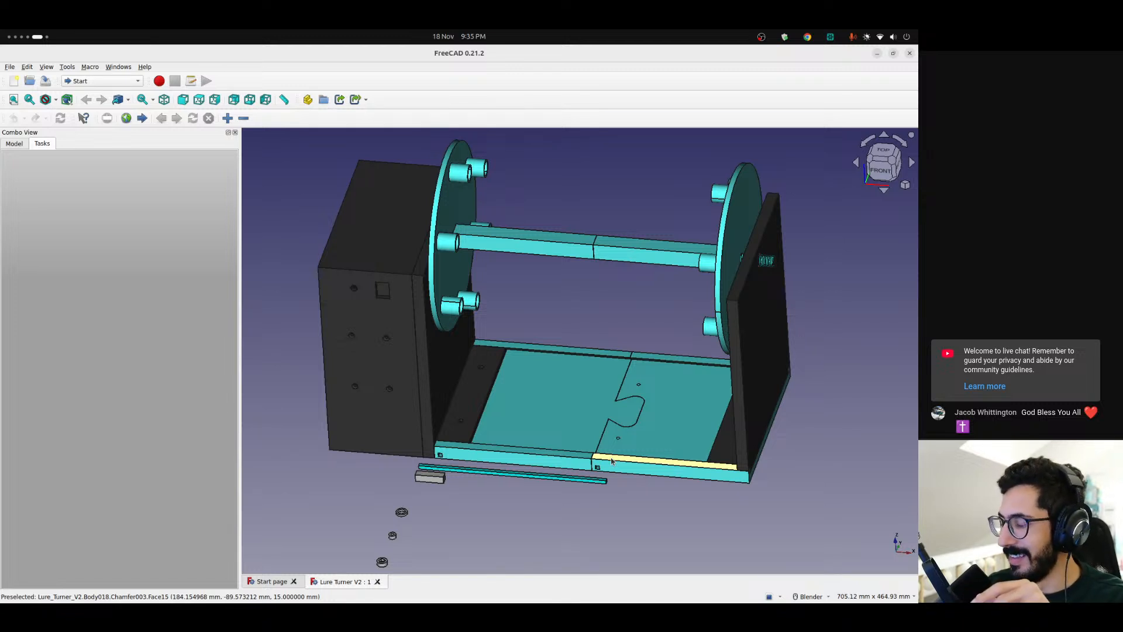
Examine the Lure Turner V2 assembly, focusing on the tube-shaped holders on the discs and the square shaft between them
{"action": "scroll", "coordinate": [547, 338], "scroll_direction": "up", "scroll_amount": 3}
{"action": "scroll", "coordinate": [511, 337], "scroll_direction": "down", "scroll_amount": 4}
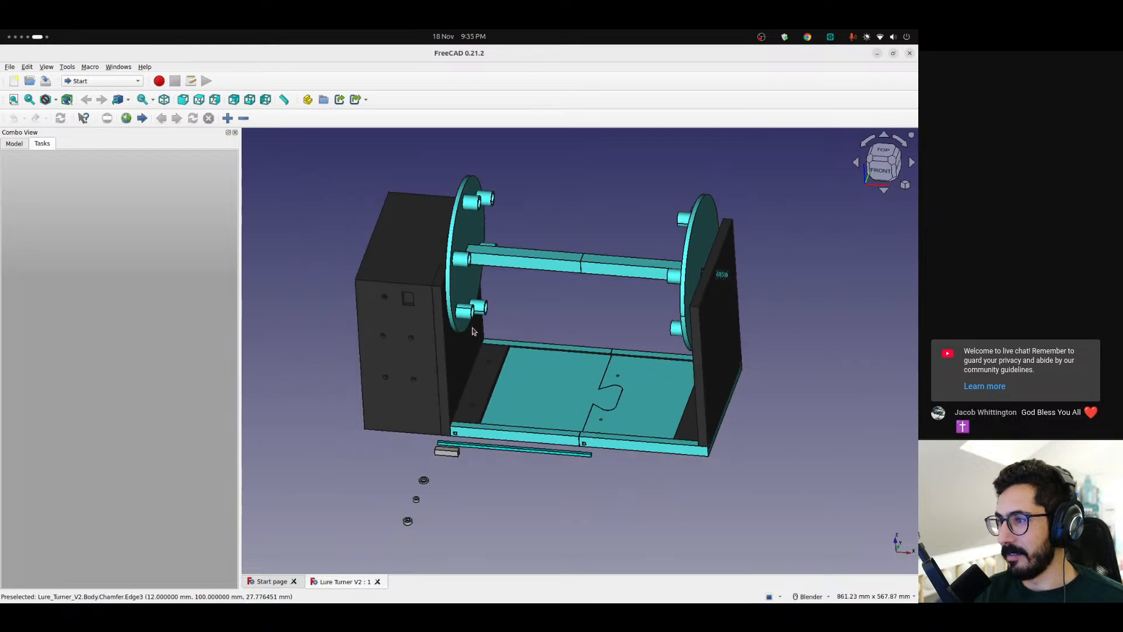
{"action": "middle_click_drag", "start_coordinate": [480, 323], "coordinate": [449, 305]}
{"action": "scroll", "coordinate": [448, 298], "scroll_direction": "up", "scroll_amount": 4}
{"action": "scroll", "coordinate": [446, 296], "scroll_direction": "down", "scroll_amount": 3}
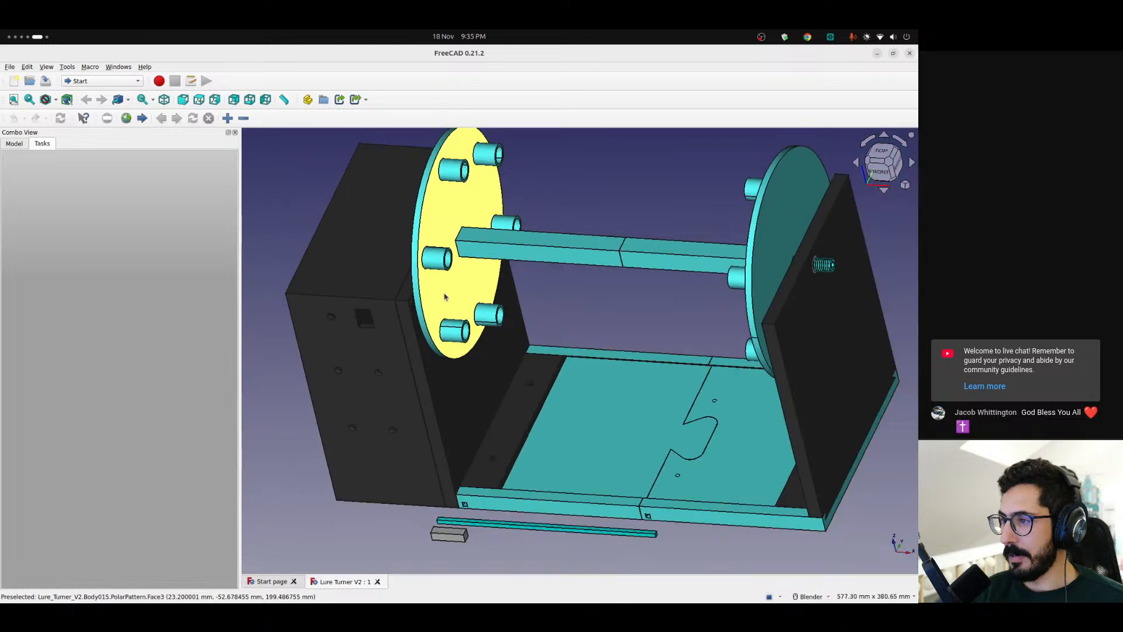
{"action": "scroll", "coordinate": [449, 266], "scroll_direction": "up", "scroll_amount": 4}
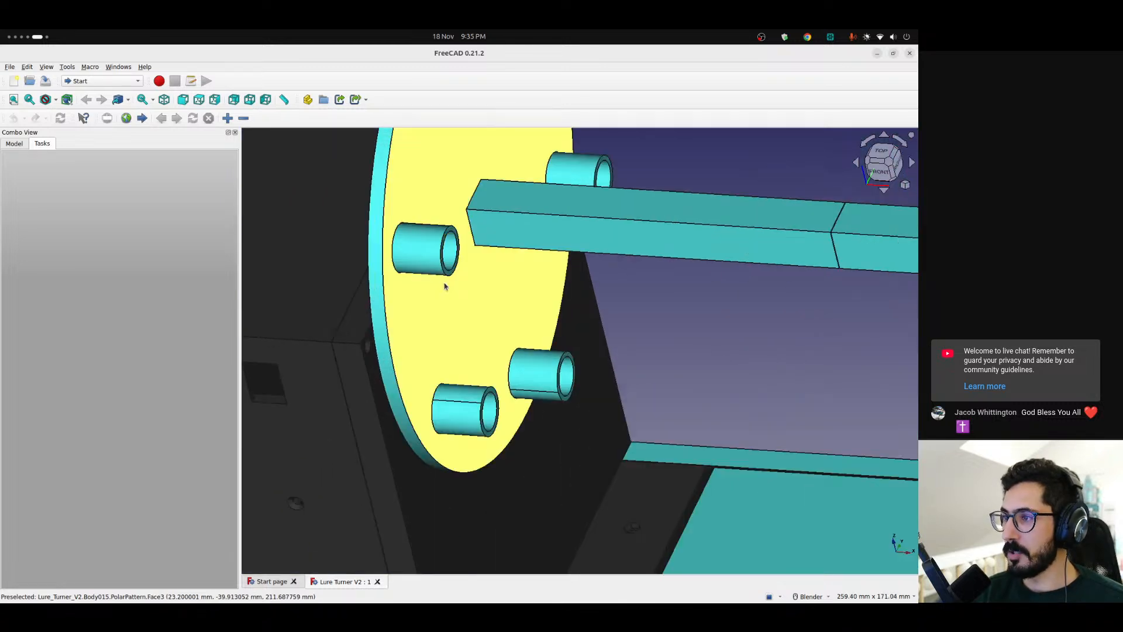
{"action": "middle_click_drag", "start_coordinate": [449, 284], "coordinate": [389, 283]}
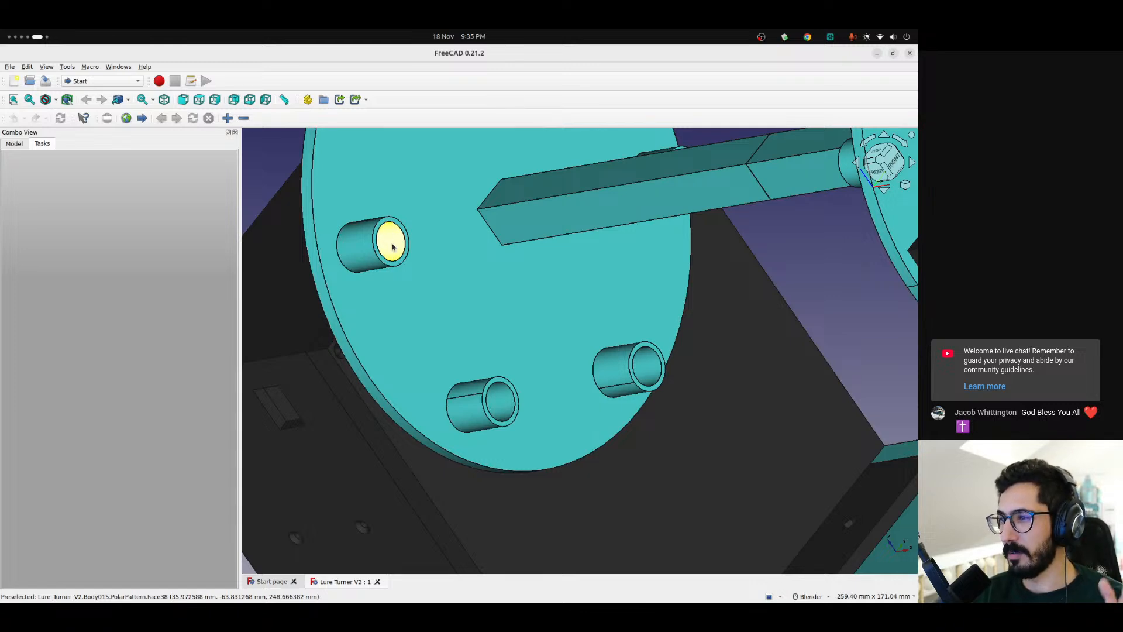
{"action": "scroll", "coordinate": [420, 286], "scroll_direction": "down", "scroll_amount": 4}
{"action": "middle_click_drag", "start_coordinate": [422, 282], "coordinate": [474, 271]}
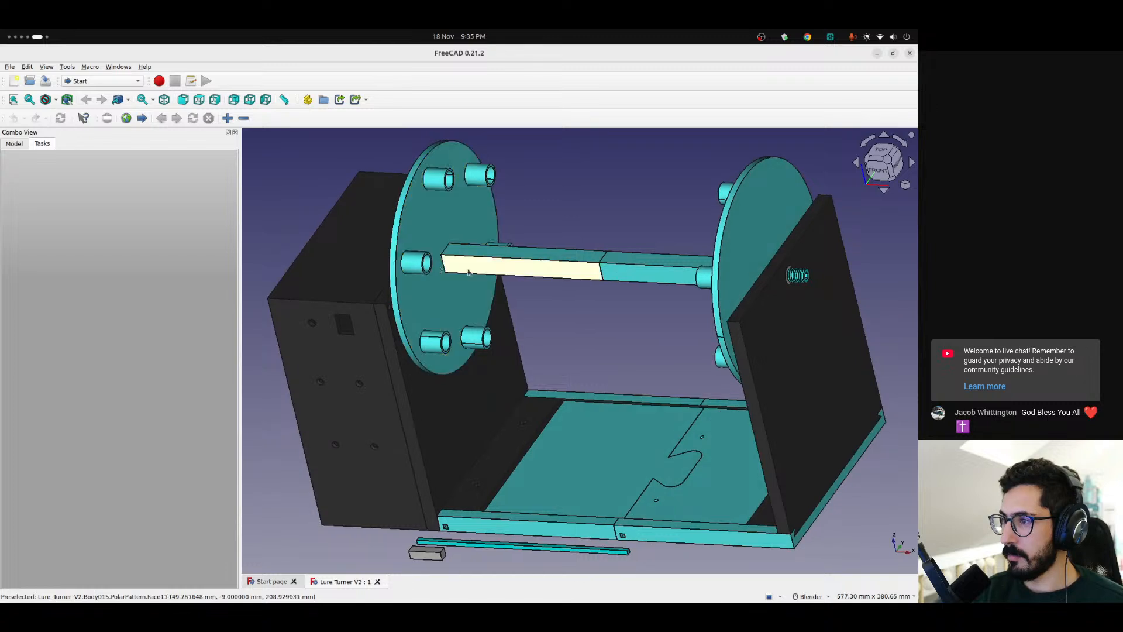
{"action": "scroll", "coordinate": [435, 267], "scroll_direction": "up", "scroll_amount": 3}
{"action": "scroll", "coordinate": [435, 267], "scroll_direction": "down", "scroll_amount": 3}
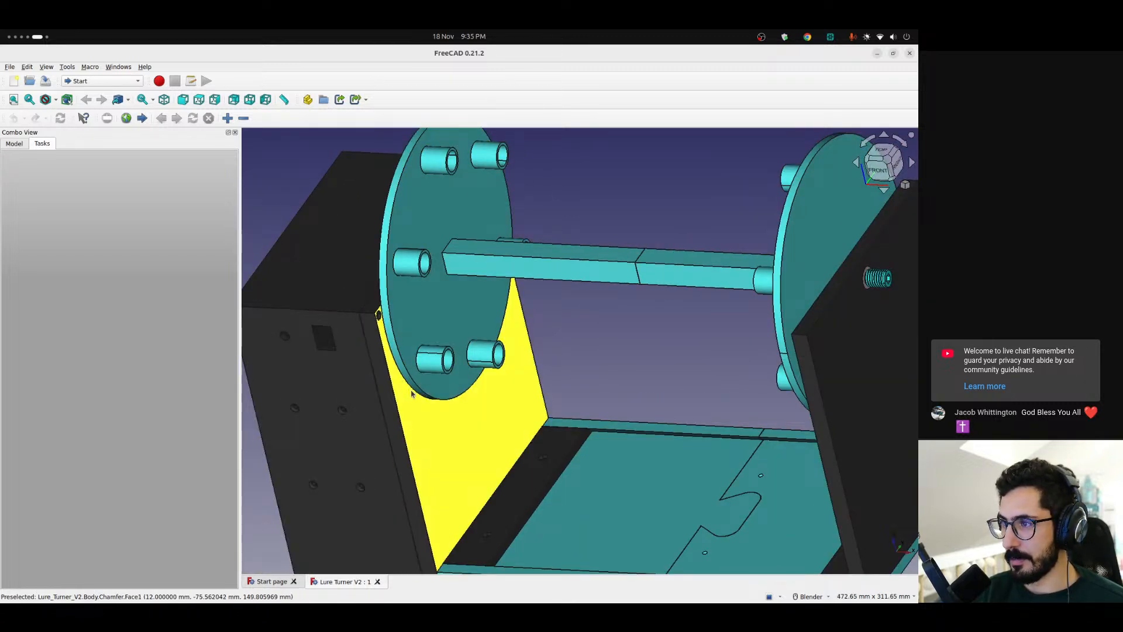
{"action": "scroll", "coordinate": [427, 258], "scroll_direction": "down", "scroll_amount": 3}
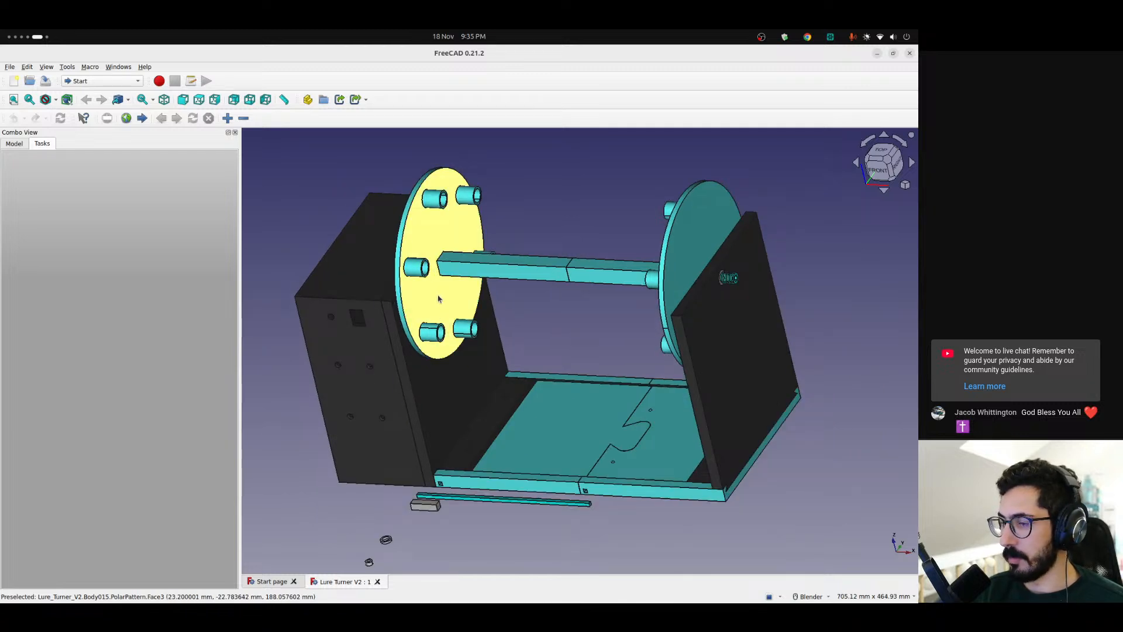
{"action": "middle_click_drag", "start_coordinate": [468, 317], "coordinate": [435, 334]}
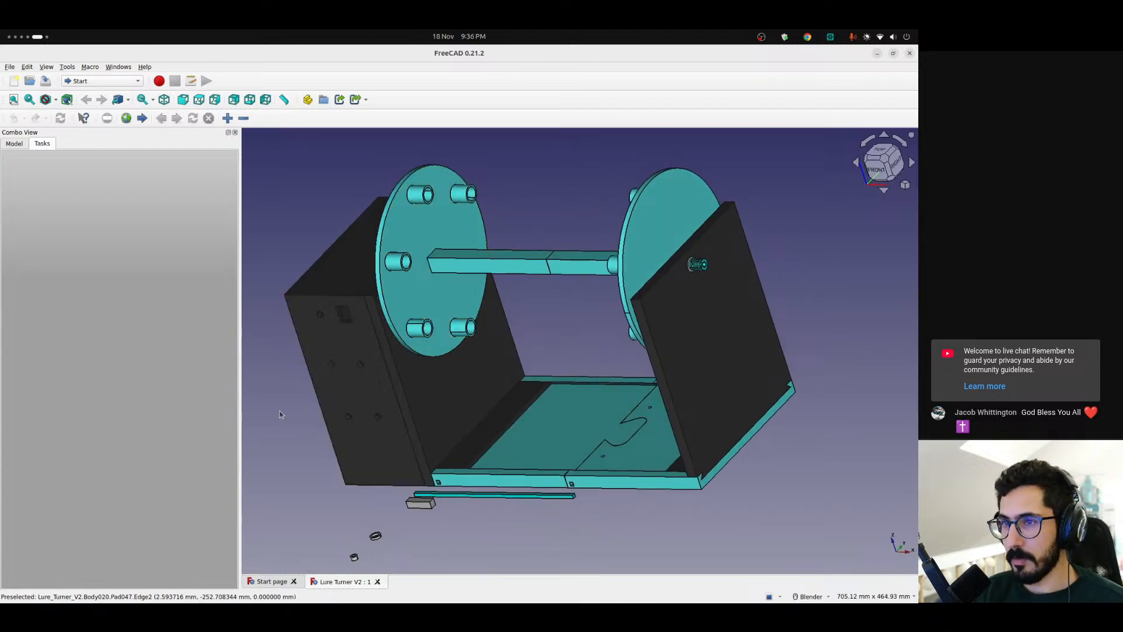
Open the recent file Lure Painting Accessories.FCStd from the start page
{"action": "left_click", "coordinate": [267, 581]}
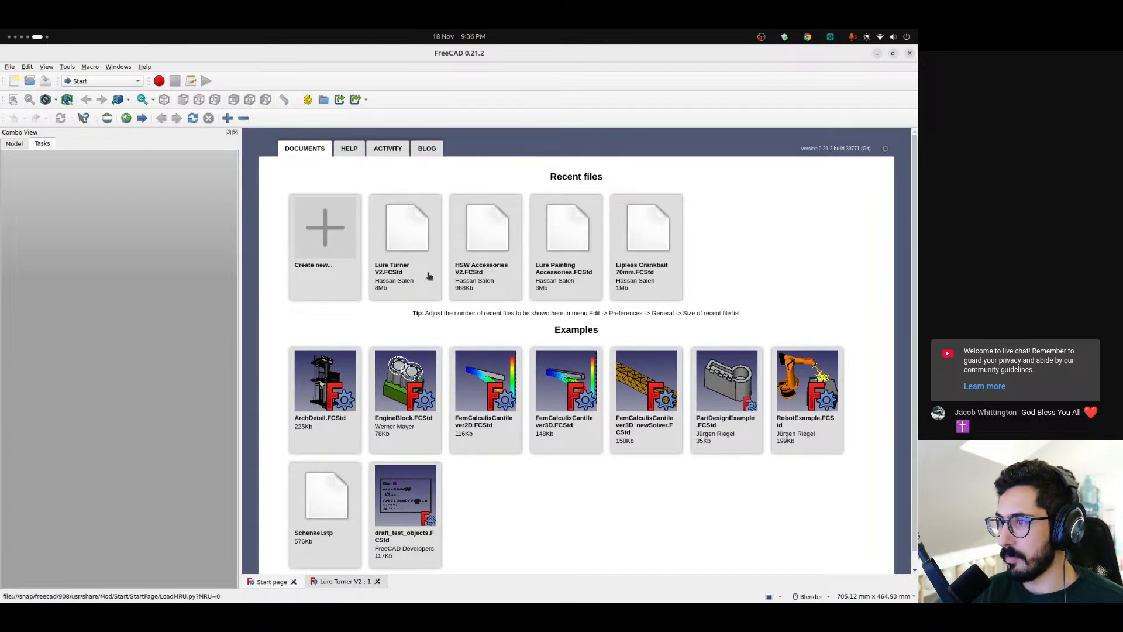
{"action": "left_click", "coordinate": [576, 256]}
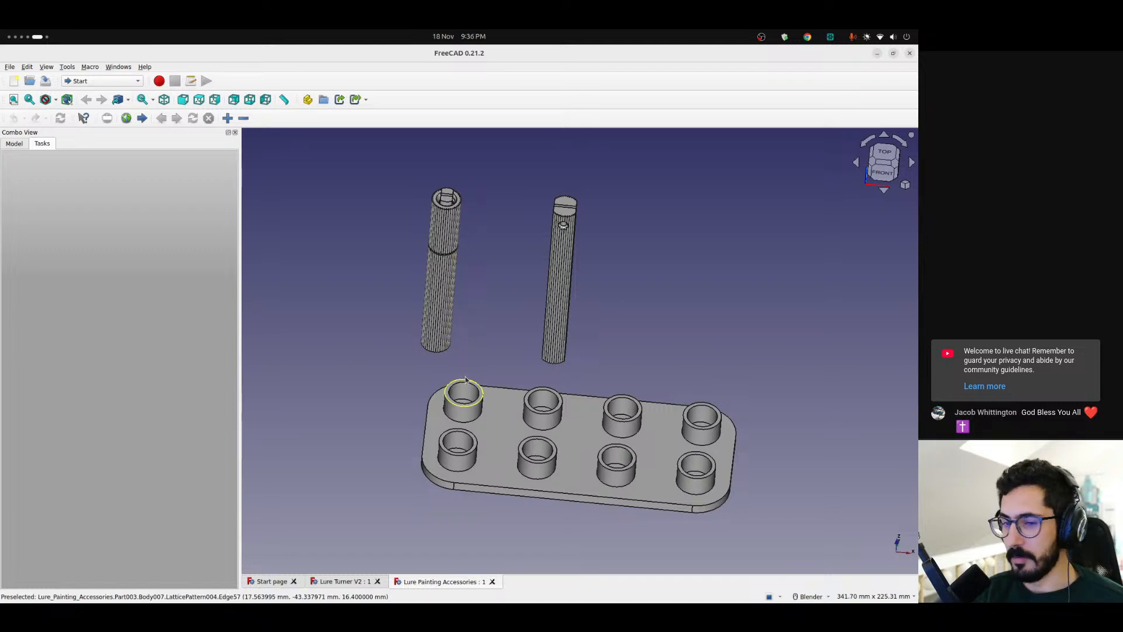
Examine the two ribbed lure holders in Lure Painting Accessories from several angles and compare them with the Lure Turner V2 assembly
{"action": "scroll", "coordinate": [566, 344], "scroll_direction": "up", "scroll_amount": 4}
{"action": "scroll", "coordinate": [566, 344], "scroll_direction": "down", "scroll_amount": 2}
{"action": "middle_click_drag", "start_coordinate": [545, 291], "coordinate": [602, 311]}
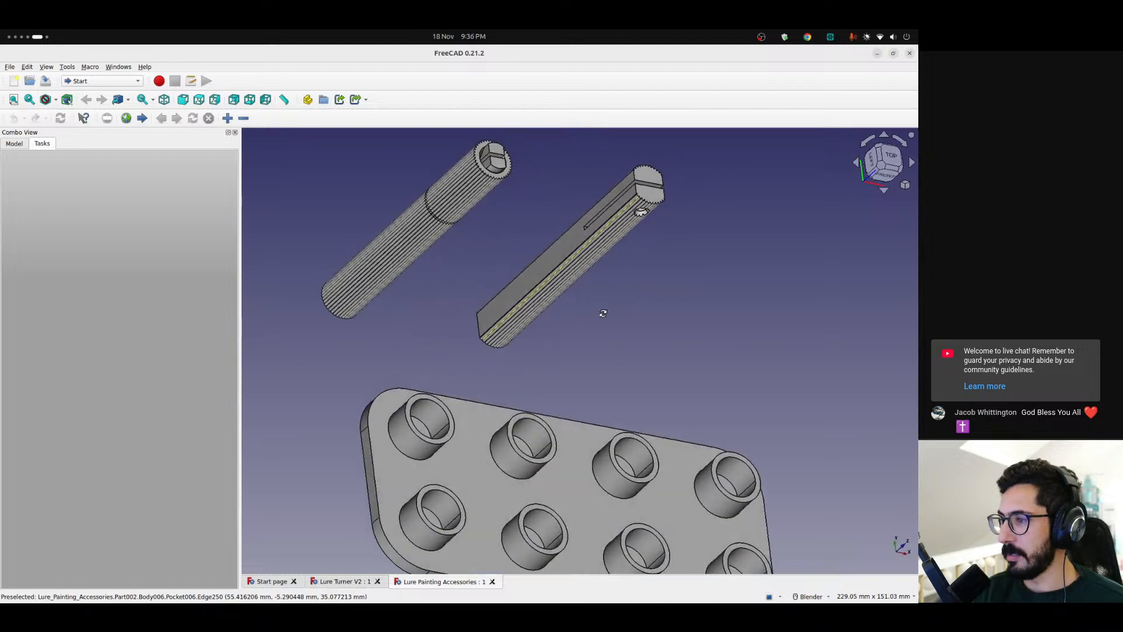
{"action": "scroll", "coordinate": [576, 320], "scroll_direction": "down", "scroll_amount": 5}
{"action": "scroll", "coordinate": [576, 321], "scroll_direction": "up", "scroll_amount": 5}
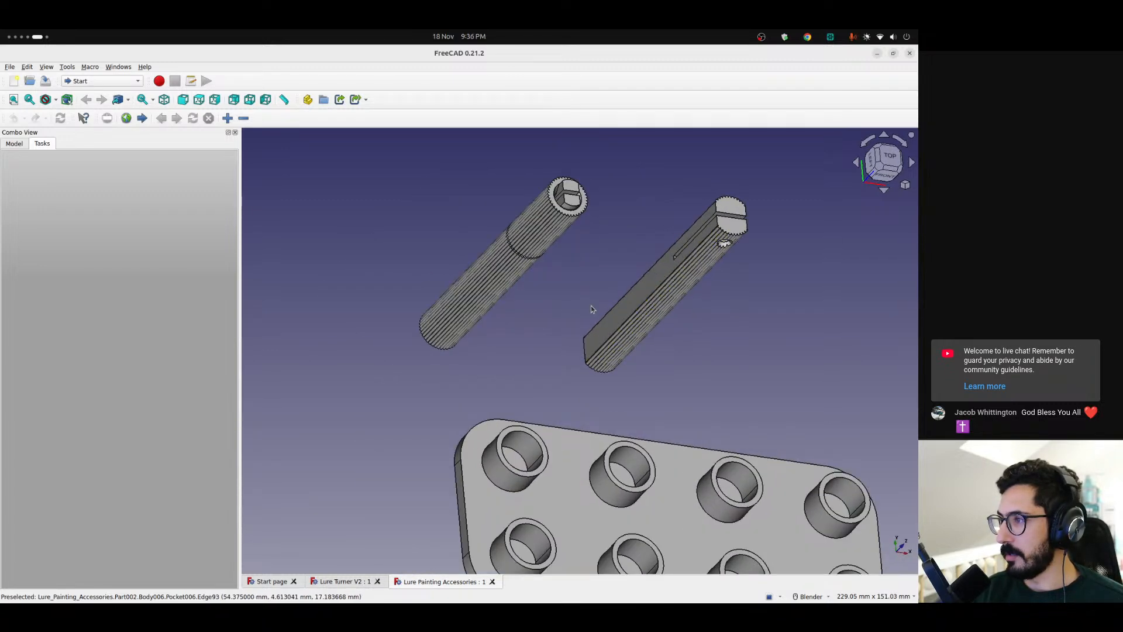
{"action": "middle_click_drag", "start_coordinate": [564, 262], "coordinate": [571, 354]}
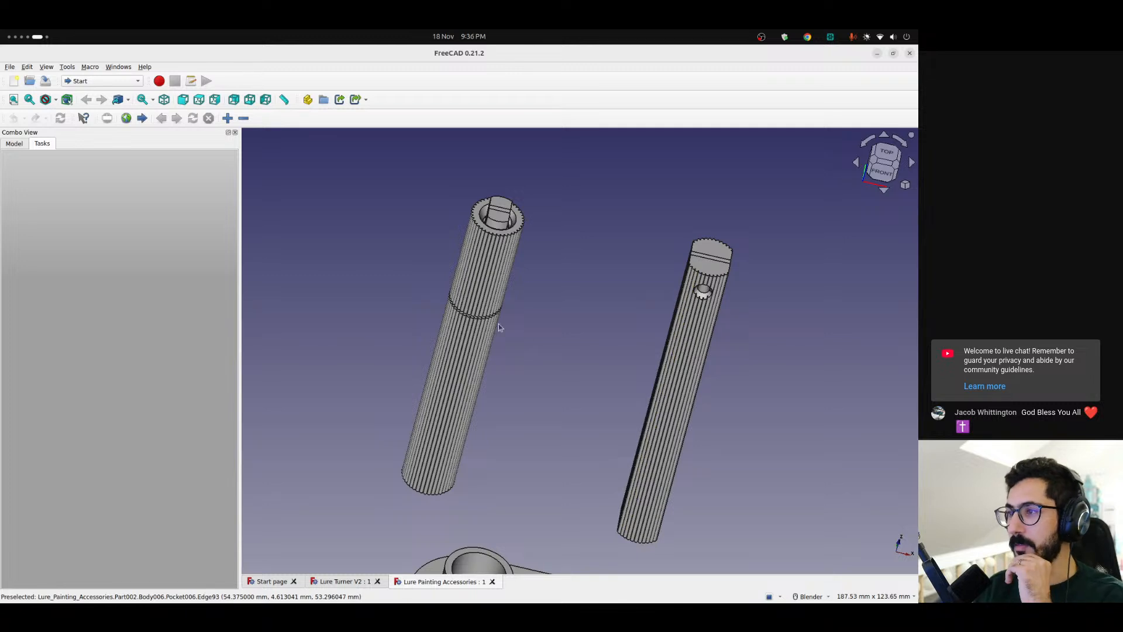
{"action": "middle_click_drag", "start_coordinate": [441, 316], "coordinate": [536, 279]}
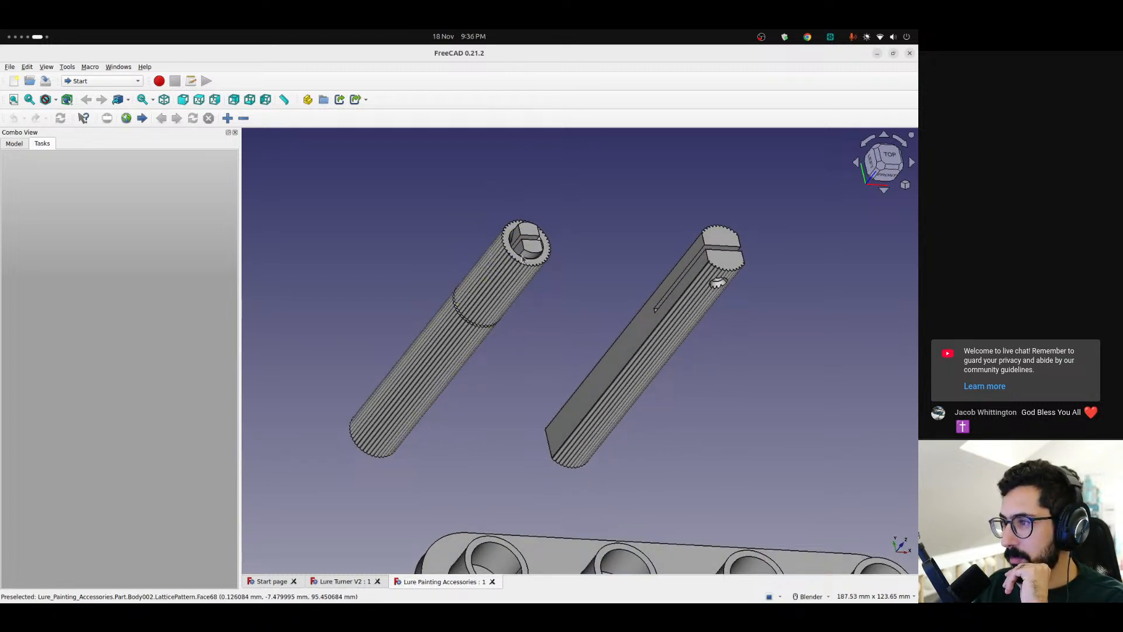
{"action": "middle_click_drag", "start_coordinate": [494, 290], "coordinate": [469, 300]}
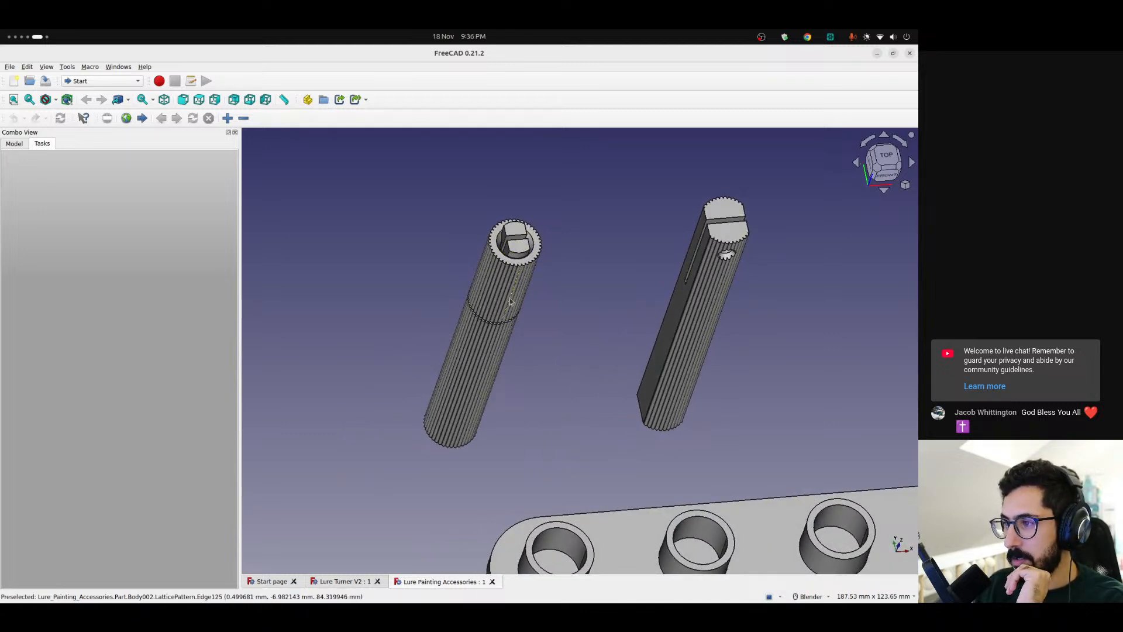
{"action": "middle_click_drag", "start_coordinate": [494, 343], "coordinate": [471, 404]}
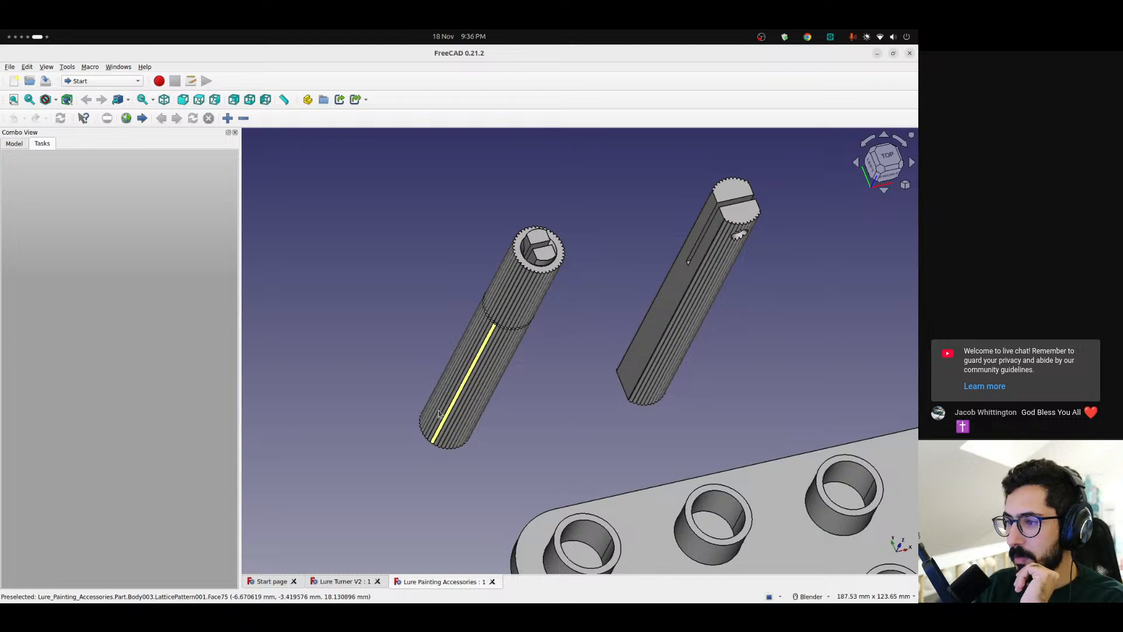
{"action": "scroll", "coordinate": [471, 398], "scroll_direction": "up", "scroll_amount": 2}
{"action": "scroll", "coordinate": [474, 397], "scroll_direction": "down", "scroll_amount": 2}
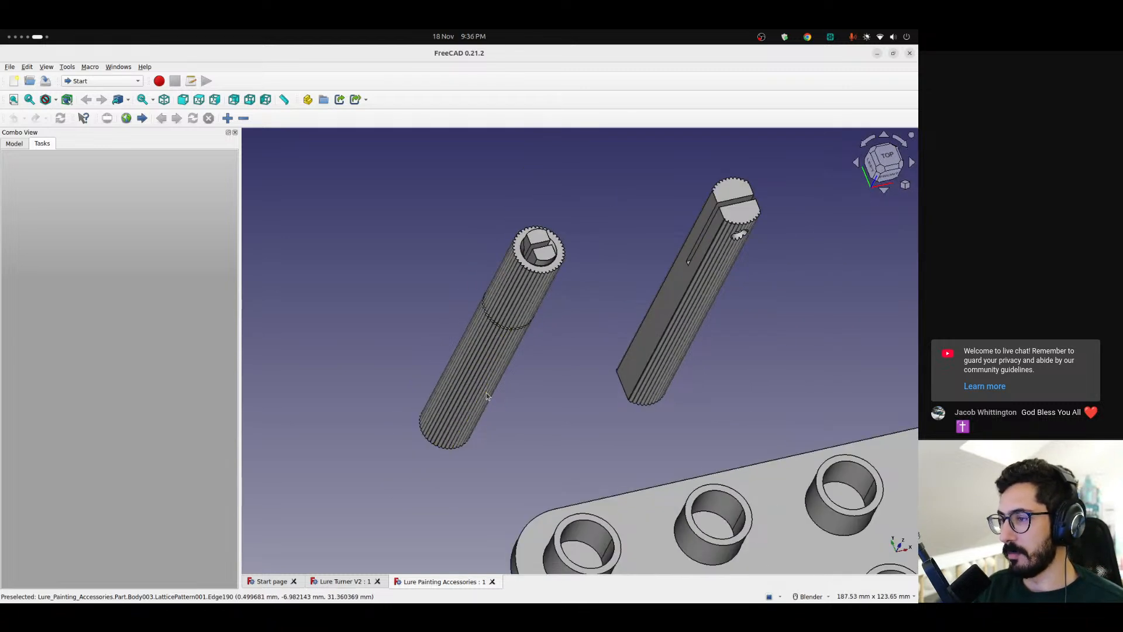
{"action": "scroll", "coordinate": [475, 395], "scroll_direction": "down", "scroll_amount": 1}
{"action": "left_click", "coordinate": [342, 582]}
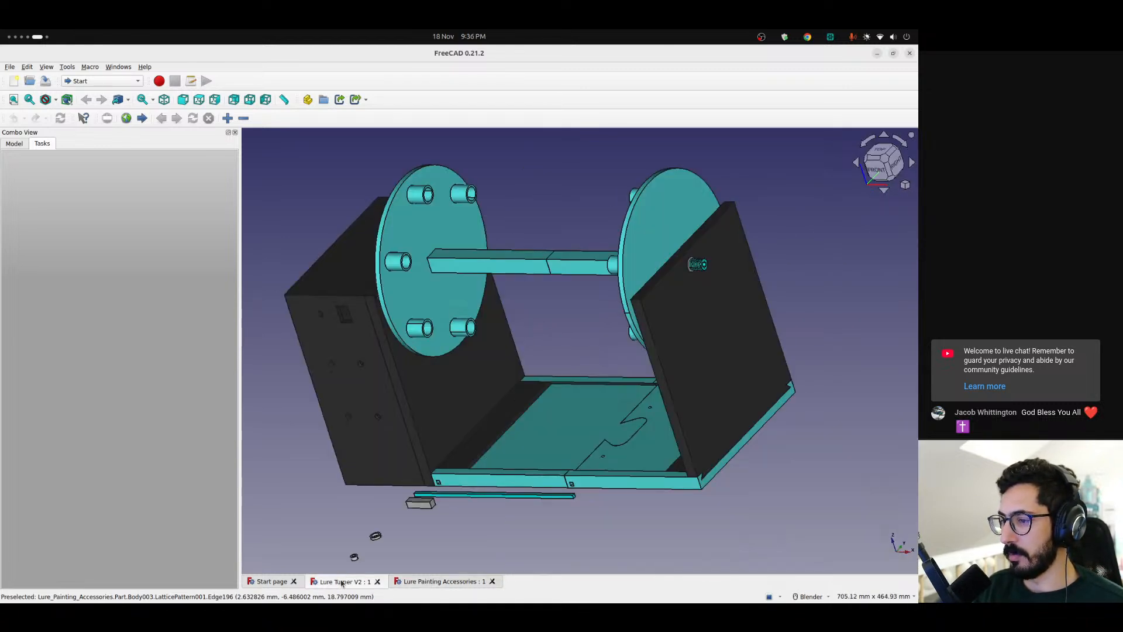
{"action": "left_click", "coordinate": [440, 582]}
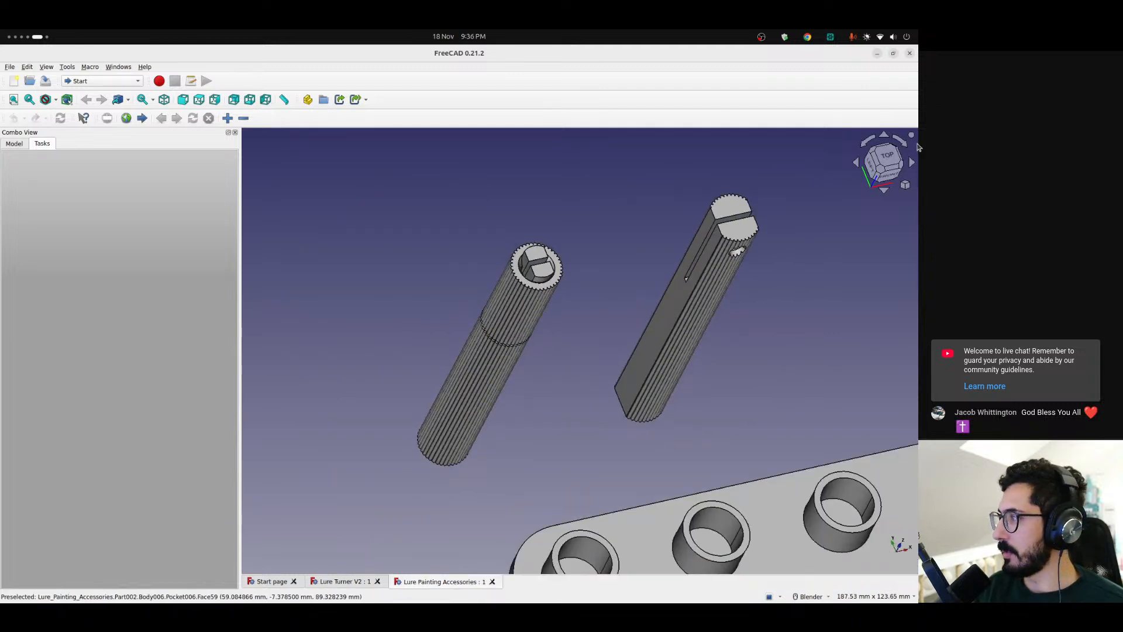
Show the lure holders from the top and switch to the Part Design workbench
{"action": "left_click", "coordinate": [885, 157]}
{"action": "scroll", "coordinate": [475, 338], "scroll_direction": "up", "scroll_amount": 3}
{"action": "middle_click_drag", "start_coordinate": [510, 369], "coordinate": [390, 357], "text": "shift"}
{"action": "scroll", "coordinate": [436, 369], "scroll_direction": "down", "scroll_amount": 1}
{"action": "left_click", "coordinate": [89, 82]}
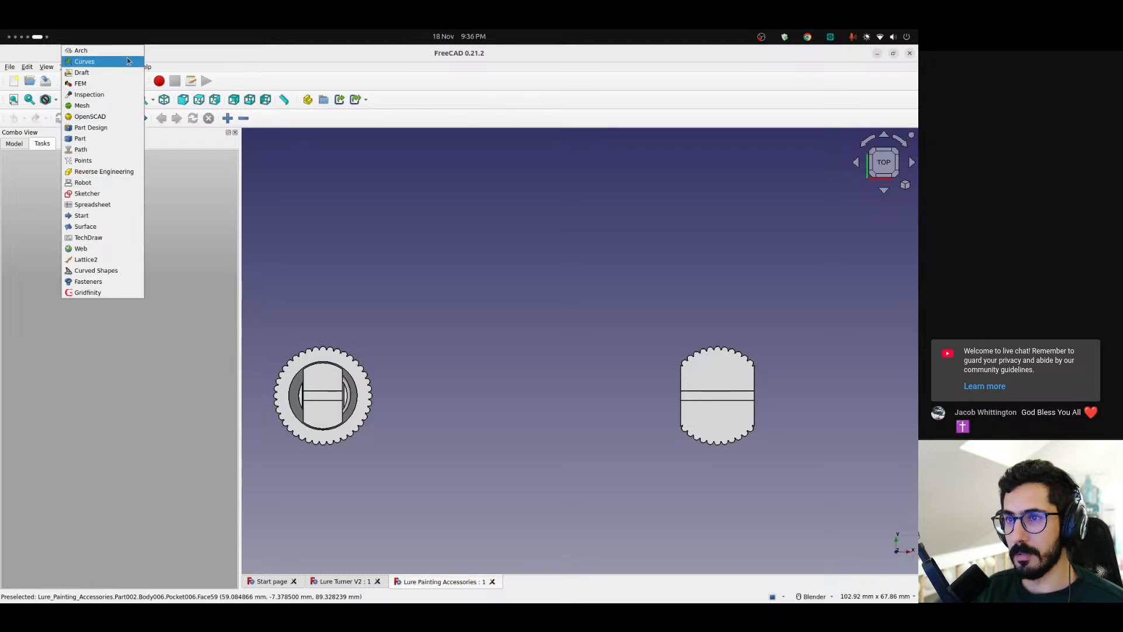
{"action": "left_click", "coordinate": [136, 127]}
Measure the linear distance across the round ribbed end of the smaller lure holder
{"action": "left_click", "coordinate": [584, 98]}
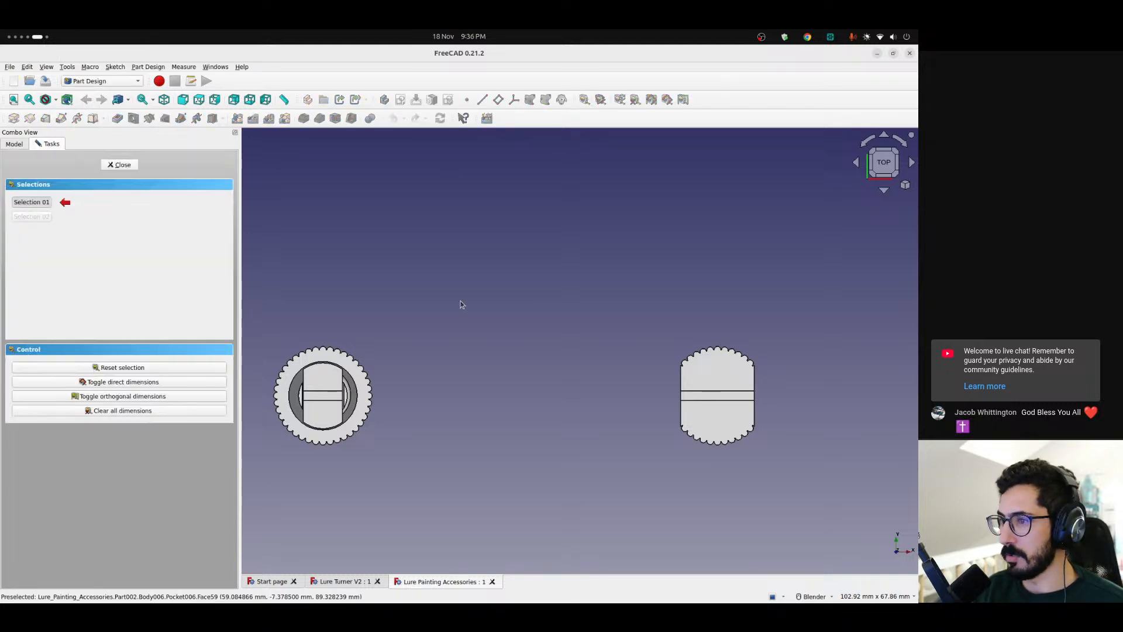
{"action": "left_click", "coordinate": [330, 454]}
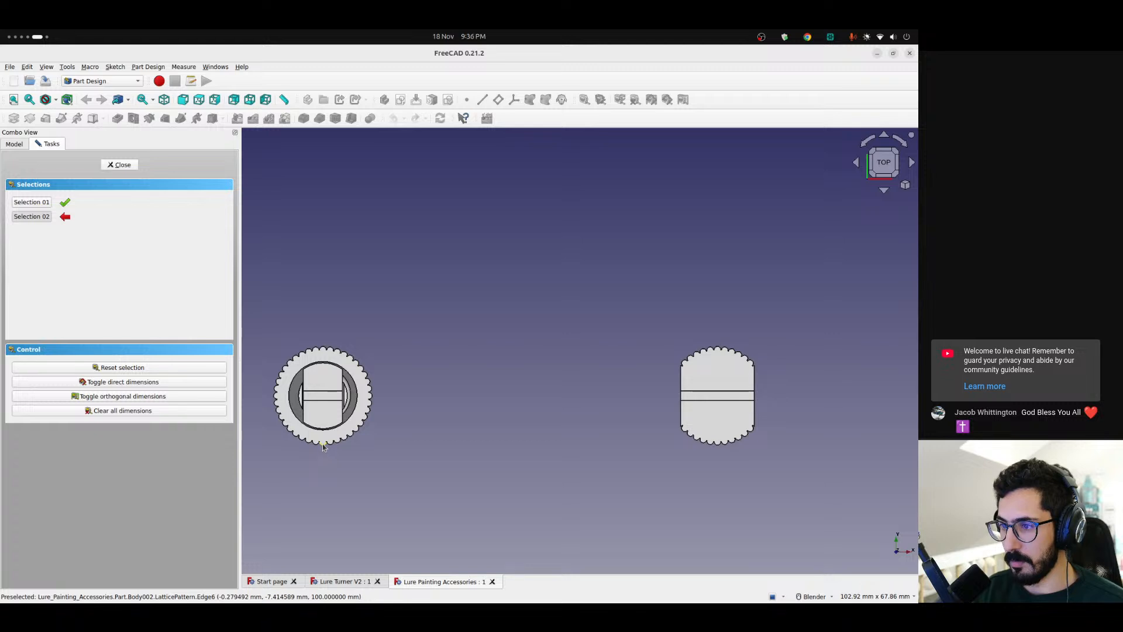
{"action": "left_click", "coordinate": [328, 443]}
{"action": "scroll", "coordinate": [330, 374], "scroll_direction": "up", "scroll_amount": 1}
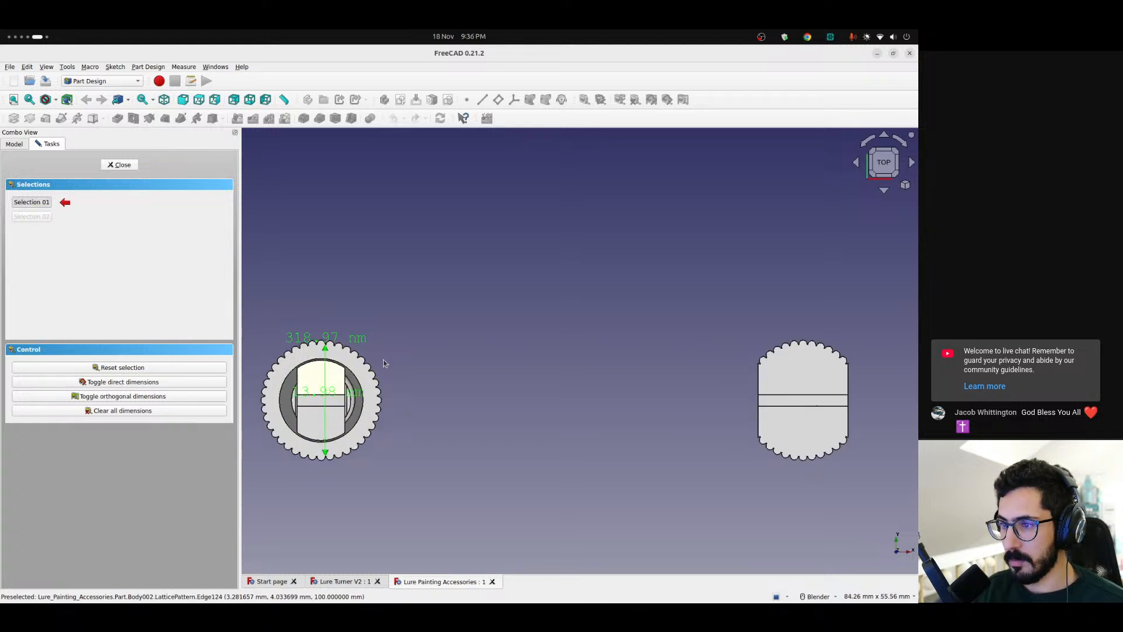
Measure the linear distance across the ribbed end of the large flat-sided lure holder and inspect where the dimension's endpoints lie
{"action": "left_click", "coordinate": [811, 341]}
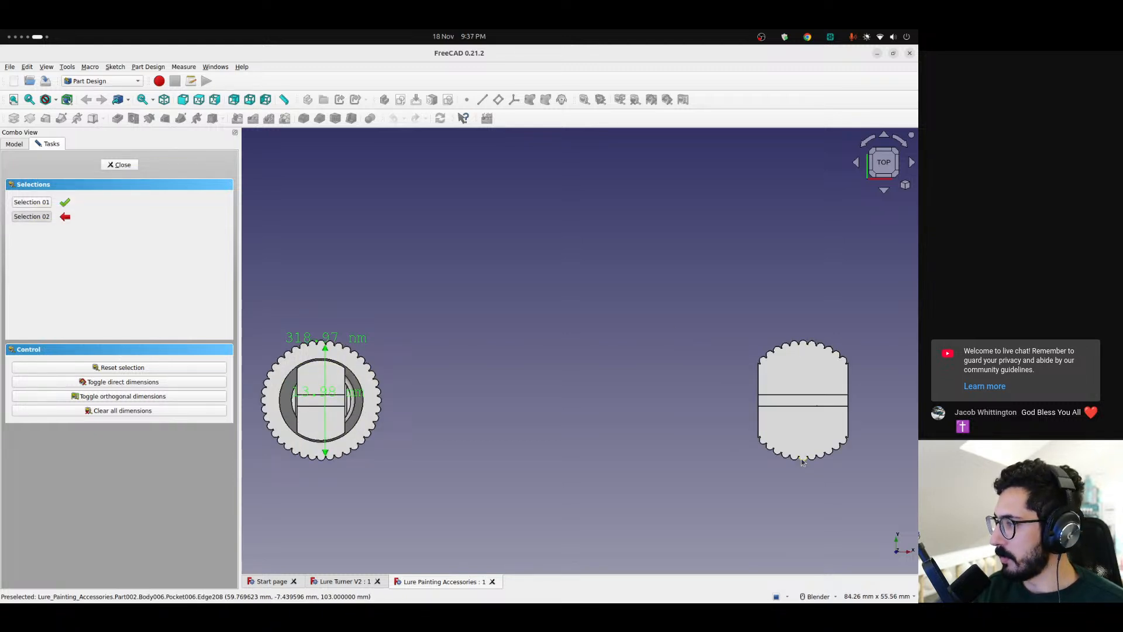
{"action": "left_click", "coordinate": [803, 461]}
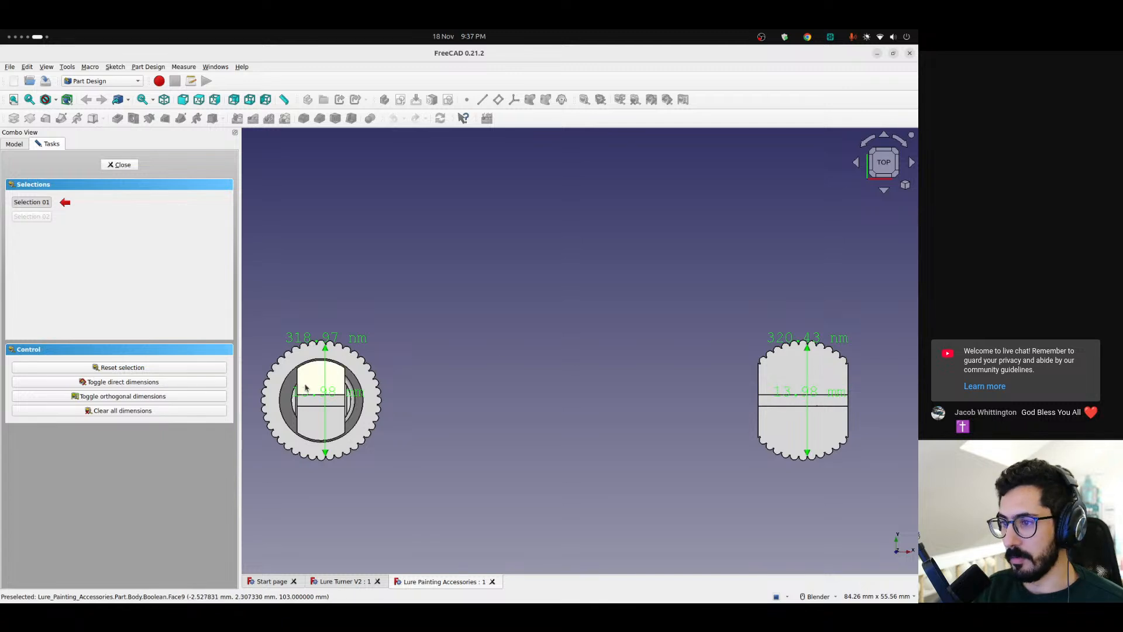
{"action": "mouse_move", "coordinate": [452, 401]}
{"action": "middle_mouse_down"}
{"action": "mouse_move", "coordinate": [474, 400]}
{"action": "mouse_move", "coordinate": [453, 401]}
{"action": "middle_mouse_up"}
{"action": "left_click", "coordinate": [885, 165]}
{"action": "scroll", "coordinate": [780, 402], "scroll_direction": "up", "scroll_amount": 5}
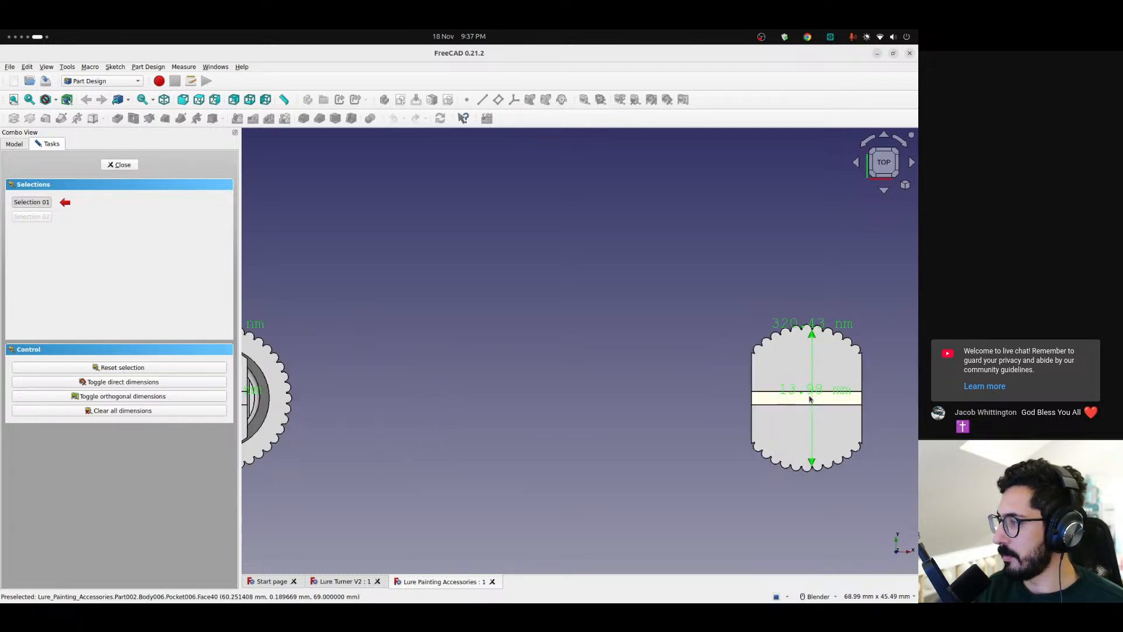
{"action": "scroll", "coordinate": [811, 398], "scroll_direction": "down", "scroll_amount": 1}
{"action": "middle_click_drag", "start_coordinate": [802, 386], "coordinate": [594, 296], "text": "shift"}
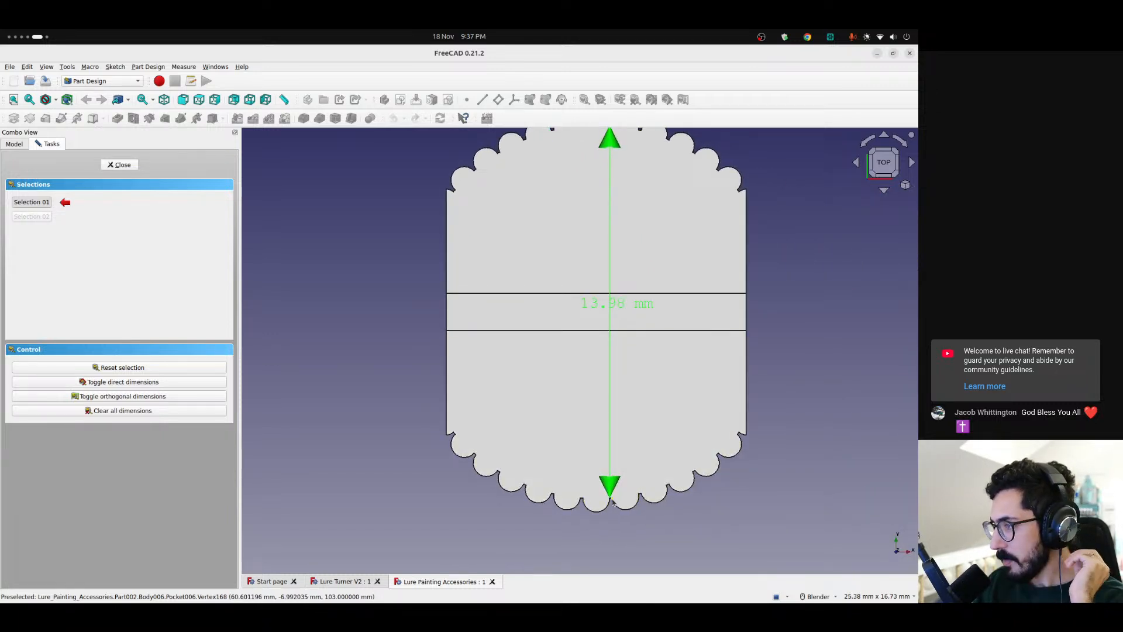
{"action": "scroll", "coordinate": [613, 504], "scroll_direction": "down", "scroll_amount": 1}
{"action": "scroll", "coordinate": [613, 508], "scroll_direction": "up", "scroll_amount": 1}
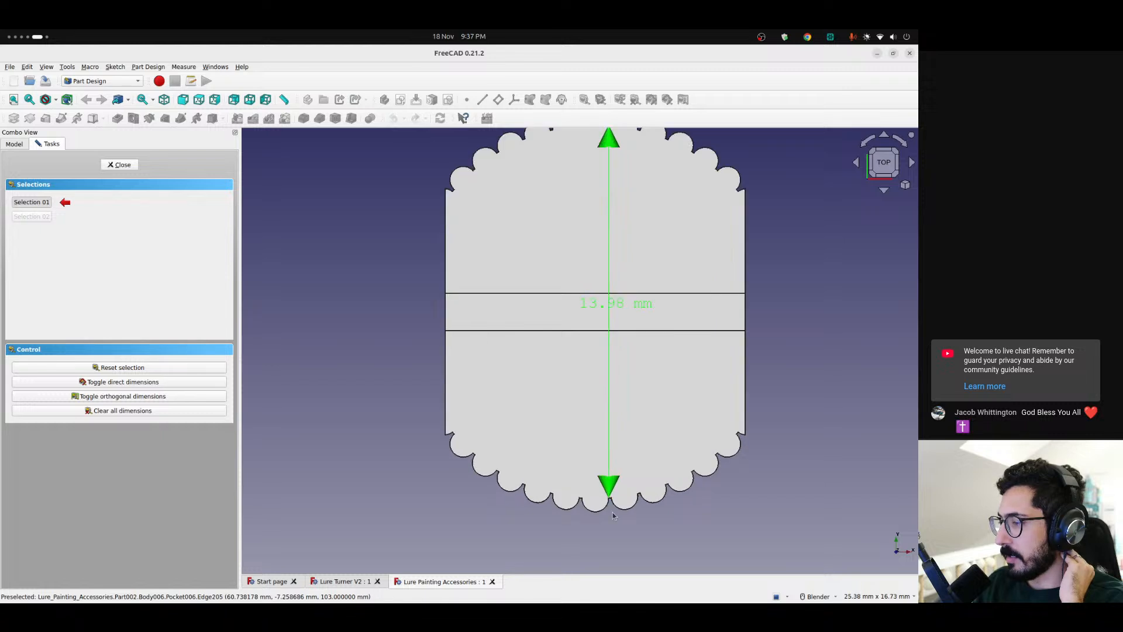
Try to measure the large holder between opposite rib grooves, then clear all dimensions and end the measurement
{"action": "scroll", "coordinate": [611, 501], "scroll_direction": "up", "scroll_amount": 4}
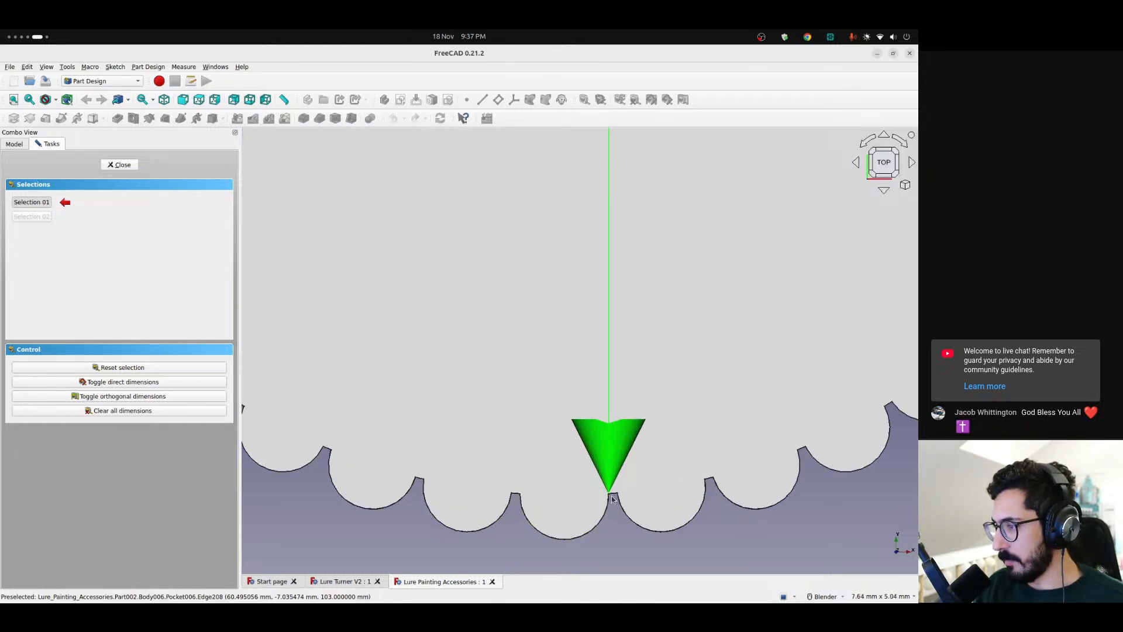
{"action": "left_click", "coordinate": [613, 496]}
{"action": "scroll", "coordinate": [615, 496], "scroll_direction": "down", "scroll_amount": 4}
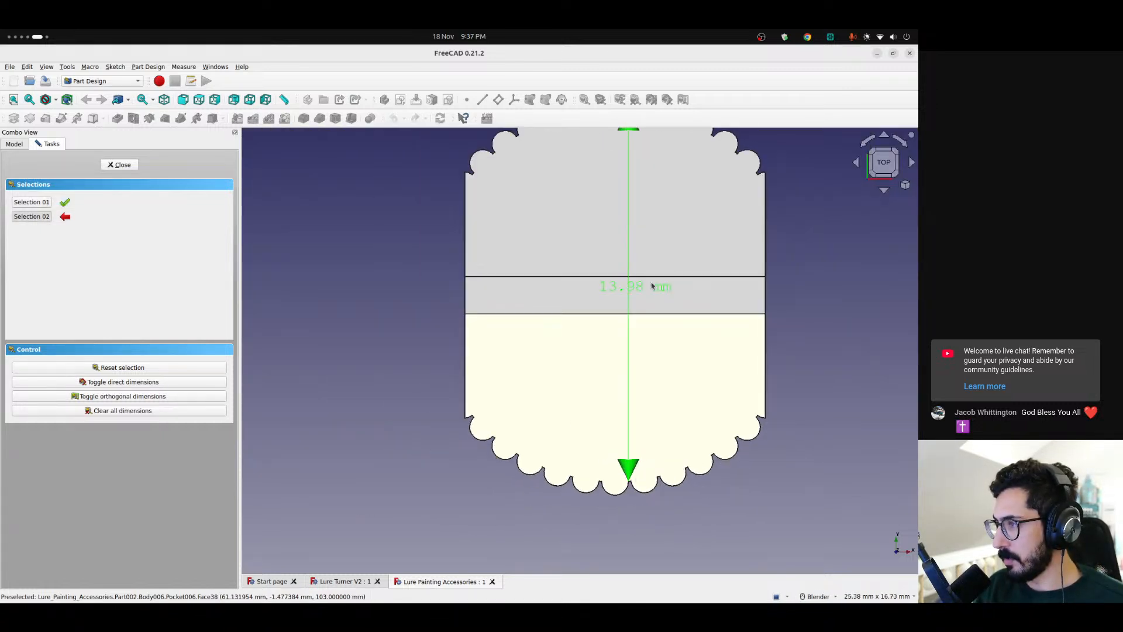
{"action": "scroll", "coordinate": [595, 299], "scroll_direction": "up", "scroll_amount": 5}
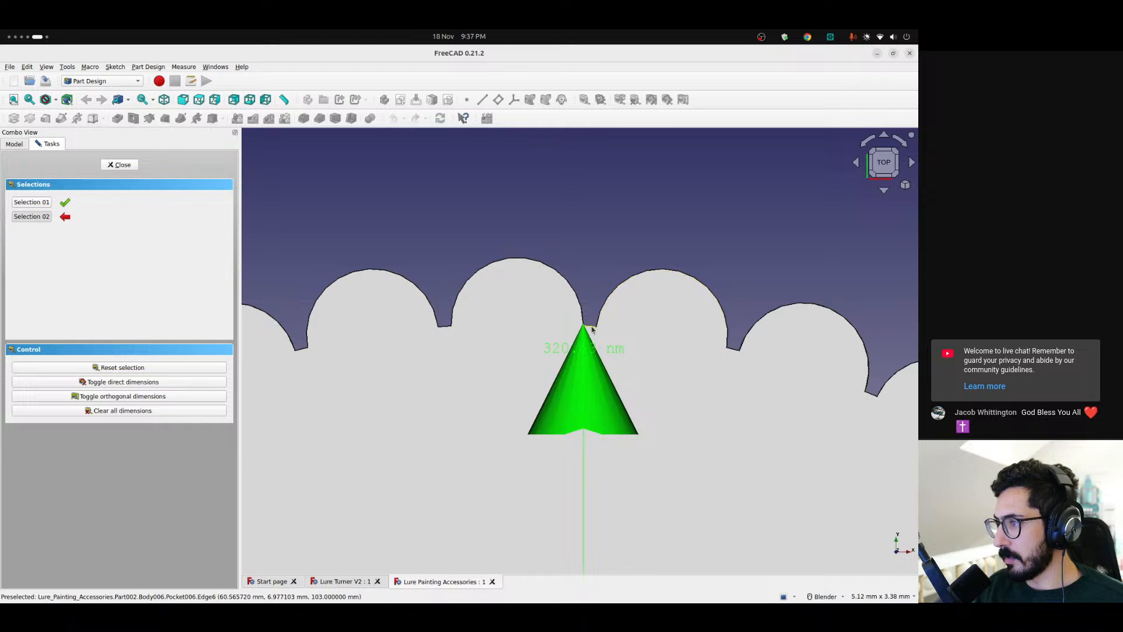
{"action": "scroll", "coordinate": [525, 281], "scroll_direction": "down", "scroll_amount": 7}
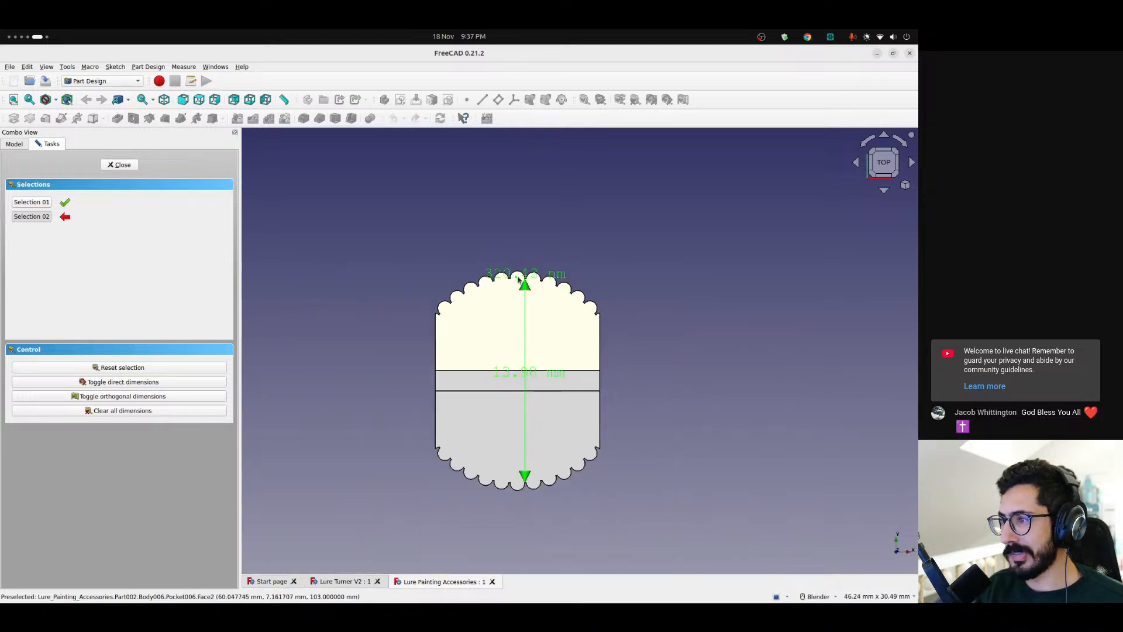
{"action": "left_click", "coordinate": [125, 413]}
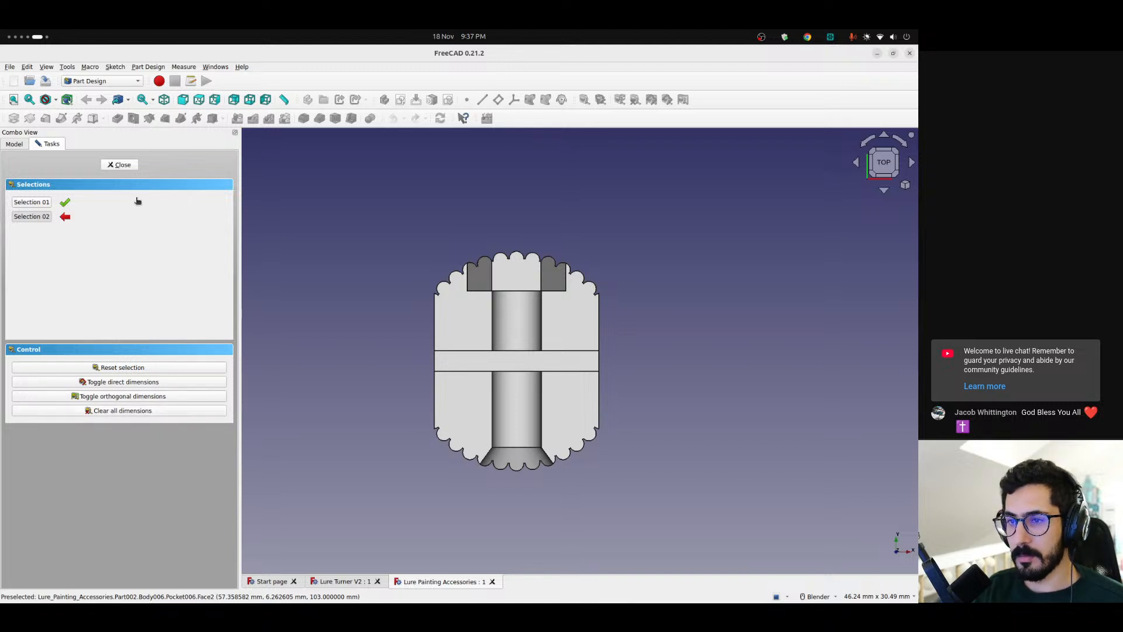
{"action": "left_click", "coordinate": [119, 165]}
Expand the Lure Holder part and examine the lengthFromTopToThread formula in the lureHolderThreadParams spreadsheet
{"action": "middle_click_drag", "start_coordinate": [480, 368], "coordinate": [430, 530]}
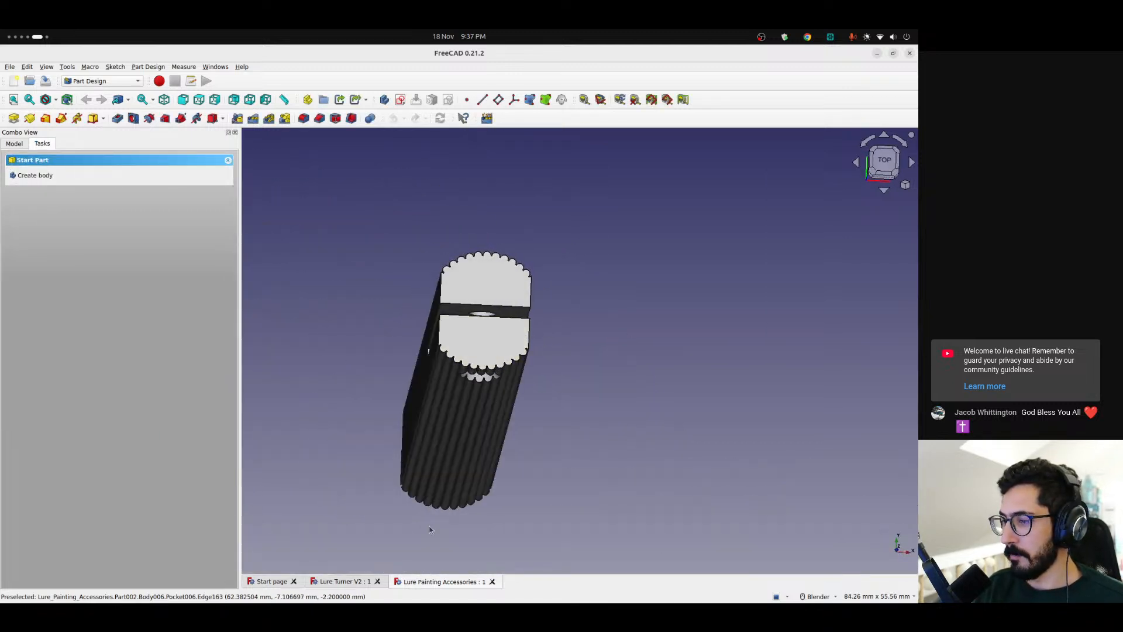
{"action": "left_click", "coordinate": [15, 144]}
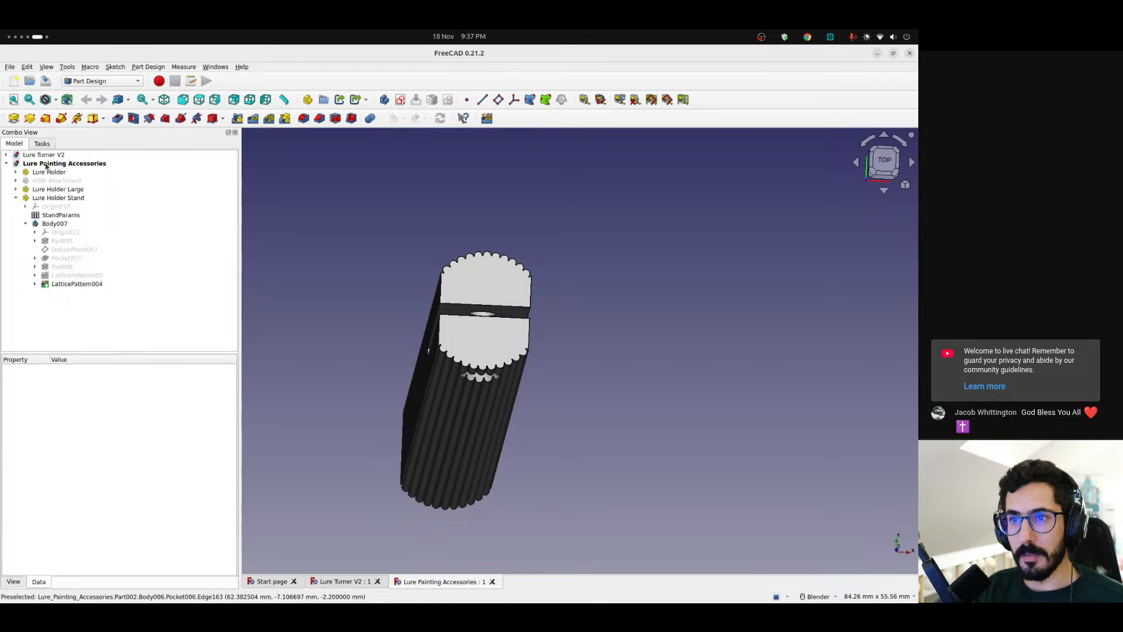
{"action": "left_click", "coordinate": [12, 189]}
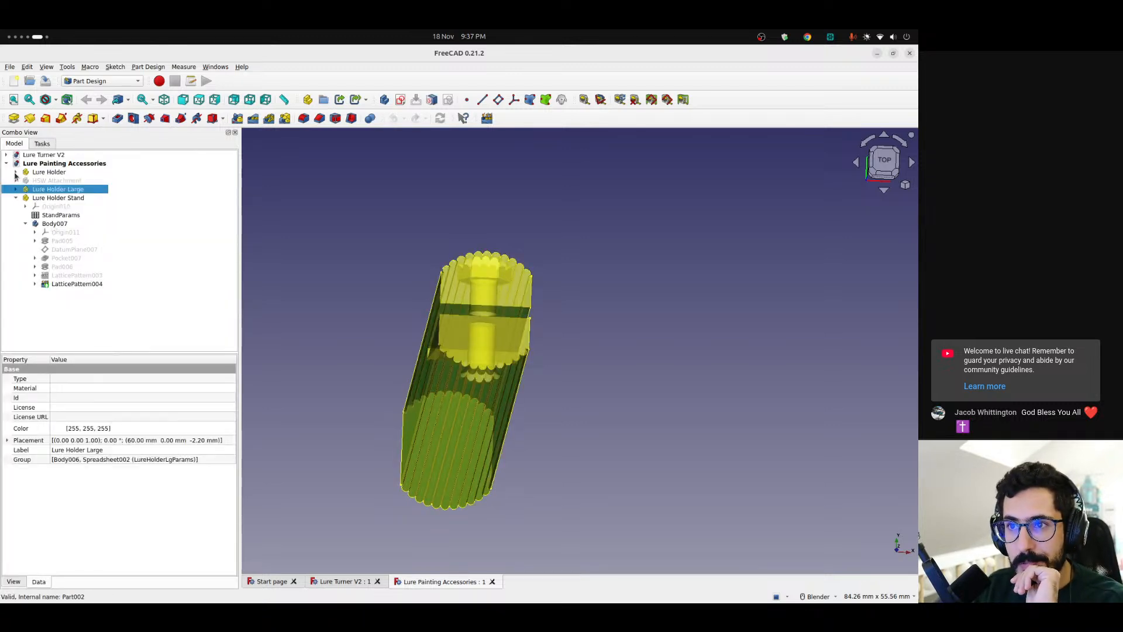
{"action": "left_click", "coordinate": [15, 172]}
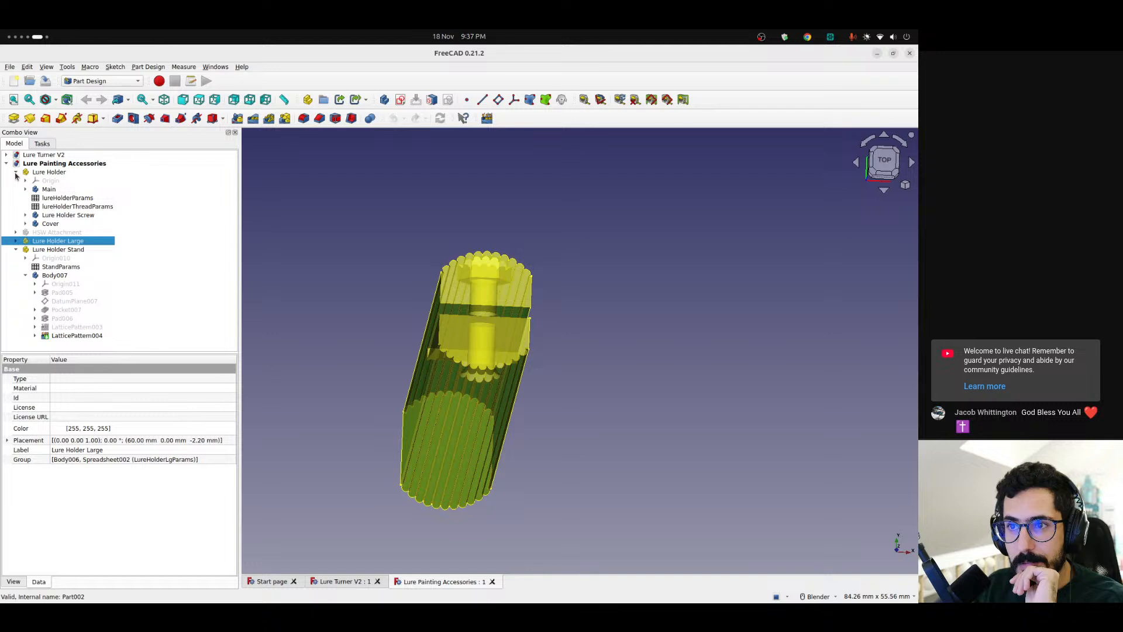
{"action": "double_click", "coordinate": [61, 207]}
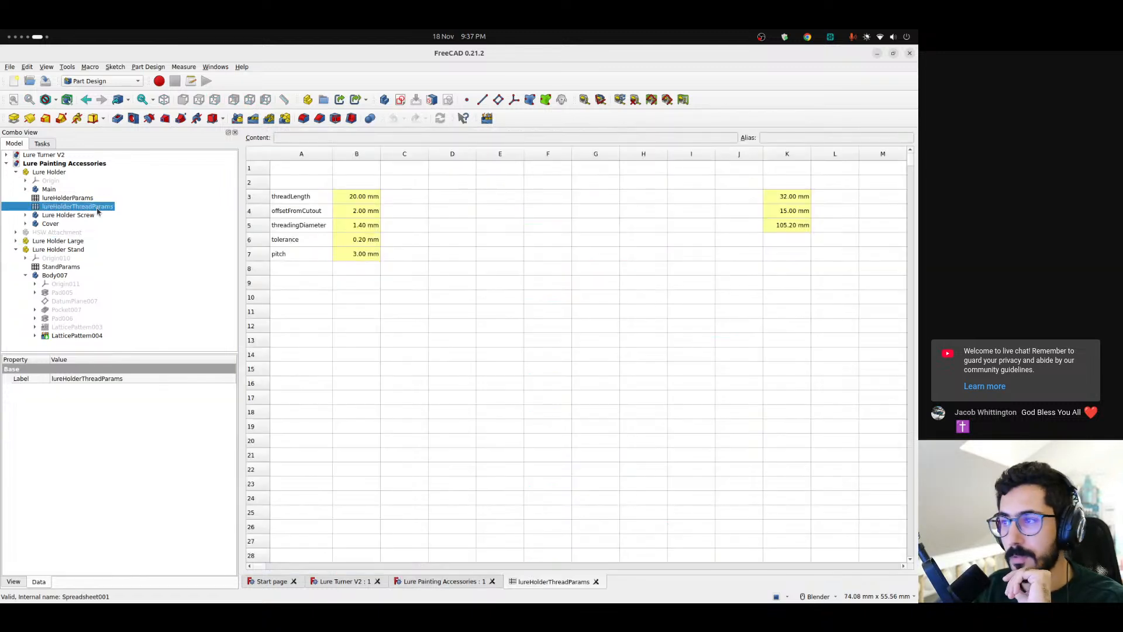
{"action": "left_click", "coordinate": [785, 198]}
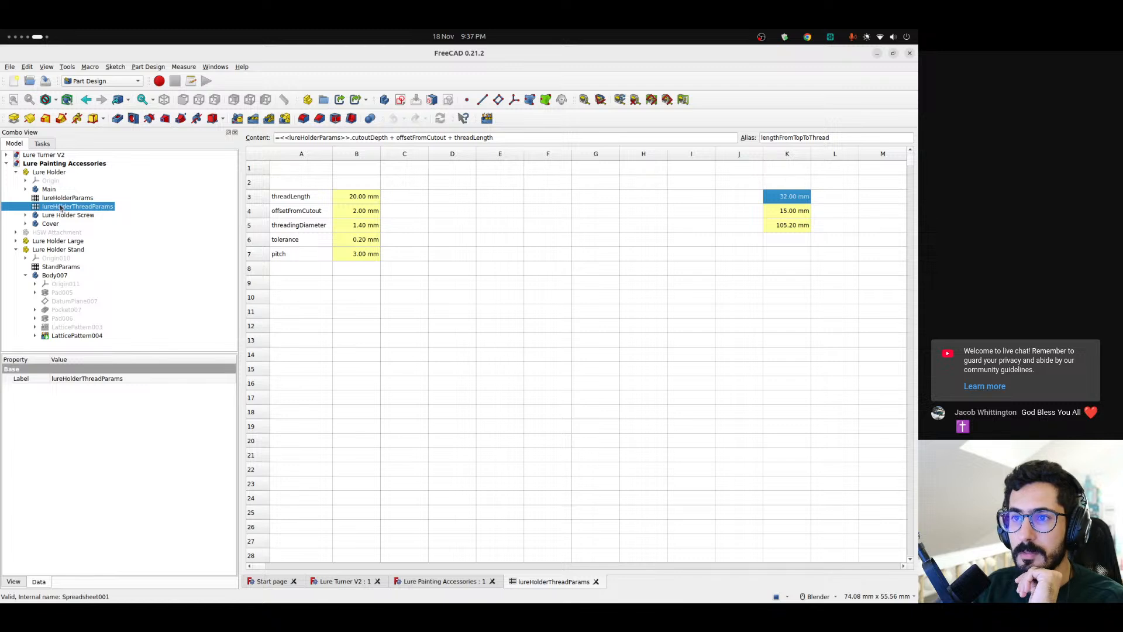
Examine the topDiameter formula in lureHolderParams and the totalOuterDiameter formula in lureHolderThreadParams
{"action": "double_click", "coordinate": [66, 198]}
{"action": "left_click", "coordinate": [359, 199]}
{"action": "left_click", "coordinate": [798, 200]}
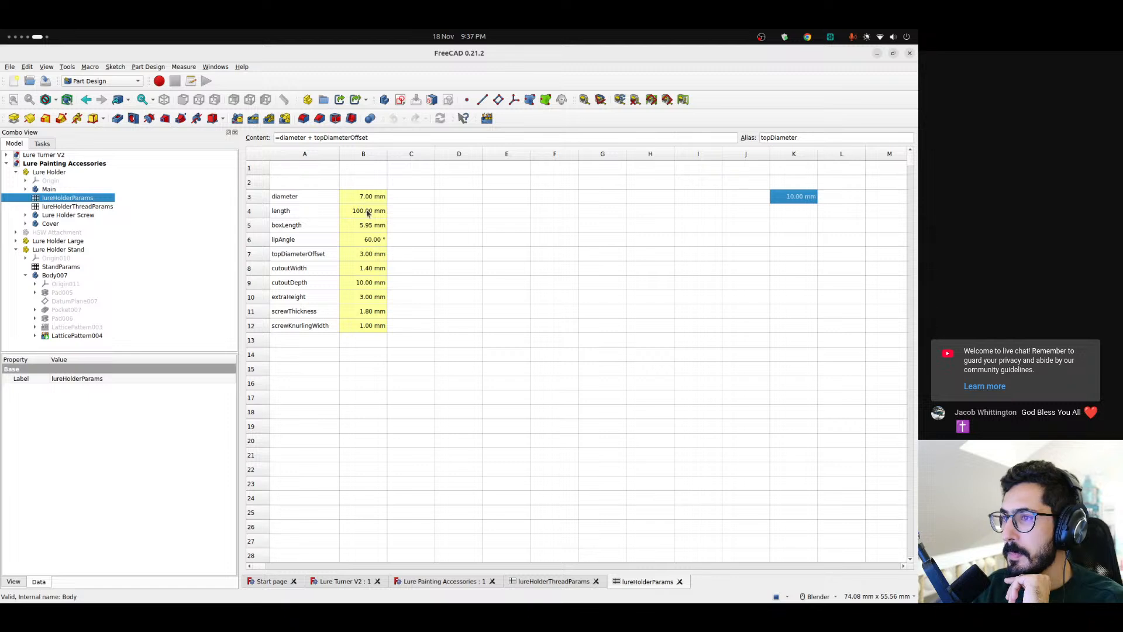
{"action": "double_click", "coordinate": [76, 209]}
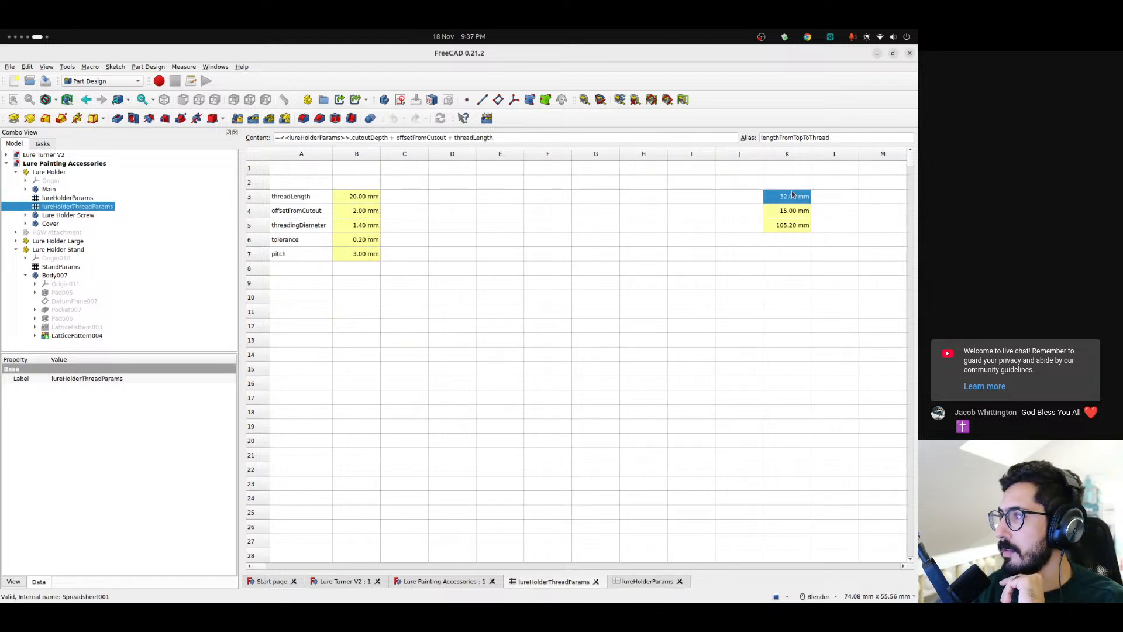
{"action": "left_click", "coordinate": [791, 211]}
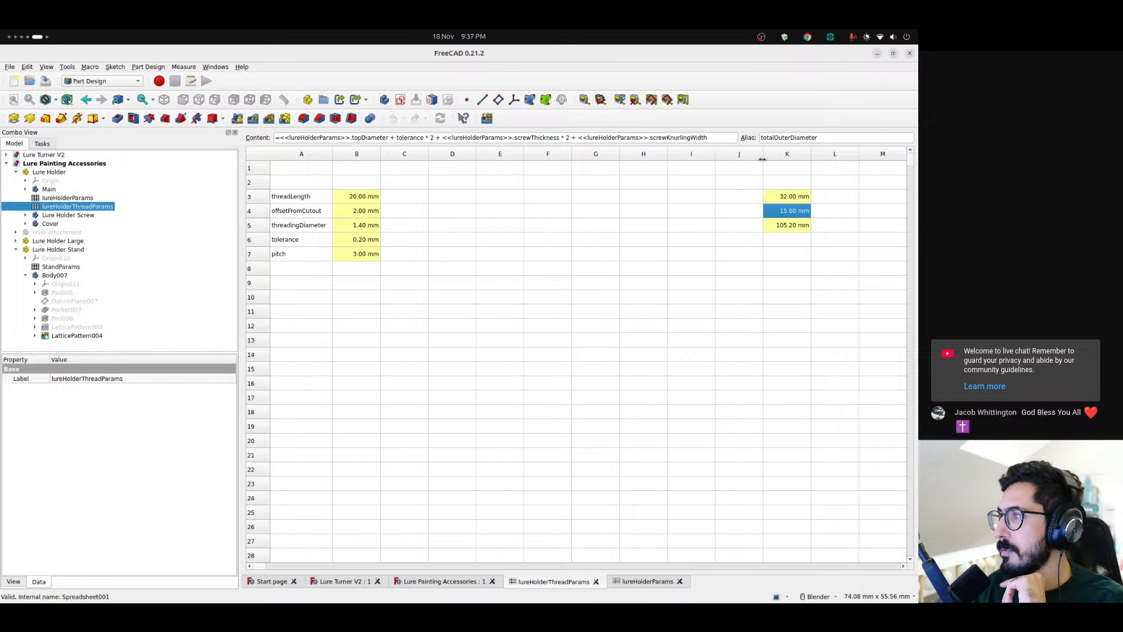
Return to the Lure Painting Accessories model, view it from the top, and activate the Lure Holder Large part and its Body006
{"action": "left_click", "coordinate": [417, 580]}
{"action": "key", "text": "2"}
{"action": "scroll", "coordinate": [425, 343], "scroll_direction": "down", "scroll_amount": 3}
{"action": "scroll", "coordinate": [426, 342], "scroll_direction": "up", "scroll_amount": 4}
{"action": "middle_click_drag", "start_coordinate": [421, 334], "coordinate": [502, 320], "text": "shift"}
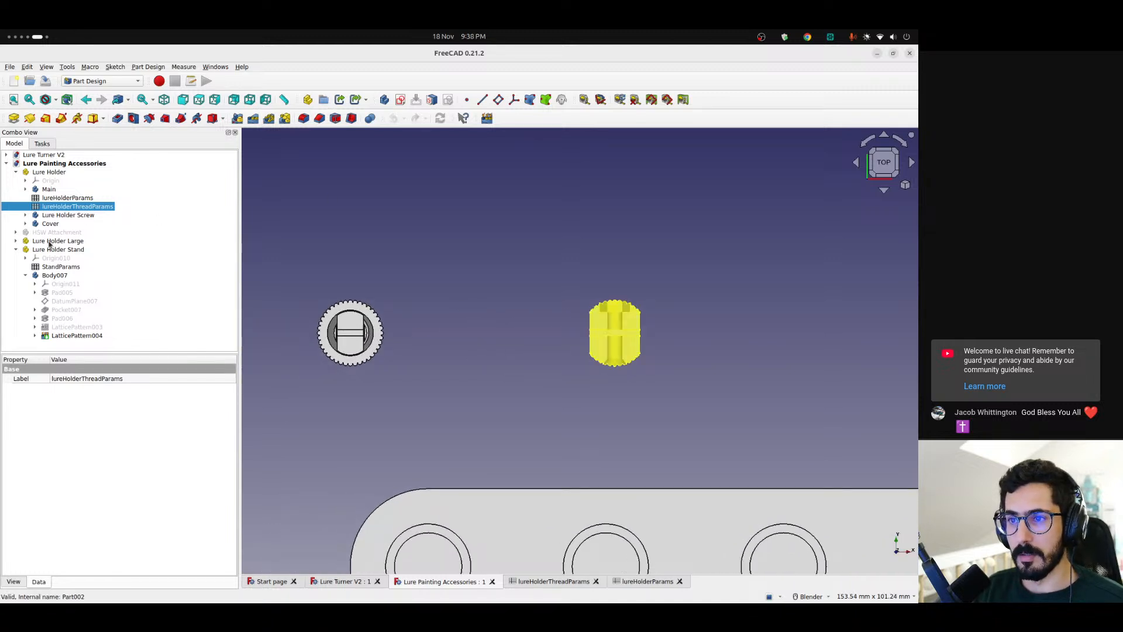
{"action": "left_click", "coordinate": [58, 241]}
{"action": "right_click", "coordinate": [57, 244]}
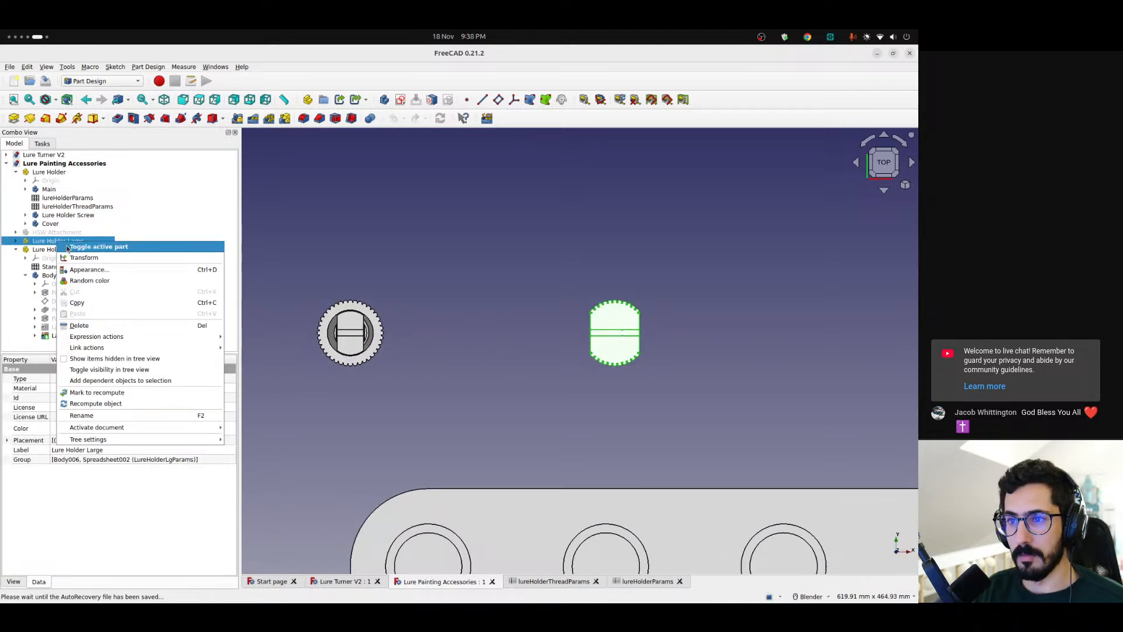
{"action": "left_click", "coordinate": [64, 248]}
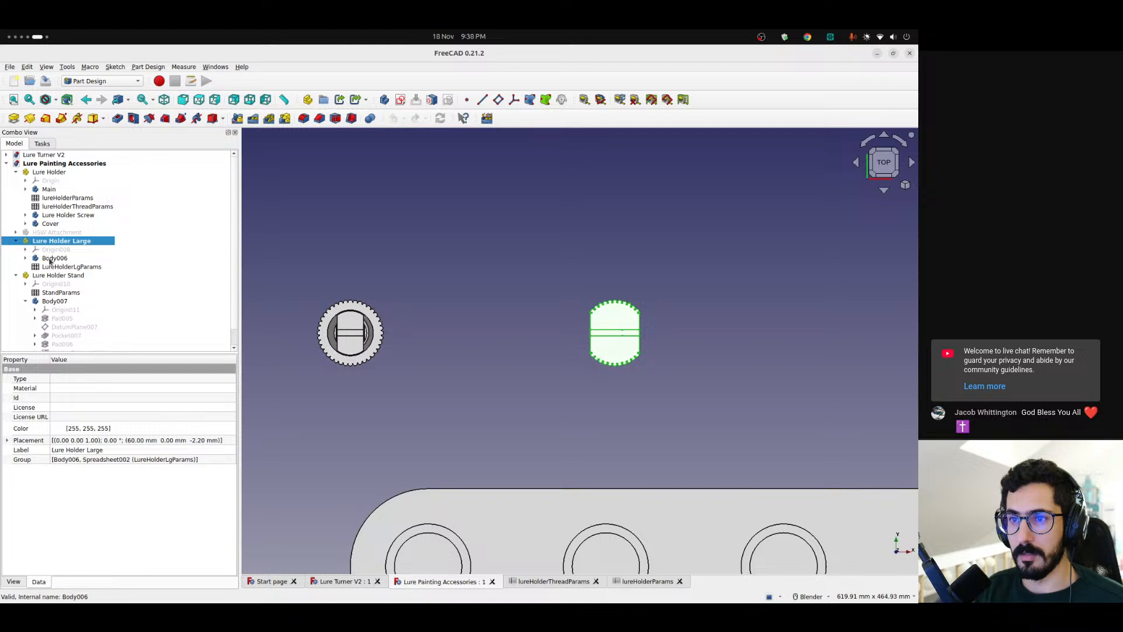
{"action": "right_click", "coordinate": [54, 258]}
{"action": "left_click", "coordinate": [64, 264]}
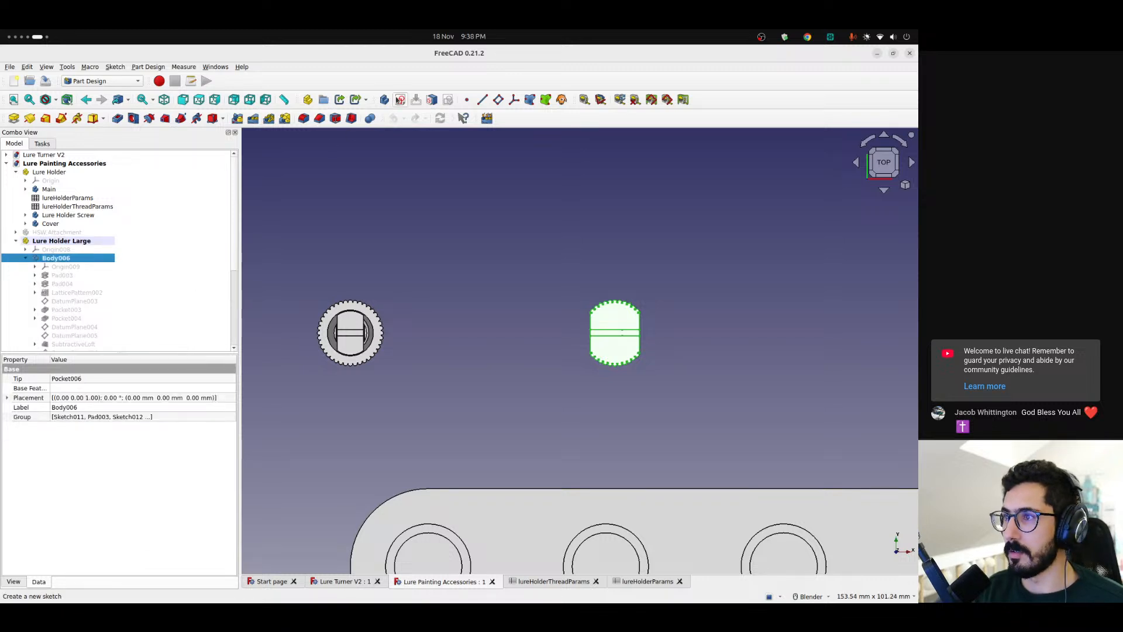
Start a sketch on the XY plane of Body006 and section the view at the sketch plane
{"action": "left_click", "coordinate": [400, 100]}
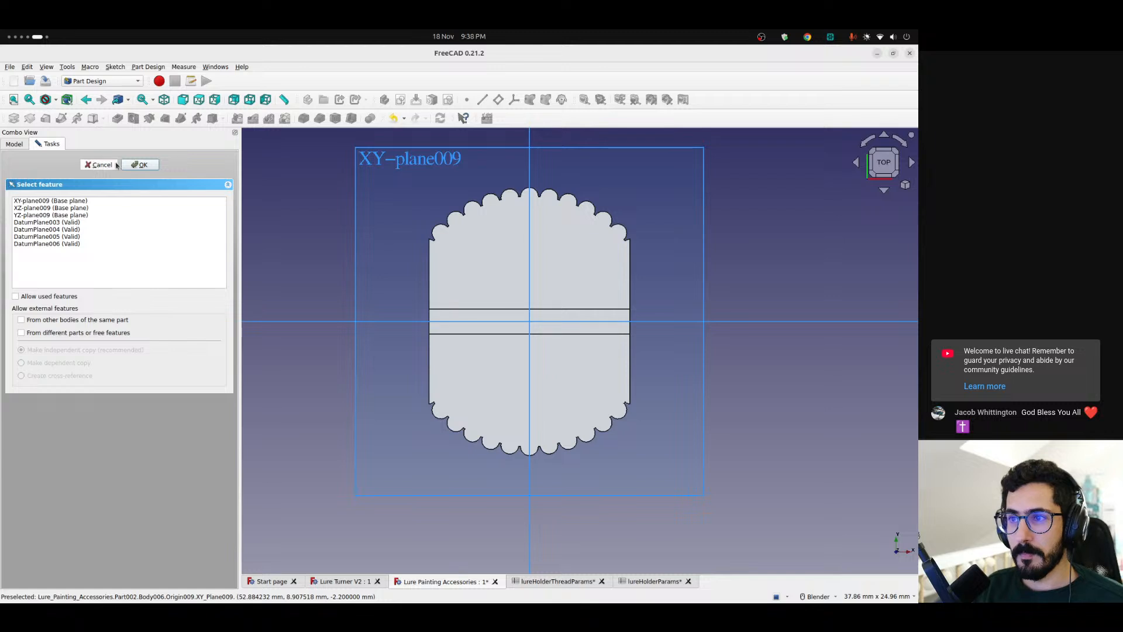
{"action": "left_click", "coordinate": [416, 178]}
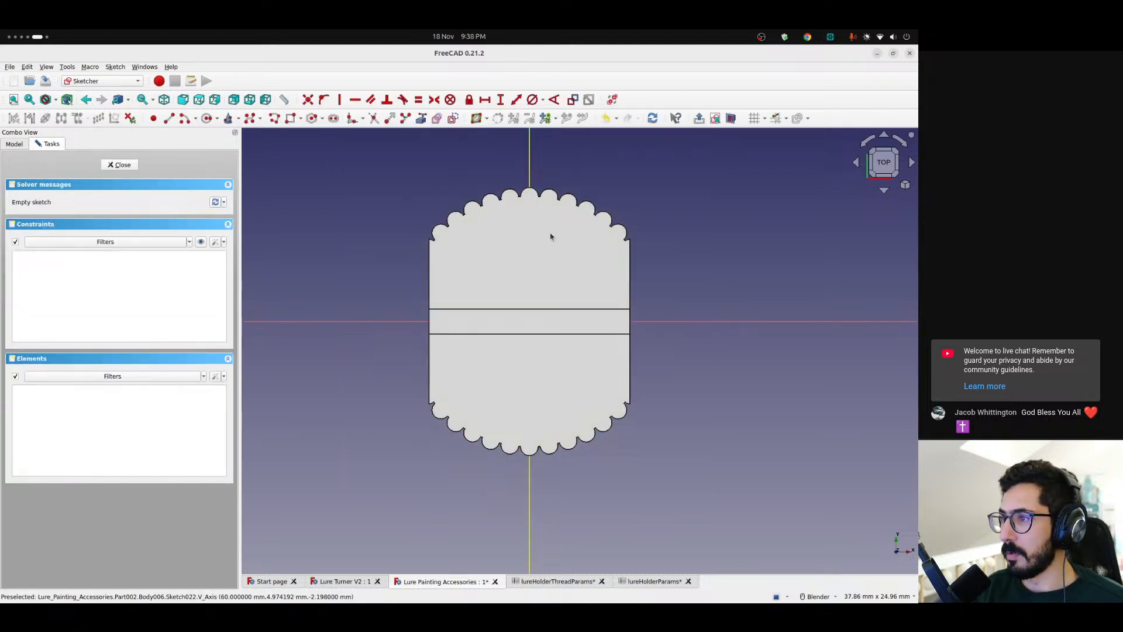
{"action": "left_click", "coordinate": [731, 120]}
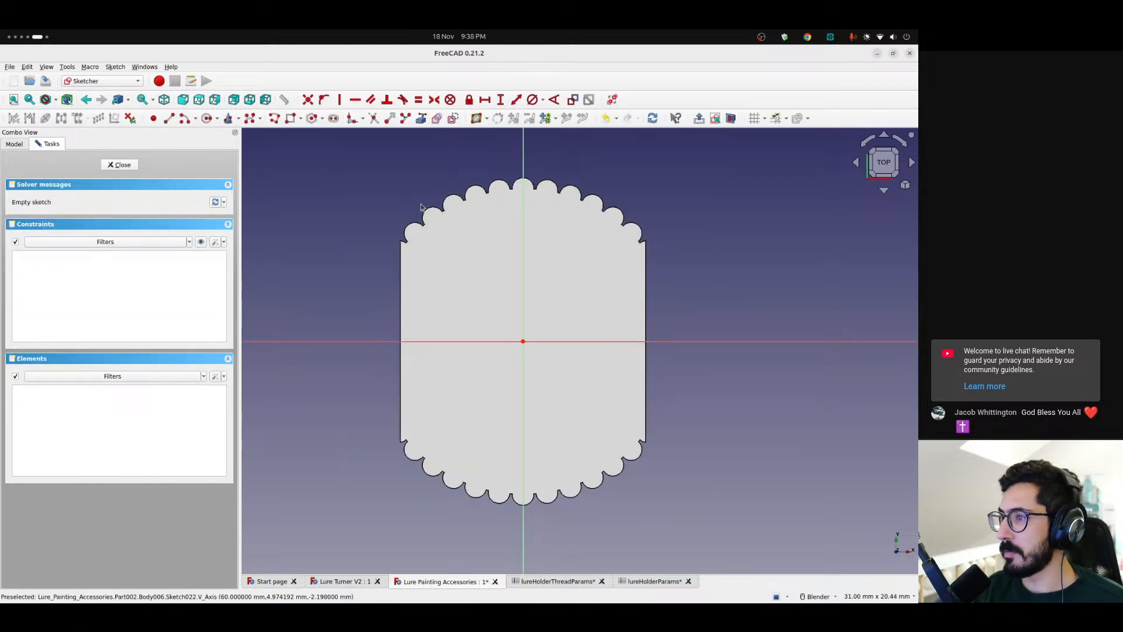
Draw a circle centred on the origin around the ribbed profile and constrain its diameter to 15 mm
{"action": "left_click", "coordinate": [205, 119]}
{"action": "left_click", "coordinate": [523, 341]}
{"action": "left_click", "coordinate": [605, 197]}
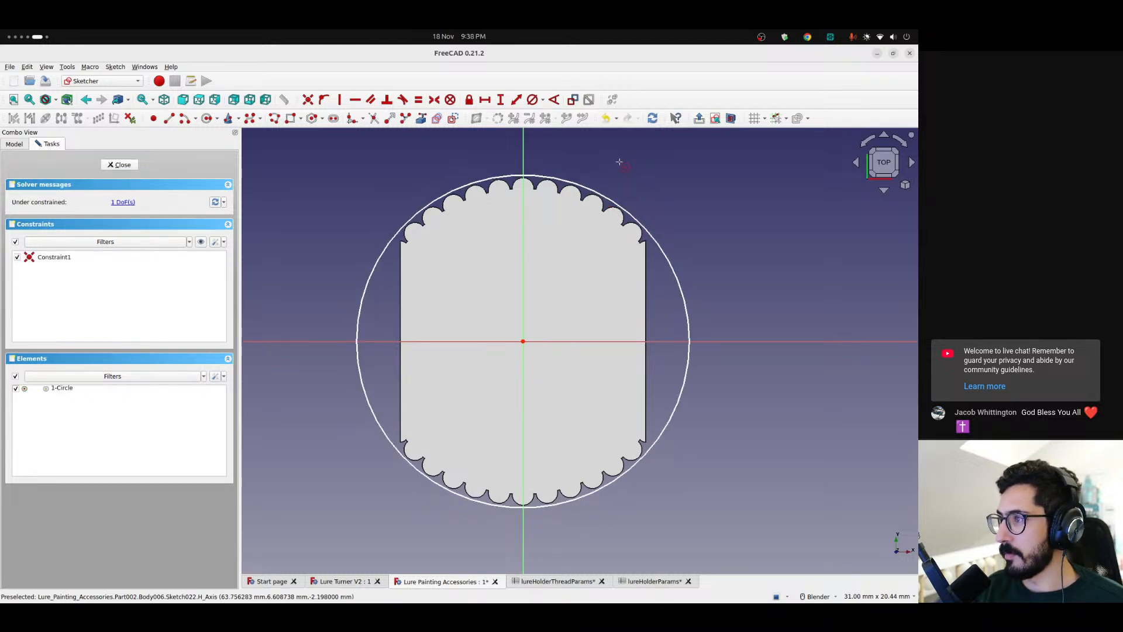
{"action": "left_click", "coordinate": [606, 199]}
{"action": "left_click", "coordinate": [542, 101]}
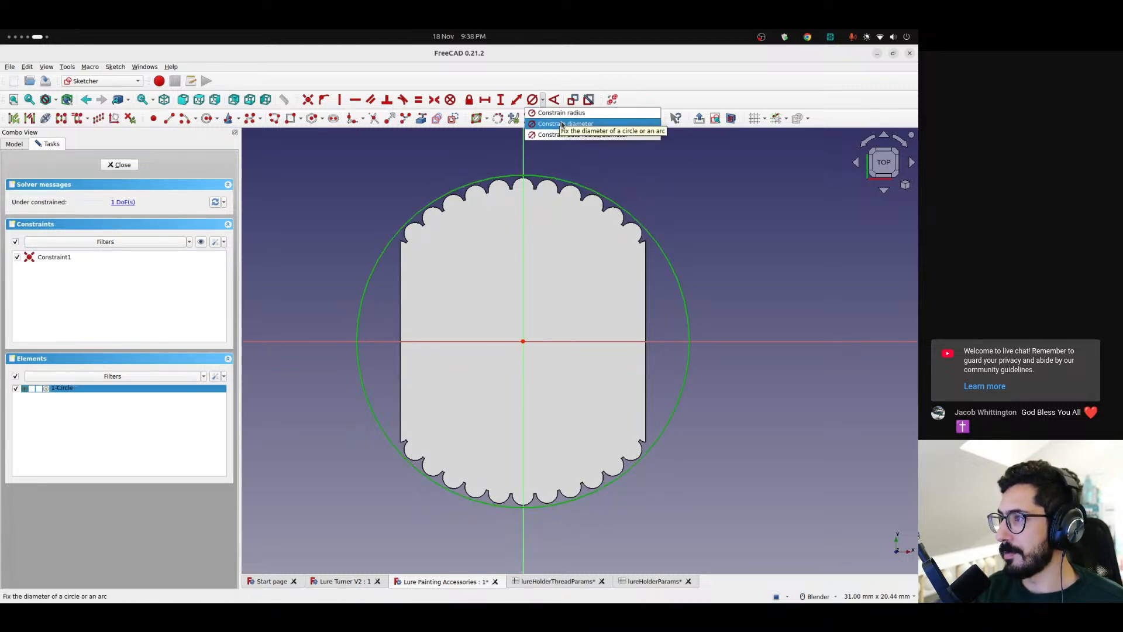
{"action": "left_click", "coordinate": [579, 130]}
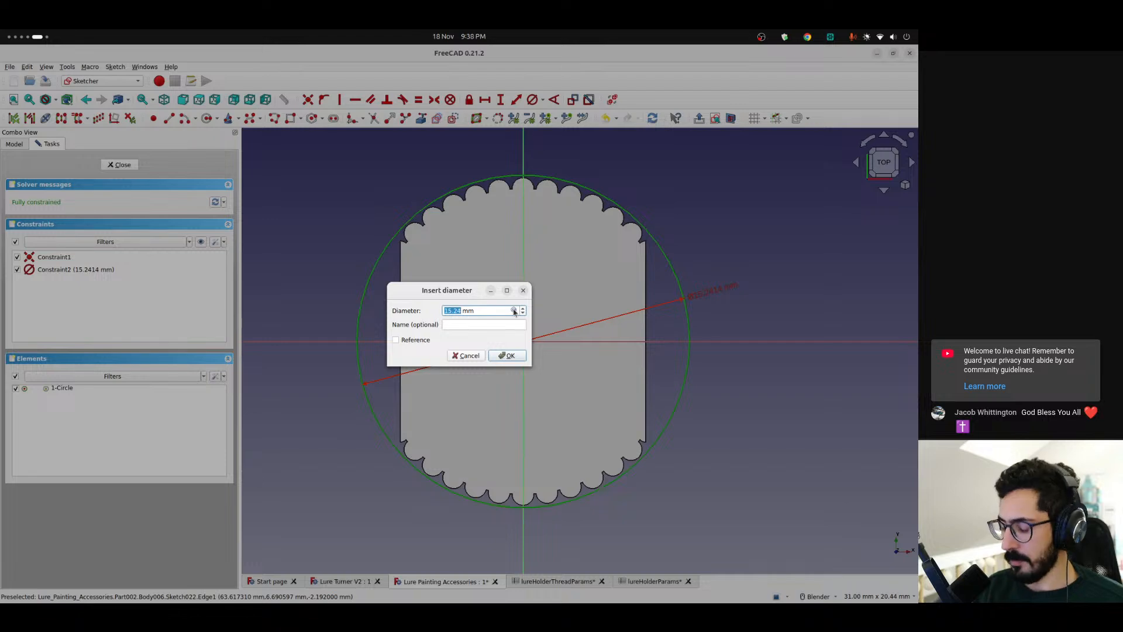
{"action": "type", "text": "15"}
{"action": "key", "text": "Return"}
Examine closely how the rib tips of the large holder line up with the 15 mm reference circle
{"action": "scroll", "coordinate": [499, 205], "scroll_direction": "up", "scroll_amount": 5}
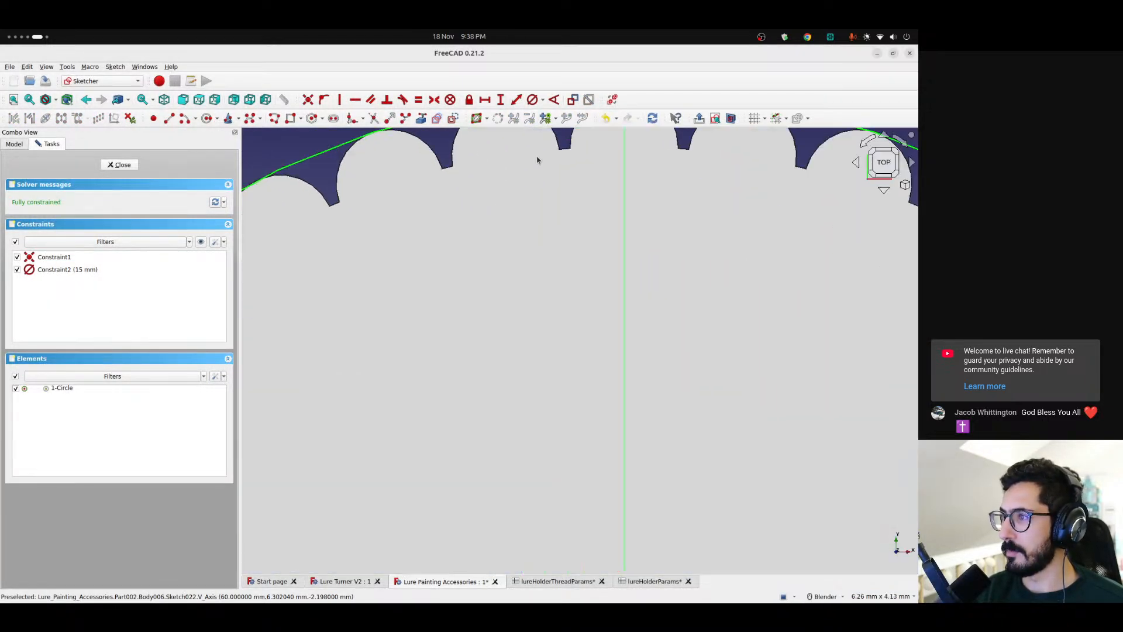
{"action": "scroll", "coordinate": [451, 357], "scroll_direction": "up", "scroll_amount": 4}
{"action": "scroll", "coordinate": [687, 306], "scroll_direction": "down", "scroll_amount": 2}
{"action": "scroll", "coordinate": [694, 305], "scroll_direction": "up", "scroll_amount": 1}
{"action": "scroll", "coordinate": [694, 306], "scroll_direction": "up", "scroll_amount": 2}
{"action": "scroll", "coordinate": [640, 290], "scroll_direction": "down", "scroll_amount": 3}
{"action": "scroll", "coordinate": [688, 293], "scroll_direction": "up", "scroll_amount": 2}
{"action": "scroll", "coordinate": [562, 316], "scroll_direction": "up", "scroll_amount": 2}
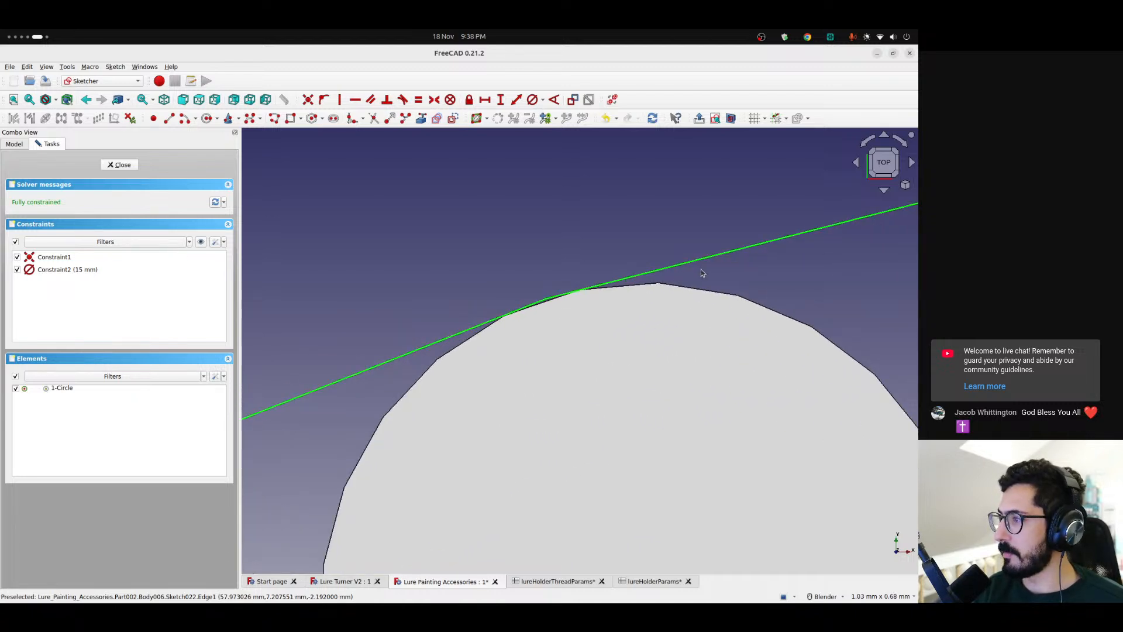
{"action": "scroll", "coordinate": [375, 357], "scroll_direction": "down", "scroll_amount": 3}
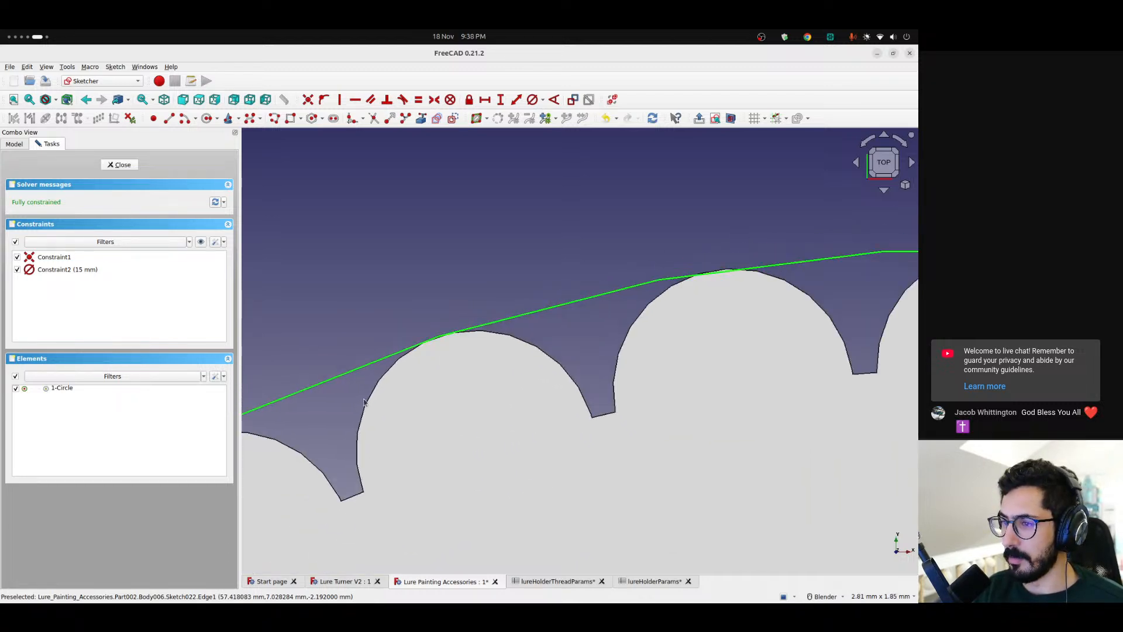
{"action": "scroll", "coordinate": [484, 333], "scroll_direction": "up", "scroll_amount": 3}
{"action": "scroll", "coordinate": [484, 333], "scroll_direction": "down", "scroll_amount": 6}
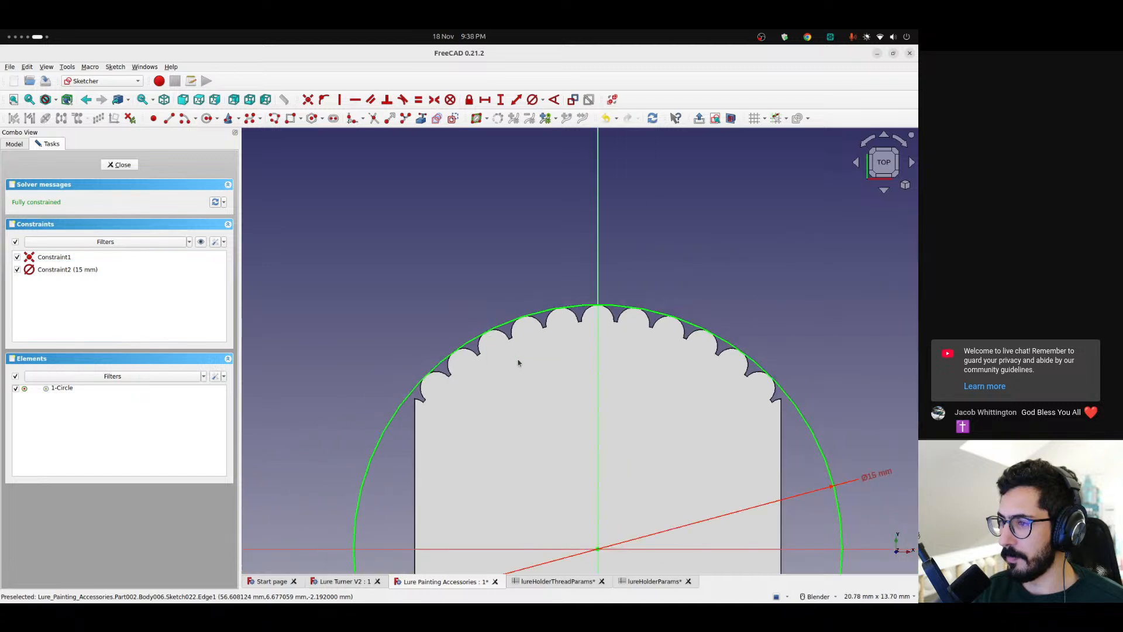
Delete the reference circle, close the sketch and remove the sketch from Body006
{"action": "left_click", "coordinate": [617, 315]}
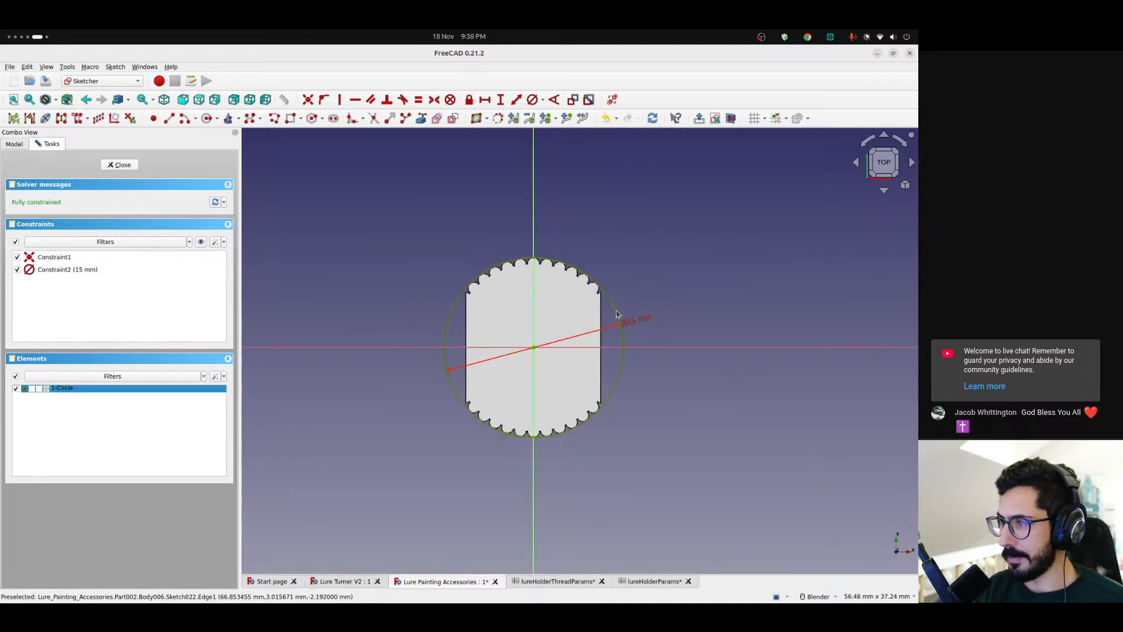
{"action": "key", "text": "Delete"}
{"action": "left_click", "coordinate": [117, 166]}
{"action": "left_click", "coordinate": [75, 345]}
{"action": "key", "text": "Delete"}
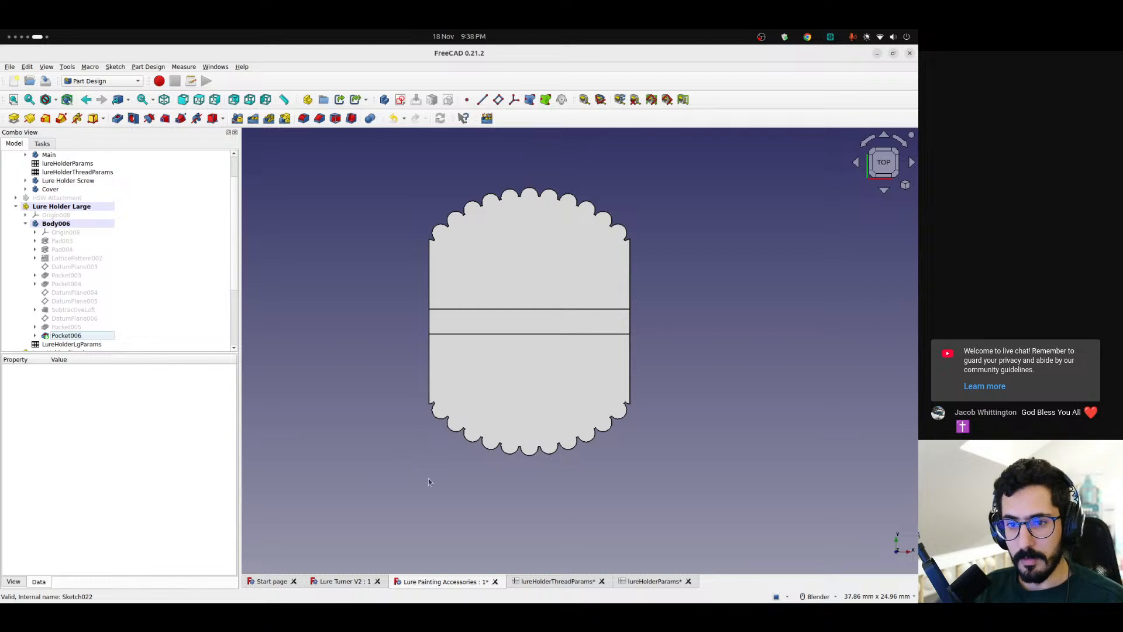
Switch to the Lure Turner V2 model, find the MultiLureHolder body and open the MultiLureHolderParams spreadsheet
{"action": "left_click", "coordinate": [338, 582]}
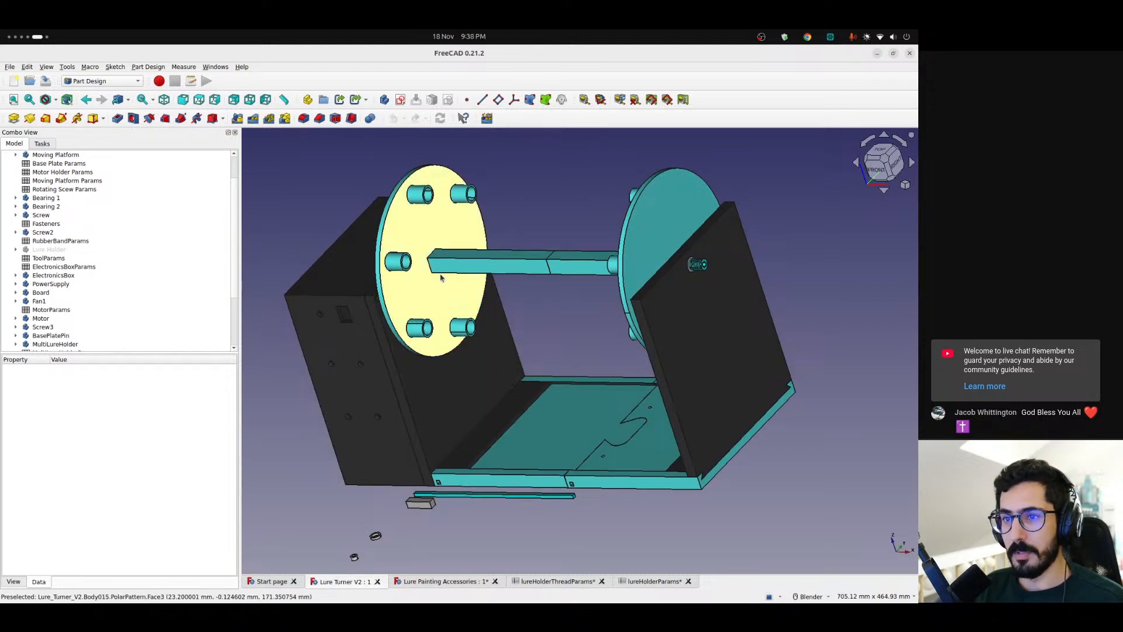
{"action": "left_click", "coordinate": [419, 241]}
{"action": "left_click", "coordinate": [46, 249]}
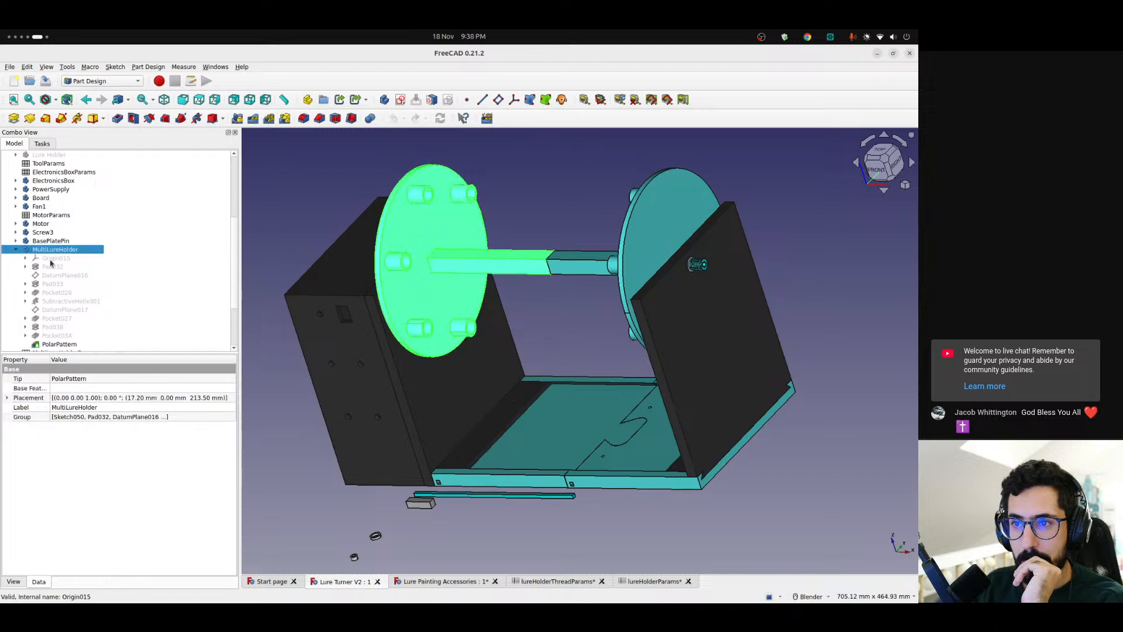
{"action": "scroll", "coordinate": [51, 263], "scroll_direction": "down", "scroll_amount": 1}
{"action": "double_click", "coordinate": [59, 327]}
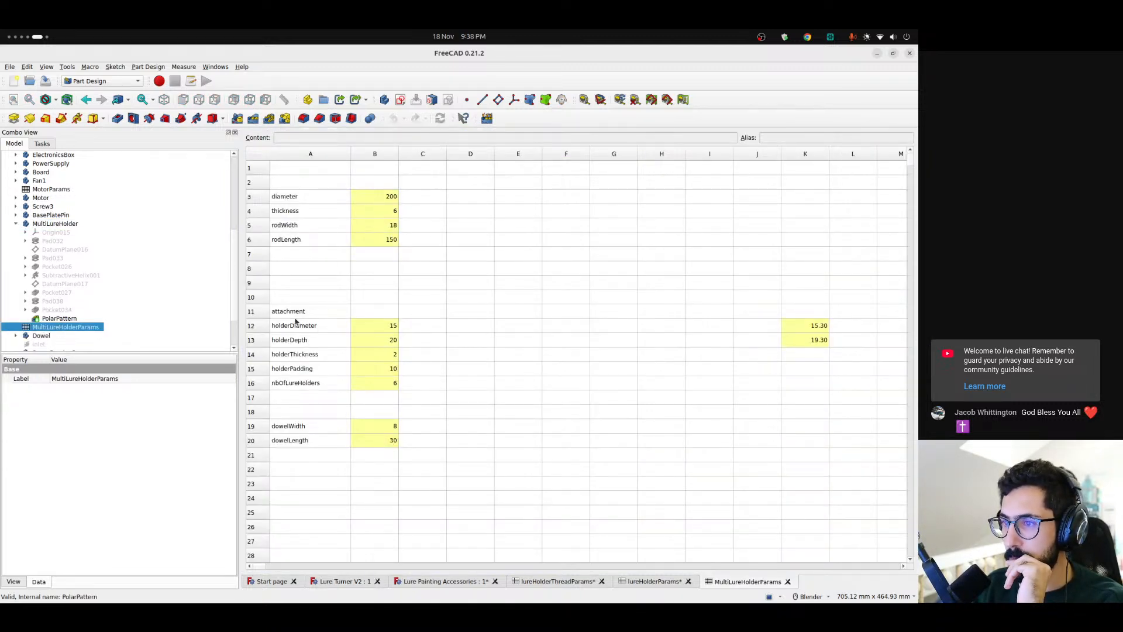
Examine the holderDiameter value and the clearance term in the actualHolderDiameter formula
{"action": "left_click", "coordinate": [378, 327]}
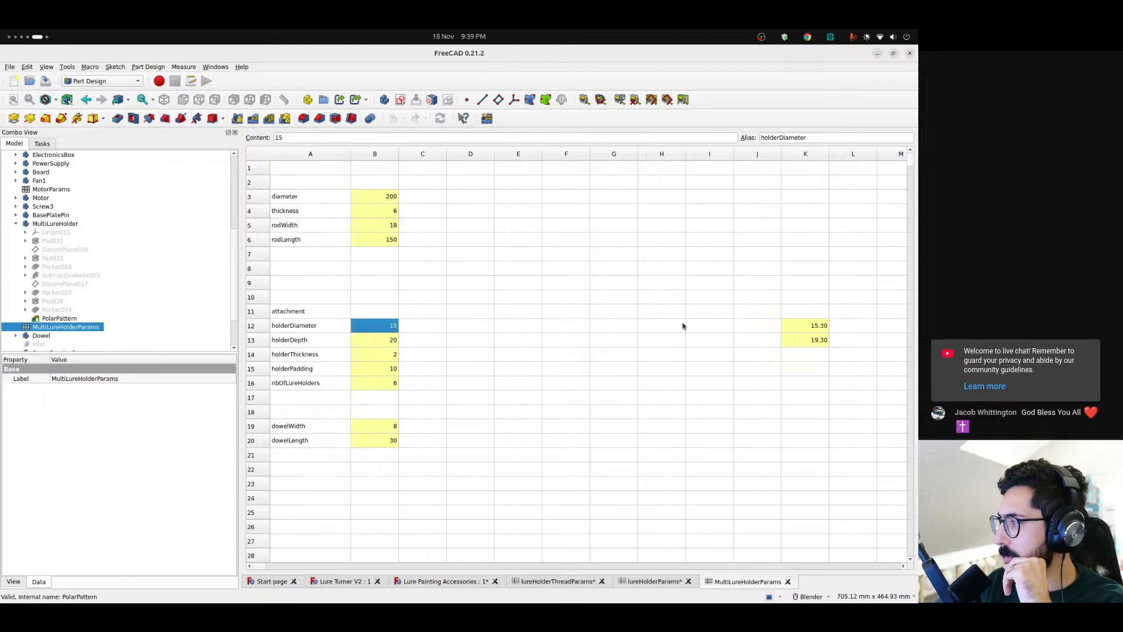
{"action": "left_click", "coordinate": [809, 327]}
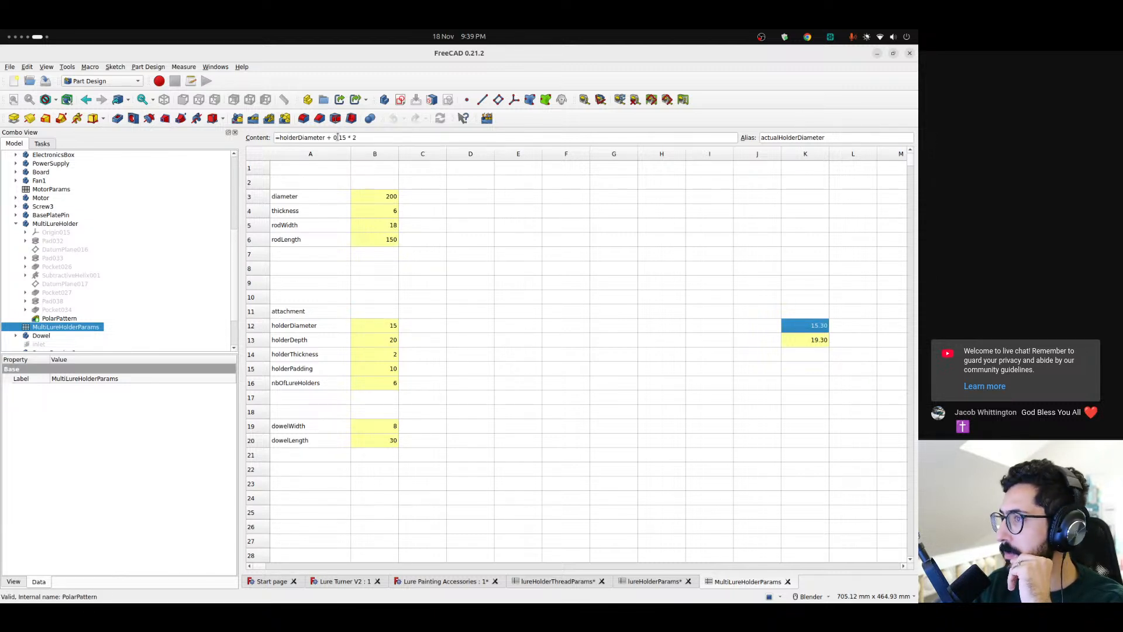
{"action": "left_click_drag", "start_coordinate": [346, 137], "coordinate": [330, 137]}
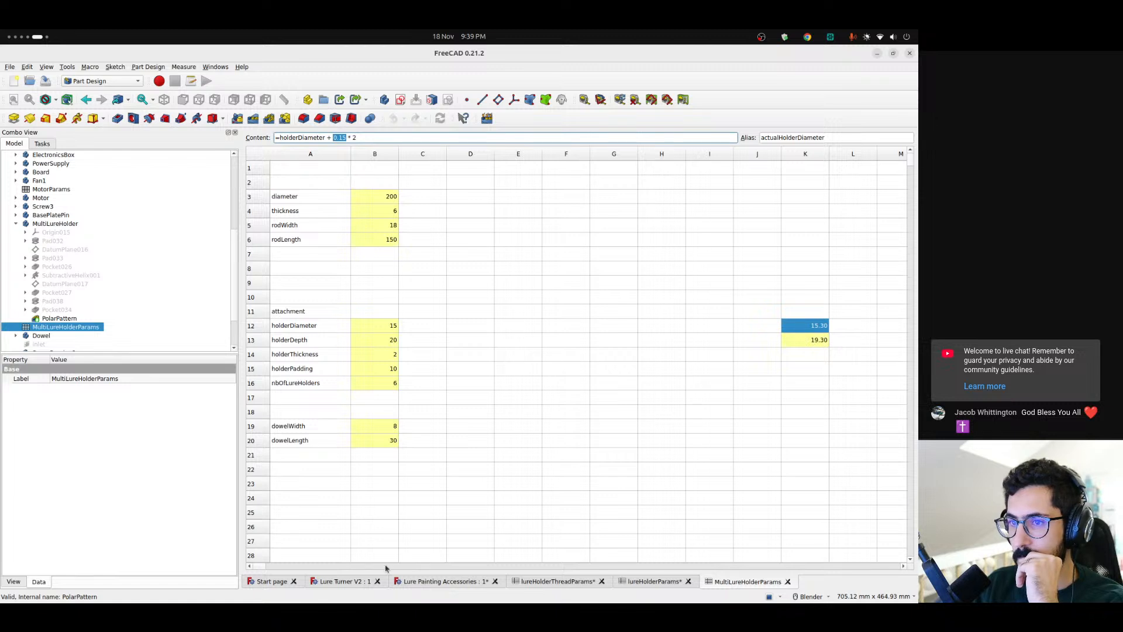
Return to the Lure Turner V2 model and open the sketch under the MultiLureHolder's Pocket026
{"action": "left_click", "coordinate": [344, 583]}
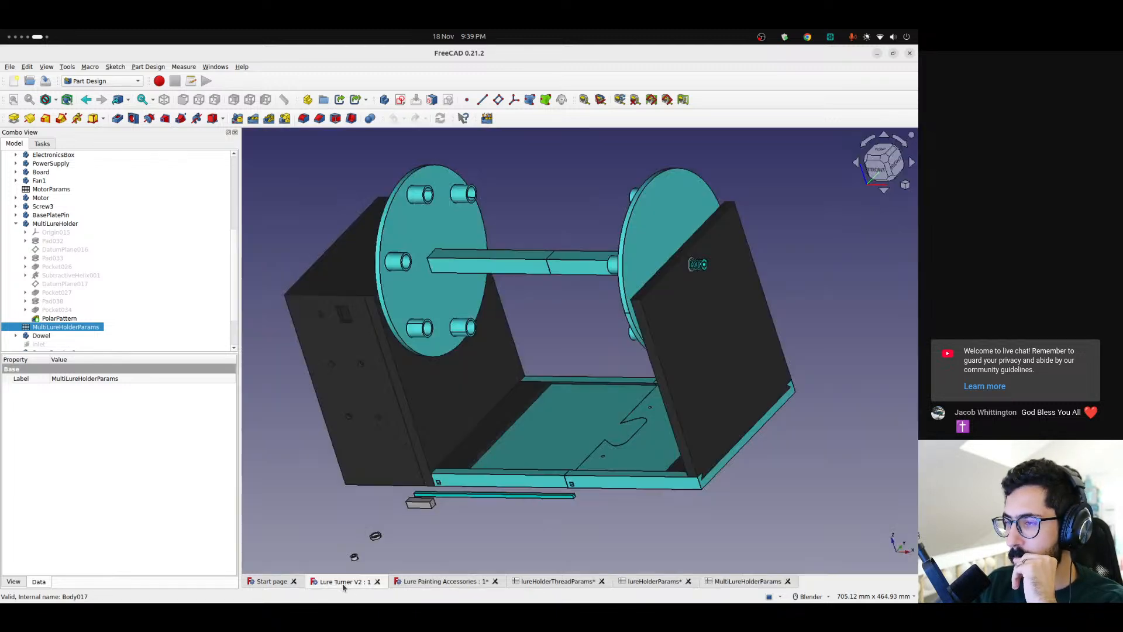
{"action": "left_click", "coordinate": [41, 241]}
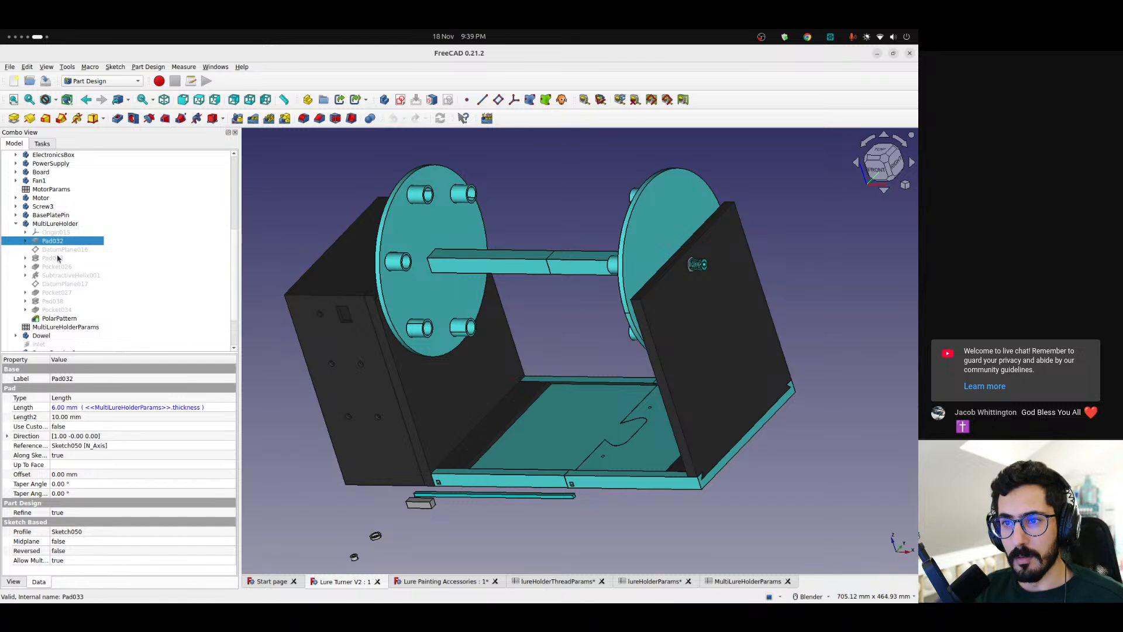
{"action": "left_click", "coordinate": [51, 268]}
{"action": "left_click", "coordinate": [25, 267]}
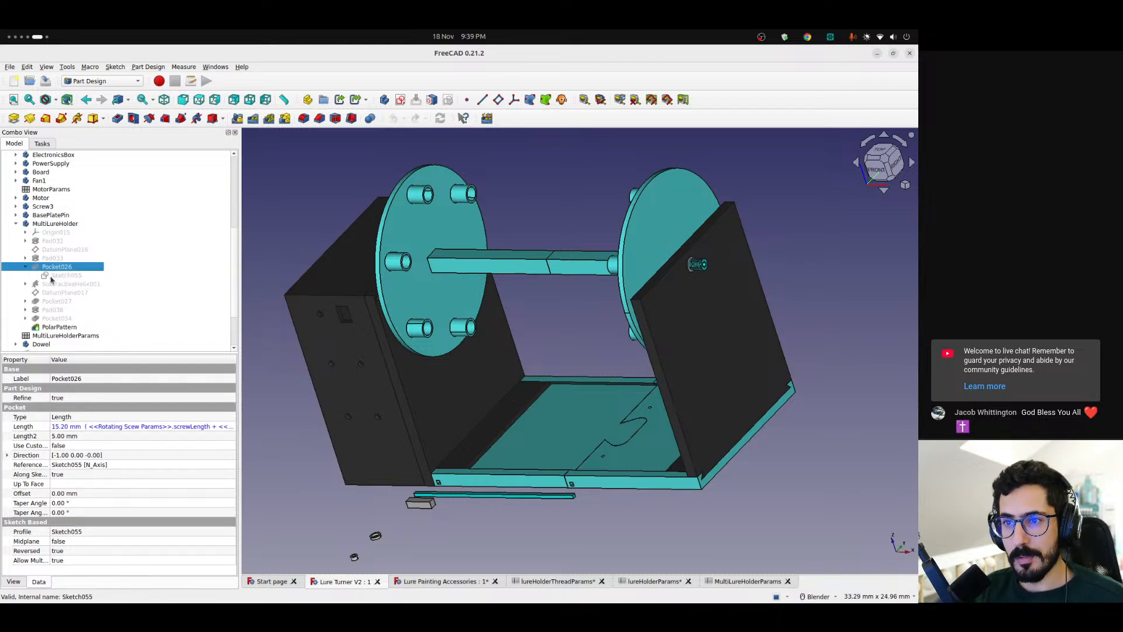
{"action": "left_click", "coordinate": [67, 275]}
{"action": "double_click", "coordinate": [70, 277]}
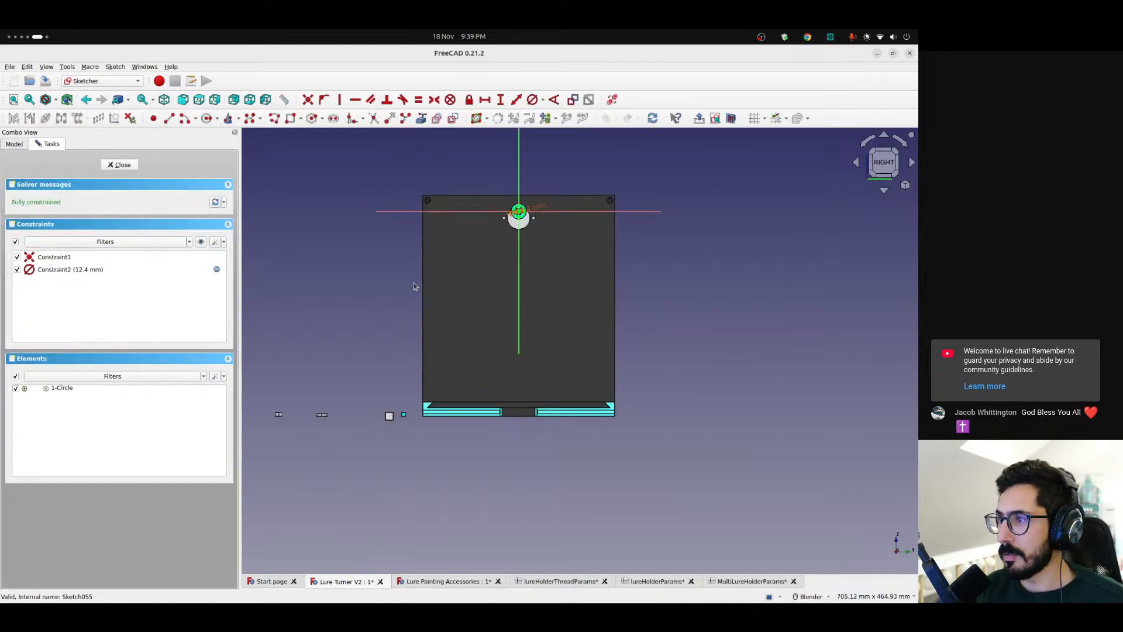
Examine the circle in Pocket026's sketch up close from several angles against the surrounding threaded screw geometry
{"action": "scroll", "coordinate": [496, 231], "scroll_direction": "up", "scroll_amount": 5}
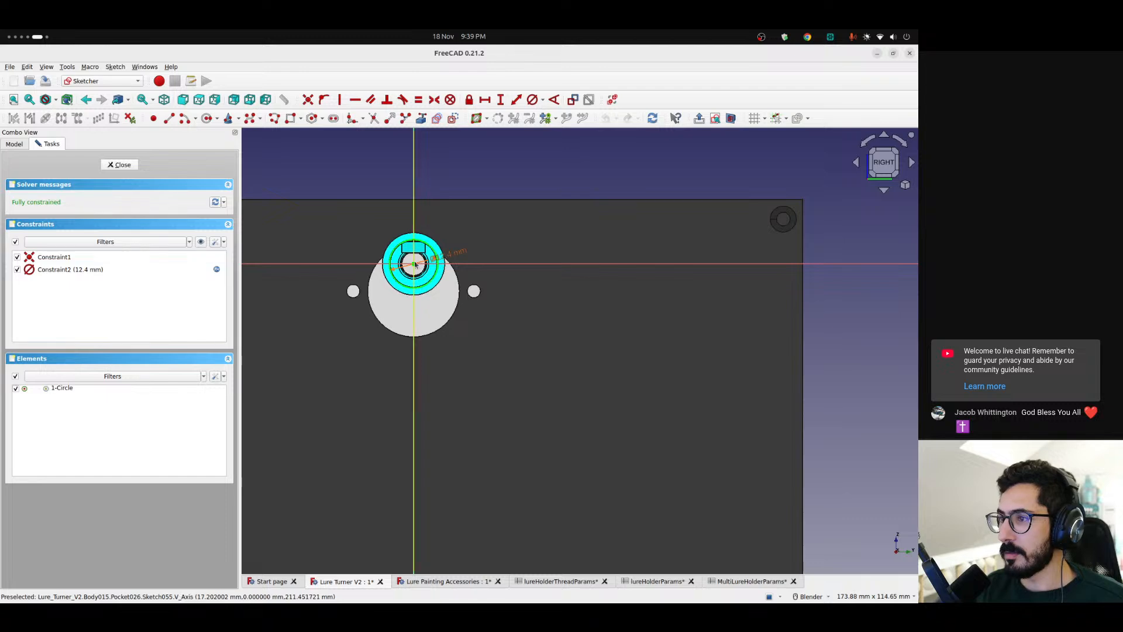
{"action": "key", "text": "ctrl+shift+s"}
{"action": "scroll", "coordinate": [391, 247], "scroll_direction": "up", "scroll_amount": 5}
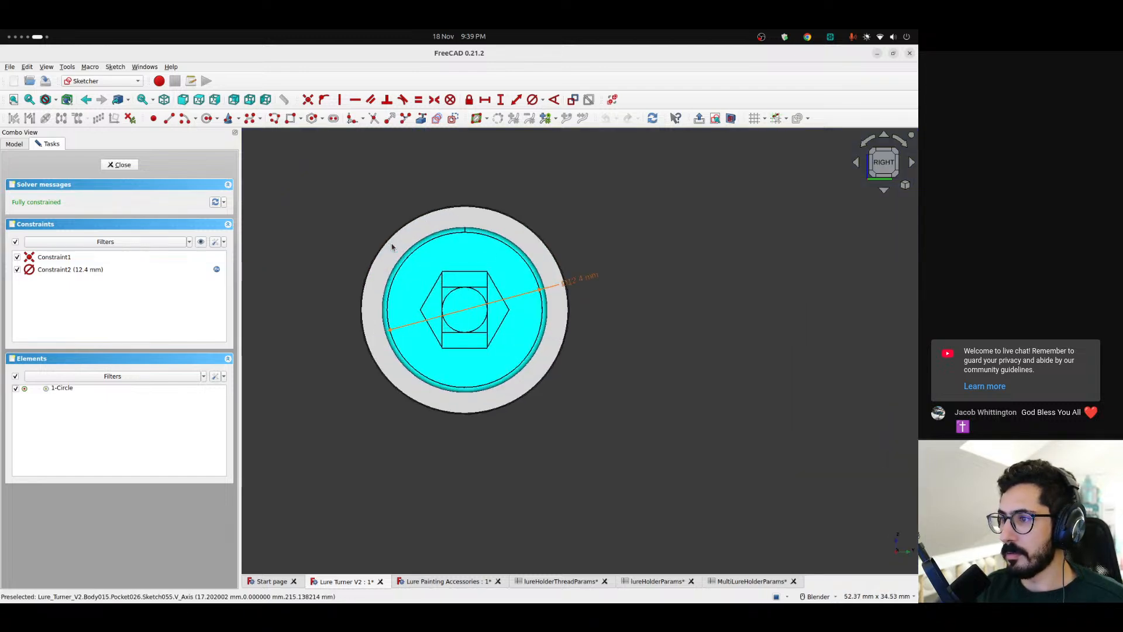
{"action": "middle_click_drag", "start_coordinate": [428, 315], "coordinate": [544, 349]}
{"action": "scroll", "coordinate": [538, 348], "scroll_direction": "down", "scroll_amount": 8}
{"action": "middle_click_drag", "start_coordinate": [391, 328], "coordinate": [734, 370], "text": "shift"}
{"action": "scroll", "coordinate": [459, 350], "scroll_direction": "down", "scroll_amount": 8}
{"action": "mouse_move", "coordinate": [411, 331]}
{"action": "middle_mouse_down", "text": "shift"}
{"action": "mouse_move", "coordinate": [626, 382]}
{"action": "mouse_move", "coordinate": [676, 419]}
{"action": "mouse_move", "coordinate": [661, 459]}
{"action": "mouse_move", "coordinate": [573, 383]}
{"action": "middle_mouse_up", "text": "shift"}
{"action": "scroll", "coordinate": [640, 382], "scroll_direction": "up", "scroll_amount": 4}
{"action": "left_click", "coordinate": [731, 118]}
{"action": "scroll", "coordinate": [671, 309], "scroll_direction": "up", "scroll_amount": 12}
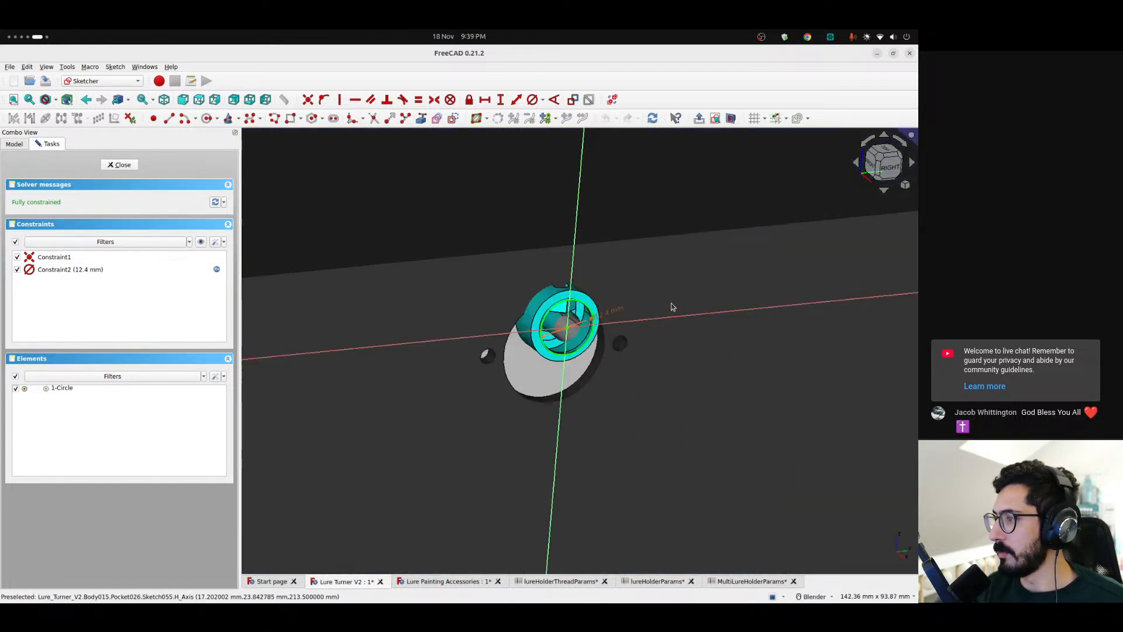
Inspect the formula behind the circle's diameter constraint, cancel without changes and close the sketch
{"action": "double_click", "coordinate": [504, 333]}
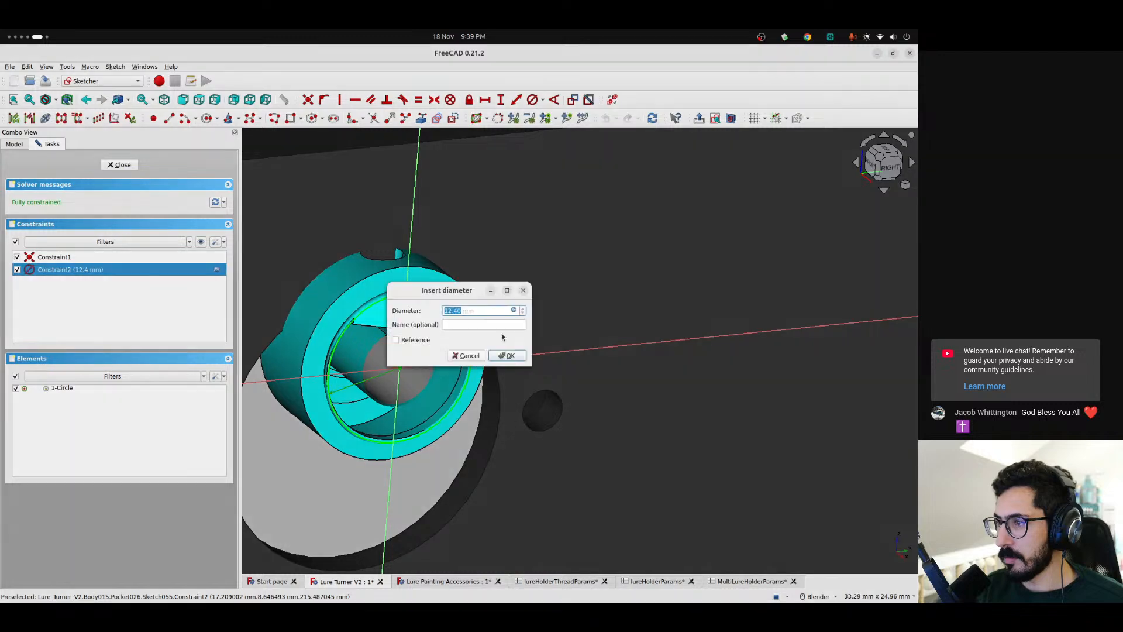
{"action": "left_click", "coordinate": [514, 310]}
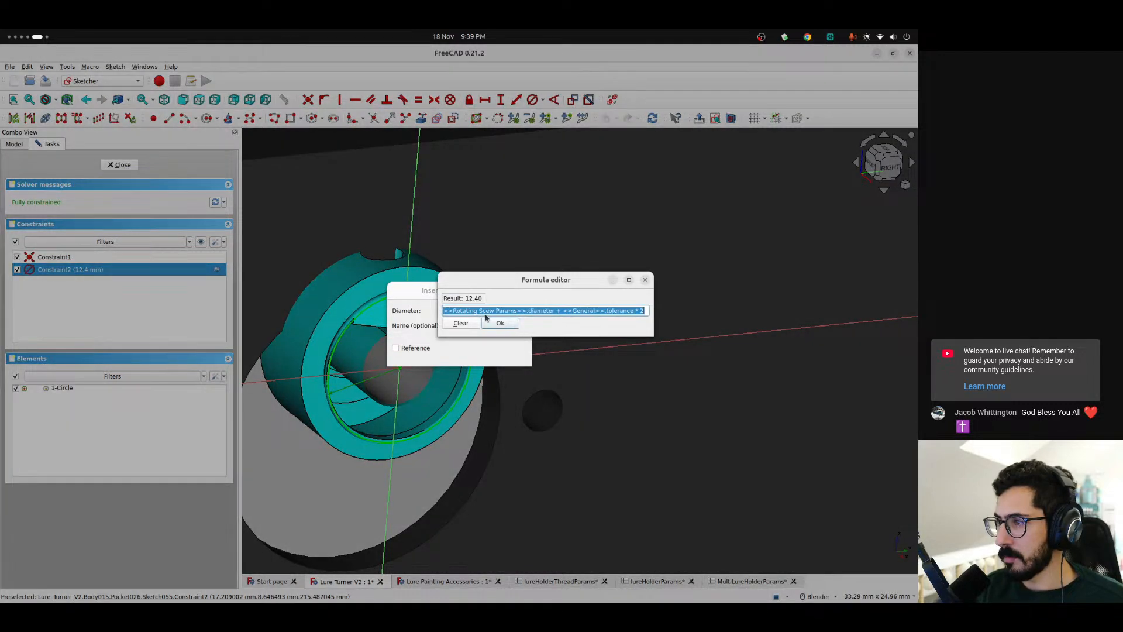
{"action": "left_click", "coordinate": [645, 279]}
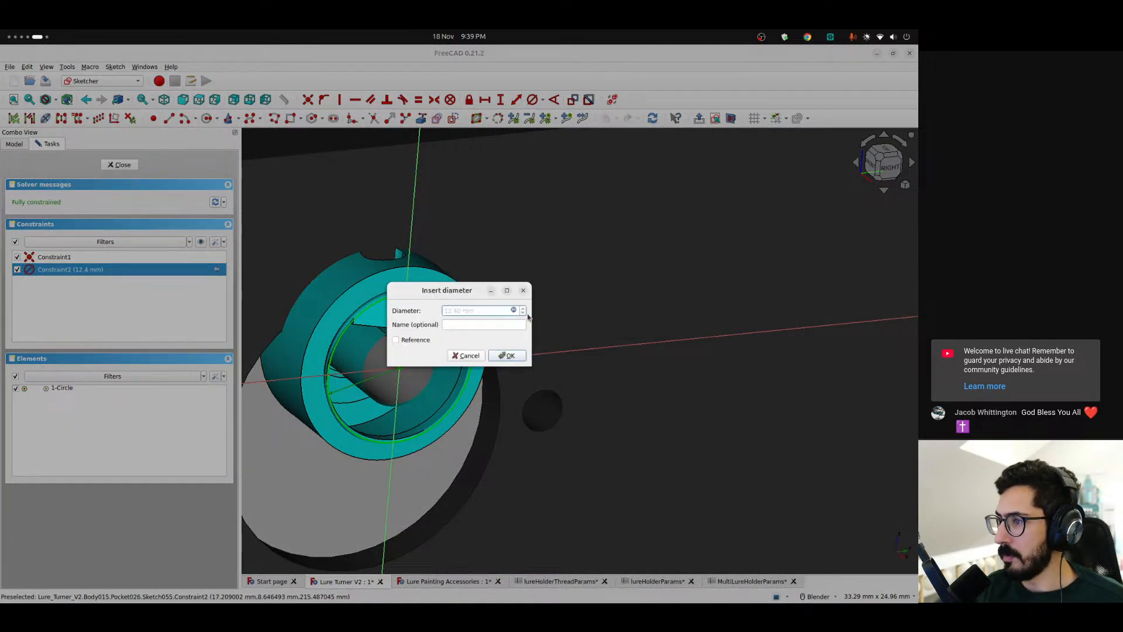
{"action": "left_click", "coordinate": [525, 291]}
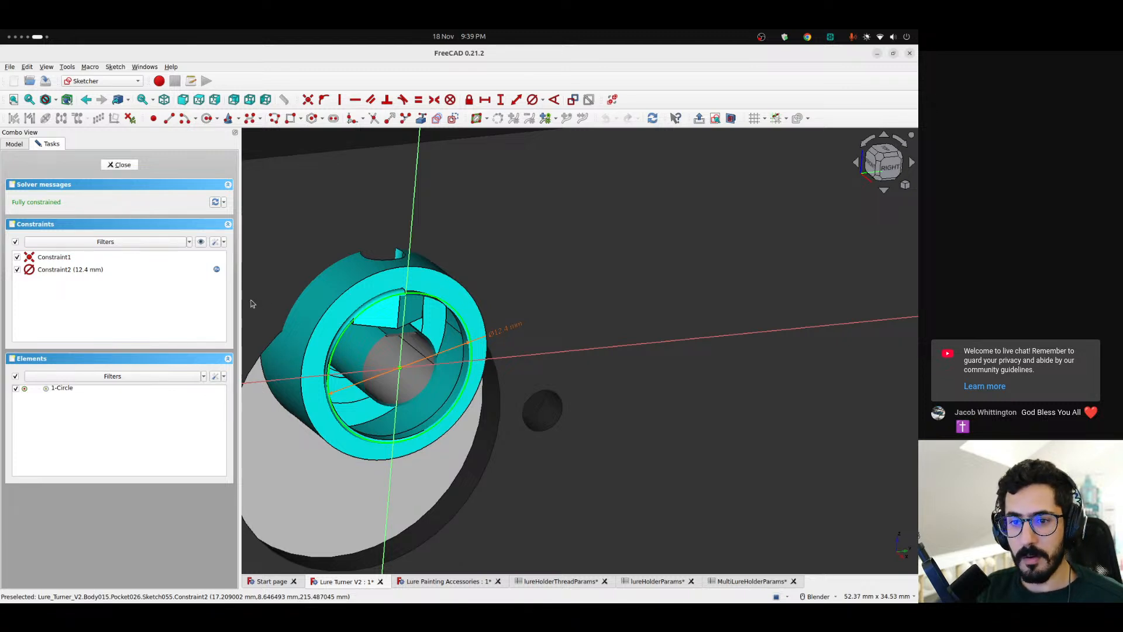
{"action": "key", "text": "Escape"}
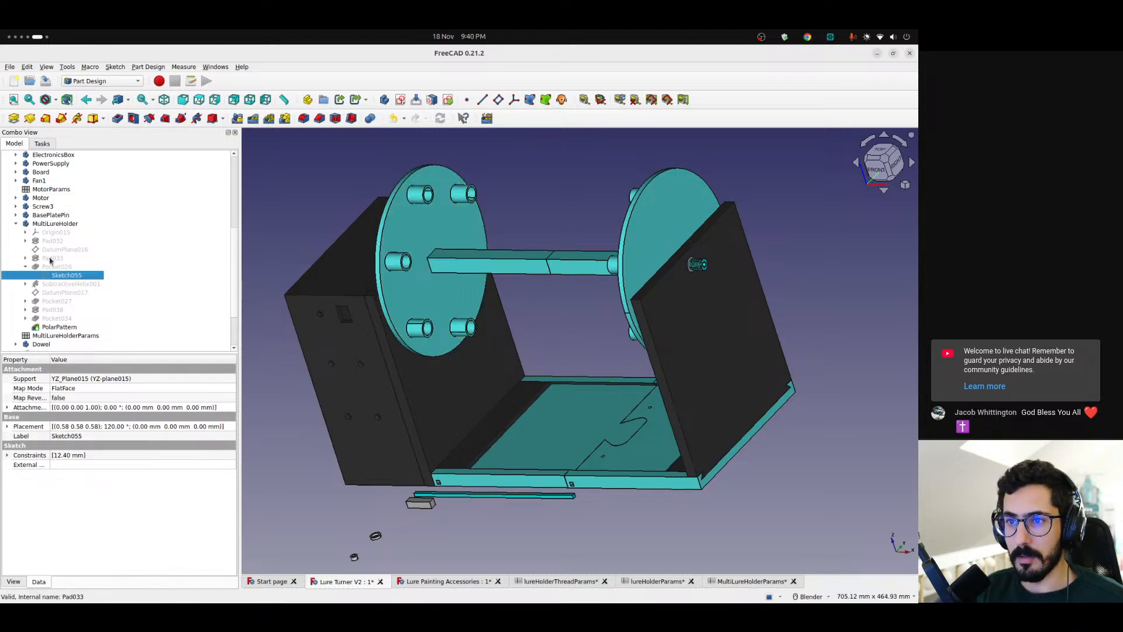
Look through the MultiLureHolder's Pad033 and Pocket034 features to find the sketch that defines the holder sockets
{"action": "left_click", "coordinate": [25, 257]}
{"action": "left_click", "coordinate": [58, 267]}
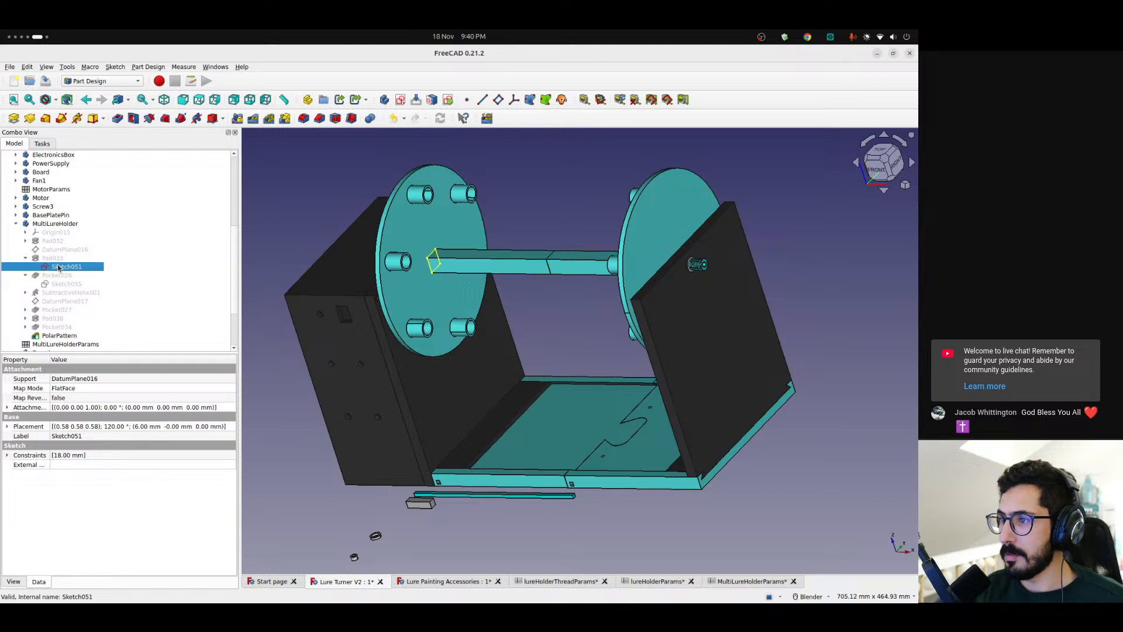
{"action": "left_click", "coordinate": [62, 249]}
{"action": "left_click", "coordinate": [25, 258]}
{"action": "left_click", "coordinate": [24, 267]}
{"action": "left_click", "coordinate": [26, 310]}
{"action": "left_click", "coordinate": [66, 318]}
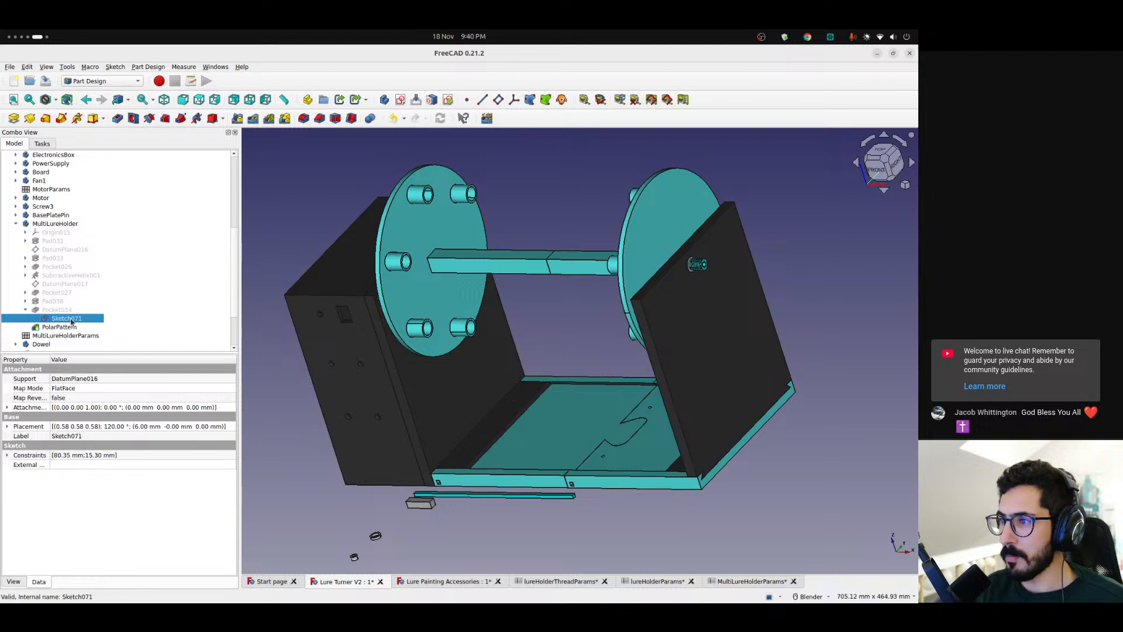
Examine one of the holder sockets up close and select the sketch under Pad038 to view its constraints
{"action": "scroll", "coordinate": [486, 252], "scroll_direction": "up", "scroll_amount": 5}
{"action": "scroll", "coordinate": [487, 254], "scroll_direction": "down", "scroll_amount": 5}
{"action": "middle_click_drag", "start_coordinate": [492, 289], "coordinate": [482, 244]}
{"action": "scroll", "coordinate": [424, 185], "scroll_direction": "up", "scroll_amount": 8}
{"action": "scroll", "coordinate": [453, 169], "scroll_direction": "down", "scroll_amount": 2}
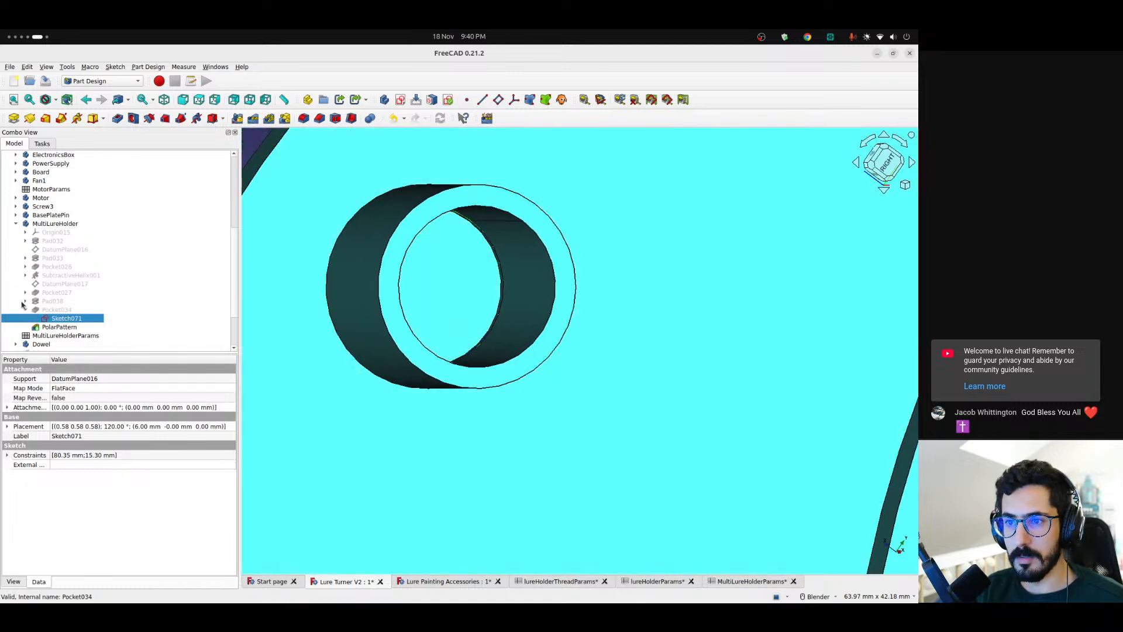
{"action": "left_click", "coordinate": [25, 300]}
{"action": "left_click", "coordinate": [66, 310]}
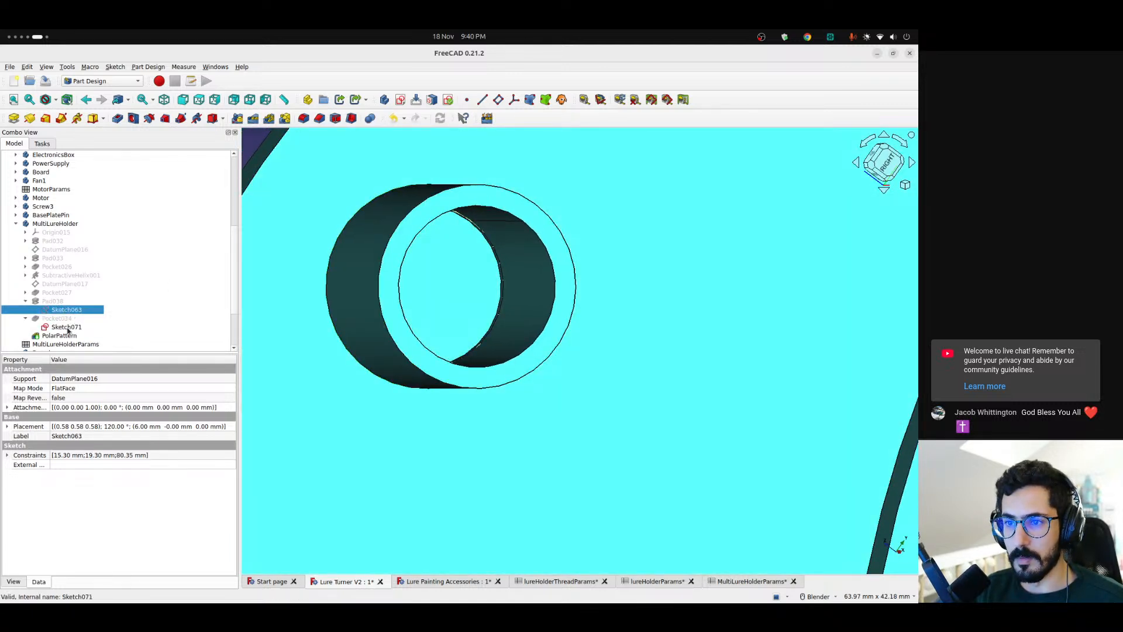
Open Pocket034's sketch, inspect the formula driving the circle's diameter, cancel and close the sketch
{"action": "double_click", "coordinate": [66, 326]}
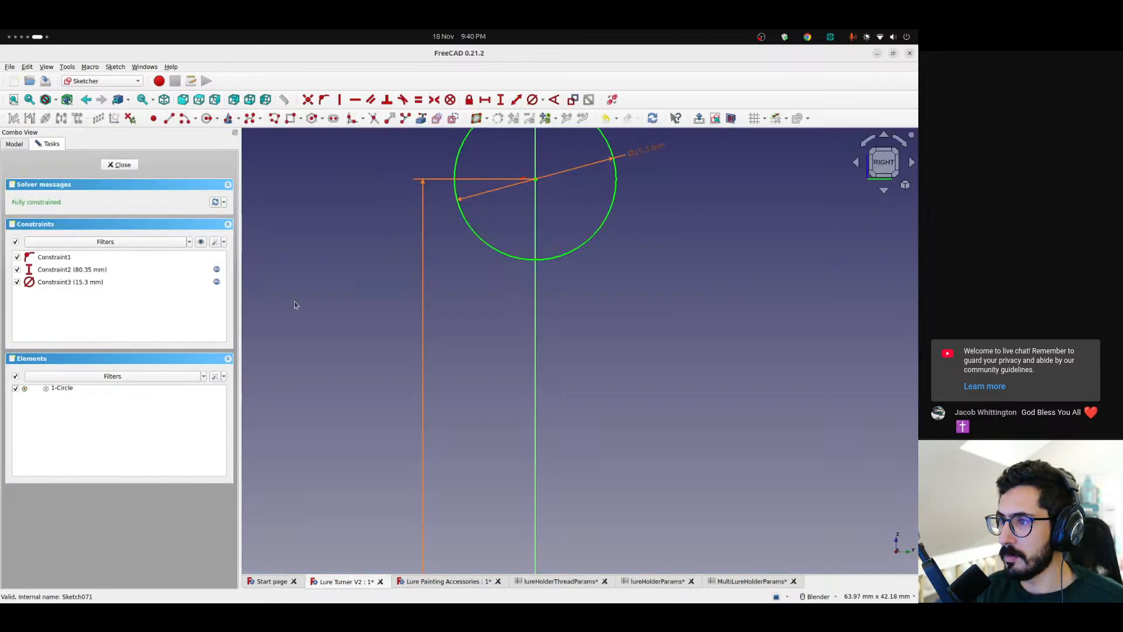
{"action": "double_click", "coordinate": [643, 150]}
{"action": "left_click", "coordinate": [514, 311]}
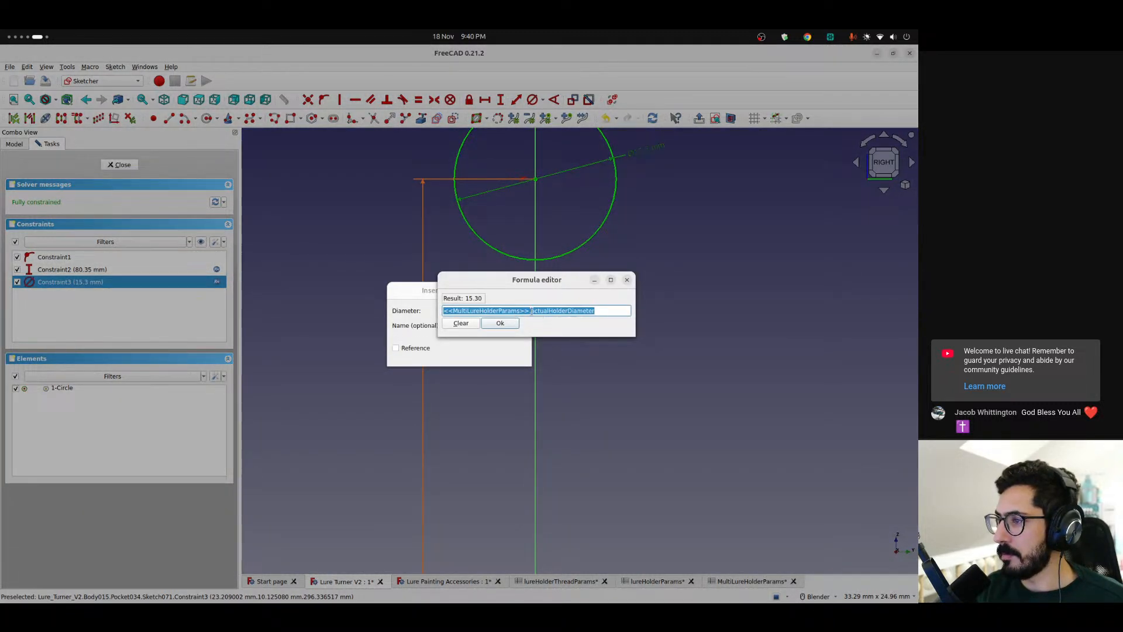
{"action": "left_click", "coordinate": [628, 281]}
{"action": "left_click", "coordinate": [465, 355]}
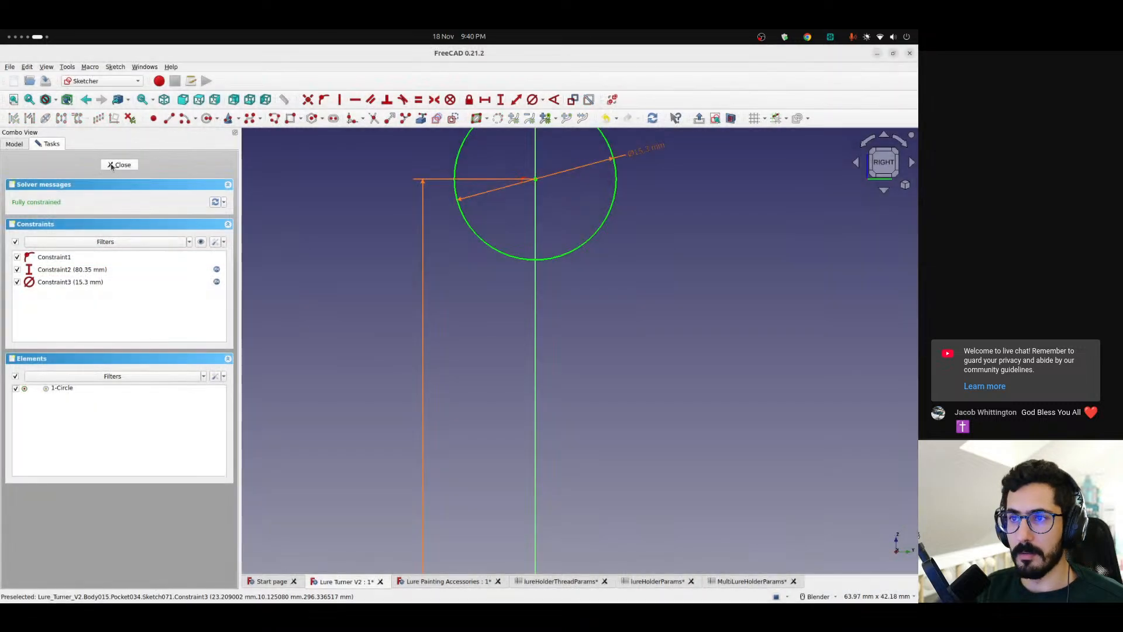
{"action": "key", "text": "Escape"}
Collapse Pocket034 and Pad038 in the model tree and view the holder sockets around the disc
{"action": "scroll", "coordinate": [510, 295], "scroll_direction": "down", "scroll_amount": 3}
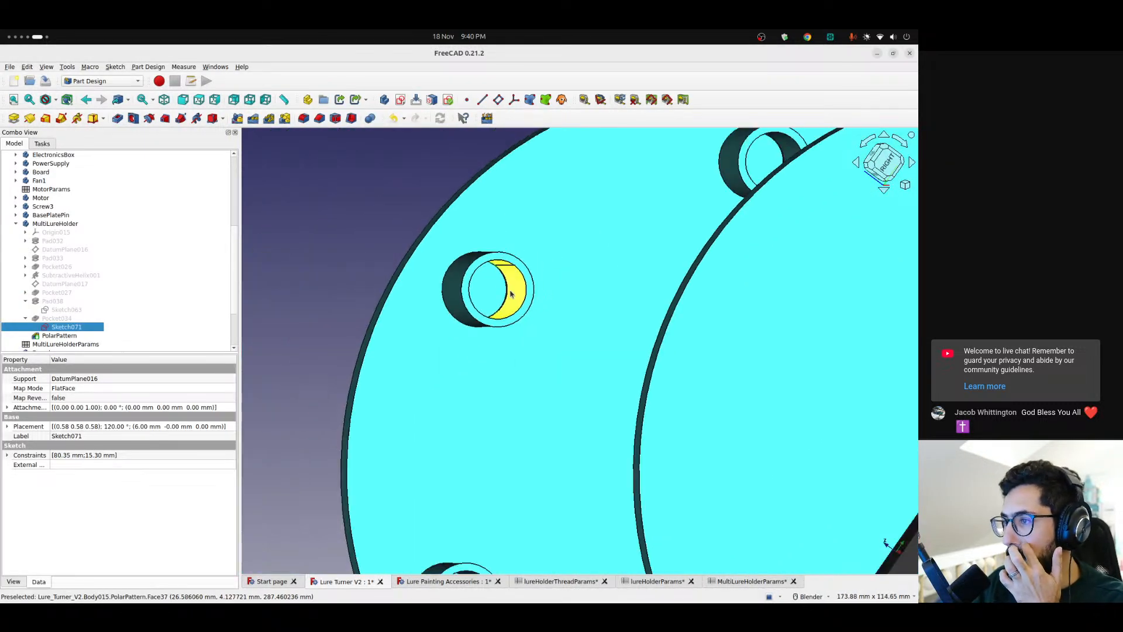
{"action": "middle_click_drag", "start_coordinate": [510, 295], "coordinate": [416, 314]}
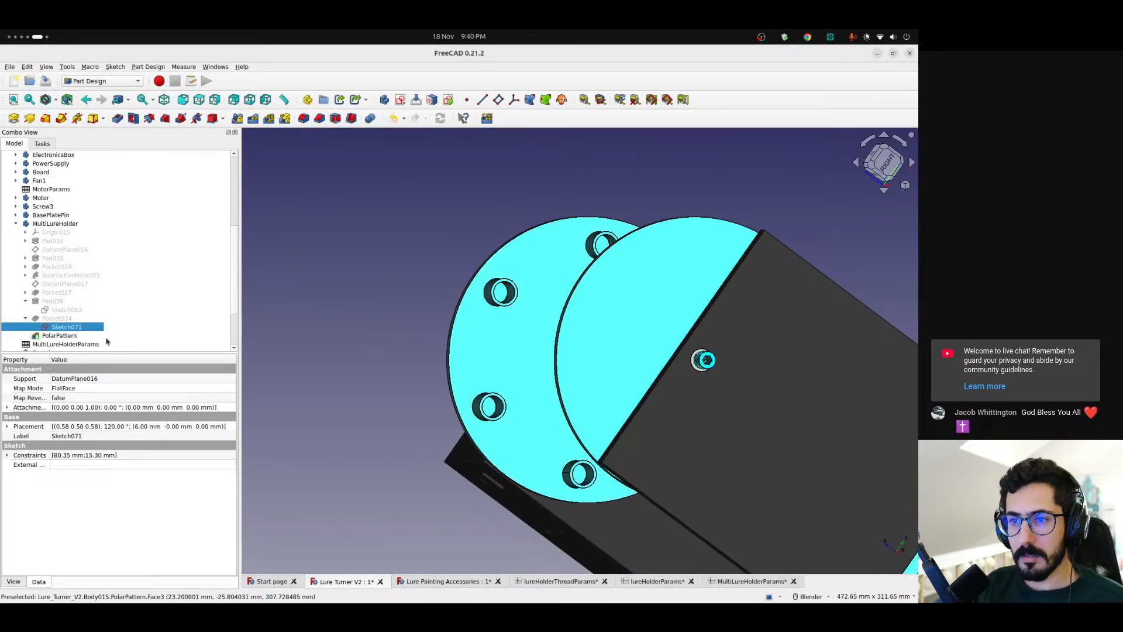
{"action": "left_click", "coordinate": [25, 317]}
{"action": "left_click", "coordinate": [25, 301]}
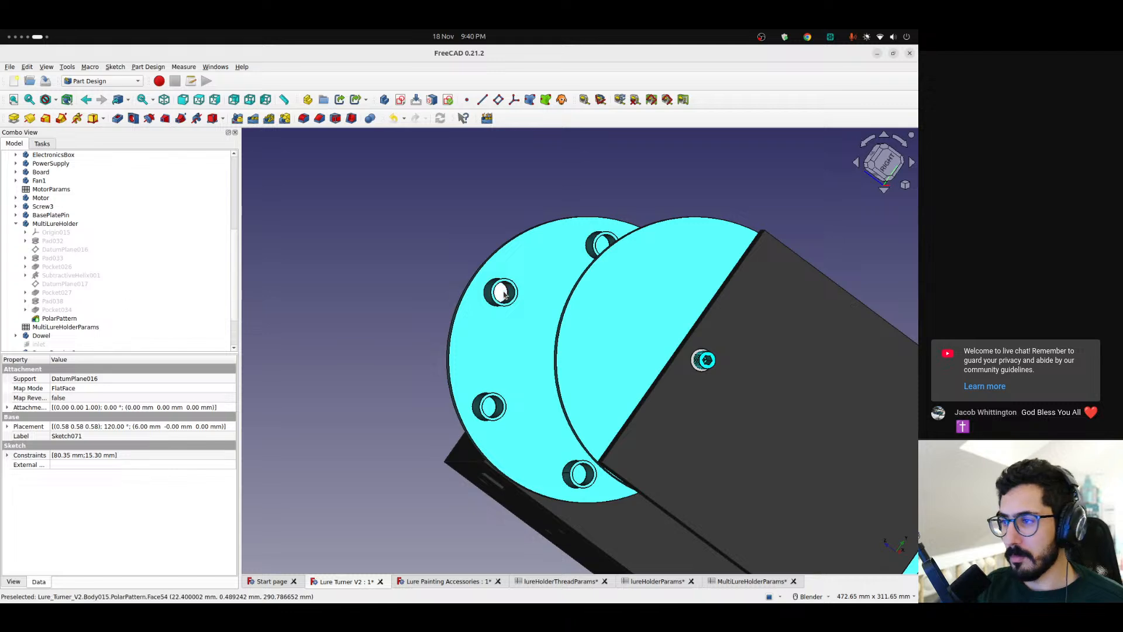
{"action": "scroll", "coordinate": [499, 293], "scroll_direction": "up", "scroll_amount": 5}
{"action": "scroll", "coordinate": [503, 301], "scroll_direction": "down", "scroll_amount": 5}
{"action": "middle_click_drag", "start_coordinate": [503, 302], "coordinate": [645, 484]}
In the MultiLureHolderParams spreadsheet, change the actualHolderDiameter formula to =holderDiameter + 0.2
{"action": "left_click", "coordinate": [761, 583]}
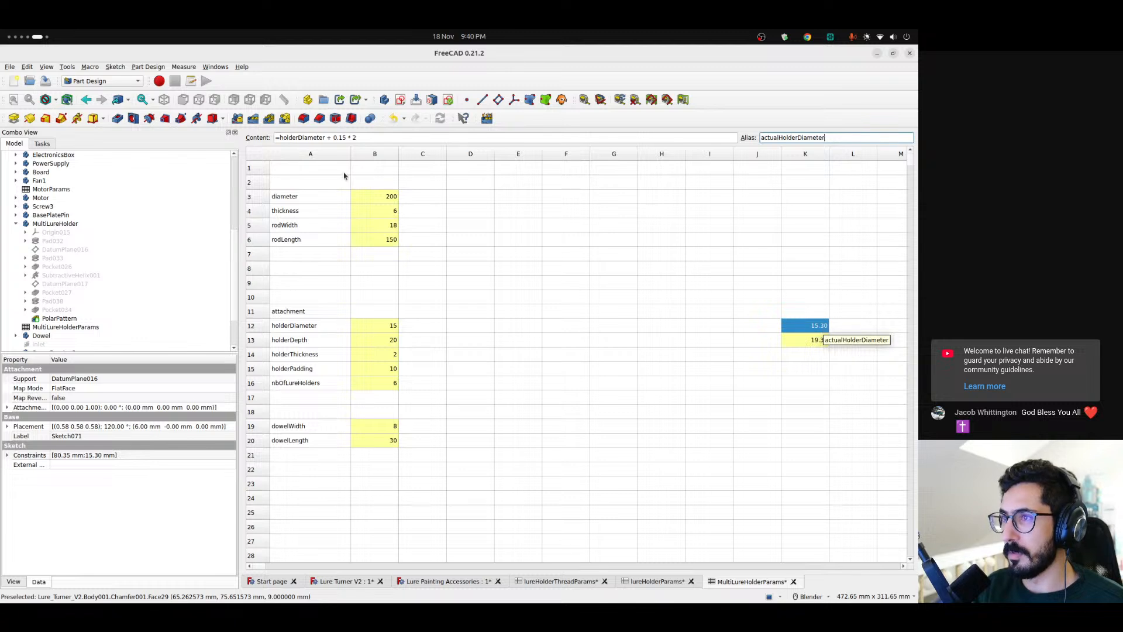
{"action": "left_click", "coordinate": [345, 138]}
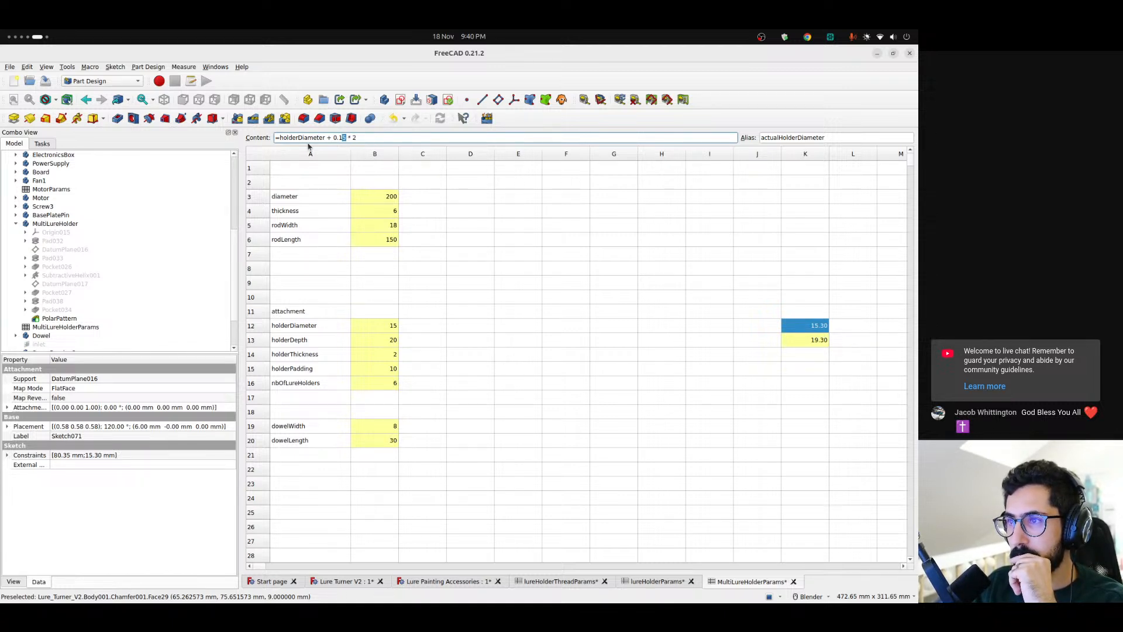
{"action": "left_click_drag", "start_coordinate": [340, 137], "coordinate": [328, 138]}
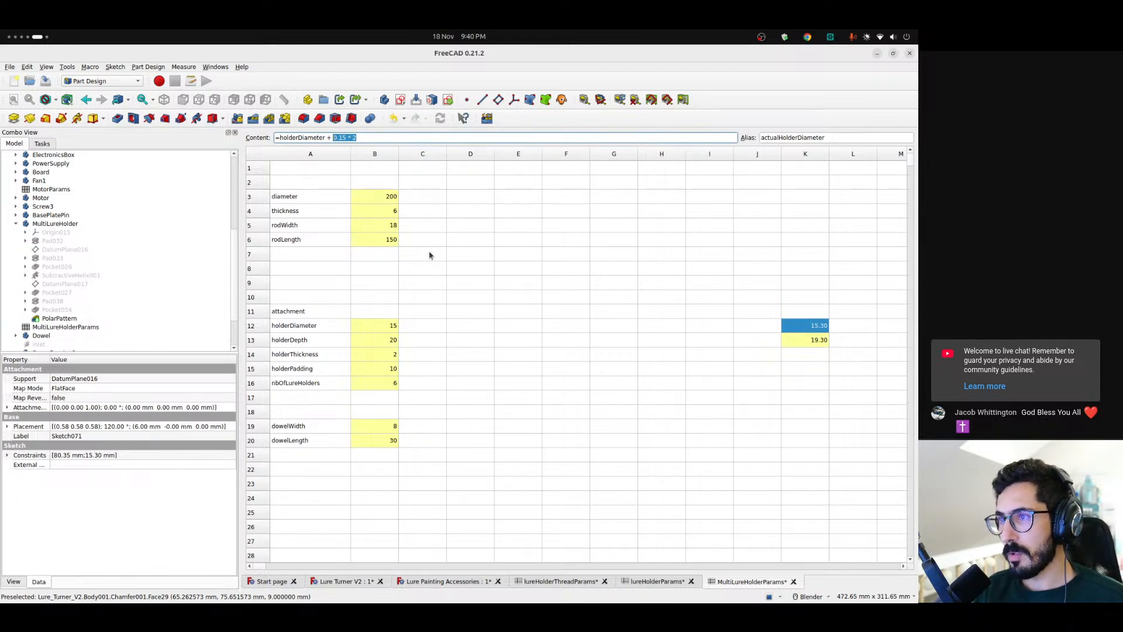
{"action": "type", "text": "0."}
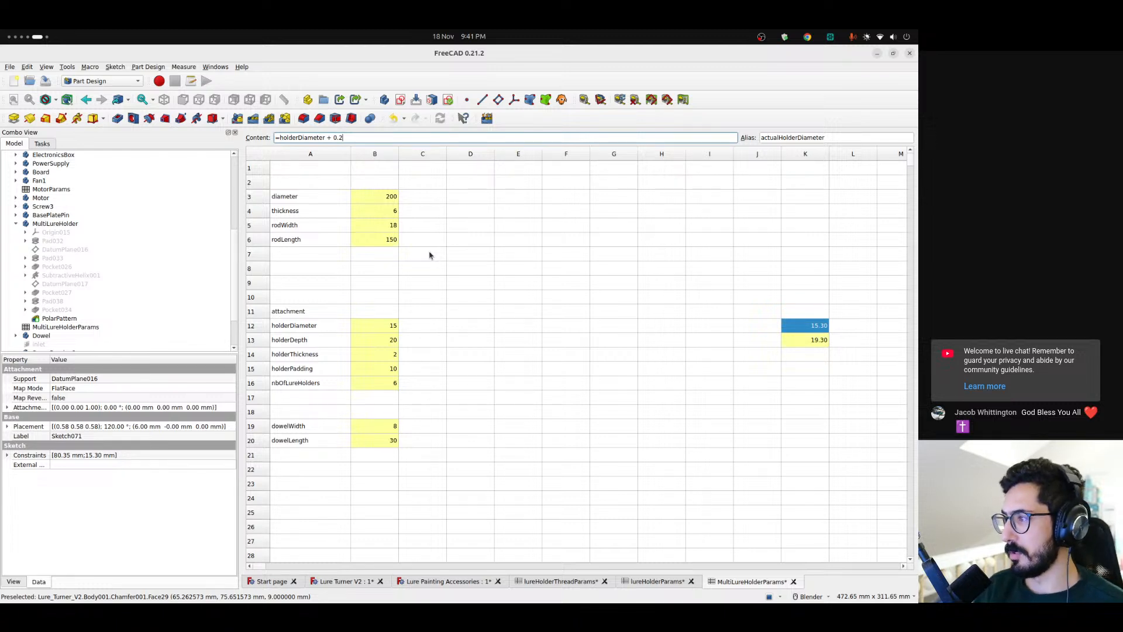
{"action": "key", "text": "Return"}
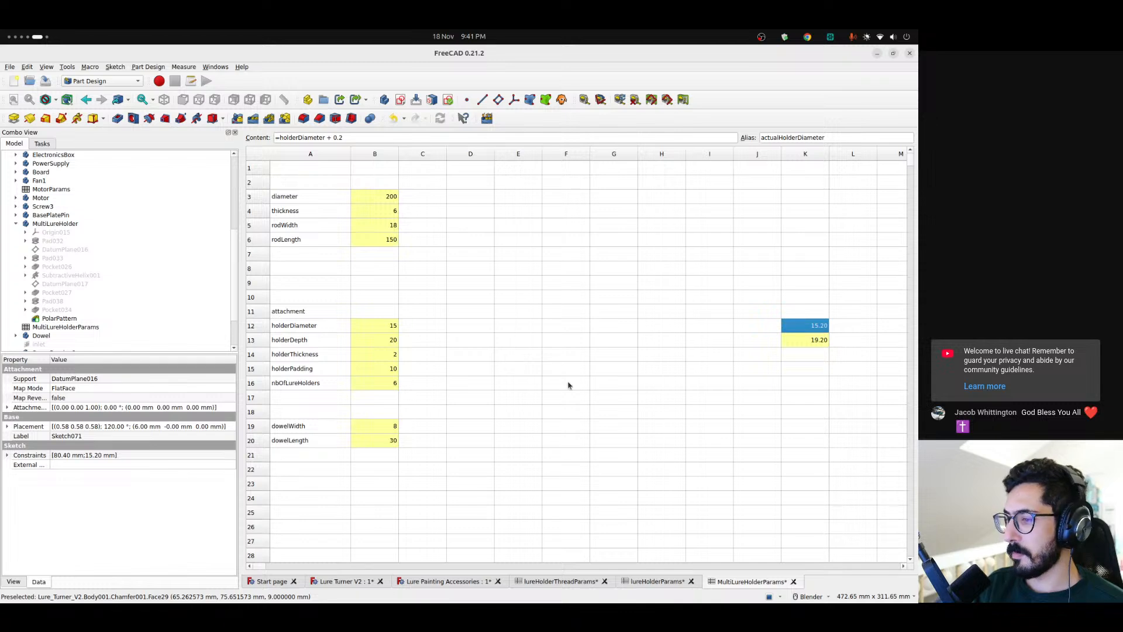
Return to the Lure Turner V2 model and inspect the updated holder sockets and the whole assembly
{"action": "left_click", "coordinate": [448, 581]}
{"action": "left_click", "coordinate": [374, 584]}
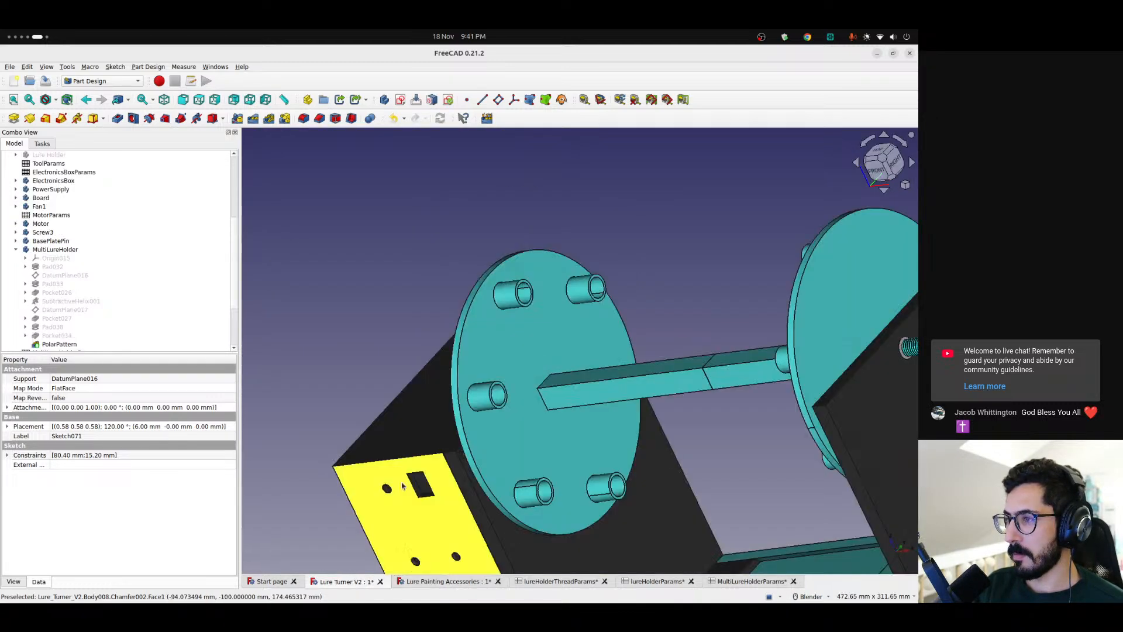
{"action": "scroll", "coordinate": [514, 361], "scroll_direction": "up", "scroll_amount": 4}
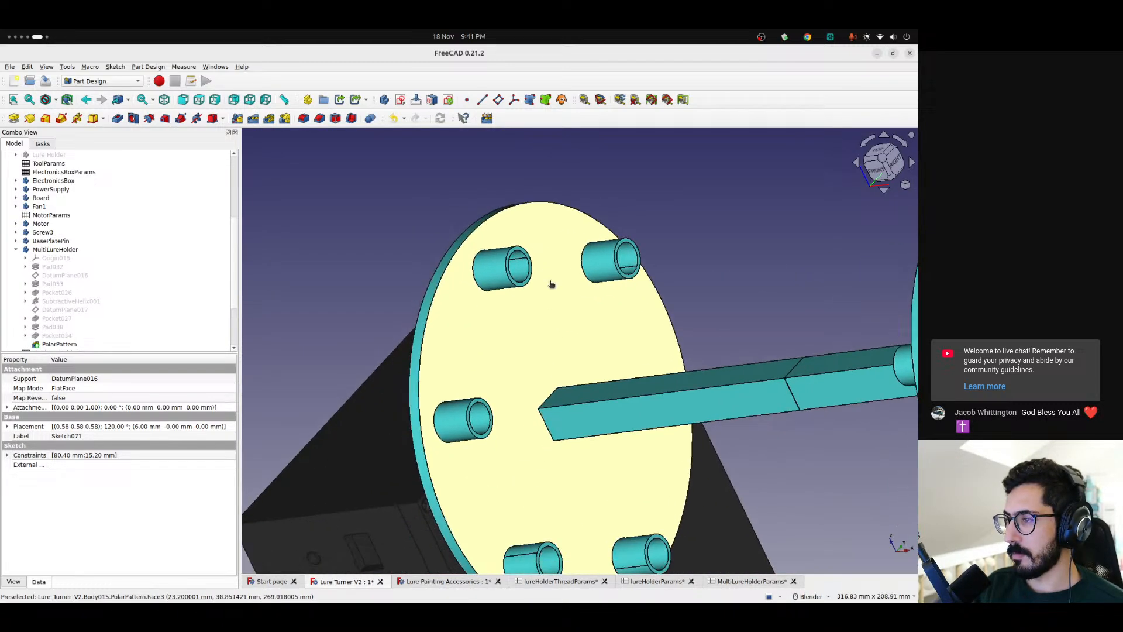
{"action": "scroll", "coordinate": [556, 344], "scroll_direction": "down", "scroll_amount": 3}
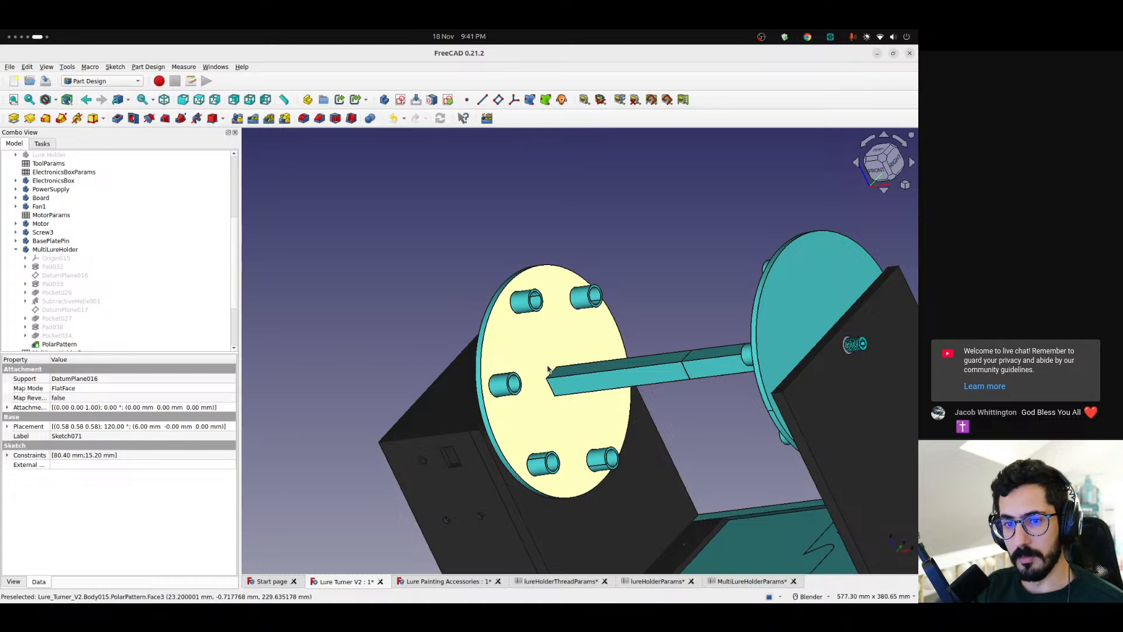
{"action": "mouse_move", "coordinate": [555, 365]}
{"action": "middle_mouse_down"}
{"action": "mouse_move", "coordinate": [671, 335]}
{"action": "mouse_move", "coordinate": [621, 401]}
{"action": "mouse_move", "coordinate": [550, 381]}
{"action": "middle_mouse_up"}
{"action": "scroll", "coordinate": [563, 408], "scroll_direction": "up", "scroll_amount": 5}
{"action": "scroll", "coordinate": [550, 380], "scroll_direction": "down", "scroll_amount": 8}
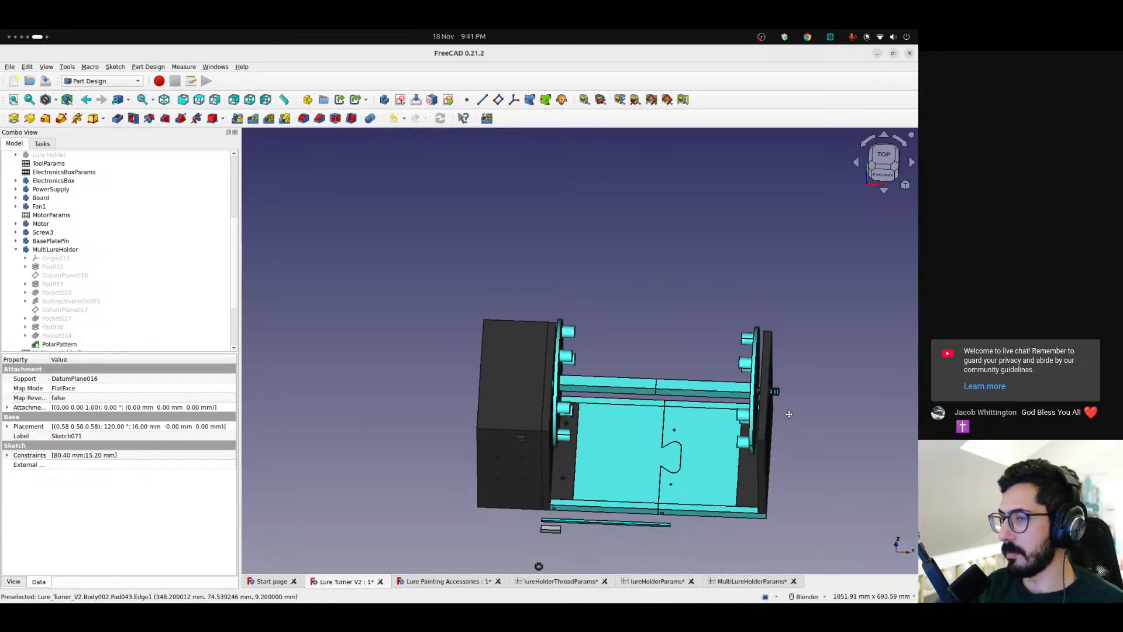
Collapse and hide the MultiLureHolder body to examine the threaded screw behind it
{"action": "left_click", "coordinate": [48, 250]}
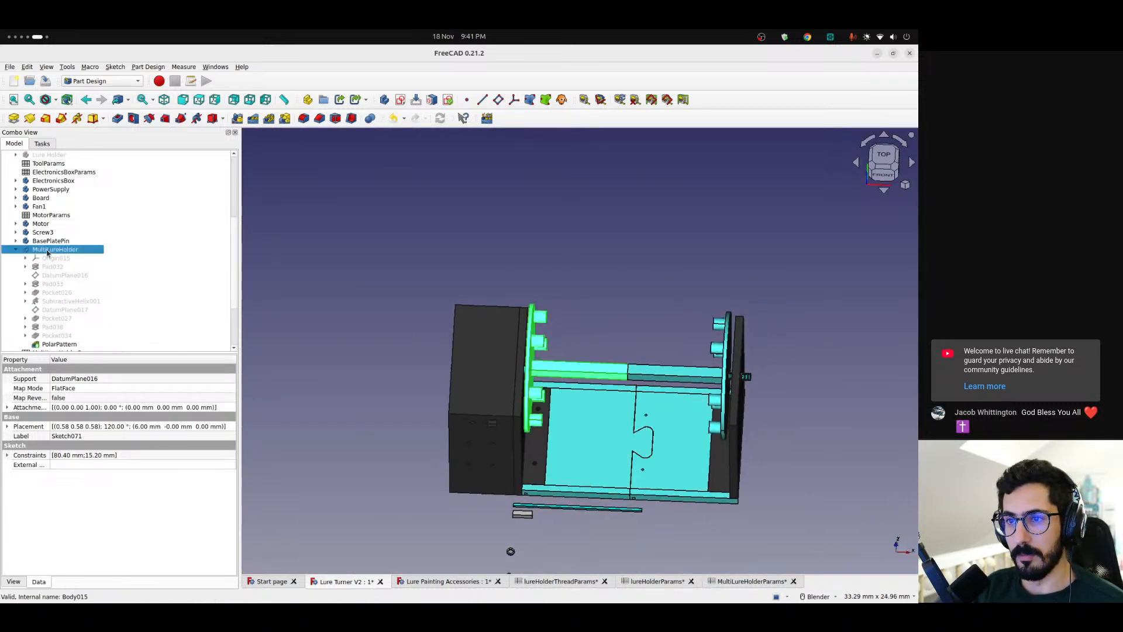
{"action": "left_click", "coordinate": [16, 250]}
{"action": "scroll", "coordinate": [530, 415], "scroll_direction": "up", "scroll_amount": 5}
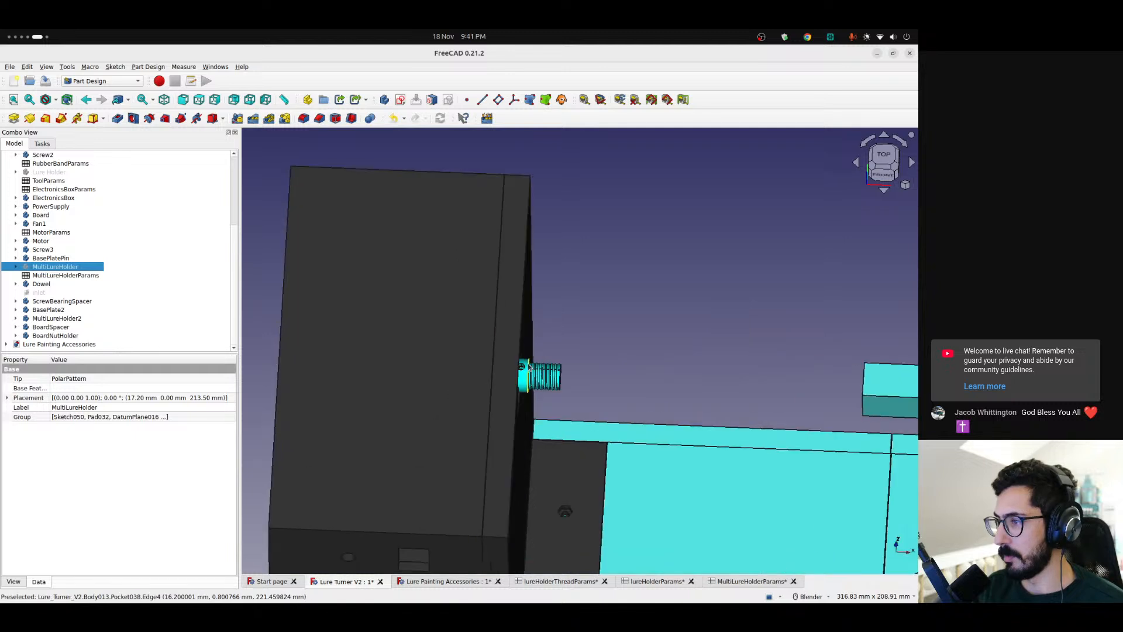
{"action": "mouse_move", "coordinate": [530, 416]}
{"action": "middle_mouse_down"}
{"action": "mouse_move", "coordinate": [464, 409]}
{"action": "mouse_move", "coordinate": [526, 404]}
{"action": "middle_mouse_up"}
{"action": "scroll", "coordinate": [561, 404], "scroll_direction": "up", "scroll_amount": 5}
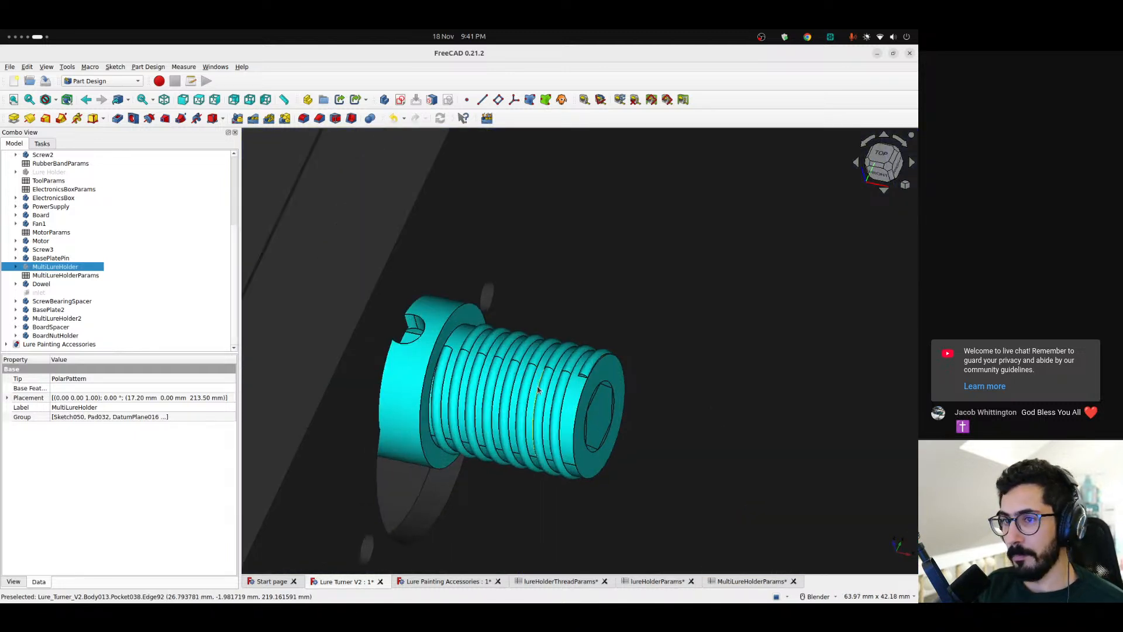
{"action": "scroll", "coordinate": [550, 392], "scroll_direction": "down", "scroll_amount": 4}
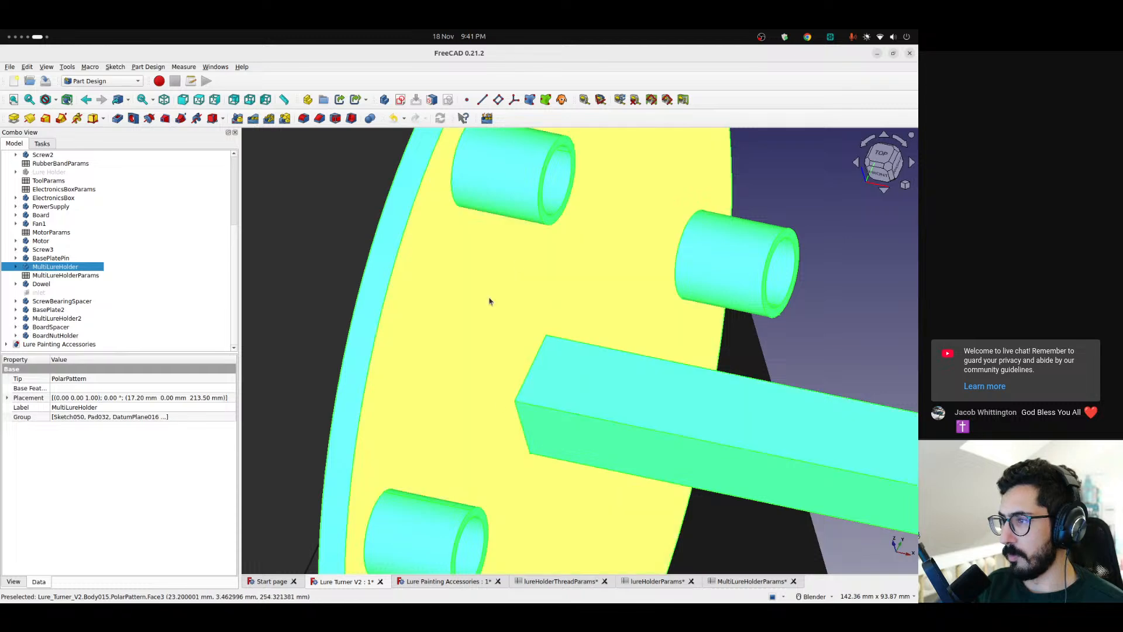
Hide the MultiLureHolder for another look at the threaded screw, and show the body again in the full assembly
{"action": "scroll", "coordinate": [578, 328], "scroll_direction": "down", "scroll_amount": 9}
{"action": "scroll", "coordinate": [577, 316], "scroll_direction": "up", "scroll_amount": 5}
{"action": "key", "text": "space"}
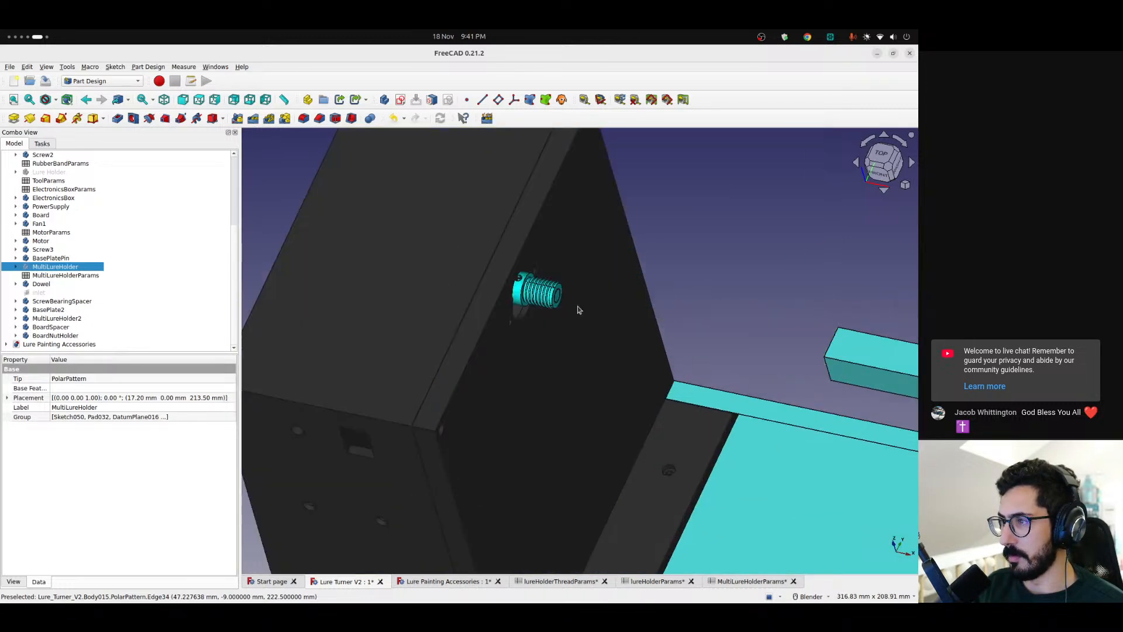
{"action": "scroll", "coordinate": [547, 296], "scroll_direction": "up", "scroll_amount": 4}
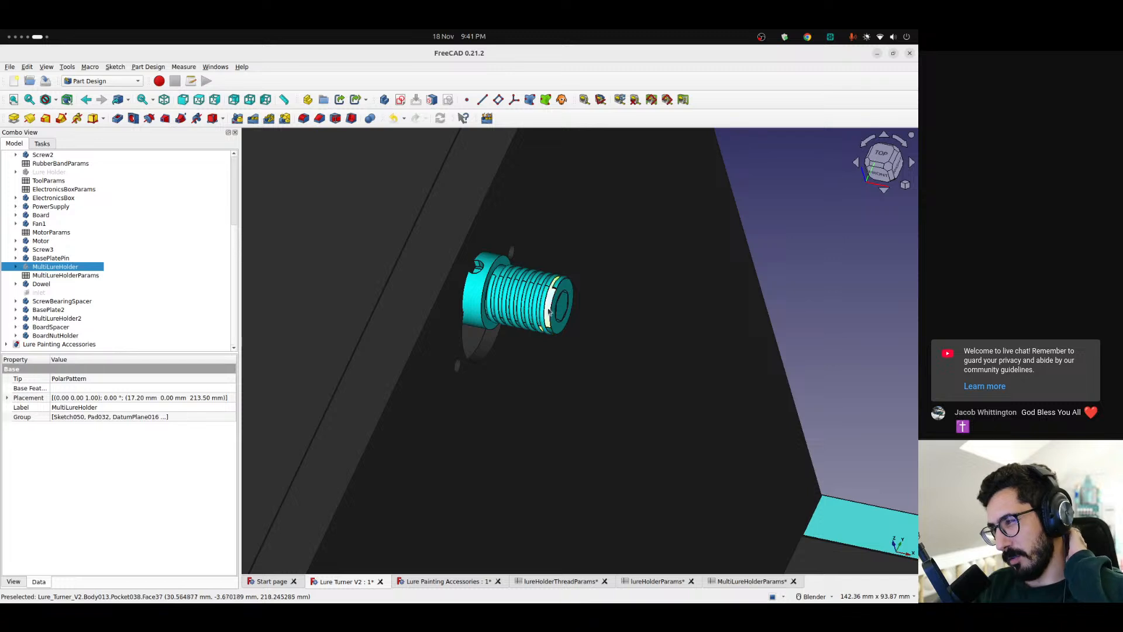
{"action": "scroll", "coordinate": [543, 301], "scroll_direction": "down", "scroll_amount": 4}
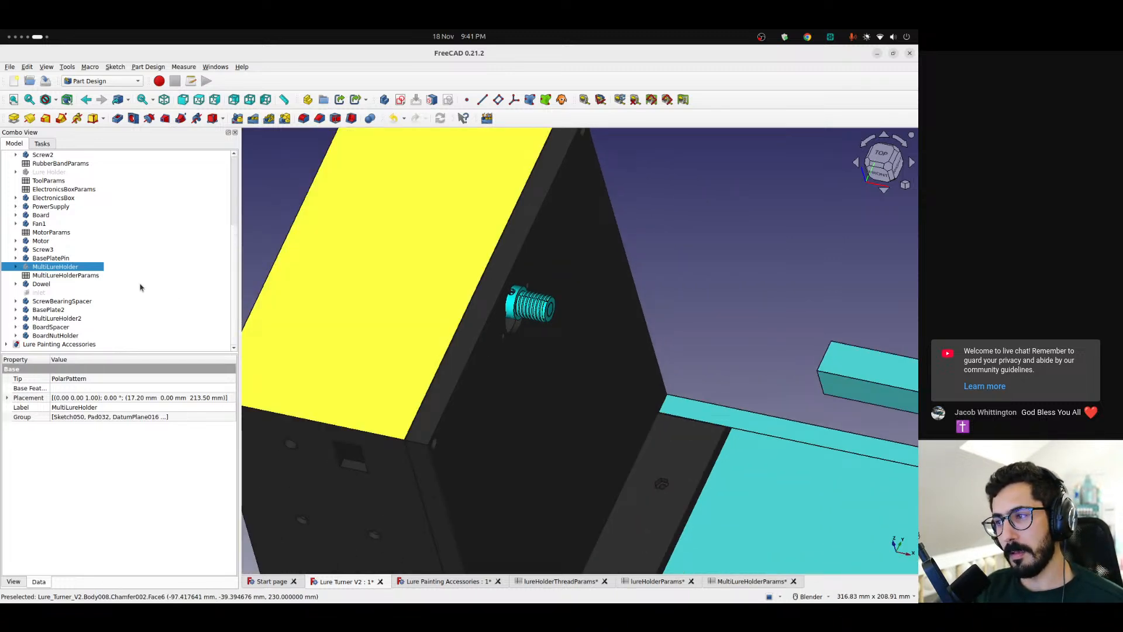
{"action": "key", "text": "space"}
{"action": "scroll", "coordinate": [541, 307], "scroll_direction": "down", "scroll_amount": 4}
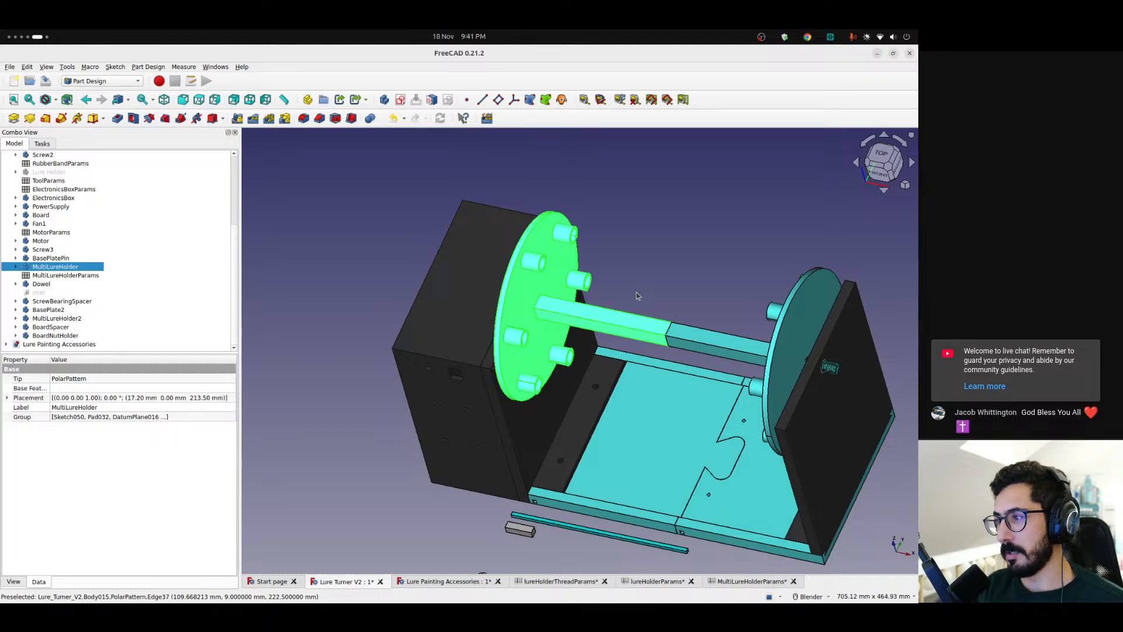
Inspect the MultiLureHolder discs, sockets and central bars in the full assembly from several angles
{"action": "middle_click_drag", "start_coordinate": [642, 292], "coordinate": [555, 288], "text": "shift"}
{"action": "left_click", "coordinate": [511, 287]}
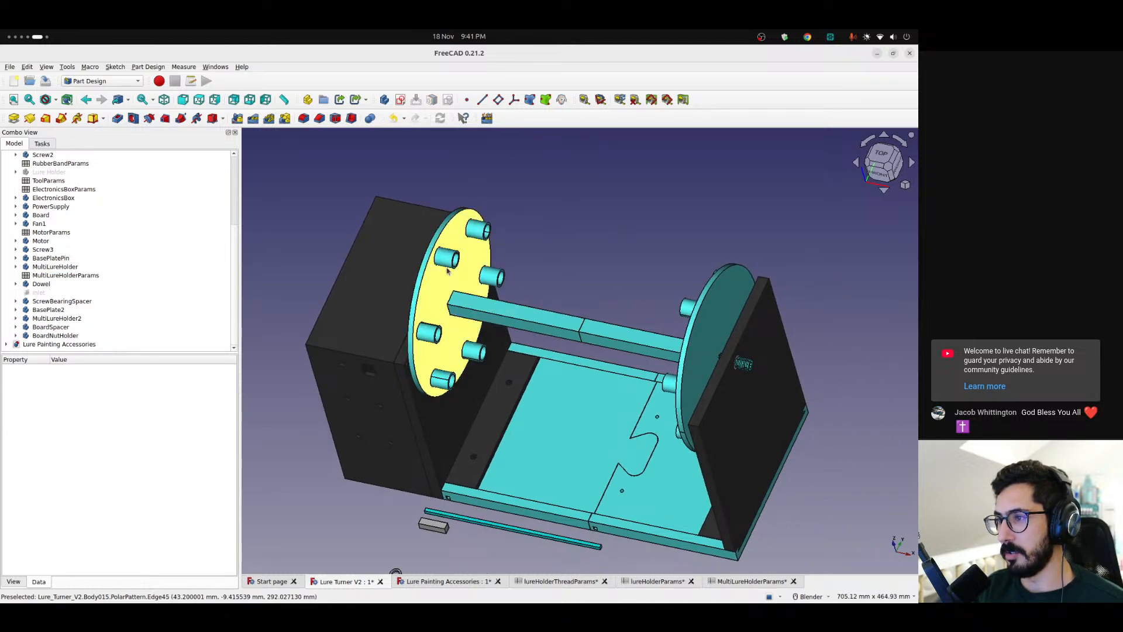
{"action": "middle_click_drag", "start_coordinate": [584, 265], "coordinate": [453, 351]}
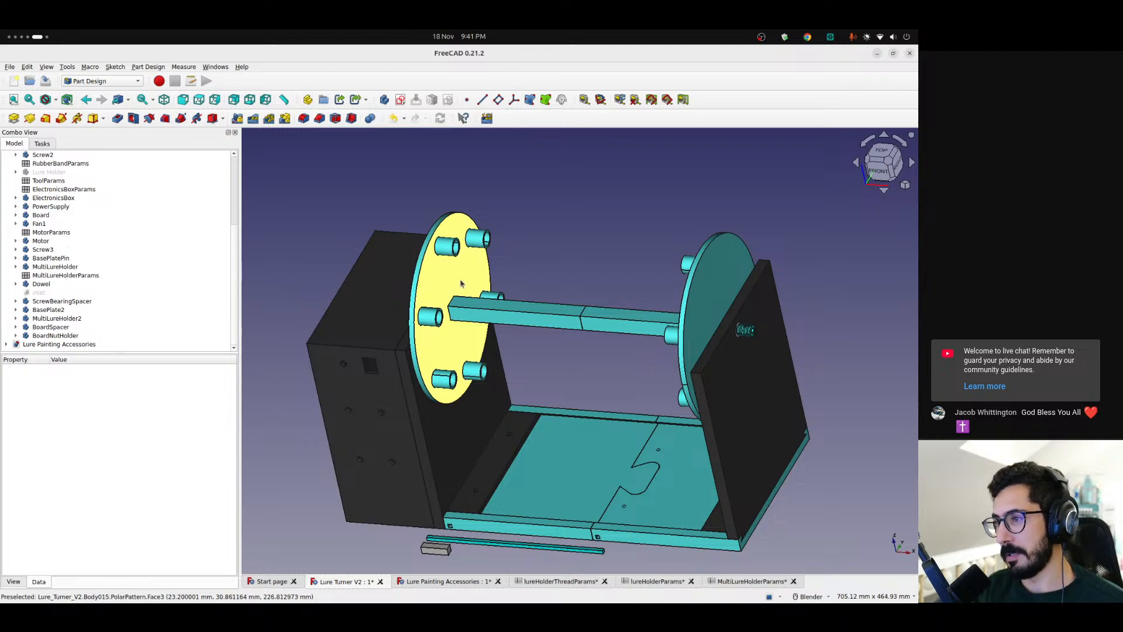
{"action": "scroll", "coordinate": [598, 289], "scroll_direction": "down", "scroll_amount": 3}
{"action": "scroll", "coordinate": [597, 290], "scroll_direction": "up", "scroll_amount": 5}
{"action": "mouse_move", "coordinate": [599, 290]}
{"action": "middle_mouse_down"}
{"action": "mouse_move", "coordinate": [666, 296]}
{"action": "mouse_move", "coordinate": [610, 309]}
{"action": "middle_mouse_up"}
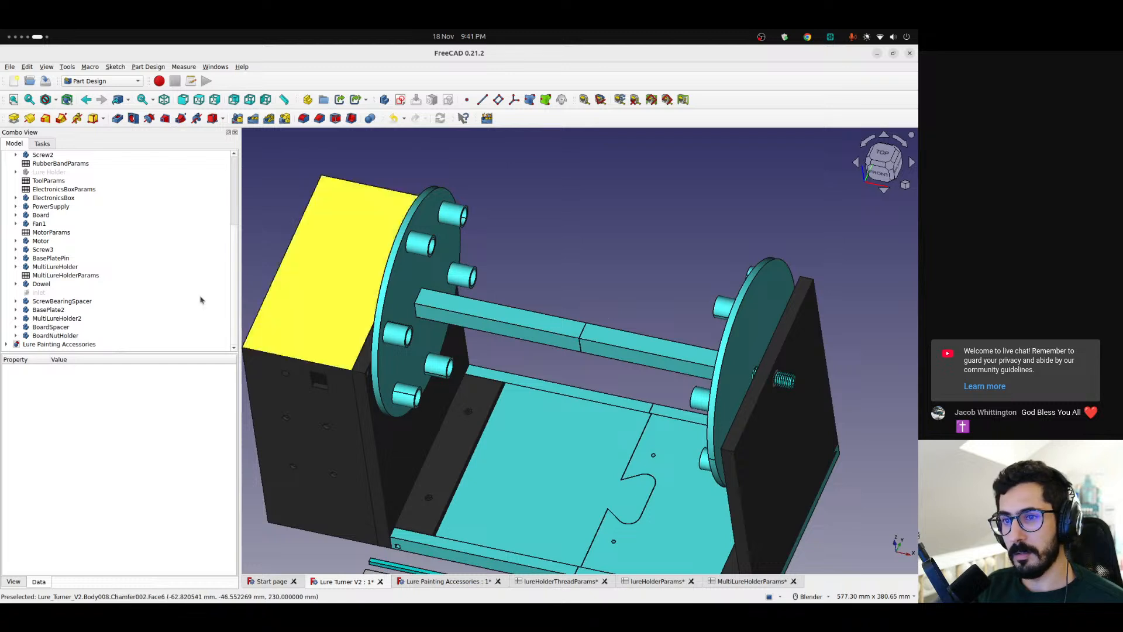
Hide the MultiLureHolder body and examine the threaded screw protruding from the motor-side wall
{"action": "left_click", "coordinate": [415, 279]}
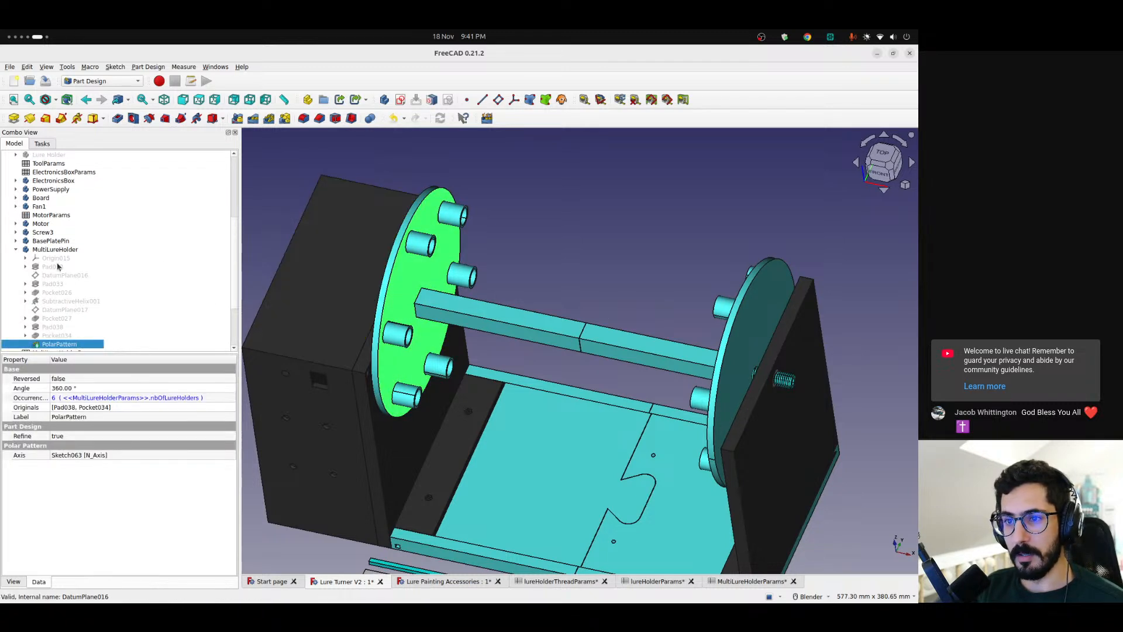
{"action": "left_click", "coordinate": [40, 249]}
{"action": "key", "text": "space"}
{"action": "middle_click_drag", "start_coordinate": [348, 350], "coordinate": [452, 279]}
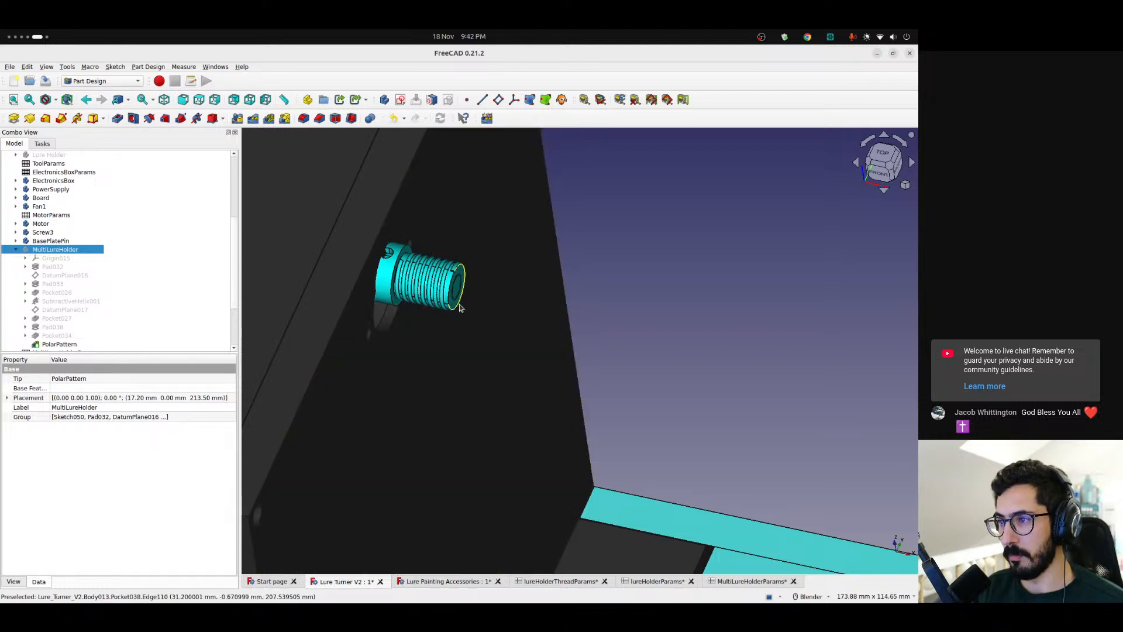
{"action": "scroll", "coordinate": [462, 299], "scroll_direction": "down", "scroll_amount": 8}
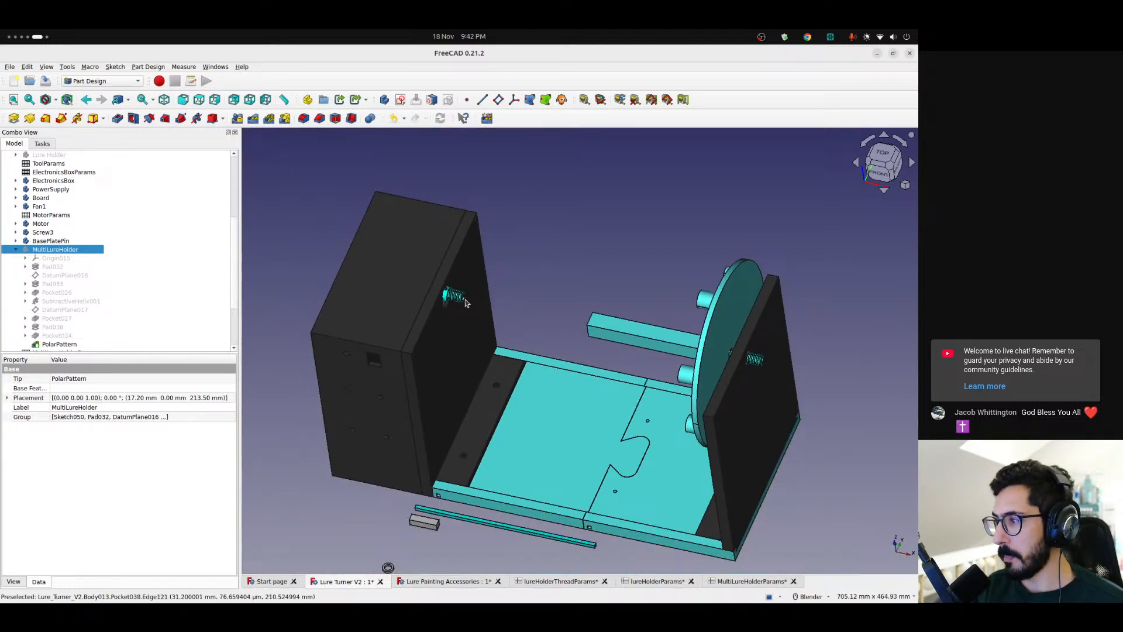
{"action": "scroll", "coordinate": [467, 302], "scroll_direction": "up", "scroll_amount": 8}
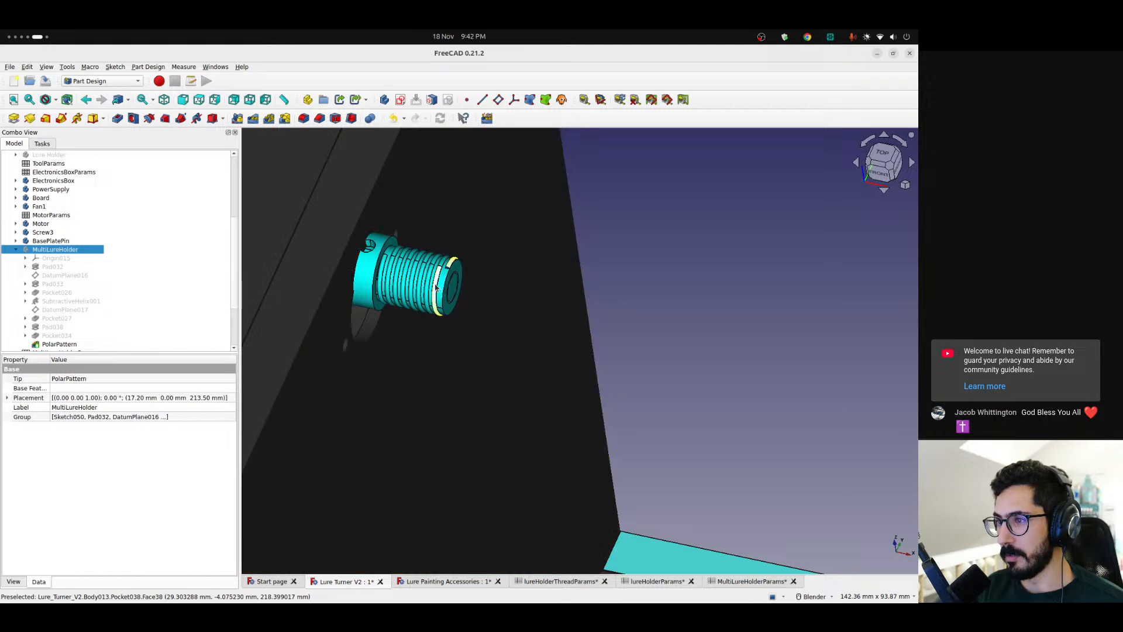
{"action": "scroll", "coordinate": [436, 287], "scroll_direction": "down", "scroll_amount": 8}
{"action": "middle_click_drag", "start_coordinate": [684, 324], "coordinate": [639, 345]}
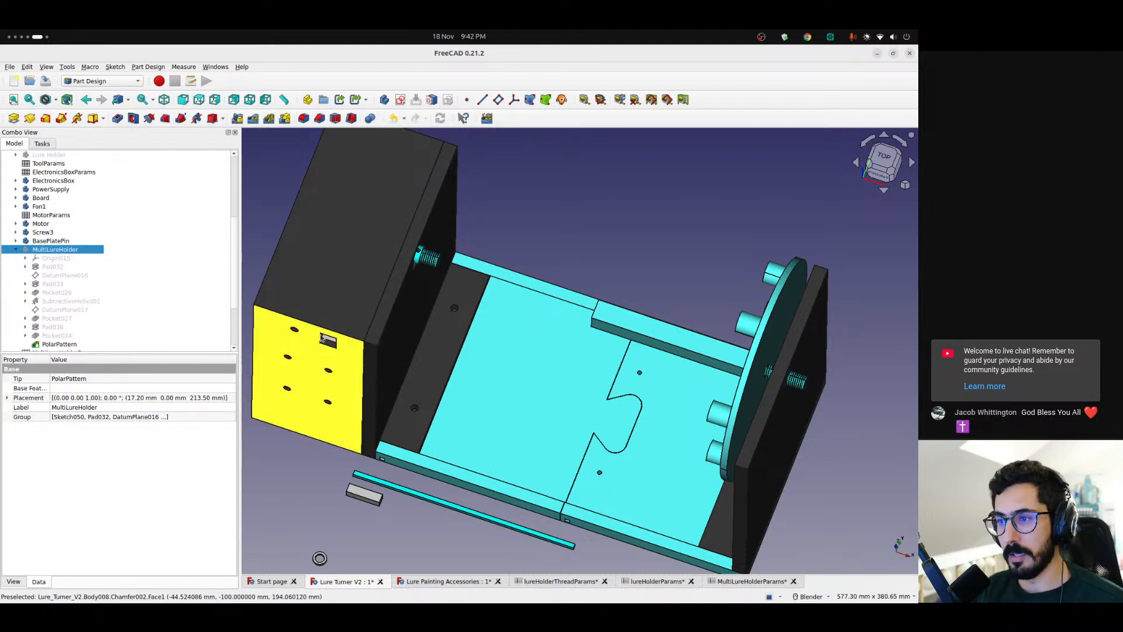
Look over the whole assembly from several angles with the MultiLureHolder hidden
{"action": "middle_click_drag", "start_coordinate": [320, 352], "coordinate": [444, 351]}
{"action": "scroll", "coordinate": [328, 349], "scroll_direction": "down", "scroll_amount": 4}
{"action": "scroll", "coordinate": [328, 349], "scroll_direction": "down", "scroll_amount": 1}
{"action": "scroll", "coordinate": [448, 372], "scroll_direction": "up", "scroll_amount": 5}
{"action": "middle_click_drag", "start_coordinate": [625, 358], "coordinate": [623, 334]}
{"action": "scroll", "coordinate": [617, 337], "scroll_direction": "down", "scroll_amount": 2}
{"action": "middle_click_drag", "start_coordinate": [657, 405], "coordinate": [597, 408], "text": "shift"}
{"action": "scroll", "coordinate": [91, 284], "scroll_direction": "down", "scroll_amount": 3}
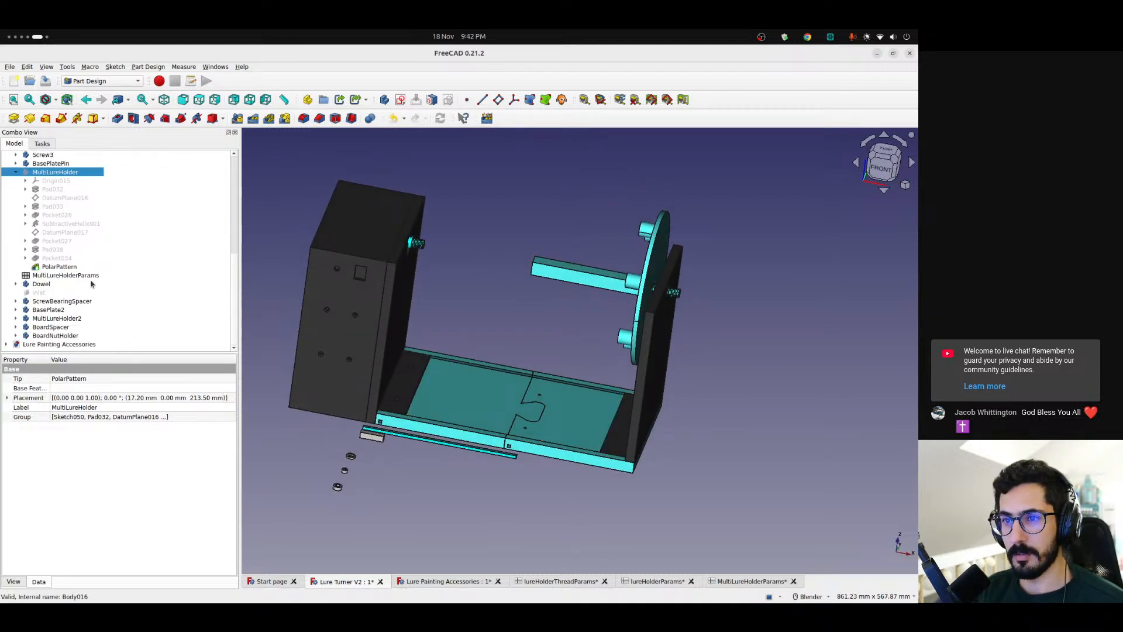
Collapse the MultiLureHolder features and hide the MultiLureHolder2 body to expose the threaded screws on both walls
{"action": "scroll", "coordinate": [74, 285], "scroll_direction": "up", "scroll_amount": 2}
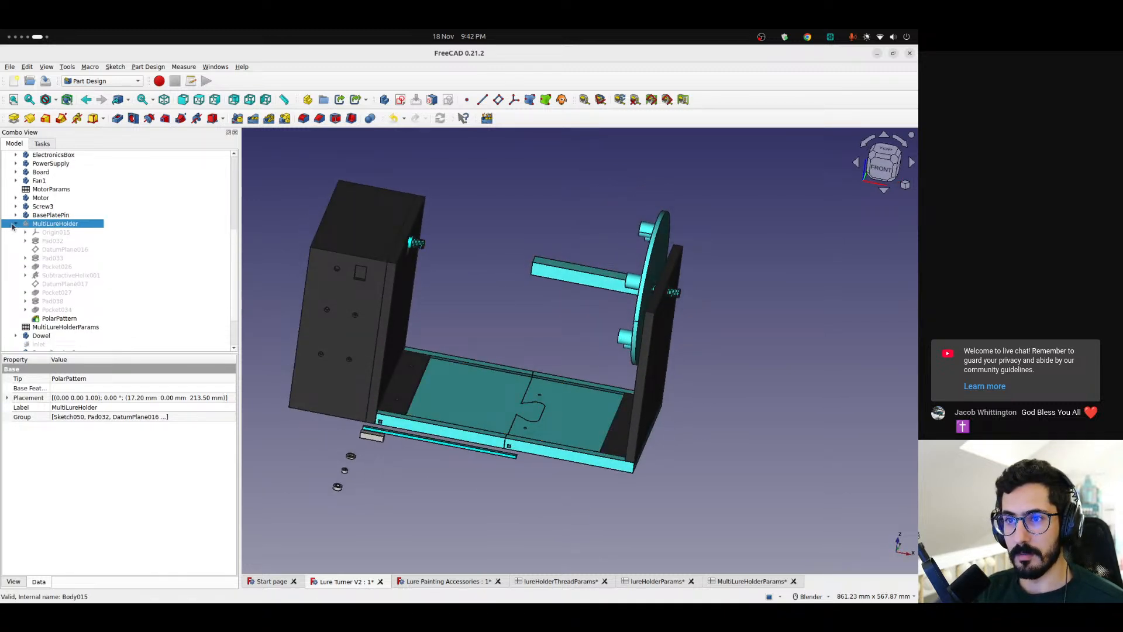
{"action": "left_click", "coordinate": [10, 226]}
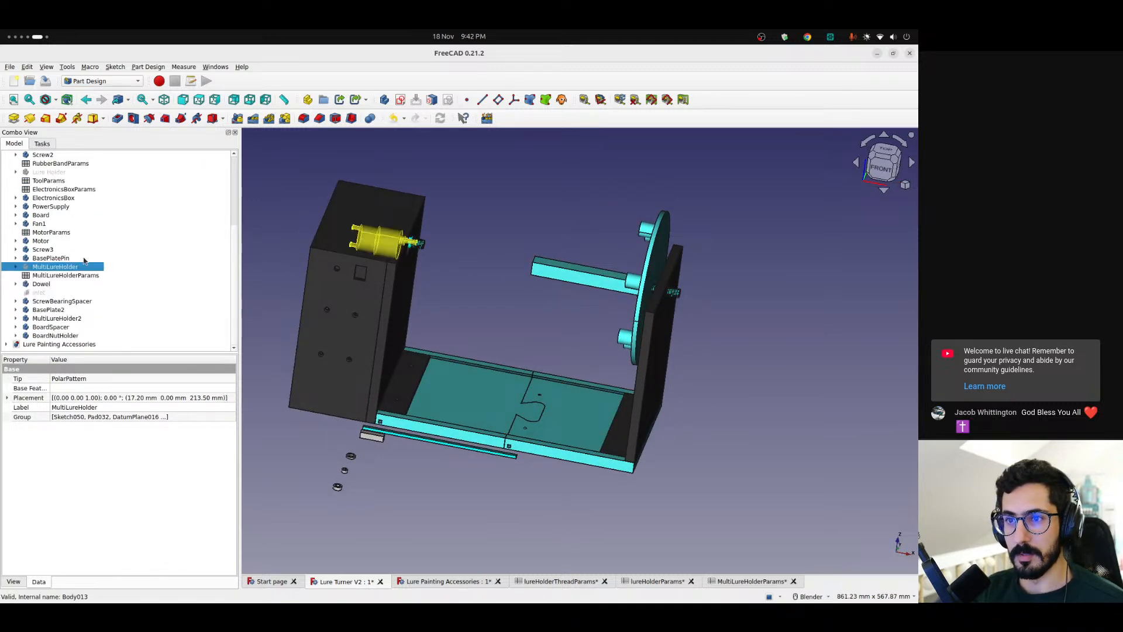
{"action": "left_click", "coordinate": [67, 320]}
{"action": "key", "text": "space"}
{"action": "scroll", "coordinate": [589, 280], "scroll_direction": "up", "scroll_amount": 5}
{"action": "middle_click_drag", "start_coordinate": [590, 284], "coordinate": [684, 369]}
{"action": "scroll", "coordinate": [630, 316], "scroll_direction": "down", "scroll_amount": 4}
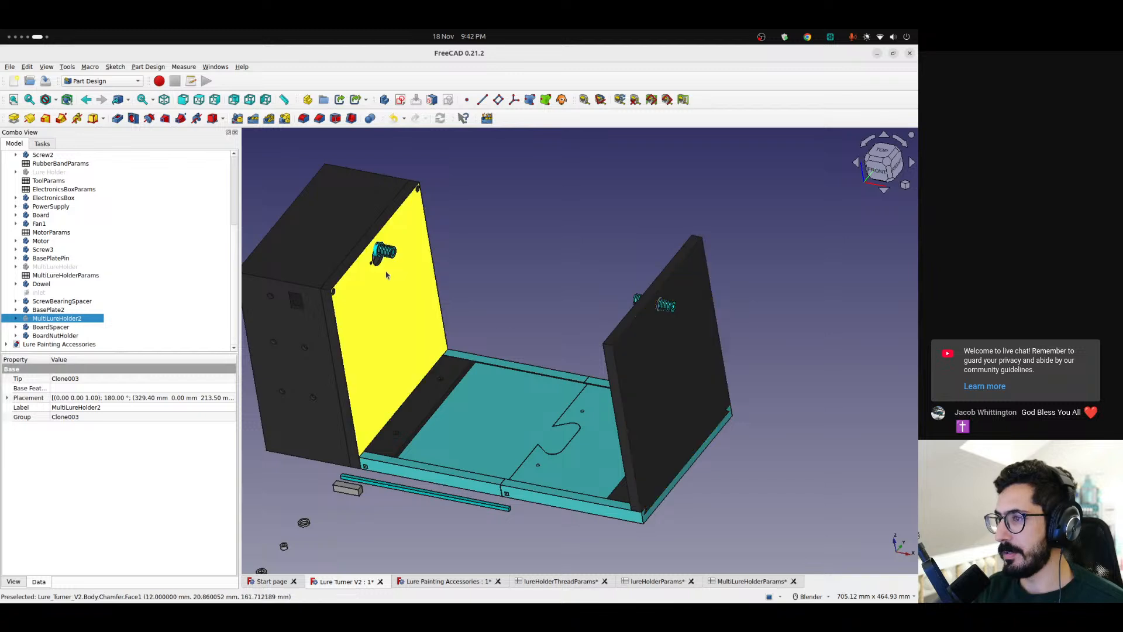
Compare the threaded screws on the motor-side wall and the moving platform up close
{"action": "scroll", "coordinate": [396, 261], "scroll_direction": "up", "scroll_amount": 5}
{"action": "scroll", "coordinate": [396, 260], "scroll_direction": "up", "scroll_amount": 2}
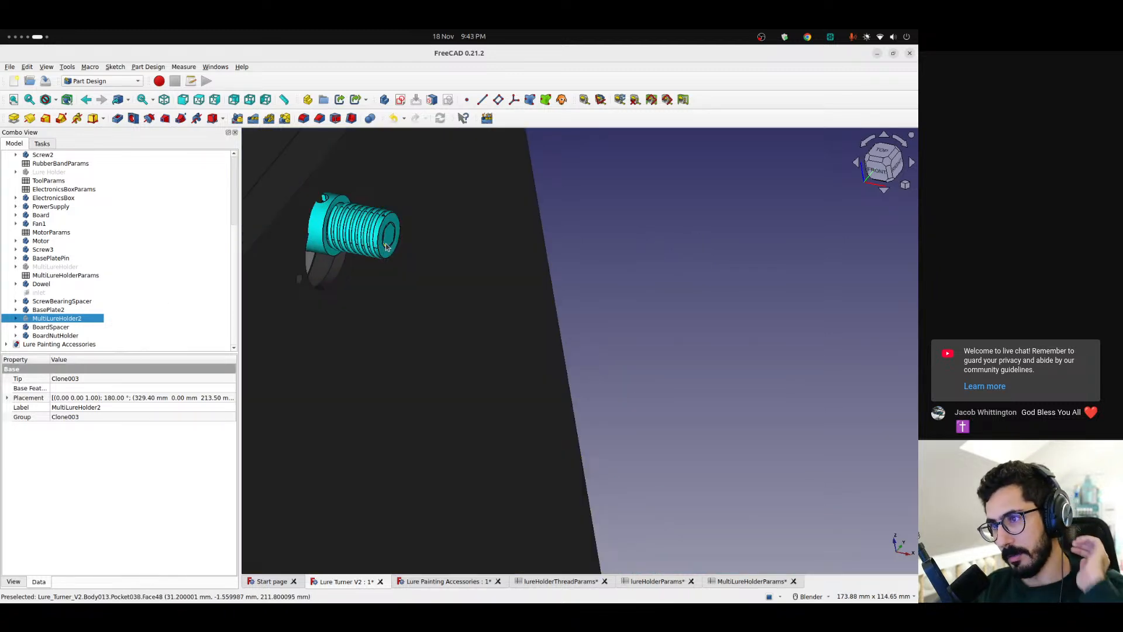
{"action": "scroll", "coordinate": [385, 246], "scroll_direction": "down", "scroll_amount": 5}
{"action": "scroll", "coordinate": [371, 242], "scroll_direction": "up", "scroll_amount": 4}
{"action": "scroll", "coordinate": [333, 258], "scroll_direction": "down", "scroll_amount": 2}
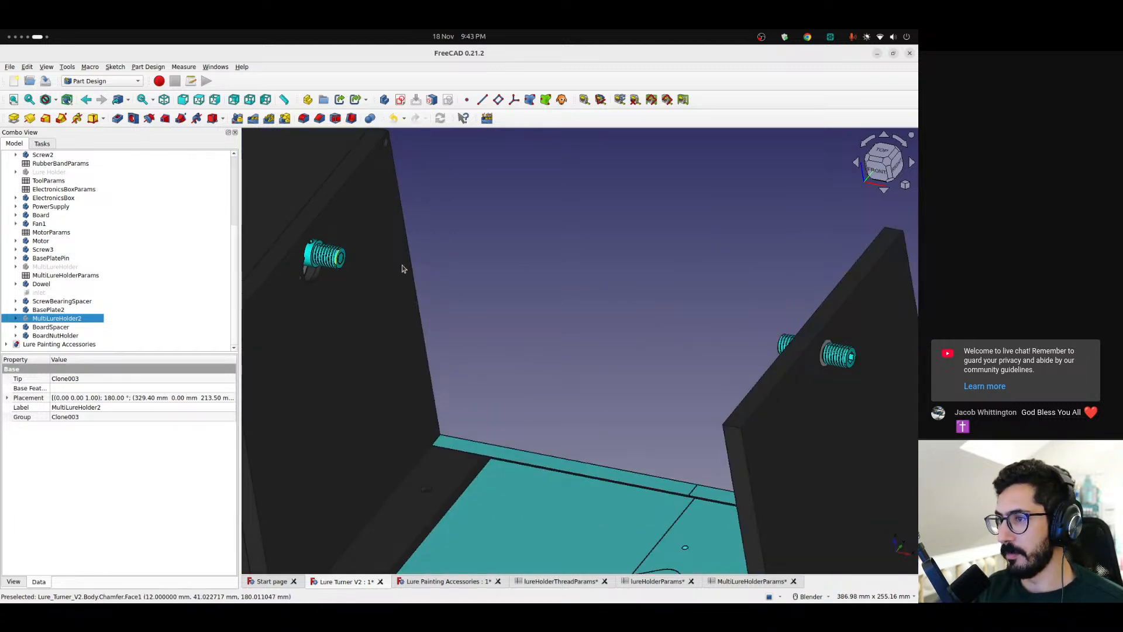
{"action": "middle_click_drag", "start_coordinate": [777, 353], "coordinate": [768, 331]}
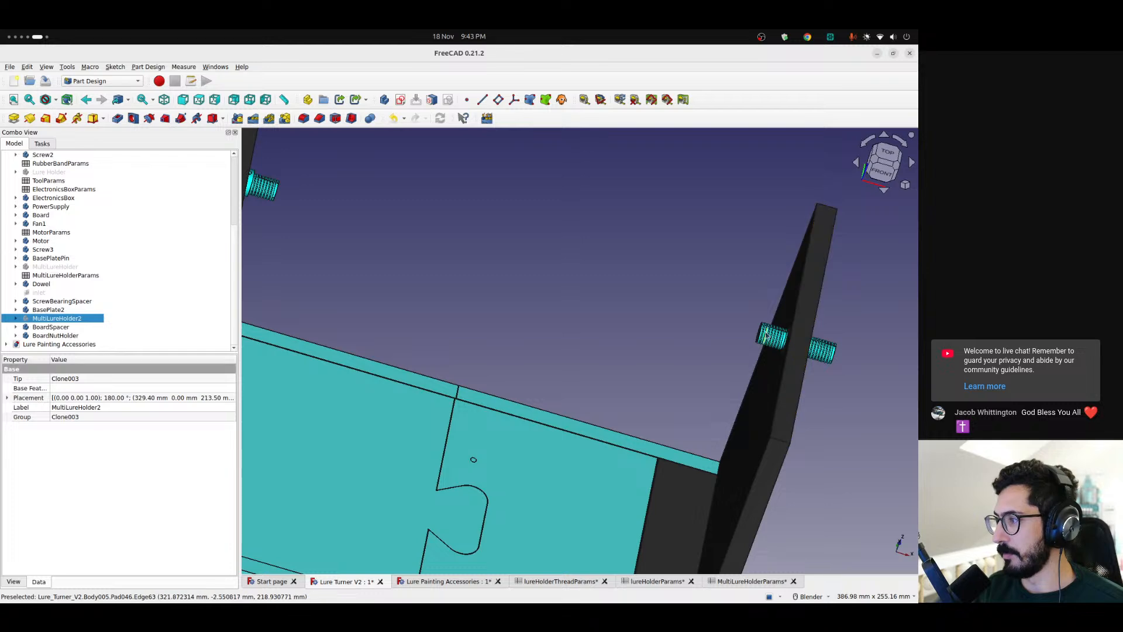
{"action": "scroll", "coordinate": [784, 340], "scroll_direction": "down", "scroll_amount": 10}
{"action": "scroll", "coordinate": [770, 347], "scroll_direction": "up", "scroll_amount": 12}
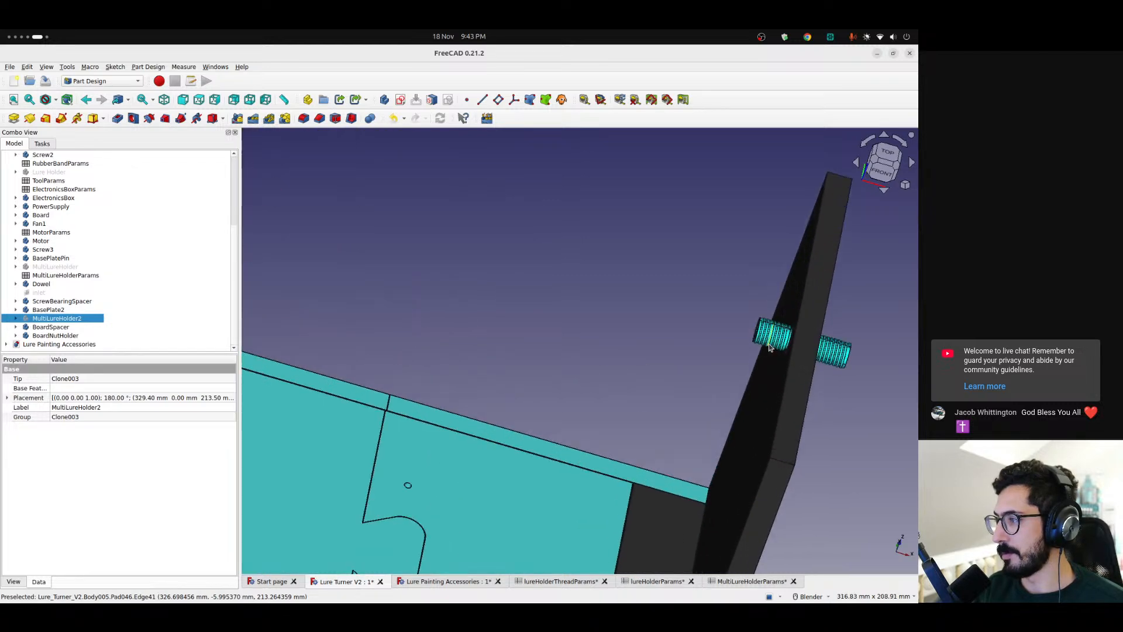
{"action": "middle_click_drag", "start_coordinate": [769, 347], "coordinate": [644, 328]}
{"action": "scroll", "coordinate": [410, 251], "scroll_direction": "up", "scroll_amount": 8}
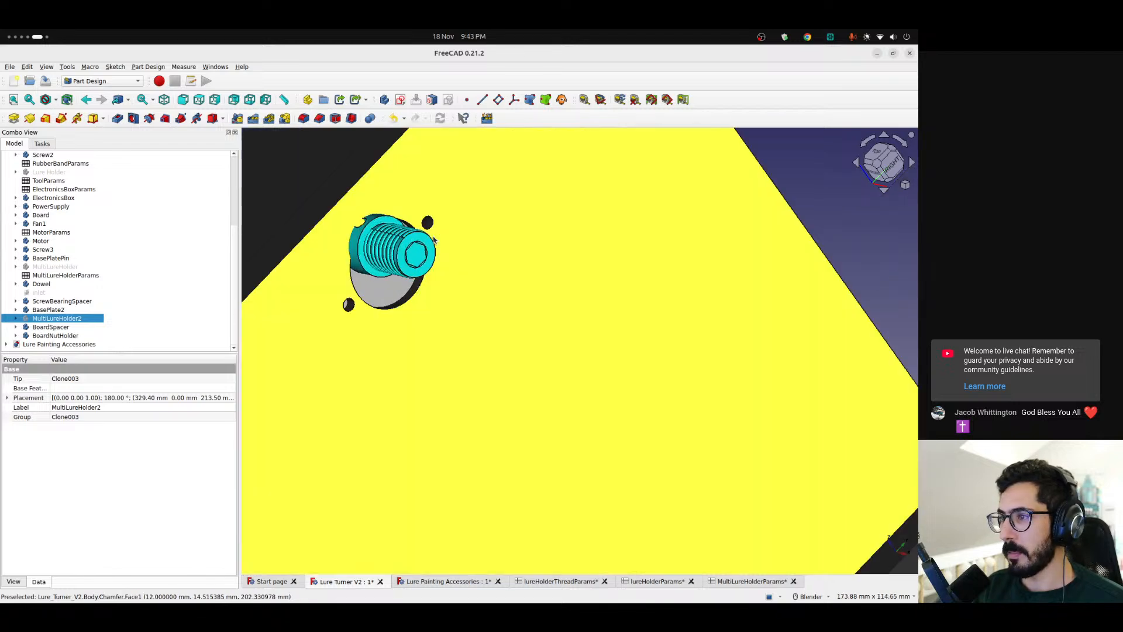
{"action": "middle_click_drag", "start_coordinate": [410, 249], "coordinate": [376, 325]}
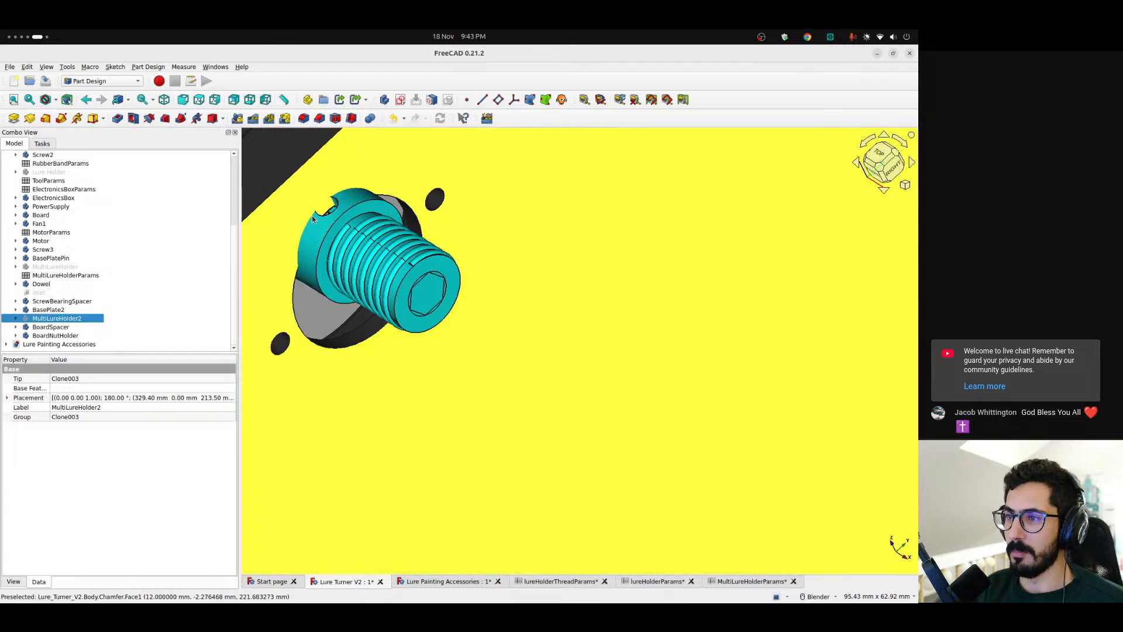
Examine the notched collar and thread of the motor-side screw from several angles
{"action": "scroll", "coordinate": [328, 198], "scroll_direction": "up", "scroll_amount": 4}
{"action": "mouse_move", "coordinate": [320, 203]}
{"action": "middle_mouse_down"}
{"action": "mouse_move", "coordinate": [244, 126]}
{"action": "mouse_move", "coordinate": [333, 192]}
{"action": "mouse_move", "coordinate": [320, 199]}
{"action": "middle_mouse_up"}
{"action": "scroll", "coordinate": [319, 216], "scroll_direction": "down", "scroll_amount": 6}
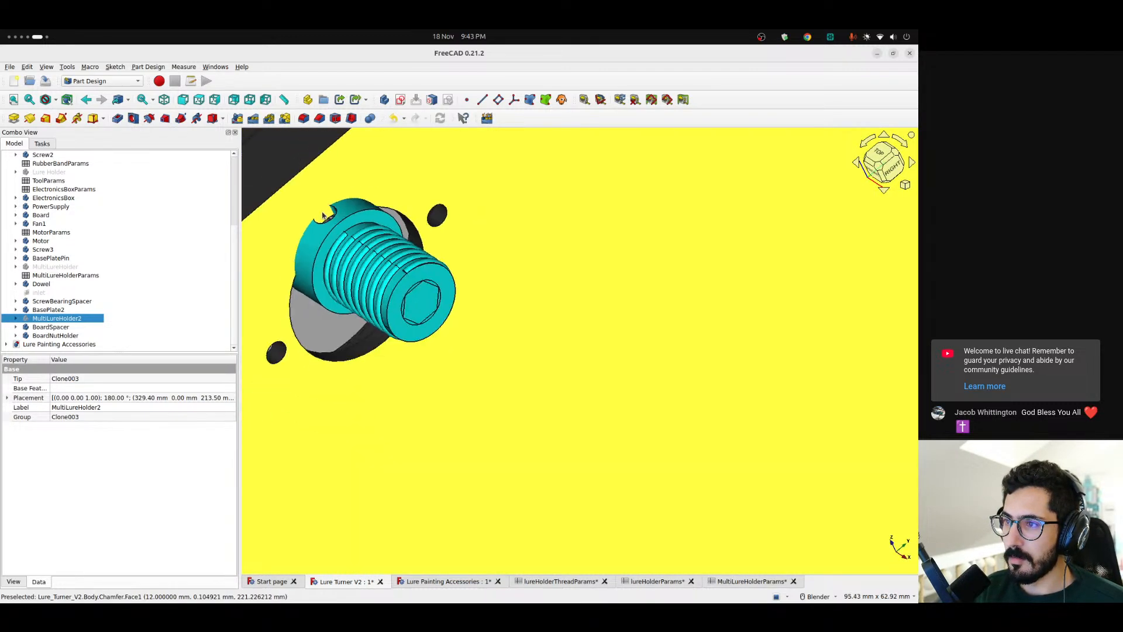
{"action": "scroll", "coordinate": [321, 219], "scroll_direction": "down", "scroll_amount": 6}
{"action": "scroll", "coordinate": [334, 190], "scroll_direction": "up", "scroll_amount": 10}
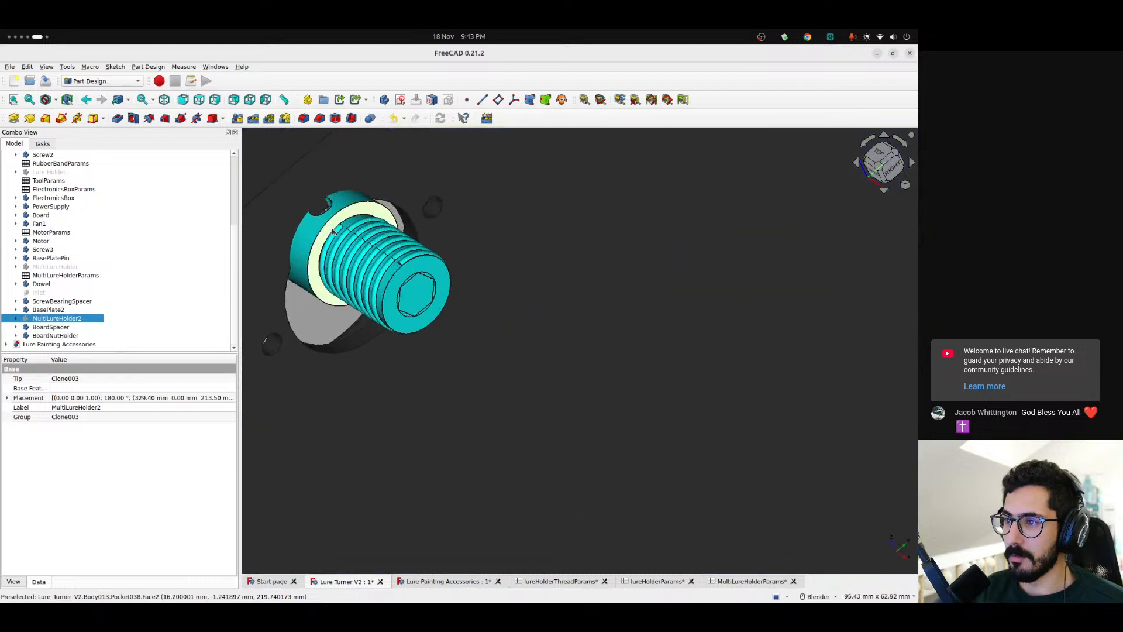
{"action": "middle_click_drag", "start_coordinate": [335, 187], "coordinate": [410, 296]}
{"action": "scroll", "coordinate": [328, 298], "scroll_direction": "down", "scroll_amount": 9}
{"action": "middle_click_drag", "start_coordinate": [279, 311], "coordinate": [449, 361], "text": "shift"}
{"action": "scroll", "coordinate": [438, 311], "scroll_direction": "up", "scroll_amount": 5}
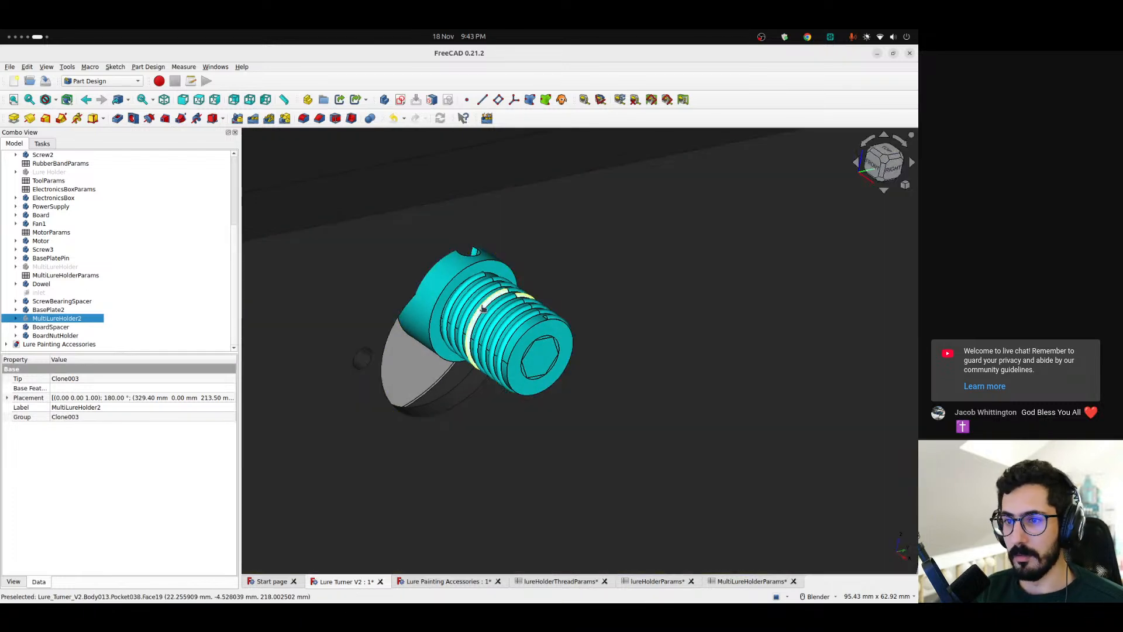
Select the motor-side screw body, Screw3, and toggle its visibility off and back on
{"action": "left_click", "coordinate": [478, 323]}
{"action": "left_click", "coordinate": [42, 250]}
{"action": "key", "text": "space"}
{"action": "key", "text": "space"}
{"action": "middle_click_drag", "start_coordinate": [386, 252], "coordinate": [493, 238]}
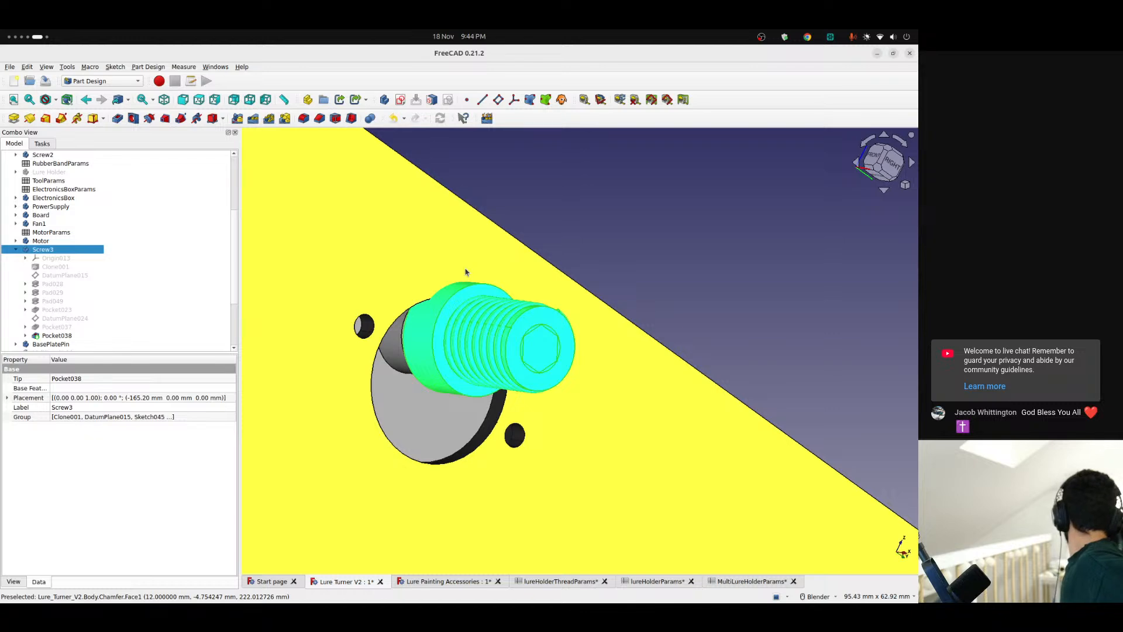
Inspect Screw3 and its wall opening from other angles, and clear the selection
{"action": "middle_click_drag", "start_coordinate": [416, 301], "coordinate": [488, 392]}
{"action": "scroll", "coordinate": [437, 354], "scroll_direction": "down", "scroll_amount": 7}
{"action": "scroll", "coordinate": [438, 354], "scroll_direction": "down", "scroll_amount": 1}
{"action": "left_click", "coordinate": [618, 303]}
{"action": "scroll", "coordinate": [444, 347], "scroll_direction": "up", "scroll_amount": 7}
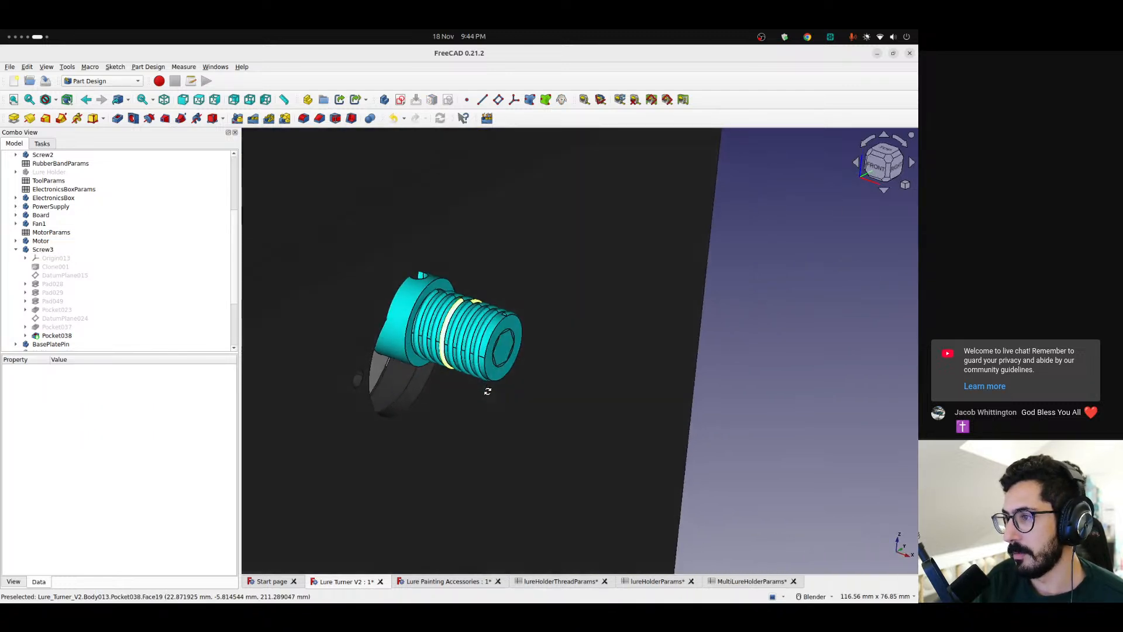
Collapse the Screw3 features and show the MultiLureHolder body again
{"action": "left_click", "coordinate": [17, 252]}
{"action": "left_click", "coordinate": [44, 249]}
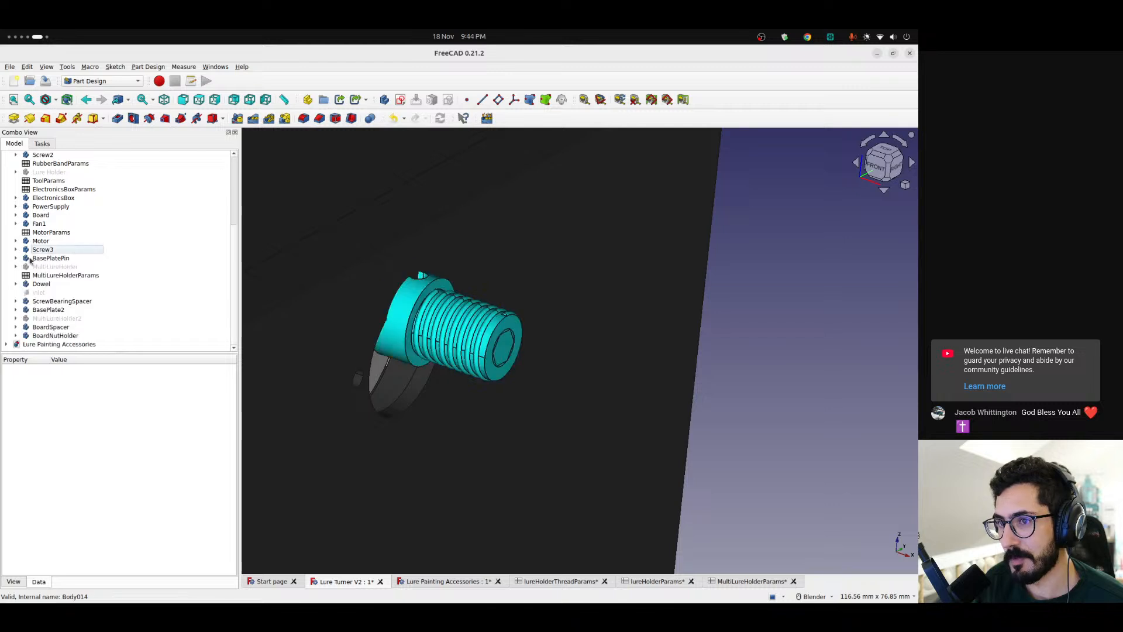
{"action": "scroll", "coordinate": [88, 251], "scroll_direction": "up", "scroll_amount": 3}
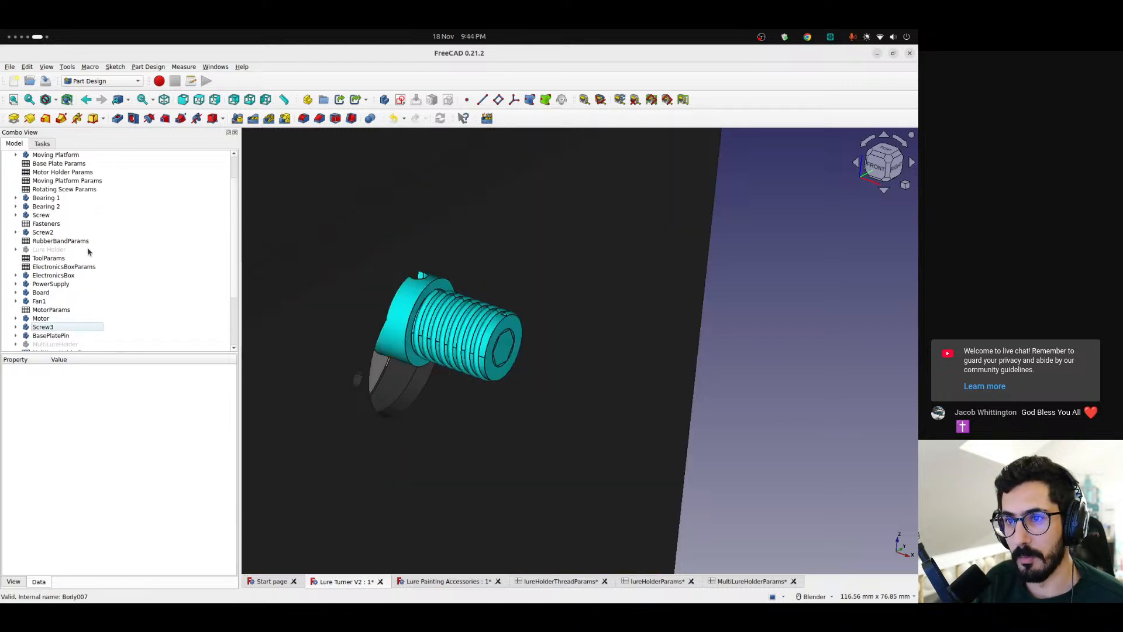
{"action": "left_click", "coordinate": [50, 250]}
{"action": "scroll", "coordinate": [65, 250], "scroll_direction": "up", "scroll_amount": 2}
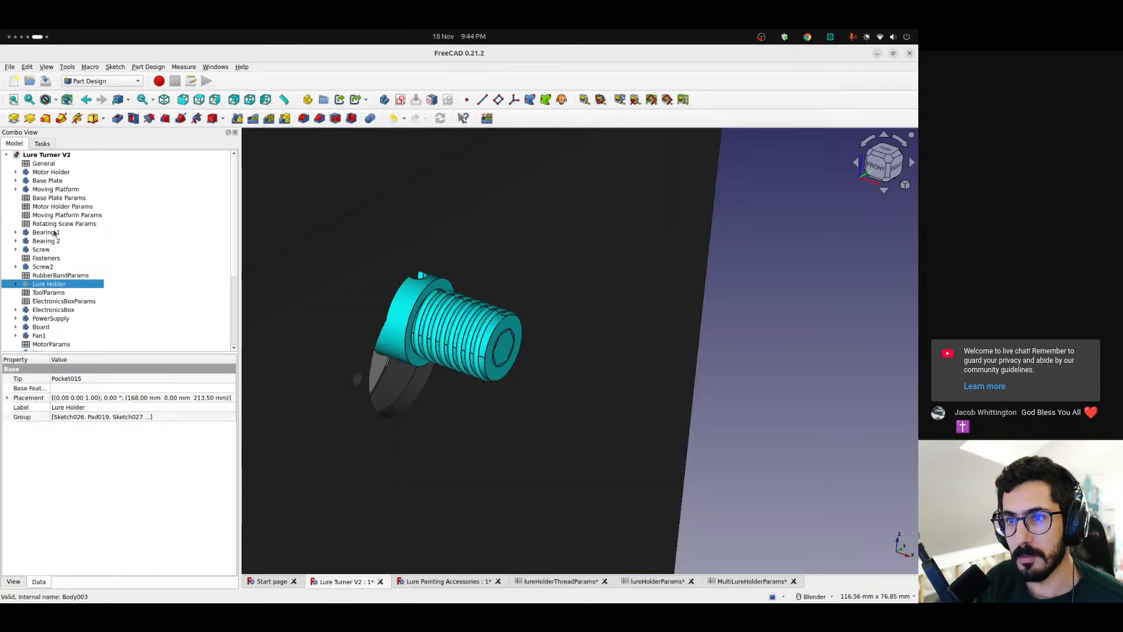
{"action": "scroll", "coordinate": [83, 261], "scroll_direction": "down", "scroll_amount": 4}
{"action": "left_click", "coordinate": [71, 268]}
{"action": "key", "text": "space"}
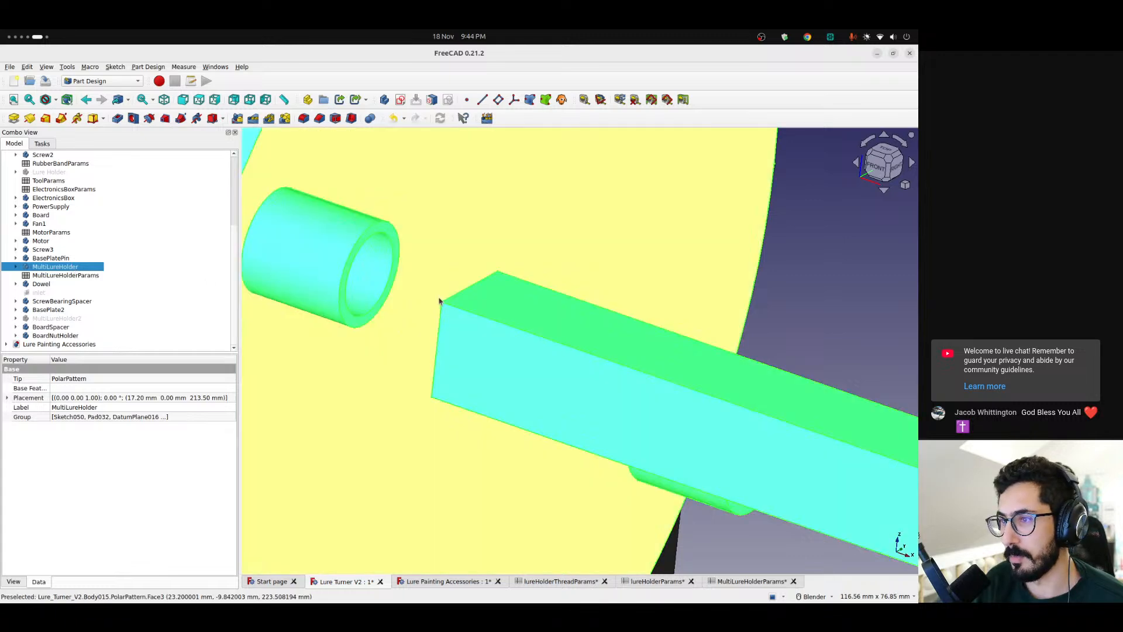
Examine the gap between the MultiLureHolder disc and the motor-side wall around the screw's collar from above
{"action": "scroll", "coordinate": [428, 318], "scroll_direction": "down", "scroll_amount": 6}
{"action": "middle_click_drag", "start_coordinate": [626, 290], "coordinate": [633, 359]}
{"action": "scroll", "coordinate": [466, 283], "scroll_direction": "up", "scroll_amount": 5}
{"action": "middle_click_drag", "start_coordinate": [466, 283], "coordinate": [429, 270]}
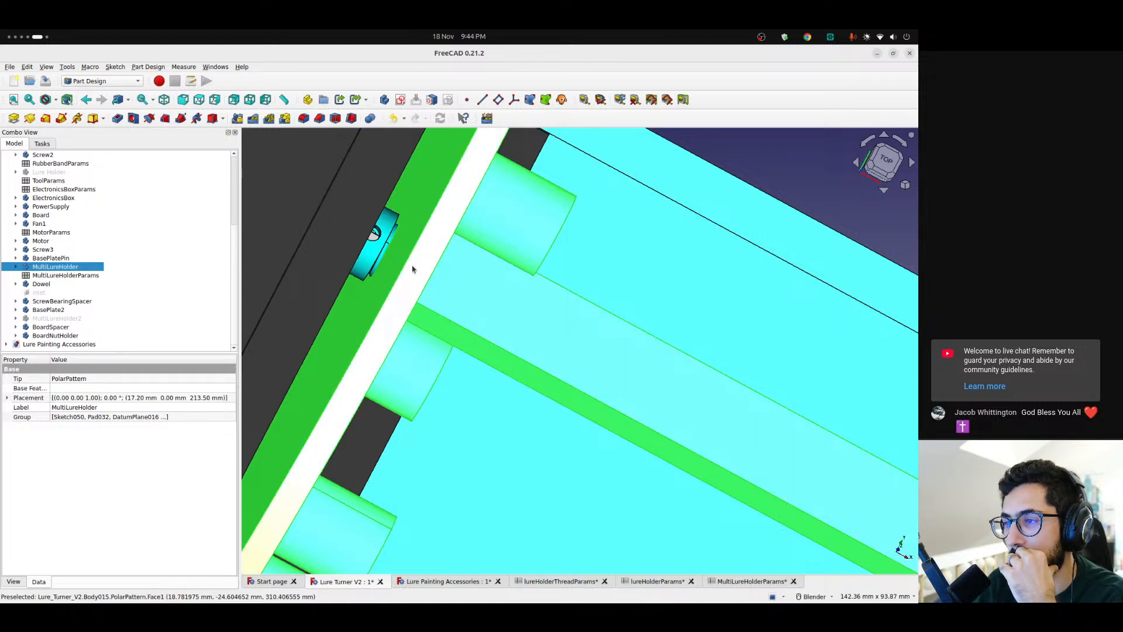
{"action": "scroll", "coordinate": [412, 264], "scroll_direction": "down", "scroll_amount": 2}
{"action": "right_click", "coordinate": [412, 264]}
{"action": "left_click", "coordinate": [663, 188]}
{"action": "scroll", "coordinate": [393, 247], "scroll_direction": "up", "scroll_amount": 5}
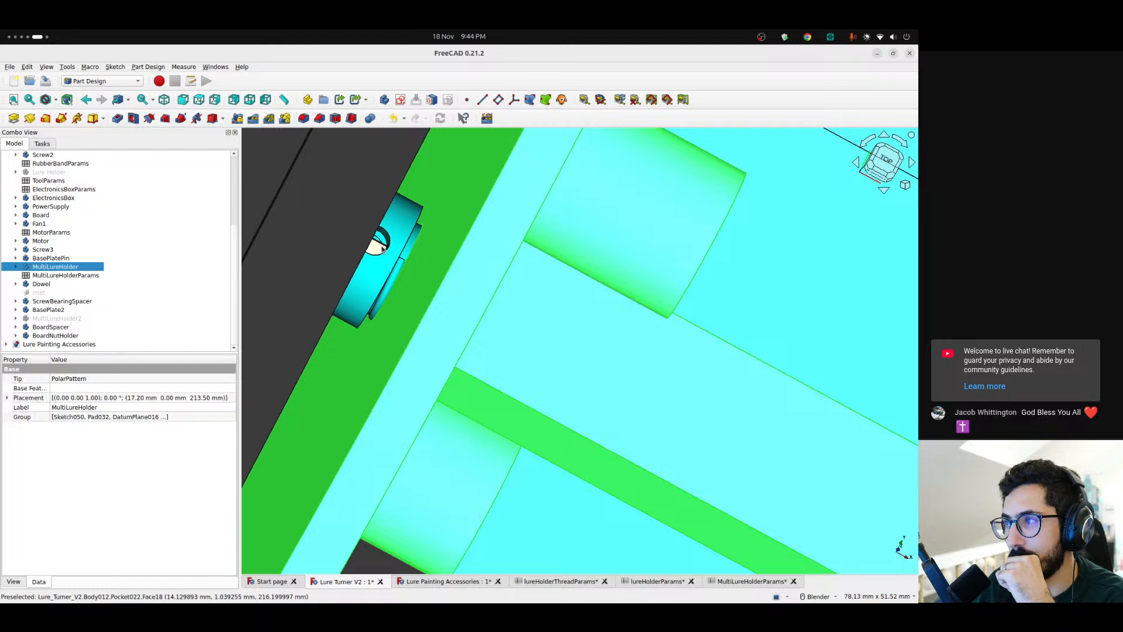
{"action": "scroll", "coordinate": [381, 248], "scroll_direction": "down", "scroll_amount": 3}
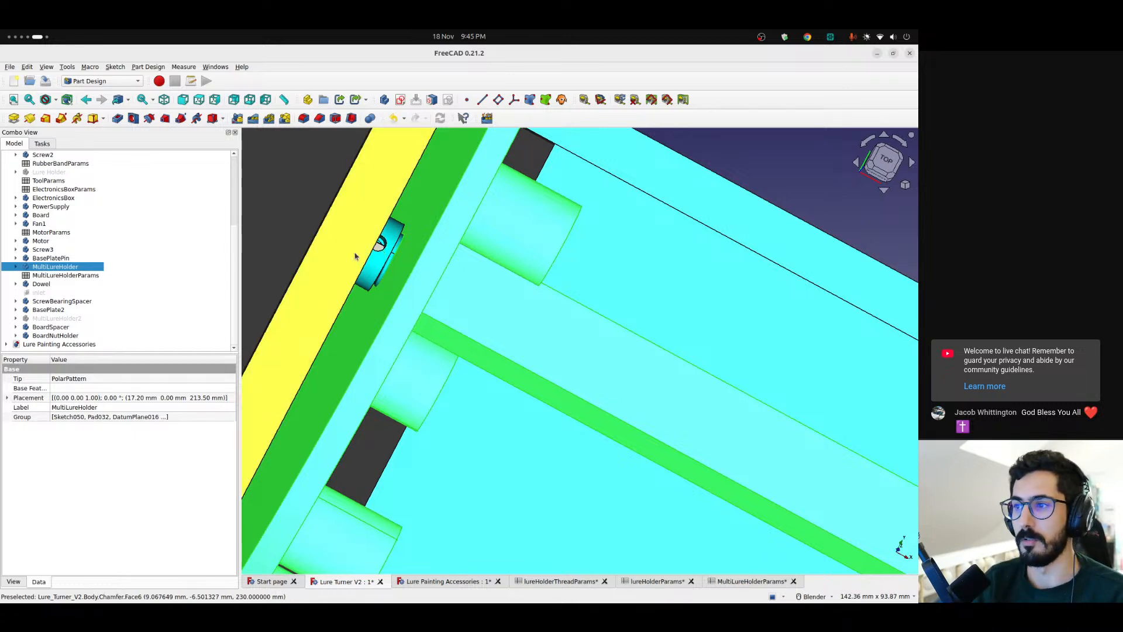
Hide the Motor Holder body to expose the motor shaft and the screw's collar
{"action": "left_click", "coordinate": [378, 242]}
{"action": "left_click", "coordinate": [57, 165]}
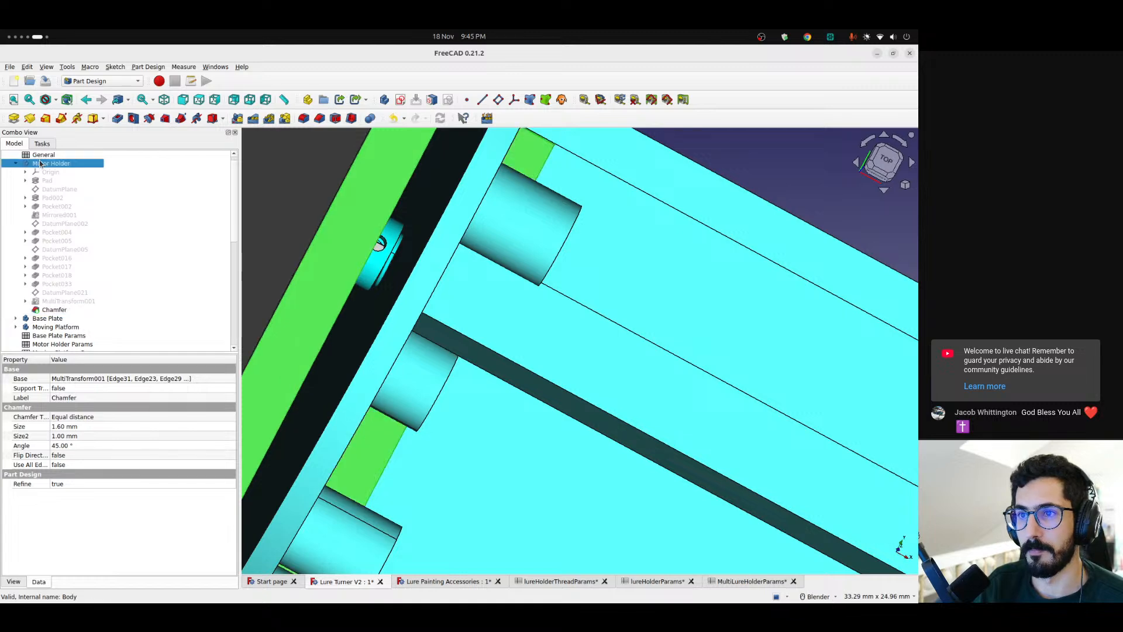
{"action": "key", "text": "space"}
{"action": "scroll", "coordinate": [403, 231], "scroll_direction": "up", "scroll_amount": 4}
{"action": "middle_click_drag", "start_coordinate": [346, 254], "coordinate": [367, 286]}
Examine how the motor shaft, the screw's collar and the MultiLureHolder disc line up with the Motor Holder hidden
{"action": "scroll", "coordinate": [346, 312], "scroll_direction": "down", "scroll_amount": 5}
{"action": "scroll", "coordinate": [348, 316], "scroll_direction": "down", "scroll_amount": 3}
{"action": "scroll", "coordinate": [392, 337], "scroll_direction": "up", "scroll_amount": 5}
{"action": "middle_click_drag", "start_coordinate": [391, 336], "coordinate": [328, 310]}
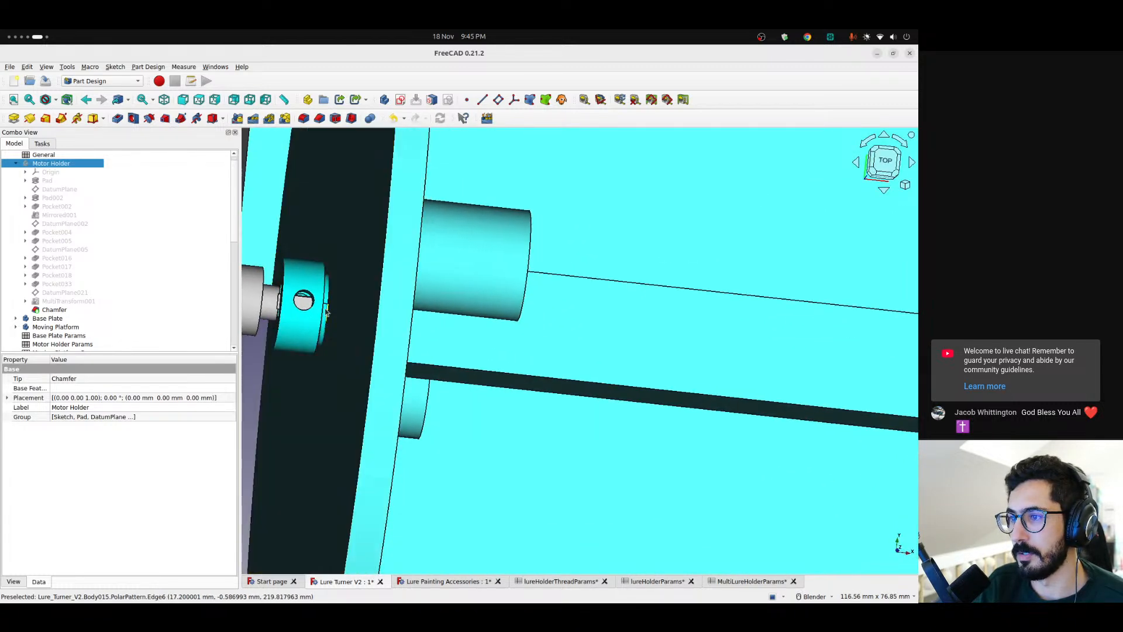
{"action": "scroll", "coordinate": [324, 319], "scroll_direction": "down", "scroll_amount": 3}
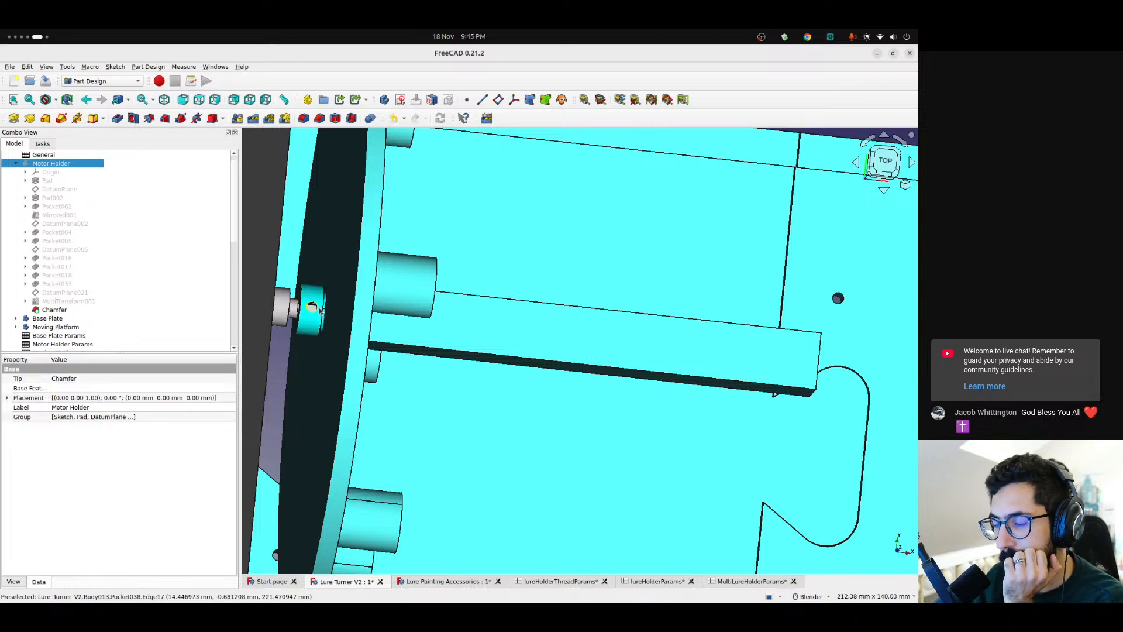
{"action": "scroll", "coordinate": [319, 310], "scroll_direction": "up", "scroll_amount": 2}
{"action": "scroll", "coordinate": [420, 308], "scroll_direction": "down", "scroll_amount": 5}
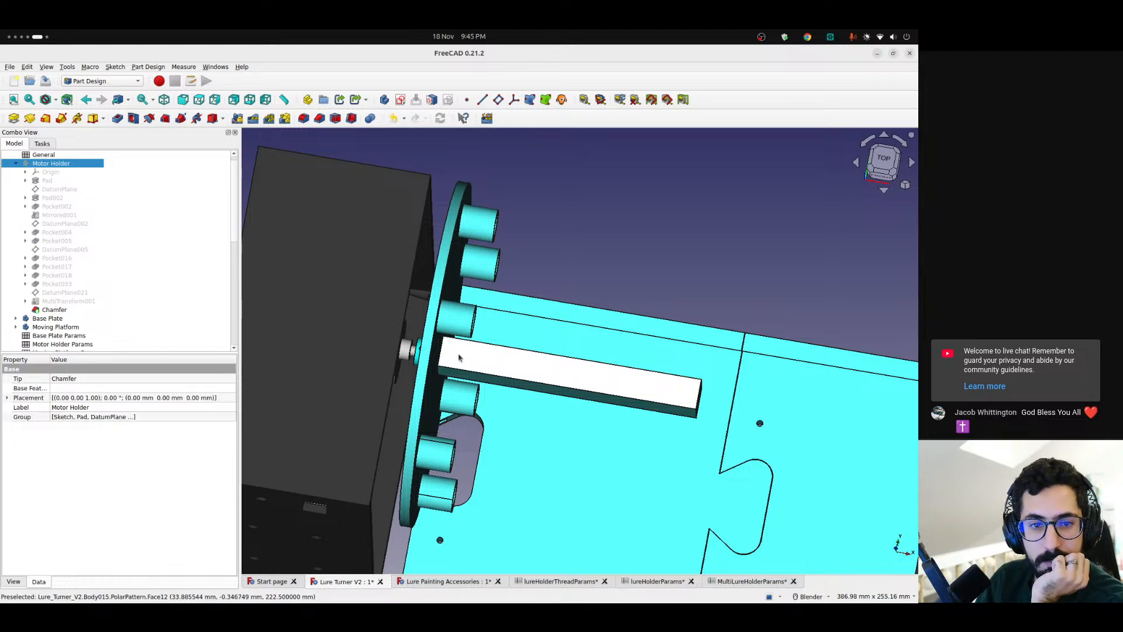
{"action": "scroll", "coordinate": [458, 358], "scroll_direction": "up", "scroll_amount": 5}
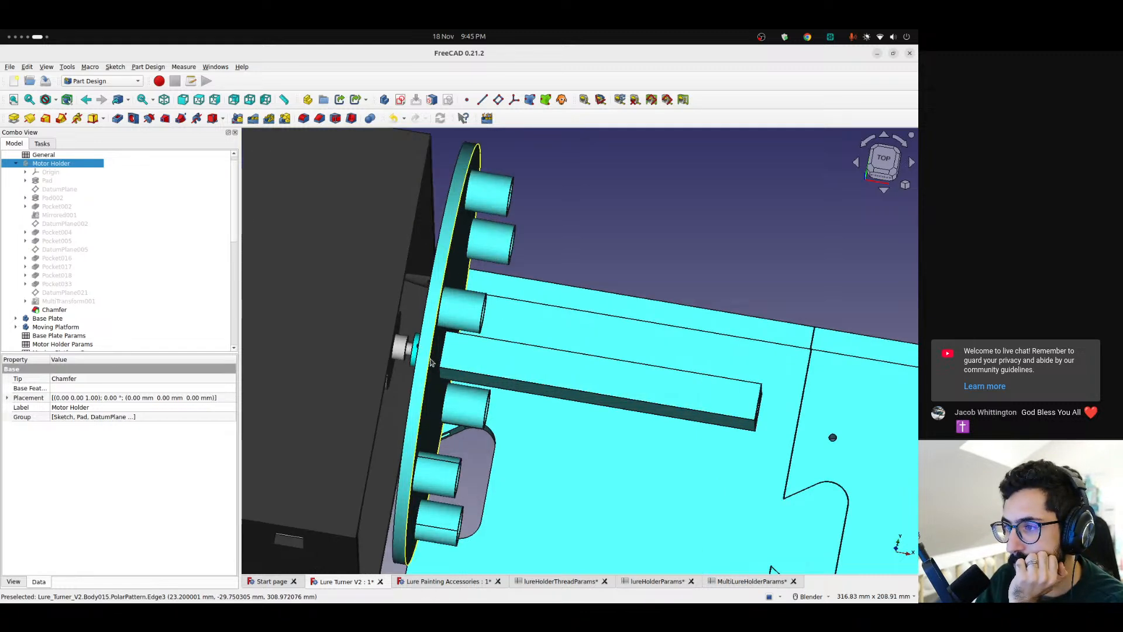
Examine the MultiLureHolder disc, its rod and the screw's collar on the motor shaft from above and from the socket side
{"action": "middle_click_drag", "start_coordinate": [430, 349], "coordinate": [436, 354]}
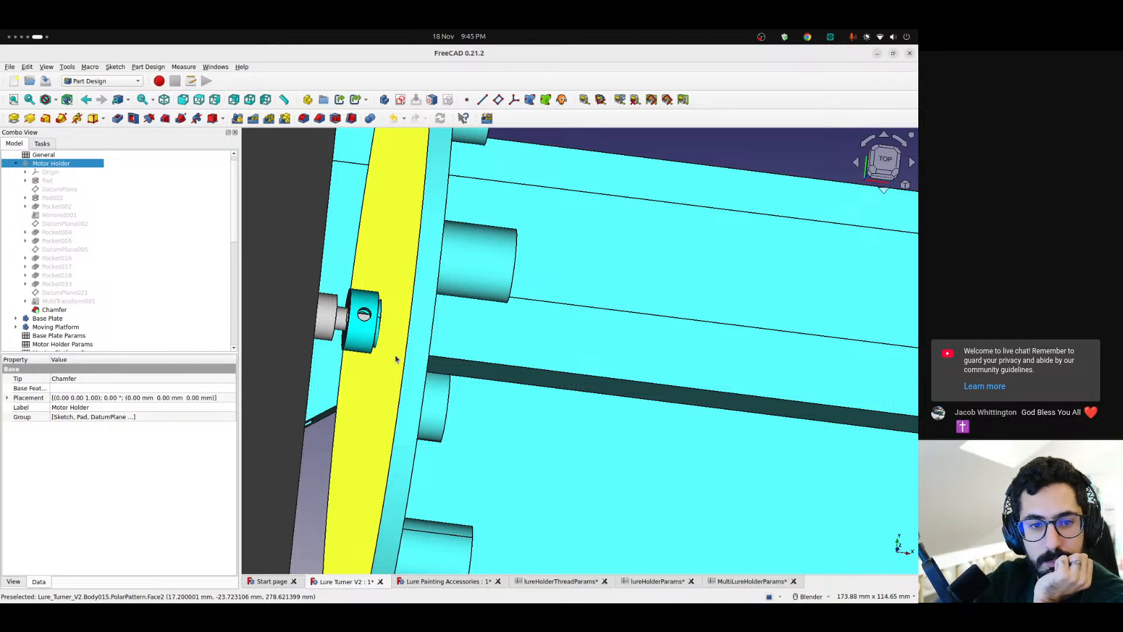
{"action": "scroll", "coordinate": [364, 321], "scroll_direction": "up", "scroll_amount": 2}
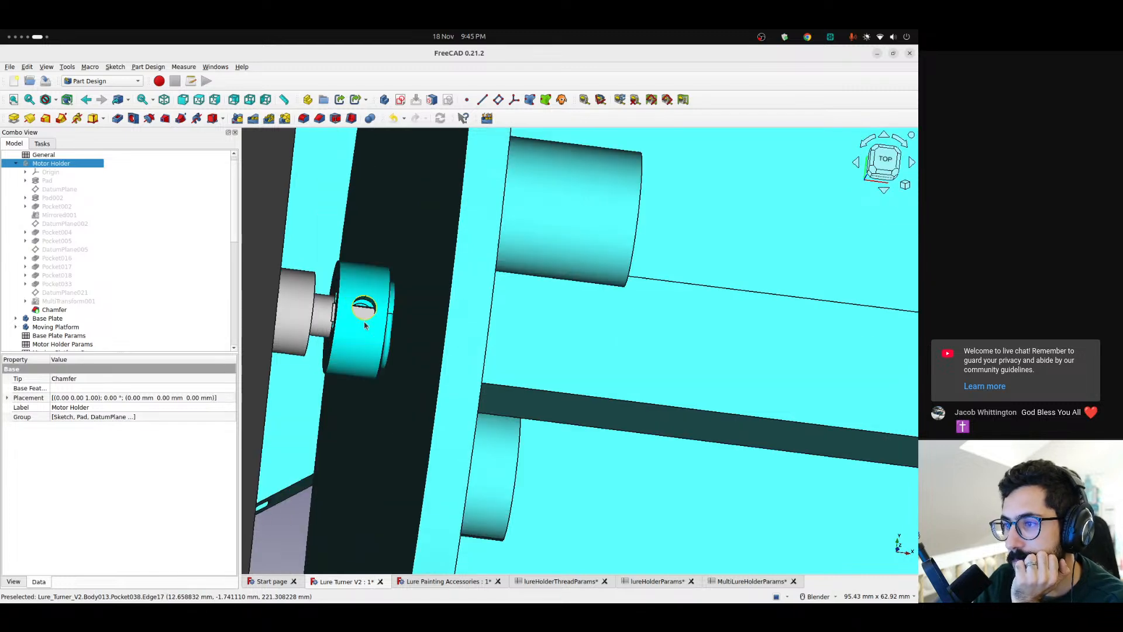
{"action": "scroll", "coordinate": [364, 321], "scroll_direction": "up", "scroll_amount": 2}
{"action": "mouse_move", "coordinate": [364, 321]}
{"action": "middle_mouse_down"}
{"action": "mouse_move", "coordinate": [415, 337]}
{"action": "mouse_move", "coordinate": [359, 326]}
{"action": "middle_mouse_up"}
{"action": "scroll", "coordinate": [378, 313], "scroll_direction": "down", "scroll_amount": 6}
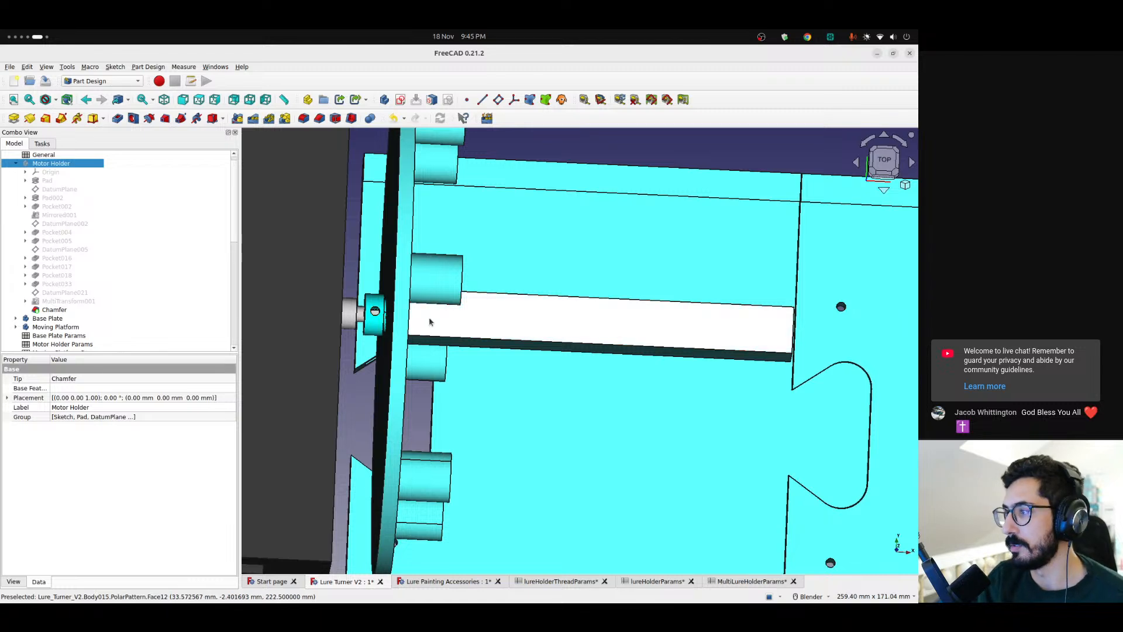
{"action": "scroll", "coordinate": [430, 318], "scroll_direction": "up", "scroll_amount": 2}
{"action": "scroll", "coordinate": [408, 323], "scroll_direction": "down", "scroll_amount": 6}
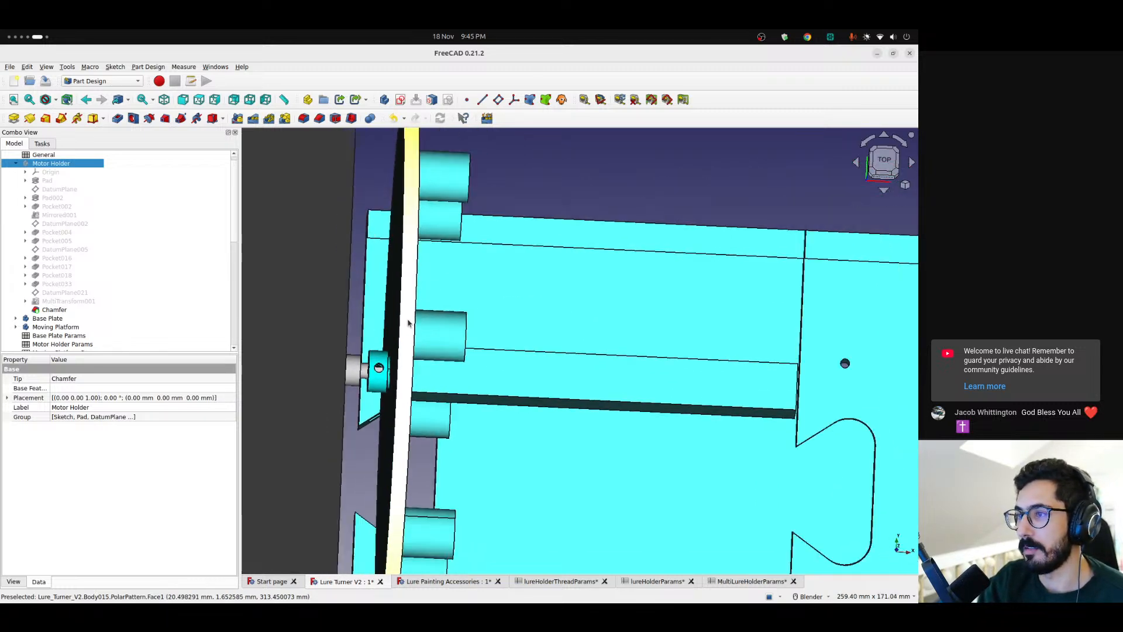
{"action": "middle_click_drag", "start_coordinate": [395, 334], "coordinate": [372, 328]}
{"action": "scroll", "coordinate": [410, 320], "scroll_direction": "up", "scroll_amount": 5}
{"action": "scroll", "coordinate": [414, 318], "scroll_direction": "down", "scroll_amount": 2}
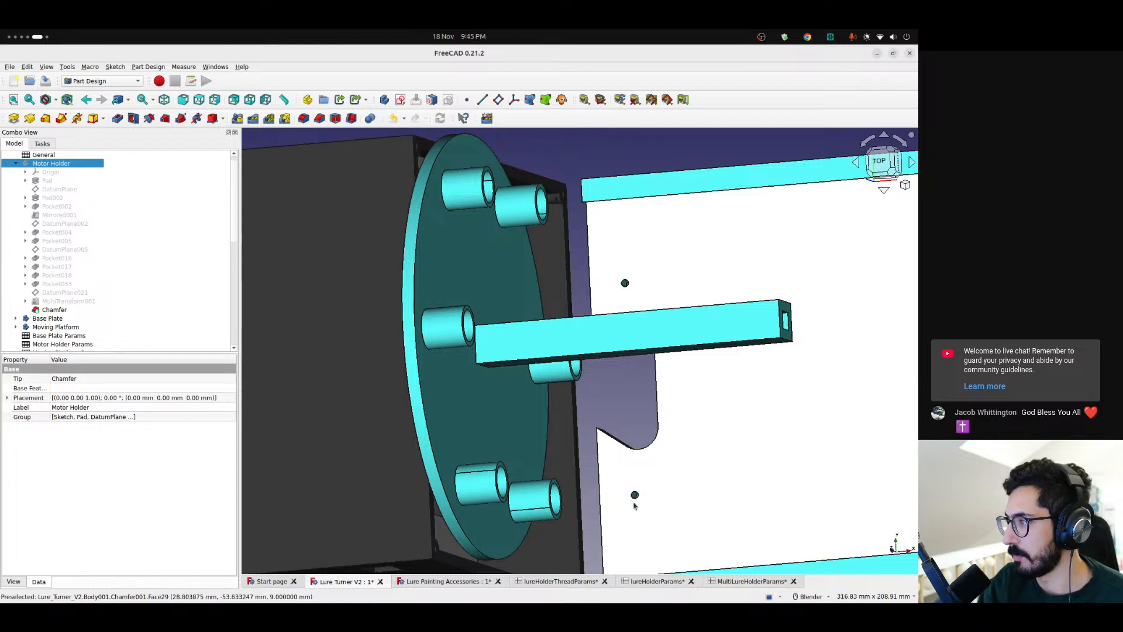
{"action": "mouse_move", "coordinate": [735, 359]}
{"action": "middle_mouse_down"}
{"action": "mouse_move", "coordinate": [689, 359]}
{"action": "mouse_move", "coordinate": [734, 360]}
{"action": "middle_mouse_up"}
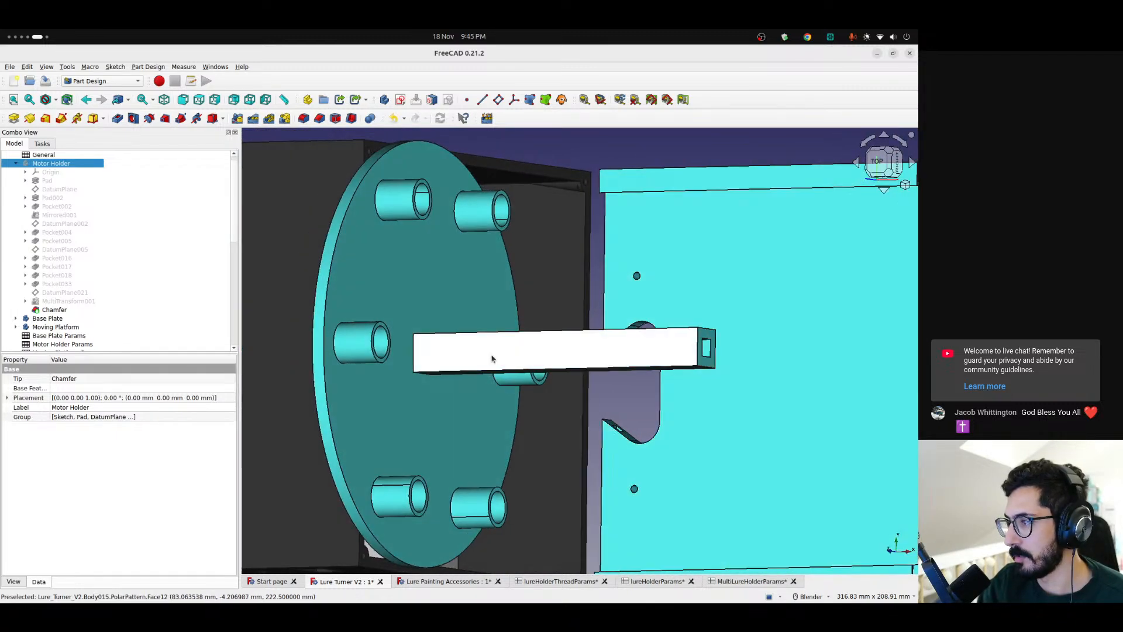
{"action": "scroll", "coordinate": [469, 354], "scroll_direction": "up", "scroll_amount": 2}
{"action": "scroll", "coordinate": [468, 353], "scroll_direction": "down", "scroll_amount": 3}
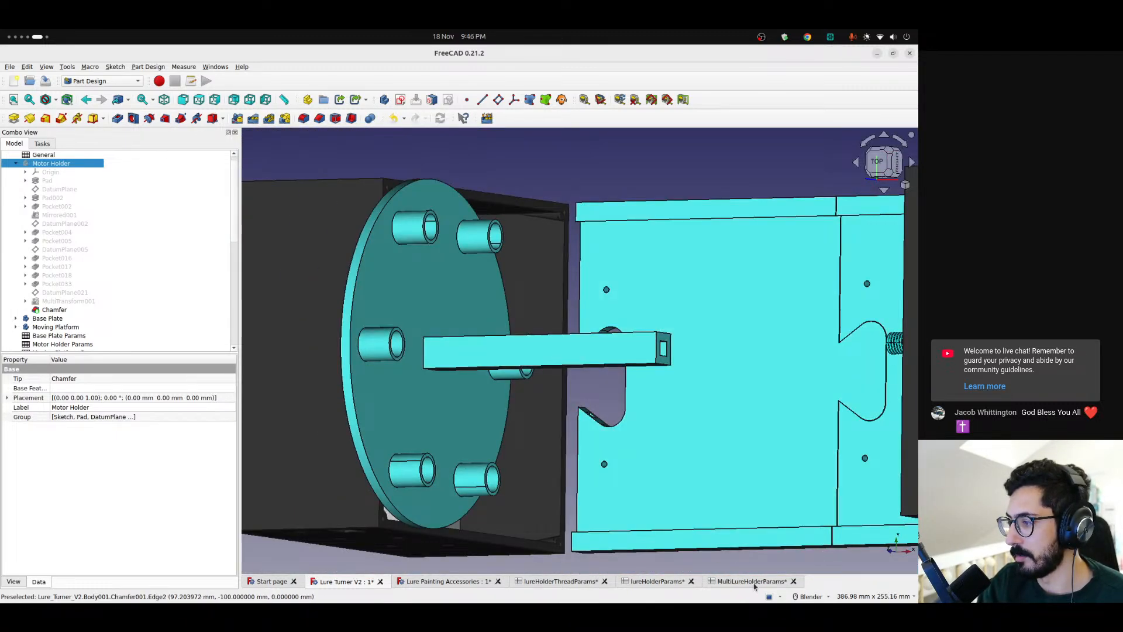
Set the thickness parameter in MultiLureHolderParams to 4 and inspect the disc in the Lure Turner V2 model
{"action": "left_click", "coordinate": [755, 581]}
{"action": "left_click", "coordinate": [392, 211]}
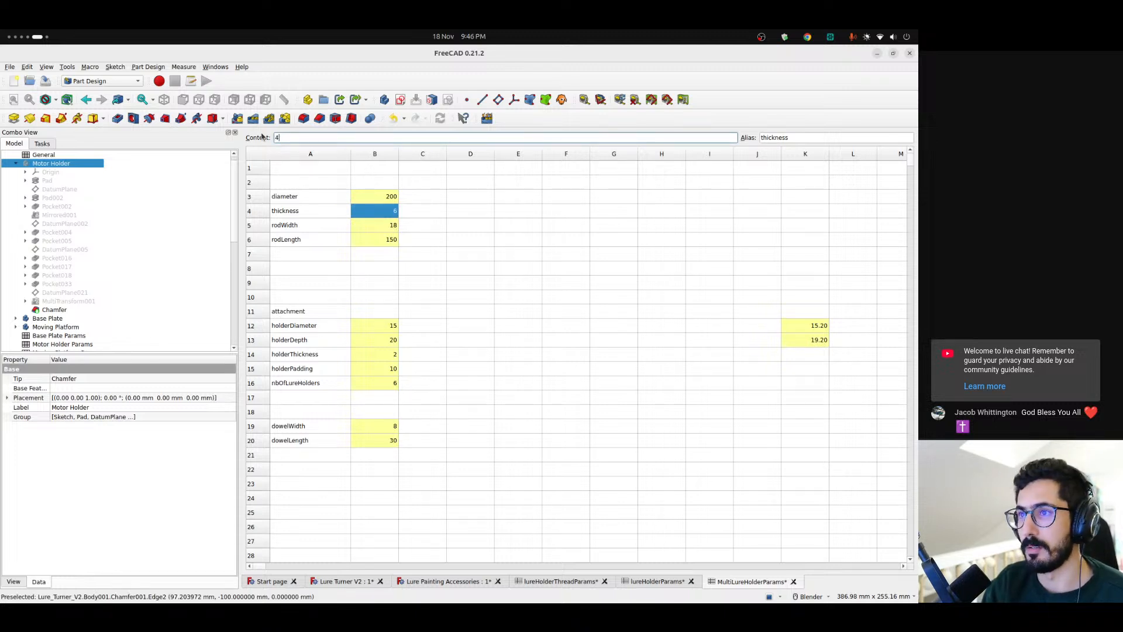
{"action": "key", "text": "Return"}
{"action": "left_click", "coordinate": [351, 582]}
{"action": "scroll", "coordinate": [363, 322], "scroll_direction": "up", "scroll_amount": 4}
{"action": "scroll", "coordinate": [362, 322], "scroll_direction": "down", "scroll_amount": 6}
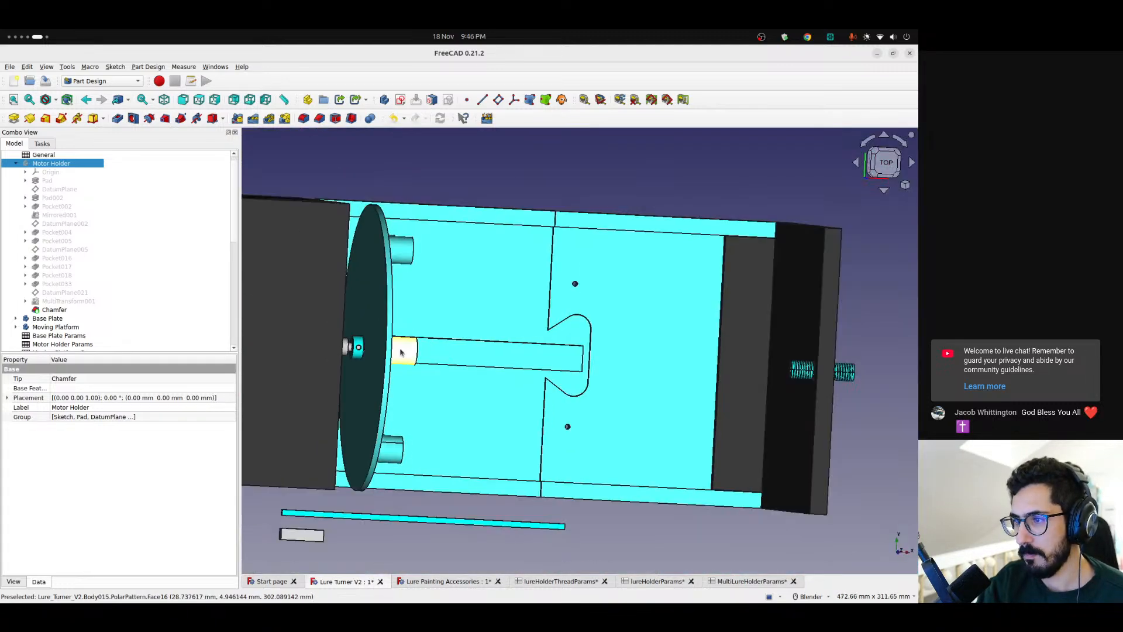
{"action": "middle_click_drag", "start_coordinate": [481, 341], "coordinate": [422, 312]}
{"action": "scroll", "coordinate": [484, 346], "scroll_direction": "up", "scroll_amount": 3}
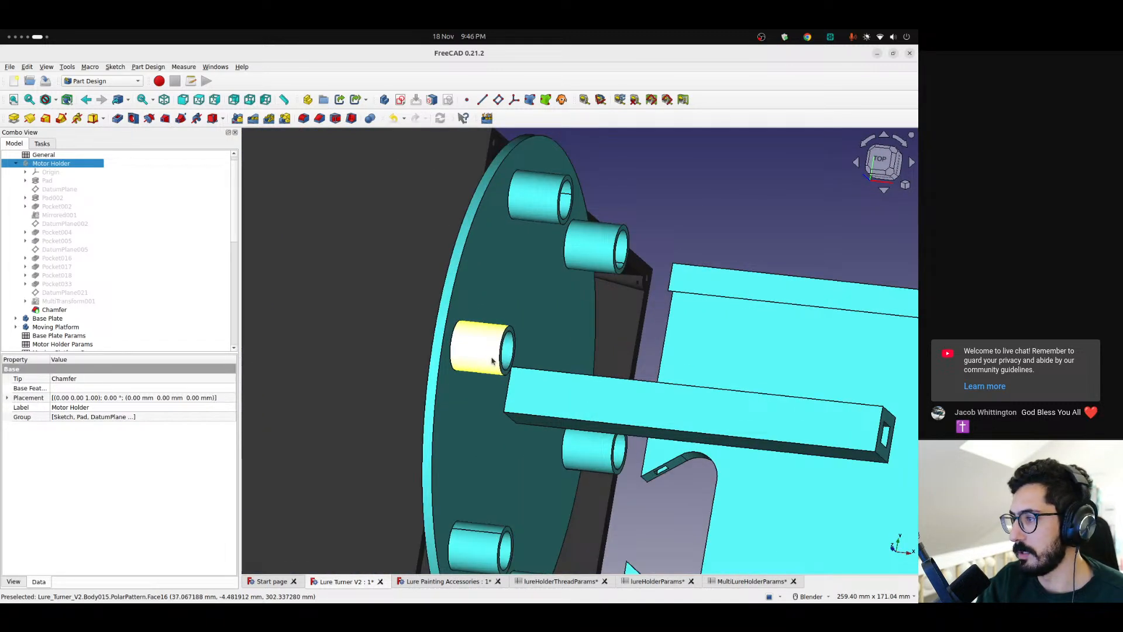
{"action": "middle_click_drag", "start_coordinate": [554, 404], "coordinate": [512, 353]}
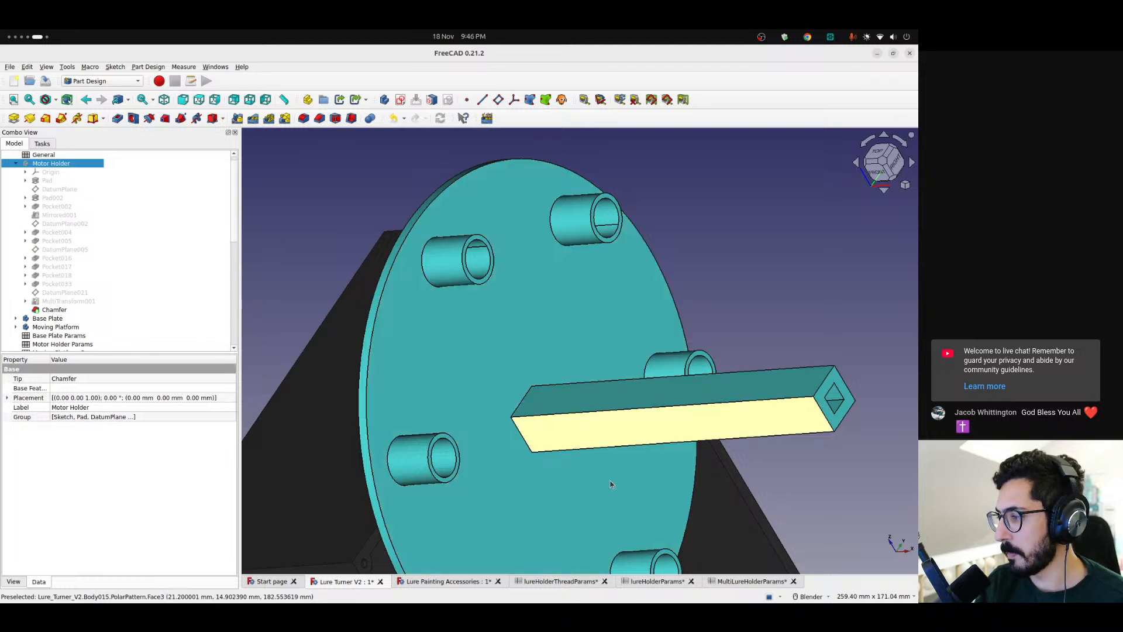
Close the lureHolderParams and lureHolderThreadParams spreadsheets and check the holderThickness entry in MultiLureHolderParams
{"action": "left_click", "coordinate": [664, 581]}
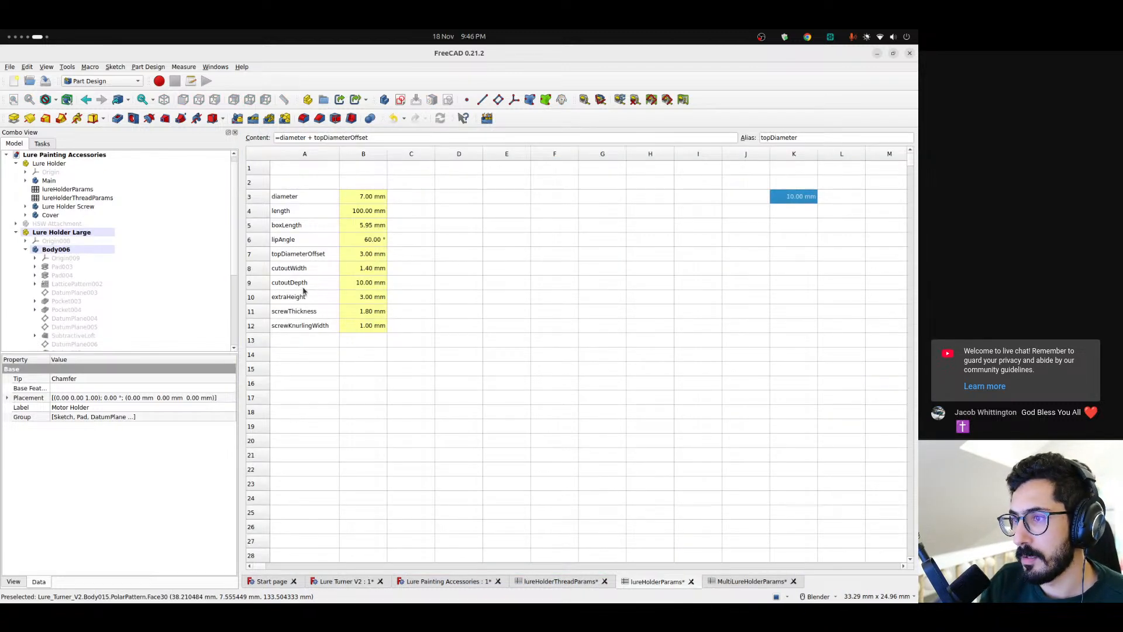
{"action": "left_click", "coordinate": [749, 581]}
{"action": "left_click", "coordinate": [691, 581]}
{"action": "left_click", "coordinate": [603, 582]}
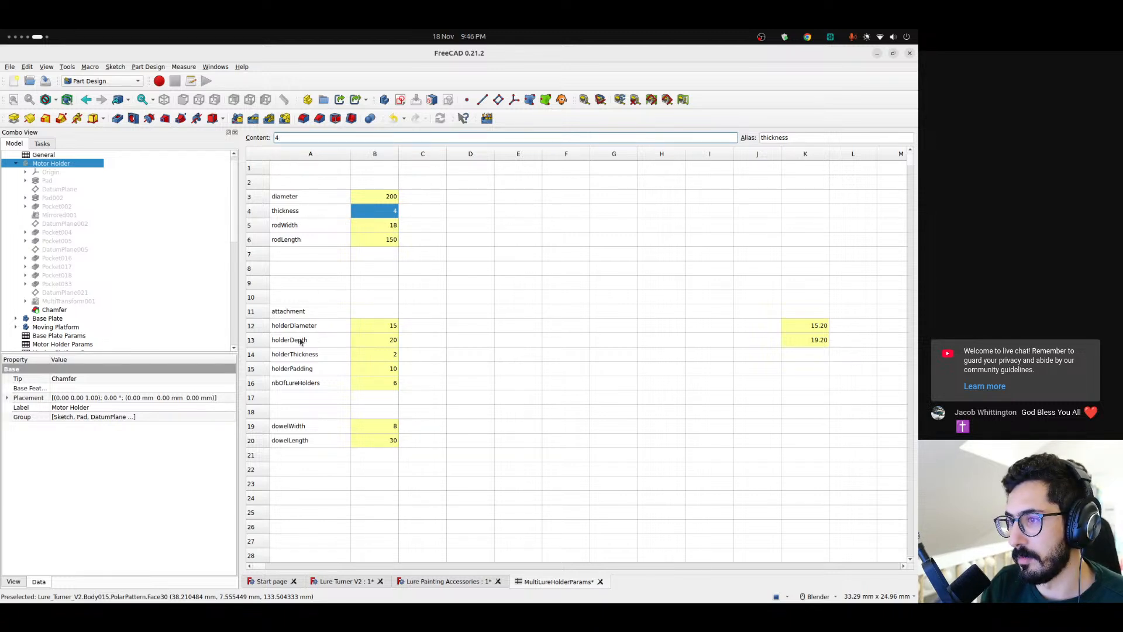
{"action": "left_click", "coordinate": [294, 358]}
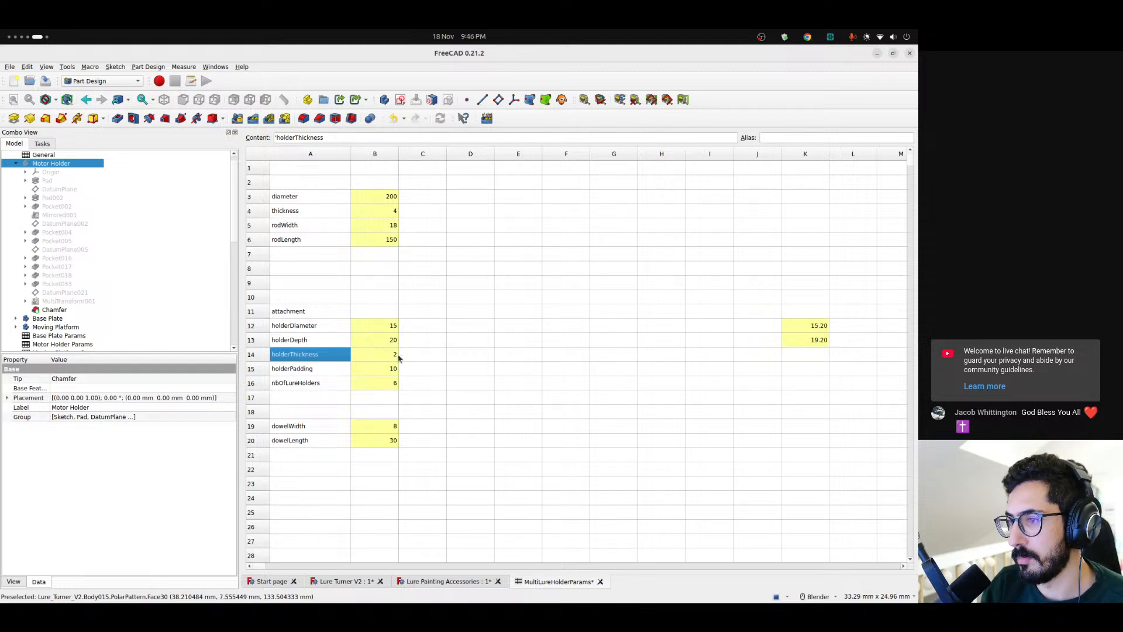
Measure the wall thickness of a lure holder socket on the MultiLureHolder disc between its outer and inner rim edges
{"action": "left_click", "coordinate": [365, 583]}
{"action": "scroll", "coordinate": [444, 270], "scroll_direction": "up", "scroll_amount": 5}
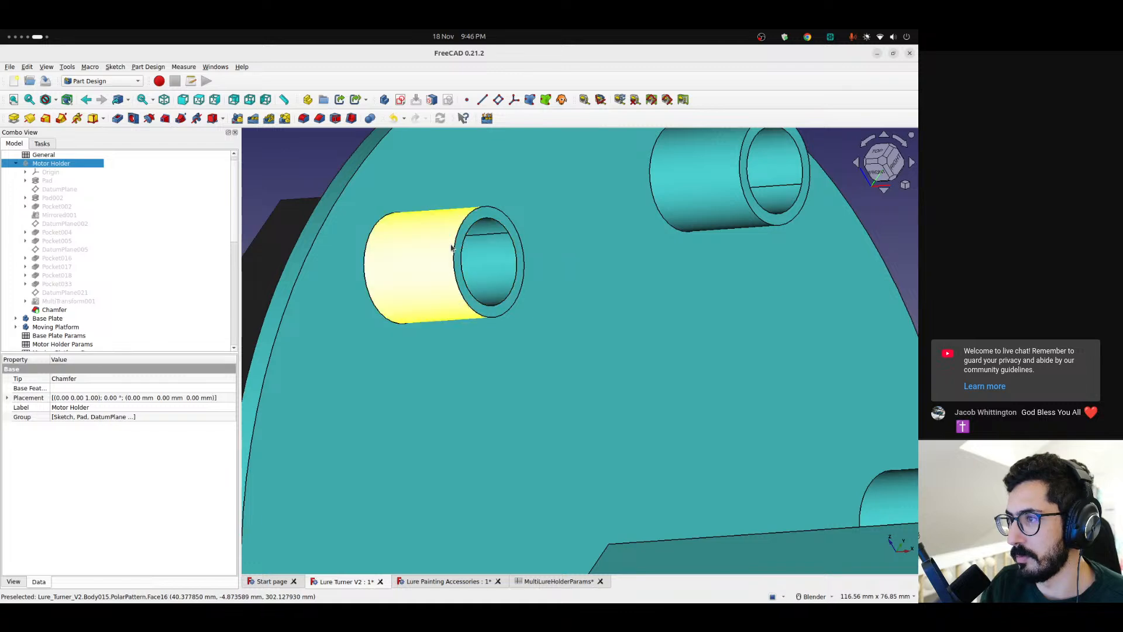
{"action": "middle_click_drag", "start_coordinate": [444, 270], "coordinate": [391, 293]}
{"action": "left_click", "coordinate": [582, 98]}
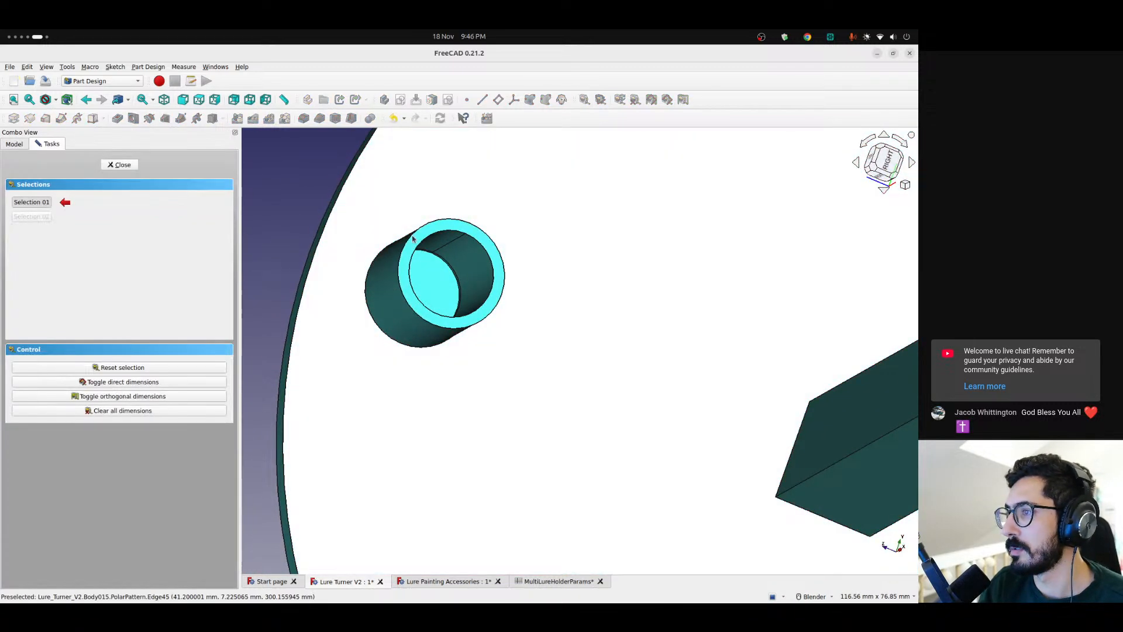
{"action": "left_click", "coordinate": [417, 248]}
{"action": "left_click", "coordinate": [404, 245]}
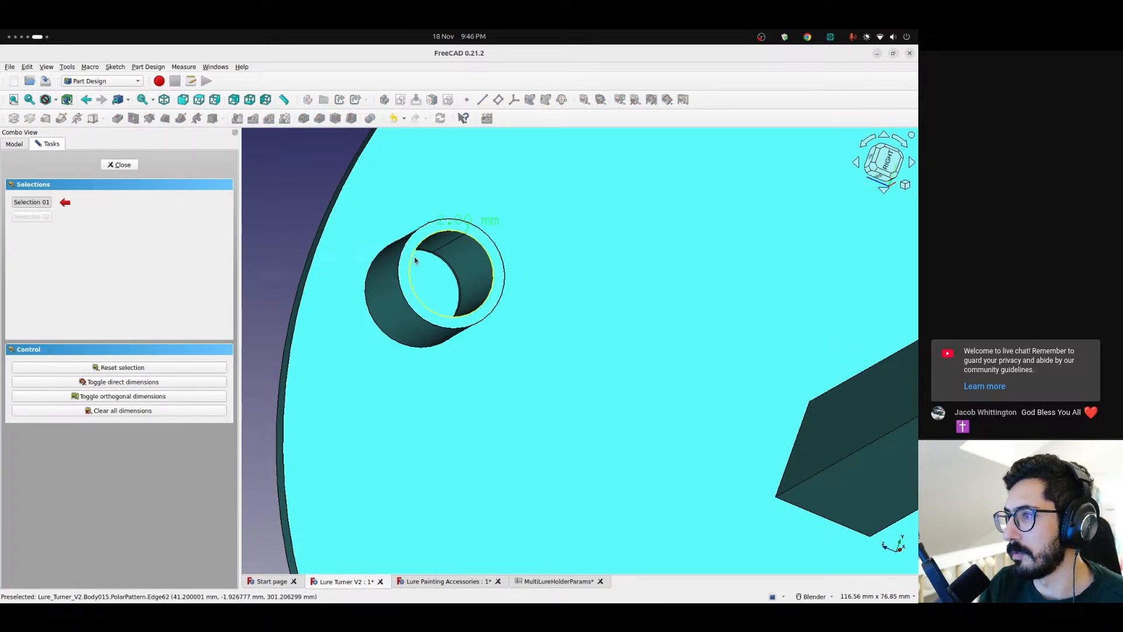
Measure the MultiLureHolder disc's thickness between its two rim edges and end the measurement
{"action": "scroll", "coordinate": [462, 230], "scroll_direction": "up", "scroll_amount": 5}
{"action": "scroll", "coordinate": [461, 230], "scroll_direction": "down", "scroll_amount": 6}
{"action": "middle_click_drag", "start_coordinate": [401, 252], "coordinate": [468, 284]}
{"action": "left_click", "coordinate": [338, 269]}
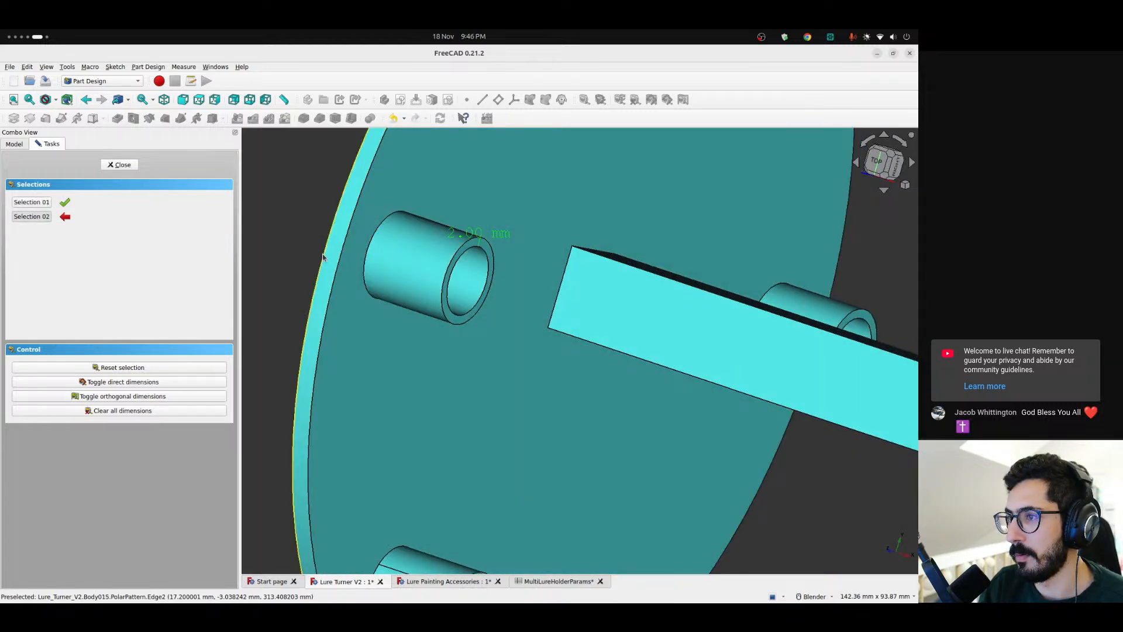
{"action": "left_click", "coordinate": [323, 260]}
{"action": "scroll", "coordinate": [338, 277], "scroll_direction": "down", "scroll_amount": 6}
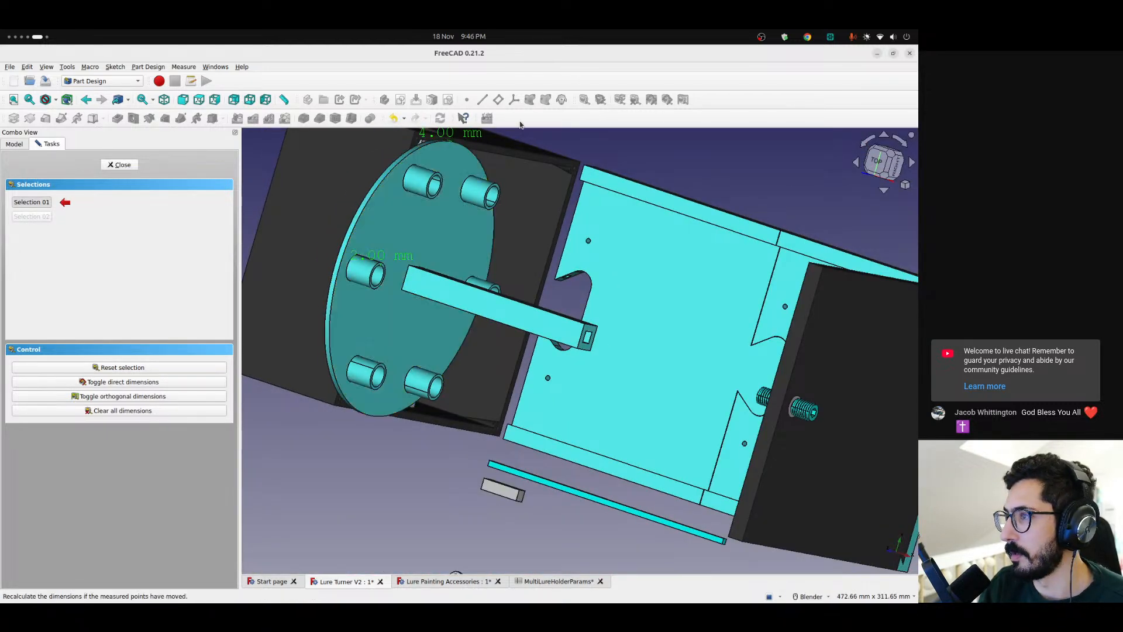
{"action": "left_click", "coordinate": [120, 165]}
Examine the MultiLureHolder disc's clearance to the screw's collar and motor shaft from several angles within the whole assembly
{"action": "scroll", "coordinate": [367, 203], "scroll_direction": "up", "scroll_amount": 3}
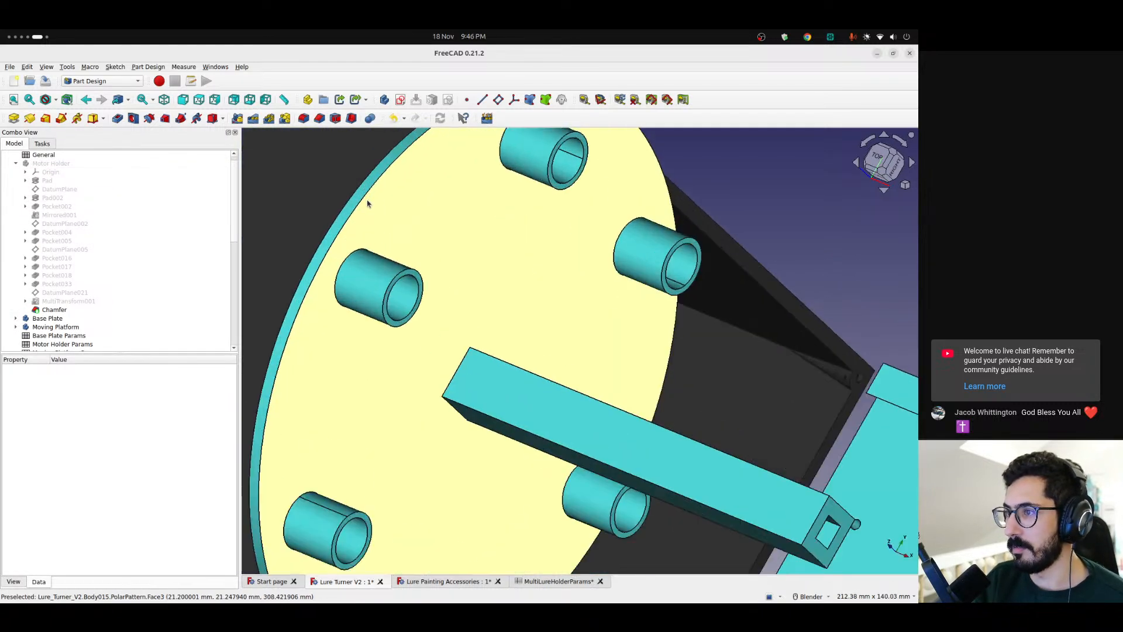
{"action": "scroll", "coordinate": [402, 246], "scroll_direction": "down", "scroll_amount": 3}
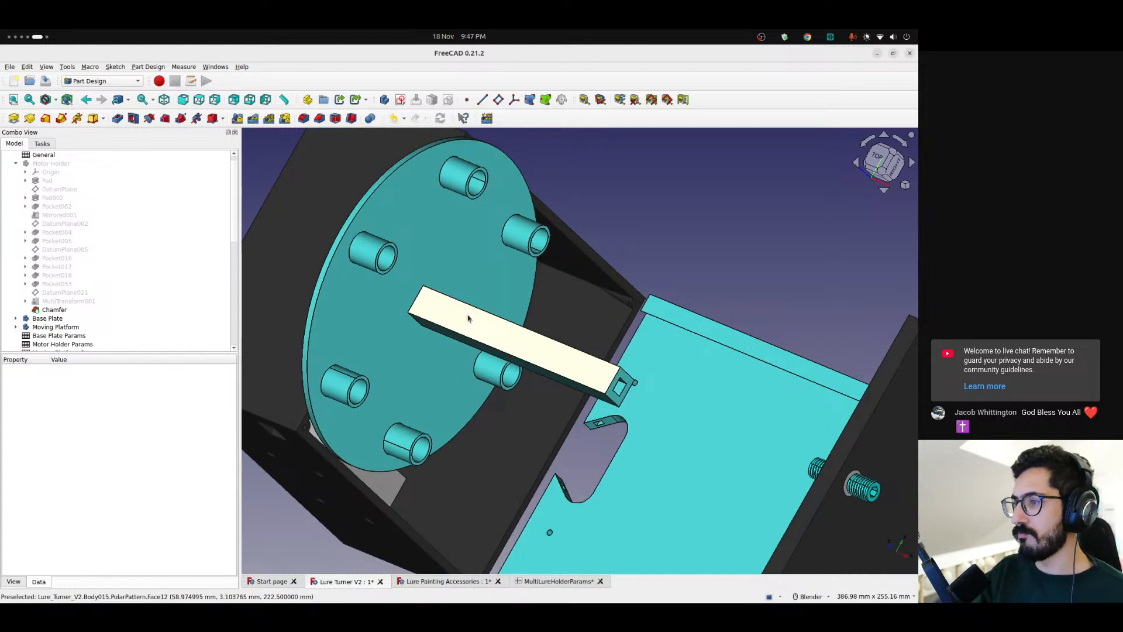
{"action": "middle_click_drag", "start_coordinate": [470, 317], "coordinate": [409, 230]}
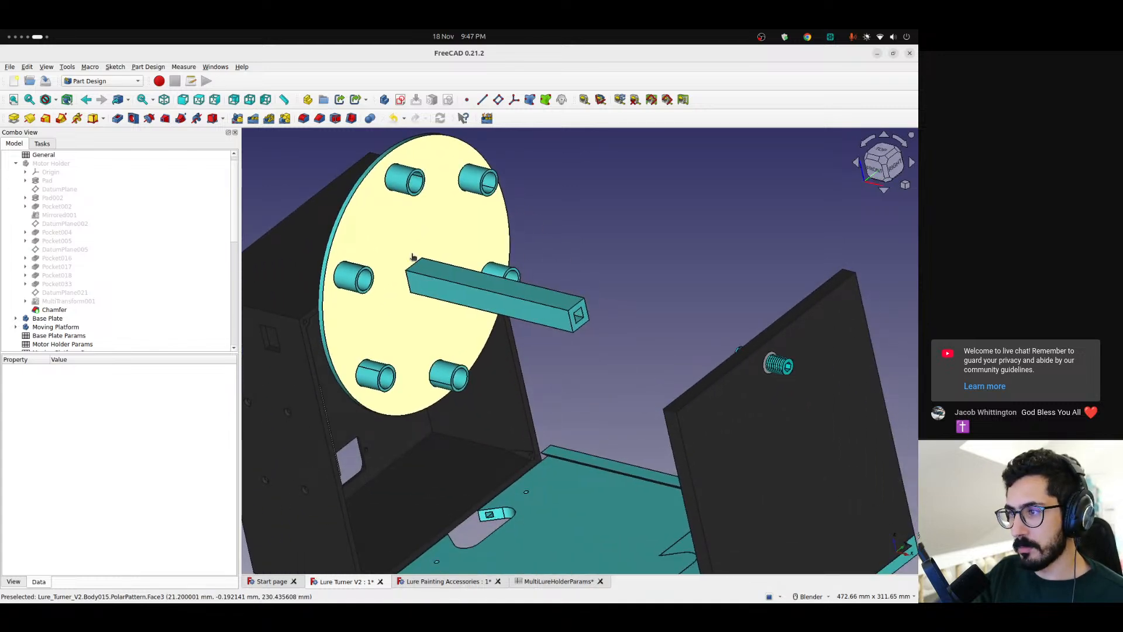
{"action": "middle_click_drag", "start_coordinate": [386, 271], "coordinate": [479, 302]}
{"action": "scroll", "coordinate": [373, 243], "scroll_direction": "up", "scroll_amount": 3}
{"action": "scroll", "coordinate": [373, 243], "scroll_direction": "up", "scroll_amount": 5}
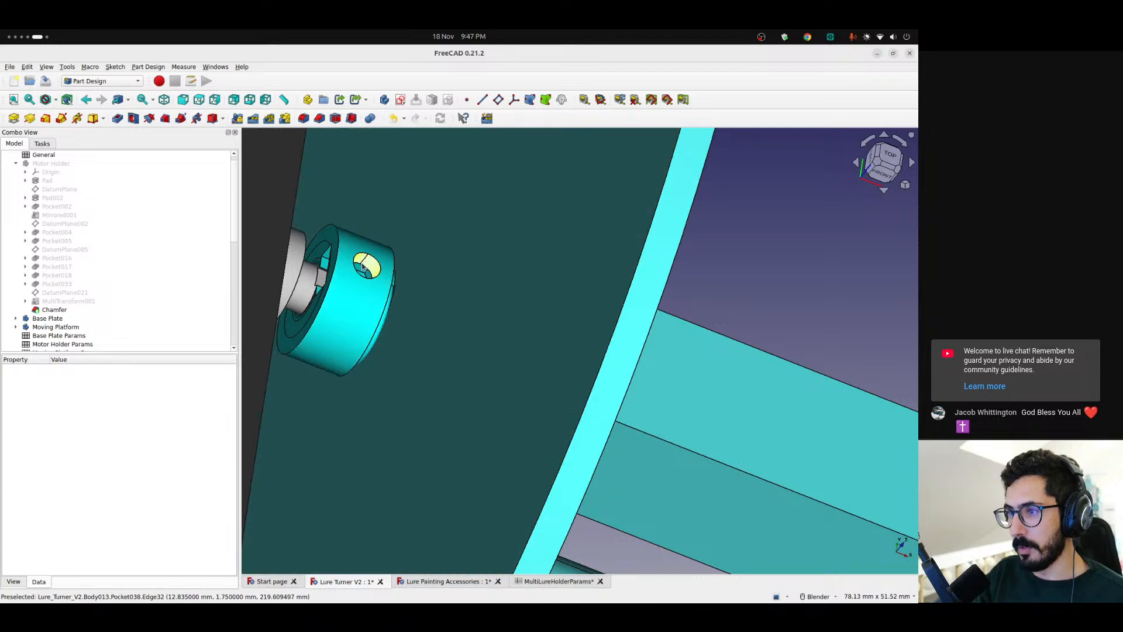
{"action": "scroll", "coordinate": [374, 272], "scroll_direction": "down", "scroll_amount": 2}
{"action": "middle_click_drag", "start_coordinate": [372, 272], "coordinate": [328, 293]}
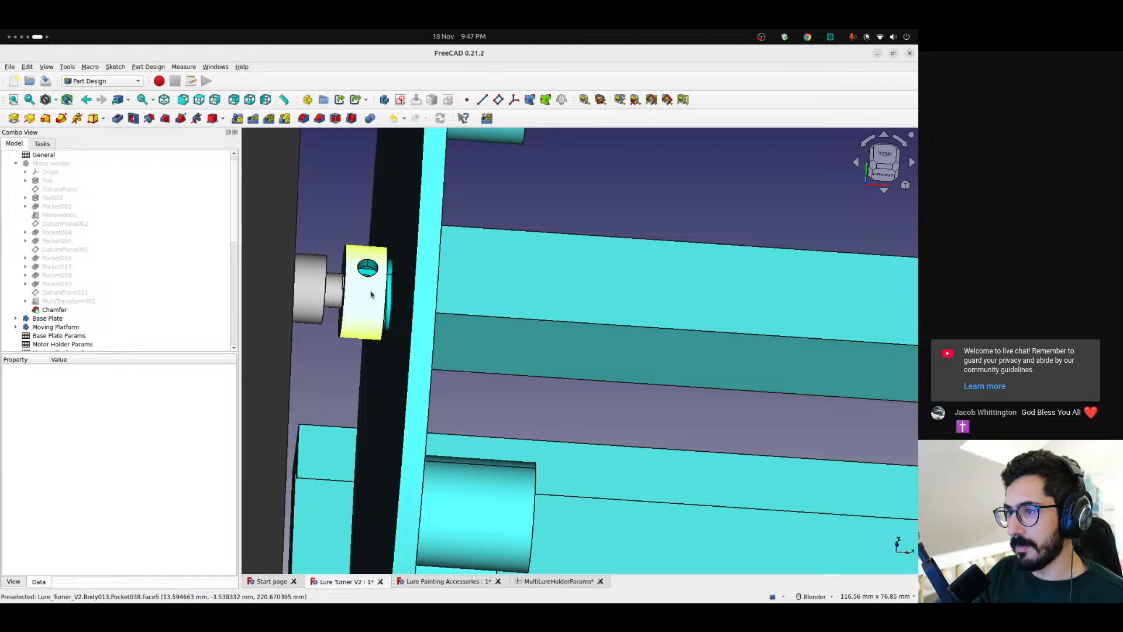
{"action": "scroll", "coordinate": [391, 308], "scroll_direction": "down", "scroll_amount": 2}
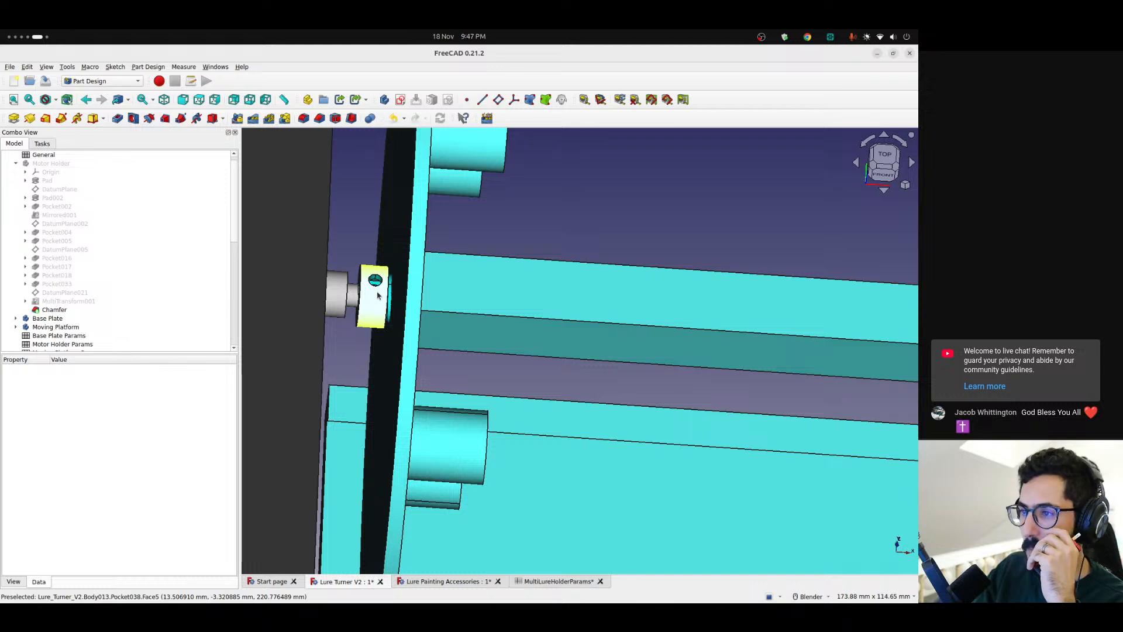
{"action": "scroll", "coordinate": [378, 295], "scroll_direction": "up", "scroll_amount": 4}
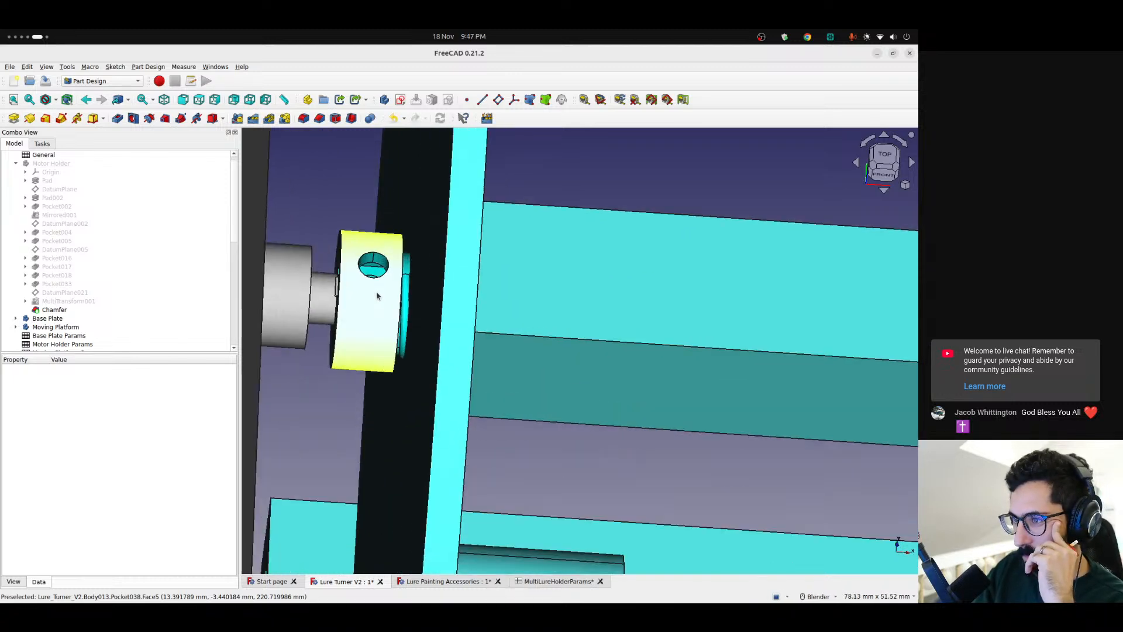
{"action": "scroll", "coordinate": [377, 295], "scroll_direction": "down", "scroll_amount": 12}
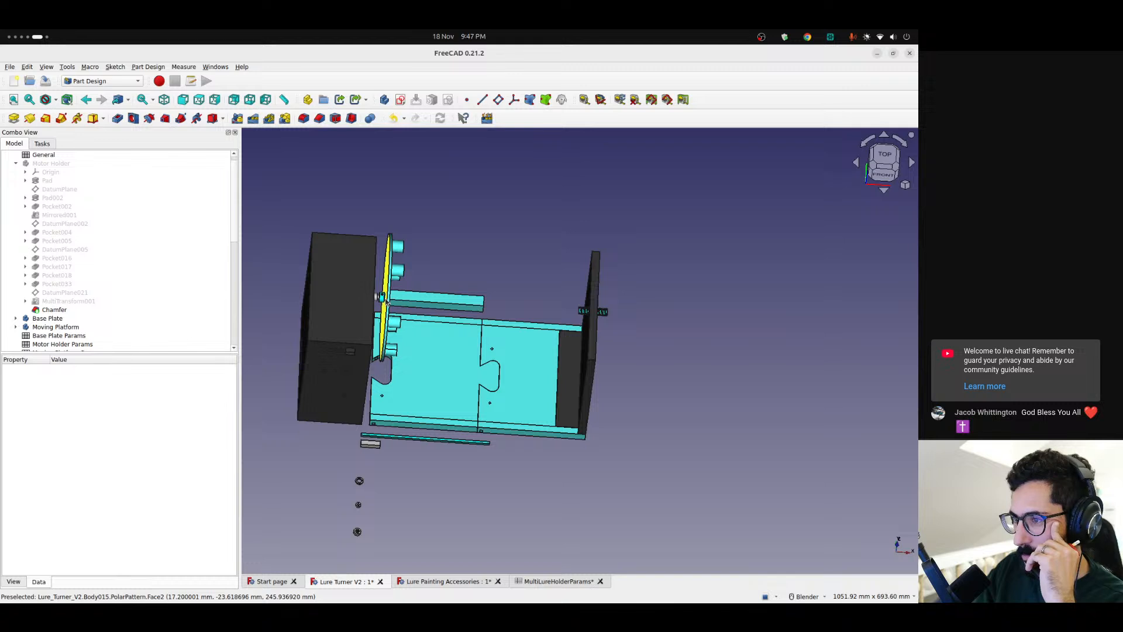
{"action": "scroll", "coordinate": [386, 301], "scroll_direction": "up", "scroll_amount": 1}
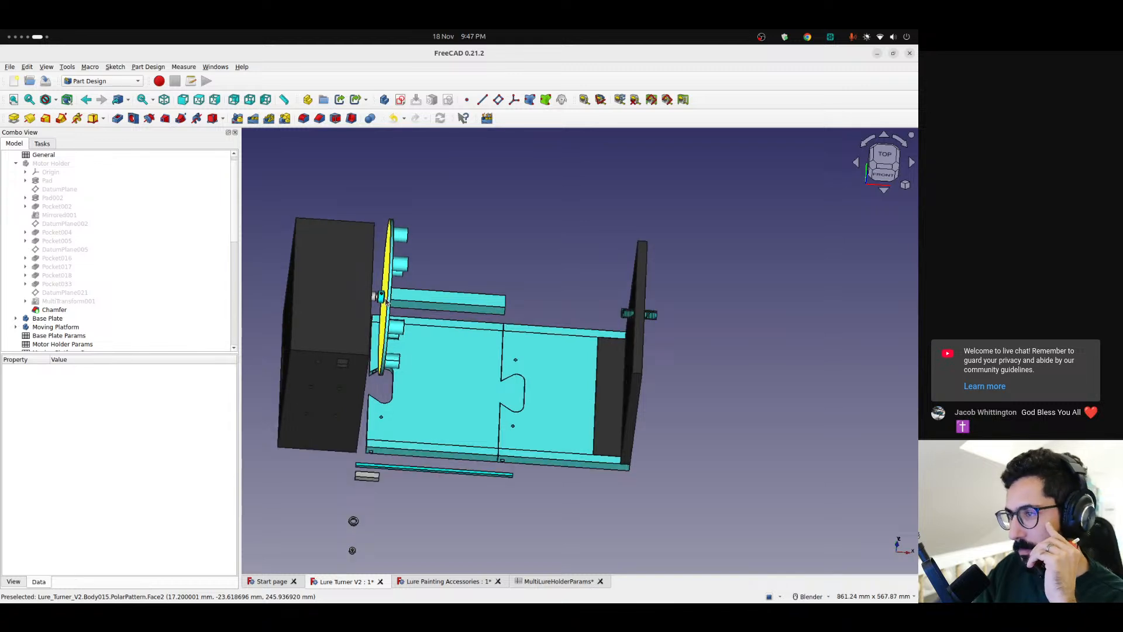
{"action": "scroll", "coordinate": [389, 302], "scroll_direction": "up", "scroll_amount": 3}
{"action": "scroll", "coordinate": [389, 301], "scroll_direction": "down", "scroll_amount": 3}
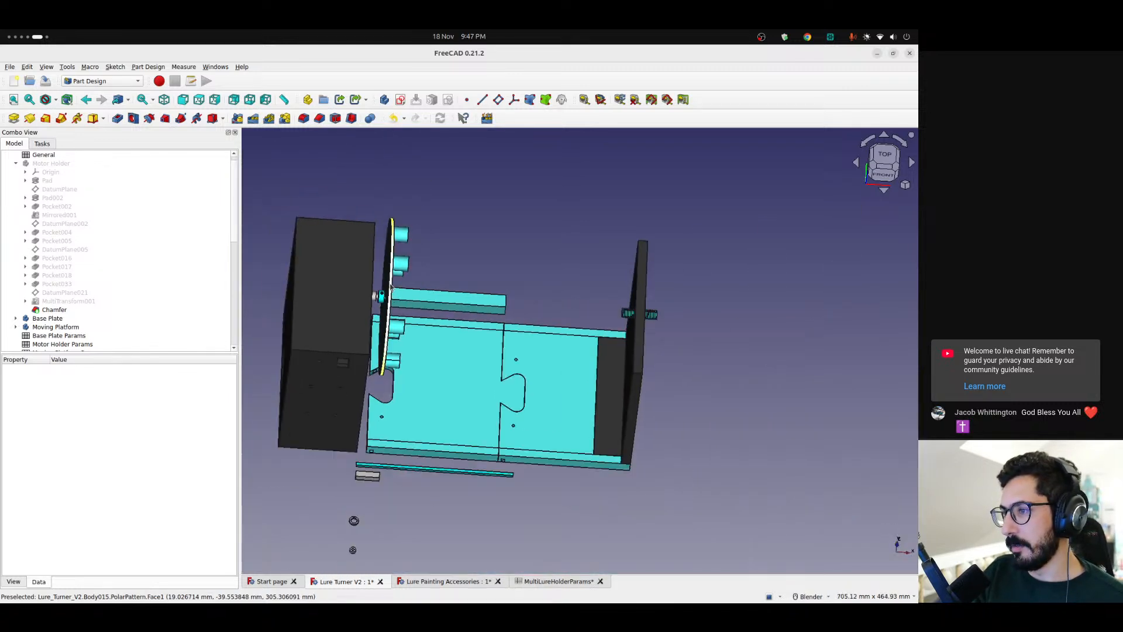
{"action": "middle_click_drag", "start_coordinate": [468, 309], "coordinate": [369, 321]}
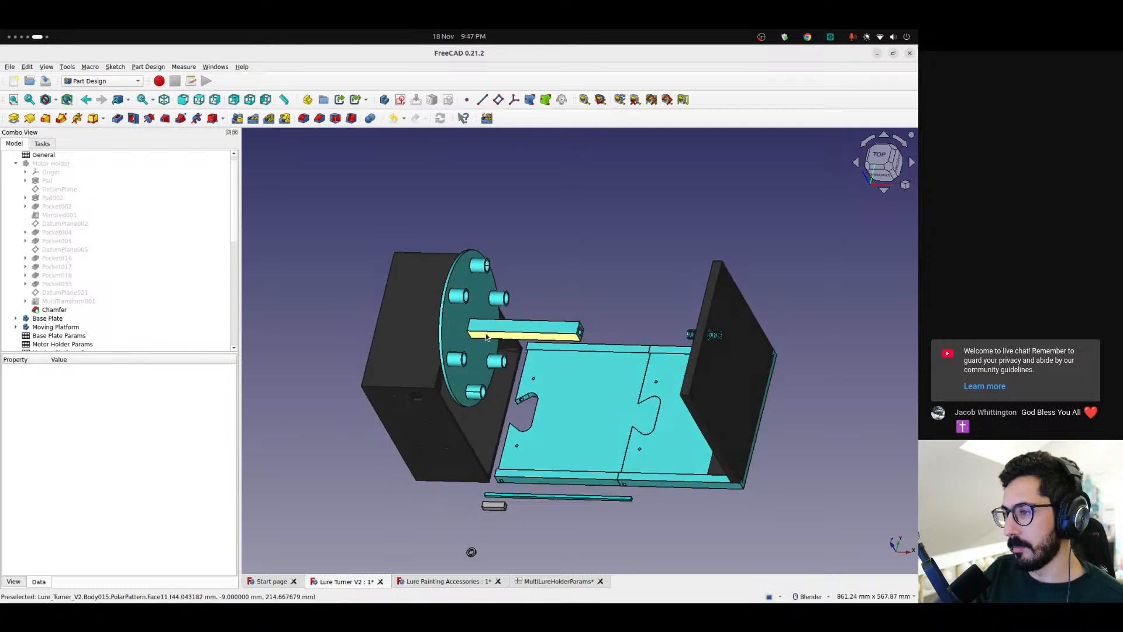
Collapse the Motor Holder features, open the General spreadsheet and show the Motor Holder body again
{"action": "scroll", "coordinate": [368, 321], "scroll_direction": "up", "scroll_amount": 2}
{"action": "scroll", "coordinate": [14, 274], "scroll_direction": "up", "scroll_amount": 1}
{"action": "left_click", "coordinate": [16, 172]}
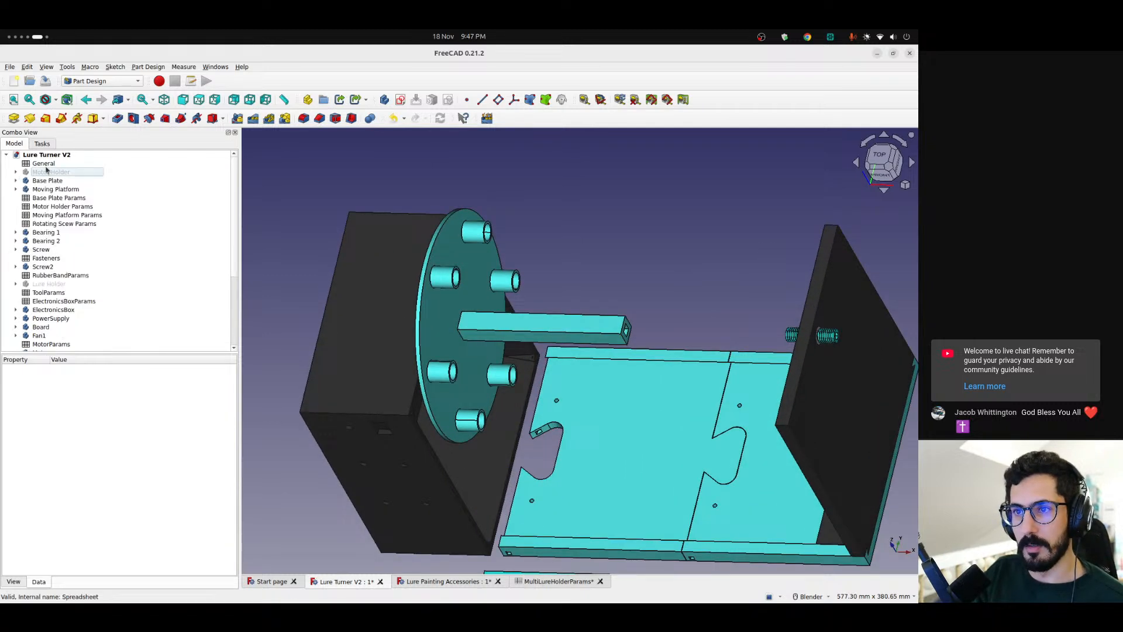
{"action": "double_click", "coordinate": [43, 163]}
{"action": "left_click", "coordinate": [50, 172]}
{"action": "left_click", "coordinate": [392, 197]}
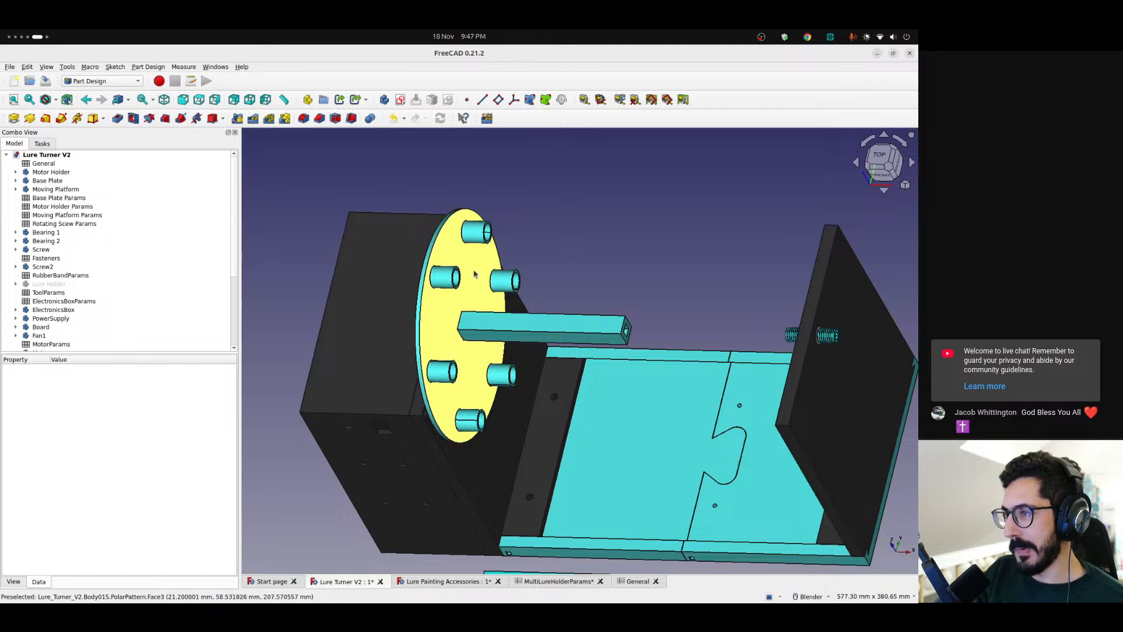
Show the MultiLureHolder2 body opposite the motor-side disc
{"action": "scroll", "coordinate": [112, 316], "scroll_direction": "down", "scroll_amount": 4}
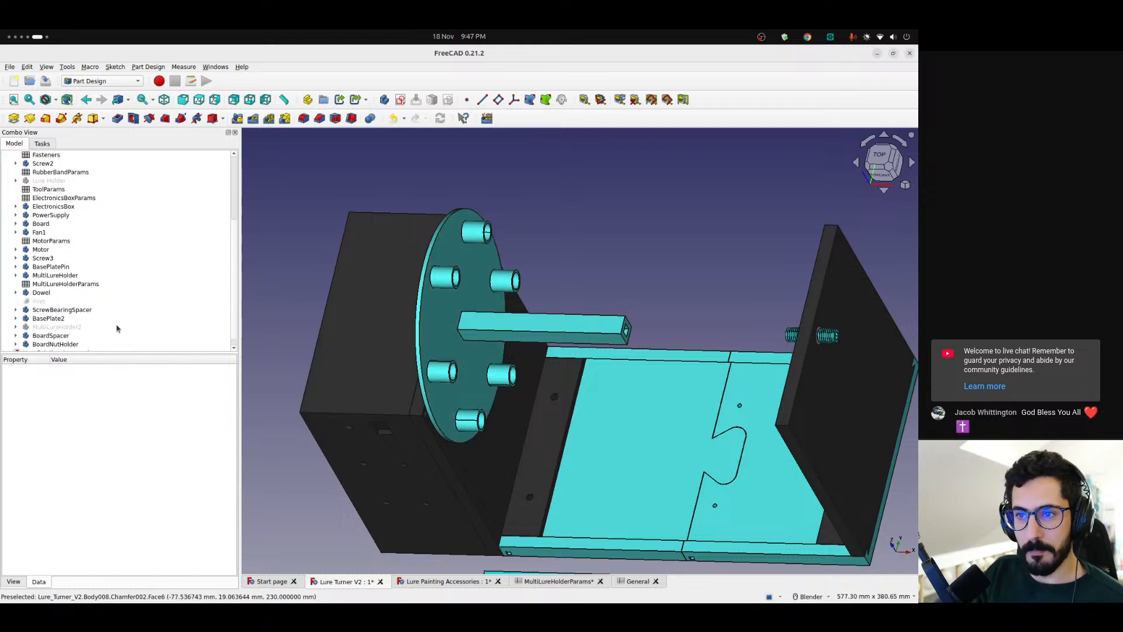
{"action": "left_click", "coordinate": [56, 317]}
{"action": "left_click", "coordinate": [650, 226]}
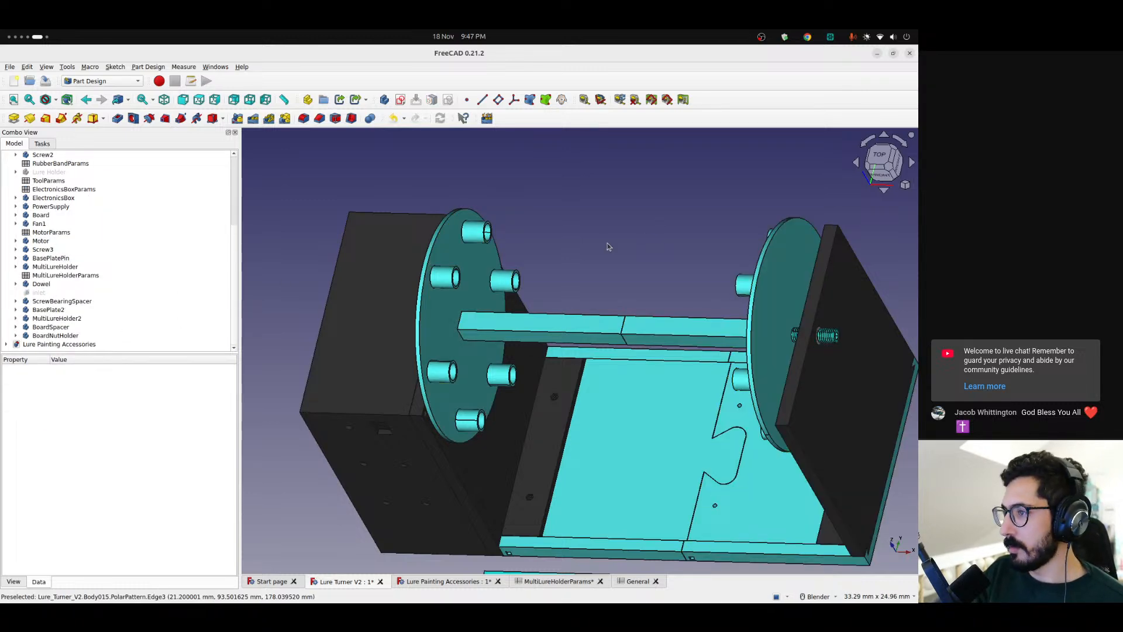
{"action": "scroll", "coordinate": [468, 228], "scroll_direction": "up", "scroll_amount": 6}
{"action": "left_click", "coordinate": [600, 100]}
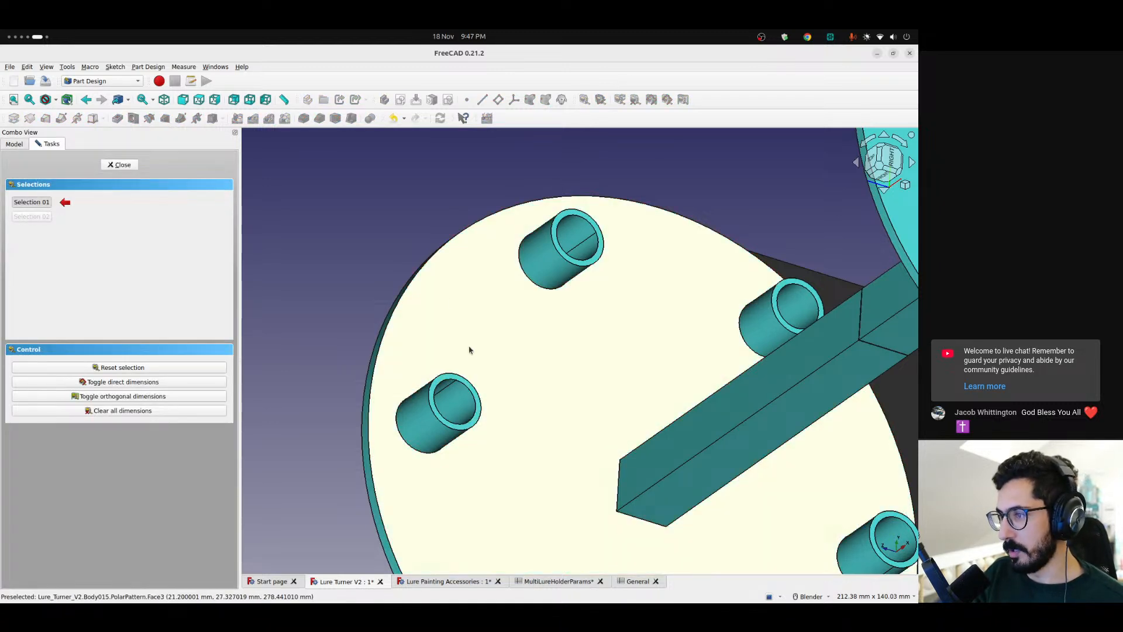
{"action": "left_click", "coordinate": [119, 165]}
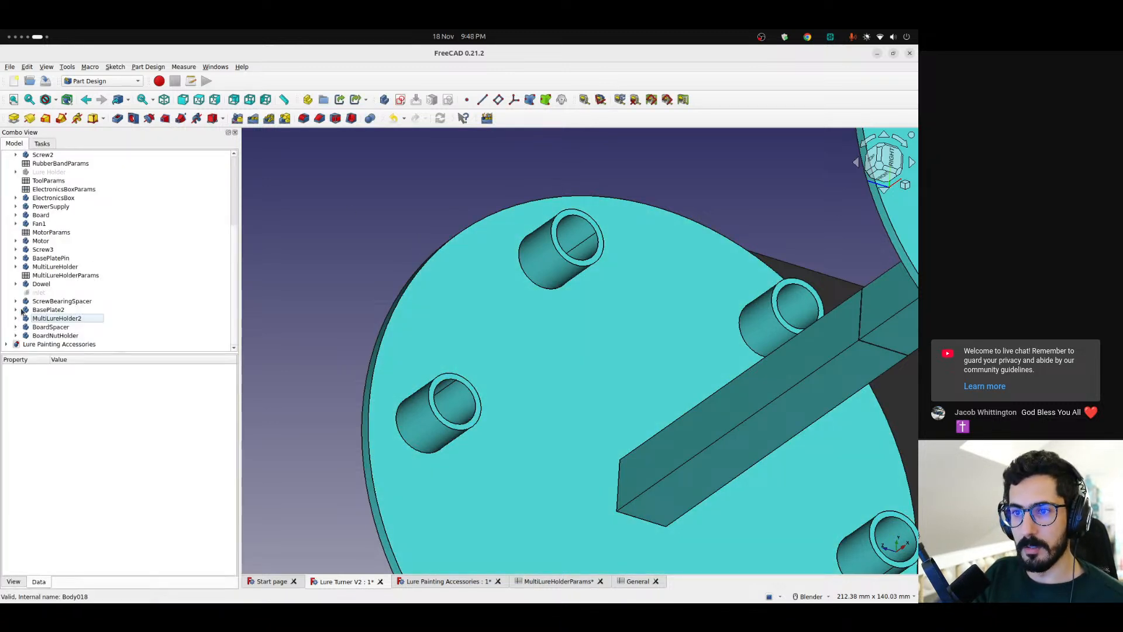
Expand the MultiLureHolder2 body in the model tree to list its contents
{"action": "scroll", "coordinate": [725, 237], "scroll_direction": "down", "scroll_amount": 6}
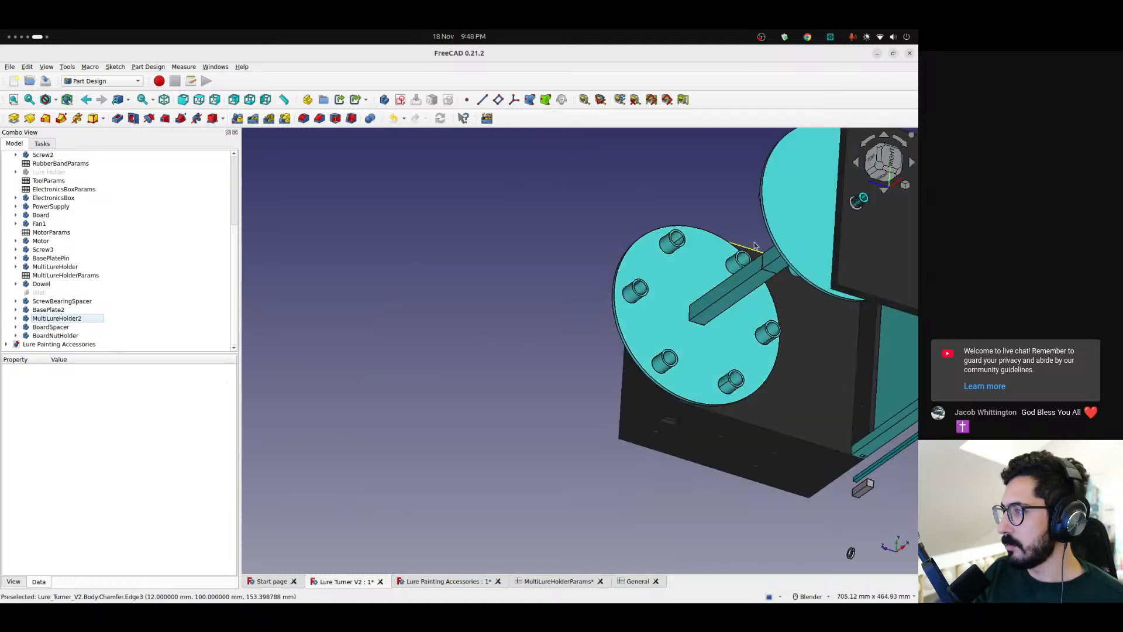
{"action": "middle_click_drag", "start_coordinate": [775, 231], "coordinate": [919, 202]}
{"action": "left_click", "coordinate": [16, 319]}
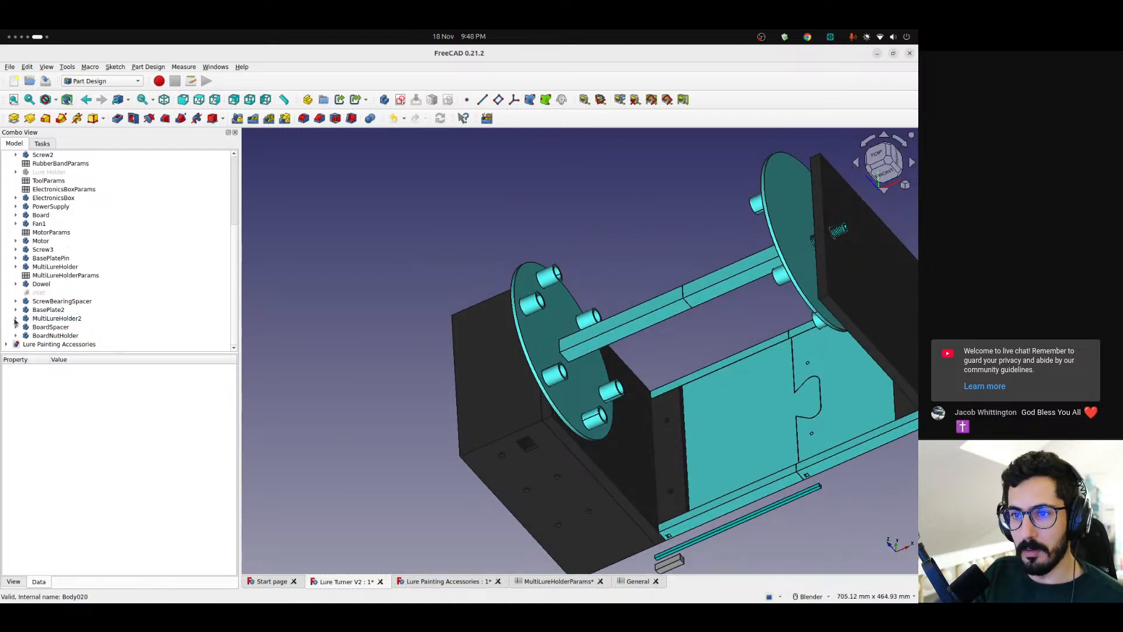
{"action": "middle_click_drag", "start_coordinate": [777, 219], "coordinate": [813, 237]}
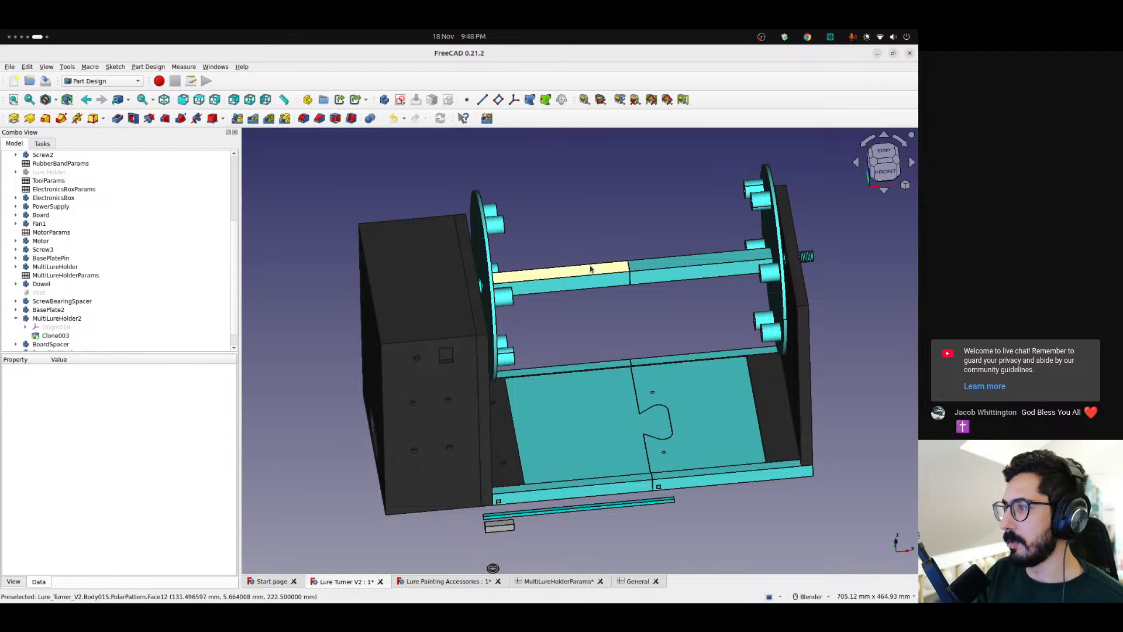
Examine the two MultiLureHolder discs, the dowel between them and the base plates from several angles across the whole assembly
{"action": "scroll", "coordinate": [658, 253], "scroll_direction": "up", "scroll_amount": 5}
{"action": "scroll", "coordinate": [659, 258], "scroll_direction": "down", "scroll_amount": 4}
{"action": "scroll", "coordinate": [658, 276], "scroll_direction": "up", "scroll_amount": 1}
{"action": "middle_click_drag", "start_coordinate": [659, 276], "coordinate": [585, 275]}
{"action": "middle_click_drag", "start_coordinate": [376, 472], "coordinate": [565, 203]}
{"action": "scroll", "coordinate": [481, 429], "scroll_direction": "up", "scroll_amount": 3}
{"action": "scroll", "coordinate": [475, 435], "scroll_direction": "down", "scroll_amount": 4}
{"action": "scroll", "coordinate": [475, 435], "scroll_direction": "down", "scroll_amount": 1}
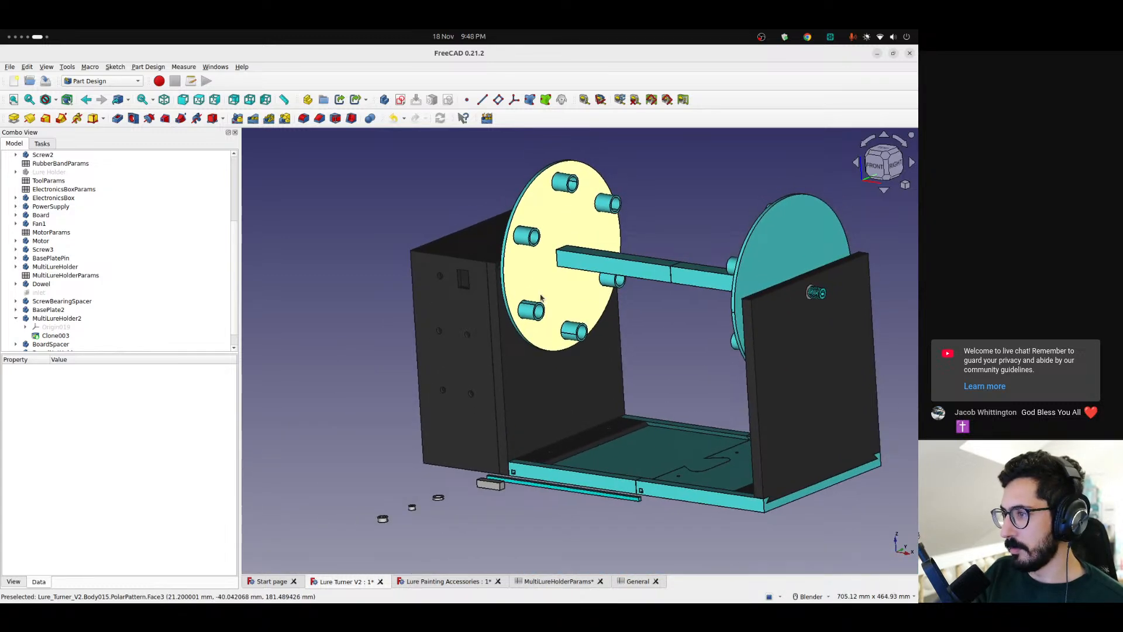
{"action": "middle_click_drag", "start_coordinate": [500, 351], "coordinate": [566, 351]}
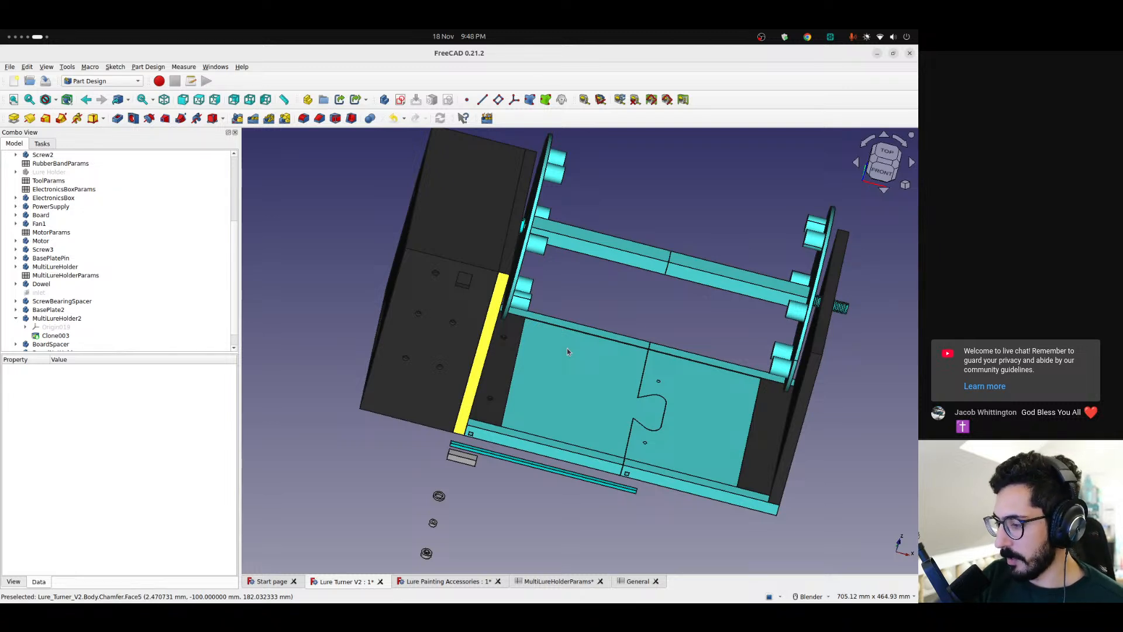
{"action": "scroll", "coordinate": [567, 349], "scroll_direction": "down", "scroll_amount": 2}
{"action": "scroll", "coordinate": [498, 383], "scroll_direction": "up", "scroll_amount": 2}
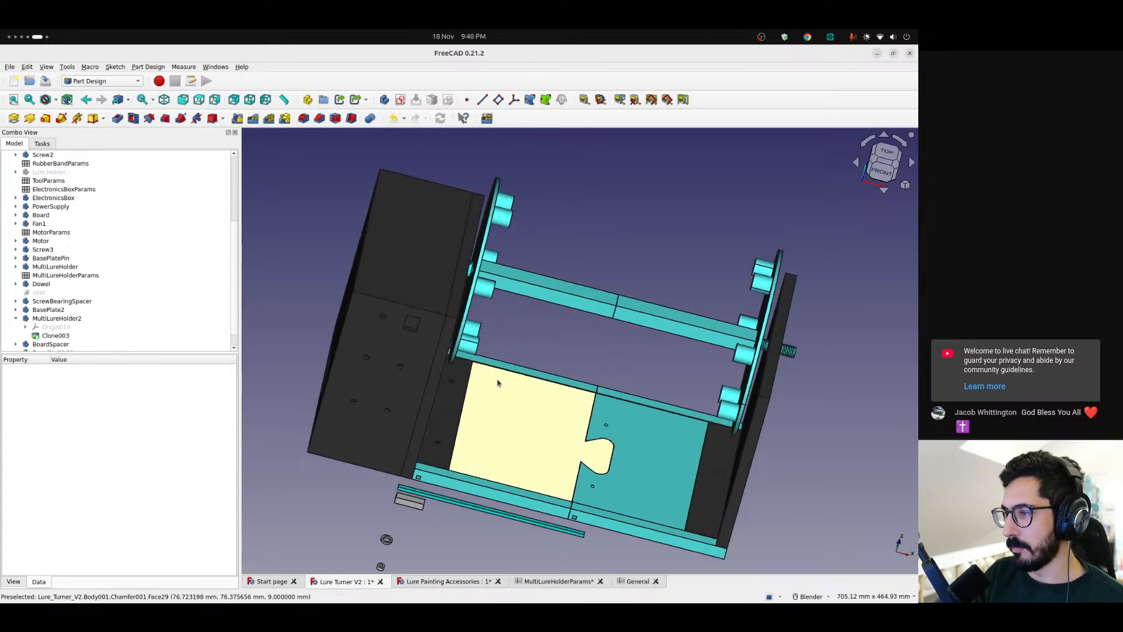
{"action": "middle_click_drag", "start_coordinate": [498, 383], "coordinate": [513, 377]}
{"action": "middle_click_drag", "start_coordinate": [419, 231], "coordinate": [484, 391]}
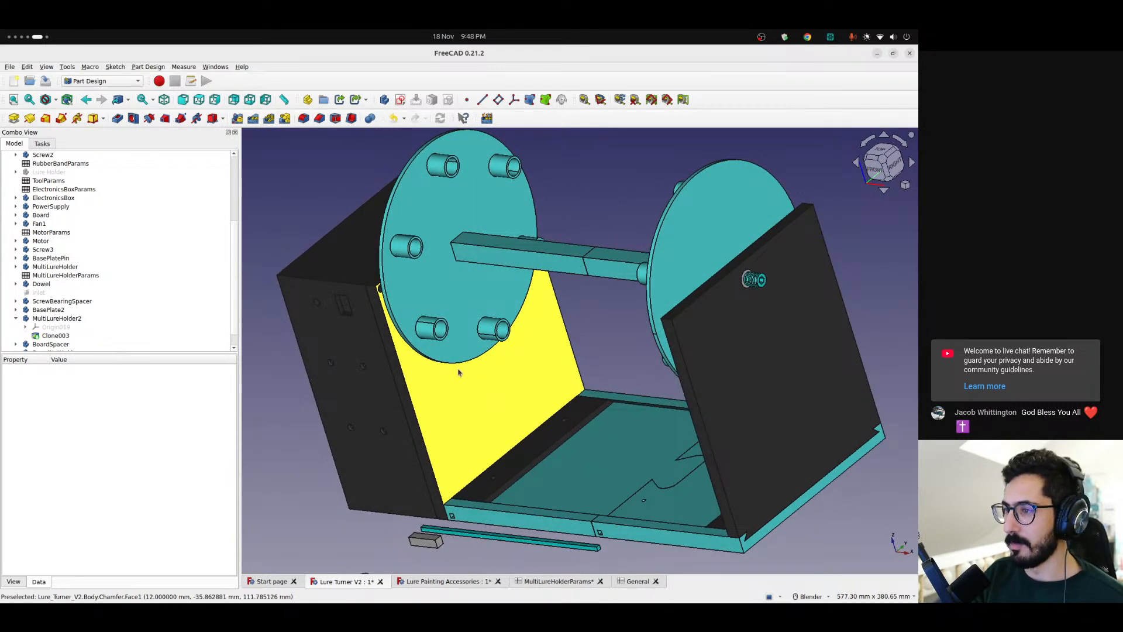
Save the Lure Turner V2 document, then look over the Lure Painting Accessories document and close it
{"action": "key", "text": "ctrl+s"}
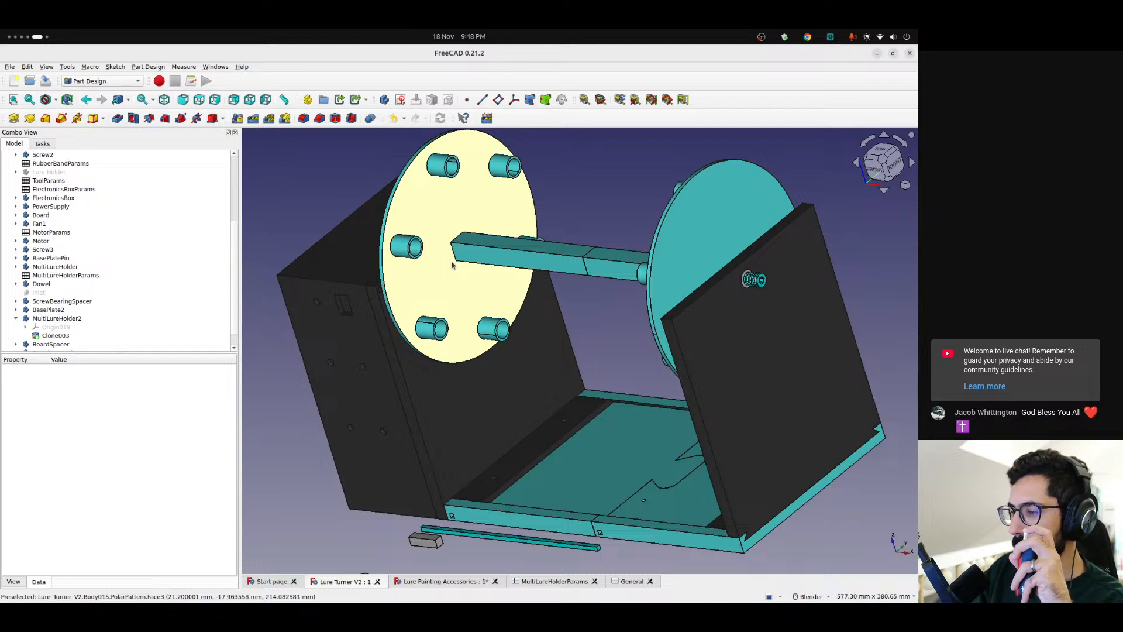
{"action": "left_click", "coordinate": [479, 587]}
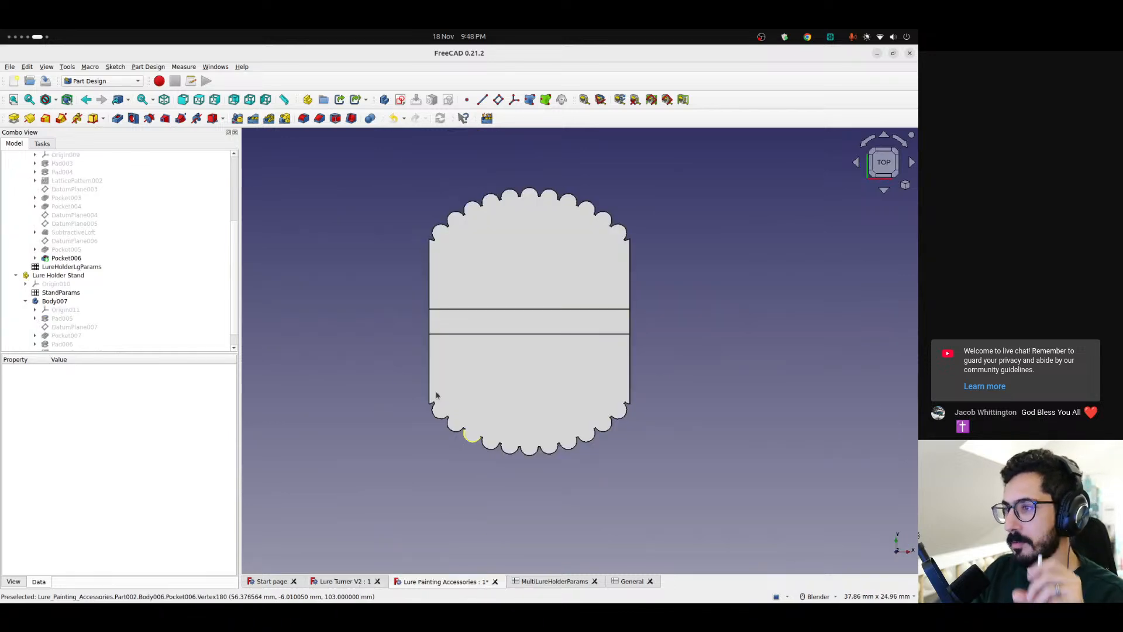
{"action": "scroll", "coordinate": [463, 404], "scroll_direction": "down", "scroll_amount": 5}
{"action": "middle_click_drag", "start_coordinate": [475, 415], "coordinate": [518, 363]}
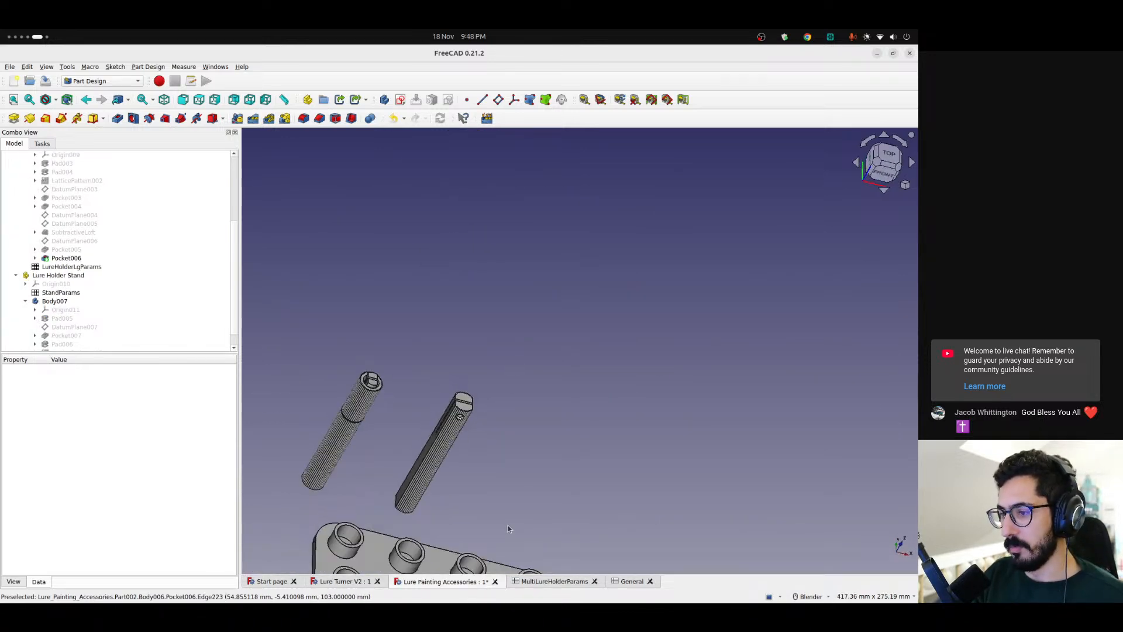
{"action": "left_click", "coordinate": [495, 581]}
{"action": "left_click", "coordinate": [462, 351]}
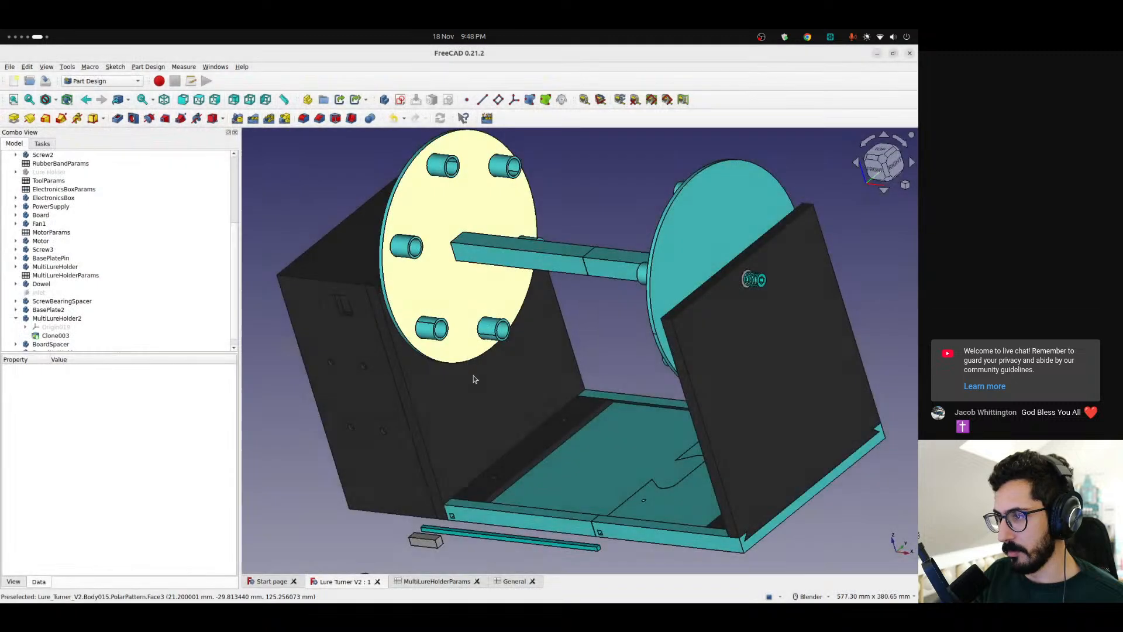
Close the Lure Turner V2 document with its open spreadsheets and create a new empty document
{"action": "left_click", "coordinate": [433, 581]}
{"action": "left_click", "coordinate": [274, 582]}
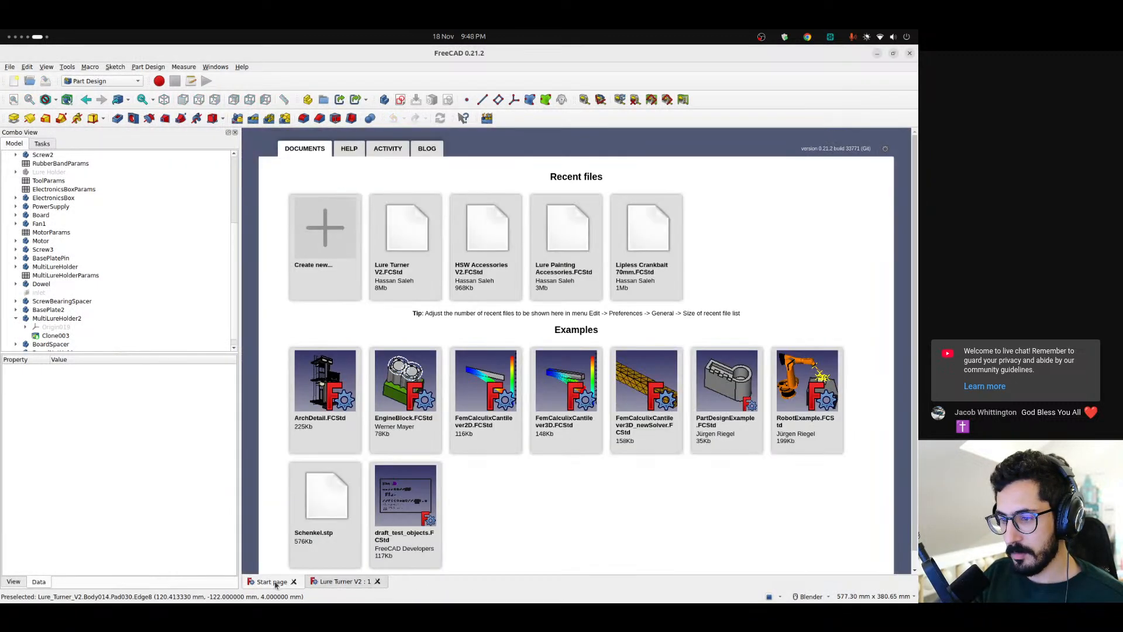
{"action": "left_click", "coordinate": [378, 581]}
{"action": "left_click", "coordinate": [323, 251]}
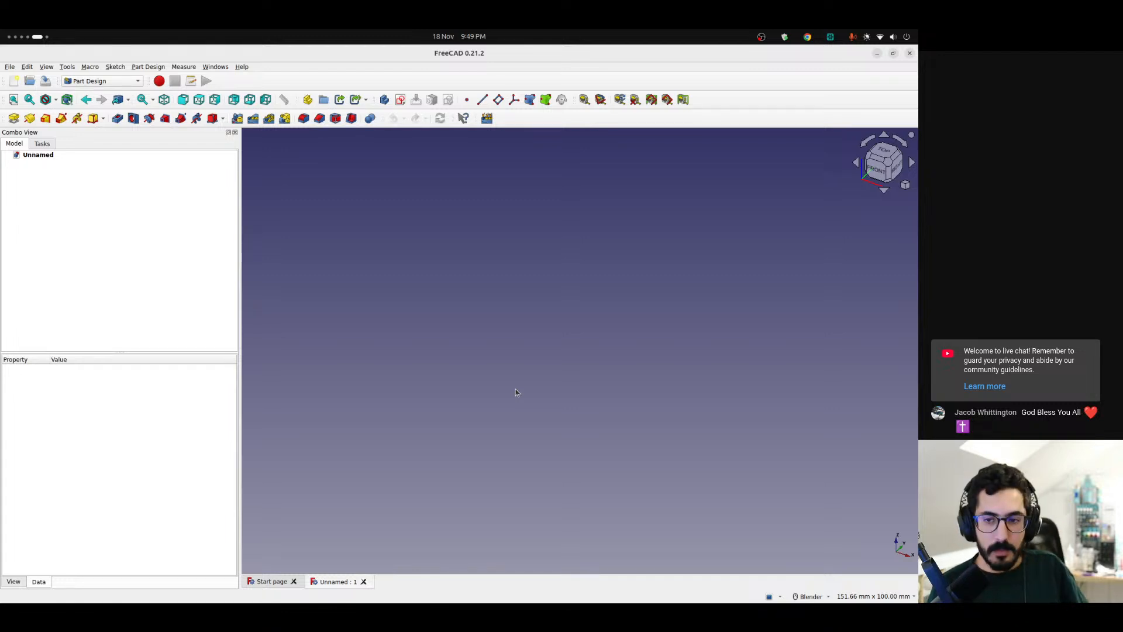
Switch to the Chrome browser, open Printables in a new tab and search its models for "hsw"
{"action": "key", "text": "ctrl+alt+Left"}
{"action": "key", "text": "ctrl+alt+Left"}
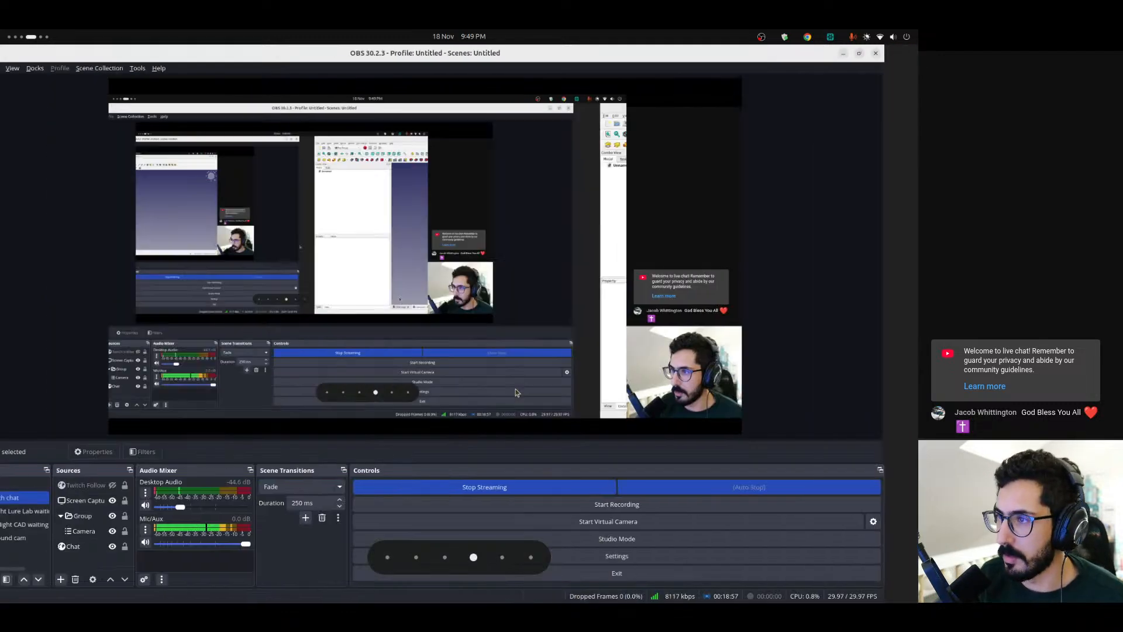
{"action": "key", "text": "ctrl+t"}
{"action": "type", "text": "pr"}
{"action": "key", "text": "Return"}
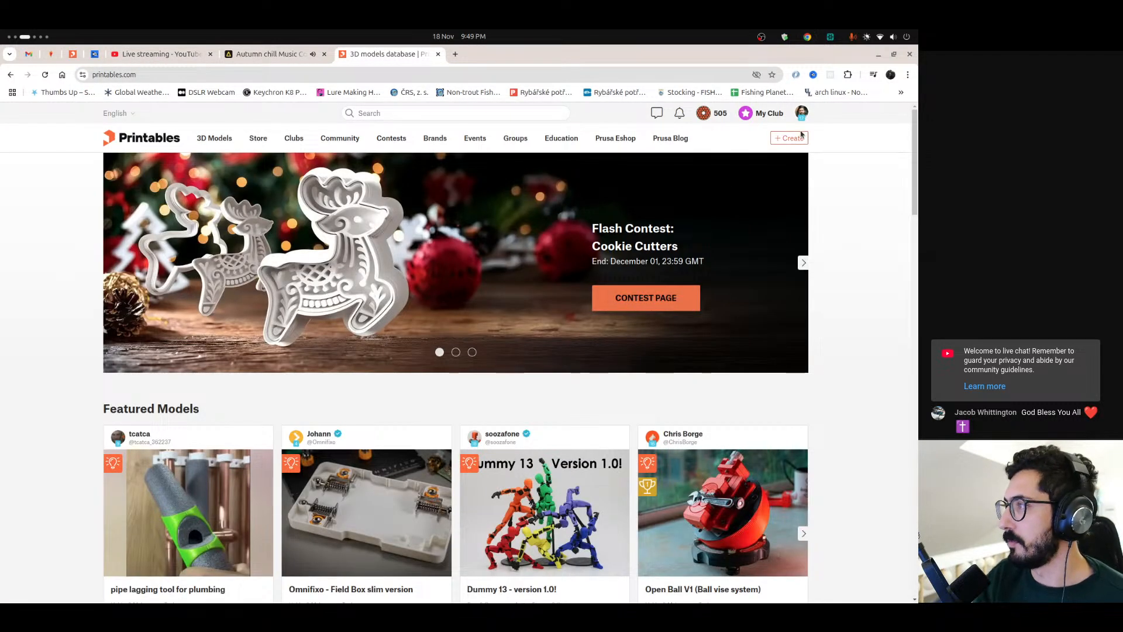
{"action": "left_click", "coordinate": [495, 112]}
{"action": "type", "text": "hsw"}
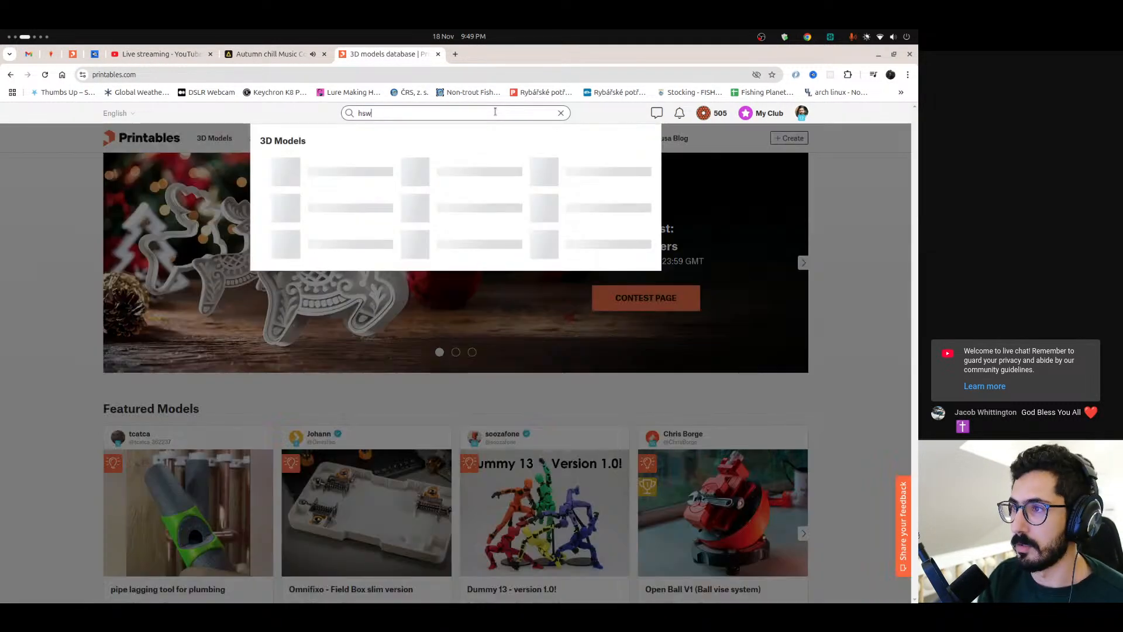
{"action": "key", "text": "Return"}
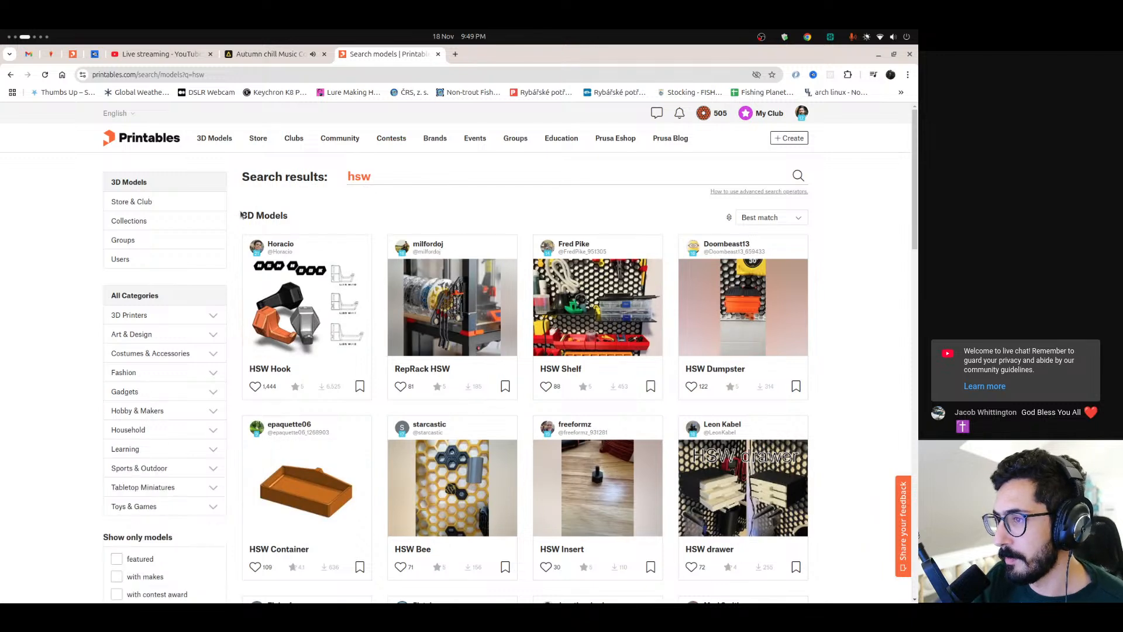
Examine the HSW models in the search results, comparing the hooks, shelves, bins and holders
{"action": "scroll", "coordinate": [240, 228], "scroll_direction": "down", "scroll_amount": 2}
{"action": "scroll", "coordinate": [240, 226], "scroll_direction": "down", "scroll_amount": 4}
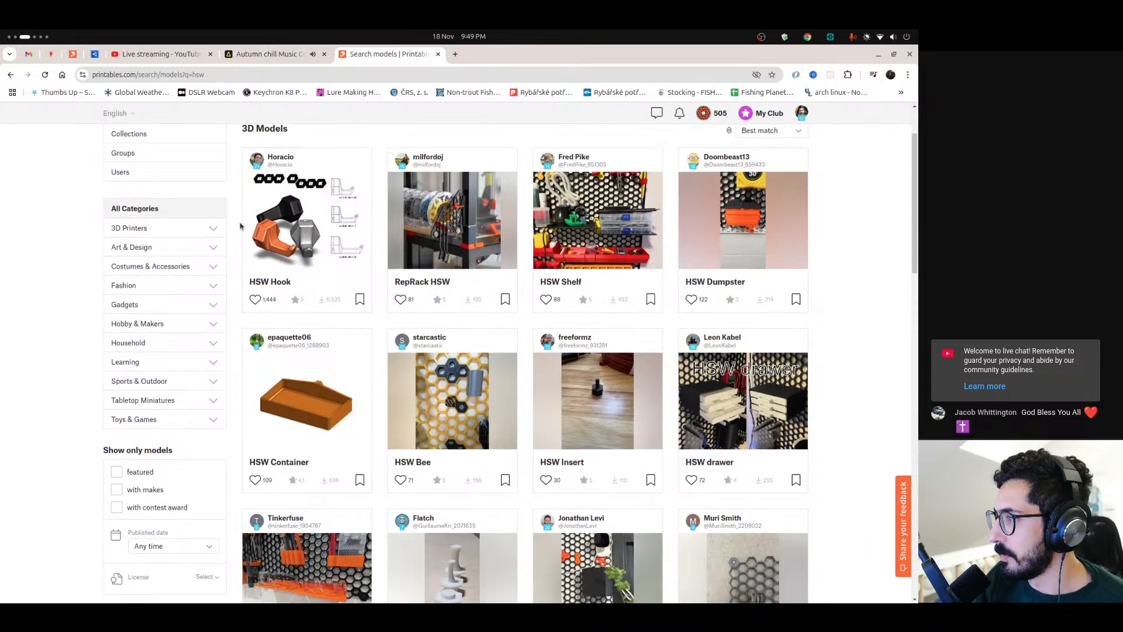
{"action": "scroll", "coordinate": [240, 227], "scroll_direction": "down", "scroll_amount": 2}
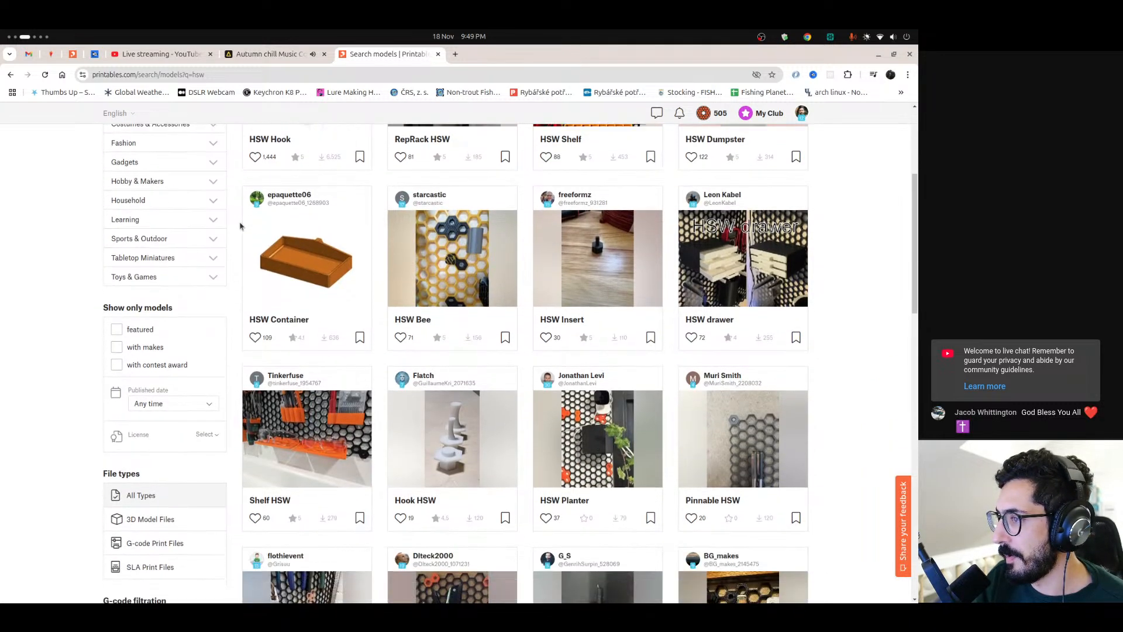
{"action": "scroll", "coordinate": [239, 227], "scroll_direction": "down", "scroll_amount": 2}
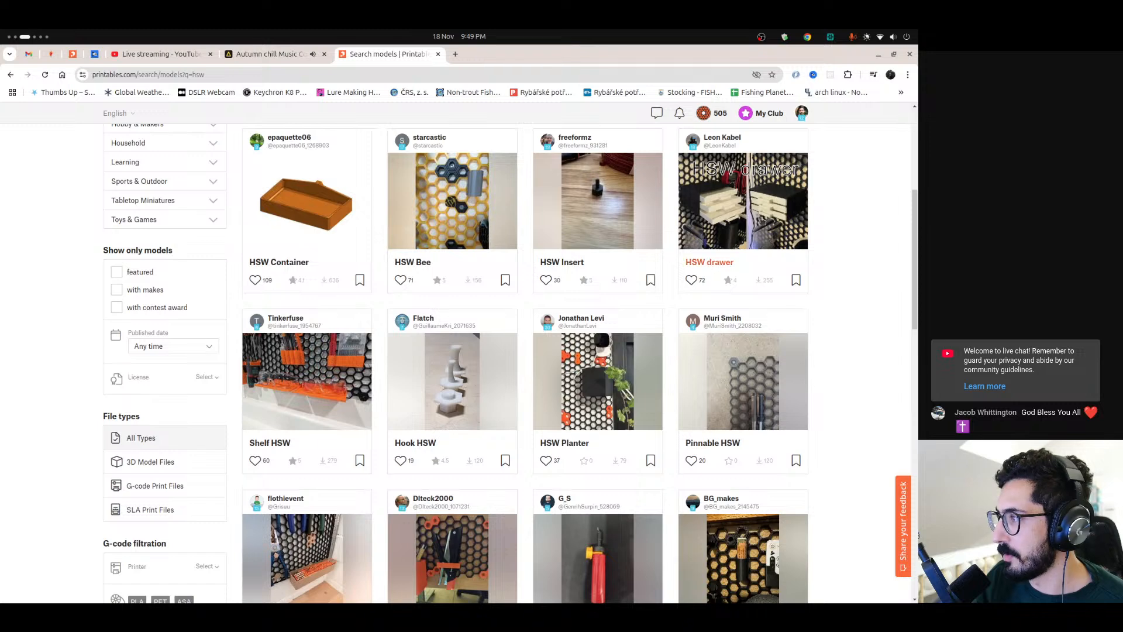
{"action": "scroll", "coordinate": [228, 251], "scroll_direction": "down", "scroll_amount": 2}
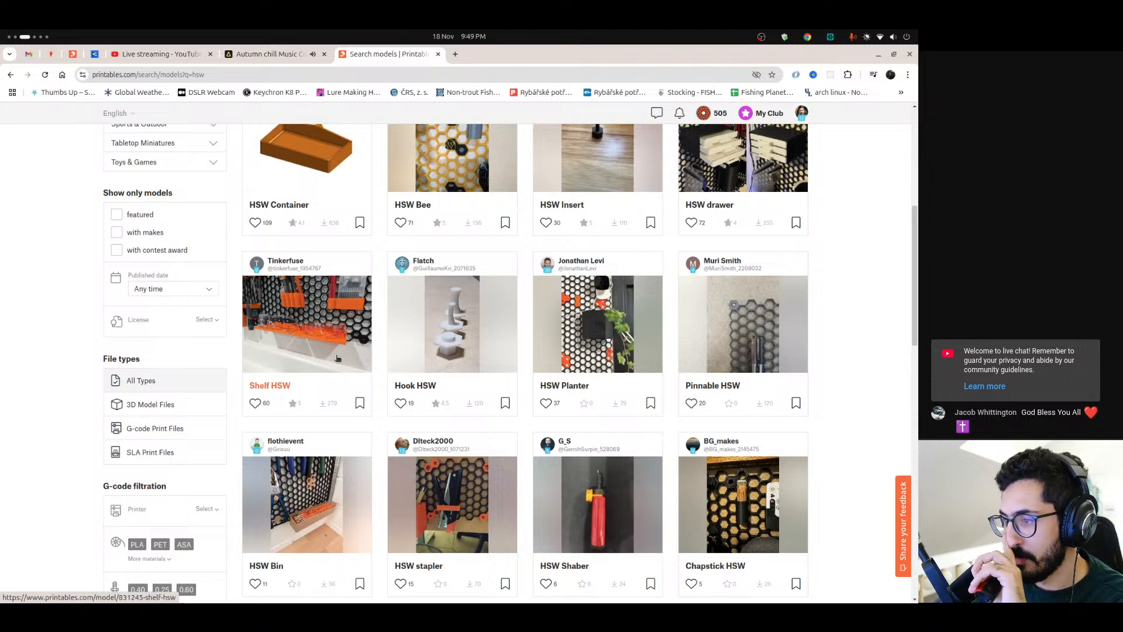
{"action": "scroll", "coordinate": [338, 358], "scroll_direction": "down", "scroll_amount": 4}
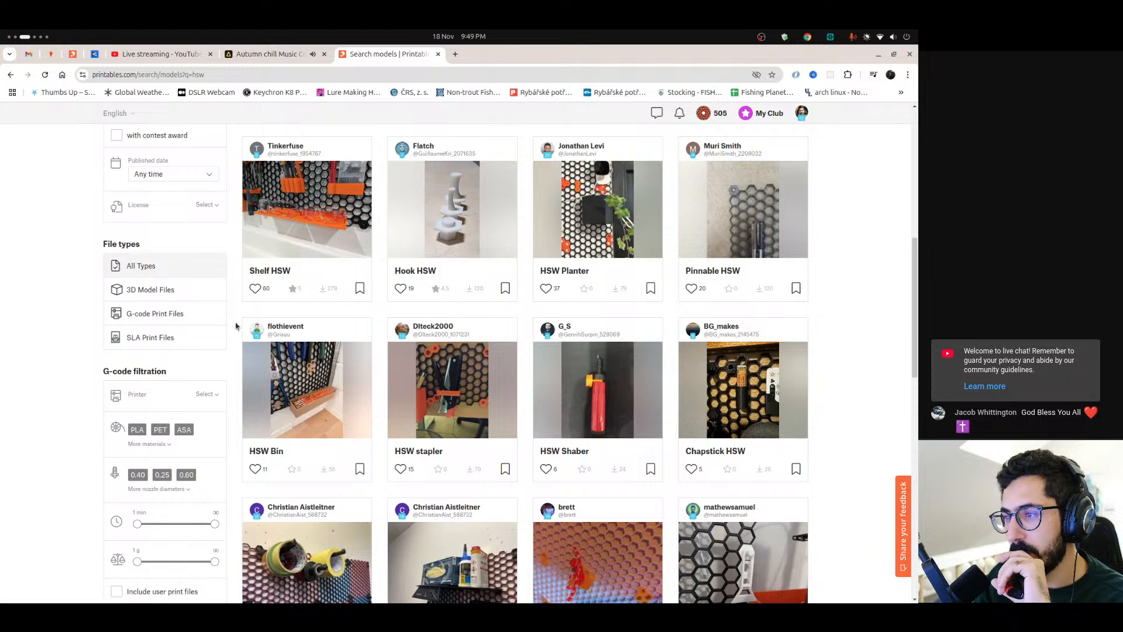
{"action": "scroll", "coordinate": [236, 326], "scroll_direction": "down", "scroll_amount": 4}
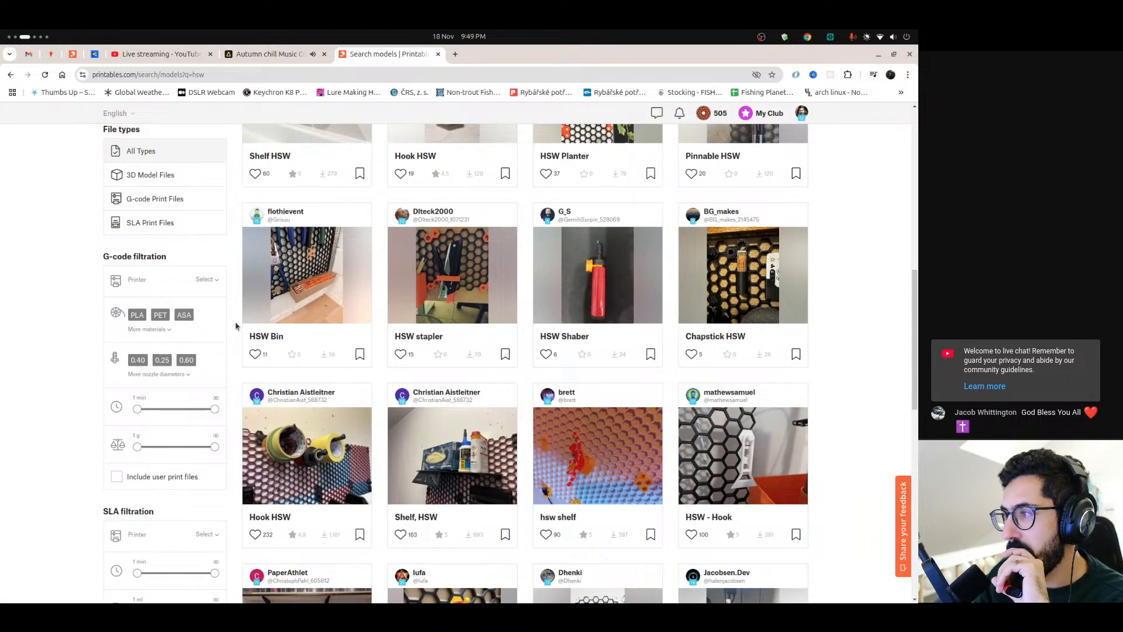
{"action": "scroll", "coordinate": [237, 326], "scroll_direction": "down", "scroll_amount": 2}
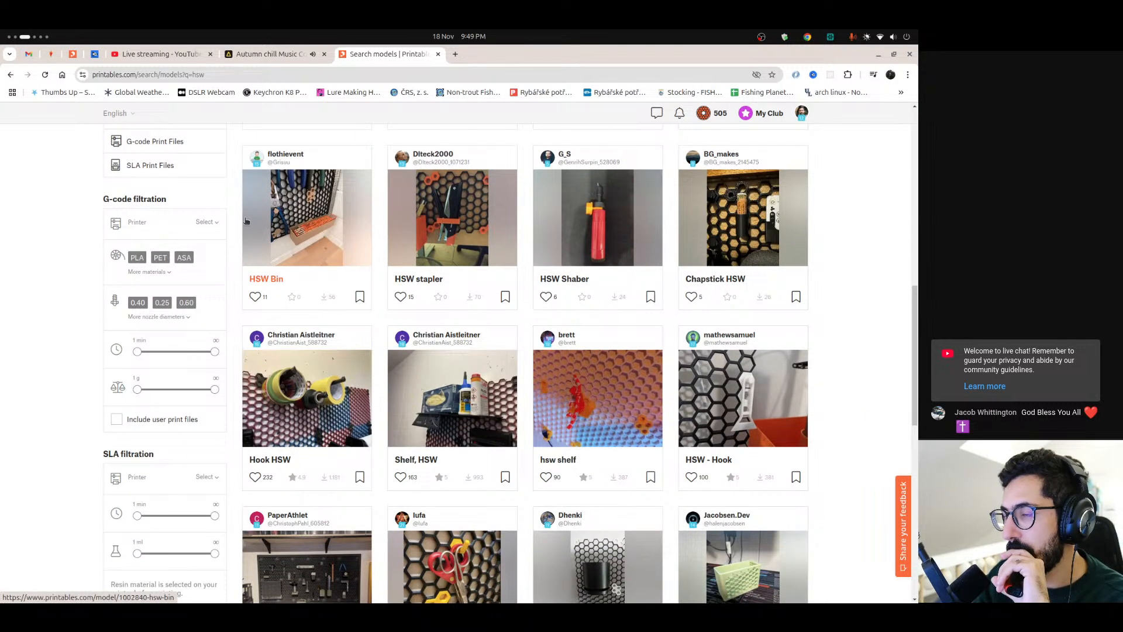
{"action": "scroll", "coordinate": [226, 302], "scroll_direction": "down", "scroll_amount": 4}
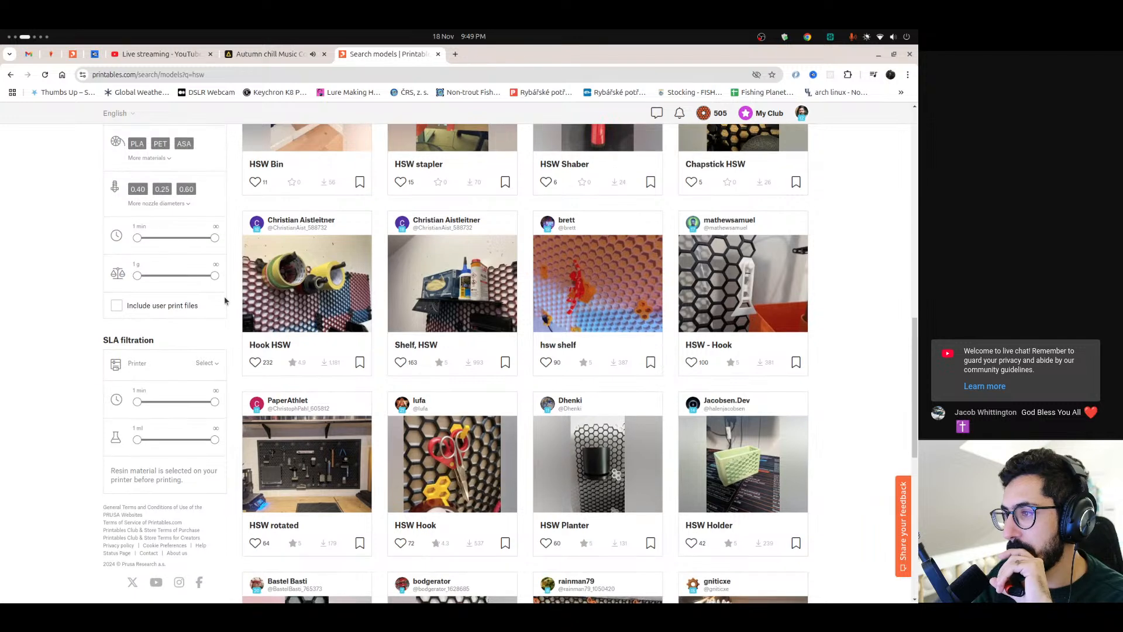
{"action": "scroll", "coordinate": [224, 301], "scroll_direction": "down", "scroll_amount": 2}
{"action": "scroll", "coordinate": [225, 300], "scroll_direction": "down", "scroll_amount": 2}
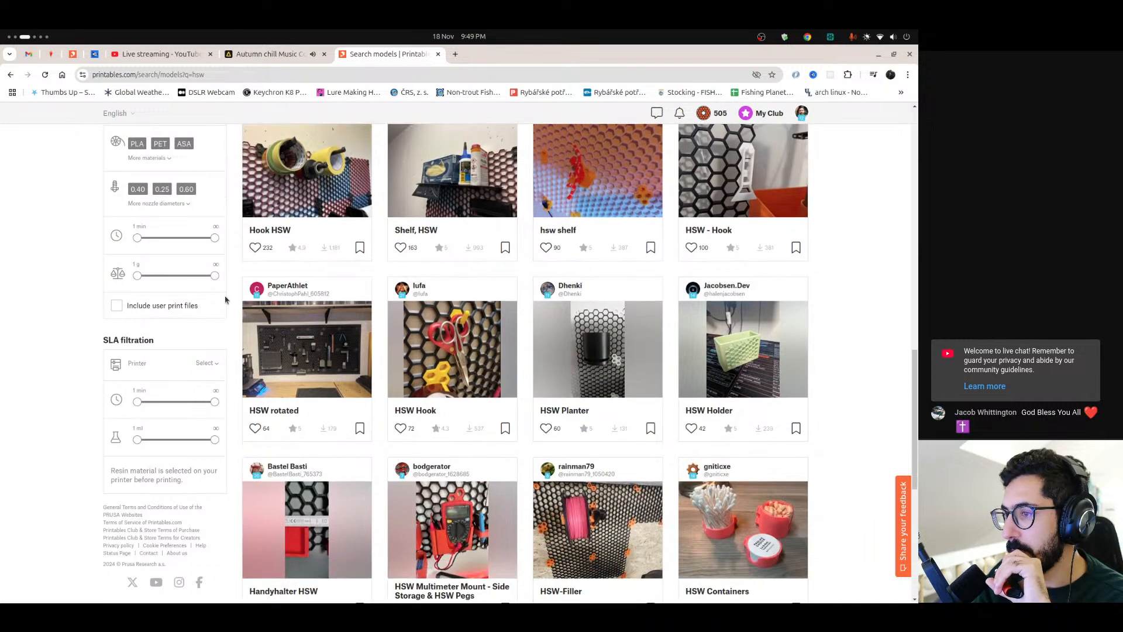
Switch back to FreeCAD and open the recent file HSW Accessories V2.FCStd
{"action": "key", "text": "ctrl+alt+Right"}
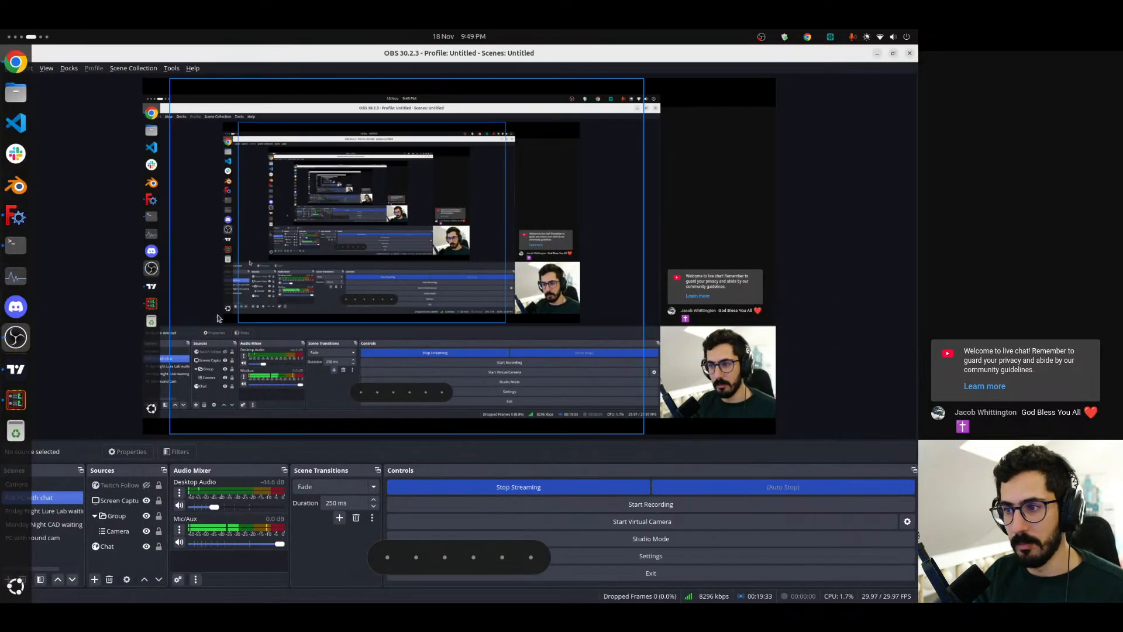
{"action": "key", "text": "ctrl+alt+Right"}
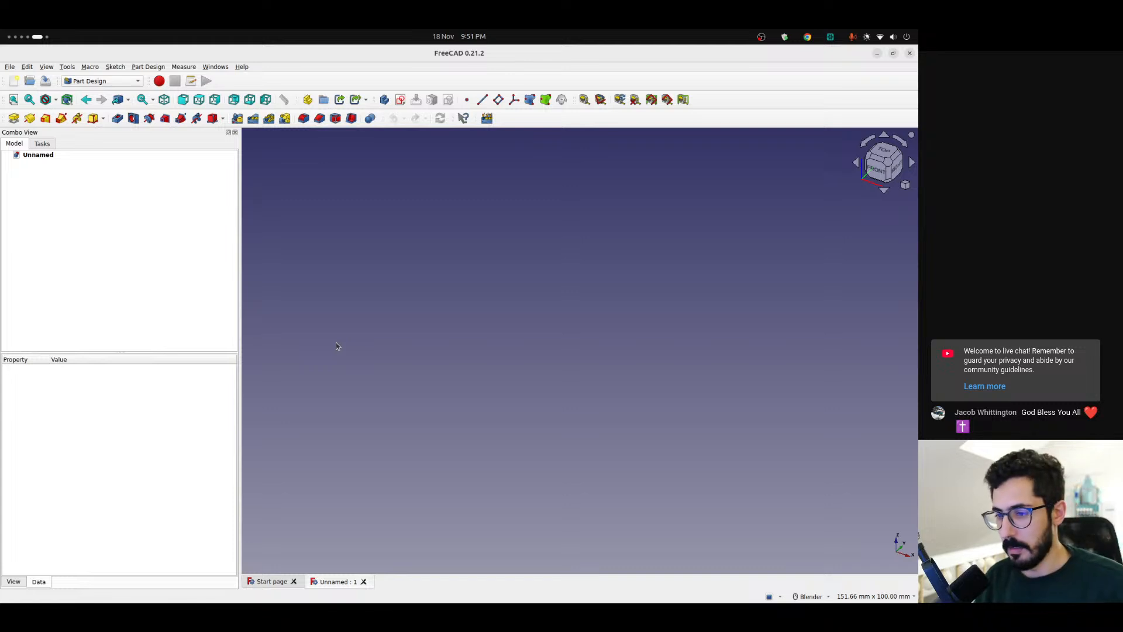
{"action": "left_click", "coordinate": [270, 582]}
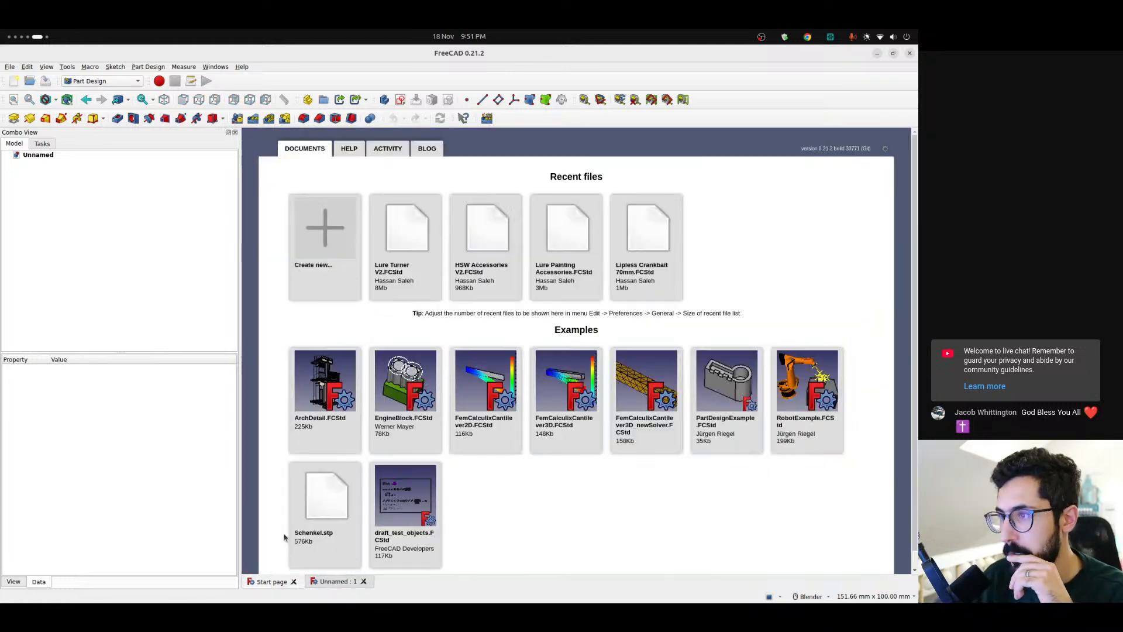
{"action": "left_click", "coordinate": [492, 269]}
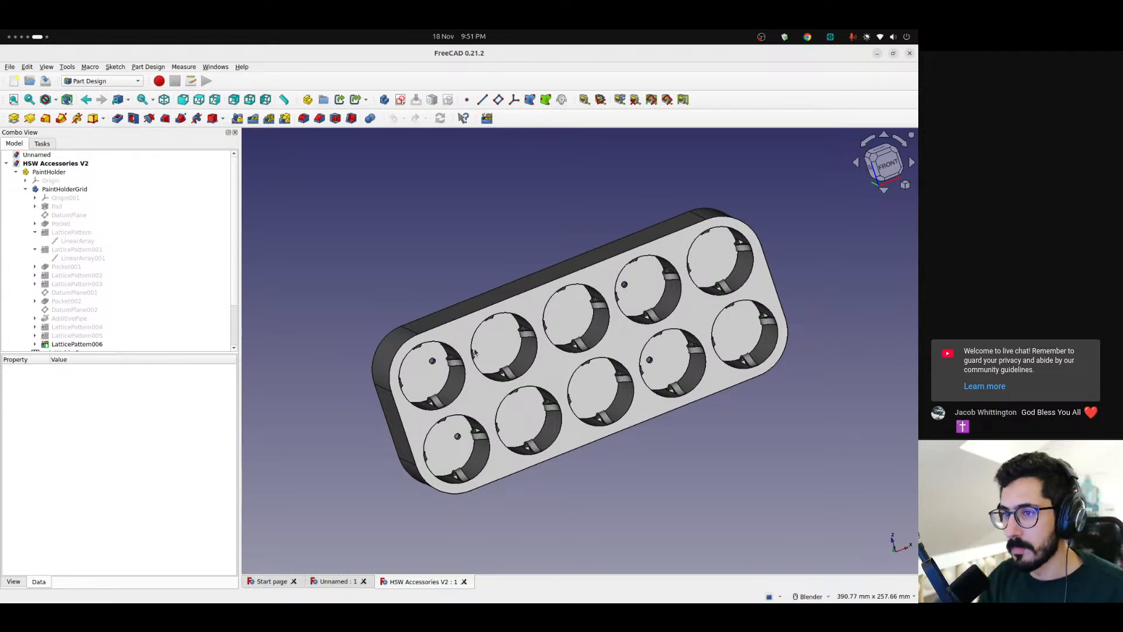
Check the horizontal and vertical spacing in the hswParams spreadsheet, then return to the PaintHolder part with its contents expanded
{"action": "left_click", "coordinate": [15, 172]}
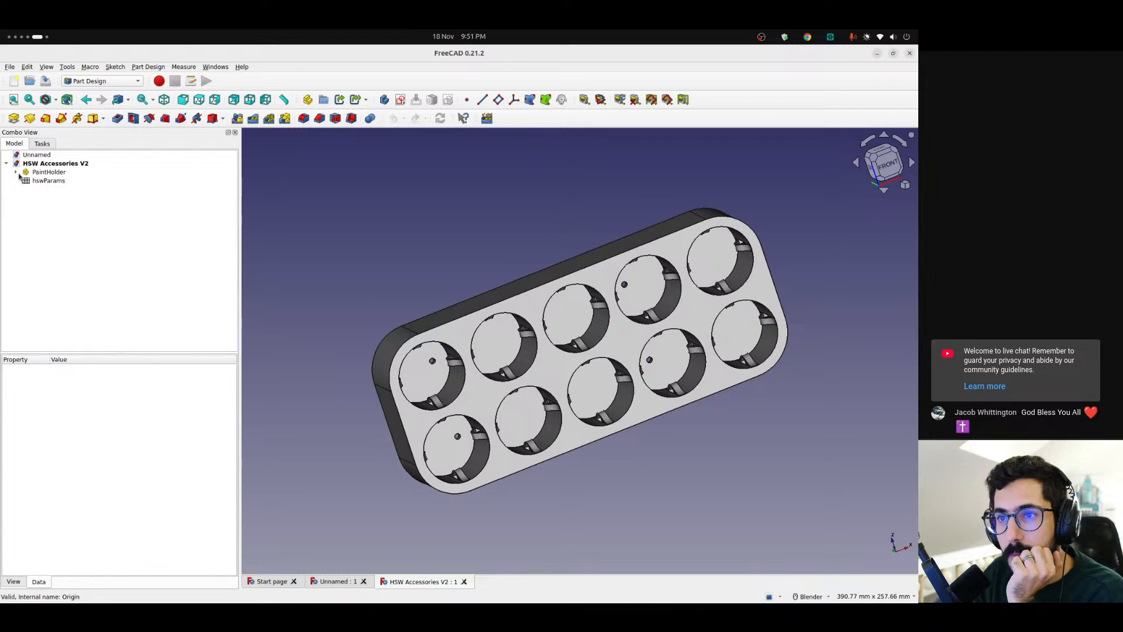
{"action": "double_click", "coordinate": [41, 181]}
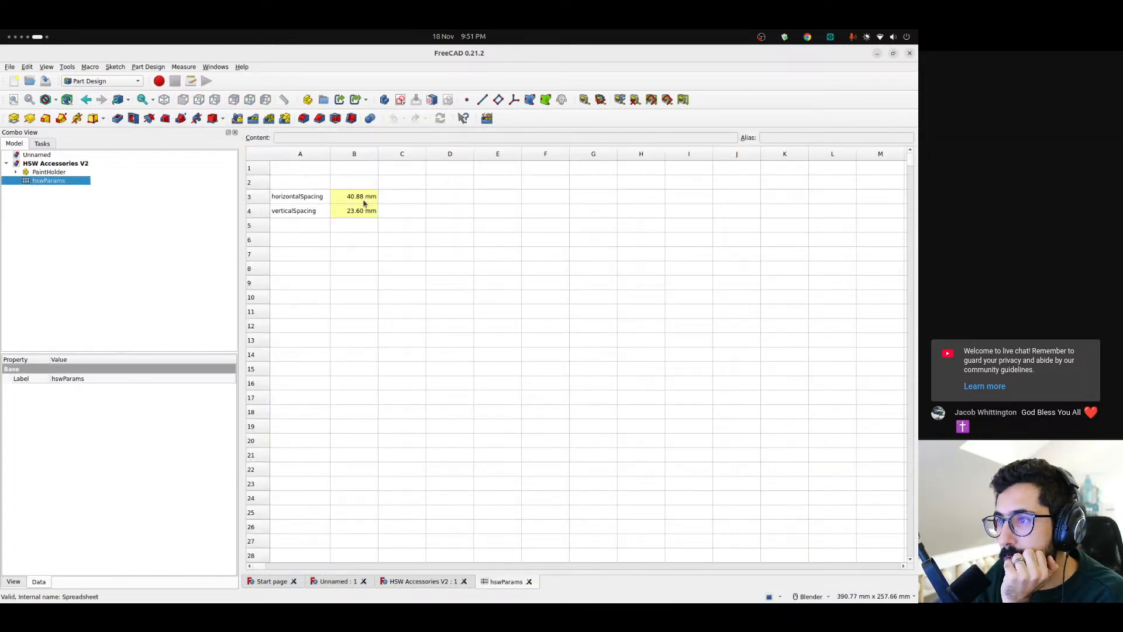
{"action": "left_click", "coordinate": [50, 173]}
{"action": "left_click", "coordinate": [15, 172]}
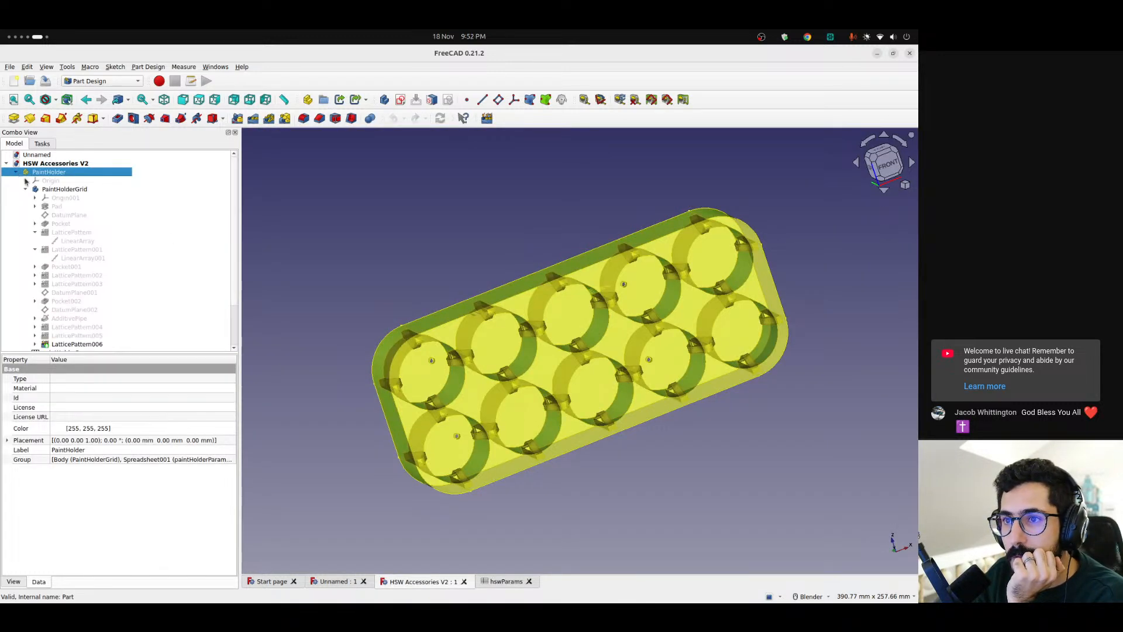
Make the Bottle body visible in the PaintHolder part, check its fit in the grid, and collapse the part's contents
{"action": "left_click", "coordinate": [83, 292]}
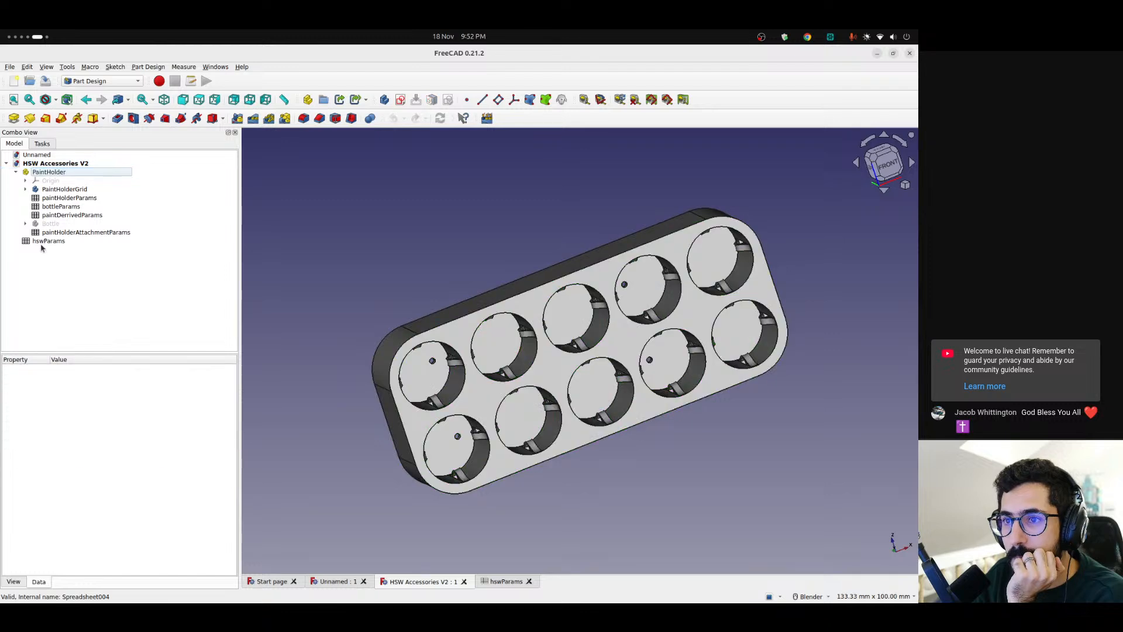
{"action": "left_click", "coordinate": [52, 224]}
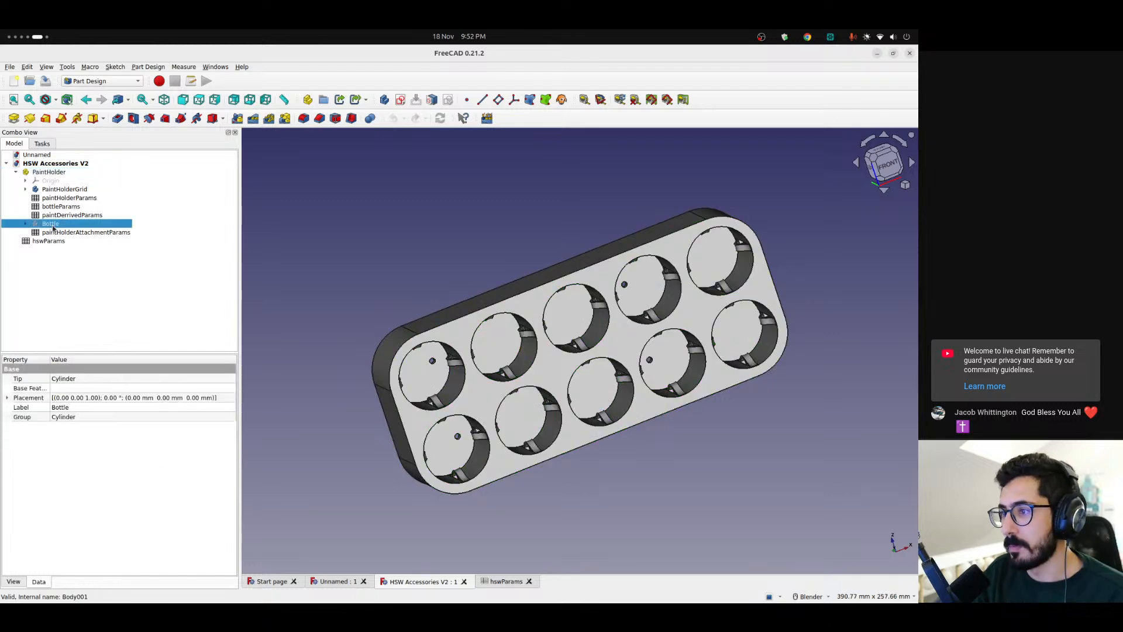
{"action": "left_click", "coordinate": [384, 272]}
{"action": "middle_click_drag", "start_coordinate": [384, 272], "coordinate": [349, 246]}
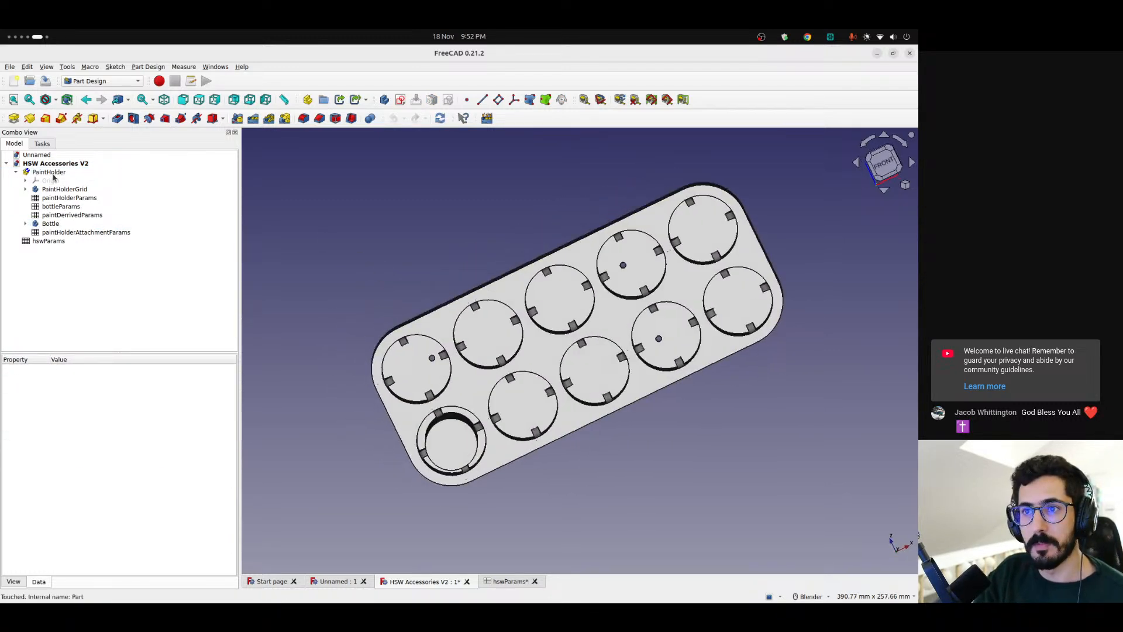
{"action": "double_click", "coordinate": [51, 172]}
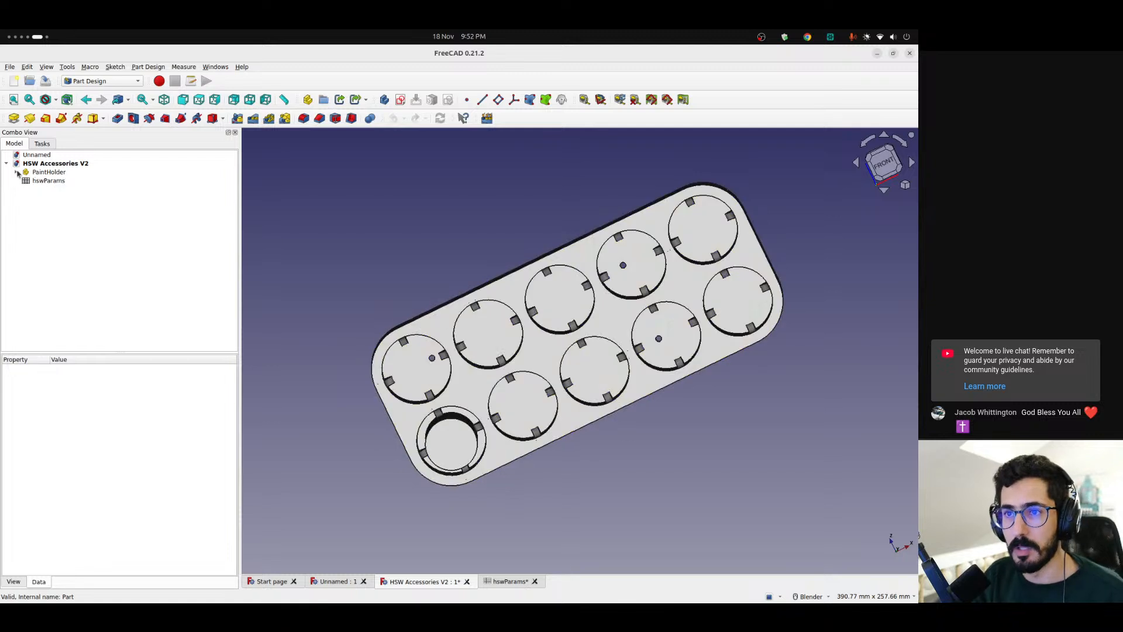
{"action": "left_click", "coordinate": [65, 208]}
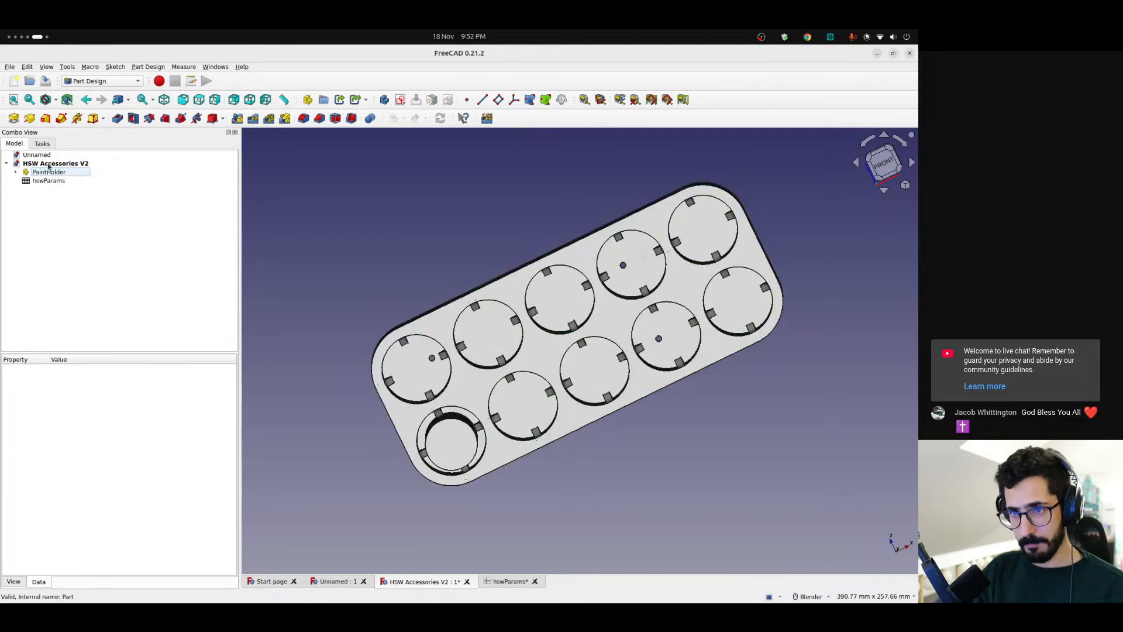
Close the Unnamed document and review the horizontalSpacing and verticalSpacing entries in the hswParams spreadsheet
{"action": "left_click", "coordinate": [363, 581]}
{"action": "double_click", "coordinate": [56, 171]}
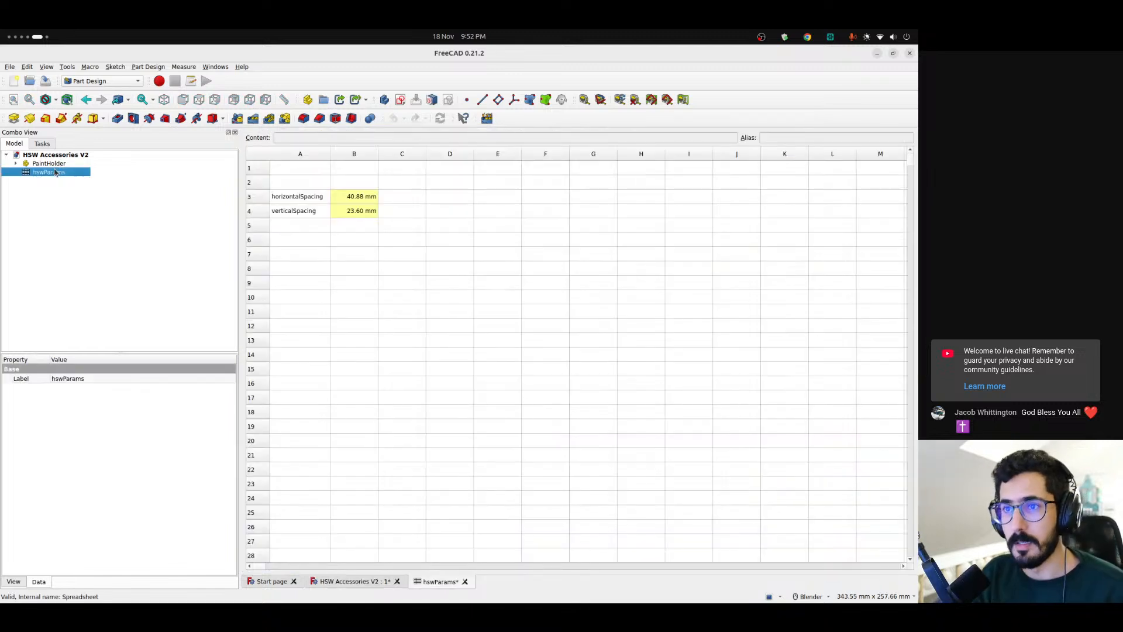
{"action": "left_click_drag", "start_coordinate": [296, 196], "coordinate": [355, 217]}
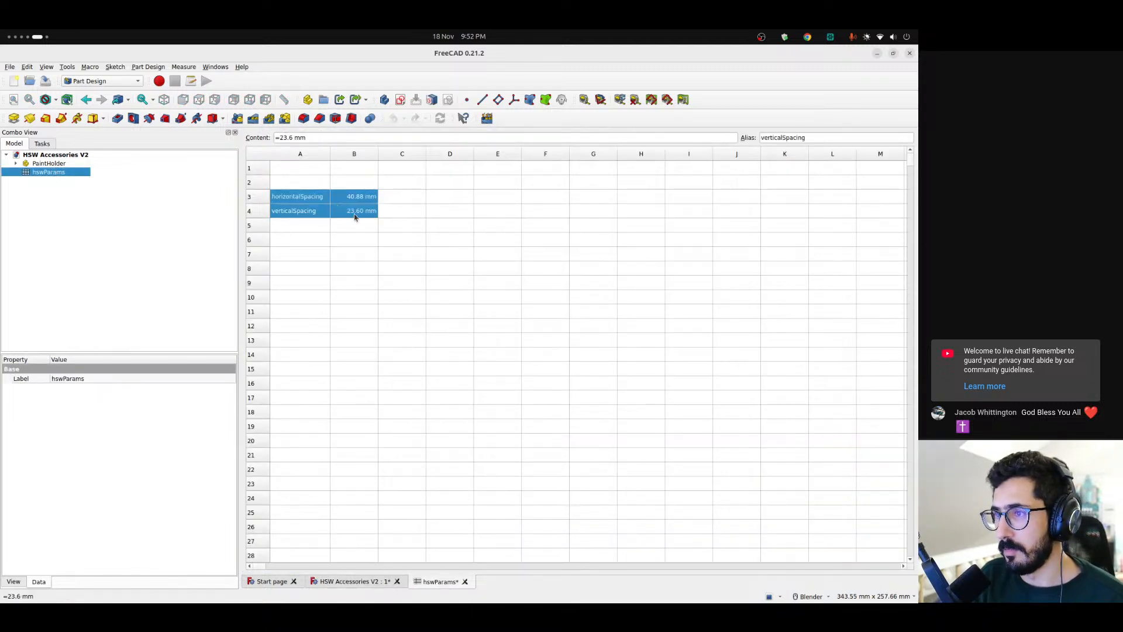
{"action": "left_click", "coordinate": [347, 223]}
{"action": "left_click_drag", "start_coordinate": [296, 197], "coordinate": [338, 211]}
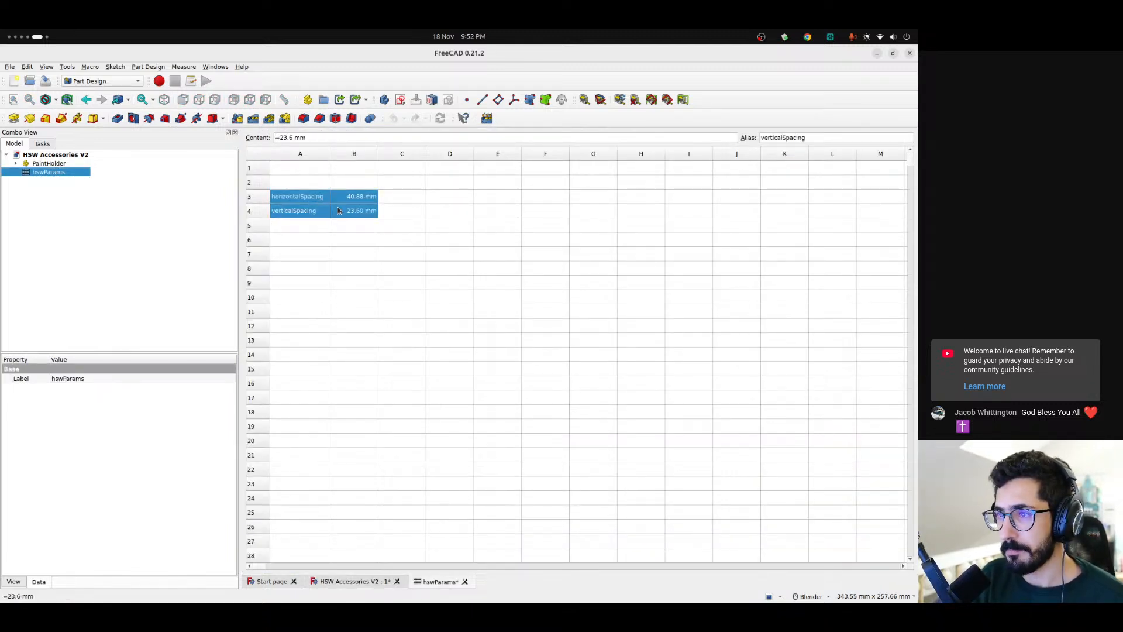
{"action": "left_click", "coordinate": [360, 236]}
{"action": "left_click", "coordinate": [16, 163]}
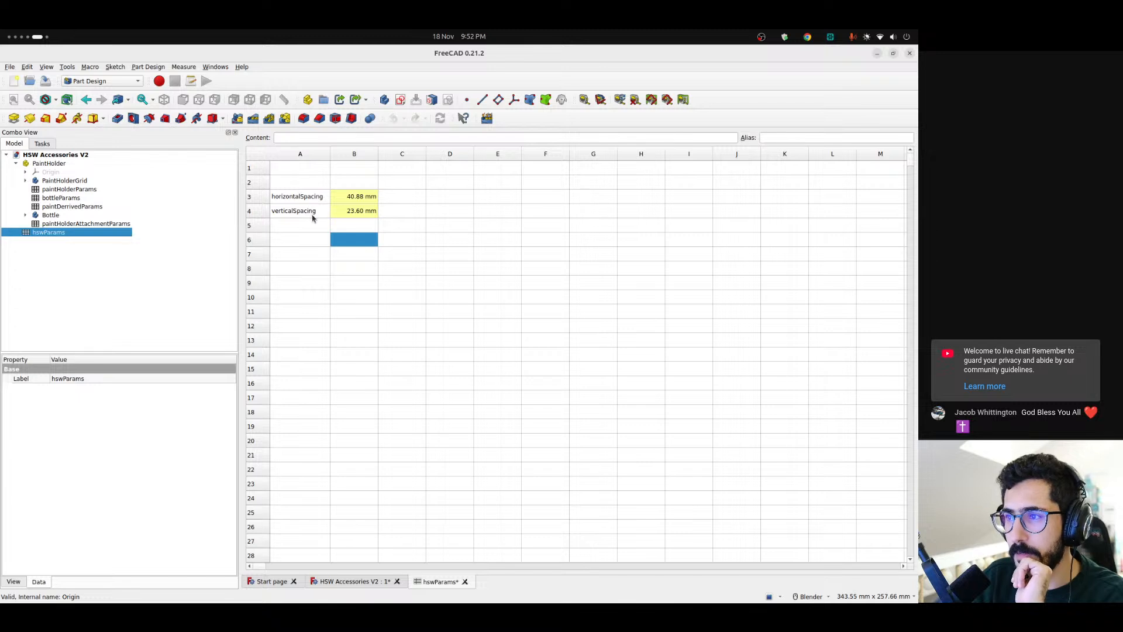
{"action": "left_click_drag", "start_coordinate": [354, 201], "coordinate": [320, 328]}
{"action": "left_click", "coordinate": [364, 254]}
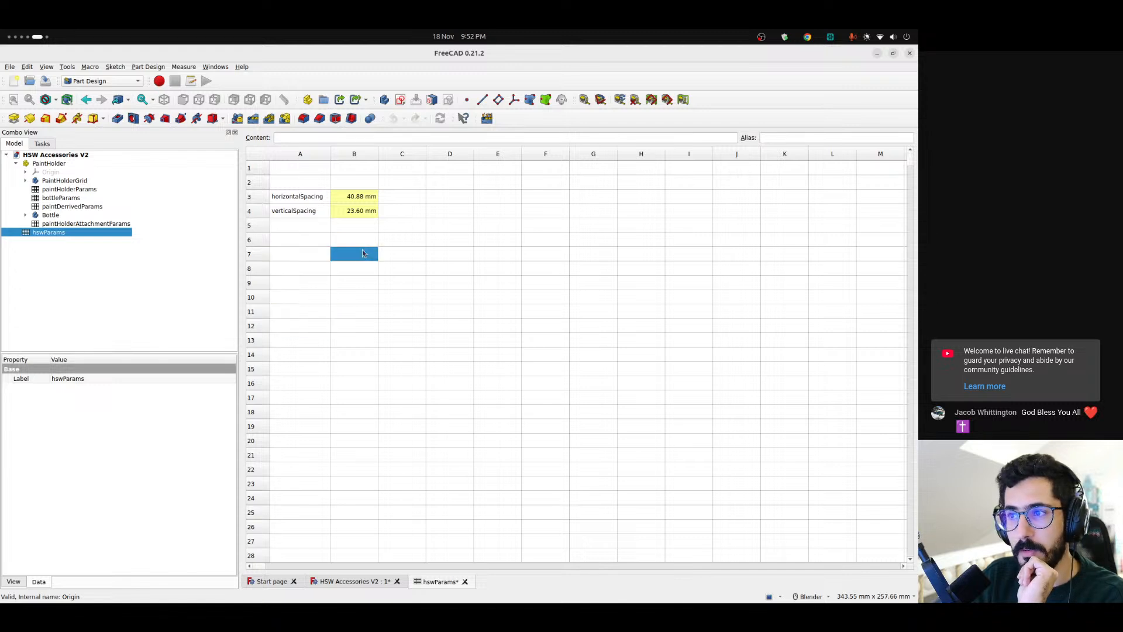
Collapse the PaintHolder part and add a new empty part at the top level of HSW Accessories V2
{"action": "left_click", "coordinate": [15, 163]}
{"action": "left_click", "coordinate": [105, 258]}
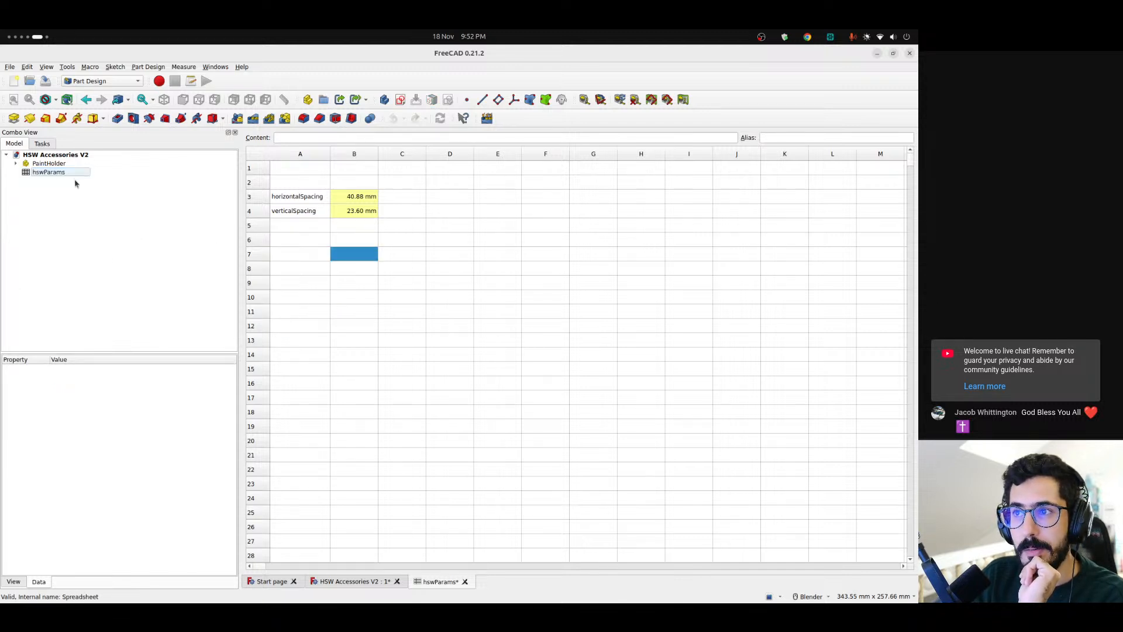
{"action": "left_click", "coordinate": [307, 99]}
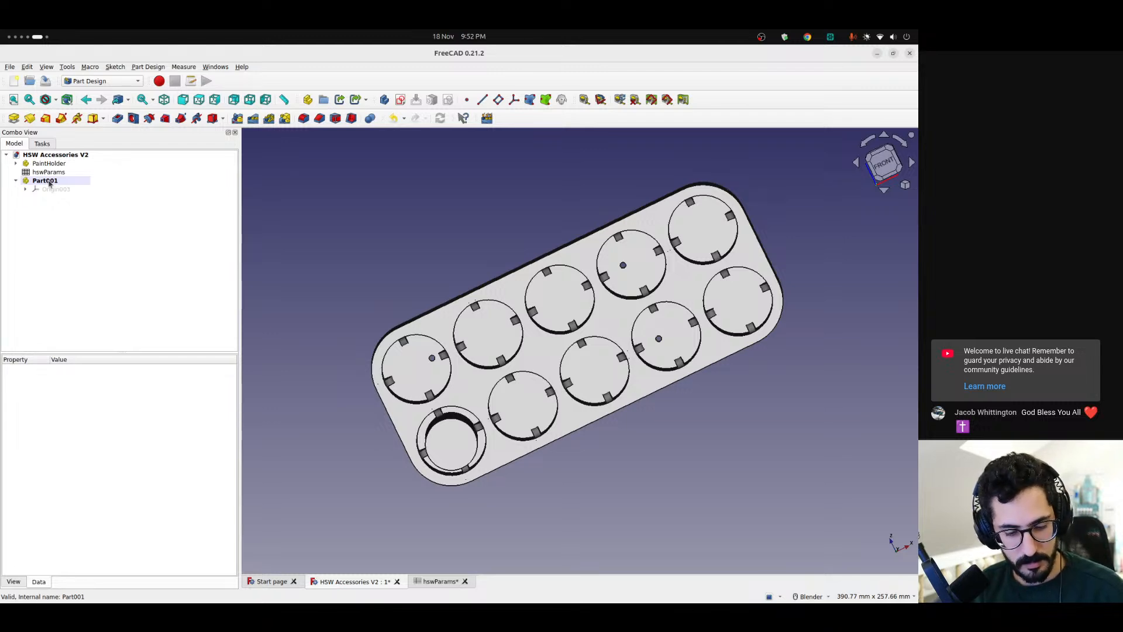
Switch to the Chrome browser, open the HSW Bin model from the Printables results in its own tab and enlarge its photo
{"action": "key", "text": "ctrl+alt+Left"}
{"action": "key", "text": "ctrl+alt+Left"}
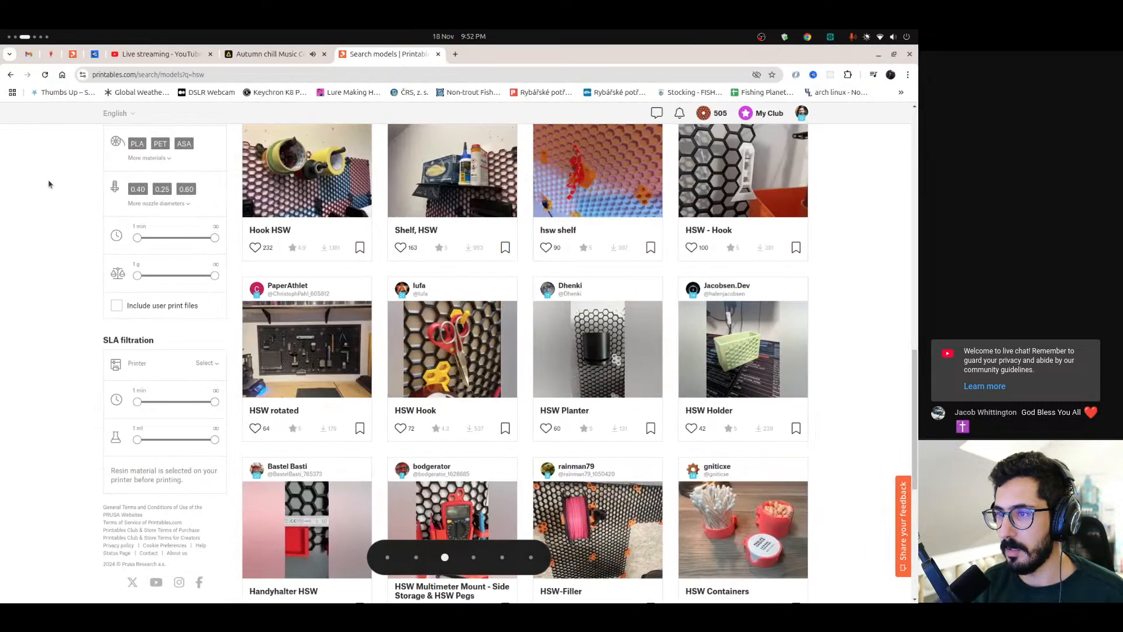
{"action": "scroll", "coordinate": [329, 275], "scroll_direction": "up", "scroll_amount": 6}
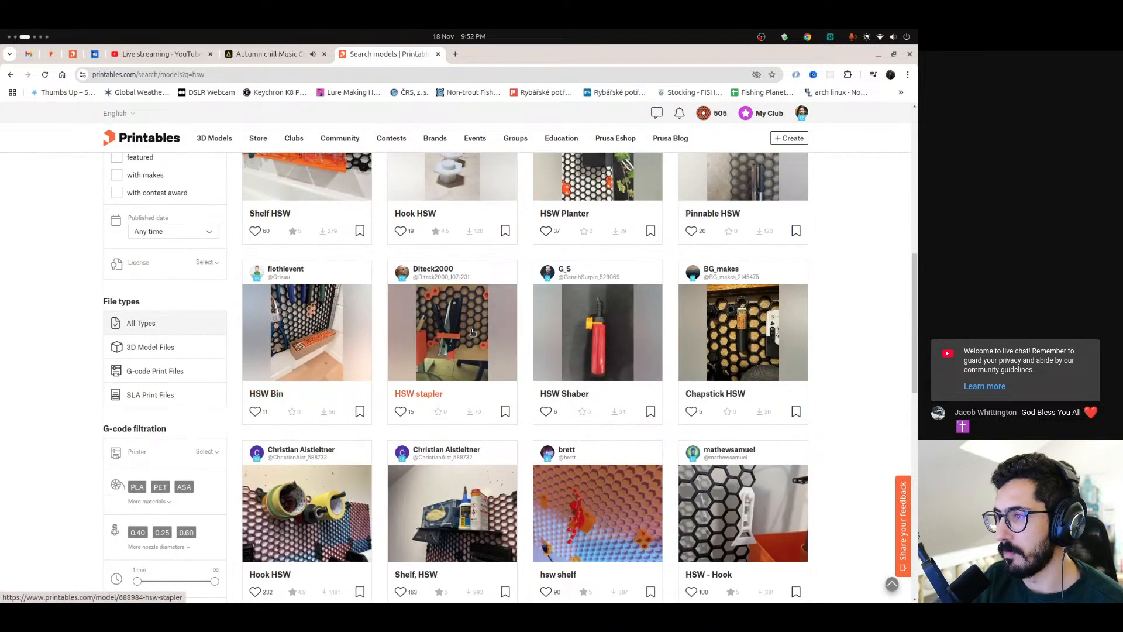
{"action": "right_click", "coordinate": [280, 338]}
{"action": "left_click", "coordinate": [318, 349]}
{"action": "left_click", "coordinate": [484, 56]}
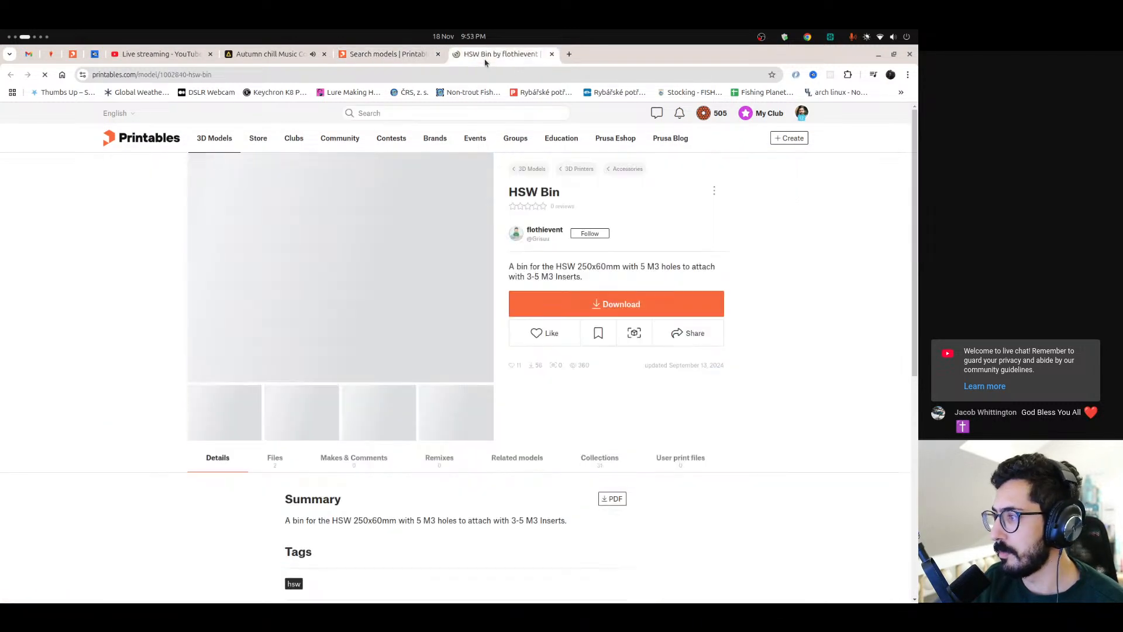
{"action": "left_click", "coordinate": [321, 285]}
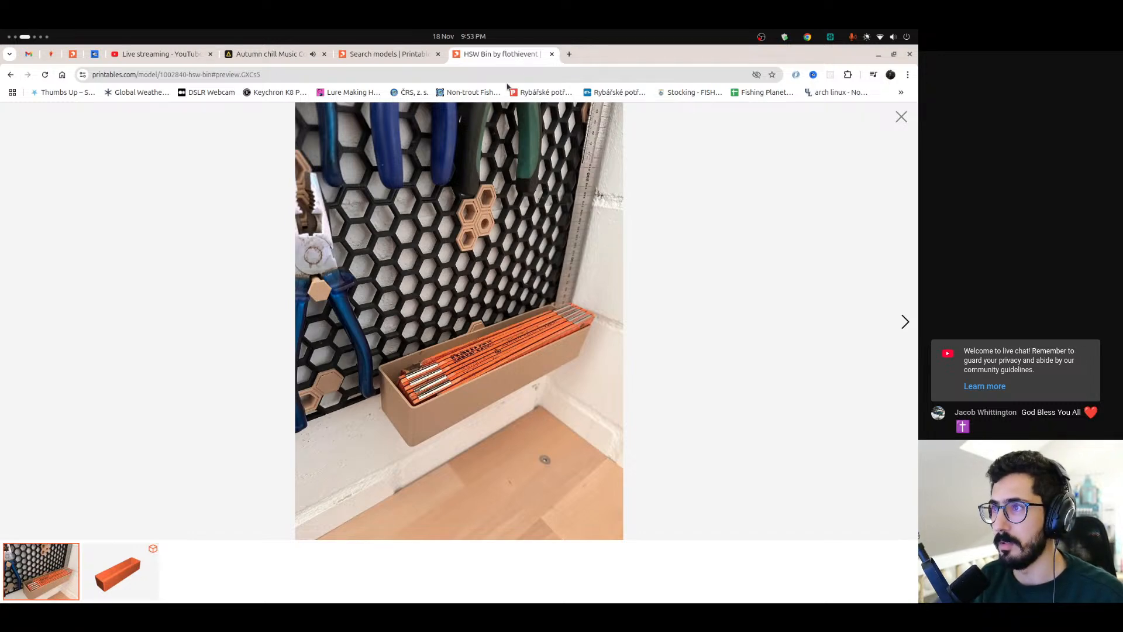
Close the HSW Bin page, open the HSW stapler model from the search results and enlarge its photo
{"action": "left_click", "coordinate": [551, 54]}
{"action": "scroll", "coordinate": [378, 359], "scroll_direction": "down", "scroll_amount": 1}
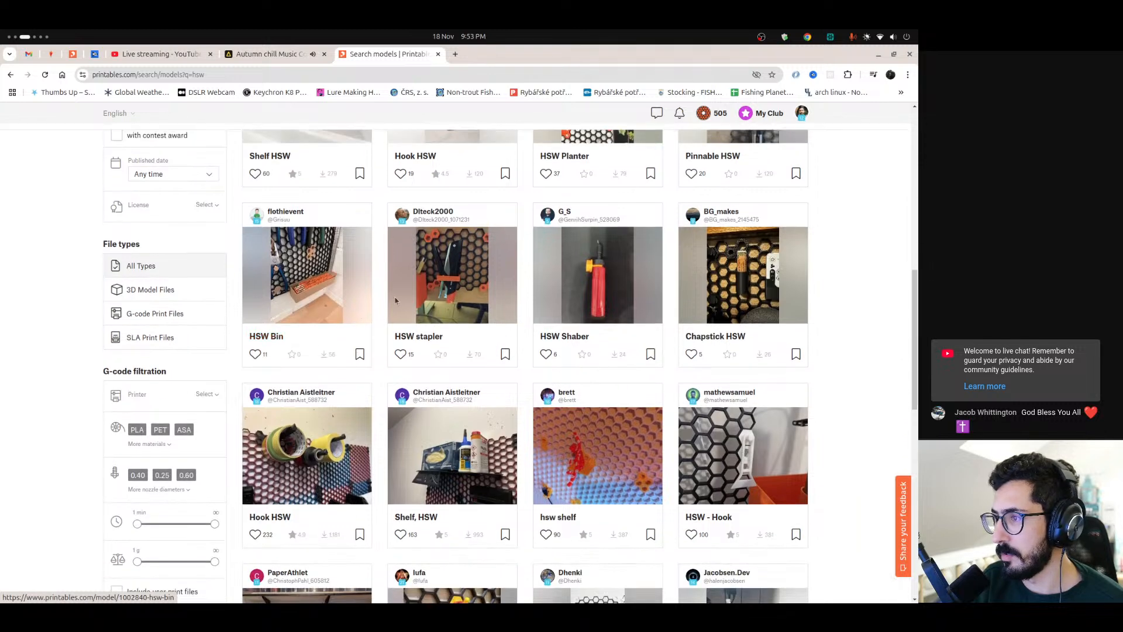
{"action": "left_click", "coordinate": [443, 282]}
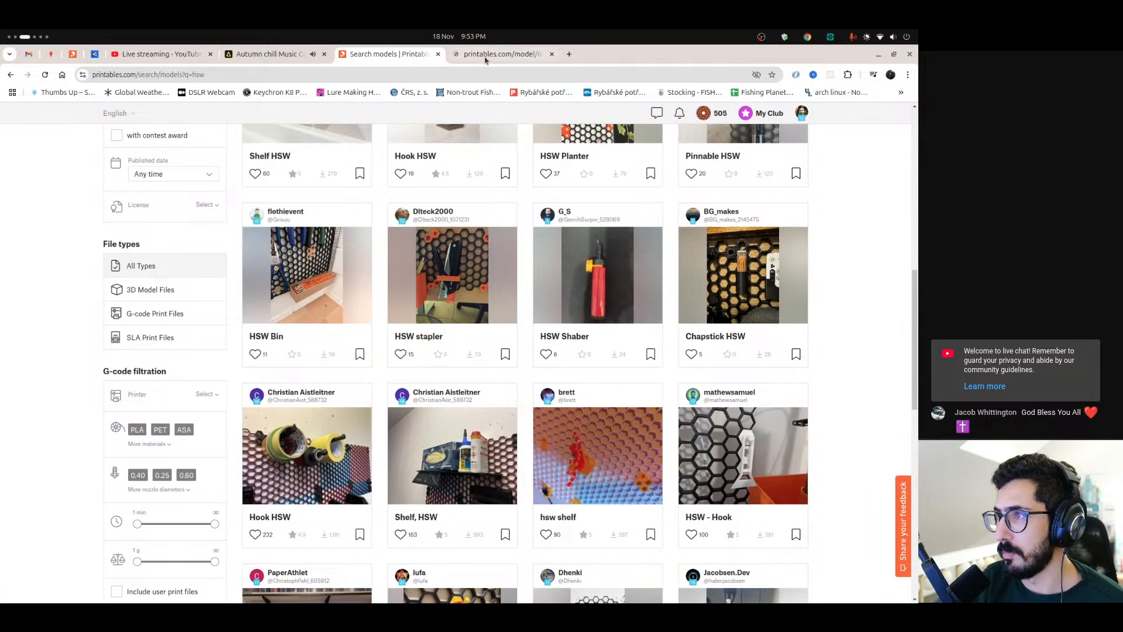
{"action": "left_click", "coordinate": [321, 327]}
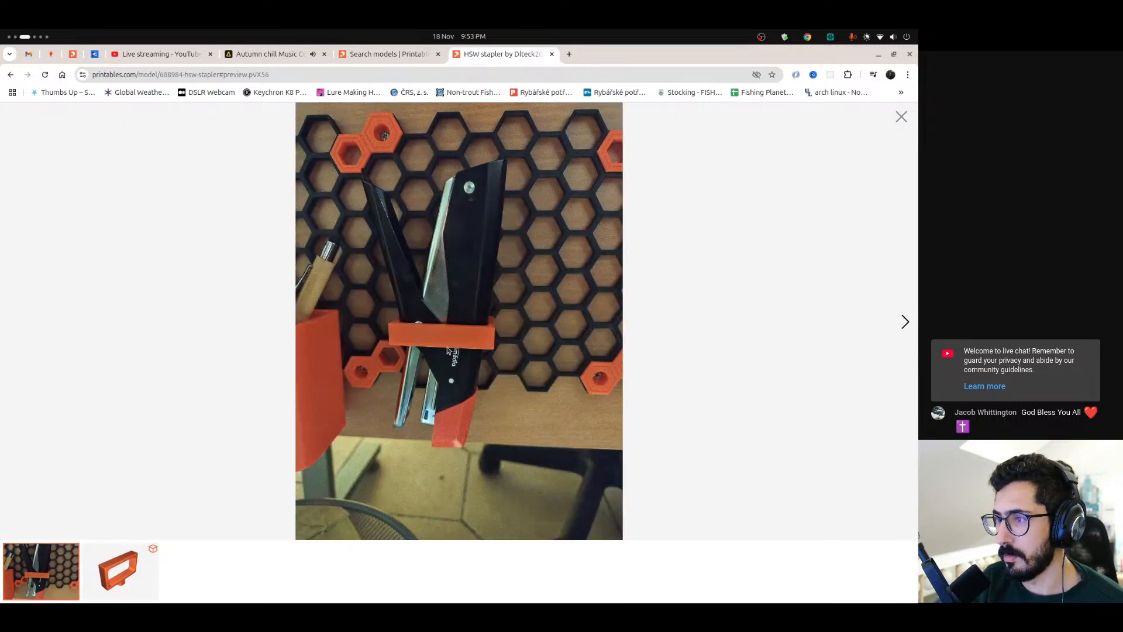
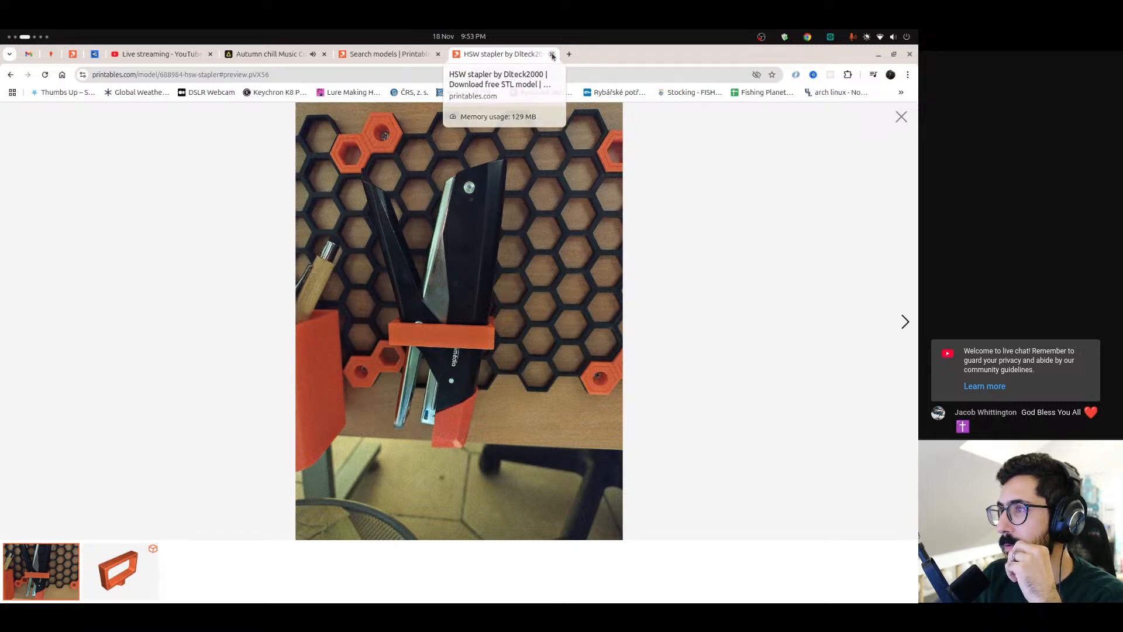
Close the HSW stapler page and look through the remaining HSW models in the Printables search results
{"action": "left_click", "coordinate": [552, 55]}
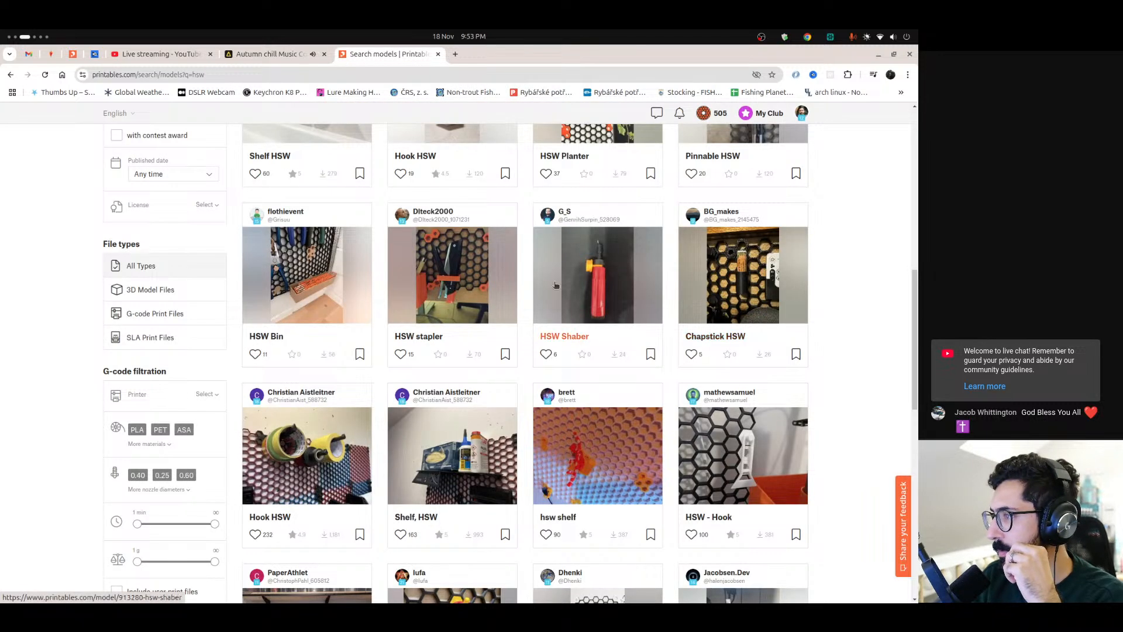
{"action": "scroll", "coordinate": [555, 286], "scroll_direction": "down", "scroll_amount": 2}
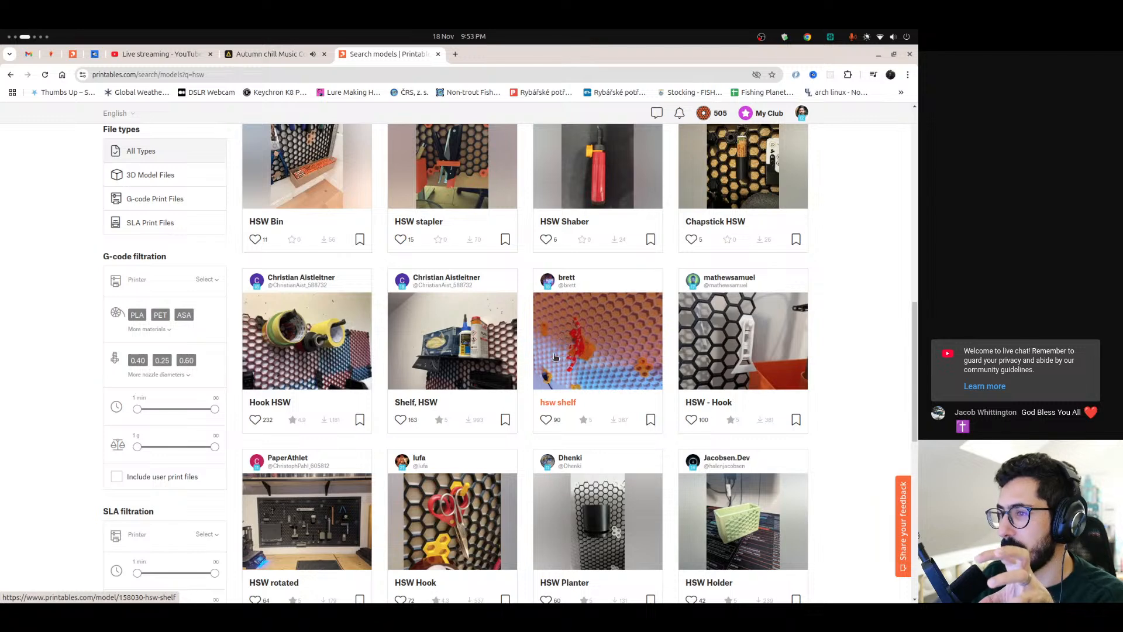
{"action": "scroll", "coordinate": [328, 281], "scroll_direction": "down", "scroll_amount": 1}
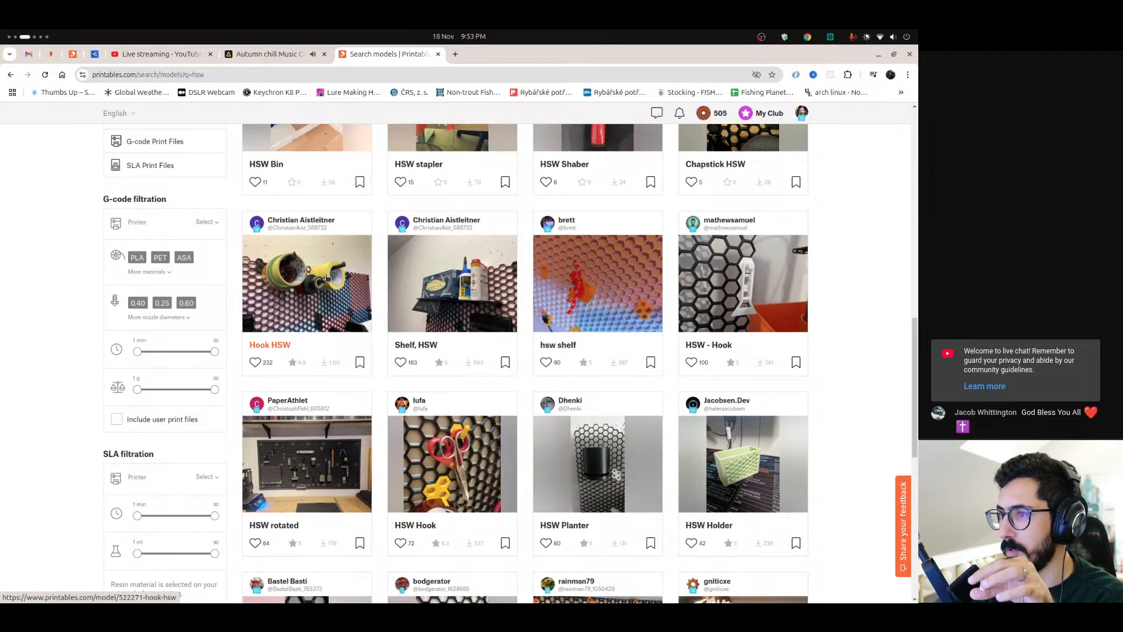
{"action": "scroll", "coordinate": [327, 277], "scroll_direction": "down", "scroll_amount": 2}
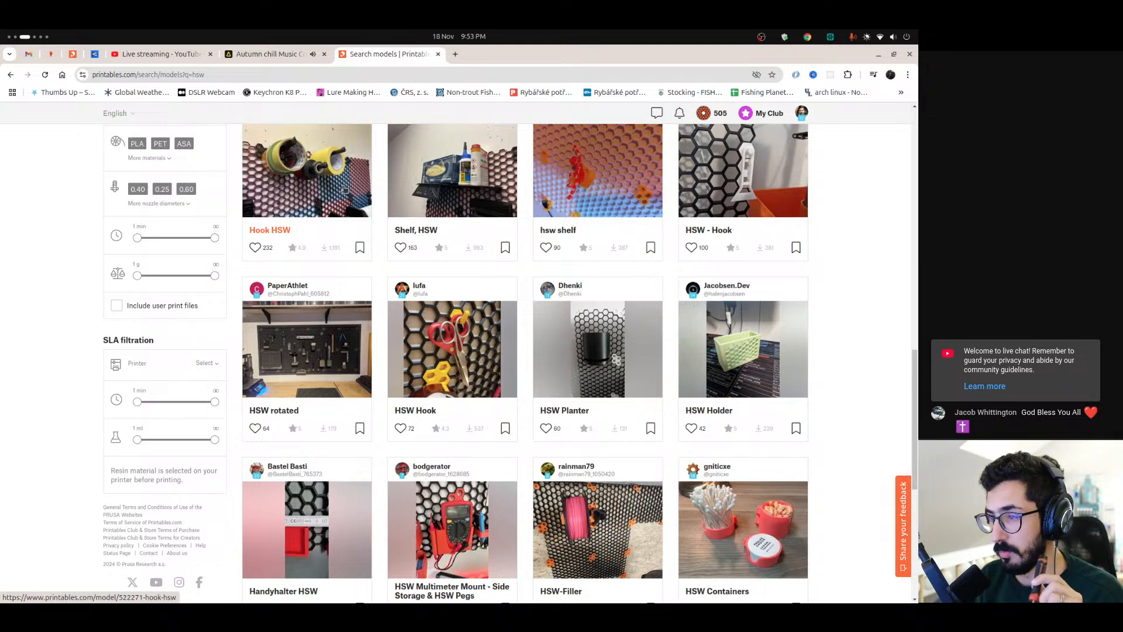
{"action": "scroll", "coordinate": [346, 189], "scroll_direction": "down", "scroll_amount": 3}
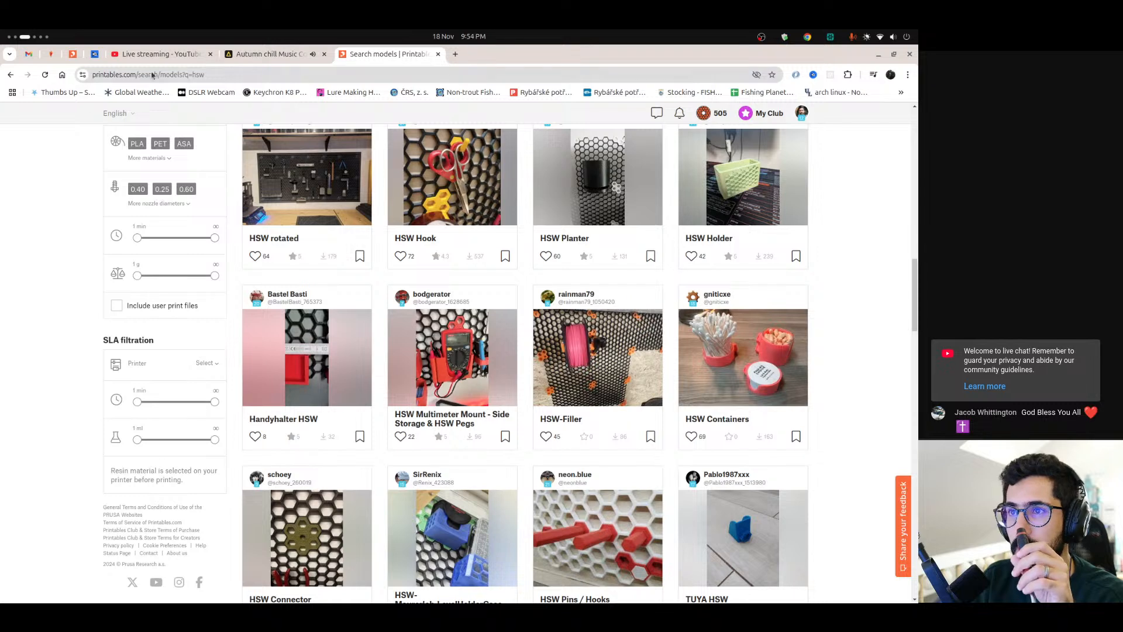
Open printables.com in a new tab and search for "kyz de"
{"action": "left_click", "coordinate": [456, 54]}
{"action": "type", "text": "pr"}
{"action": "key", "text": "Return"}
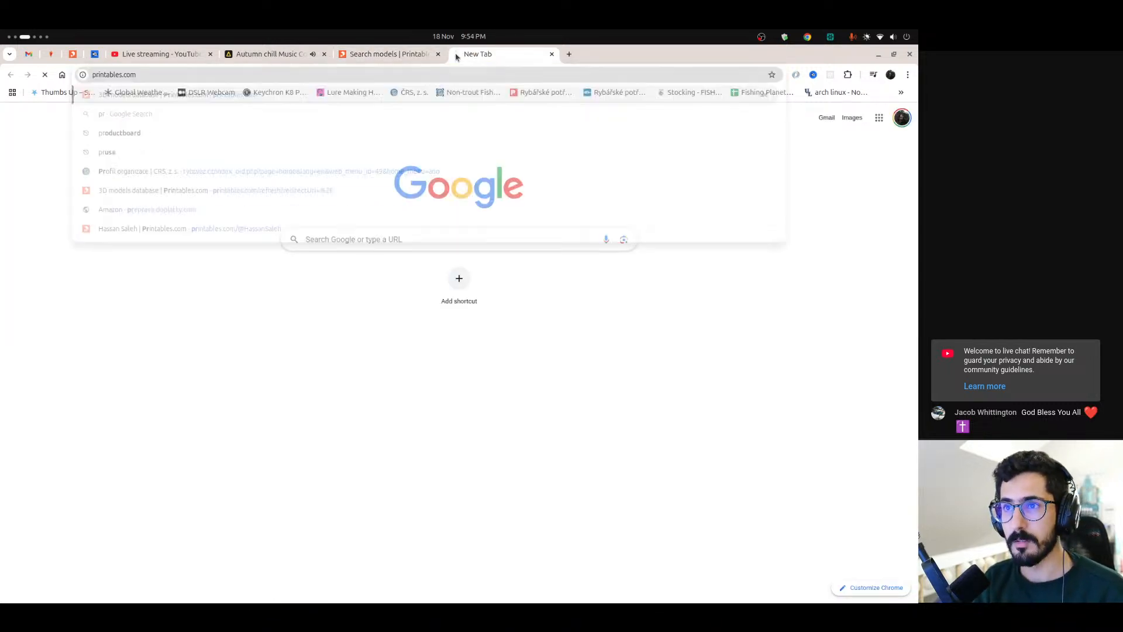
{"action": "left_click", "coordinate": [390, 116]}
{"action": "type", "text": "kyz de"}
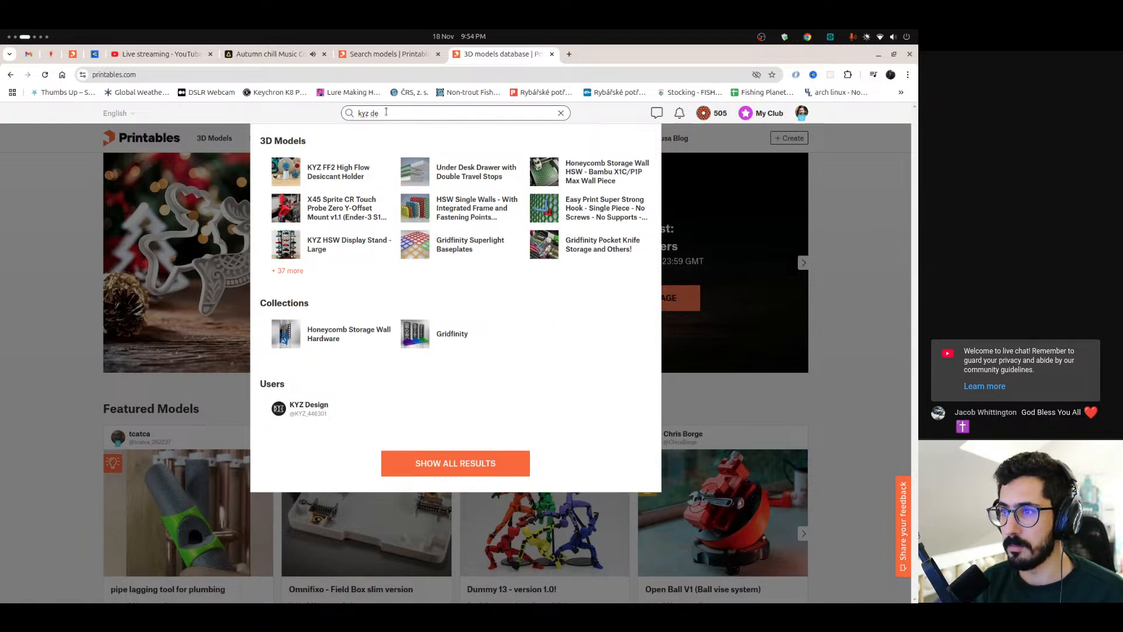
Reach the KYZ Design profile through the KYZ FF2 desiccant holder and open its HSW Attach Anything Tutorial model with the 3D part image shown
{"action": "left_click", "coordinate": [336, 171]}
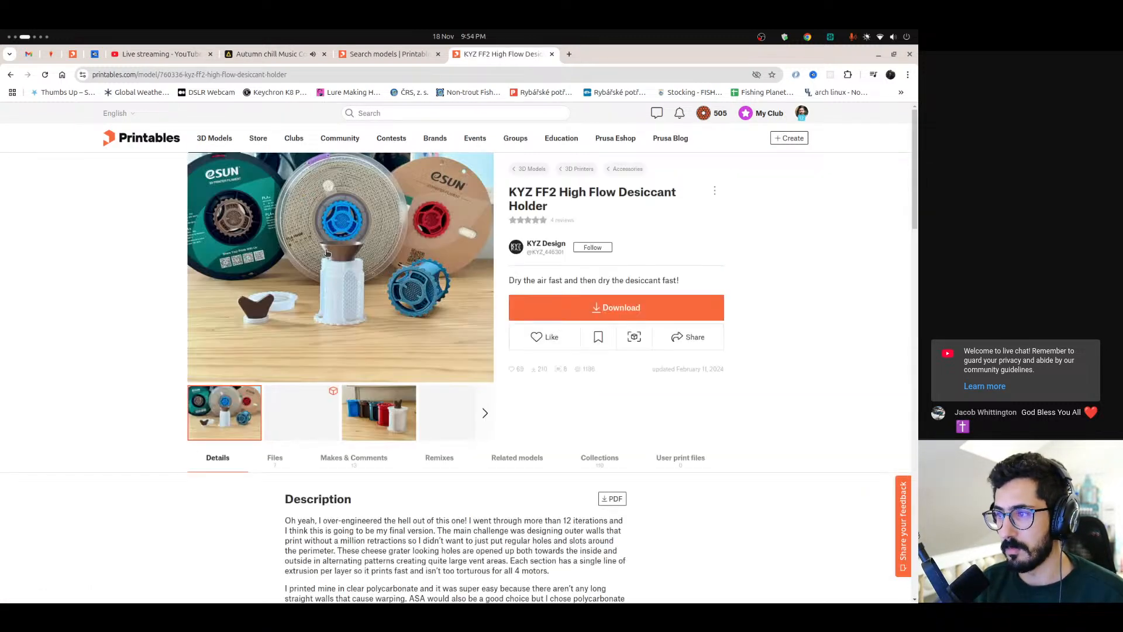
{"action": "left_click", "coordinate": [542, 245]}
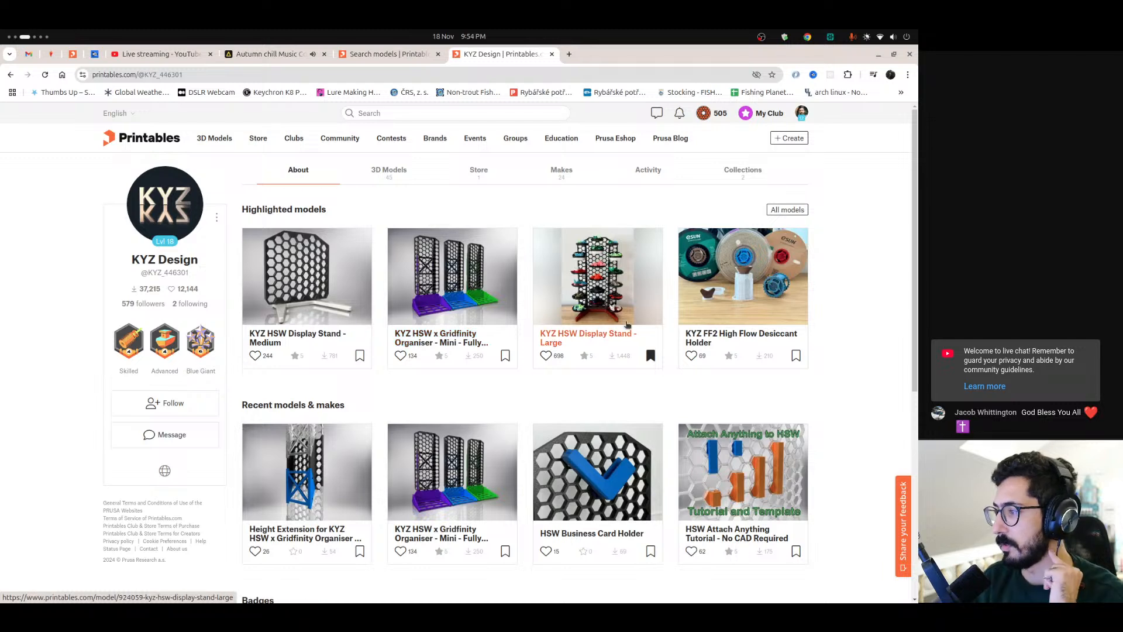
{"action": "left_click", "coordinate": [768, 483]}
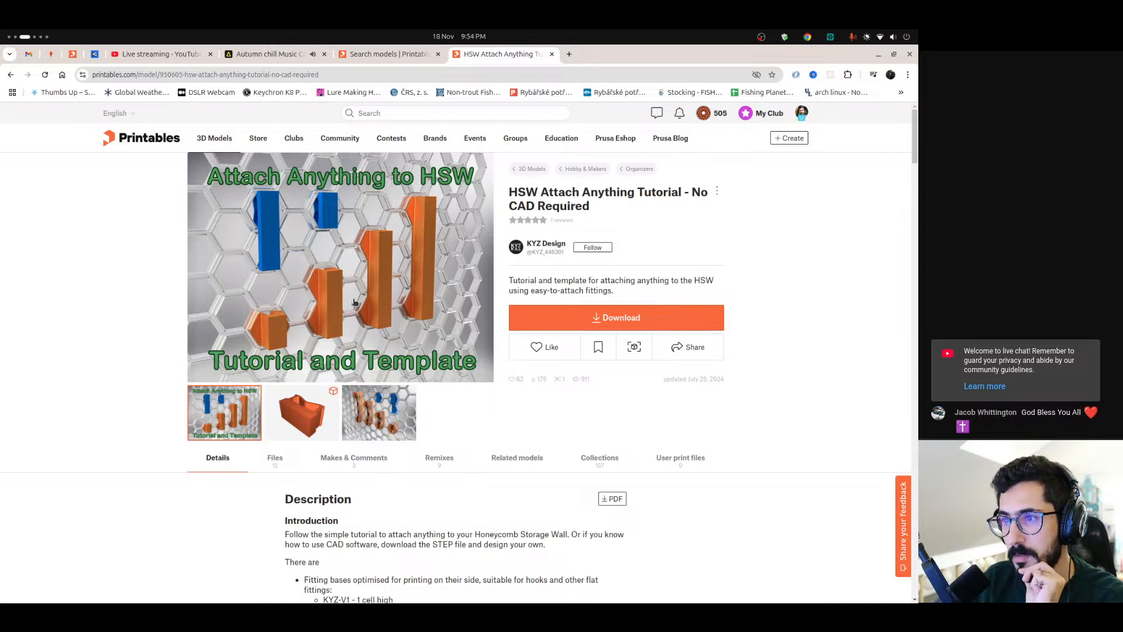
{"action": "left_click", "coordinate": [333, 428]}
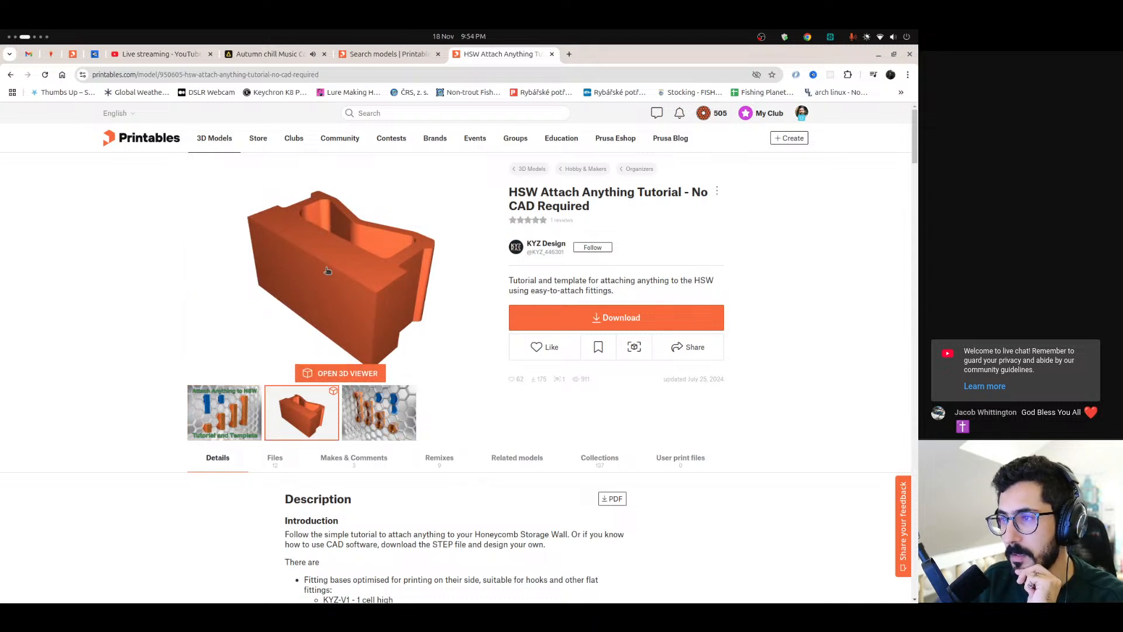
Open printables.com in another new tab, search for "honeycomb st" and open the Honeycomb storage wall model
{"action": "left_click", "coordinate": [569, 54]}
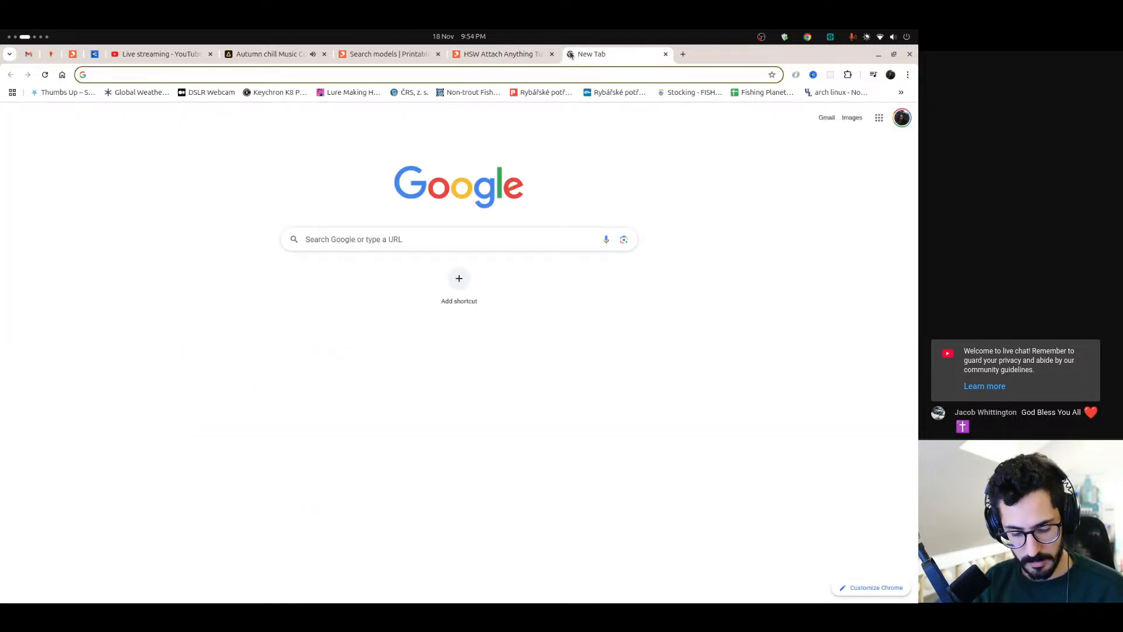
{"action": "type", "text": "printables.com"}
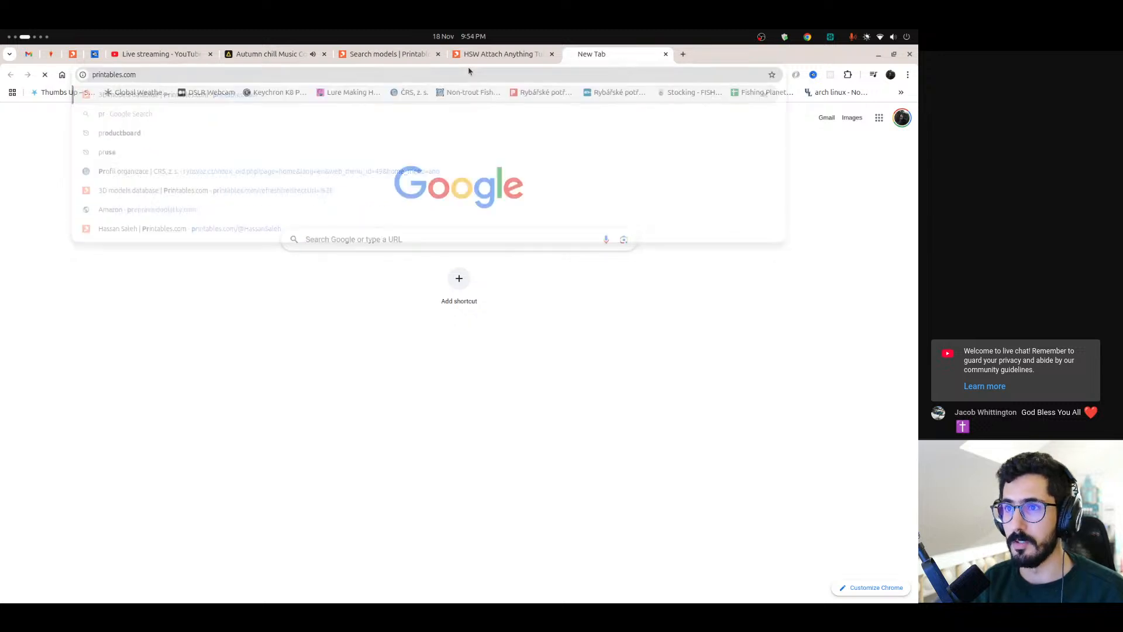
{"action": "key", "text": "Return"}
{"action": "left_click", "coordinate": [384, 114]}
{"action": "type", "text": "honey"}
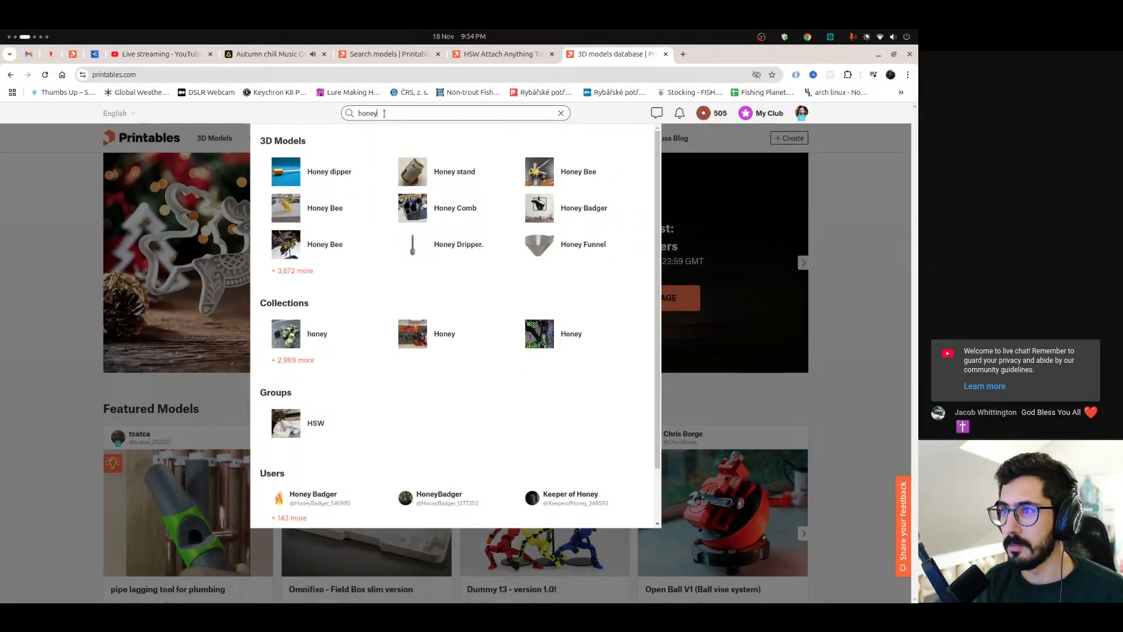
{"action": "type", "text": "comb st"}
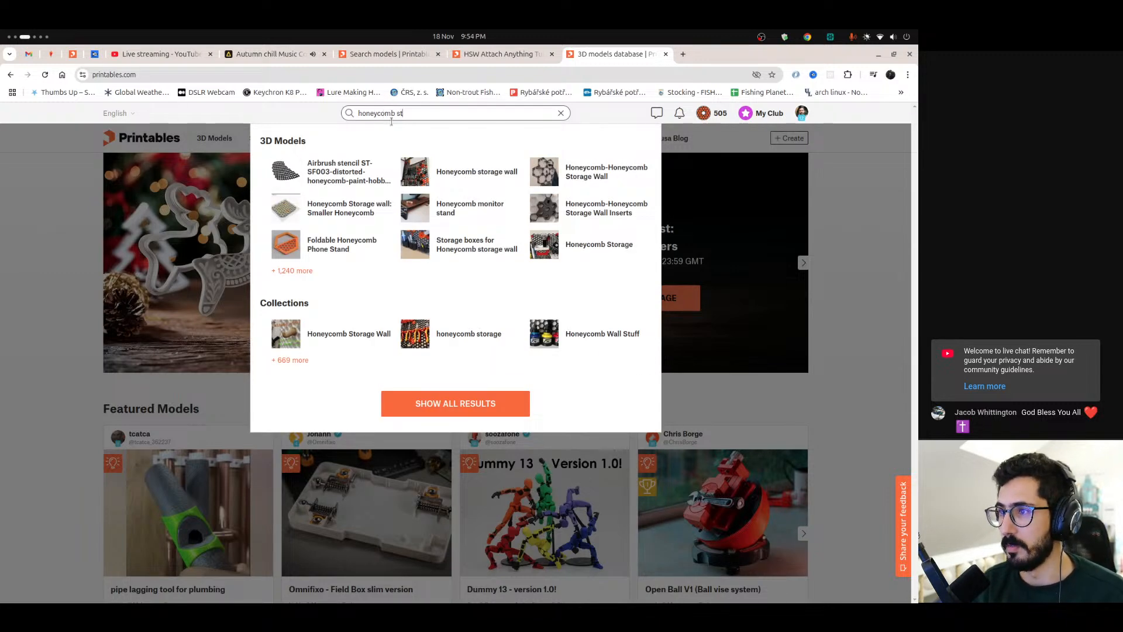
{"action": "left_click", "coordinate": [445, 165]}
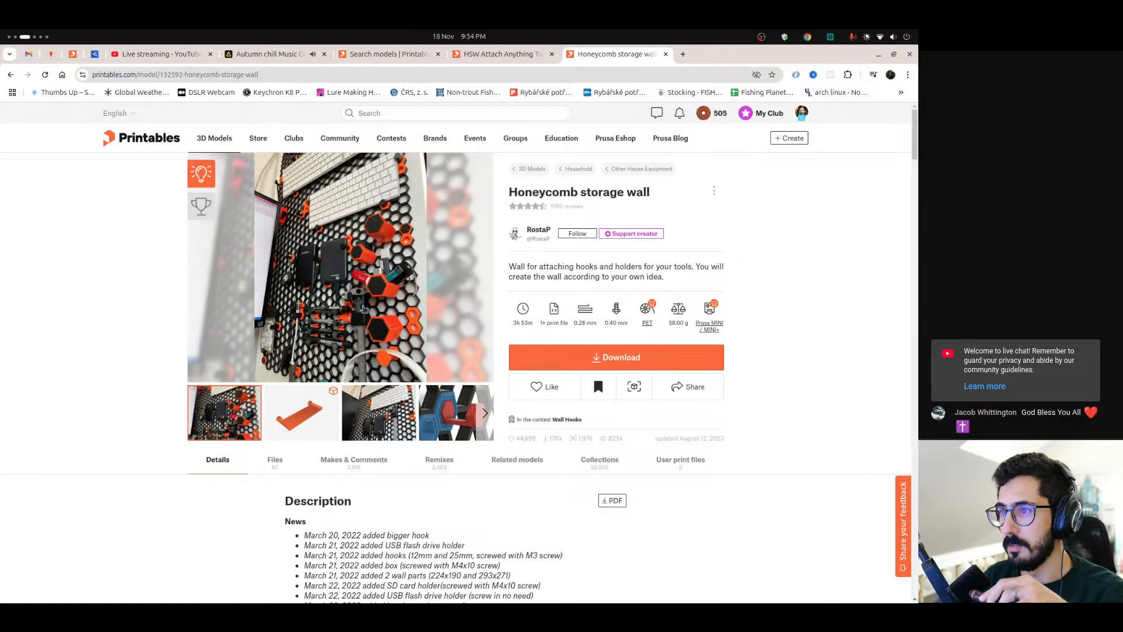
Examine the Honeycomb storage wall description for the installation diagram and the dimensioned drawings of the attachment parts and fasteners
{"action": "scroll", "coordinate": [345, 287], "scroll_direction": "down", "scroll_amount": 7}
{"action": "scroll", "coordinate": [358, 290], "scroll_direction": "down", "scroll_amount": 12}
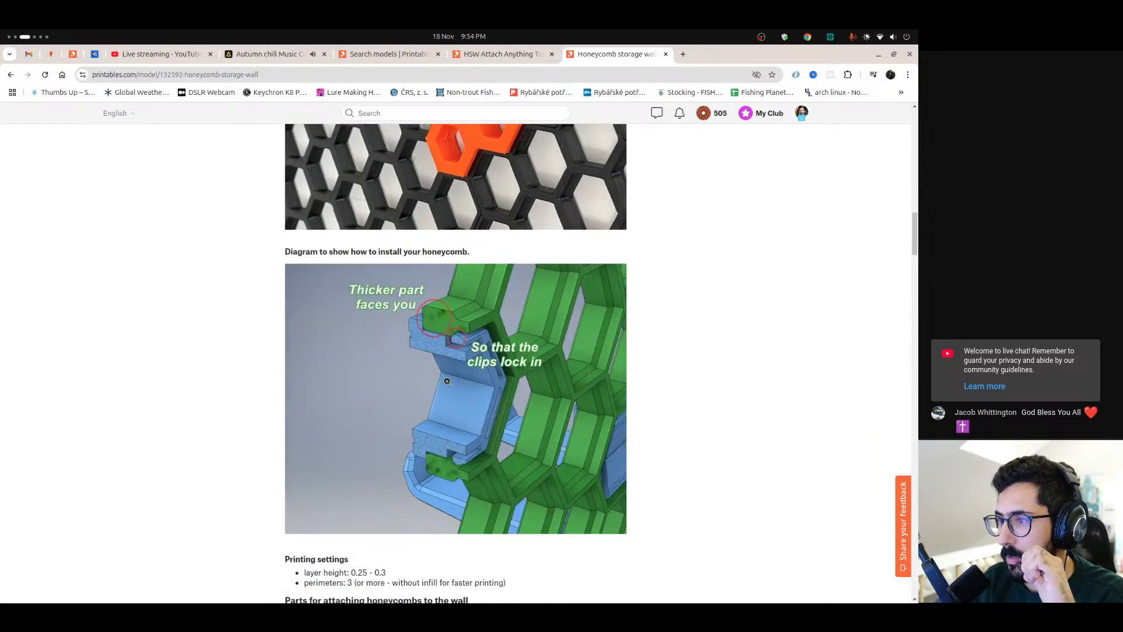
{"action": "scroll", "coordinate": [479, 395], "scroll_direction": "down", "scroll_amount": 7}
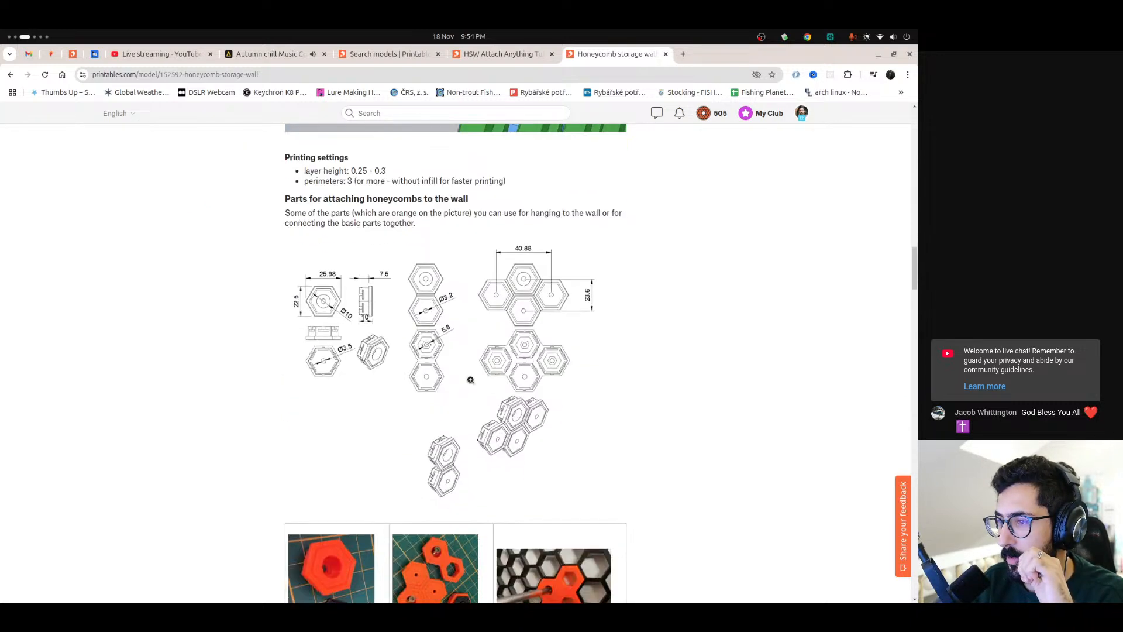
{"action": "scroll", "coordinate": [385, 394], "scroll_direction": "down", "scroll_amount": 4}
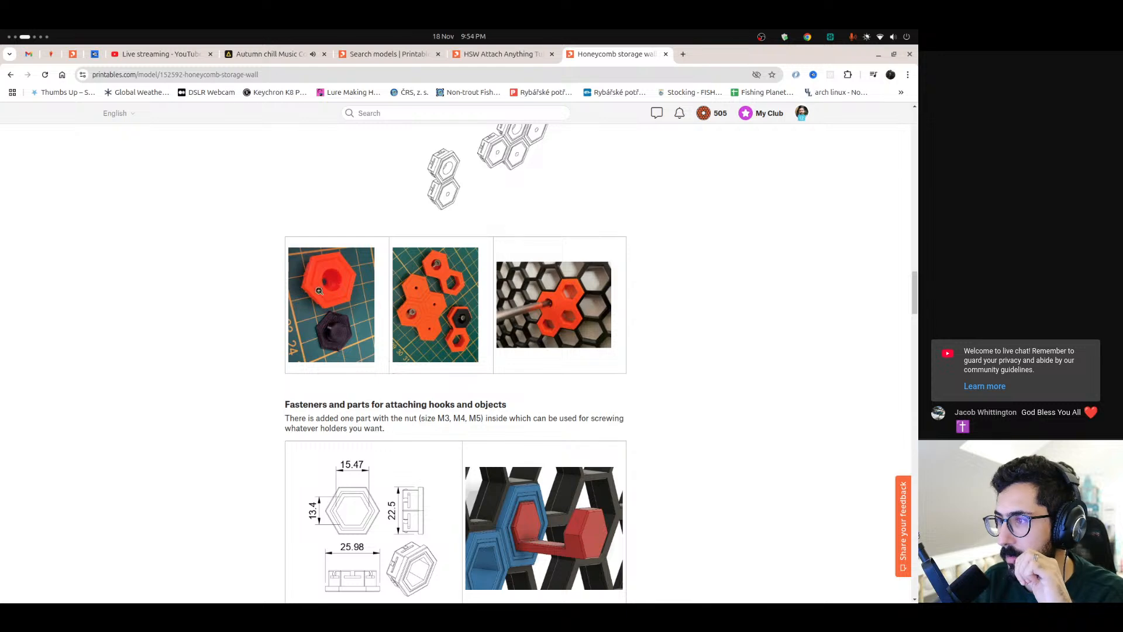
{"action": "scroll", "coordinate": [534, 469], "scroll_direction": "down", "scroll_amount": 2}
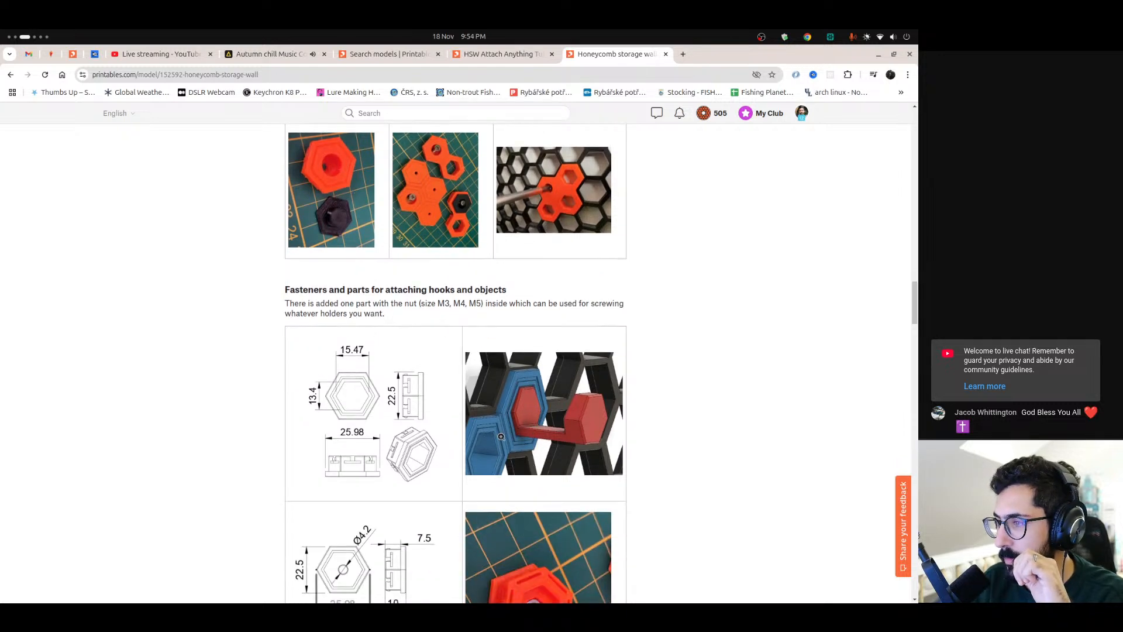
{"action": "scroll", "coordinate": [493, 434], "scroll_direction": "up", "scroll_amount": 4}
{"action": "scroll", "coordinate": [493, 434], "scroll_direction": "up", "scroll_amount": 20}
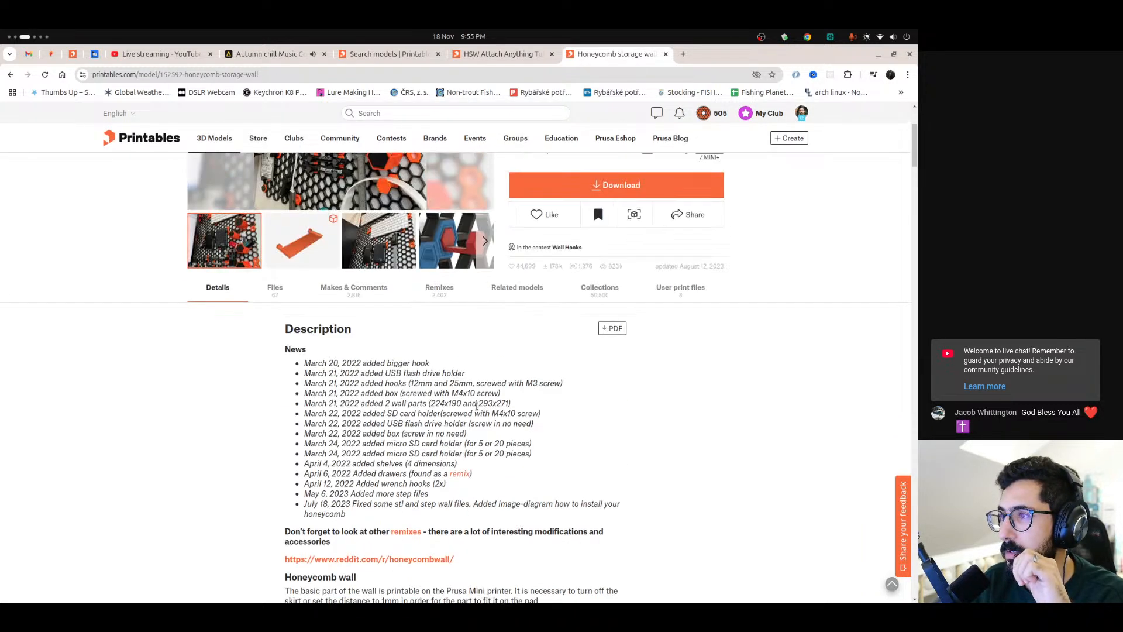
{"action": "scroll", "coordinate": [515, 263], "scroll_direction": "down", "scroll_amount": 7}
Return to the HSW Attach Anything Tutorial page and inspect the KYZ-V1 and KYZ-V2 Remix Base v2.3 files in the 3D viewer
{"action": "left_click", "coordinate": [502, 53]}
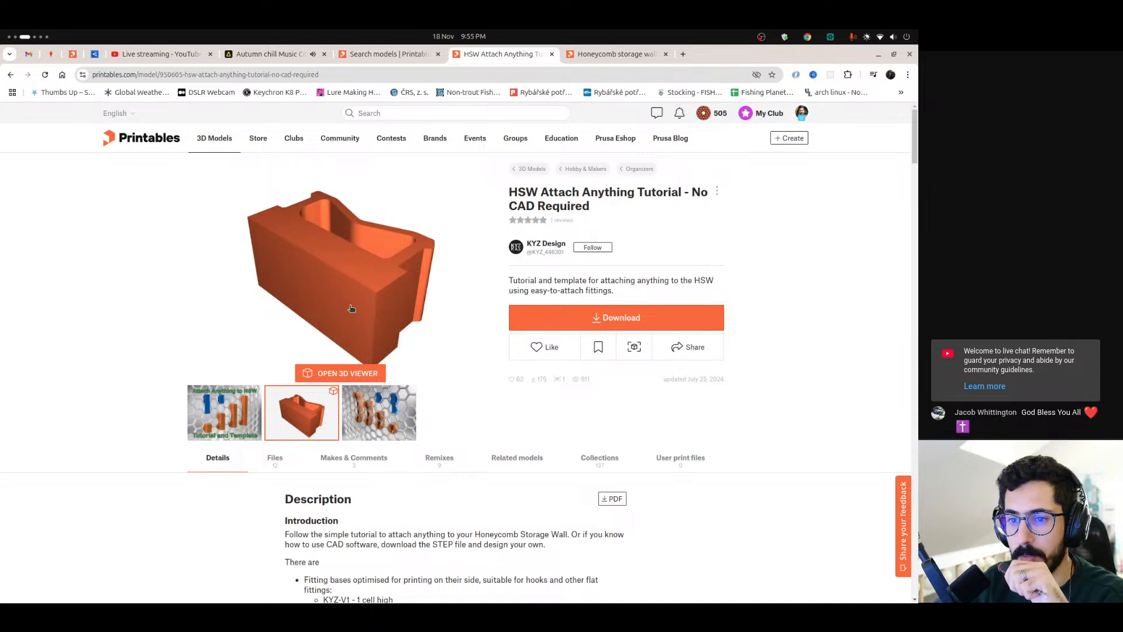
{"action": "left_click", "coordinate": [345, 376]}
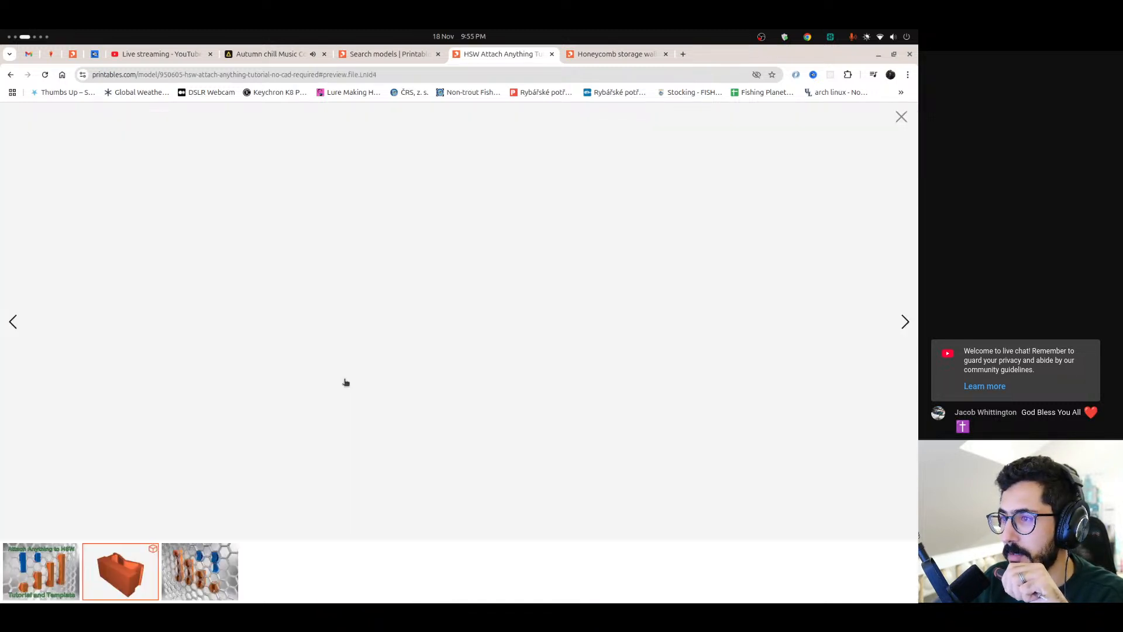
{"action": "left_click_drag", "start_coordinate": [460, 321], "coordinate": [468, 386]}
{"action": "left_click", "coordinate": [654, 517]}
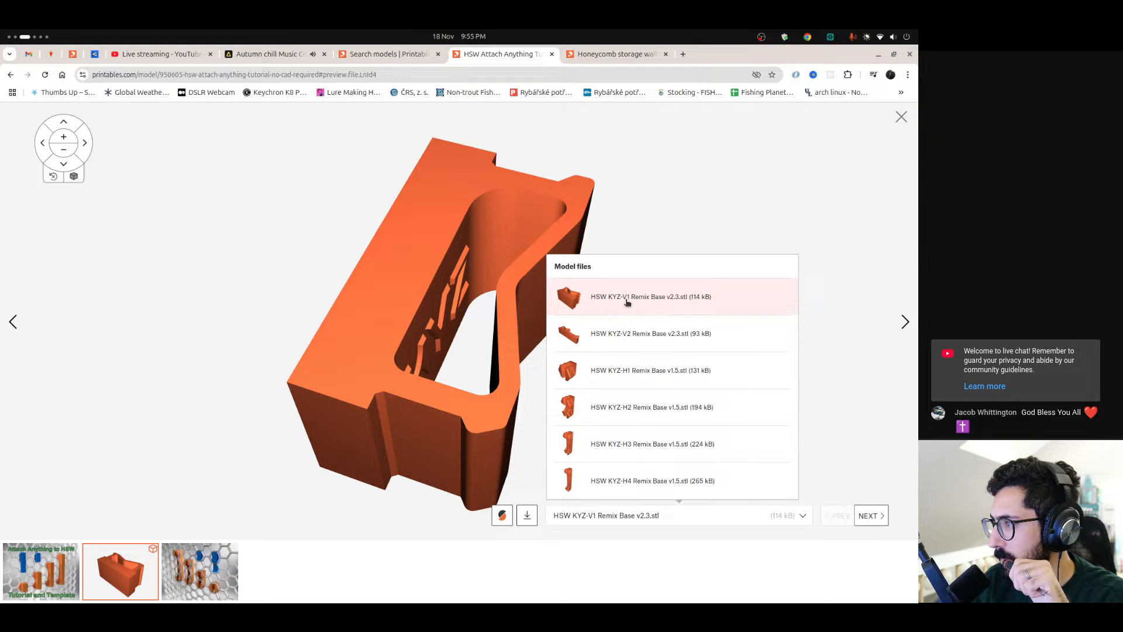
{"action": "left_click", "coordinate": [626, 342]}
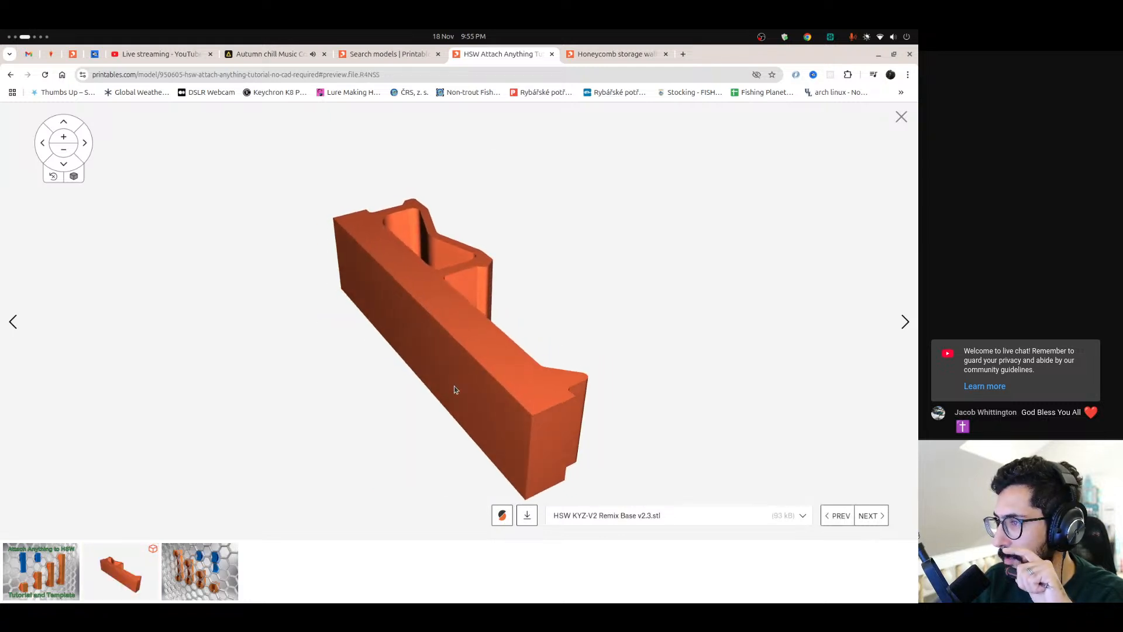
{"action": "left_click_drag", "start_coordinate": [443, 403], "coordinate": [432, 439]}
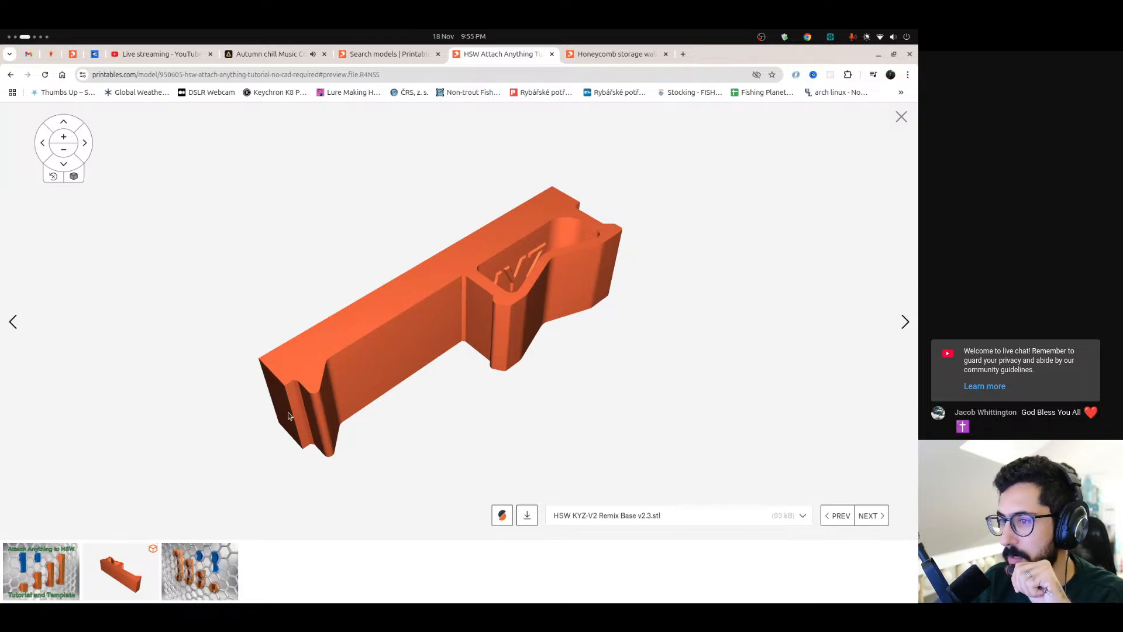
Inspect the HSW KYZ-H1 and KYZ-H2 Remix Base v1.5 files from several angles in the 3D viewer
{"action": "left_click", "coordinate": [647, 523]}
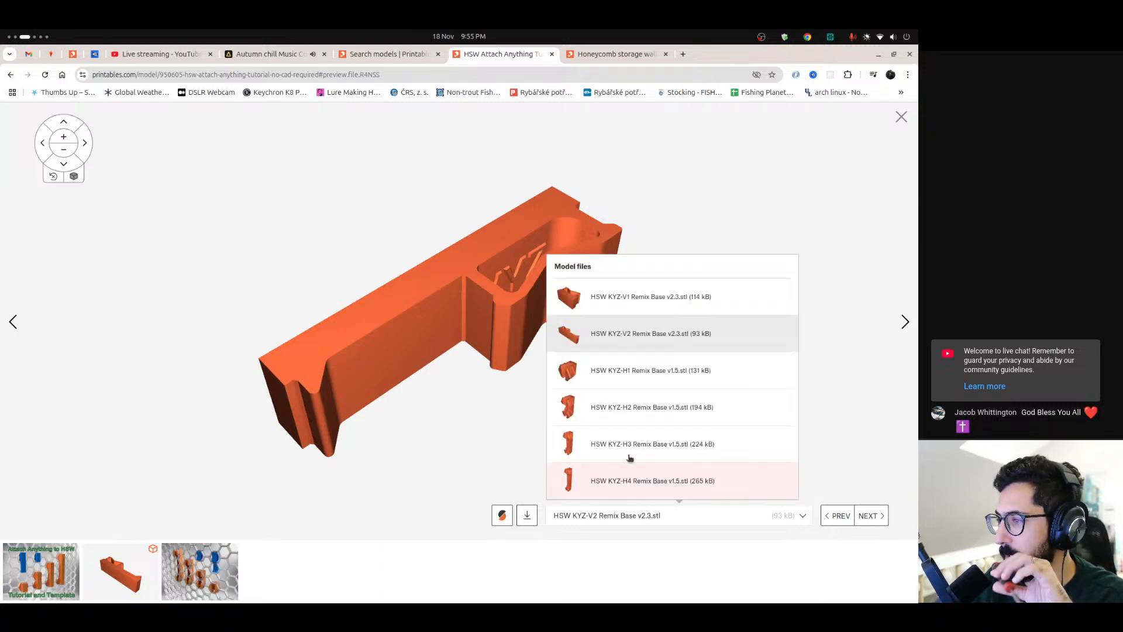
{"action": "left_click", "coordinate": [651, 371]}
{"action": "left_click_drag", "start_coordinate": [456, 294], "coordinate": [556, 387]}
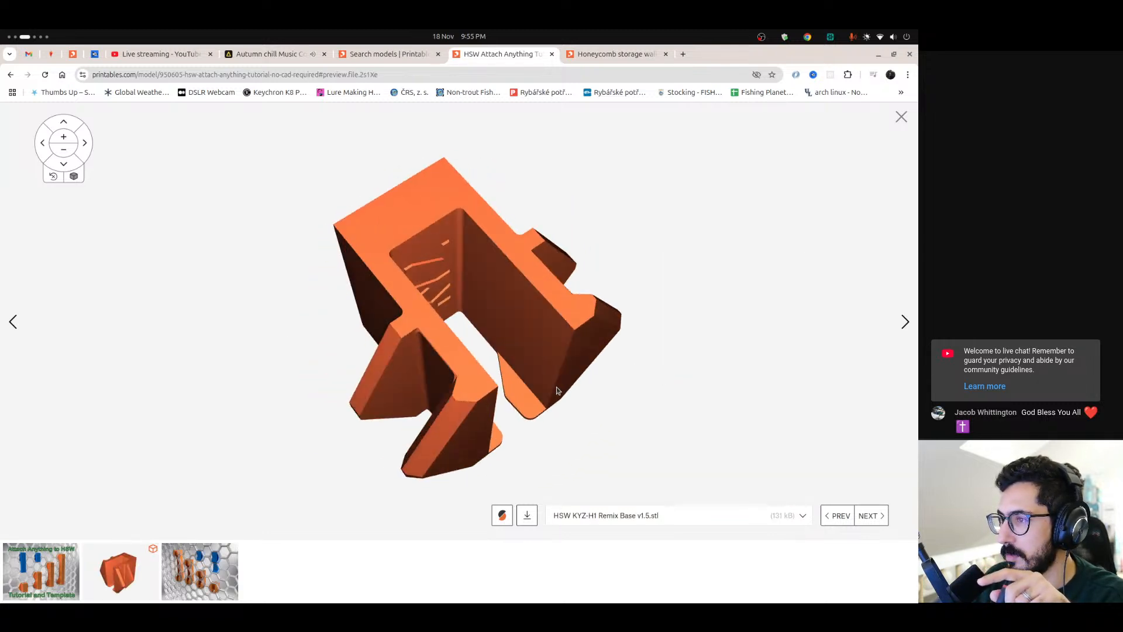
{"action": "left_click", "coordinate": [651, 514]}
{"action": "left_click", "coordinate": [642, 396]}
{"action": "left_click_drag", "start_coordinate": [458, 343], "coordinate": [594, 490]}
{"action": "left_click", "coordinate": [654, 518]}
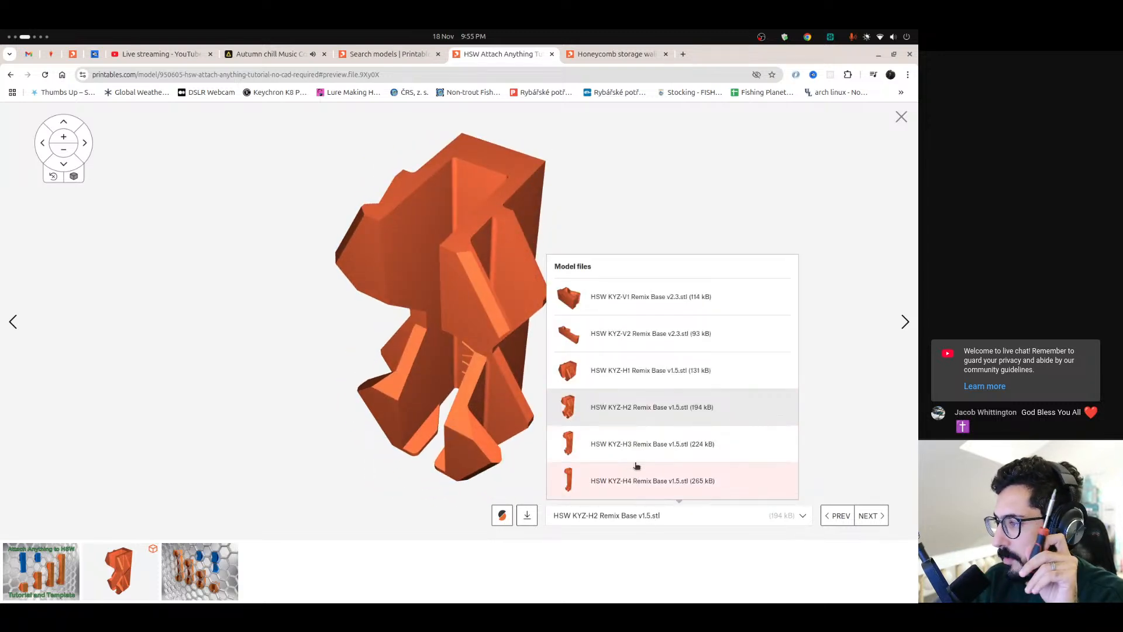
{"action": "left_click", "coordinate": [633, 520]}
Switch to the FreeCAD workspace and open the Downloads folder in the Files app
{"action": "mouse_move", "coordinate": [2, 411]}
{"action": "scroll", "coordinate": [3, 482], "scroll_direction": "down", "scroll_amount": 2}
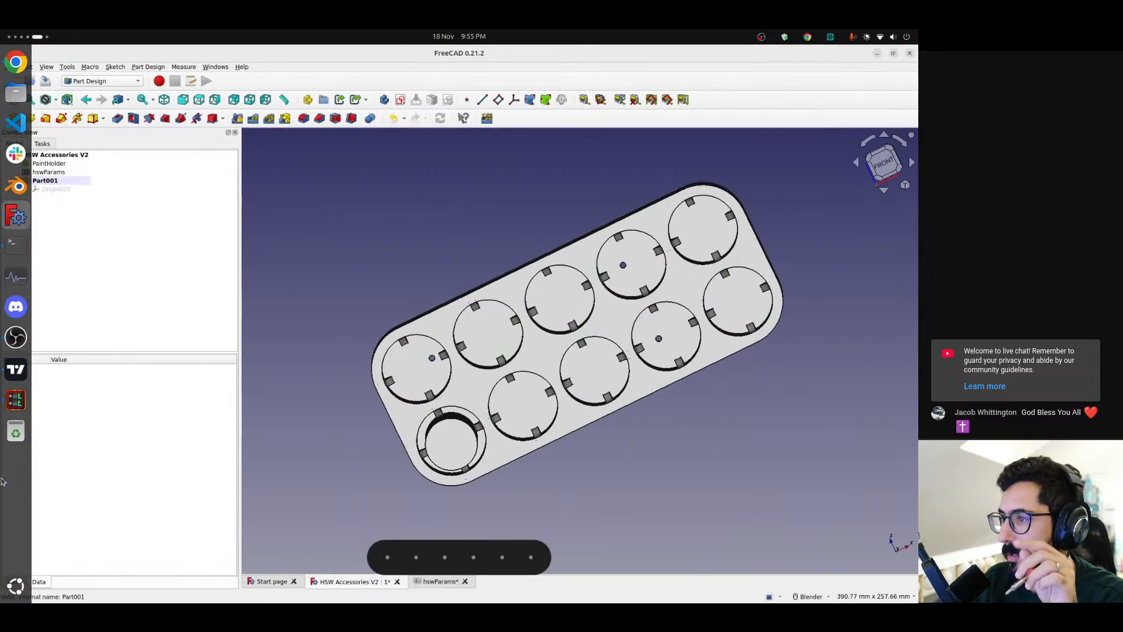
{"action": "left_click", "coordinate": [16, 92]}
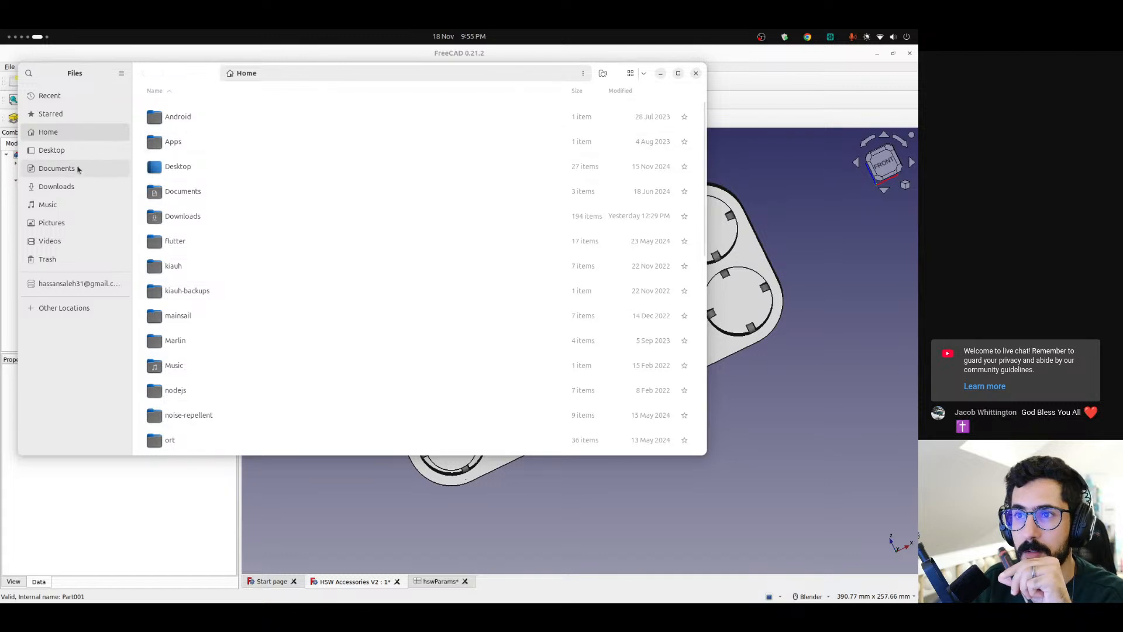
{"action": "left_click", "coordinate": [78, 188]}
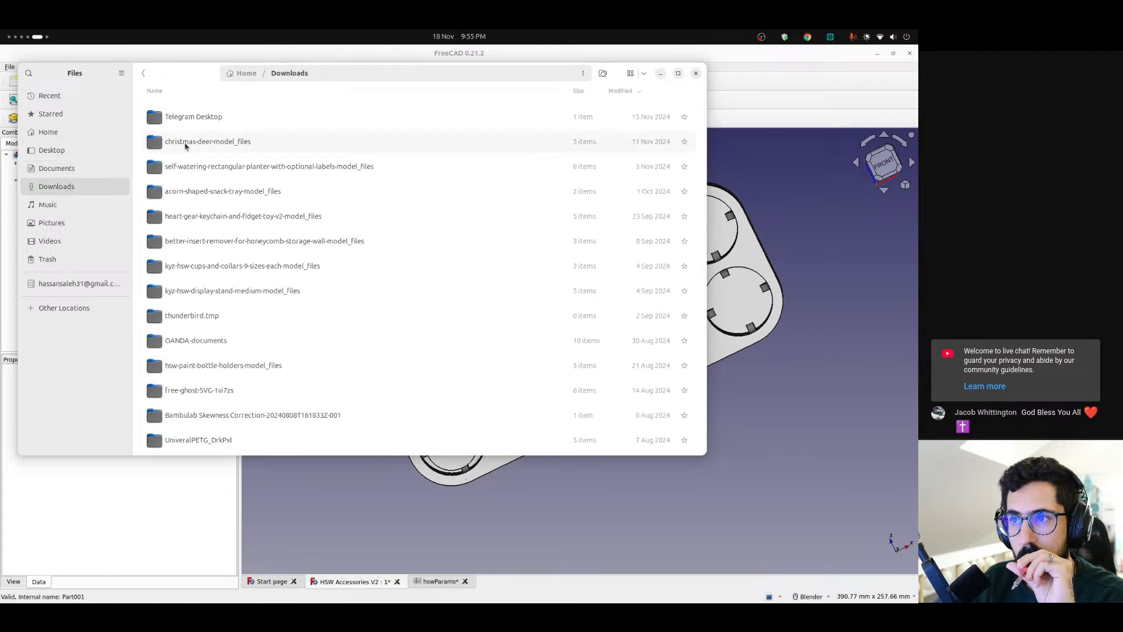
Look through the Downloads folder for the KYZ HSW and attach-anything model files
{"action": "left_click", "coordinate": [225, 268]}
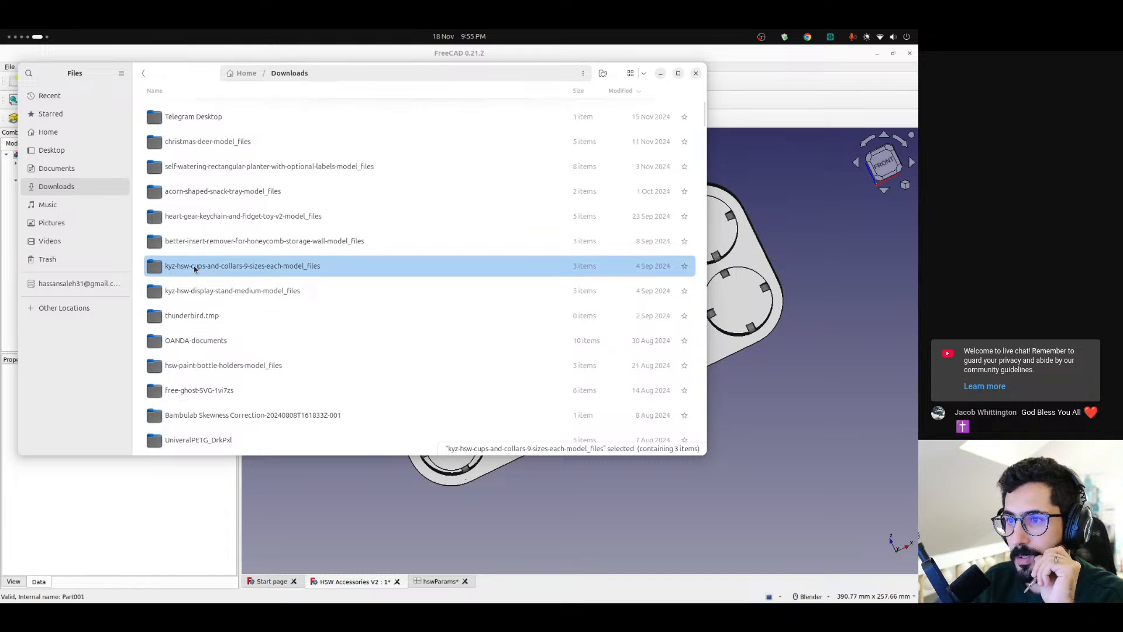
{"action": "left_click", "coordinate": [194, 292]}
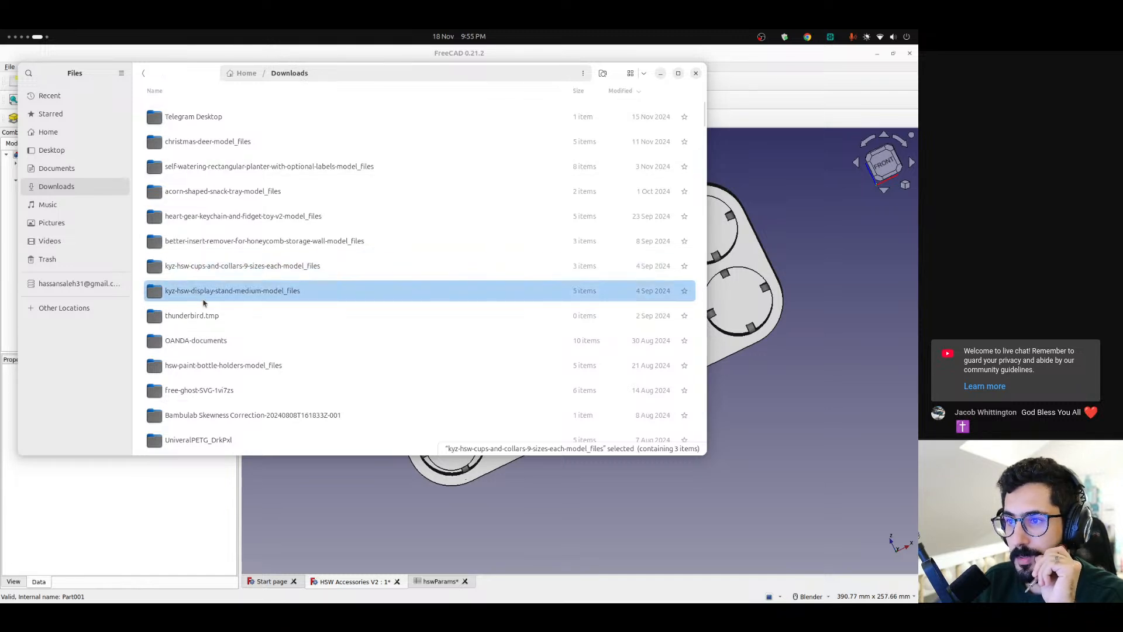
{"action": "scroll", "coordinate": [212, 313], "scroll_direction": "down", "scroll_amount": 5}
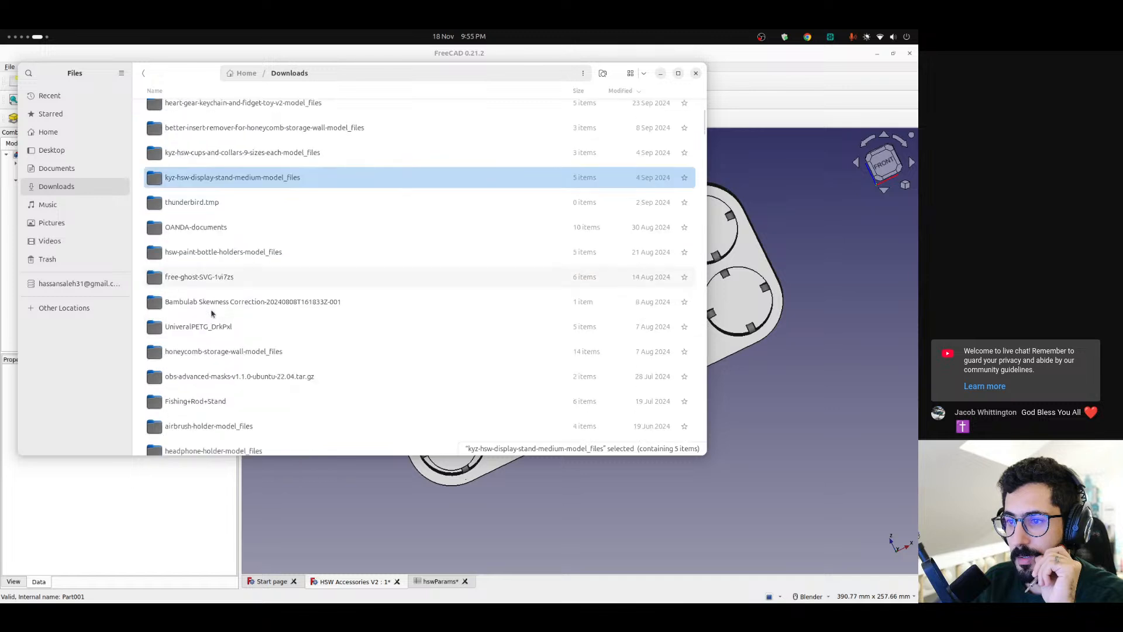
{"action": "scroll", "coordinate": [213, 319], "scroll_direction": "down", "scroll_amount": 5}
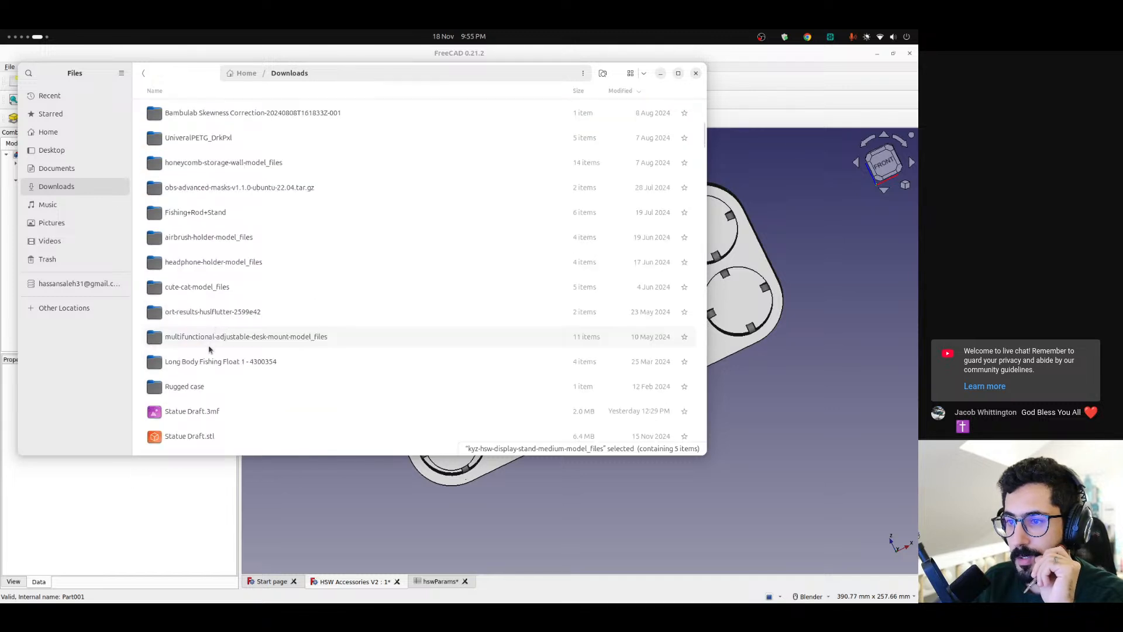
{"action": "scroll", "coordinate": [203, 372], "scroll_direction": "down", "scroll_amount": 3}
{"action": "scroll", "coordinate": [201, 380], "scroll_direction": "up", "scroll_amount": 8}
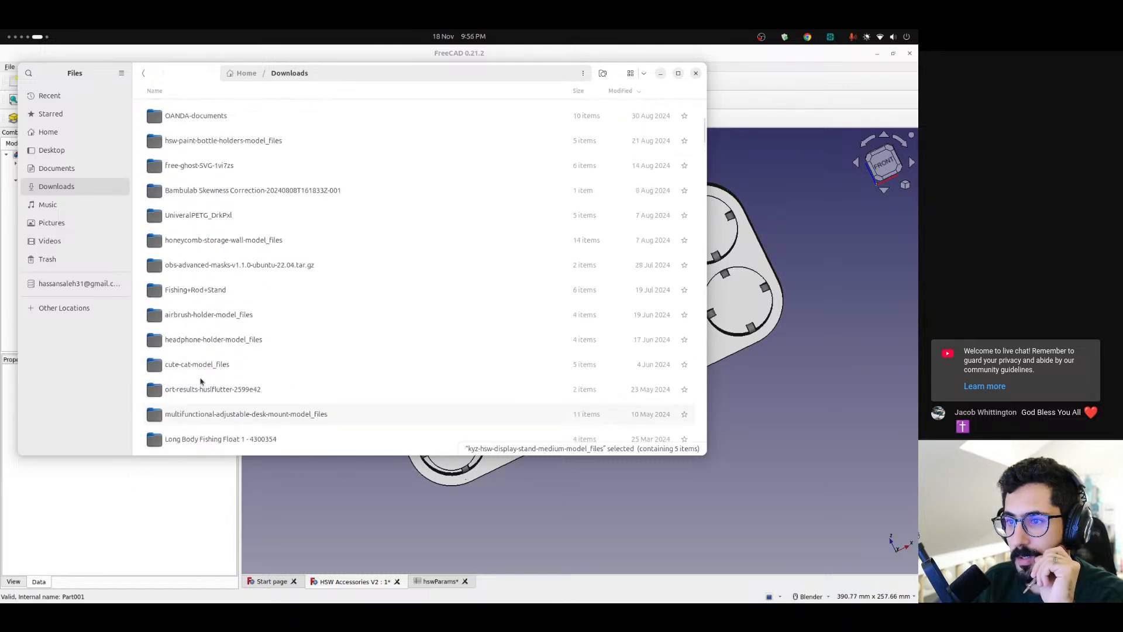
{"action": "scroll", "coordinate": [209, 353], "scroll_direction": "up", "scroll_amount": 3}
{"action": "scroll", "coordinate": [209, 353], "scroll_direction": "up", "scroll_amount": 3}
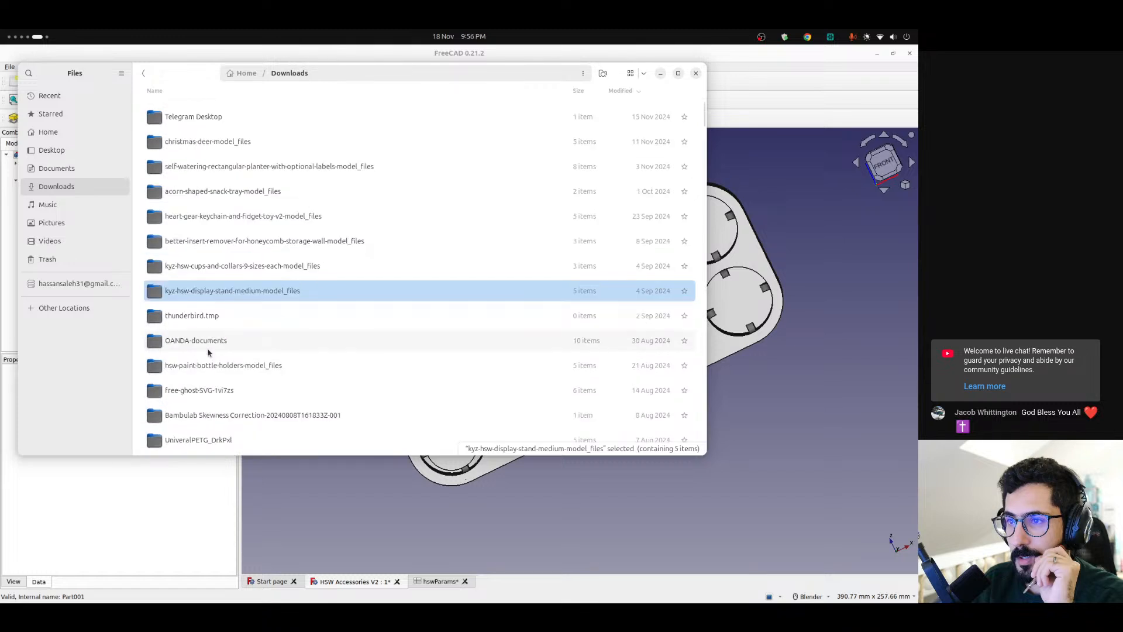
{"action": "mouse_move", "coordinate": [0, 465]}
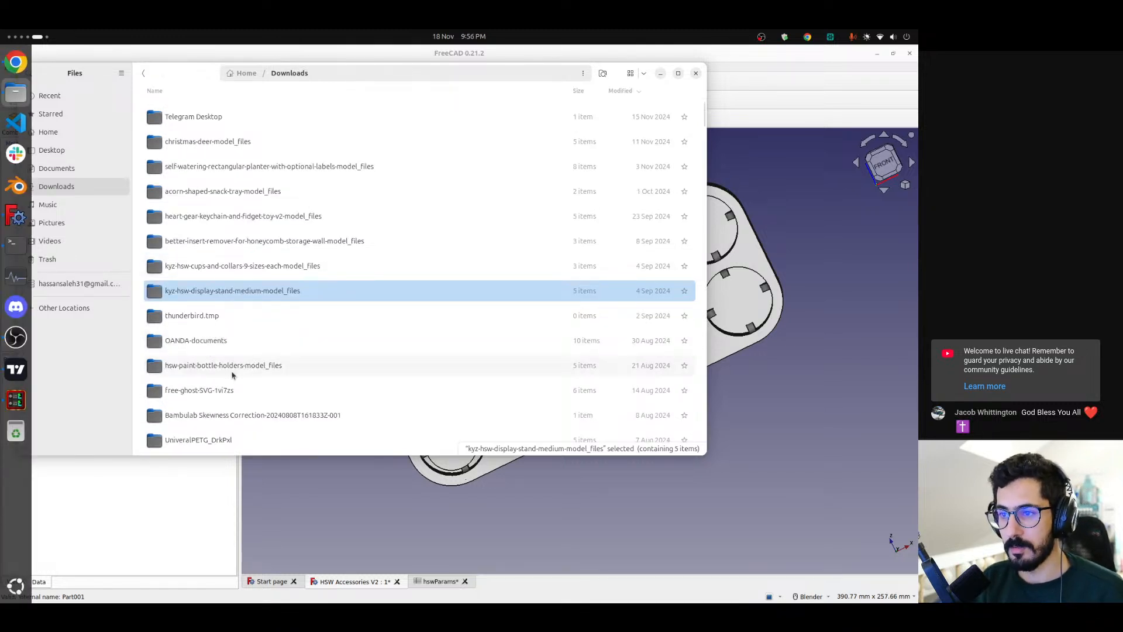
{"action": "scroll", "coordinate": [261, 369], "scroll_direction": "down", "scroll_amount": 6}
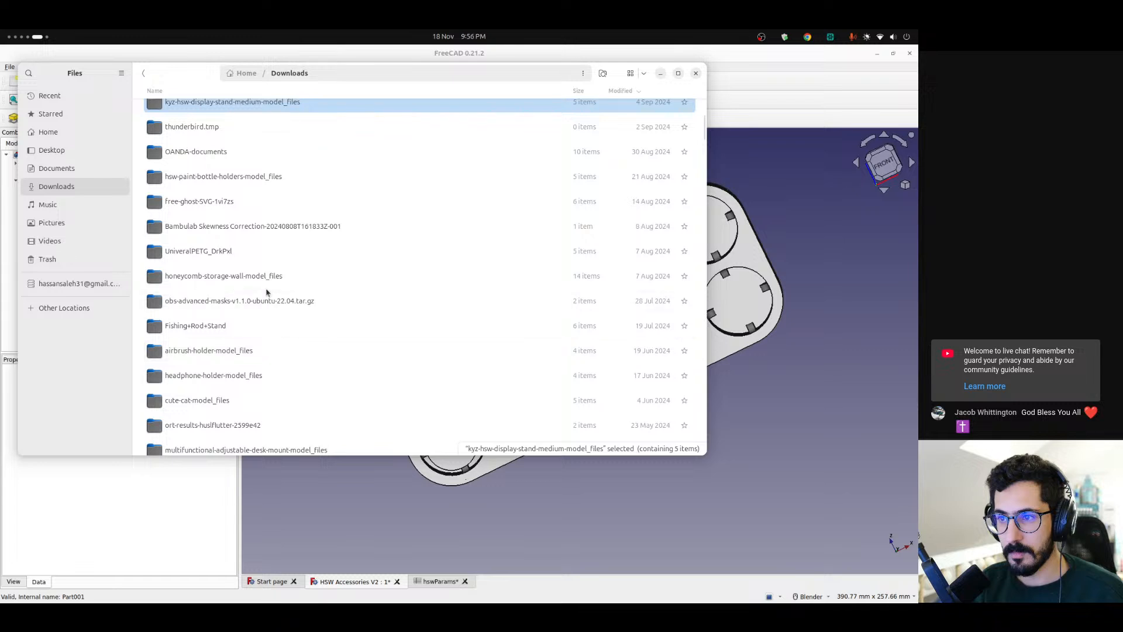
{"action": "scroll", "coordinate": [276, 315], "scroll_direction": "down", "scroll_amount": 5}
{"action": "scroll", "coordinate": [277, 316], "scroll_direction": "up", "scroll_amount": 10}
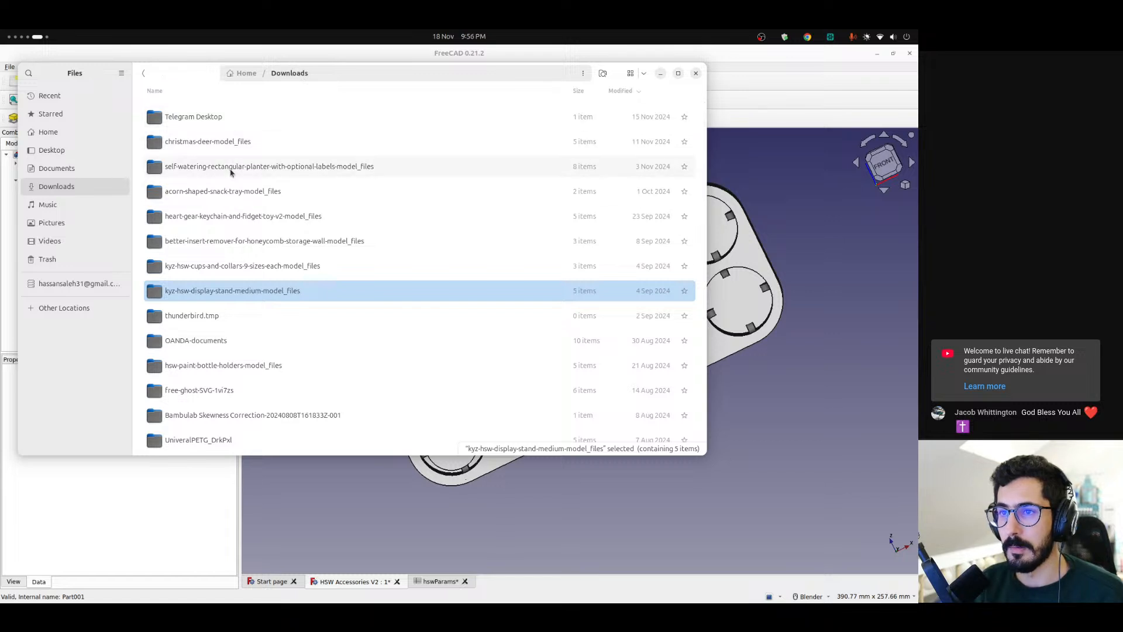
Open the HSW Accessories folder inside Desktop/FreeCad and look through its files
{"action": "left_click", "coordinate": [73, 154]}
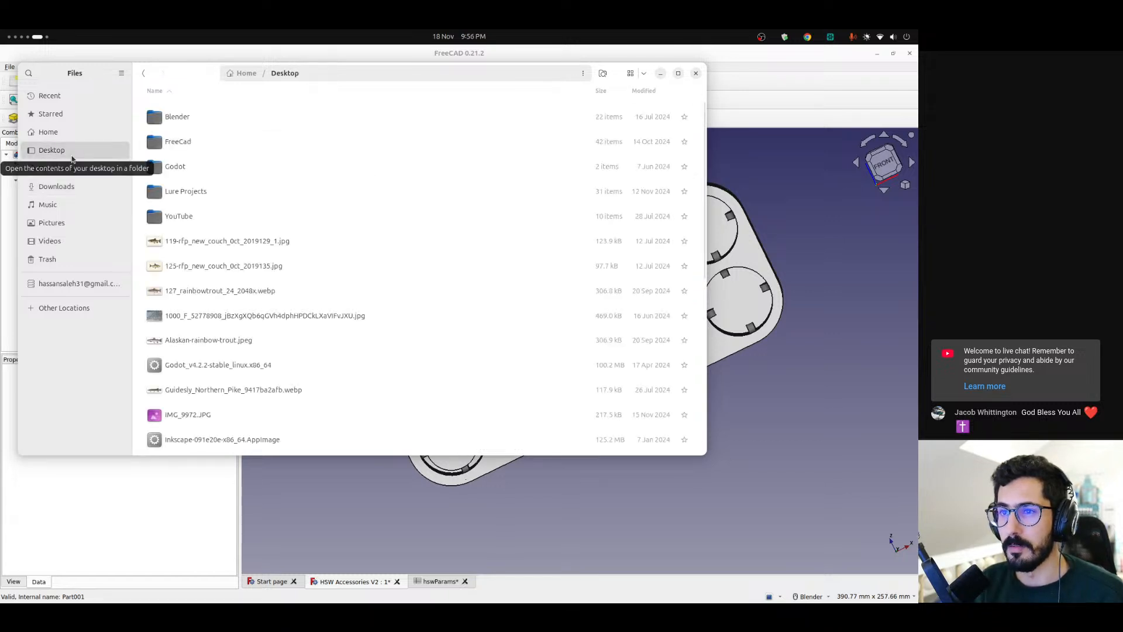
{"action": "double_click", "coordinate": [202, 143]}
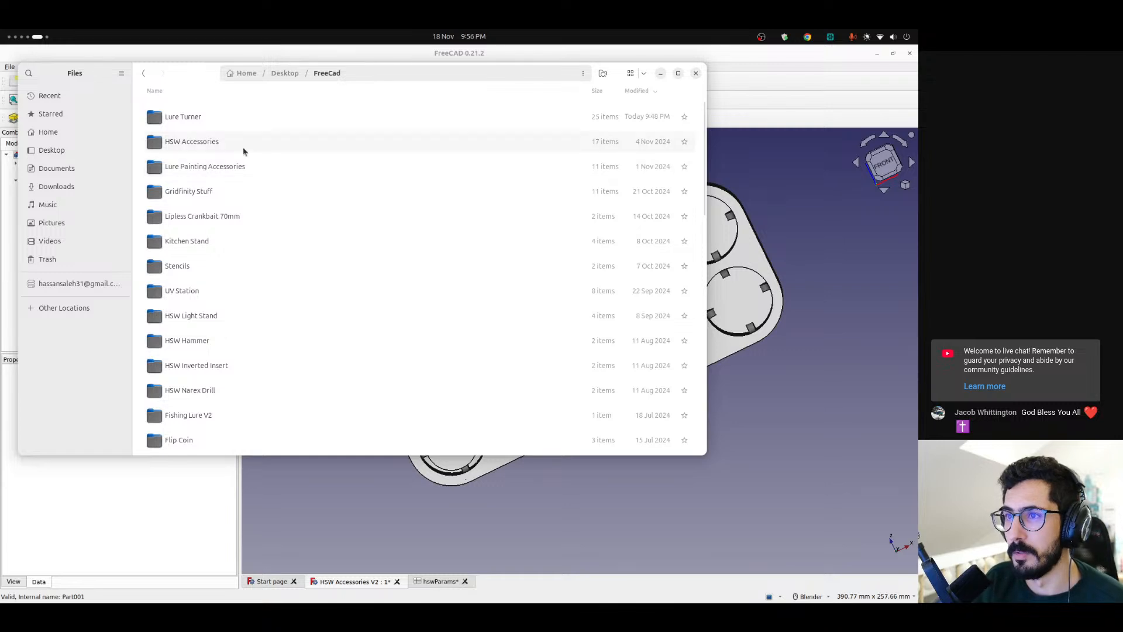
{"action": "double_click", "coordinate": [237, 141]}
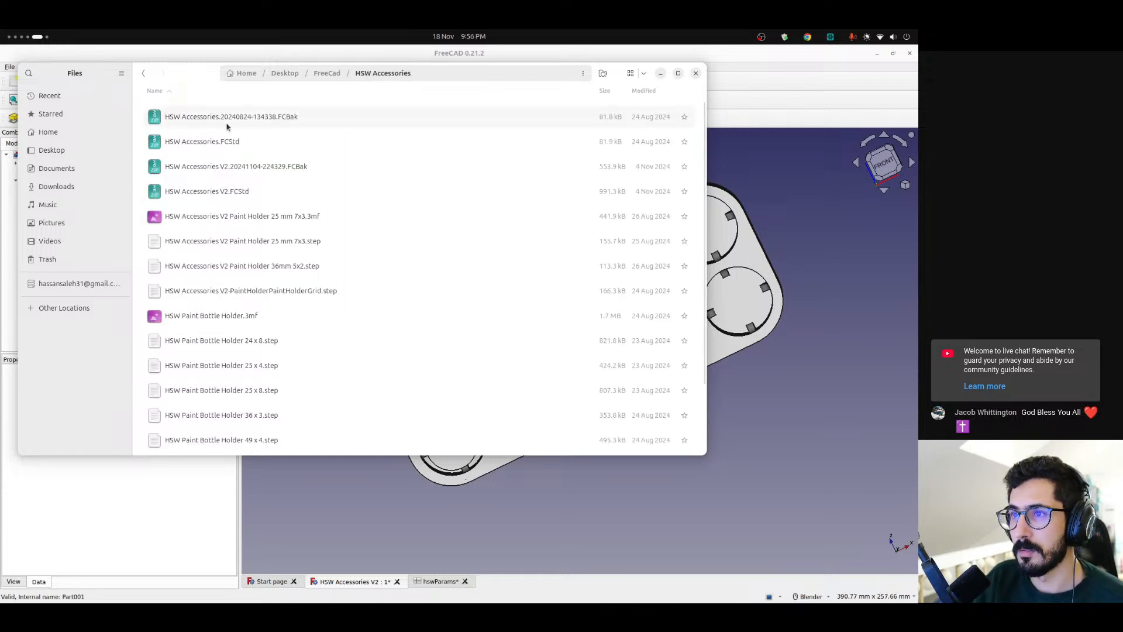
{"action": "scroll", "coordinate": [258, 287], "scroll_direction": "down", "scroll_amount": 3}
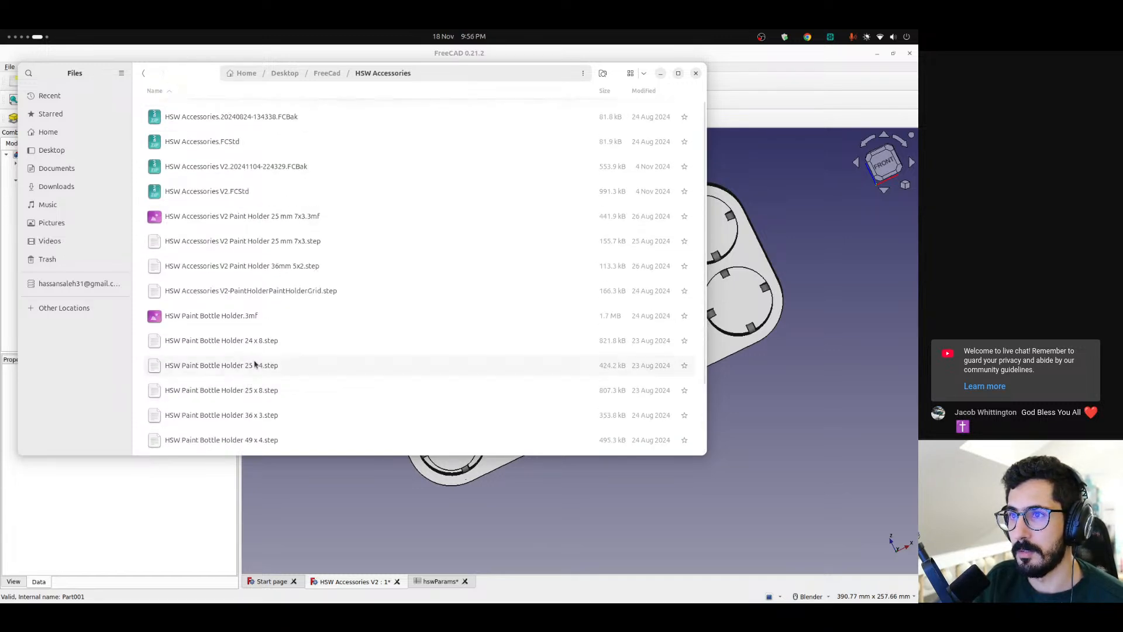
Go back to the FreeCad folder, look through its project folders for HSW reference files, and close the file window
{"action": "key", "text": "alt+Left"}
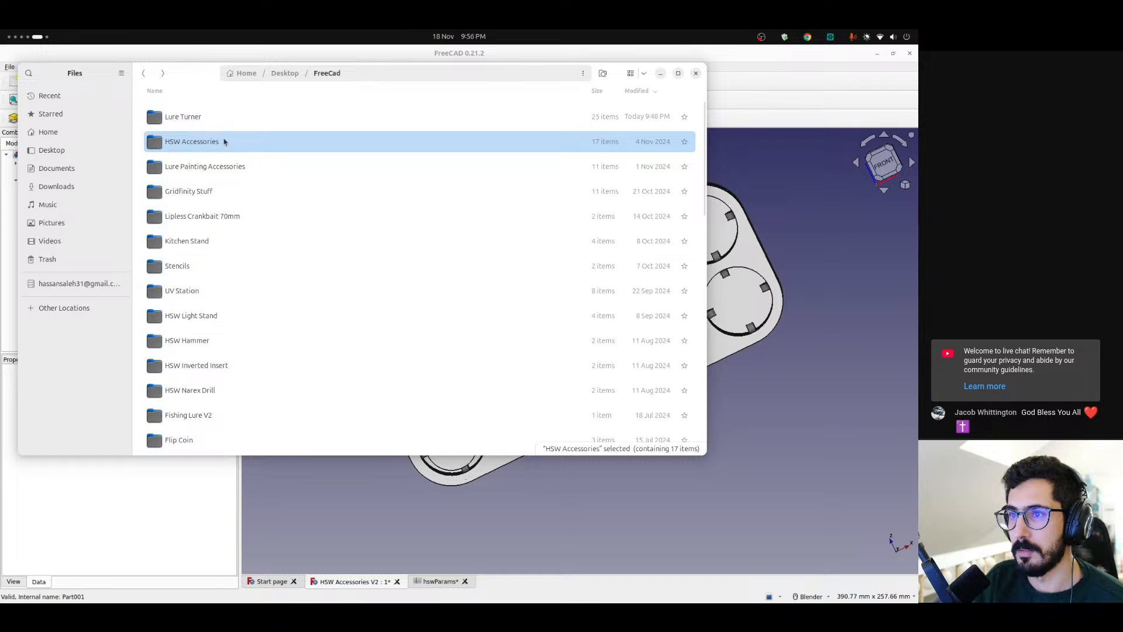
{"action": "scroll", "coordinate": [222, 258], "scroll_direction": "down", "scroll_amount": 10}
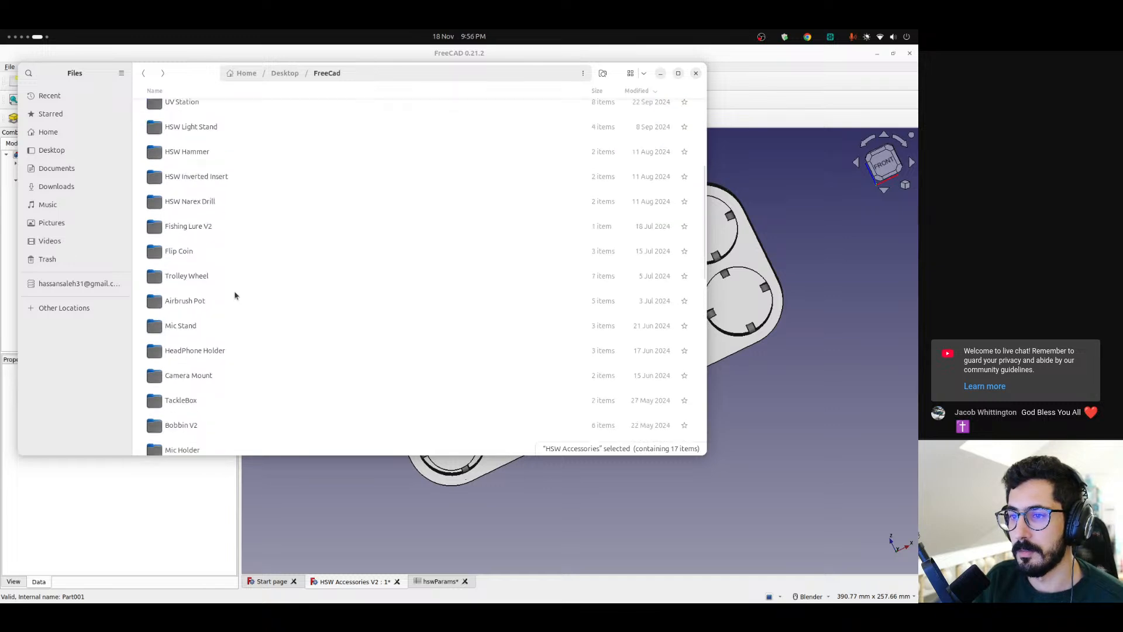
{"action": "scroll", "coordinate": [235, 299], "scroll_direction": "down", "scroll_amount": 10}
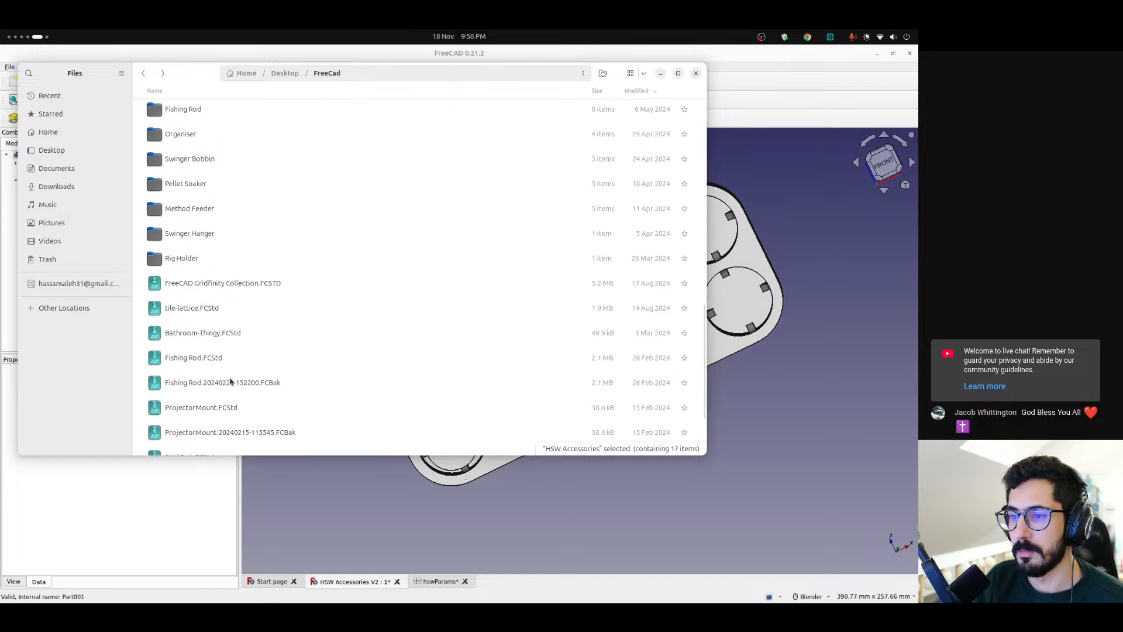
{"action": "scroll", "coordinate": [223, 255], "scroll_direction": "down", "scroll_amount": 1}
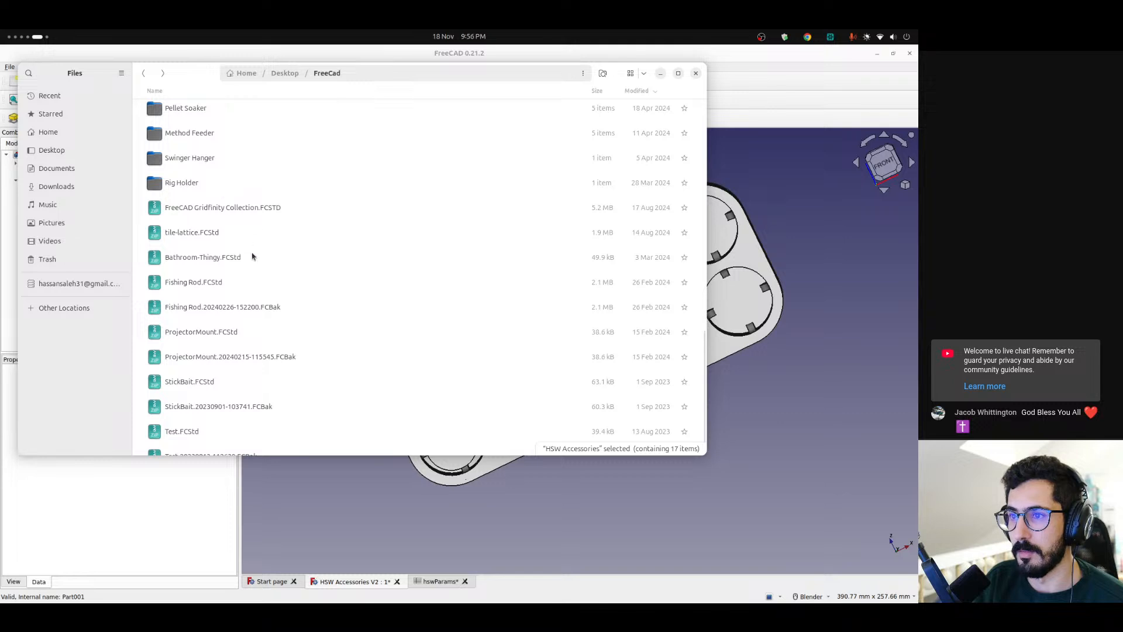
{"action": "scroll", "coordinate": [254, 241], "scroll_direction": "down", "scroll_amount": 1}
{"action": "scroll", "coordinate": [210, 423], "scroll_direction": "up", "scroll_amount": 6}
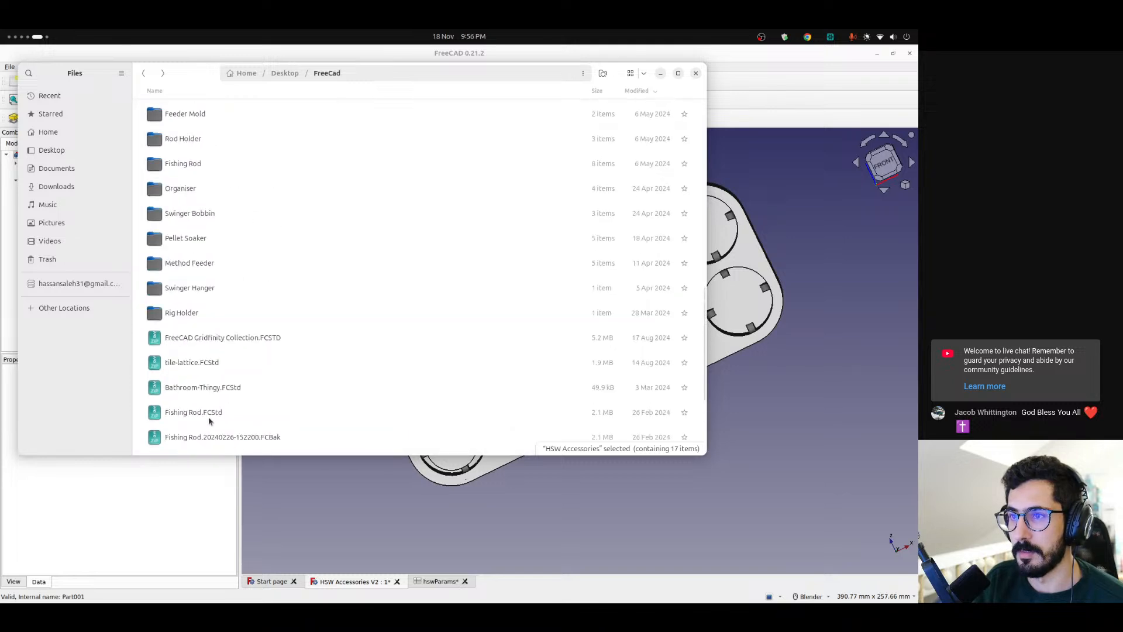
{"action": "scroll", "coordinate": [211, 282], "scroll_direction": "up", "scroll_amount": 1}
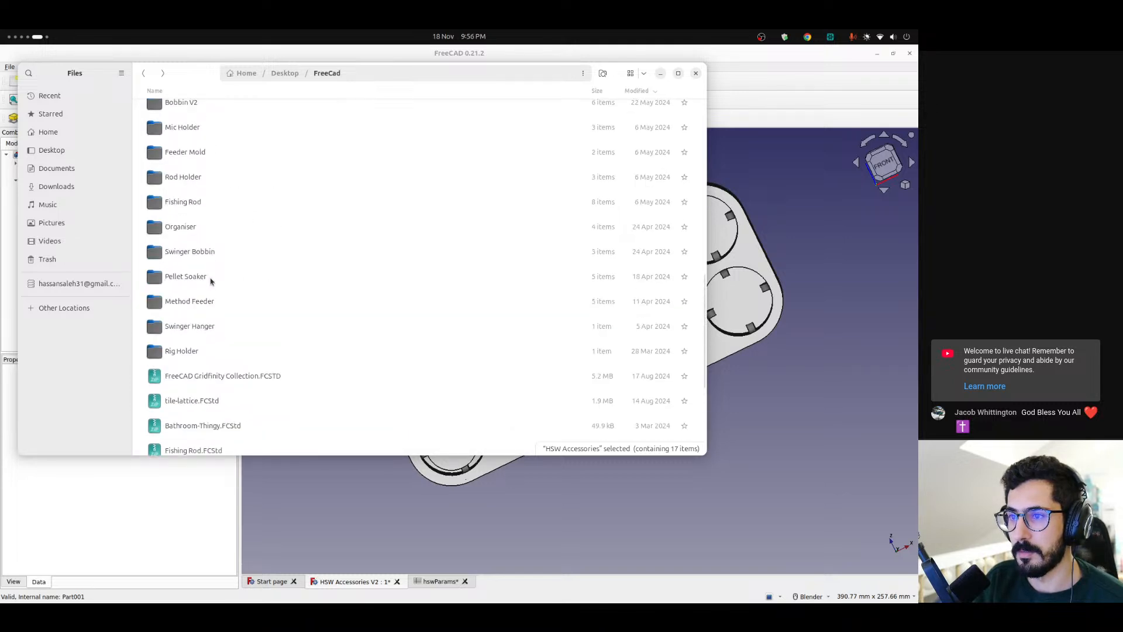
{"action": "scroll", "coordinate": [206, 286], "scroll_direction": "up", "scroll_amount": 3}
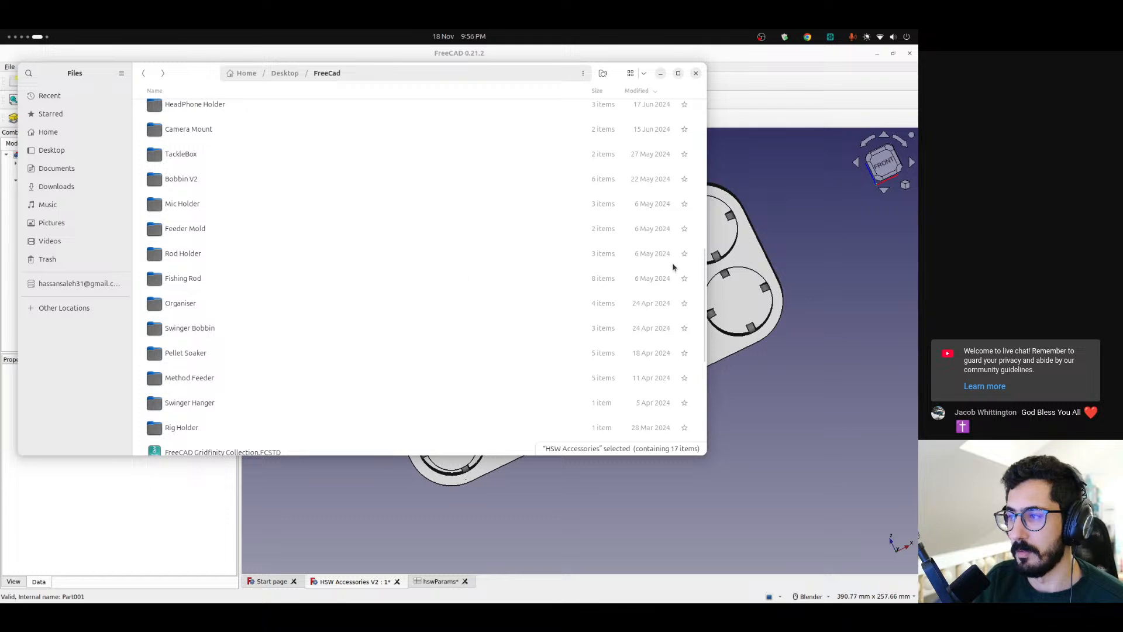
{"action": "scroll", "coordinate": [191, 317], "scroll_direction": "up", "scroll_amount": 1}
{"action": "scroll", "coordinate": [191, 317], "scroll_direction": "up", "scroll_amount": 3}
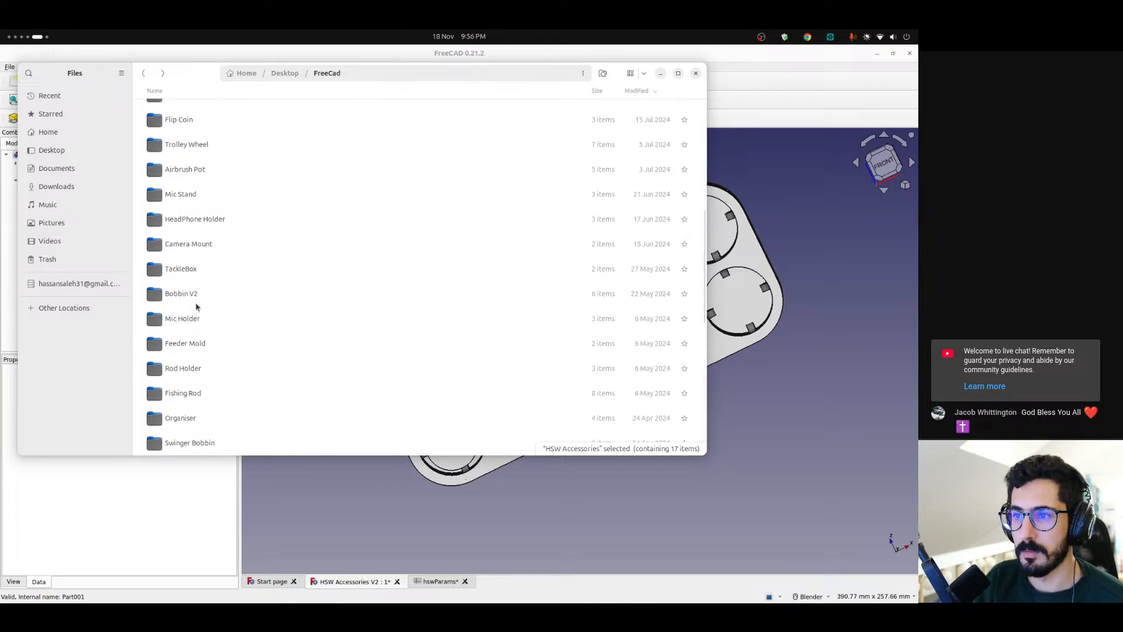
{"action": "left_click", "coordinate": [217, 275]}
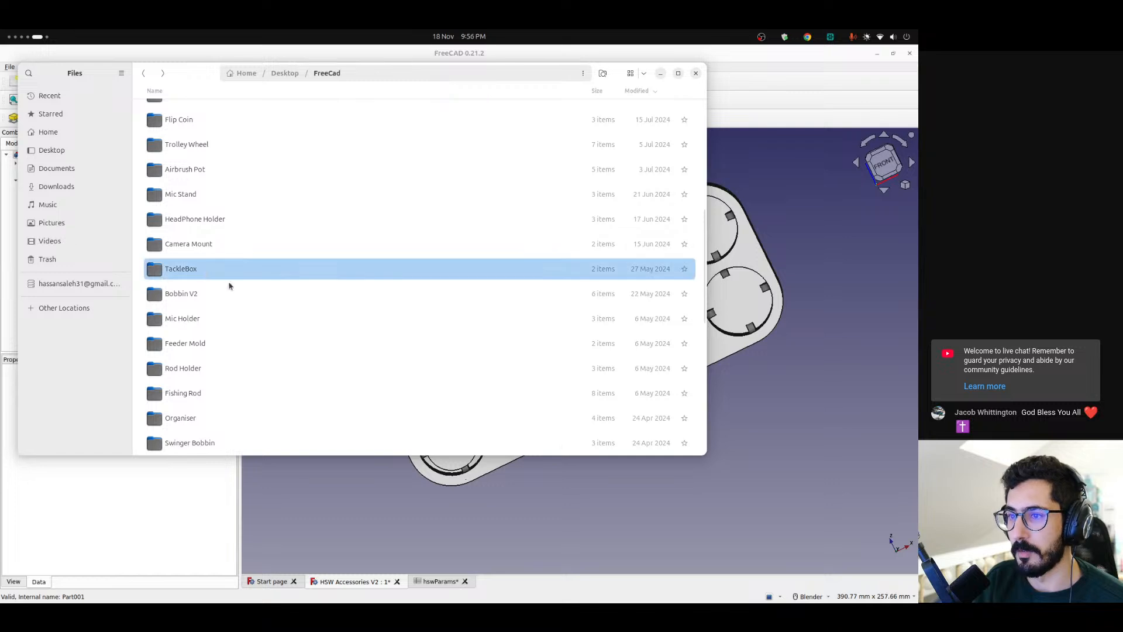
{"action": "scroll", "coordinate": [221, 287], "scroll_direction": "up", "scroll_amount": 3}
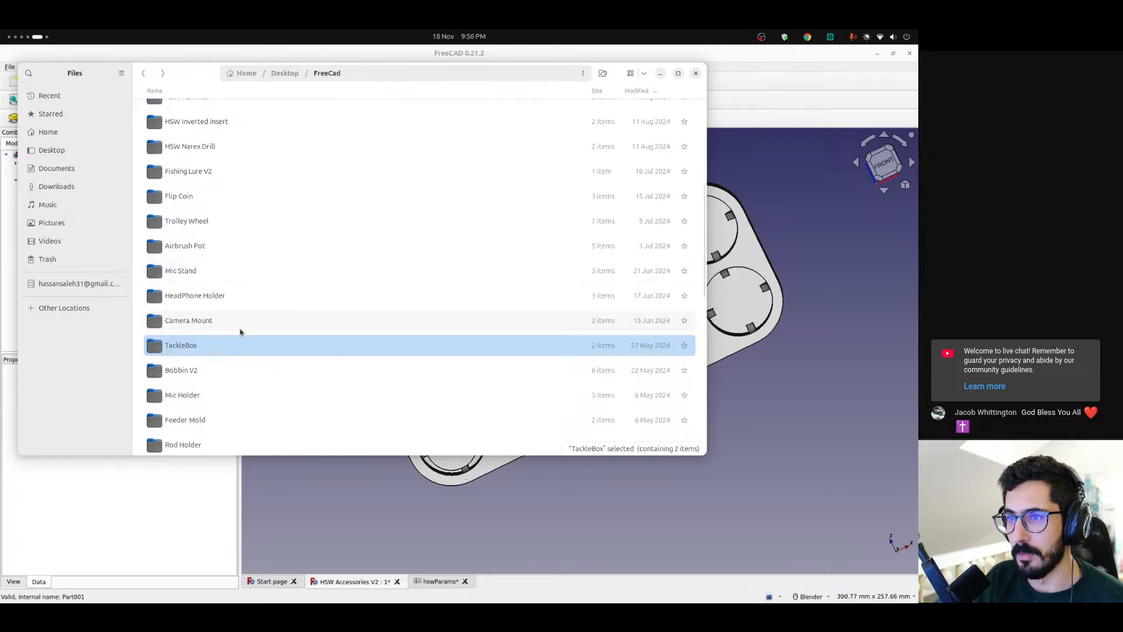
{"action": "scroll", "coordinate": [209, 352], "scroll_direction": "up", "scroll_amount": 3}
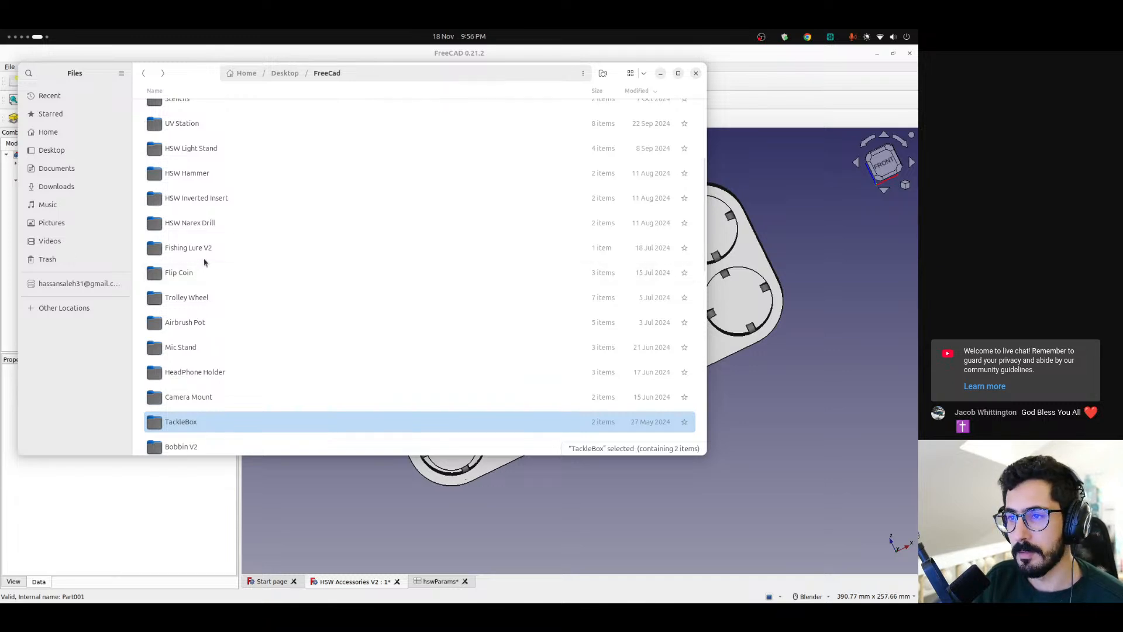
{"action": "scroll", "coordinate": [208, 269], "scroll_direction": "up", "scroll_amount": 2}
{"action": "scroll", "coordinate": [222, 285], "scroll_direction": "up", "scroll_amount": 2}
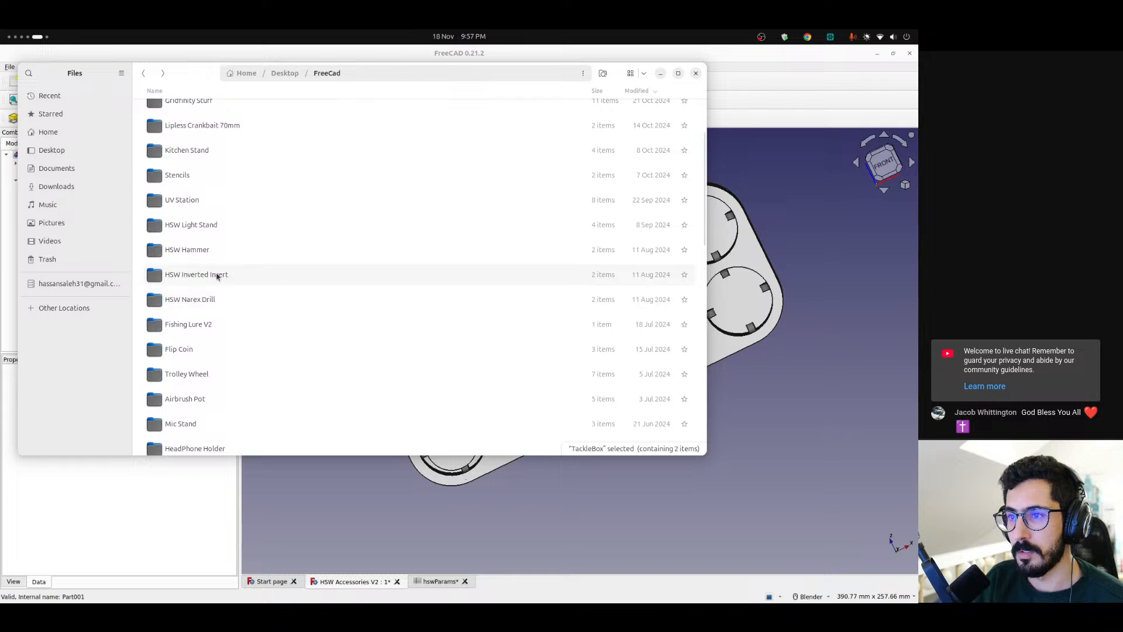
{"action": "scroll", "coordinate": [218, 277], "scroll_direction": "up", "scroll_amount": 4}
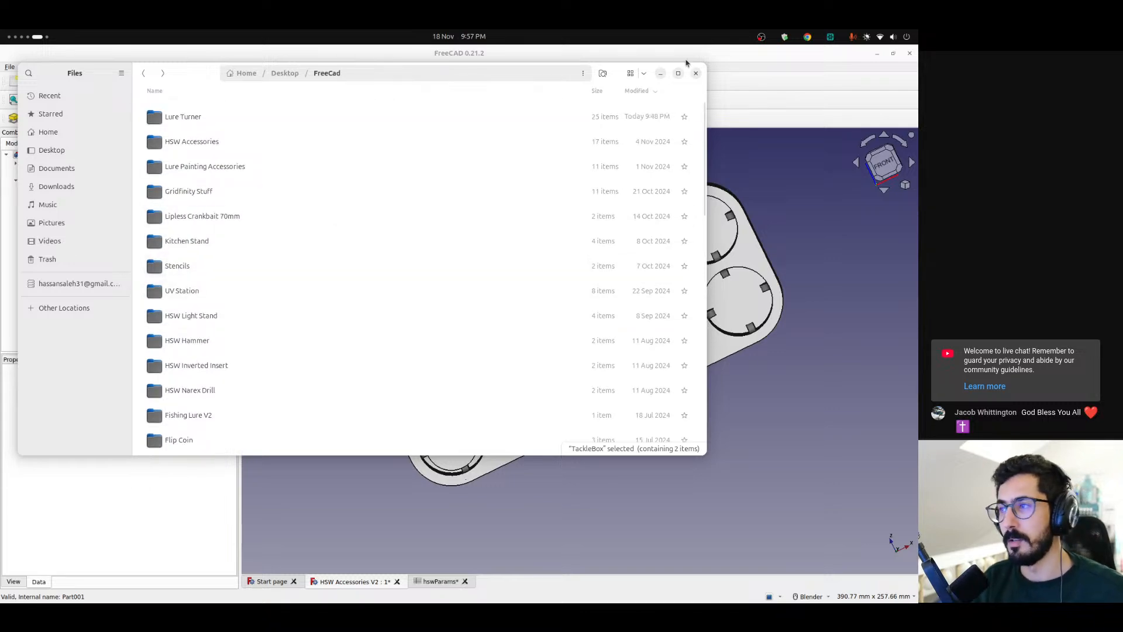
{"action": "left_click", "coordinate": [695, 76]}
Switch to the Printables page in Chrome, exit the 3D preview, and download all HSW Attach Anything Tutorial model files
{"action": "mouse_move", "coordinate": [2, 461]}
{"action": "scroll", "coordinate": [1, 461], "scroll_direction": "up", "scroll_amount": 2}
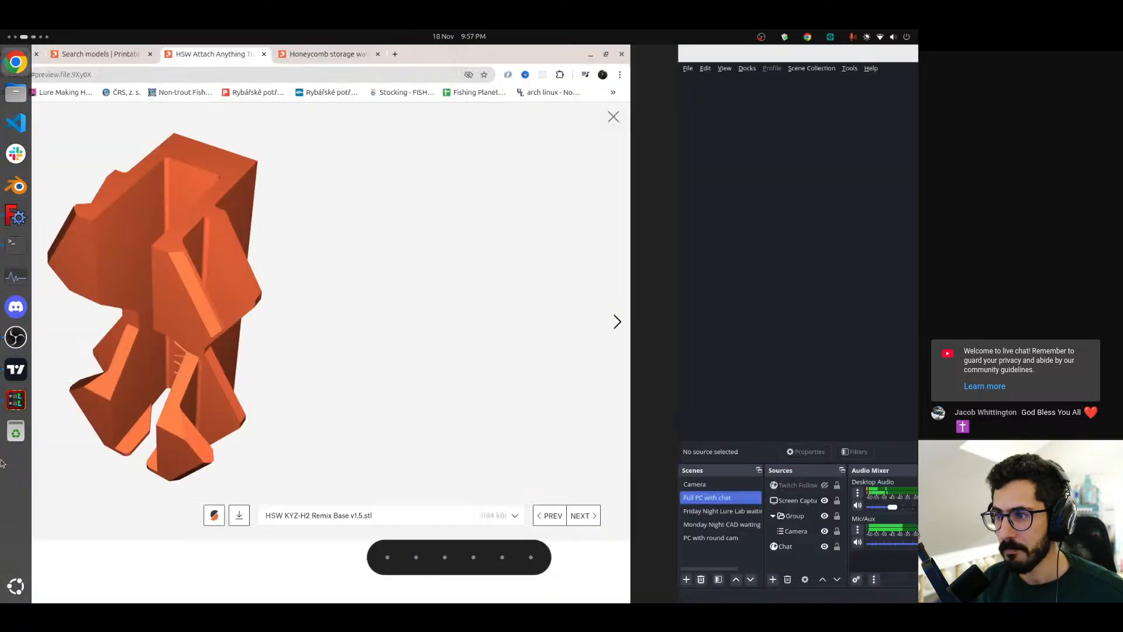
{"action": "key", "text": "Escape"}
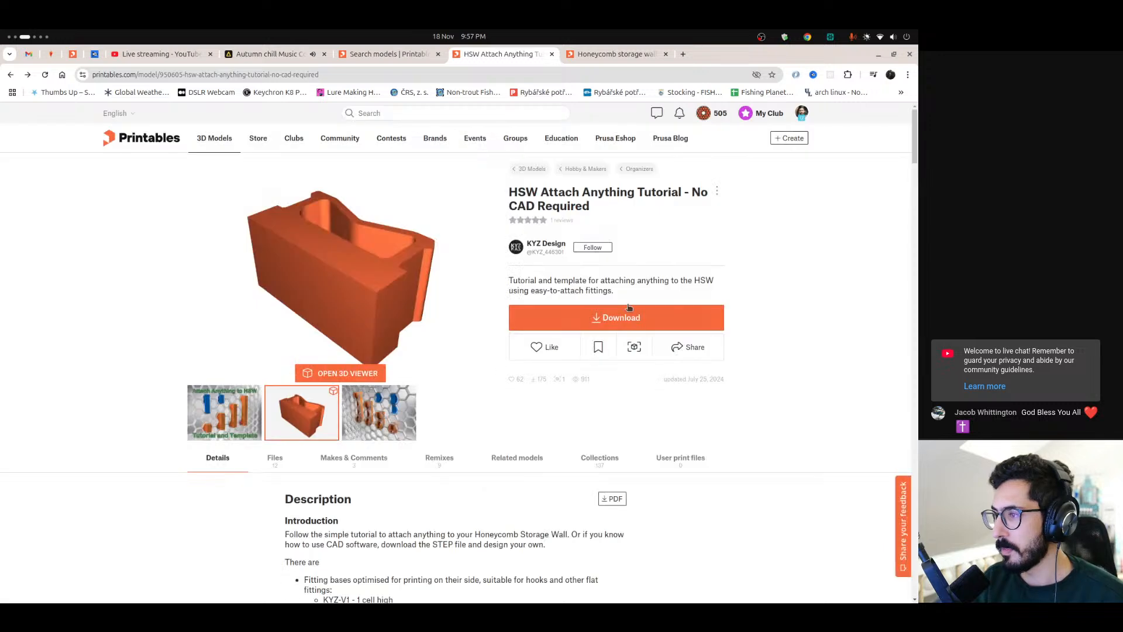
{"action": "left_click", "coordinate": [635, 322]}
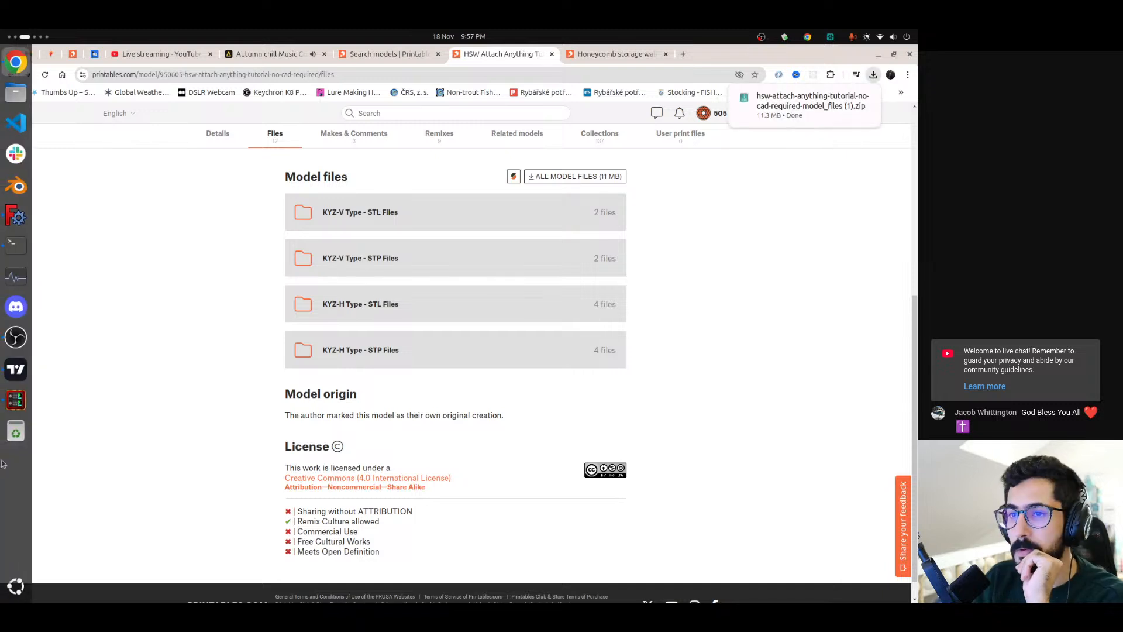
Find hsw-attach-anything-tutorial-no-cad-required-model_files (1).zip in the Downloads folder and extract it there
{"action": "left_click", "coordinate": [15, 92]}
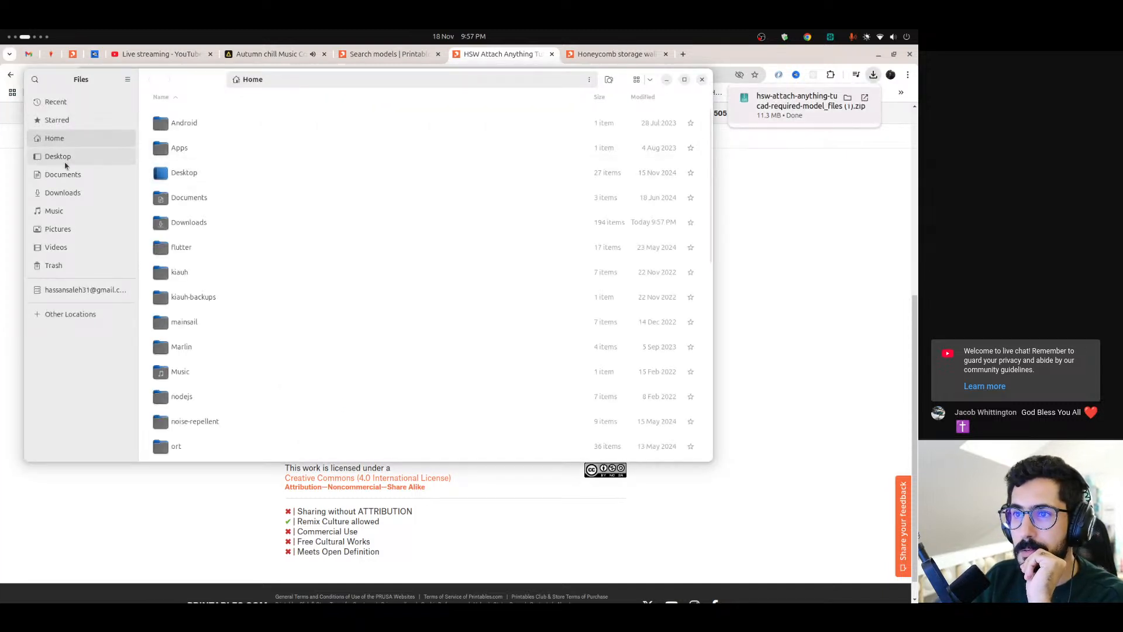
{"action": "left_click", "coordinate": [109, 193]}
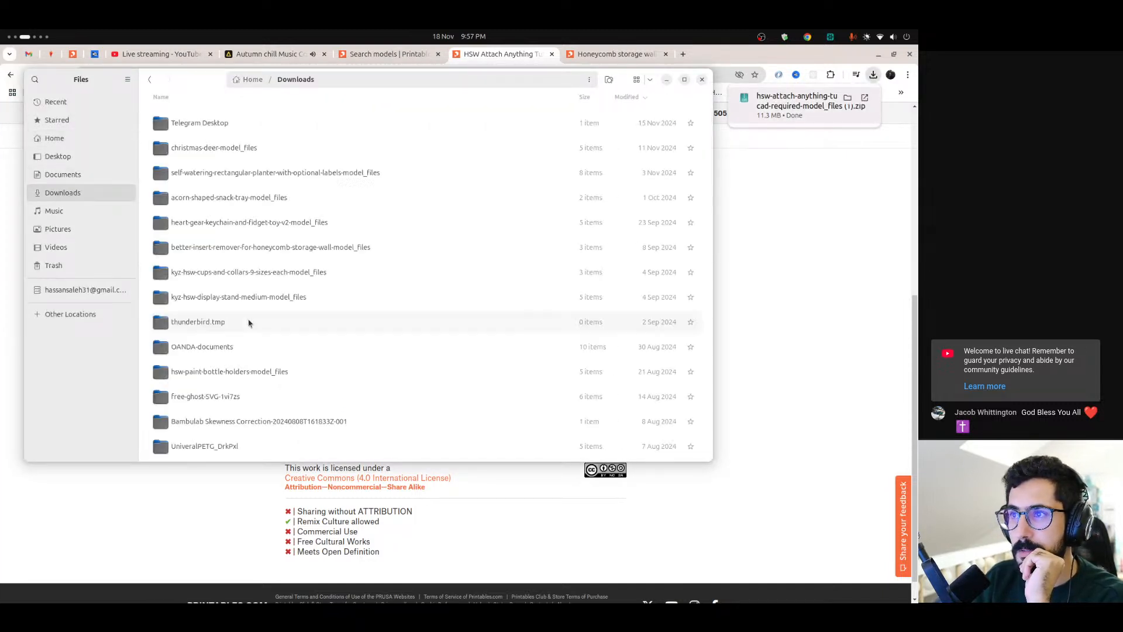
{"action": "scroll", "coordinate": [250, 322], "scroll_direction": "down", "scroll_amount": 5}
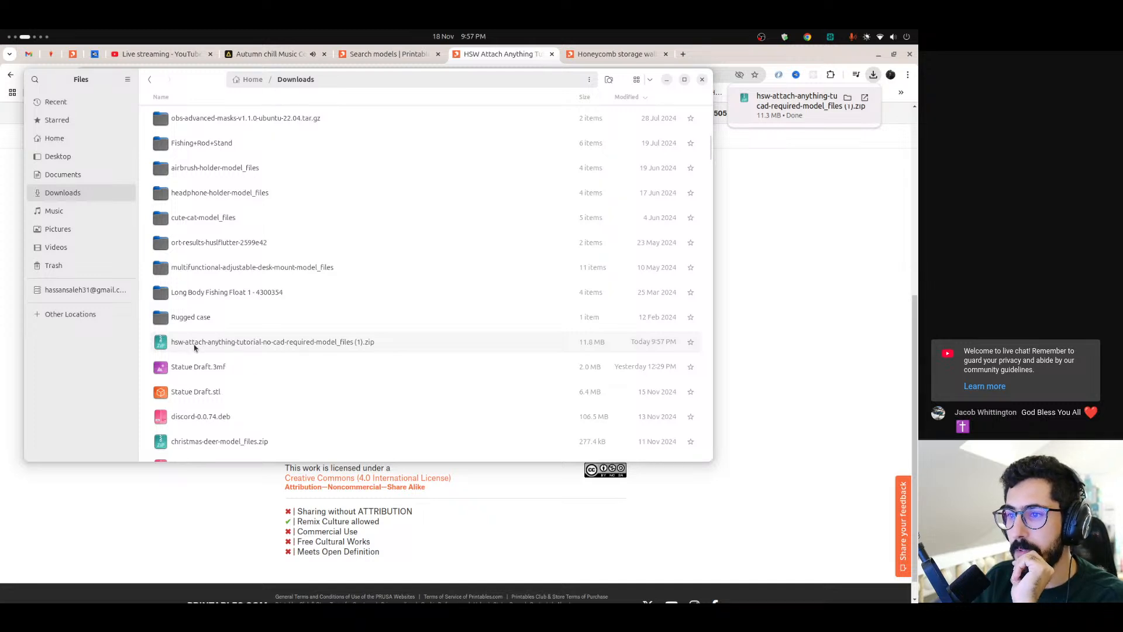
{"action": "scroll", "coordinate": [231, 351], "scroll_direction": "up", "scroll_amount": 6}
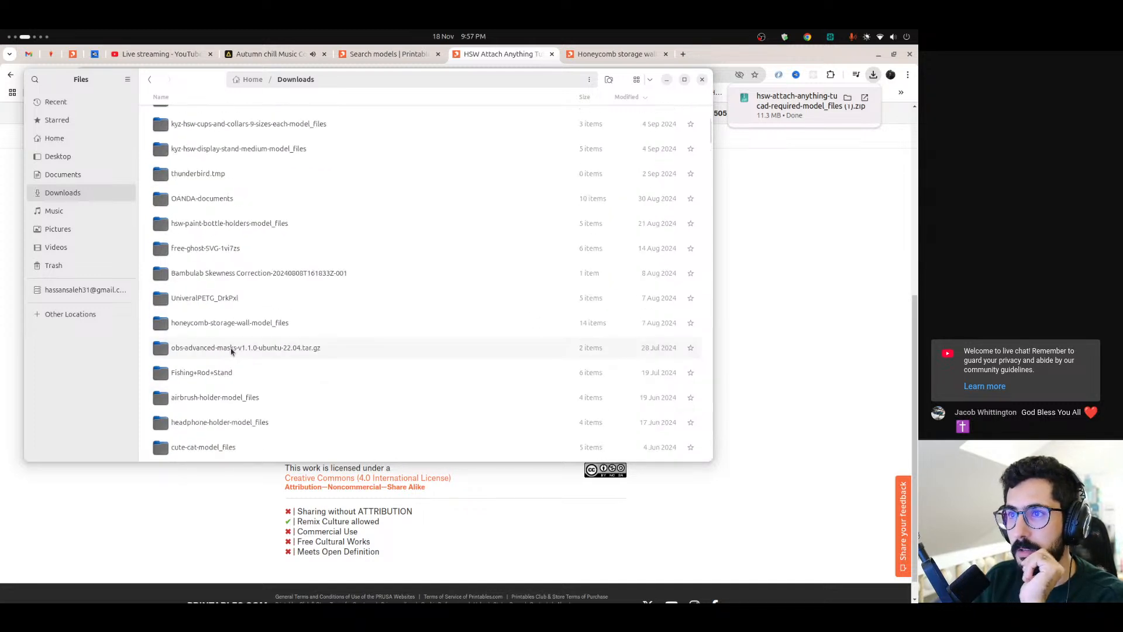
{"action": "scroll", "coordinate": [235, 154], "scroll_direction": "up", "scroll_amount": 4}
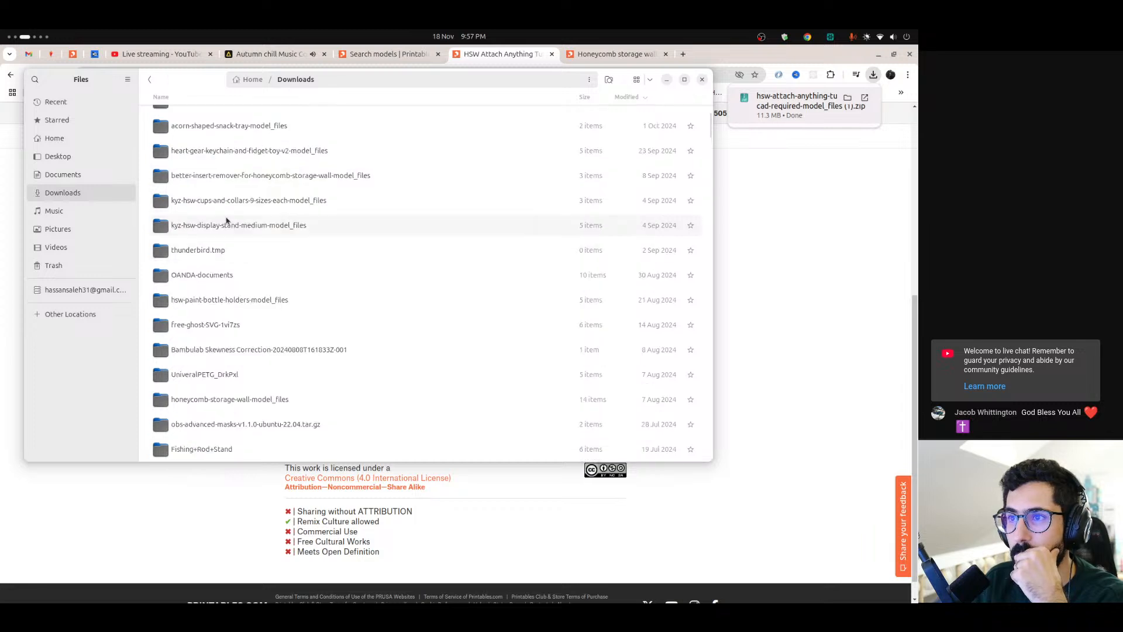
{"action": "scroll", "coordinate": [225, 246], "scroll_direction": "down", "scroll_amount": 2}
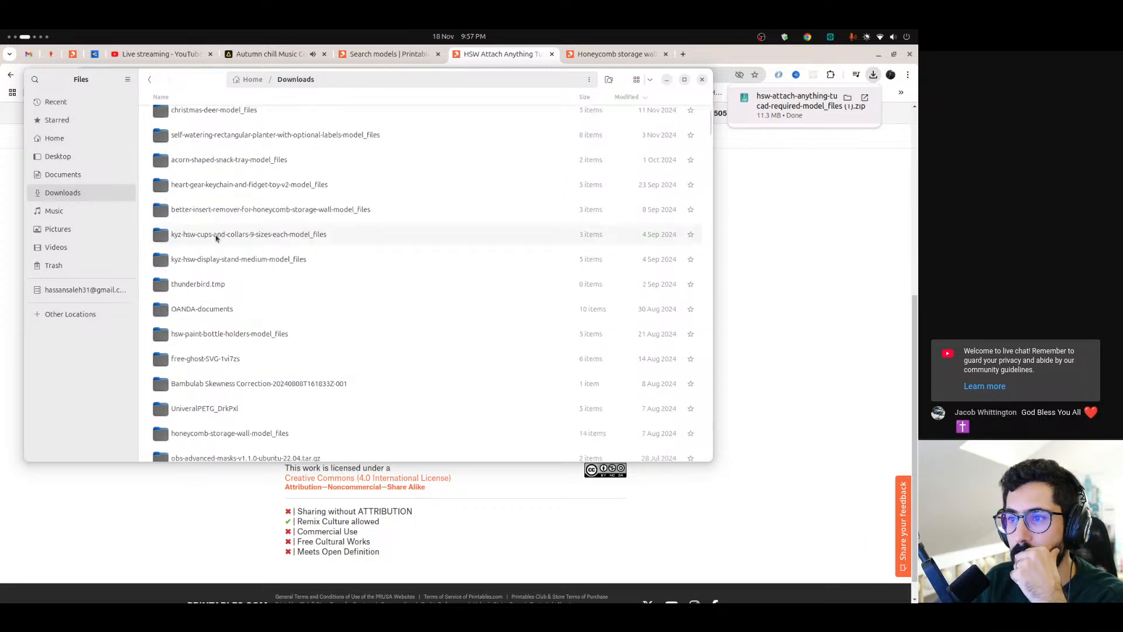
{"action": "scroll", "coordinate": [222, 266], "scroll_direction": "down", "scroll_amount": 1}
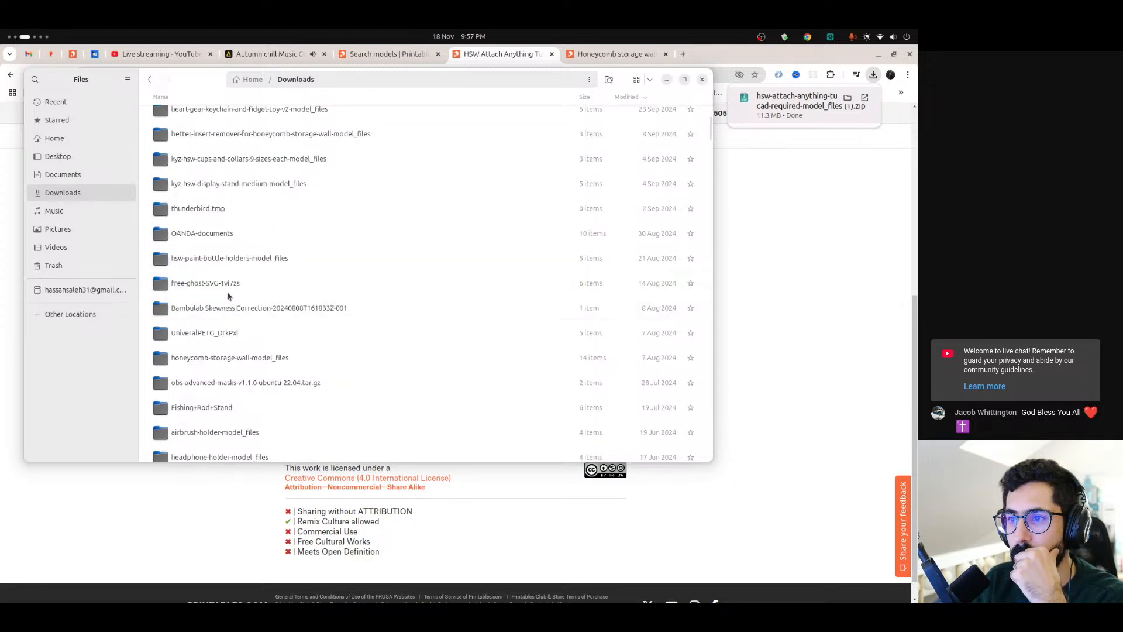
{"action": "scroll", "coordinate": [235, 345], "scroll_direction": "down", "scroll_amount": 5}
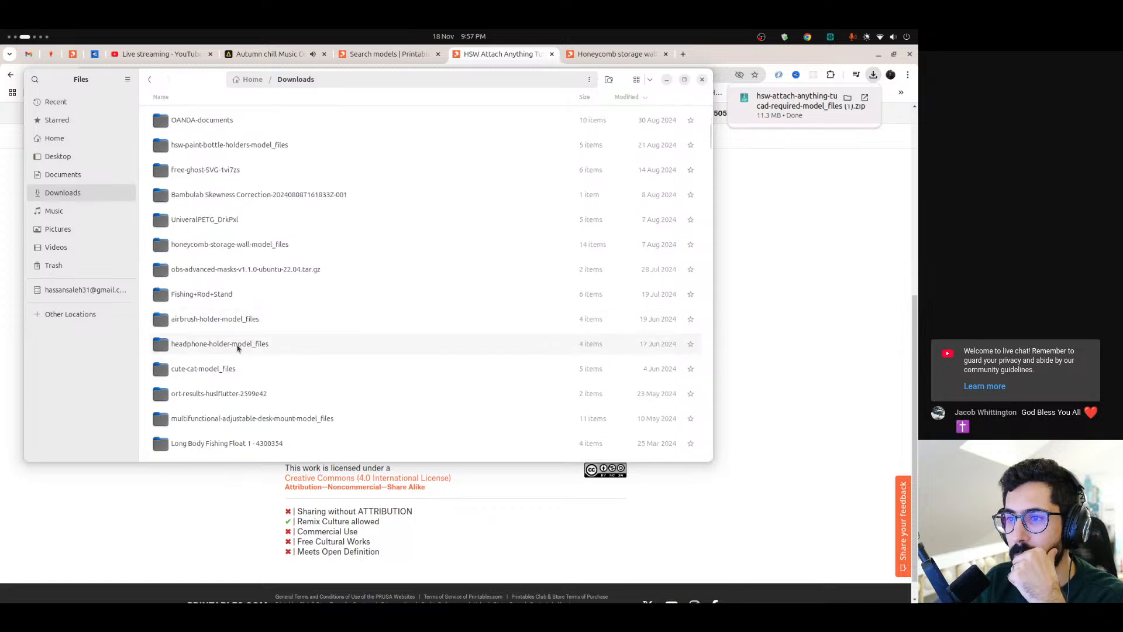
{"action": "double_click", "coordinate": [234, 419]}
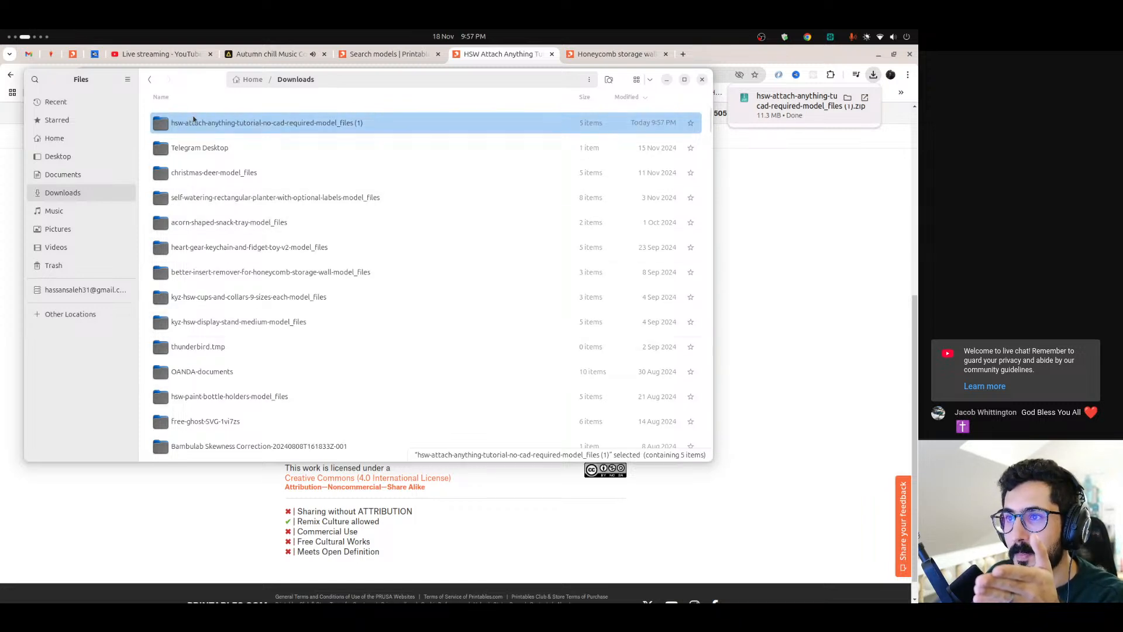
Open the extracted attach-anything folder, look through its KYZ-H Type - STP Files folder, and close the file window
{"action": "scroll", "coordinate": [227, 257], "scroll_direction": "down", "scroll_amount": 5}
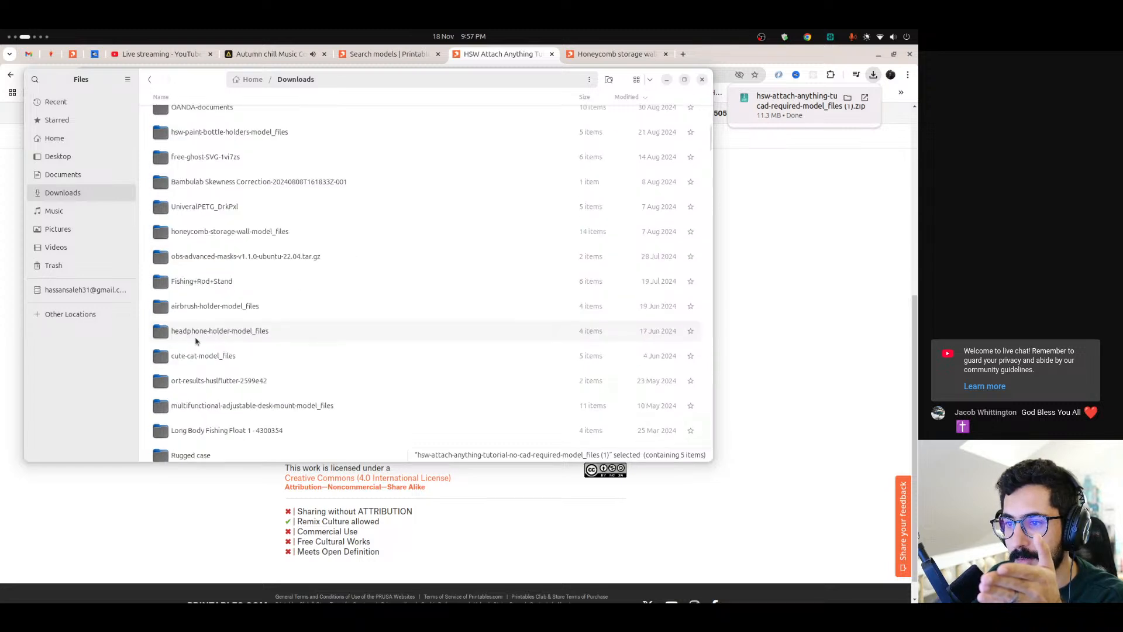
{"action": "scroll", "coordinate": [195, 328], "scroll_direction": "down", "scroll_amount": 2}
{"action": "scroll", "coordinate": [216, 327], "scroll_direction": "up", "scroll_amount": 5}
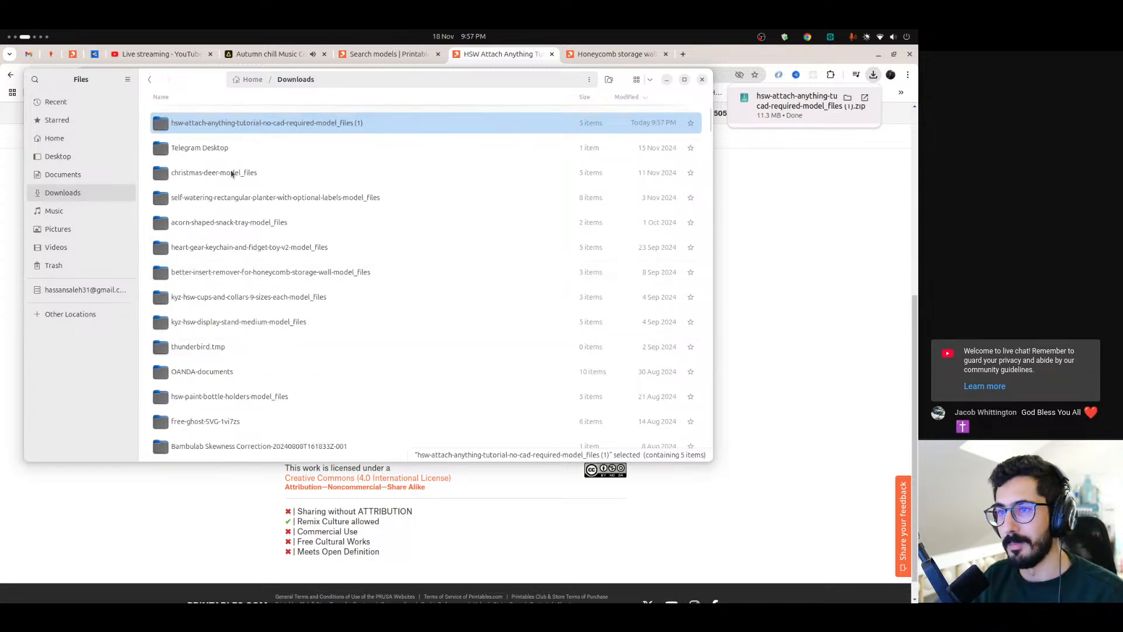
{"action": "double_click", "coordinate": [363, 125]}
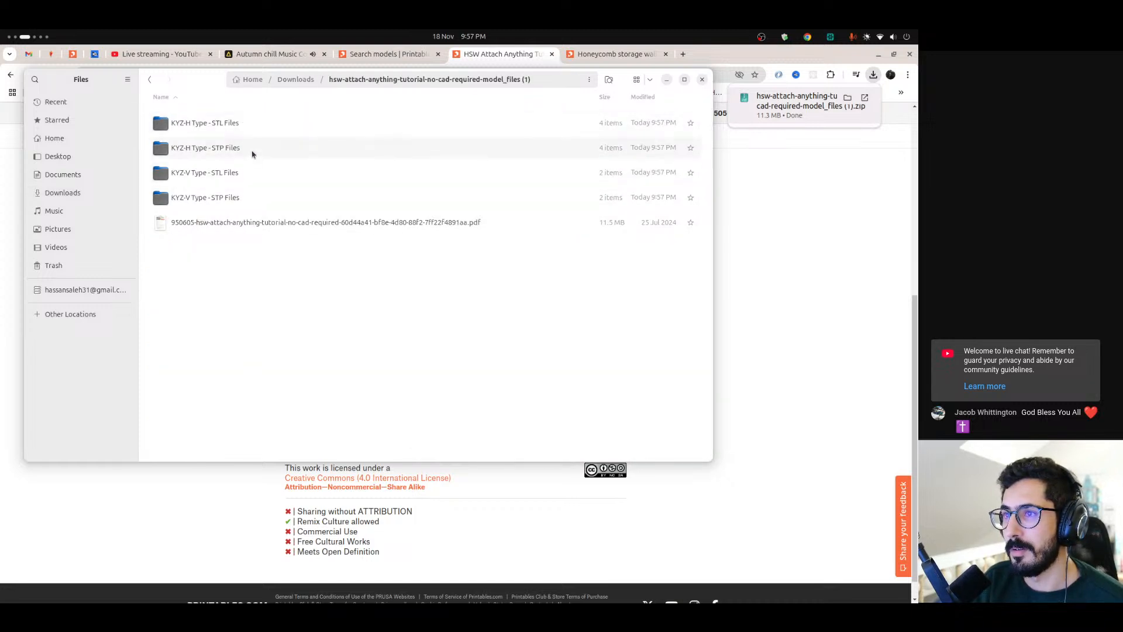
{"action": "left_click", "coordinate": [252, 151]}
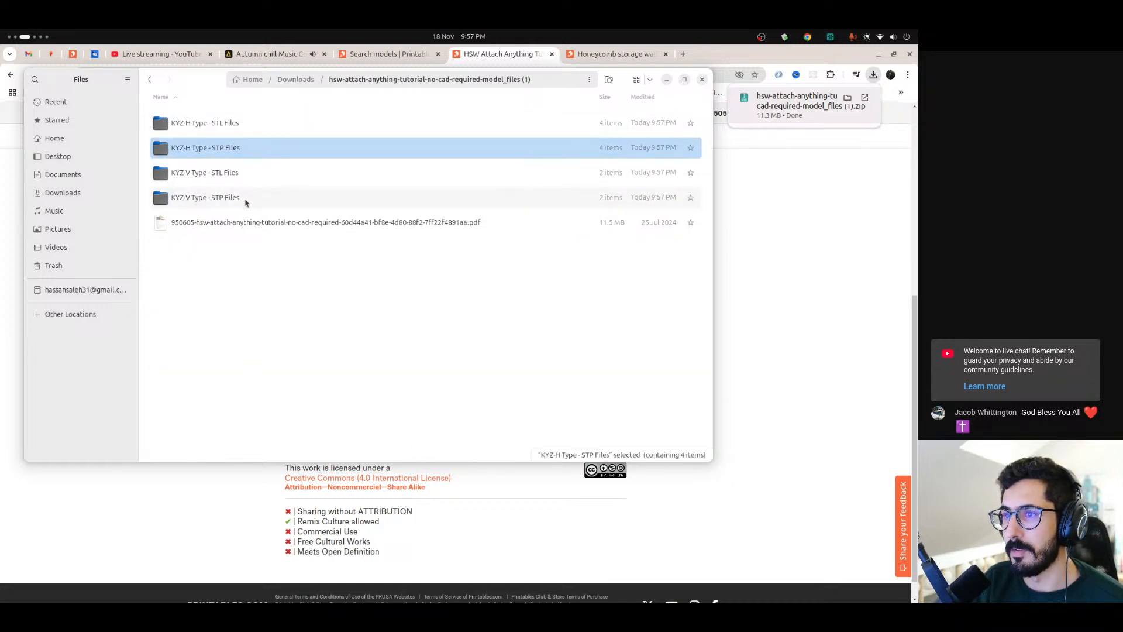
{"action": "left_click", "coordinate": [245, 199], "text": "ctrl"}
{"action": "left_click", "coordinate": [247, 153]}
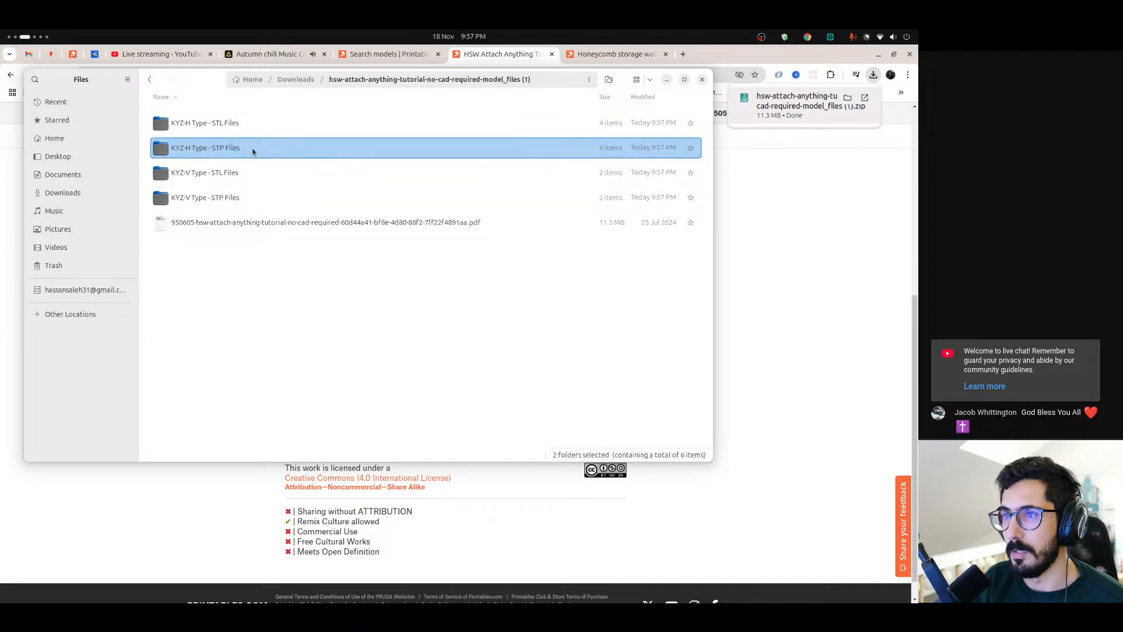
{"action": "double_click", "coordinate": [186, 151]}
{"action": "left_click", "coordinate": [221, 124]}
{"action": "key", "text": "alt+Left"}
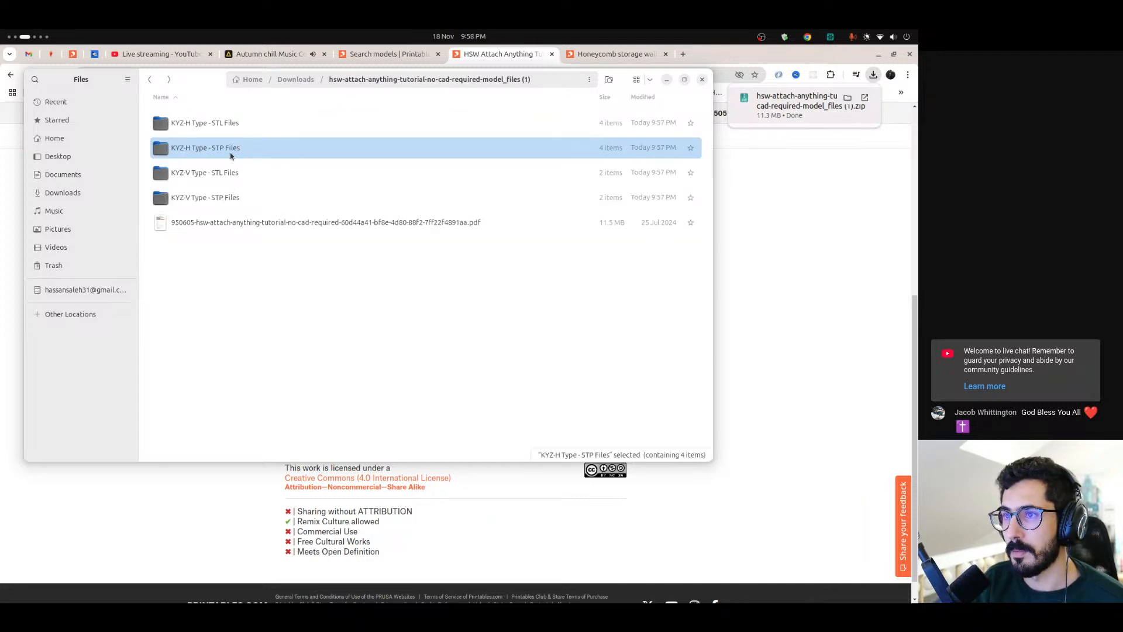
{"action": "left_click", "coordinate": [700, 82]}
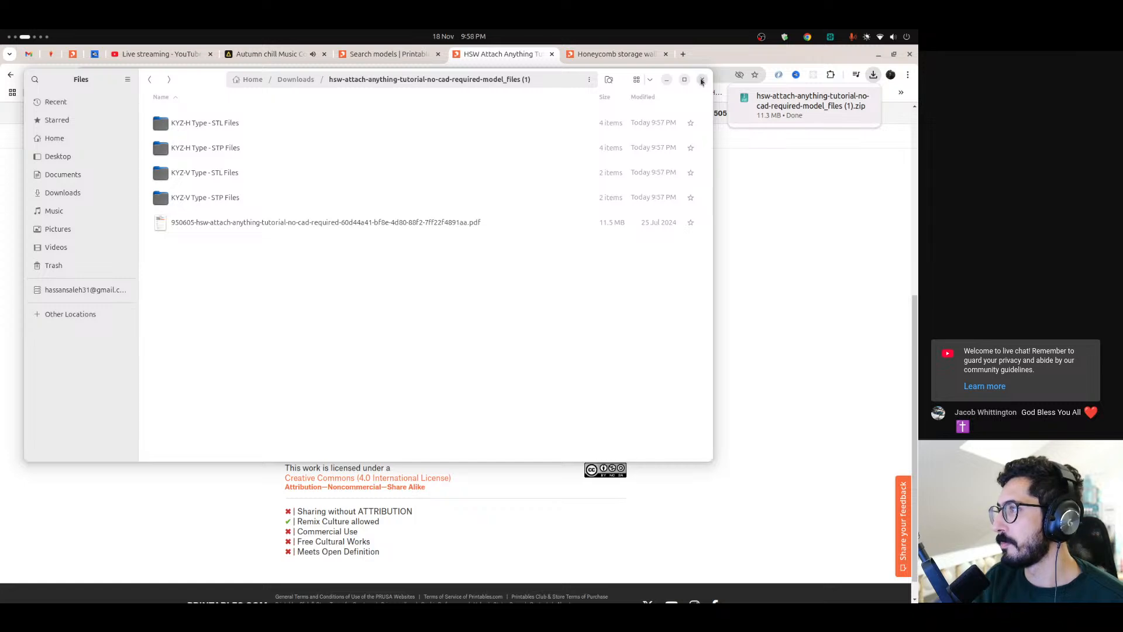
{"action": "left_click", "coordinate": [702, 82]}
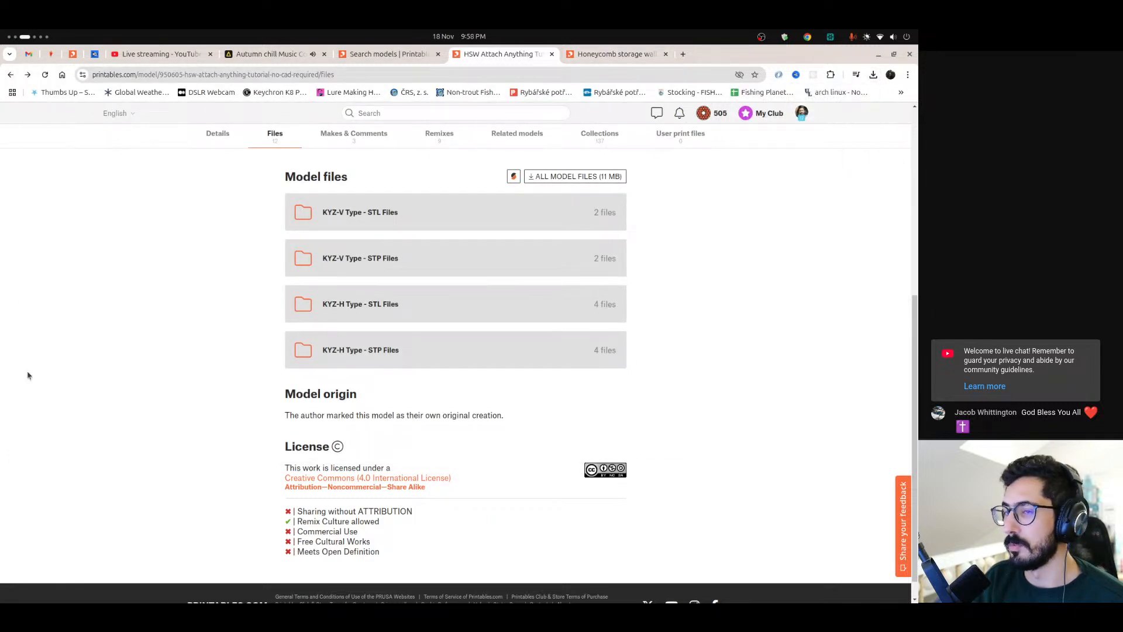
Switch to FreeCAD and show the origin of Part001 in the front view
{"action": "mouse_move", "coordinate": [2, 416]}
{"action": "scroll", "coordinate": [1, 416], "scroll_direction": "down", "scroll_amount": 2}
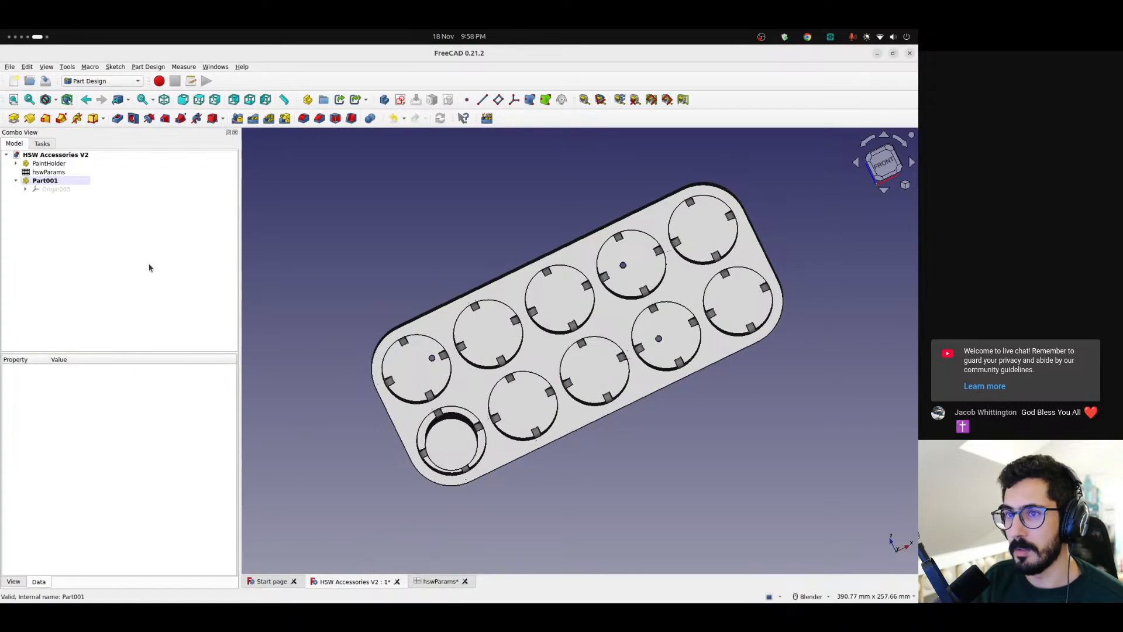
{"action": "left_click", "coordinate": [52, 180]}
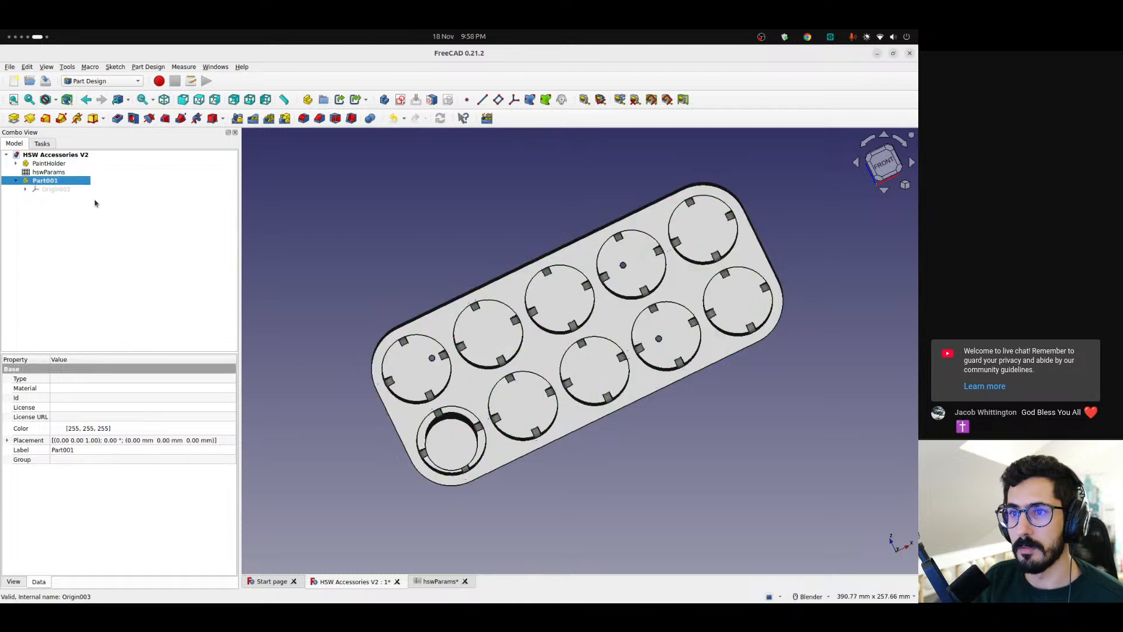
{"action": "left_click", "coordinate": [58, 189]}
{"action": "scroll", "coordinate": [471, 251], "scroll_direction": "down", "scroll_amount": 3}
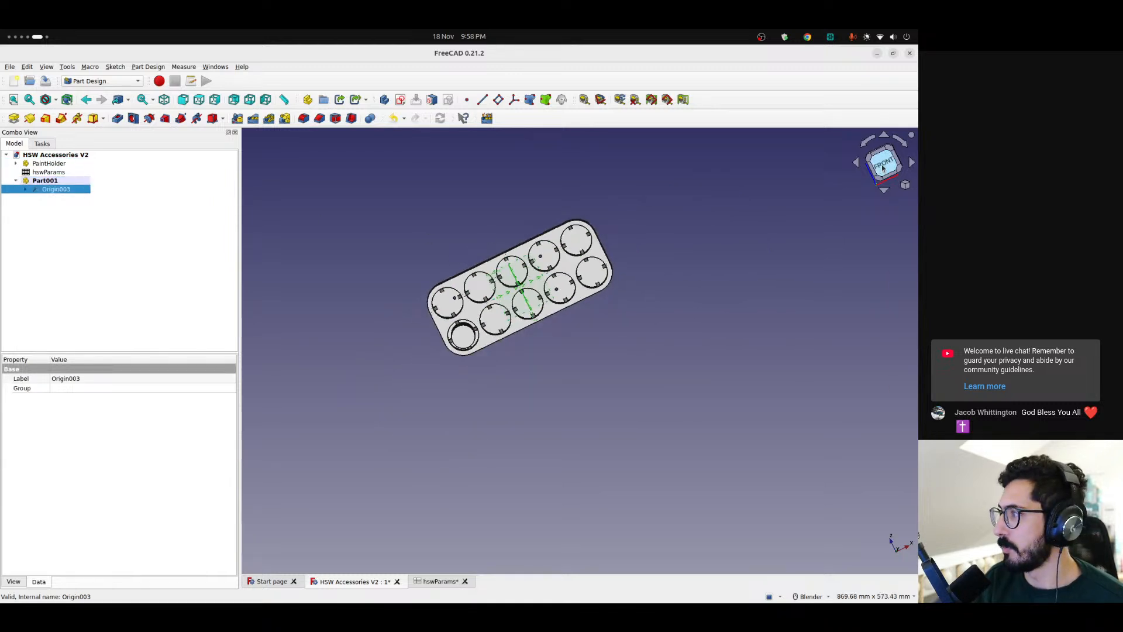
{"action": "left_click", "coordinate": [883, 167]}
{"action": "scroll", "coordinate": [584, 257], "scroll_direction": "up", "scroll_amount": 6}
{"action": "scroll", "coordinate": [339, 292], "scroll_direction": "down", "scroll_amount": 4}
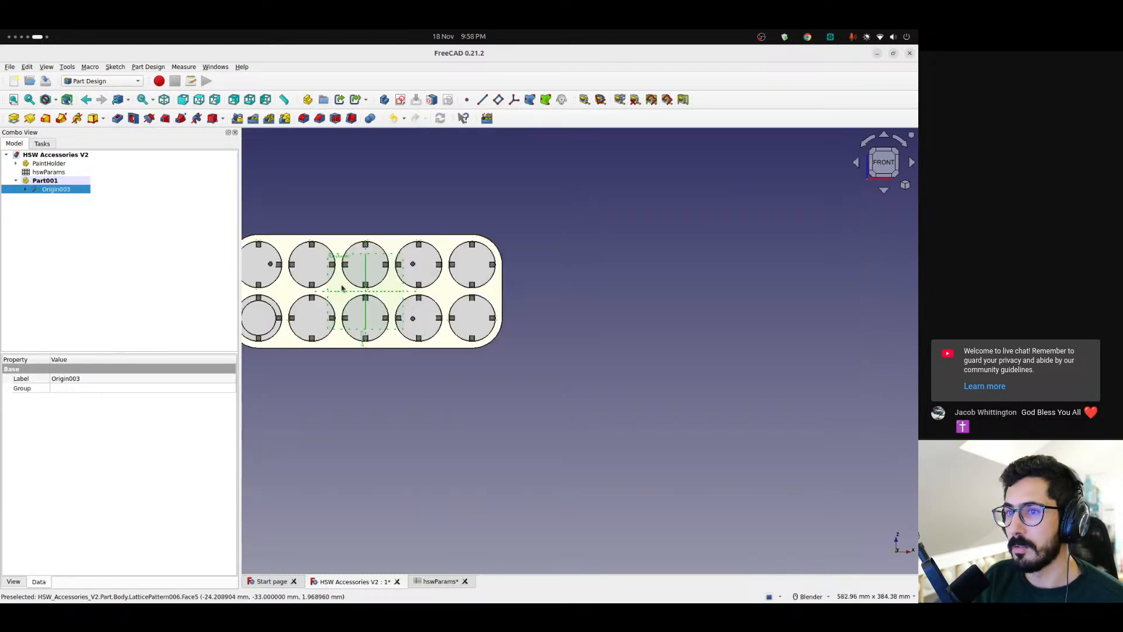
{"action": "middle_click_drag", "start_coordinate": [514, 223], "coordinate": [648, 226], "text": "shift"}
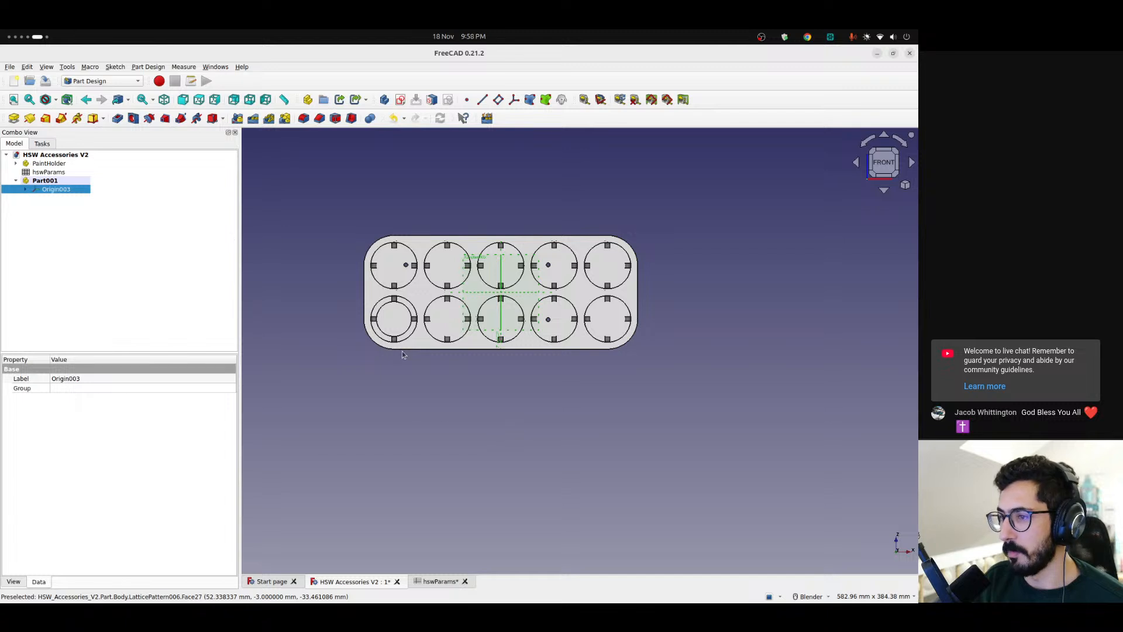
Examine the placement position values of Part001 and its origin's orientation relative to the paint holder
{"action": "left_click", "coordinate": [45, 180]}
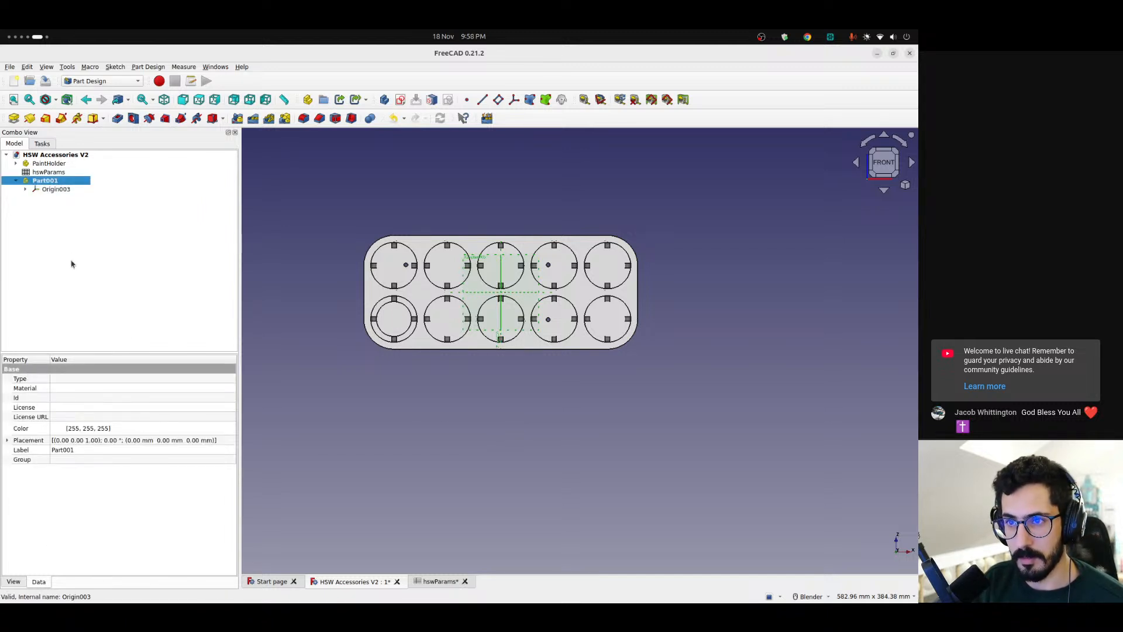
{"action": "left_click", "coordinate": [7, 440]}
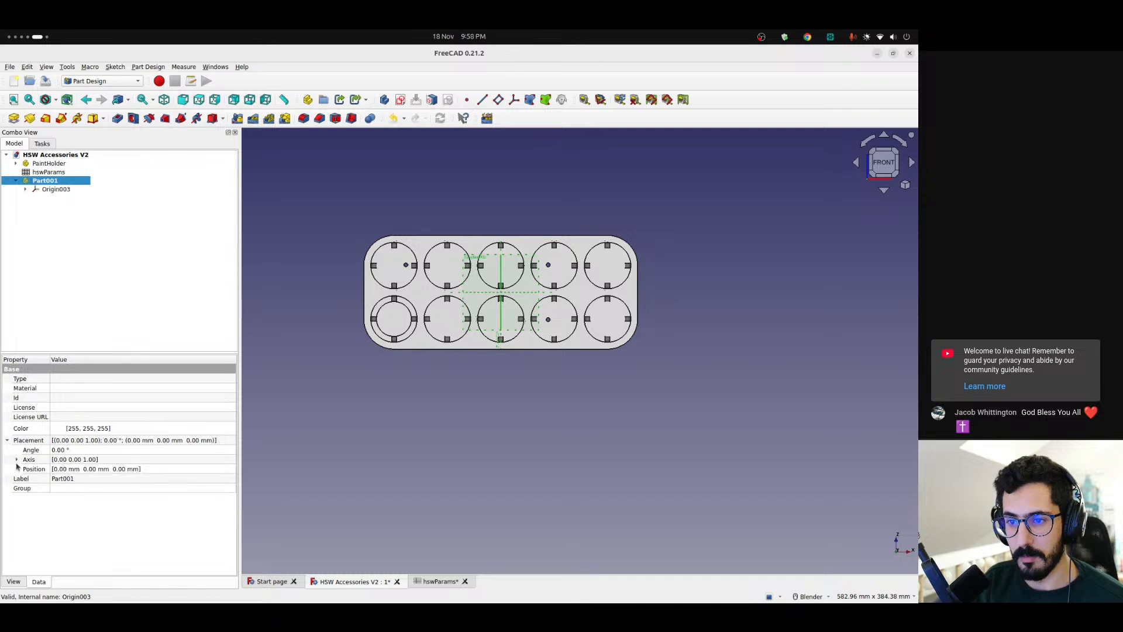
{"action": "left_click", "coordinate": [16, 468]}
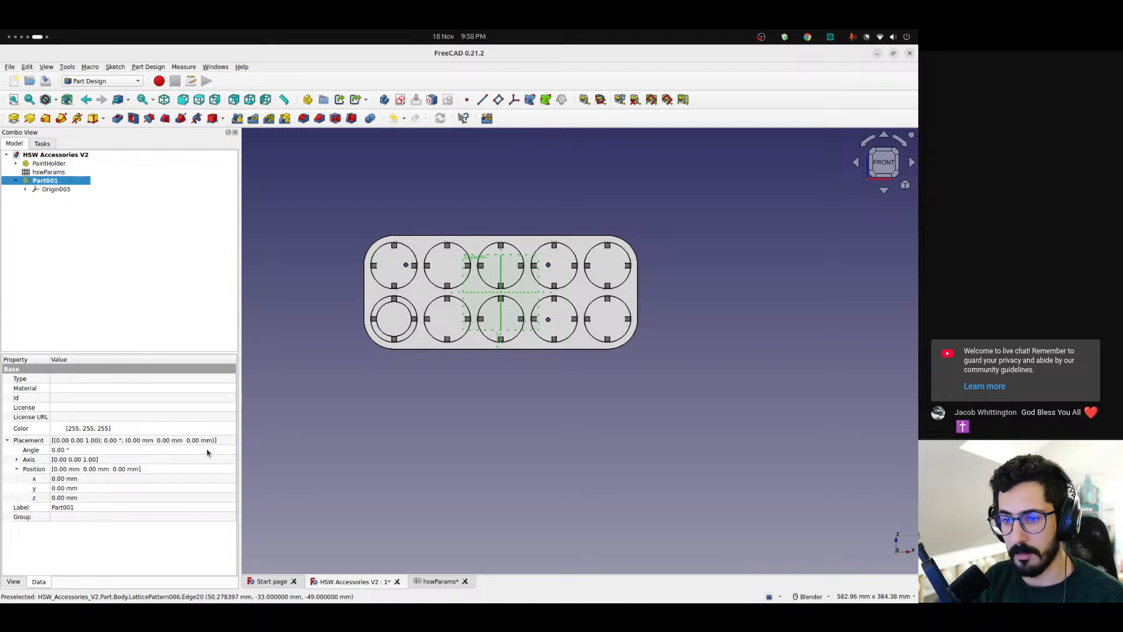
{"action": "middle_click_drag", "start_coordinate": [734, 238], "coordinate": [763, 292]}
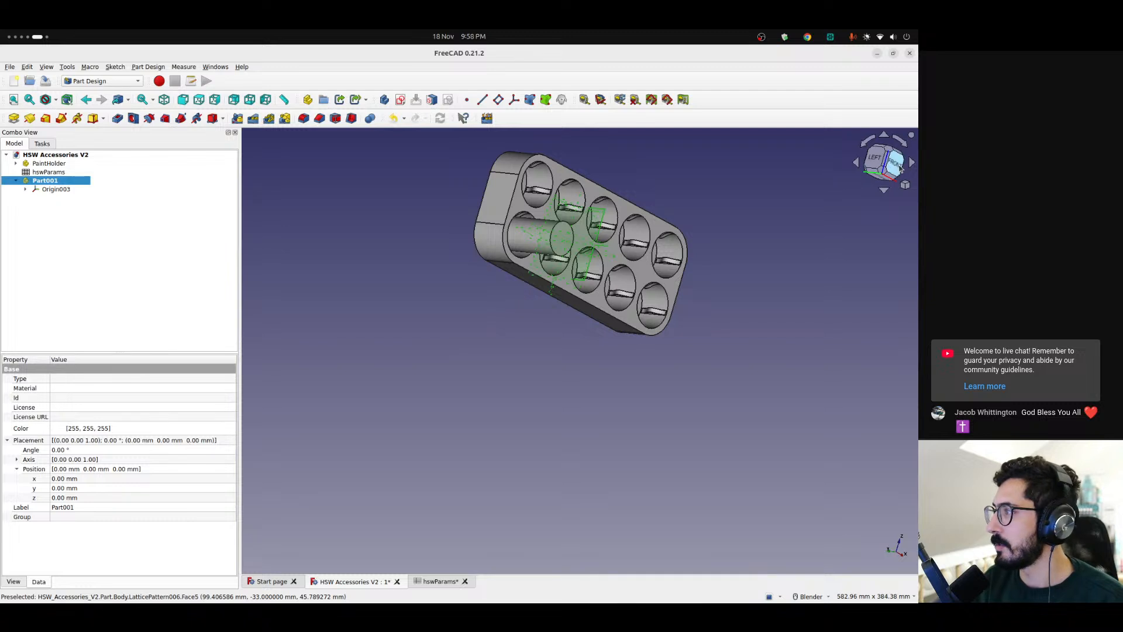
{"action": "left_click", "coordinate": [899, 169]}
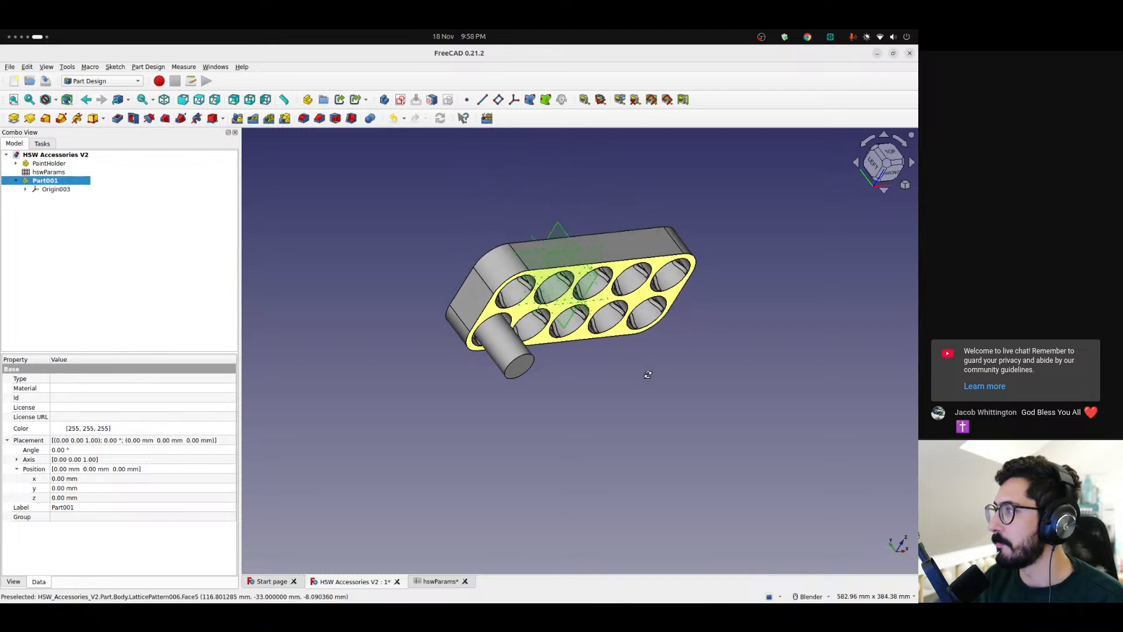
Set the rotation axis in the PaintHolder part's placement to x 1, y 0, z 0
{"action": "left_click", "coordinate": [49, 164]}
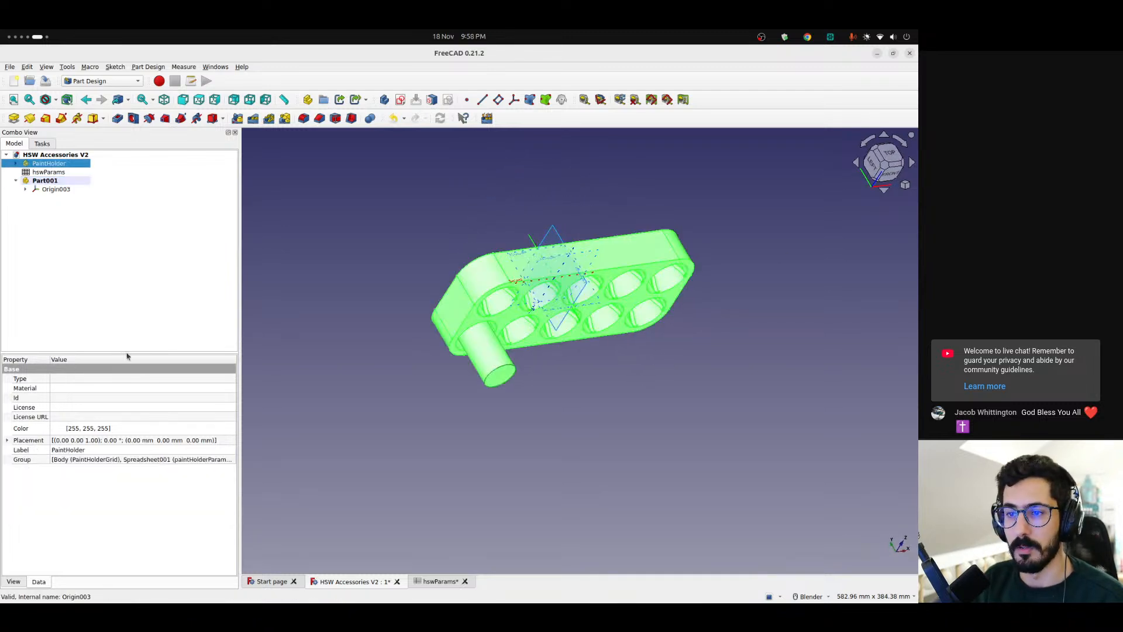
{"action": "left_click", "coordinate": [8, 441]}
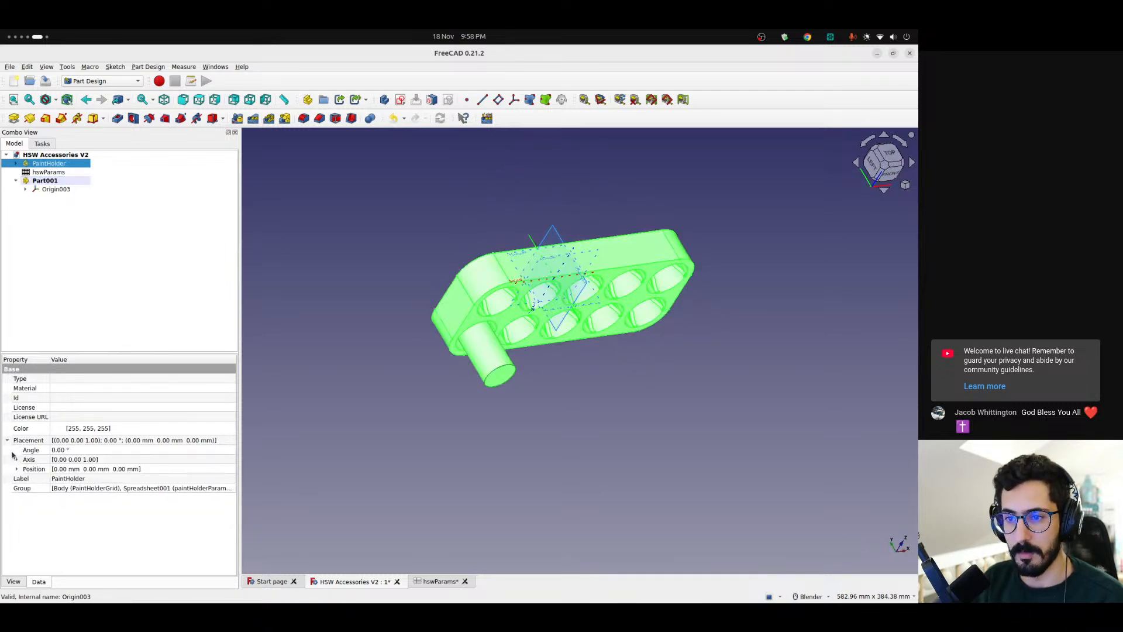
{"action": "left_click", "coordinate": [70, 450]}
{"action": "scroll", "coordinate": [70, 452], "scroll_direction": "up", "scroll_amount": 7}
{"action": "type", "text": "0"}
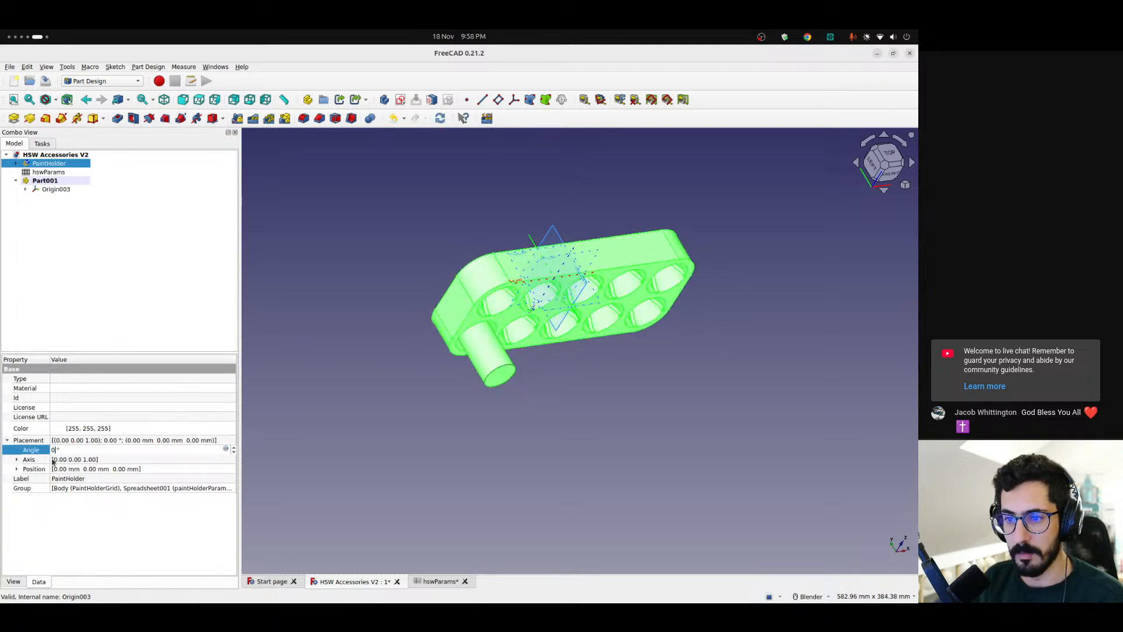
{"action": "left_click", "coordinate": [17, 459]}
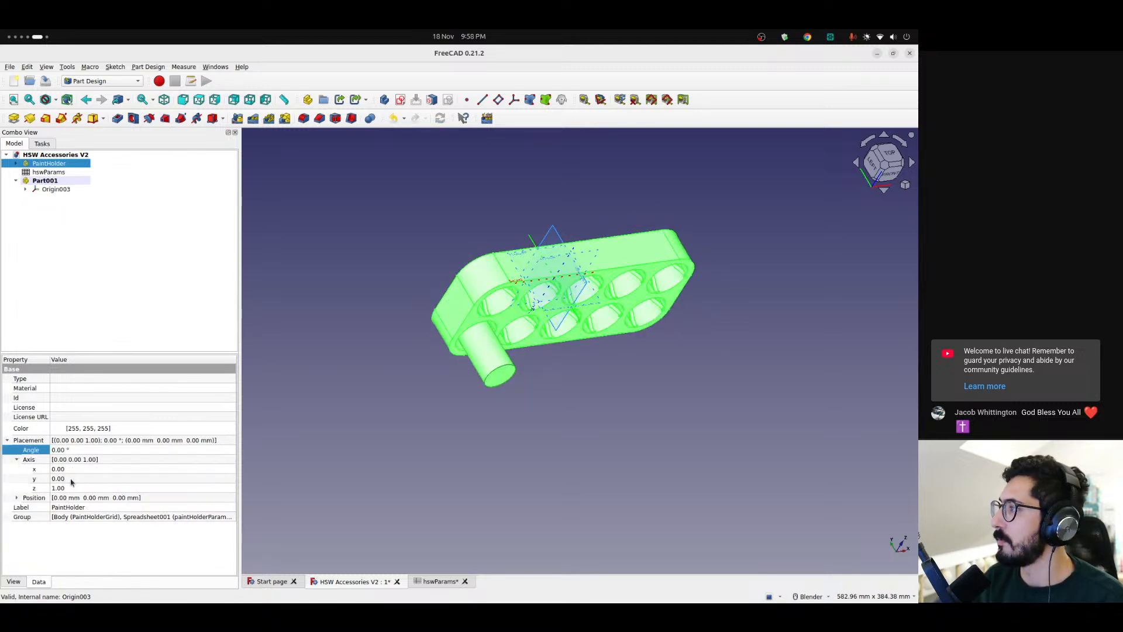
{"action": "left_click", "coordinate": [67, 471]}
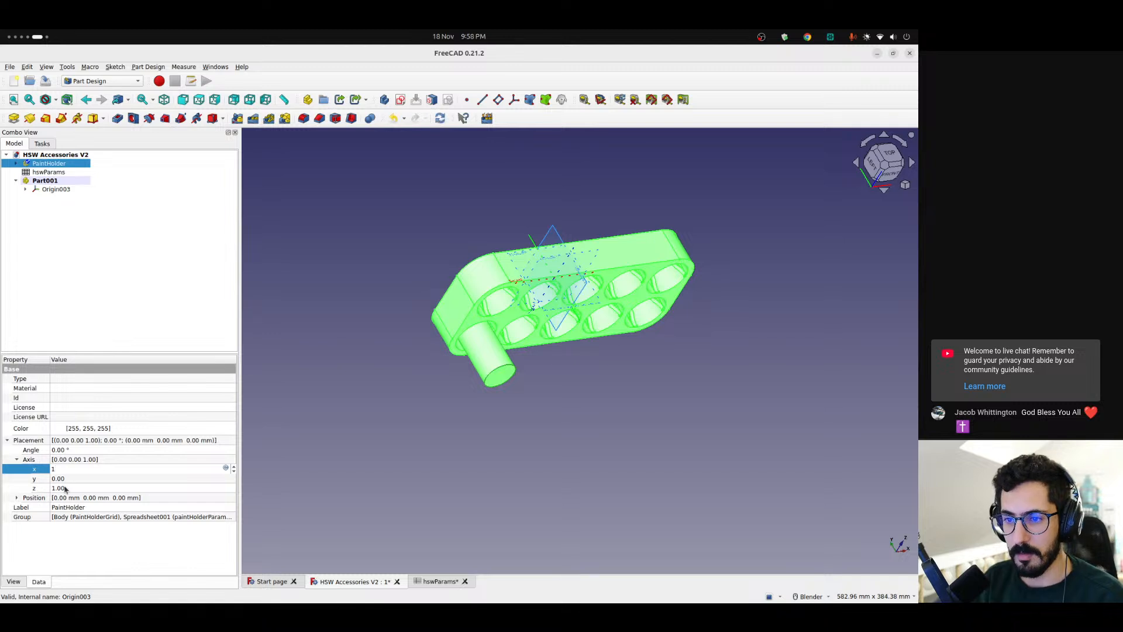
{"action": "left_click", "coordinate": [67, 487]}
{"action": "type", "text": "0"}
{"action": "left_click", "coordinate": [68, 470]}
Rotate the PaintHolder part about its X axis by setting the placement angle to -90°
{"action": "left_click", "coordinate": [67, 450]}
{"action": "key", "text": "Up"}
{"action": "key", "text": "Up"}
{"action": "key", "text": "Up"}
{"action": "key", "text": "Up"}
{"action": "key", "text": "Up"}
{"action": "key", "text": "Up"}
{"action": "key", "text": "Up"}
{"action": "key", "text": "Up"}
{"action": "key", "text": "Up"}
{"action": "key", "text": "Up"}
{"action": "key", "text": "Up"}
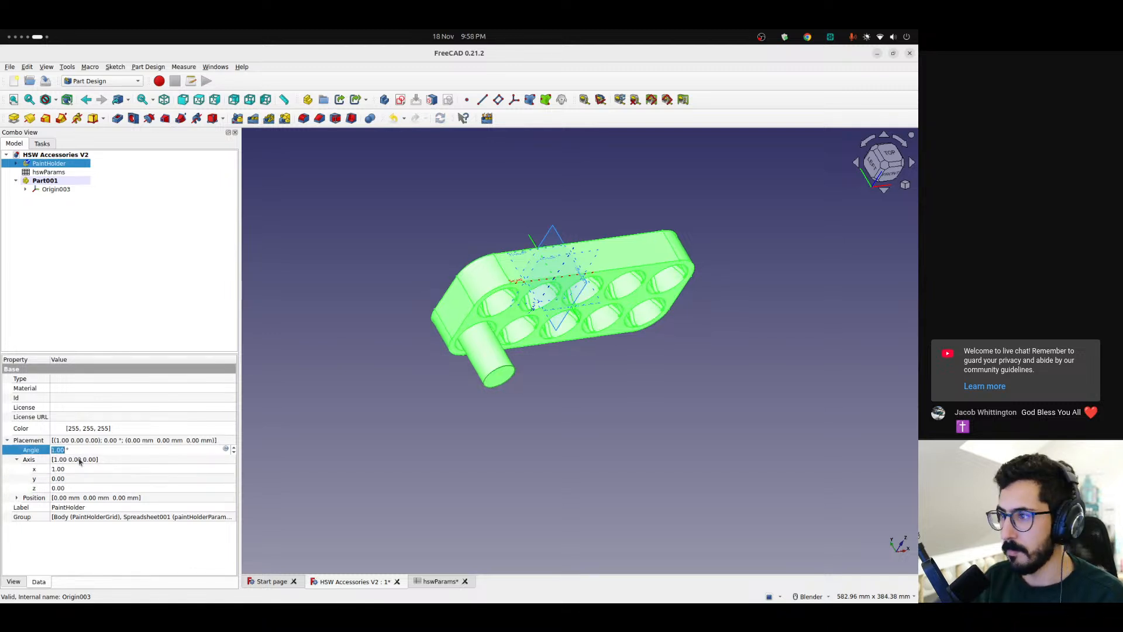
{"action": "key", "text": "Up"}
{"action": "key", "text": "Up"}
{"action": "key", "text": "Up"}
{"action": "key", "text": "Up"}
{"action": "key", "text": "Up"}
{"action": "key", "text": "Up"}
{"action": "key", "text": "Up"}
{"action": "key", "text": "Up"}
{"action": "key", "text": "Up"}
{"action": "key", "text": "Up"}
{"action": "key", "text": "Up"}
{"action": "key", "text": "Up"}
{"action": "key", "text": "Up"}
{"action": "key", "text": "Up"}
{"action": "key", "text": "Up"}
{"action": "key", "text": "Up"}
{"action": "key", "text": "Up"}
{"action": "key", "text": "Up"}
{"action": "key", "text": "Up"}
{"action": "key", "text": "Up"}
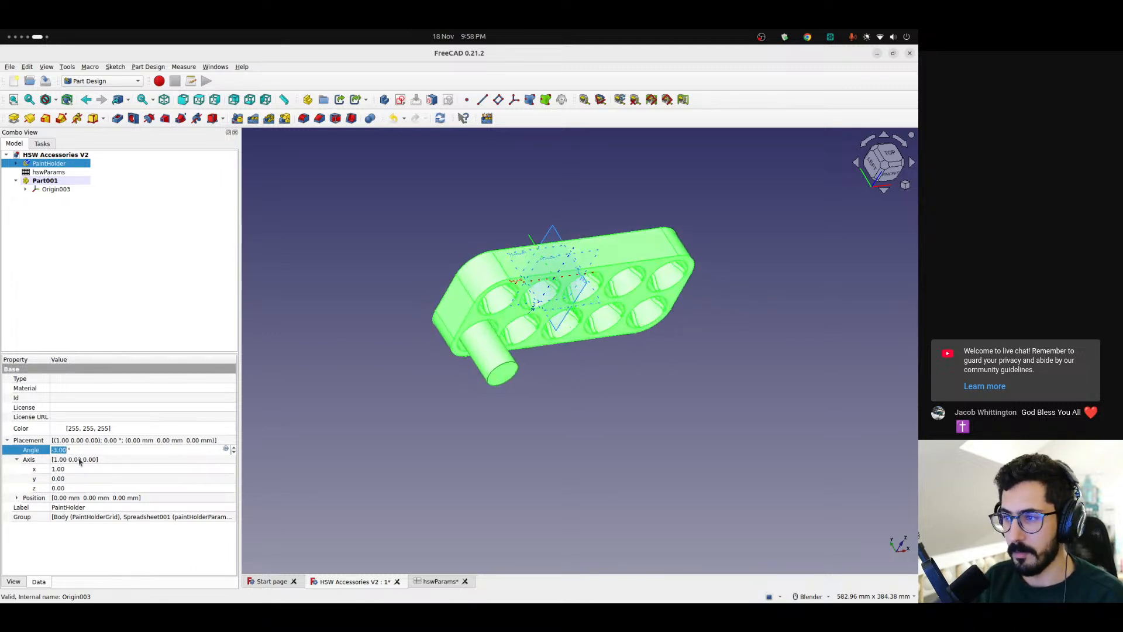
{"action": "type", "text": "-90"}
{"action": "key", "text": "Up"}
{"action": "key", "text": "Down"}
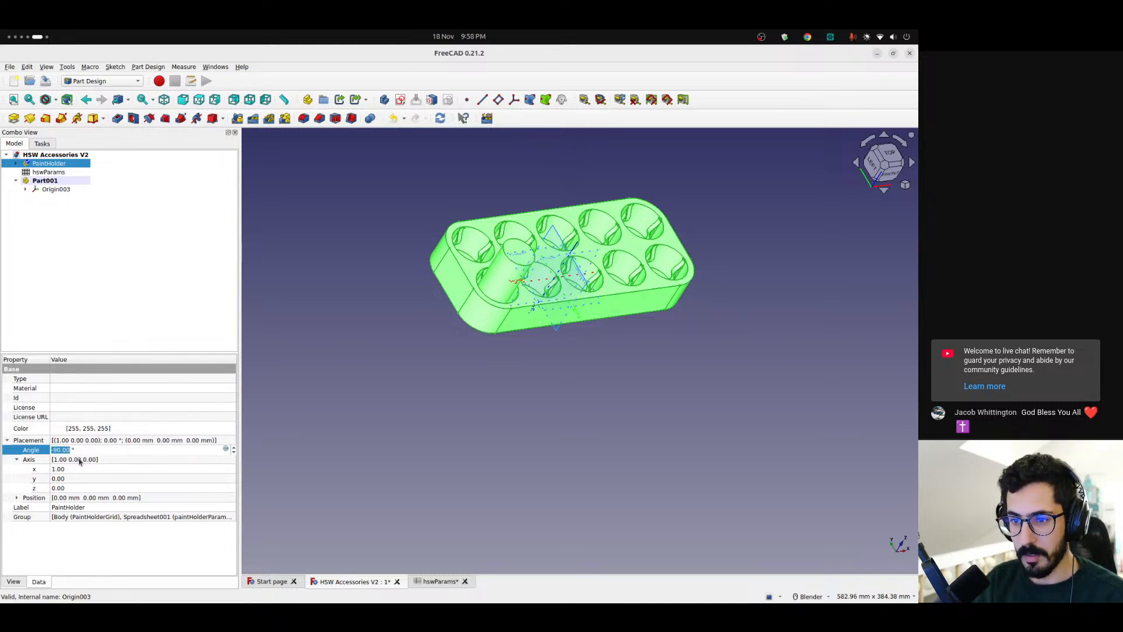
Set the PaintHolder part's rotation axis to x -1 and clear its placement angle to restore the upright orientation
{"action": "left_click", "coordinate": [92, 470]}
{"action": "type", "text": "-1"}
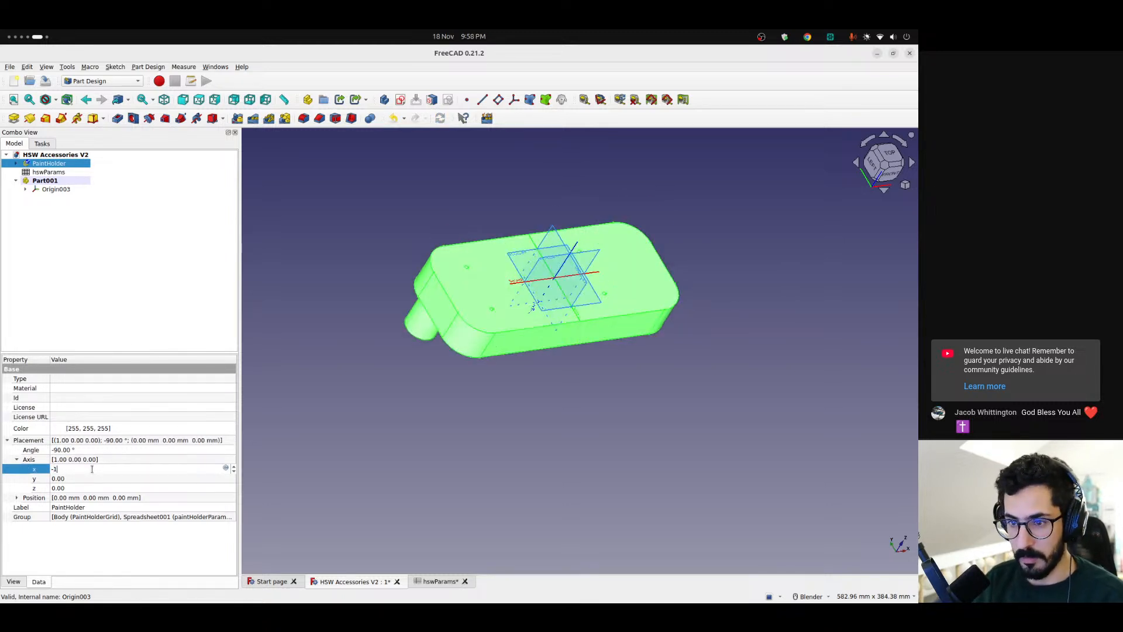
{"action": "key", "text": "Return"}
{"action": "left_click", "coordinate": [83, 450]}
{"action": "key", "text": "Home"}
{"action": "key", "text": "Delete"}
{"action": "left_click", "coordinate": [448, 413]}
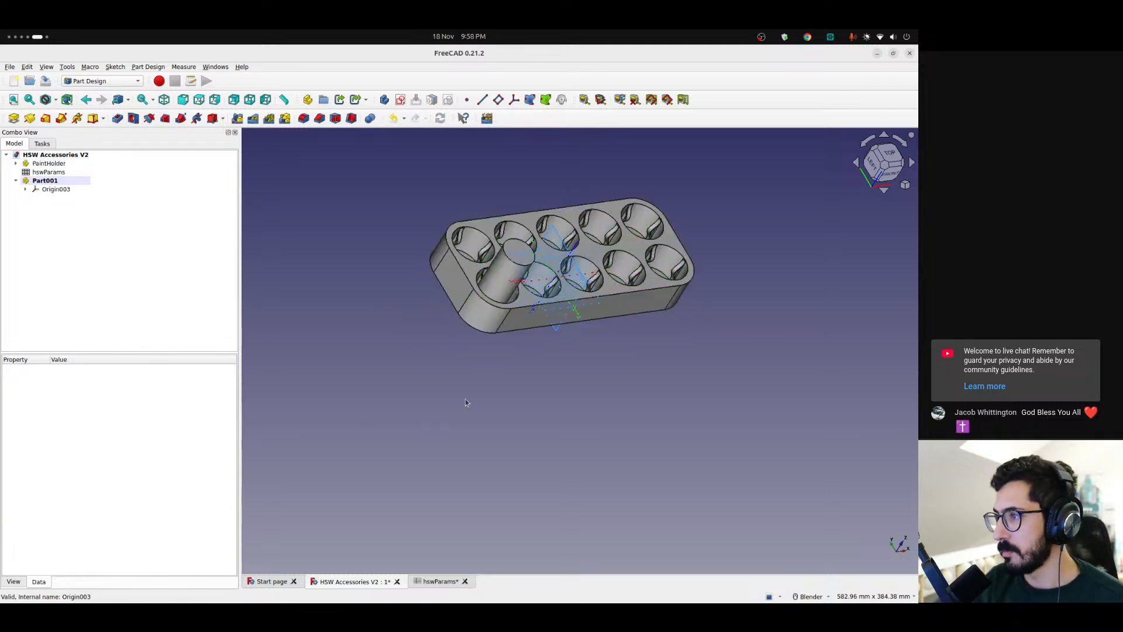
Move Part001 away from the paint holder by setting its placement position y to -150 mm
{"action": "scroll", "coordinate": [601, 246], "scroll_direction": "up", "scroll_amount": 3}
{"action": "middle_click_drag", "start_coordinate": [568, 293], "coordinate": [527, 327]}
{"action": "scroll", "coordinate": [527, 327], "scroll_direction": "down", "scroll_amount": 4}
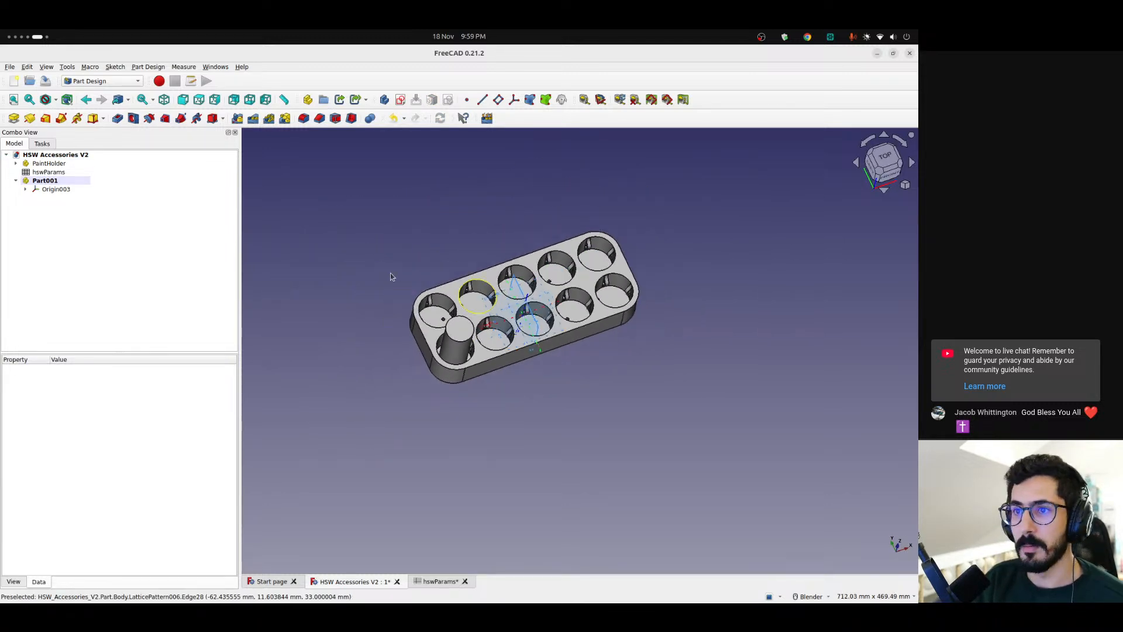
{"action": "left_click", "coordinate": [45, 180]}
{"action": "middle_click_drag", "start_coordinate": [660, 374], "coordinate": [617, 407]}
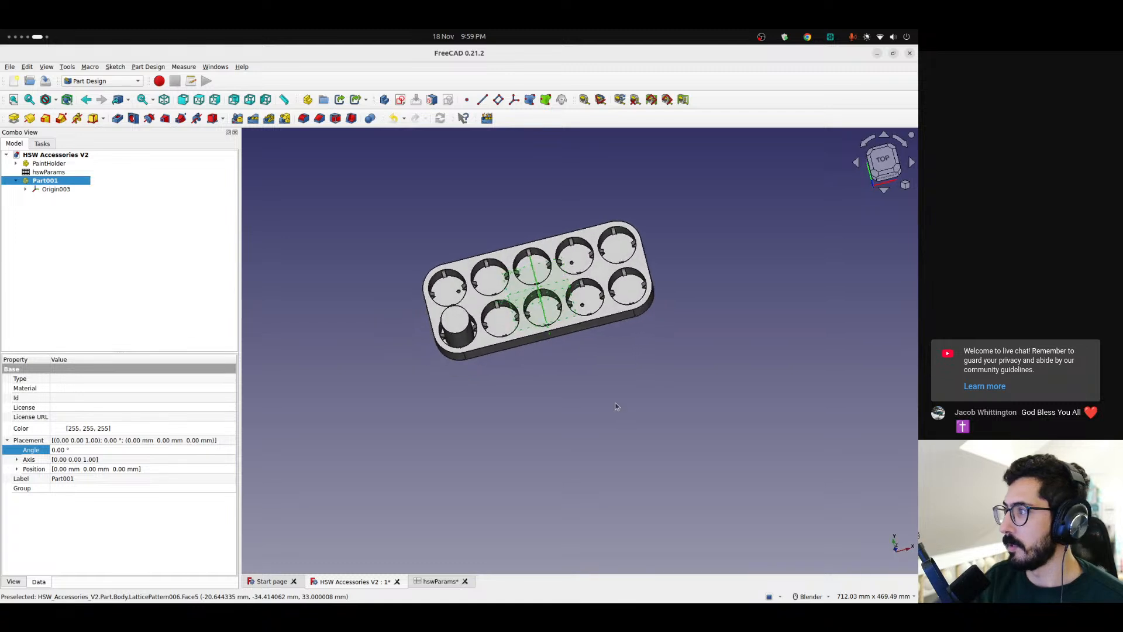
{"action": "left_click", "coordinate": [17, 469]}
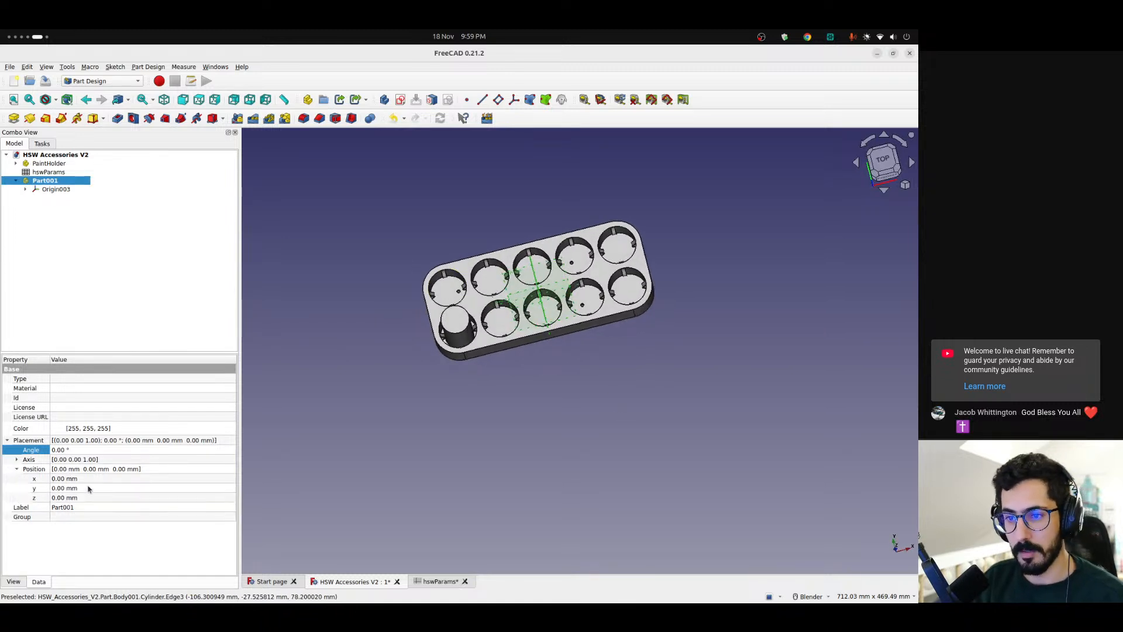
{"action": "left_click", "coordinate": [87, 488]}
{"action": "key", "text": "Down"}
{"action": "key", "text": "Down"}
{"action": "key", "text": "Down"}
{"action": "key", "text": "Down"}
{"action": "key", "text": "Down"}
{"action": "key", "text": "Down"}
{"action": "key", "text": "Down"}
{"action": "key", "text": "Down"}
{"action": "key", "text": "Down"}
{"action": "key", "text": "Down"}
{"action": "key", "text": "Down"}
{"action": "key", "text": "Down"}
{"action": "key", "text": "Down"}
{"action": "key", "text": "Down"}
{"action": "key", "text": "Down"}
{"action": "key", "text": "Down"}
{"action": "key", "text": "Down"}
{"action": "key", "text": "Down"}
{"action": "key", "text": "Down"}
{"action": "key", "text": "Down"}
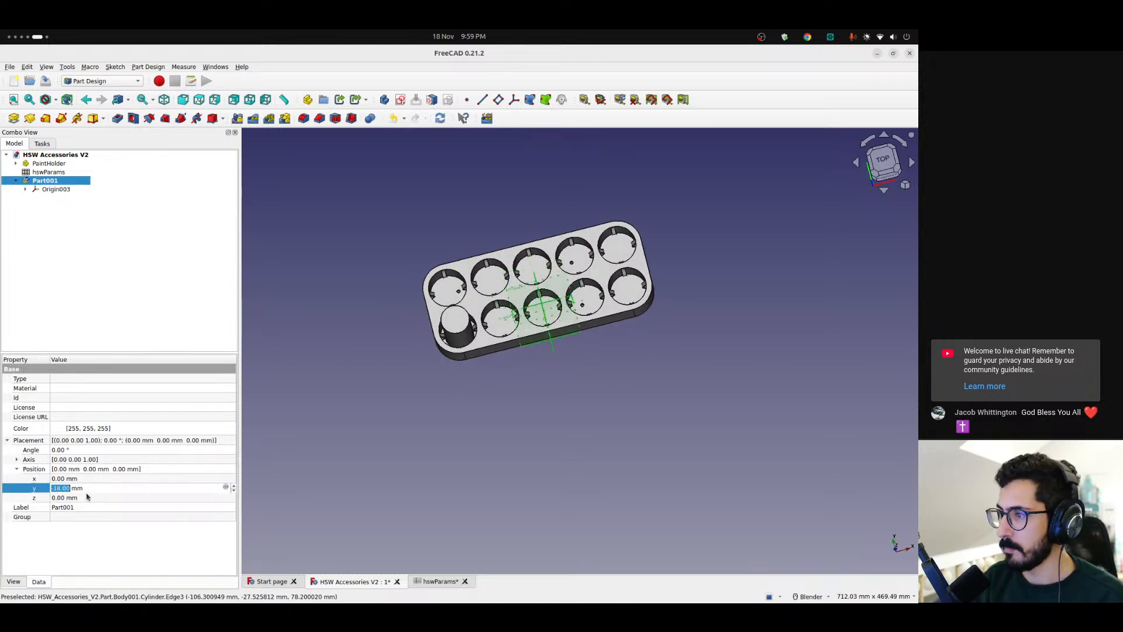
{"action": "key", "text": "Down"}
{"action": "key", "text": "Down"}
{"action": "key", "text": "Down"}
{"action": "key", "text": "Down"}
{"action": "key", "text": "Down"}
{"action": "key", "text": "Down"}
{"action": "key", "text": "Down"}
{"action": "key", "text": "Down"}
{"action": "key", "text": "Down"}
{"action": "key", "text": "Down"}
{"action": "key", "text": "Down"}
{"action": "key", "text": "Down"}
{"action": "key", "text": "Down"}
{"action": "key", "text": "Down"}
{"action": "key", "text": "Down"}
{"action": "key", "text": "Down"}
{"action": "key", "text": "Down"}
{"action": "key", "text": "Down"}
{"action": "key", "text": "Down"}
{"action": "key", "text": "Down"}
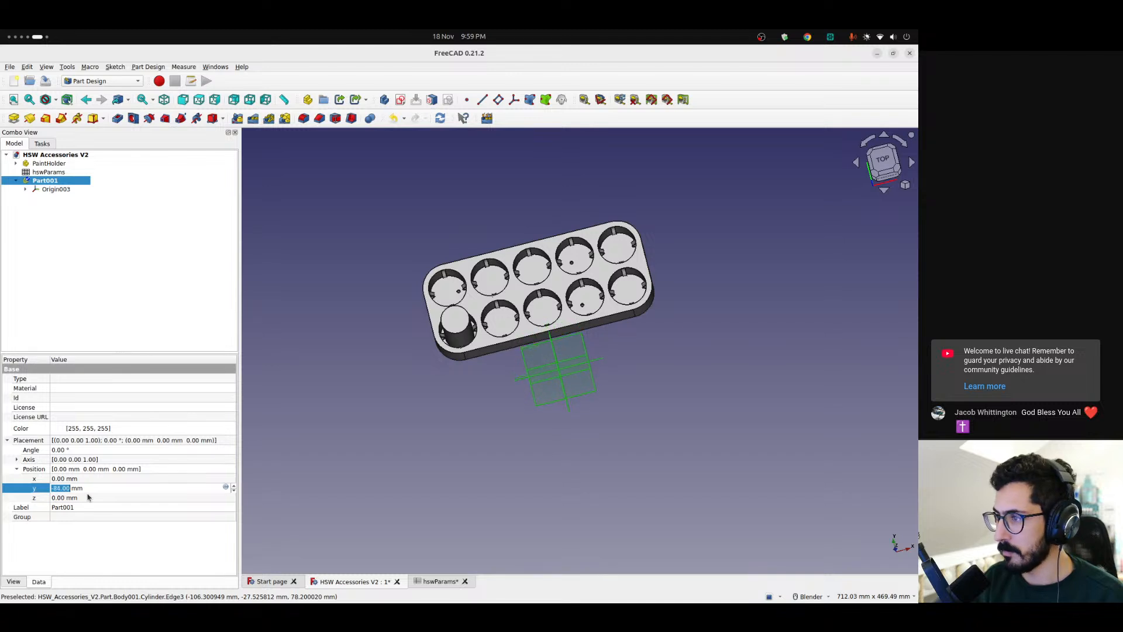
{"action": "type", "text": "-150"}
{"action": "key", "text": "Return"}
Hide the PaintHolder part and the origin of Part001
{"action": "scroll", "coordinate": [543, 311], "scroll_direction": "up", "scroll_amount": 2}
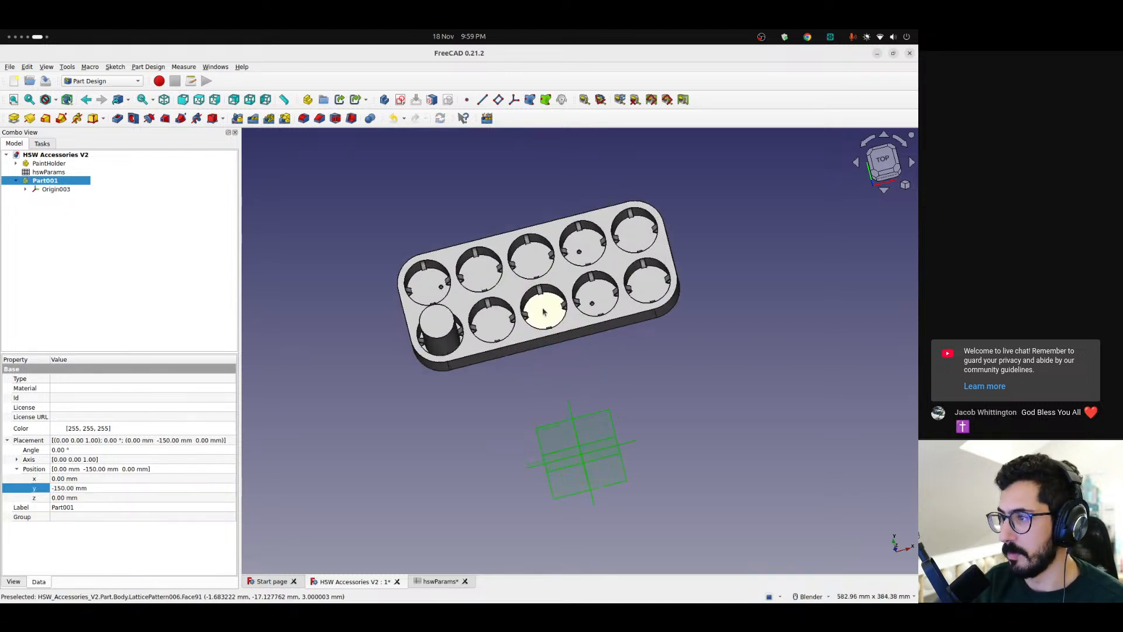
{"action": "middle_click_drag", "start_coordinate": [557, 385], "coordinate": [512, 289], "text": "shift"}
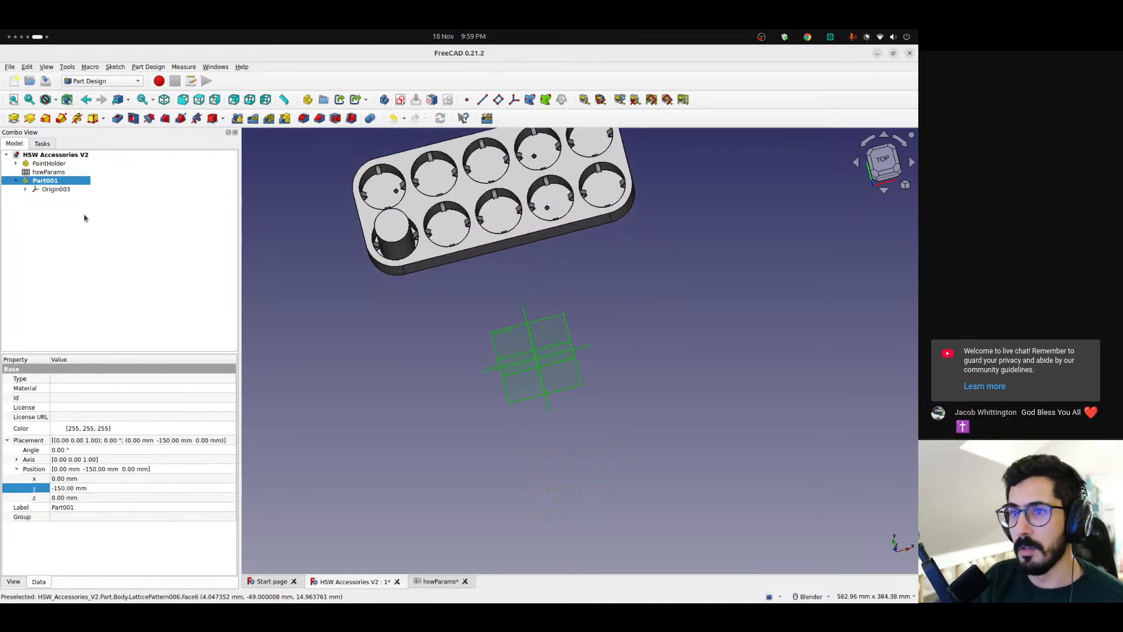
{"action": "left_click", "coordinate": [50, 163]}
{"action": "key", "text": "space"}
{"action": "left_click", "coordinate": [51, 189]}
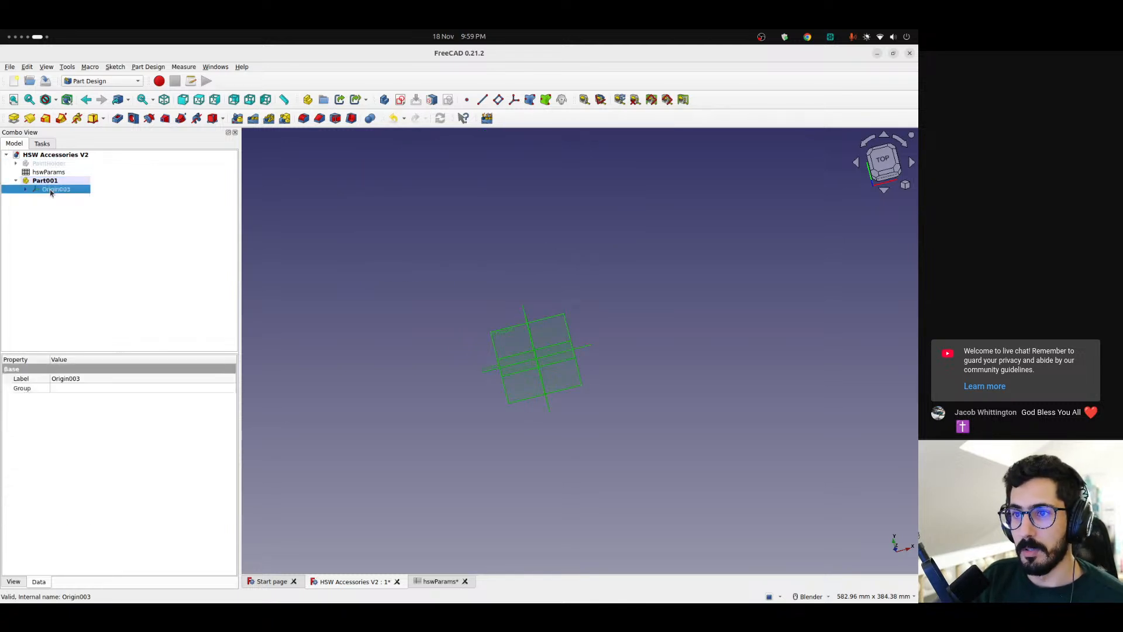
{"action": "key", "text": "space"}
{"action": "left_click", "coordinate": [53, 188], "text": "ctrl"}
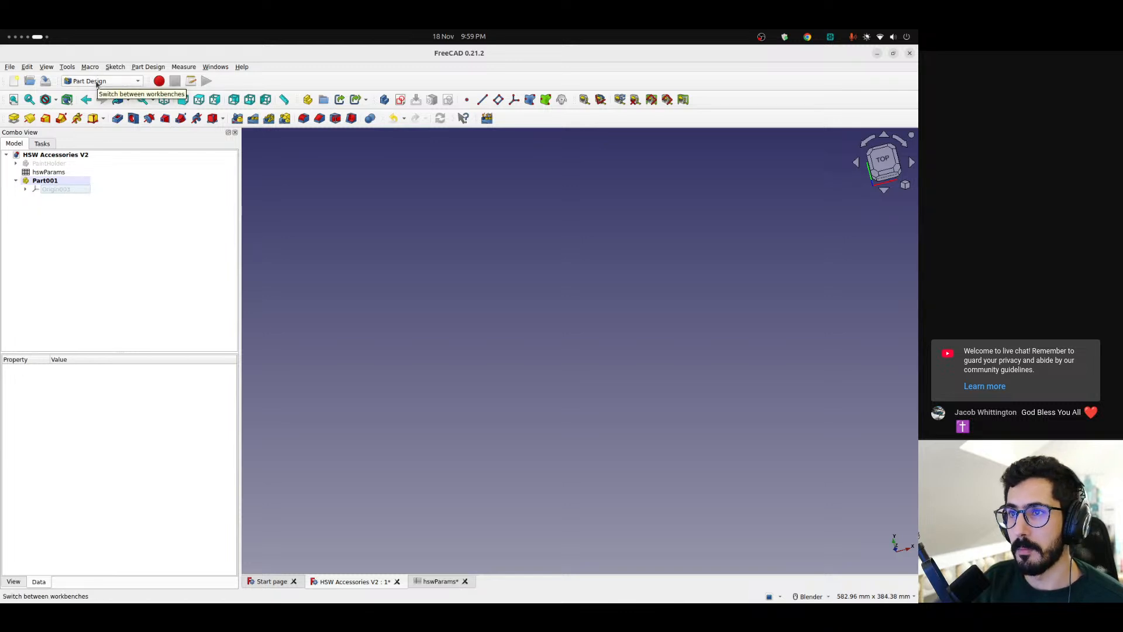
Create a new Part Design body inside Part001
{"action": "left_click", "coordinate": [96, 83]}
{"action": "left_click", "coordinate": [179, 251]}
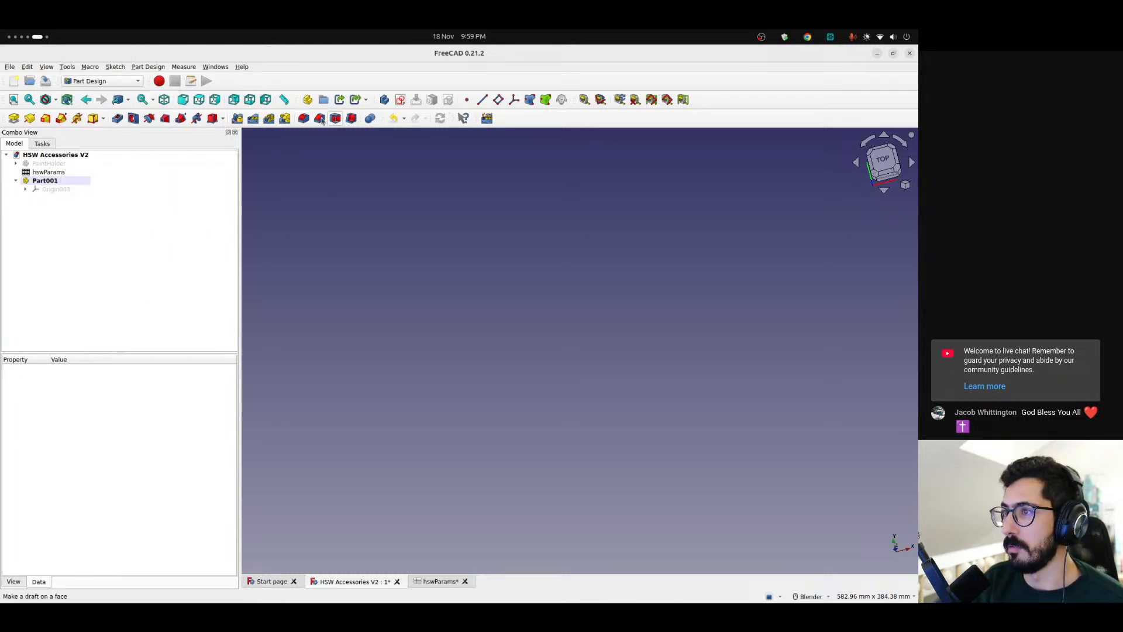
{"action": "left_click", "coordinate": [384, 100]}
{"action": "left_click", "coordinate": [50, 209]}
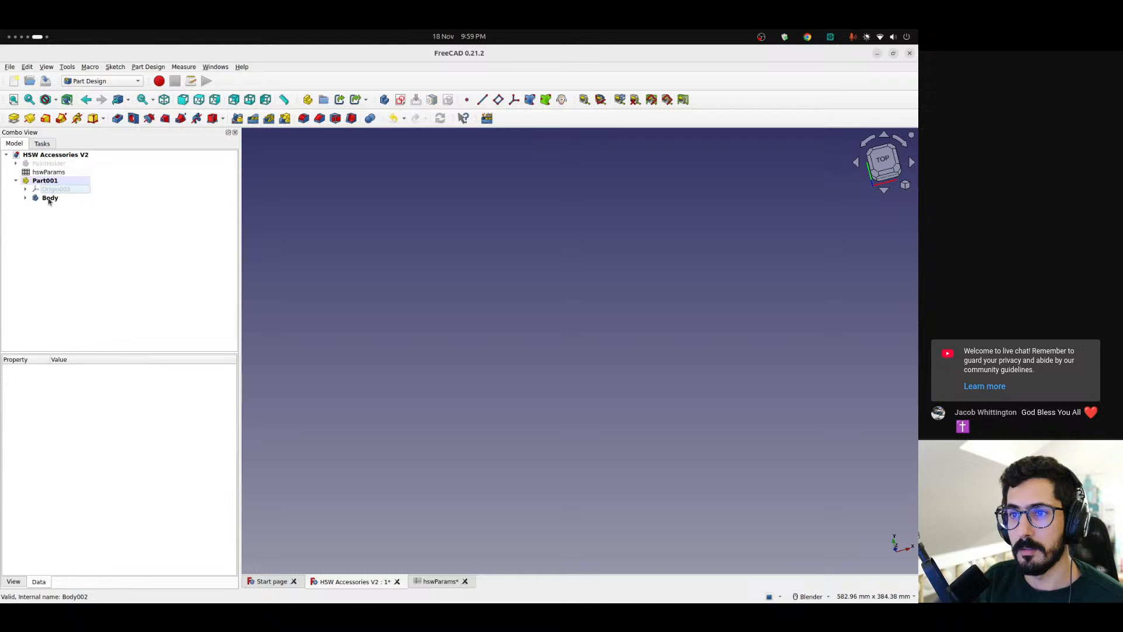
Toggle the new body's active state until it is the active body within Part001
{"action": "right_click", "coordinate": [50, 199]}
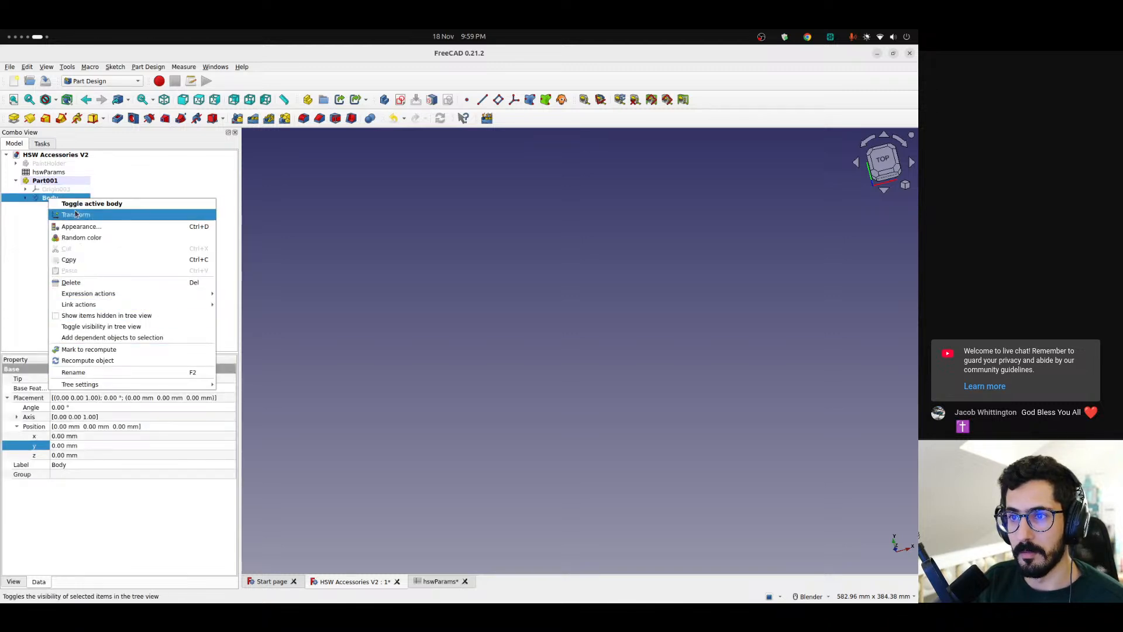
{"action": "left_click", "coordinate": [68, 205]}
{"action": "left_click", "coordinate": [65, 255]}
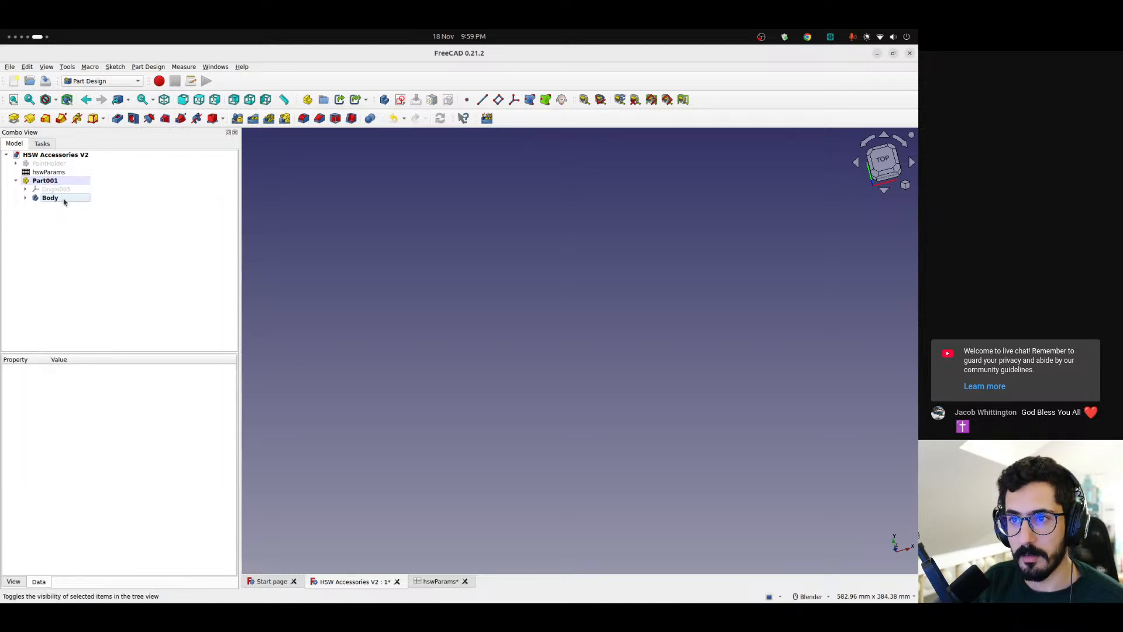
{"action": "left_click", "coordinate": [56, 198]}
{"action": "right_click", "coordinate": [59, 200]}
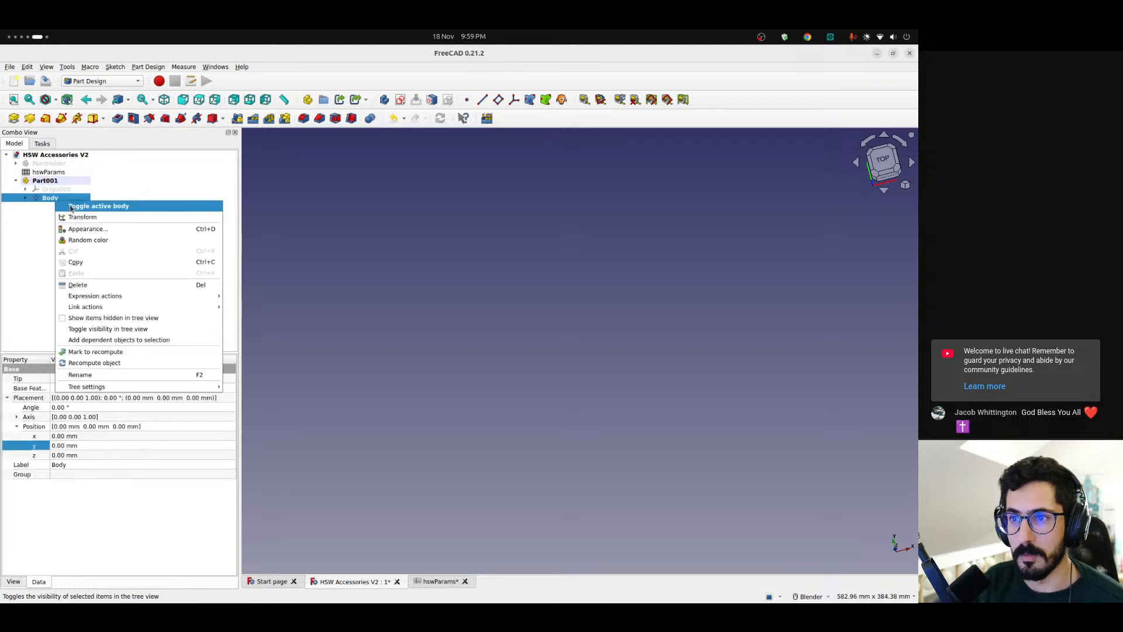
{"action": "left_click", "coordinate": [68, 206]}
{"action": "left_click", "coordinate": [54, 285]}
{"action": "left_click", "coordinate": [64, 207]}
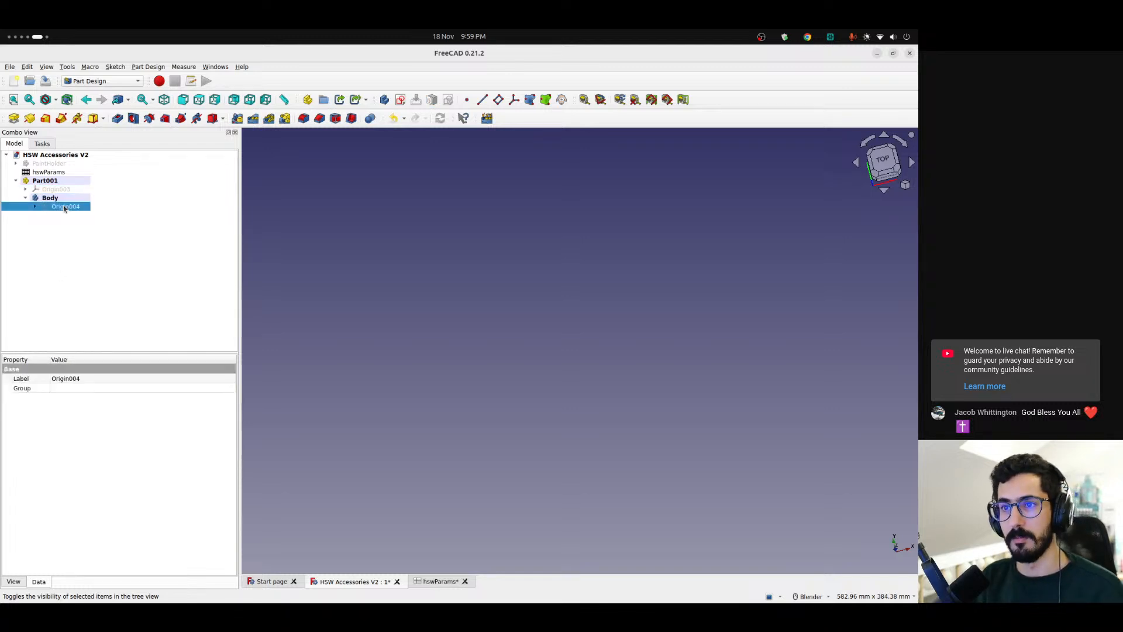
{"action": "left_click", "coordinate": [59, 200]}
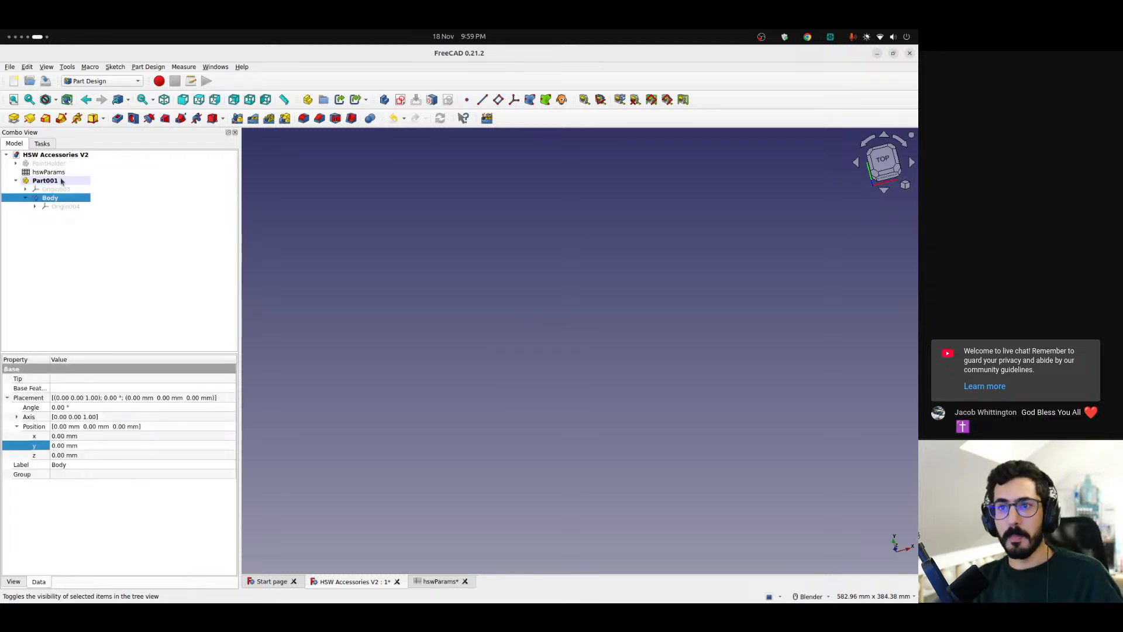
{"action": "left_click", "coordinate": [61, 182]}
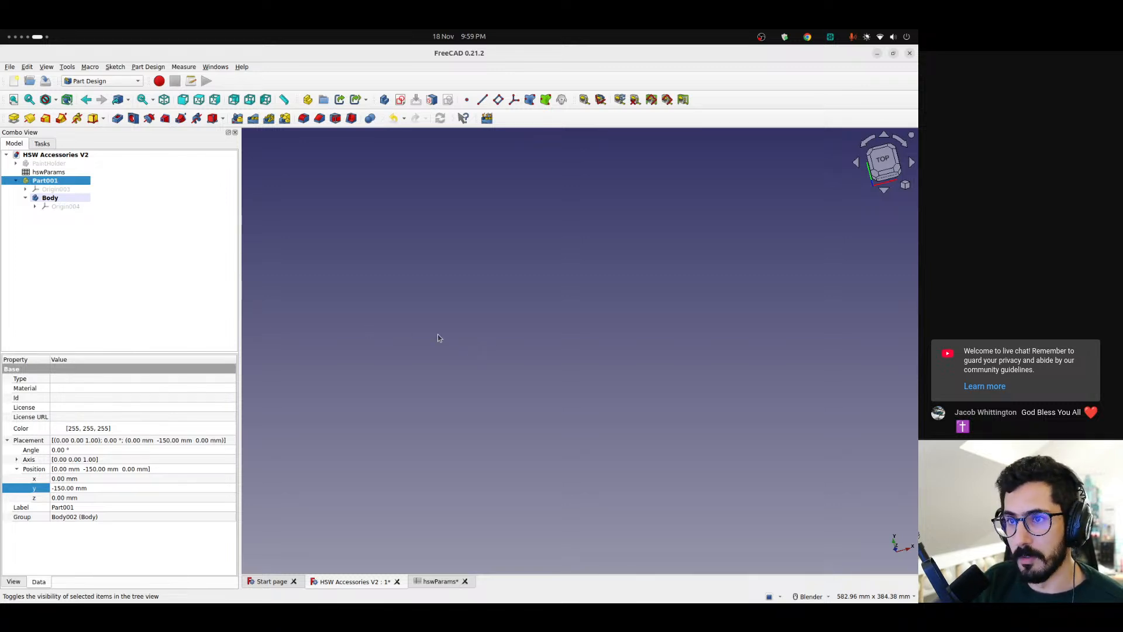
{"action": "key", "text": "super+Page_Up"}
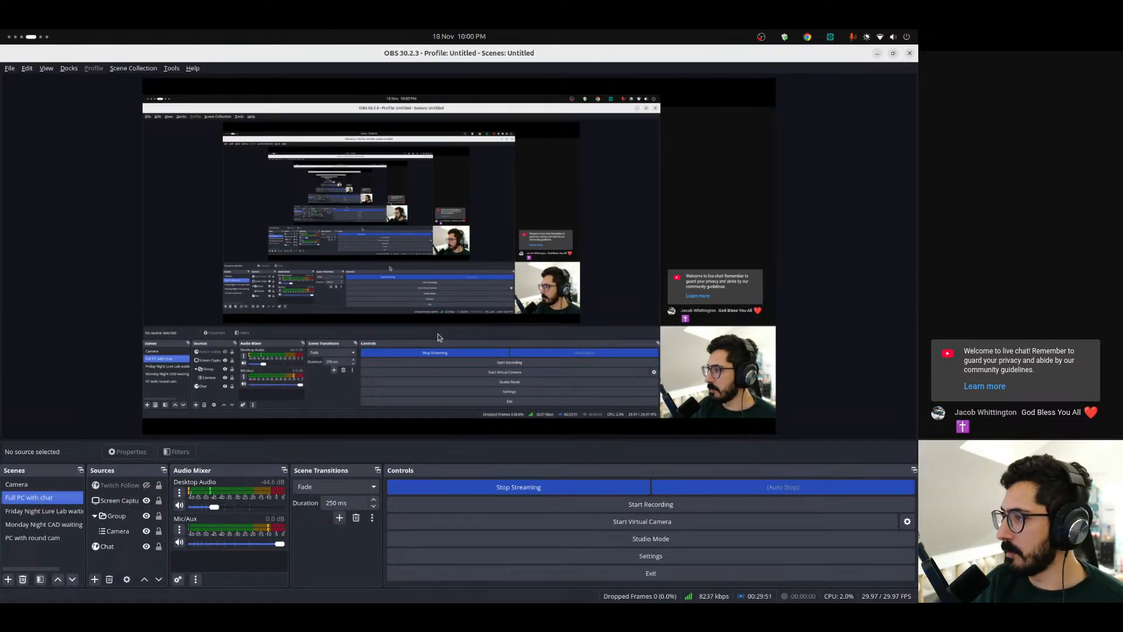
{"action": "key", "text": "super+Page_Down"}
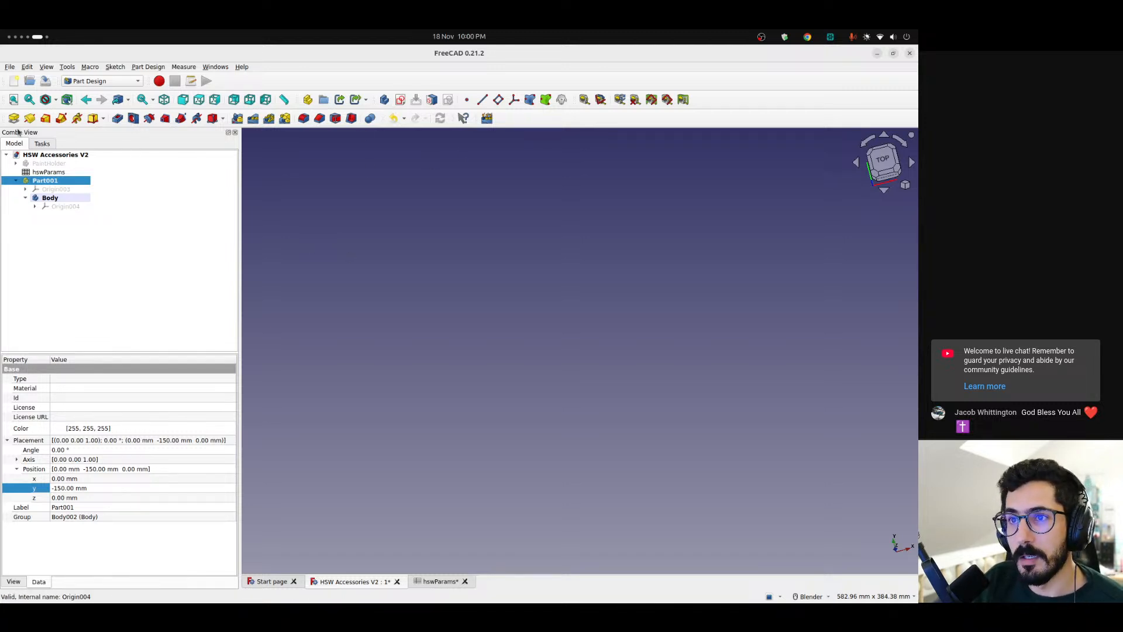
{"action": "left_click", "coordinate": [74, 234]}
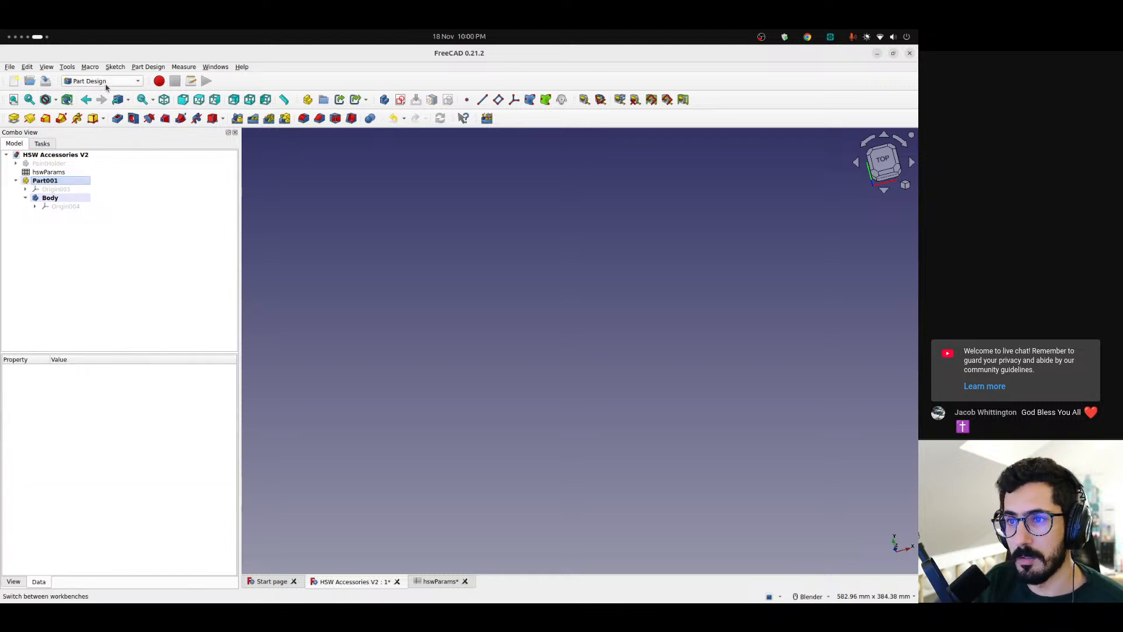
{"action": "left_click", "coordinate": [105, 82]}
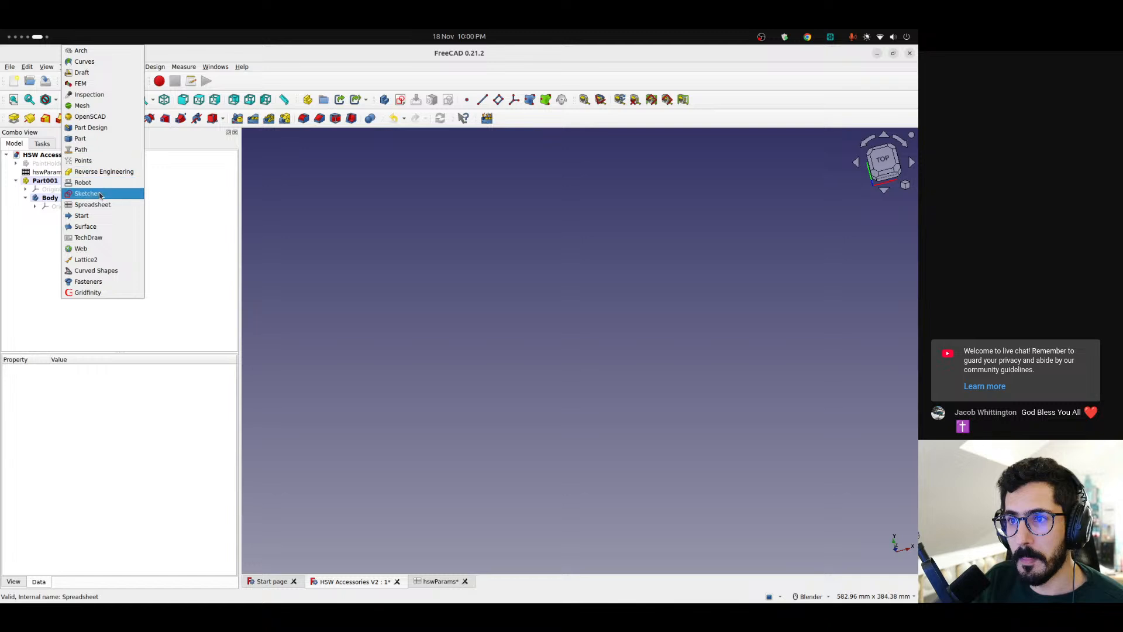
{"action": "left_click", "coordinate": [193, 230]}
Rename Part001 as "Airbrush parts"
{"action": "left_click", "coordinate": [59, 183]}
{"action": "left_click", "coordinate": [59, 181]}
{"action": "type", "text": "Airbrush"}
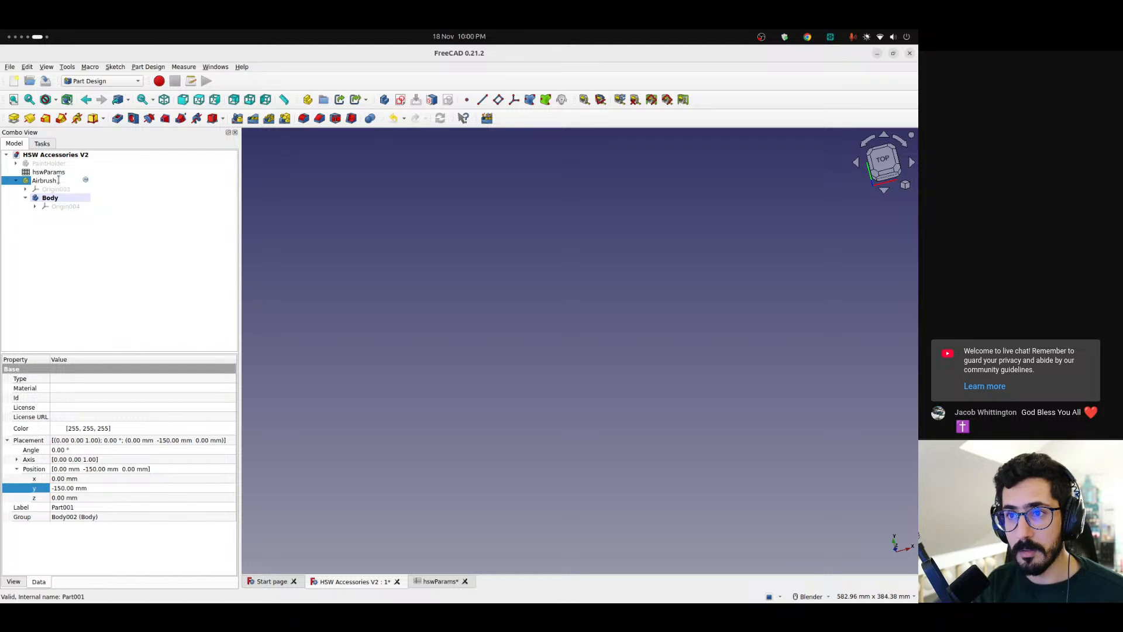
{"action": "type", "text": " parts"}
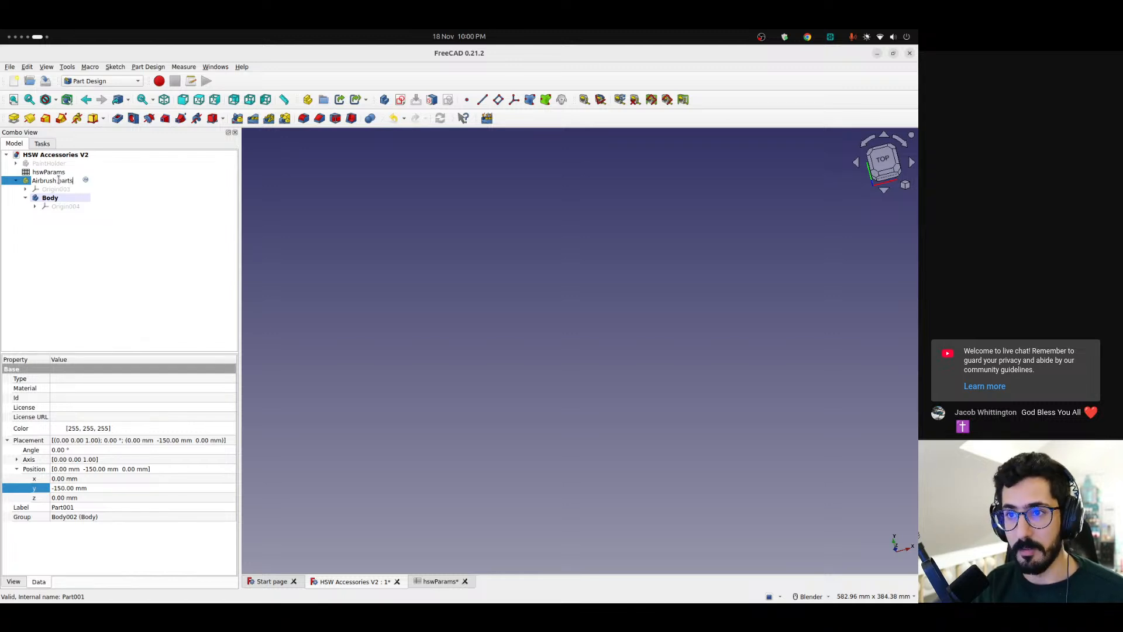
{"action": "key", "text": "Return"}
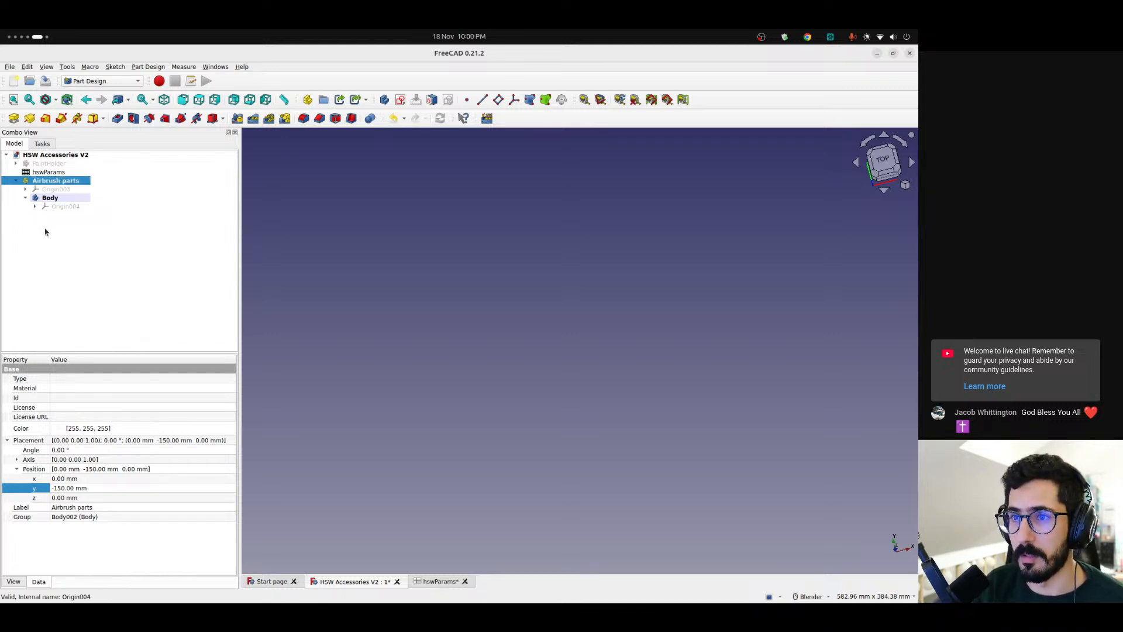
Switch to the Spreadsheet workbench, then create and open a new spreadsheet
{"action": "left_click", "coordinate": [108, 82]}
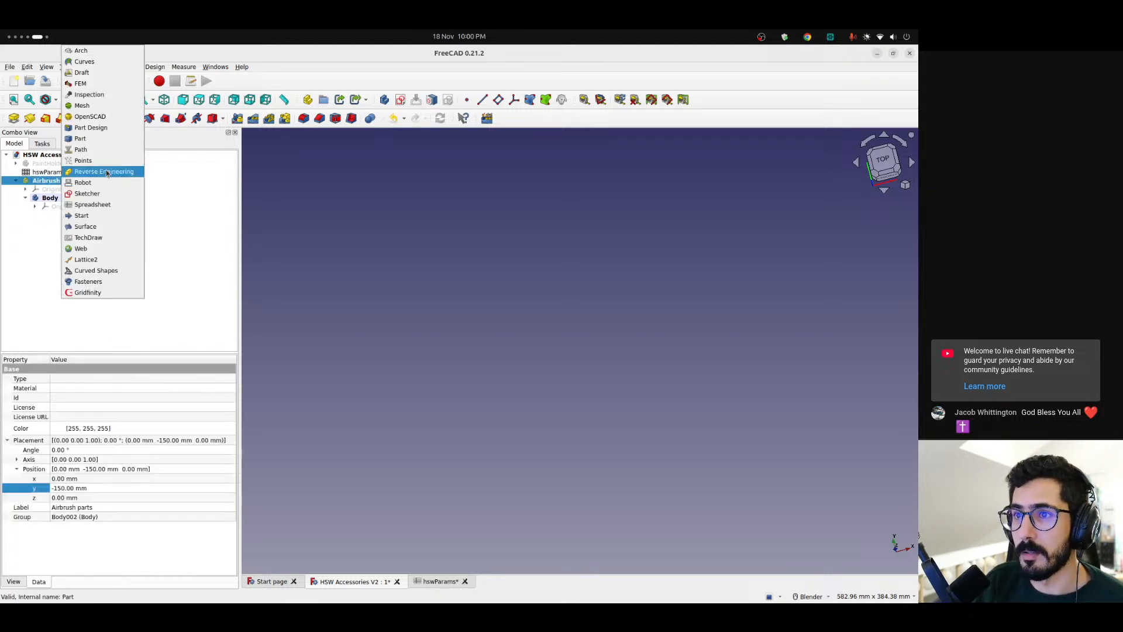
{"action": "left_click", "coordinate": [98, 238]}
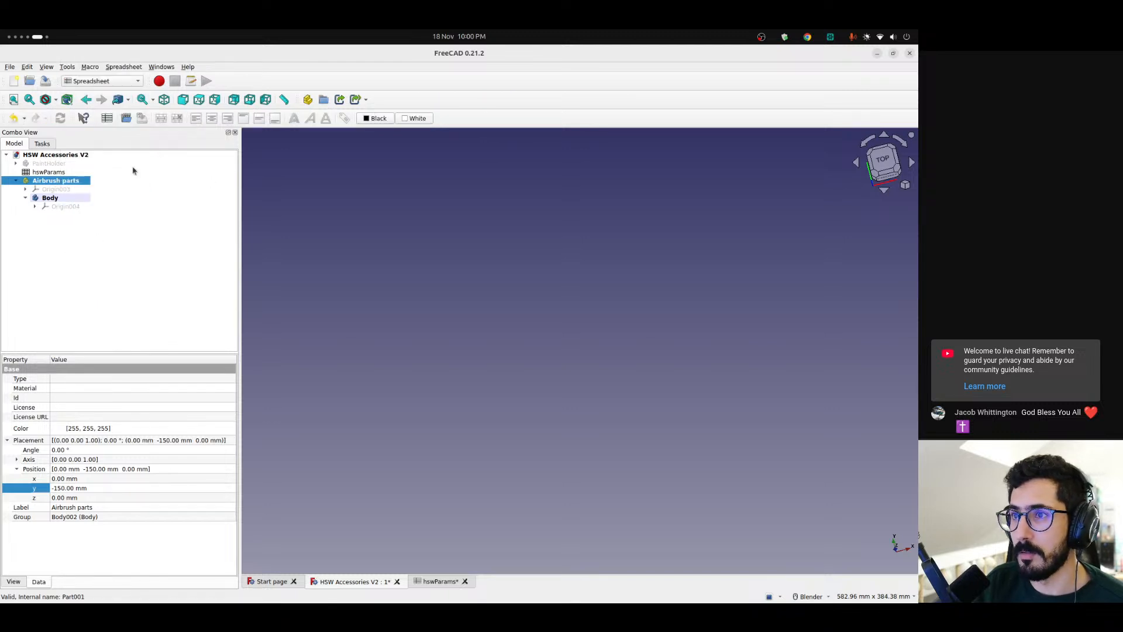
{"action": "left_click", "coordinate": [107, 118]}
{"action": "double_click", "coordinate": [63, 215]}
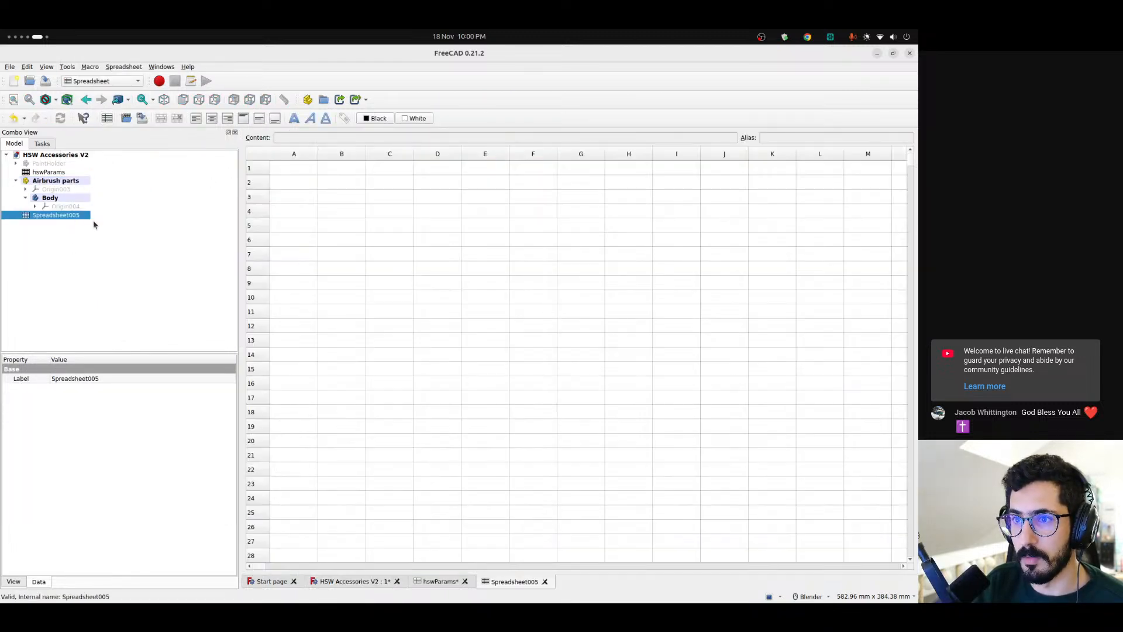
Rename the new spreadsheet as "AirbrushNozzelParams"
{"action": "left_click", "coordinate": [55, 217]}
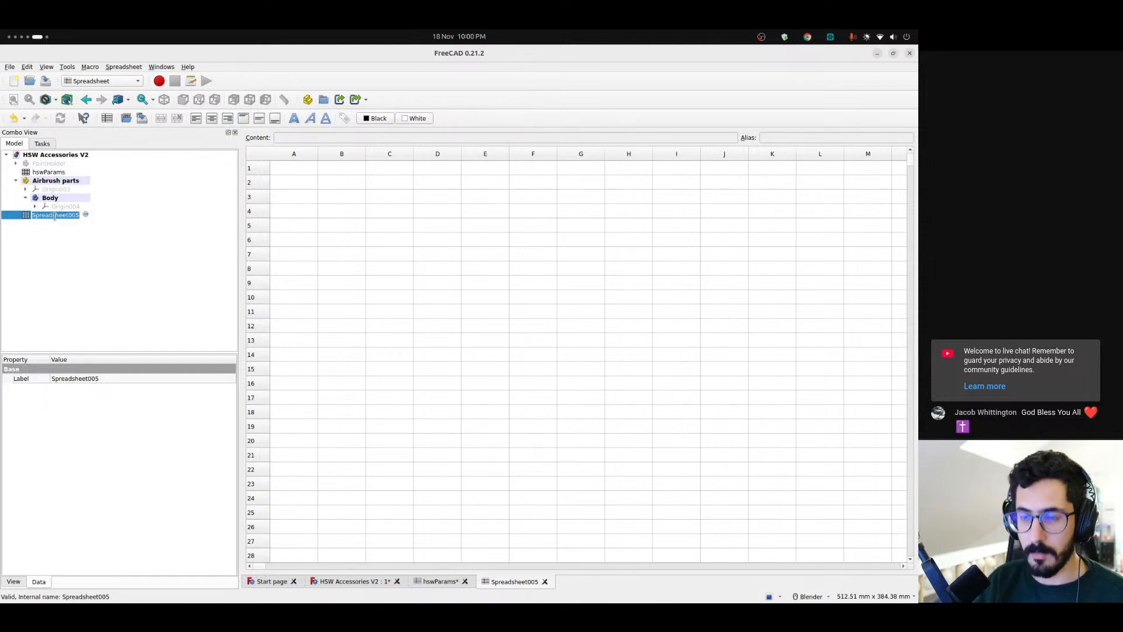
{"action": "type", "text": "Airb"}
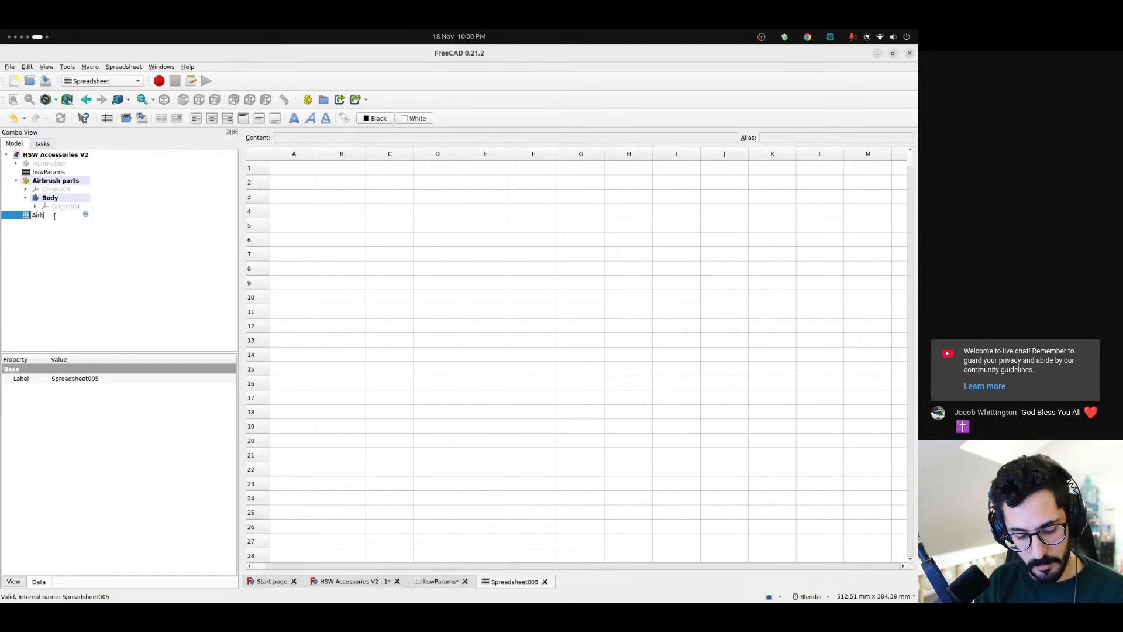
{"action": "type", "text": "rushNozz"}
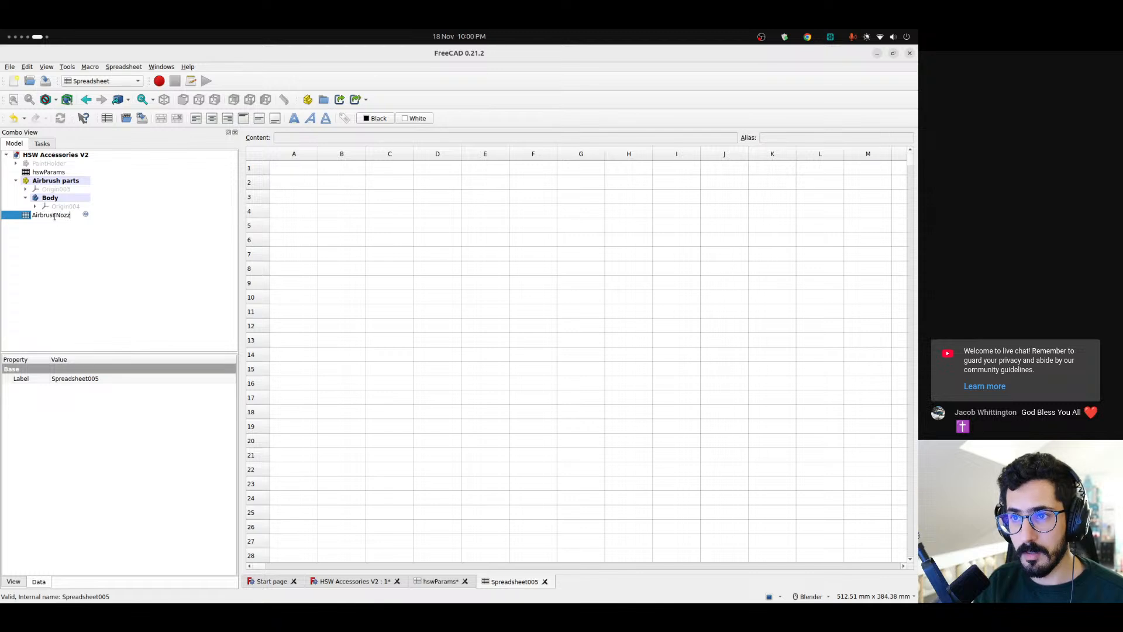
{"action": "type", "text": "elParams"}
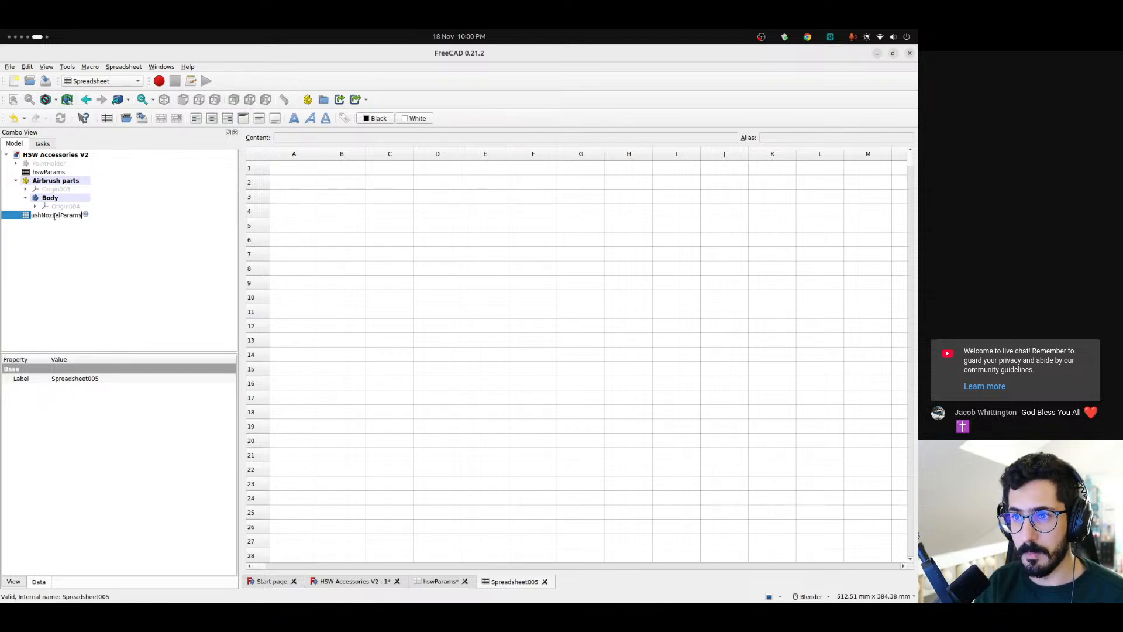
{"action": "key", "text": "Return"}
Create a second new spreadsheet and name it "AirbrushNeedleParams"
{"action": "left_click", "coordinate": [107, 118]}
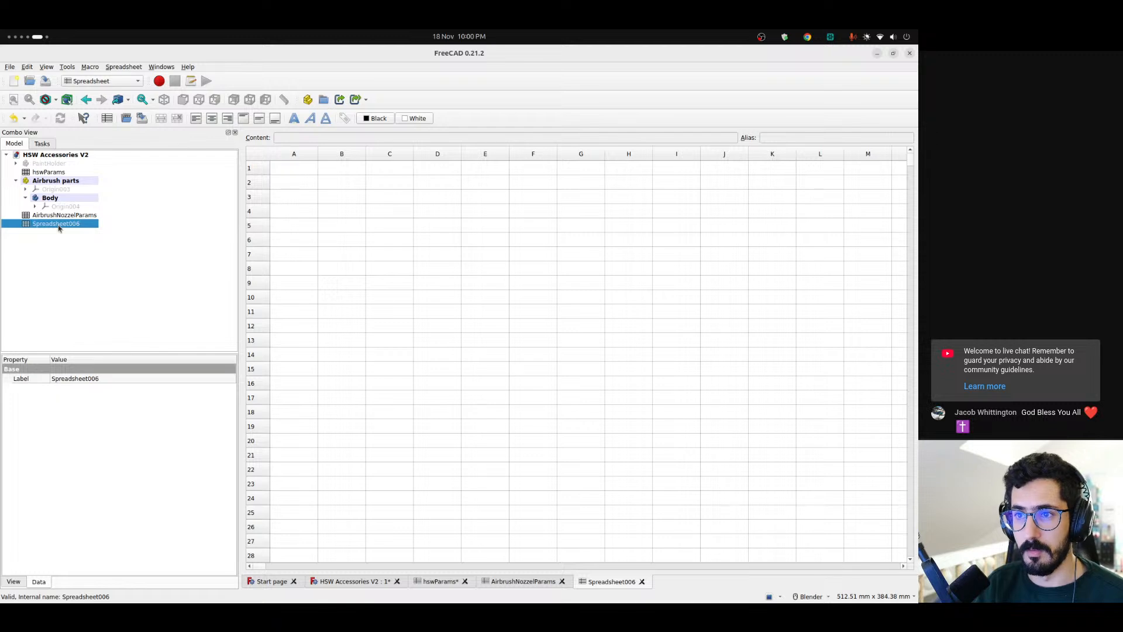
{"action": "left_click", "coordinate": [58, 224]}
{"action": "type", "text": "Airbrush"}
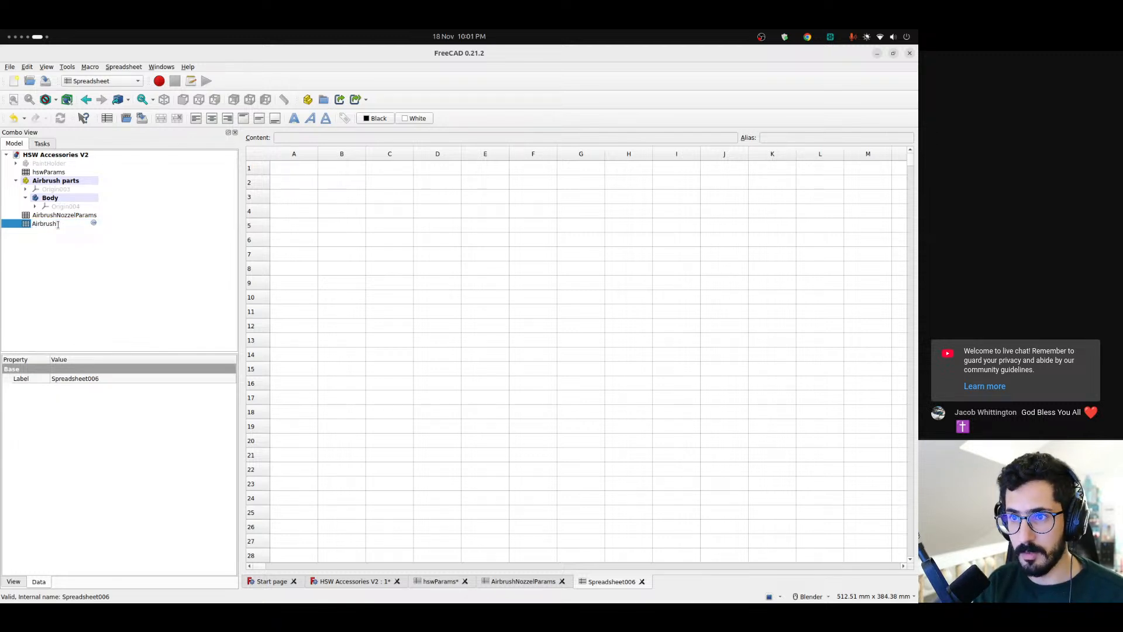
{"action": "type", "text": "NeedleParams"}
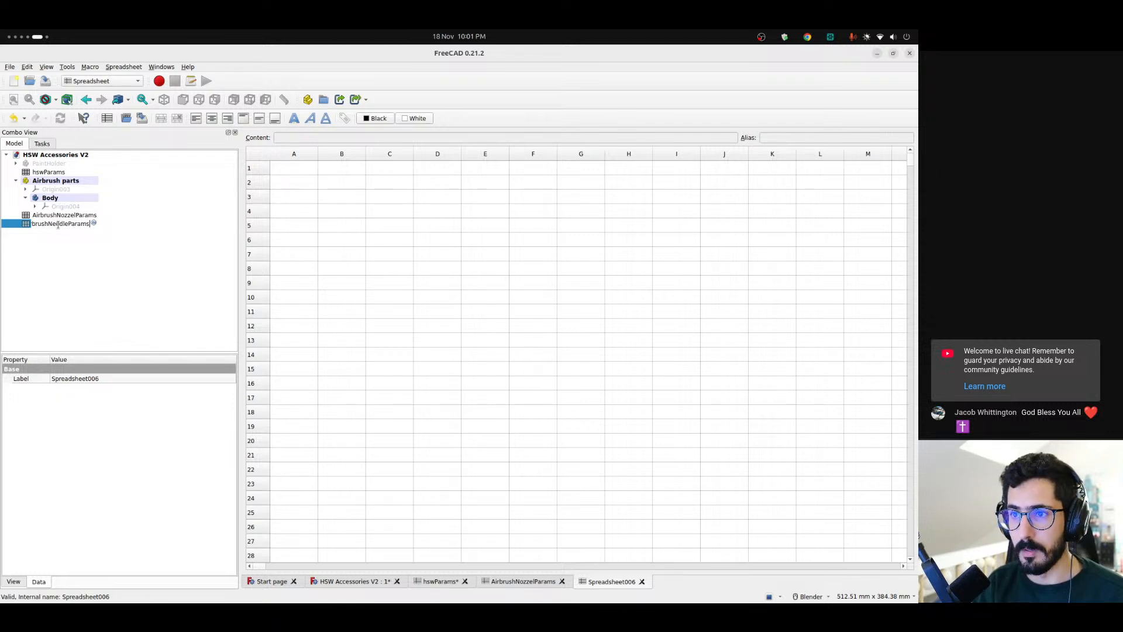
{"action": "key", "text": "Return"}
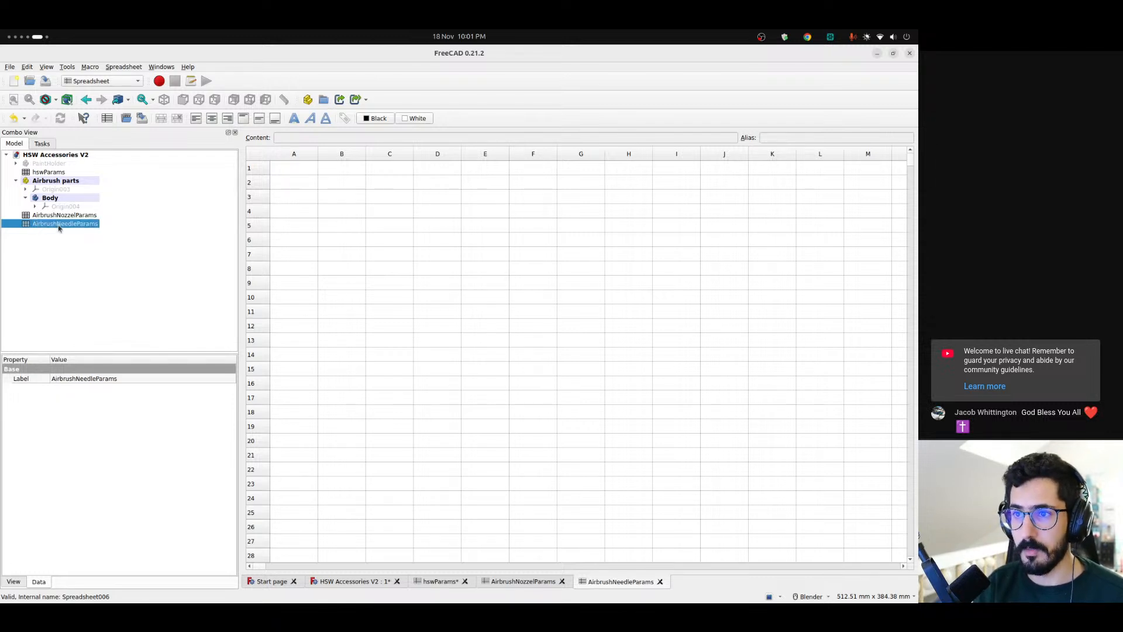
Create a third new spreadsheet and name it "AirbrushWrenchParams"
{"action": "left_click", "coordinate": [106, 118]}
{"action": "left_click", "coordinate": [65, 234]}
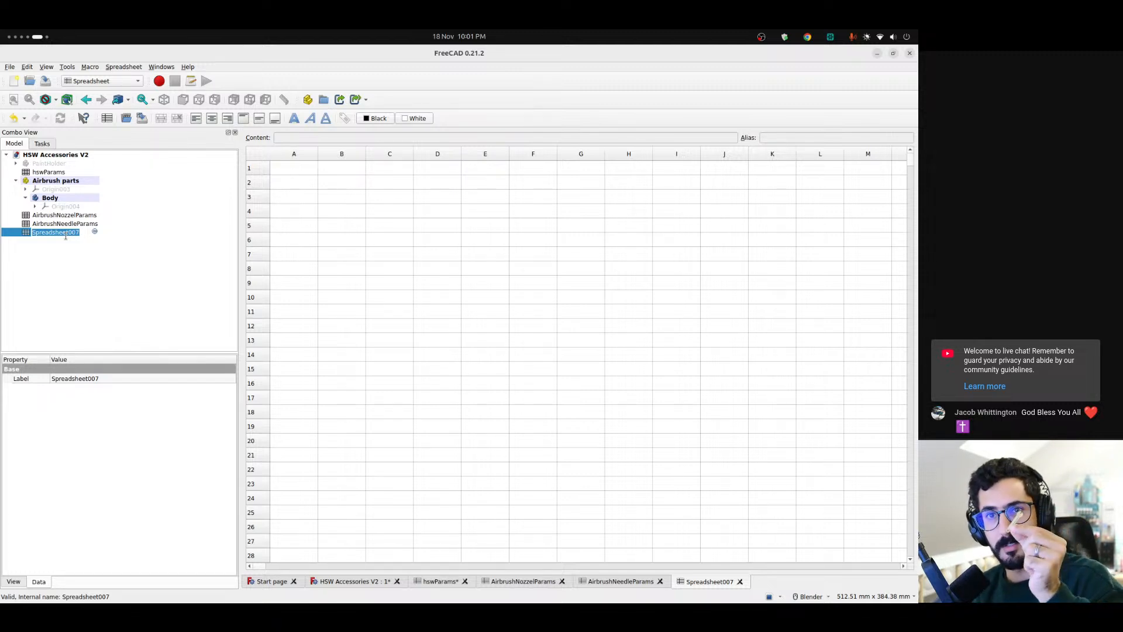
{"action": "type", "text": "A"}
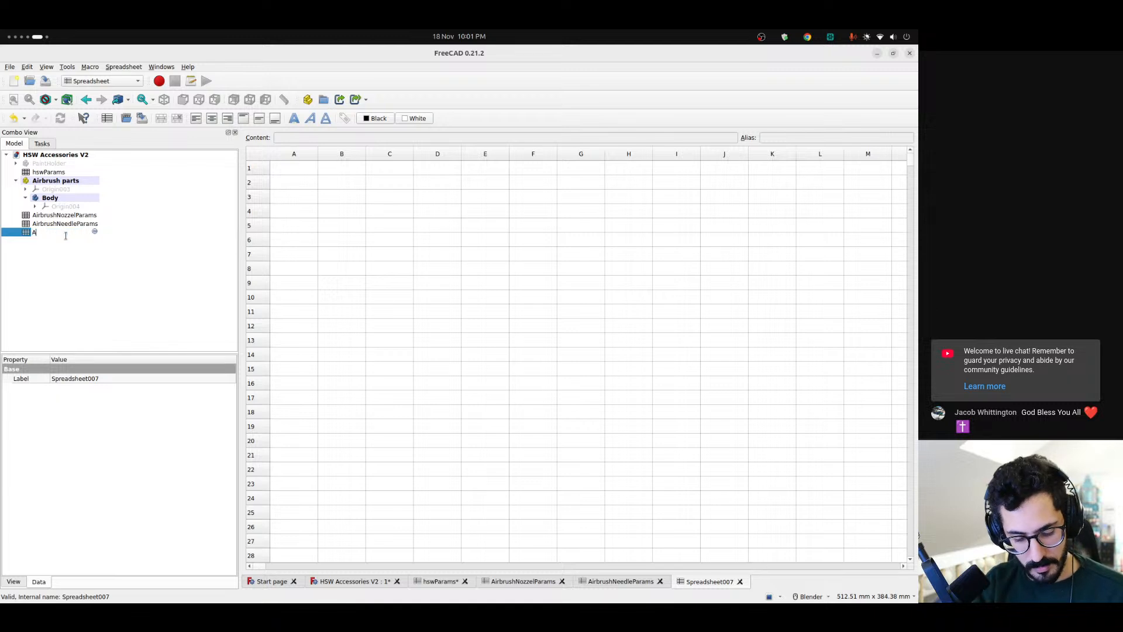
{"action": "type", "text": "irbrushW"}
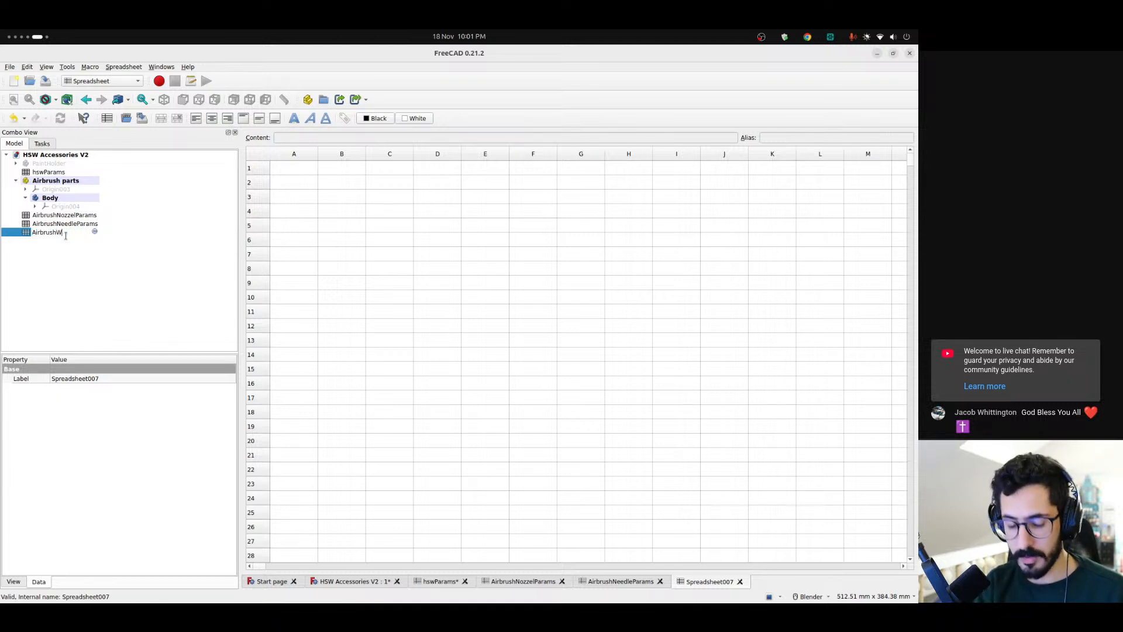
{"action": "type", "text": "renchParams"}
{"action": "key", "text": "Return"}
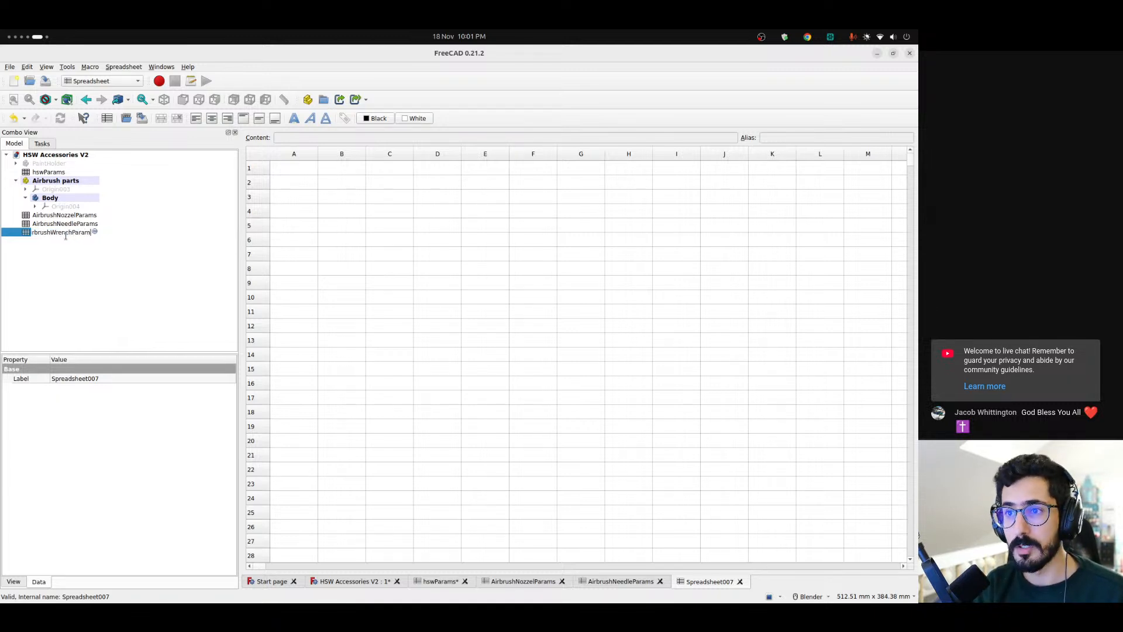
Move the three airbrush parameter spreadsheets into the Airbrush parts part
{"action": "left_click", "coordinate": [73, 216]}
{"action": "left_click", "coordinate": [76, 230]}
{"action": "left_click", "coordinate": [16, 180]}
{"action": "left_click_drag", "start_coordinate": [64, 189], "coordinate": [59, 182]}
{"action": "left_click", "coordinate": [60, 191]}
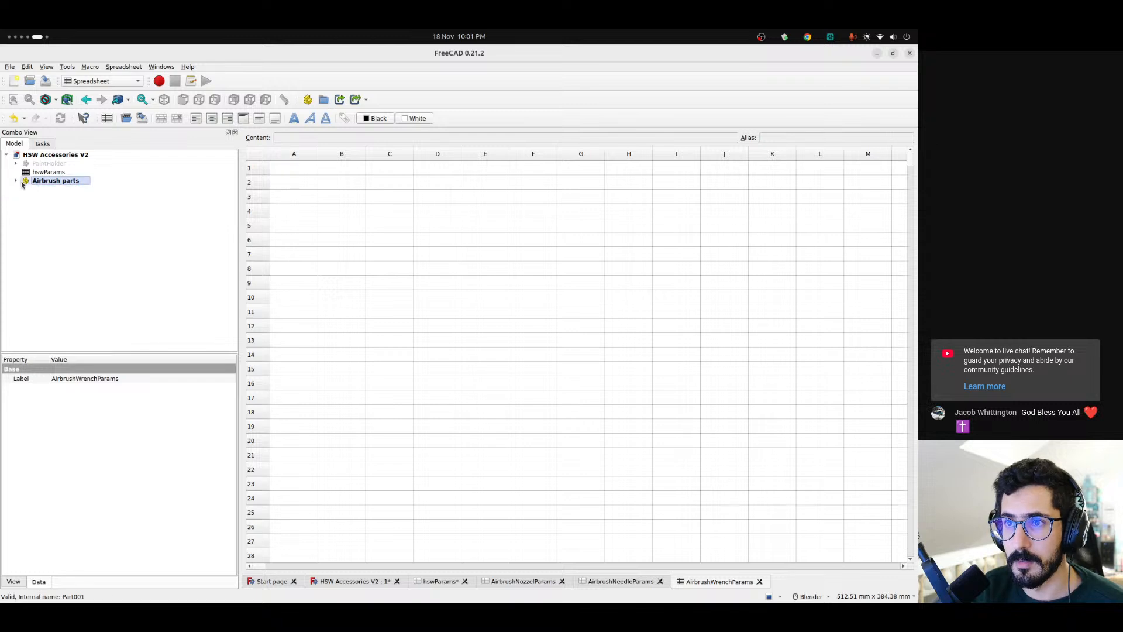
{"action": "left_click", "coordinate": [16, 181]}
In AirbrushNozzelParams, add a "diameter" label in A3 with the value 12.40 mm in B3
{"action": "left_click", "coordinate": [69, 217]}
{"action": "left_click", "coordinate": [84, 225]}
{"action": "left_click", "coordinate": [85, 238]}
{"action": "left_click", "coordinate": [85, 233]}
{"action": "left_click", "coordinate": [84, 217]}
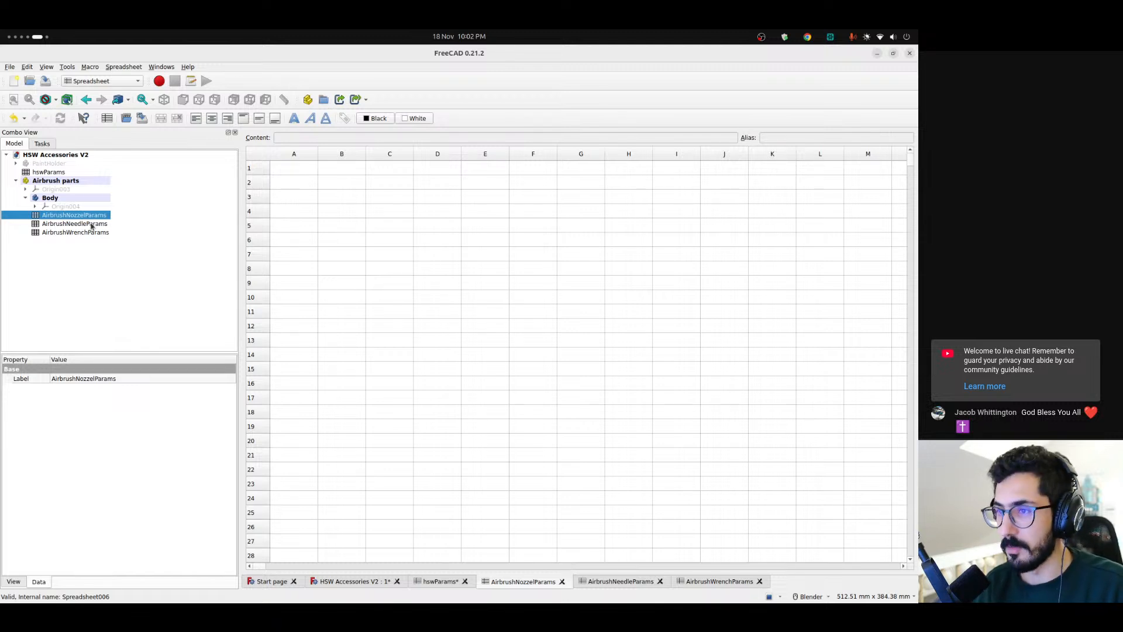
{"action": "left_click", "coordinate": [301, 194]}
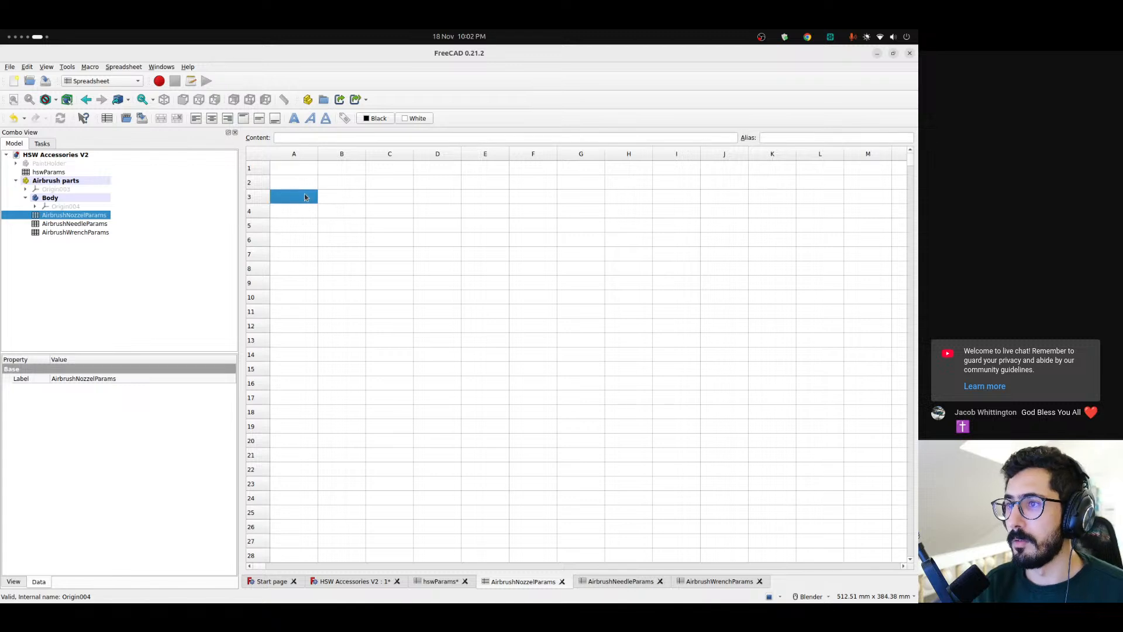
{"action": "type", "text": "diam"}
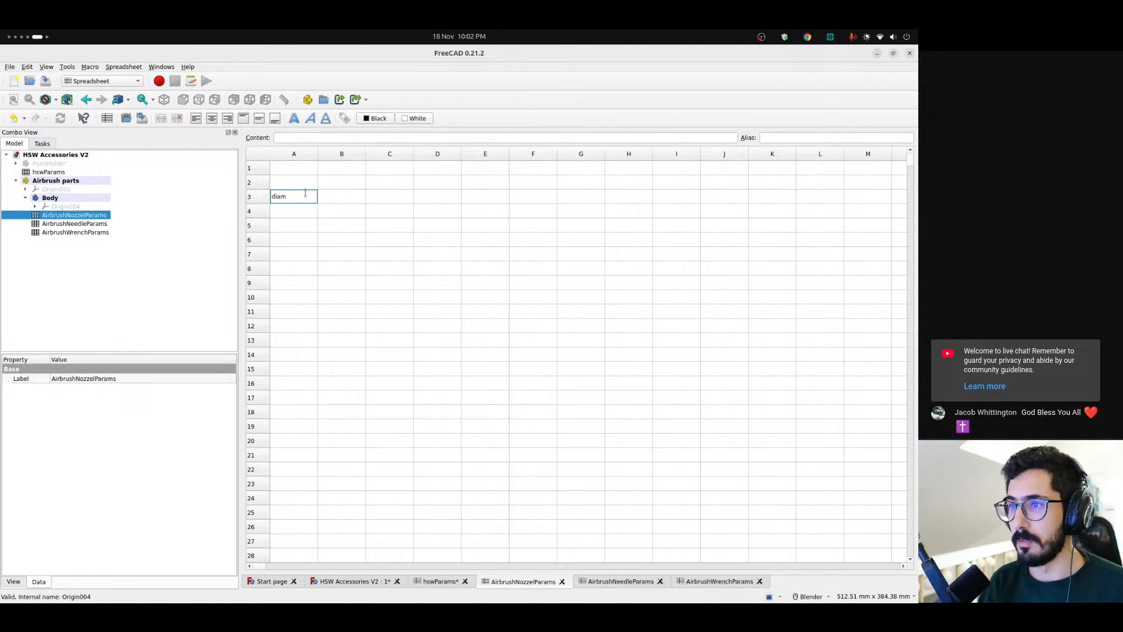
{"action": "type", "text": "eter"}
{"action": "key", "text": "Return"}
{"action": "key", "text": "Up"}
{"action": "key", "text": "Right"}
{"action": "type", "text": "12.2"}
{"action": "key", "text": "BackSpace"}
{"action": "type", "text": "40 mm"}
{"action": "key", "text": "Return"}
Add a "length" label in A4 of the nozzle spreadsheet with the value 27.00 mm in B4
{"action": "key", "text": "Left"}
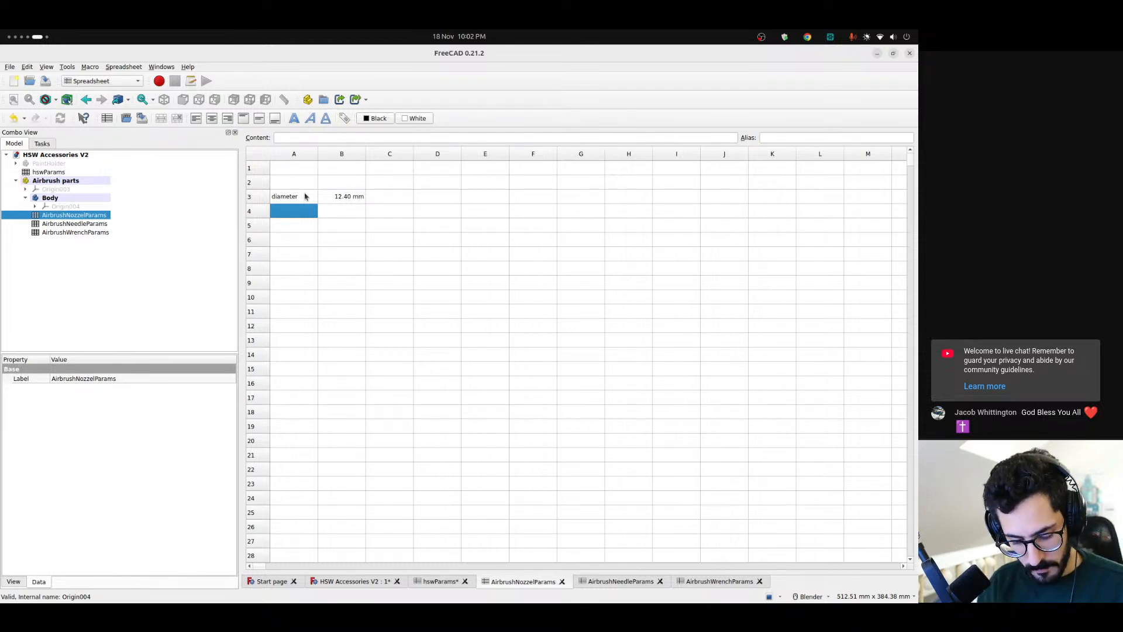
{"action": "type", "text": "length"}
{"action": "key", "text": "Return"}
{"action": "key", "text": "Up"}
{"action": "key", "text": "Tab"}
{"action": "type", "text": "27.00 mm"}
{"action": "key", "text": "Return"}
Give the nozzle diameter value in B3 the alias "diameter", copied from its label
{"action": "left_click", "coordinate": [304, 197]}
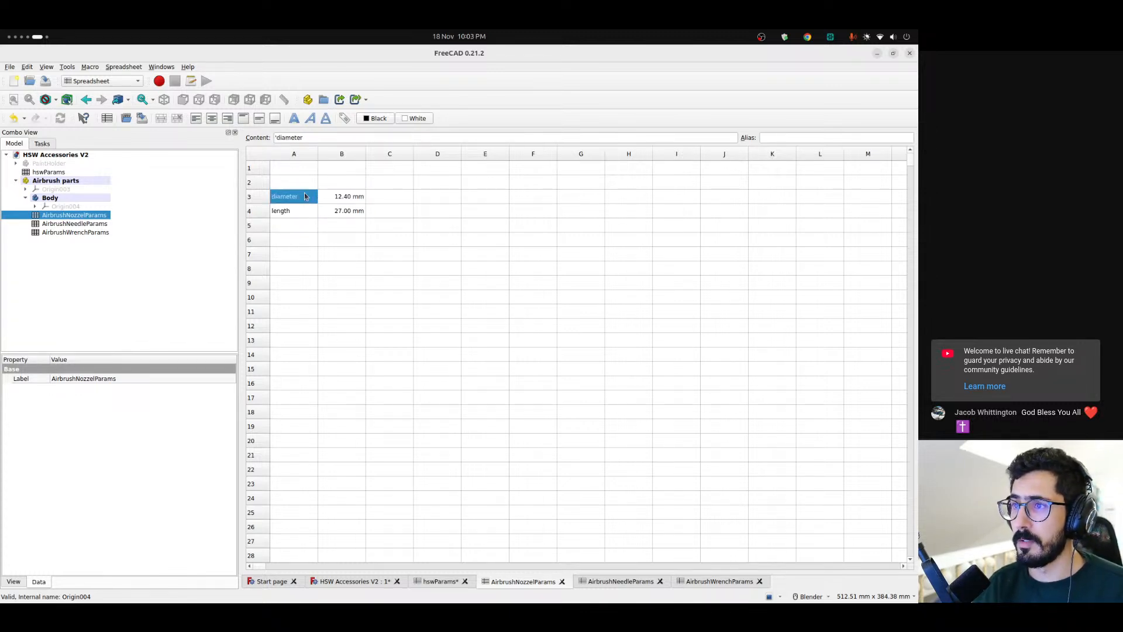
{"action": "double_click", "coordinate": [280, 136]}
{"action": "key", "text": "ctrl+c"}
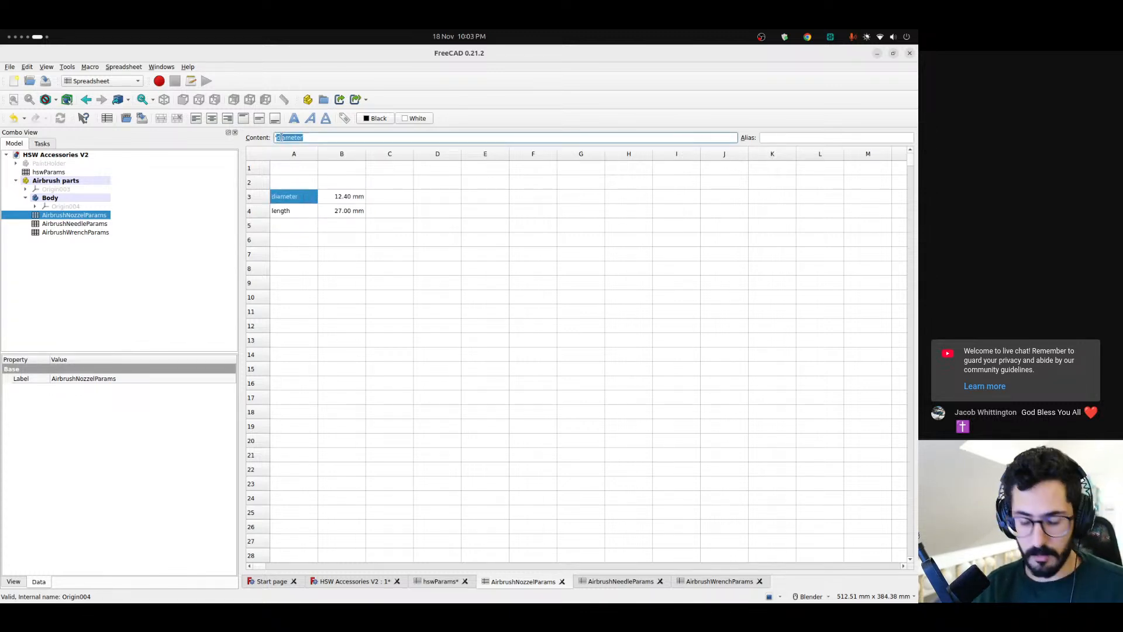
{"action": "left_click", "coordinate": [350, 197]}
{"action": "left_click", "coordinate": [836, 138]}
{"action": "key", "text": "ctrl+v"}
Give the nozzle length value in B4 the alias "length", copied from its label
{"action": "left_click", "coordinate": [296, 210]}
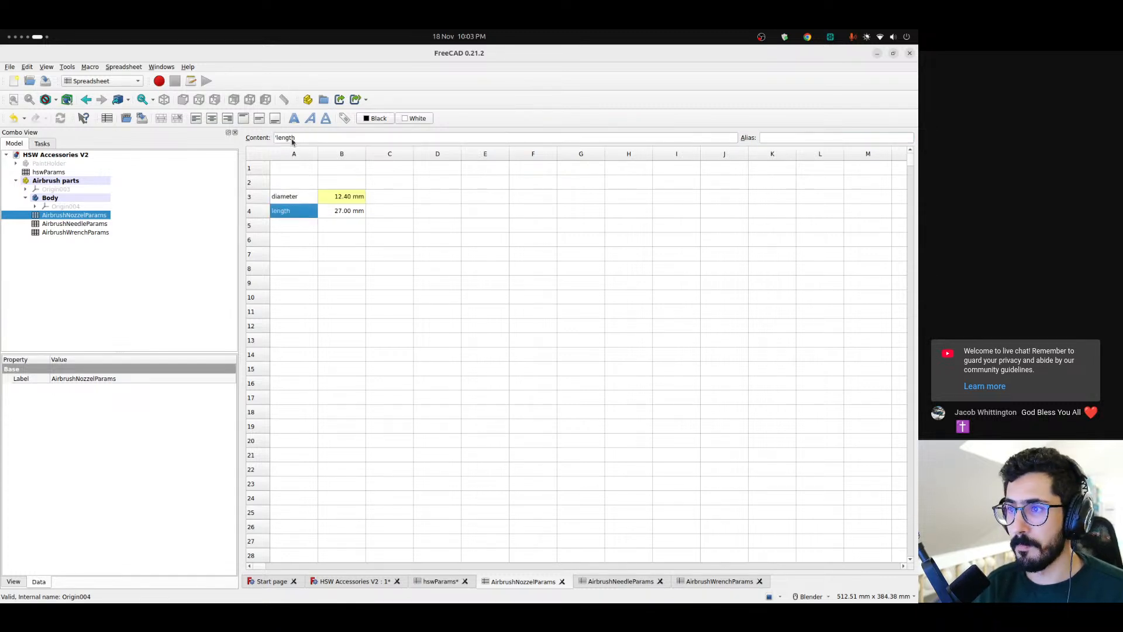
{"action": "double_click", "coordinate": [283, 138]}
{"action": "key", "text": "ctrl+c"}
{"action": "left_click", "coordinate": [341, 211]}
{"action": "left_click", "coordinate": [797, 137]}
{"action": "key", "text": "ctrl+v"}
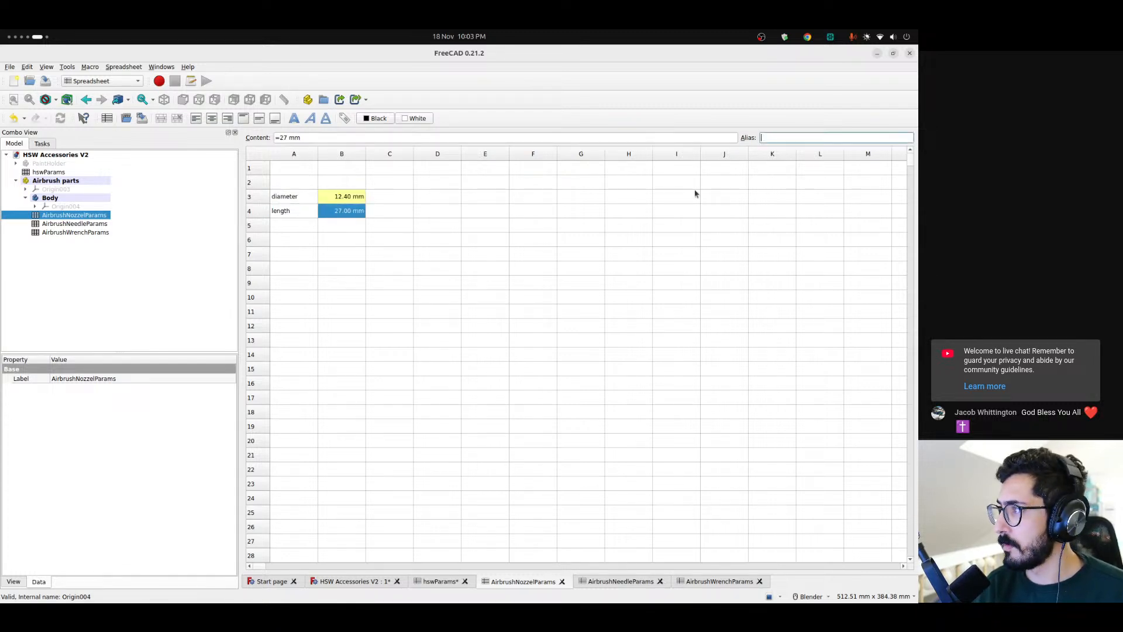
{"action": "key", "text": "Return"}
{"action": "left_click", "coordinate": [296, 225]}
{"action": "left_click", "coordinate": [294, 203]}
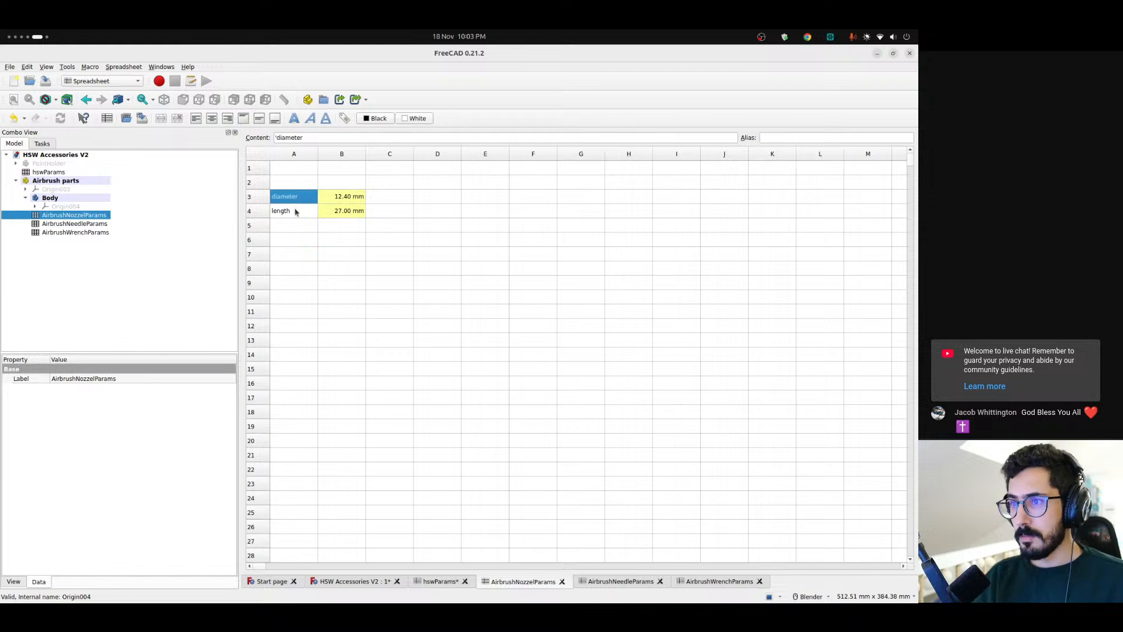
{"action": "left_click", "coordinate": [293, 205]}
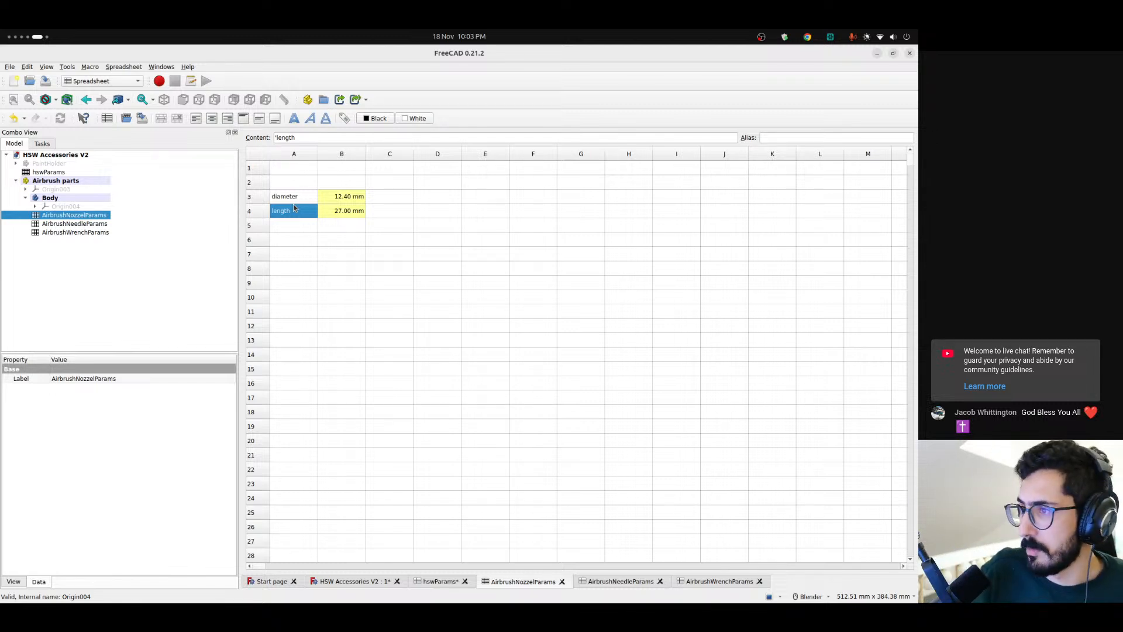
In AirbrushNeedleParams, add a "diameter" label in A3 with the value 8.6 mm in B3
{"action": "double_click", "coordinate": [81, 225]}
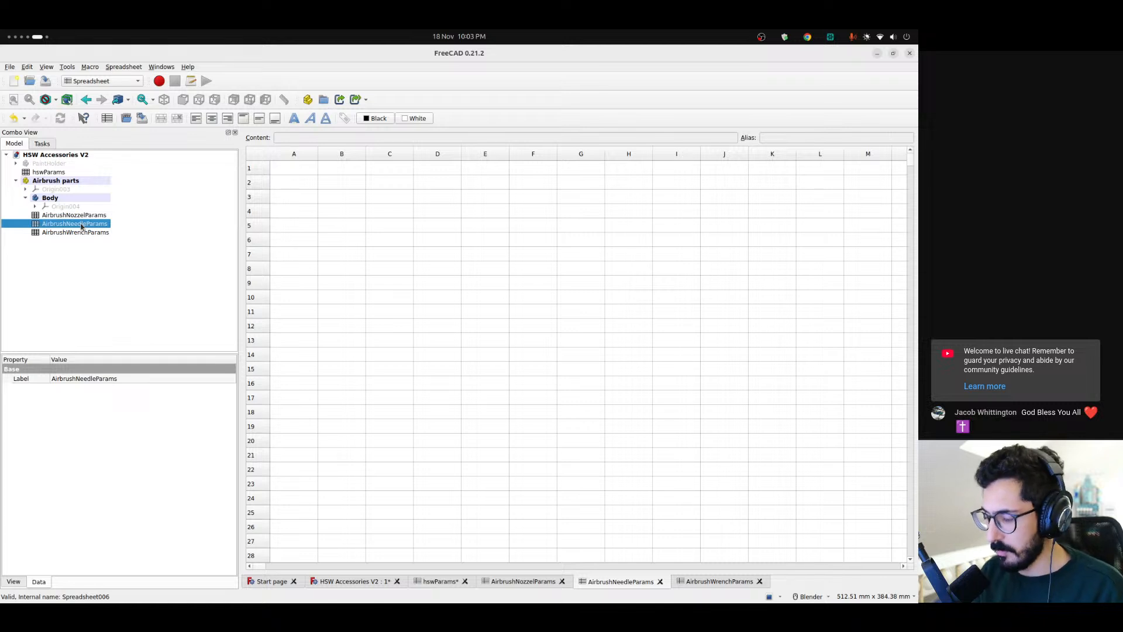
{"action": "left_click", "coordinate": [293, 196]}
{"action": "type", "text": "diameter"}
{"action": "key", "text": "Return"}
{"action": "key", "text": "Tab"}
{"action": "type", "text": "8.6 mm"}
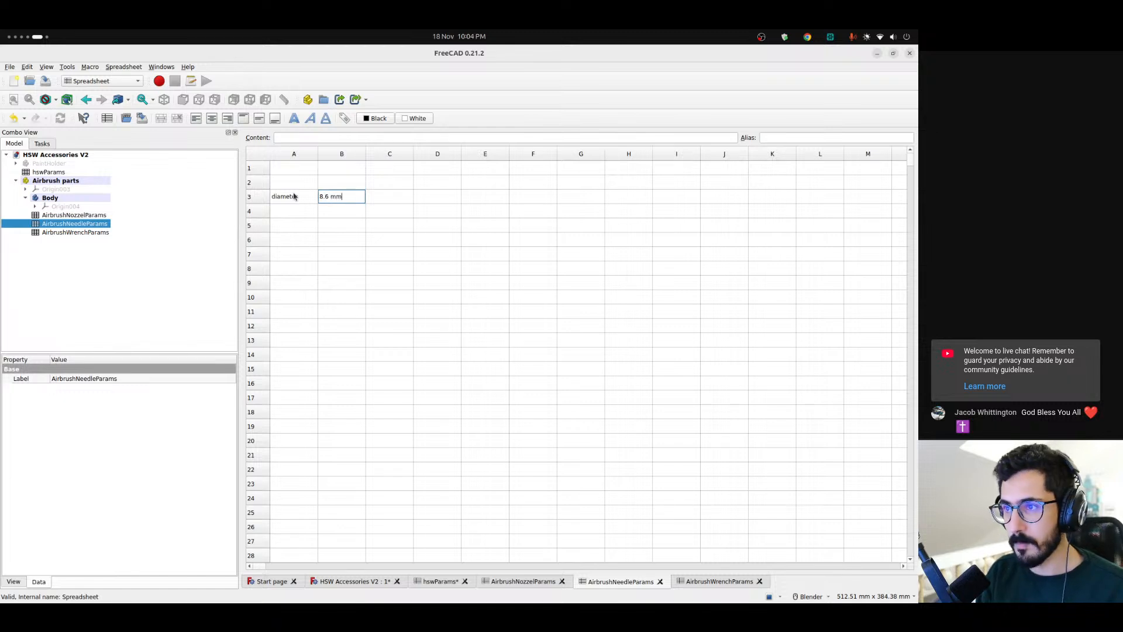
{"action": "key", "text": "Return"}
{"action": "key", "text": "Up"}
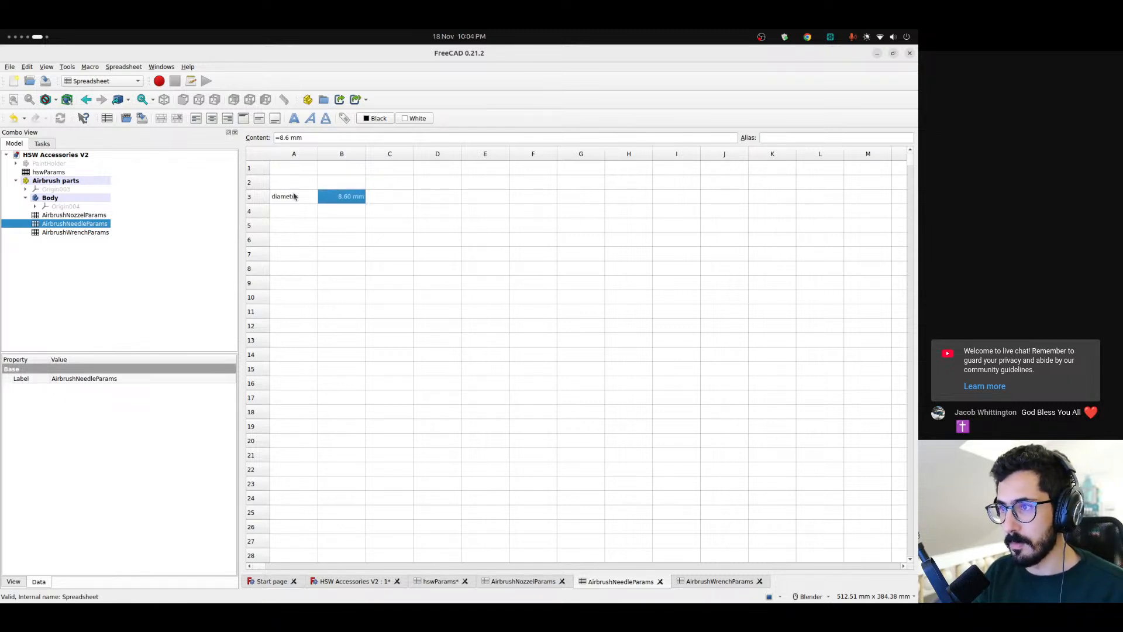
Add a "length" label in A4 of the needle spreadsheet with the value 150.00 mm in B4
{"action": "key", "text": "Down"}
{"action": "key", "text": "Left"}
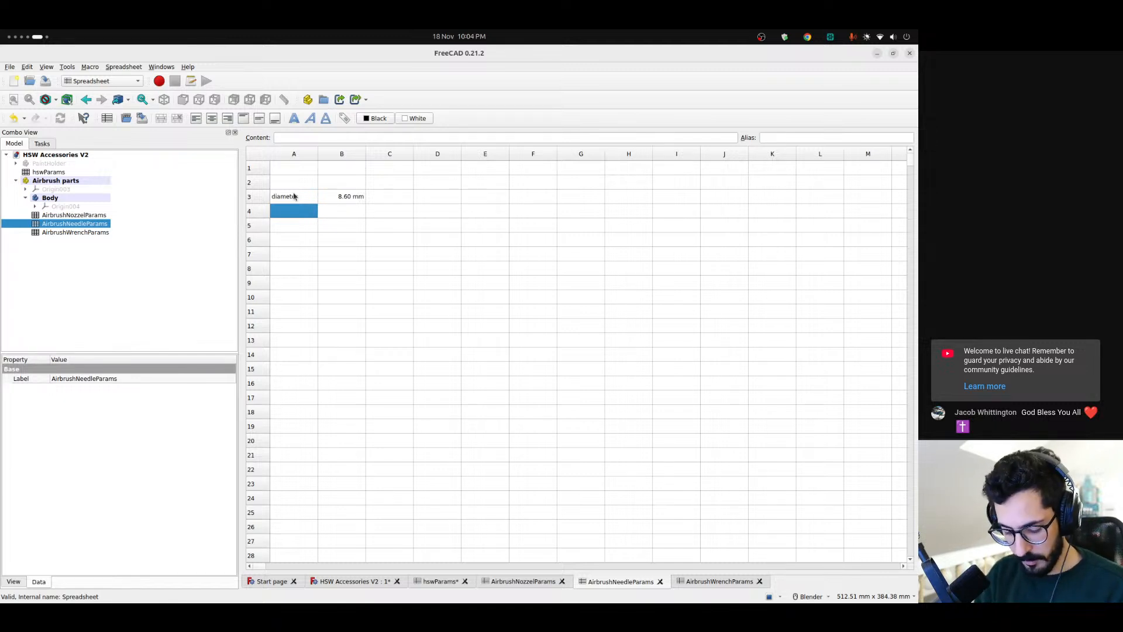
{"action": "type", "text": "length"}
{"action": "key", "text": "Tab"}
{"action": "type", "text": "15"}
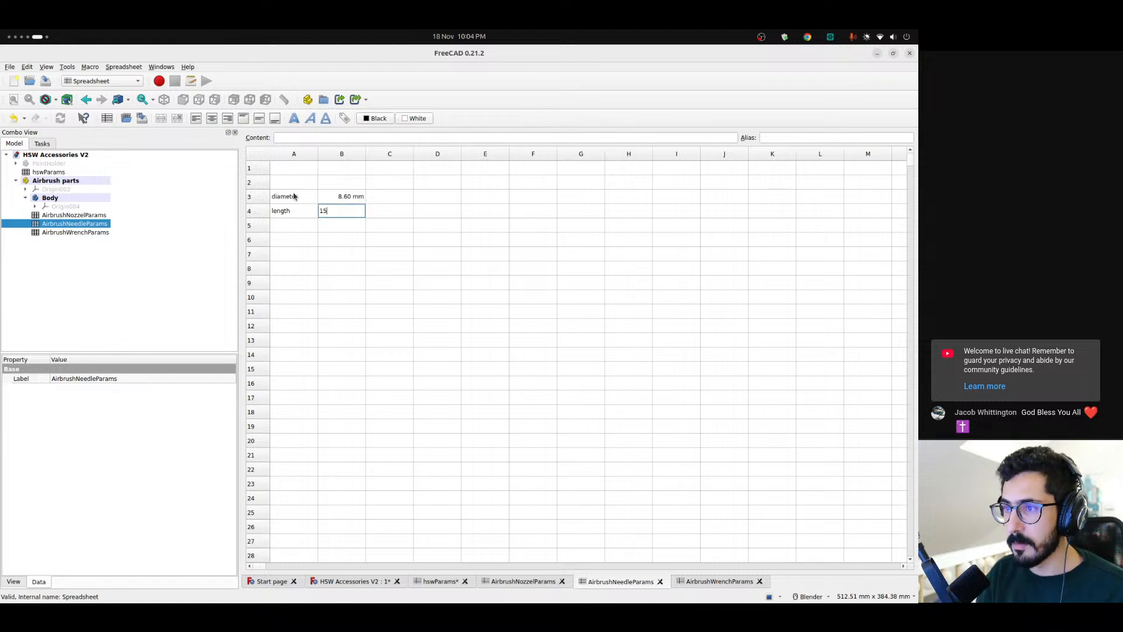
{"action": "type", "text": "0.00 mm"}
{"action": "key", "text": "Return"}
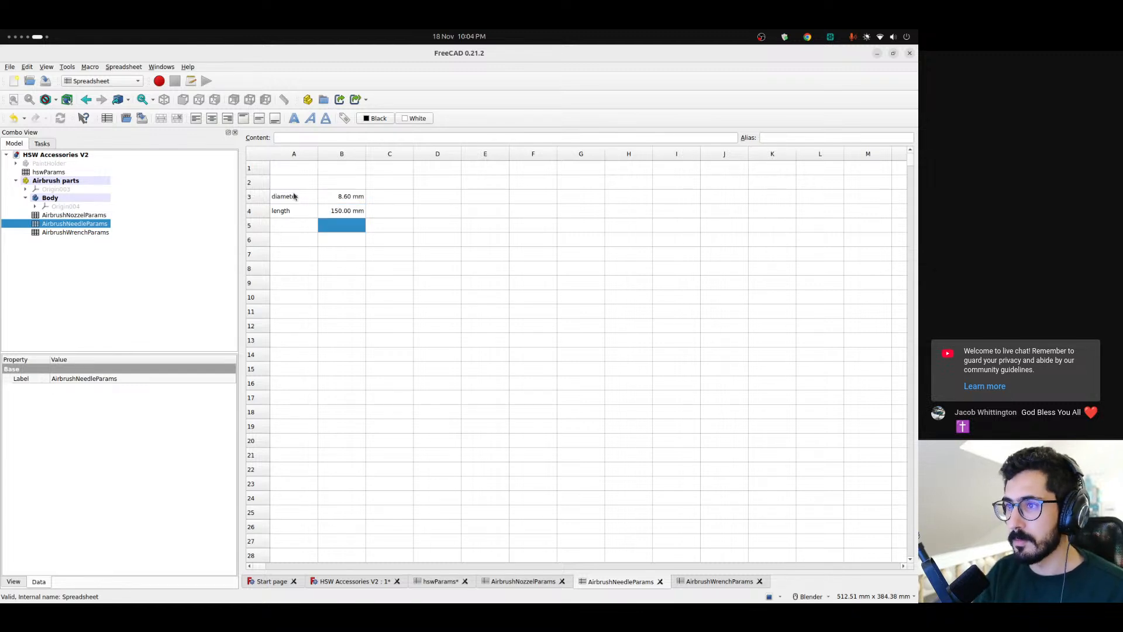
Give the needle diameter value in B3 the alias "diameter", copied from its label
{"action": "left_click", "coordinate": [303, 205]}
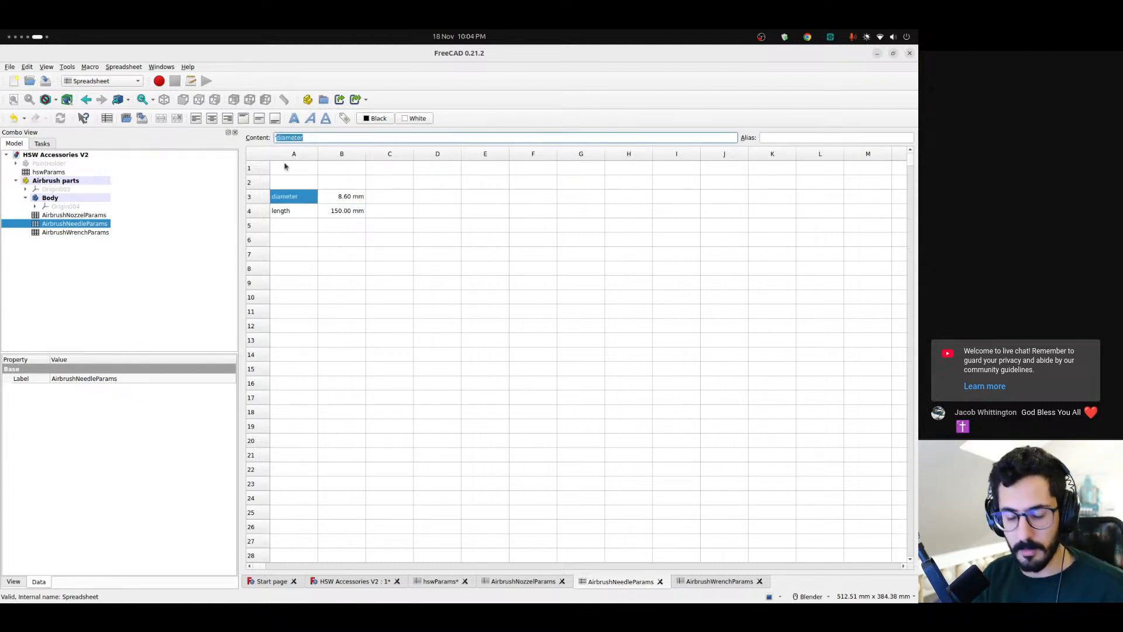
{"action": "left_click", "coordinate": [347, 199]}
{"action": "left_click", "coordinate": [793, 140]}
{"action": "type", "text": "diameter"}
{"action": "left_click", "coordinate": [377, 231]}
Give the needle length value in B4 the alias "length", copied from its label
{"action": "left_click", "coordinate": [300, 214]}
{"action": "double_click", "coordinate": [294, 138]}
{"action": "key", "text": "ctrl+c"}
{"action": "left_click", "coordinate": [341, 211]}
{"action": "left_click", "coordinate": [776, 138]}
{"action": "key", "text": "ctrl+v"}
{"action": "key", "text": "Return"}
{"action": "left_click", "coordinate": [304, 231]}
{"action": "left_click", "coordinate": [298, 215]}
In AirbrushWrenchParams, enter the labels "thickness", "width" and "length" in cells A3 to A5
{"action": "double_click", "coordinate": [94, 233]}
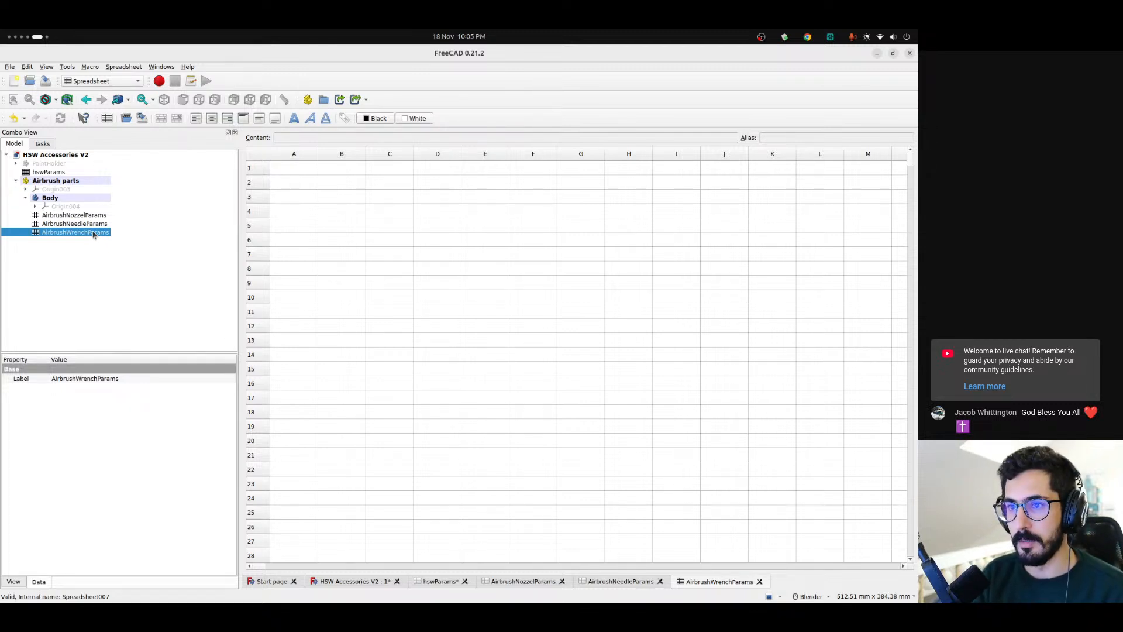
{"action": "left_click", "coordinate": [294, 199]}
{"action": "type", "text": "thickness"}
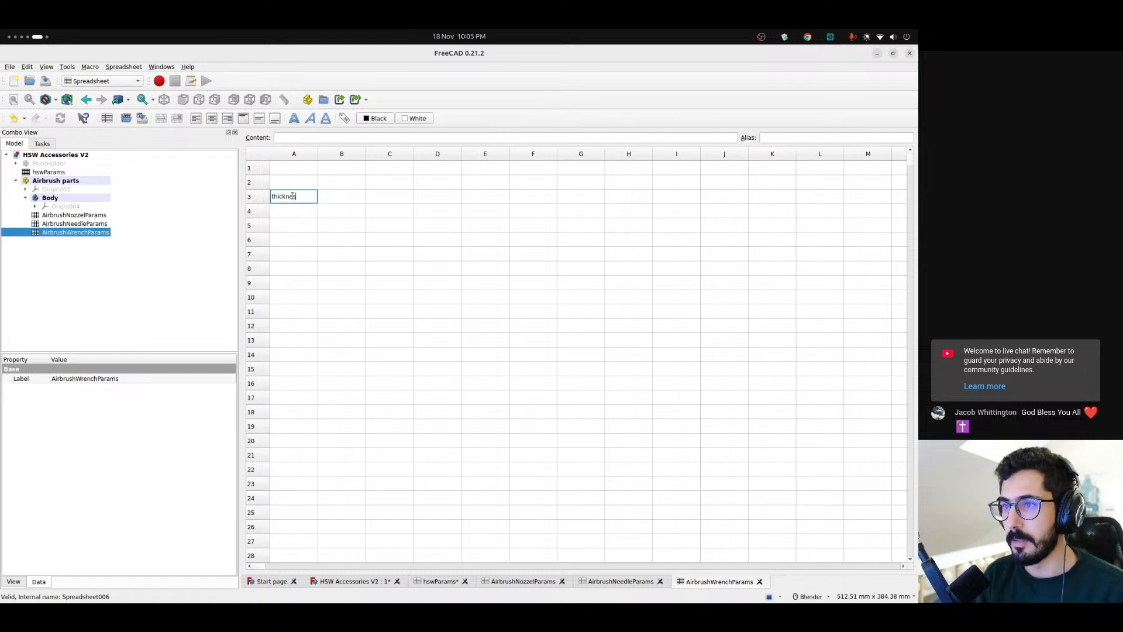
{"action": "key", "text": "Return"}
{"action": "type", "text": "width"}
{"action": "key", "text": "Return"}
{"action": "type", "text": "length"}
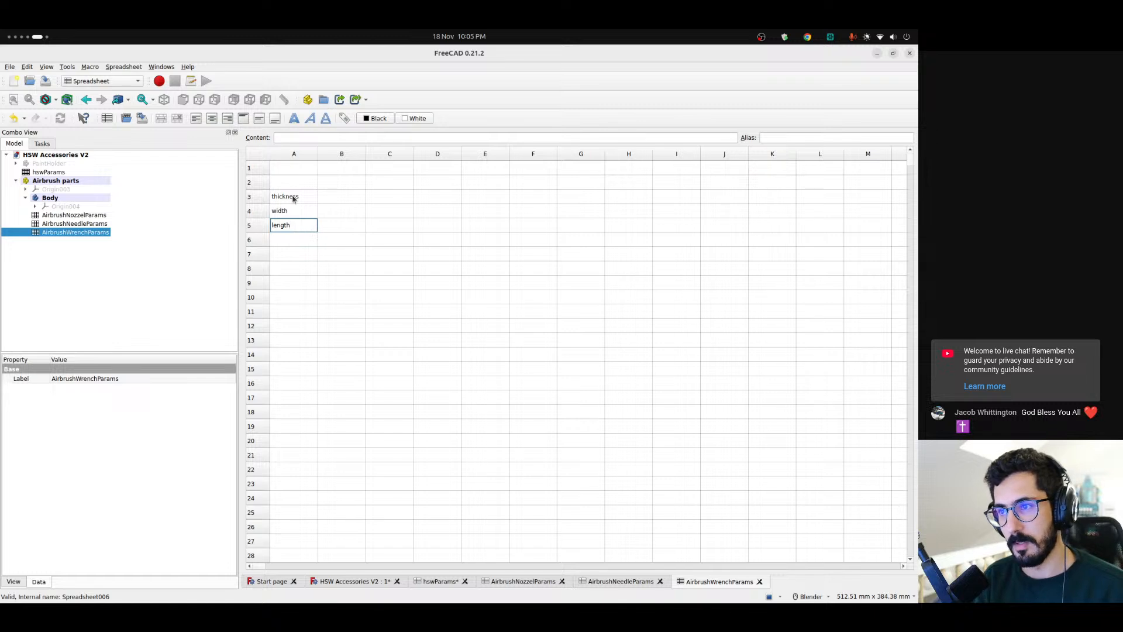
{"action": "key", "text": "Return"}
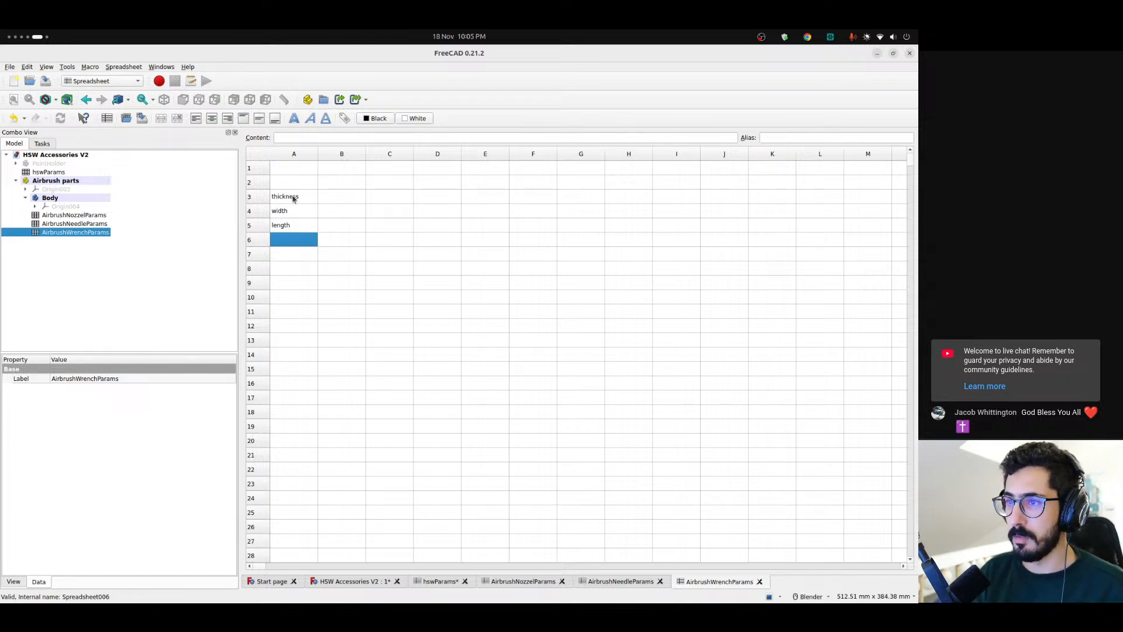
Set the wrench thickness to 1.4 mm in B3 and the width to 7 mm in B4
{"action": "key", "text": "Up"}
{"action": "key", "text": "Up"}
{"action": "key", "text": "Up"}
{"action": "key", "text": "Right"}
{"action": "type", "text": "1.5"}
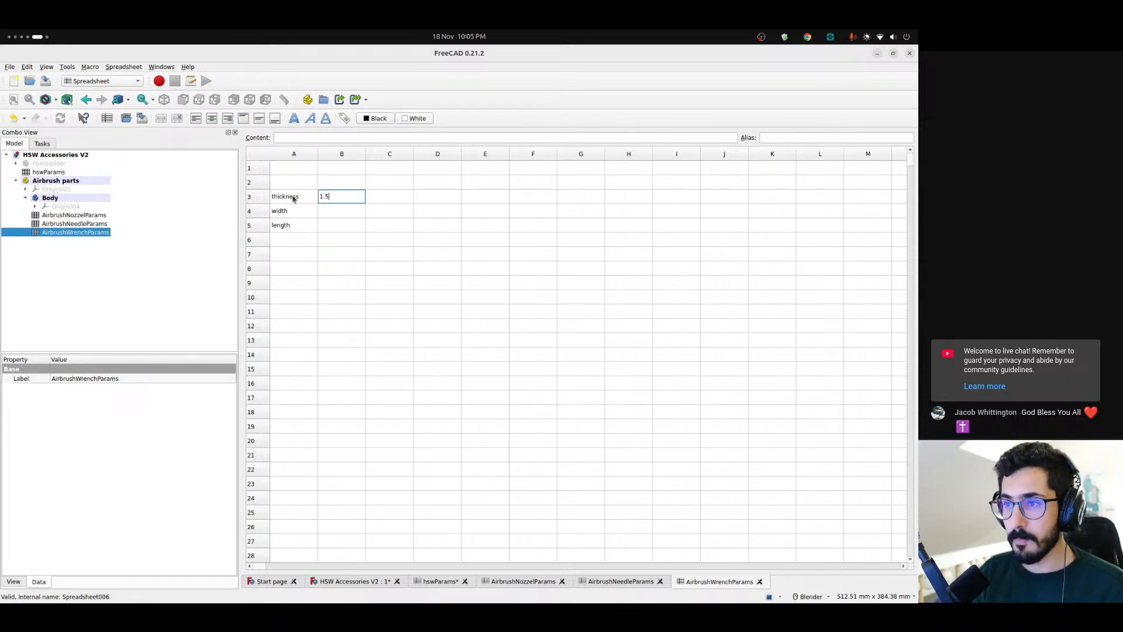
{"action": "type", "text": ".4 mm"}
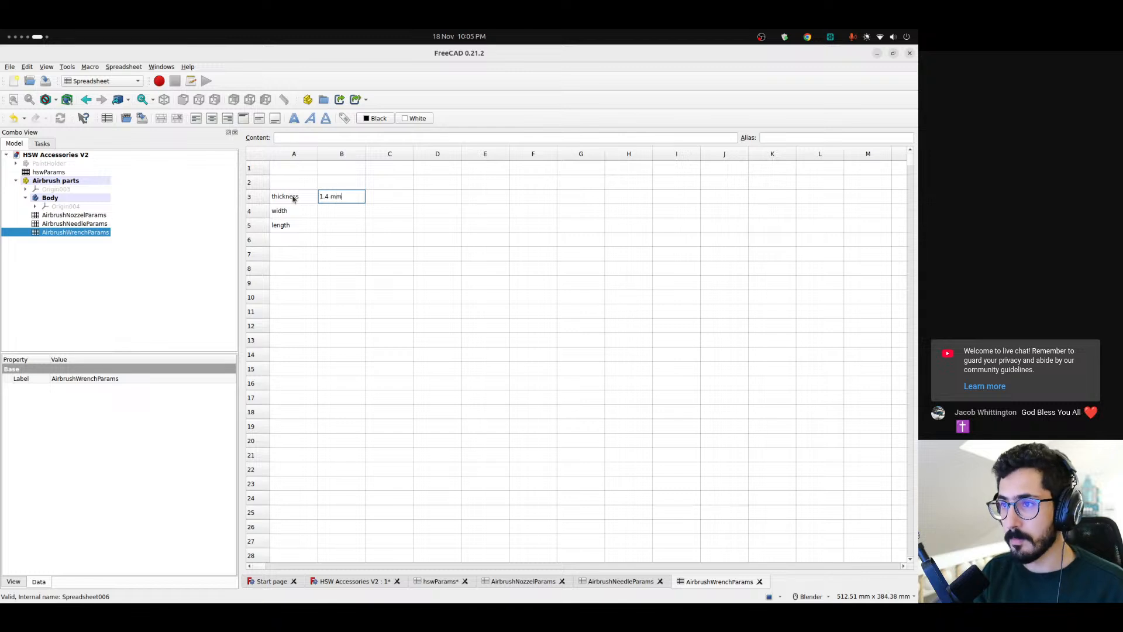
{"action": "key", "text": "Return"}
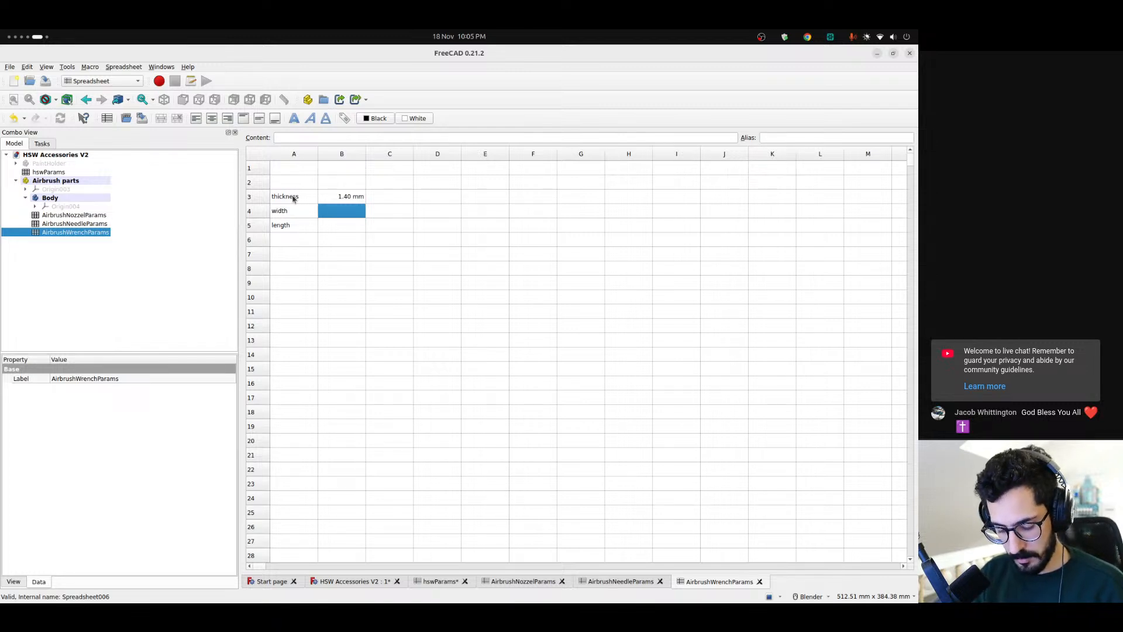
{"action": "type", "text": "7mm"}
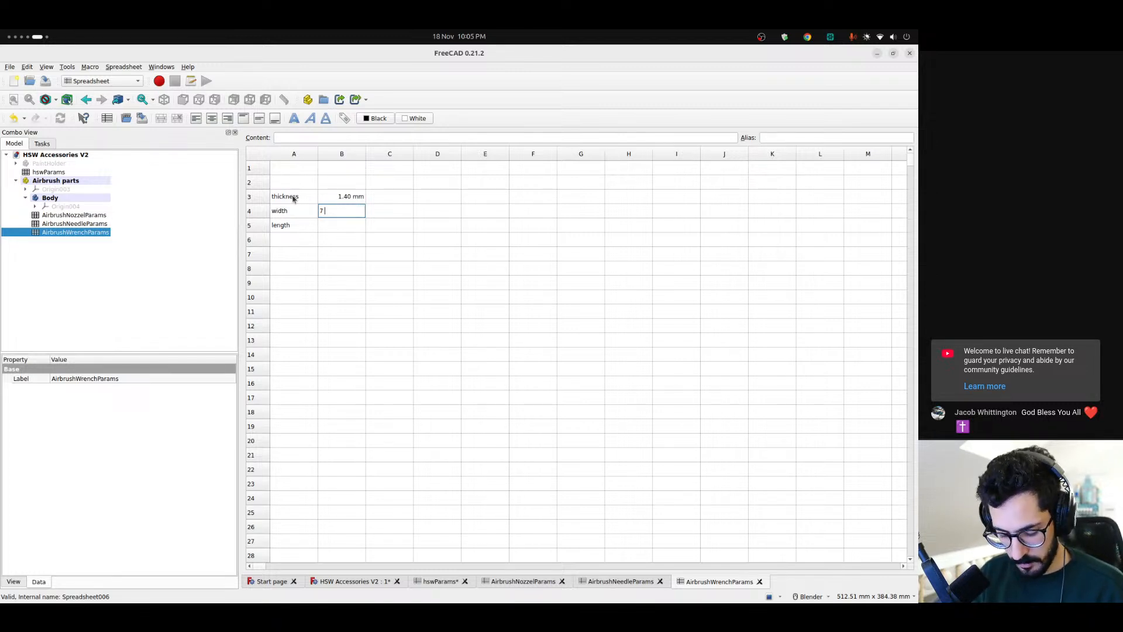
{"action": "key", "text": "Return"}
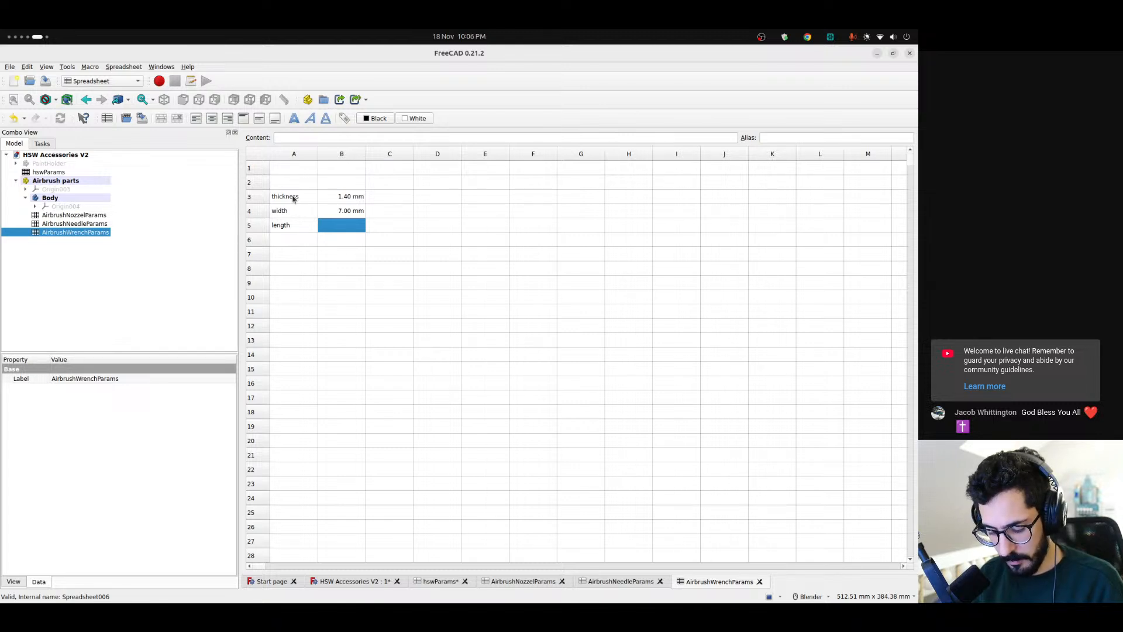
Set the wrench length to 35 mm in cell B5
{"action": "type", "text": "35"}
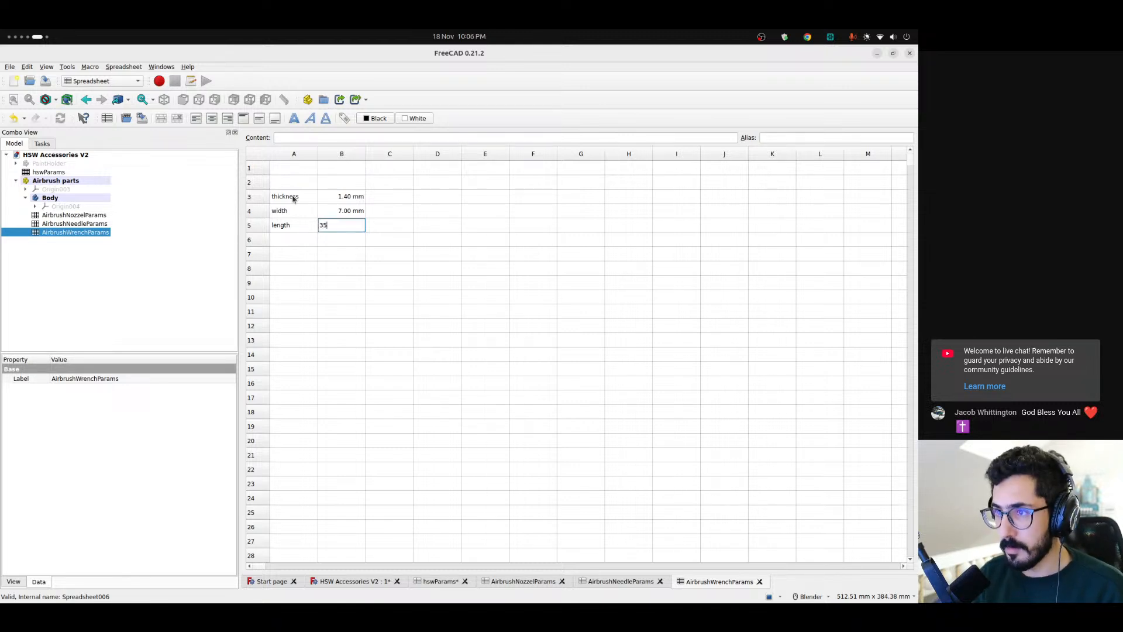
{"action": "type", "text": ".00 mm"}
{"action": "key", "text": "Return"}
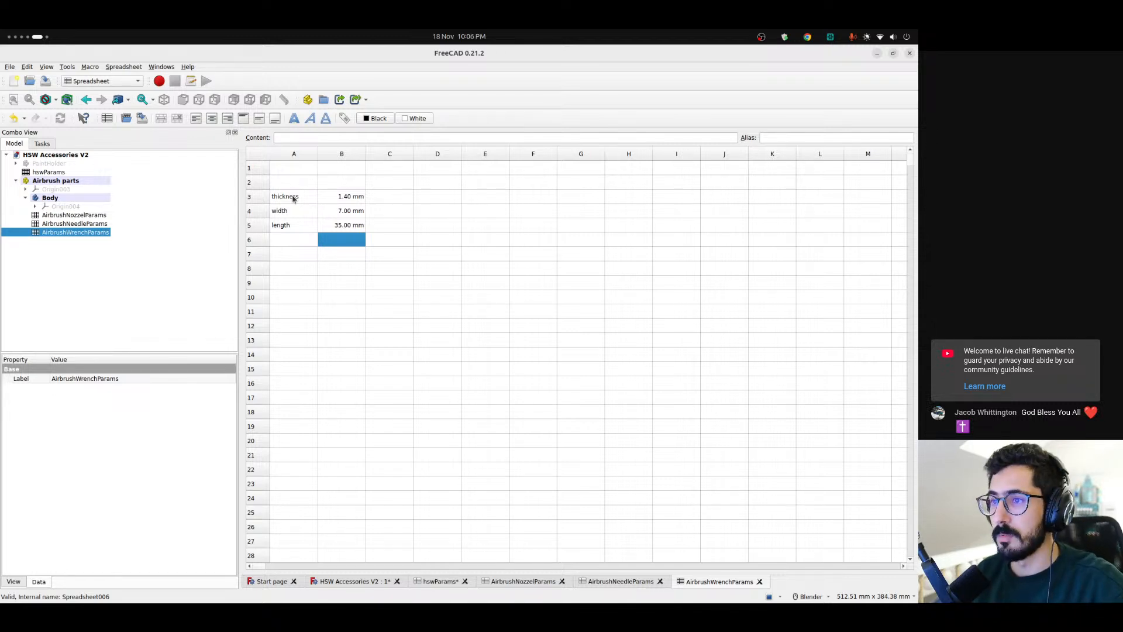
Give the wrench thickness value in B3 the alias "thickness", copied from its label
{"action": "left_click", "coordinate": [307, 202]}
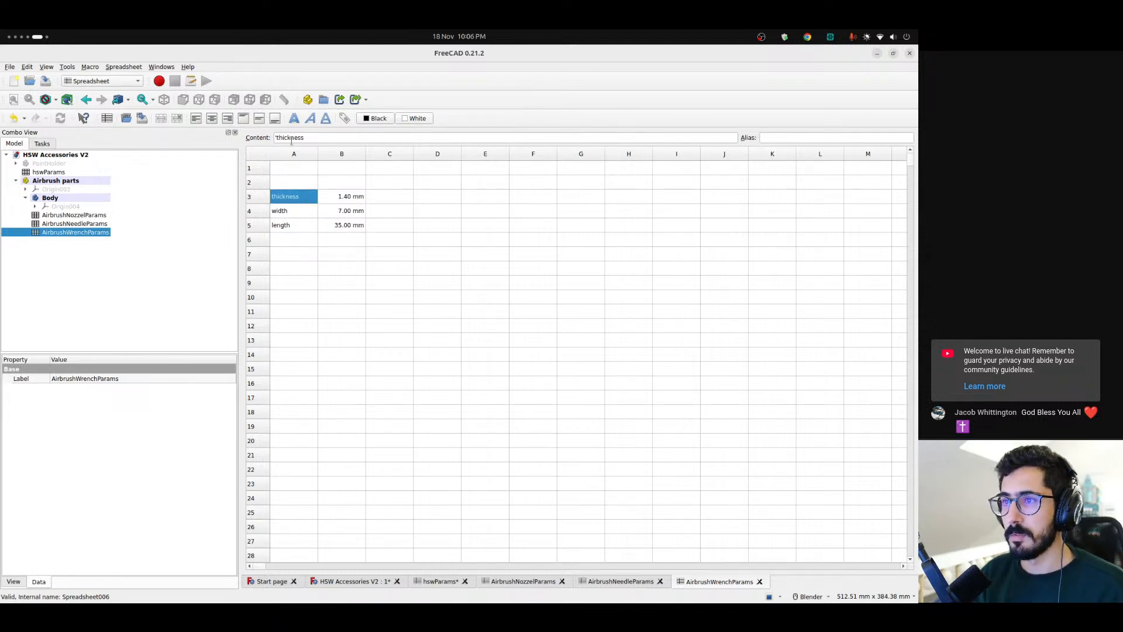
{"action": "left_click", "coordinate": [354, 200]}
{"action": "left_click", "coordinate": [788, 137]}
{"action": "type", "text": "thickness"}
Give the wrench width value in B4 the alias "width", copied from its label
{"action": "left_click", "coordinate": [303, 209]}
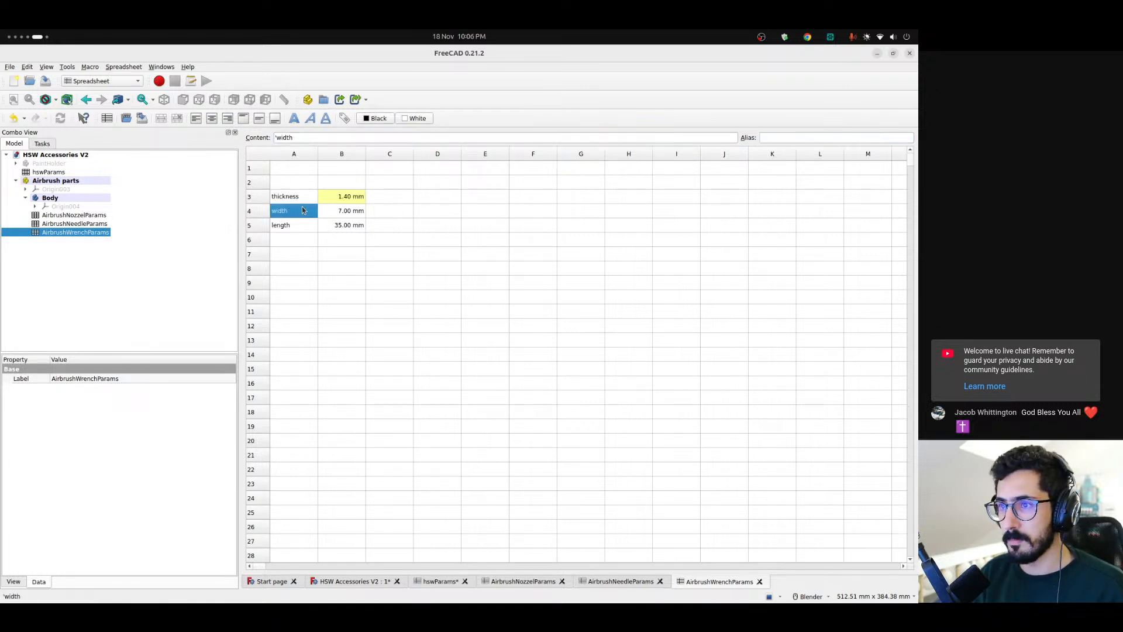
{"action": "key", "text": "ctrl+c"}
{"action": "left_click", "coordinate": [354, 210]}
{"action": "left_click", "coordinate": [788, 137]}
{"action": "key", "text": "ctrl+v"}
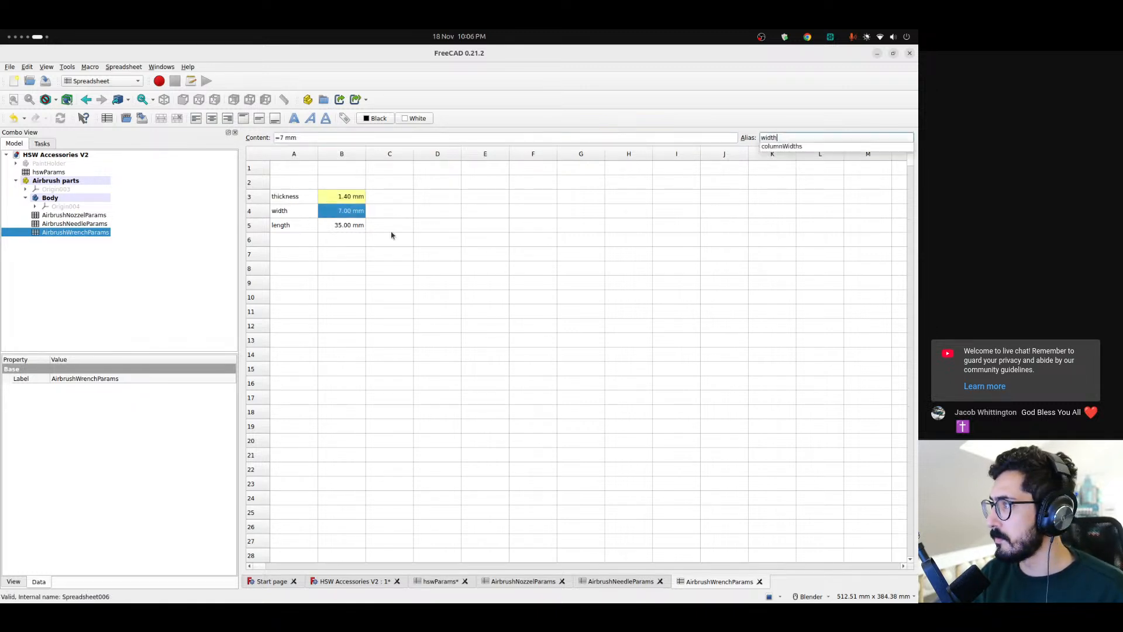
Give the wrench length value in B5 the alias "length", copied from its label
{"action": "left_click", "coordinate": [291, 228]}
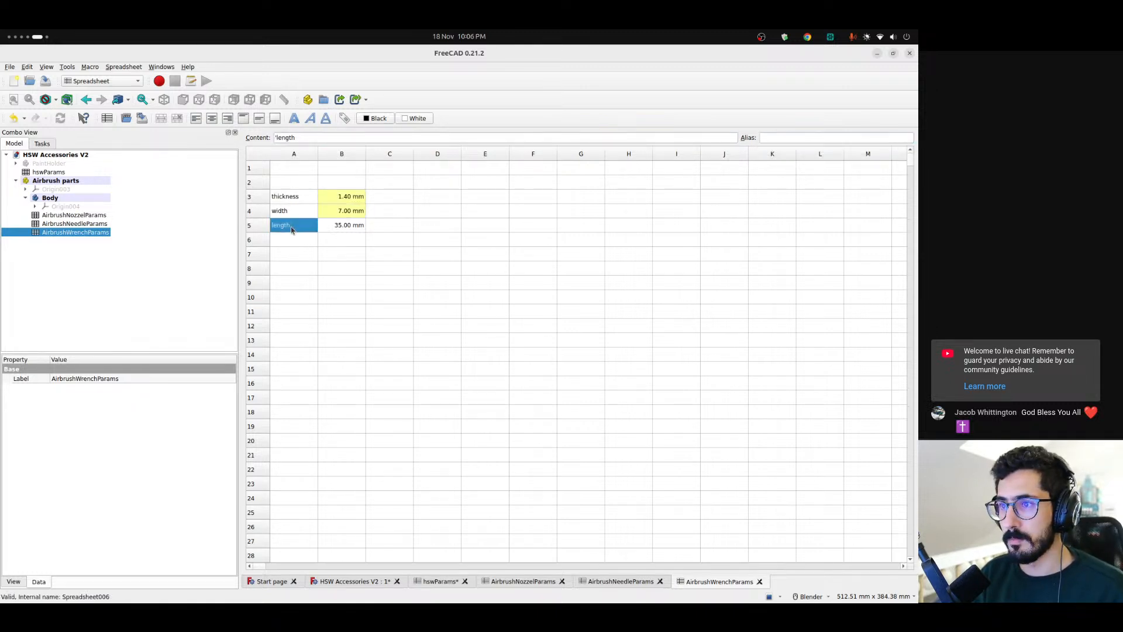
{"action": "key", "text": "ctrl+c"}
{"action": "left_click", "coordinate": [345, 225]}
{"action": "left_click", "coordinate": [770, 138]}
{"action": "key", "text": "ctrl+v"}
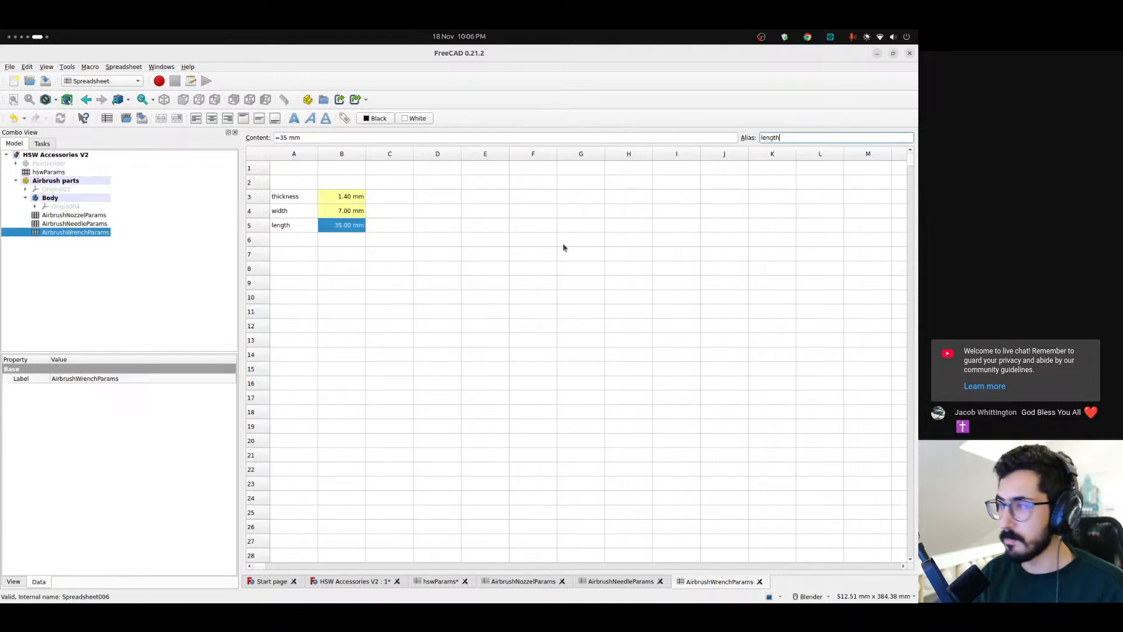
{"action": "left_click", "coordinate": [379, 241]}
{"action": "left_click", "coordinate": [305, 239]}
{"action": "left_click", "coordinate": [293, 213]}
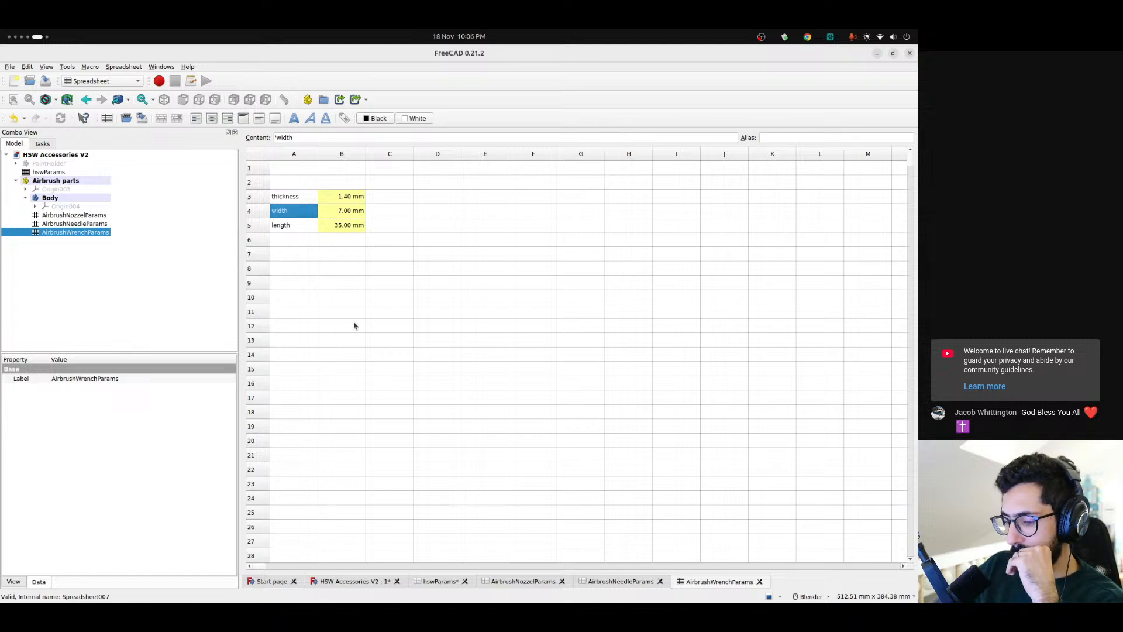
Return to the HSW Accessories V2 model view and switch to the Part Design workbench with Body selected
{"action": "left_click", "coordinate": [354, 580]}
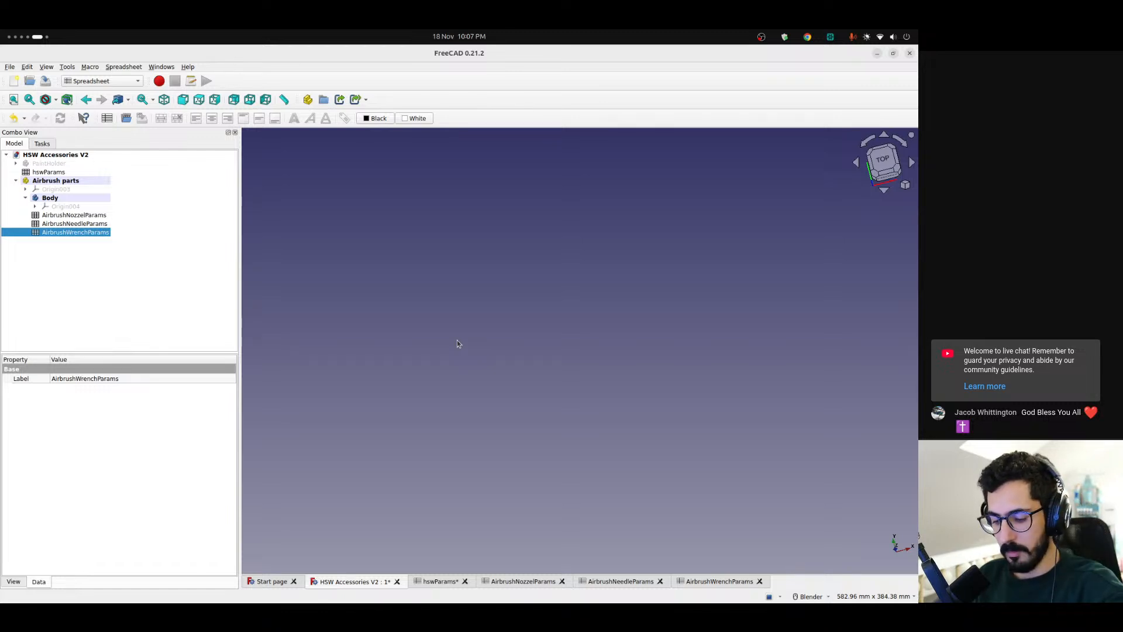
{"action": "right_click", "coordinate": [457, 340]}
{"action": "left_click", "coordinate": [416, 315]}
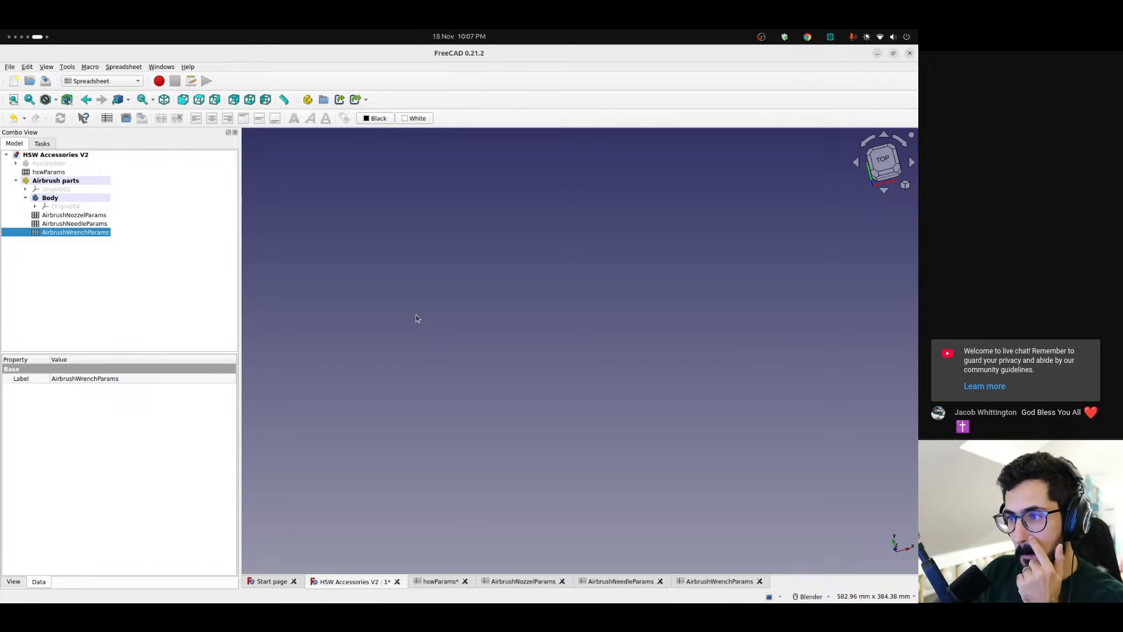
{"action": "left_click", "coordinate": [70, 197]}
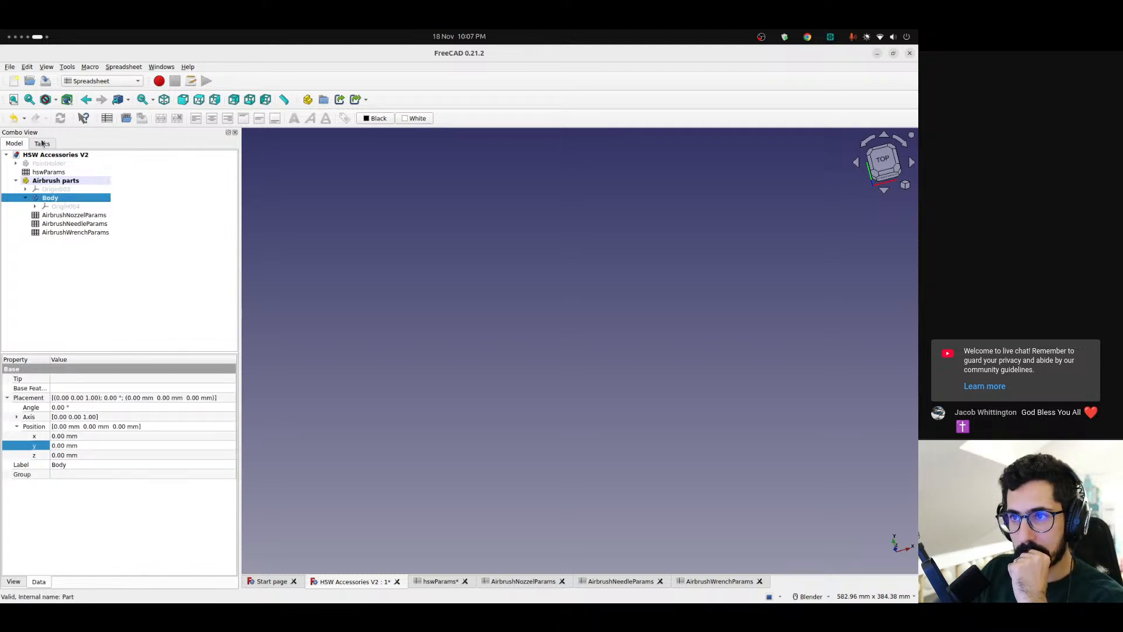
{"action": "left_click", "coordinate": [84, 82]}
{"action": "left_click", "coordinate": [111, 126]}
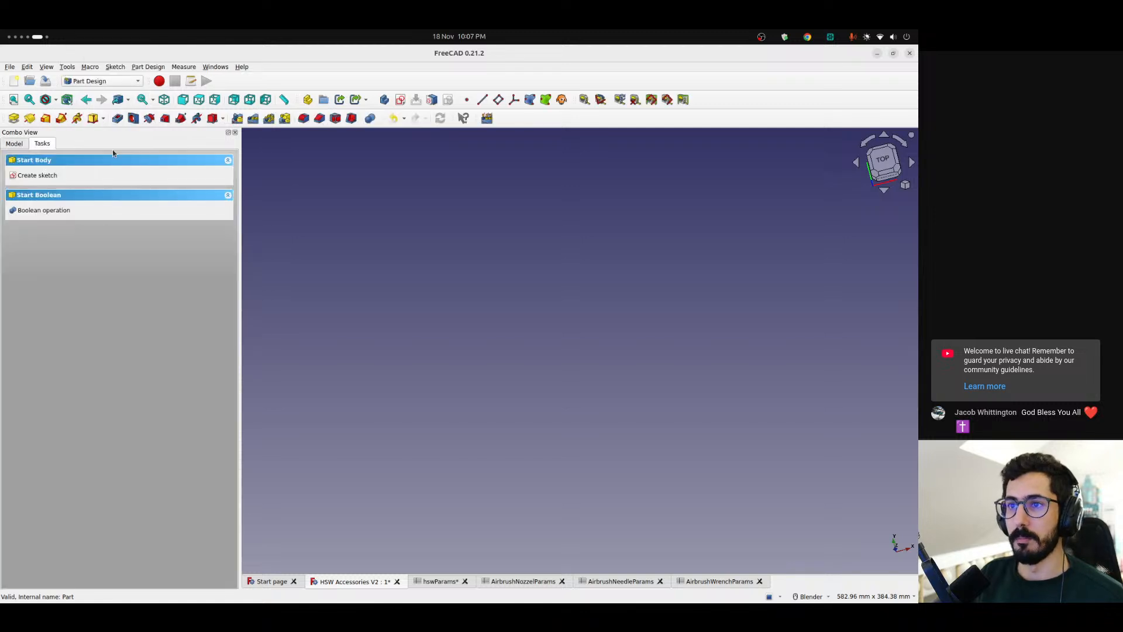
{"action": "left_click", "coordinate": [21, 144]}
{"action": "left_click", "coordinate": [62, 268]}
{"action": "left_click", "coordinate": [48, 145]}
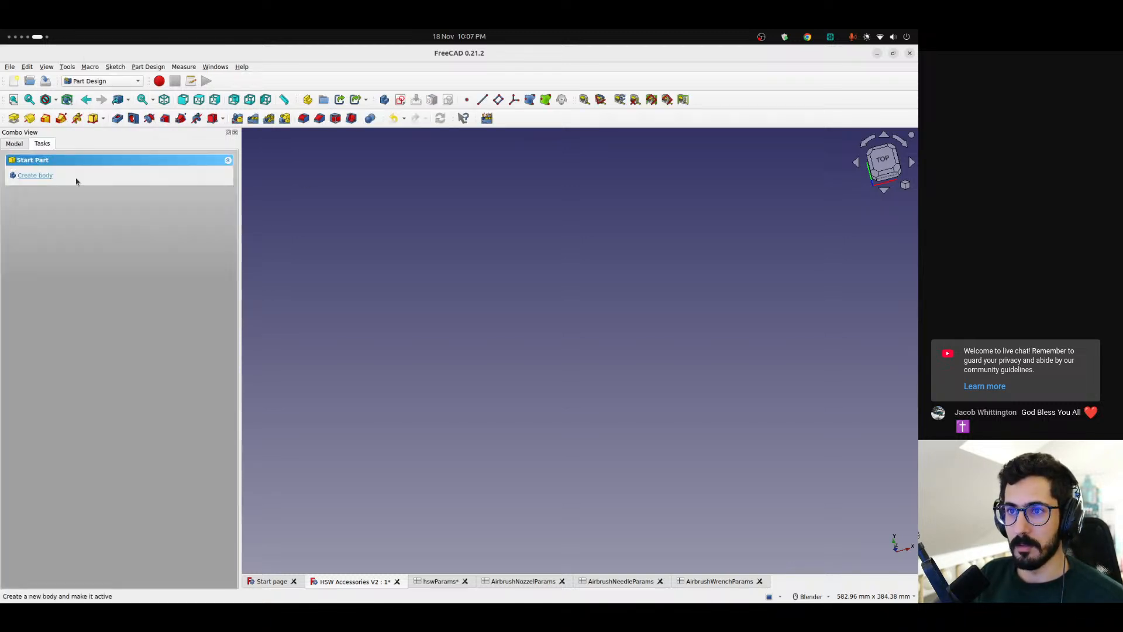
{"action": "left_click", "coordinate": [47, 175]}
{"action": "left_click", "coordinate": [15, 143]}
{"action": "left_click", "coordinate": [71, 241]}
{"action": "left_click", "coordinate": [56, 232]}
{"action": "key", "text": "Delete"}
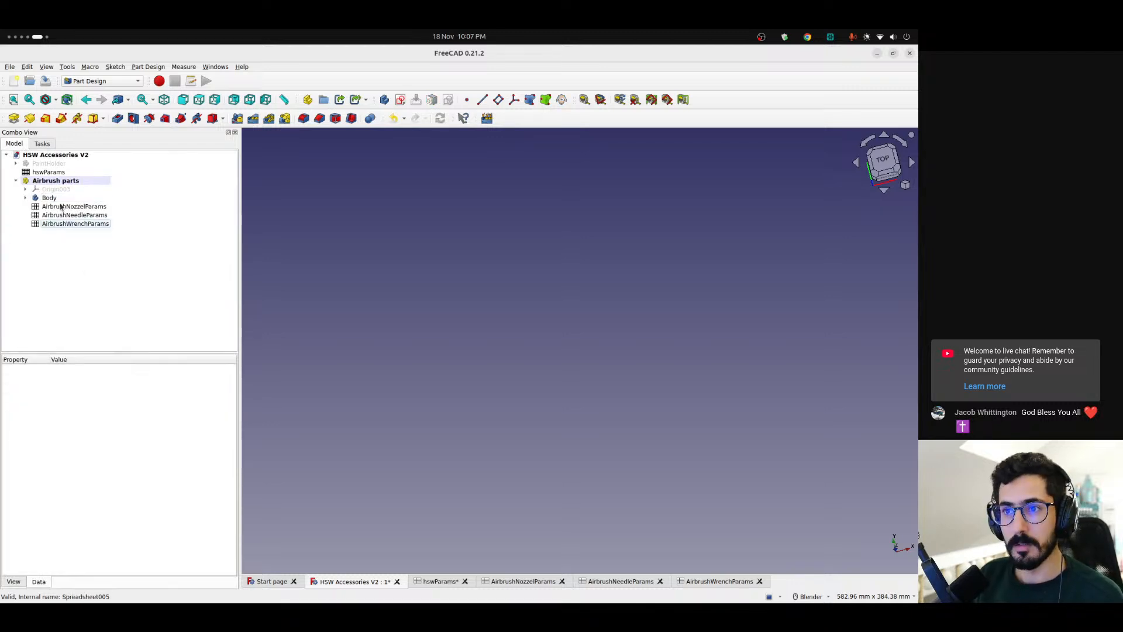
Make the Body in Airbrush parts active again and start a new sketch on its XY plane
{"action": "right_click", "coordinate": [60, 197]}
{"action": "left_click", "coordinate": [79, 204]}
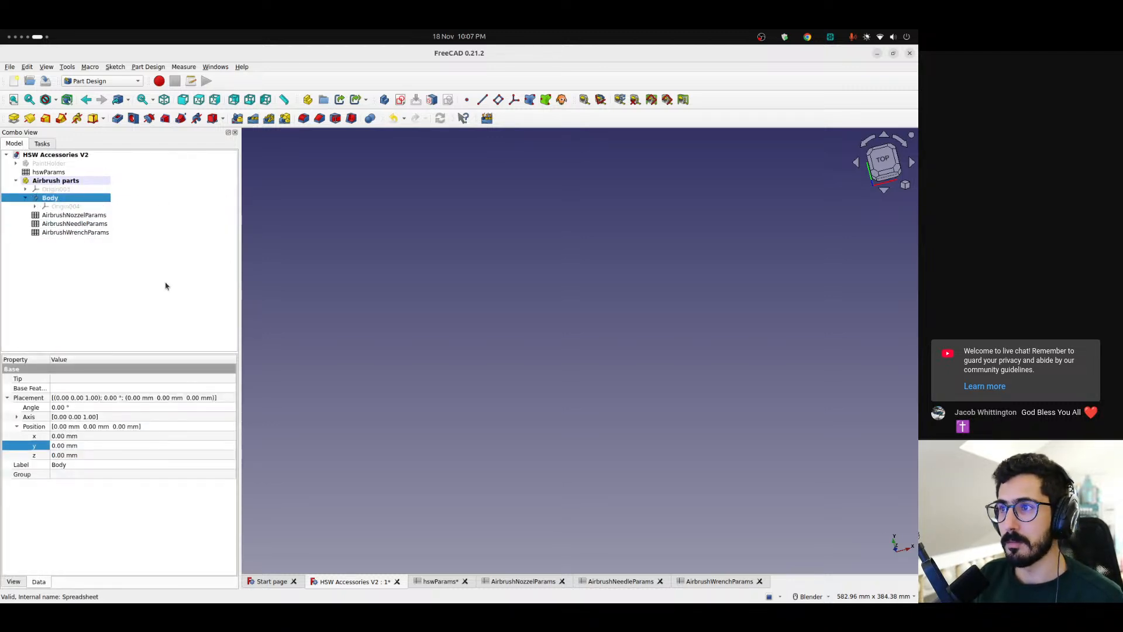
{"action": "left_click", "coordinate": [400, 99]}
{"action": "left_click", "coordinate": [501, 338]}
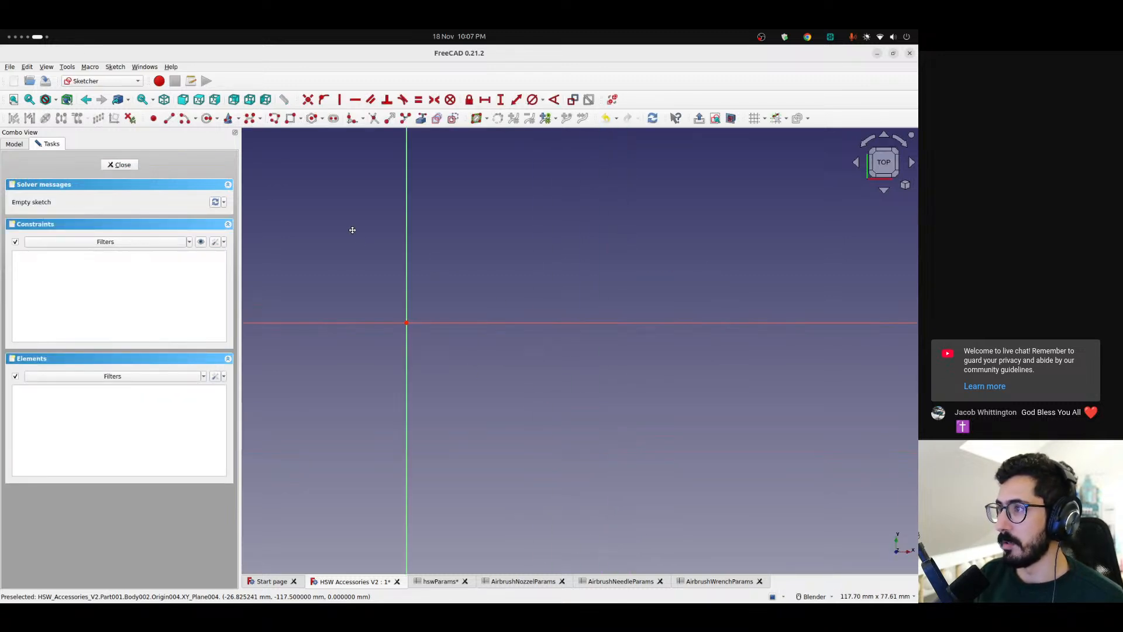
Draw a centered rectangle about 136 mm by 55 mm, with its center on the sketch origin
{"action": "left_click", "coordinate": [301, 121]}
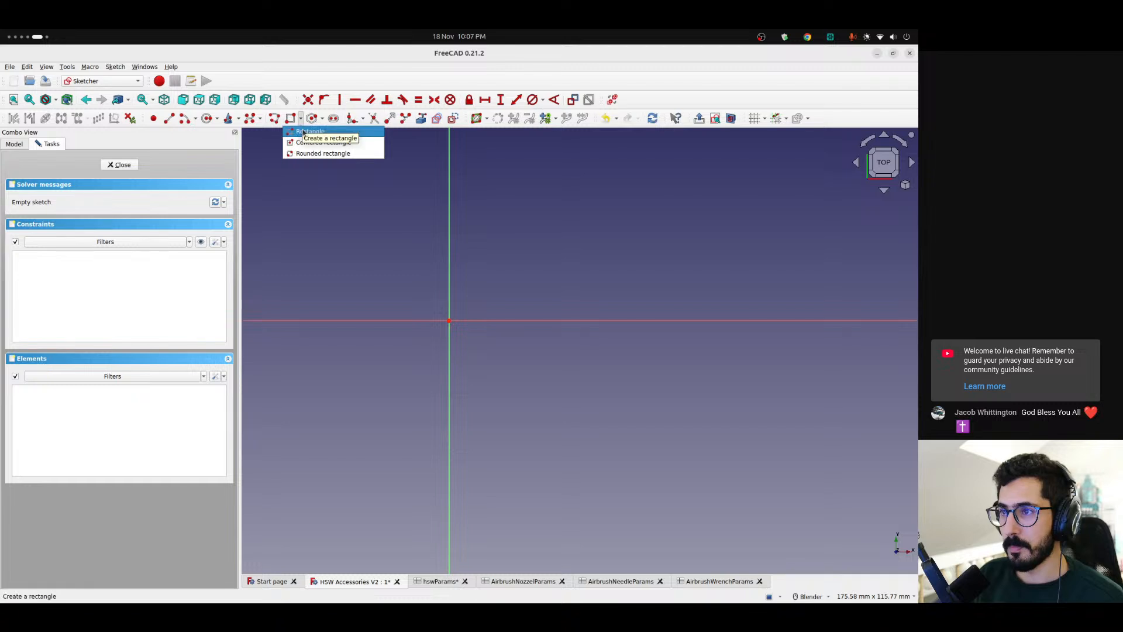
{"action": "left_click", "coordinate": [319, 142]}
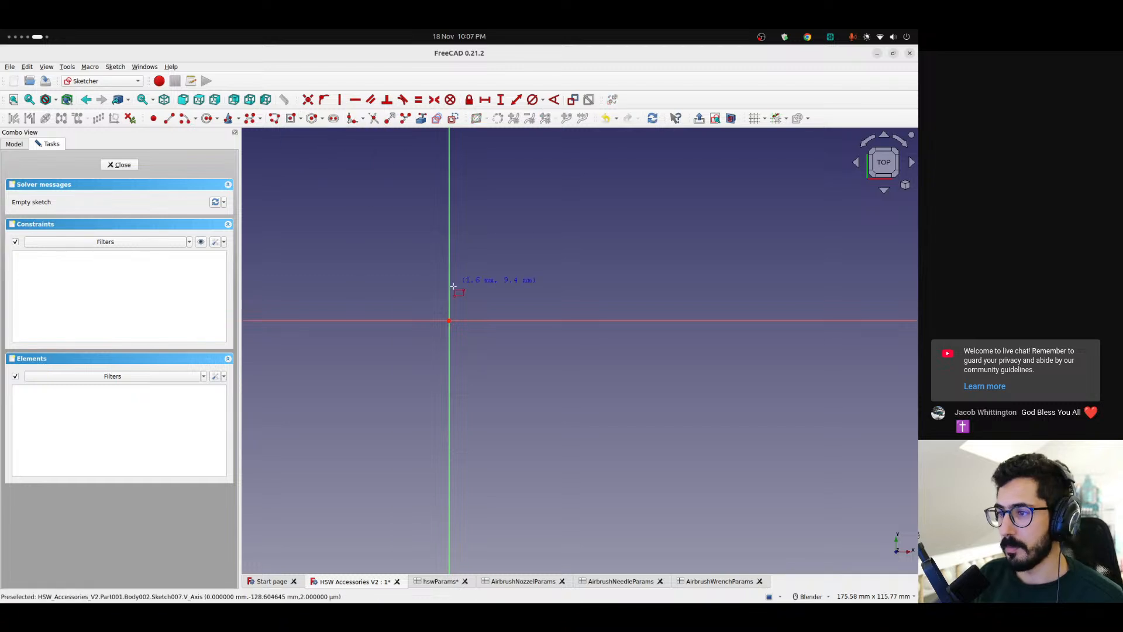
{"action": "left_click", "coordinate": [449, 320]}
{"action": "left_click", "coordinate": [712, 214]}
{"action": "scroll", "coordinate": [547, 304], "scroll_direction": "down", "scroll_amount": 3}
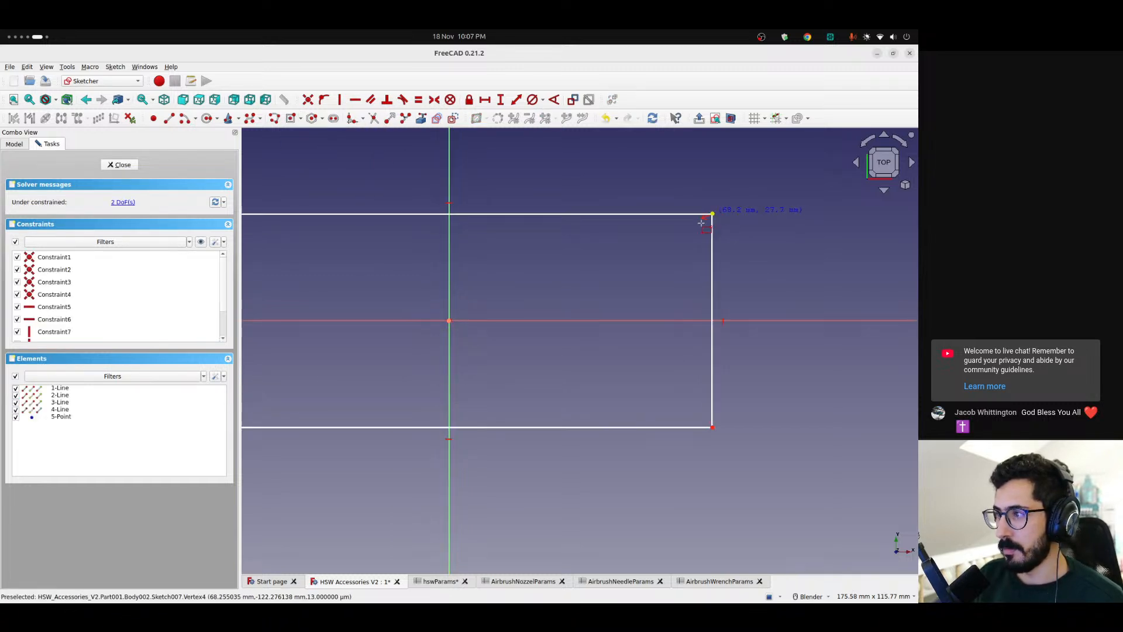
{"action": "scroll", "coordinate": [546, 303], "scroll_direction": "down", "scroll_amount": 2}
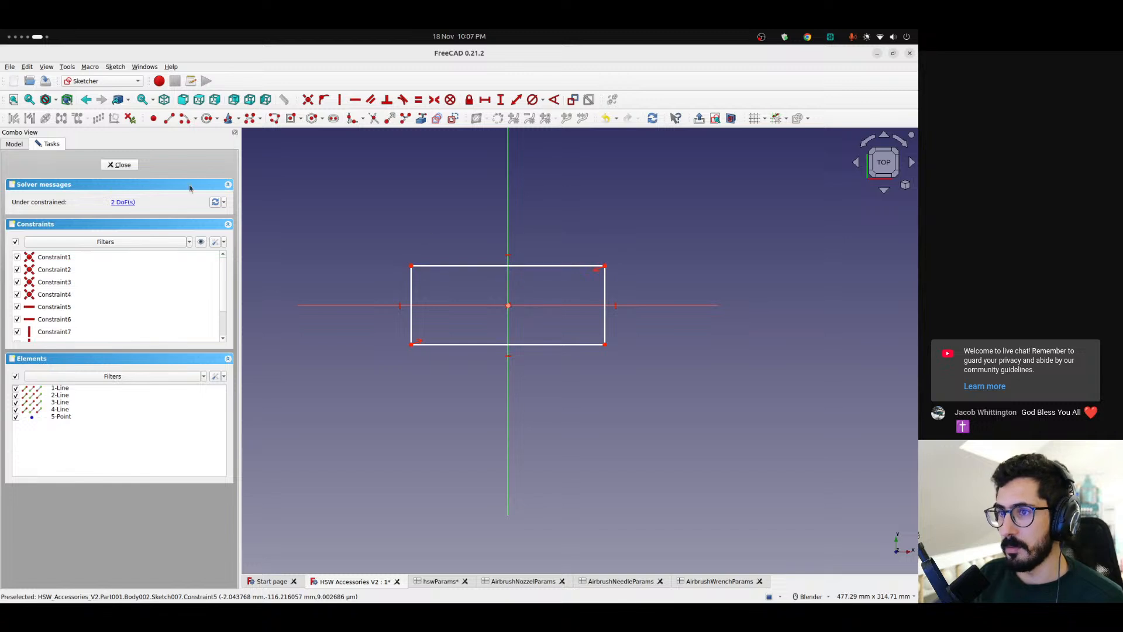
Close the sketch and toggle the visibility of the PaintHolder part to compare it with the rectangle
{"action": "left_click", "coordinate": [115, 164]}
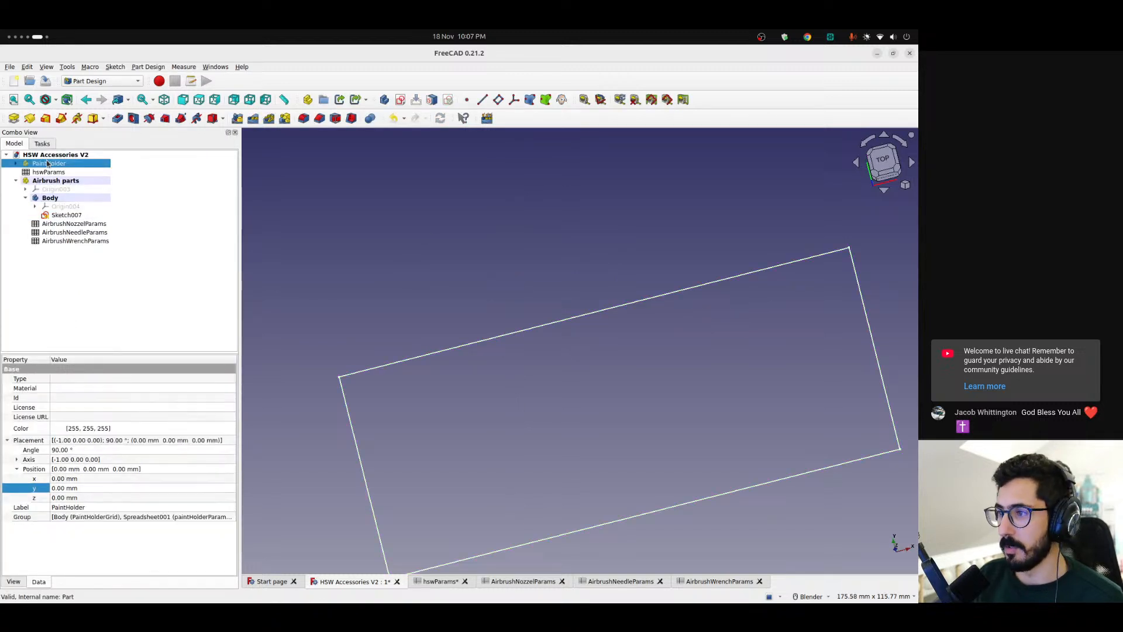
{"action": "scroll", "coordinate": [560, 291], "scroll_direction": "down", "scroll_amount": 2}
{"action": "scroll", "coordinate": [560, 291], "scroll_direction": "down", "scroll_amount": 2}
{"action": "key", "text": "space"}
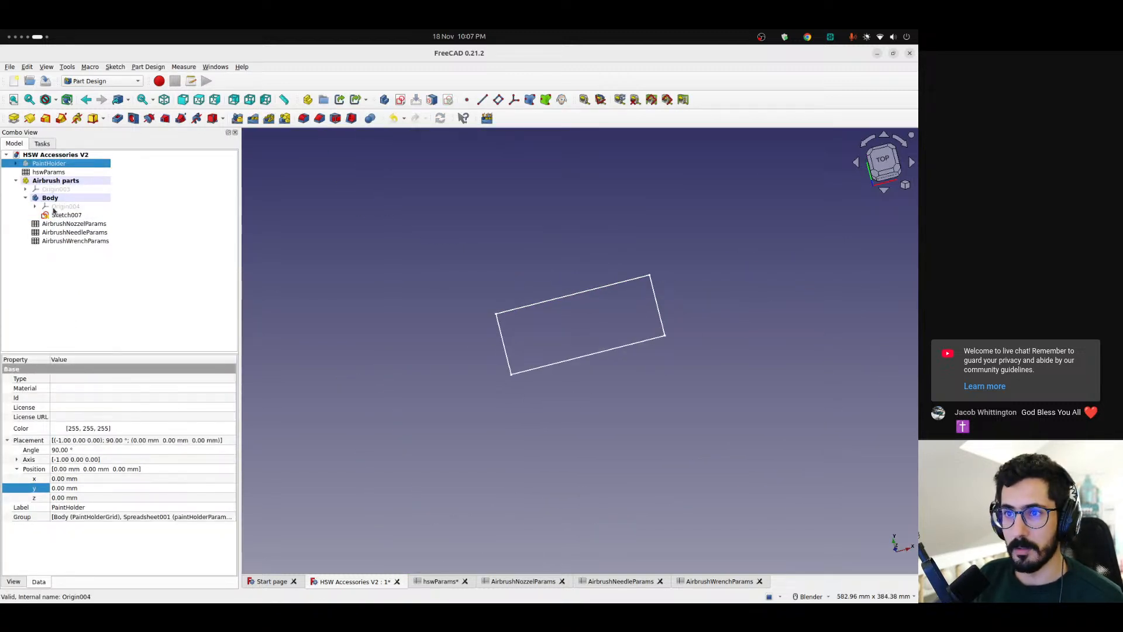
Reopen the rectangle's sketch and enlarge the rectangle to about 173 mm by 81 mm
{"action": "double_click", "coordinate": [64, 216]}
{"action": "scroll", "coordinate": [612, 317], "scroll_direction": "up", "scroll_amount": 2}
{"action": "scroll", "coordinate": [613, 309], "scroll_direction": "down", "scroll_amount": 2}
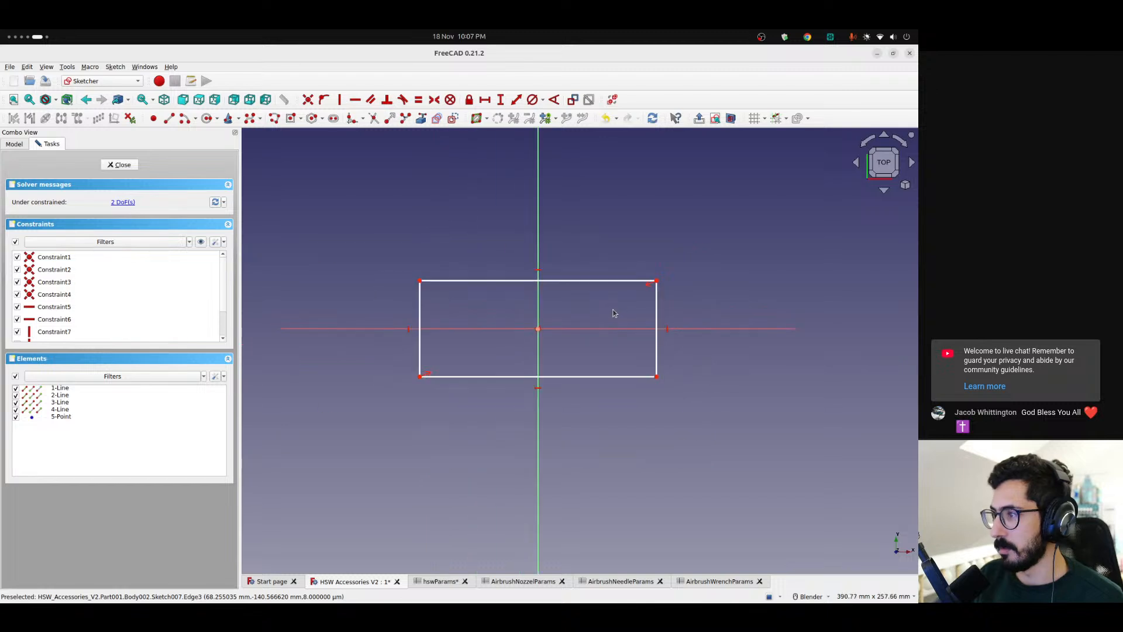
{"action": "scroll", "coordinate": [533, 316], "scroll_direction": "up", "scroll_amount": 3}
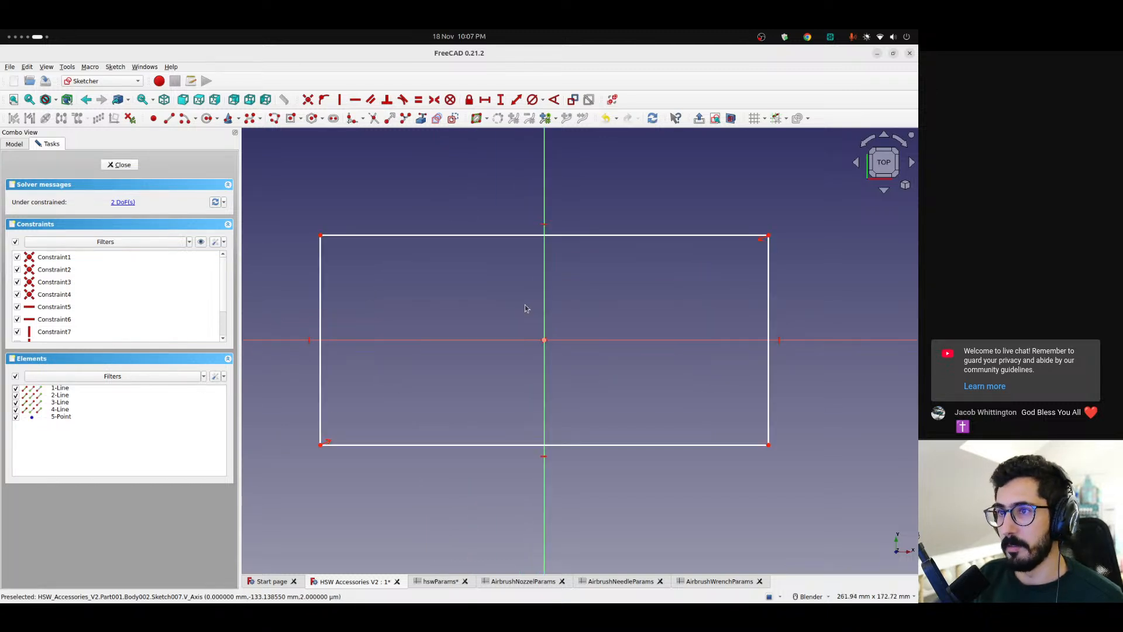
Draw three similar circles in a vertical column near the rectangle's left edge, the middle one centered on the horizontal axis
{"action": "left_click", "coordinate": [207, 119]}
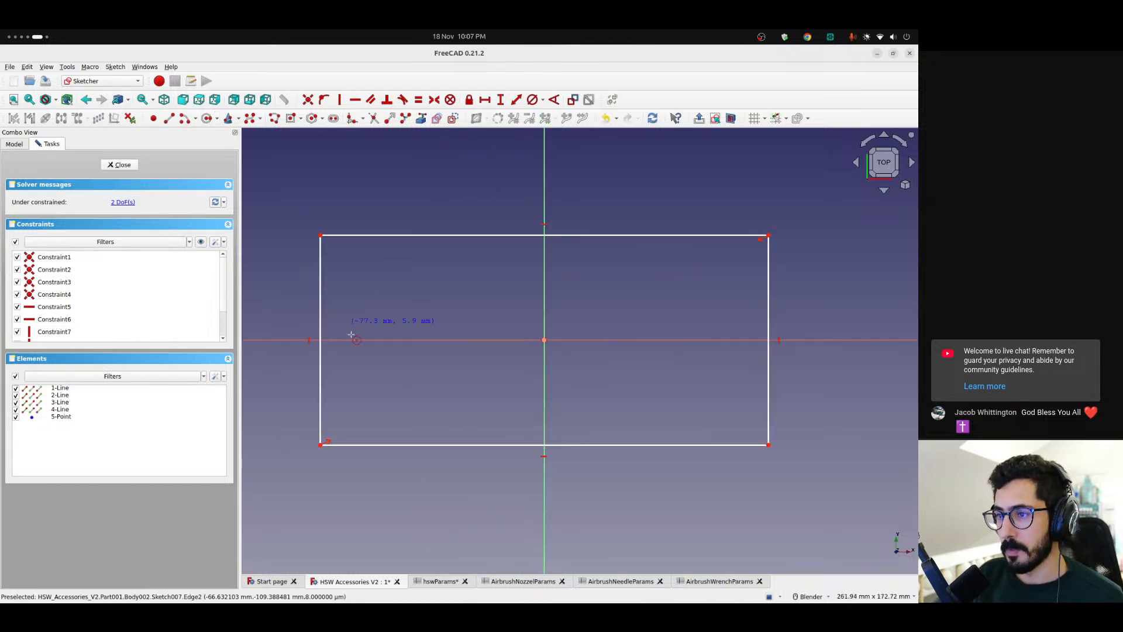
{"action": "left_click", "coordinate": [361, 395]}
{"action": "left_click", "coordinate": [377, 399]}
{"action": "left_click", "coordinate": [359, 340]}
{"action": "left_click", "coordinate": [360, 322]}
{"action": "left_click", "coordinate": [359, 275]}
{"action": "left_click", "coordinate": [376, 278]}
{"action": "left_click_drag", "start_coordinate": [362, 397], "coordinate": [359, 400]}
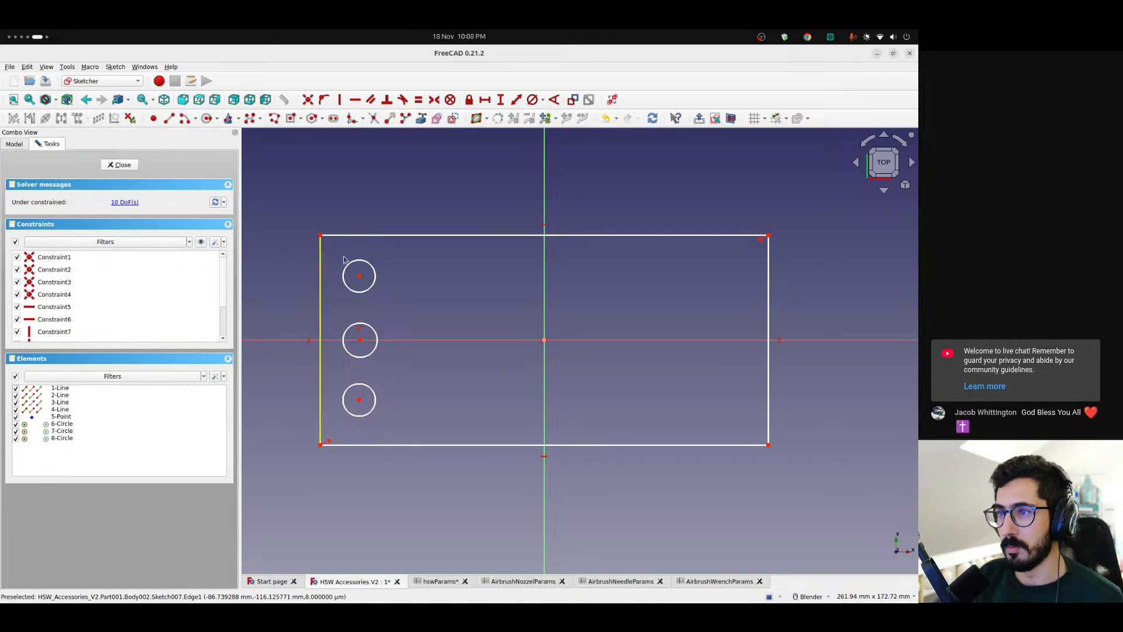
Draw a small centered rectangle about 14 mm by 5 mm and place it at the vertical axis near the outline's lower edge
{"action": "left_click", "coordinate": [291, 119]}
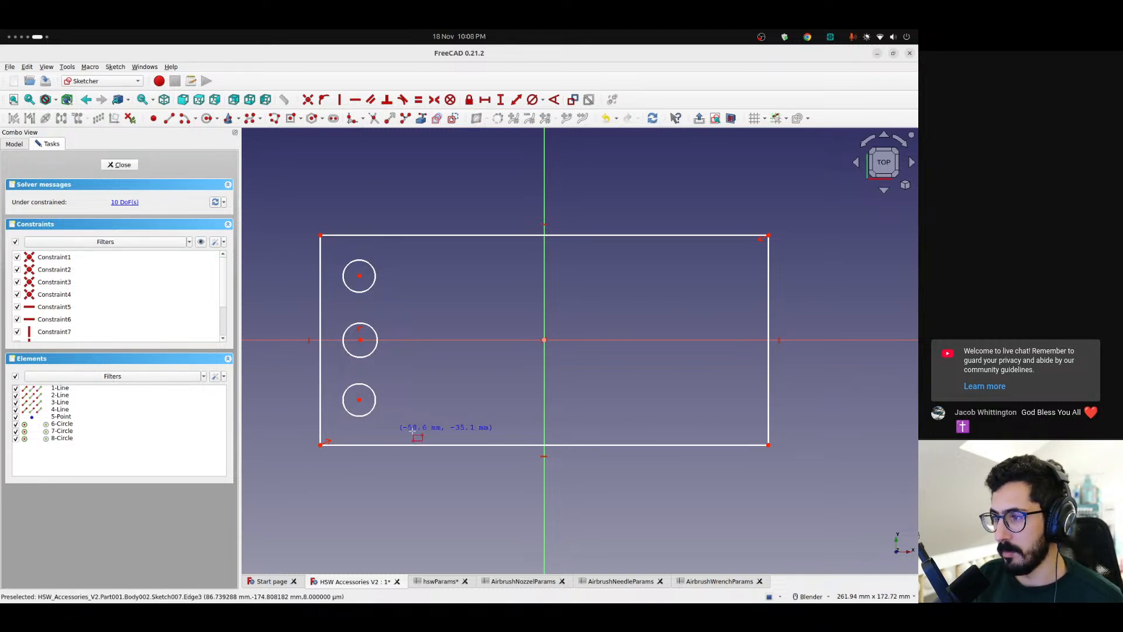
{"action": "left_click", "coordinate": [337, 423]}
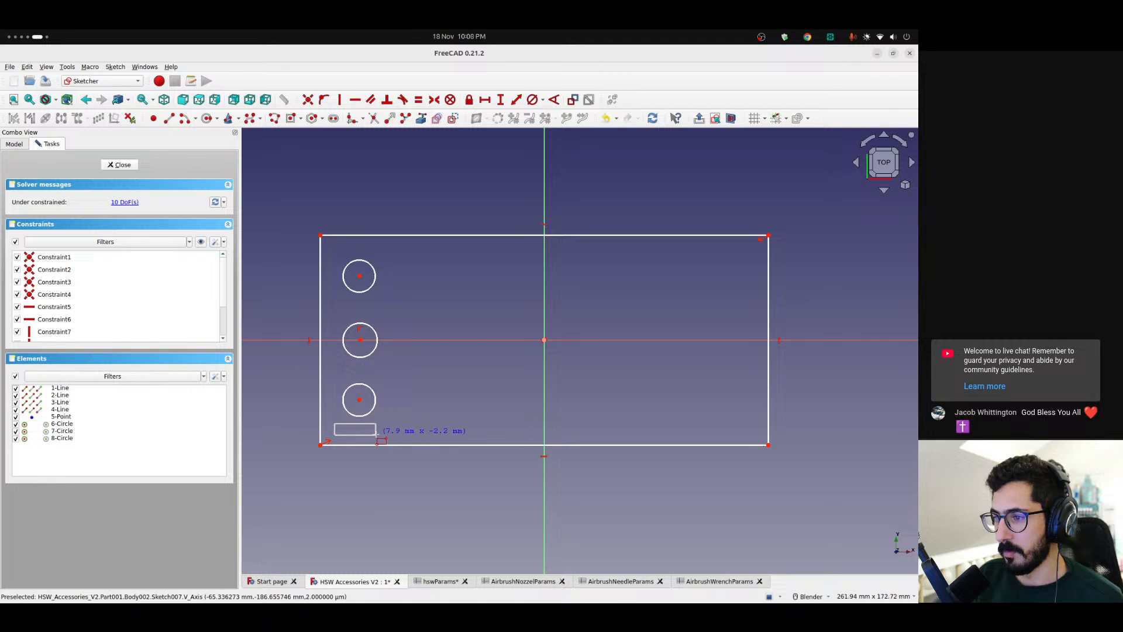
{"action": "left_click", "coordinate": [374, 435]}
{"action": "key", "text": "Escape"}
{"action": "left_click_drag", "start_coordinate": [356, 430], "coordinate": [544, 435]}
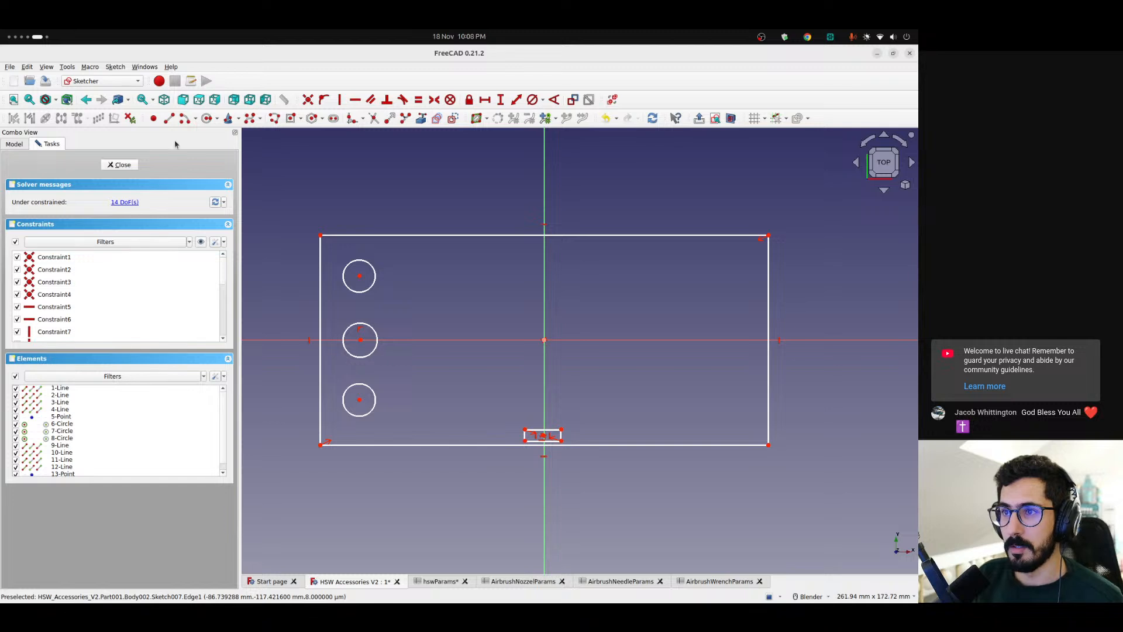
Draw a long centered rectangle about 118 mm by 7 mm on the vertical axis and move it down closer to the small rectangle
{"action": "left_click", "coordinate": [291, 118]}
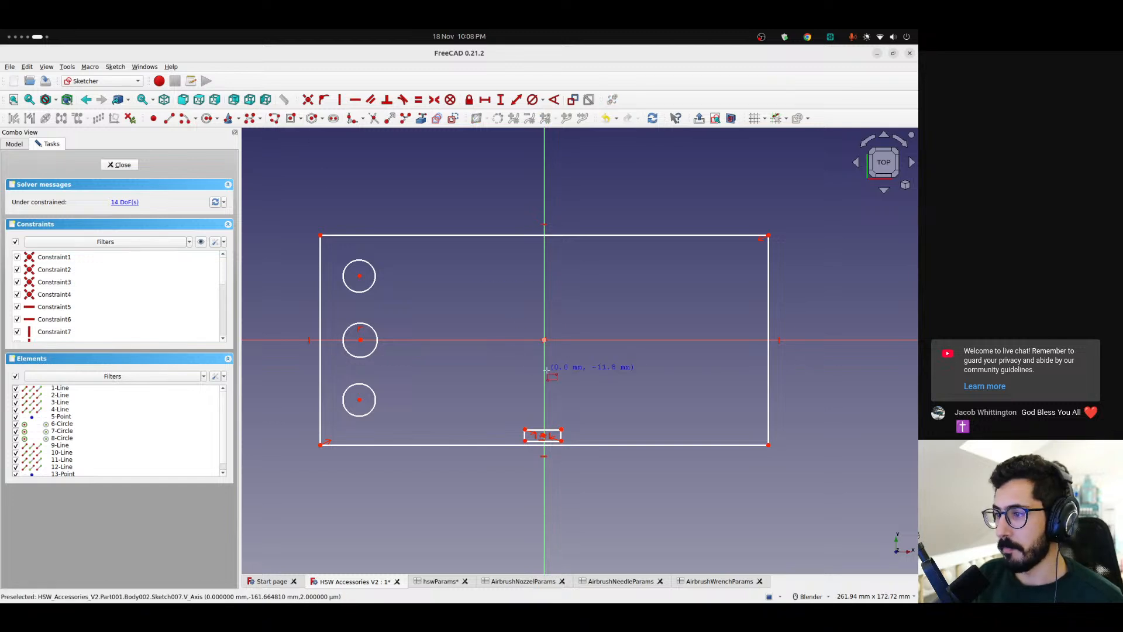
{"action": "left_click", "coordinate": [544, 371]}
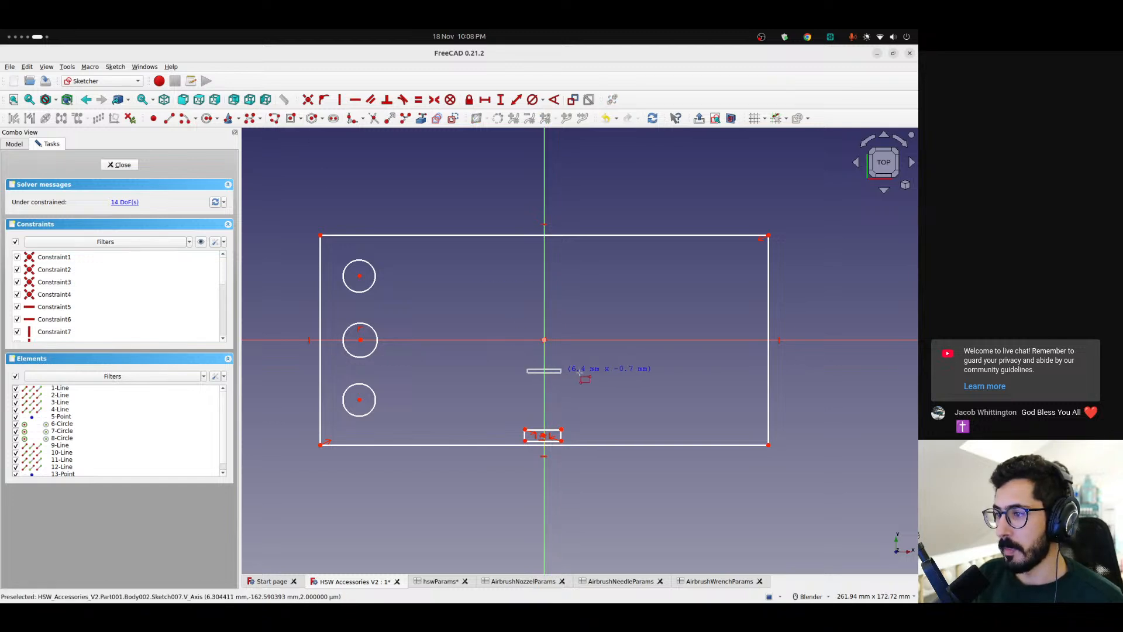
{"action": "left_click", "coordinate": [697, 381]}
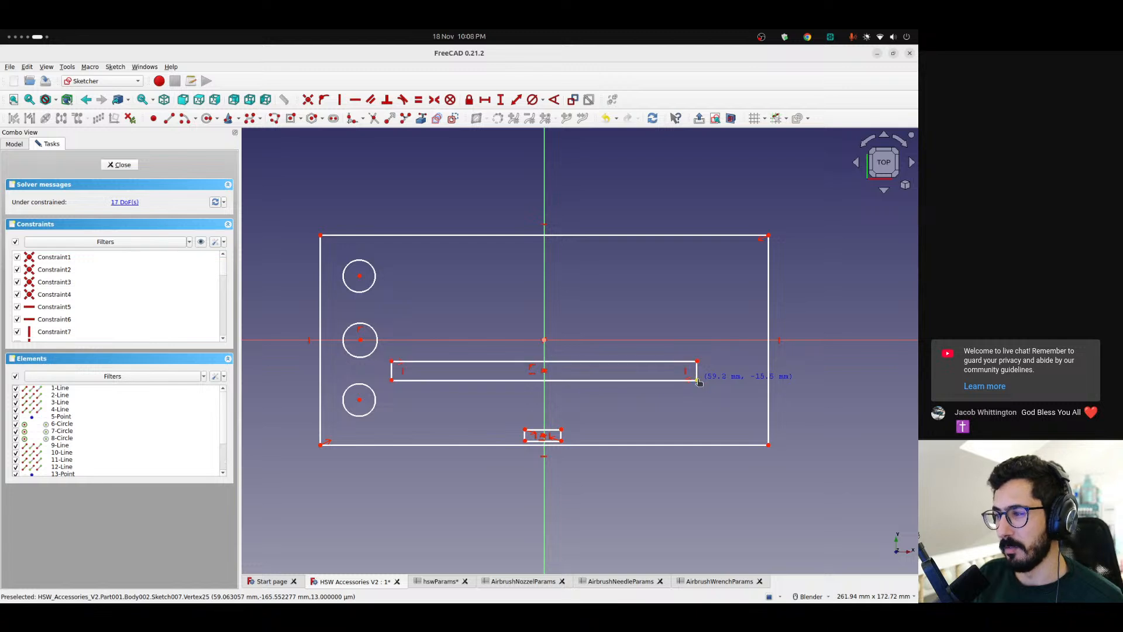
{"action": "left_click_drag", "start_coordinate": [546, 374], "coordinate": [544, 391]}
Draw another long centered rectangle about 120 mm by 8 mm, with its center on the sketch origin
{"action": "left_click", "coordinate": [270, 119]}
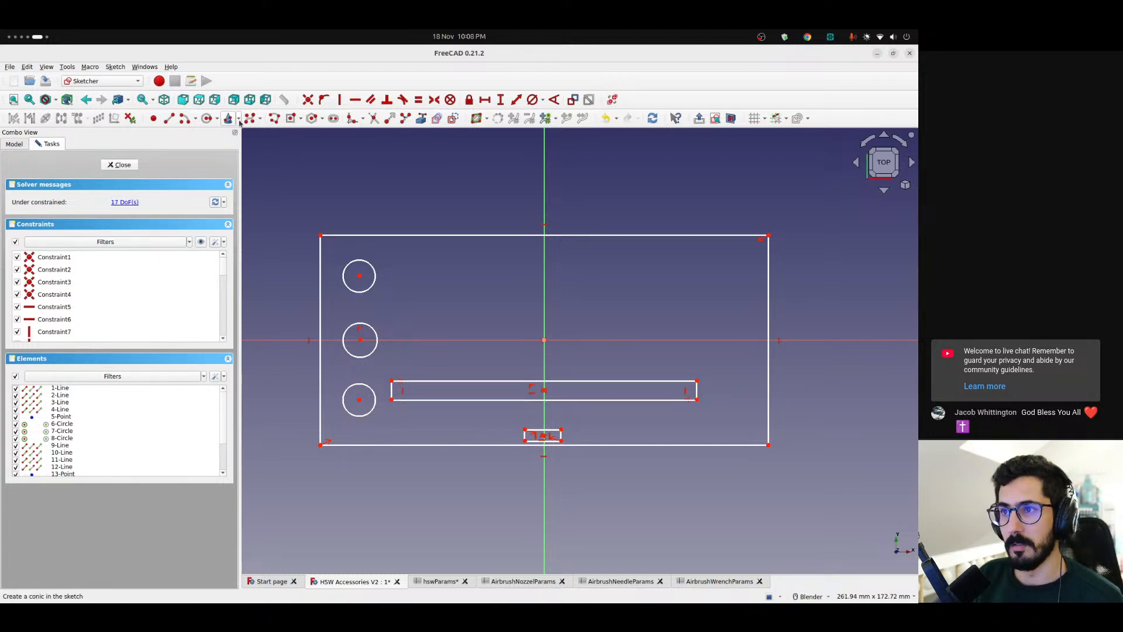
{"action": "left_click", "coordinate": [544, 340]}
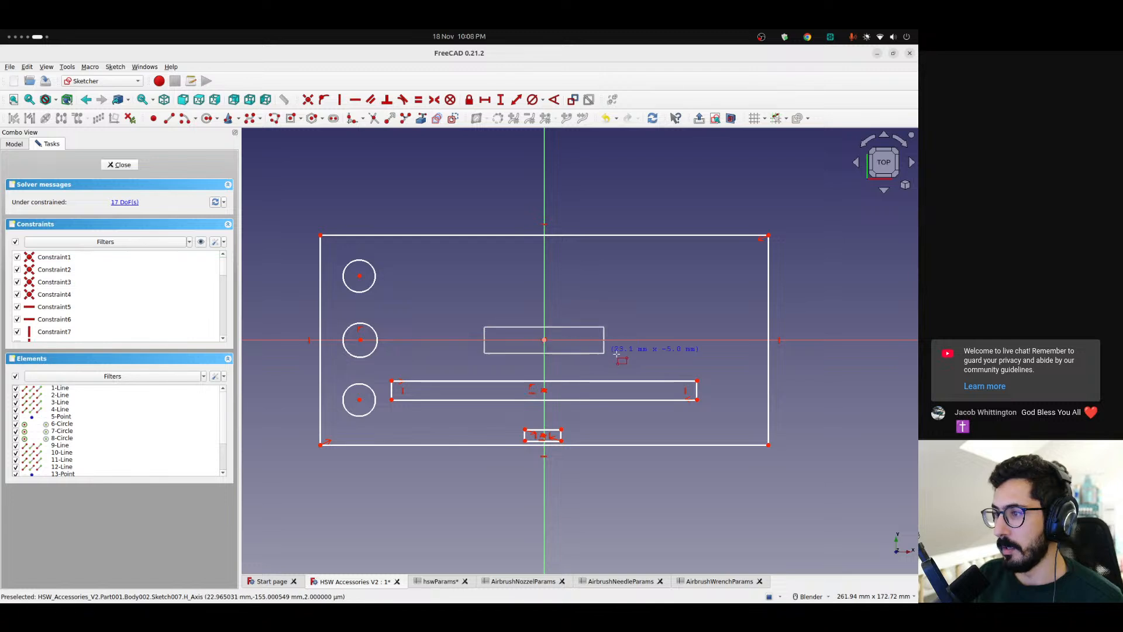
{"action": "left_click", "coordinate": [700, 349]}
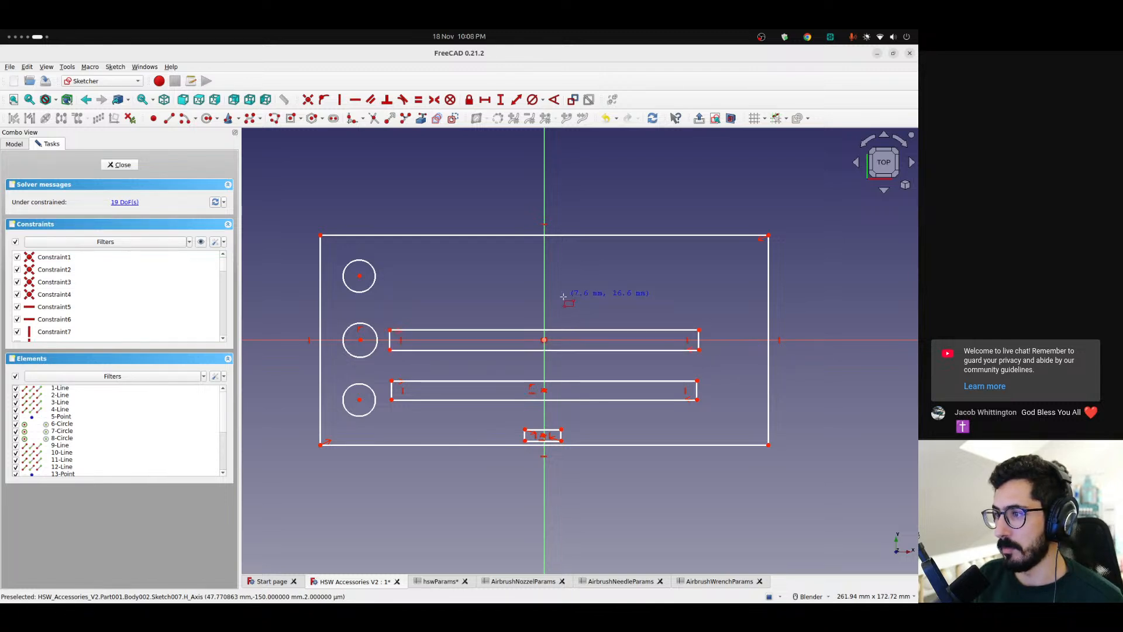
Draw a third long centered rectangle about 120 mm by 8 mm on the vertical axis, level with the uppermost circle
{"action": "left_click", "coordinate": [429, 263]}
{"action": "left_click", "coordinate": [665, 295]}
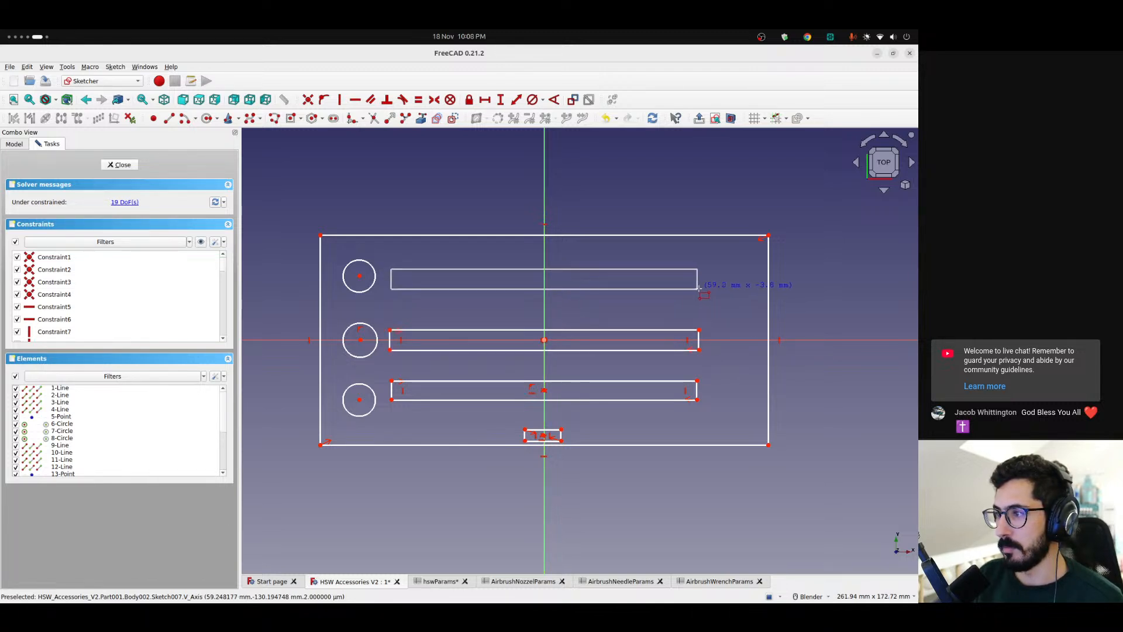
{"action": "left_click_drag", "start_coordinate": [545, 279], "coordinate": [545, 282]}
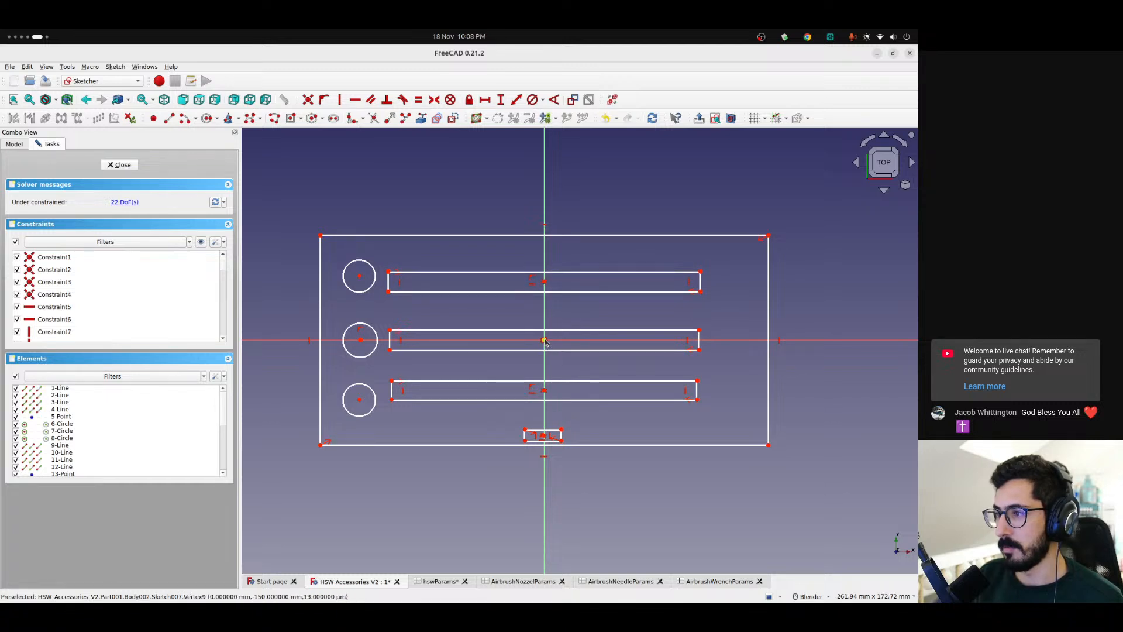
Delete the constraint tying the upper long rectangle's center to the vertical axis and move the rectangle about 13 mm to the right
{"action": "left_click", "coordinate": [532, 280]}
{"action": "key", "text": "Delete"}
{"action": "left_click_drag", "start_coordinate": [544, 281], "coordinate": [579, 282]}
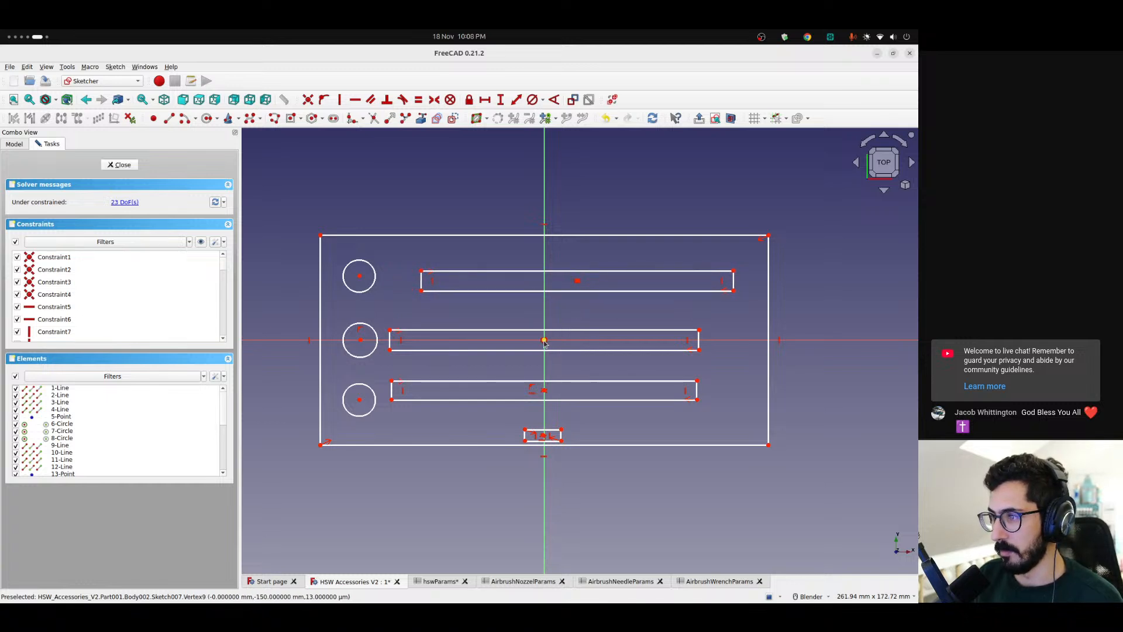
Delete the middle long rectangle centered on the sketch origin, including its center point
{"action": "left_click", "coordinate": [544, 341]}
{"action": "scroll", "coordinate": [541, 343], "scroll_direction": "up", "scroll_amount": 6}
{"action": "scroll", "coordinate": [533, 342], "scroll_direction": "up", "scroll_amount": 2}
{"action": "scroll", "coordinate": [533, 342], "scroll_direction": "down", "scroll_amount": 8}
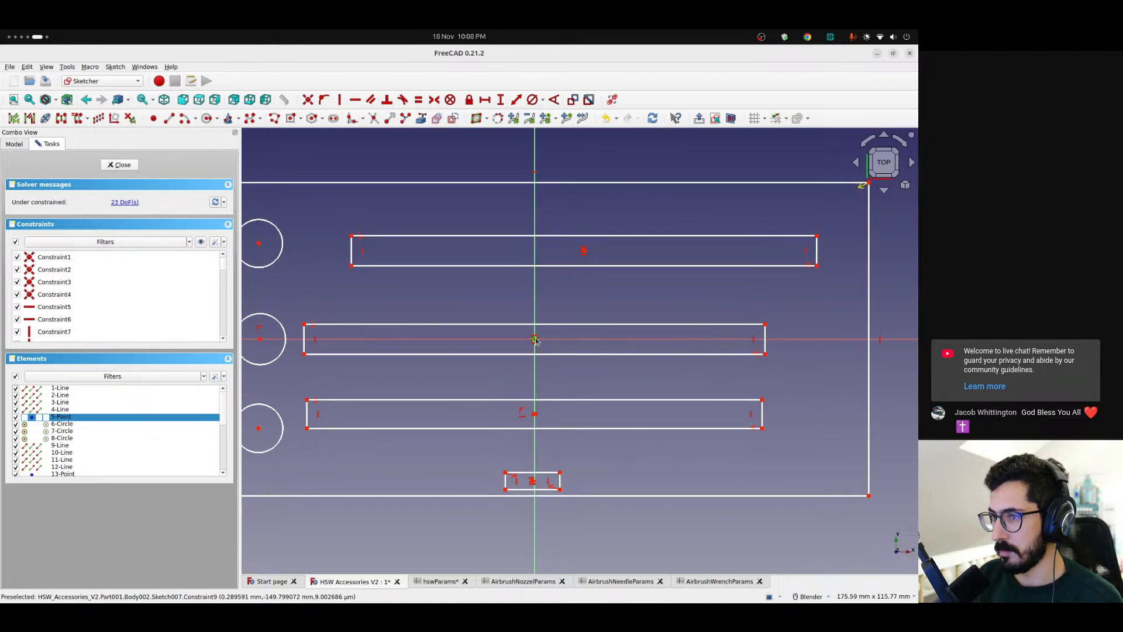
{"action": "left_click_drag", "start_coordinate": [292, 304], "coordinate": [807, 376]}
{"action": "key", "text": "Delete"}
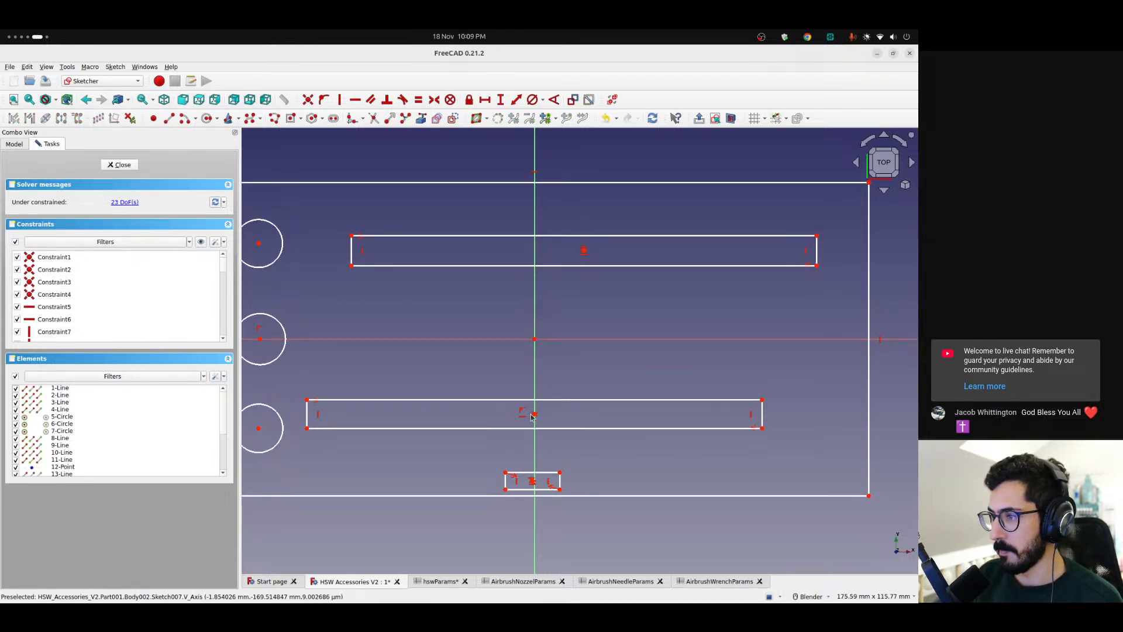
Remove the lower long rectangle's vertical-axis constraint and shift both long rectangles to the right, away from the circles
{"action": "left_click", "coordinate": [522, 411]}
{"action": "key", "text": "Delete"}
{"action": "left_click_drag", "start_coordinate": [535, 414], "coordinate": [609, 415]}
{"action": "left_click_drag", "start_coordinate": [584, 250], "coordinate": [600, 253]}
{"action": "scroll", "coordinate": [571, 328], "scroll_direction": "down", "scroll_amount": 3}
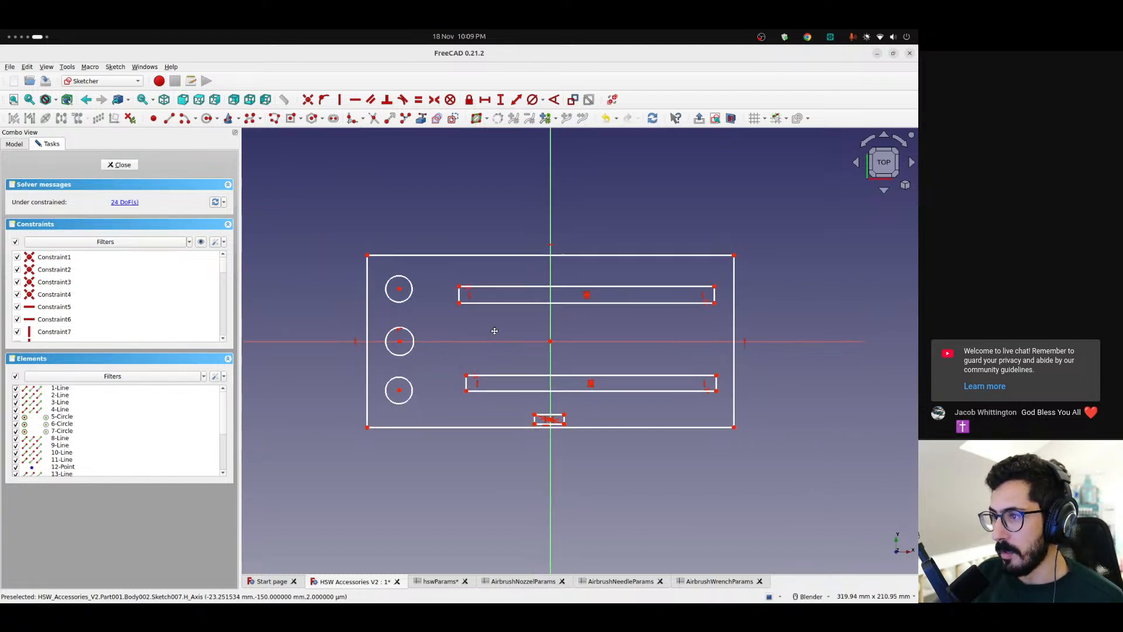
Move the upper long rectangle's left edge slightly inward and raise the small rectangle a little off the outline's lower edge
{"action": "middle_click_drag", "start_coordinate": [494, 331], "coordinate": [514, 333], "text": "shift"}
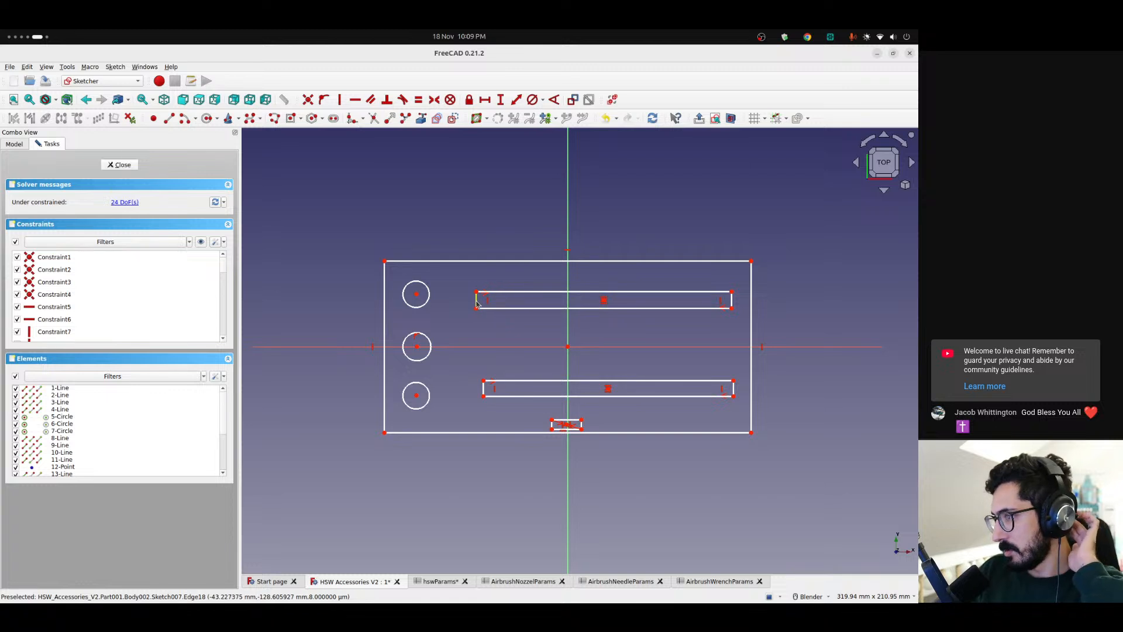
{"action": "left_click_drag", "start_coordinate": [478, 301], "coordinate": [480, 303]}
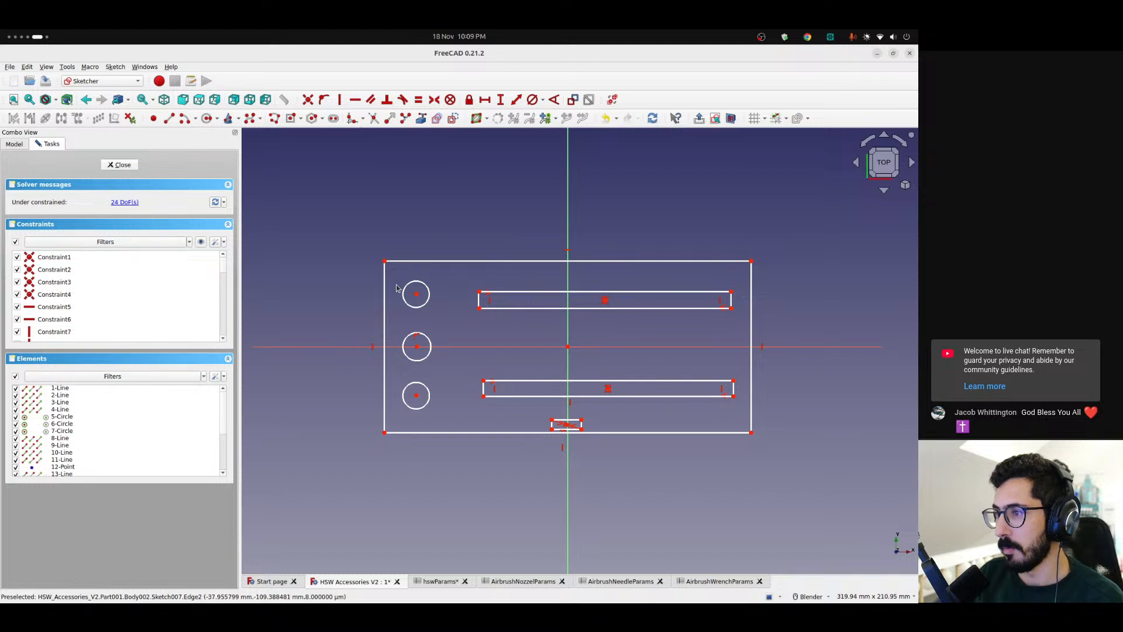
{"action": "left_click_drag", "start_coordinate": [567, 426], "coordinate": [569, 419]}
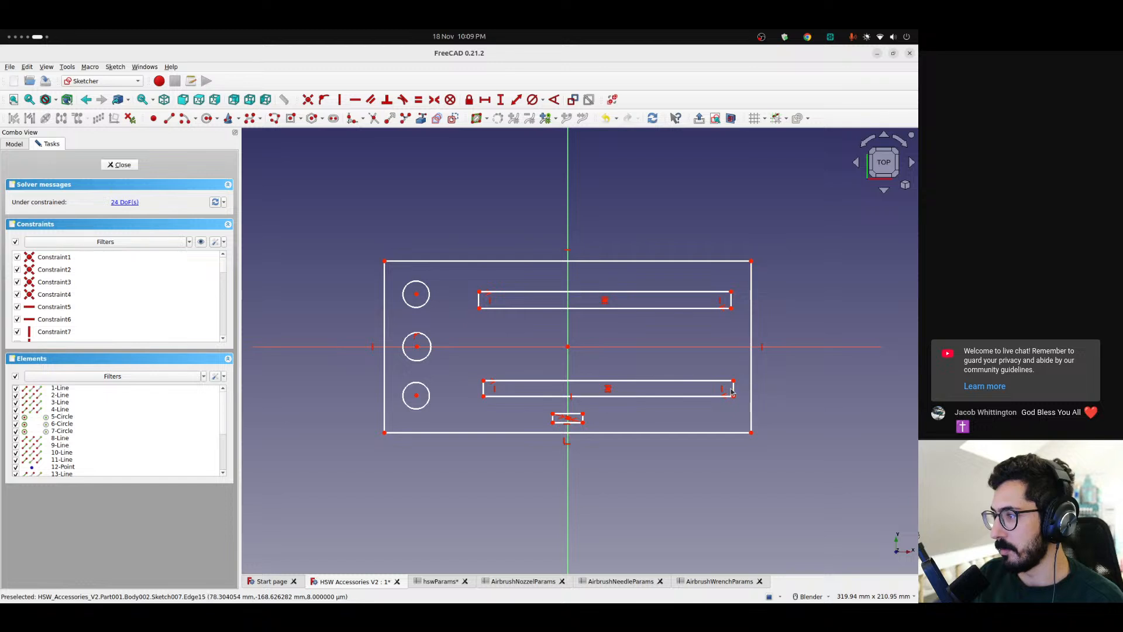
Close the sketch of the airbrush parts base and return to the model tree
{"action": "left_click", "coordinate": [14, 144]}
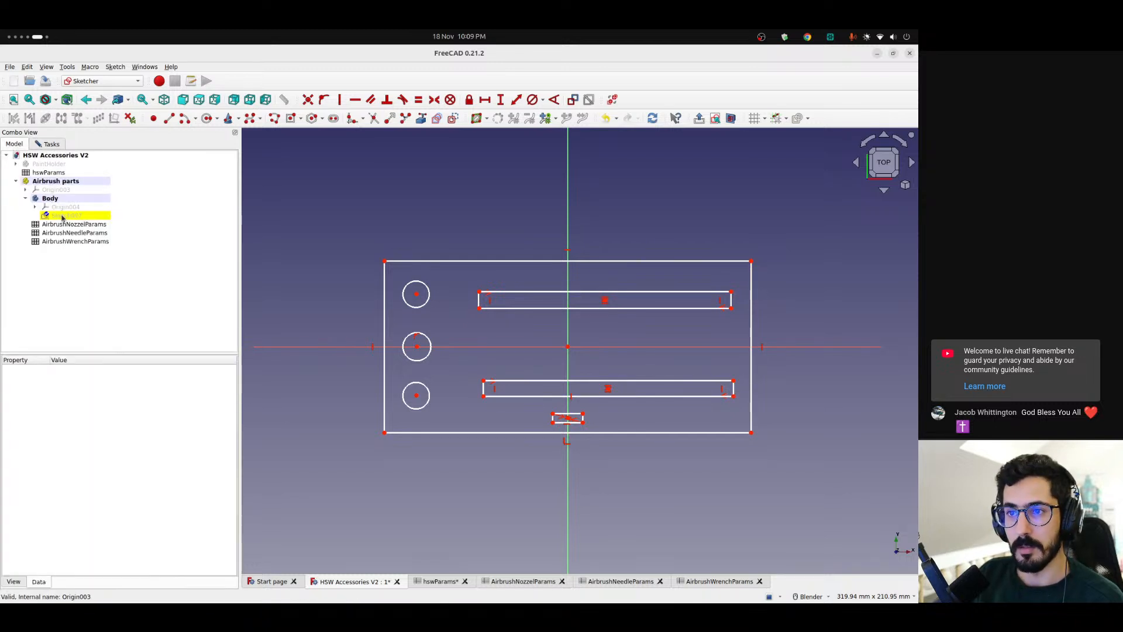
{"action": "left_click", "coordinate": [61, 183]}
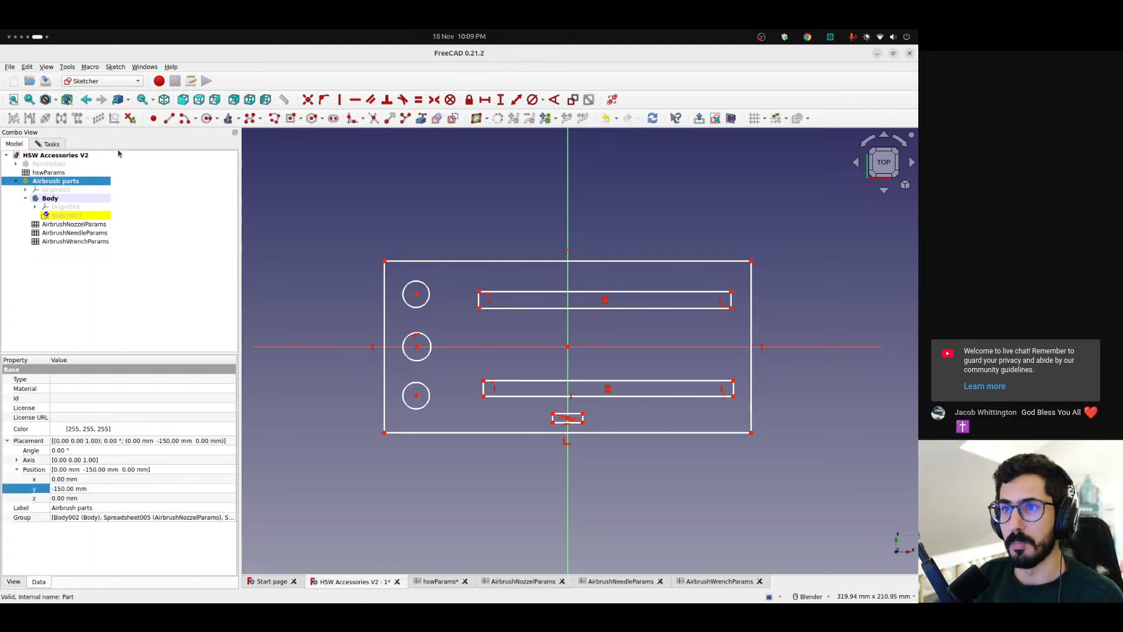
{"action": "left_click", "coordinate": [102, 82]}
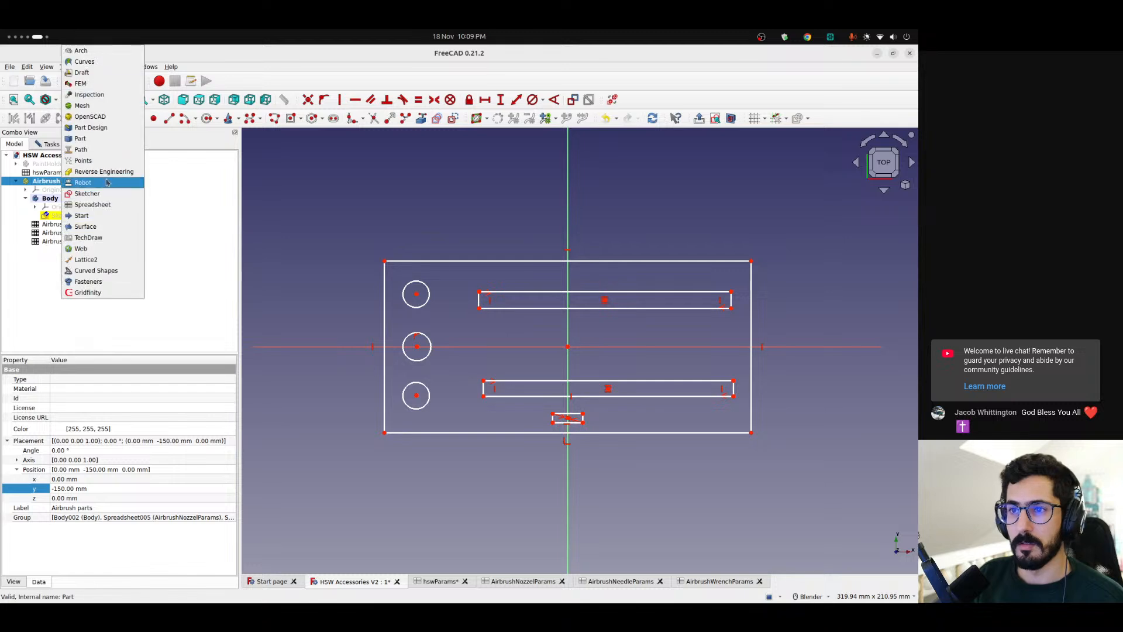
{"action": "left_click", "coordinate": [213, 200]}
{"action": "left_click", "coordinate": [56, 144]}
{"action": "left_click", "coordinate": [118, 162]}
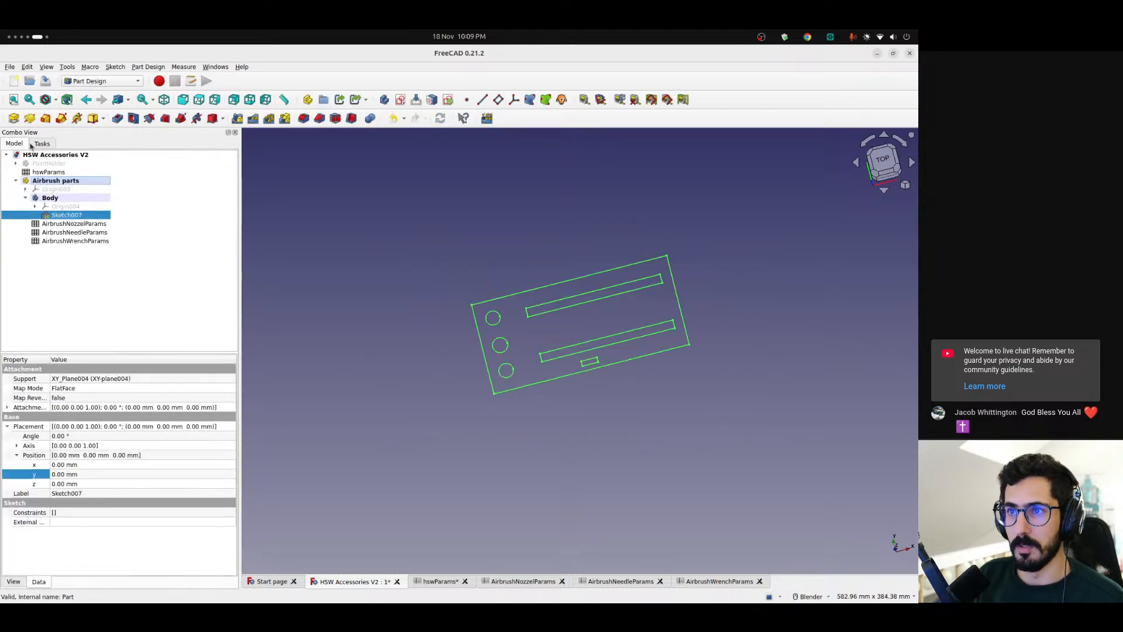
Create a new spreadsheet named AirbrushPartsGeneral and move it into the Airbrush parts group
{"action": "left_click", "coordinate": [101, 81]}
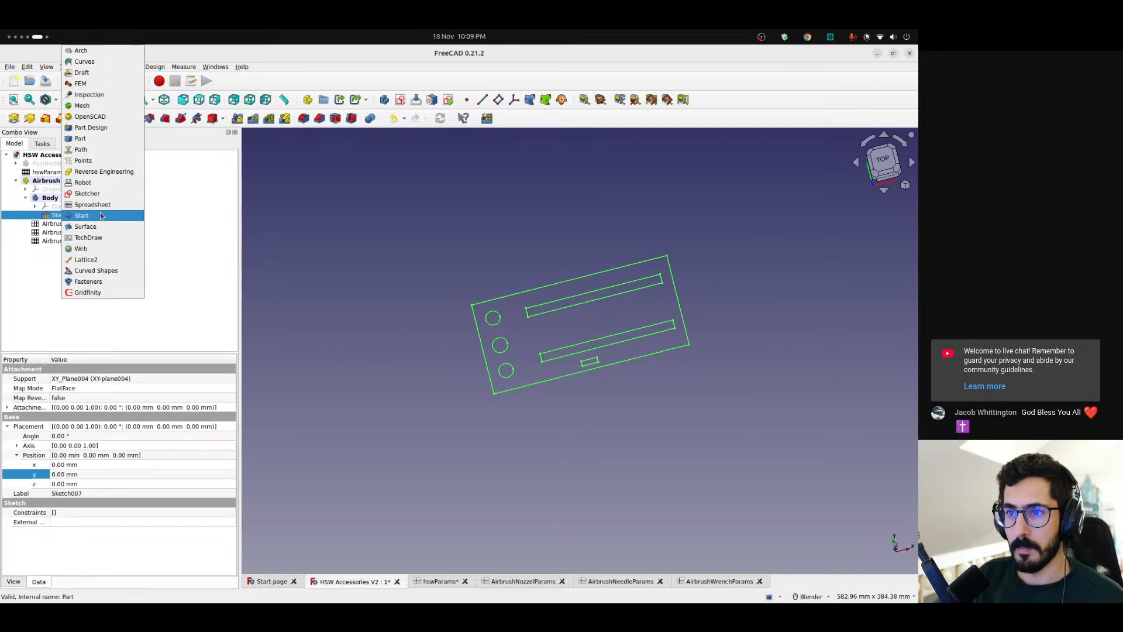
{"action": "left_click", "coordinate": [82, 205]}
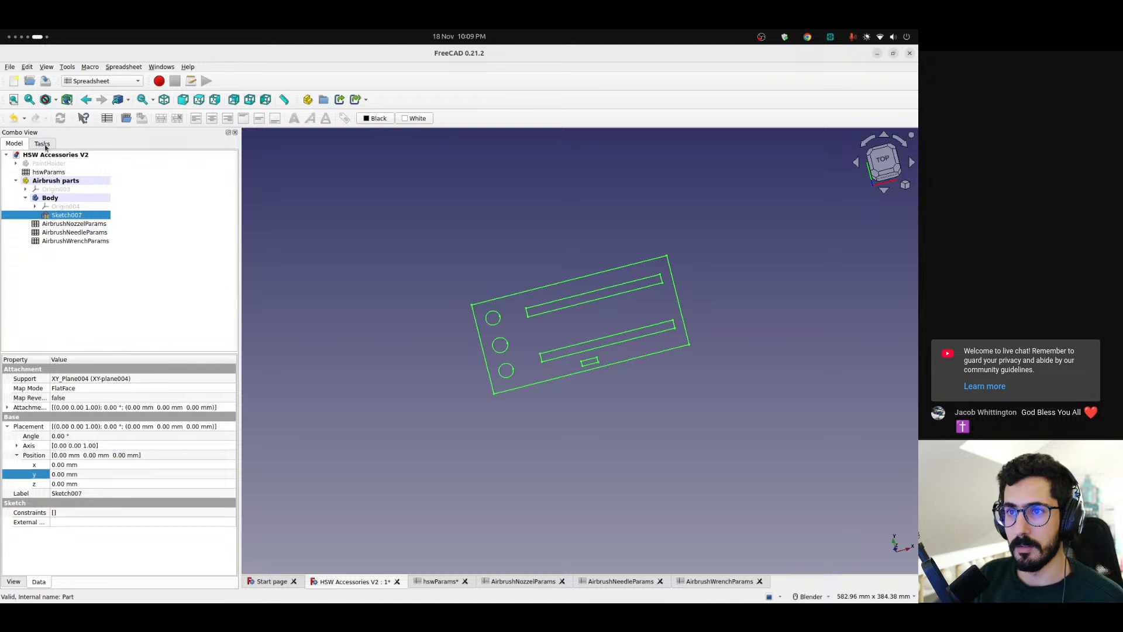
{"action": "left_click", "coordinate": [104, 118]}
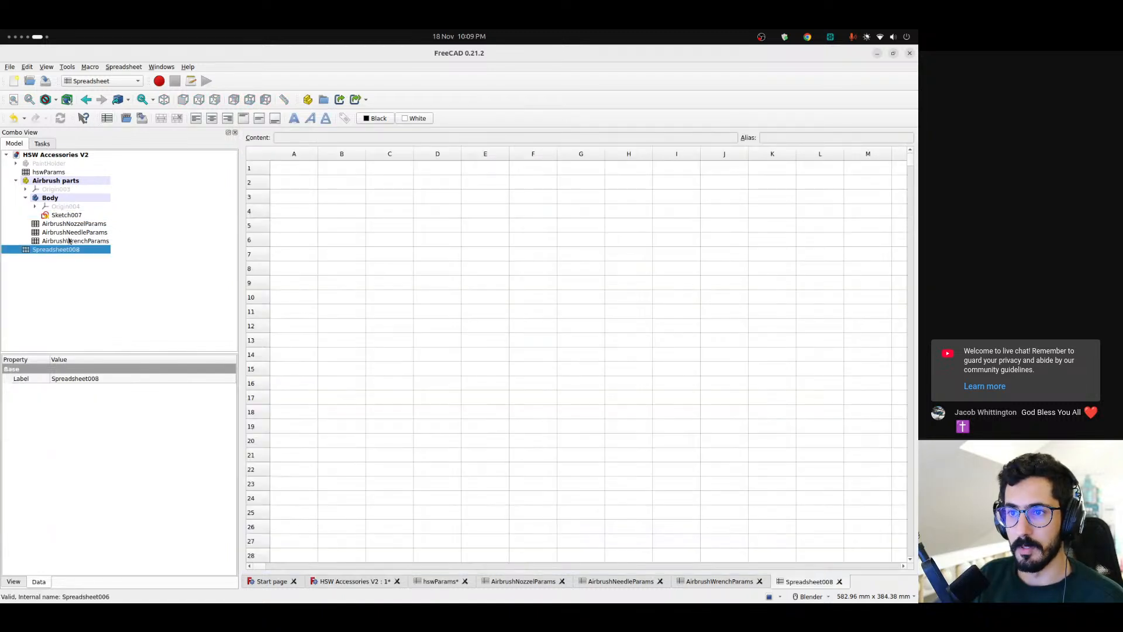
{"action": "key", "text": "F2"}
{"action": "type", "text": "AirbrushPartsGeneral"}
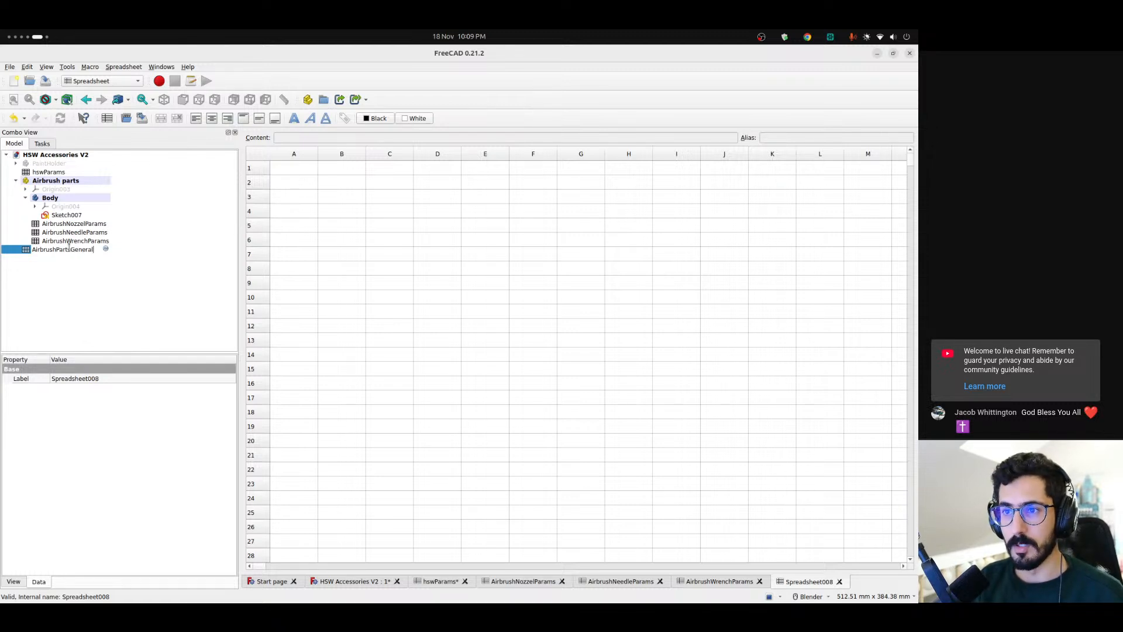
{"action": "key", "text": "Return"}
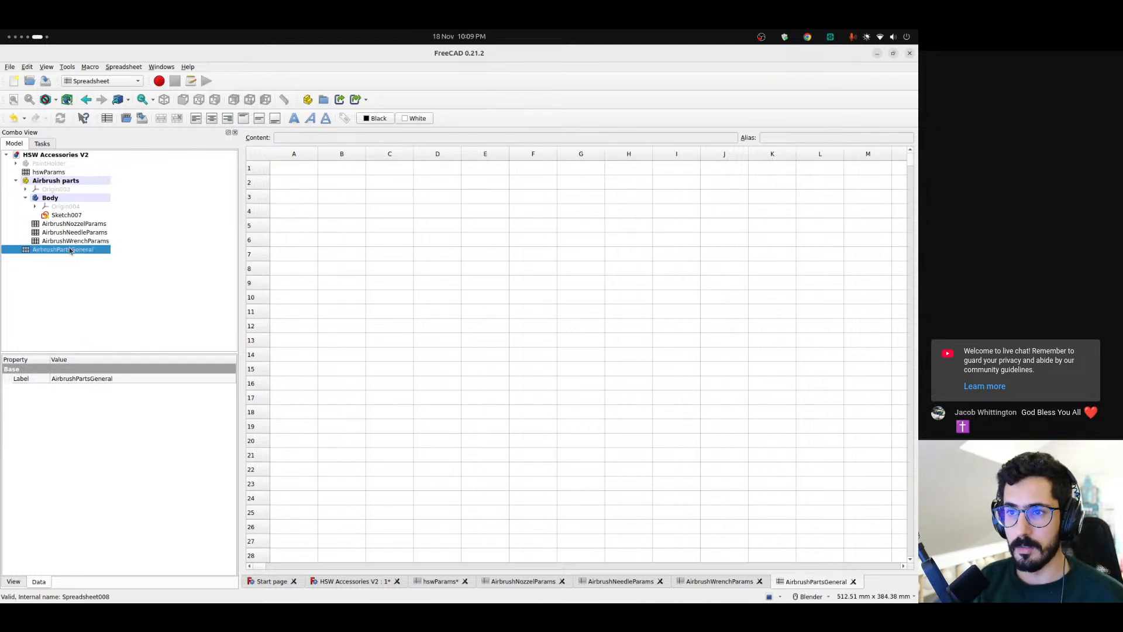
{"action": "left_click", "coordinate": [16, 180]}
{"action": "left_click_drag", "start_coordinate": [50, 190], "coordinate": [52, 181]}
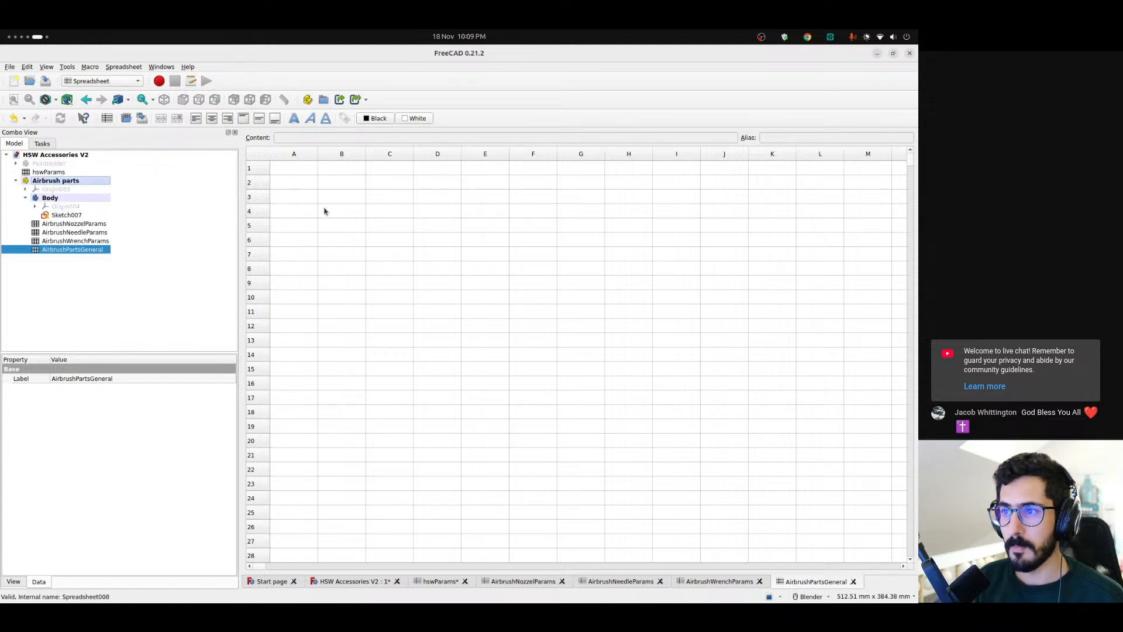
Add a padding parameter to the spreadsheet, with the label in A3 and 10 mm in B3
{"action": "left_click", "coordinate": [302, 199]}
{"action": "type", "text": "padding"}
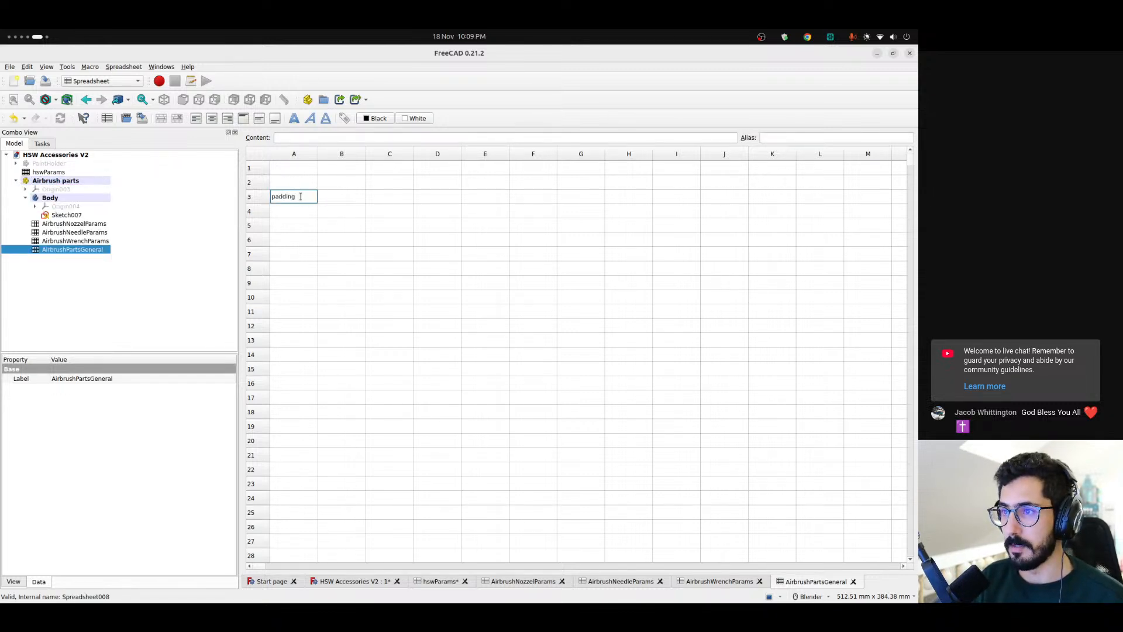
{"action": "key", "text": "Return"}
{"action": "key", "text": "Tab"}
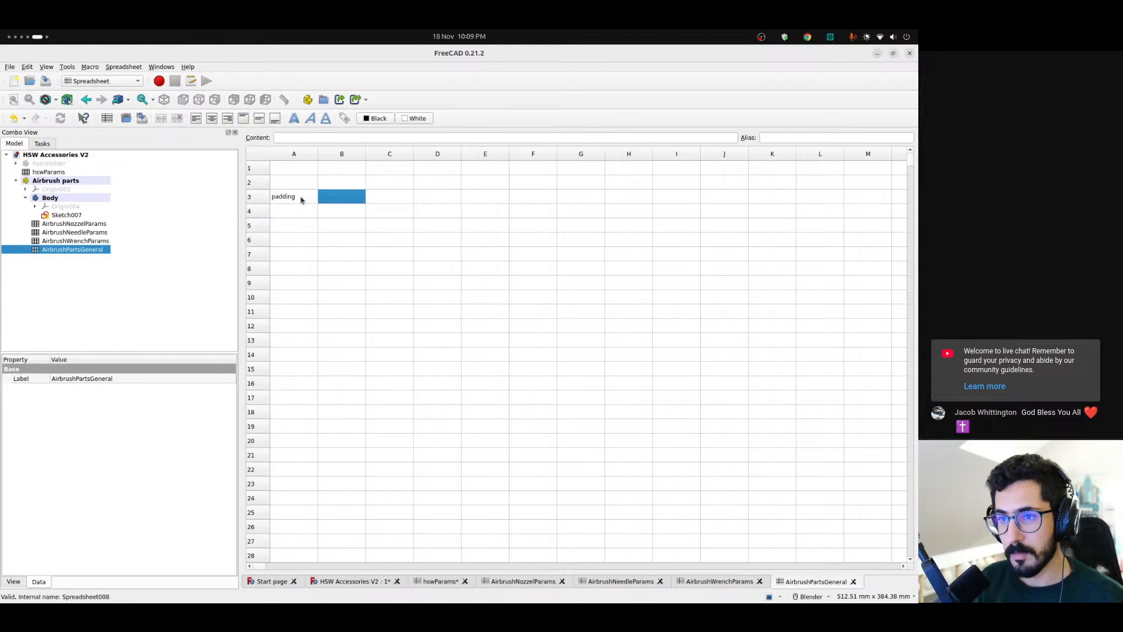
{"action": "type", "text": "10.00 mm"}
{"action": "key", "text": "Return"}
Give cell B3 the alias padding, copied from its label
{"action": "key", "text": "Up"}
{"action": "key", "text": "Left"}
{"action": "double_click", "coordinate": [285, 138]}
{"action": "key", "text": "ctrl+c"}
{"action": "left_click", "coordinate": [341, 198]}
{"action": "left_click", "coordinate": [777, 136]}
{"action": "key", "text": "ctrl+v"}
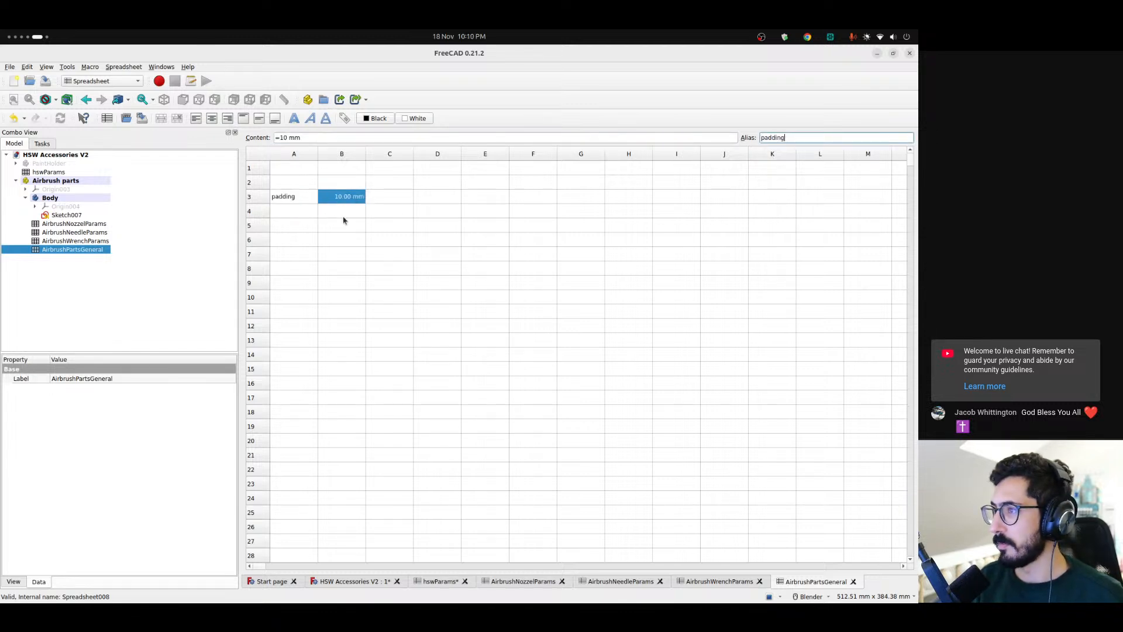
{"action": "left_click", "coordinate": [341, 212]}
{"action": "left_click", "coordinate": [285, 216]}
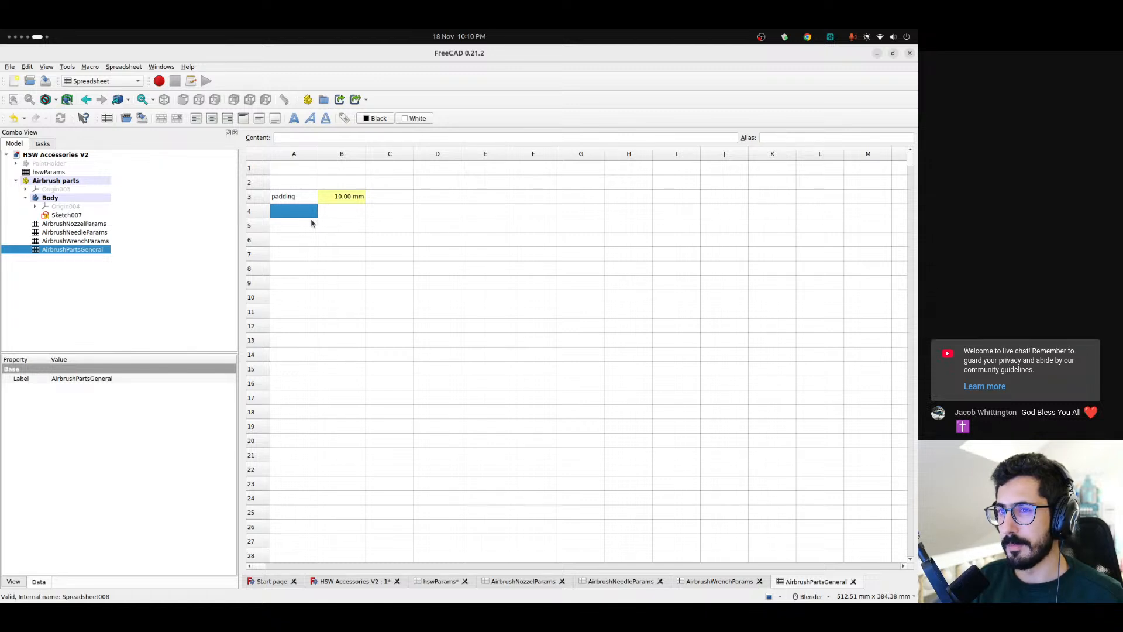
Examine the base sketch's outline, circles and slots against the AirbrushPartsGeneral spreadsheet to decide which general parameters are needed
{"action": "left_click", "coordinate": [75, 216]}
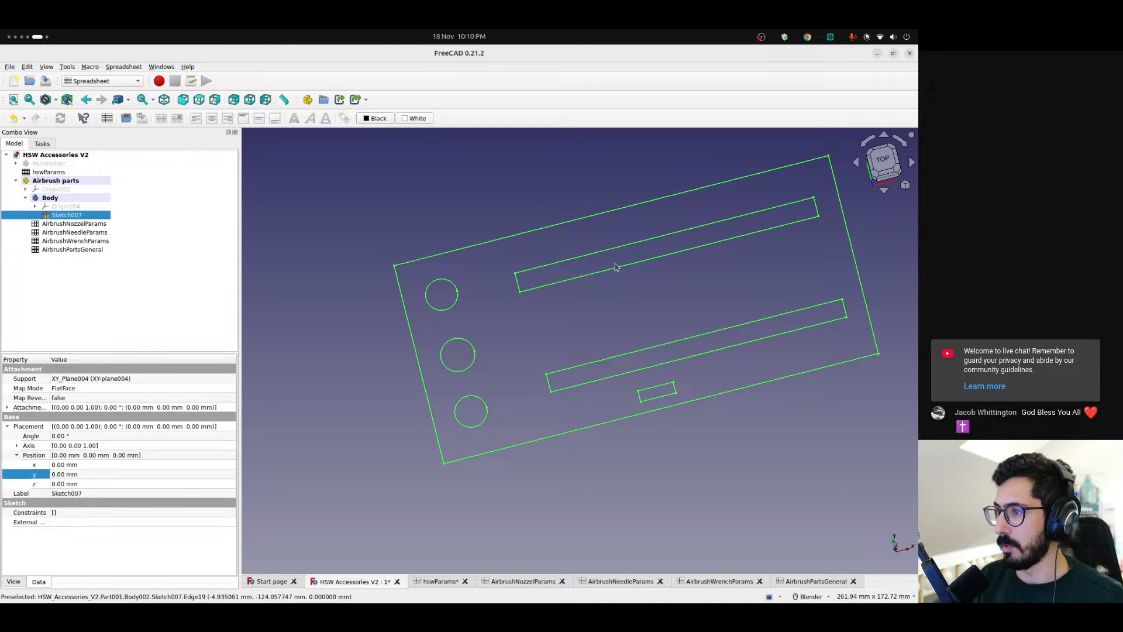
{"action": "mouse_move", "coordinate": [632, 321]}
{"action": "middle_mouse_down"}
{"action": "mouse_move", "coordinate": [599, 310]}
{"action": "mouse_move", "coordinate": [613, 311]}
{"action": "middle_mouse_up"}
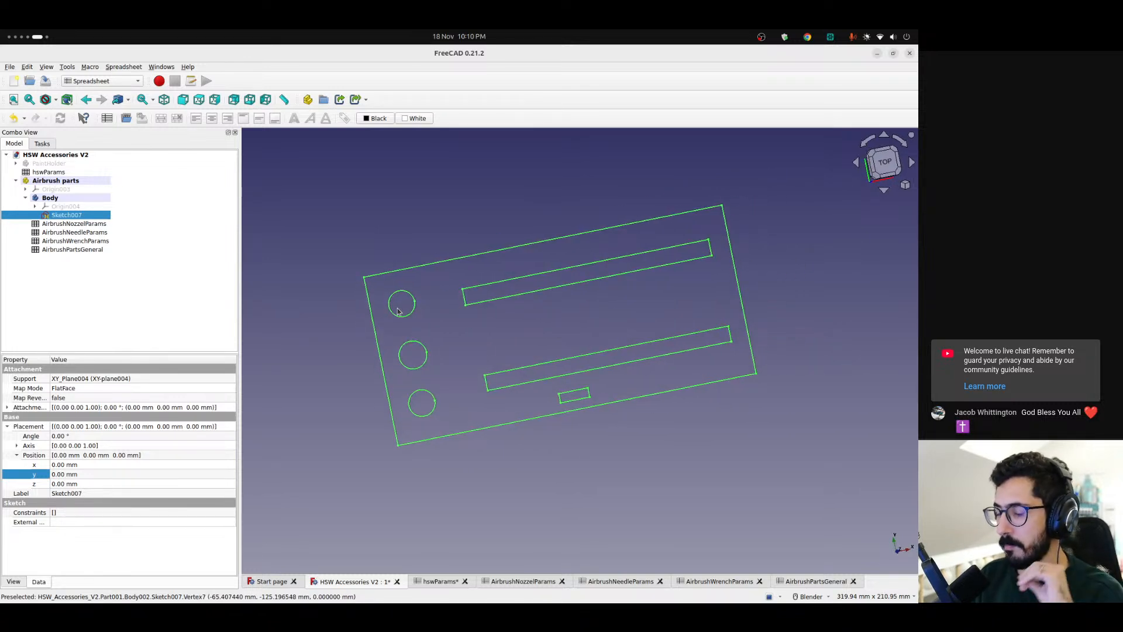
{"action": "key", "text": "space"}
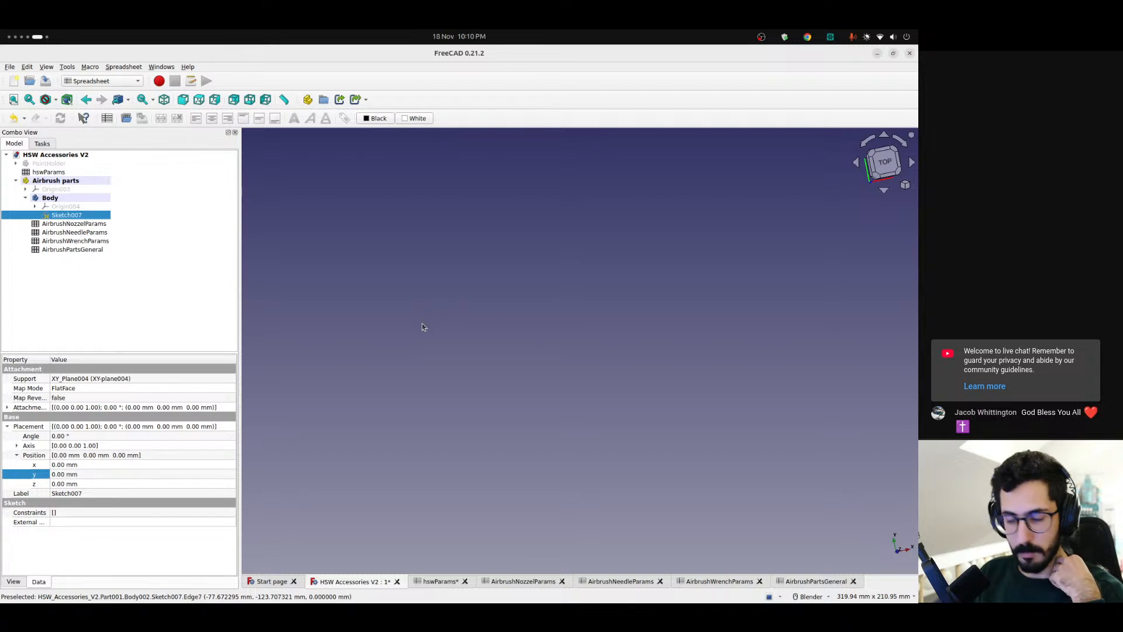
{"action": "key", "text": "space"}
{"action": "scroll", "coordinate": [432, 343], "scroll_direction": "up", "scroll_amount": 2}
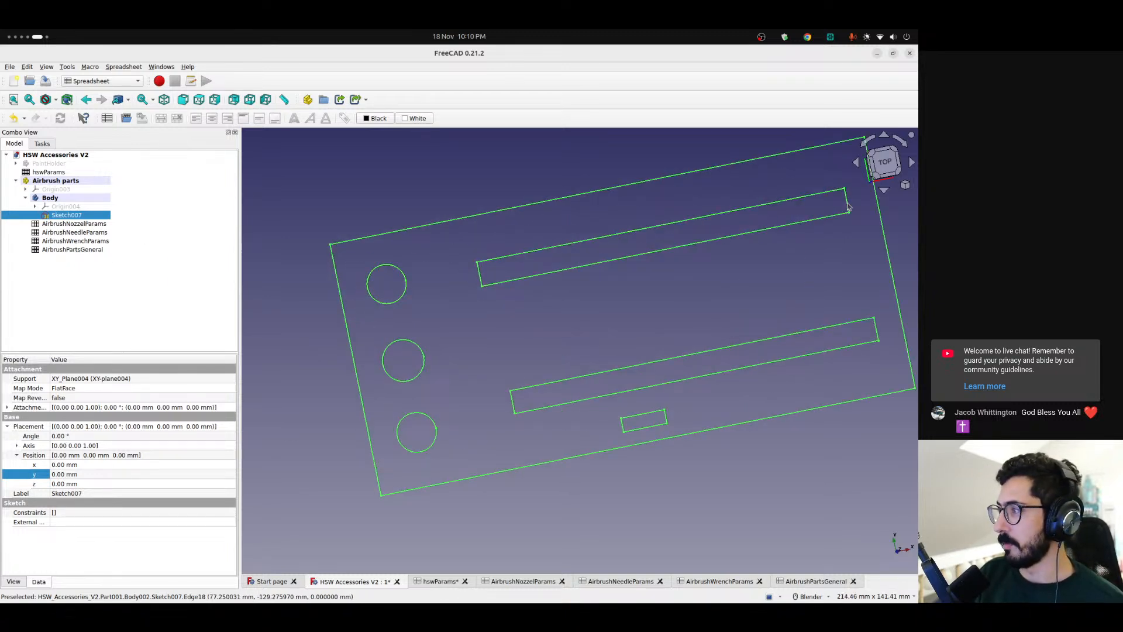
{"action": "scroll", "coordinate": [539, 348], "scroll_direction": "down", "scroll_amount": 2}
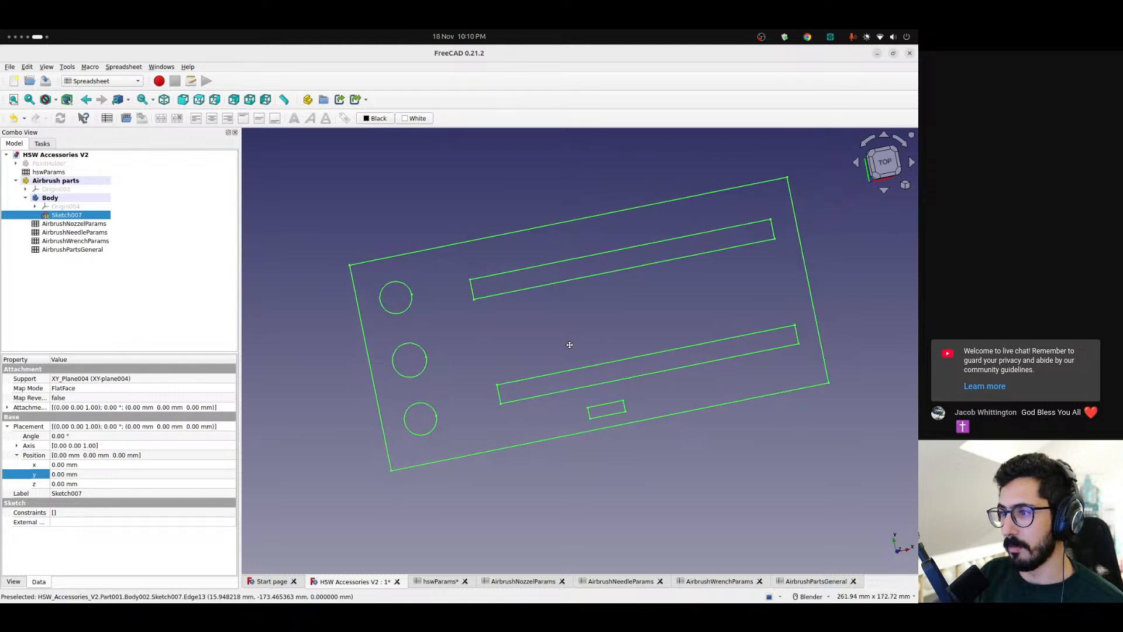
{"action": "double_click", "coordinate": [73, 249]}
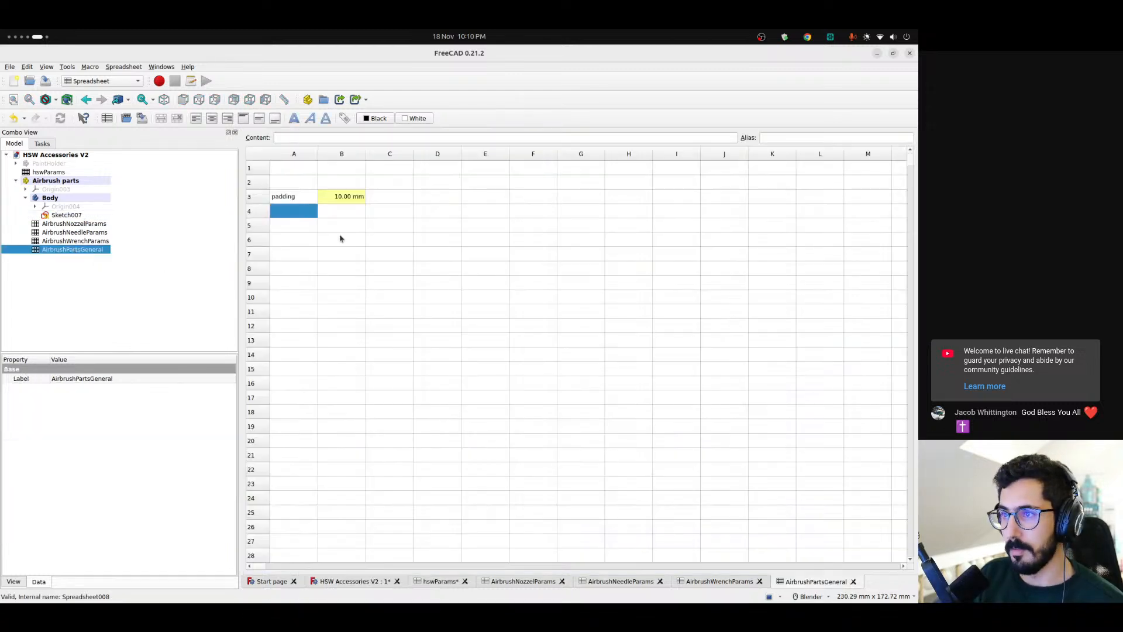
{"action": "left_click", "coordinate": [66, 215]}
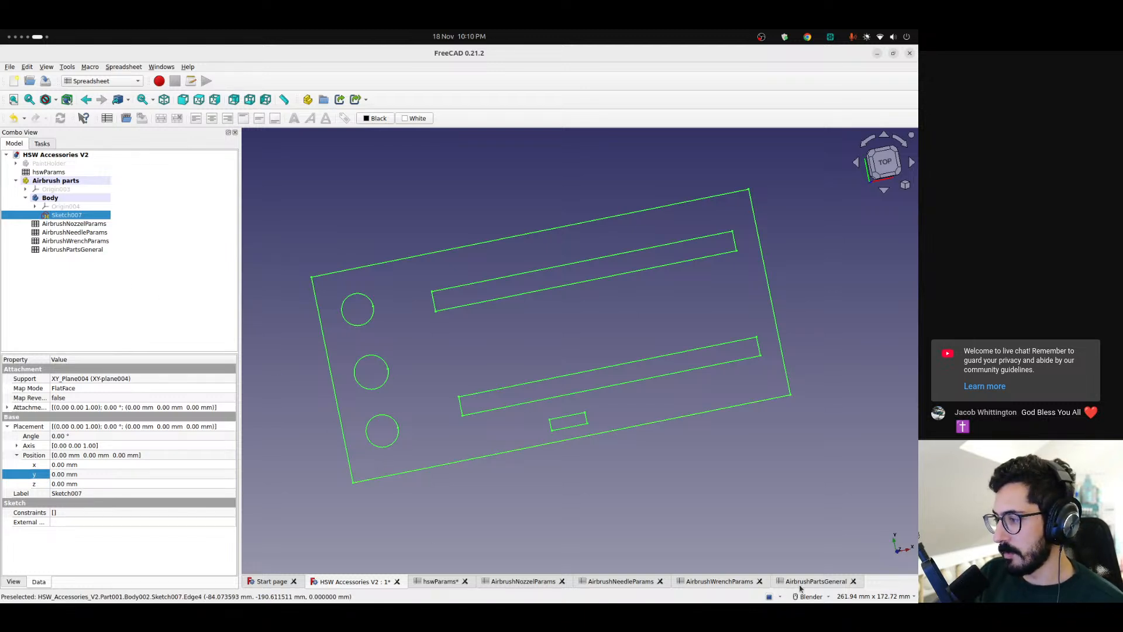
Add a chamfer parameter to AirbrushPartsGeneral, with the label in A4 and 8 mm in B4
{"action": "left_click", "coordinate": [800, 585]}
{"action": "type", "text": "cham"}
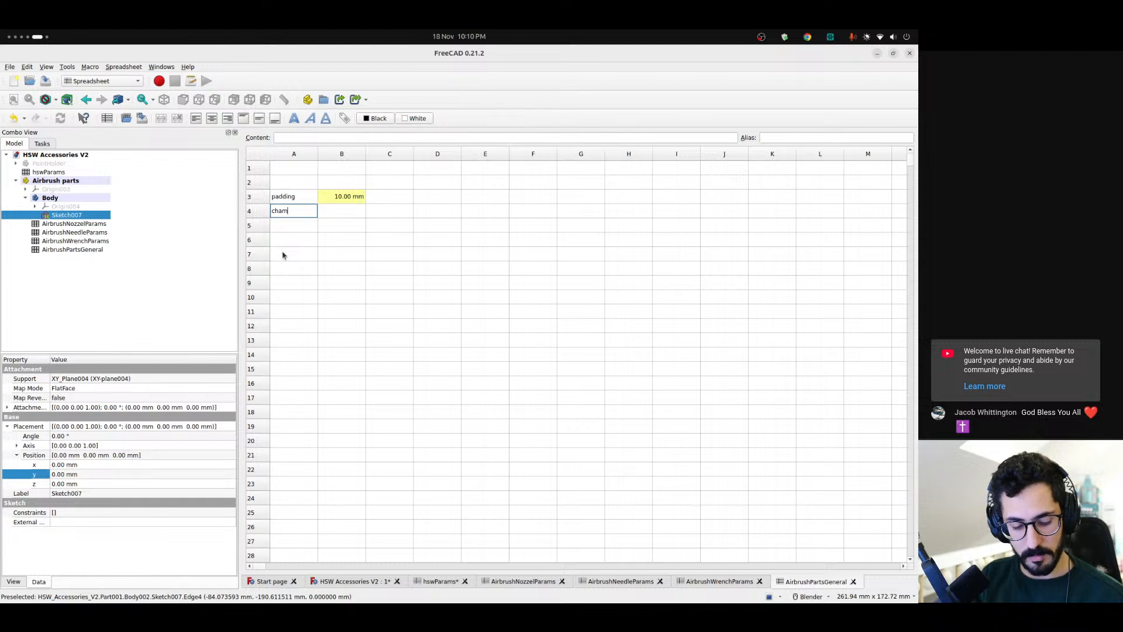
{"action": "type", "text": "fer"}
{"action": "key", "text": "Return"}
{"action": "key", "text": "Tab"}
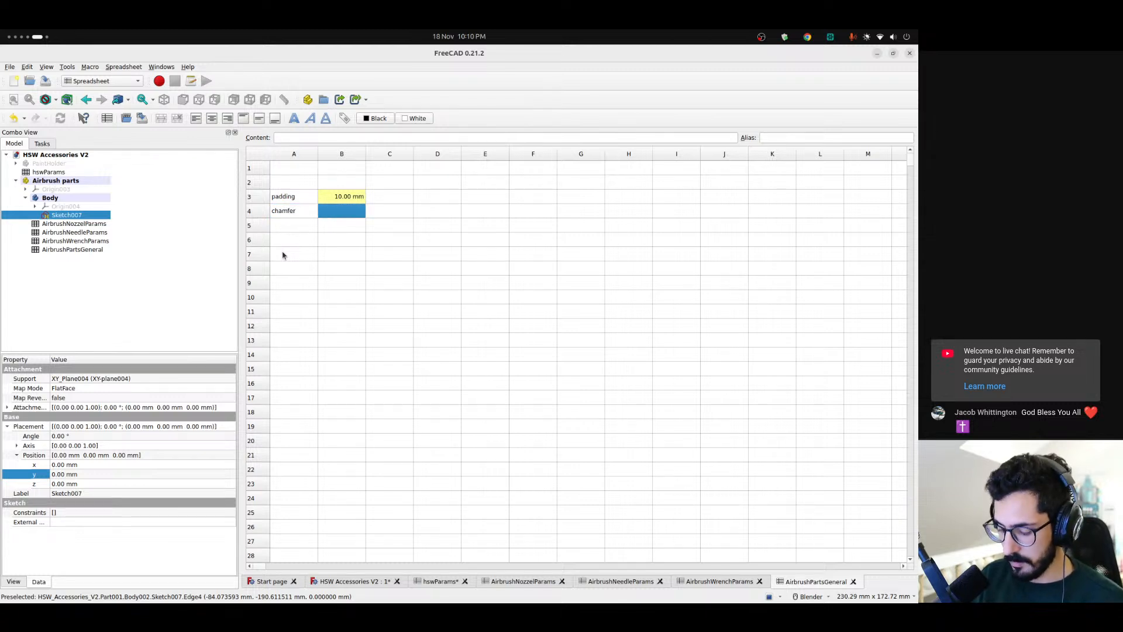
{"action": "type", "text": "8 mm"}
{"action": "key", "text": "Return"}
Give cell B4 the alias chamfer, copied from its label
{"action": "key", "text": "Up"}
{"action": "left_click", "coordinate": [296, 212]}
{"action": "double_click", "coordinate": [290, 137]}
{"action": "key", "text": "ctrl+c"}
{"action": "left_click", "coordinate": [344, 209]}
{"action": "left_click", "coordinate": [786, 138]}
{"action": "key", "text": "ctrl+v"}
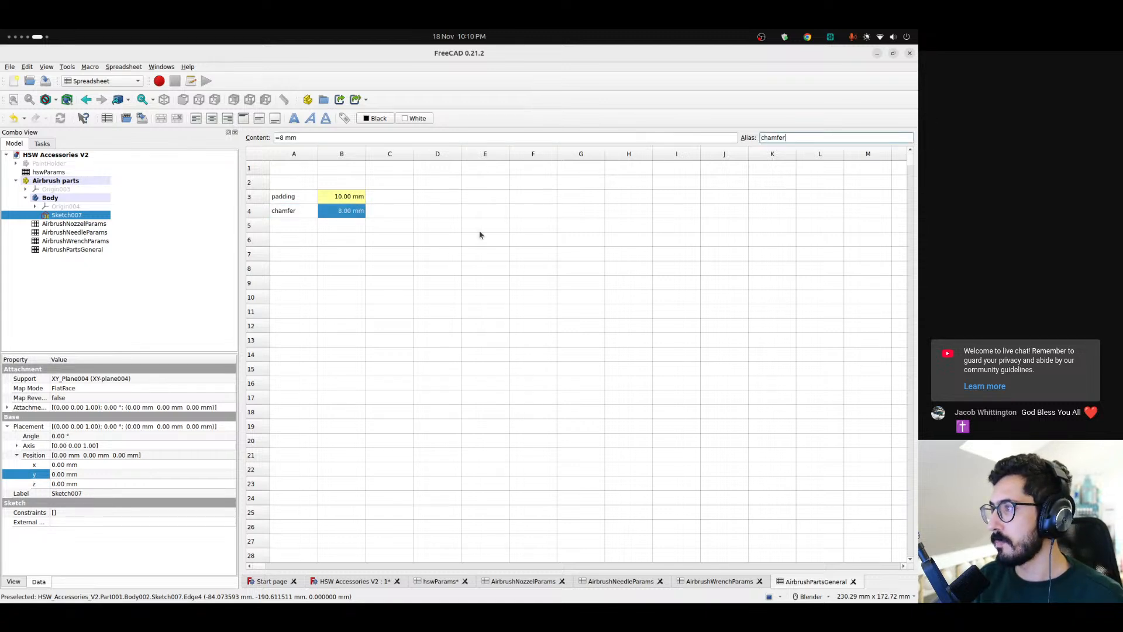
{"action": "left_click", "coordinate": [342, 230]}
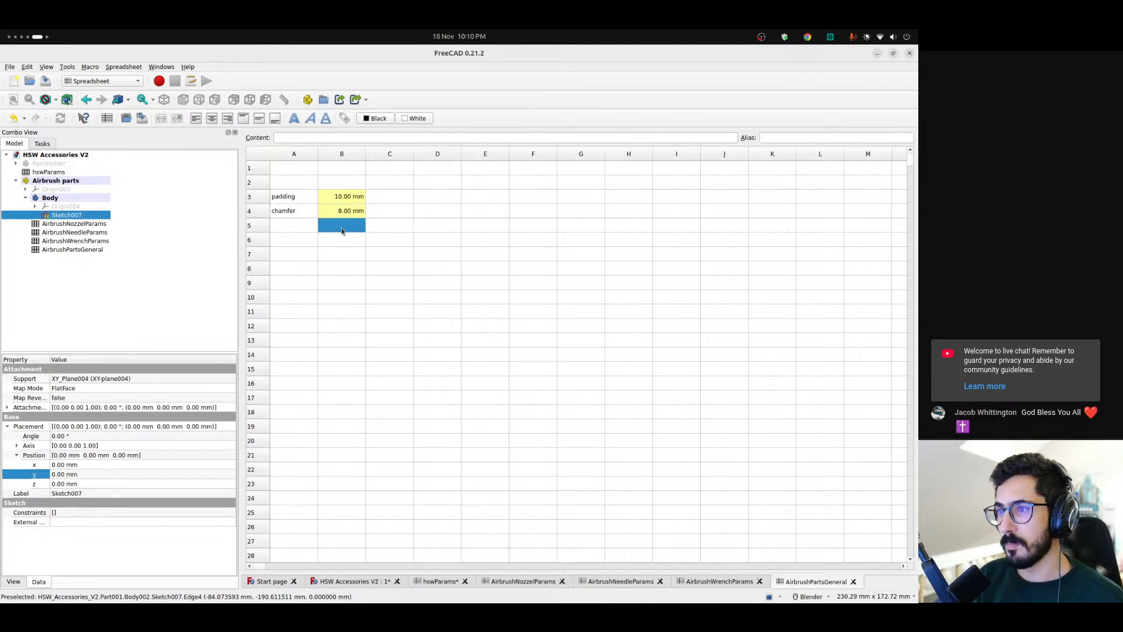
Inspect the base sketch in the HSW Accessories V2 model from a low front angle
{"action": "left_click", "coordinate": [362, 584]}
{"action": "middle_click_drag", "start_coordinate": [591, 340], "coordinate": [512, 436]}
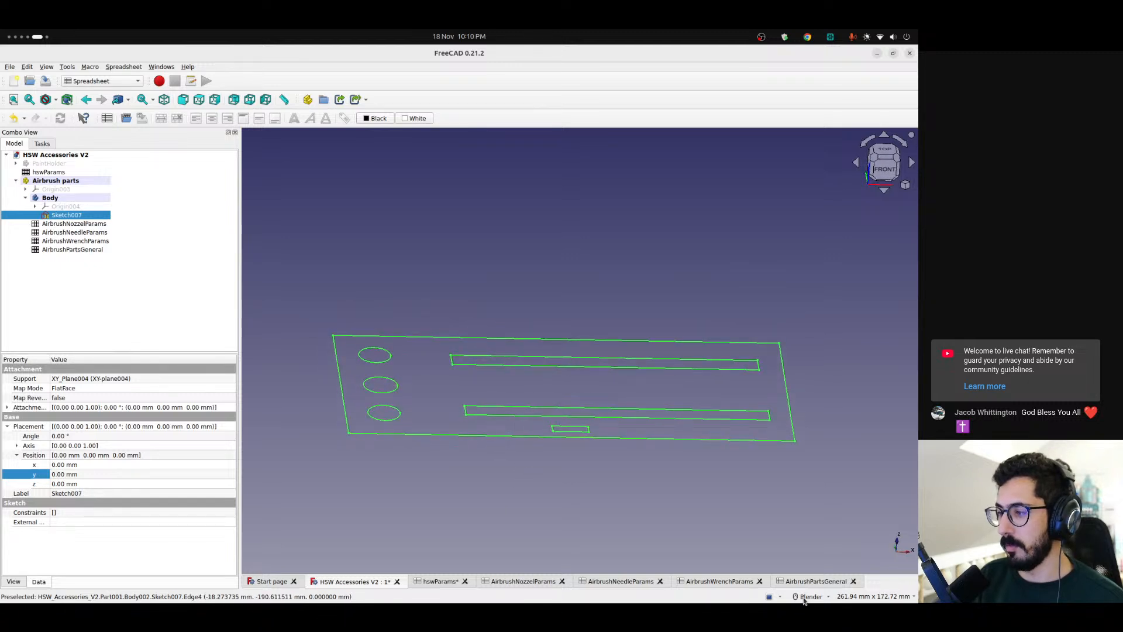
Label a new parameter bottomPadding in cell A5 of the AirbrushPartsGeneral spreadsheet
{"action": "scroll", "coordinate": [507, 429], "scroll_direction": "up", "scroll_amount": 2}
{"action": "scroll", "coordinate": [508, 429], "scroll_direction": "down", "scroll_amount": 2}
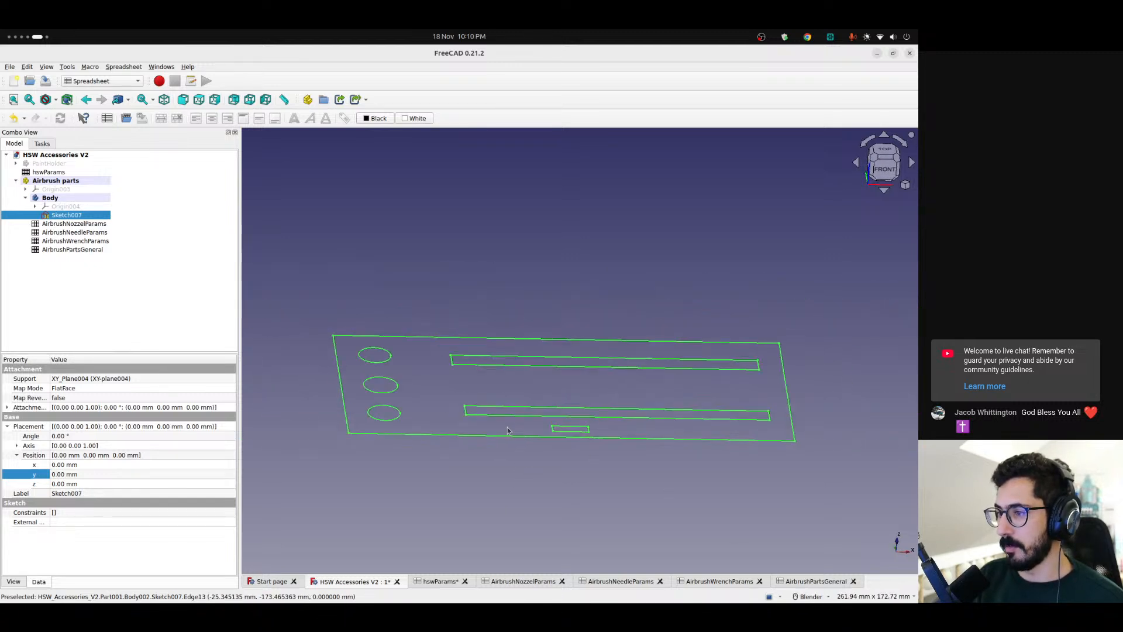
{"action": "middle_click_drag", "start_coordinate": [513, 432], "coordinate": [494, 436], "text": "shift"}
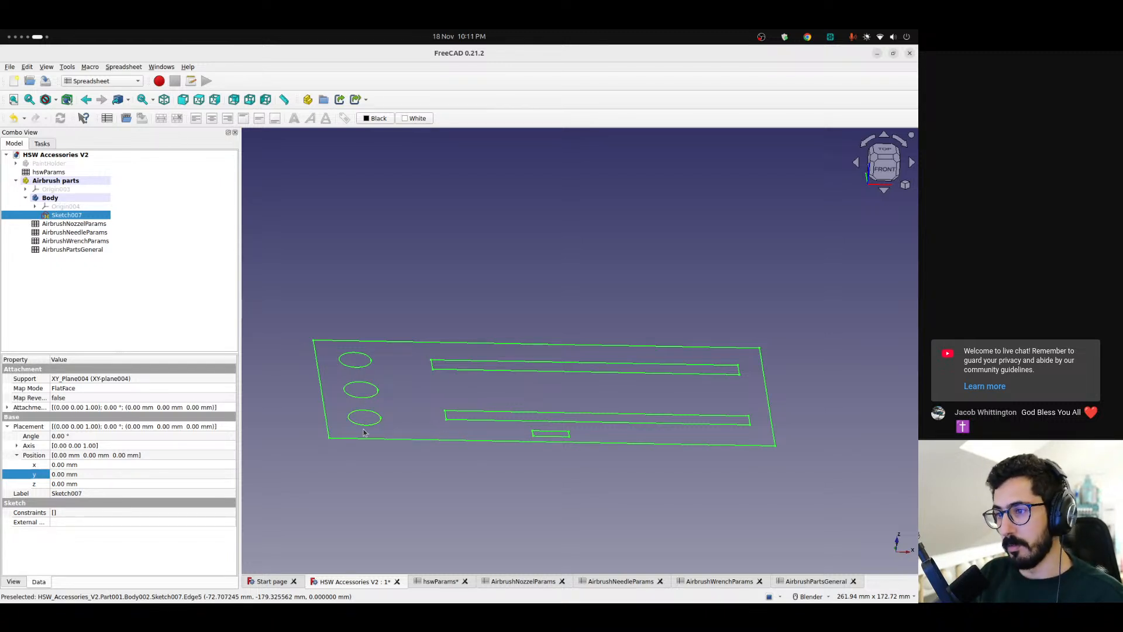
{"action": "scroll", "coordinate": [359, 381], "scroll_direction": "up", "scroll_amount": 2}
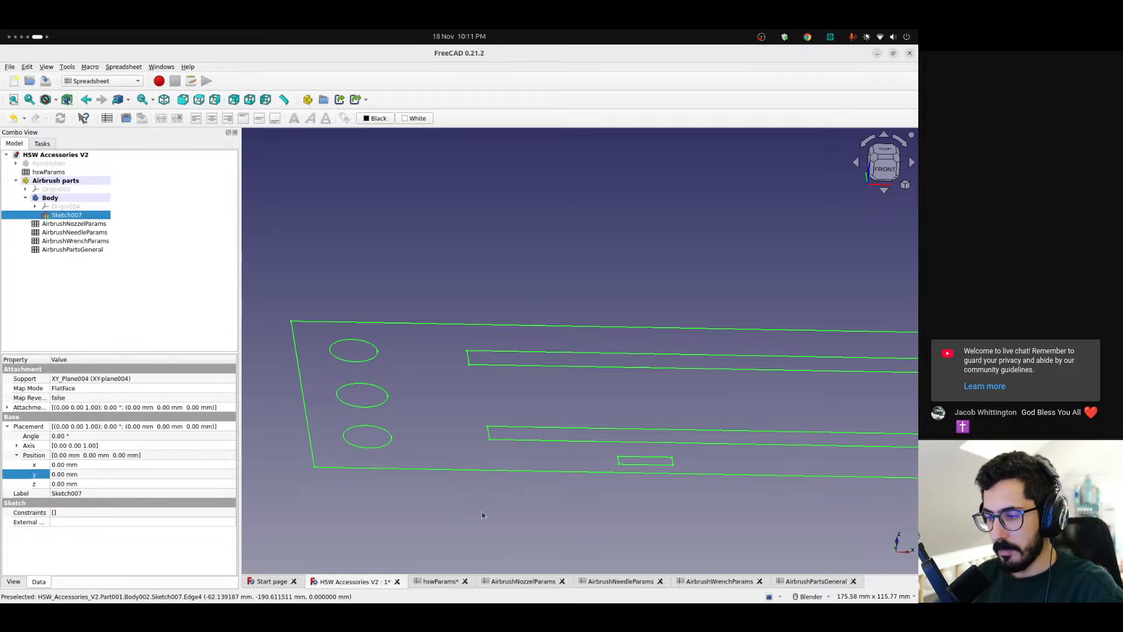
{"action": "left_click", "coordinate": [807, 581]}
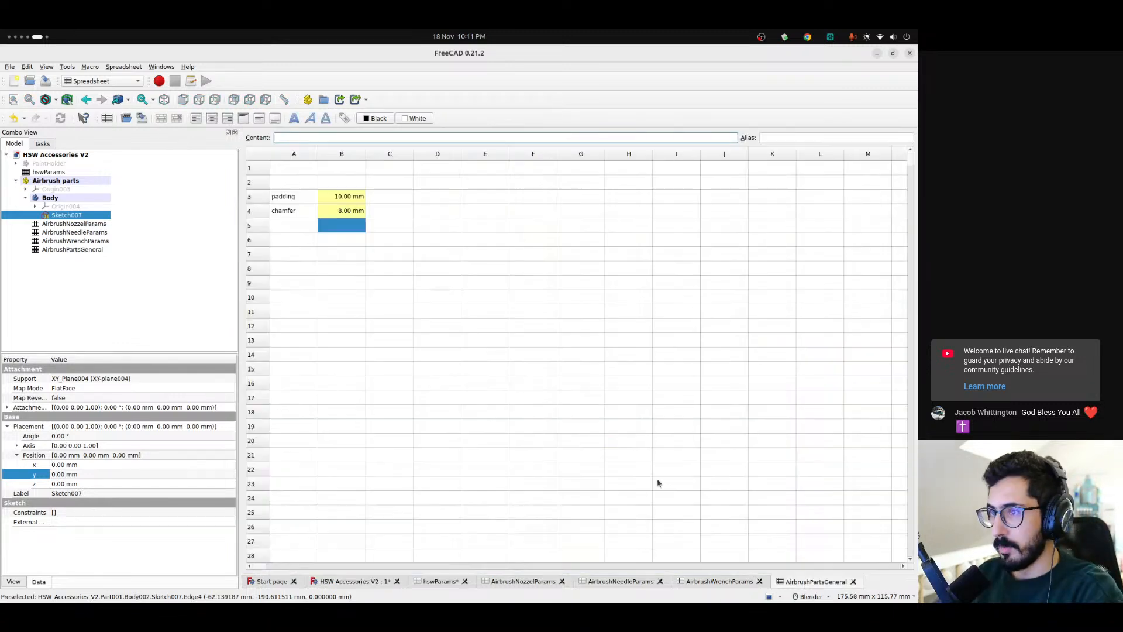
{"action": "left_click", "coordinate": [293, 230]}
{"action": "left_click", "coordinate": [296, 200]}
{"action": "left_click", "coordinate": [288, 212]}
{"action": "left_click", "coordinate": [288, 226]}
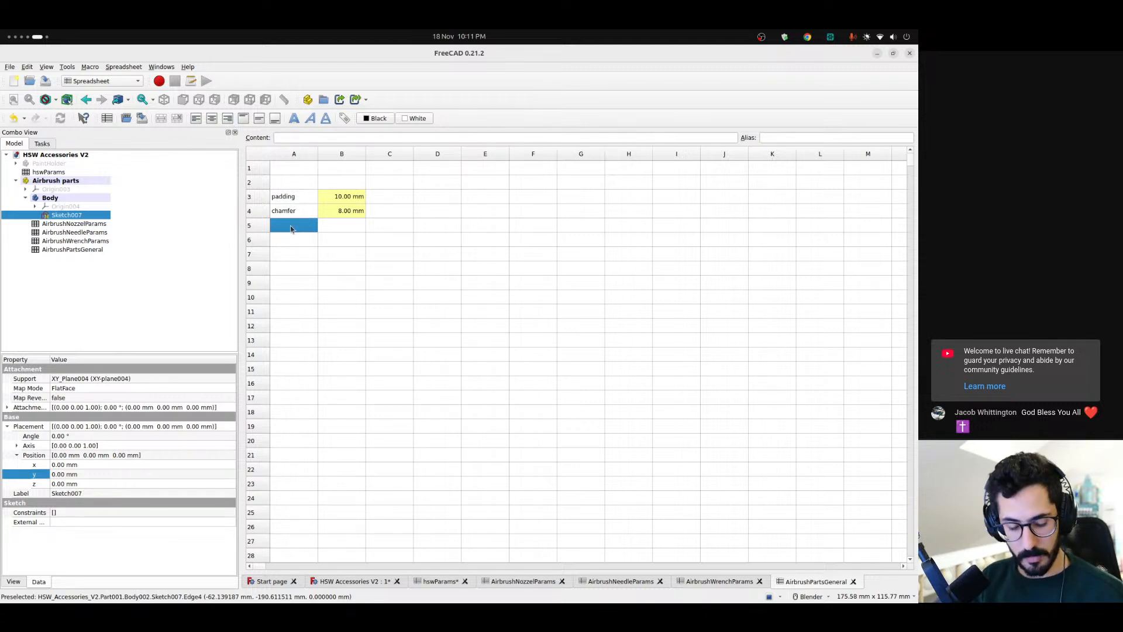
{"action": "type", "text": "bottomPad"}
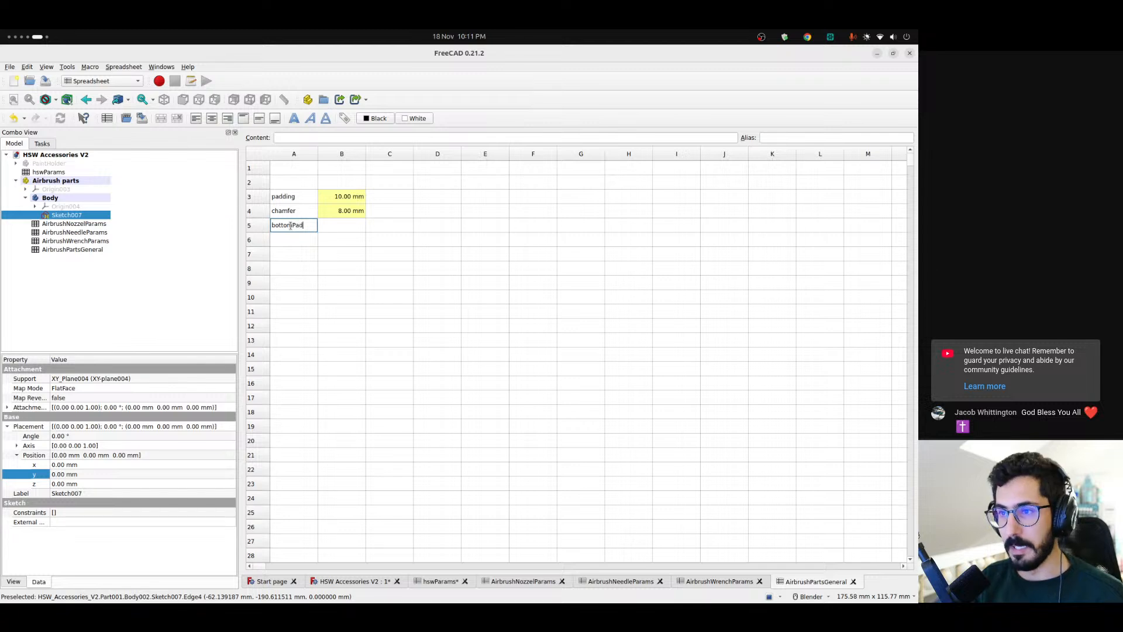
{"action": "key", "text": "Return"}
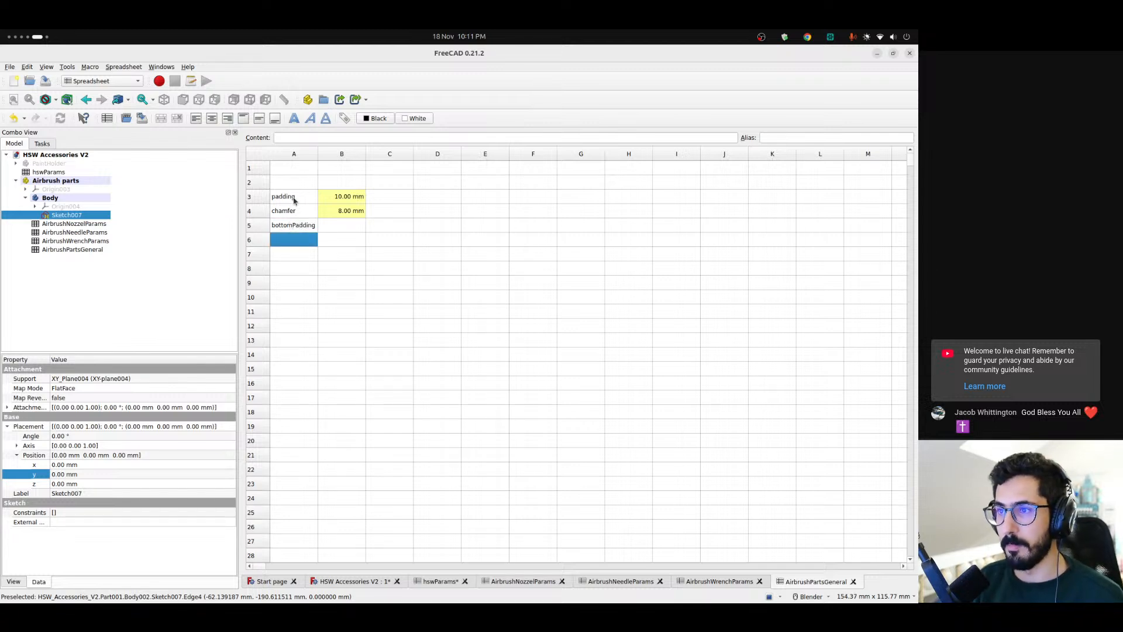
Rename the parameter label in A5 to zPadding
{"action": "left_click", "coordinate": [296, 200]}
{"action": "left_click", "coordinate": [290, 226]}
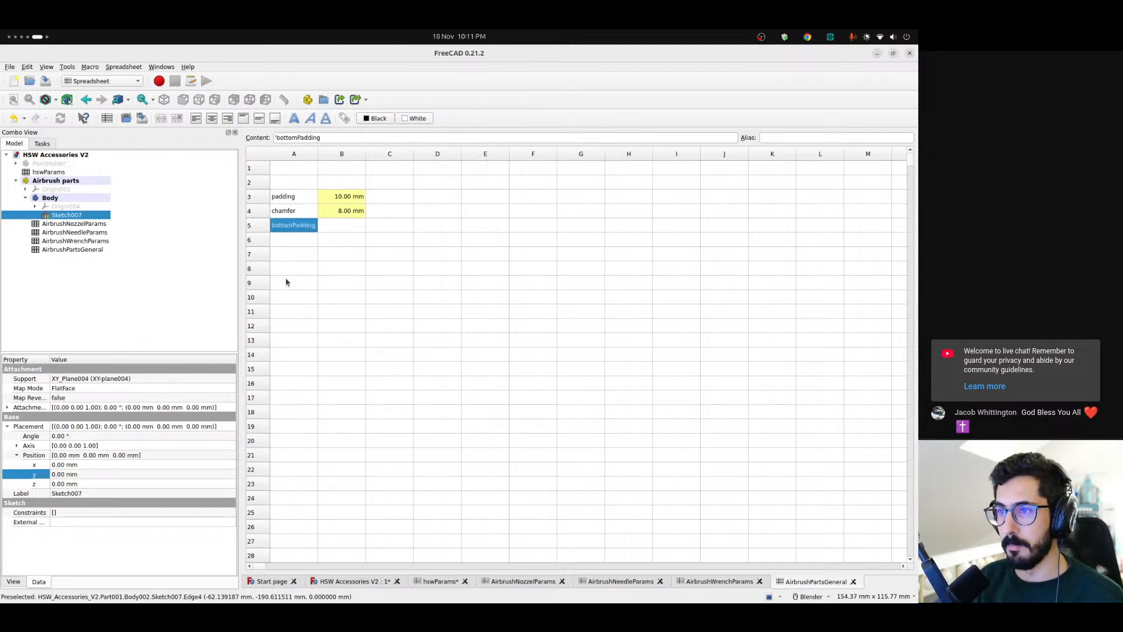
{"action": "left_click_drag", "start_coordinate": [299, 139], "coordinate": [280, 137]}
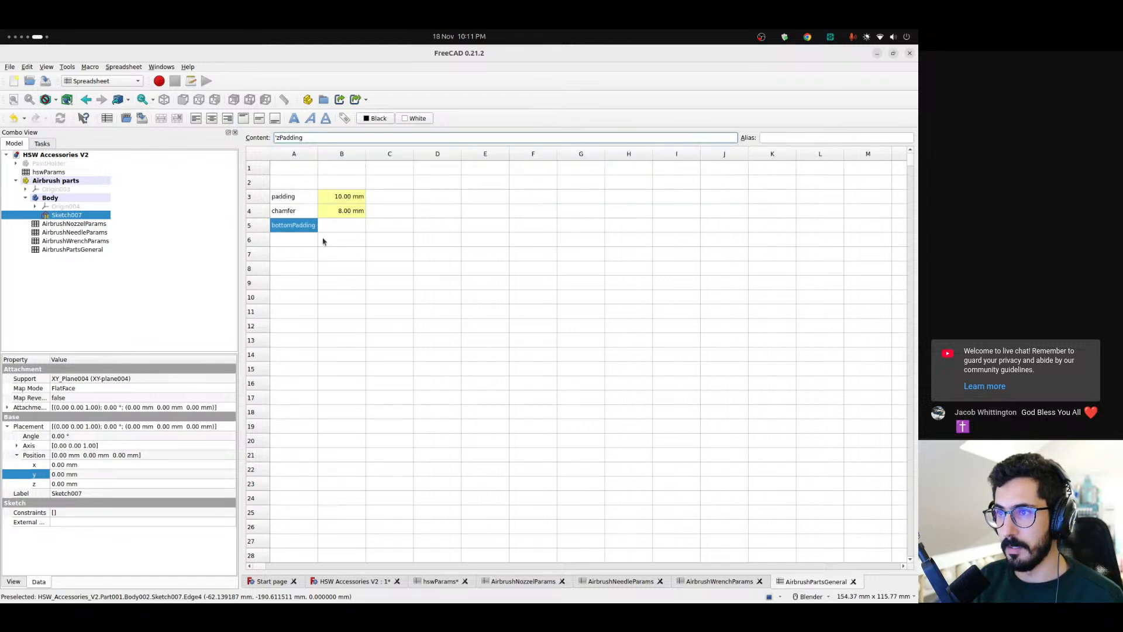
{"action": "left_click", "coordinate": [303, 246]}
{"action": "left_click", "coordinate": [291, 226]}
{"action": "left_click_drag", "start_coordinate": [298, 138], "coordinate": [275, 138]}
{"action": "type", "text": "z"}
{"action": "key", "text": "Return"}
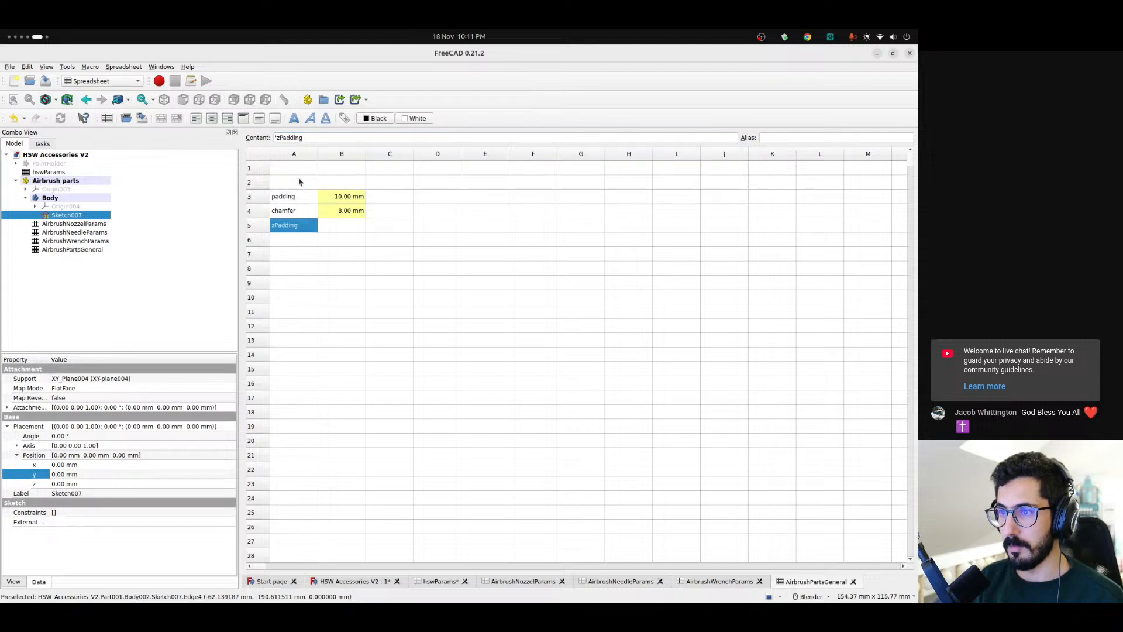
Rename the padding label in A3 to xyPadding
{"action": "left_click", "coordinate": [284, 198]}
{"action": "left_click", "coordinate": [276, 138]}
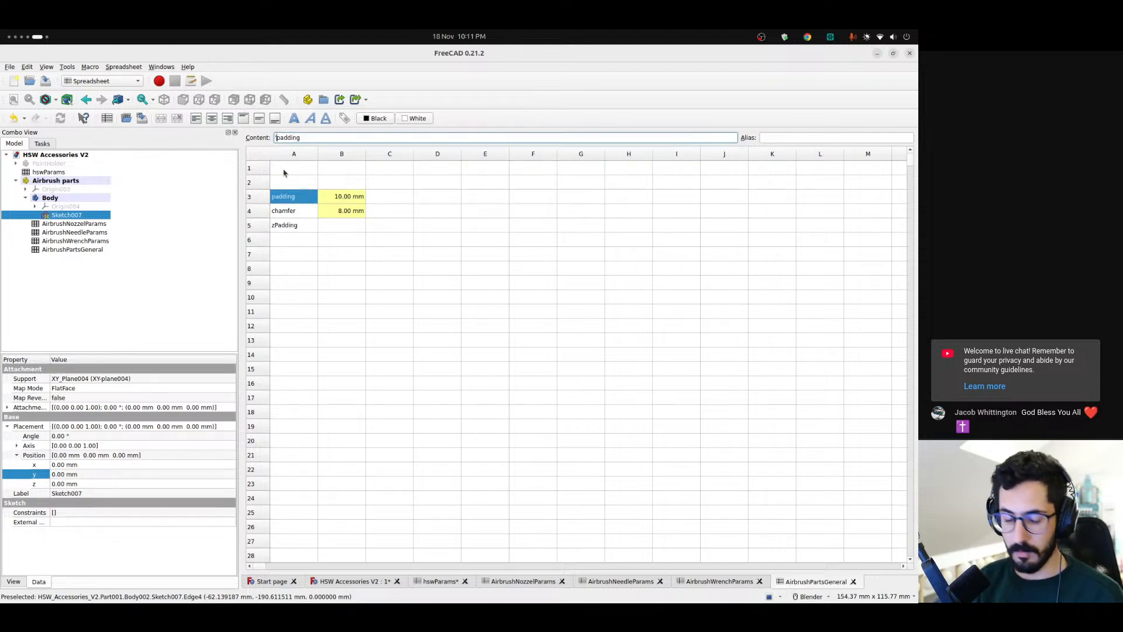
{"action": "type", "text": "xy"}
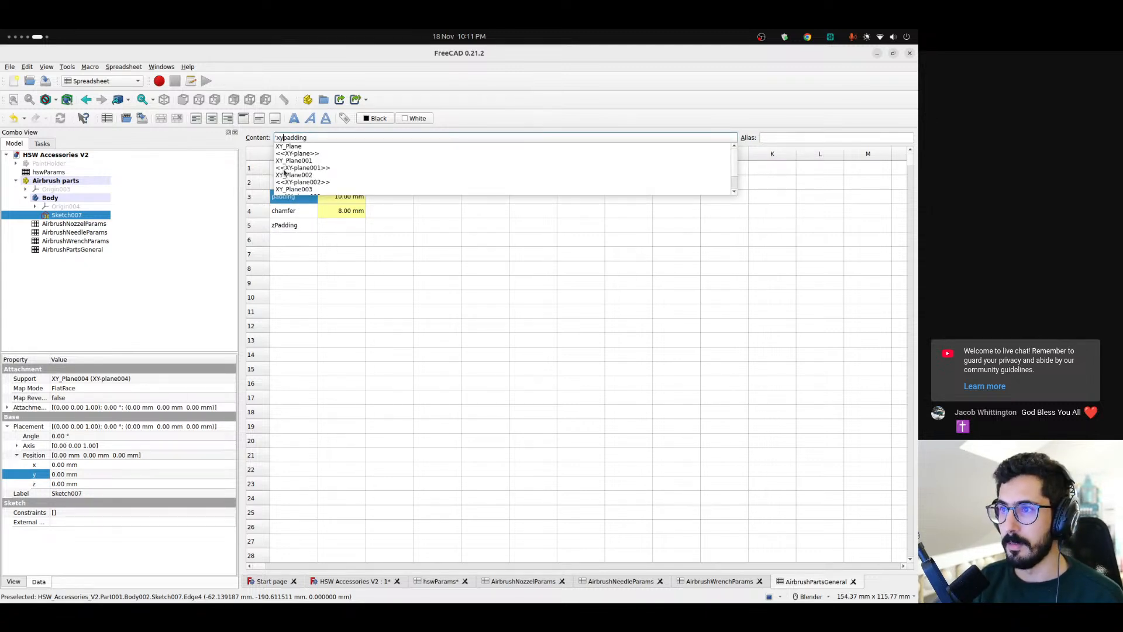
{"action": "type", "text": "P"}
{"action": "key", "text": "Return"}
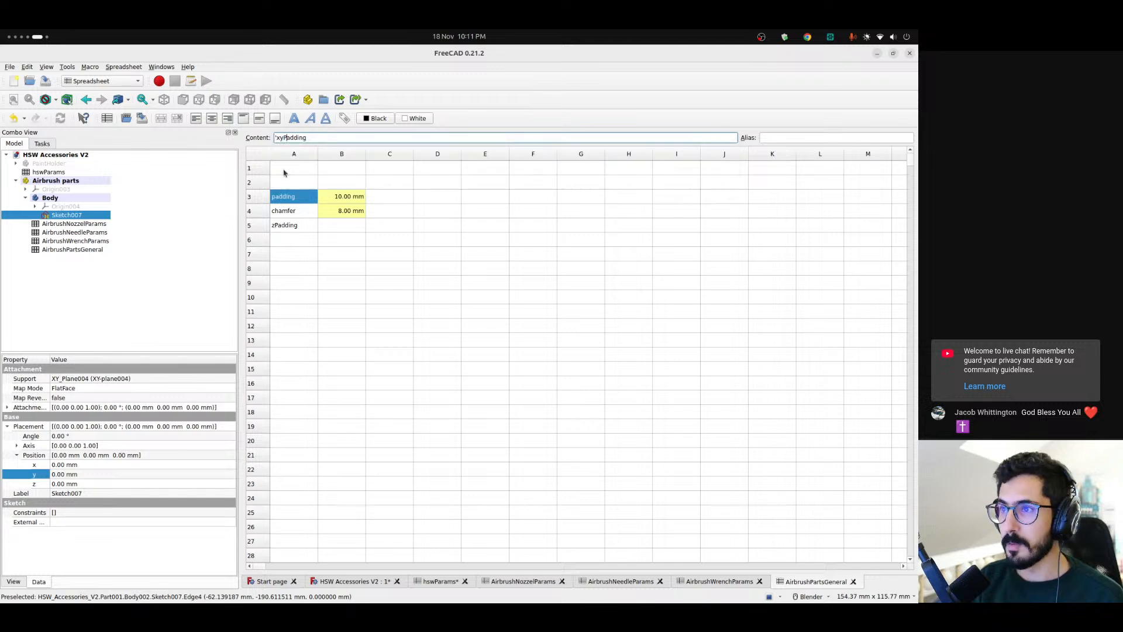
{"action": "left_click", "coordinate": [293, 234]}
{"action": "left_click", "coordinate": [296, 198]}
{"action": "left_click", "coordinate": [351, 199]}
Set the zPadding value in B5 to 3 mm
{"action": "left_click", "coordinate": [315, 226]}
{"action": "left_click", "coordinate": [350, 225]}
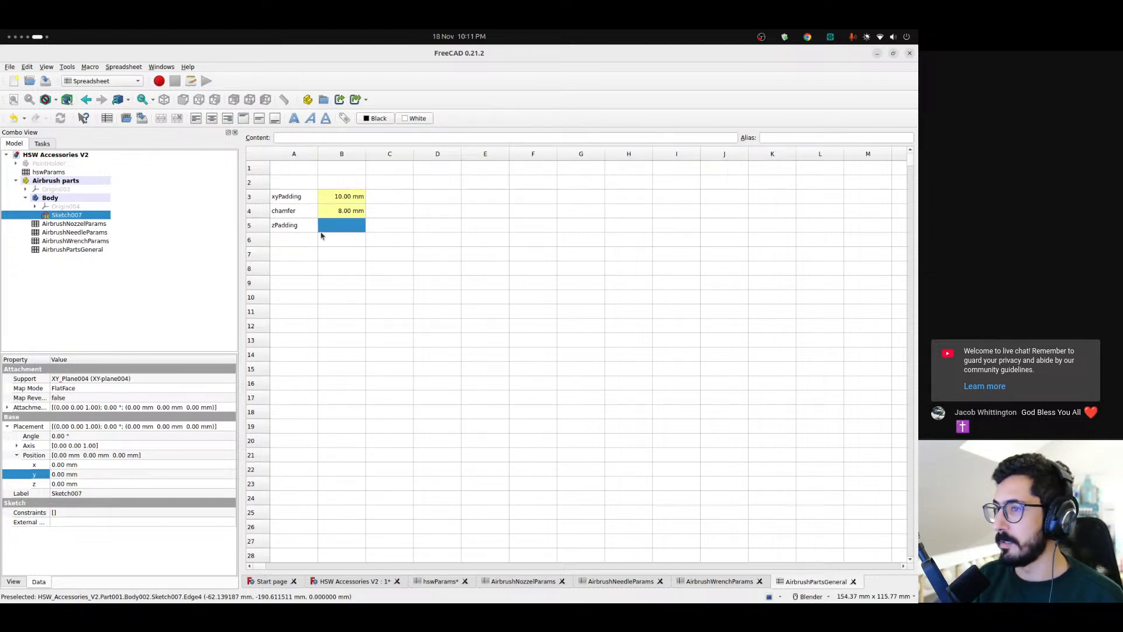
{"action": "type", "text": "3 mm"}
{"action": "key", "text": "Return"}
{"action": "key", "text": "Up"}
{"action": "key", "text": "Down"}
{"action": "key", "text": "Up"}
{"action": "type", "text": "1"}
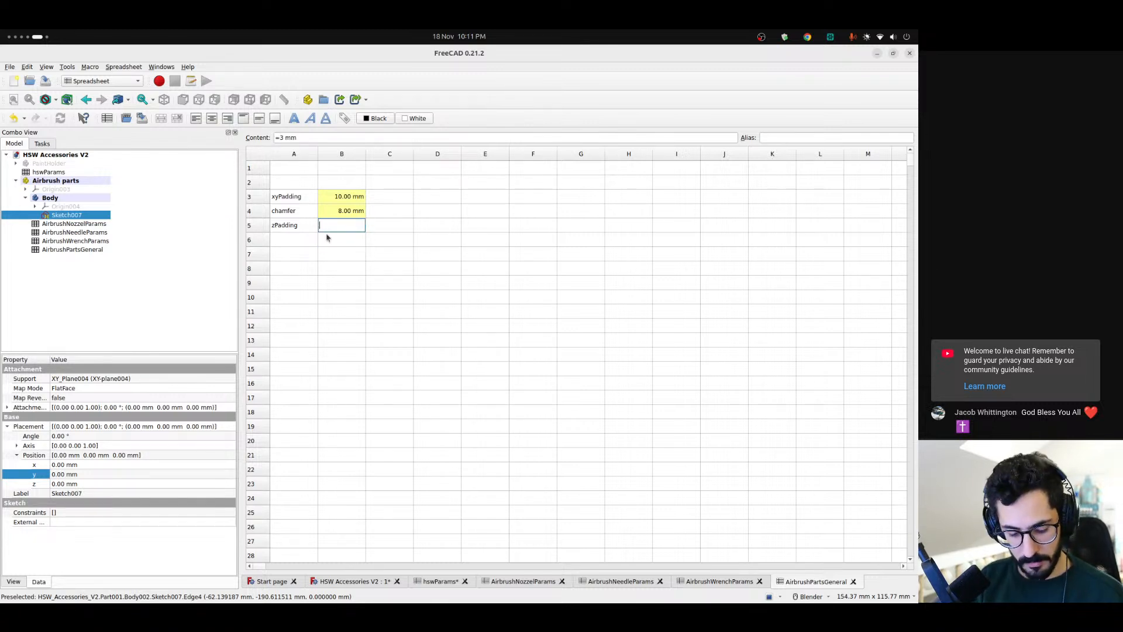
{"action": "key", "text": "Return"}
Give cell B5 the alias zPadding, copied from its label
{"action": "left_click", "coordinate": [294, 227]}
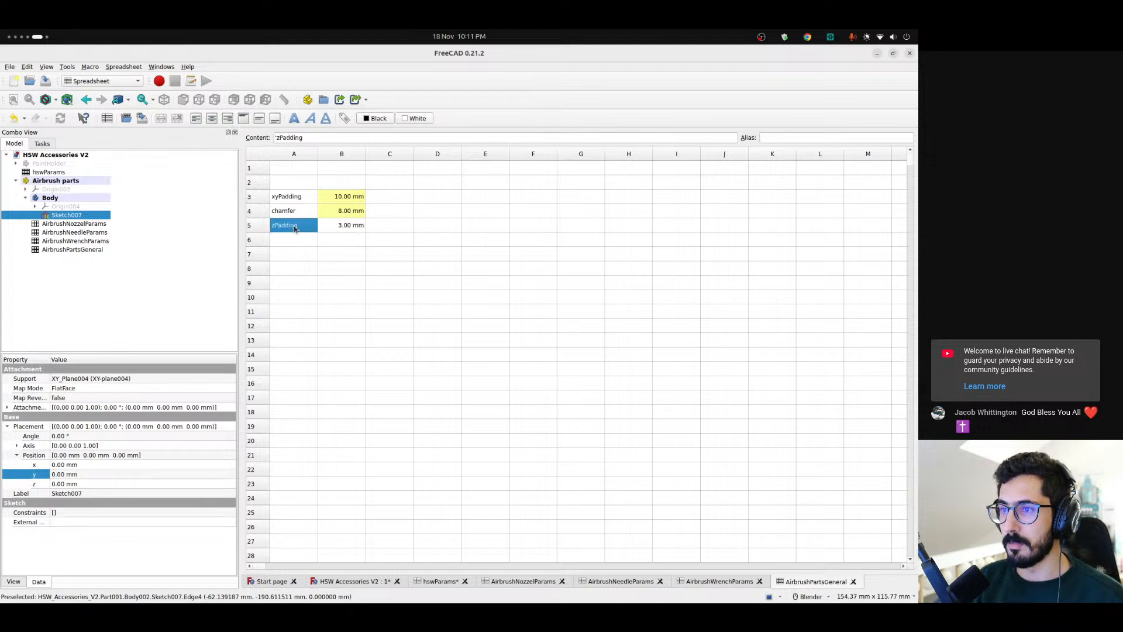
{"action": "triple_click", "coordinate": [292, 138]}
{"action": "key", "text": "ctrl+c"}
{"action": "left_click", "coordinate": [345, 226]}
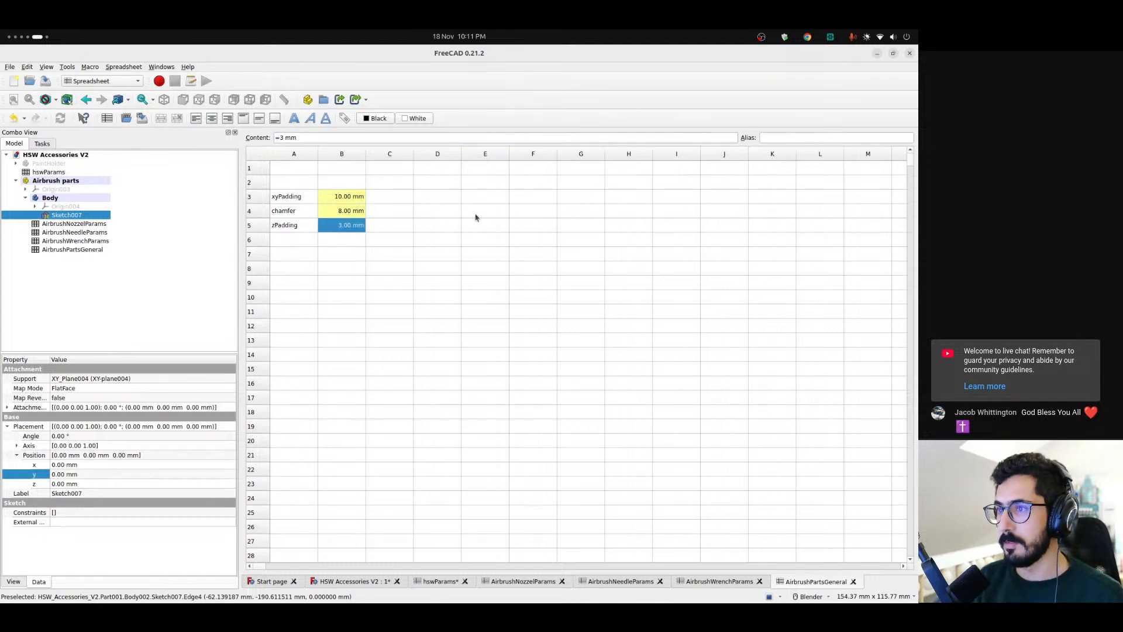
{"action": "left_click", "coordinate": [781, 138]}
{"action": "key", "text": "ctrl+v"}
{"action": "key", "text": "Return"}
{"action": "left_click", "coordinate": [294, 228]}
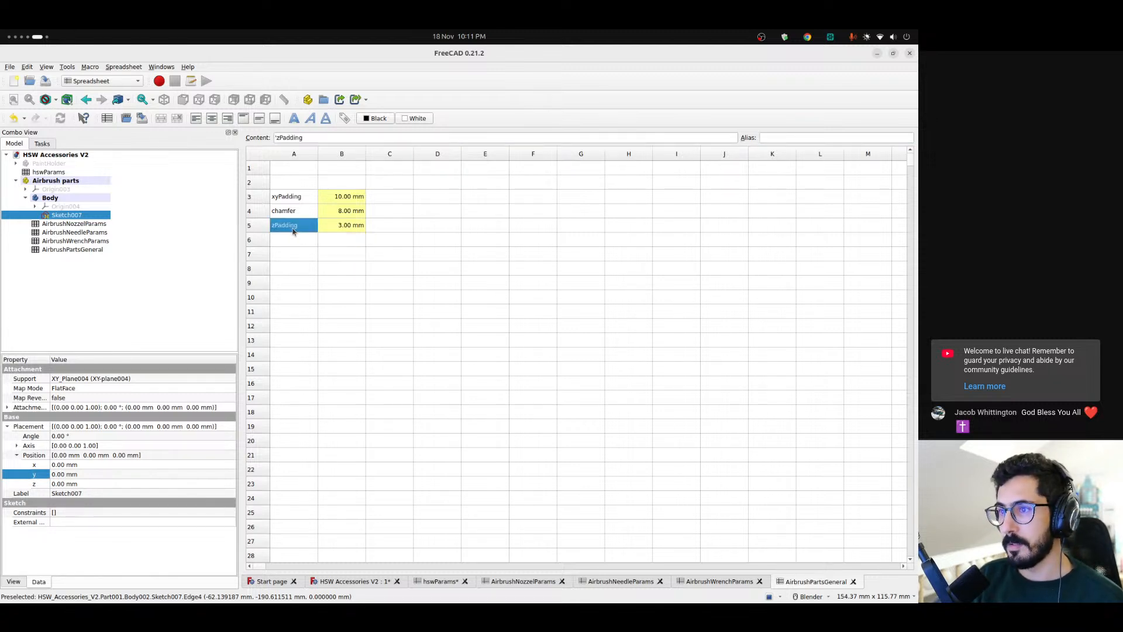
{"action": "left_click", "coordinate": [298, 245]}
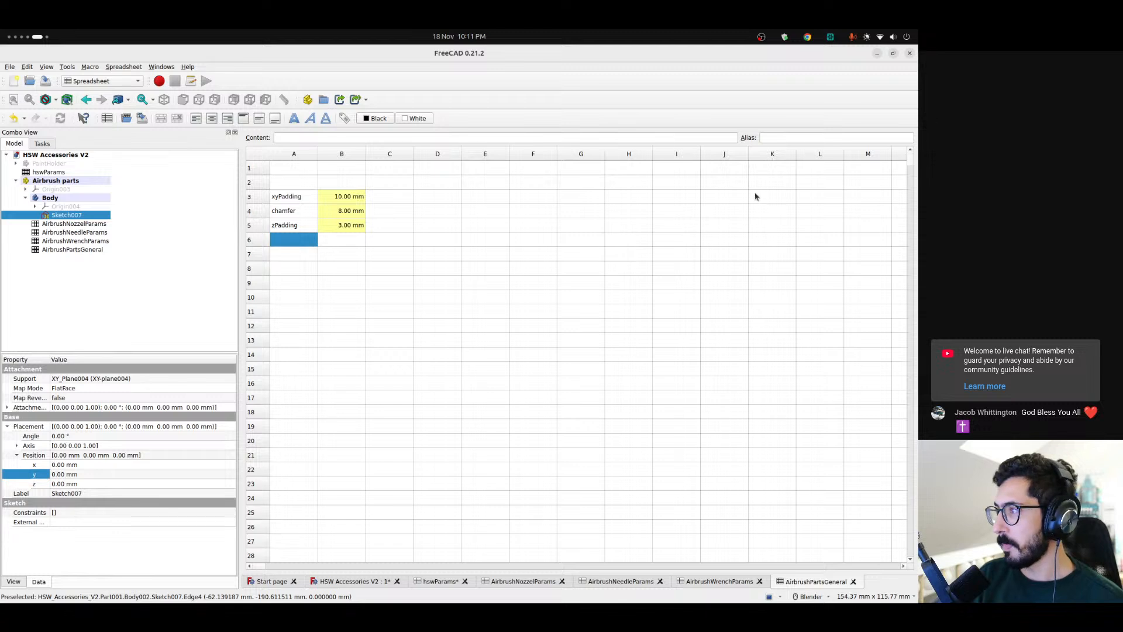
Open the base sketch in HSW Accessories V2 for editing and add a centred rectangle about 136 mm long between the two long slots
{"action": "left_click", "coordinate": [353, 581]}
{"action": "scroll", "coordinate": [485, 439], "scroll_direction": "down", "scroll_amount": 4}
{"action": "middle_click_drag", "start_coordinate": [553, 419], "coordinate": [524, 367], "text": "shift"}
{"action": "middle_click_drag", "start_coordinate": [512, 438], "coordinate": [527, 478]}
{"action": "key", "text": "2"}
{"action": "double_click", "coordinate": [68, 215]}
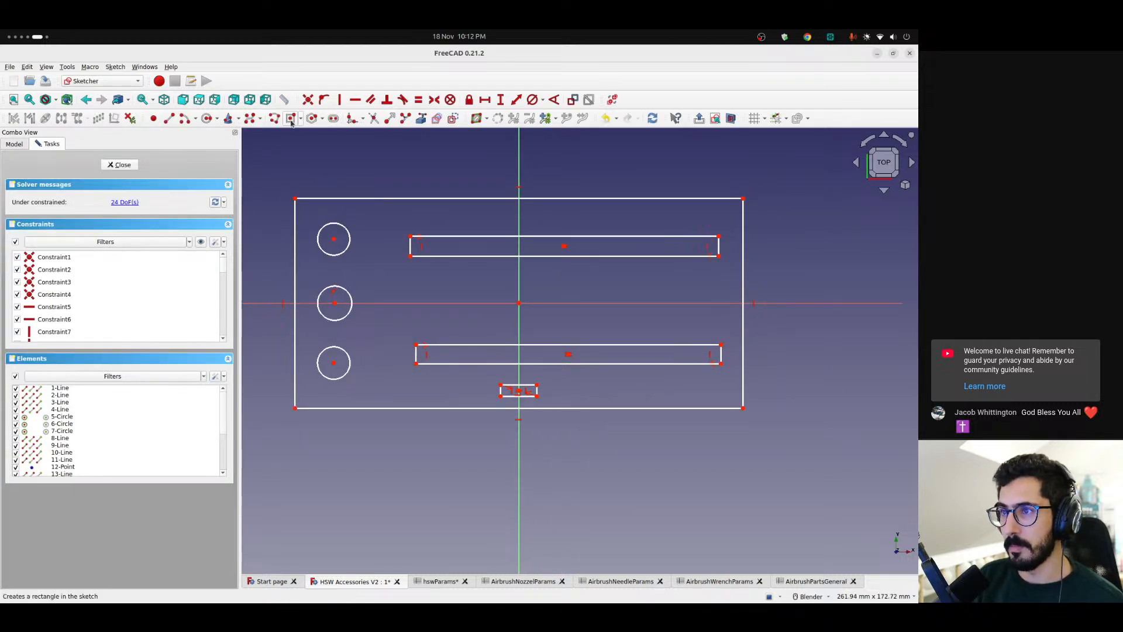
{"action": "key", "text": "g"}
{"action": "key", "text": "v"}
{"action": "left_click", "coordinate": [542, 295]}
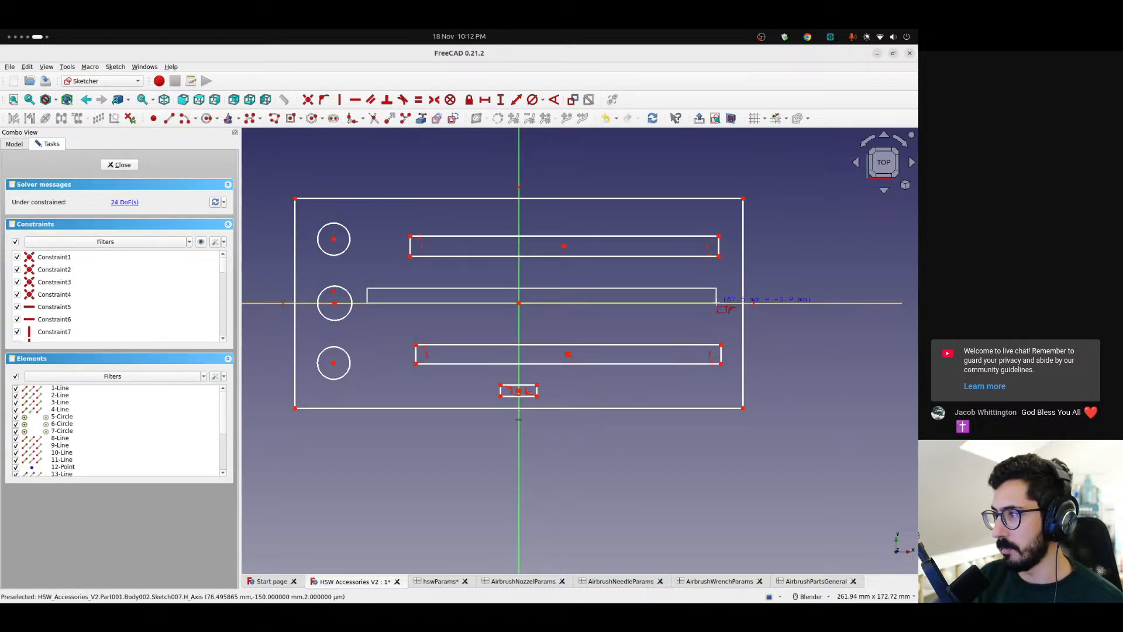
{"action": "left_click", "coordinate": [717, 305]}
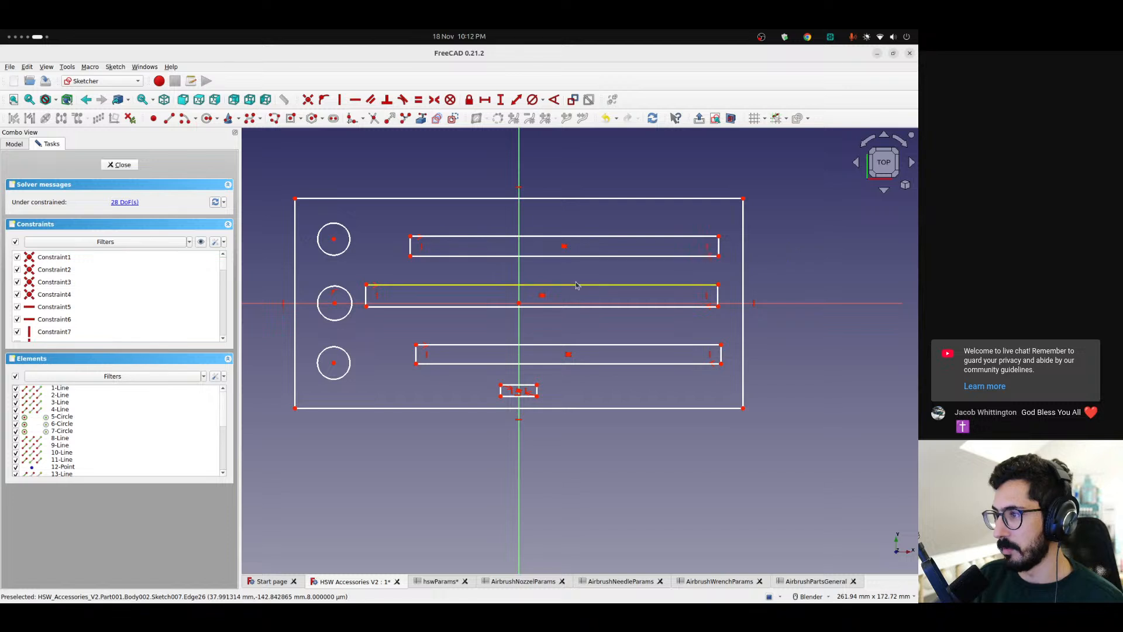
Shorten the new middle slot and place it along the horizontal axis, starting just beside the middle circle
{"action": "left_click_drag", "start_coordinate": [542, 295], "coordinate": [547, 302]}
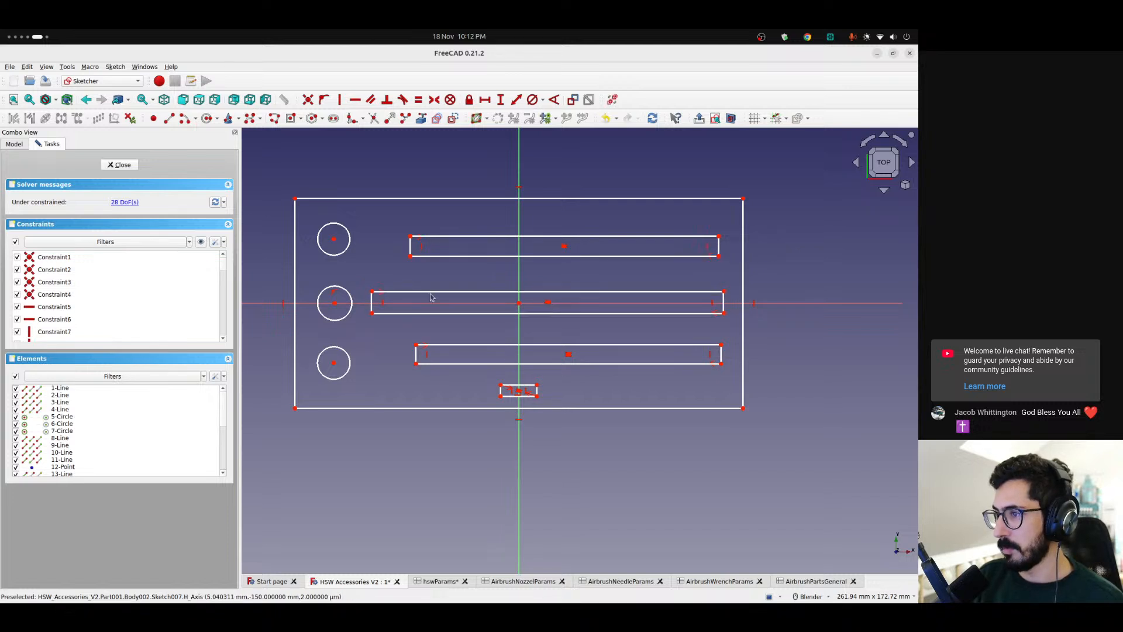
{"action": "left_click_drag", "start_coordinate": [370, 304], "coordinate": [402, 305]}
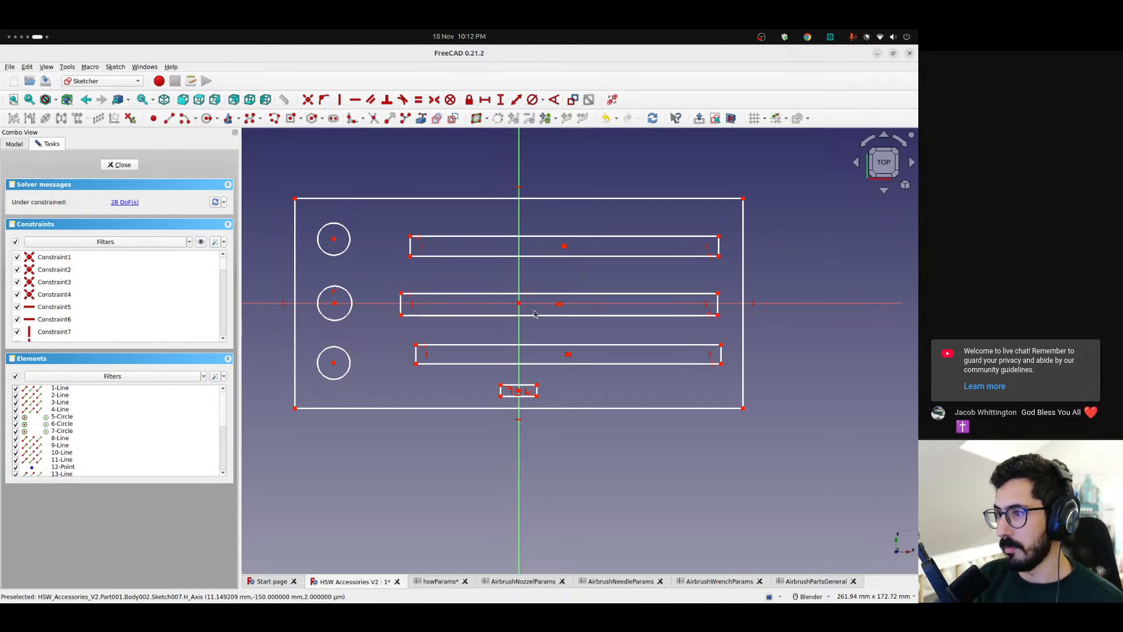
{"action": "left_click_drag", "start_coordinate": [561, 305], "coordinate": [526, 305]}
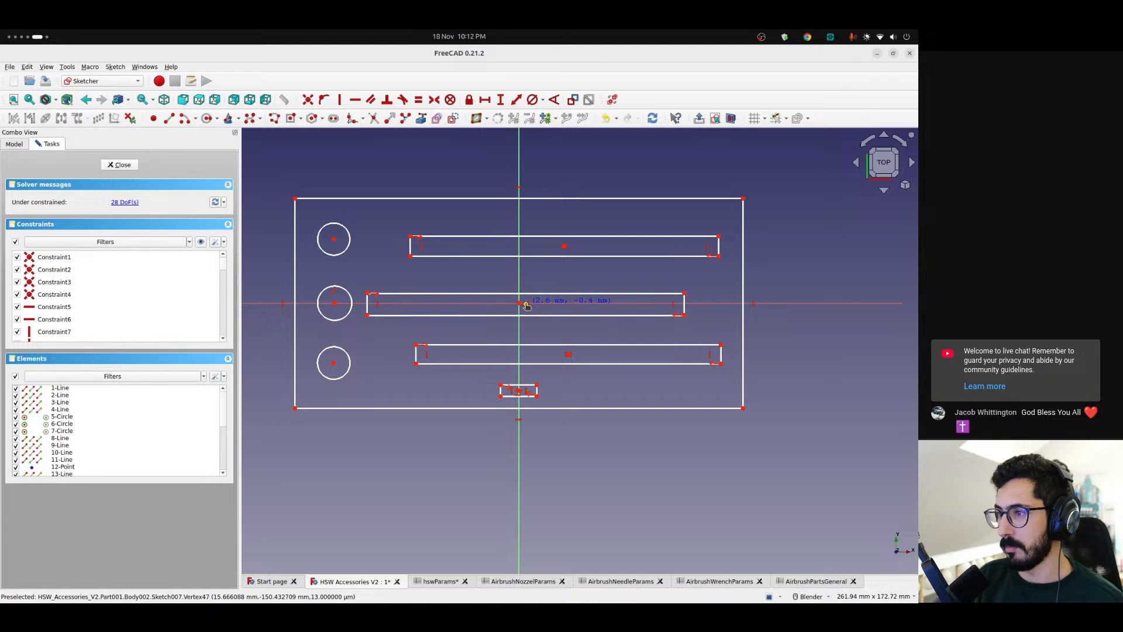
Centre all three long slots on the vertical axis beside their circles and move the outline's right edge inward
{"action": "left_click_drag", "start_coordinate": [563, 245], "coordinate": [520, 241]}
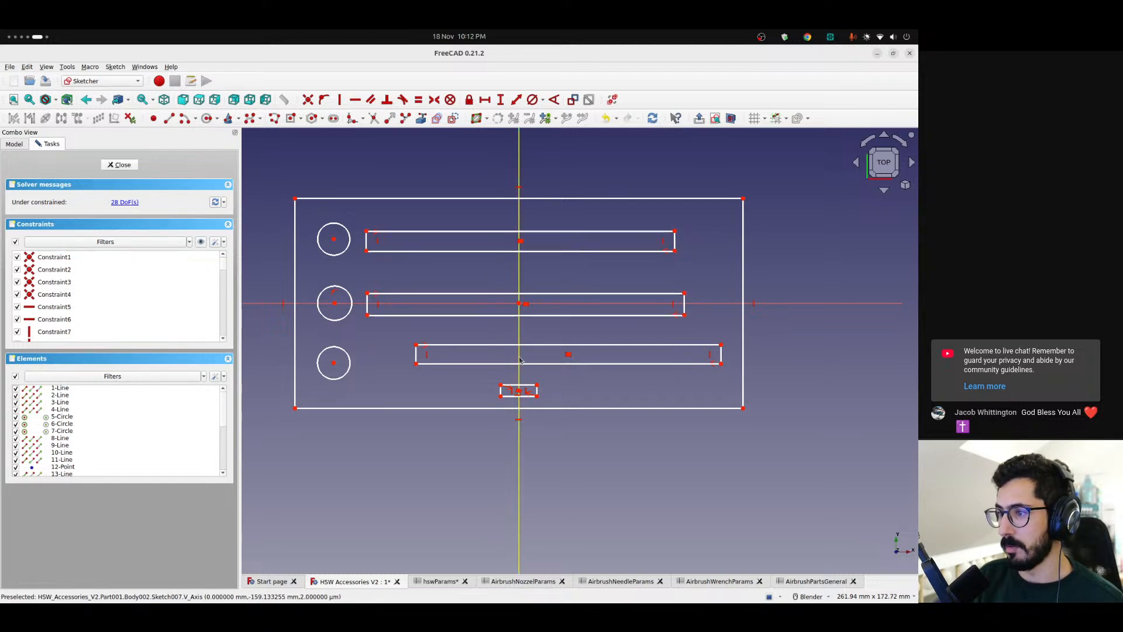
{"action": "left_click_drag", "start_coordinate": [743, 304], "coordinate": [703, 303]}
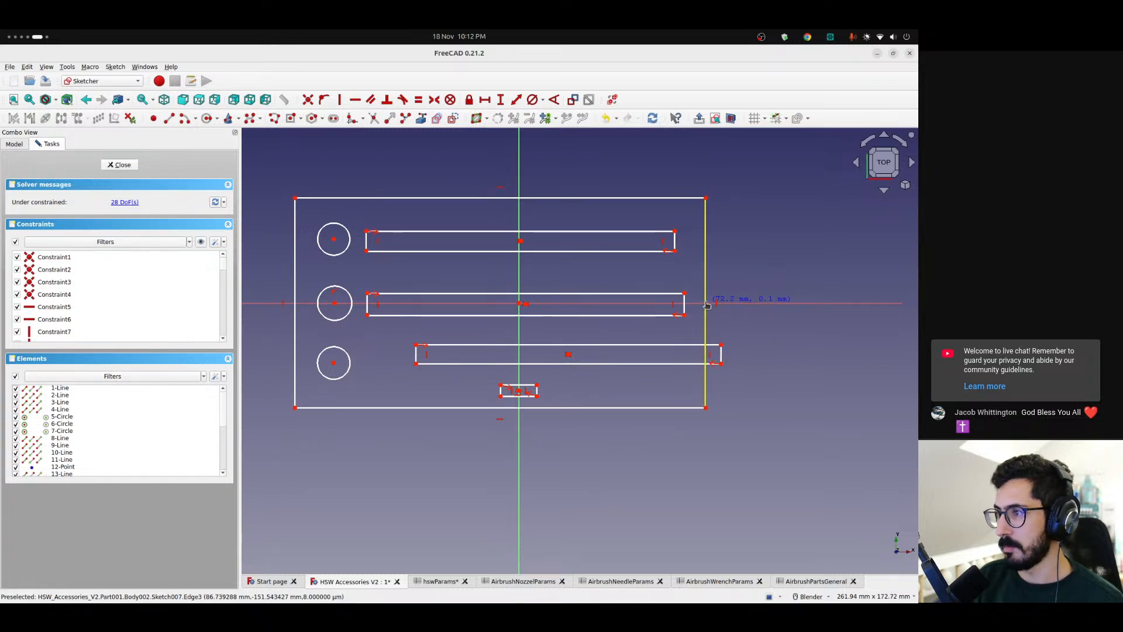
{"action": "left_click_drag", "start_coordinate": [568, 354], "coordinate": [520, 363]}
{"action": "left_click_drag", "start_coordinate": [685, 305], "coordinate": [680, 305]}
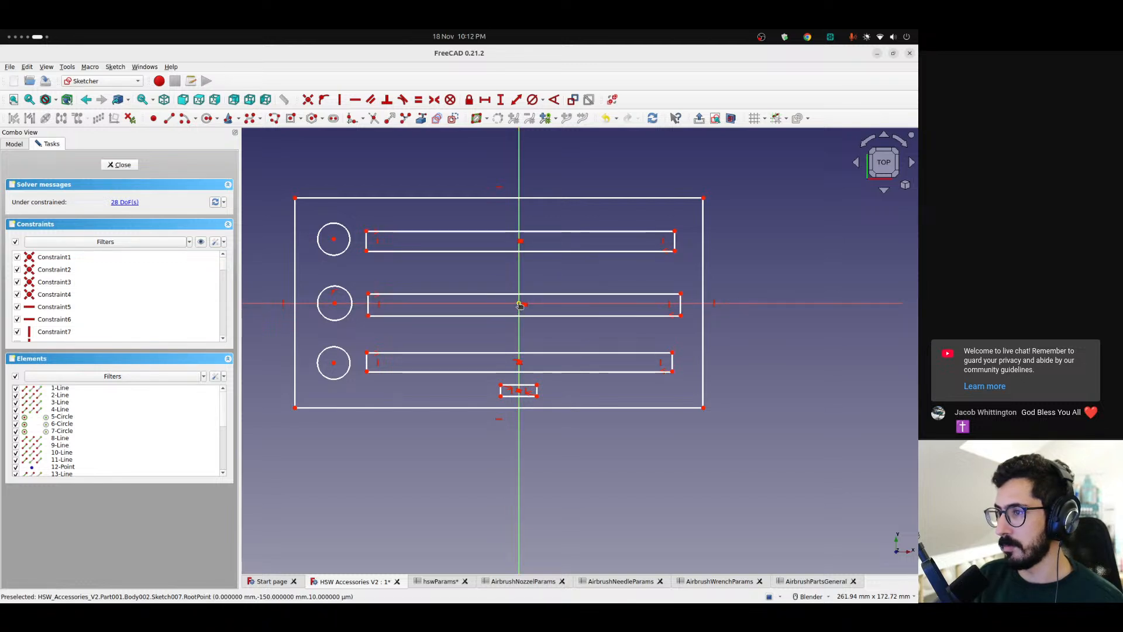
{"action": "left_click_drag", "start_coordinate": [520, 301], "coordinate": [520, 301]}
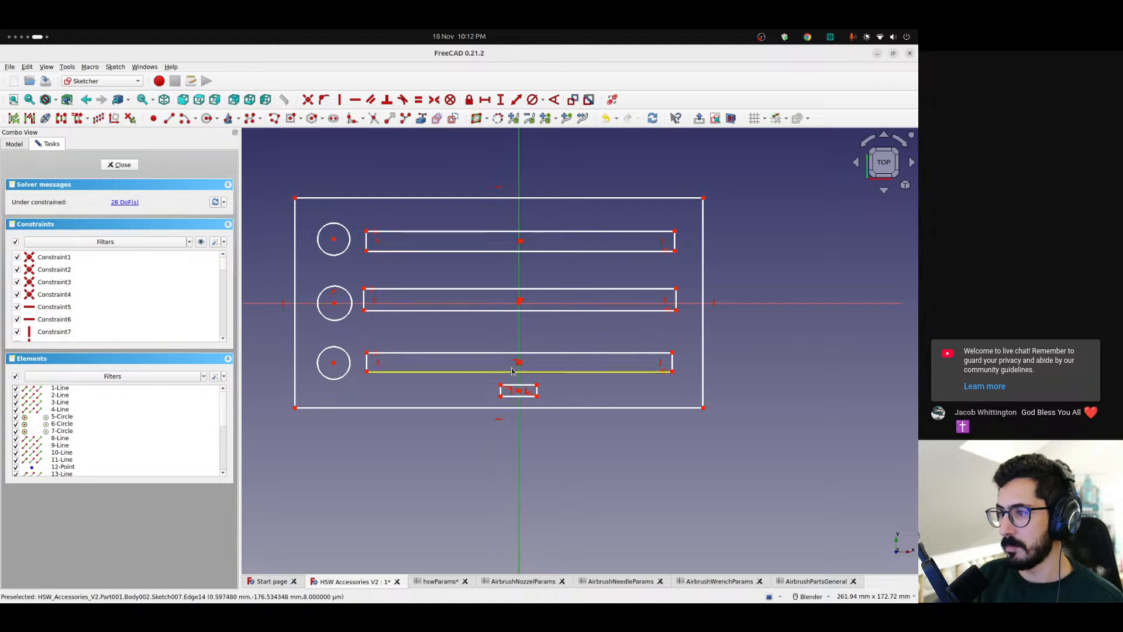
Try packing the middle and lower long slots closer to the upper one, with the small slot directly beneath them
{"action": "left_click_drag", "start_coordinate": [519, 364], "coordinate": [519, 339]}
{"action": "left_click_drag", "start_coordinate": [520, 301], "coordinate": [521, 277]}
{"action": "left_click_drag", "start_coordinate": [519, 341], "coordinate": [519, 316]}
{"action": "left_click_drag", "start_coordinate": [519, 390], "coordinate": [517, 349]}
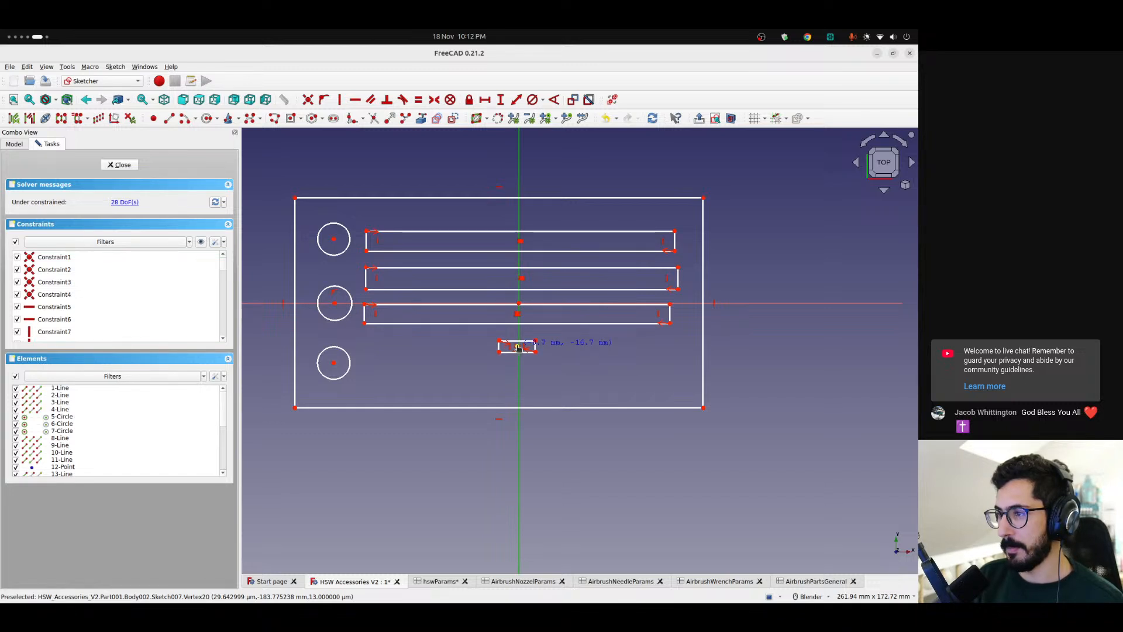
Stand the small slot upright past the middle slot's right end within a widened outline, and realign the long slots with the circles
{"action": "left_click_drag", "start_coordinate": [517, 348], "coordinate": [728, 296]}
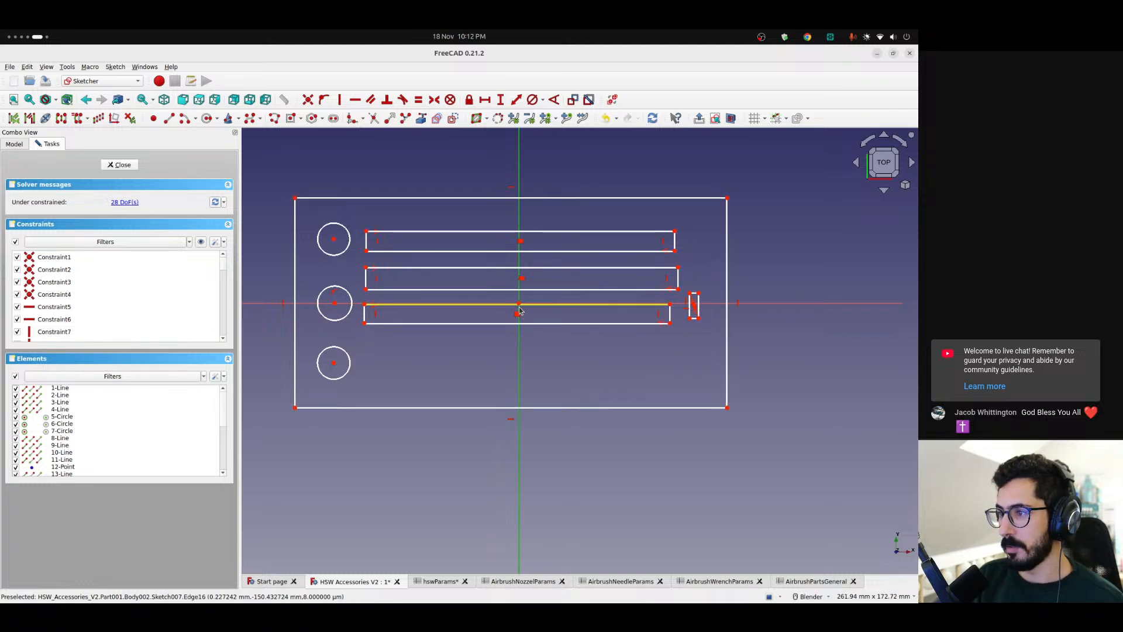
{"action": "left_click_drag", "start_coordinate": [520, 313], "coordinate": [521, 363]}
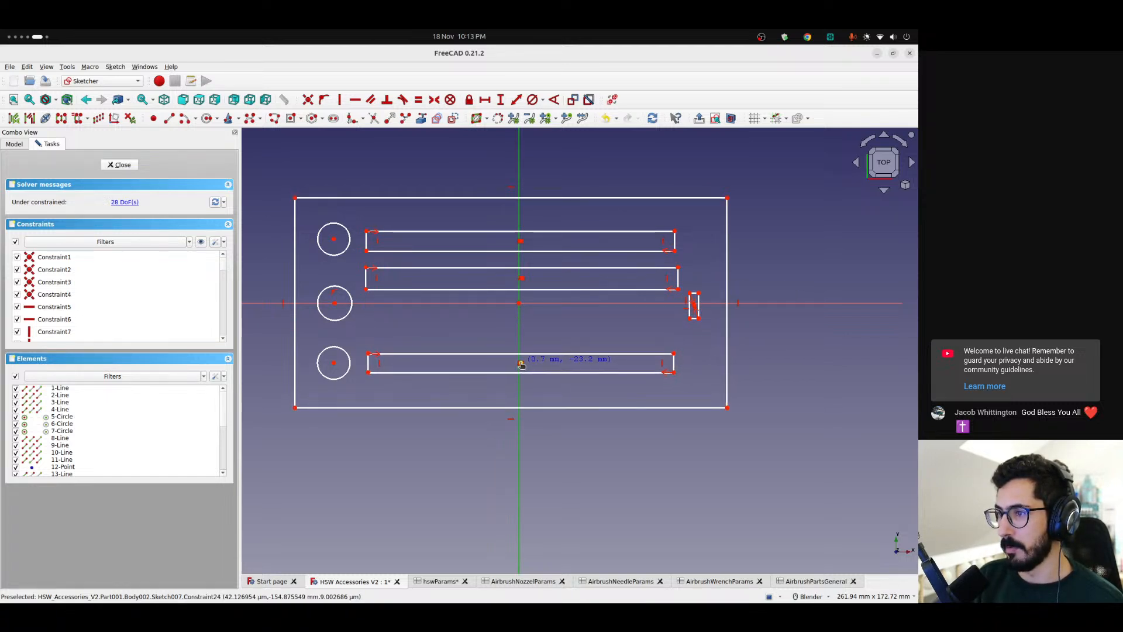
{"action": "left_click_drag", "start_coordinate": [522, 279], "coordinate": [521, 304]}
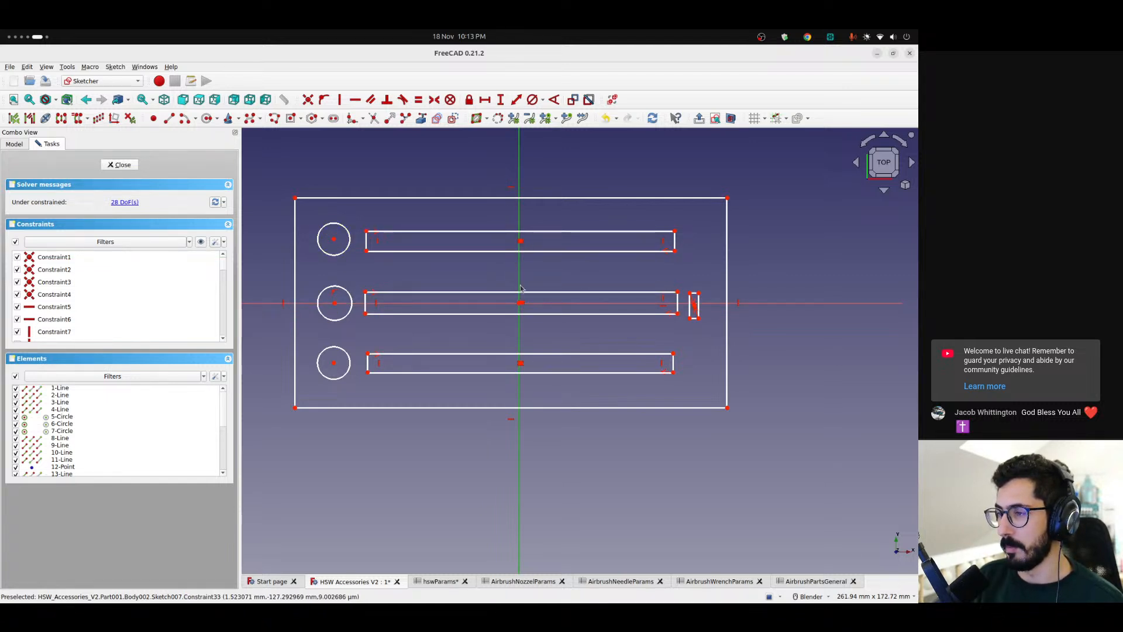
{"action": "left_click_drag", "start_coordinate": [521, 241], "coordinate": [520, 240]}
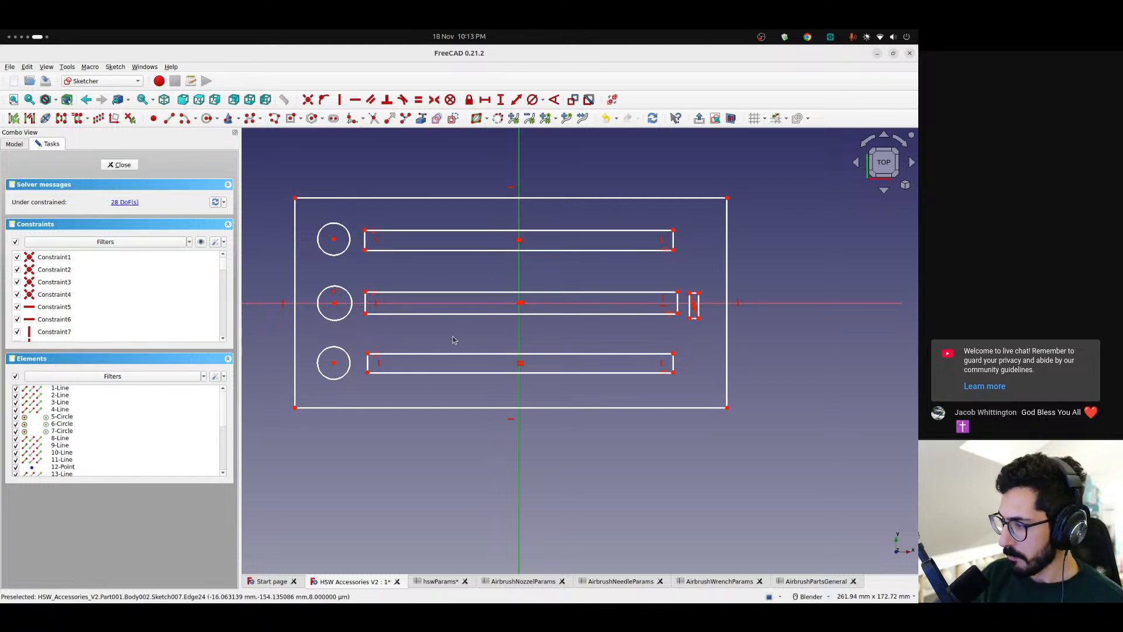
Add a spacing parameter to AirbrushPartsGeneral, with the label in A6 and 3 mm in B6
{"action": "left_click", "coordinate": [816, 581]}
{"action": "left_click", "coordinate": [295, 241]}
{"action": "type", "text": "spacing"}
{"action": "key", "text": "Tab"}
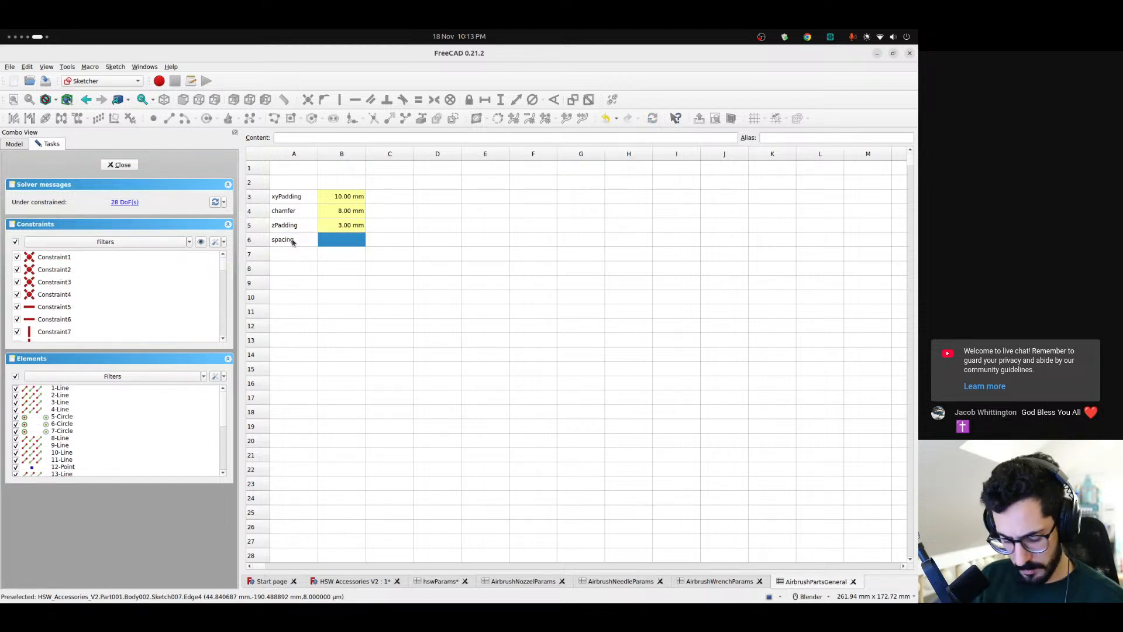
{"action": "type", "text": "3.00 mm"}
{"action": "key", "text": "Return"}
Give cell B6 the alias spacing, copied from its label
{"action": "left_click", "coordinate": [294, 241]}
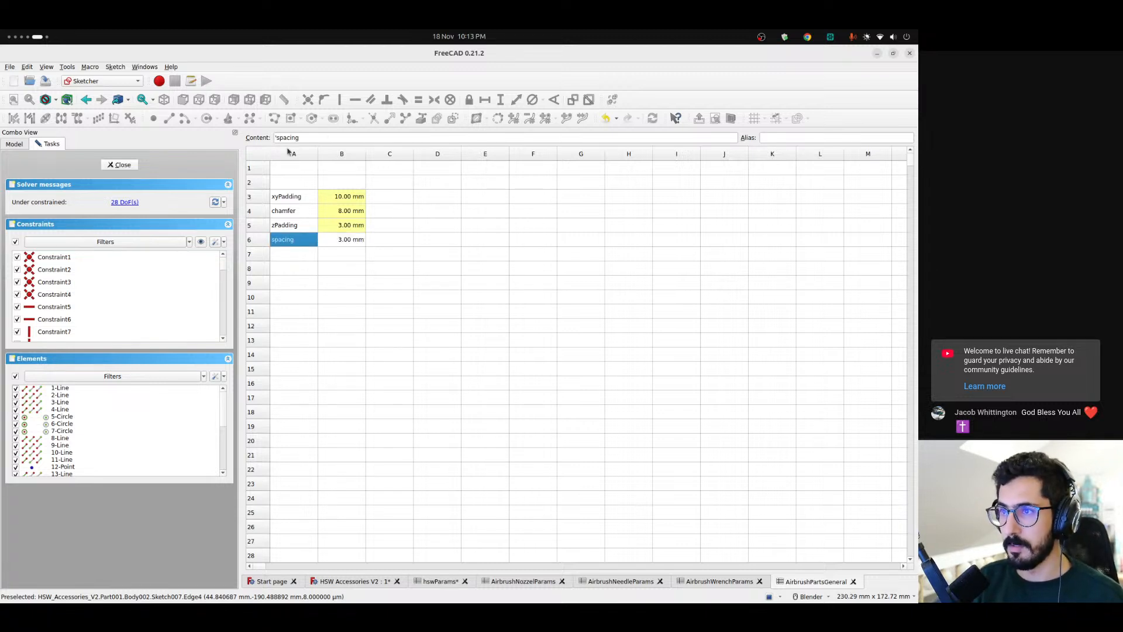
{"action": "left_click", "coordinate": [345, 241]}
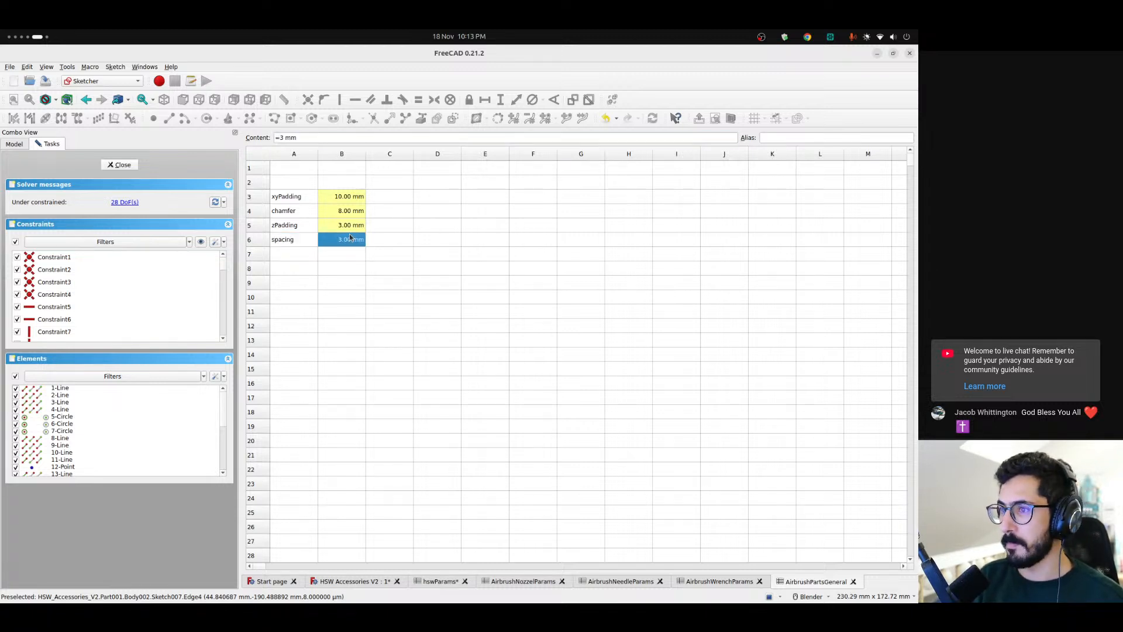
{"action": "left_click", "coordinate": [818, 139]}
{"action": "type", "text": "spacing"}
{"action": "key", "text": "Return"}
{"action": "left_click_drag", "start_coordinate": [291, 242], "coordinate": [297, 254]}
{"action": "left_click", "coordinate": [620, 456]}
In the base sketch, move the small upright slot slightly away from the middle slot and shift the outline's left edge slightly inward
{"action": "left_click", "coordinate": [351, 581]}
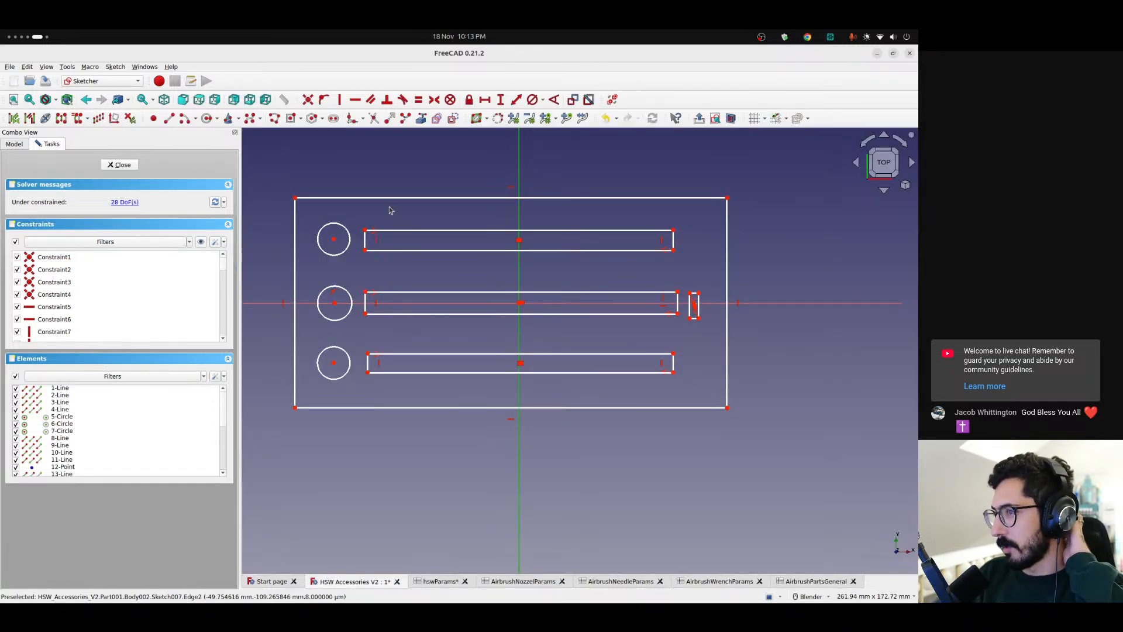
{"action": "left_click_drag", "start_coordinate": [695, 306], "coordinate": [700, 303]}
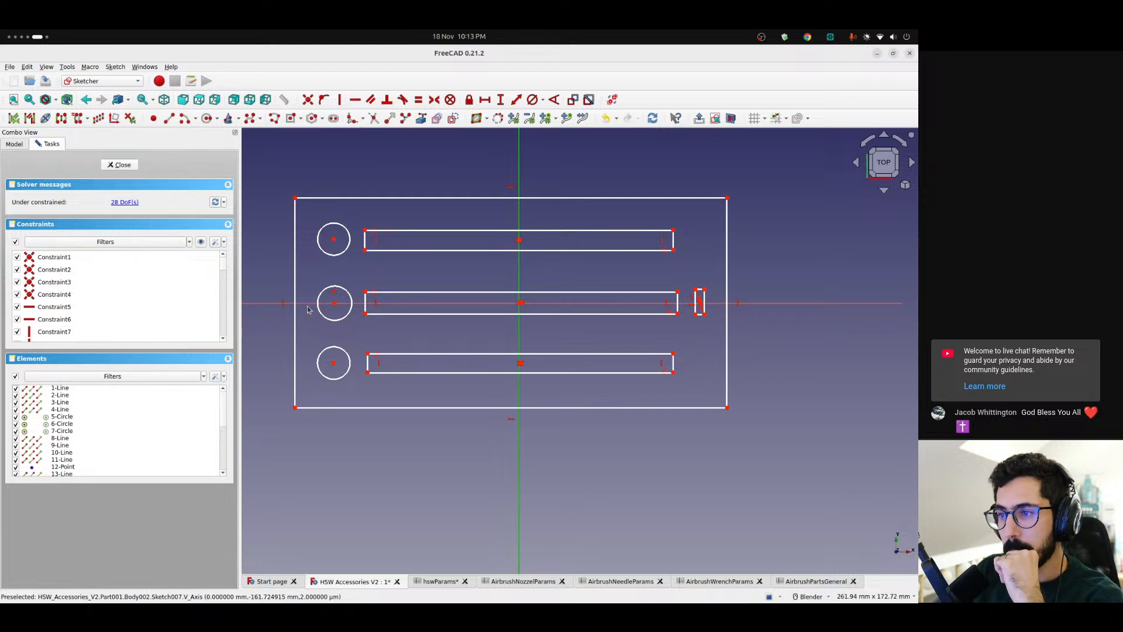
{"action": "left_click_drag", "start_coordinate": [295, 304], "coordinate": [297, 307]}
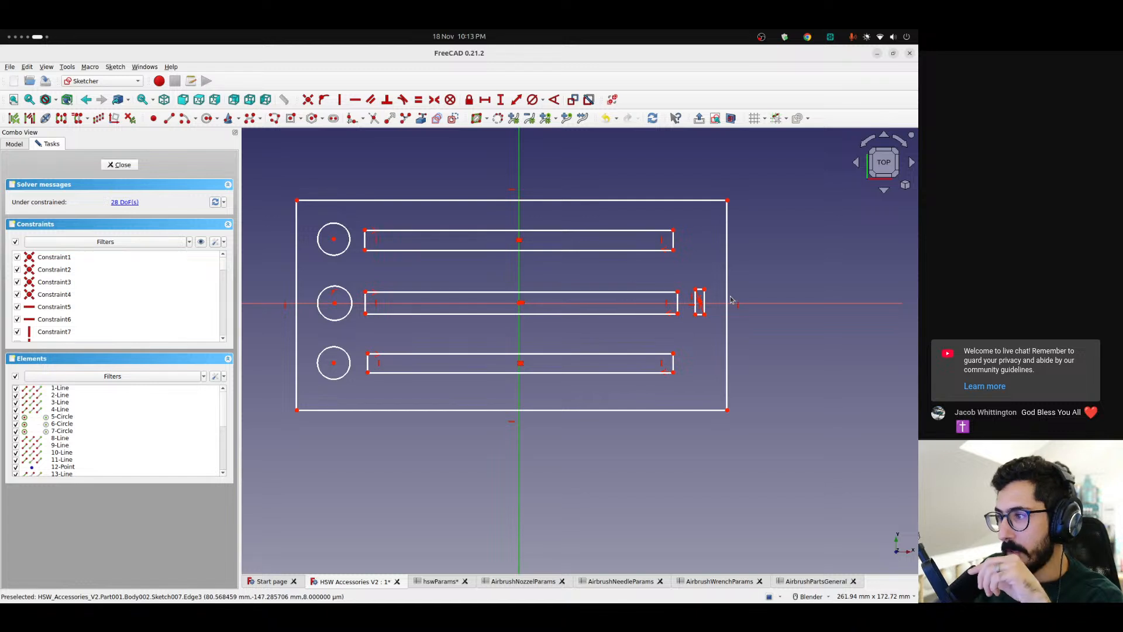
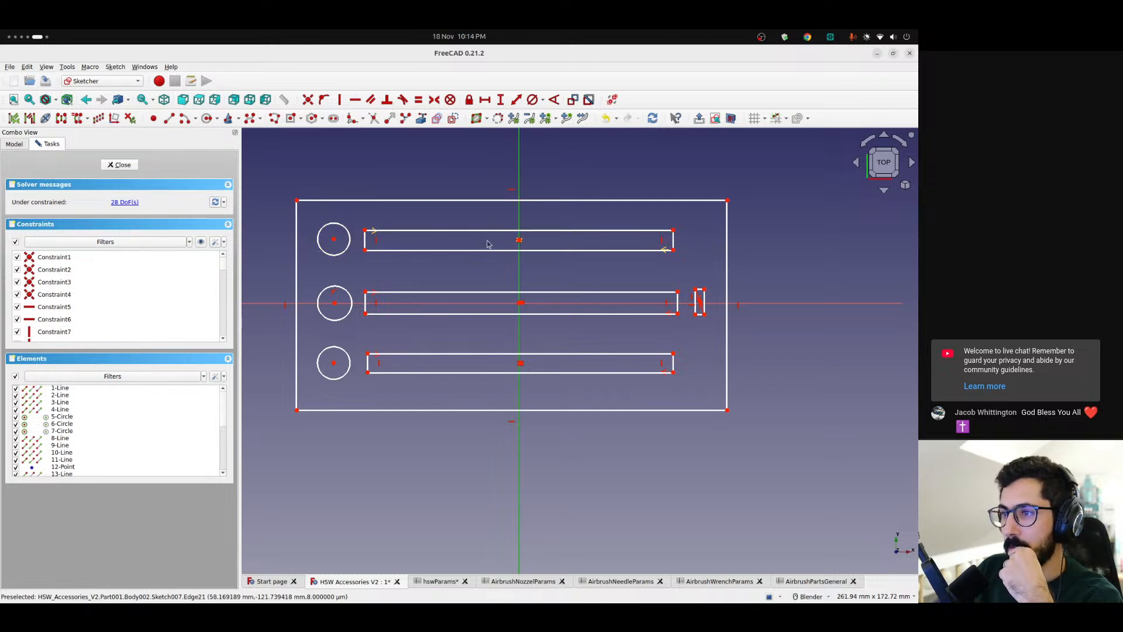
Review the parameters in the AirbrushNozzelParams, AirbrushPartsGeneral and AirbrushWrenchParams spreadsheets
{"action": "left_click_drag", "start_coordinate": [695, 276], "coordinate": [716, 330]}
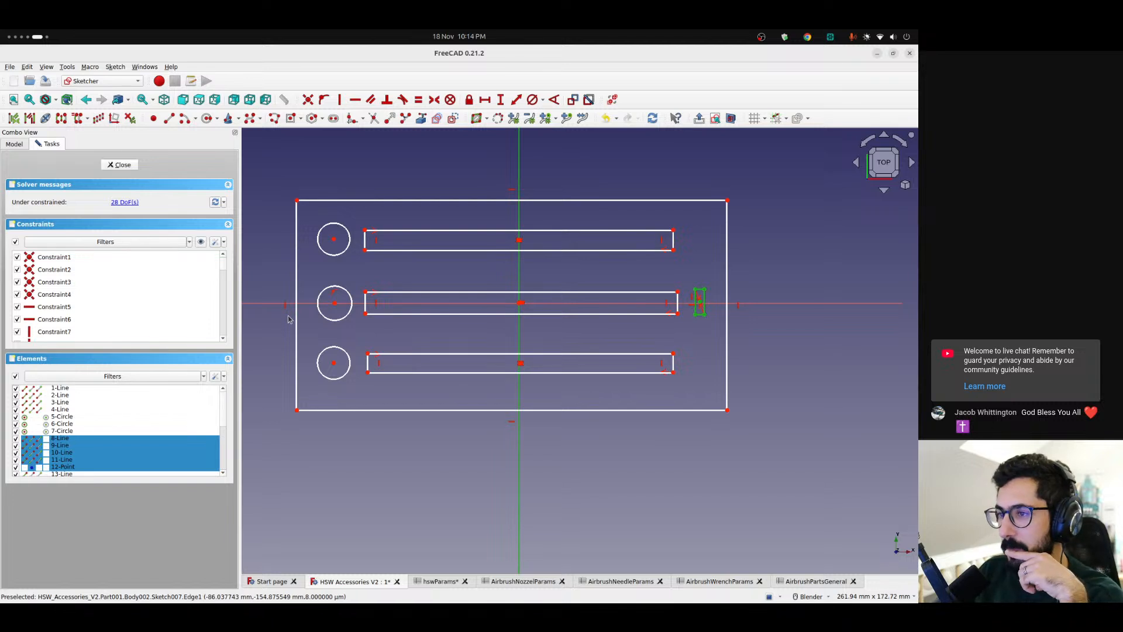
{"action": "left_click", "coordinate": [794, 286]}
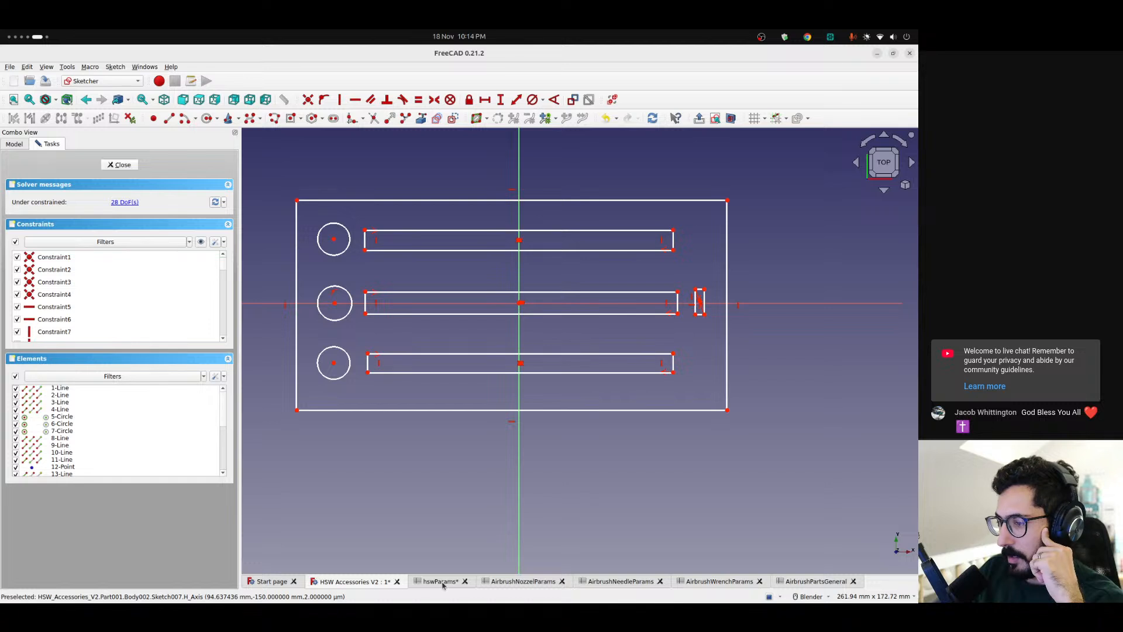
{"action": "left_click", "coordinate": [523, 581]}
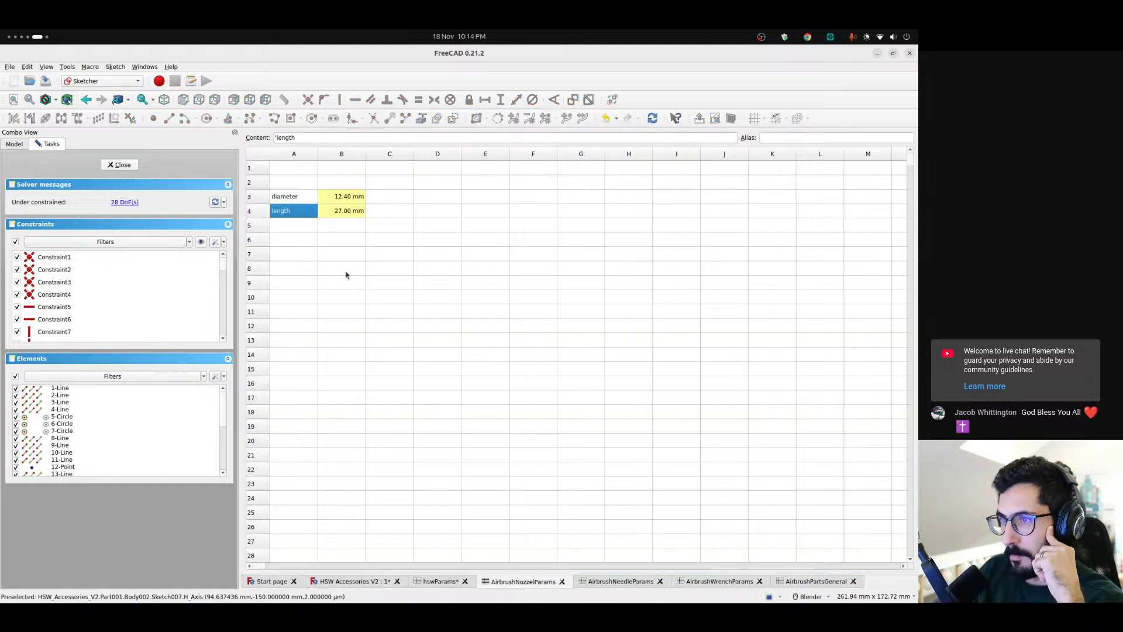
{"action": "left_click", "coordinate": [351, 211], "text": "shift"}
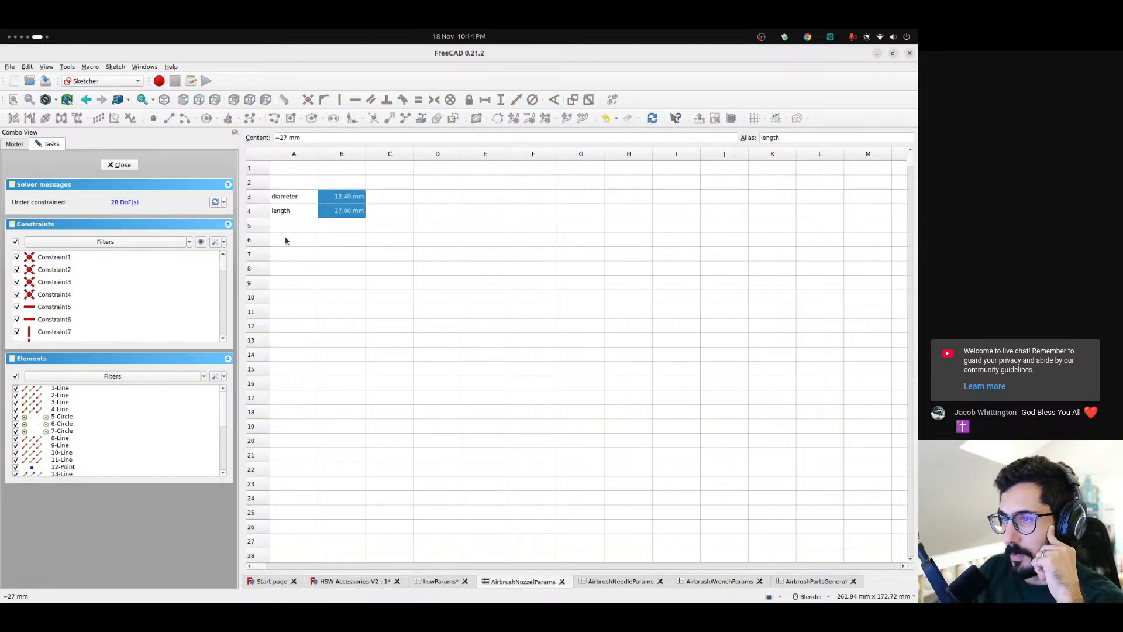
{"action": "left_click_drag", "start_coordinate": [285, 199], "coordinate": [336, 210]}
{"action": "left_click", "coordinate": [351, 230]}
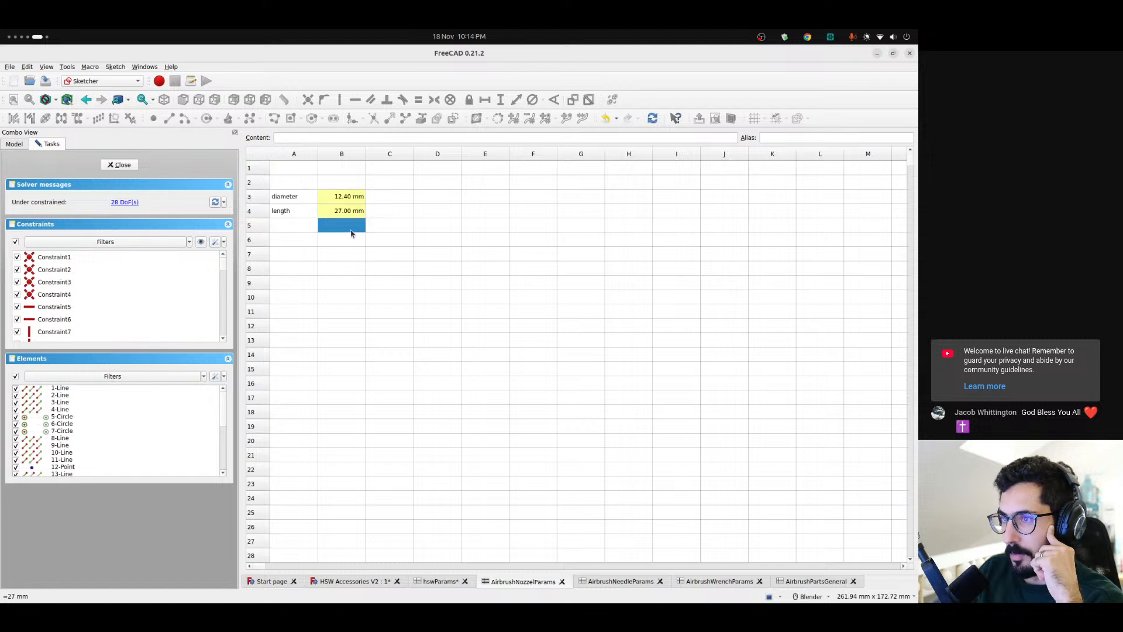
{"action": "left_click", "coordinate": [815, 582]}
{"action": "left_click", "coordinate": [279, 253]}
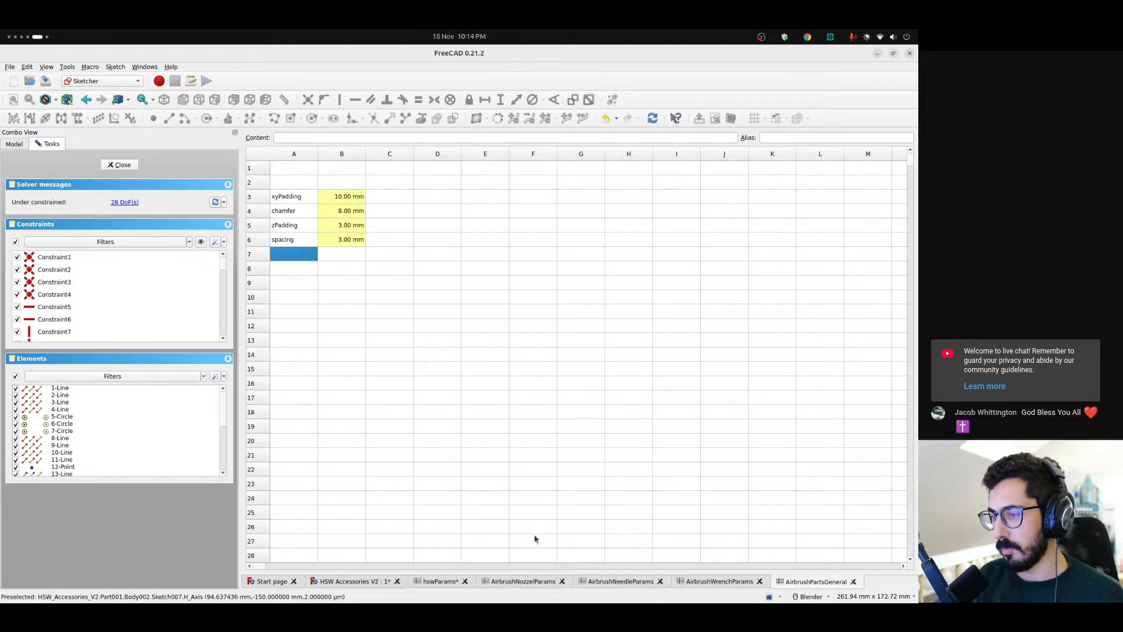
{"action": "left_click", "coordinate": [529, 581]}
{"action": "left_click", "coordinate": [288, 215]}
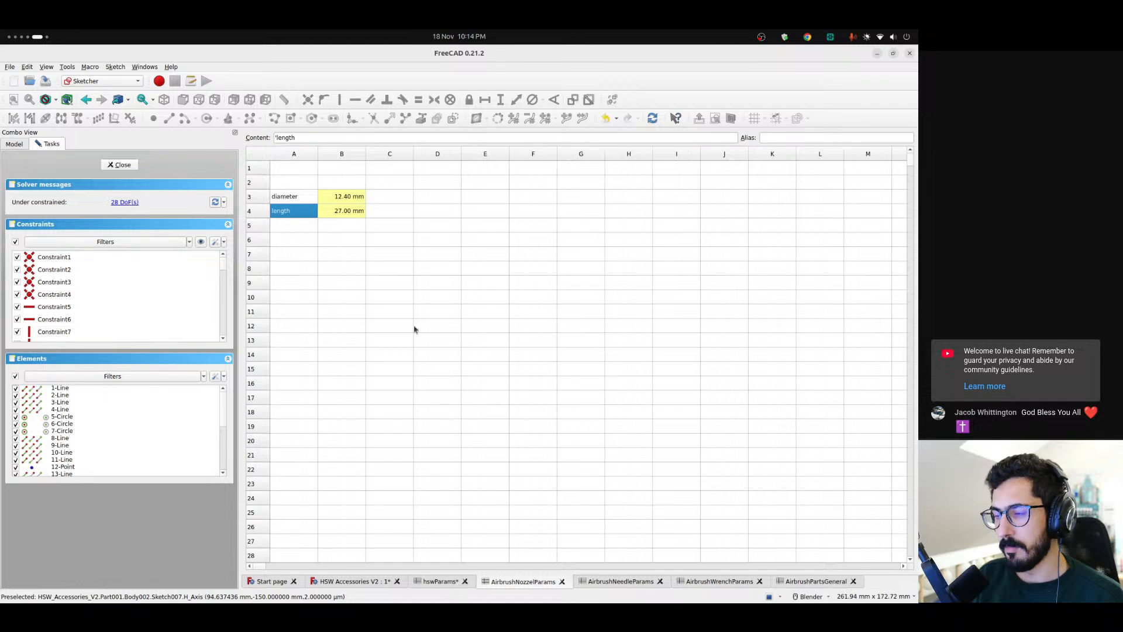
{"action": "left_click", "coordinate": [726, 585]}
{"action": "left_click", "coordinate": [524, 583]}
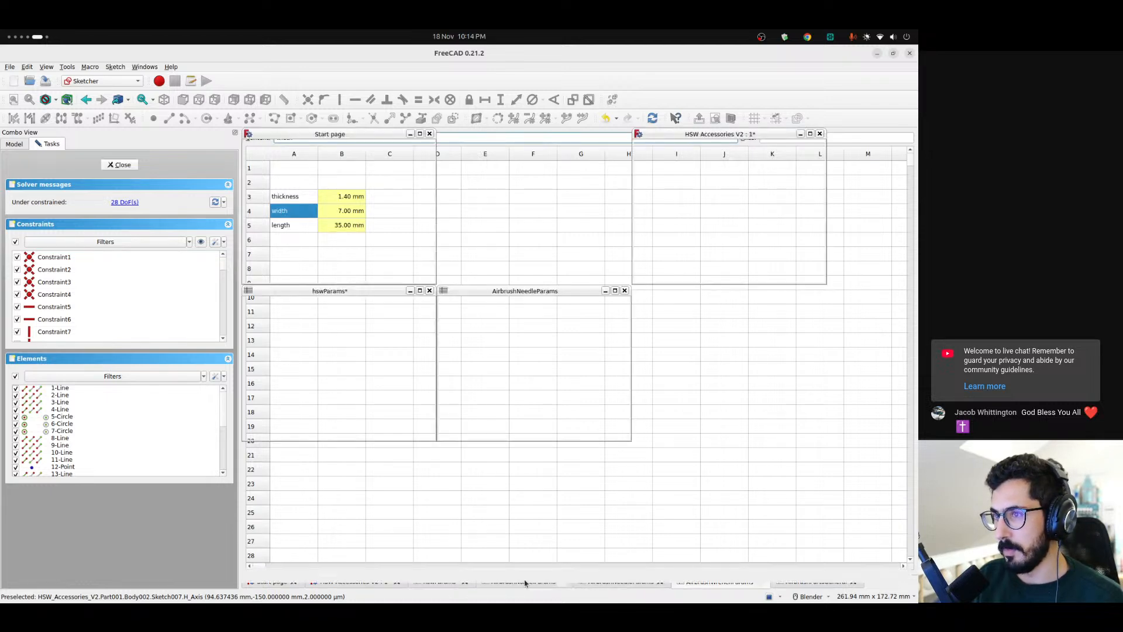
{"action": "left_click", "coordinate": [374, 137]}
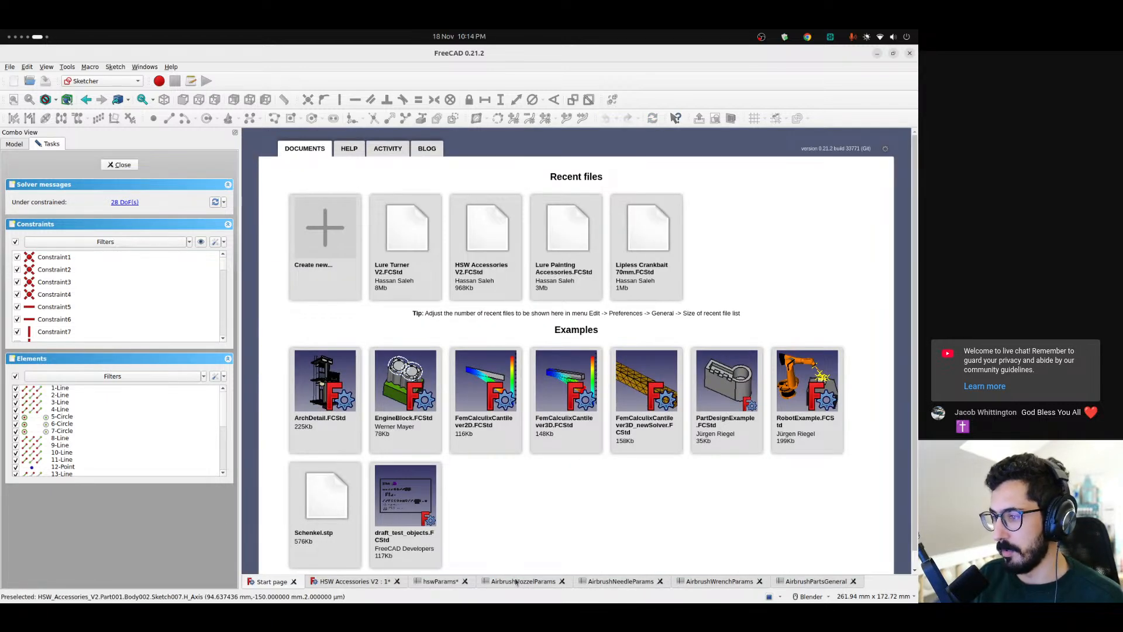
{"action": "left_click", "coordinate": [518, 583]}
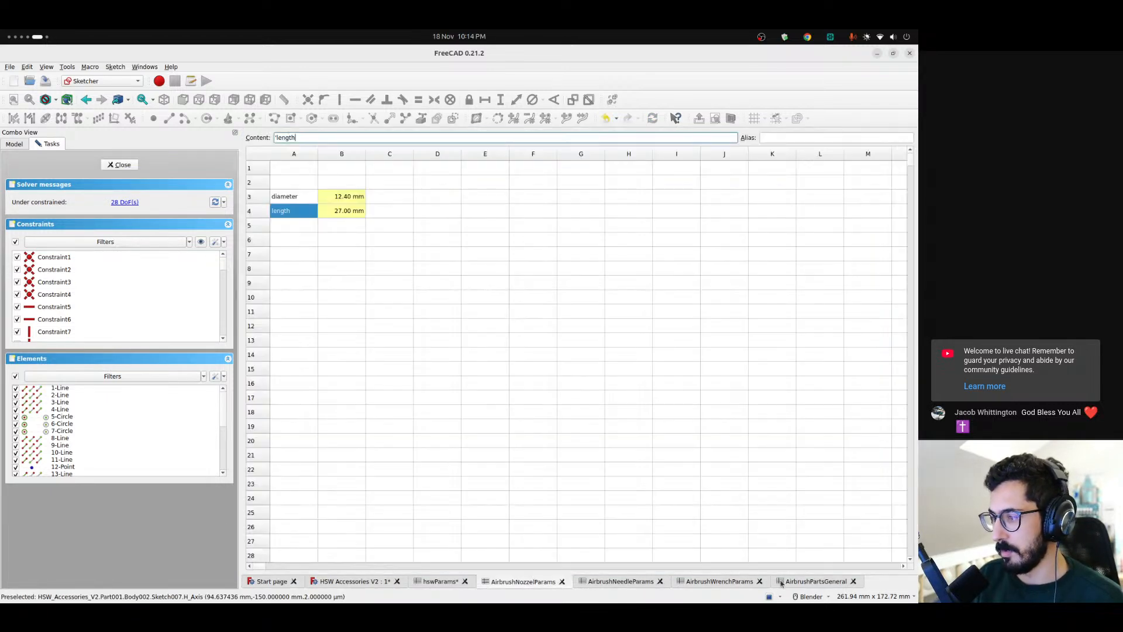
{"action": "left_click", "coordinate": [620, 582]}
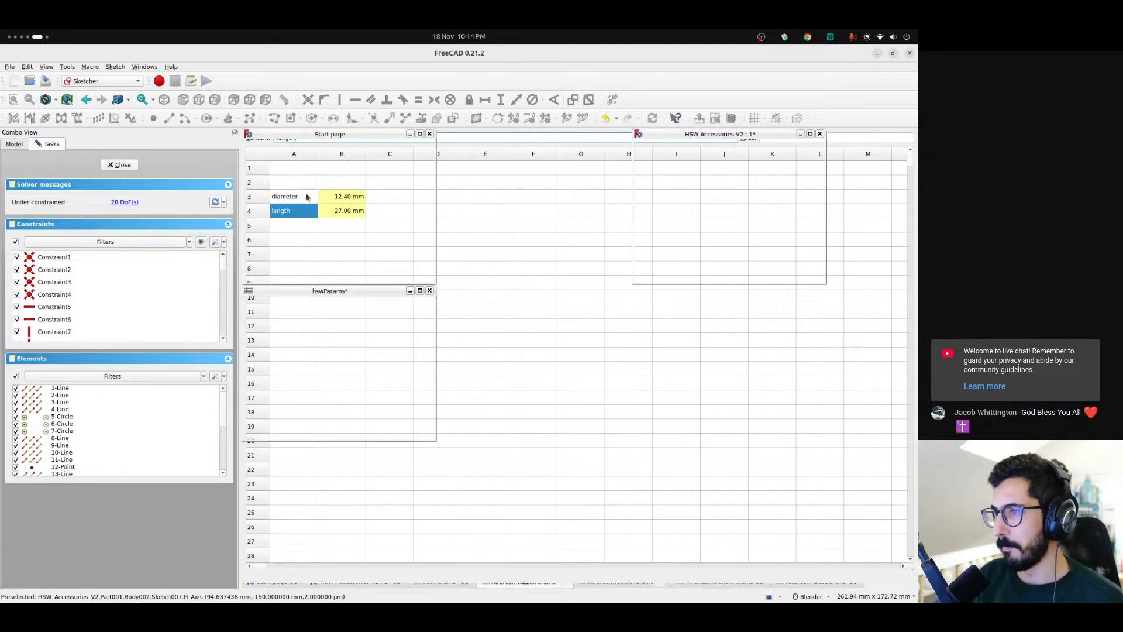
{"action": "left_click", "coordinate": [316, 136]}
Add a tolerance parameter to AirbrushPartsGeneral, with the label in A7 and 0.2 mm in B7
{"action": "left_click", "coordinate": [817, 582]}
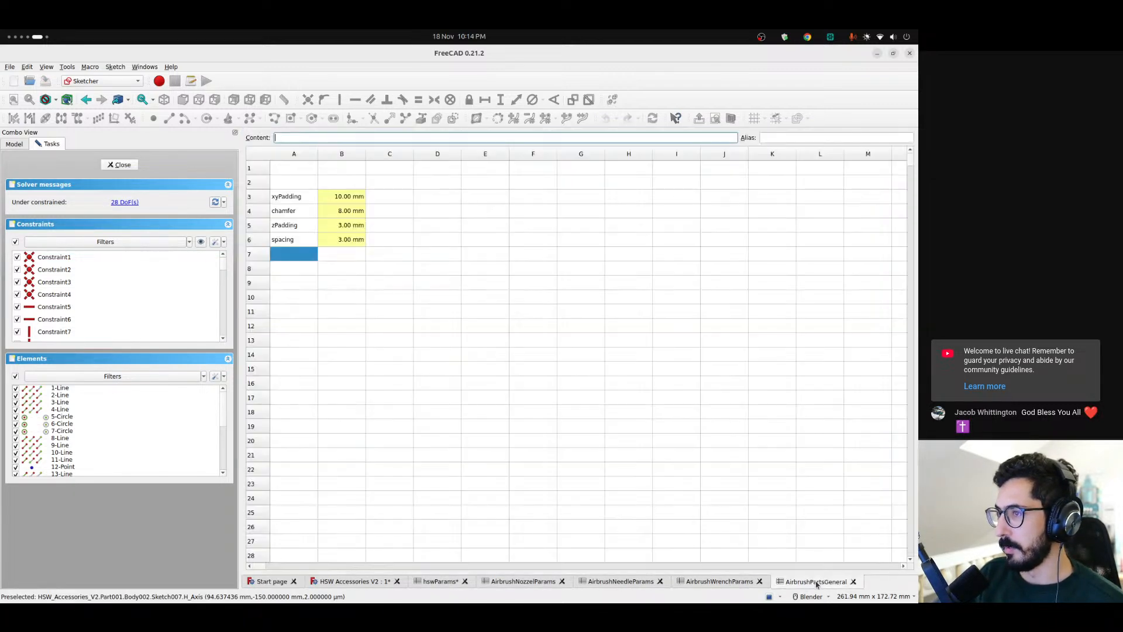
{"action": "left_click", "coordinate": [310, 269]}
{"action": "type", "text": "tolerance"}
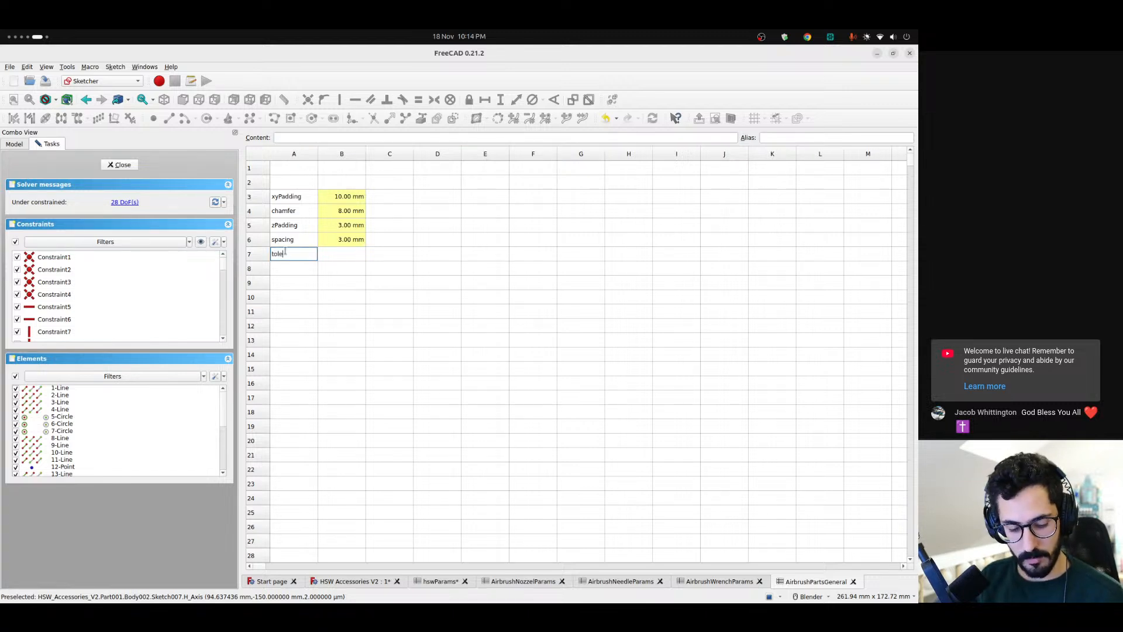
{"action": "key", "text": "Return"}
{"action": "key", "text": "Up"}
{"action": "key", "text": "Right"}
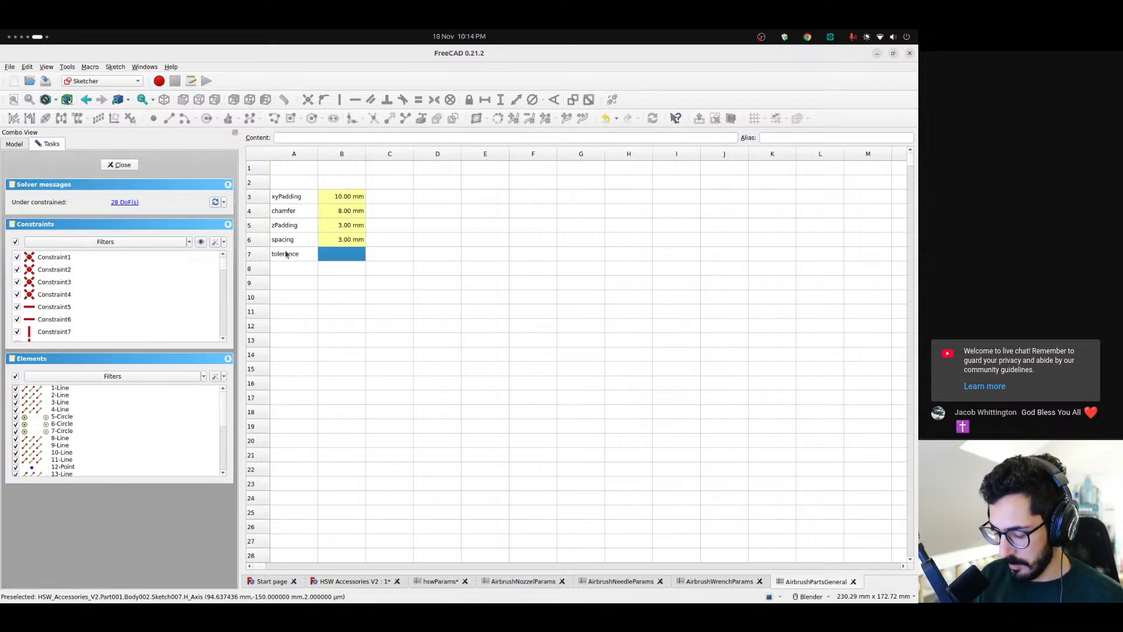
{"action": "type", "text": "0.2"}
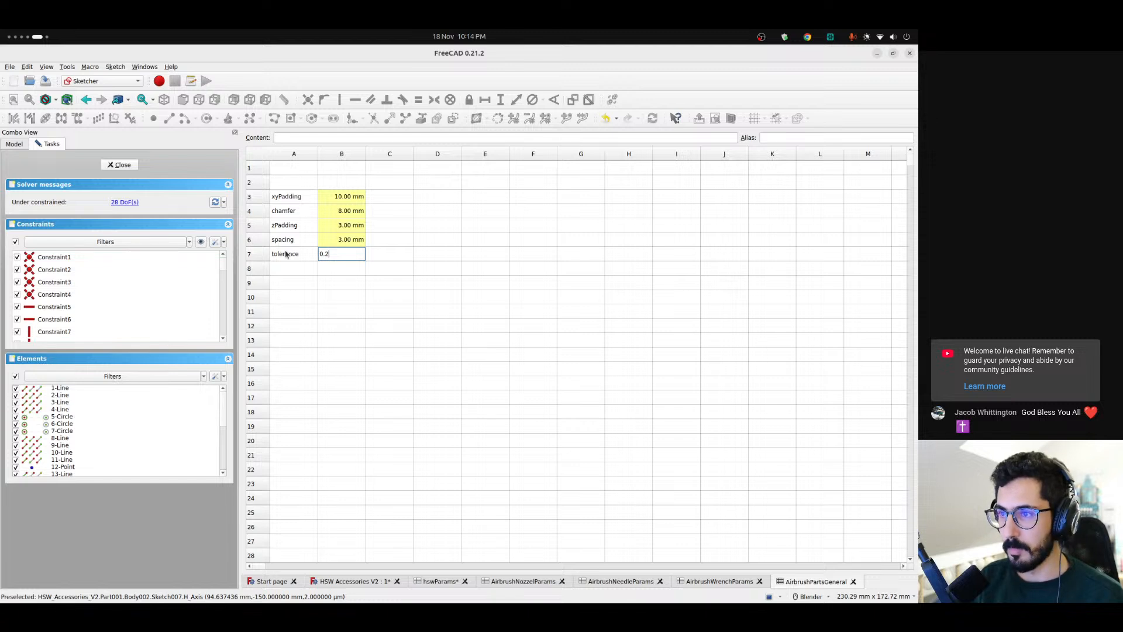
{"action": "left_click", "coordinate": [285, 253]}
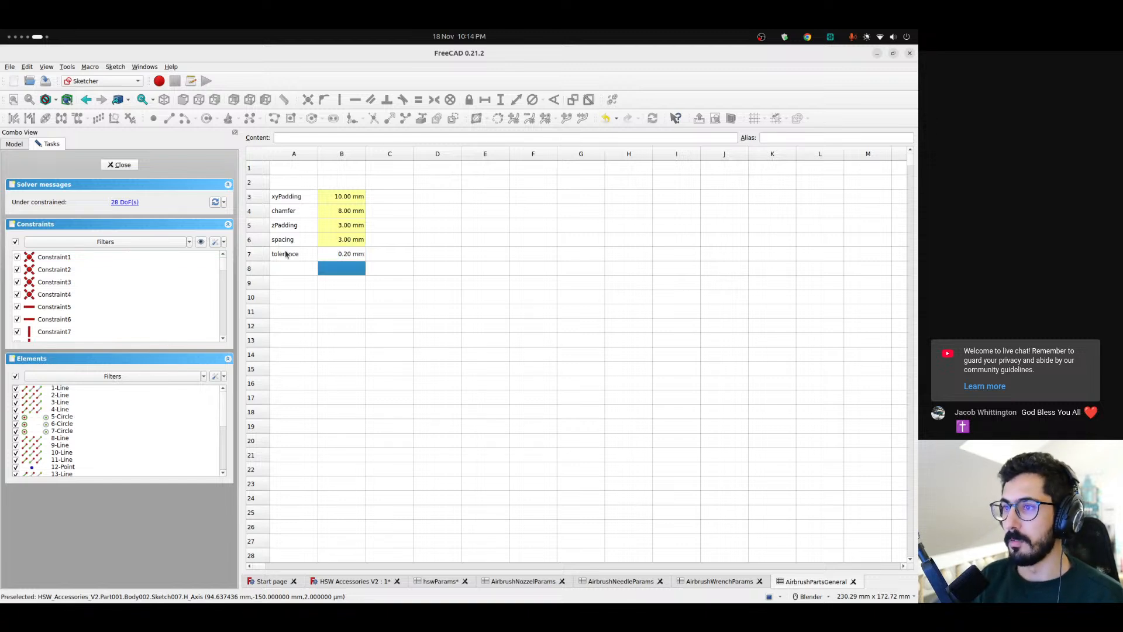
Give the tolerance value in cell B7 an alias
{"action": "key", "text": "Right"}
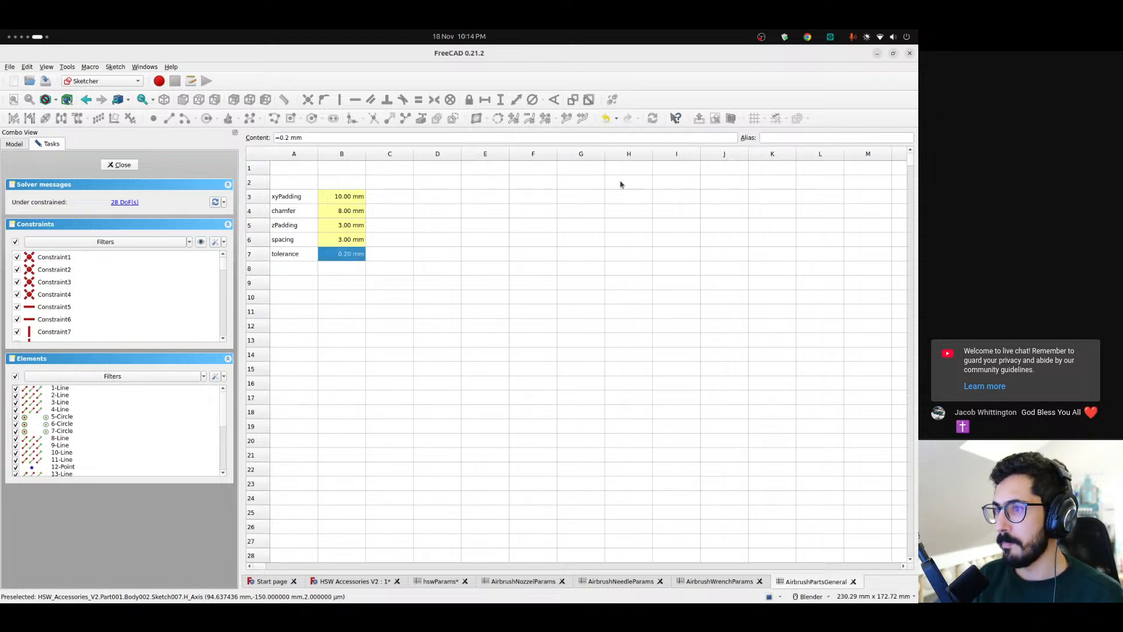
{"action": "key", "text": "Down"}
{"action": "left_click", "coordinate": [303, 266]}
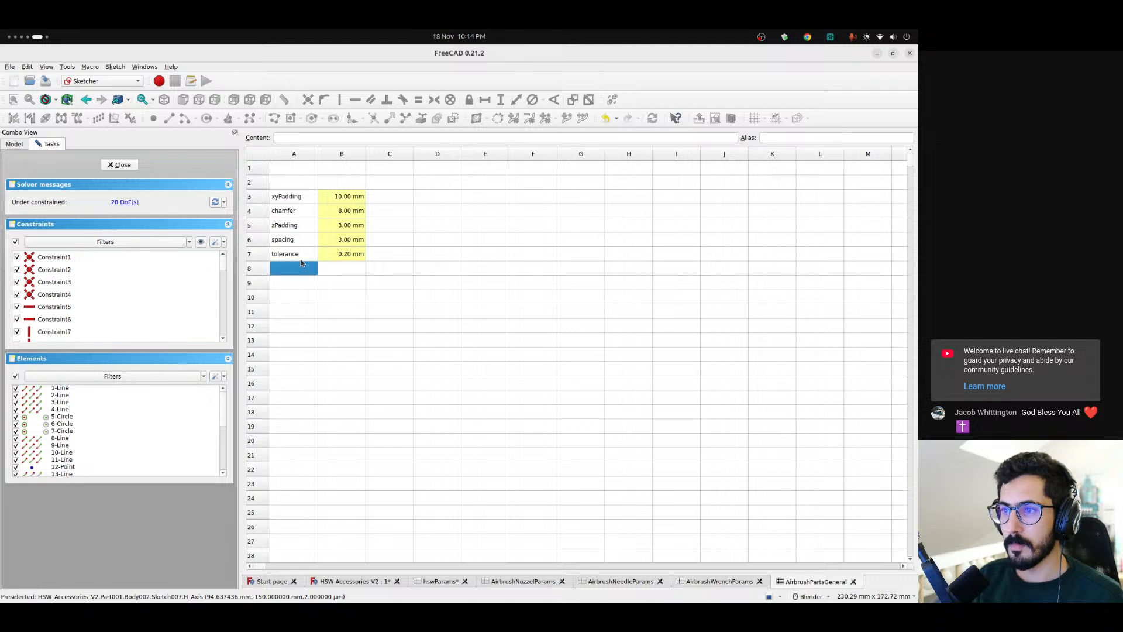
{"action": "left_click", "coordinate": [764, 202]}
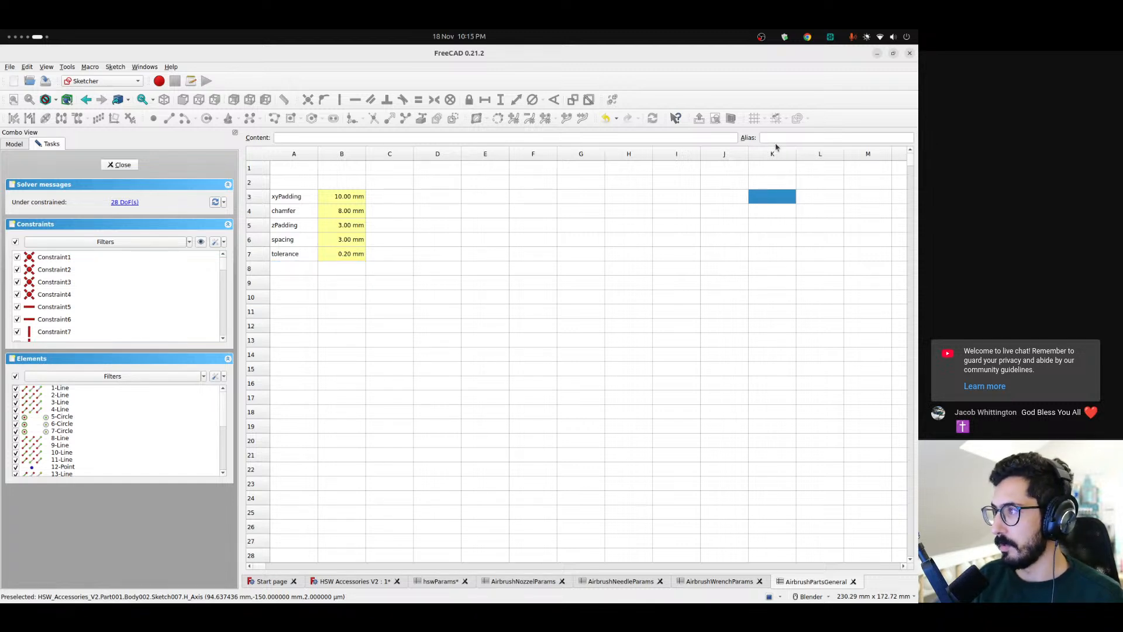
{"action": "left_click", "coordinate": [395, 138]}
{"action": "type", "text": "= <<"}
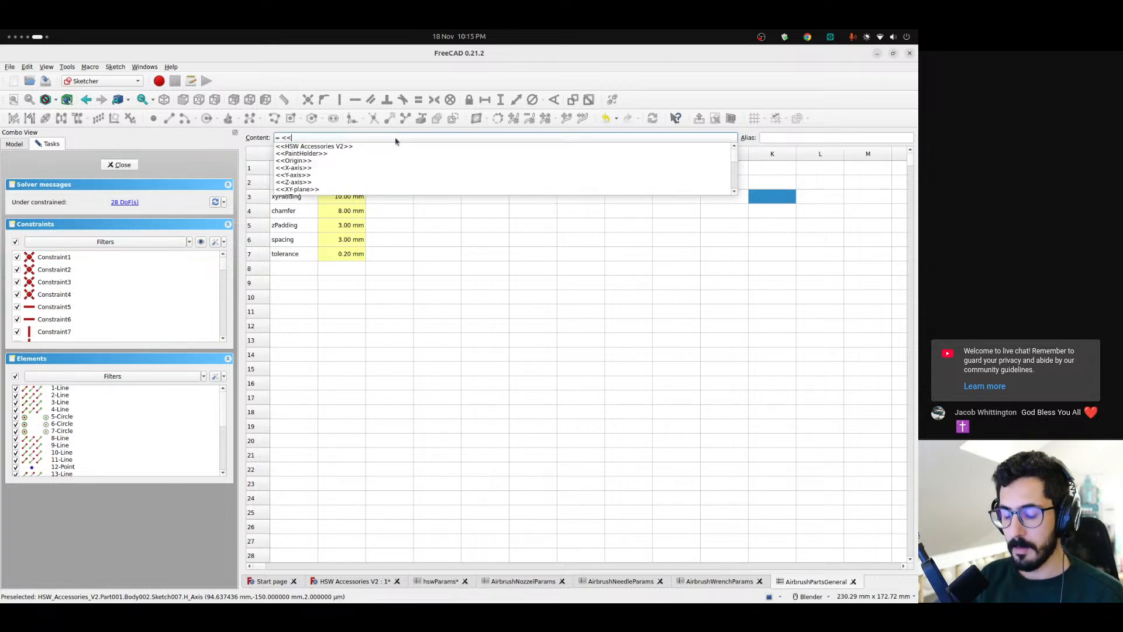
{"action": "key", "text": "Escape"}
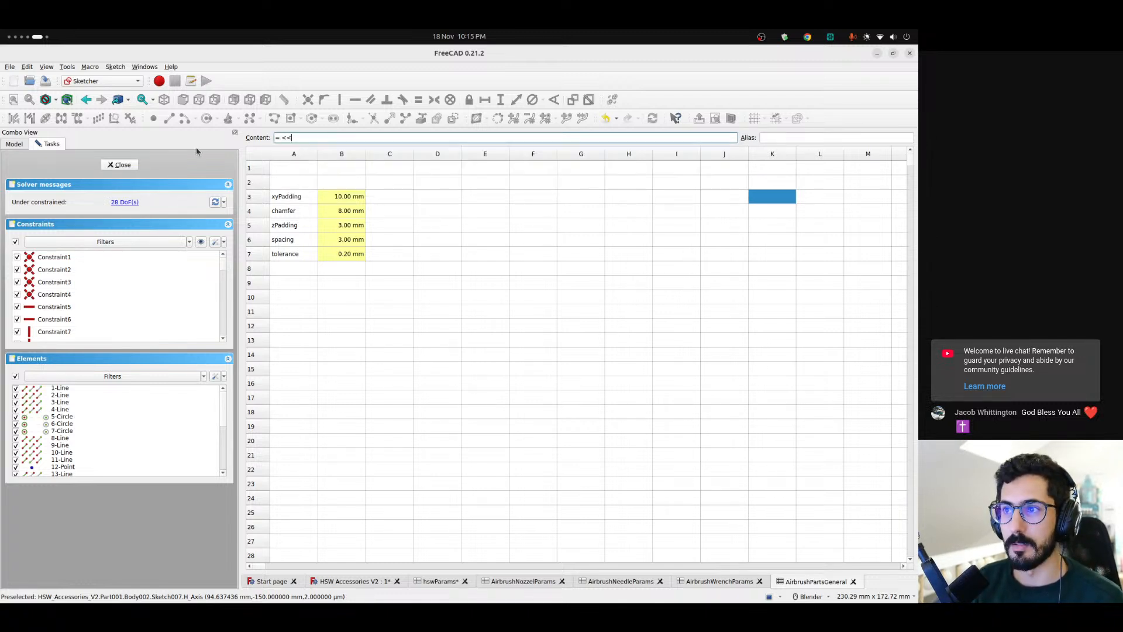
{"action": "left_click", "coordinate": [9, 145]}
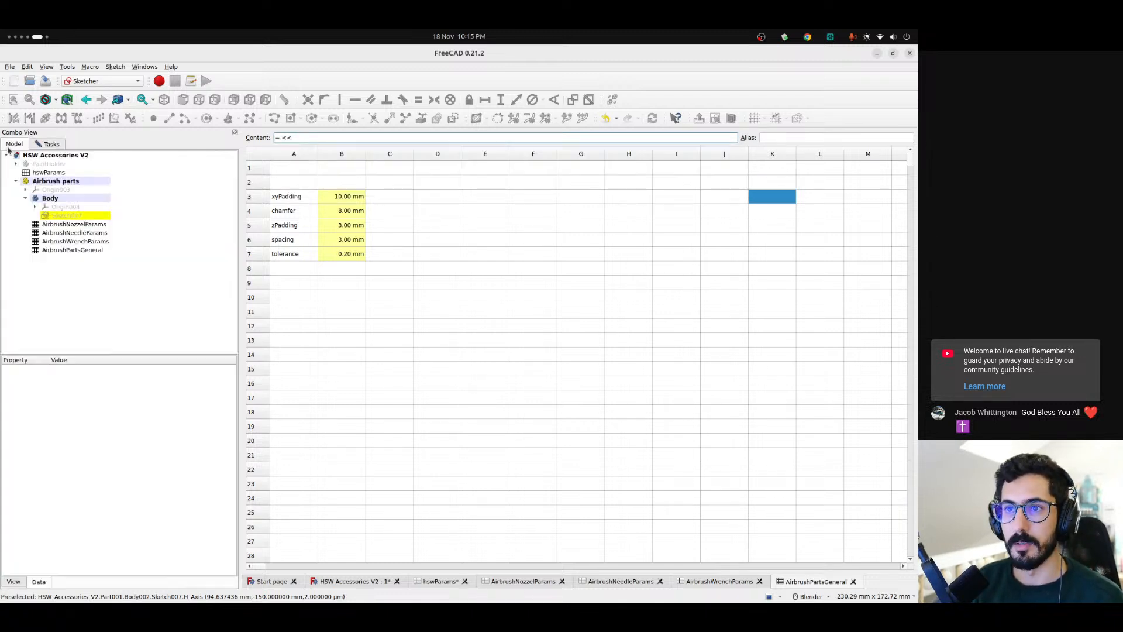
{"action": "left_click", "coordinate": [300, 137]}
{"action": "type", "text": "Air"}
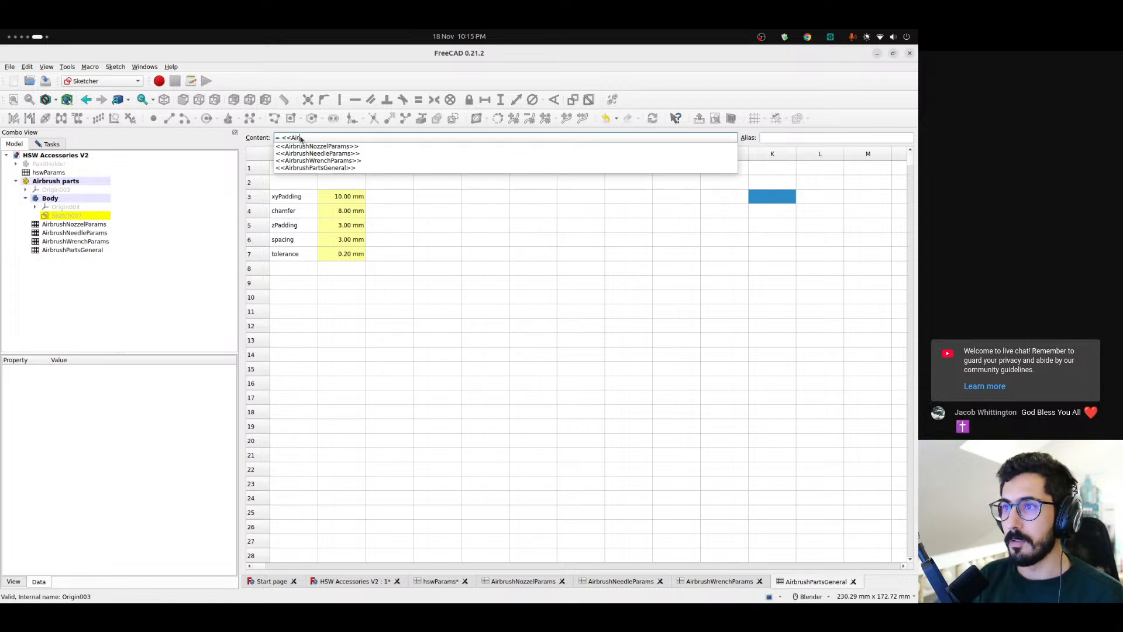
{"action": "key", "text": "Down"}
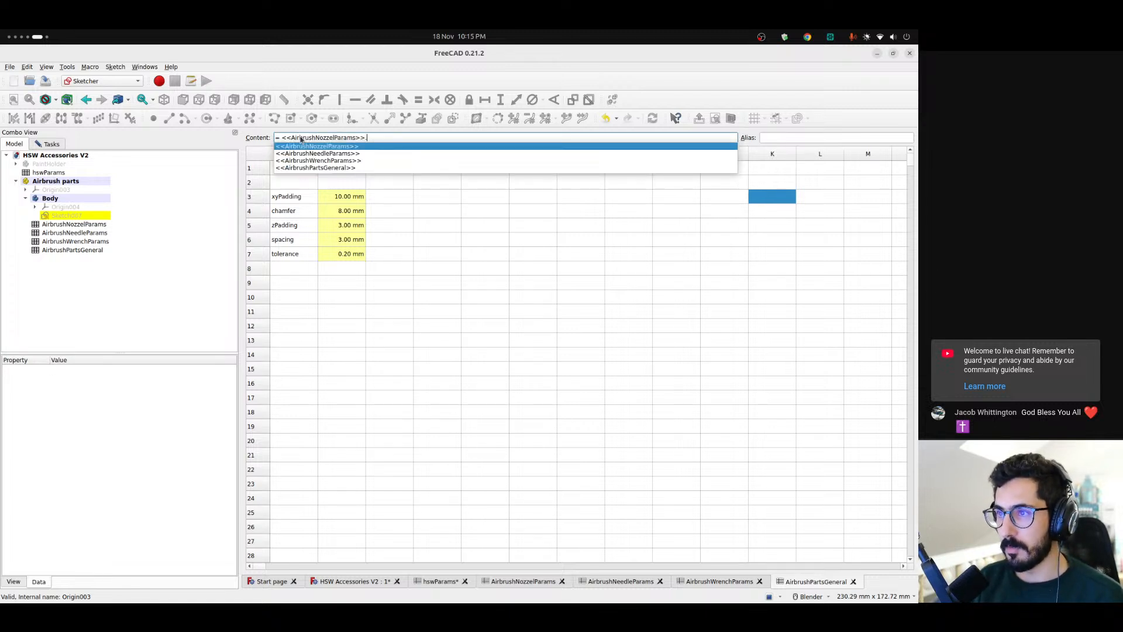
{"action": "type", "text": "dia0"}
{"action": "key", "text": "BackSpace"}
{"action": "key", "text": "Down"}
{"action": "key", "text": "Return"}
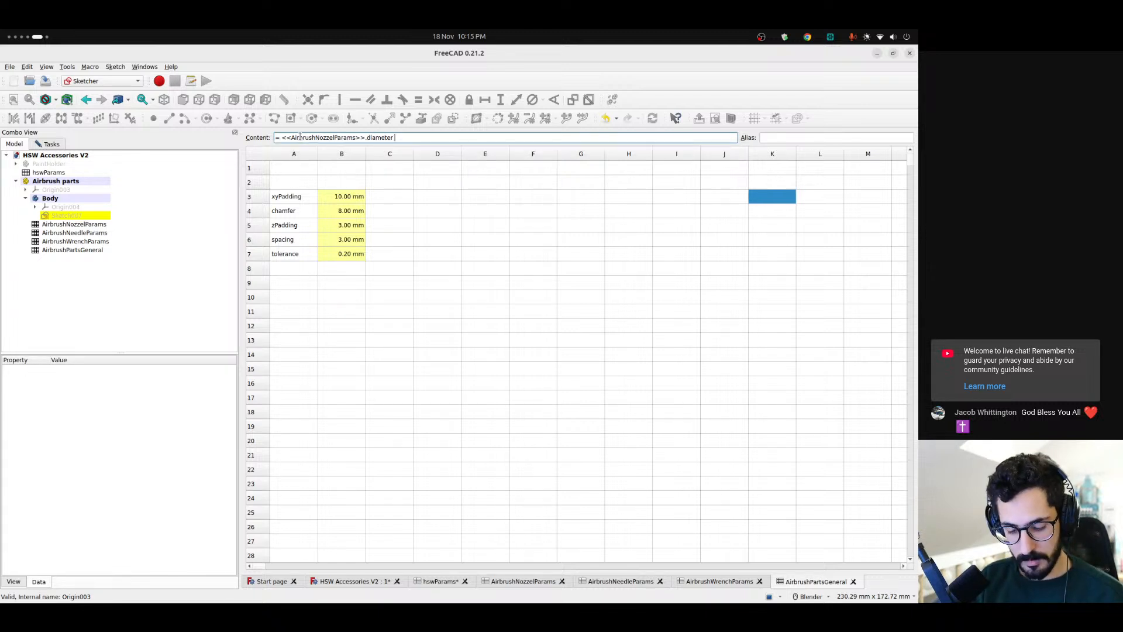
{"action": "type", "text": "+ <"}
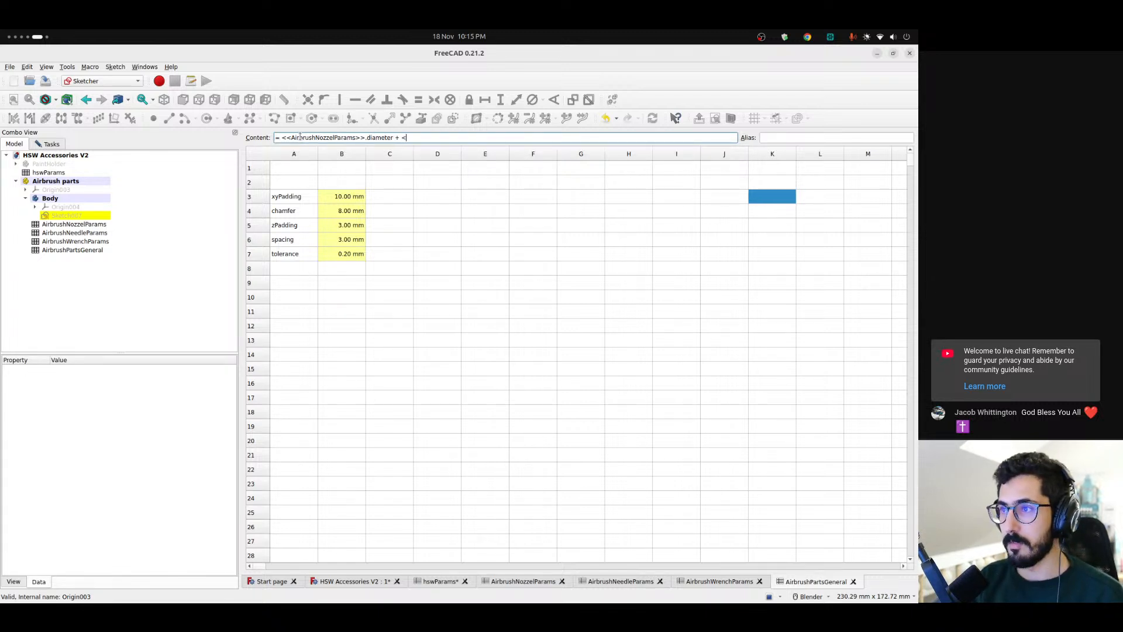
{"action": "type", "text": "<"}
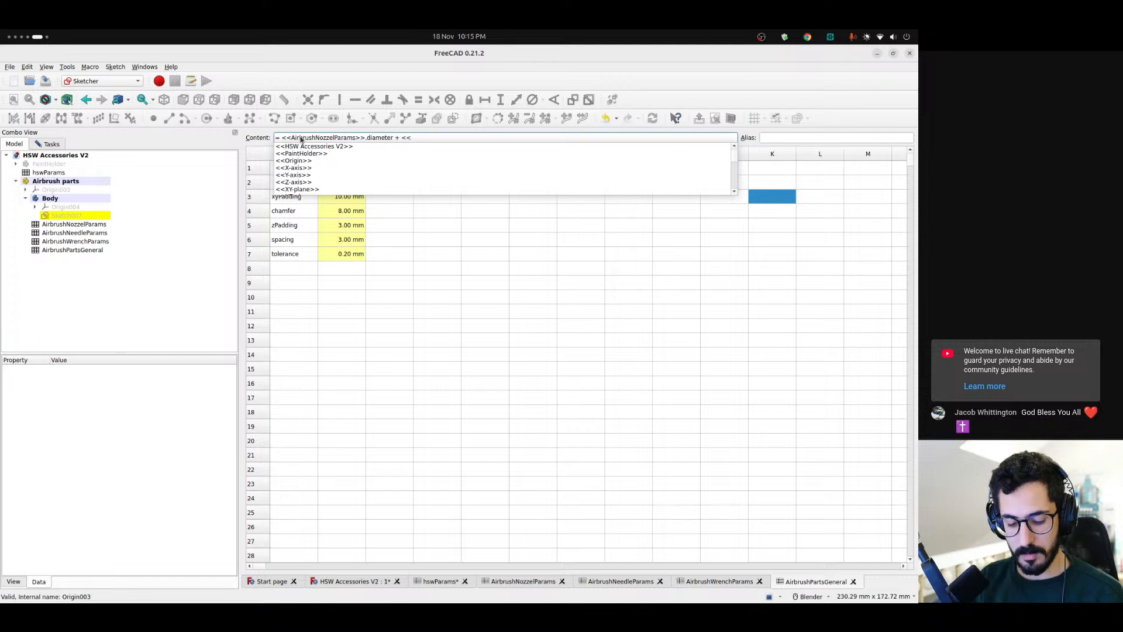
{"action": "key", "text": "ctrl+shift+Left"}
{"action": "key", "text": "ctrl+shift+Left"}
{"action": "key", "text": "ctrl+shift+Left"}
{"action": "key", "text": "ctrl+shift+Left"}
{"action": "key", "text": "ctrl+shift+Left"}
{"action": "key", "text": "ctrl+shift+Left"}
{"action": "key", "text": "ctrl+shift+Left"}
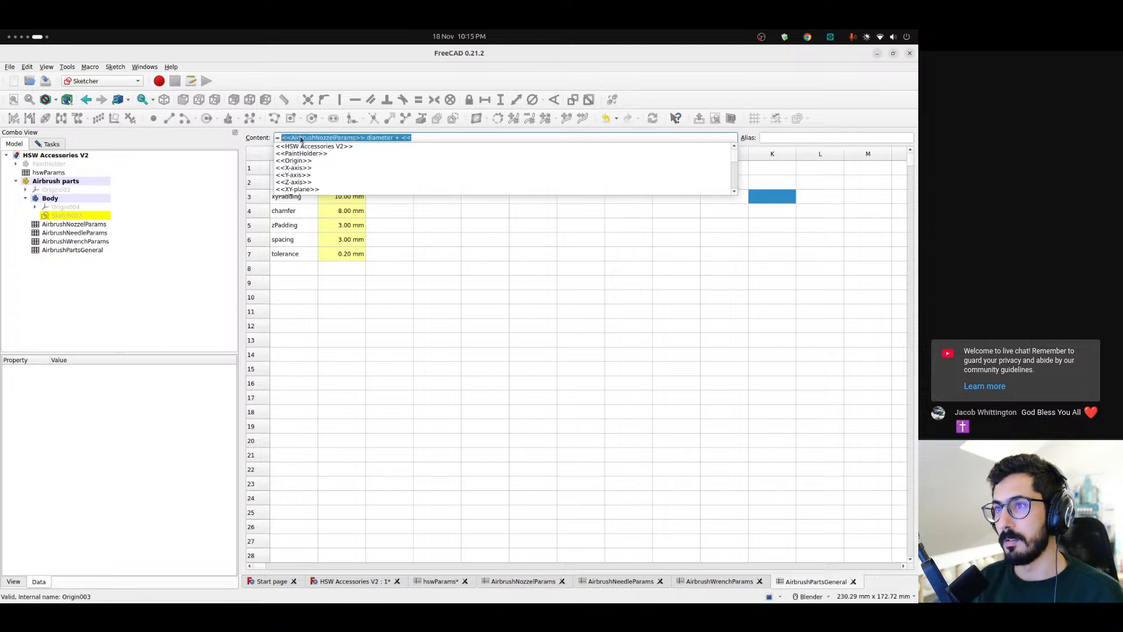
{"action": "key", "text": "BackSpace"}
{"action": "left_click", "coordinate": [779, 206]}
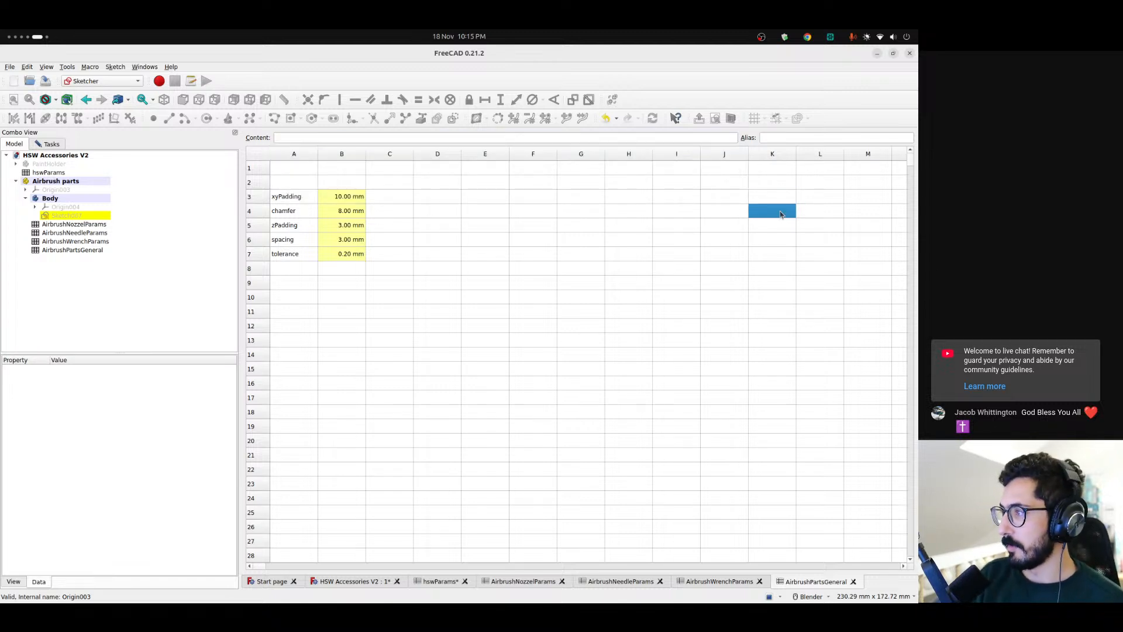
Give the empty cell K2 in AirbrushPartsGeneral the alias totalNozzleDiameter
{"action": "left_click", "coordinate": [766, 183]}
{"action": "left_click", "coordinate": [793, 137]}
{"action": "type", "text": "A"}
{"action": "key", "text": "BackSpace"}
{"action": "type", "text": "nozz"}
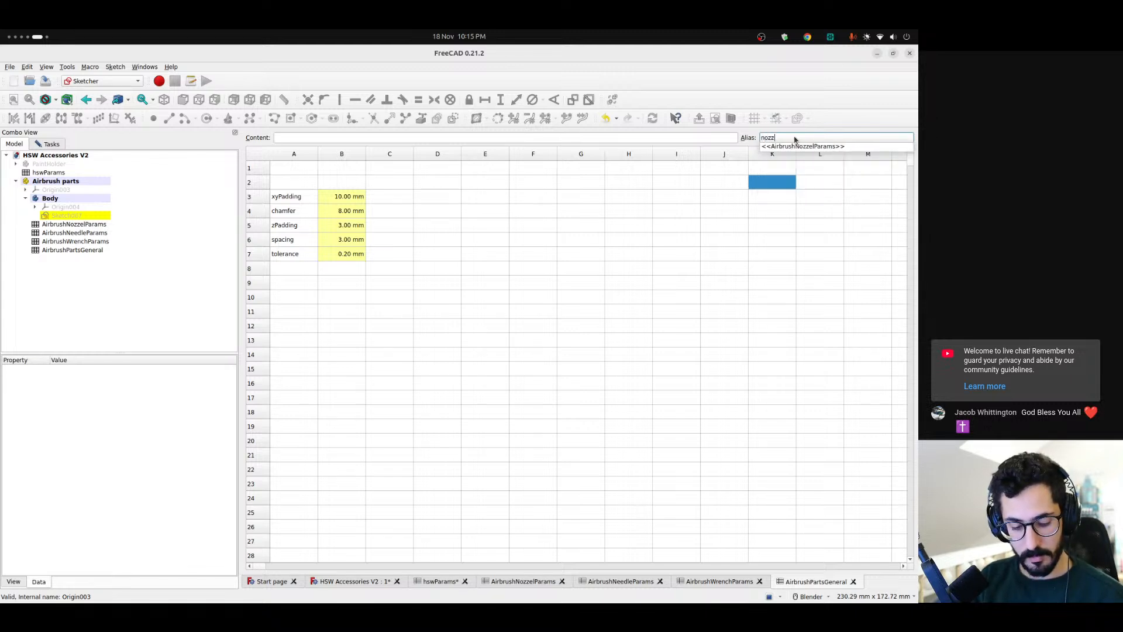
{"action": "type", "text": "leDiameter"}
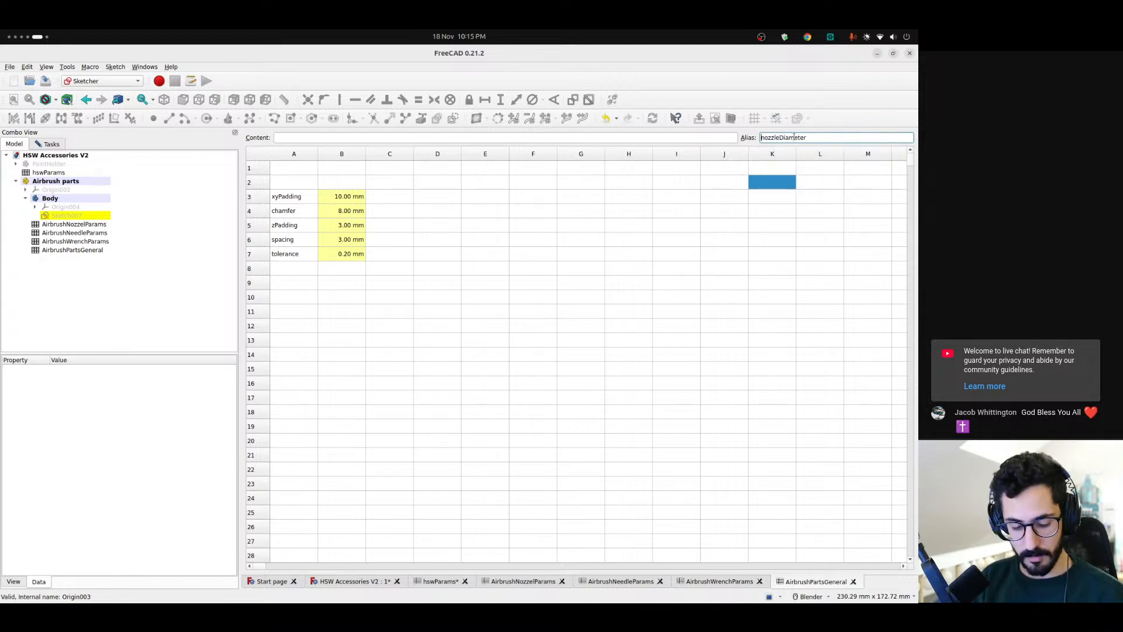
{"action": "key", "text": "Home"}
{"action": "type", "text": "total"}
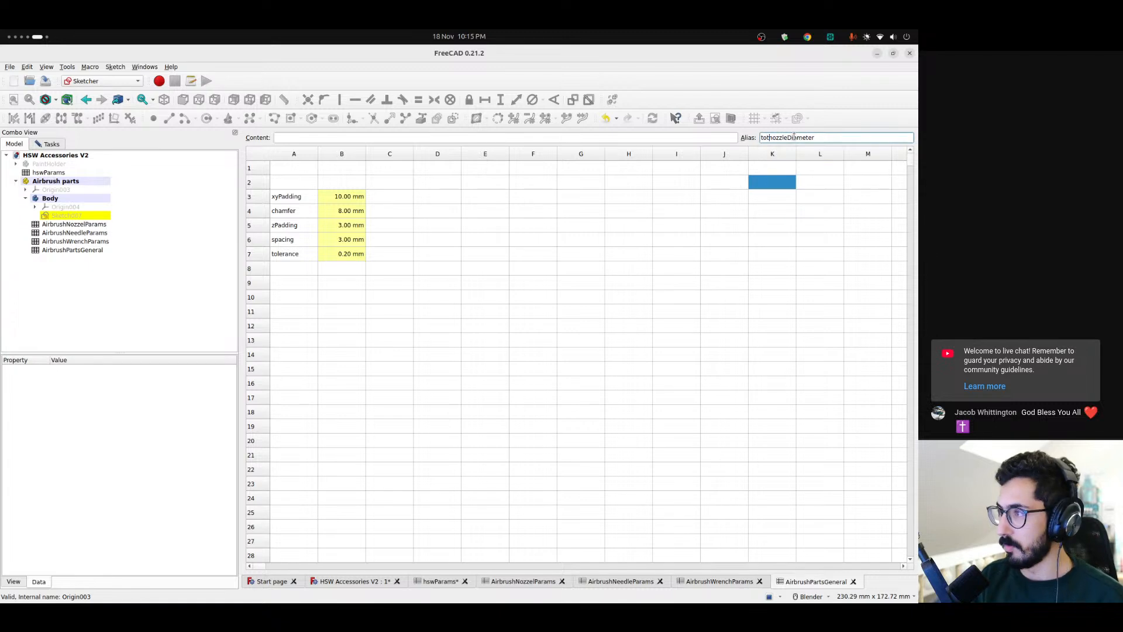
{"action": "type", "text": "N"}
{"action": "key", "text": "Return"}
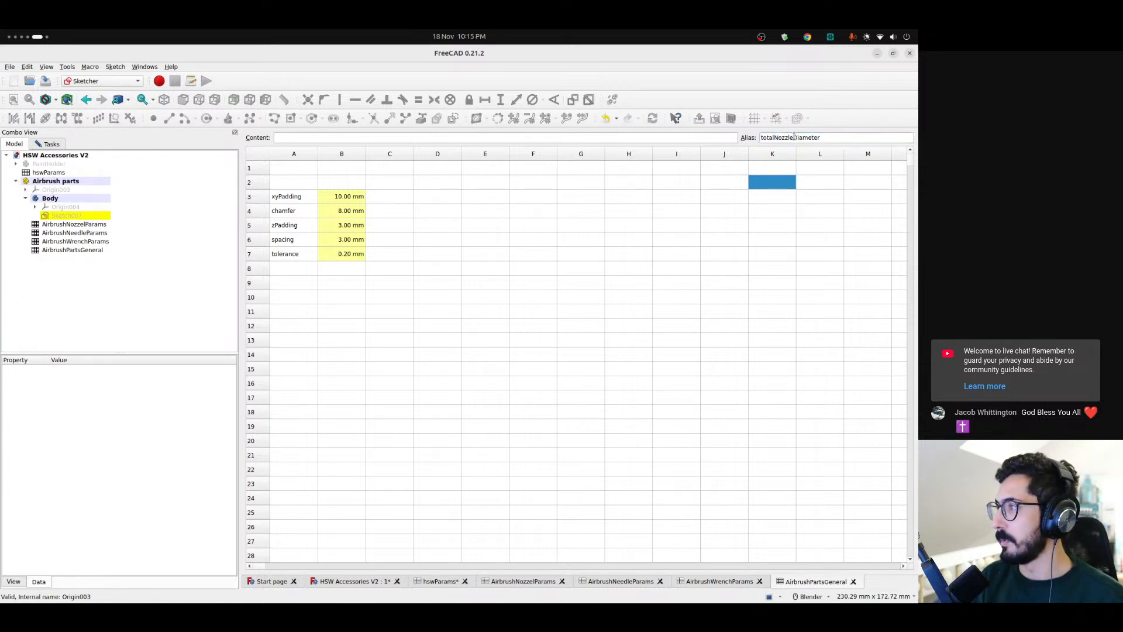
Enter the formula =<<AirbrushNozzelParams>>.diameter + tolerance * 2 in cell K2 of AirbrushPartsGeneral
{"action": "left_click", "coordinate": [420, 136]}
{"action": "type", "text": "= <<air"}
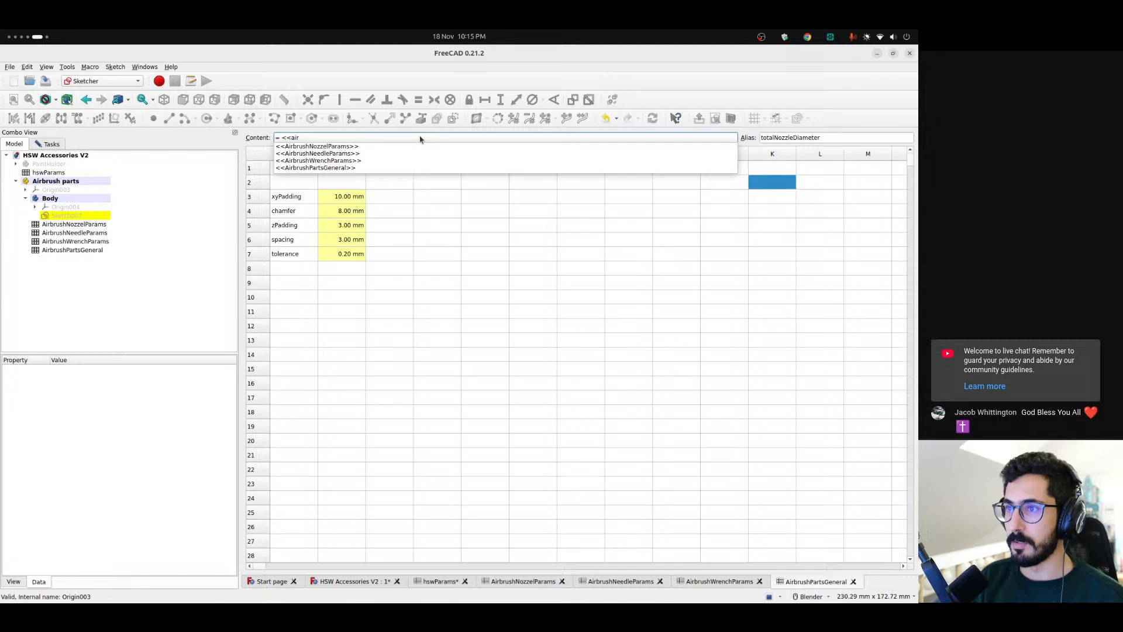
{"action": "key", "text": "Down"}
{"action": "type", "text": ".diameter"}
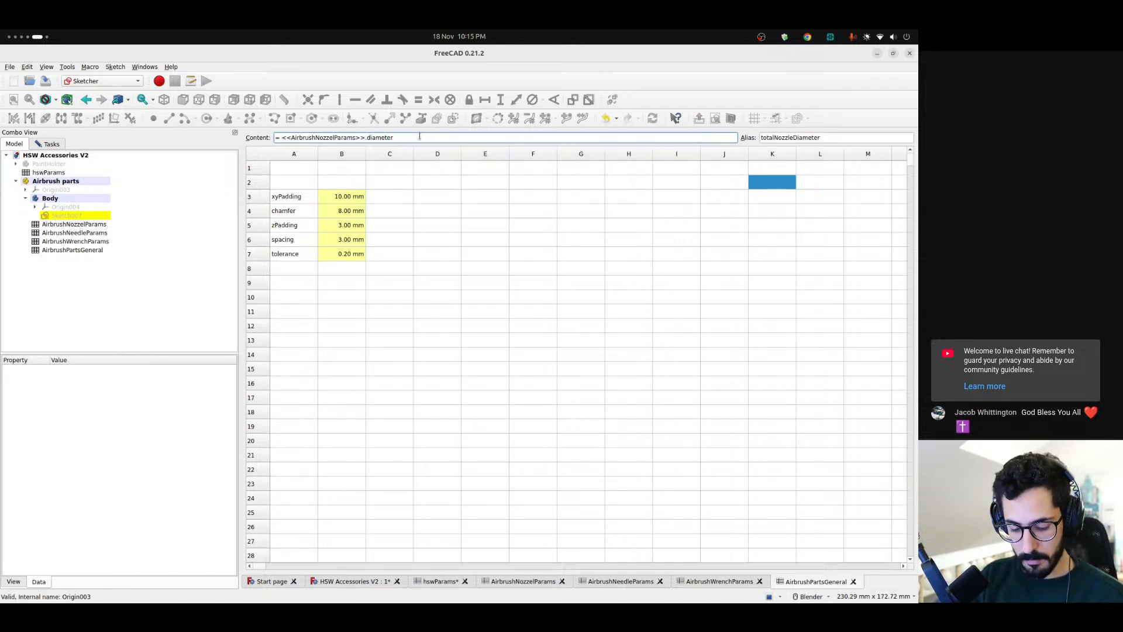
{"action": "type", "text": " + tolerance * 2"}
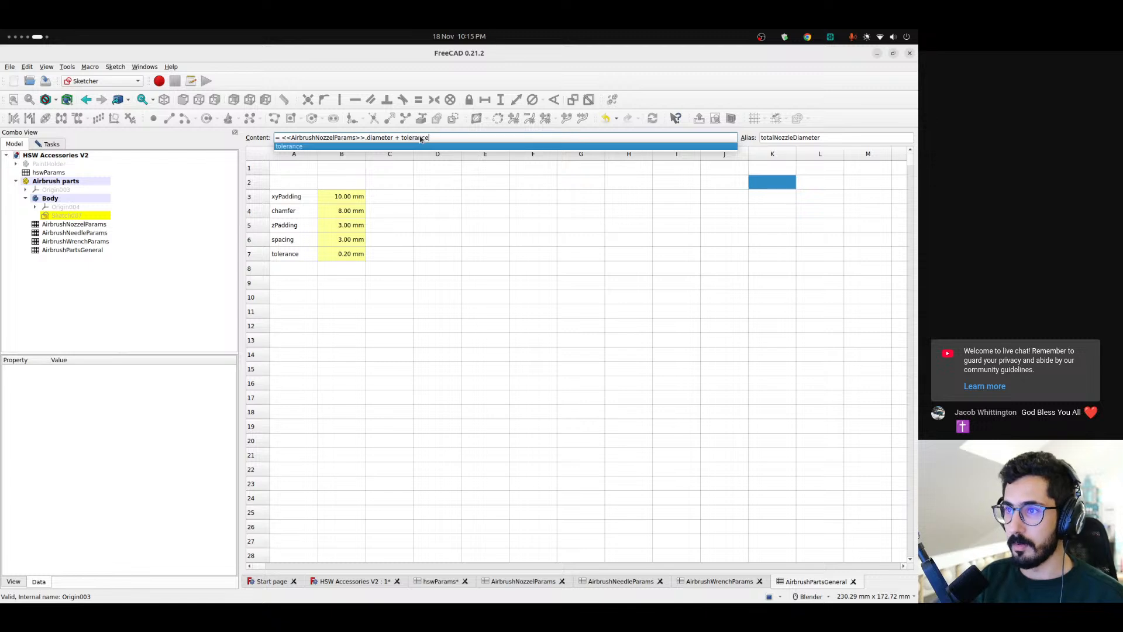
{"action": "key", "text": "Return"}
Give cell K3 the alias totalNeedleLength, adapted from the alias of K2
{"action": "key", "text": "Tab"}
{"action": "key", "text": "ctrl+c"}
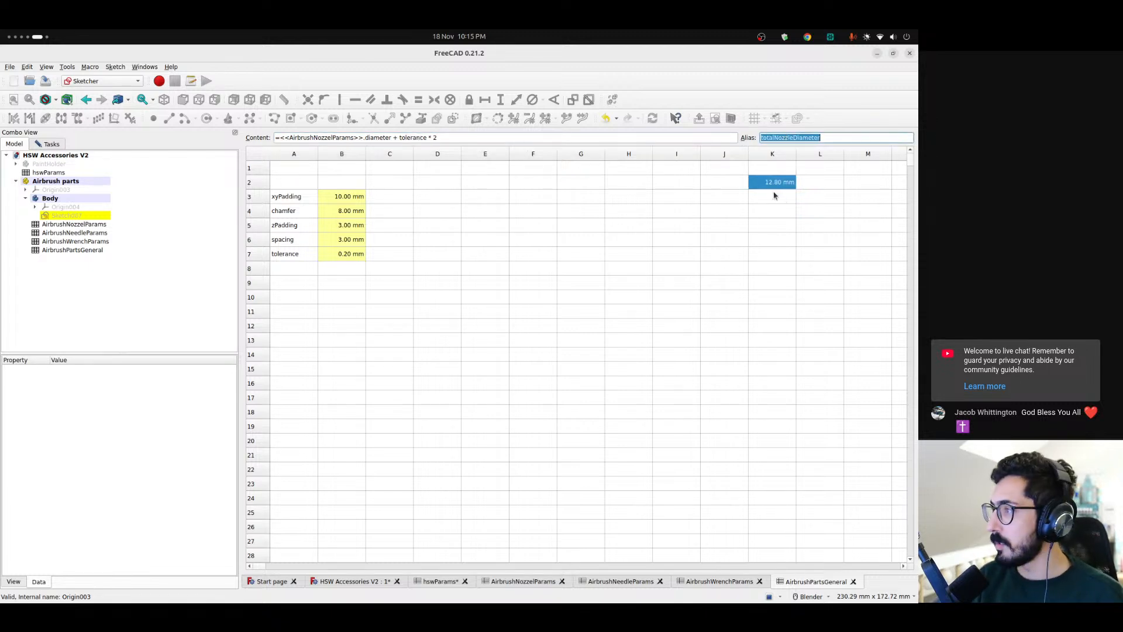
{"action": "left_click", "coordinate": [774, 195]}
{"action": "left_click", "coordinate": [790, 139]}
{"action": "key", "text": "ctrl+v"}
{"action": "key", "text": "shift+Left"}
{"action": "key", "text": "shift+Left"}
{"action": "key", "text": "shift+Left"}
{"action": "key", "text": "shift+Left"}
{"action": "key", "text": "shift+Left"}
{"action": "key", "text": "shift+Left"}
{"action": "key", "text": "shift+Left"}
{"action": "key", "text": "shift+Left"}
{"action": "key", "text": "shift+Left"}
{"action": "key", "text": "shift+Left"}
{"action": "key", "text": "shift+Left"}
{"action": "key", "text": "shift+Left"}
{"action": "key", "text": "shift+Left"}
{"action": "key", "text": "shift+Left"}
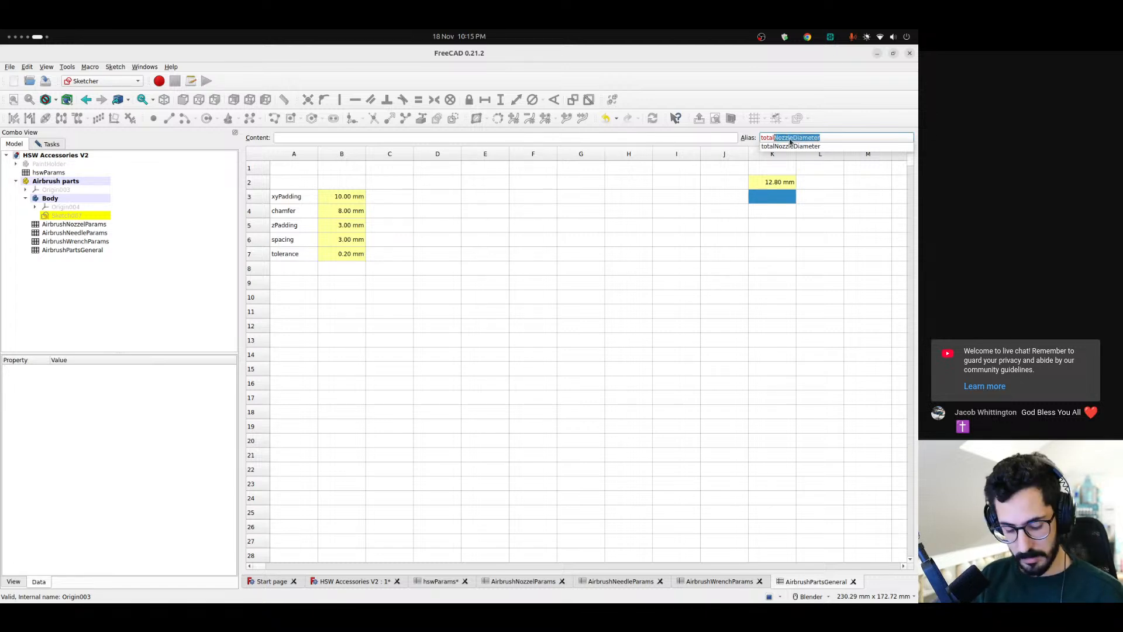
{"action": "type", "text": "Need"}
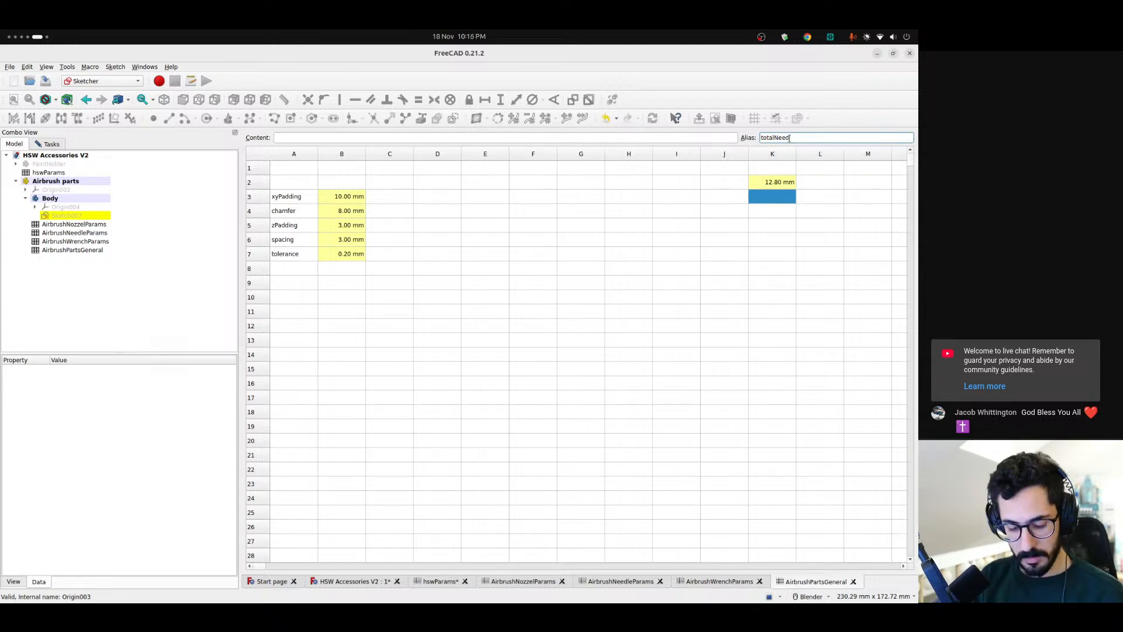
{"action": "type", "text": "leLen"}
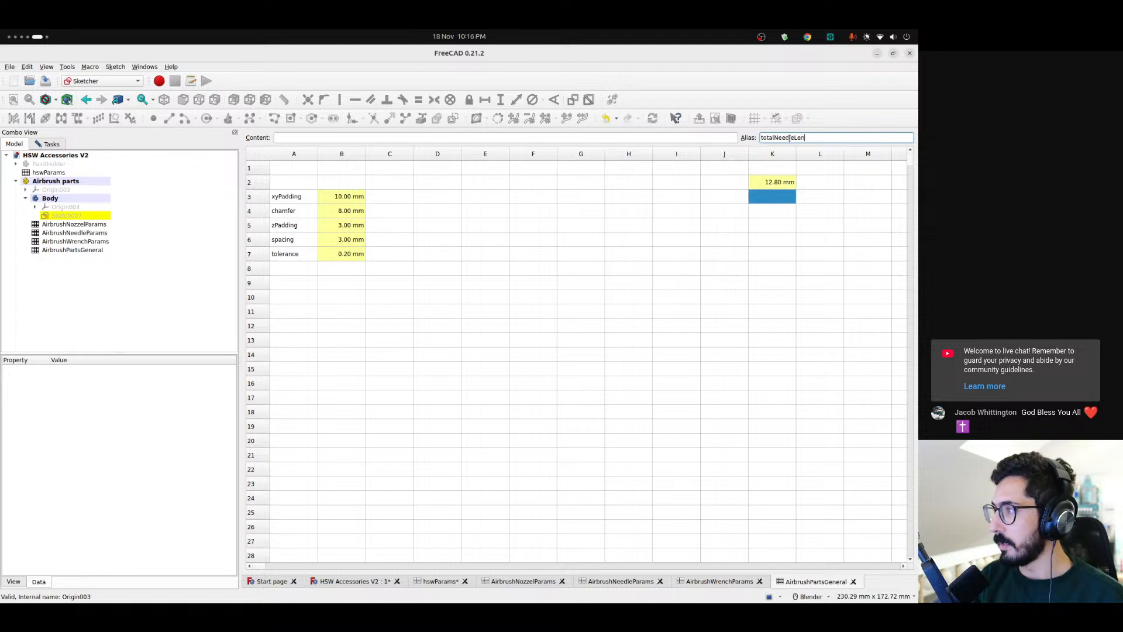
{"action": "type", "text": "gth"}
{"action": "key", "text": "Return"}
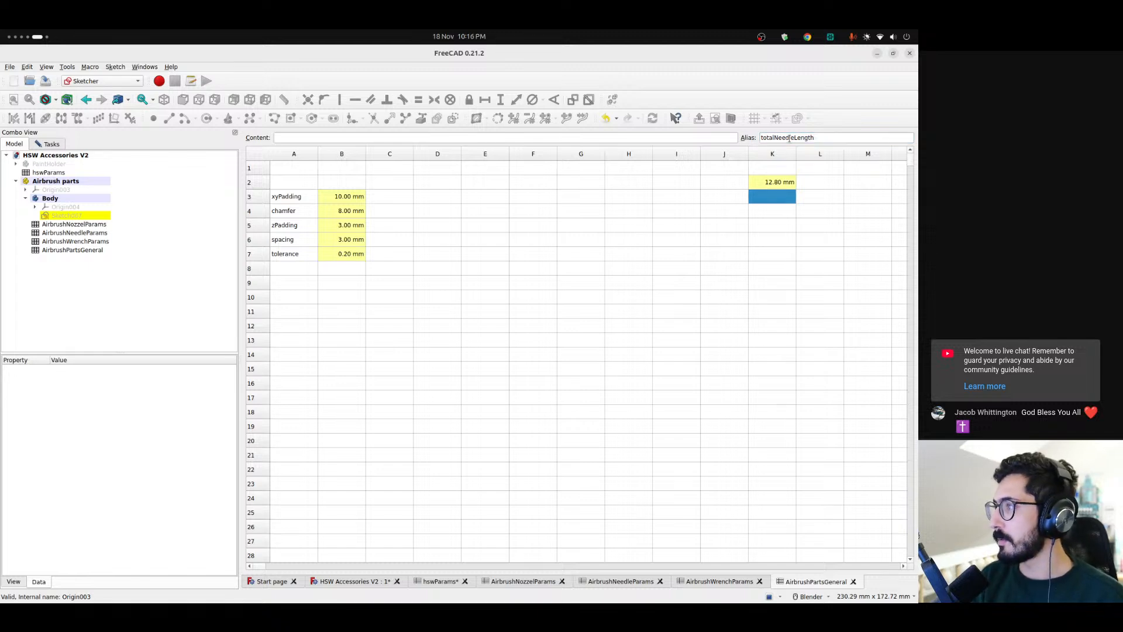
Enter the formula =<<AirbrushNeedleParams>>.length + tolerance * 2 in cell K3, with a single leading equals sign
{"action": "left_click", "coordinate": [561, 138]}
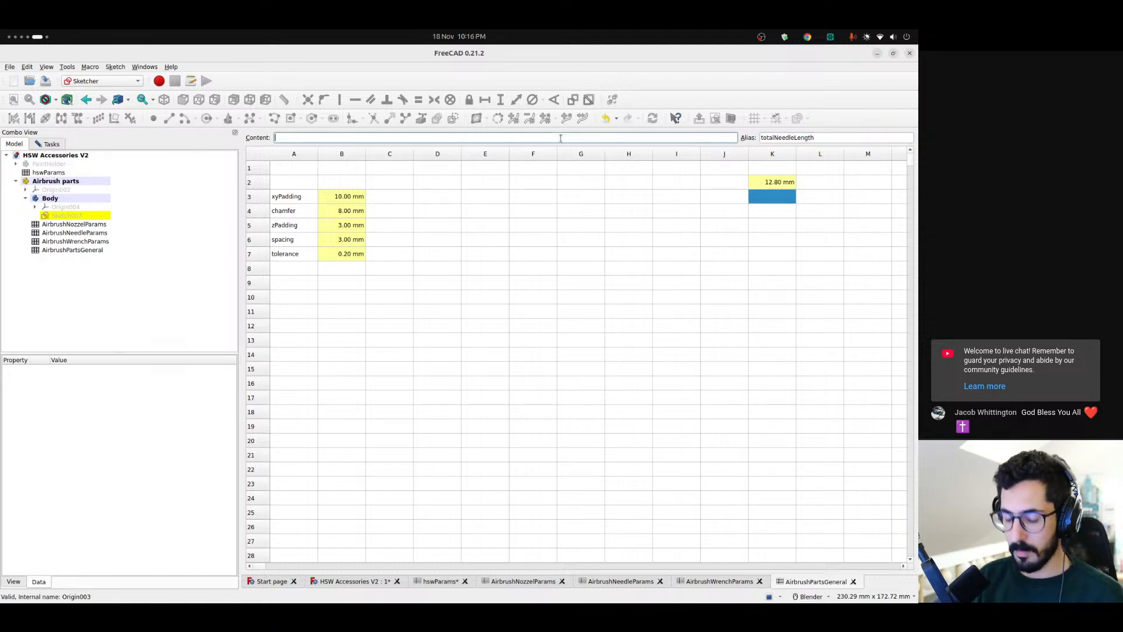
{"action": "type", "text": "== air"}
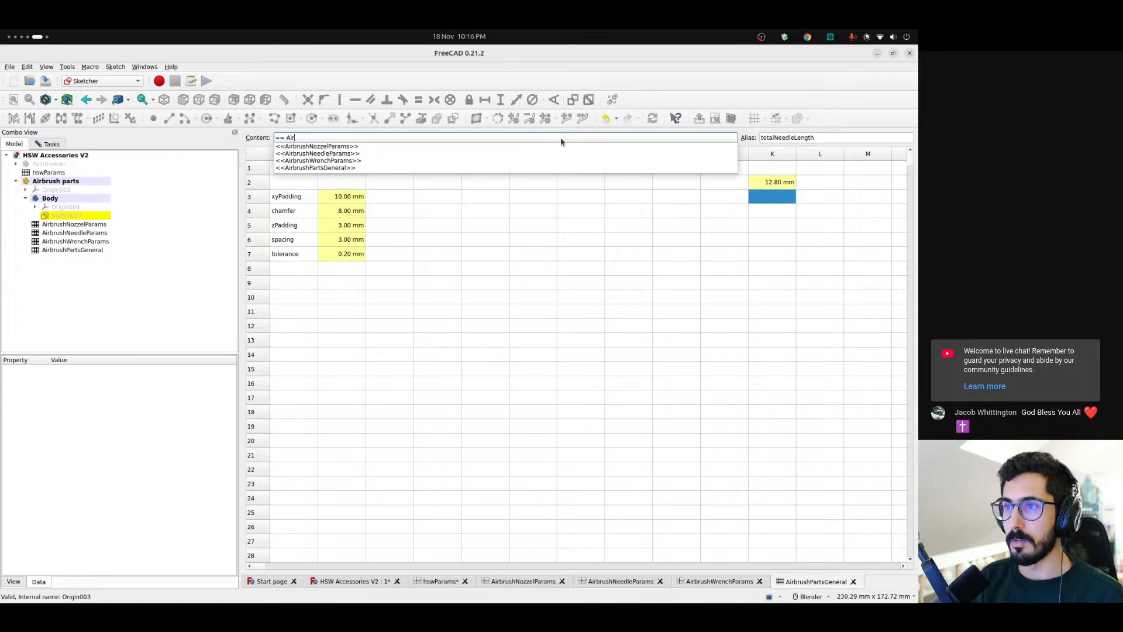
{"action": "key", "text": "Down"}
{"action": "key", "text": "Down"}
{"action": "key", "text": "Return"}
{"action": "type", "text": "le"}
{"action": "key", "text": "Down"}
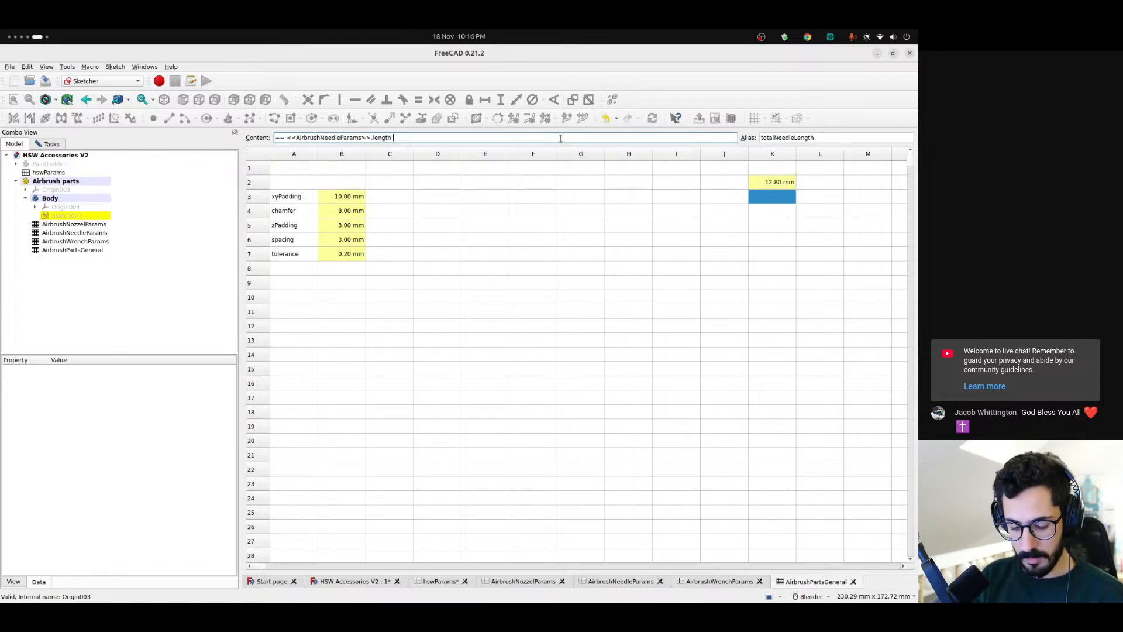
{"action": "type", "text": "+ tolerance "}
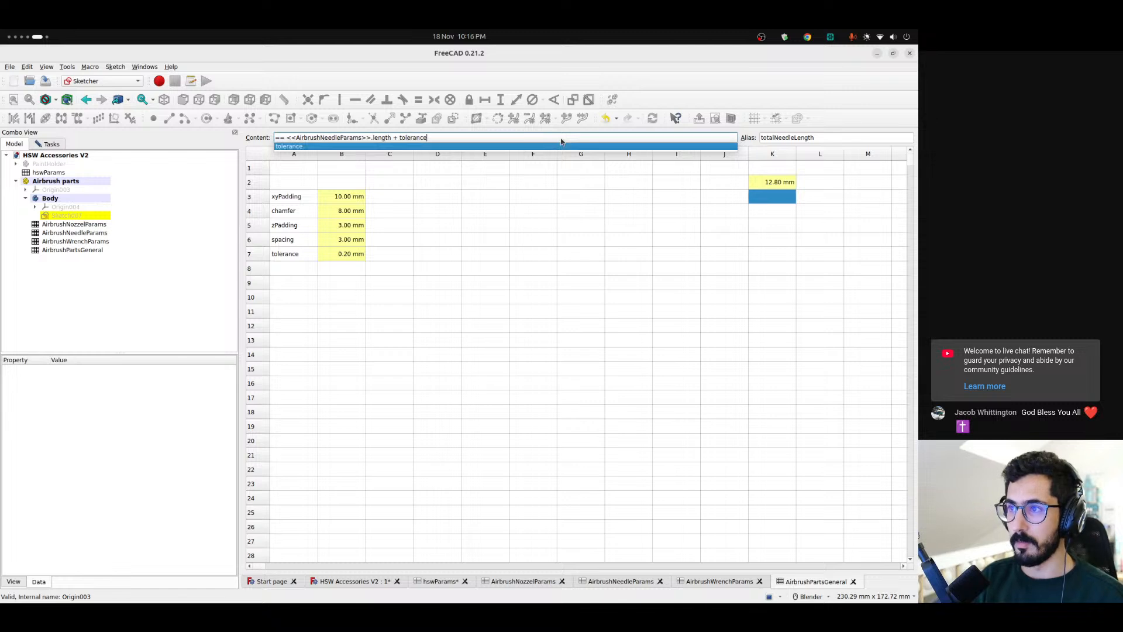
{"action": "type", "text": "* 2"}
{"action": "key", "text": "Return"}
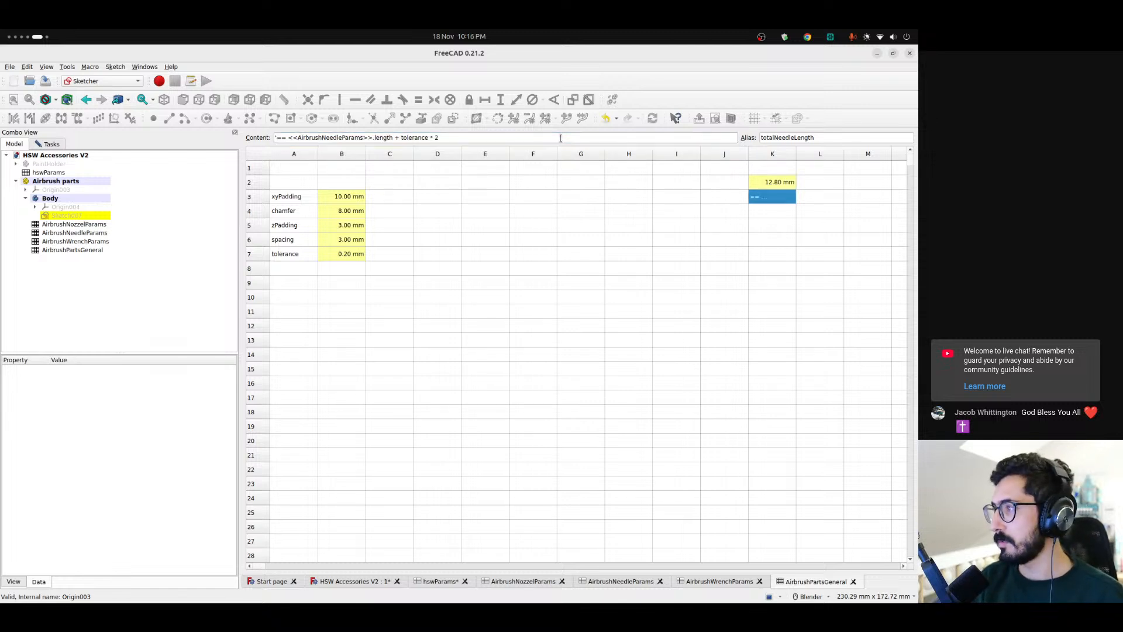
{"action": "left_click", "coordinate": [282, 138]}
{"action": "key", "text": "BackSpace"}
{"action": "key", "text": "Return"}
Give the empty cell K4 the alias totalNeedleDiameter
{"action": "left_click", "coordinate": [777, 209]}
{"action": "left_click", "coordinate": [777, 195]}
{"action": "left_click", "coordinate": [778, 210]}
{"action": "left_click", "coordinate": [794, 138]}
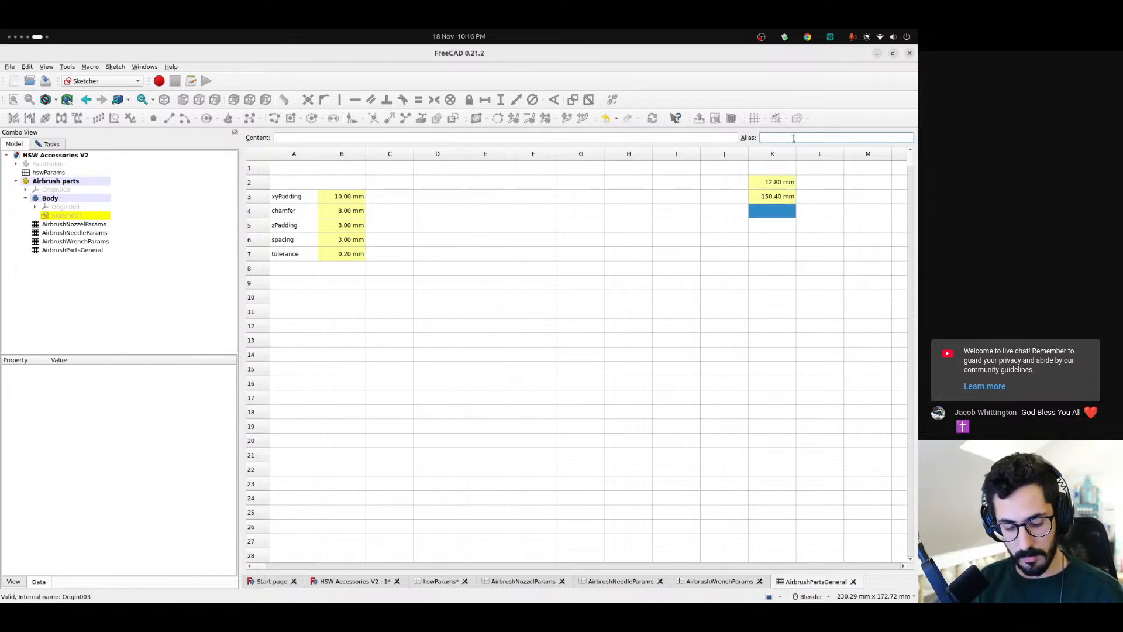
{"action": "type", "text": "totalW"}
{"action": "type", "text": "rench"}
{"action": "key", "text": "shift+Left"}
{"action": "key", "text": "shift+Left"}
{"action": "key", "text": "shift+Left"}
{"action": "key", "text": "shift+Left"}
{"action": "key", "text": "shift+Left"}
{"action": "key", "text": "shift+Left"}
{"action": "type", "text": "Ne"}
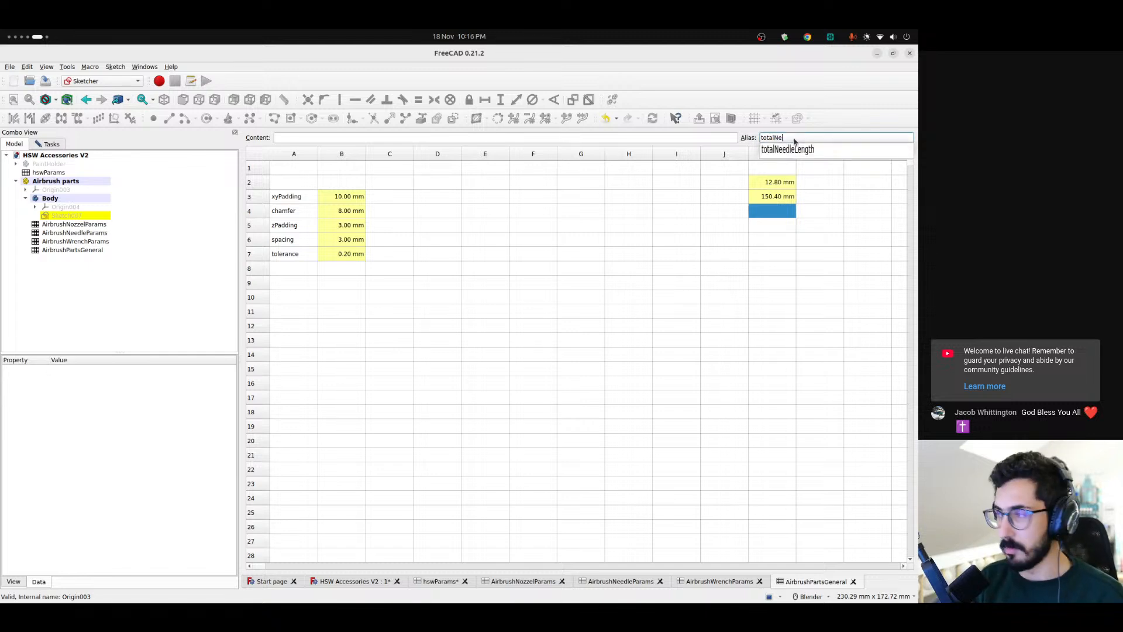
{"action": "type", "text": "edle"}
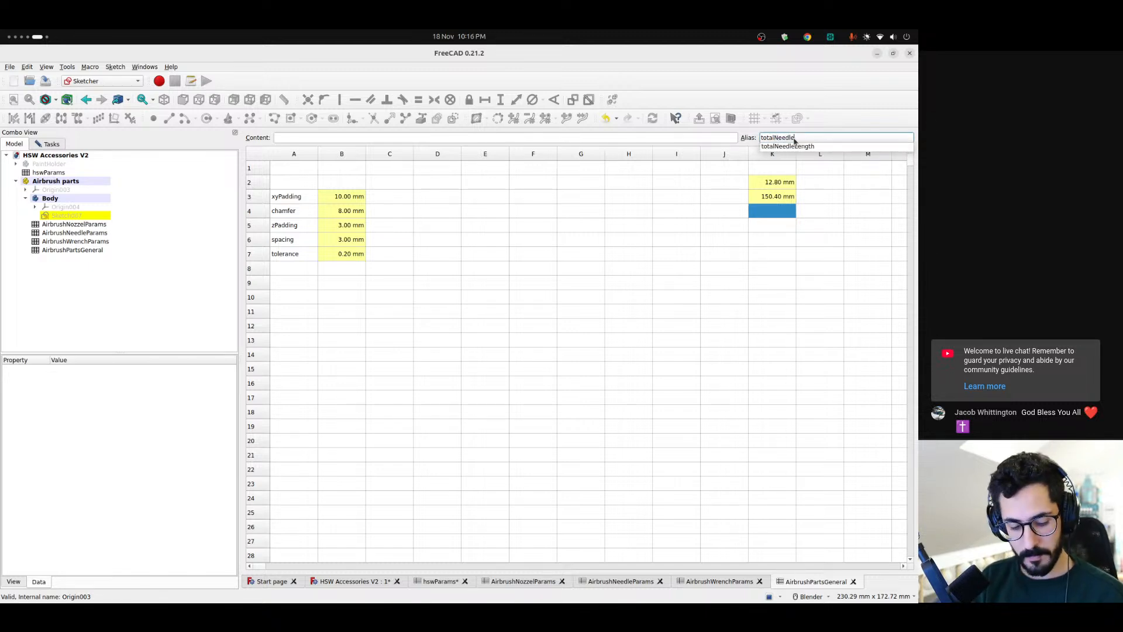
{"action": "type", "text": "Diameter"}
{"action": "key", "text": "Return"}
Copy the needle length formula from K3 into K4 and change its parameter from length to diameter
{"action": "left_click", "coordinate": [772, 197]}
{"action": "left_click", "coordinate": [454, 136]}
{"action": "key", "text": "ctrl+a"}
{"action": "left_click", "coordinate": [783, 207]}
{"action": "left_click", "coordinate": [425, 138]}
{"action": "type", "text": "=<<AirbrushNeedleParams>>.length + tolerance * 2"}
{"action": "double_click", "coordinate": [380, 138]}
{"action": "type", "text": "diameter"}
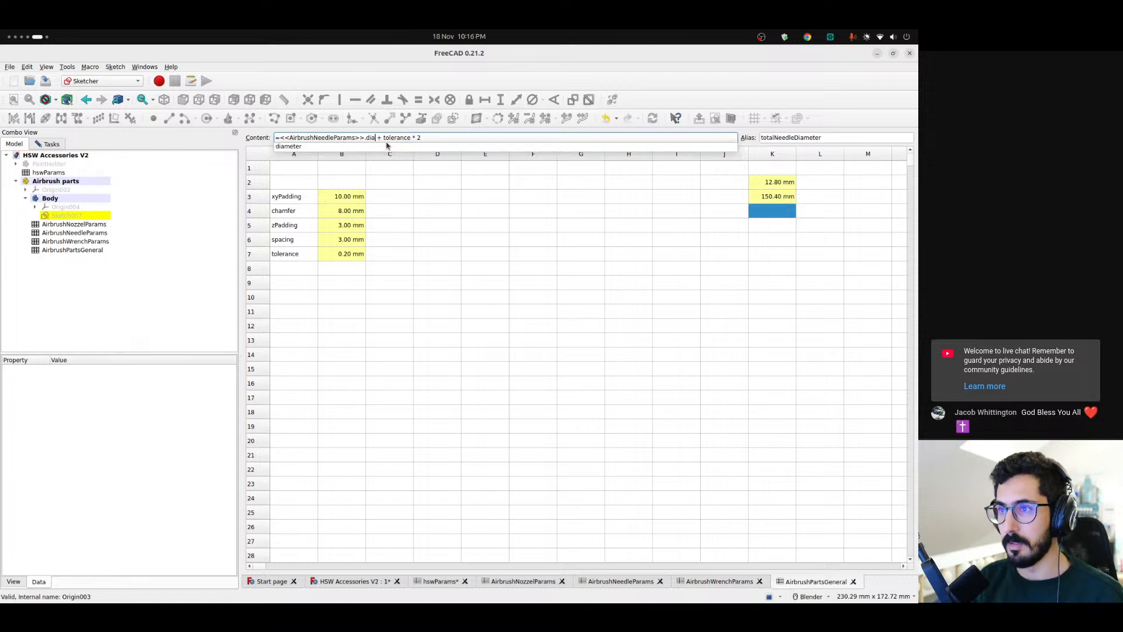
{"action": "key", "text": "Return"}
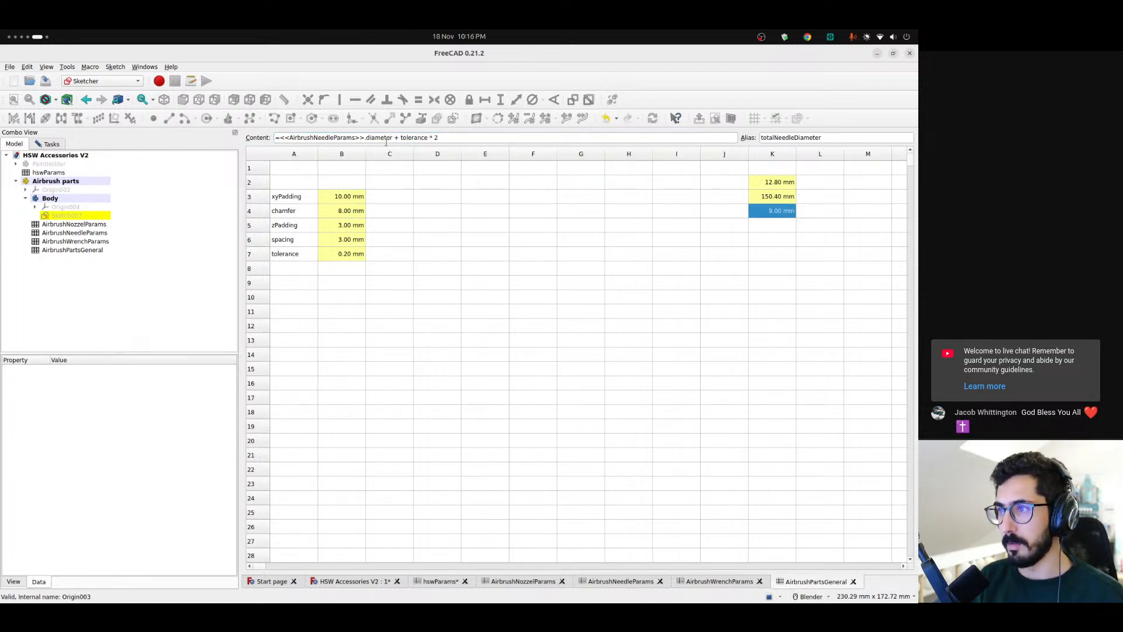
Give the empty cell K5 the alias totalWrenchThickness
{"action": "left_click", "coordinate": [771, 227]}
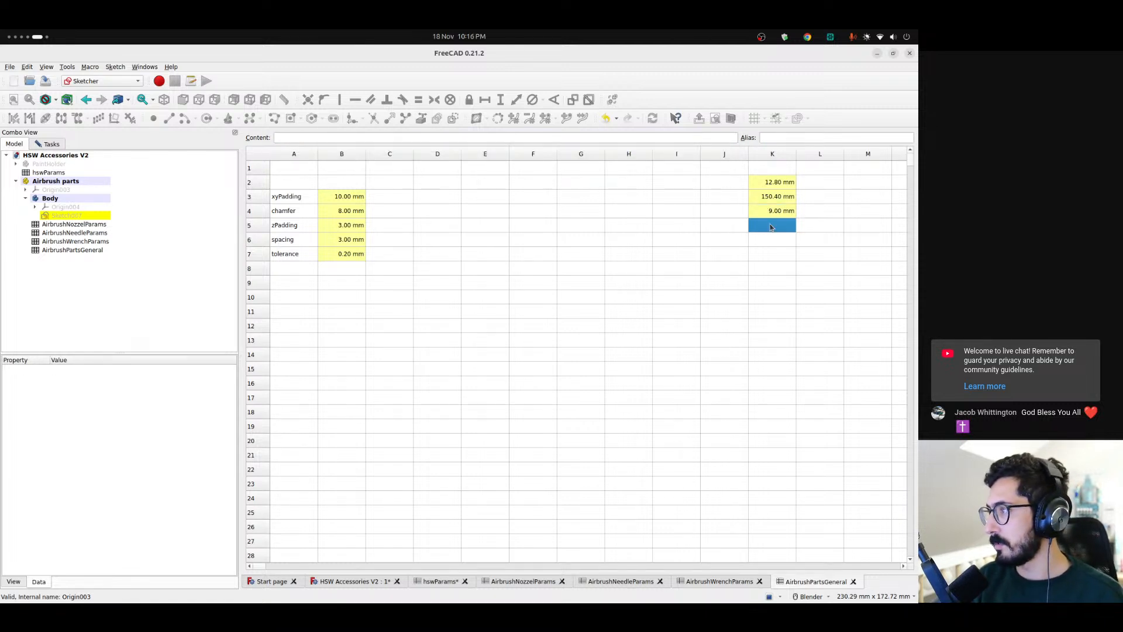
{"action": "left_click", "coordinate": [784, 139]}
{"action": "type", "text": "total"}
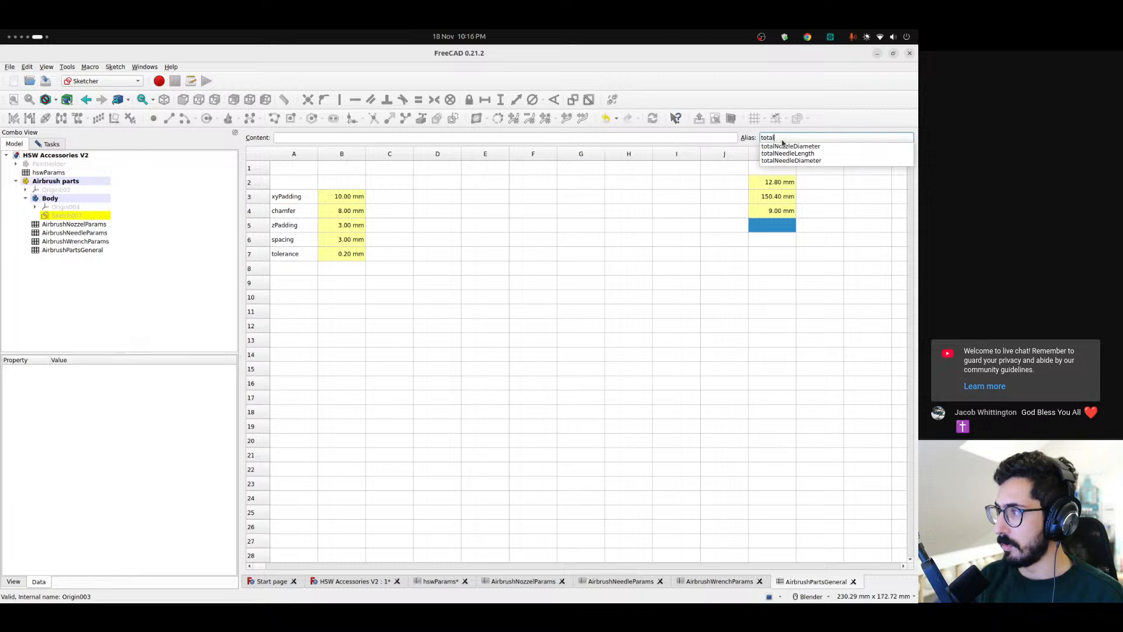
{"action": "type", "text": "Wi"}
{"action": "type", "text": "enc"}
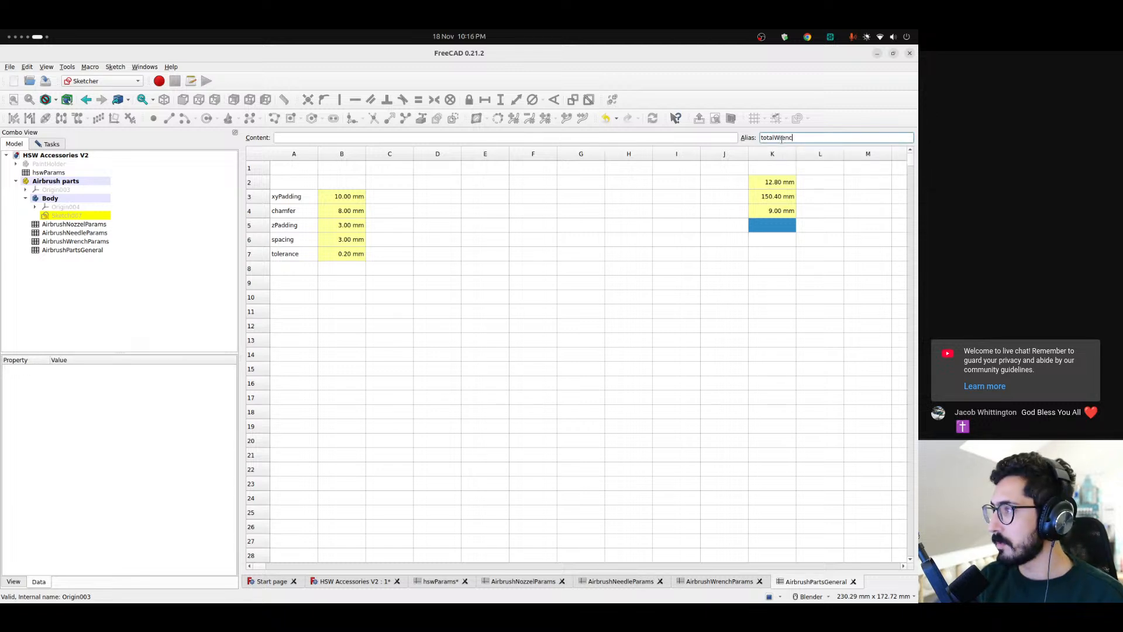
{"action": "type", "text": "hThickn"}
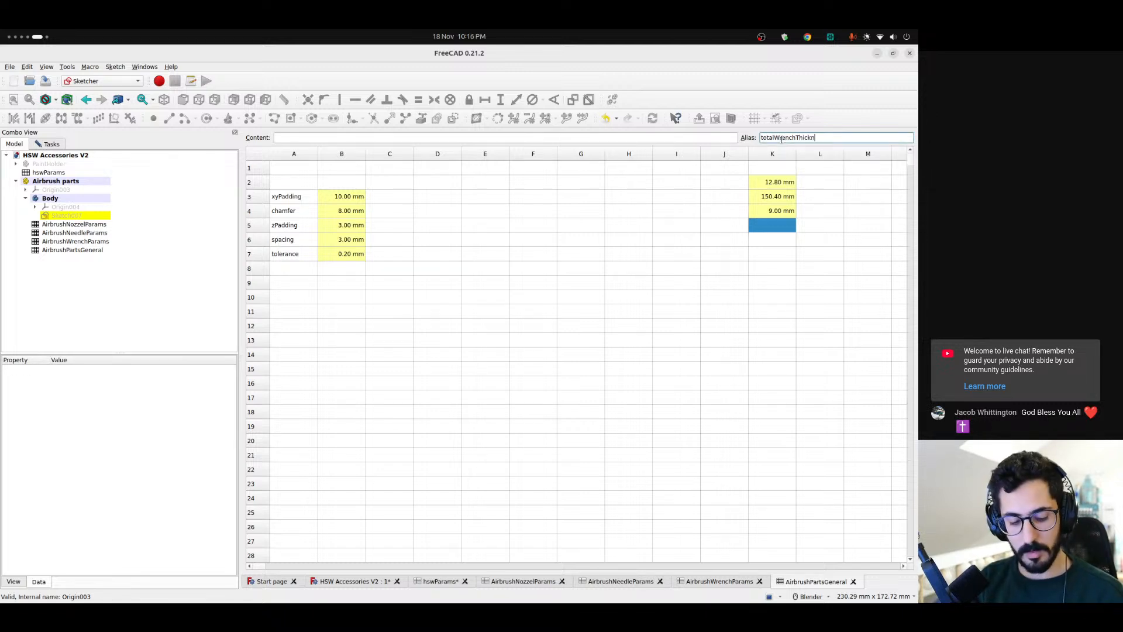
{"action": "type", "text": "ess"}
{"action": "key", "text": "Return"}
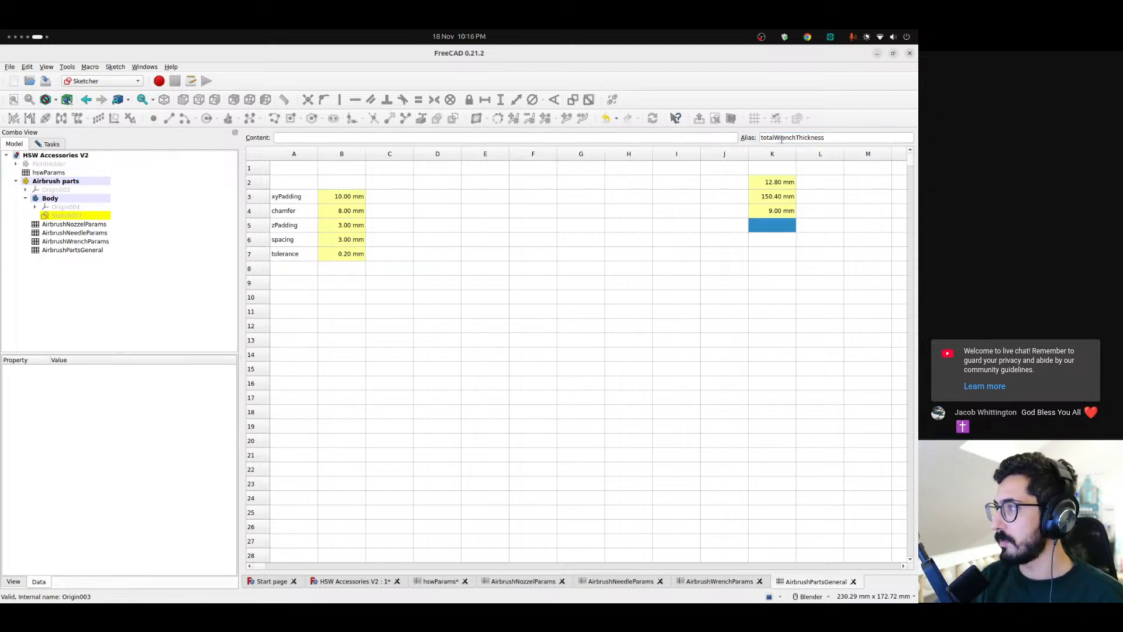
Paste the copied needle formula into K5 and change its parameter from length to thickness
{"action": "left_click", "coordinate": [450, 140]}
{"action": "type", "text": "=<<AirbrushNeedleParams>>.length + tolerance * 2"}
{"action": "double_click", "coordinate": [321, 140]}
{"action": "type", "text": "Air"}
{"action": "key", "text": "Down"}
{"action": "key", "text": "Down"}
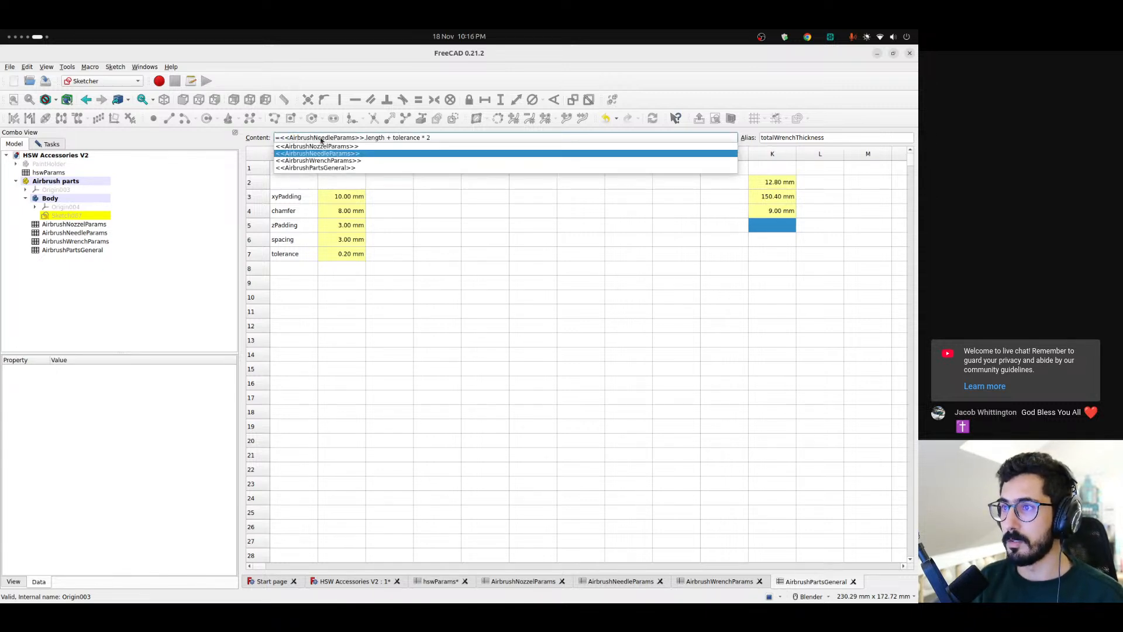
{"action": "key", "text": "ctrl+shift+Right"}
{"action": "type", "text": "thic"}
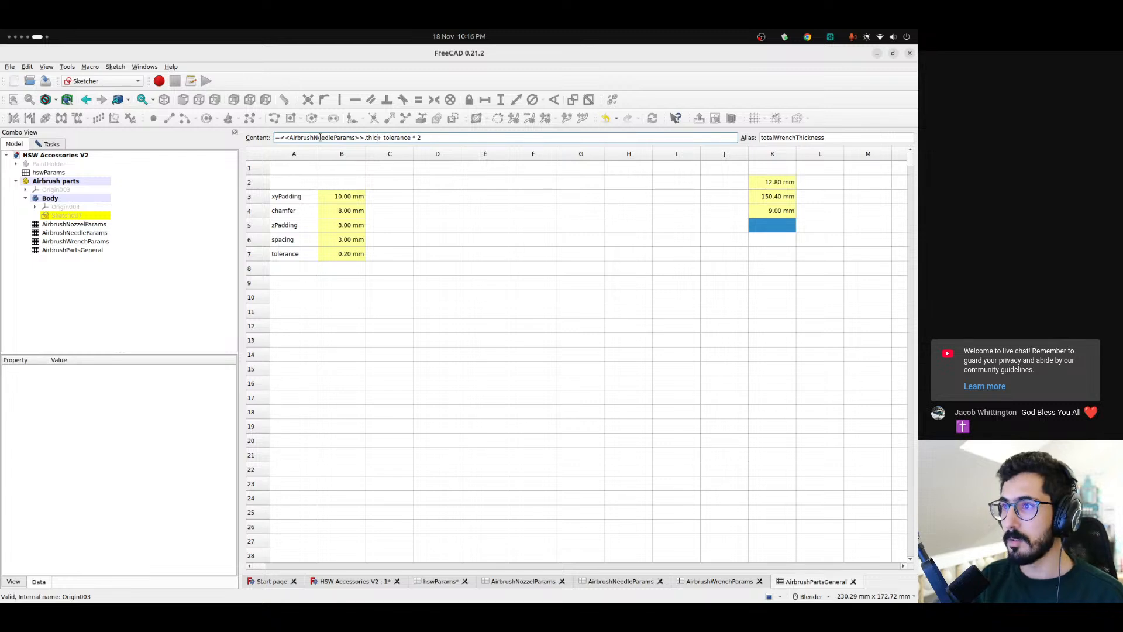
{"action": "type", "text": "kness"}
{"action": "key", "text": "Return"}
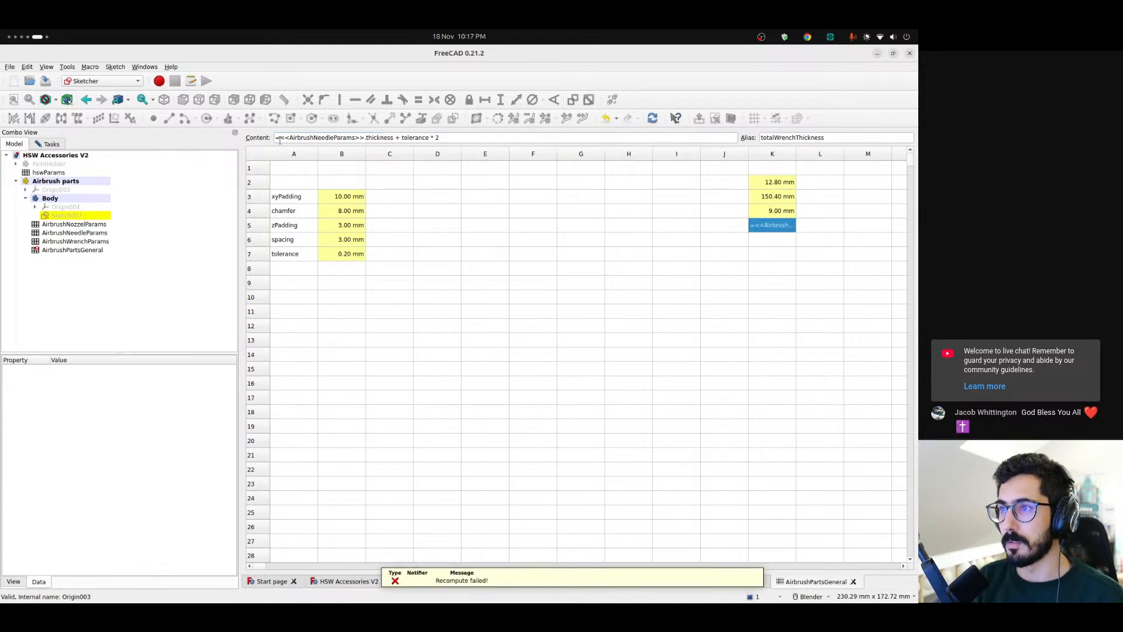
Change the spreadsheet referenced in the K5 formula to AirbrushWrenchParams
{"action": "double_click", "coordinate": [321, 139]}
{"action": "type", "text": "Air"}
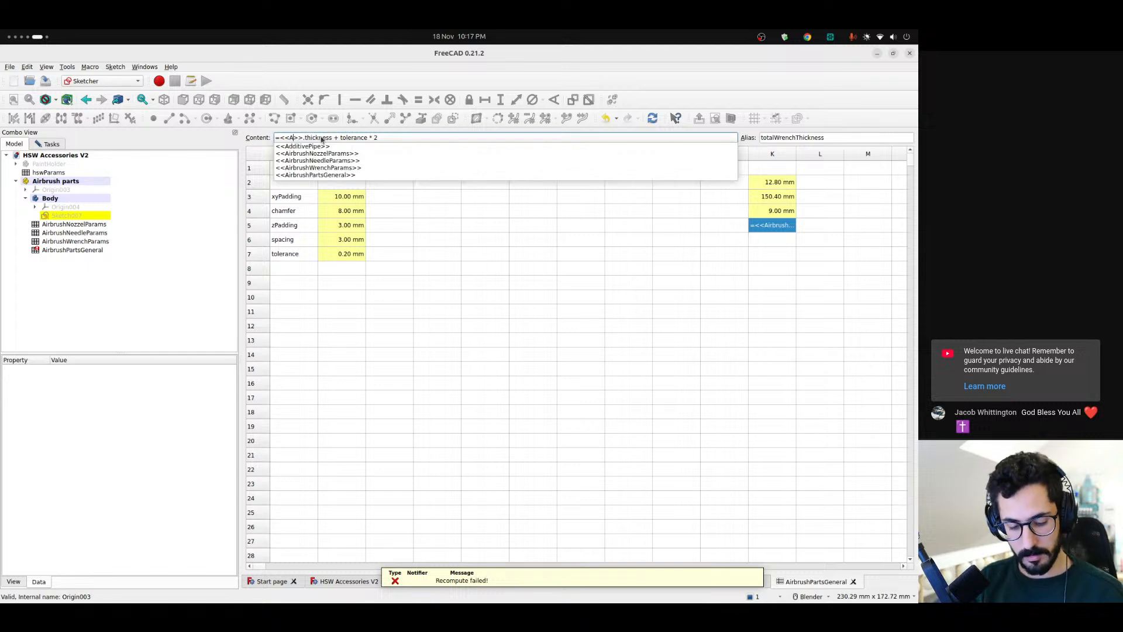
{"action": "key", "text": "Down"}
{"action": "key", "text": "Down"}
{"action": "key", "text": "Down"}
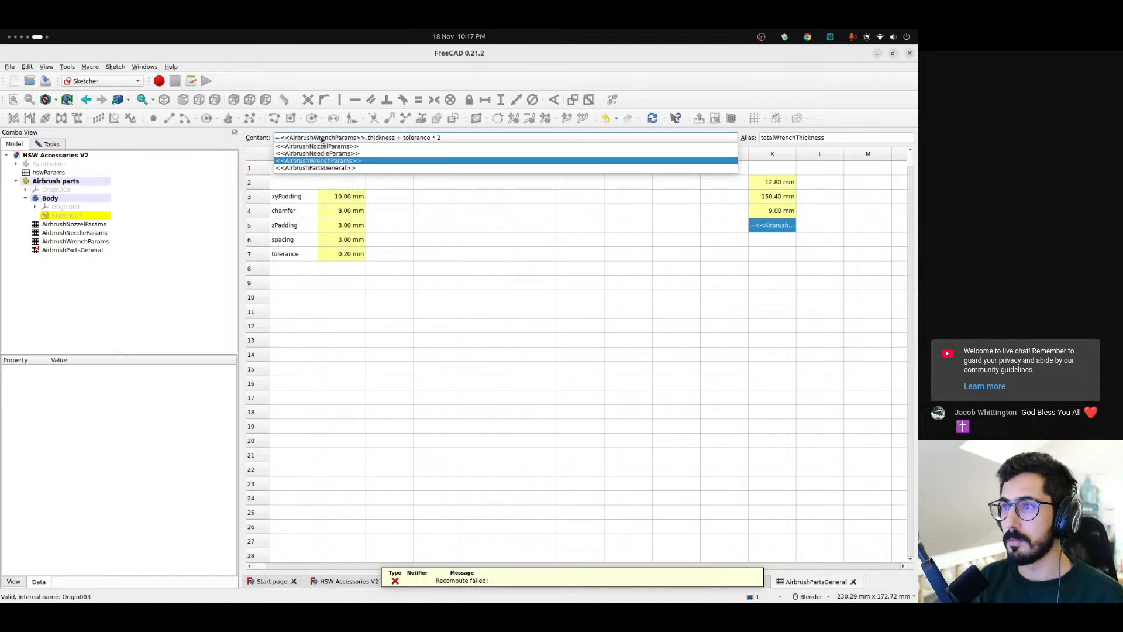
{"action": "key", "text": "Return"}
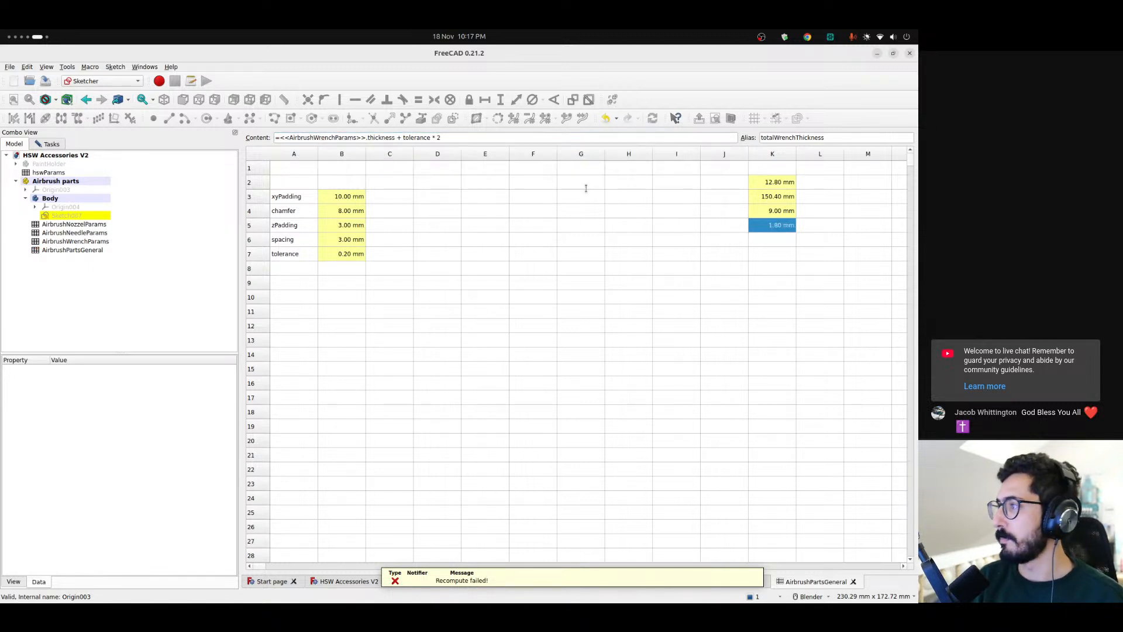
Check the parameter names in AirbrushWrenchParams and give cell K6 of AirbrushPartsGeneral the alias totalWrenchWidth
{"action": "double_click", "coordinate": [94, 241]}
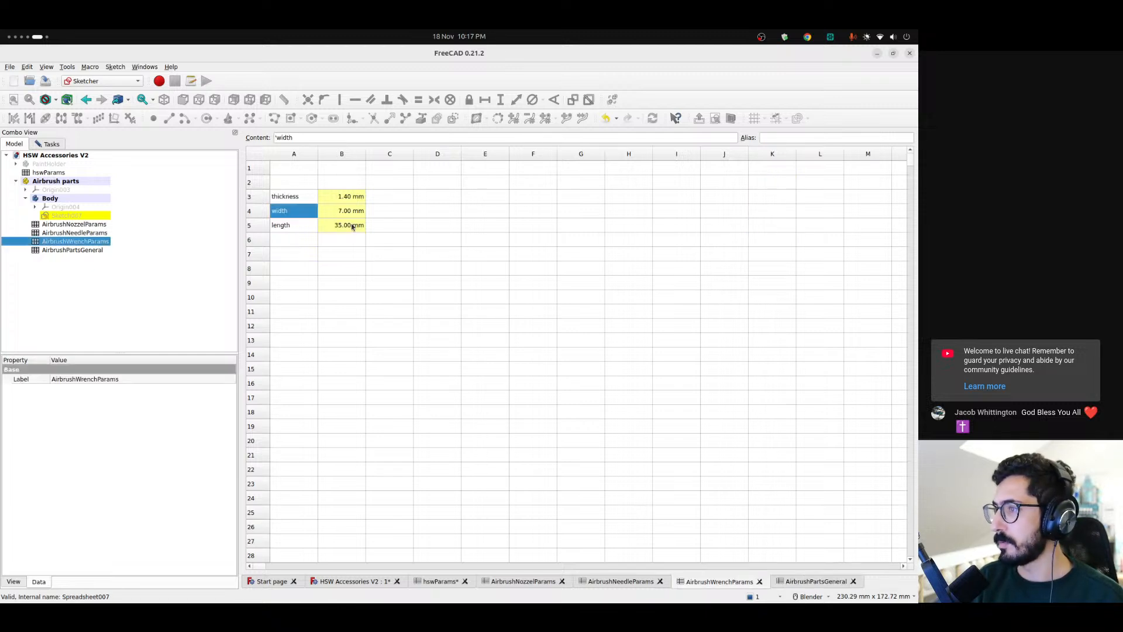
{"action": "double_click", "coordinate": [73, 251]}
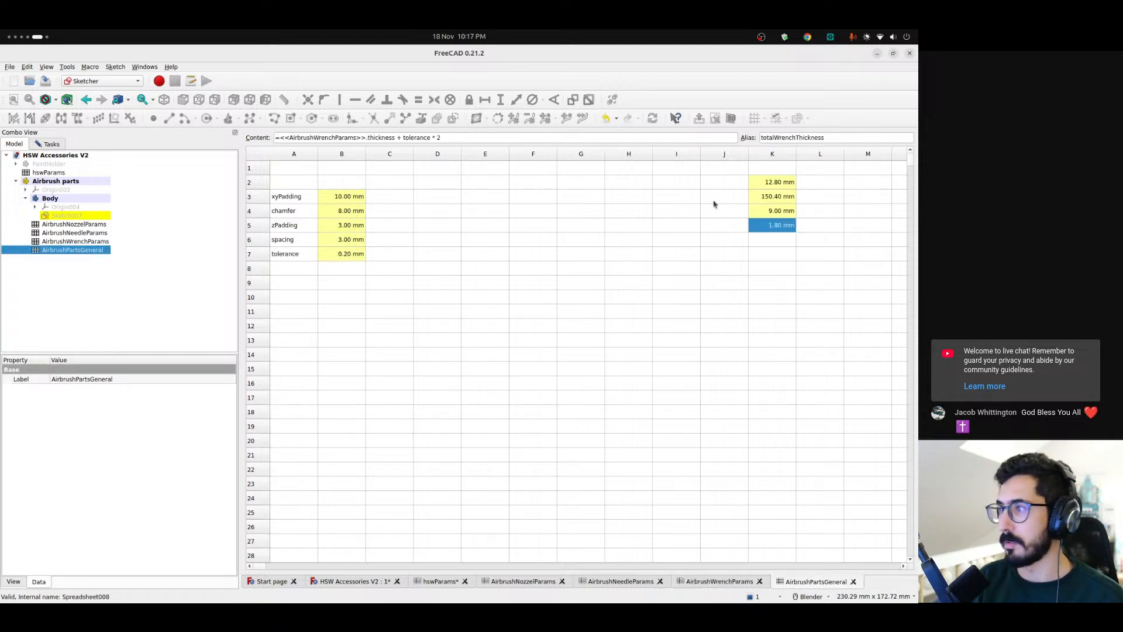
{"action": "double_click", "coordinate": [791, 140]}
{"action": "key", "text": "ctrl+c"}
{"action": "left_click", "coordinate": [785, 239]}
{"action": "left_click", "coordinate": [794, 138]}
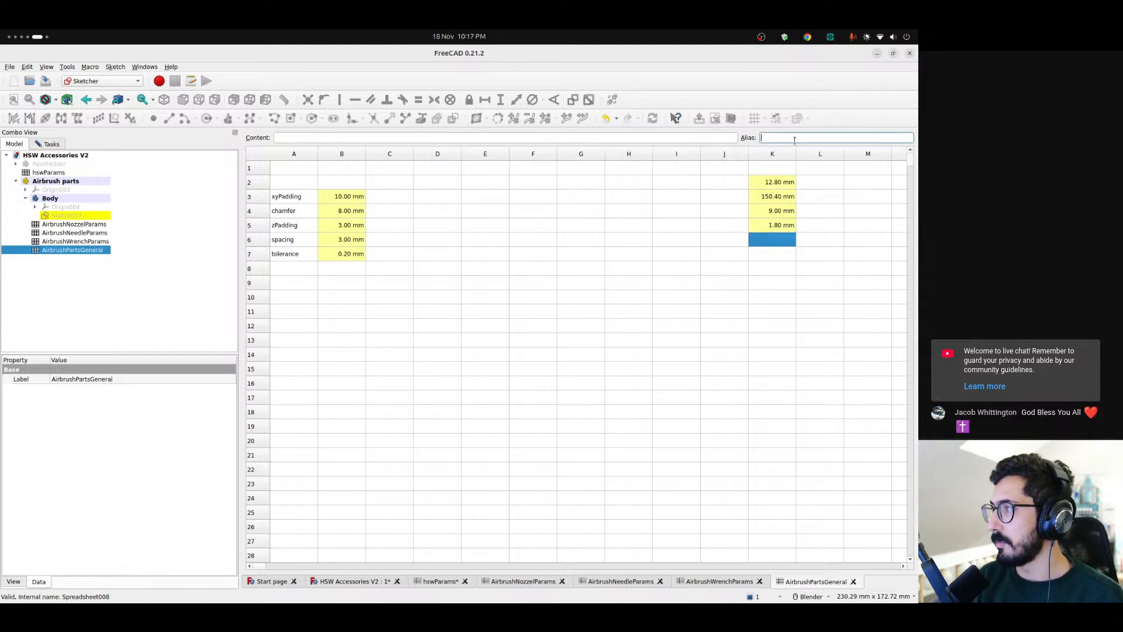
{"action": "key", "text": "ctrl+v"}
{"action": "key", "text": "shift+Left"}
{"action": "key", "text": "shift+Left"}
{"action": "key", "text": "shift+Left"}
{"action": "key", "text": "shift+Left"}
{"action": "key", "text": "shift+Left"}
{"action": "key", "text": "shift+Left"}
{"action": "key", "text": "shift+Left"}
{"action": "key", "text": "shift+Left"}
{"action": "key", "text": "shift+Left"}
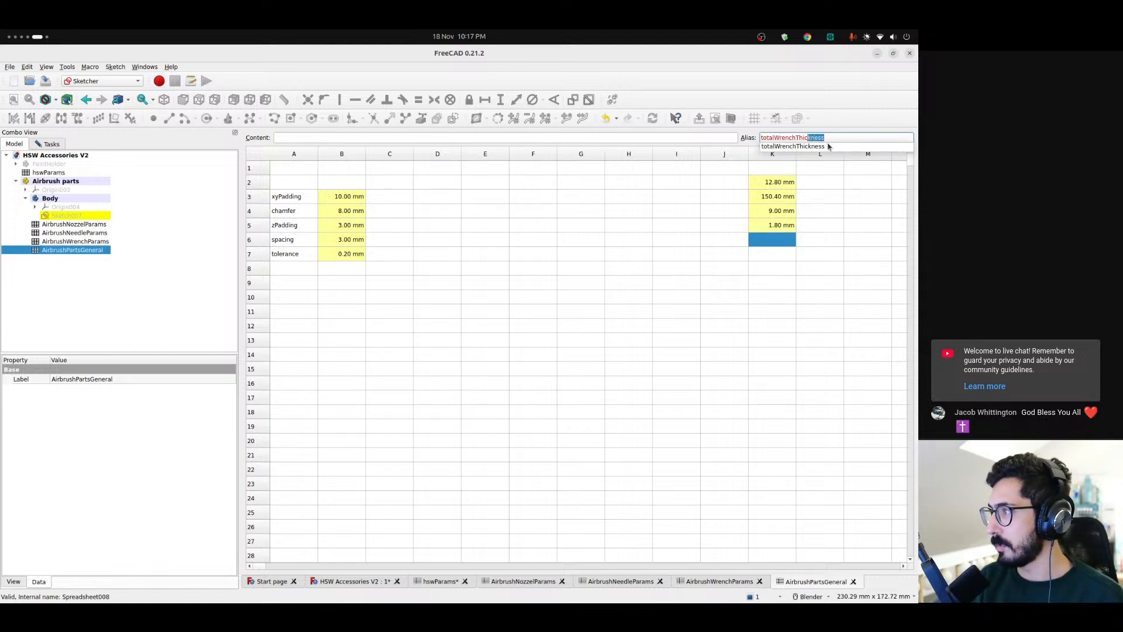
{"action": "type", "text": "Width"}
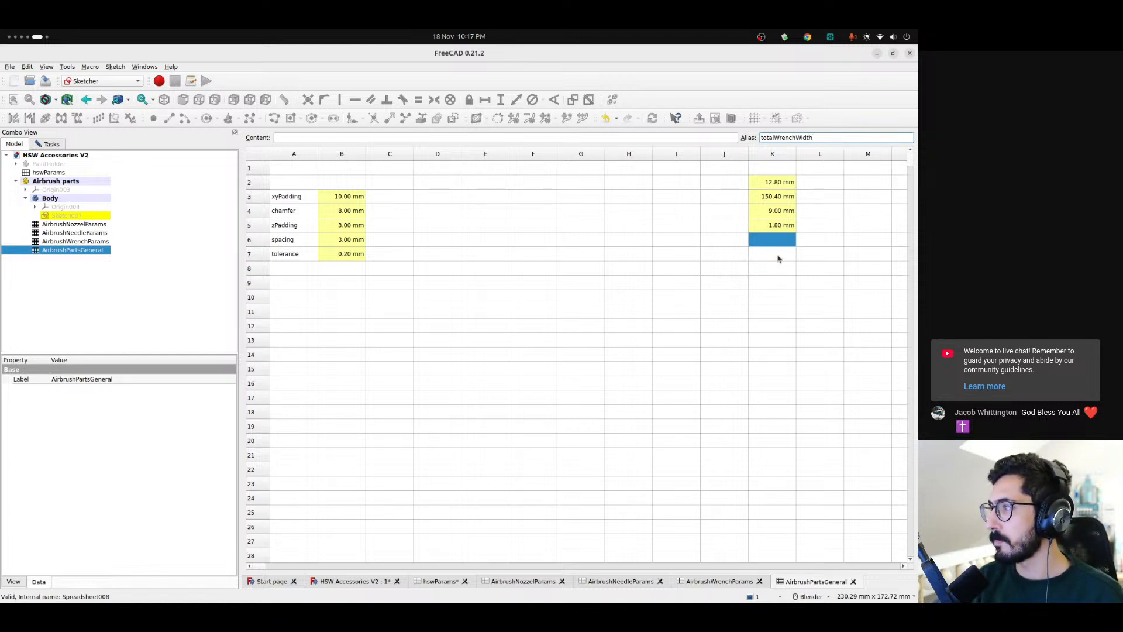
{"action": "key", "text": "Return"}
Copy the wrench thickness formula from K5 into cell K6
{"action": "left_click", "coordinate": [777, 228]}
{"action": "left_click", "coordinate": [457, 139]}
{"action": "key", "text": "ctrl+a"}
{"action": "key", "text": "ctrl+c"}
{"action": "left_click", "coordinate": [781, 237]}
{"action": "left_click", "coordinate": [398, 138]}
{"action": "key", "text": "ctrl+v"}
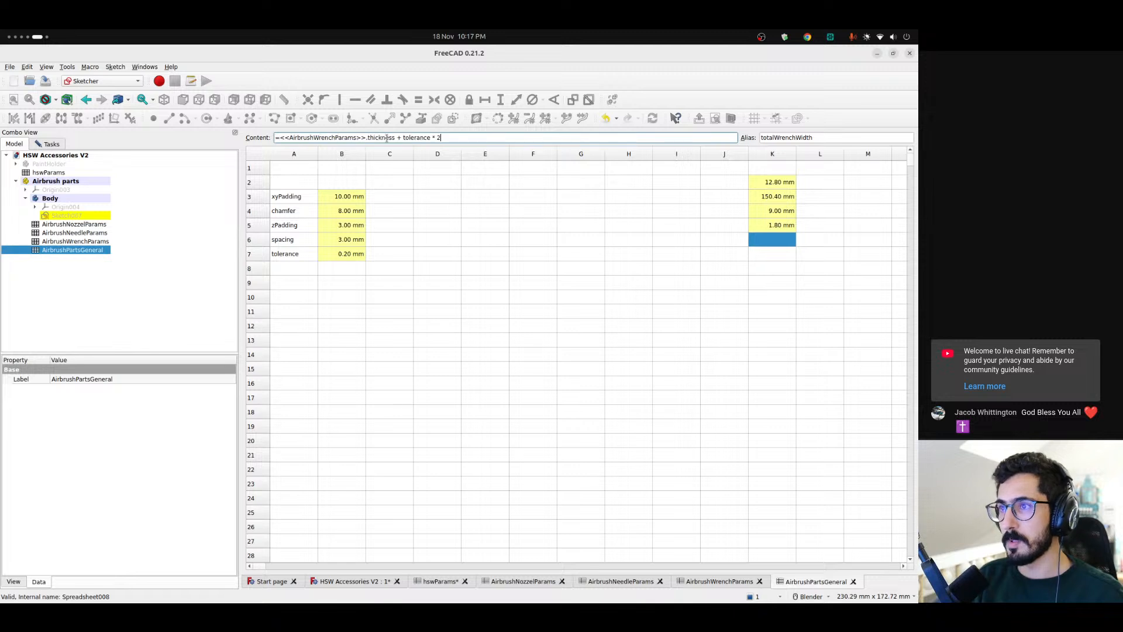
Make the K6 formula reference the width parameter of AirbrushWrenchParams instead of thickness
{"action": "double_click", "coordinate": [386, 138]}
{"action": "type", "text": "wid"}
{"action": "left_click", "coordinate": [299, 160]}
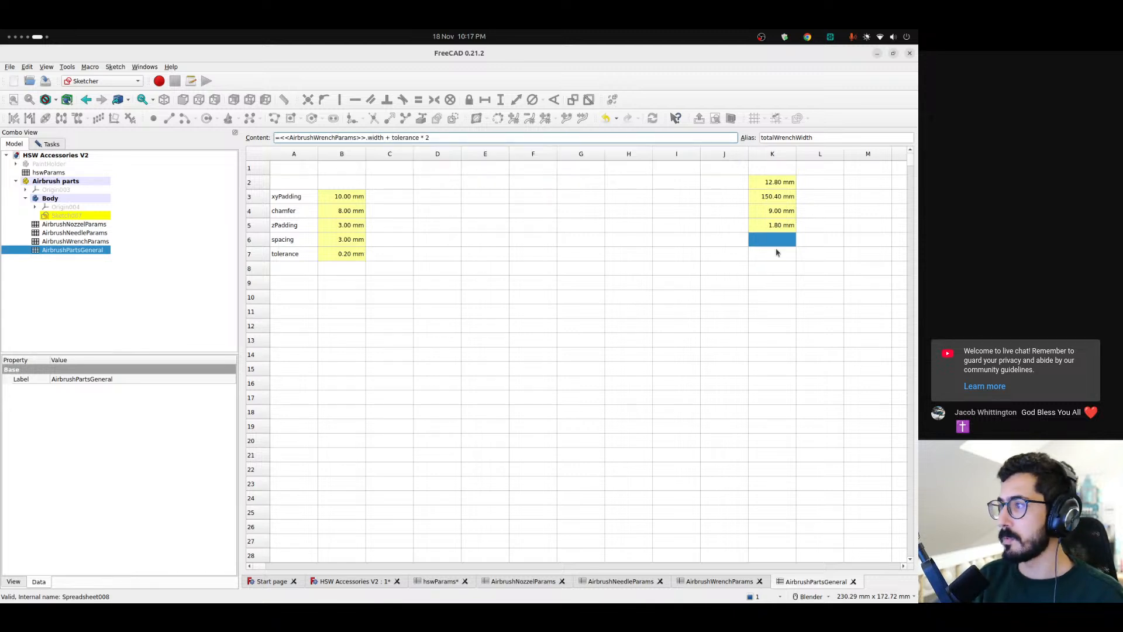
{"action": "left_click", "coordinate": [778, 258]}
{"action": "left_click", "coordinate": [778, 240]}
{"action": "double_click", "coordinate": [370, 139]}
{"action": "type", "text": "width"}
{"action": "key", "text": "Down"}
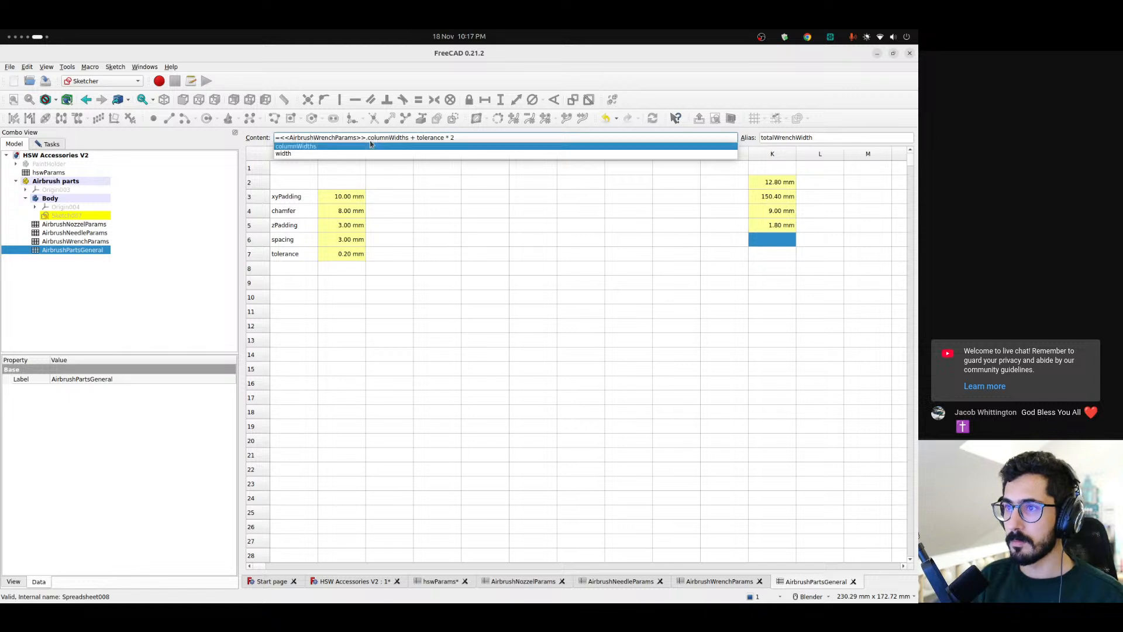
{"action": "key", "text": "Return"}
{"action": "key", "text": "Return"}
Begin a sum formula in the empty cell K7 with totalNozzleDiameter as its first term
{"action": "left_click_drag", "start_coordinate": [769, 181], "coordinate": [777, 243]}
{"action": "left_click", "coordinate": [771, 258]}
{"action": "left_click", "coordinate": [388, 134]}
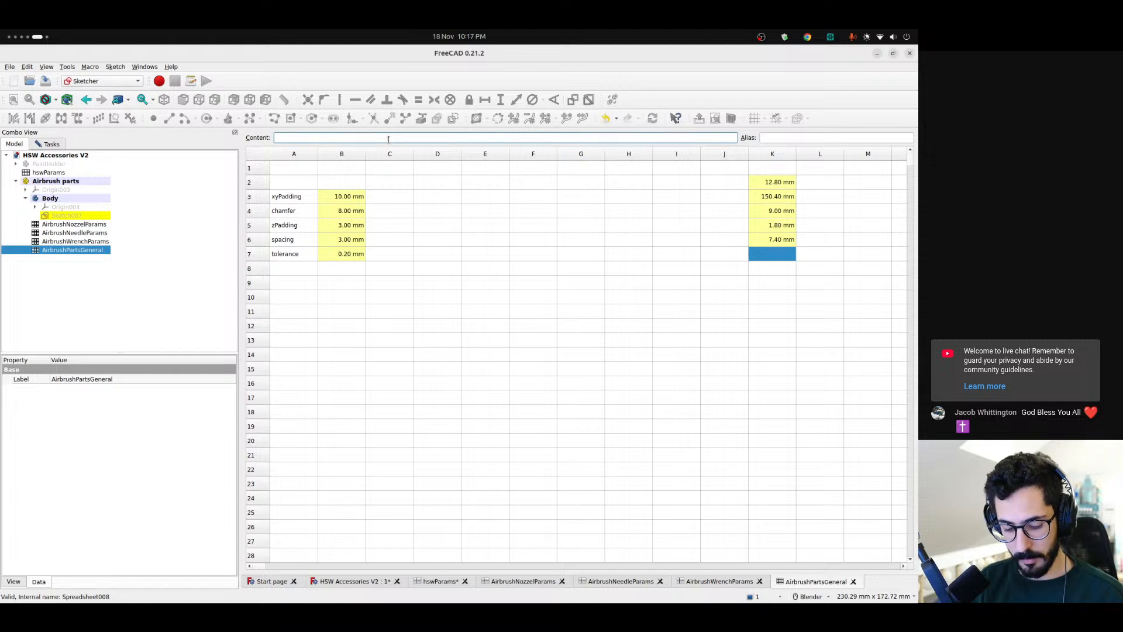
{"action": "type", "text": "=tot"}
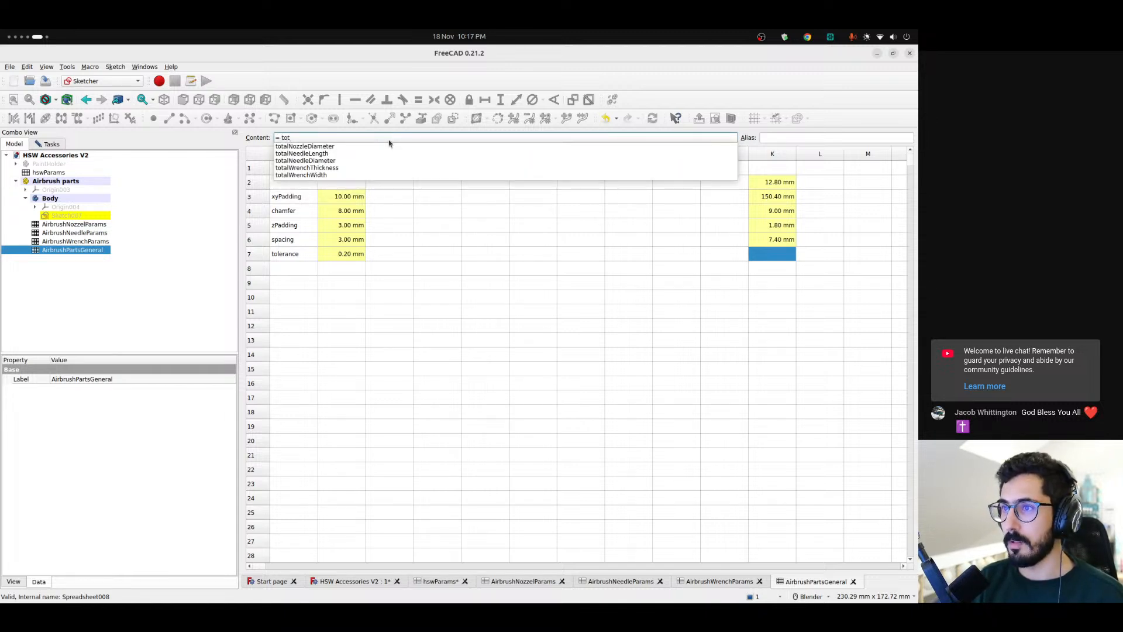
{"action": "key", "text": "Down"}
{"action": "key", "text": "Return"}
{"action": "type", "text": "+ "}
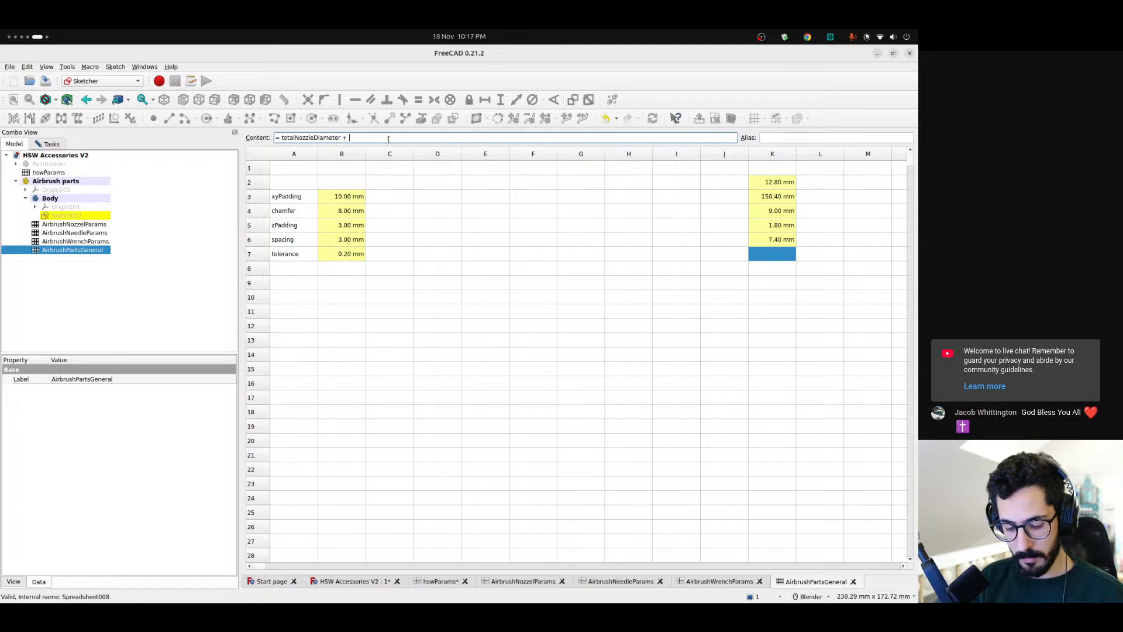
{"action": "type", "text": "tot"}
Add totalNeedleLength and totalWrenchThickness to the sum in K7
{"action": "key", "text": "Down"}
{"action": "key", "text": "Down"}
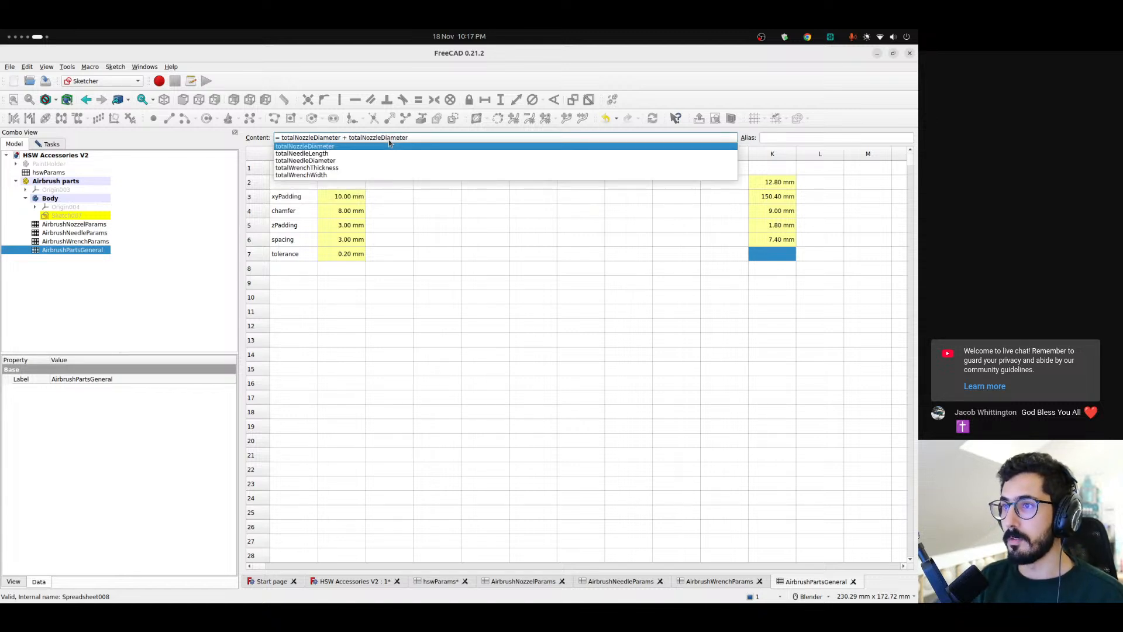
{"action": "key", "text": "Return"}
{"action": "type", "text": "+ "}
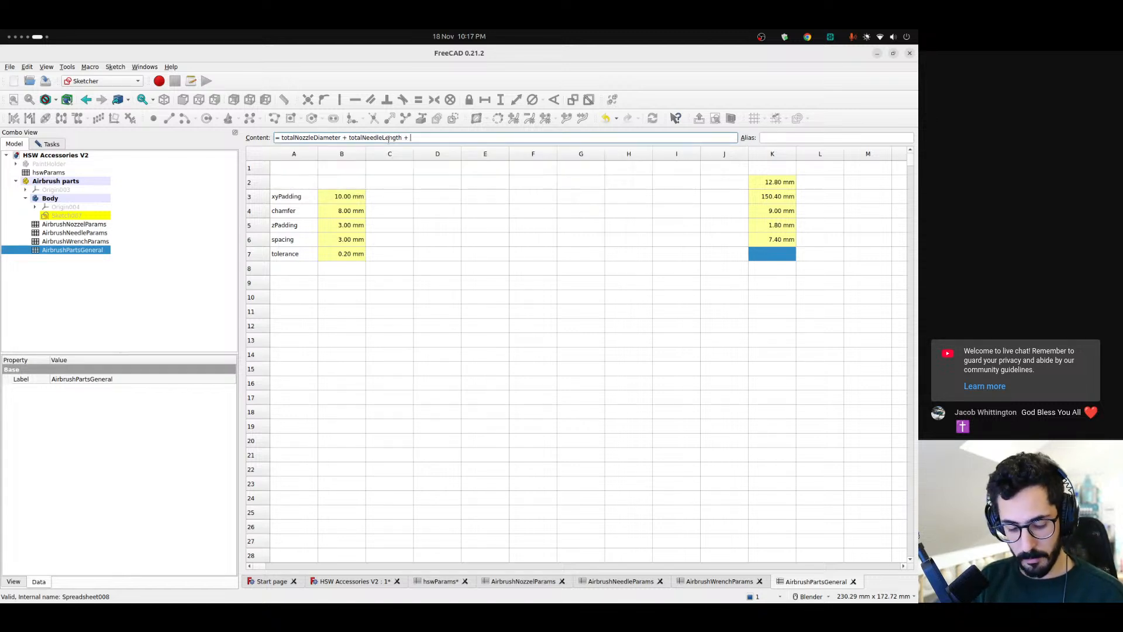
{"action": "type", "text": "tot"}
{"action": "key", "text": "Down"}
{"action": "key", "text": "Down"}
{"action": "key", "text": "Down"}
{"action": "key", "text": "Down"}
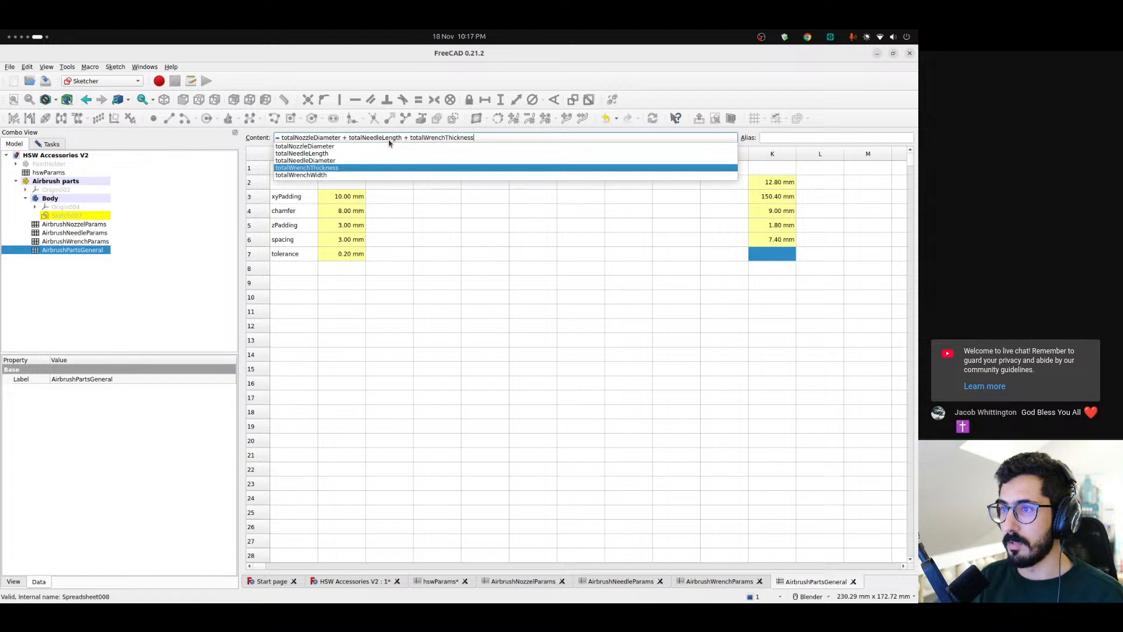
{"action": "key", "text": "Return"}
{"action": "key", "text": "Return"}
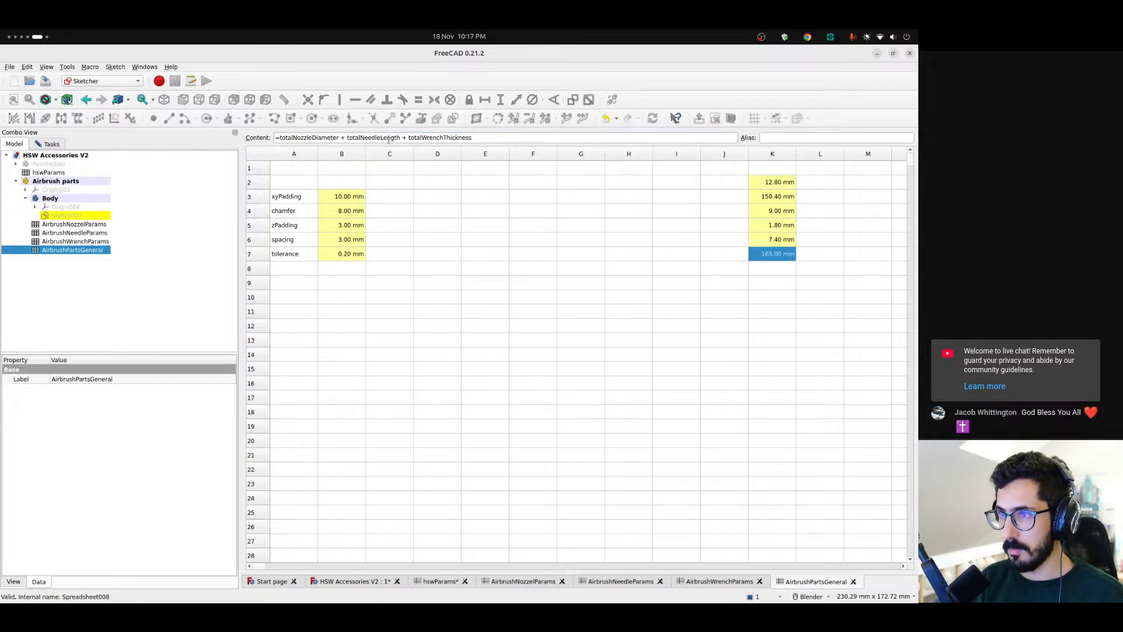
Extend the K7 formula with padding * 2
{"action": "left_click", "coordinate": [531, 138]}
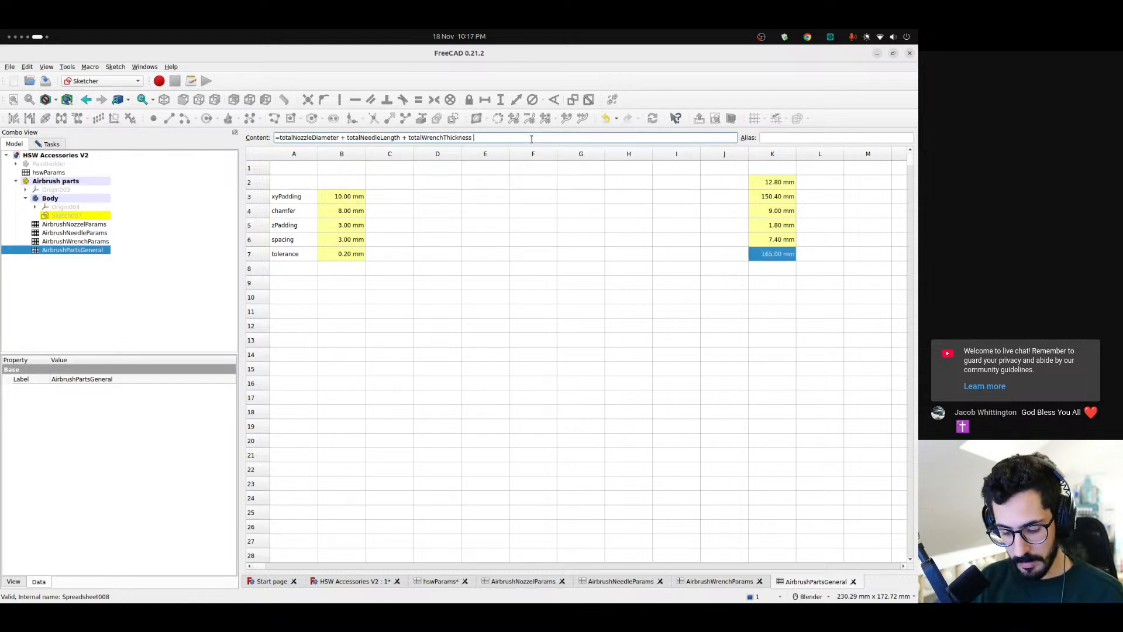
{"action": "type", "text": "+ pad"}
{"action": "key", "text": "Down"}
{"action": "key", "text": "Down"}
{"action": "key", "text": "Down"}
{"action": "key", "text": "Return"}
{"action": "type", "text": "*"}
{"action": "key", "text": "Return"}
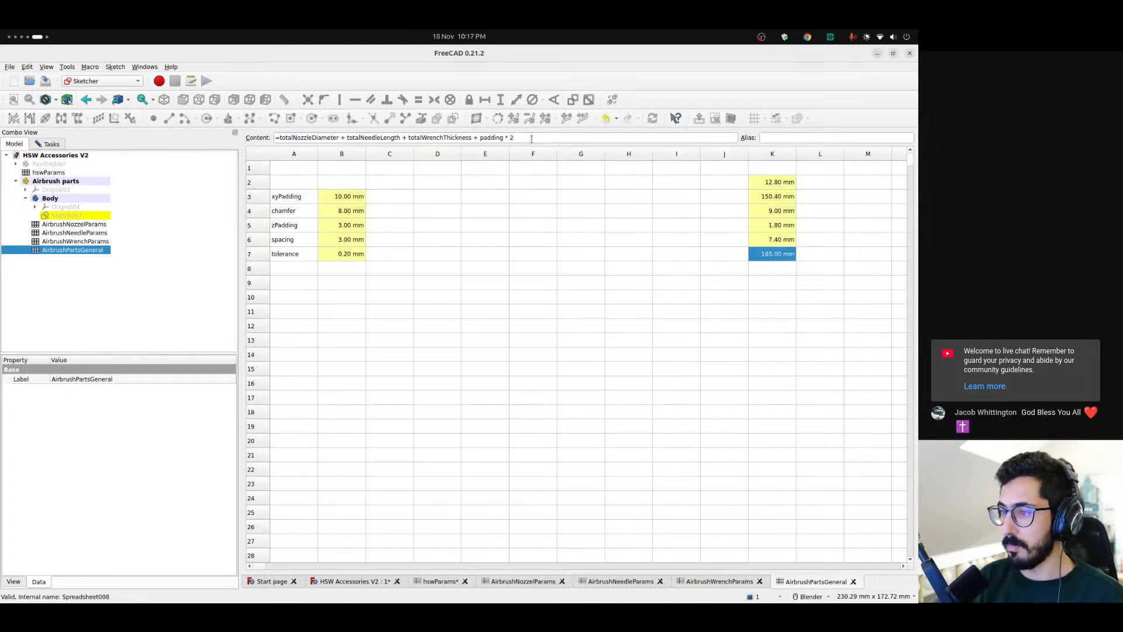
Check the gaps between the cutouts in the holder sketch and add spacing * 2 to the K7 formula
{"action": "left_click", "coordinate": [349, 582]}
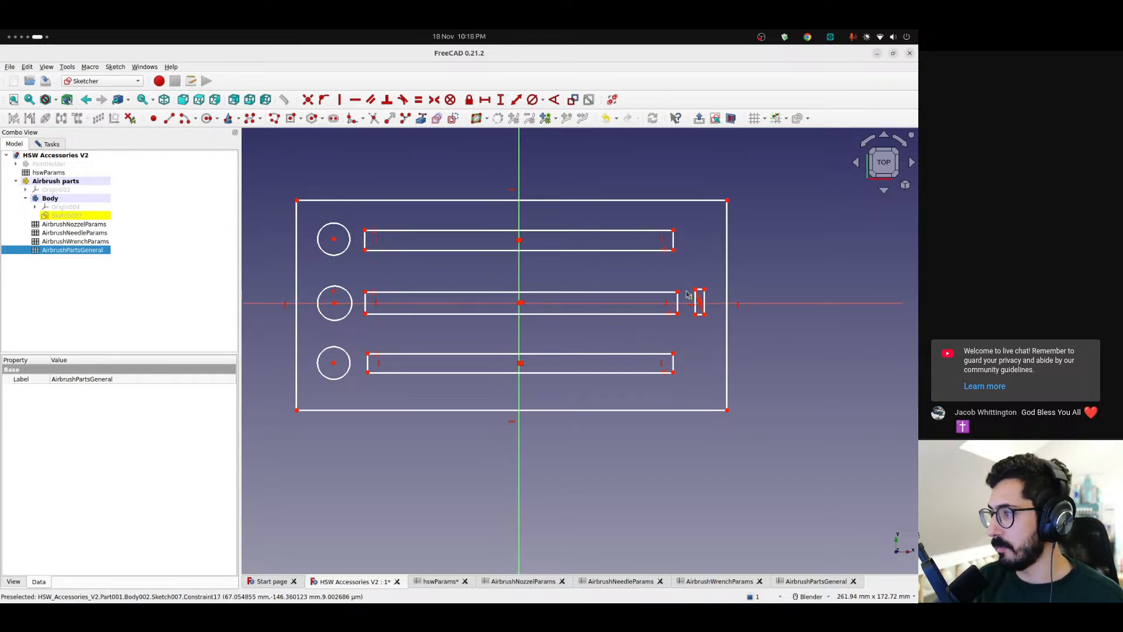
{"action": "left_click", "coordinate": [815, 581]}
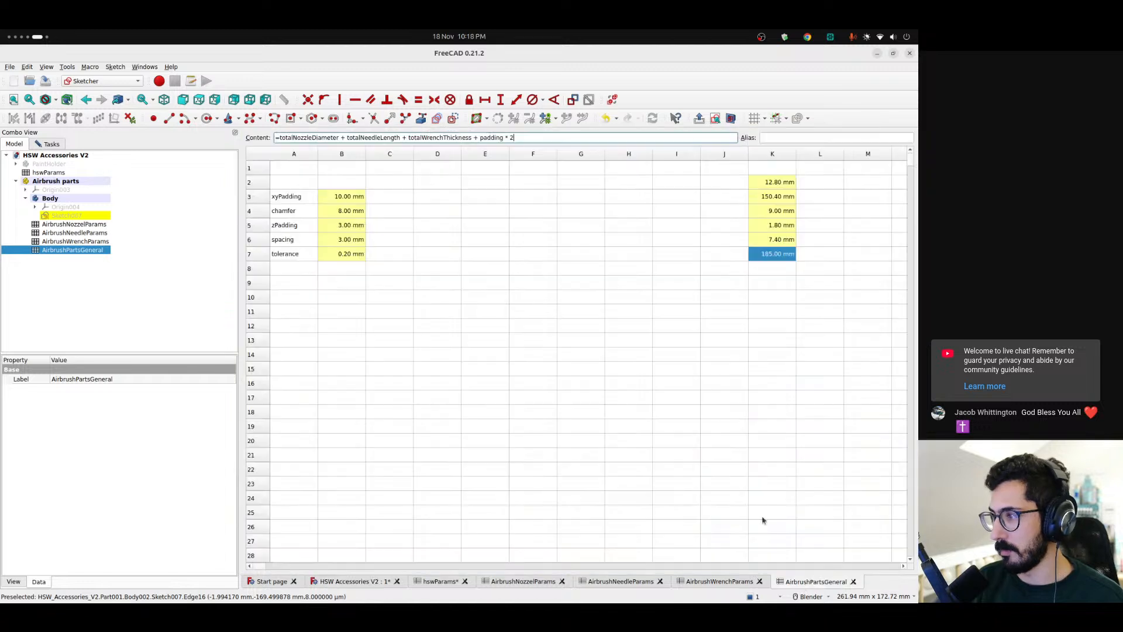
{"action": "left_click", "coordinate": [542, 137]}
{"action": "type", "text": "+"}
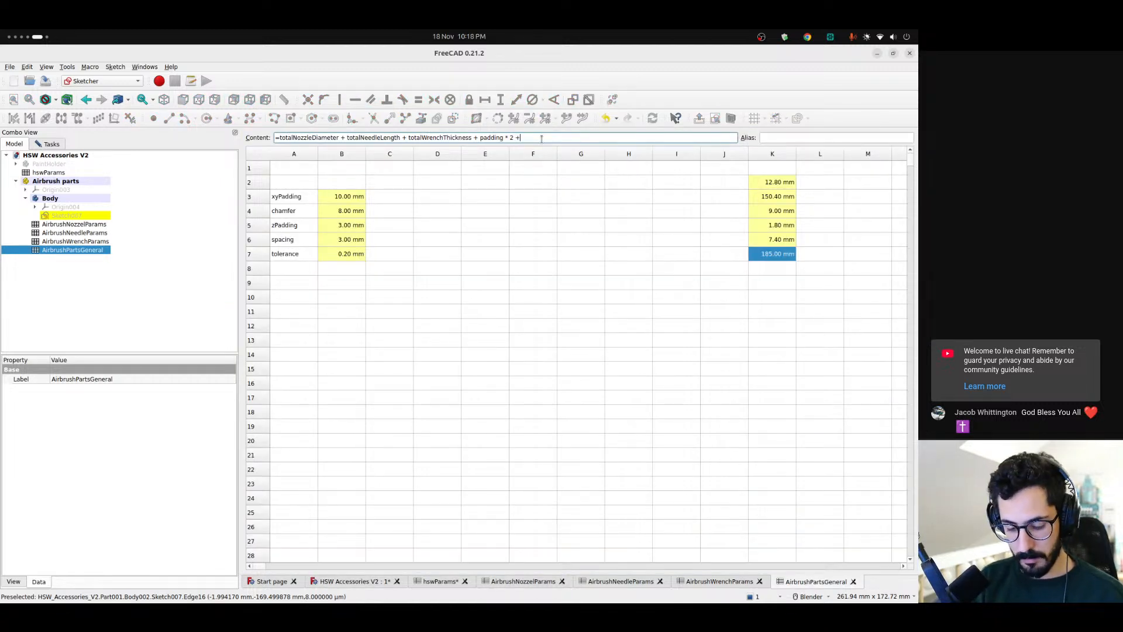
{"action": "type", "text": " spacing * 2"}
{"action": "key", "text": "Return"}
{"action": "left_click", "coordinate": [490, 255]}
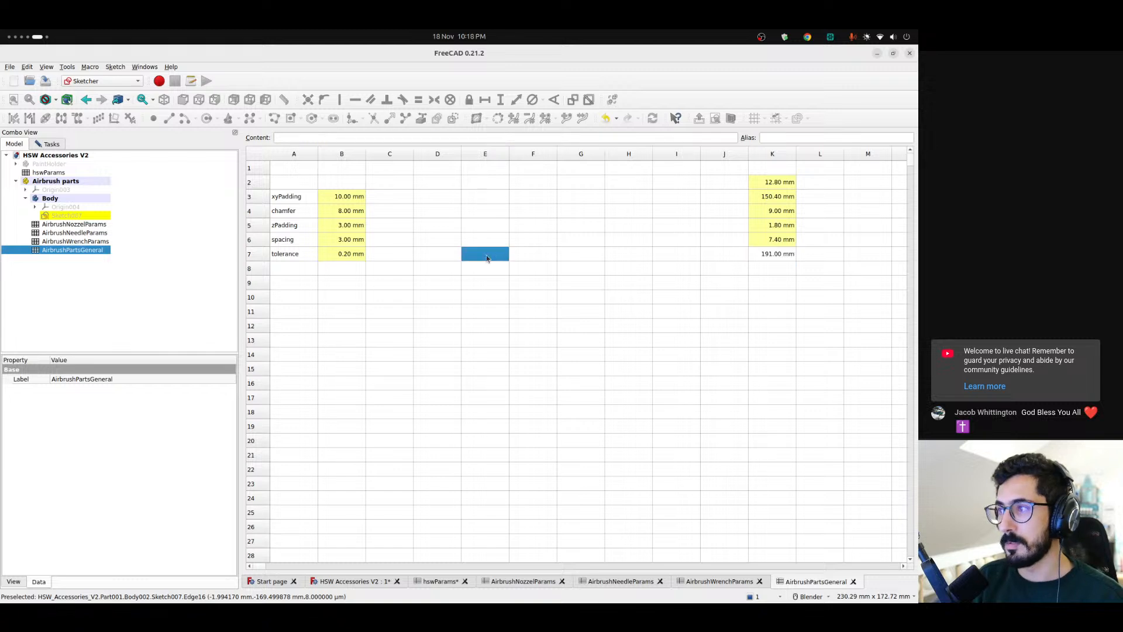
Give cell K7 the alias totalWidth
{"action": "left_click", "coordinate": [761, 258]}
{"action": "left_click", "coordinate": [801, 139]}
{"action": "type", "text": "totalW"}
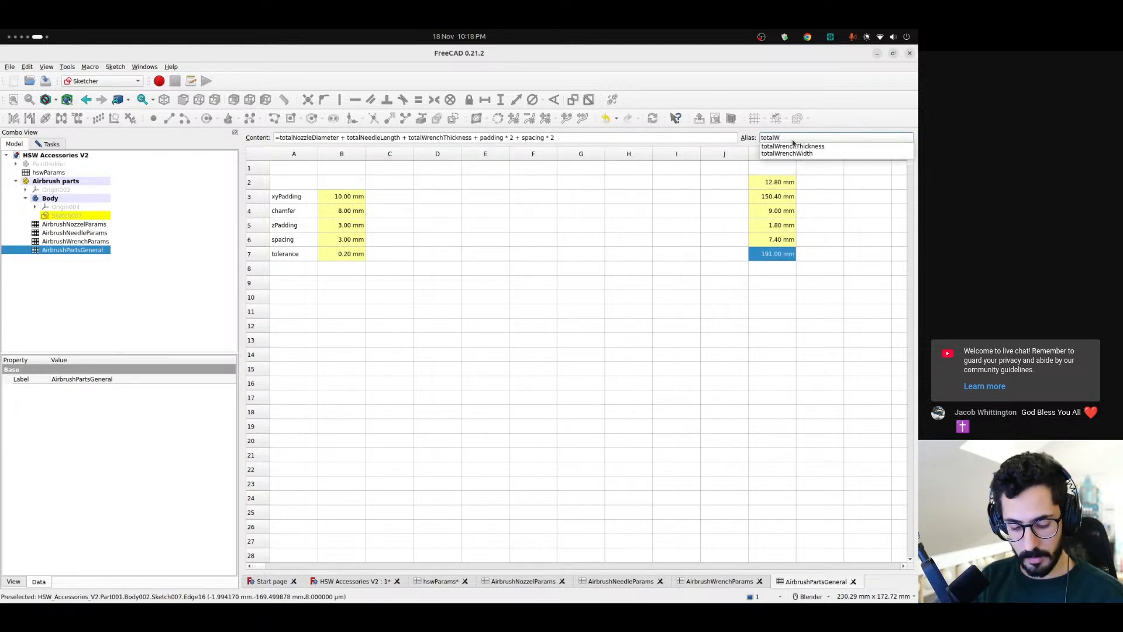
{"action": "type", "text": "idth"}
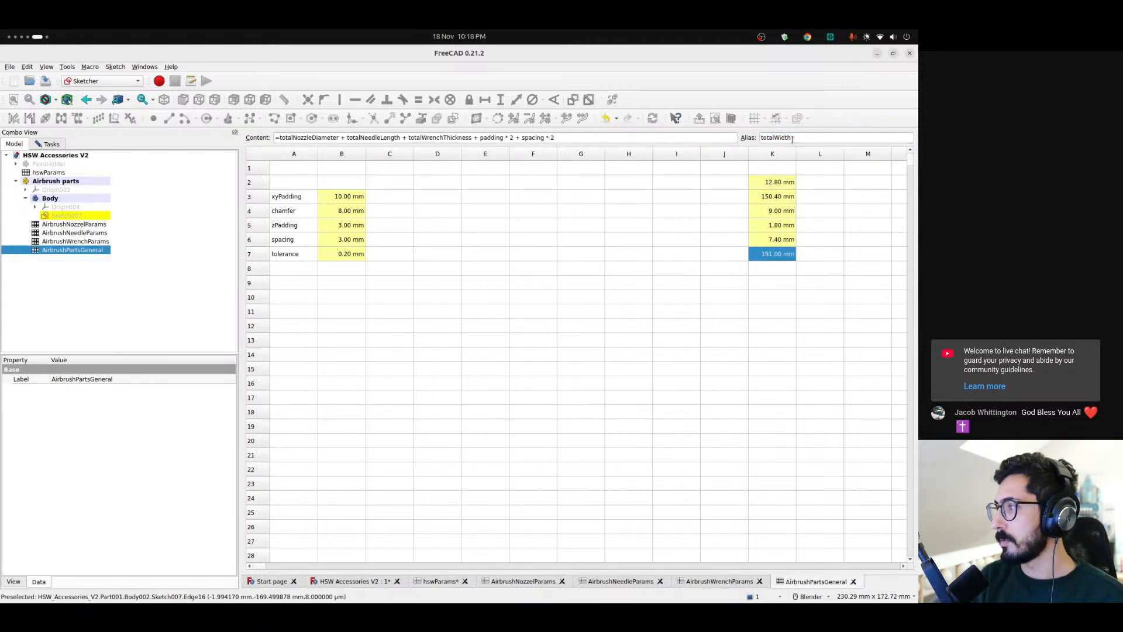
Give the empty cell K8 the alias totalLength
{"action": "left_click", "coordinate": [780, 270]}
{"action": "type", "text": "to"}
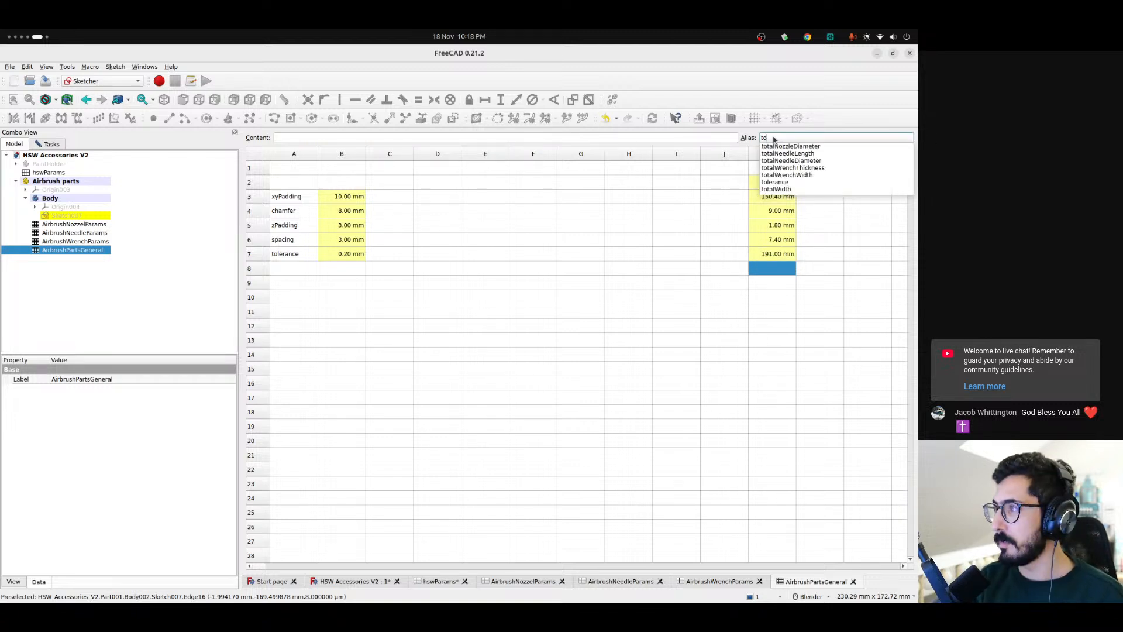
{"action": "type", "text": "talLenght"}
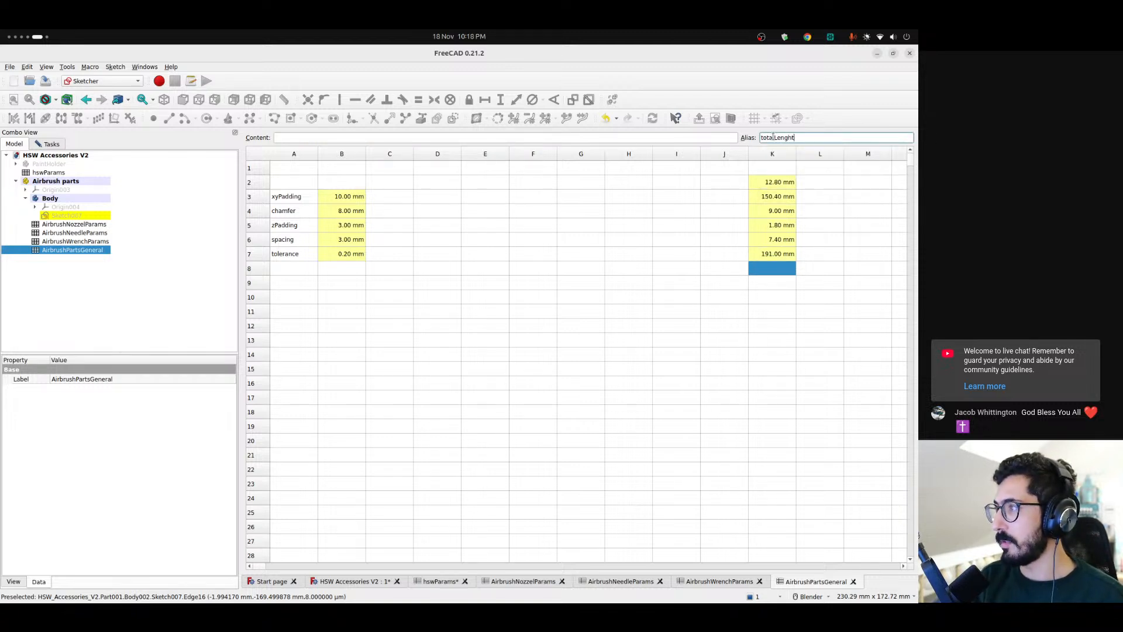
{"action": "key", "text": "Return"}
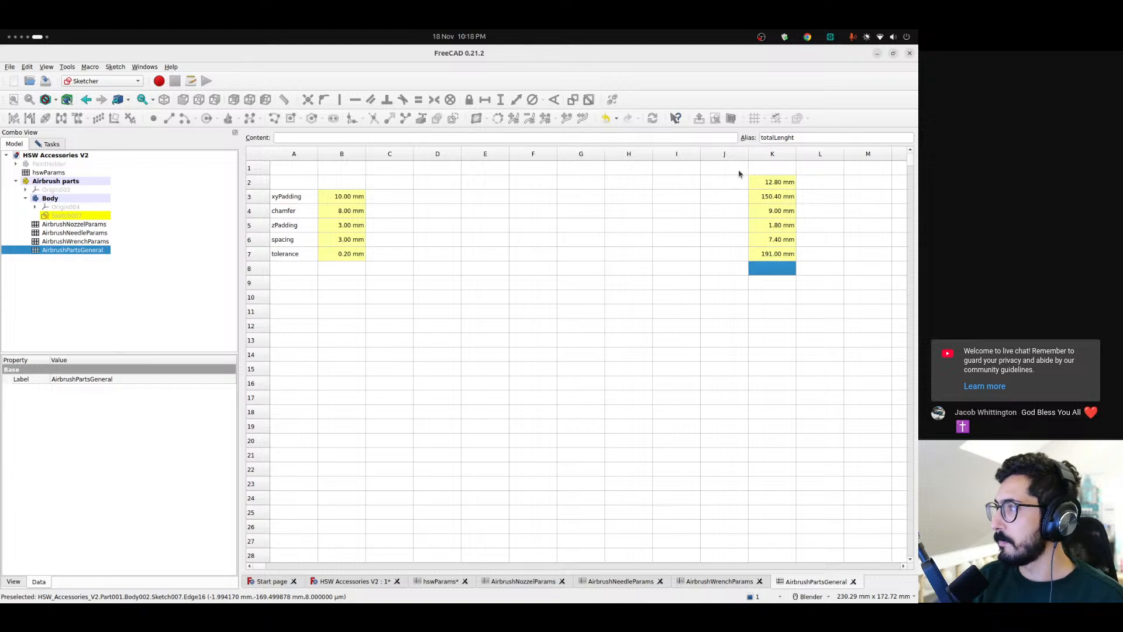
{"action": "left_click", "coordinate": [795, 139]}
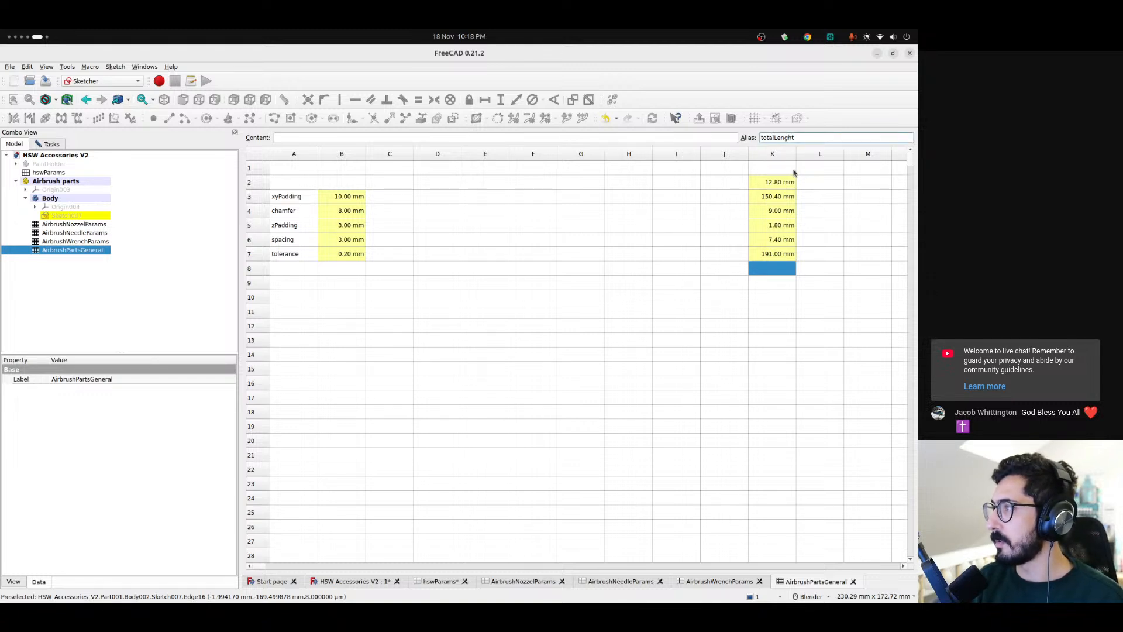
{"action": "type", "text": "t"}
{"action": "key", "text": "Return"}
{"action": "left_click", "coordinate": [474, 138]}
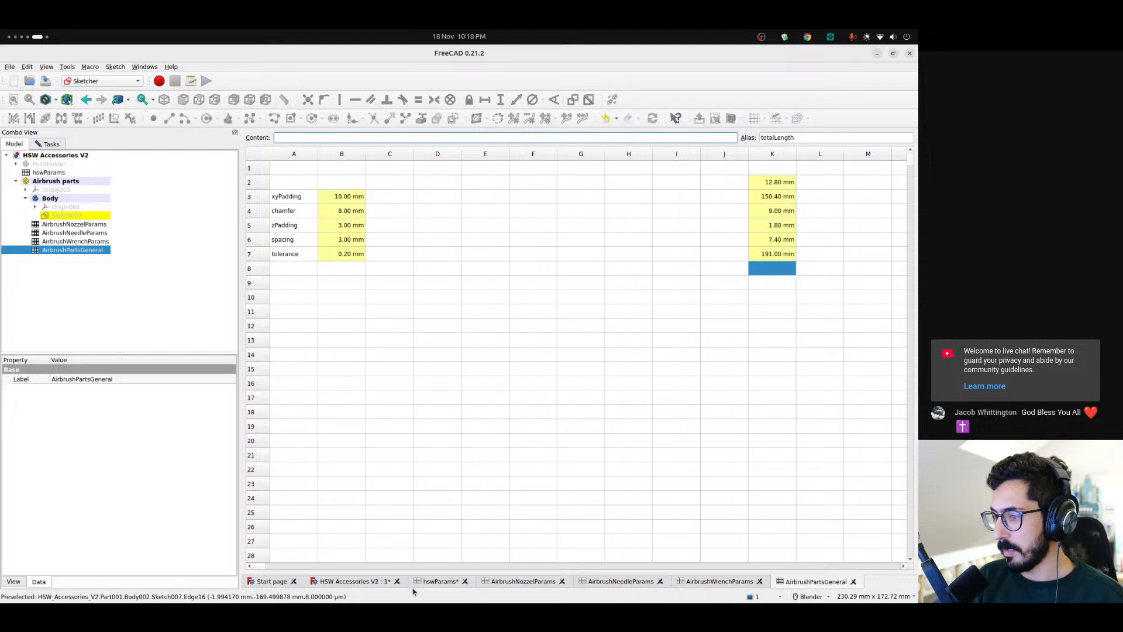
Shrink the circle in the upper row of the holder sketch and increase the height of the slot beside it
{"action": "left_click", "coordinate": [362, 582]}
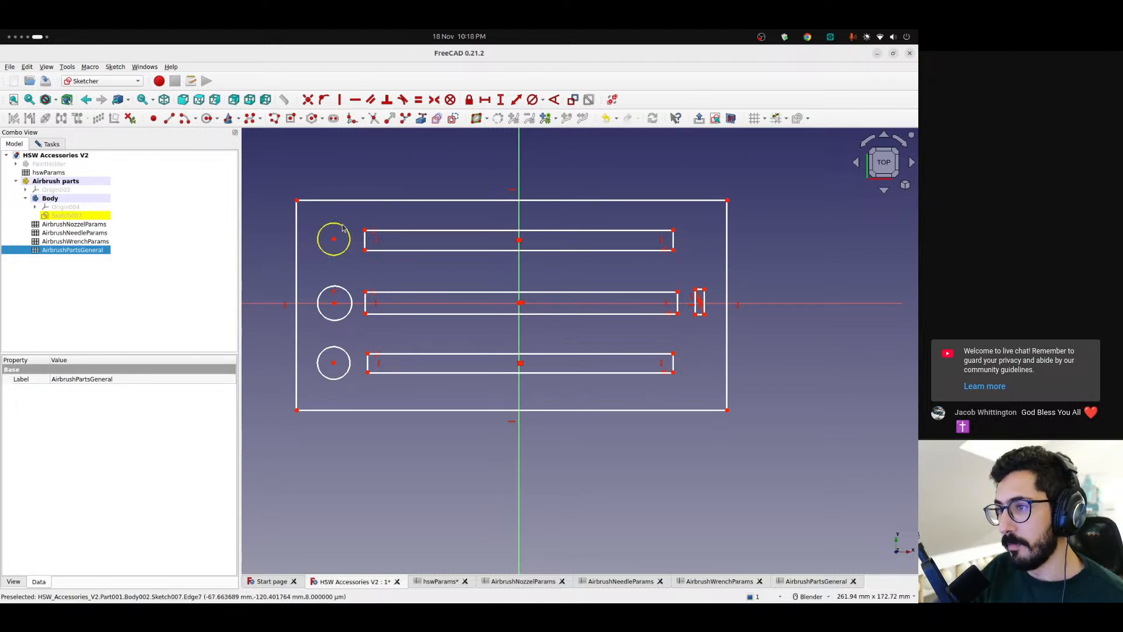
{"action": "mouse_move", "coordinate": [343, 227]}
{"action": "left_mouse_down"}
{"action": "mouse_move", "coordinate": [354, 219]}
{"action": "mouse_move", "coordinate": [347, 238]}
{"action": "left_mouse_up"}
{"action": "left_click_drag", "start_coordinate": [428, 231], "coordinate": [425, 219]}
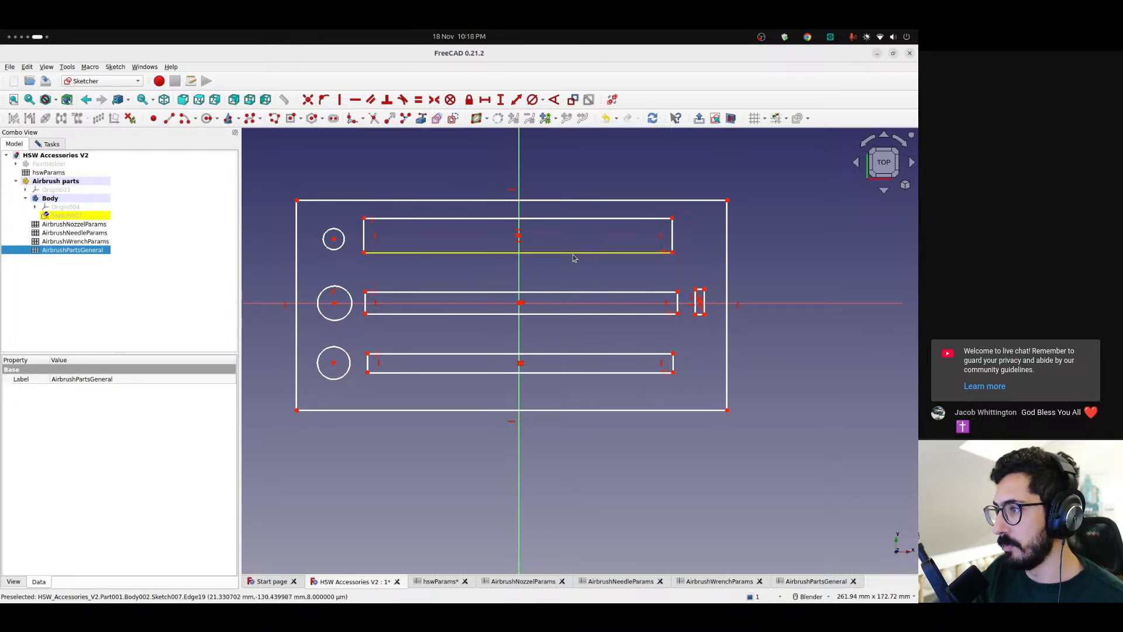
{"action": "left_click_drag", "start_coordinate": [569, 253], "coordinate": [571, 261]}
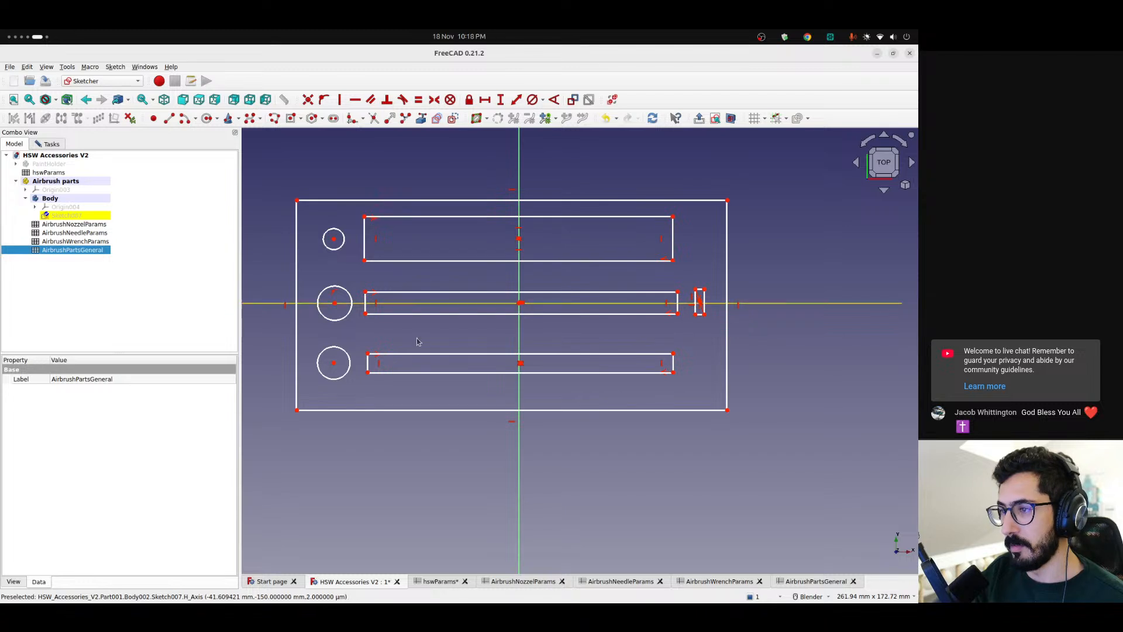
Narrow the upper-row slot again and resize the upper and middle circles to roughly match the lower circle
{"action": "left_click_drag", "start_coordinate": [435, 265], "coordinate": [440, 245]}
{"action": "left_click_drag", "start_coordinate": [521, 233], "coordinate": [519, 241]}
{"action": "left_click_drag", "start_coordinate": [340, 247], "coordinate": [340, 275]}
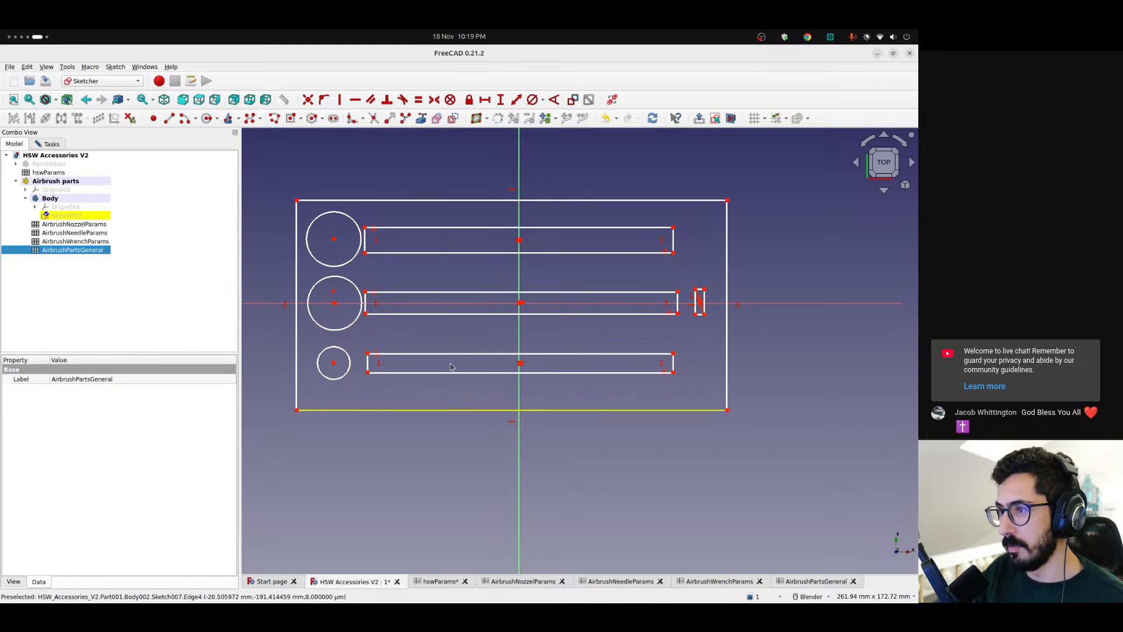
{"action": "left_click_drag", "start_coordinate": [338, 276], "coordinate": [341, 288]}
{"action": "left_click_drag", "start_coordinate": [345, 213], "coordinate": [341, 222]}
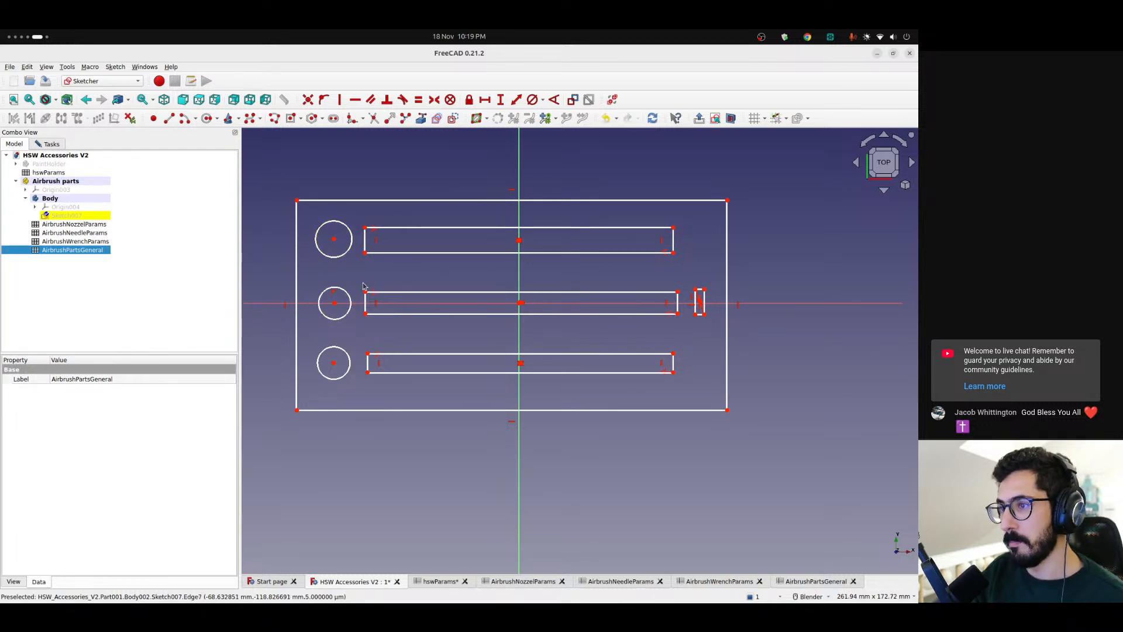
{"action": "left_click_drag", "start_coordinate": [452, 231], "coordinate": [453, 230]}
Give the empty cell L8 of the AirbrushPartsGeneral spreadsheet the alias maxLength
{"action": "left_click", "coordinate": [810, 582]}
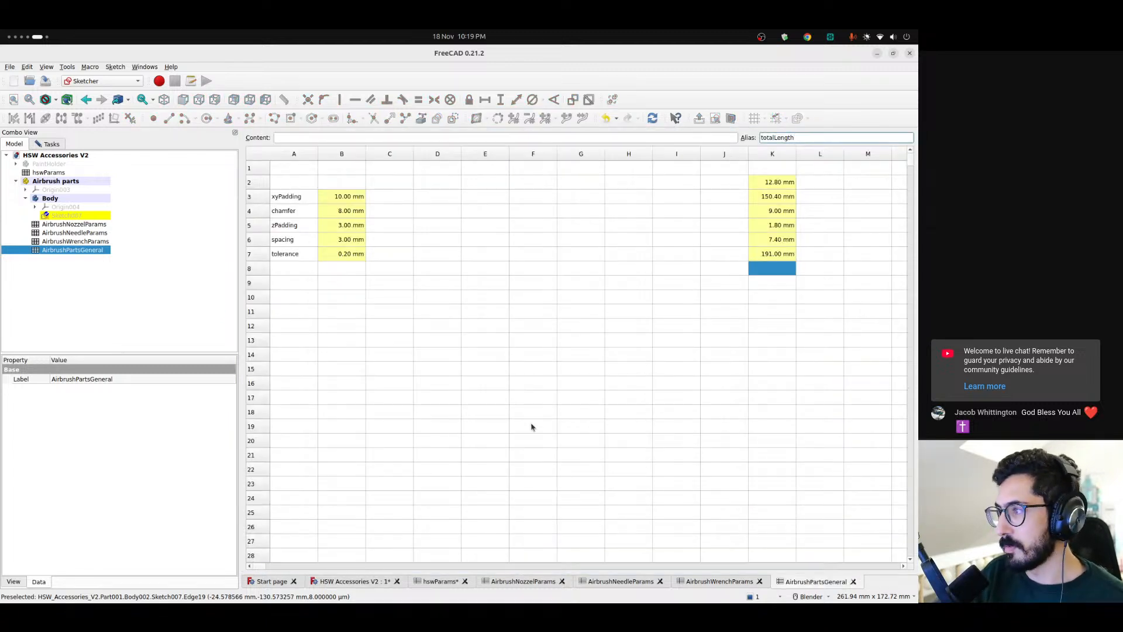
{"action": "left_click", "coordinate": [353, 582]}
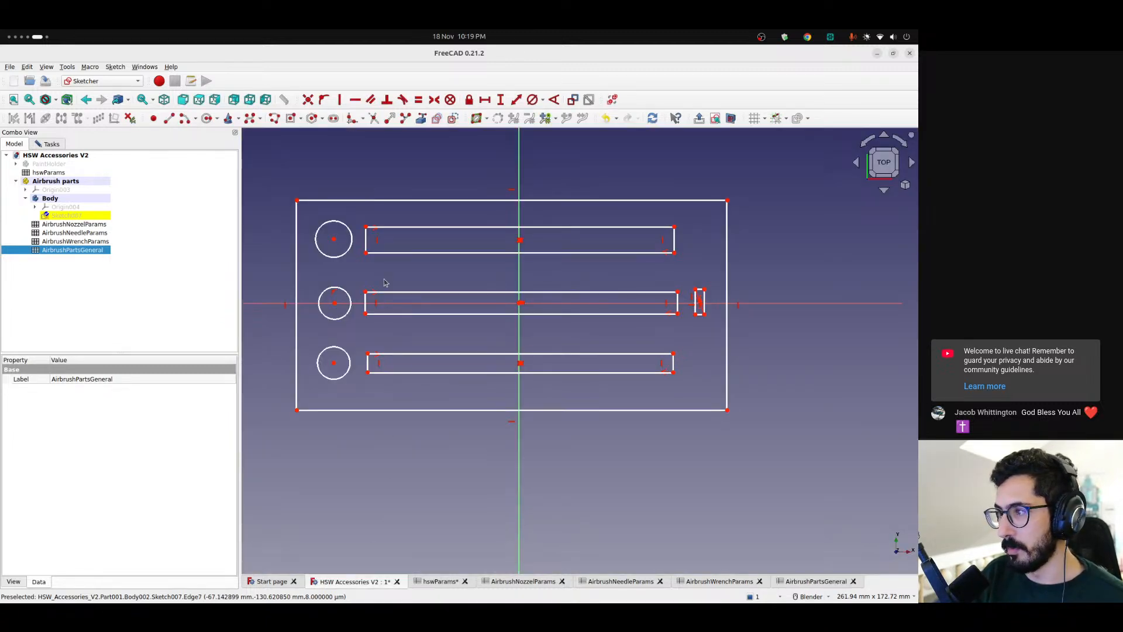
{"action": "left_click", "coordinate": [826, 582]}
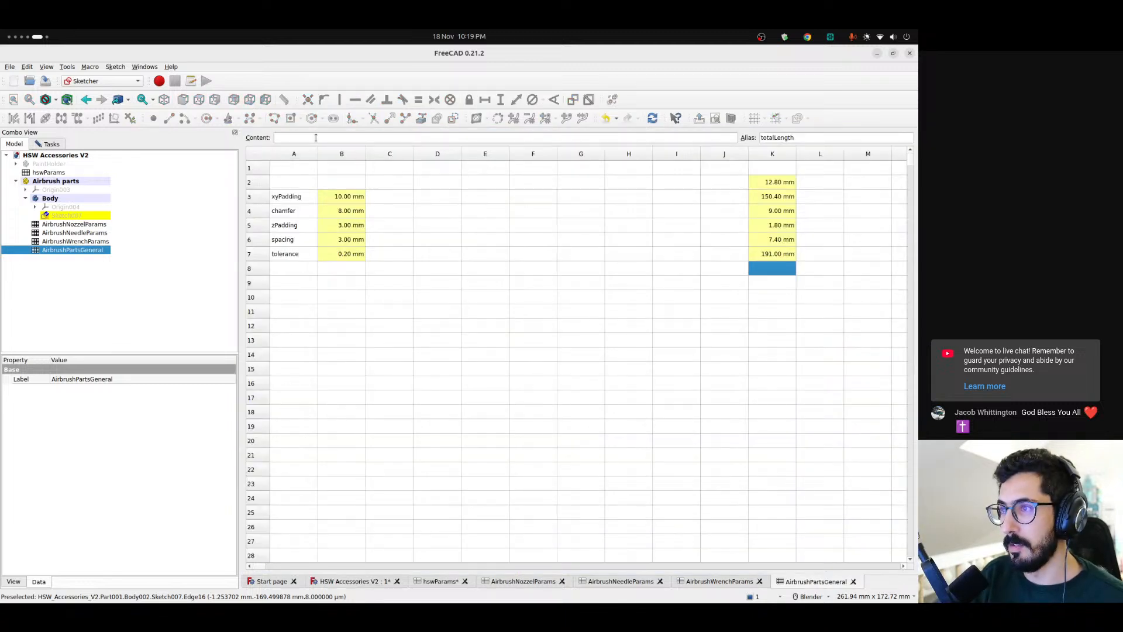
{"action": "left_click", "coordinate": [771, 300]}
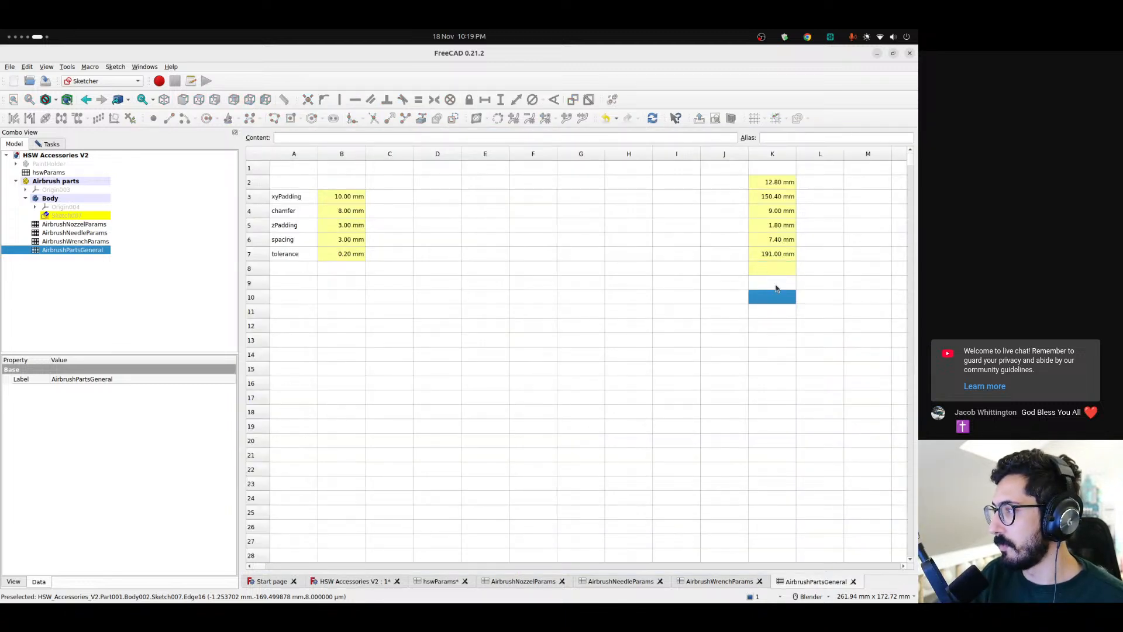
{"action": "left_click", "coordinate": [777, 287]}
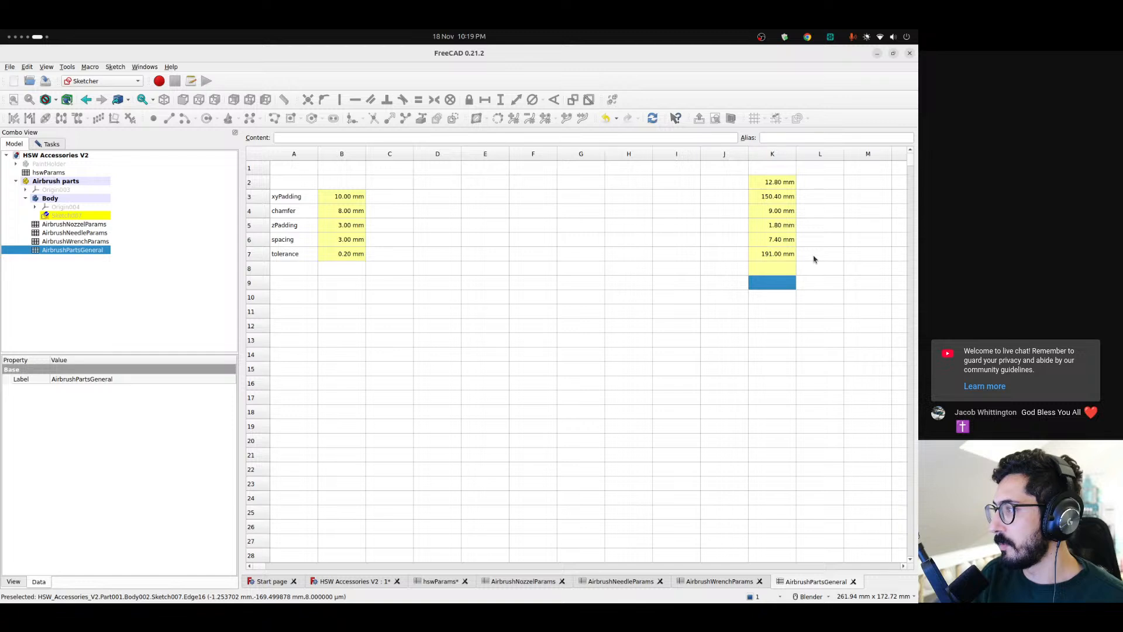
{"action": "left_click", "coordinate": [824, 266]}
{"action": "left_click", "coordinate": [789, 137]}
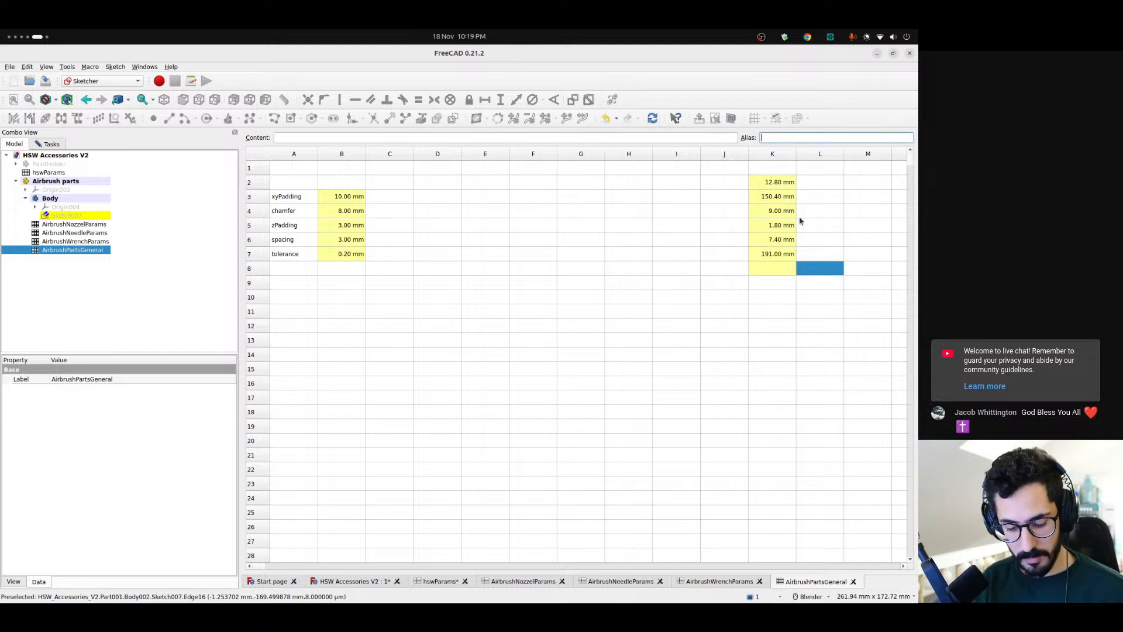
{"action": "type", "text": "max"}
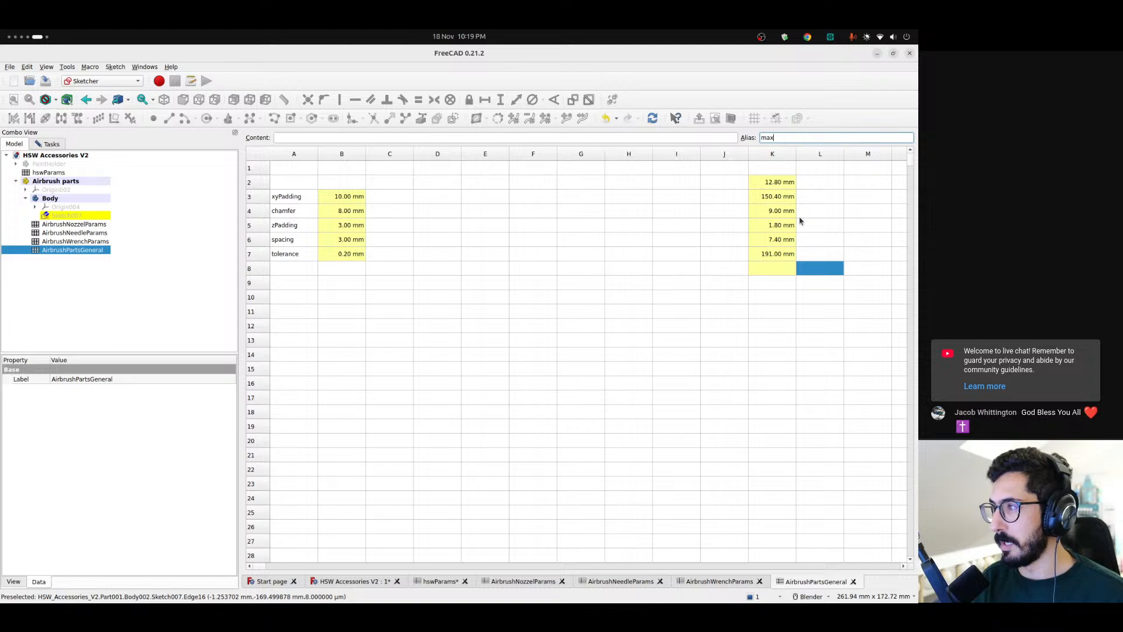
{"action": "type", "text": "Le"}
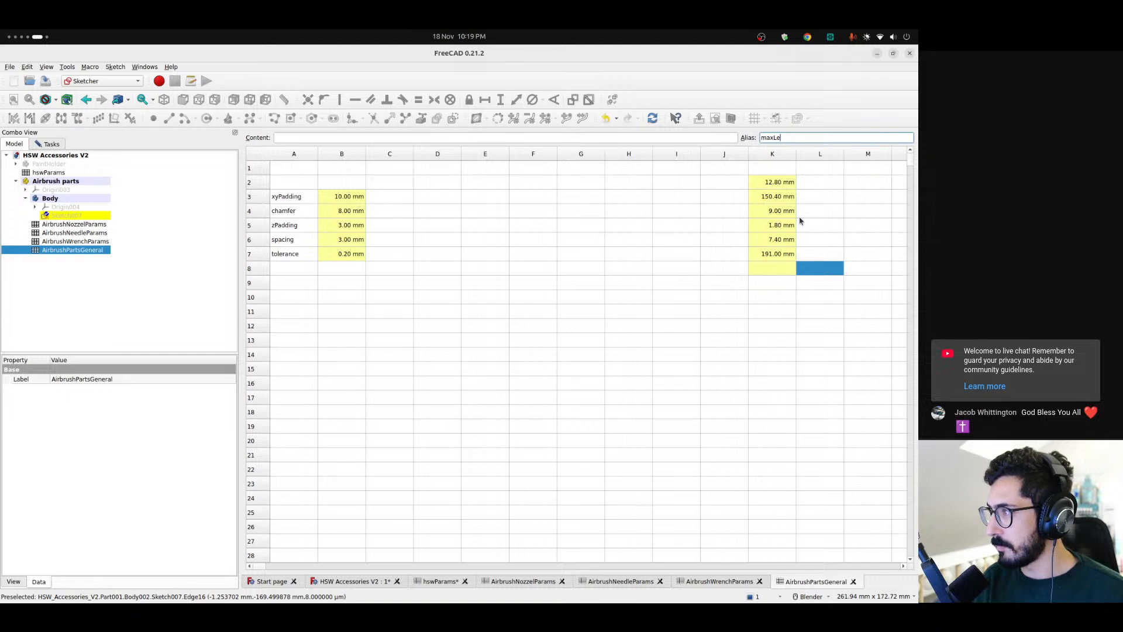
{"action": "type", "text": "ngth"}
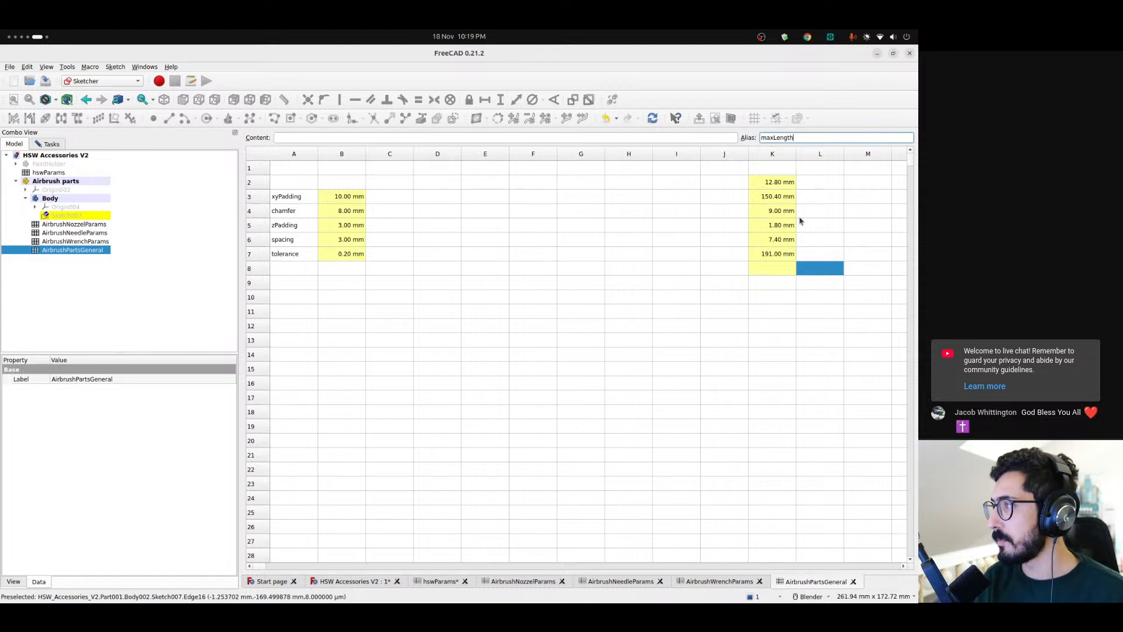
{"action": "key", "text": "Return"}
Set cell L8 to the larger of the nozzle and needle diameters with the formula =max(totalNozzleDiameter; totalNeedleDiameter)
{"action": "left_click", "coordinate": [433, 137]}
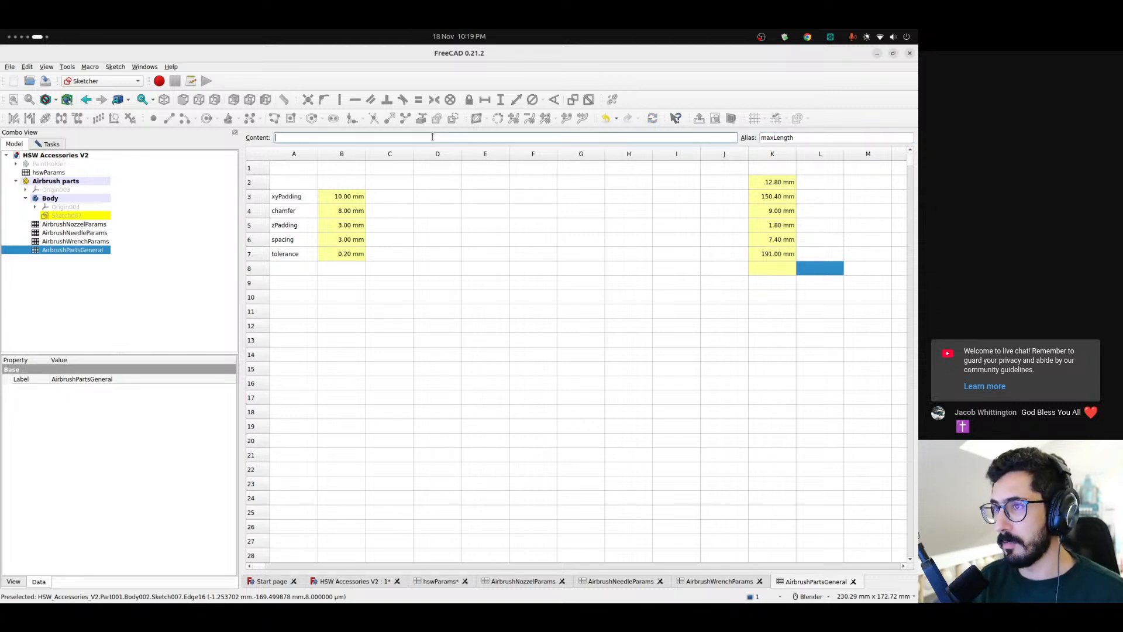
{"action": "type", "text": "= max"}
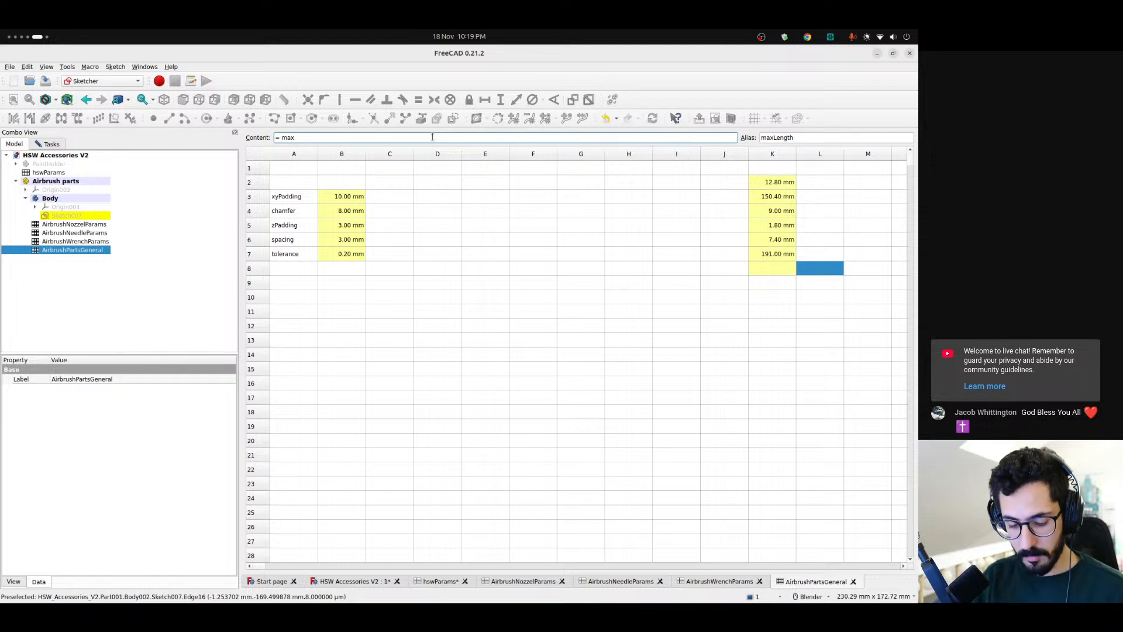
{"action": "type", "text": "("}
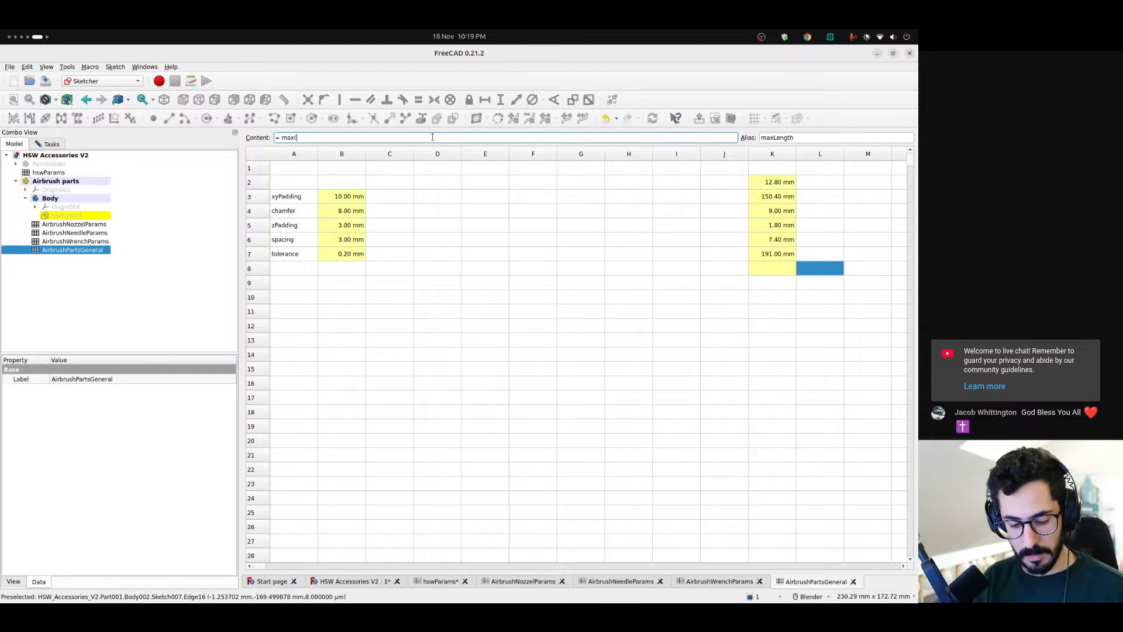
{"action": "type", "text": "tot"}
{"action": "key", "text": "Down"}
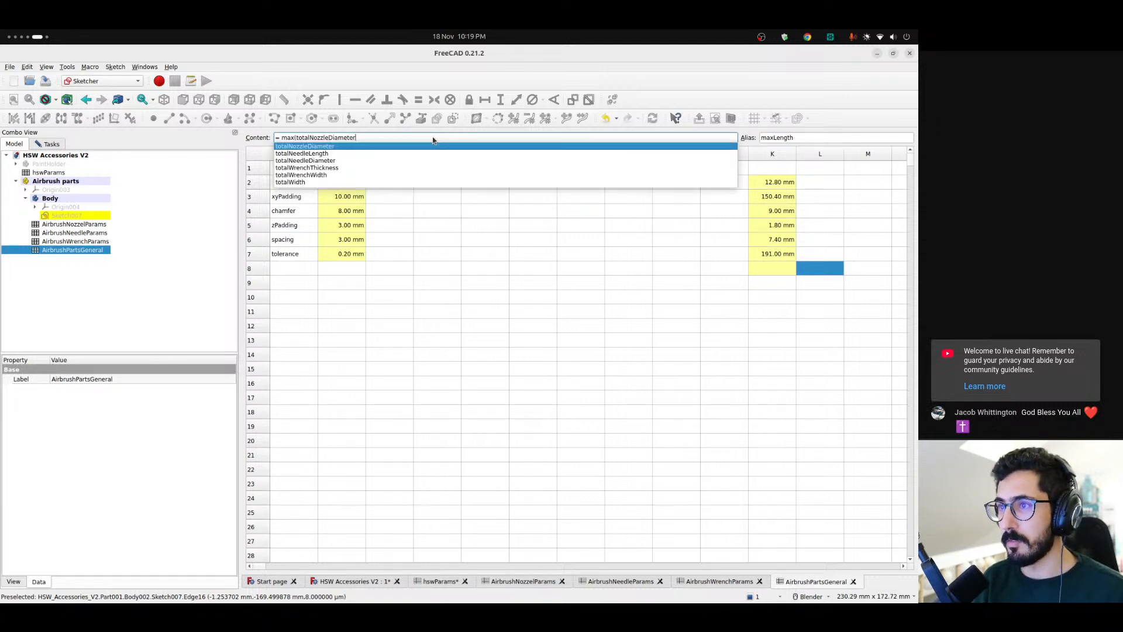
{"action": "type", "text": ", tot"}
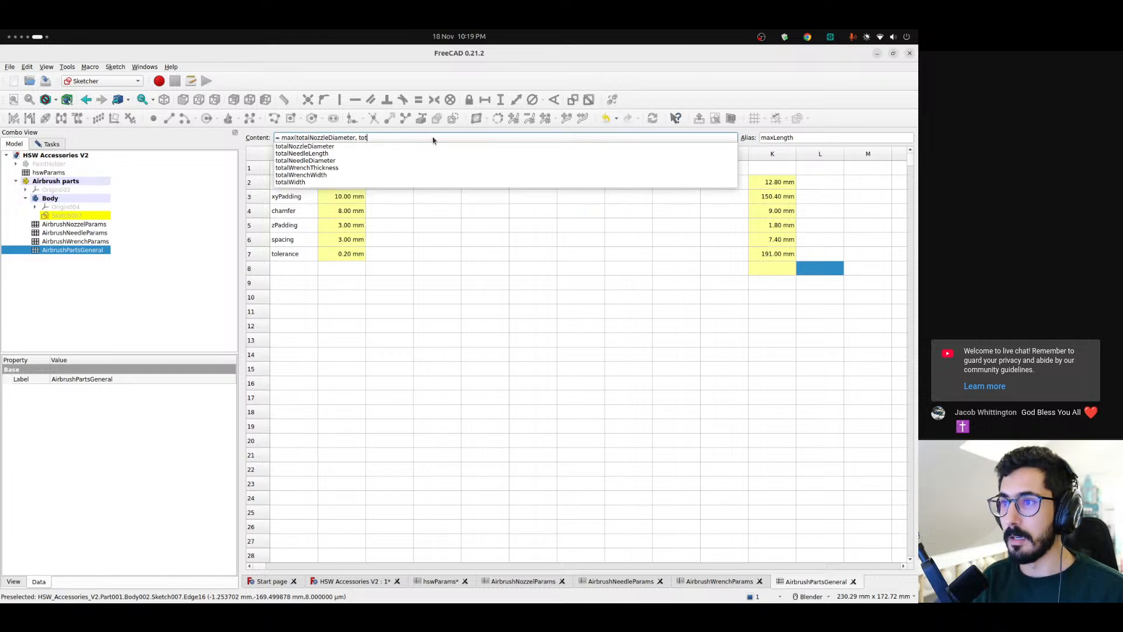
{"action": "key", "text": "Down"}
{"action": "key", "text": "Down"}
{"action": "key", "text": "Down"}
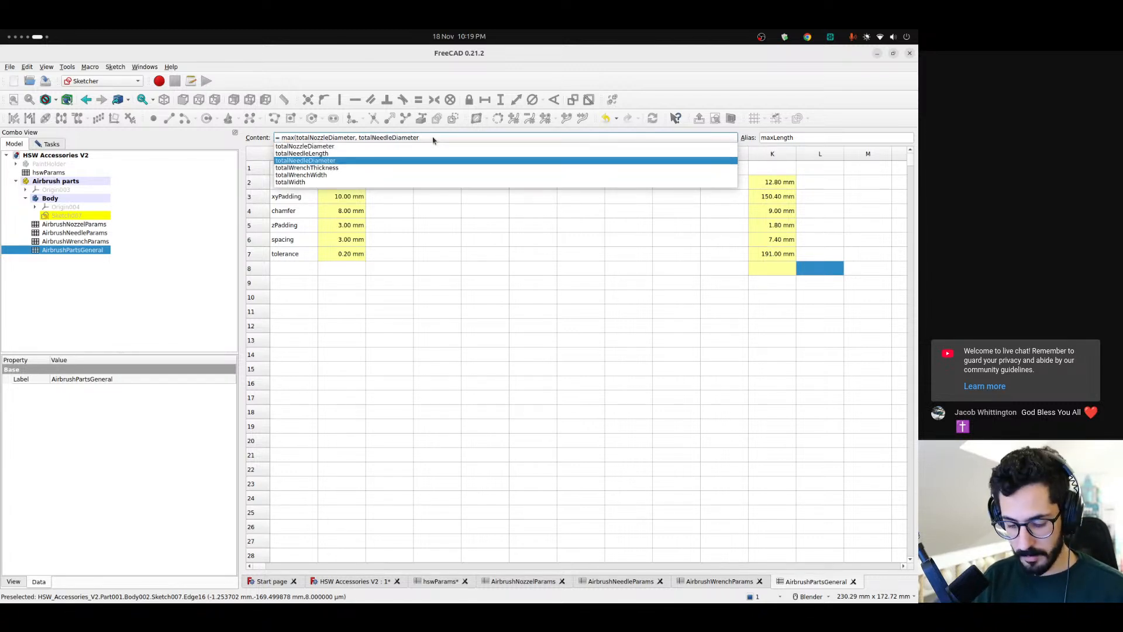
{"action": "type", "text": ")"}
{"action": "key", "text": "Return"}
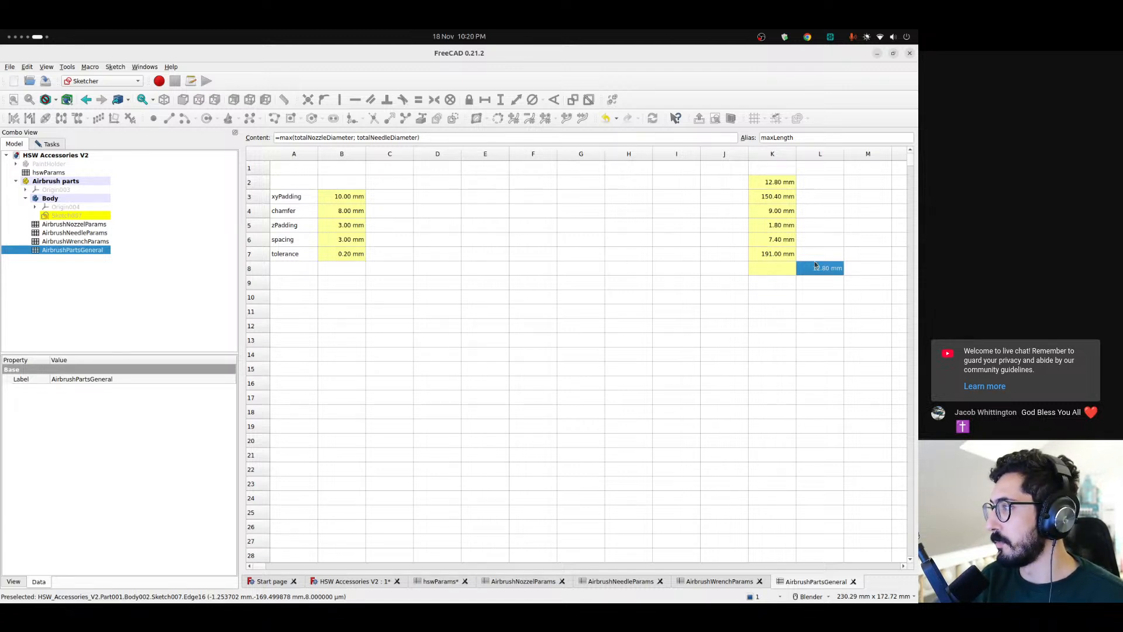
Check the contents and aliases of cells K2 and K4 against the maxLength formula in L8
{"action": "left_click", "coordinate": [778, 185]}
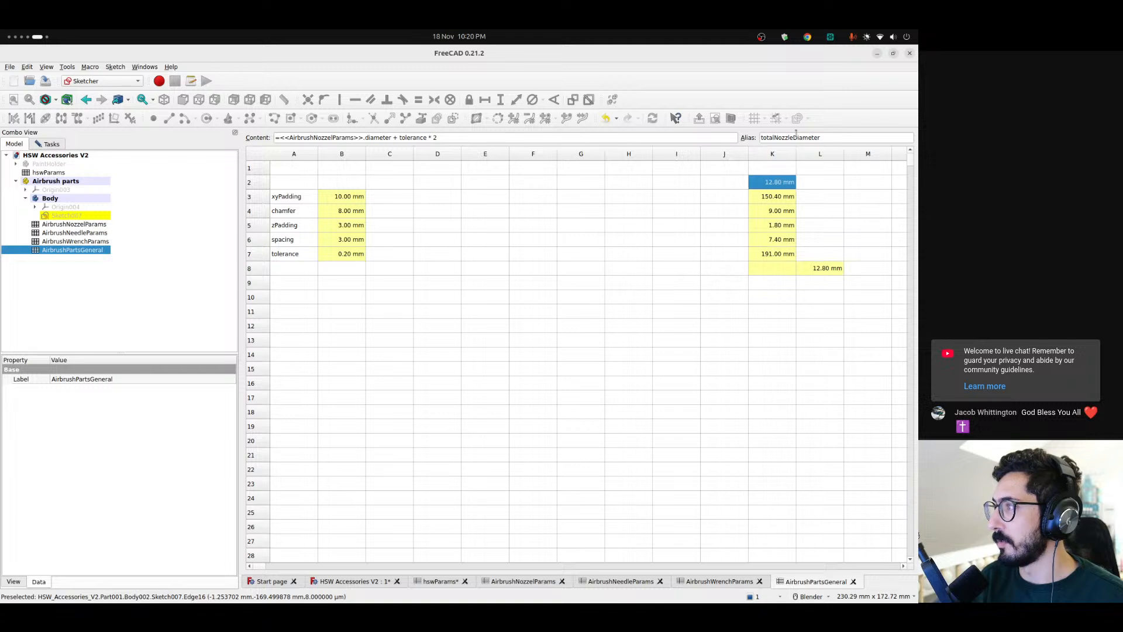
{"action": "left_click", "coordinate": [825, 270]}
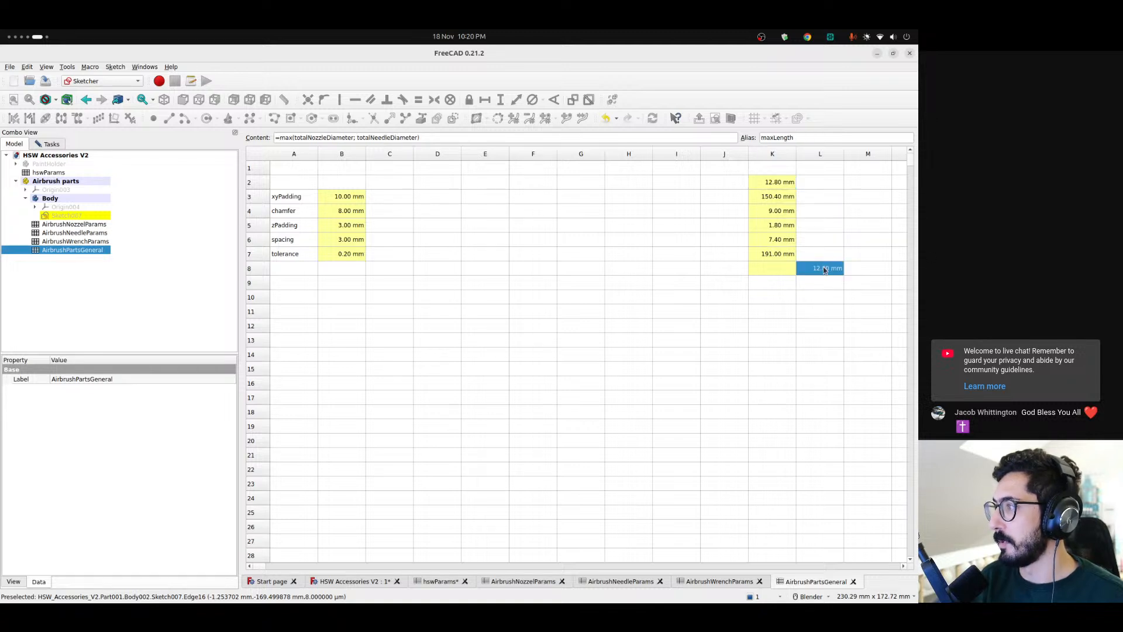
{"action": "left_click", "coordinate": [775, 210]}
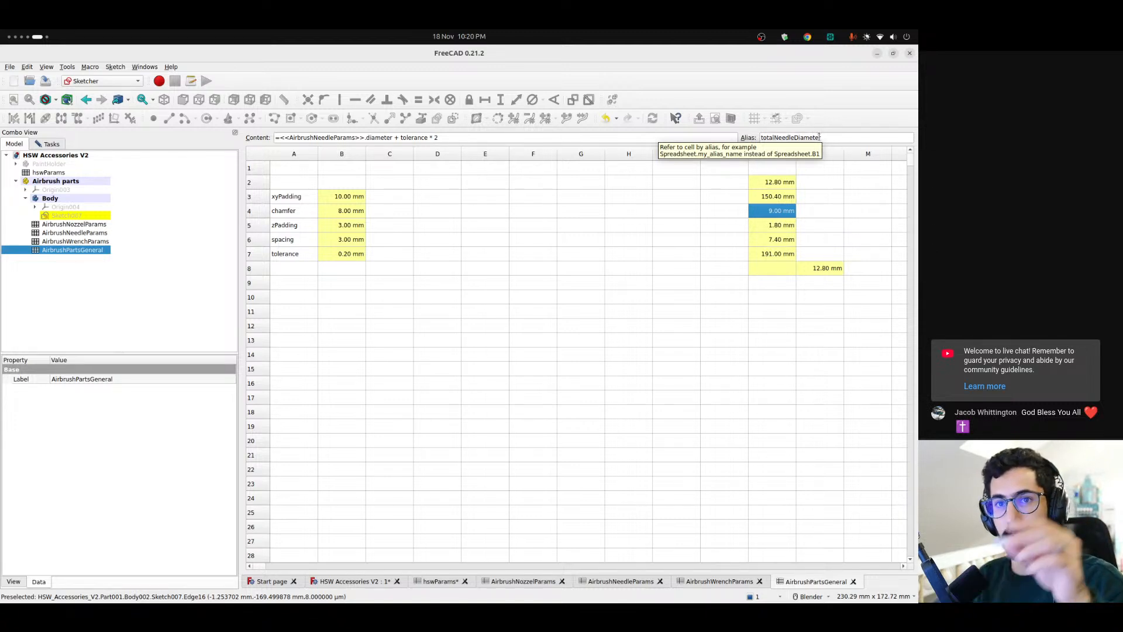
{"action": "left_click", "coordinate": [828, 269]}
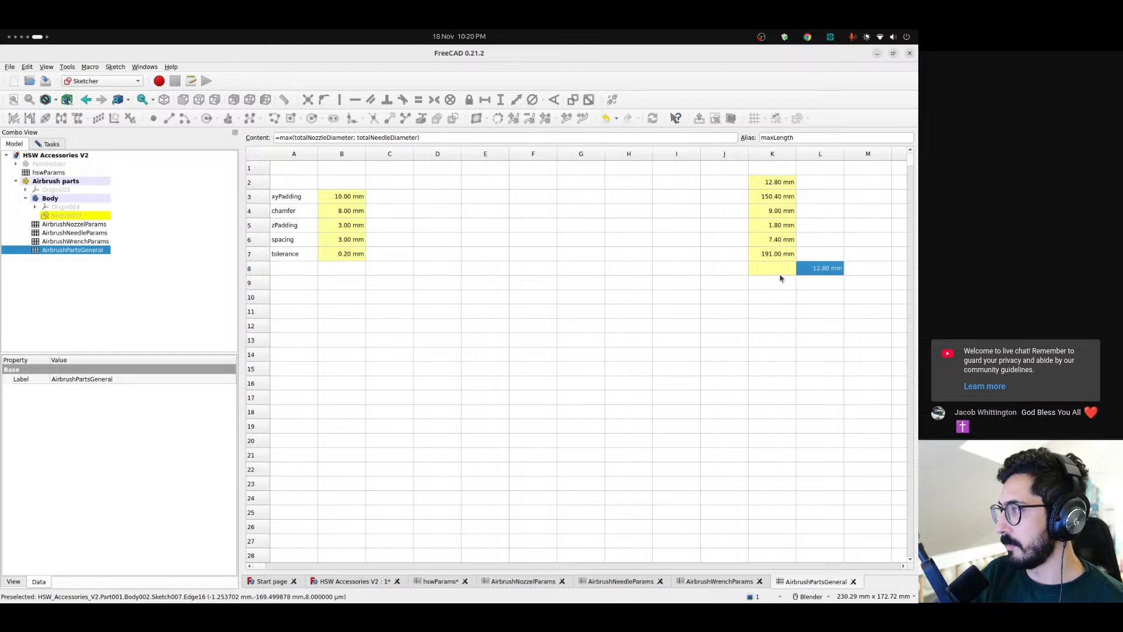
Enlarge the circle in the lower row of the holder sketch
{"action": "left_click", "coordinate": [349, 581]}
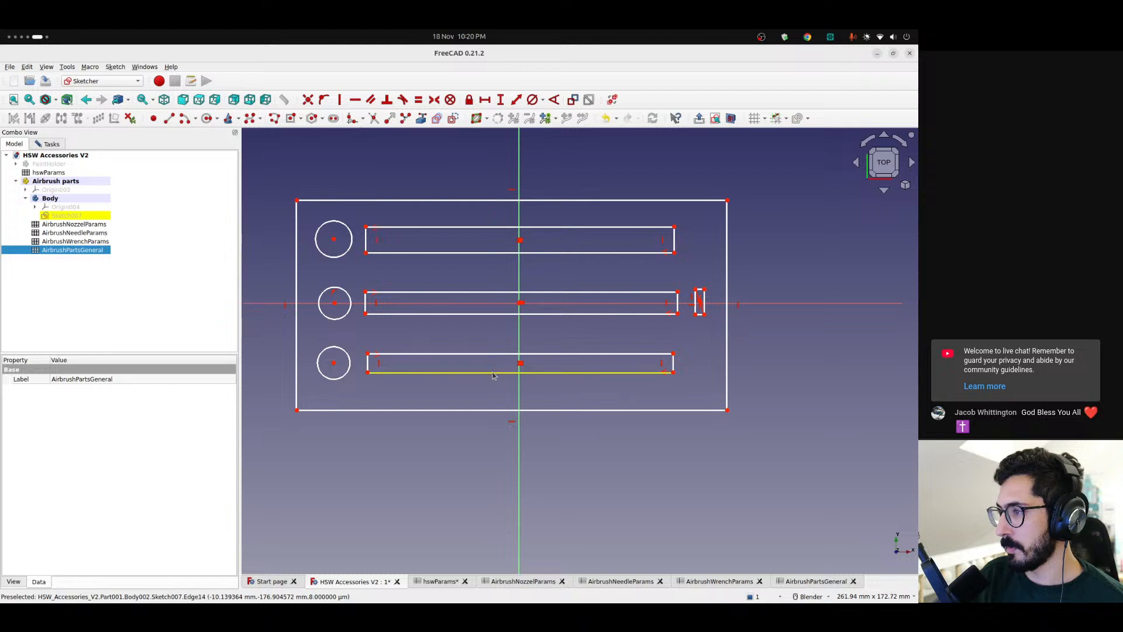
{"action": "left_click_drag", "start_coordinate": [344, 350], "coordinate": [346, 347]}
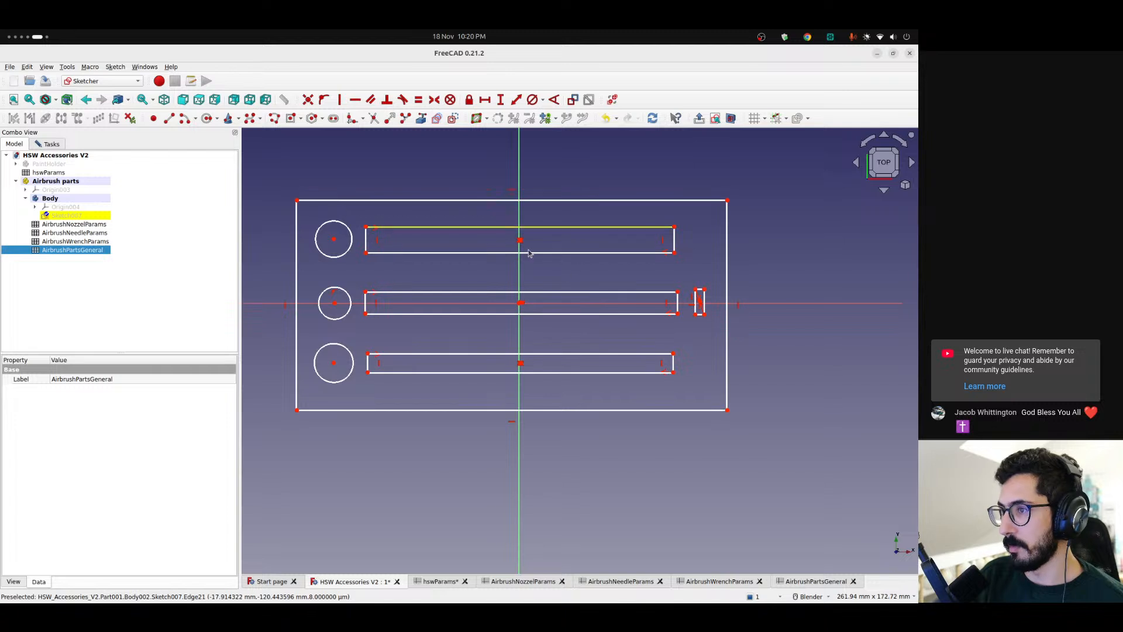
Set the totalLength cell K8 in AirbrushPartsGeneral to the formula =maxLength * 3 + spacing * 2 + padding * 2
{"action": "left_click", "coordinate": [819, 582]}
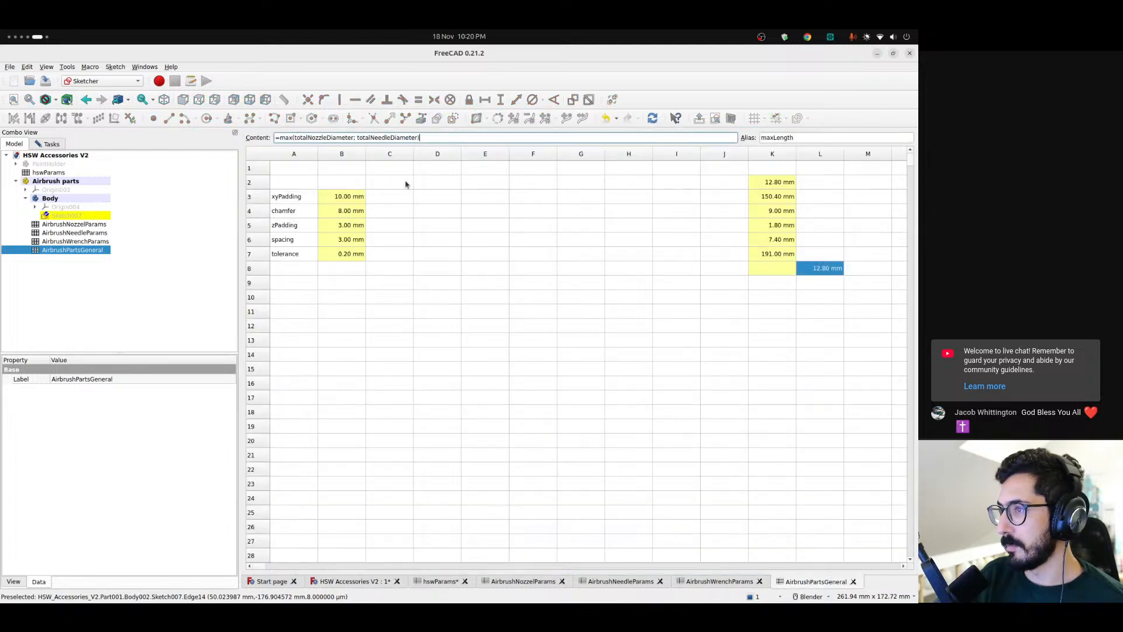
{"action": "left_click", "coordinate": [755, 266]}
{"action": "left_click", "coordinate": [321, 138]}
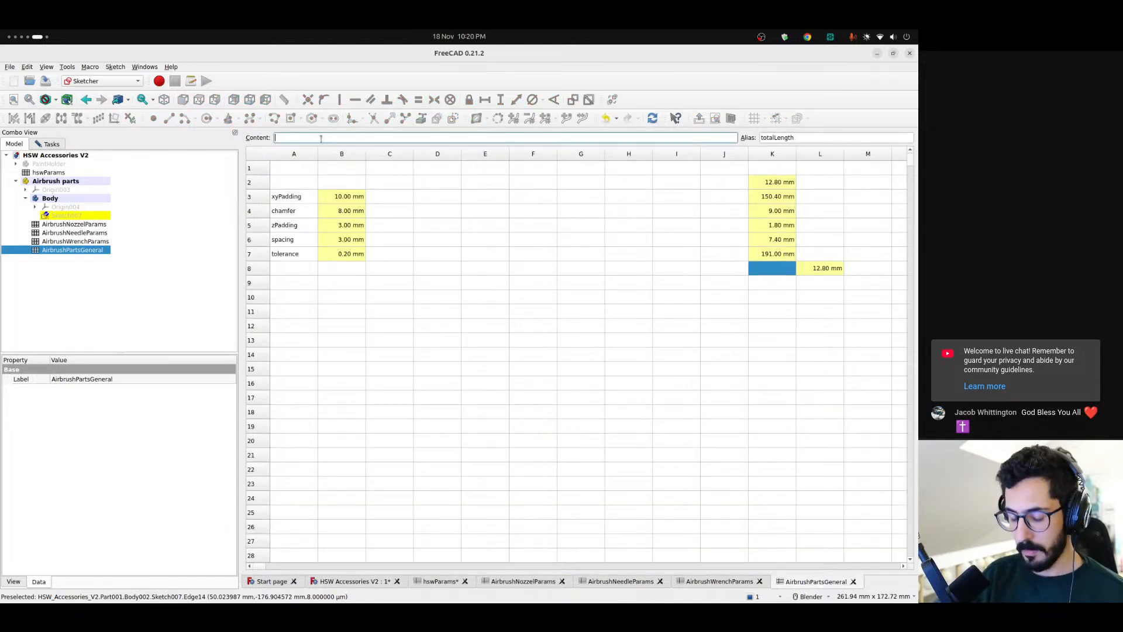
{"action": "type", "text": "= maxLength "}
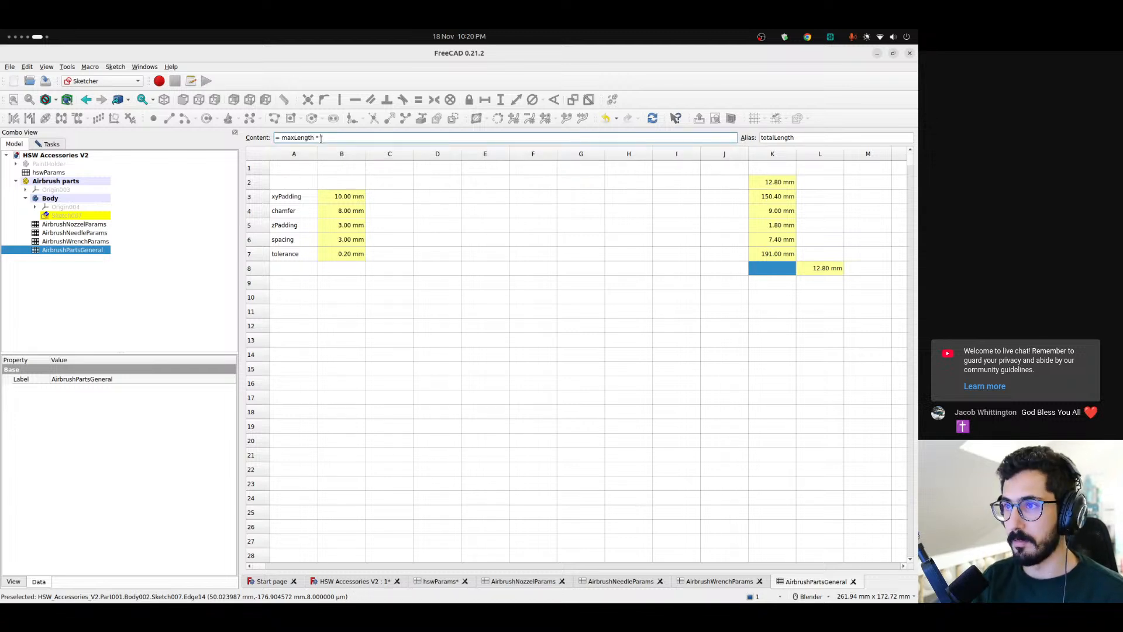
{"action": "type", "text": "* 3 + spacing * 2 + Pad."}
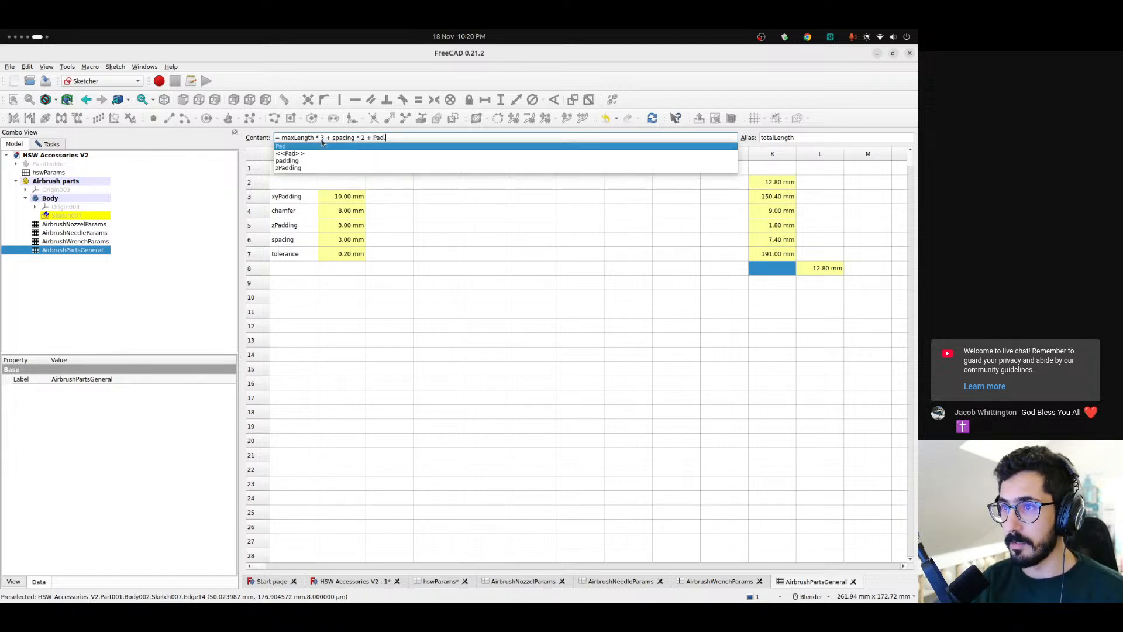
{"action": "key", "text": "BackSpace"}
{"action": "type", "text": "dding"}
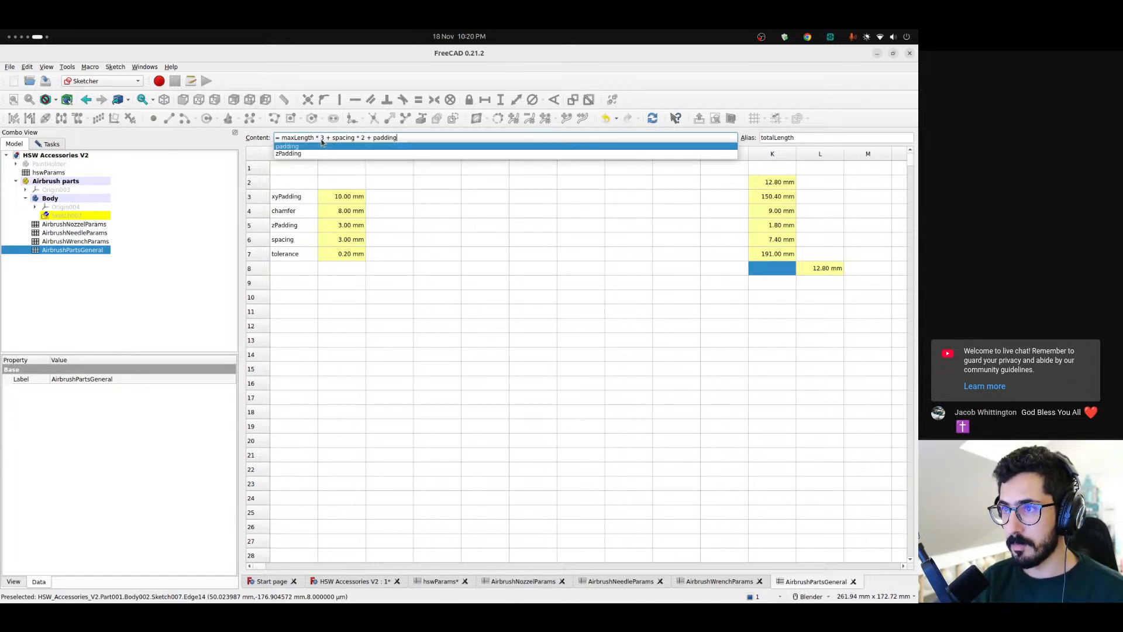
{"action": "left_click", "coordinate": [321, 145]}
{"action": "type", "text": "* 2"}
{"action": "key", "text": "Return"}
{"action": "left_click", "coordinate": [790, 286]}
{"action": "left_click", "coordinate": [787, 273]}
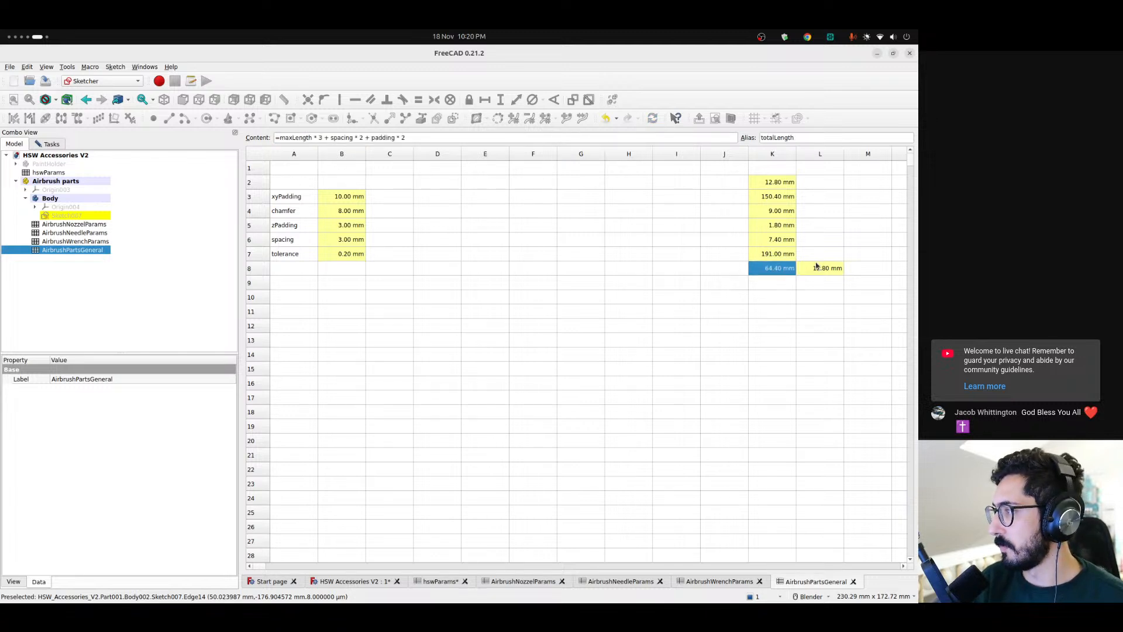
Constrain the length of the outer rectangle's upper horizontal edge in the holder sketch to <<AirbrushPartsGeneral>>.totalWidth
{"action": "left_click", "coordinate": [346, 581]}
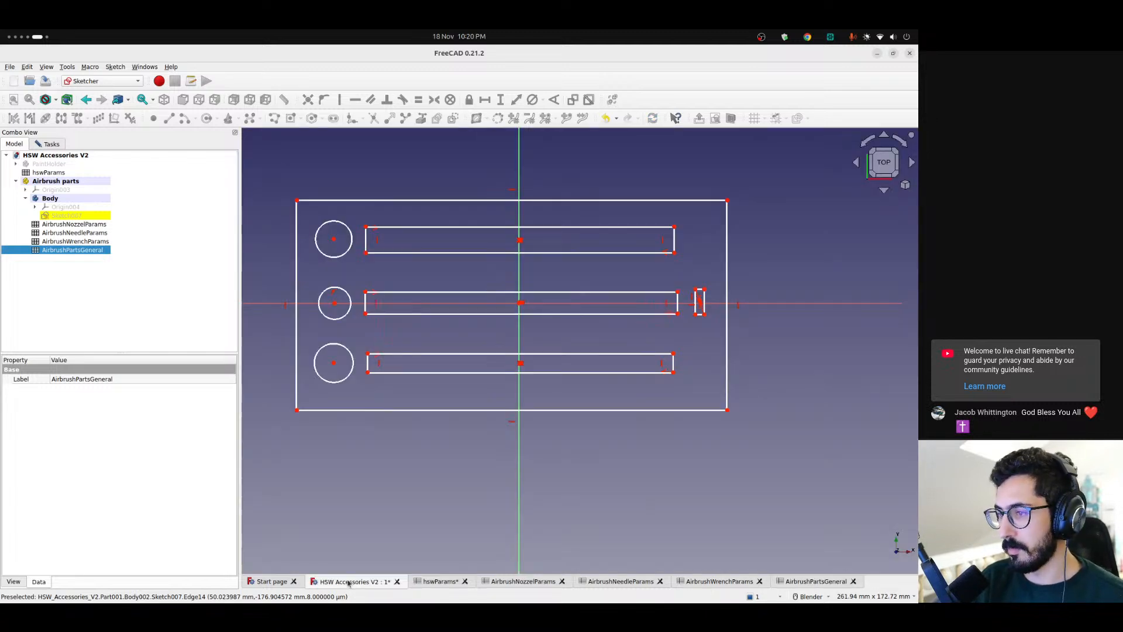
{"action": "left_click", "coordinate": [415, 201]}
{"action": "left_click", "coordinate": [486, 155]}
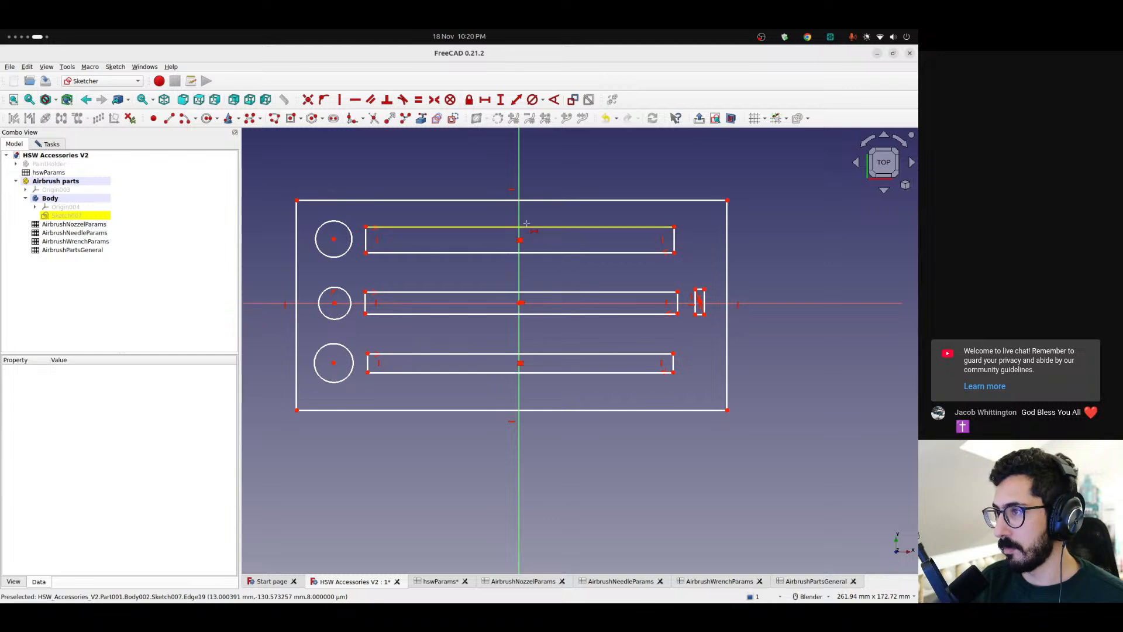
{"action": "left_click", "coordinate": [465, 200]}
{"action": "type", "text": "l"}
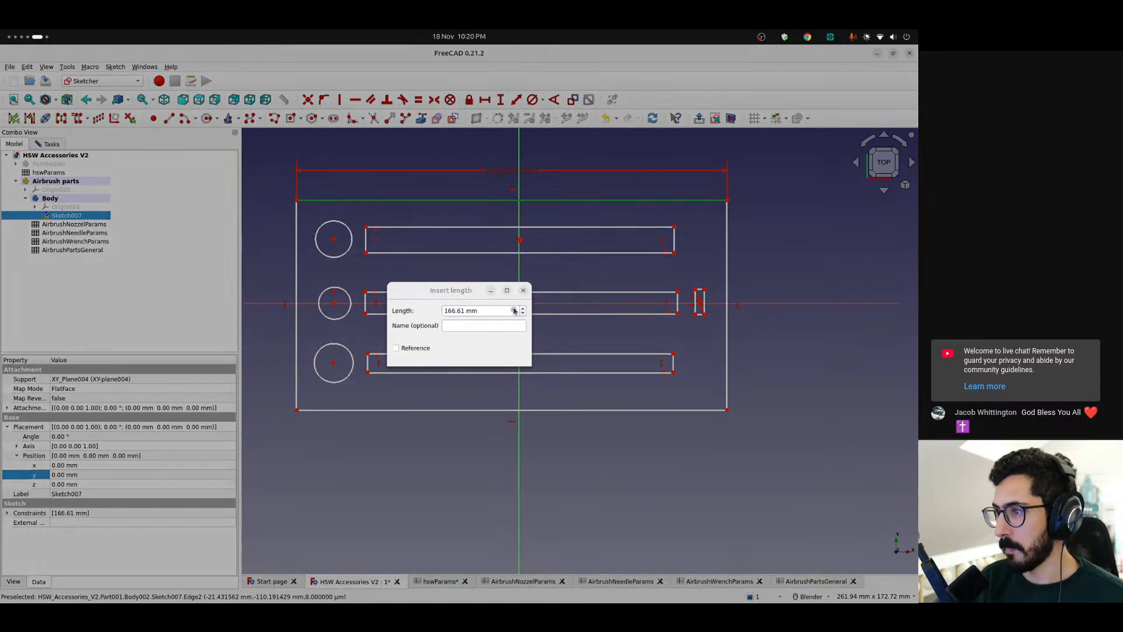
{"action": "type", "text": "=<<ai"}
{"action": "key", "text": "Down"}
{"action": "key", "text": "Down"}
{"action": "key", "text": "Down"}
{"action": "key", "text": "Down"}
{"action": "key", "text": "Return"}
{"action": "key", "text": "Down"}
{"action": "key", "text": "Down"}
{"action": "key", "text": "Down"}
{"action": "key", "text": "Down"}
{"action": "key", "text": "Down"}
{"action": "key", "text": "Down"}
{"action": "key", "text": "Return"}
{"action": "key", "text": "Return"}
{"action": "key", "text": "Return"}
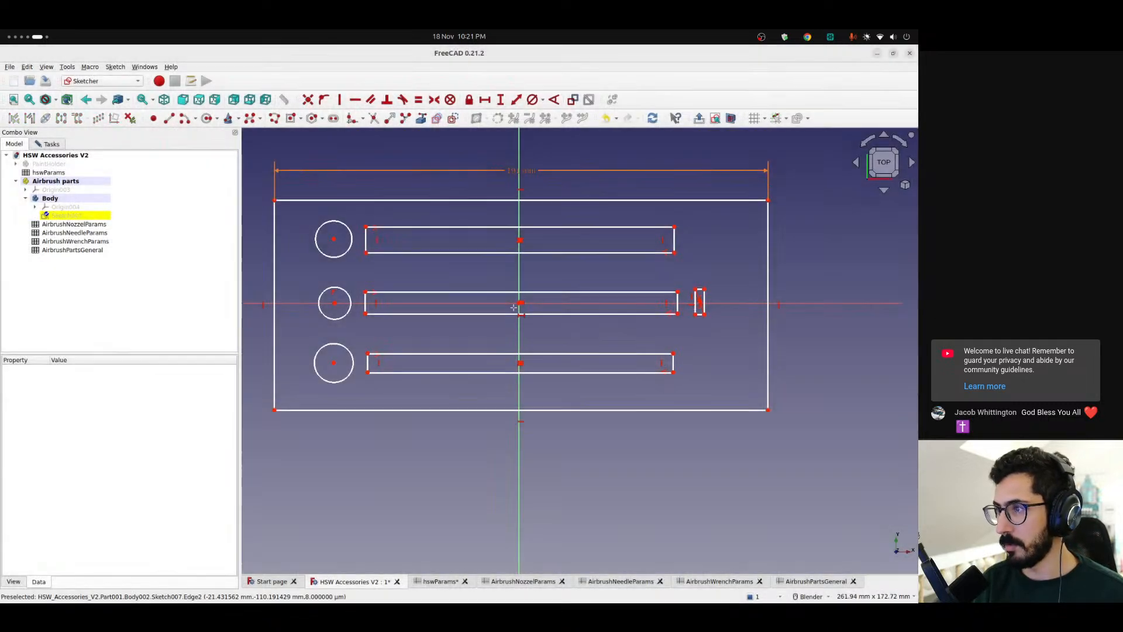
Constrain the length of the outer rectangle's right-hand vertical edge in the holder sketch to <<AirbrushPartsGeneral>>.totalLength
{"action": "left_click", "coordinate": [515, 101]}
{"action": "left_click", "coordinate": [768, 276]}
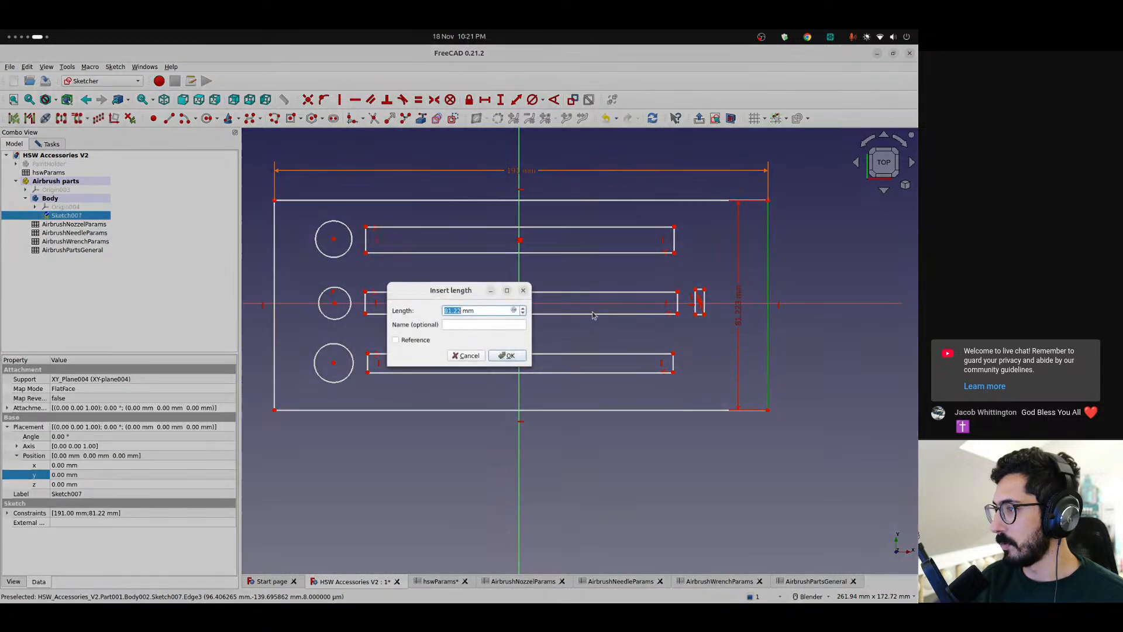
{"action": "left_click", "coordinate": [513, 310]}
{"action": "type", "text": "<<air"}
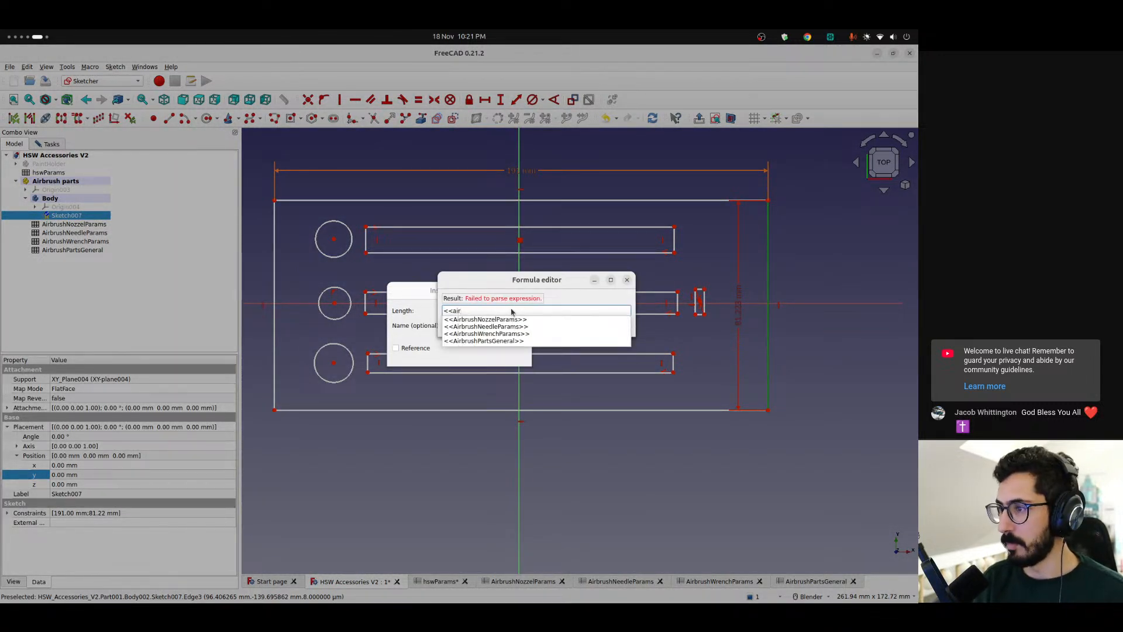
{"action": "key", "text": "Down"}
{"action": "key", "text": "Down"}
{"action": "key", "text": "Down"}
{"action": "key", "text": "Down"}
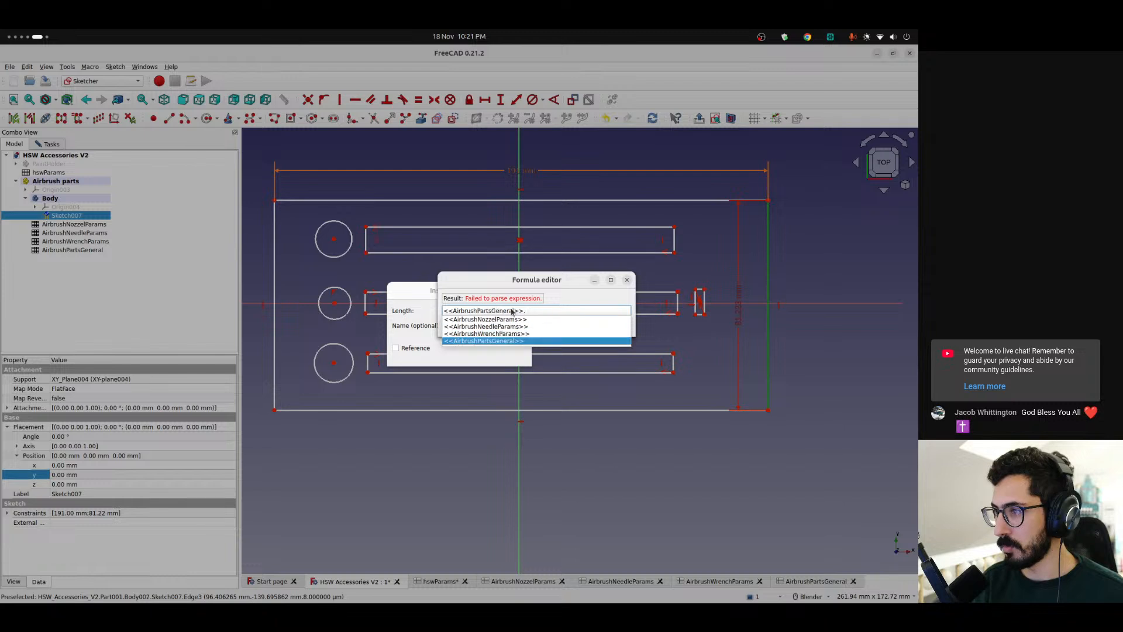
{"action": "type", "text": "."}
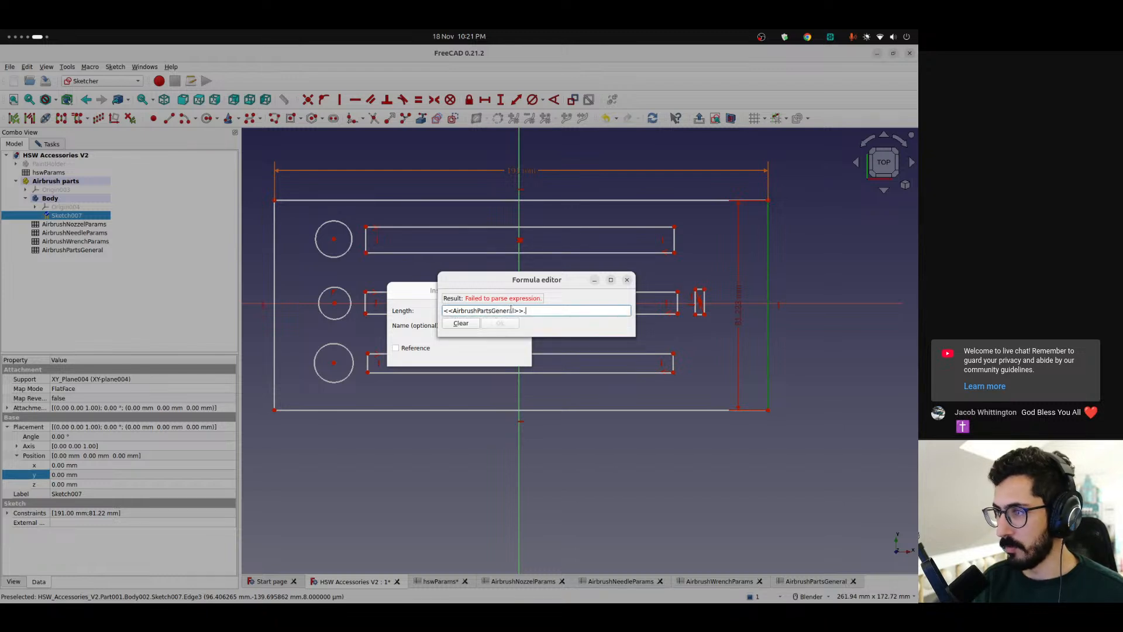
{"action": "type", "text": "tot"}
{"action": "key", "text": "Down"}
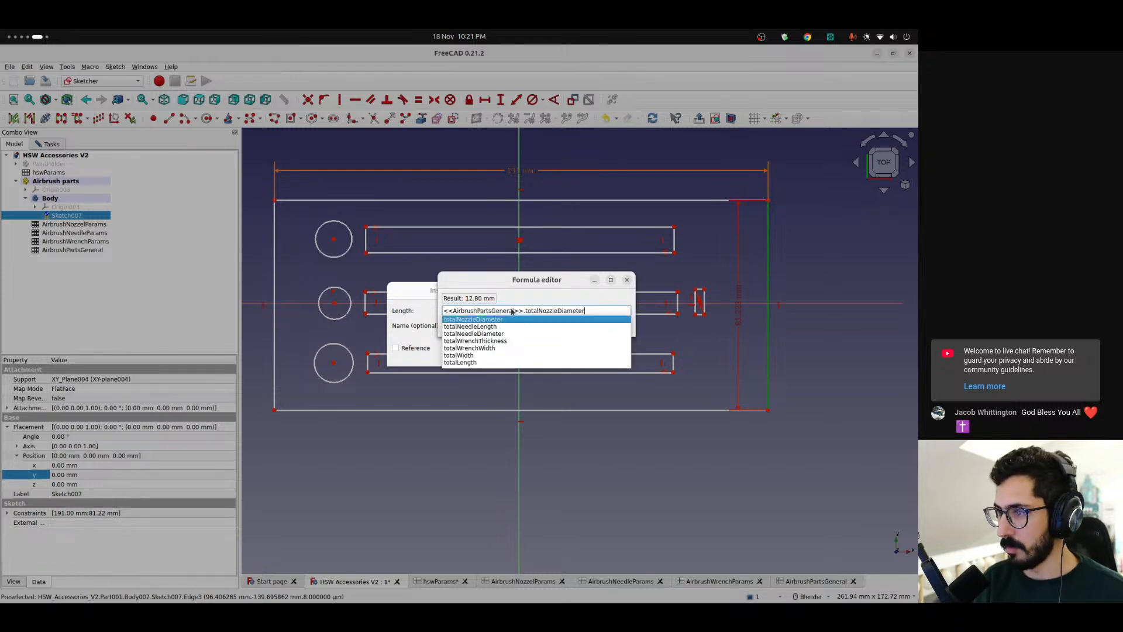
{"action": "key", "text": "Down"}
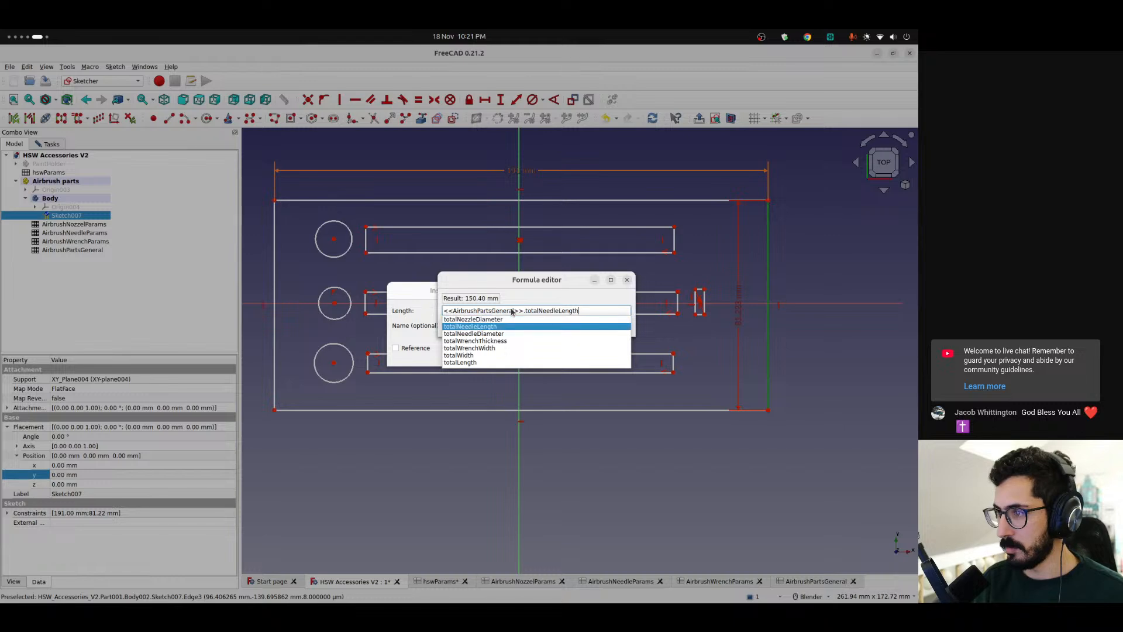
{"action": "key", "text": "Down"}
{"action": "key", "text": "Down"}
{"action": "key", "text": "Down"}
{"action": "key", "text": "Down"}
{"action": "key", "text": "Down"}
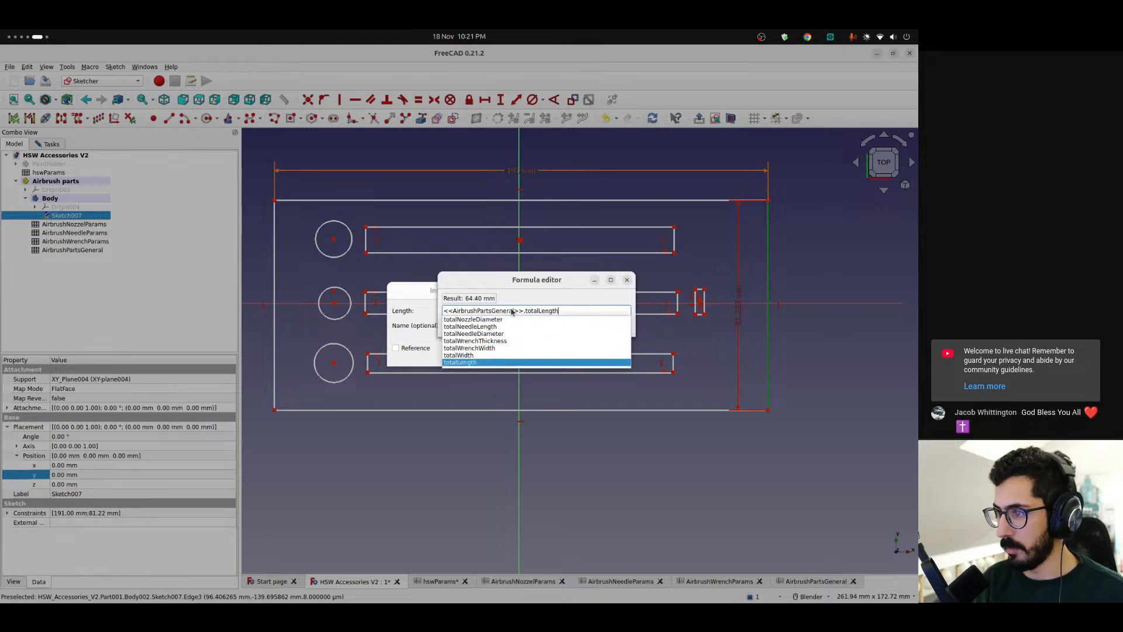
{"action": "key", "text": "Return"}
{"action": "key", "text": "Return"}
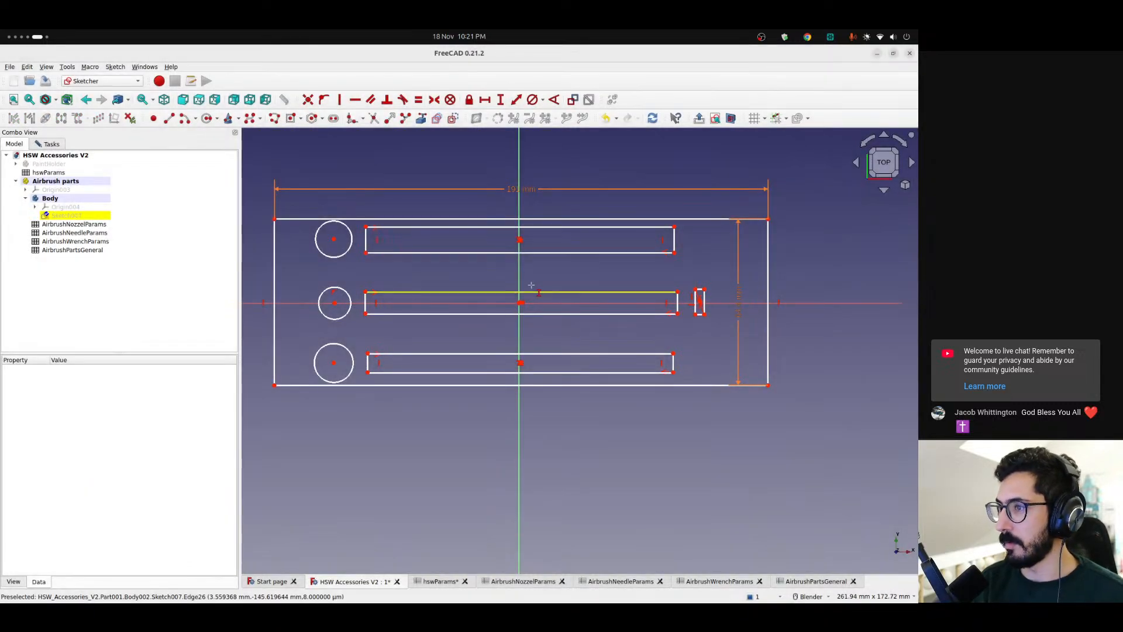
Delete all circles, slots and the small rectangle inside the outer rectangle, leaving only the dimensioned outline
{"action": "left_click_drag", "start_coordinate": [520, 240], "coordinate": [521, 253]}
{"action": "left_click_drag", "start_coordinate": [334, 240], "coordinate": [721, 390]}
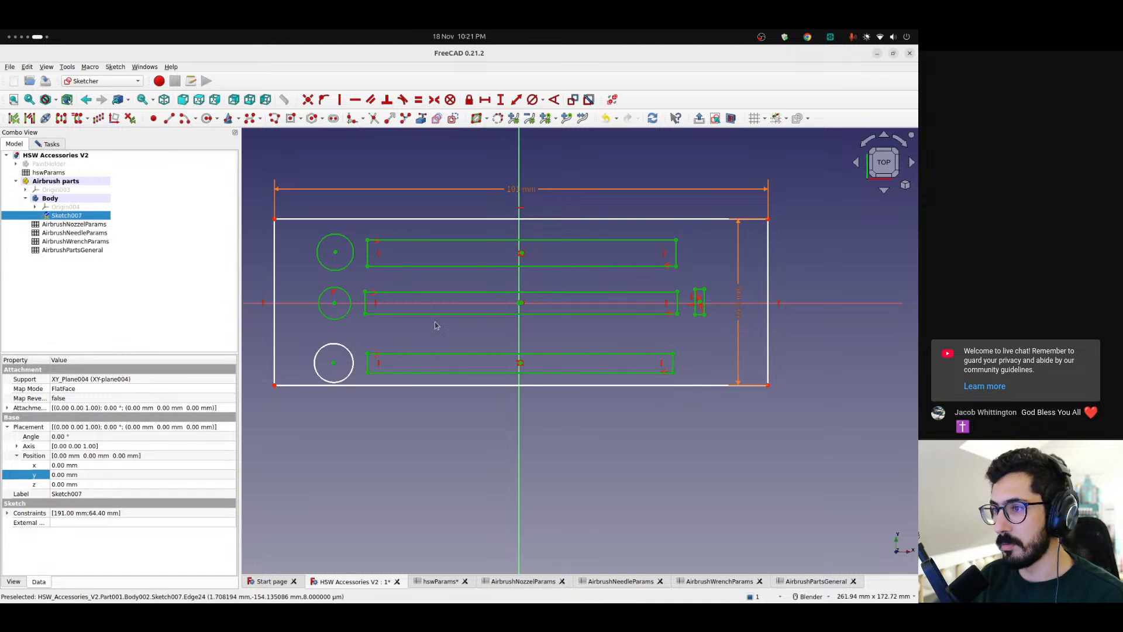
{"action": "key", "text": "Delete"}
{"action": "left_click", "coordinate": [353, 358]}
{"action": "key", "text": "Delete"}
Center the rectangle on the sketch origin with a symmetry constraint between its lower-left and upper-right corners
{"action": "scroll", "coordinate": [540, 311], "scroll_direction": "down", "scroll_amount": 2}
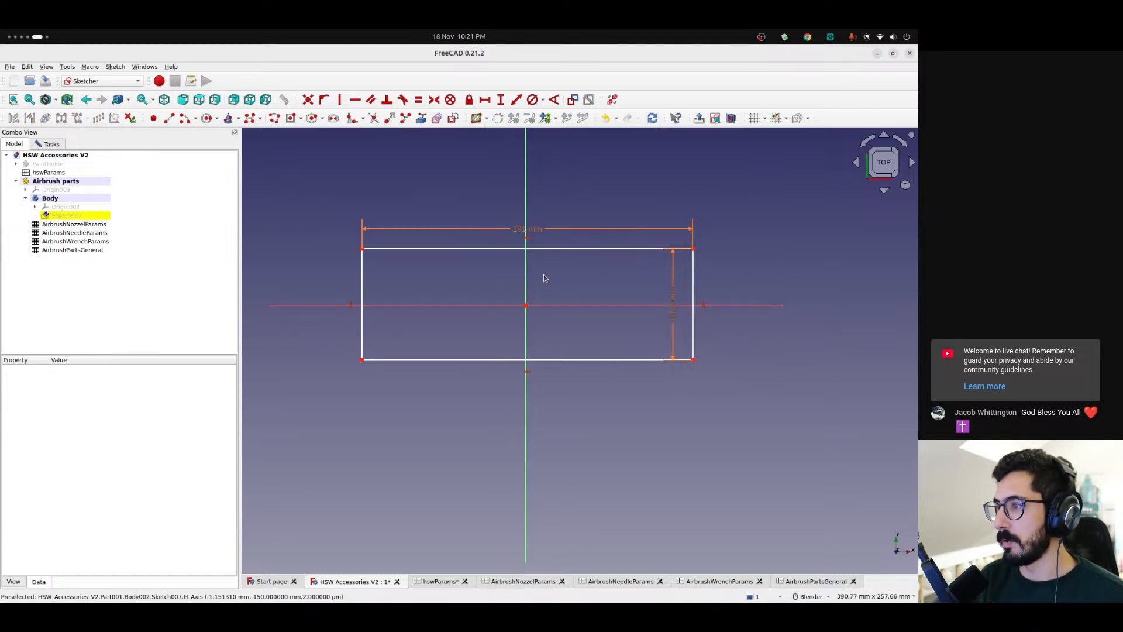
{"action": "left_click_drag", "start_coordinate": [694, 280], "coordinate": [734, 259]}
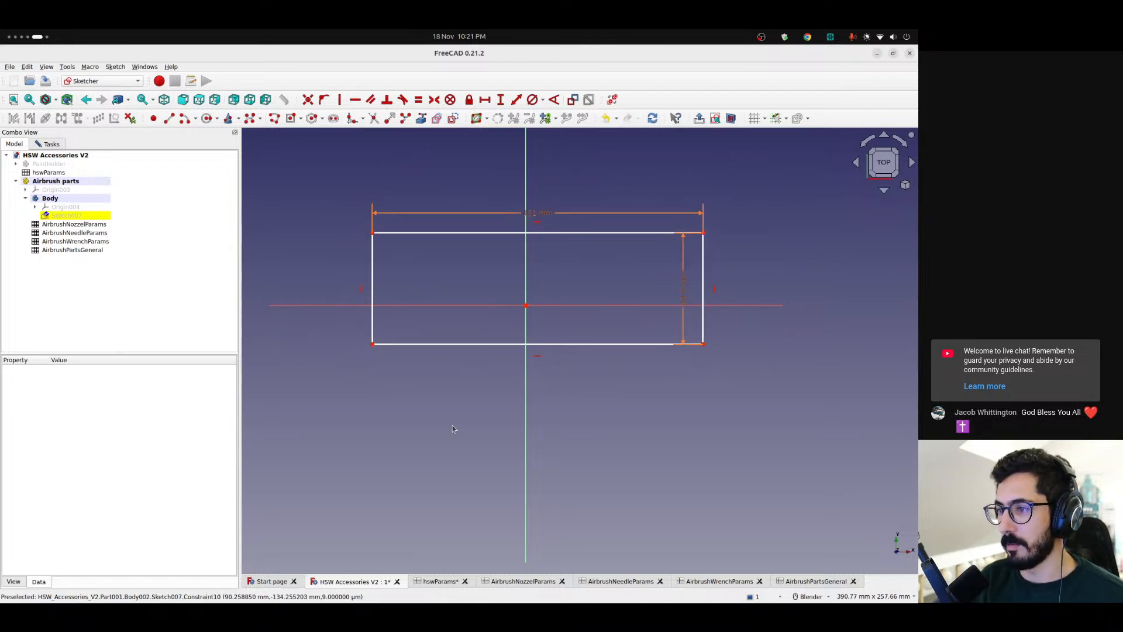
{"action": "left_click", "coordinate": [373, 344]}
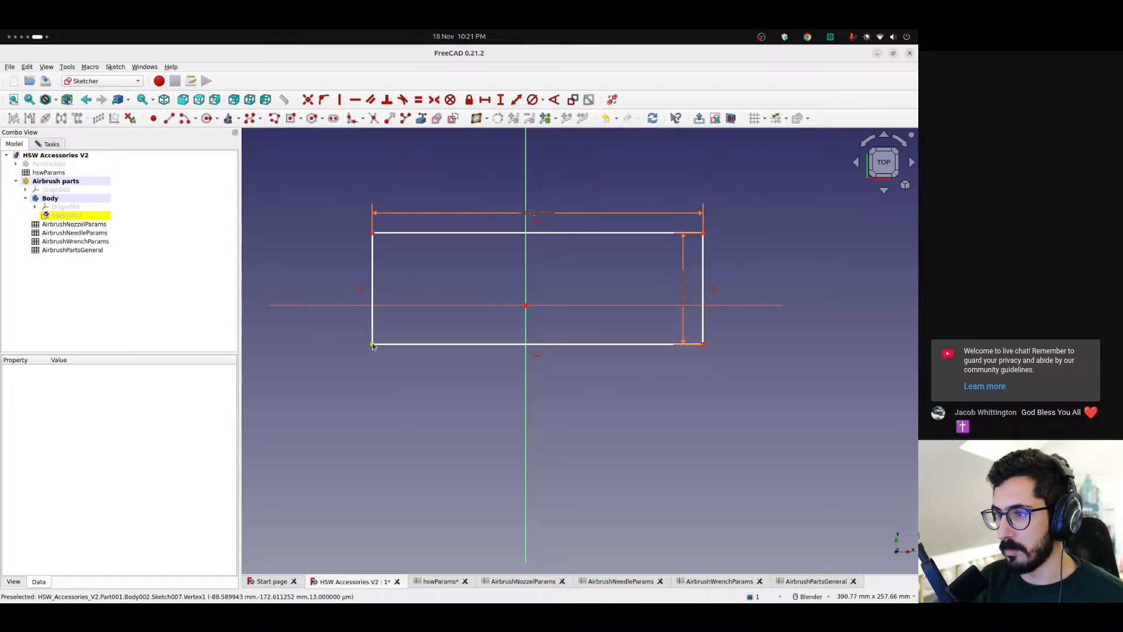
{"action": "left_click", "coordinate": [704, 233]}
{"action": "left_click", "coordinate": [526, 305]}
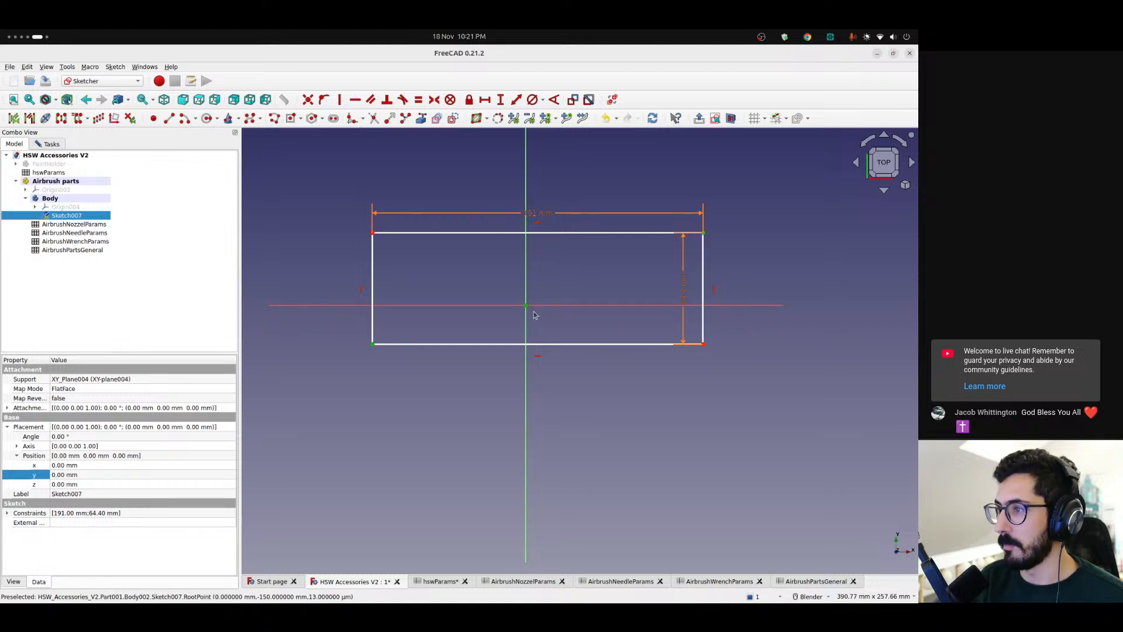
{"action": "left_click", "coordinate": [434, 99]}
{"action": "scroll", "coordinate": [532, 238], "scroll_direction": "up", "scroll_amount": 3}
{"action": "scroll", "coordinate": [531, 238], "scroll_direction": "down", "scroll_amount": 4}
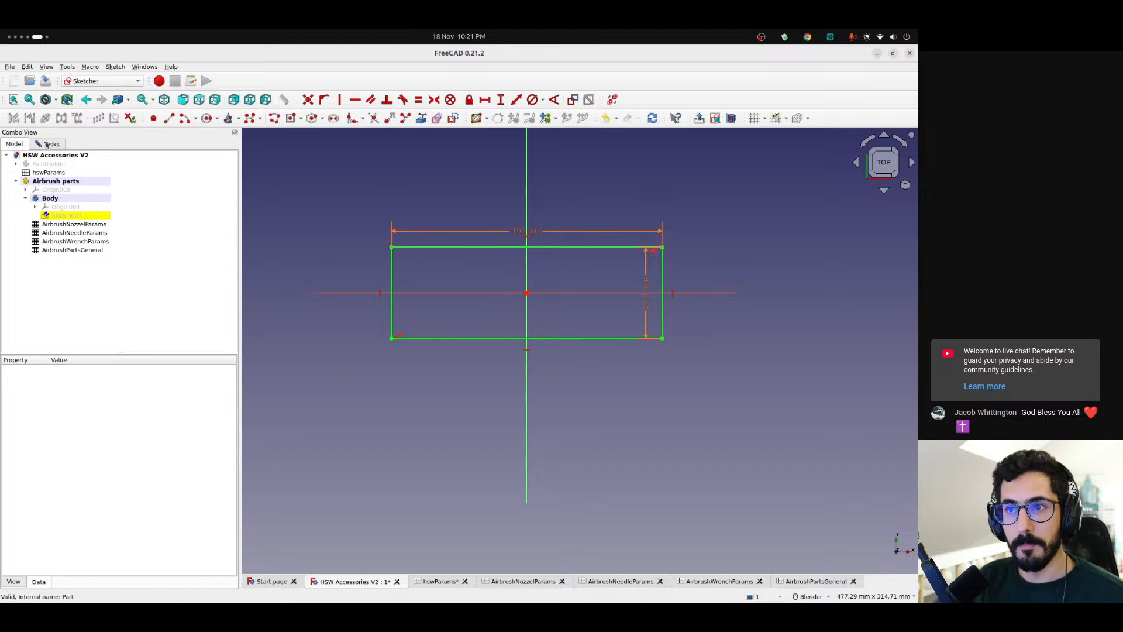
Close the holder sketch, view the rectangular outline in 3D, and reopen Sketch007 for editing
{"action": "left_click", "coordinate": [47, 144]}
{"action": "left_click", "coordinate": [114, 168]}
{"action": "scroll", "coordinate": [500, 321], "scroll_direction": "up", "scroll_amount": 3}
{"action": "scroll", "coordinate": [513, 338], "scroll_direction": "down", "scroll_amount": 5}
{"action": "middle_click_drag", "start_coordinate": [567, 317], "coordinate": [556, 241]}
{"action": "key", "text": "2"}
{"action": "scroll", "coordinate": [492, 328], "scroll_direction": "up", "scroll_amount": 5}
{"action": "scroll", "coordinate": [550, 327], "scroll_direction": "down", "scroll_amount": 3}
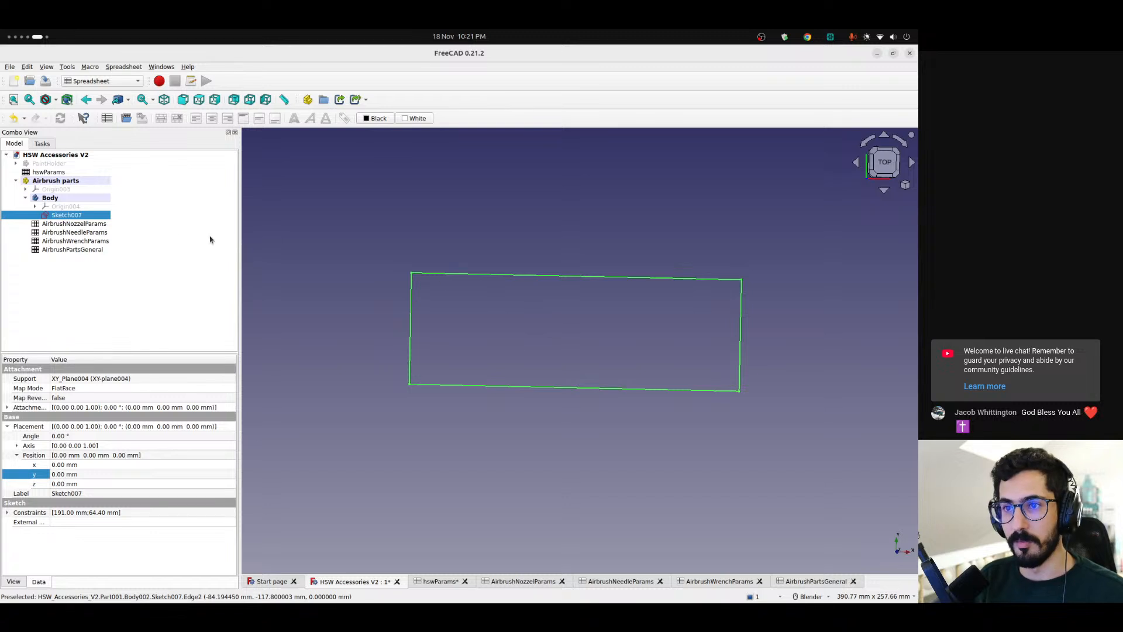
{"action": "double_click", "coordinate": [66, 216]}
{"action": "scroll", "coordinate": [547, 306], "scroll_direction": "up", "scroll_amount": 2}
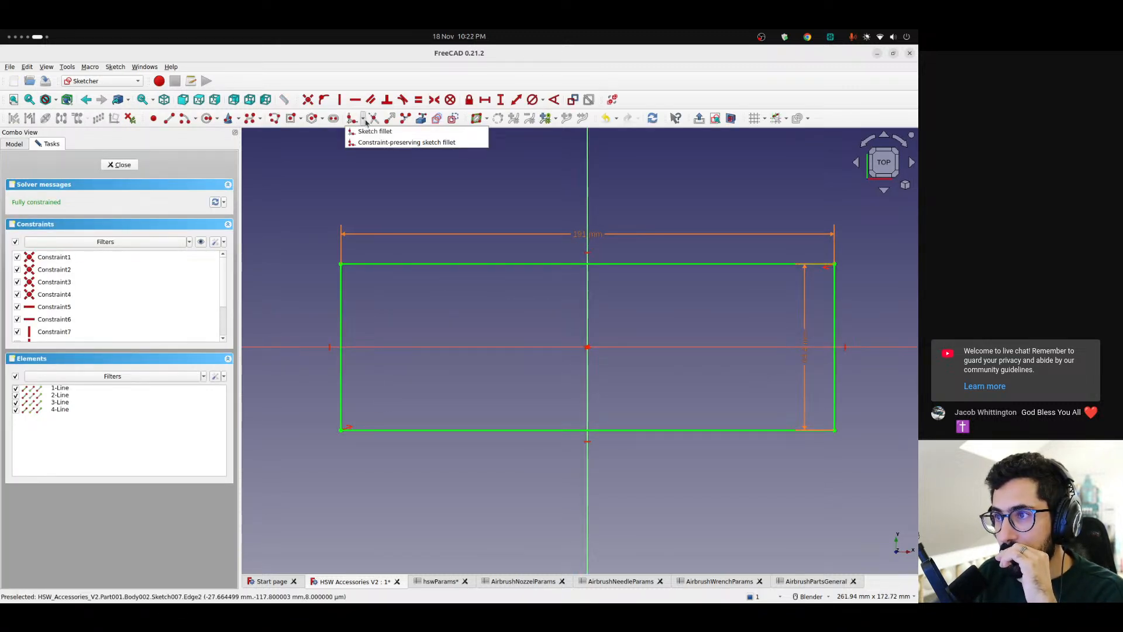
{"action": "left_click", "coordinate": [364, 120]}
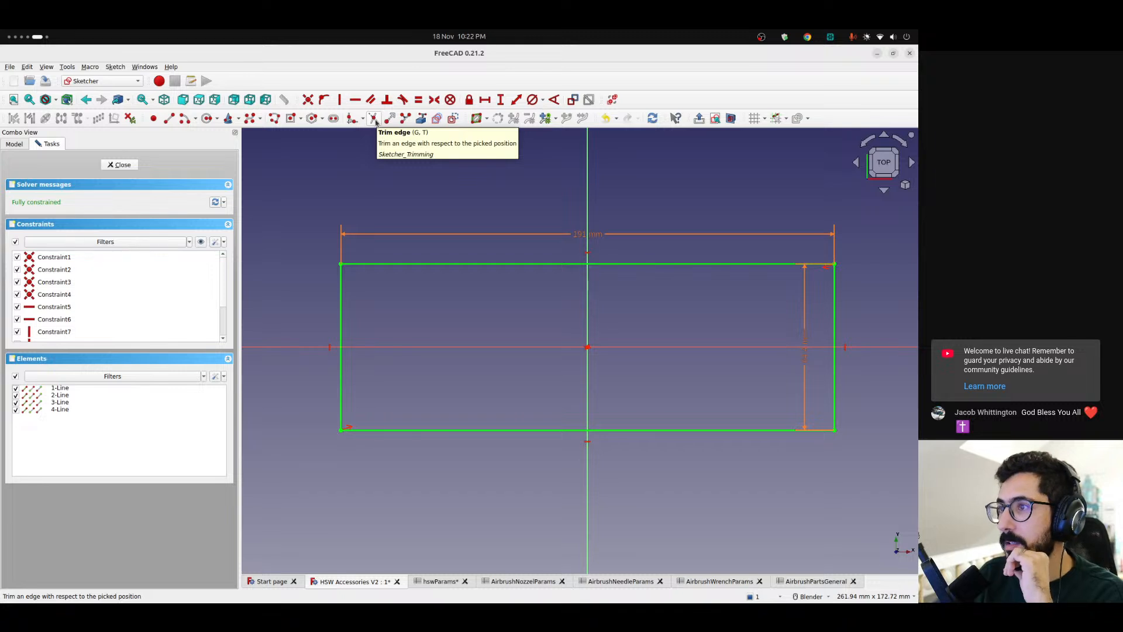
{"action": "right_click", "coordinate": [422, 121]}
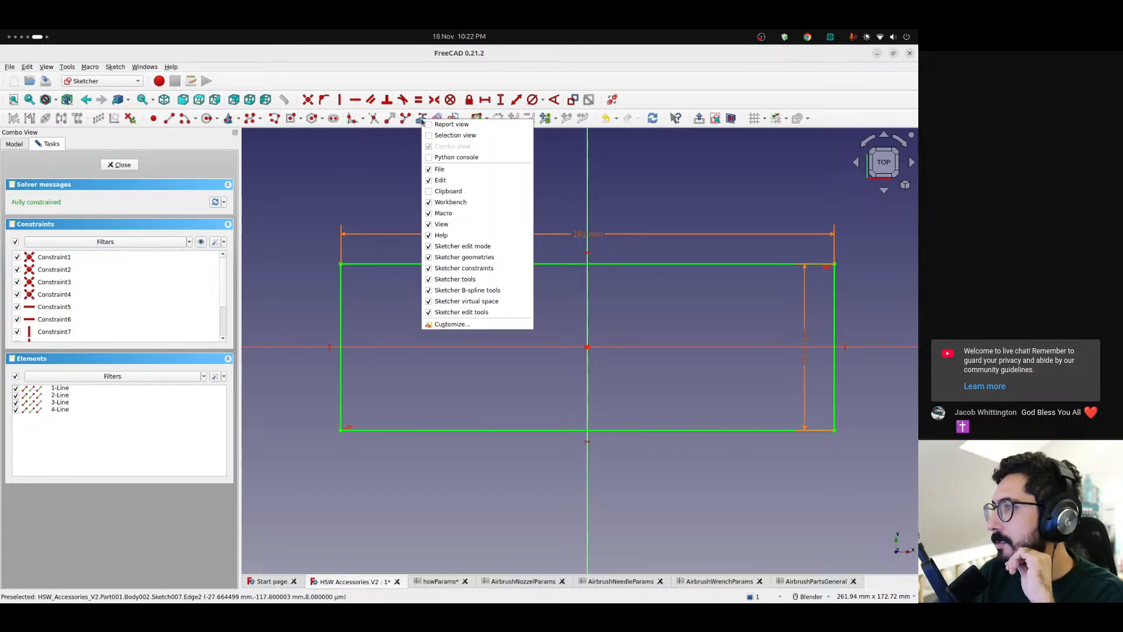
{"action": "left_click", "coordinate": [392, 160]}
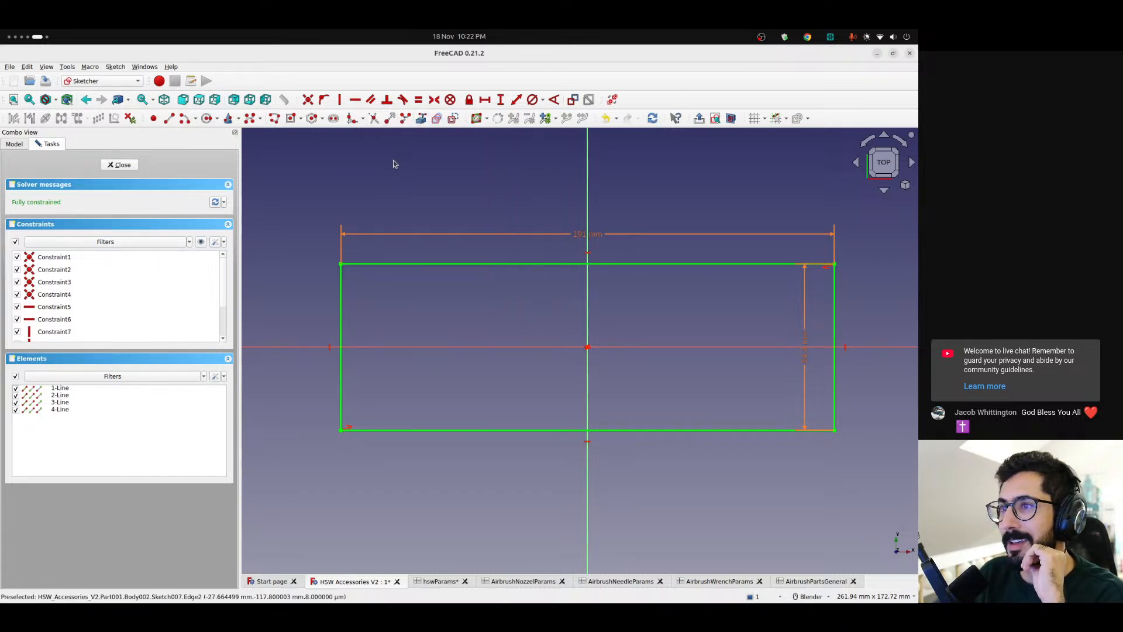
{"action": "left_click", "coordinate": [363, 119]}
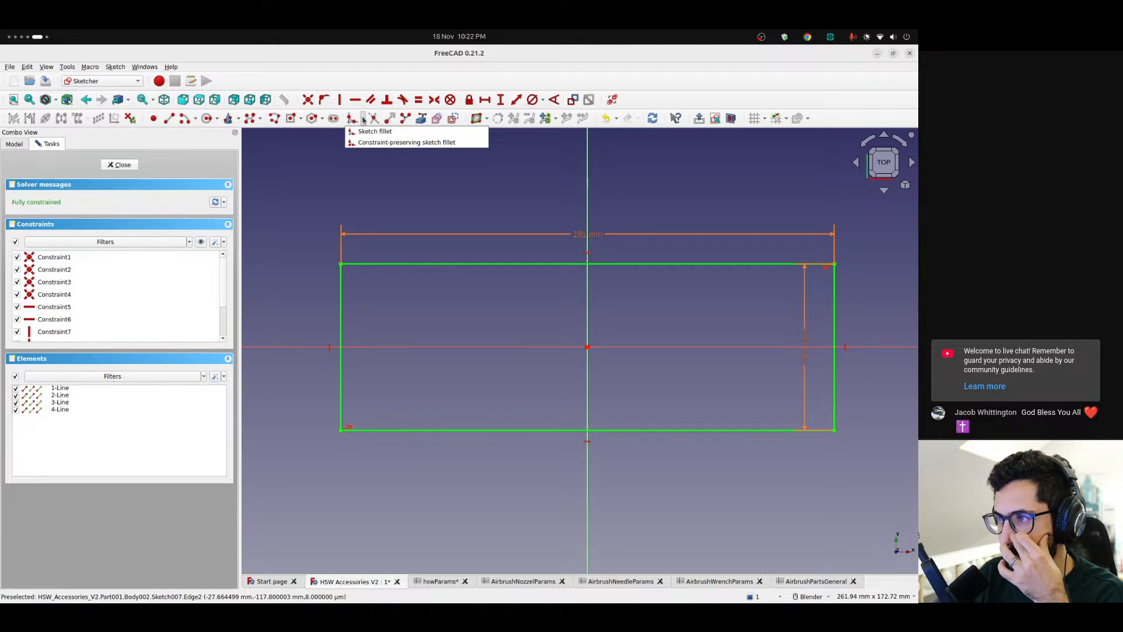
{"action": "left_click", "coordinate": [365, 142]}
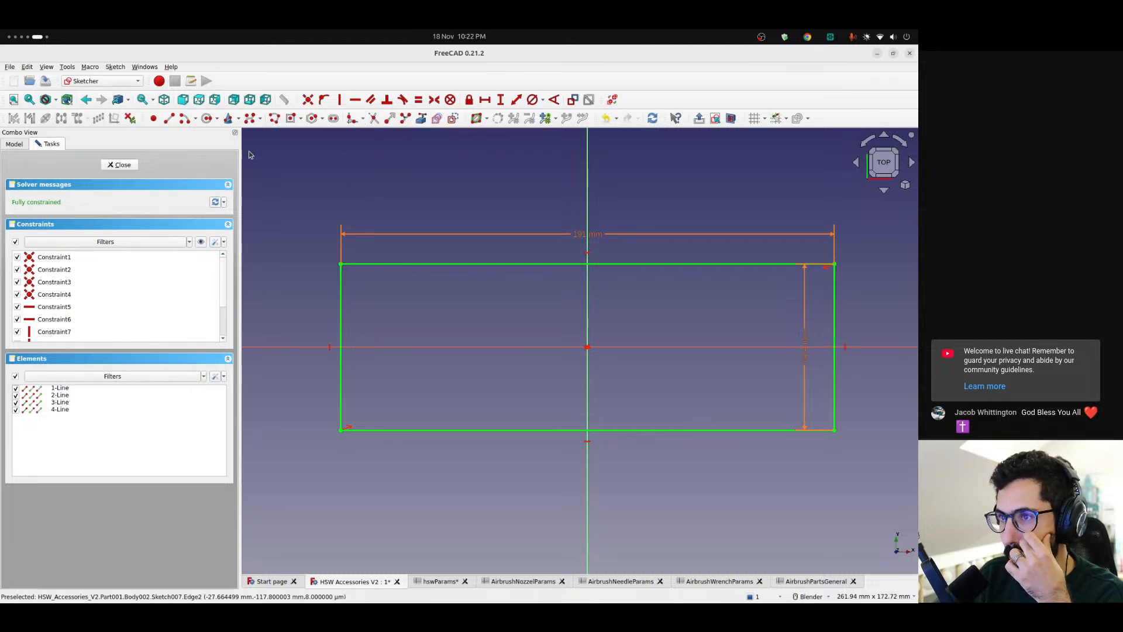
Draw a diagonal line across each of the rectangle's four corners, with endpoints on the adjoining edges
{"action": "left_click", "coordinate": [340, 289]}
{"action": "left_click", "coordinate": [372, 264]}
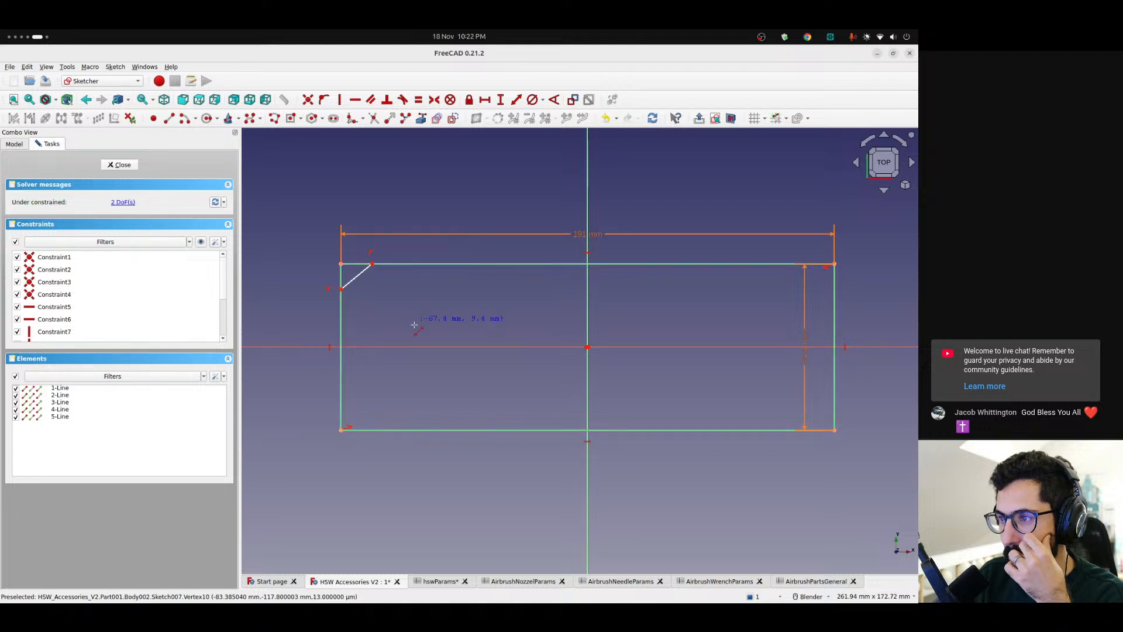
{"action": "left_click", "coordinate": [341, 400]}
{"action": "left_click", "coordinate": [369, 430]}
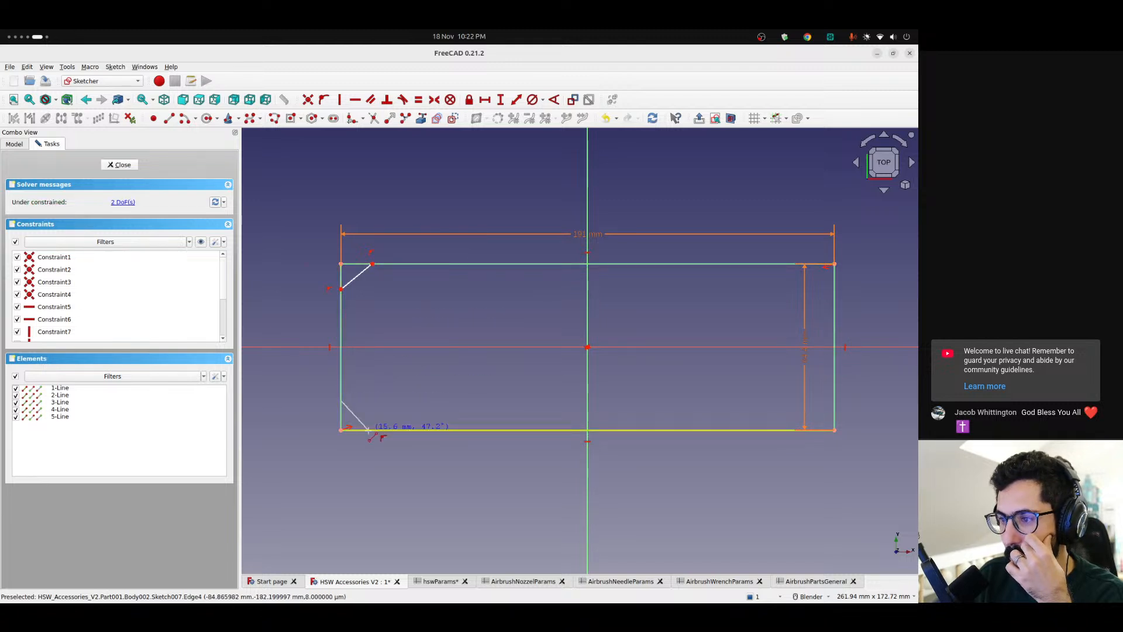
{"action": "left_click", "coordinate": [796, 430]}
{"action": "left_click", "coordinate": [834, 397]}
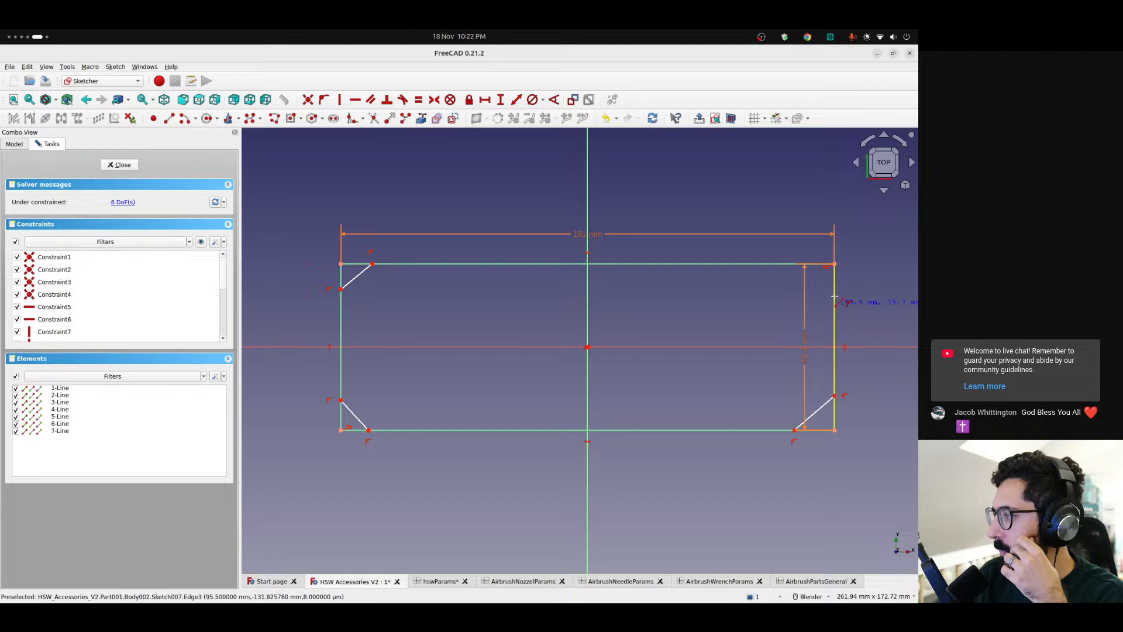
{"action": "left_click", "coordinate": [834, 295]}
{"action": "left_click", "coordinate": [806, 265]}
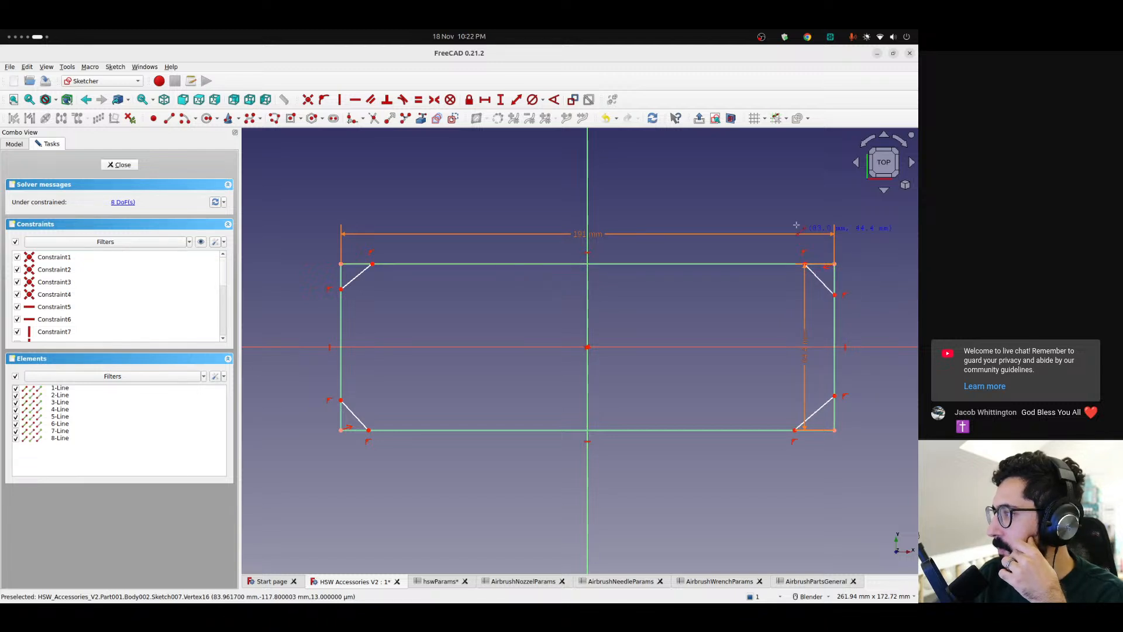
Move the vertical length dimension outside the rectangle, beyond its right-hand edge
{"action": "left_click_drag", "start_coordinate": [805, 344], "coordinate": [896, 344]}
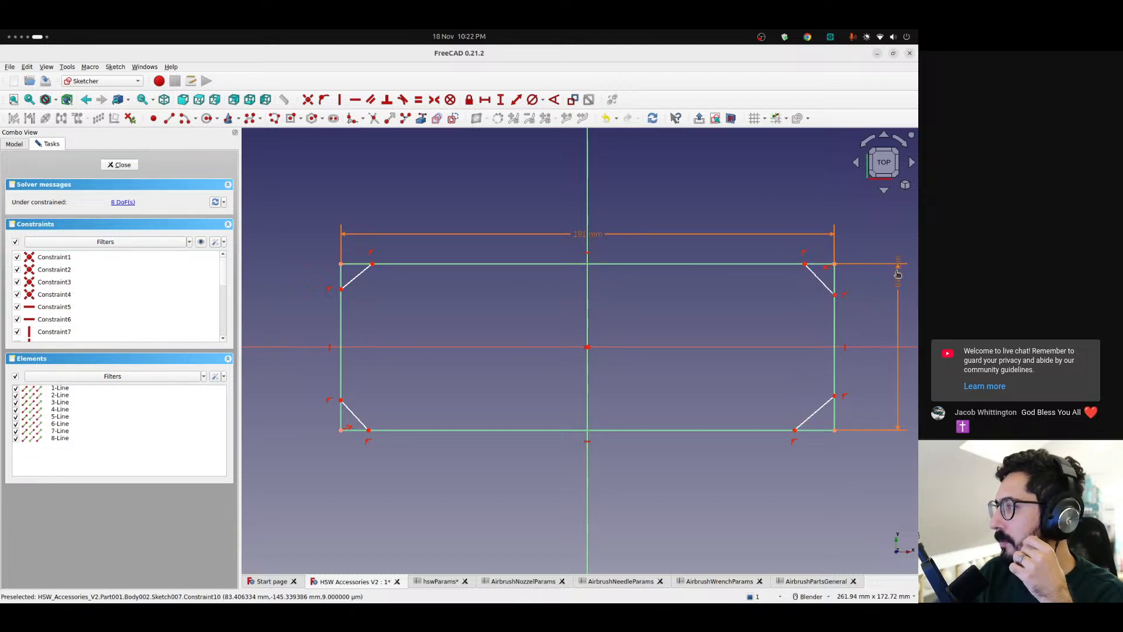
{"action": "scroll", "coordinate": [851, 317], "scroll_direction": "down", "scroll_amount": 2}
{"action": "middle_click_drag", "start_coordinate": [856, 321], "coordinate": [745, 316], "text": "shift"}
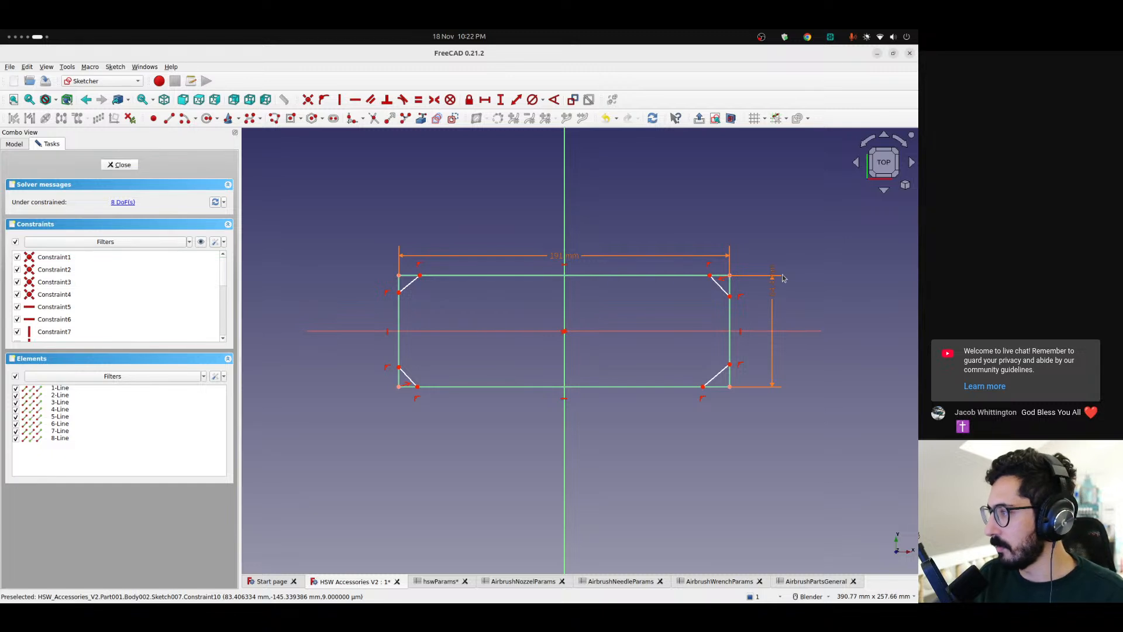
{"action": "scroll", "coordinate": [744, 283], "scroll_direction": "up", "scroll_amount": 2}
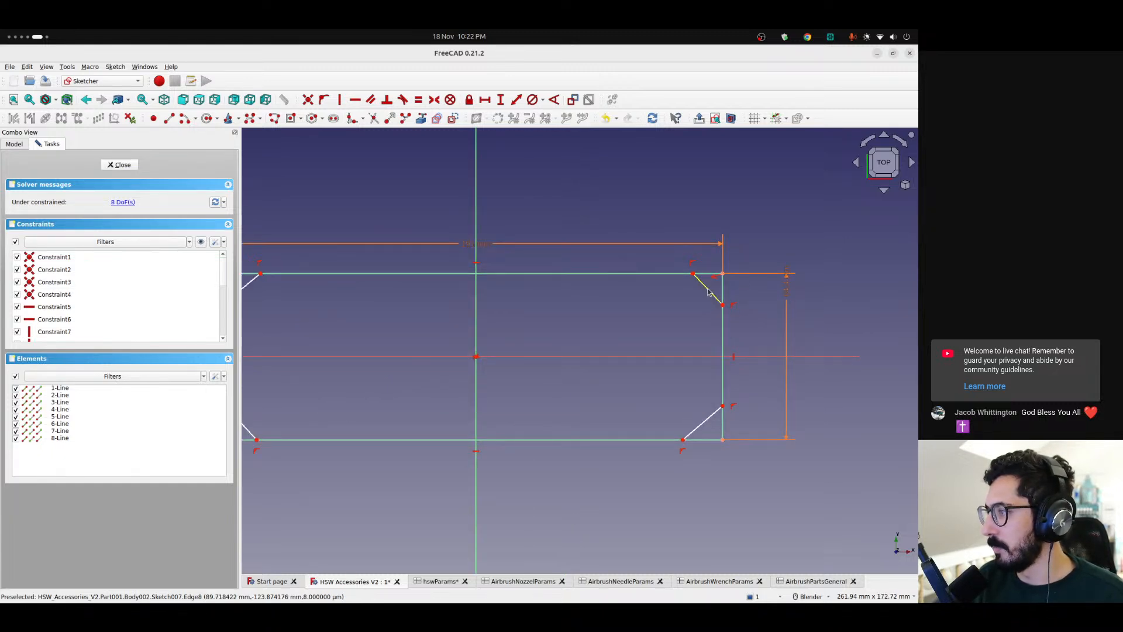
{"action": "left_click", "coordinate": [723, 290]}
{"action": "left_click", "coordinate": [724, 293]}
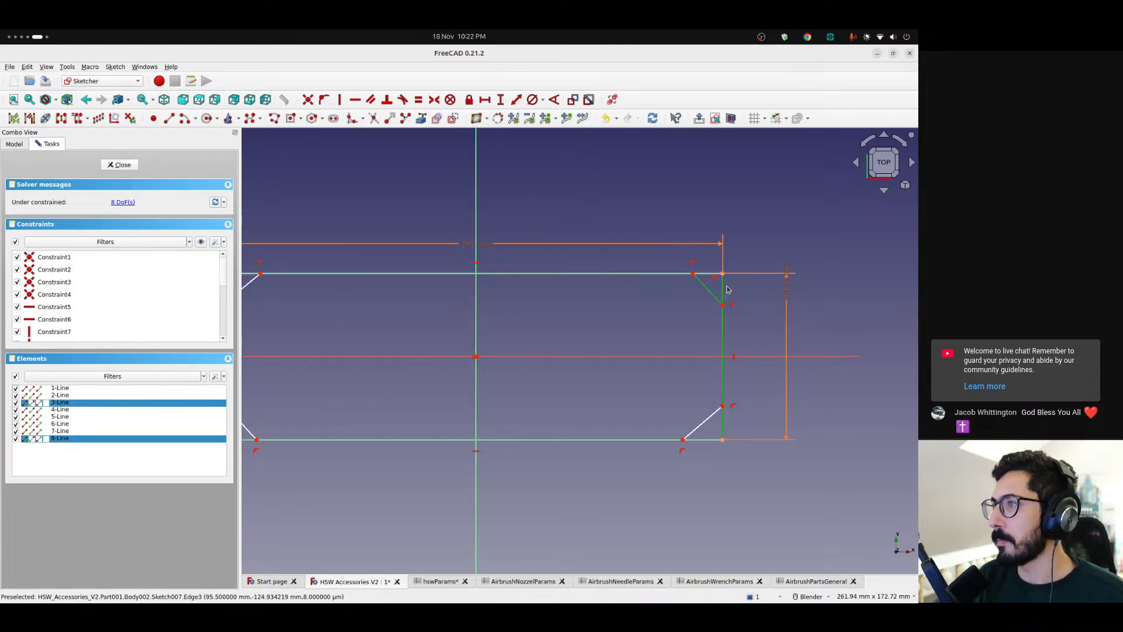
{"action": "scroll", "coordinate": [668, 234], "scroll_direction": "down", "scroll_amount": 2}
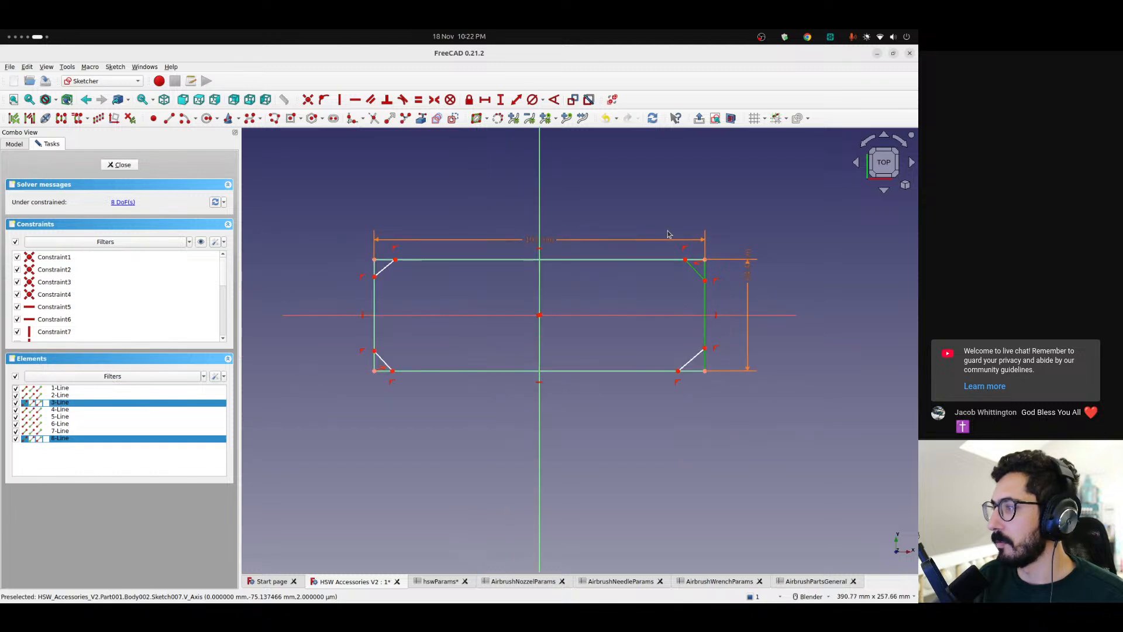
{"action": "middle_click_drag", "start_coordinate": [500, 212], "coordinate": [532, 202], "text": "shift"}
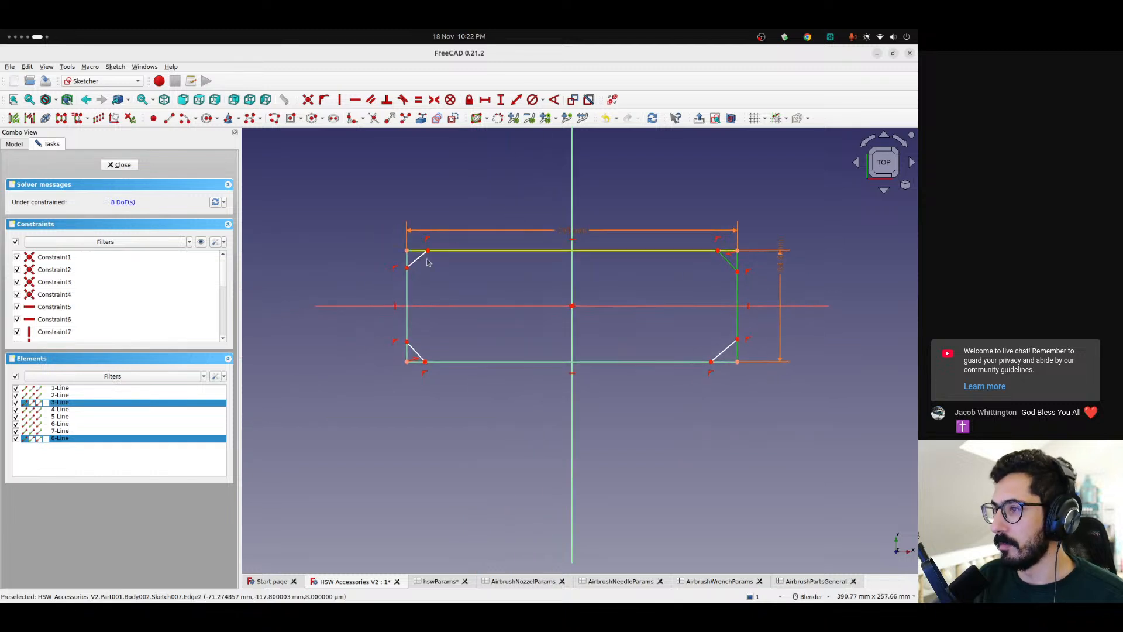
{"action": "left_click", "coordinate": [410, 386]}
{"action": "scroll", "coordinate": [393, 348], "scroll_direction": "up", "scroll_amount": 4}
{"action": "scroll", "coordinate": [393, 349], "scroll_direction": "up", "scroll_amount": 2}
{"action": "left_click", "coordinate": [471, 392]}
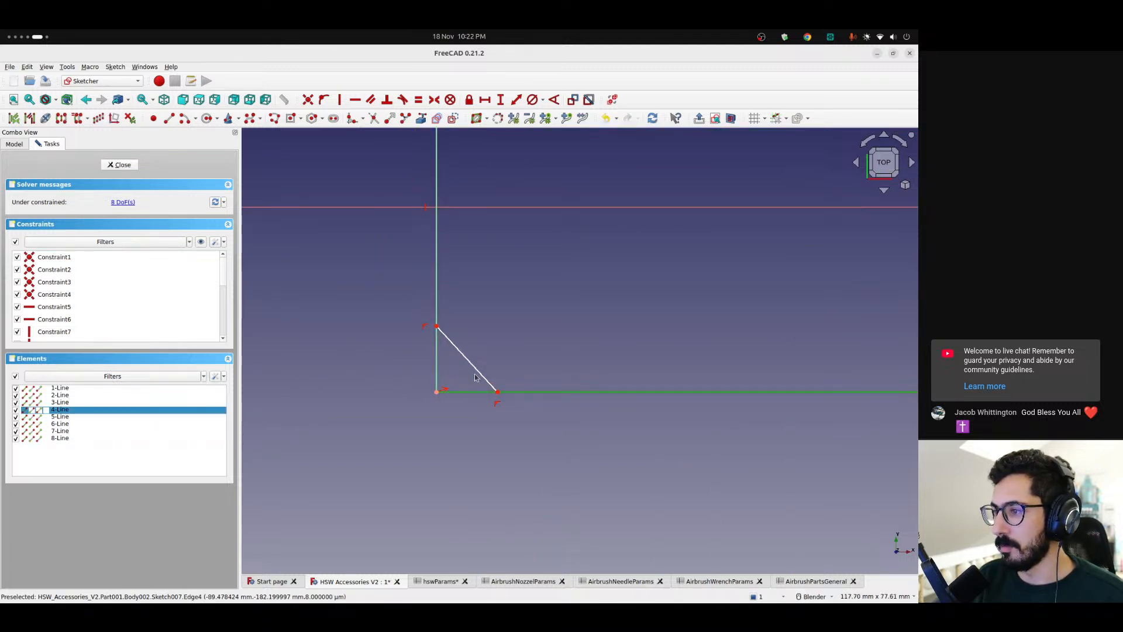
{"action": "left_click", "coordinate": [478, 374]}
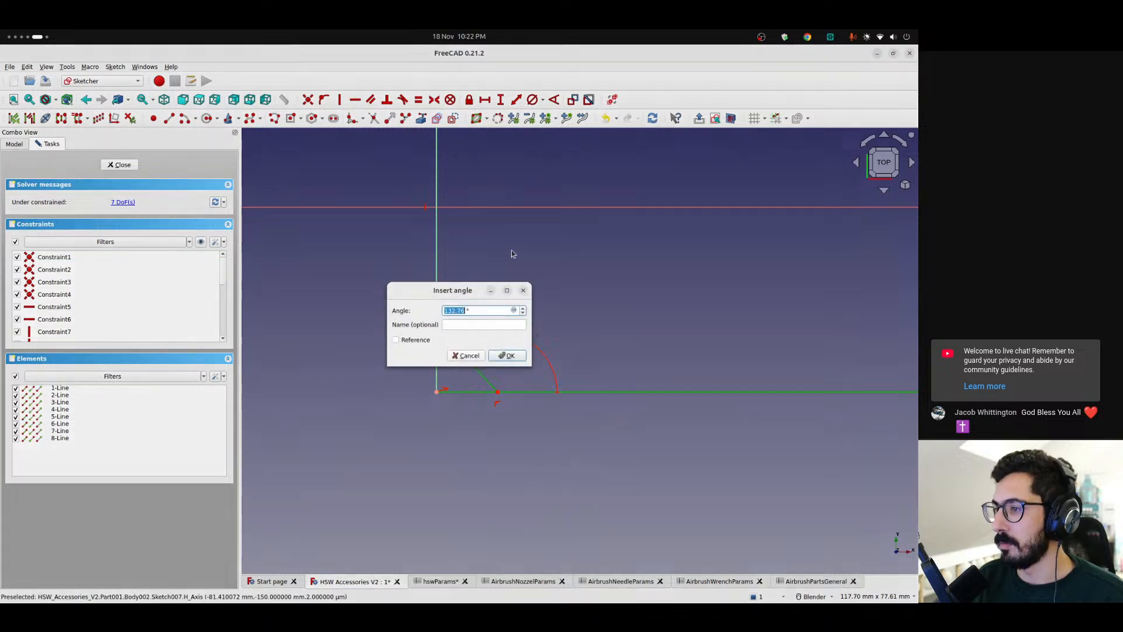
{"action": "left_click", "coordinate": [554, 100]}
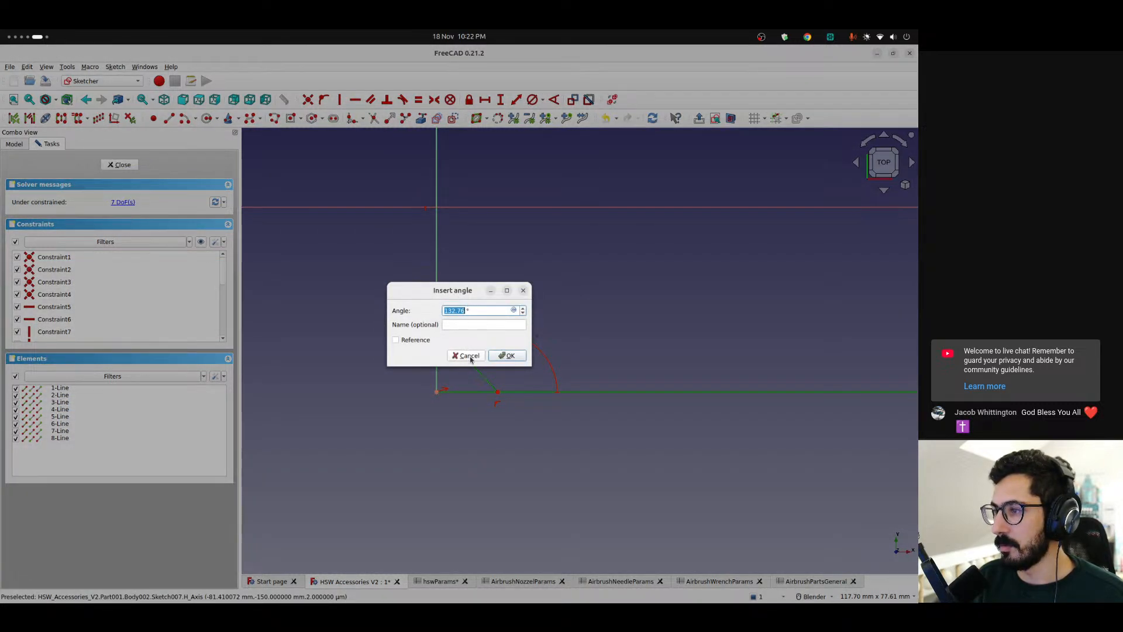
{"action": "left_click", "coordinate": [470, 358]}
Constrain the angle between the upper-left corner diagonal and the top edge to 180-45°, and move its label closer to the corner
{"action": "scroll", "coordinate": [468, 211], "scroll_direction": "down", "scroll_amount": 3}
{"action": "middle_click_drag", "start_coordinate": [467, 221], "coordinate": [466, 415], "text": "shift"}
{"action": "left_click", "coordinate": [474, 314]}
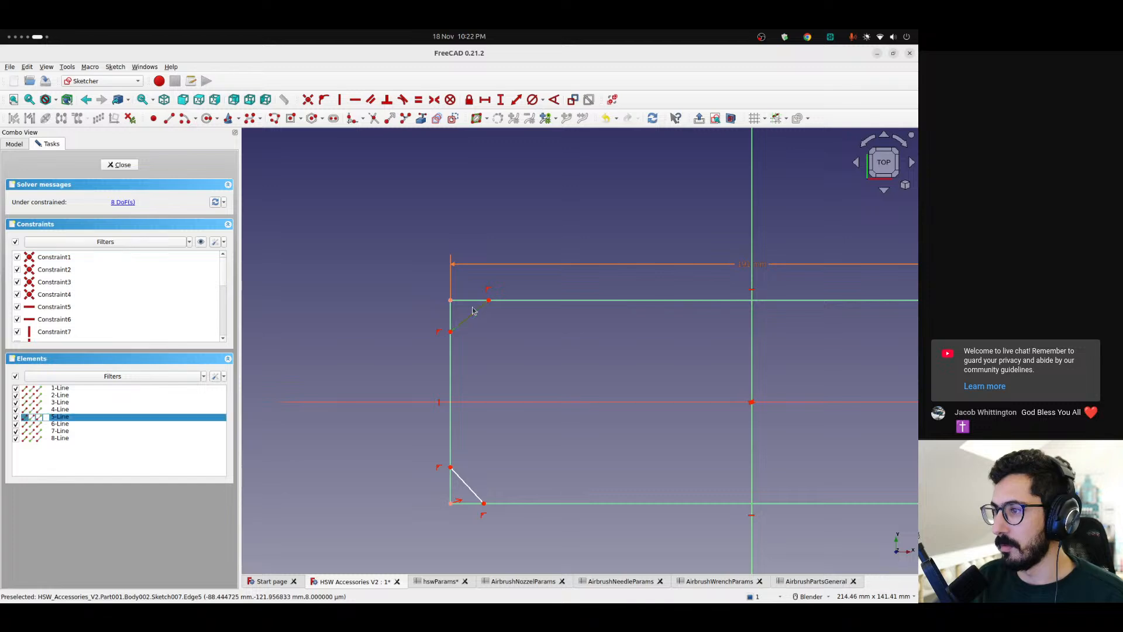
{"action": "left_click", "coordinate": [494, 300]}
{"action": "left_click", "coordinate": [554, 99]}
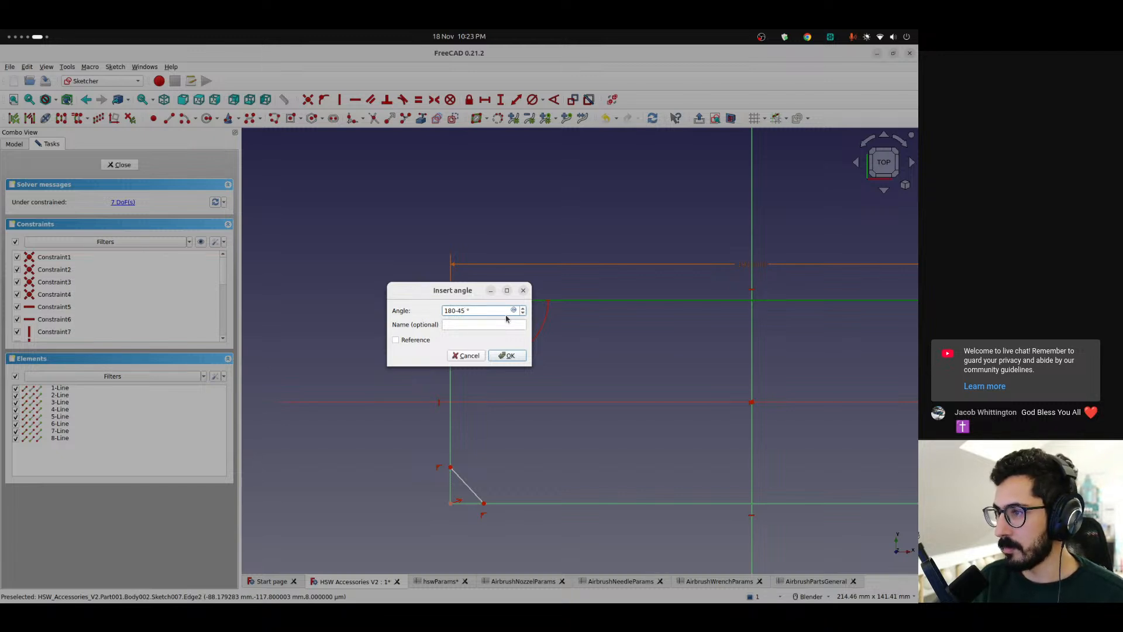
{"action": "key", "text": "Return"}
{"action": "scroll", "coordinate": [477, 325], "scroll_direction": "up", "scroll_amount": 3}
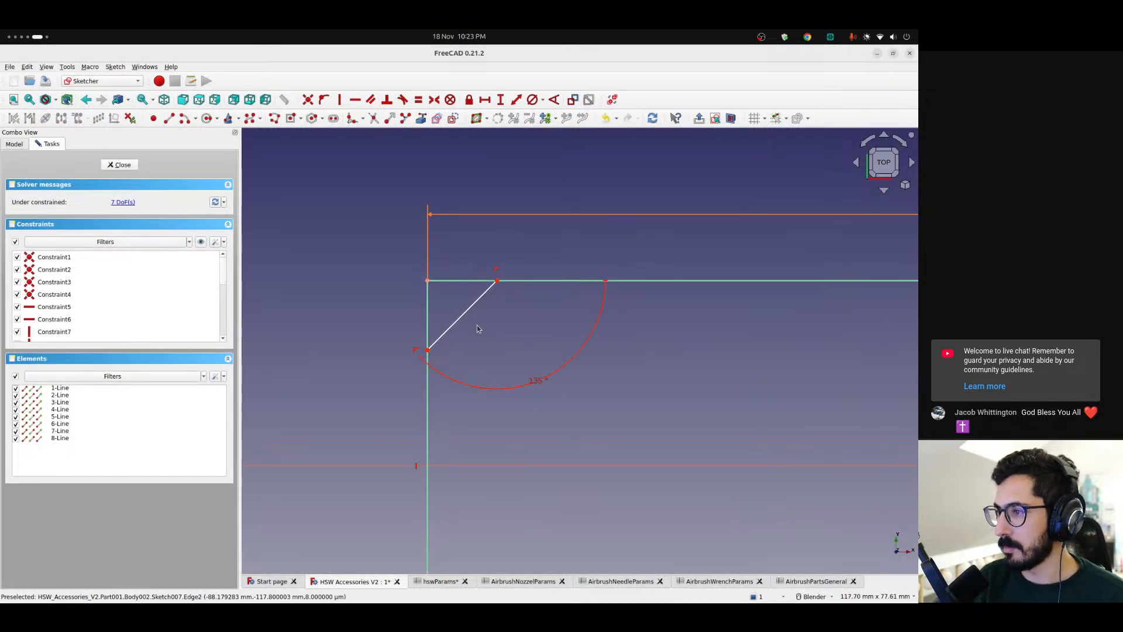
{"action": "mouse_move", "coordinate": [542, 386]}
{"action": "left_mouse_down"}
{"action": "mouse_move", "coordinate": [483, 304]}
{"action": "mouse_move", "coordinate": [525, 324]}
{"action": "left_mouse_up"}
Apply a parallel constraint between the upper-left and lower-right corner diagonals
{"action": "scroll", "coordinate": [525, 348], "scroll_direction": "down", "scroll_amount": 7}
{"action": "middle_click_drag", "start_coordinate": [550, 360], "coordinate": [397, 310], "text": "shift"}
{"action": "left_click", "coordinate": [607, 364]}
{"action": "left_click", "coordinate": [358, 289]}
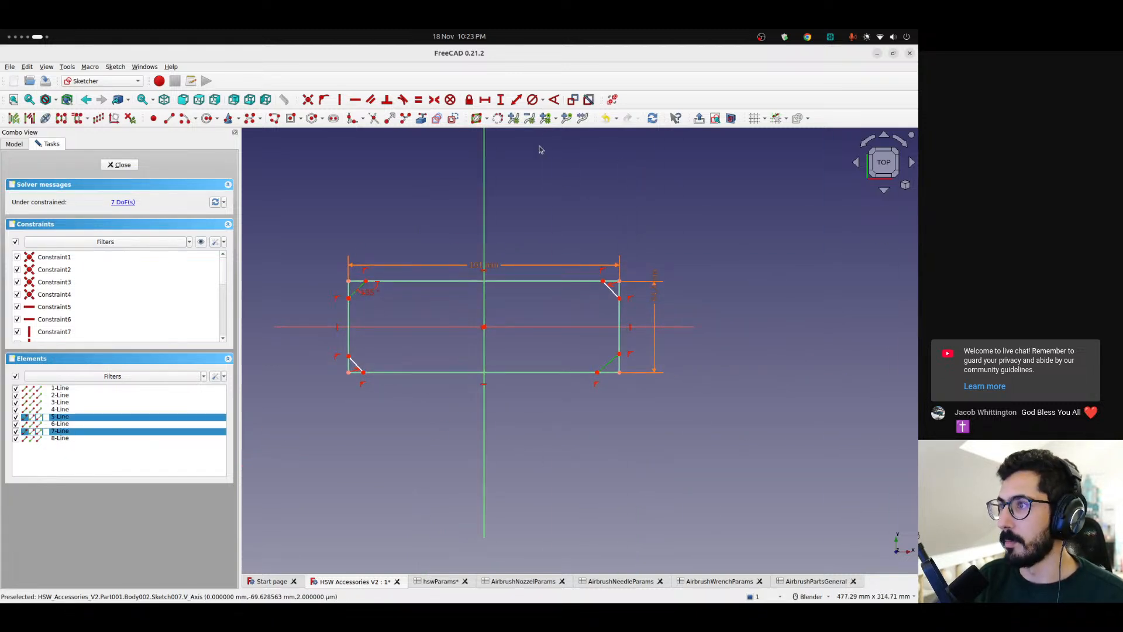
{"action": "left_click", "coordinate": [369, 100]}
Constrain the angle between the upper-right corner diagonal and the top edge to 135°
{"action": "scroll", "coordinate": [566, 278], "scroll_direction": "up", "scroll_amount": 2}
{"action": "left_click", "coordinate": [608, 283]}
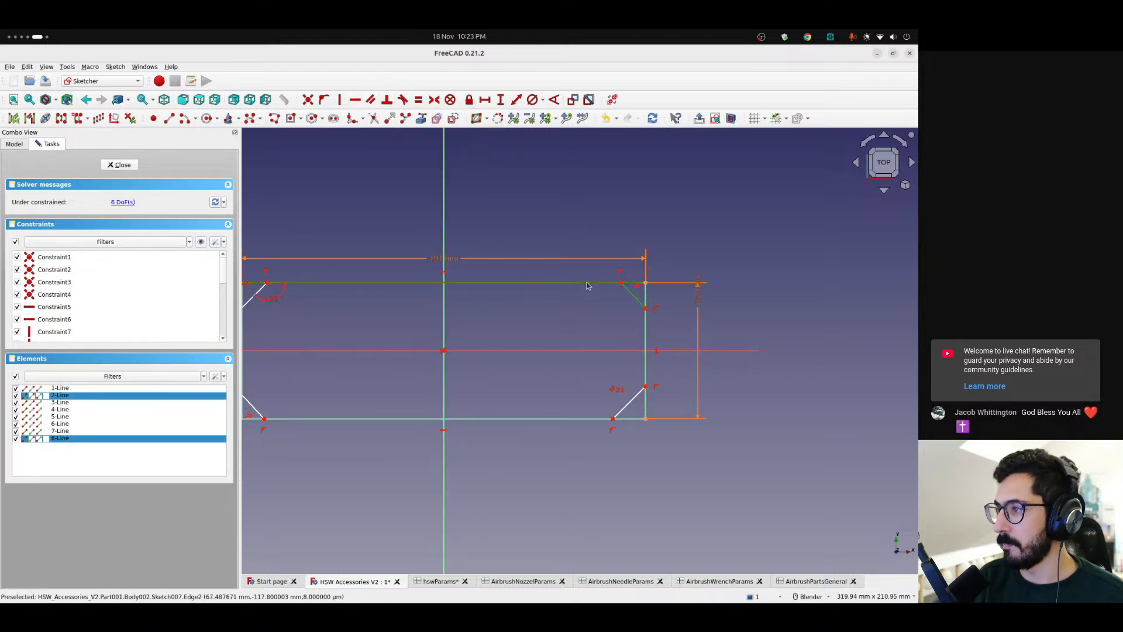
{"action": "left_click", "coordinate": [553, 100]}
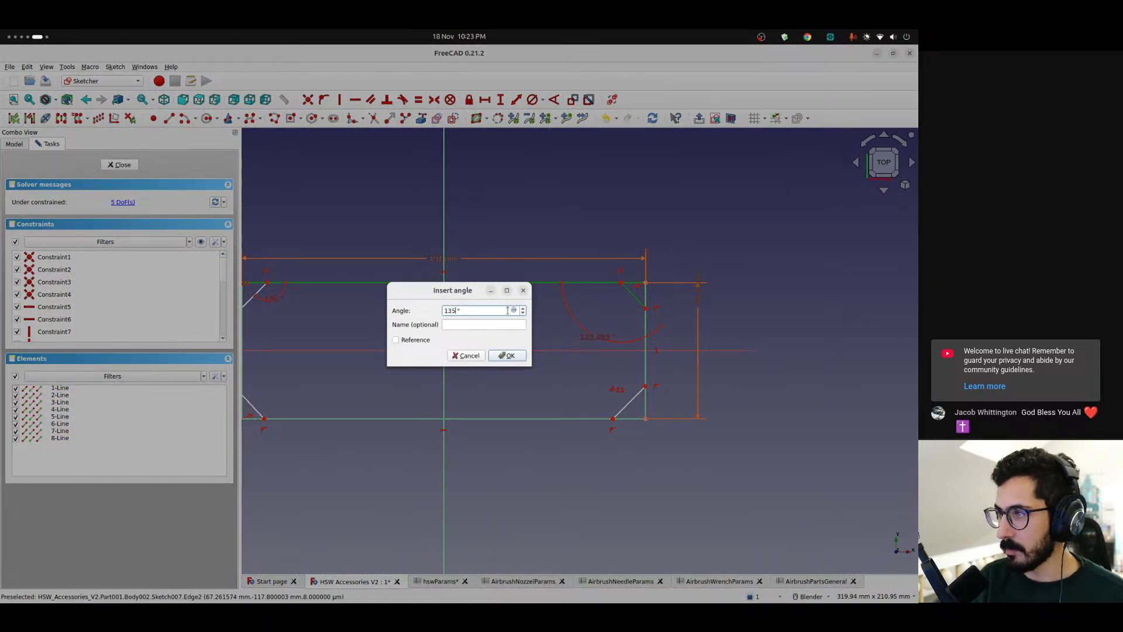
{"action": "key", "text": "Return"}
Apply a parallel constraint between the upper-right and lower-left corner diagonals
{"action": "left_click", "coordinate": [636, 297]}
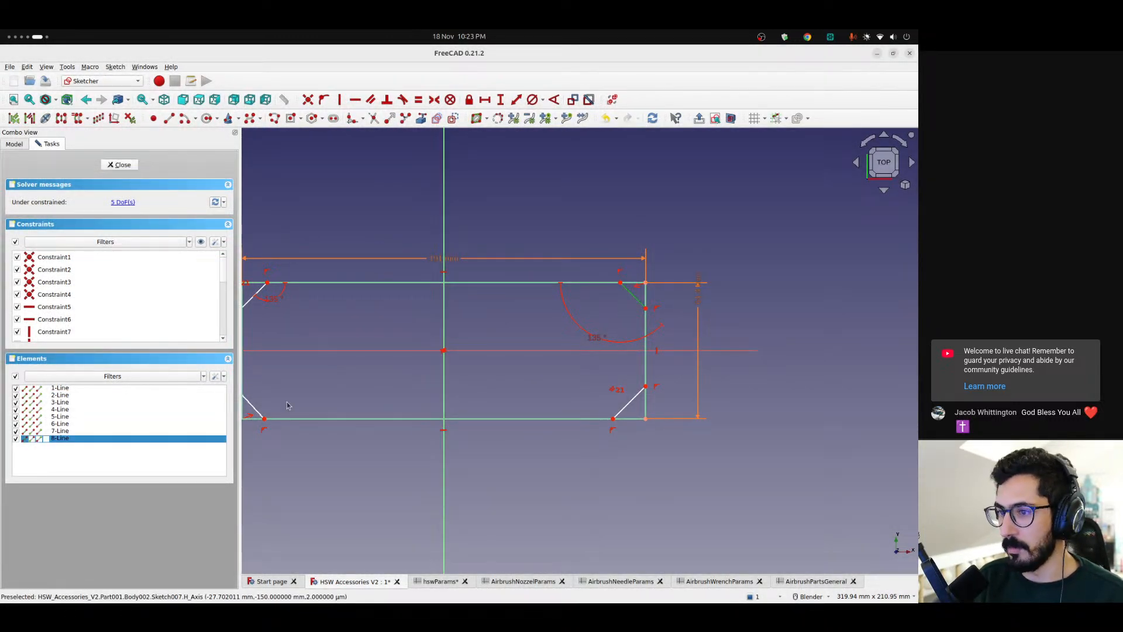
{"action": "left_click", "coordinate": [253, 407]}
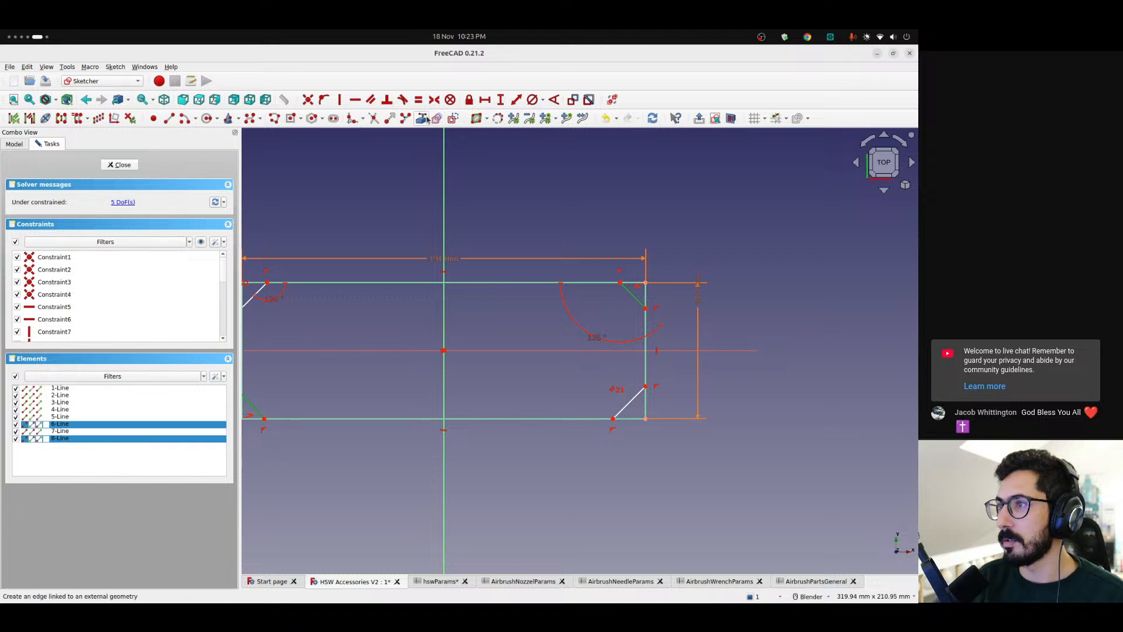
{"action": "left_click", "coordinate": [371, 100]}
Make all four corner diagonals the same length with an equality constraint
{"action": "scroll", "coordinate": [431, 278], "scroll_direction": "down", "scroll_amount": 3}
{"action": "middle_click_drag", "start_coordinate": [430, 279], "coordinate": [448, 268], "text": "shift"}
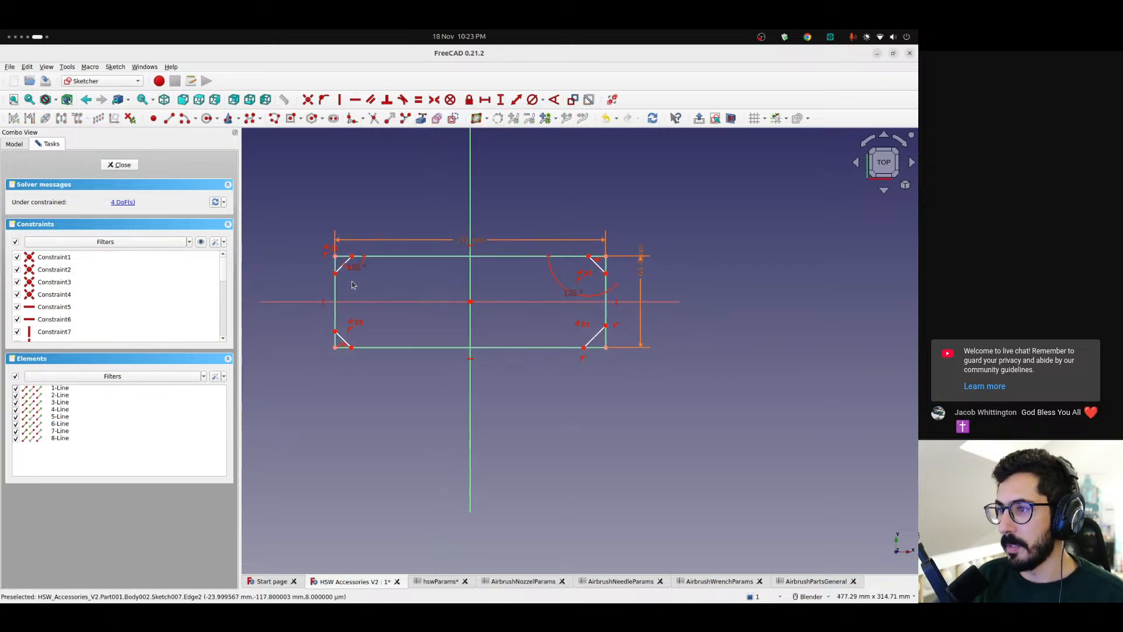
{"action": "left_click", "coordinate": [342, 270]}
{"action": "left_click", "coordinate": [598, 269]}
{"action": "left_click", "coordinate": [595, 337]}
{"action": "left_click", "coordinate": [343, 340]}
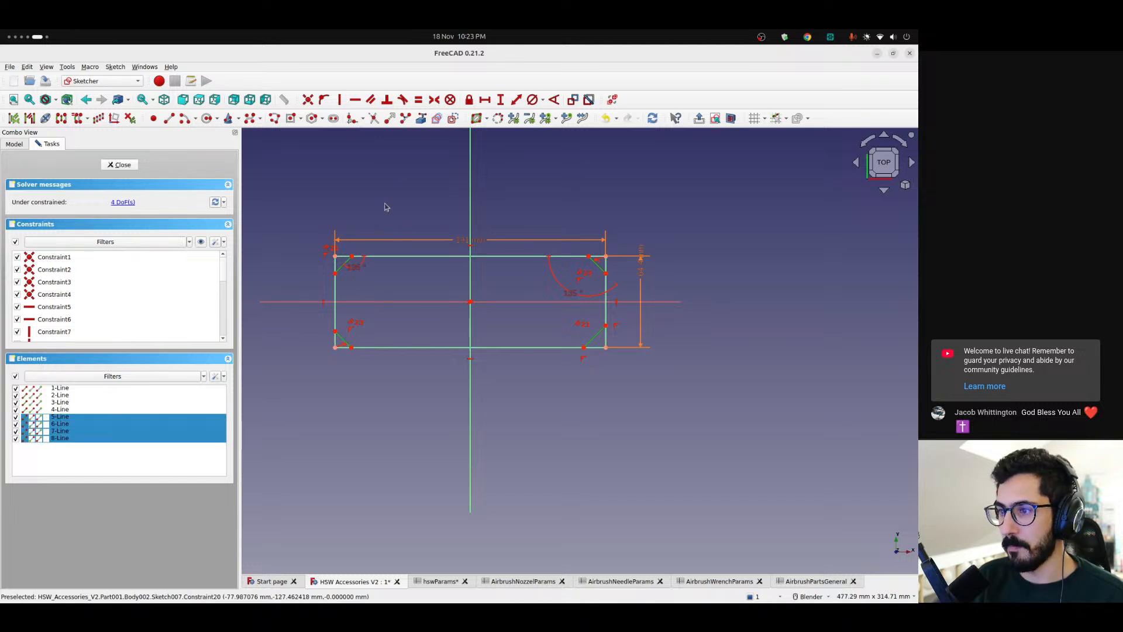
{"action": "left_click", "coordinate": [419, 99]}
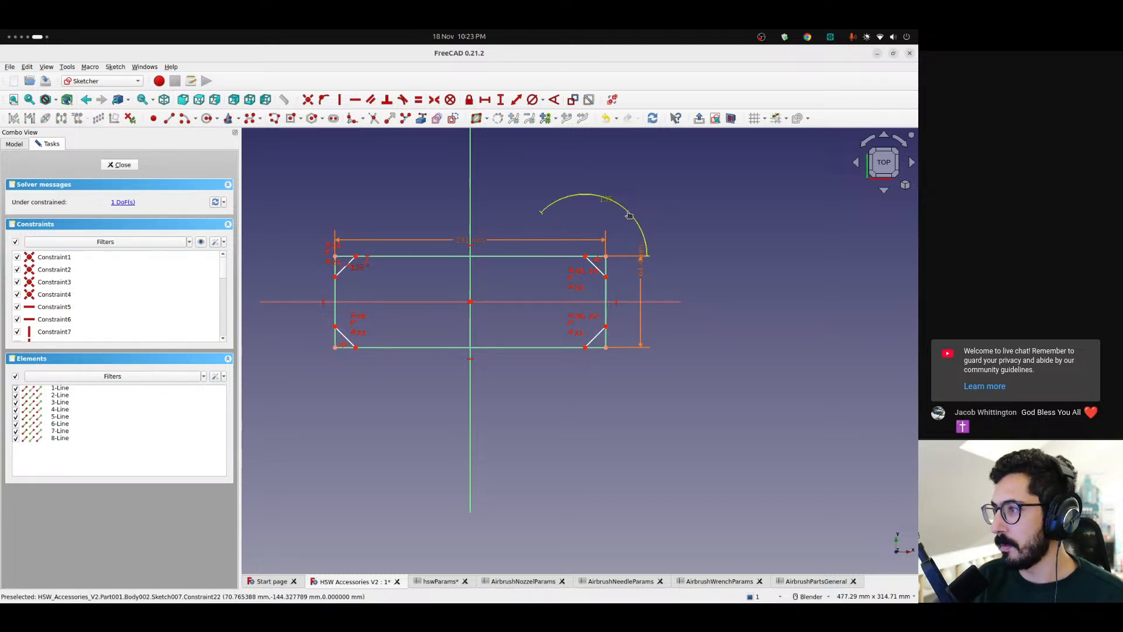
{"action": "scroll", "coordinate": [507, 285], "scroll_direction": "up", "scroll_amount": 2}
{"action": "middle_click_drag", "start_coordinate": [491, 257], "coordinate": [657, 239], "text": "shift"}
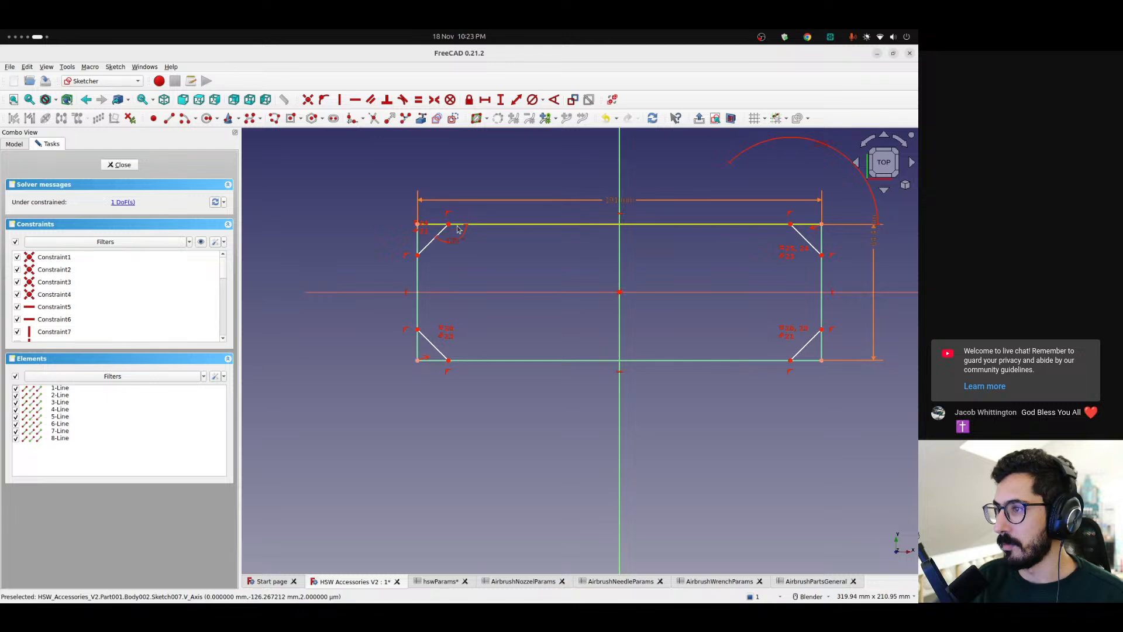
{"action": "scroll", "coordinate": [428, 341], "scroll_direction": "up", "scroll_amount": 3}
{"action": "middle_click_drag", "start_coordinate": [428, 340], "coordinate": [481, 332], "text": "shift"}
{"action": "left_click", "coordinate": [460, 307]}
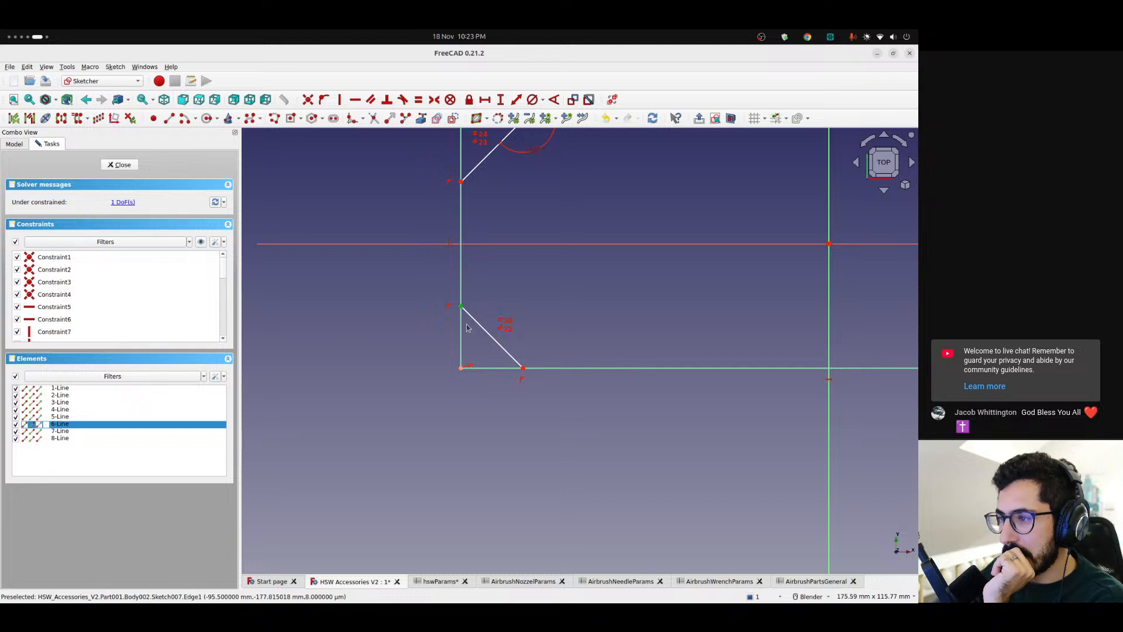
{"action": "scroll", "coordinate": [480, 318], "scroll_direction": "down", "scroll_amount": 4}
{"action": "middle_click_drag", "start_coordinate": [538, 309], "coordinate": [484, 305], "text": "shift"}
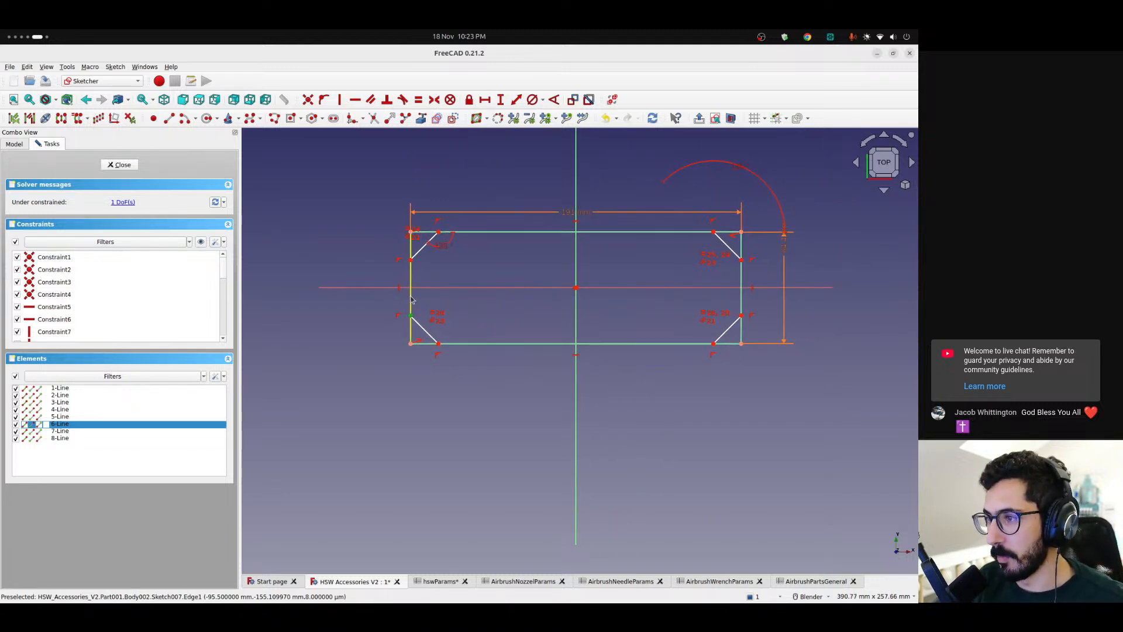
{"action": "left_click", "coordinate": [431, 299]}
Convert the rectangle's four edges to construction geometry
{"action": "left_click", "coordinate": [411, 298]}
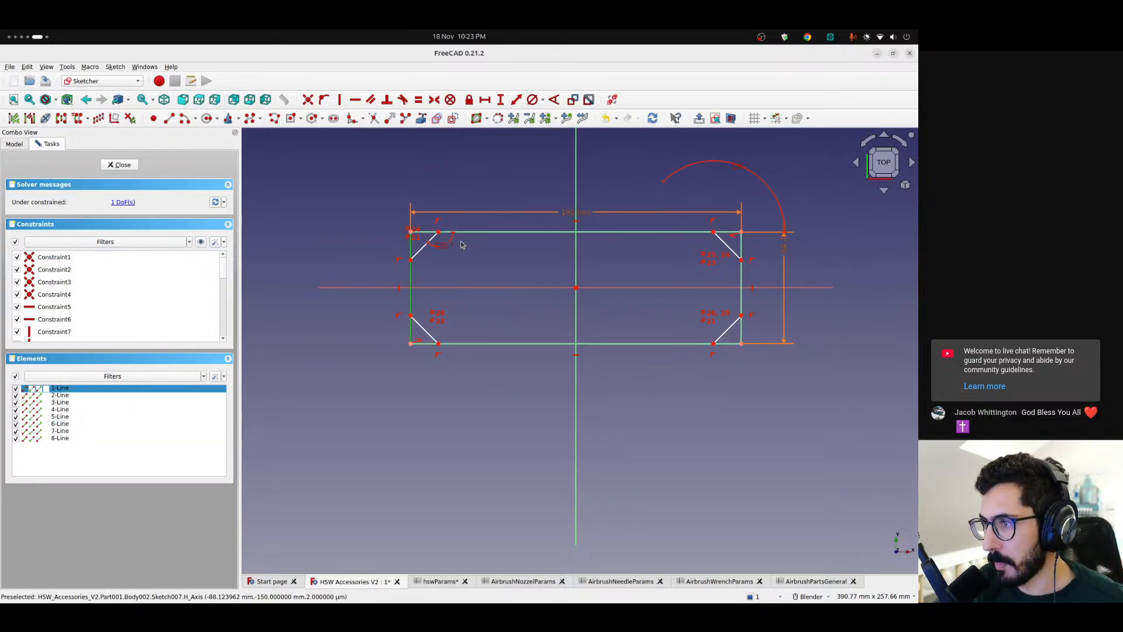
{"action": "left_click", "coordinate": [502, 232]}
{"action": "left_click", "coordinate": [741, 279]}
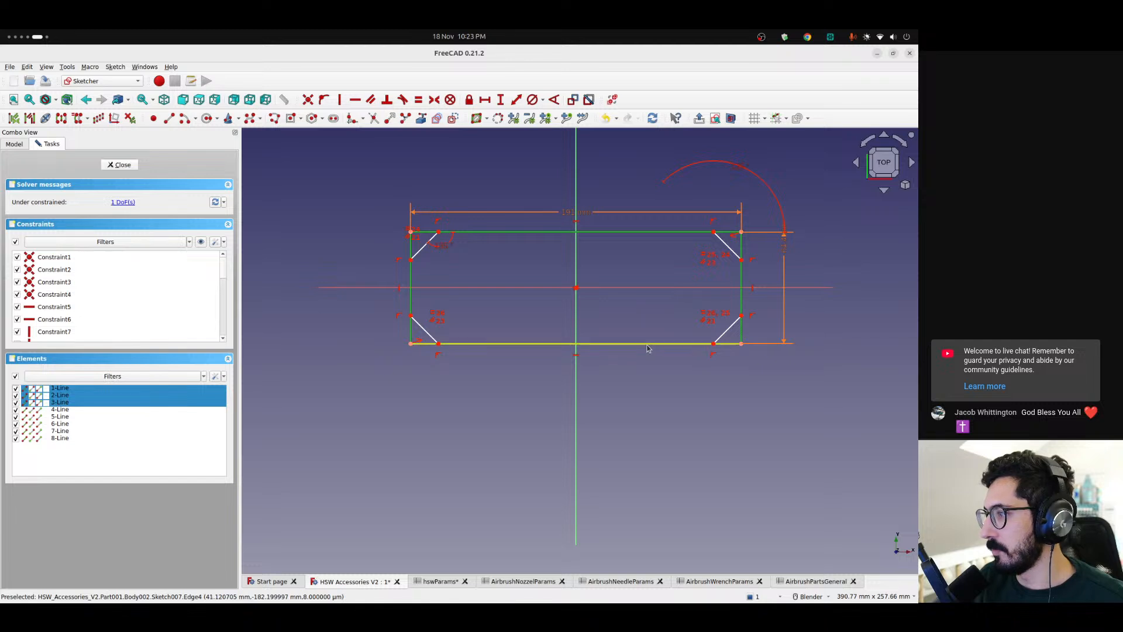
{"action": "left_click", "coordinate": [648, 346]}
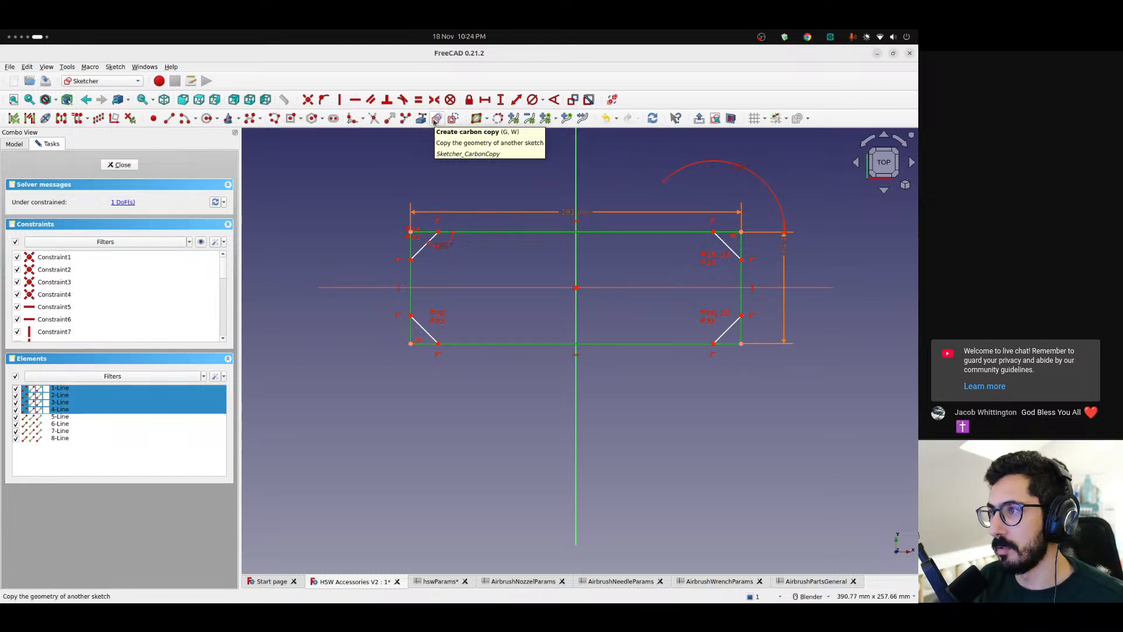
{"action": "left_click", "coordinate": [451, 120]}
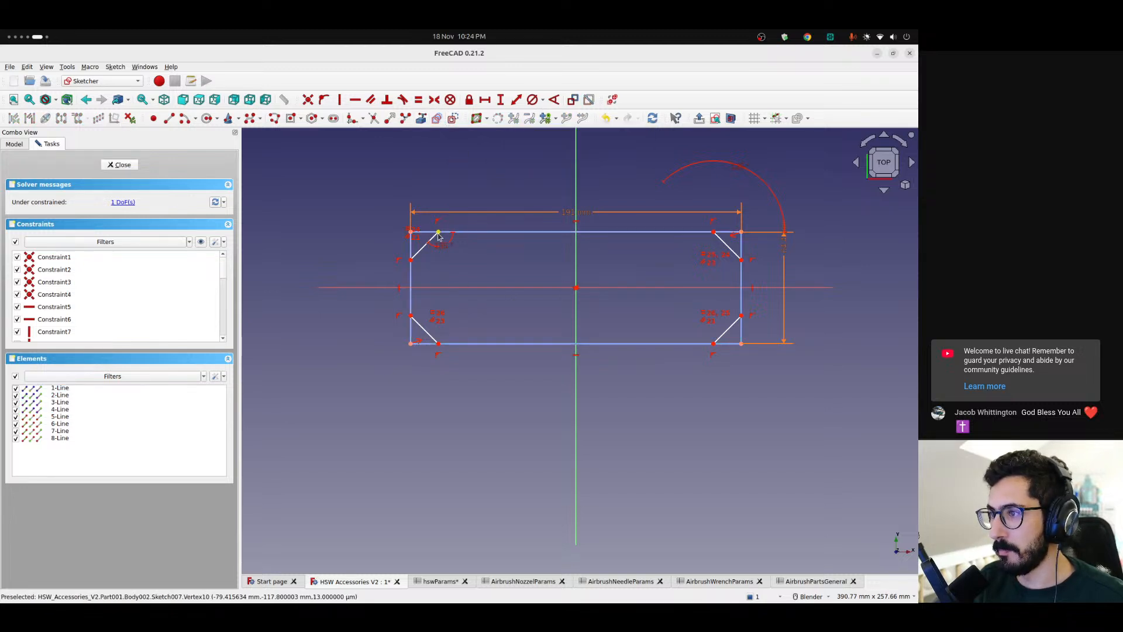
Constrain the horizontal distance from the lower-left corner to its diagonal's lower endpoint with the 8 mm AirbrushPartsGeneral parameter beginning with "cha"
{"action": "scroll", "coordinate": [400, 338], "scroll_direction": "up", "scroll_amount": 3}
{"action": "scroll", "coordinate": [445, 328], "scroll_direction": "down", "scroll_amount": 3}
{"action": "scroll", "coordinate": [461, 339], "scroll_direction": "up", "scroll_amount": 1}
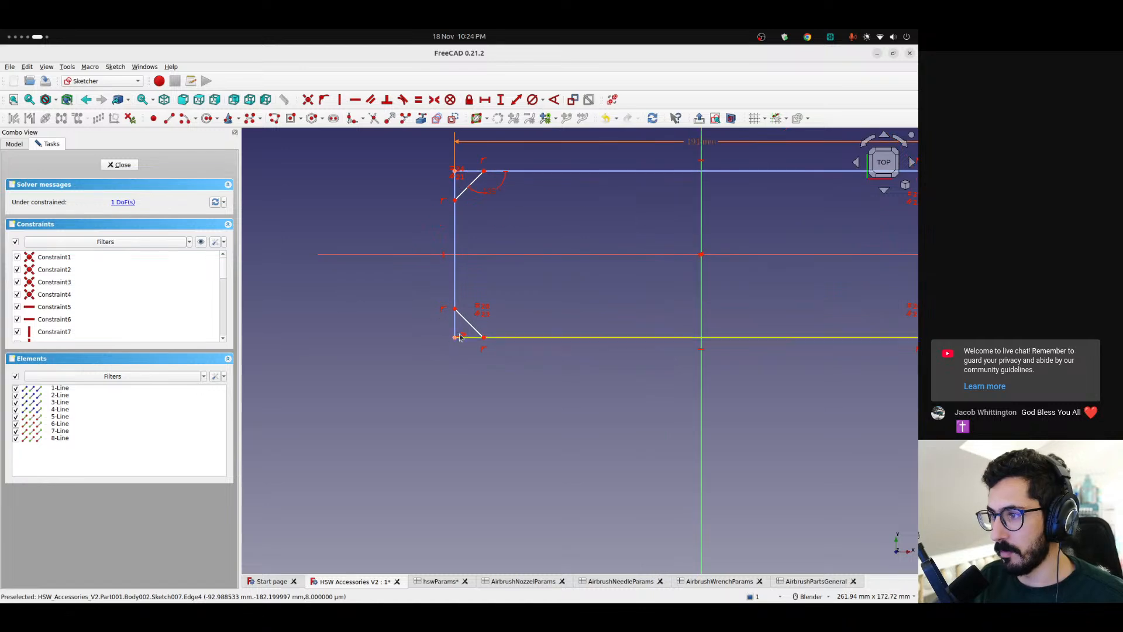
{"action": "left_click", "coordinate": [455, 338]}
{"action": "left_click", "coordinate": [484, 338]}
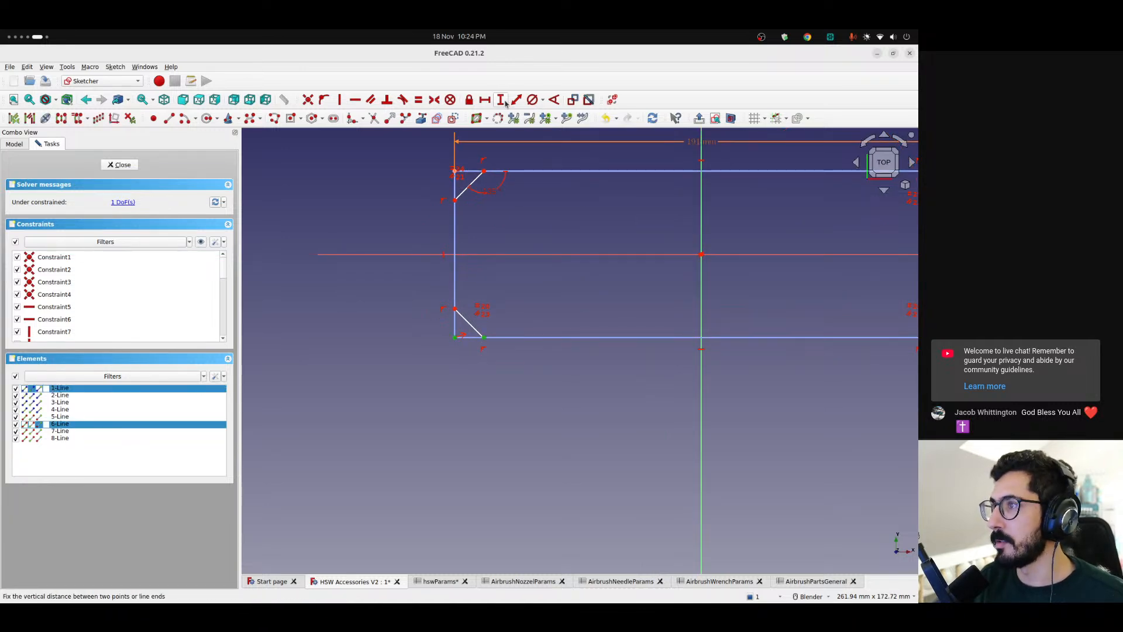
{"action": "left_click", "coordinate": [484, 101]}
{"action": "left_click", "coordinate": [514, 311]}
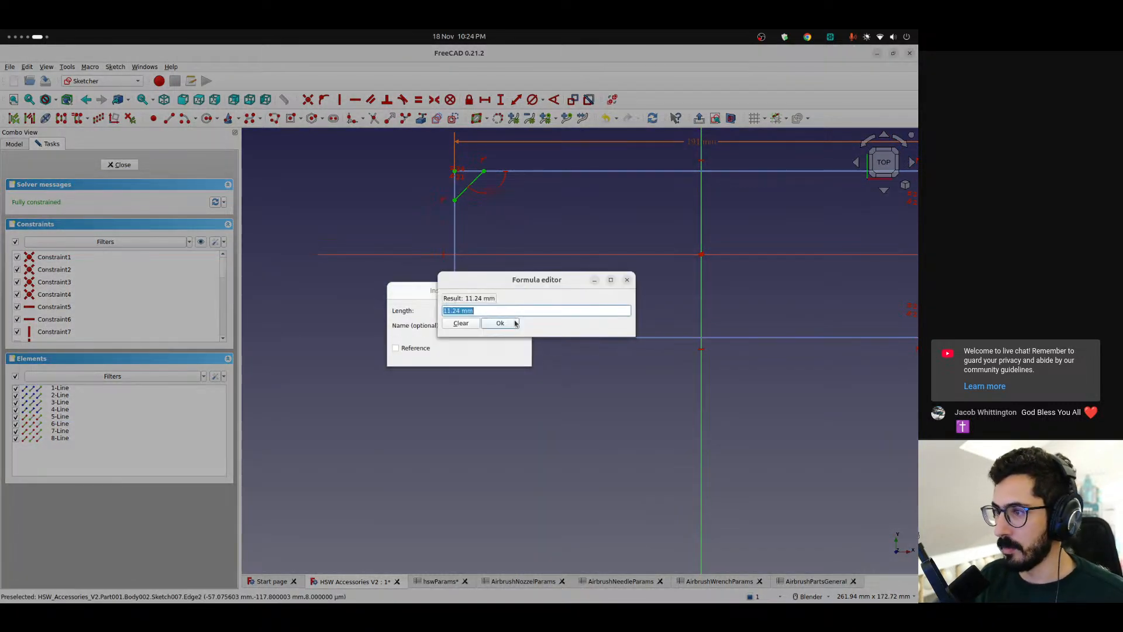
{"action": "type", "text": "<<AirbrushPartsGeneral>>."}
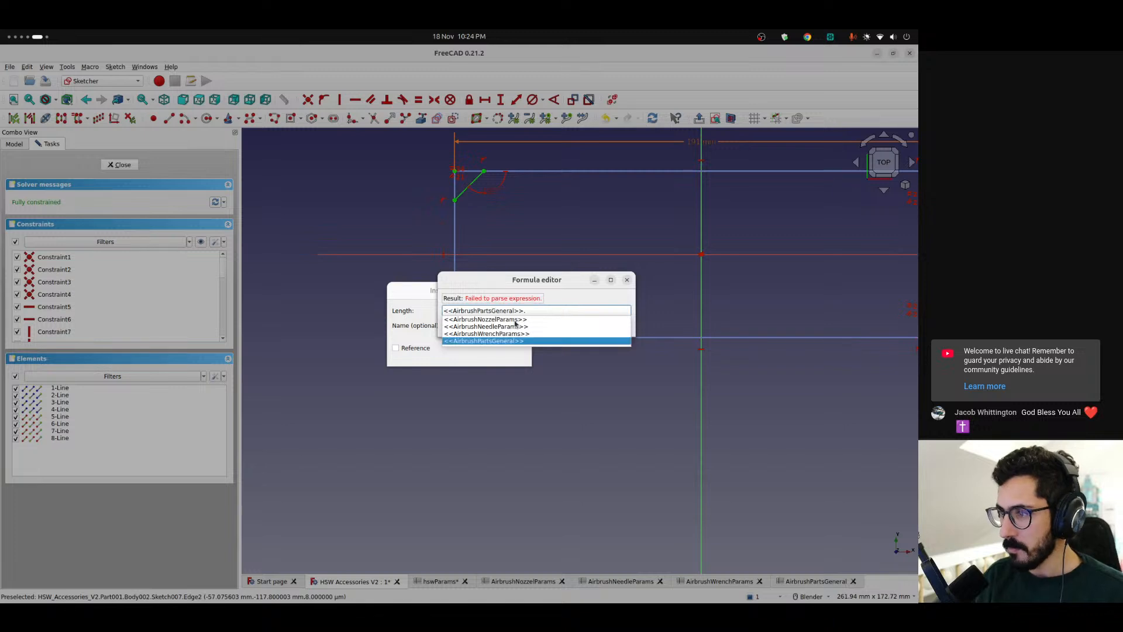
{"action": "type", "text": "chaf"}
{"action": "key", "text": "BackSpace"}
{"action": "key", "text": "Down"}
{"action": "key", "text": "Return"}
{"action": "key", "text": "Return"}
{"action": "key", "text": "Return"}
Move the lower-left corner's 8 mm dimension outside the outline, below the bottom edge
{"action": "scroll", "coordinate": [469, 336], "scroll_direction": "up", "scroll_amount": 3}
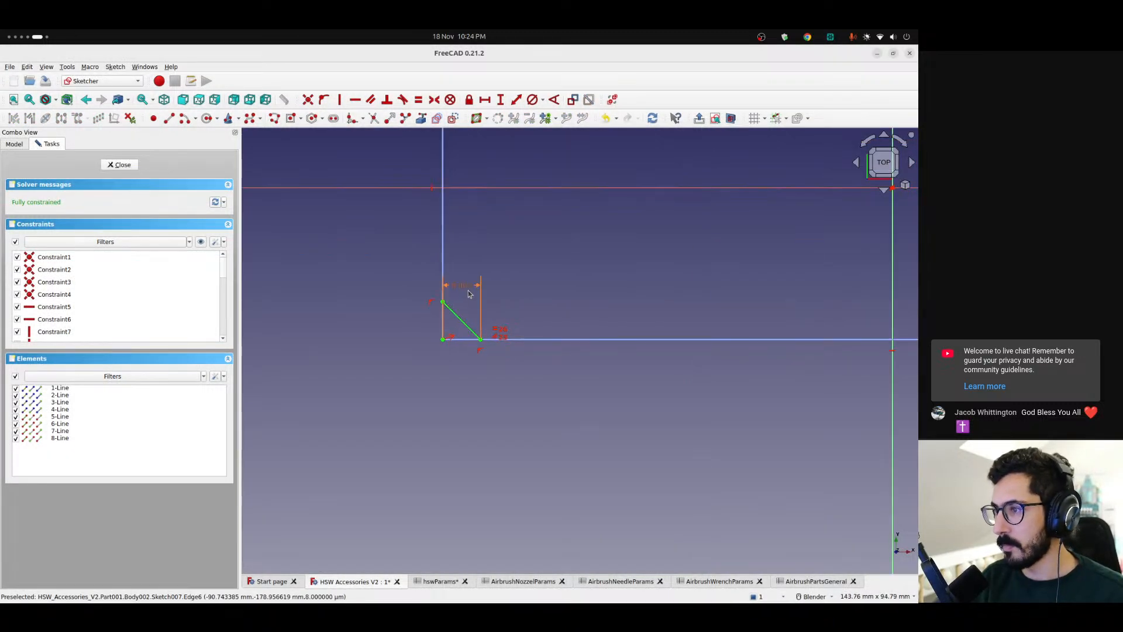
{"action": "left_click_drag", "start_coordinate": [465, 289], "coordinate": [387, 411]}
{"action": "scroll", "coordinate": [504, 298], "scroll_direction": "down", "scroll_amount": 5}
{"action": "middle_click_drag", "start_coordinate": [507, 277], "coordinate": [504, 362], "text": "shift"}
{"action": "scroll", "coordinate": [492, 293], "scroll_direction": "up", "scroll_amount": 2}
{"action": "scroll", "coordinate": [493, 299], "scroll_direction": "down", "scroll_amount": 5}
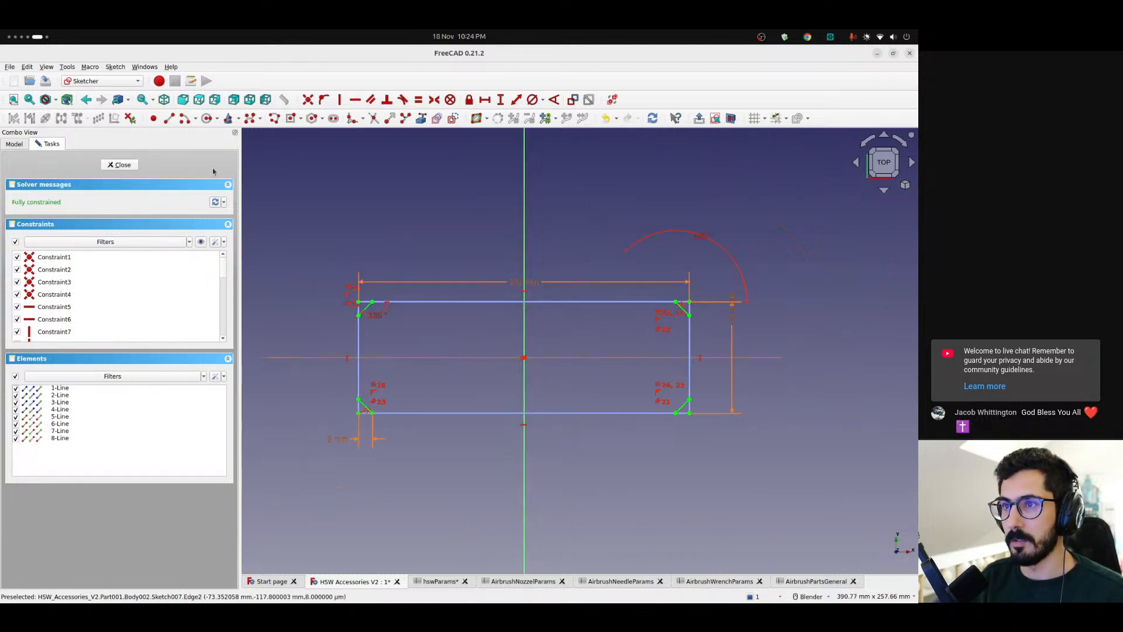
Draw lines along the top, right, bottom and left construction edges, joining the endpoints of the corner diagonals into a closed outline
{"action": "left_click", "coordinate": [169, 119]}
{"action": "left_click", "coordinate": [372, 302]}
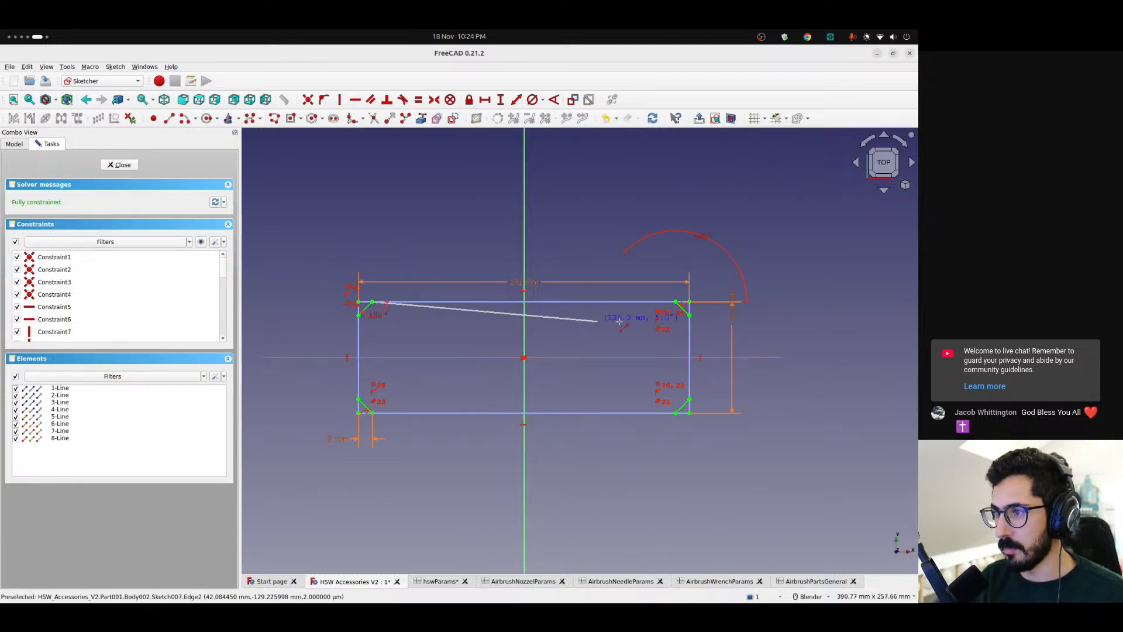
{"action": "left_click", "coordinate": [689, 316]}
{"action": "left_click", "coordinate": [691, 400]}
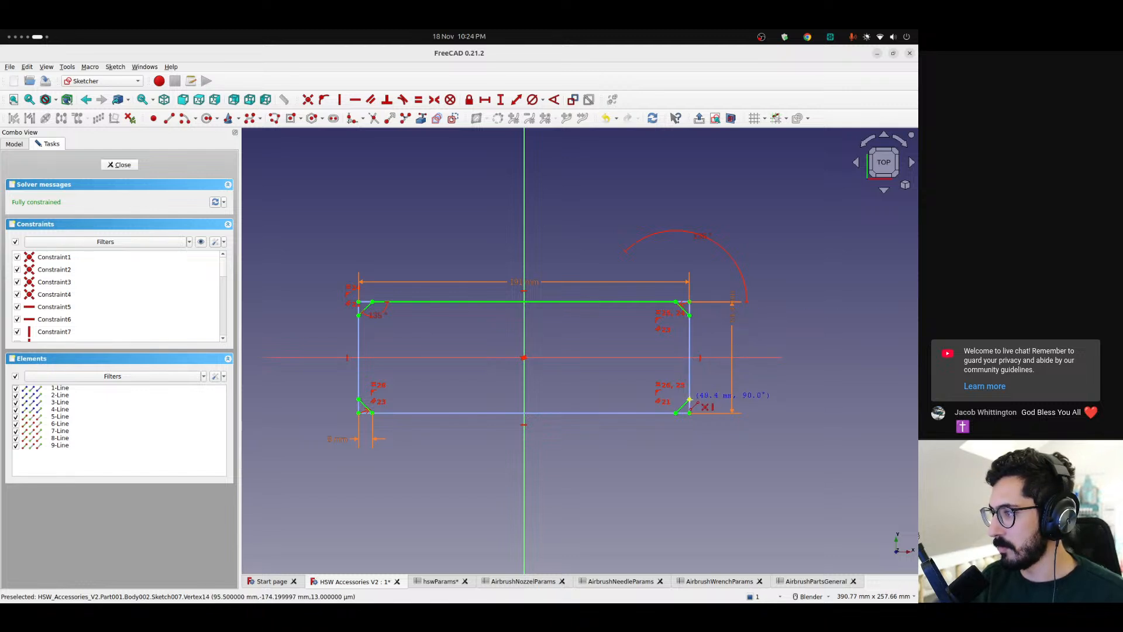
{"action": "left_click", "coordinate": [677, 412]}
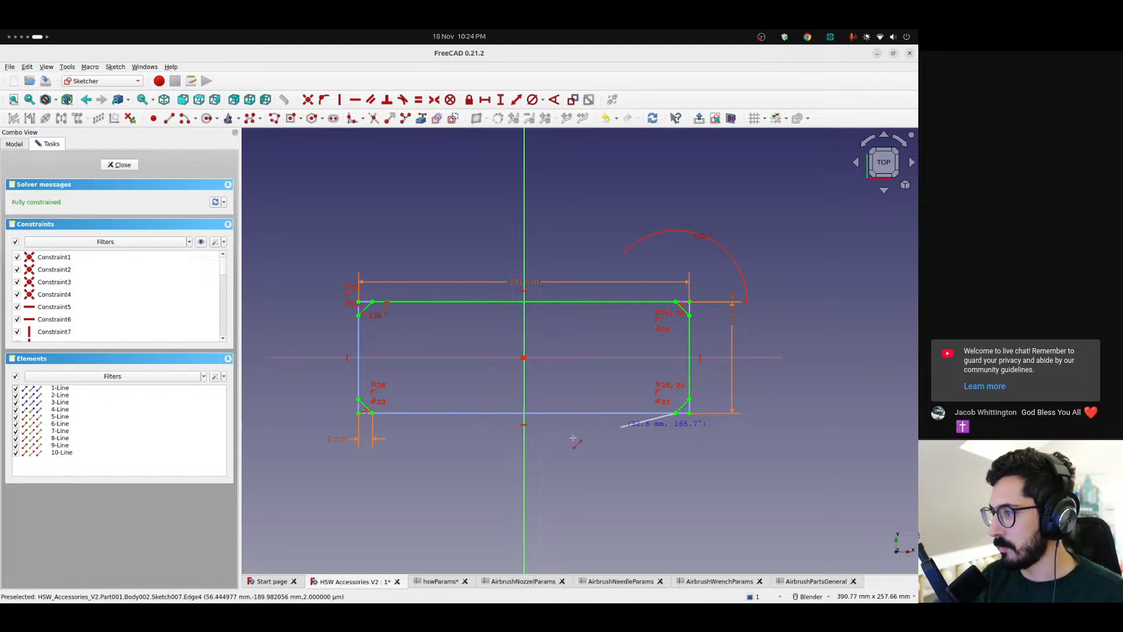
{"action": "left_click", "coordinate": [372, 412]}
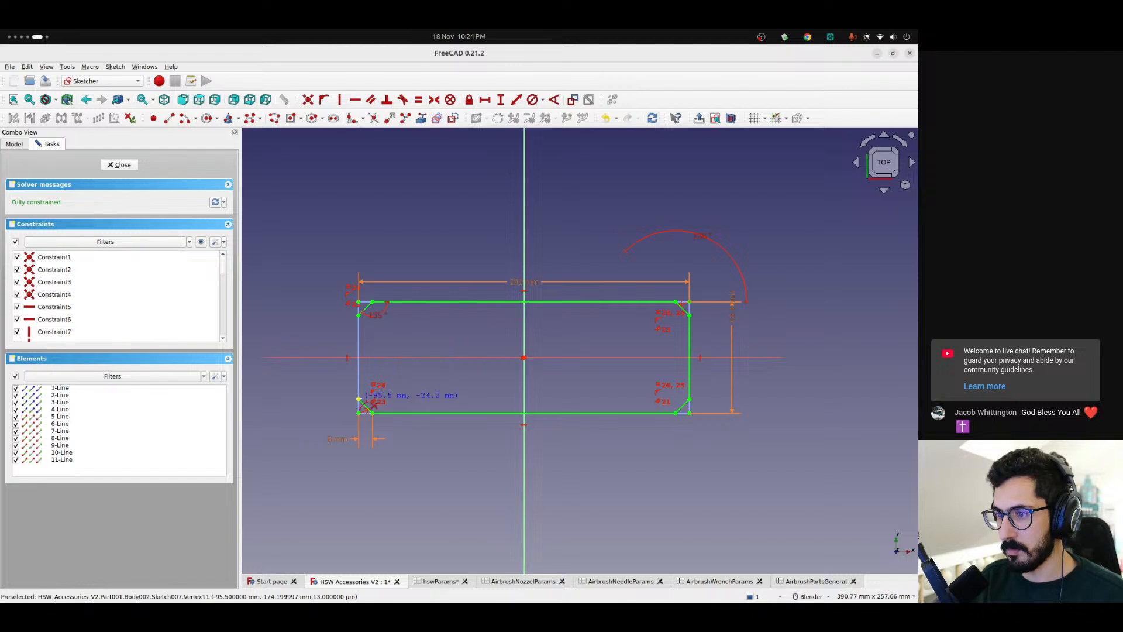
{"action": "left_click", "coordinate": [359, 400]}
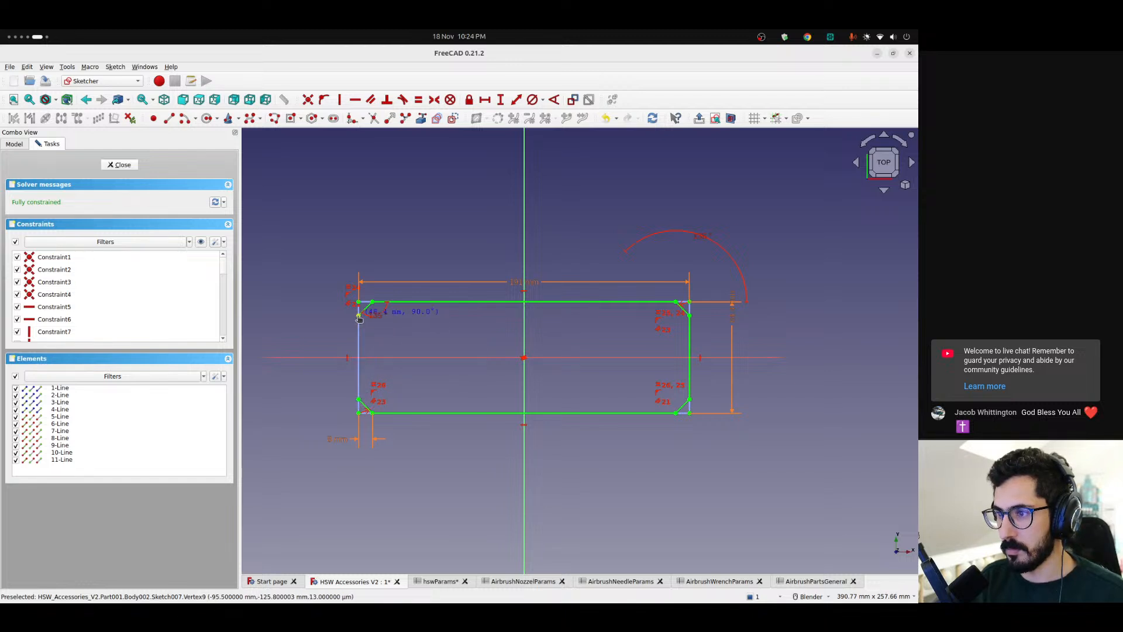
{"action": "scroll", "coordinate": [477, 364], "scroll_direction": "down", "scroll_amount": 2}
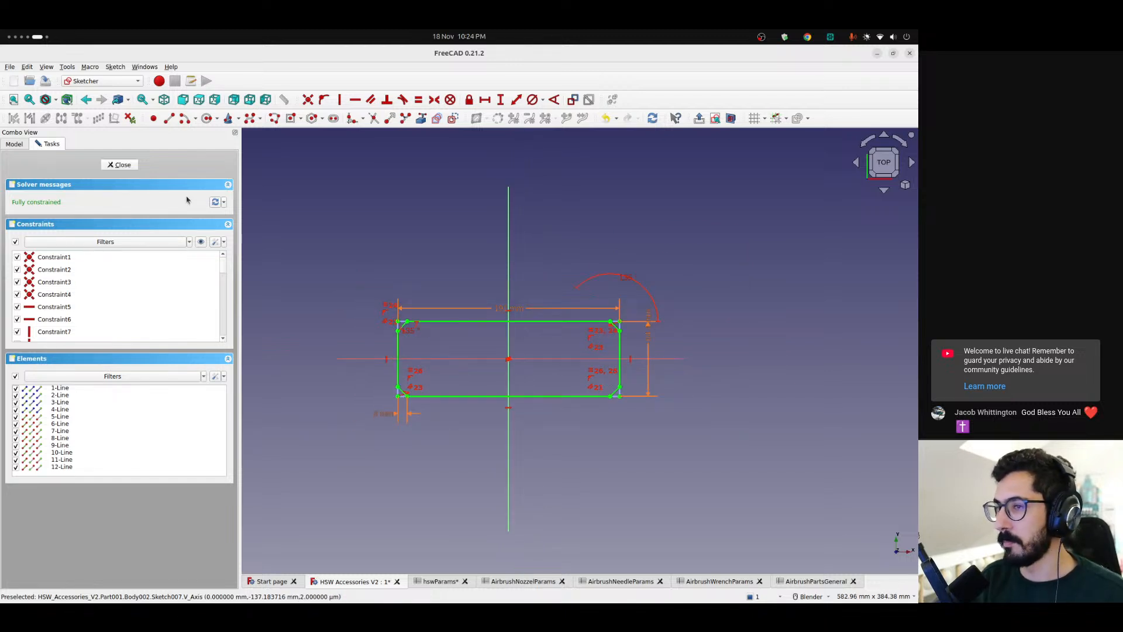
Close the sketch and inspect the angled-corner outline in the 3D view
{"action": "left_click", "coordinate": [123, 165]}
{"action": "mouse_move", "coordinate": [517, 321]}
{"action": "middle_mouse_down"}
{"action": "mouse_move", "coordinate": [566, 337]}
{"action": "mouse_move", "coordinate": [602, 371]}
{"action": "mouse_move", "coordinate": [620, 326]}
{"action": "mouse_move", "coordinate": [587, 185]}
{"action": "mouse_move", "coordinate": [629, 368]}
{"action": "mouse_move", "coordinate": [579, 357]}
{"action": "mouse_move", "coordinate": [602, 357]}
{"action": "middle_mouse_up"}
{"action": "scroll", "coordinate": [392, 377], "scroll_direction": "up", "scroll_amount": 4}
{"action": "scroll", "coordinate": [444, 404], "scroll_direction": "down", "scroll_amount": 1}
{"action": "middle_click_drag", "start_coordinate": [543, 387], "coordinate": [390, 392], "text": "shift"}
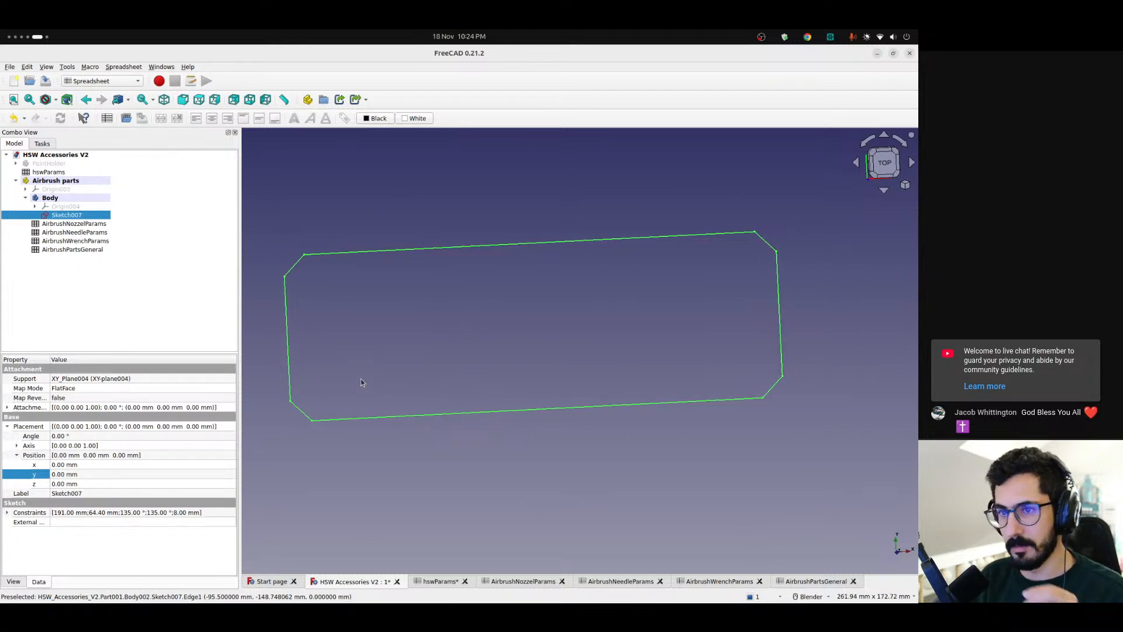
{"action": "scroll", "coordinate": [374, 383], "scroll_direction": "down", "scroll_amount": 1}
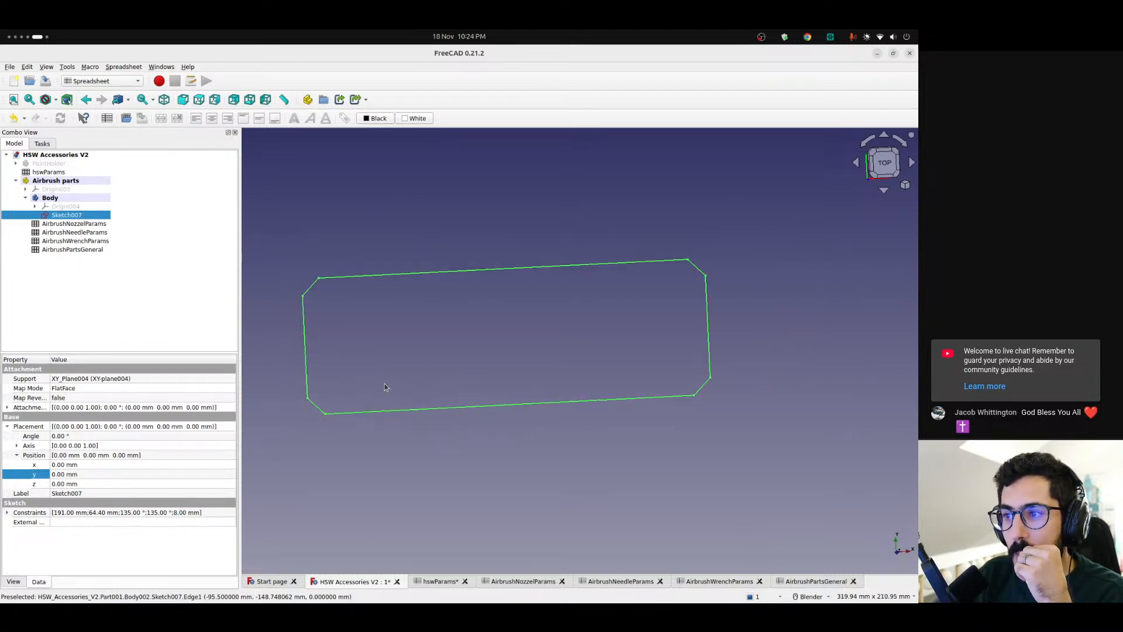
{"action": "scroll", "coordinate": [385, 385], "scroll_direction": "up", "scroll_amount": 1}
{"action": "scroll", "coordinate": [387, 386], "scroll_direction": "down", "scroll_amount": 1}
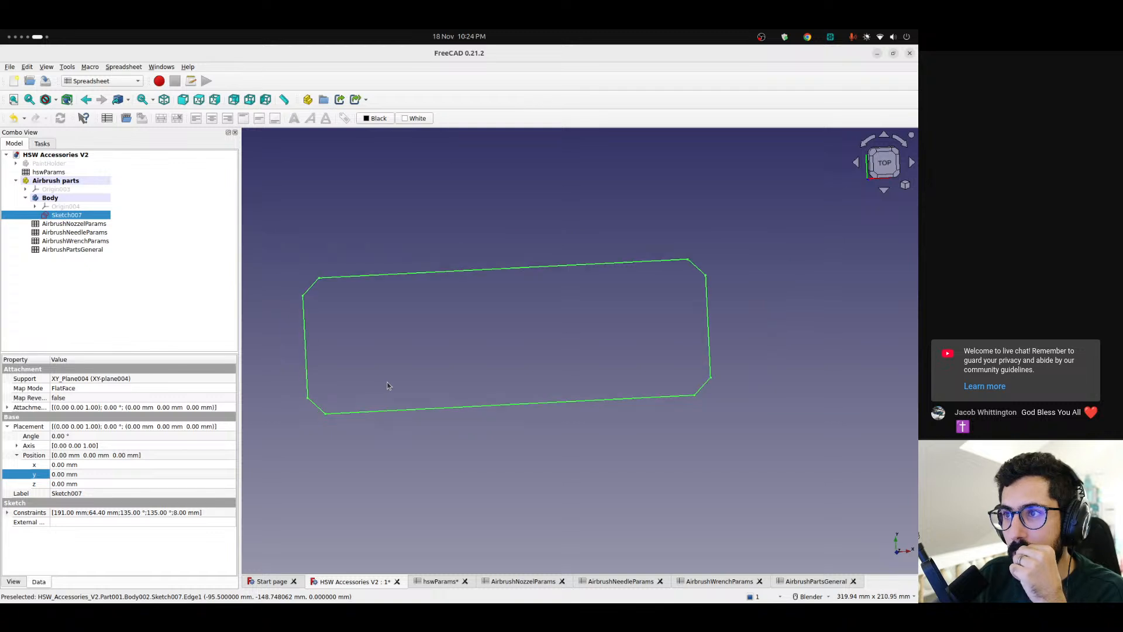
Switch to the Part Design workbench and deselect Sketch007
{"action": "left_click", "coordinate": [118, 81]}
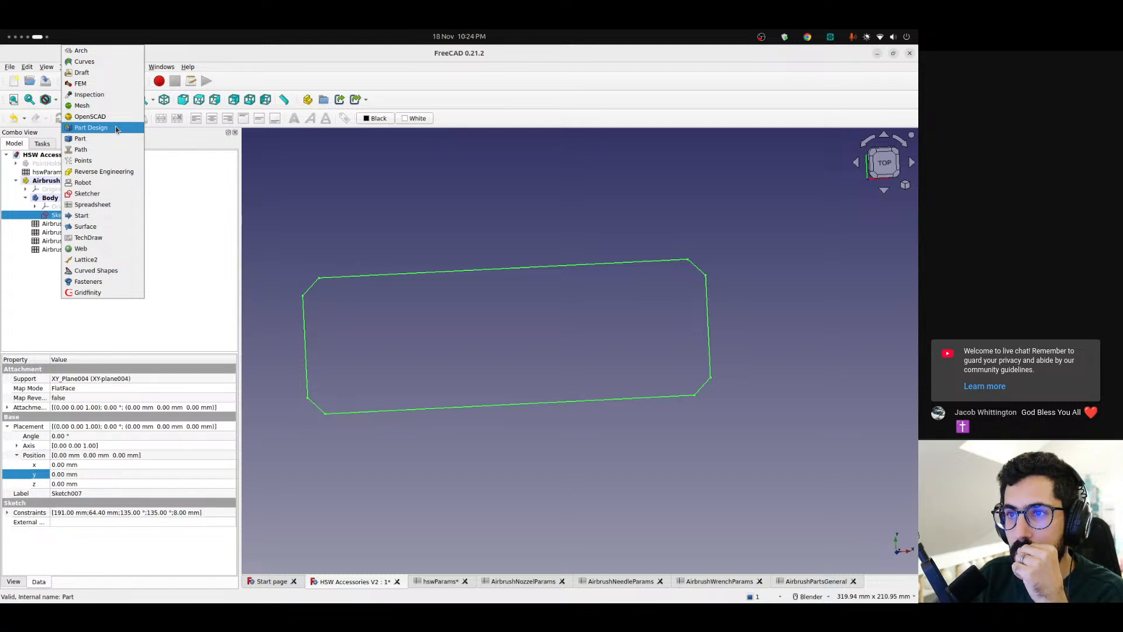
{"action": "left_click", "coordinate": [116, 129]}
{"action": "left_click", "coordinate": [98, 273]}
{"action": "scroll", "coordinate": [410, 318], "scroll_direction": "up", "scroll_amount": 2}
{"action": "scroll", "coordinate": [409, 318], "scroll_direction": "down", "scroll_amount": 2}
{"action": "mouse_move", "coordinate": [448, 336]}
{"action": "middle_mouse_down", "text": "shift"}
{"action": "mouse_move", "coordinate": [499, 326]}
{"action": "mouse_move", "coordinate": [467, 332]}
{"action": "mouse_move", "coordinate": [463, 321]}
{"action": "middle_mouse_up", "text": "shift"}
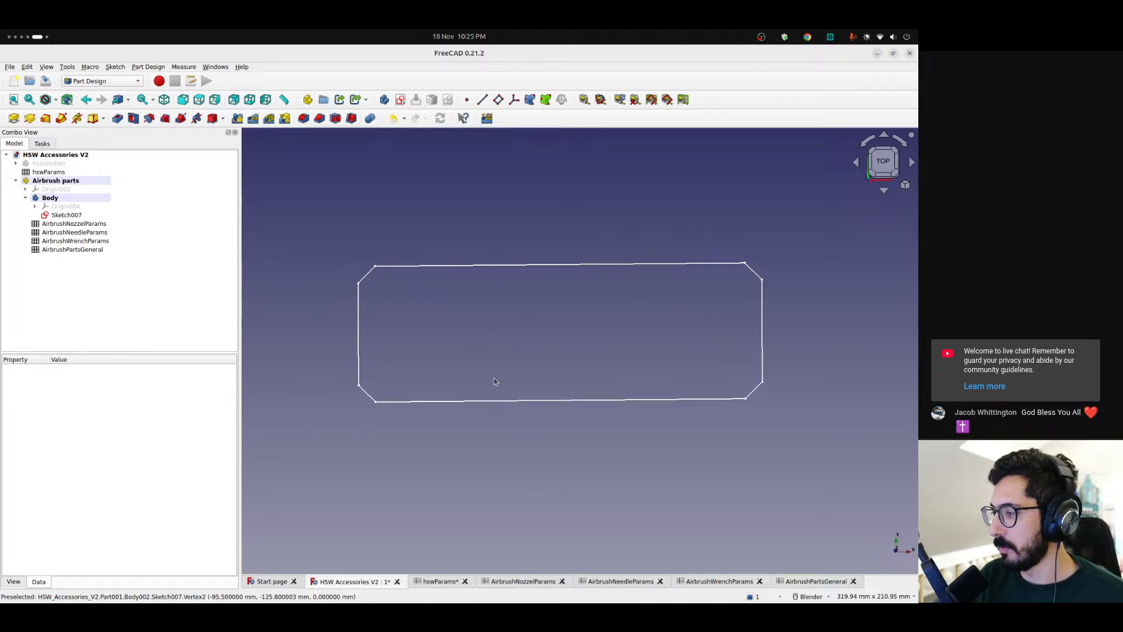
Give empty cell K9 of the AirbrushPartsGeneral spreadsheet the alias totalHeight
{"action": "scroll", "coordinate": [487, 371], "scroll_direction": "up", "scroll_amount": 2}
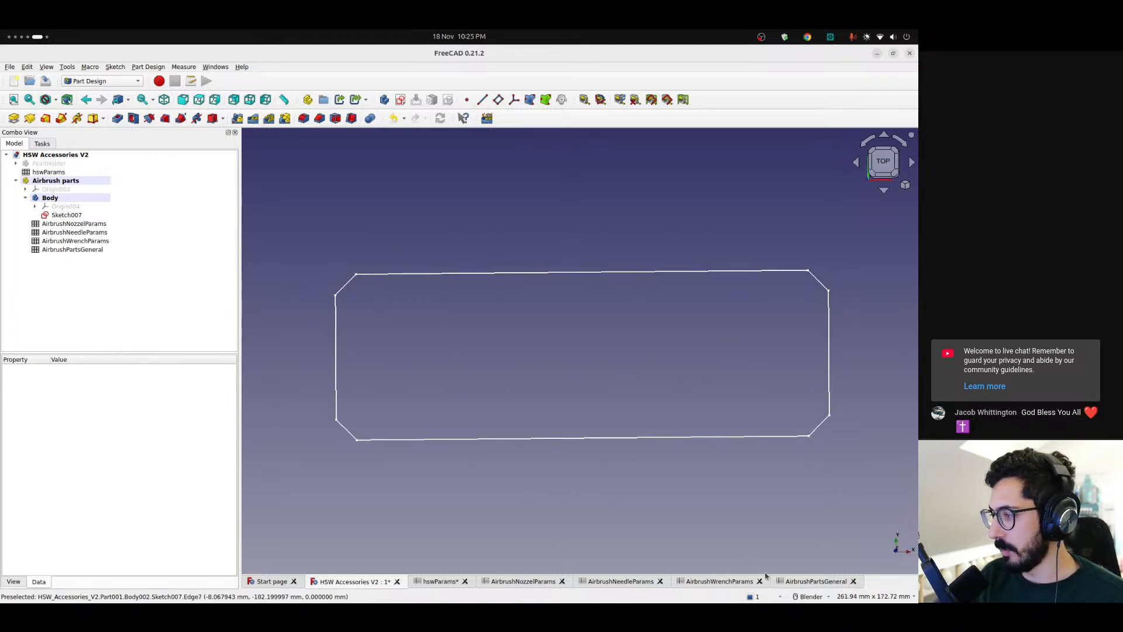
{"action": "left_click", "coordinate": [813, 581]}
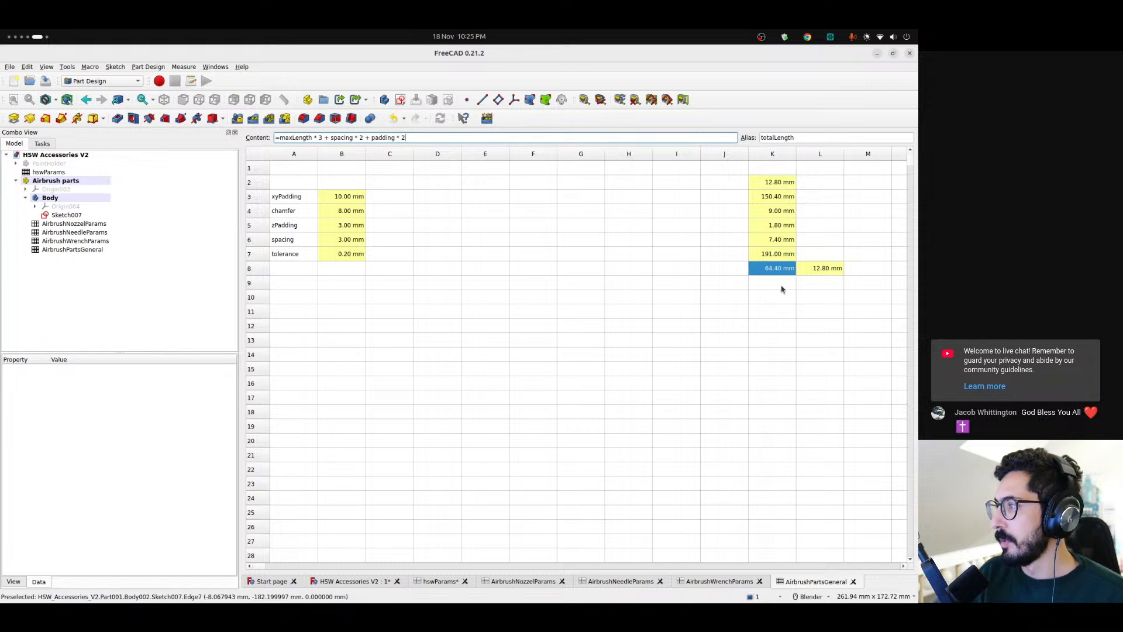
{"action": "left_click", "coordinate": [781, 289]}
{"action": "left_click", "coordinate": [774, 140]}
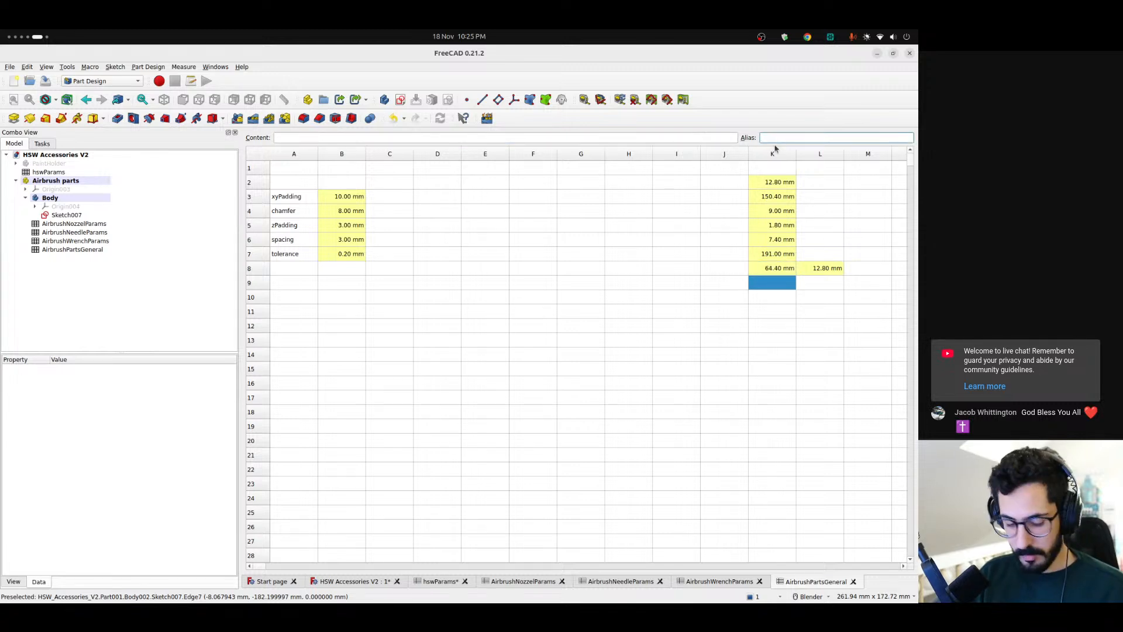
{"action": "type", "text": "totalHeight"}
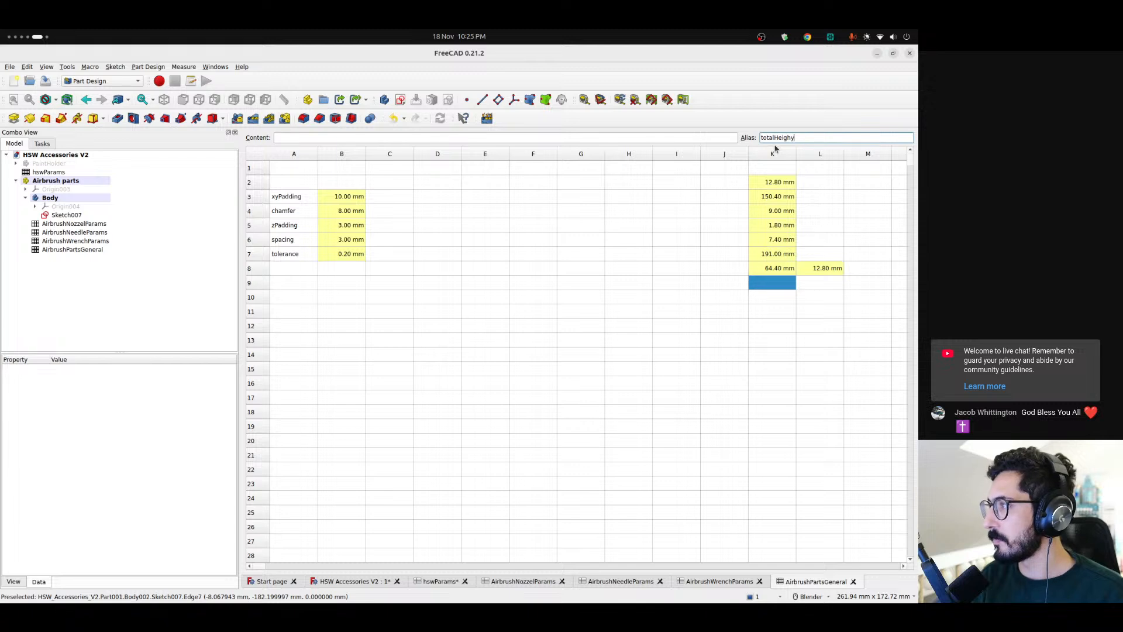
{"action": "key", "text": "Return"}
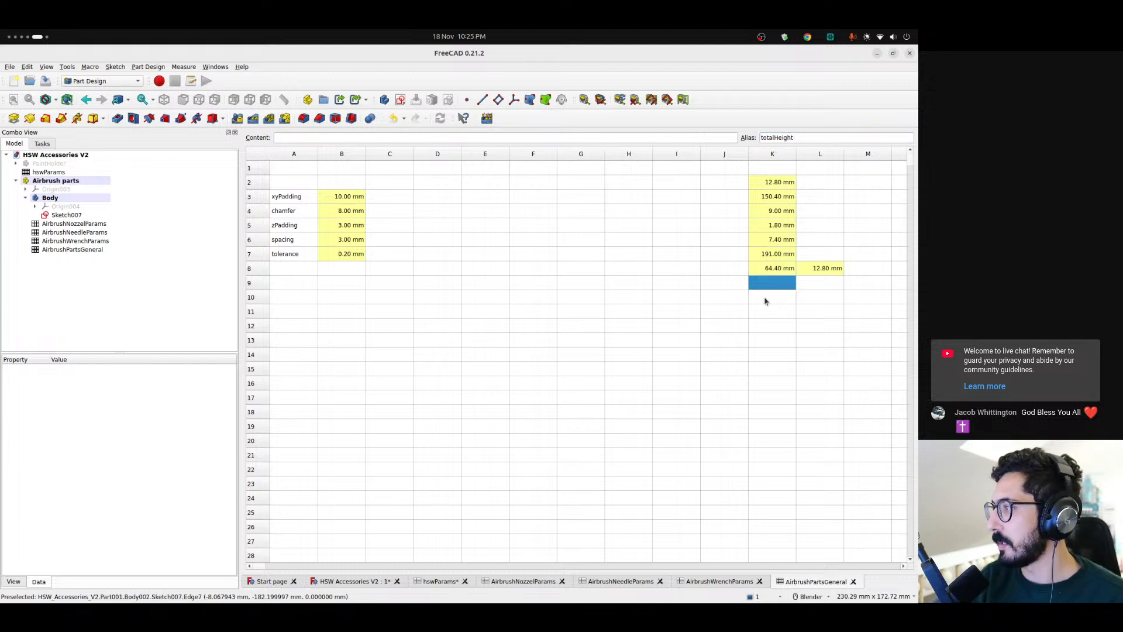
Pad Sketch007 by 10 mm and inspect the resulting plate in the 3D view
{"action": "left_click", "coordinate": [345, 583]}
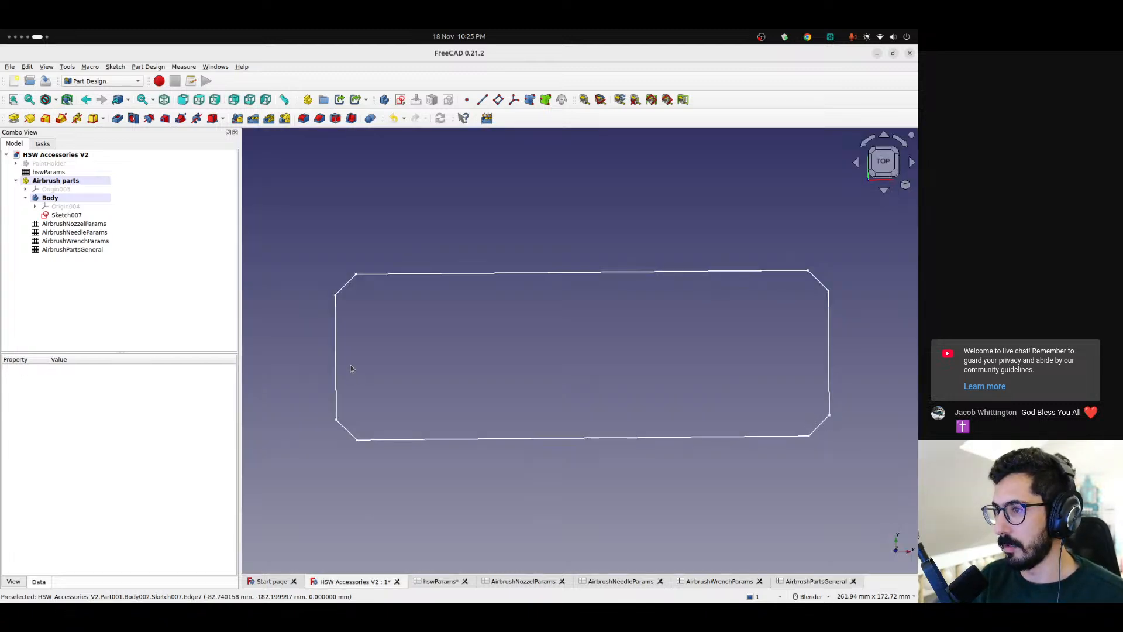
{"action": "left_click", "coordinate": [74, 215]}
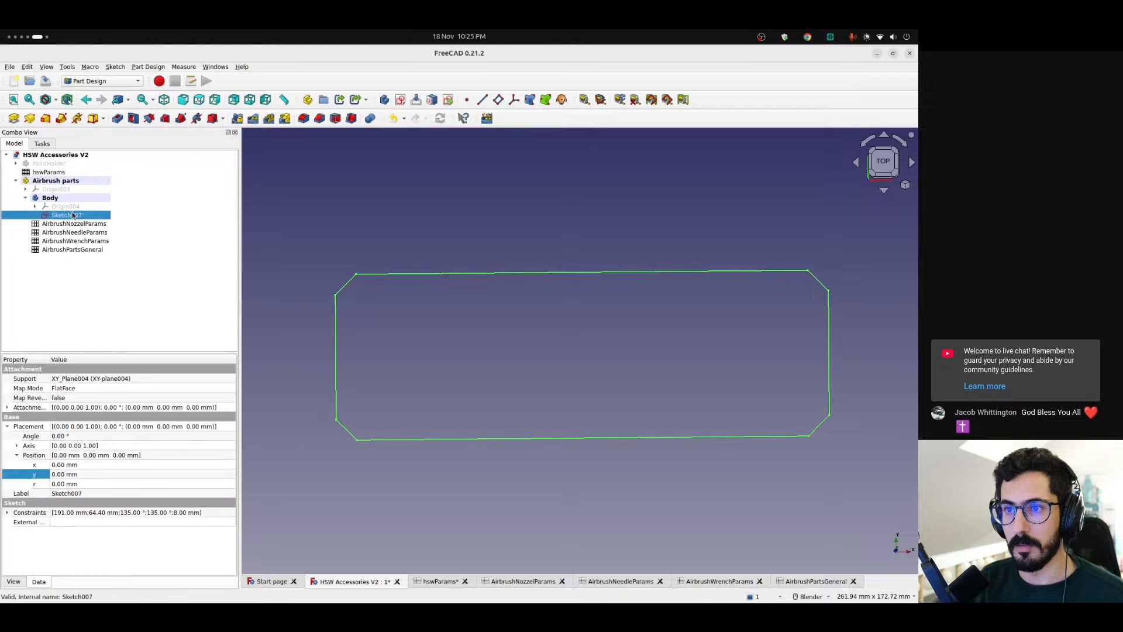
{"action": "left_click", "coordinate": [14, 118]}
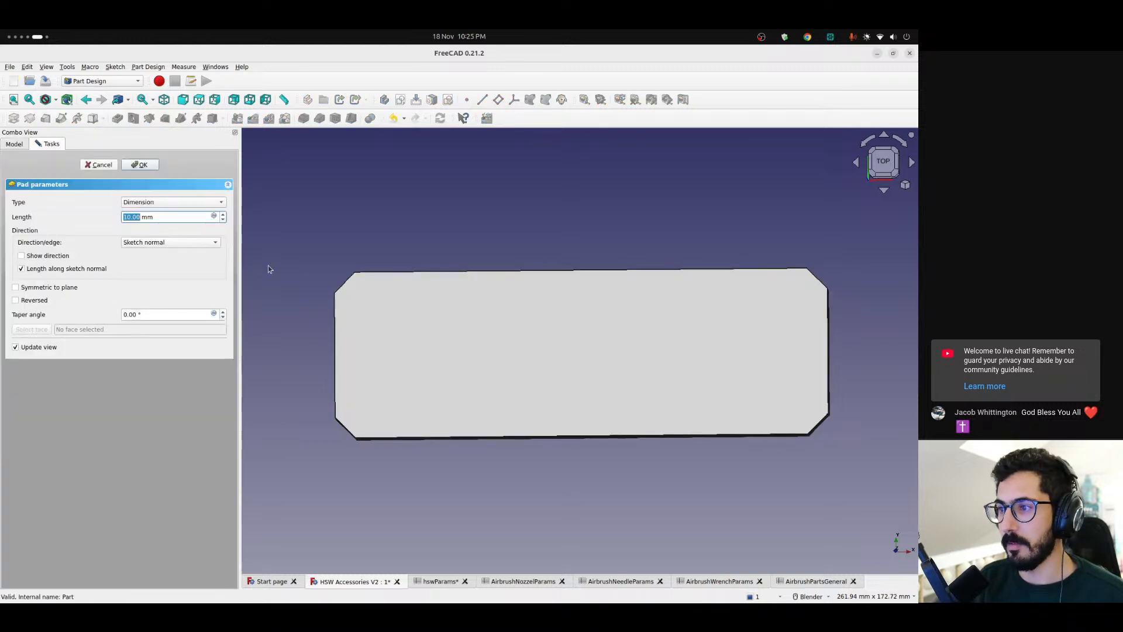
{"action": "left_click", "coordinate": [143, 165]}
{"action": "middle_click_drag", "start_coordinate": [581, 301], "coordinate": [560, 251]}
{"action": "scroll", "coordinate": [419, 404], "scroll_direction": "up", "scroll_amount": 2}
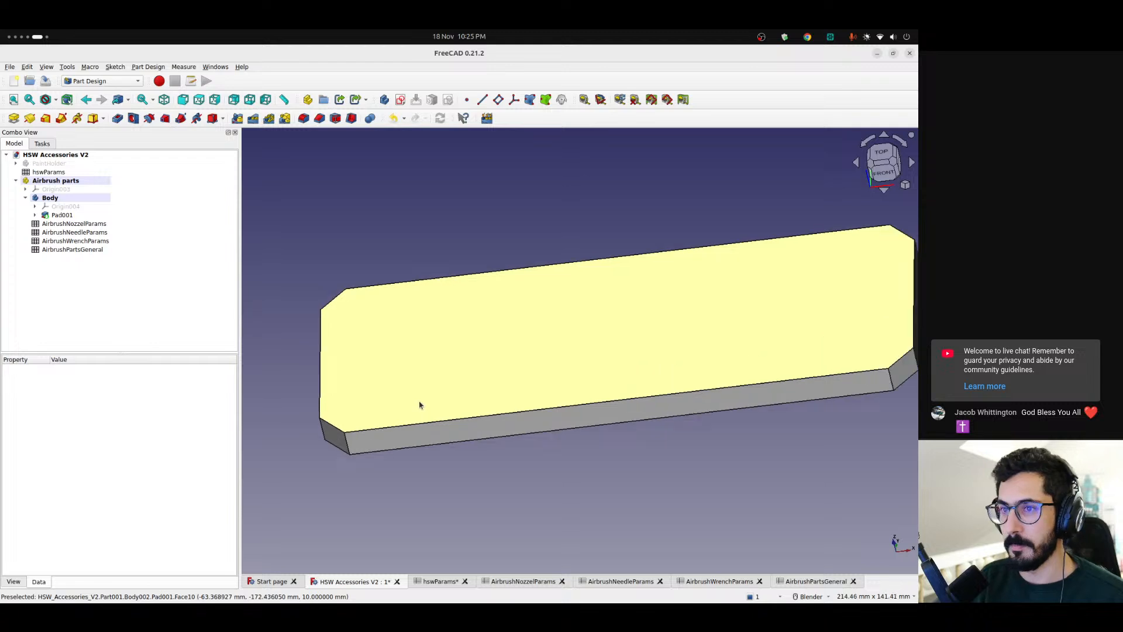
{"action": "scroll", "coordinate": [432, 446], "scroll_direction": "down", "scroll_amount": 4}
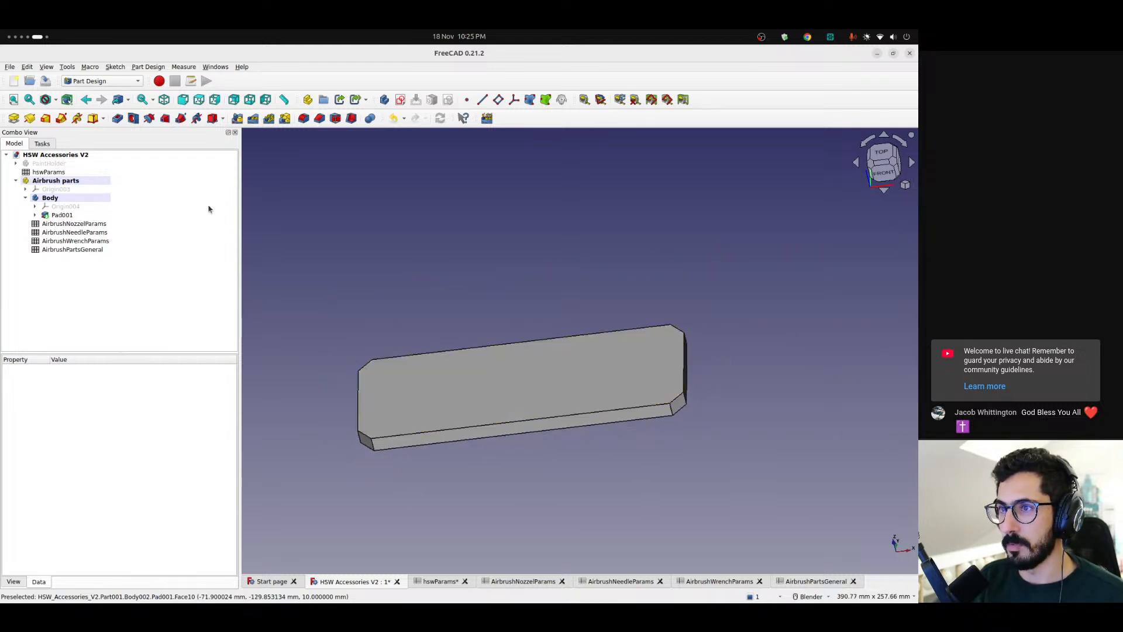
{"action": "left_click", "coordinate": [400, 100]}
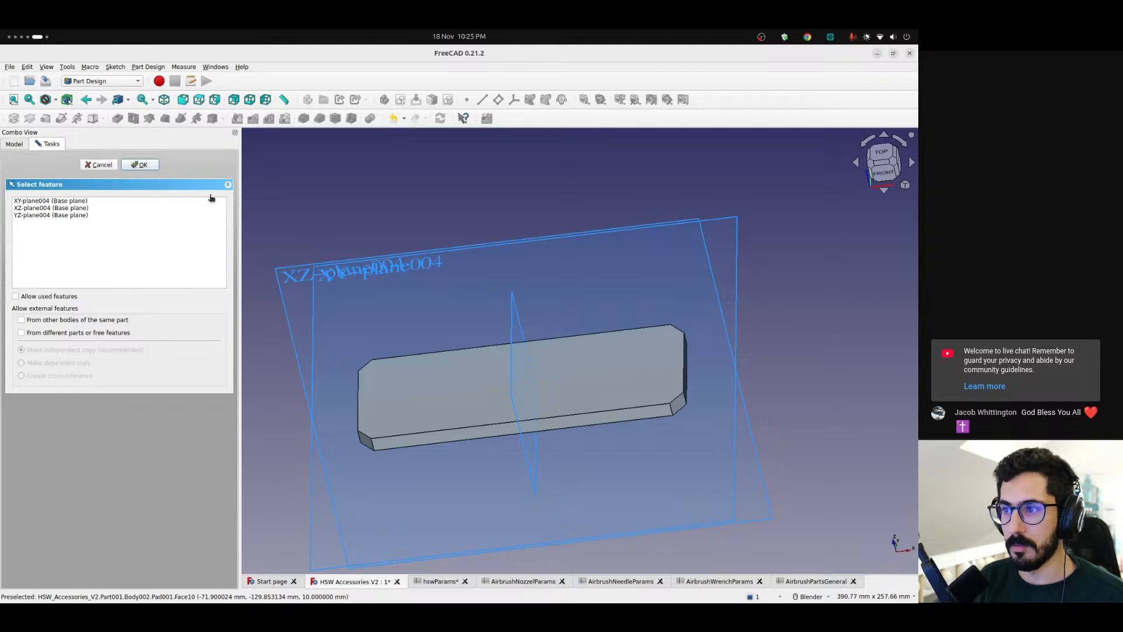
{"action": "mouse_move", "coordinate": [449, 231]}
{"action": "middle_mouse_down"}
{"action": "mouse_move", "coordinate": [439, 271]}
{"action": "mouse_move", "coordinate": [440, 240]}
{"action": "middle_mouse_up"}
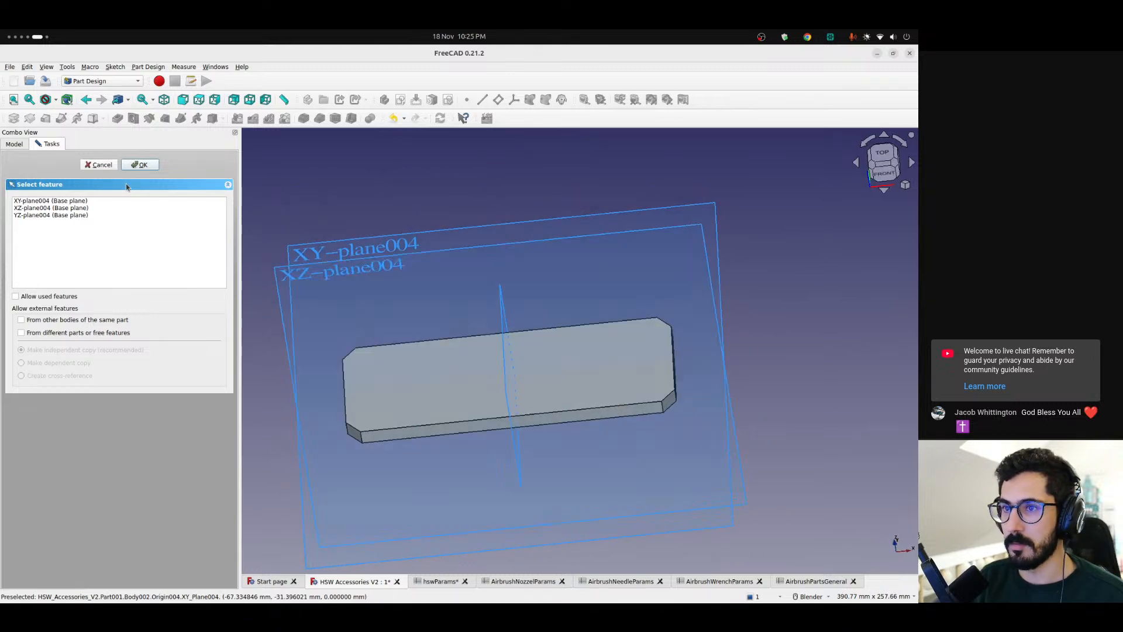
{"action": "left_click", "coordinate": [98, 165]}
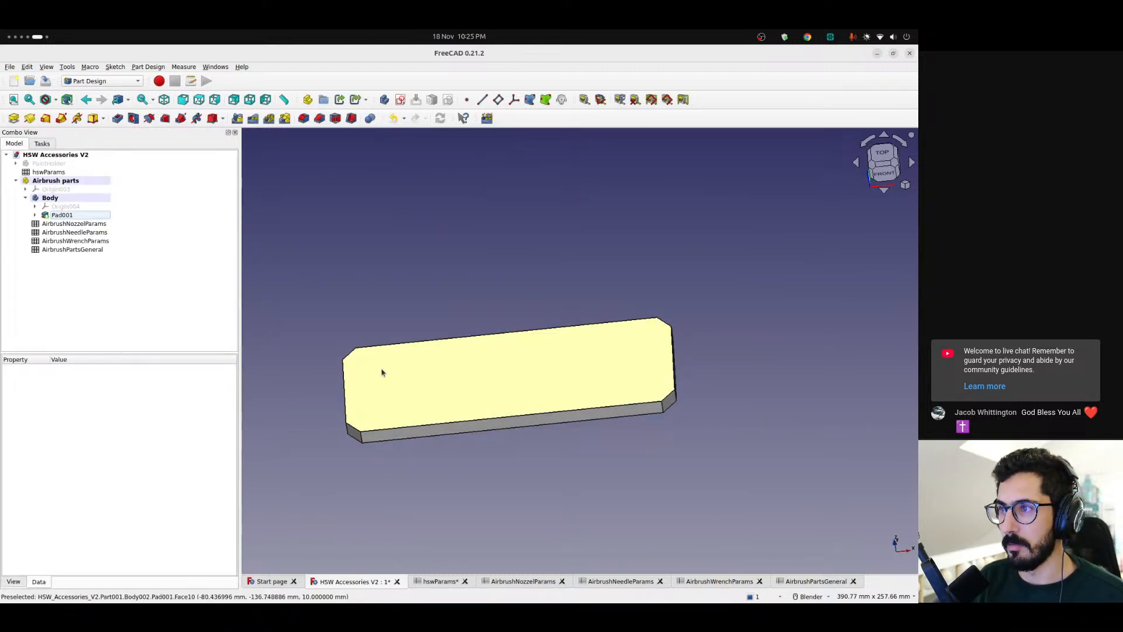
{"action": "left_click", "coordinate": [400, 100]}
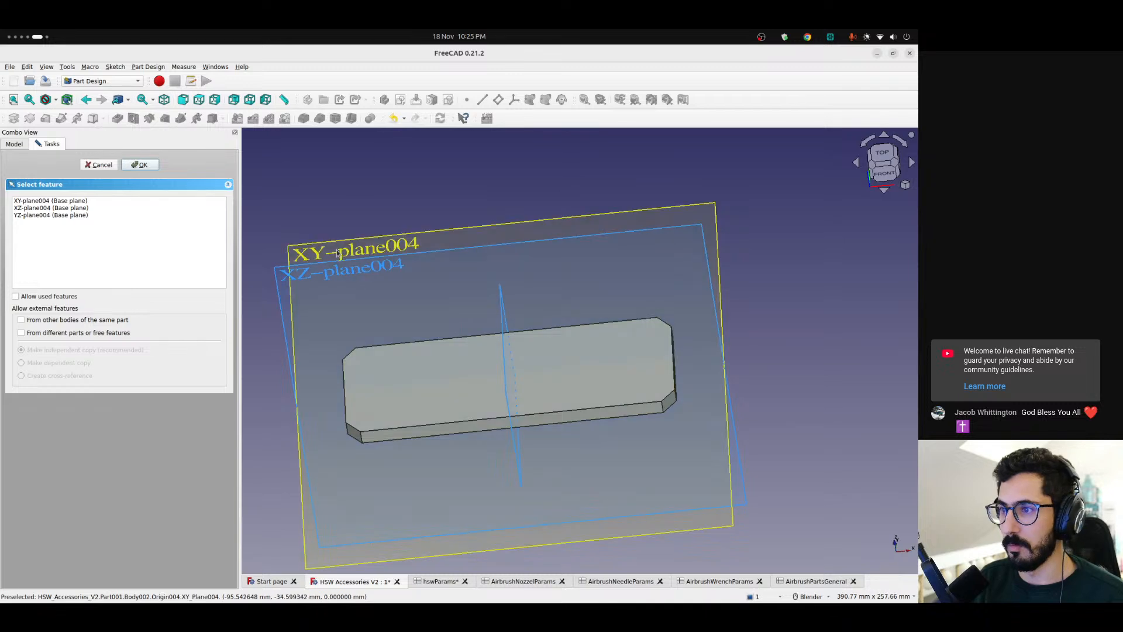
{"action": "left_click", "coordinate": [415, 397]}
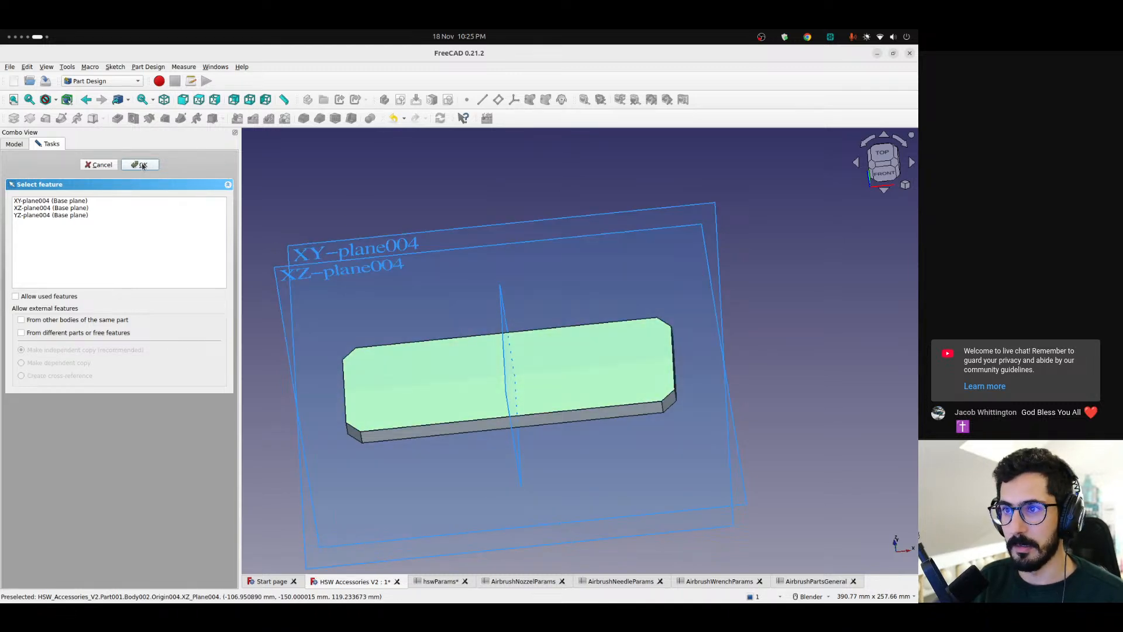
{"action": "left_click", "coordinate": [99, 165]}
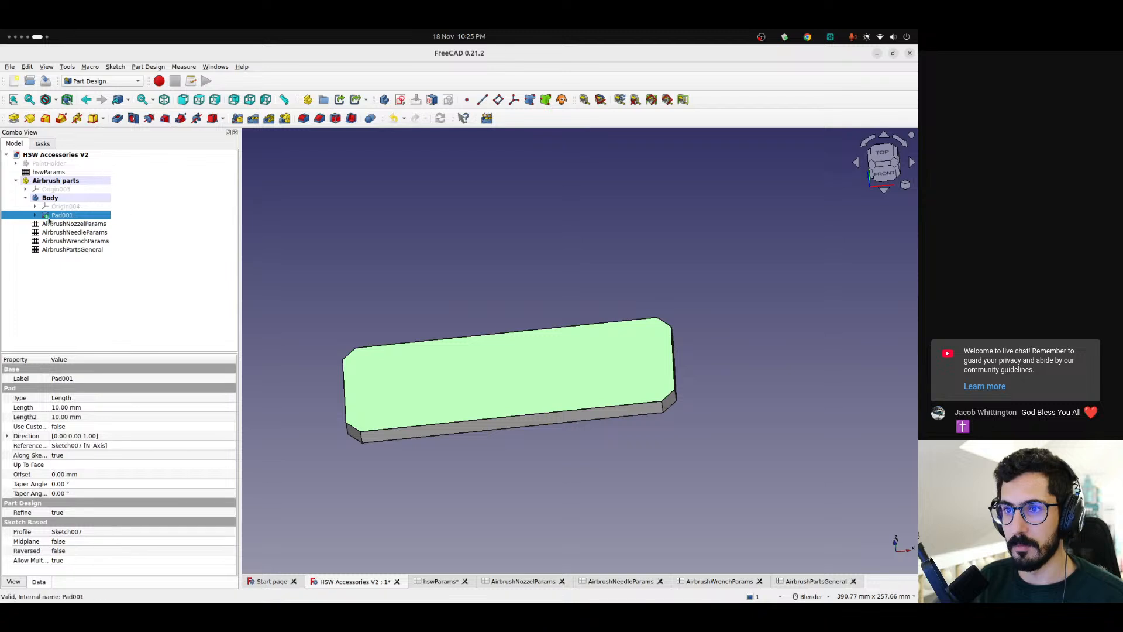
Create a new sketch on the top face of the padded plate
{"action": "left_click", "coordinate": [153, 309]}
{"action": "left_click", "coordinate": [400, 100]}
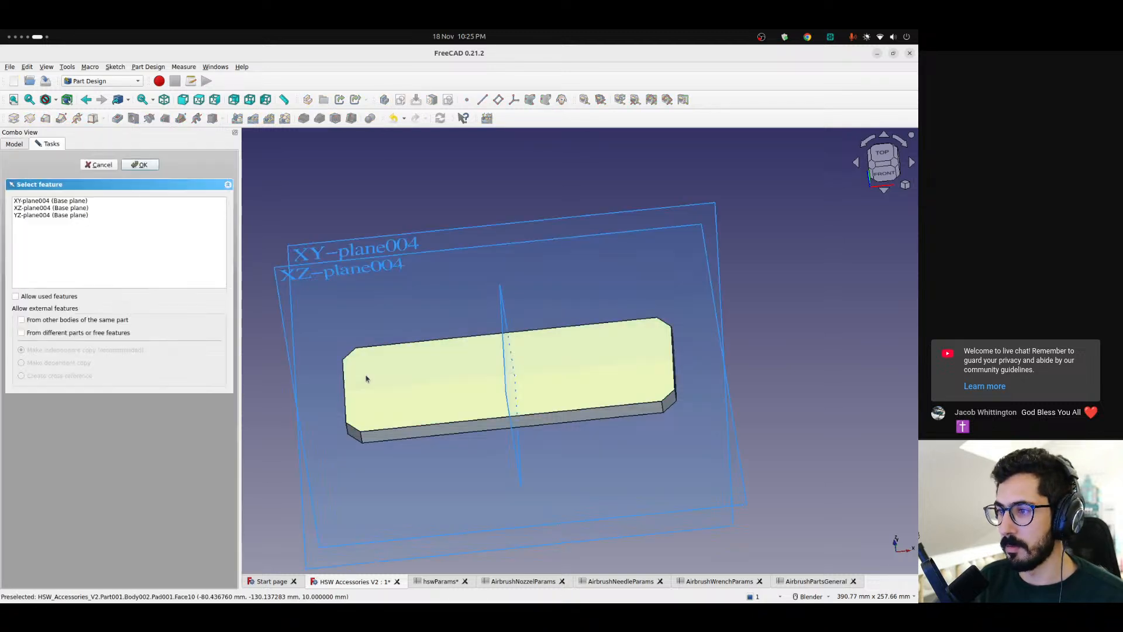
{"action": "left_click", "coordinate": [390, 421]}
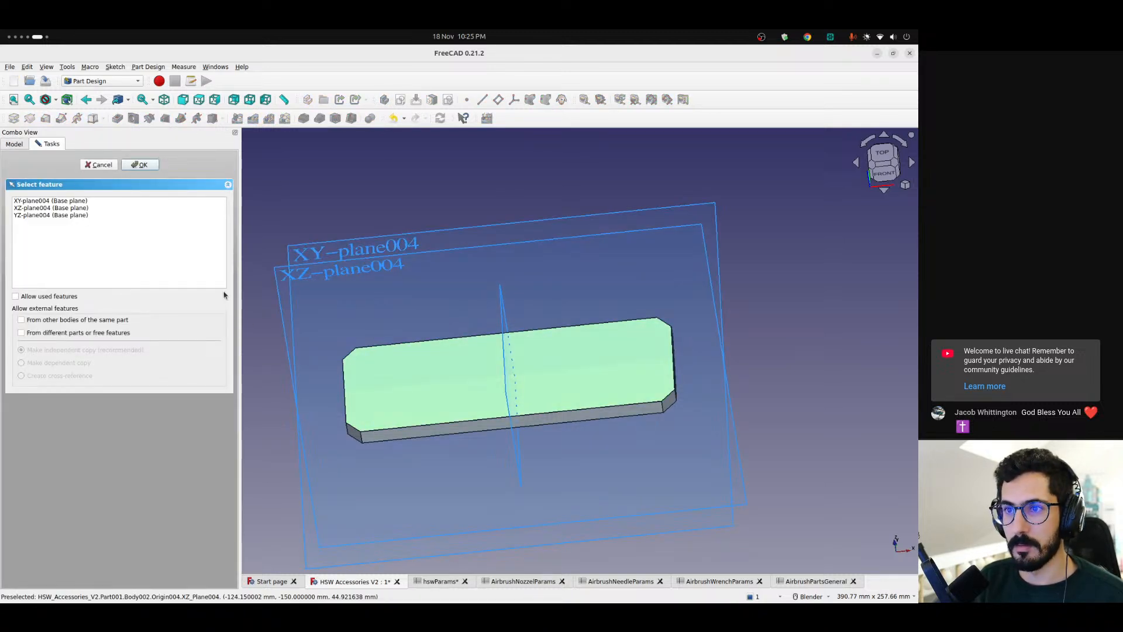
{"action": "left_click", "coordinate": [295, 233]}
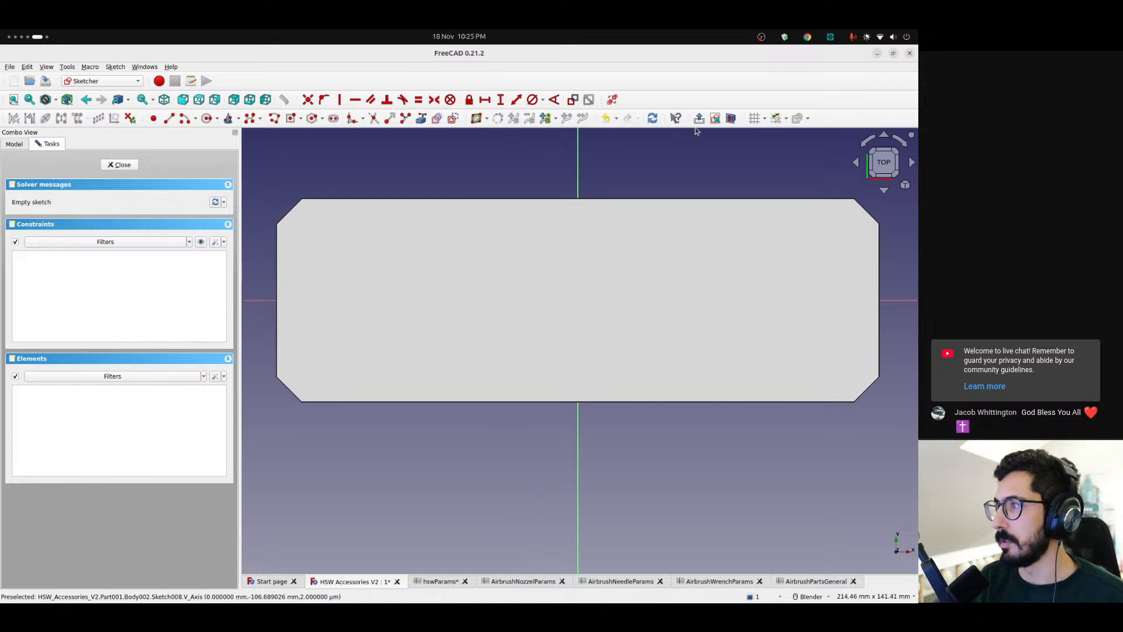
Draw three circles in a vertical row near the plate's left edge: one below, one just above and one well above the horizontal axis
{"action": "scroll", "coordinate": [328, 295], "scroll_direction": "up", "scroll_amount": 5}
{"action": "left_click", "coordinate": [206, 118]}
{"action": "left_click", "coordinate": [385, 434]}
{"action": "left_click", "coordinate": [401, 452]}
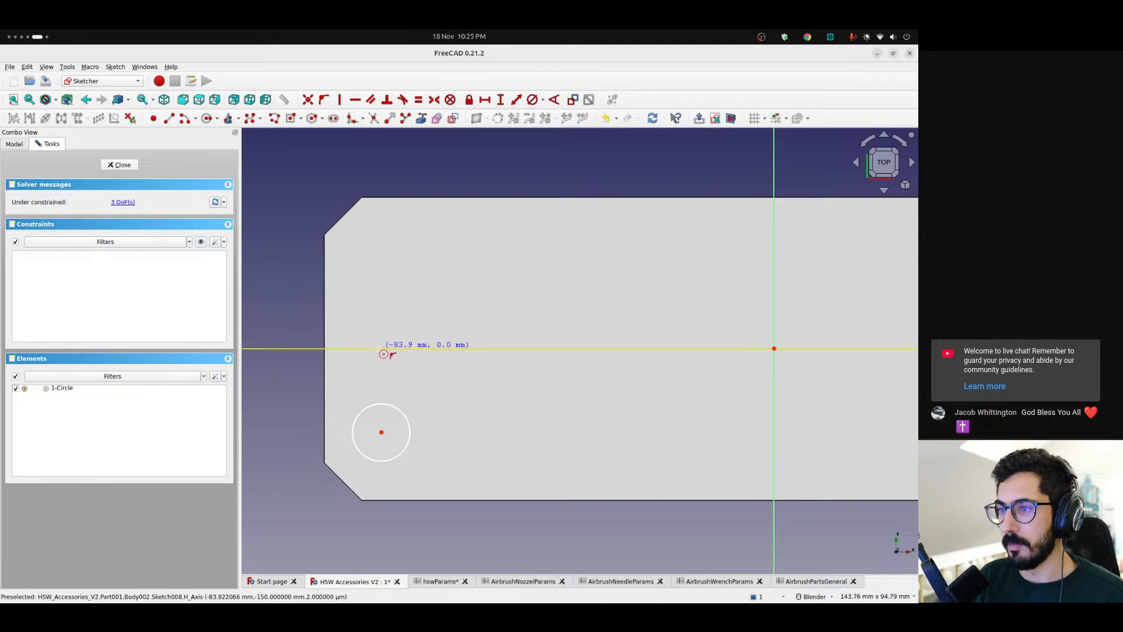
{"action": "left_click", "coordinate": [369, 325]}
{"action": "left_click", "coordinate": [370, 349]}
{"action": "left_click", "coordinate": [382, 249]}
{"action": "left_click", "coordinate": [408, 241]}
Line up the upper and middle circles with the lower one, delete the middle circle's tangent constraint and move its center to the horizontal axis
{"action": "left_click_drag", "start_coordinate": [381, 249], "coordinate": [379, 253]}
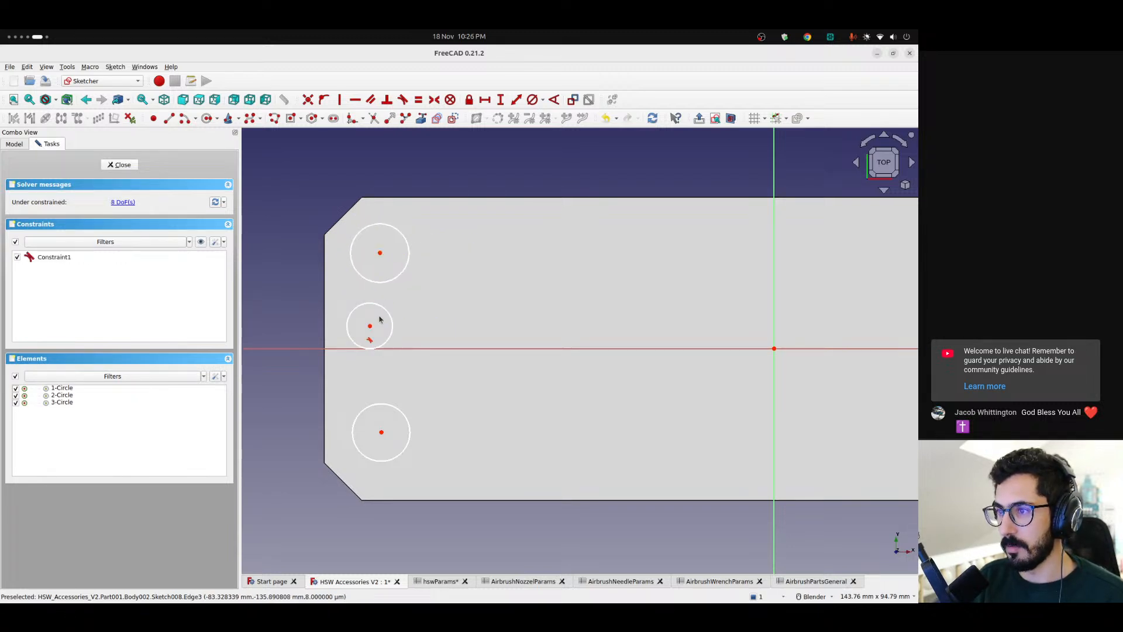
{"action": "mouse_move", "coordinate": [370, 326]}
{"action": "left_mouse_down"}
{"action": "mouse_move", "coordinate": [379, 351]}
{"action": "mouse_move", "coordinate": [381, 322]}
{"action": "left_mouse_up"}
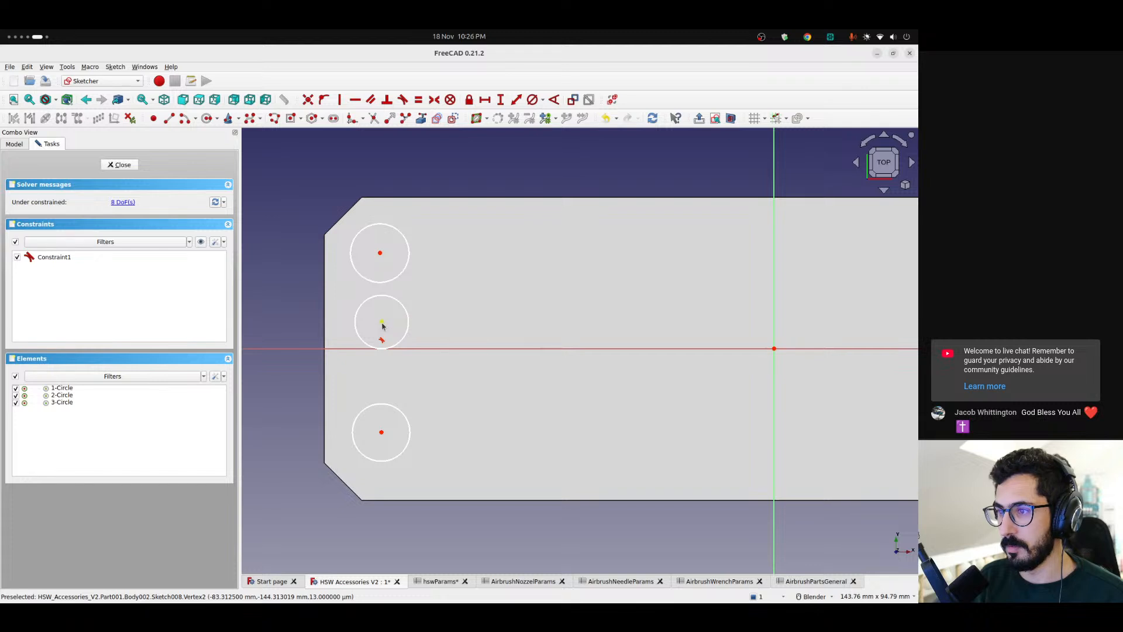
{"action": "left_click", "coordinate": [382, 341]}
{"action": "key", "text": "Delete"}
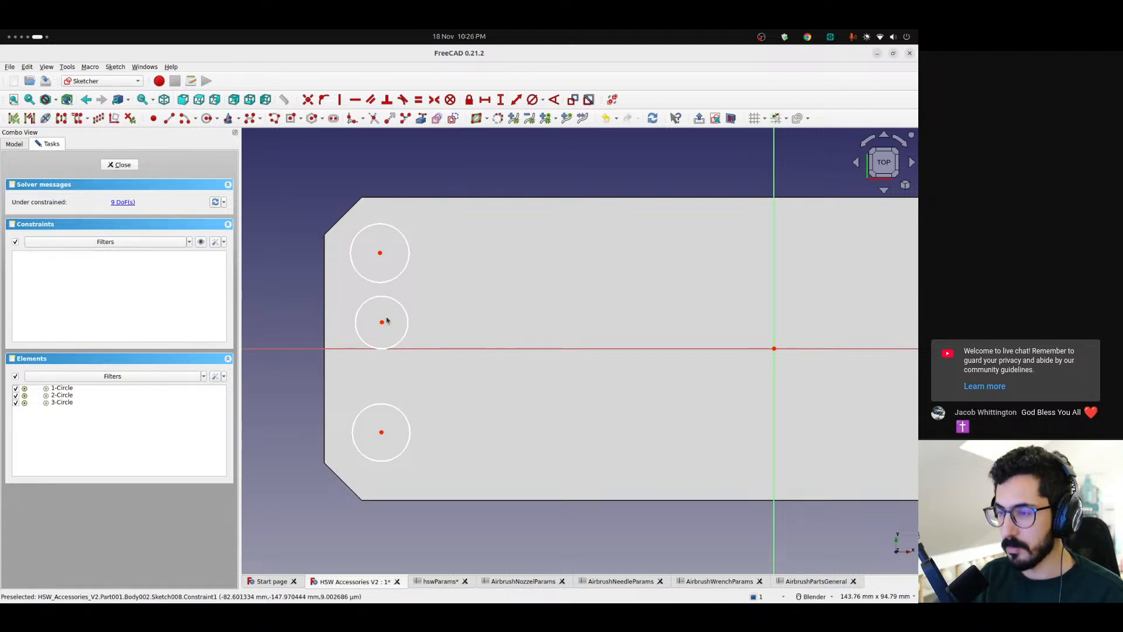
{"action": "left_click_drag", "start_coordinate": [381, 322], "coordinate": [378, 350]}
{"action": "scroll", "coordinate": [468, 308], "scroll_direction": "down", "scroll_amount": 2}
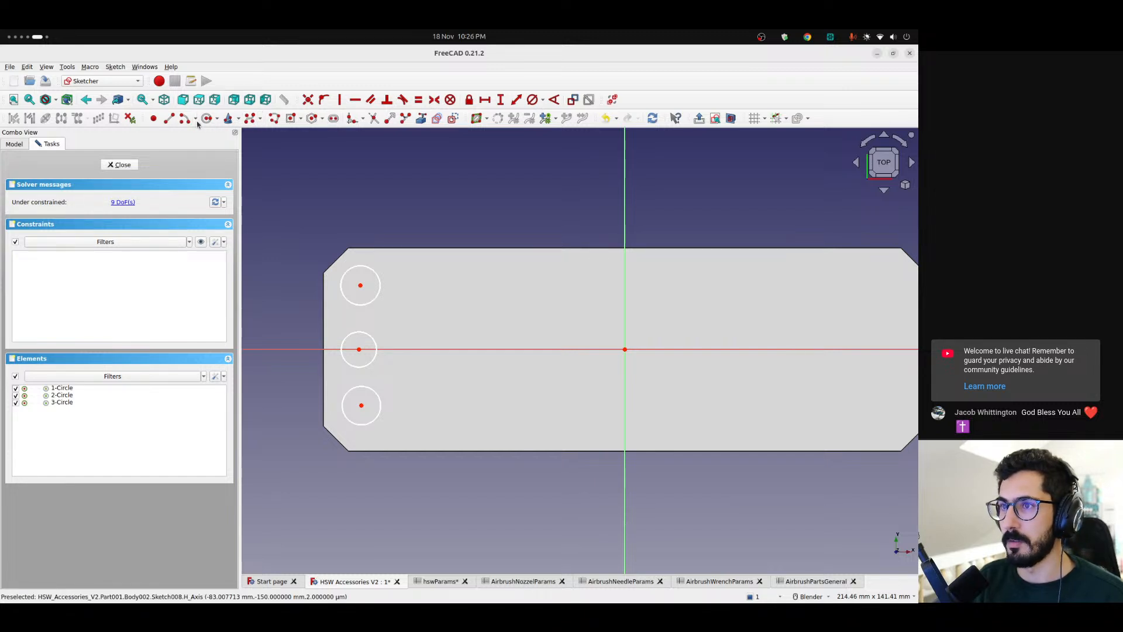
Draw three long, horizontal centered rectangles to the right of the circles, one for each circle's row
{"action": "left_click", "coordinate": [291, 118]}
{"action": "left_click", "coordinate": [431, 285]}
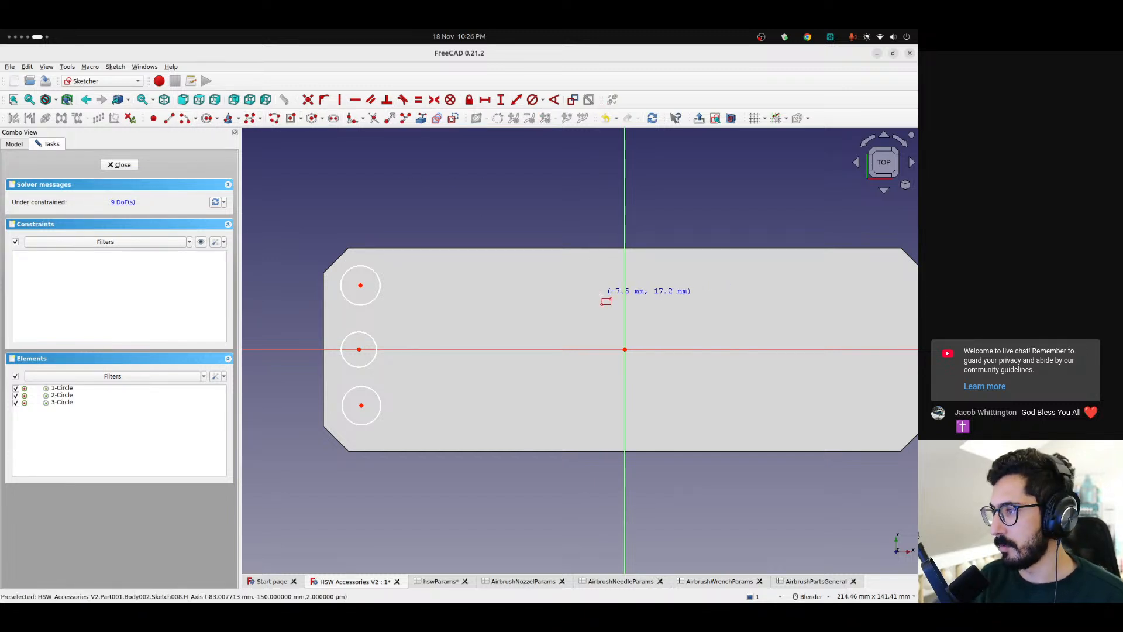
{"action": "left_click", "coordinate": [779, 311]}
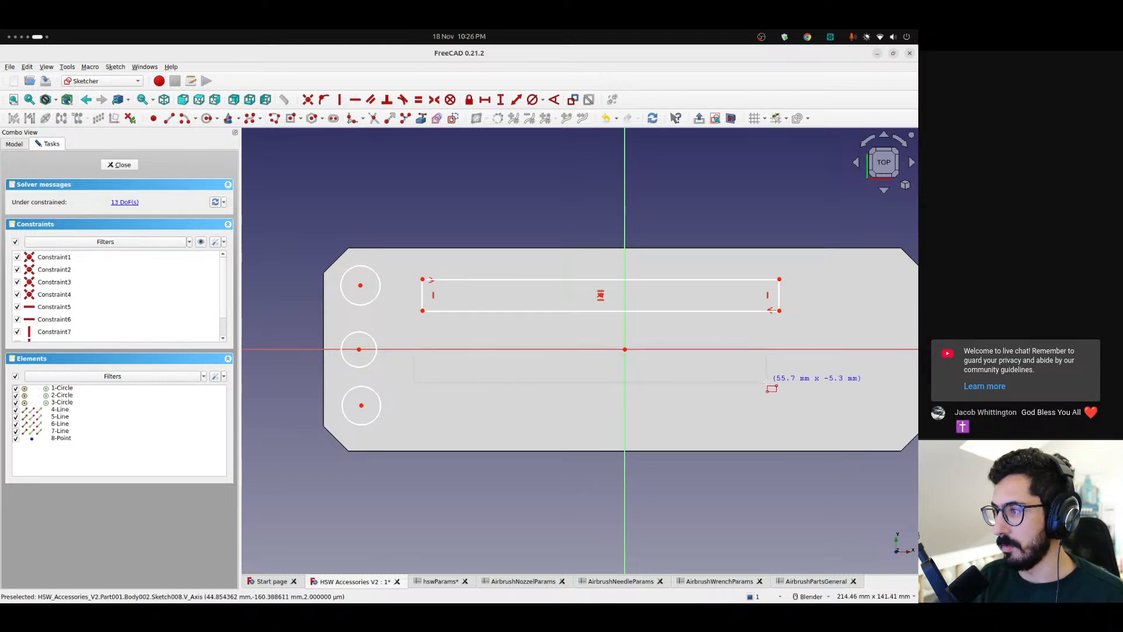
{"action": "left_click", "coordinate": [762, 375]}
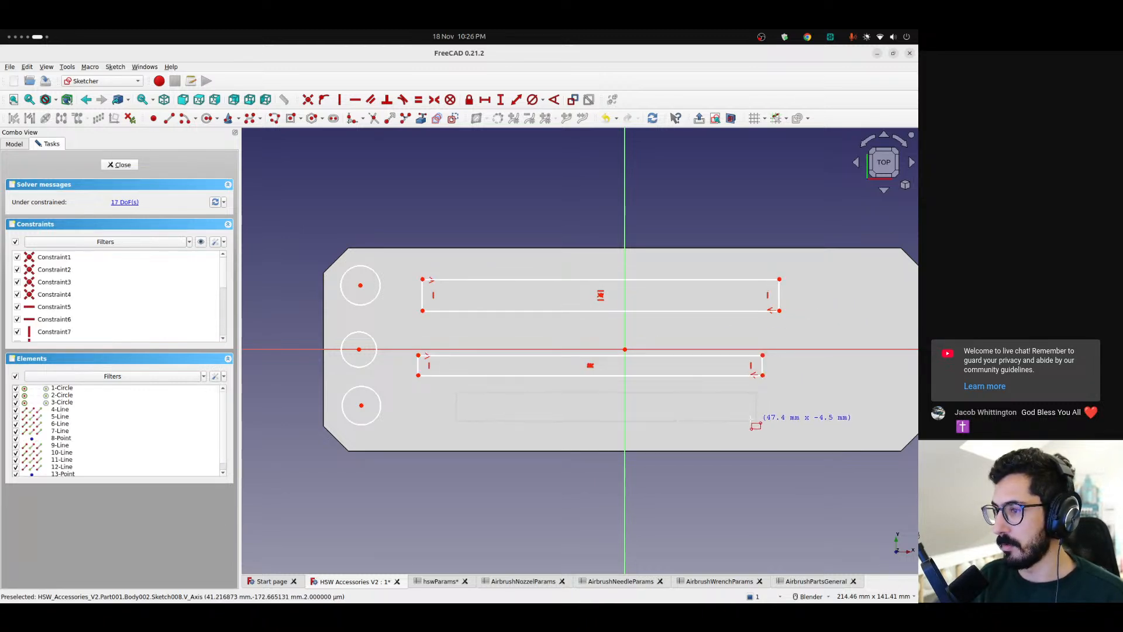
{"action": "left_click", "coordinate": [796, 422]}
{"action": "key", "text": "Escape"}
Slim the three rectangles into narrow strips level with their circles, and line up the middle strip and circle with the other rows
{"action": "left_click_drag", "start_coordinate": [660, 422], "coordinate": [603, 410]}
{"action": "left_click_drag", "start_coordinate": [600, 370], "coordinate": [602, 352]}
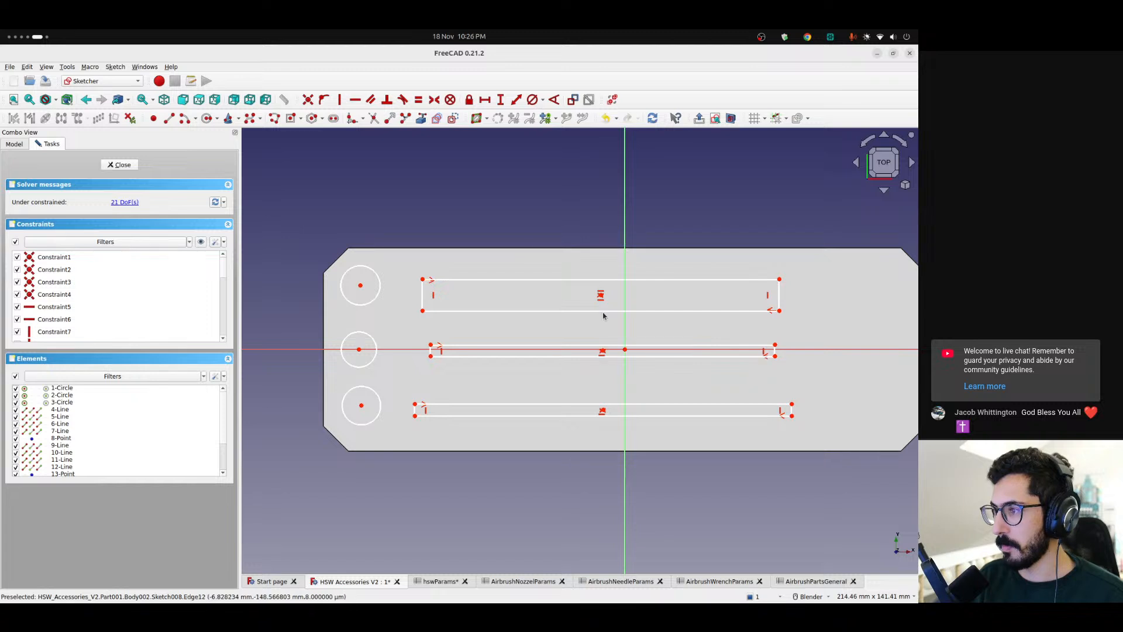
{"action": "left_click_drag", "start_coordinate": [602, 310], "coordinate": [596, 286]}
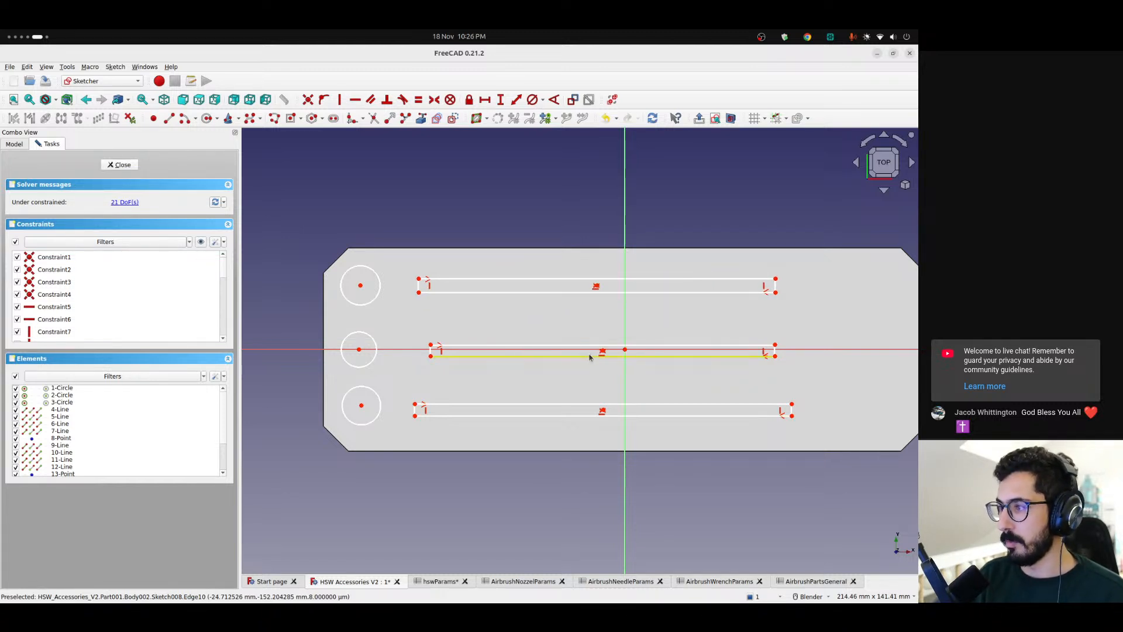
{"action": "left_click_drag", "start_coordinate": [430, 352], "coordinate": [362, 349]}
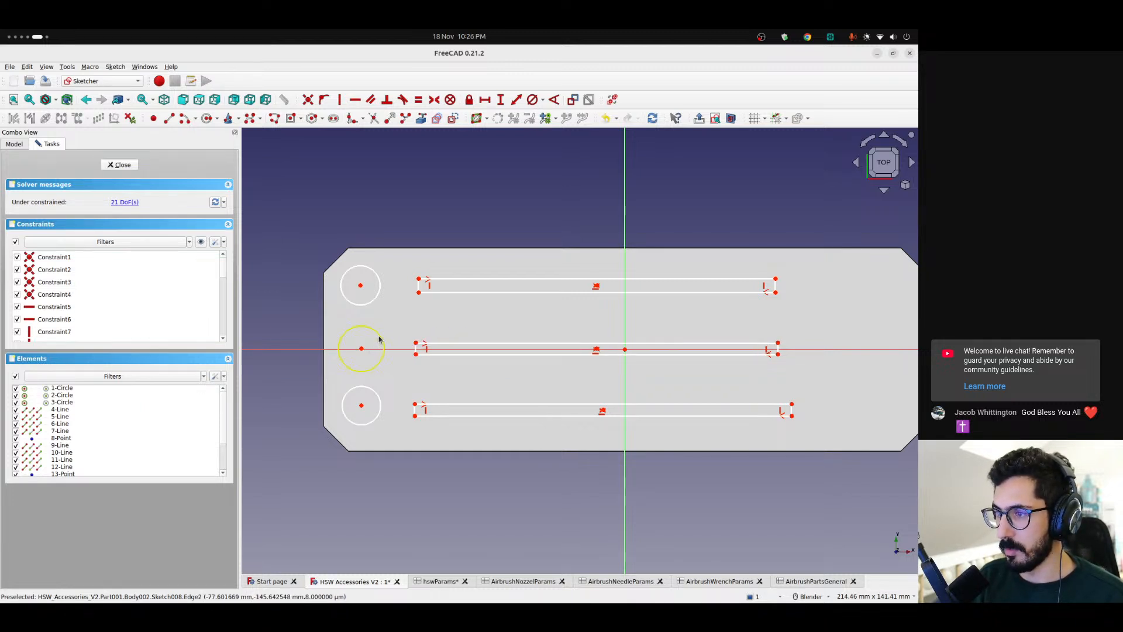
Check the nozzle parameters in the AirbrushNozzelParams spreadsheet, then return to the sketch
{"action": "left_click", "coordinate": [516, 582]}
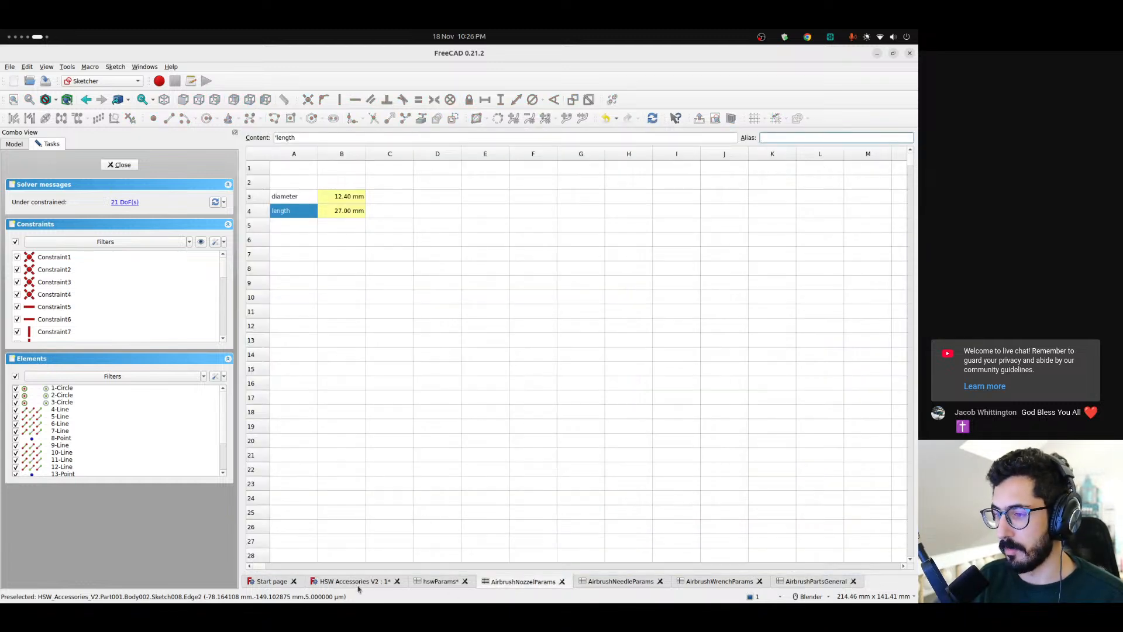
{"action": "left_click", "coordinate": [376, 582]}
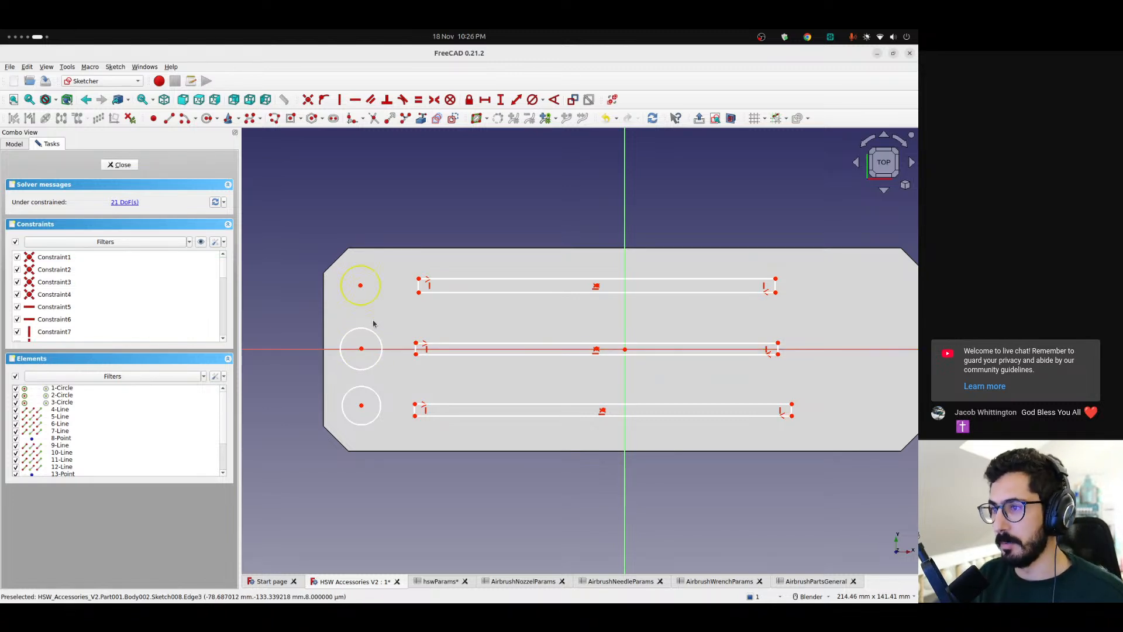
{"action": "middle_click_drag", "start_coordinate": [572, 318], "coordinate": [524, 314], "text": "shift"}
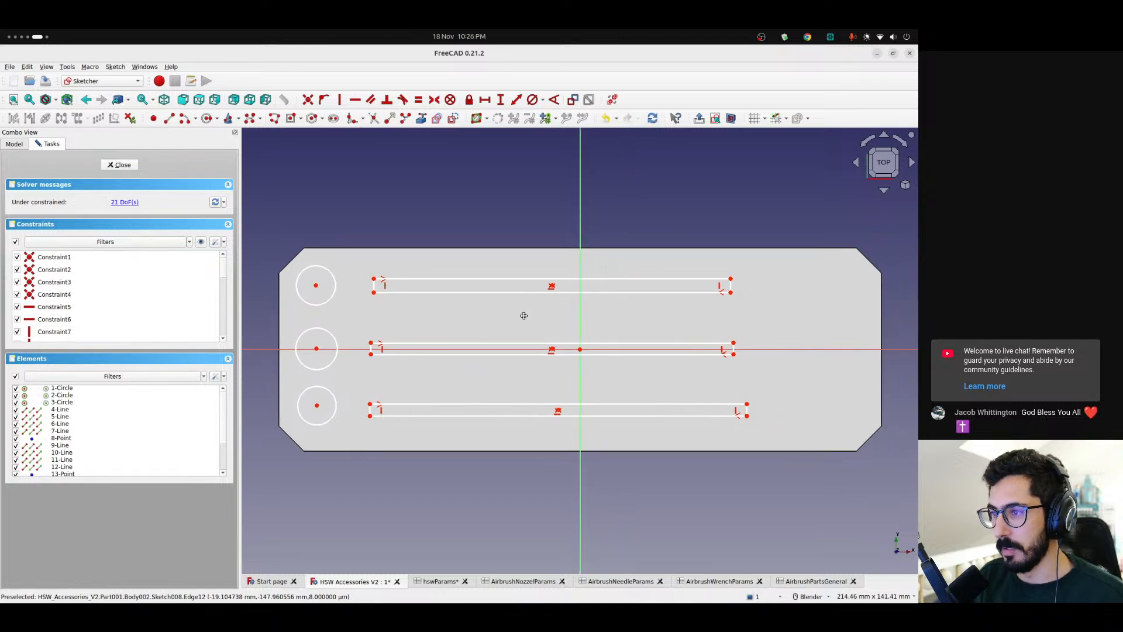
Examine the maxLength formula in cell L8 of the AirbrushPartsGeneral spreadsheet, then return to the sketch
{"action": "left_click", "coordinate": [825, 582]}
{"action": "left_click", "coordinate": [828, 269]}
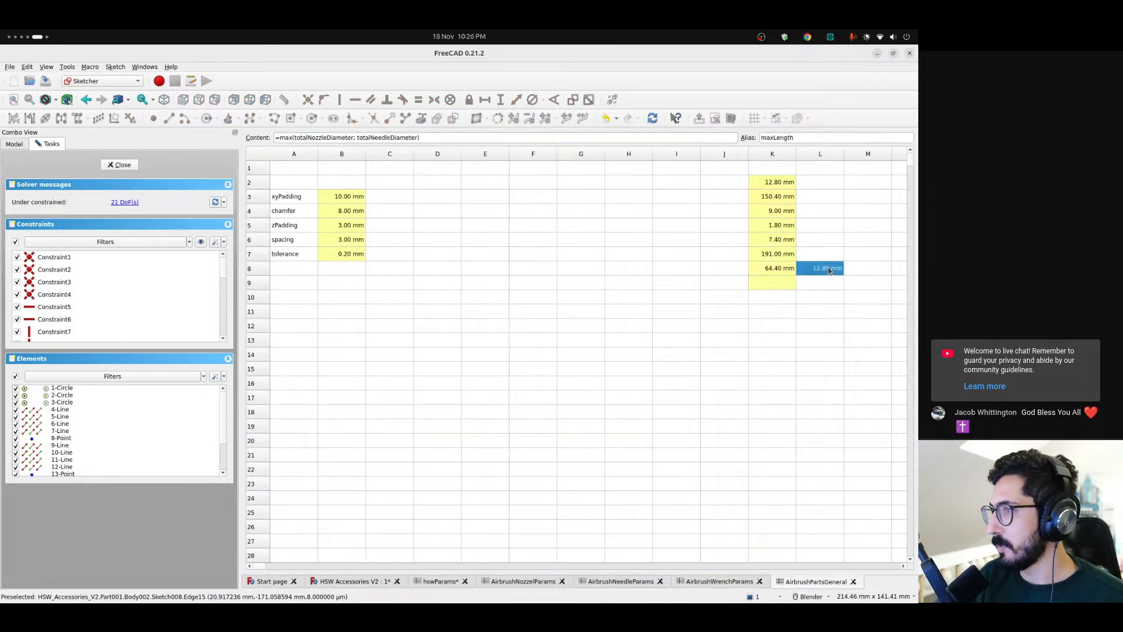
{"action": "left_click", "coordinate": [795, 137]}
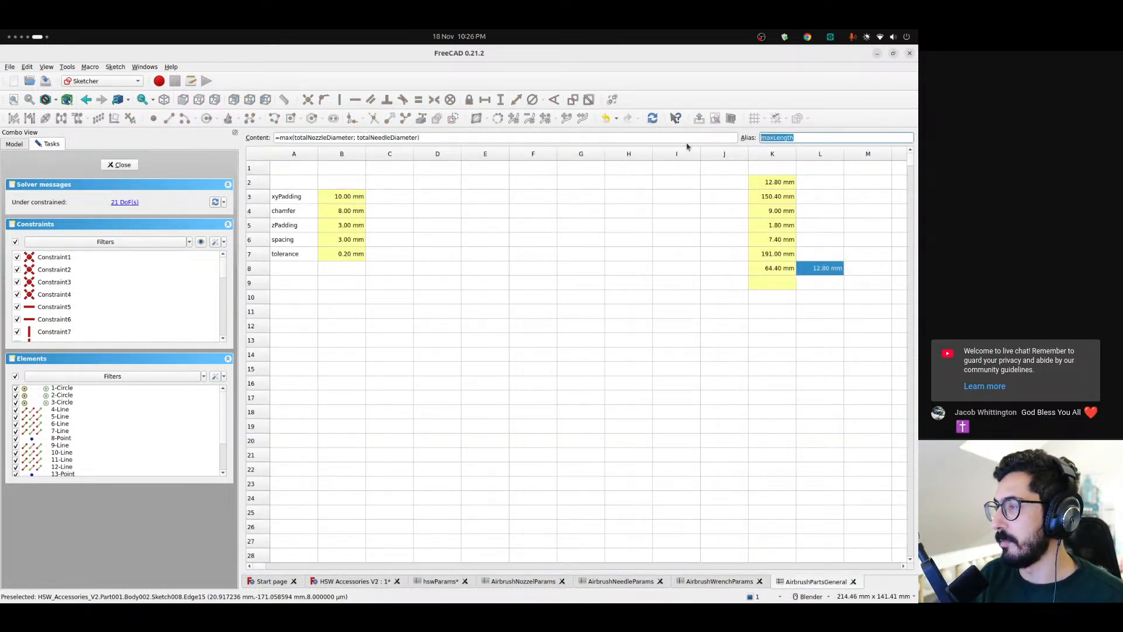
{"action": "left_click_drag", "start_coordinate": [431, 137], "coordinate": [283, 138]}
{"action": "double_click", "coordinate": [312, 139]}
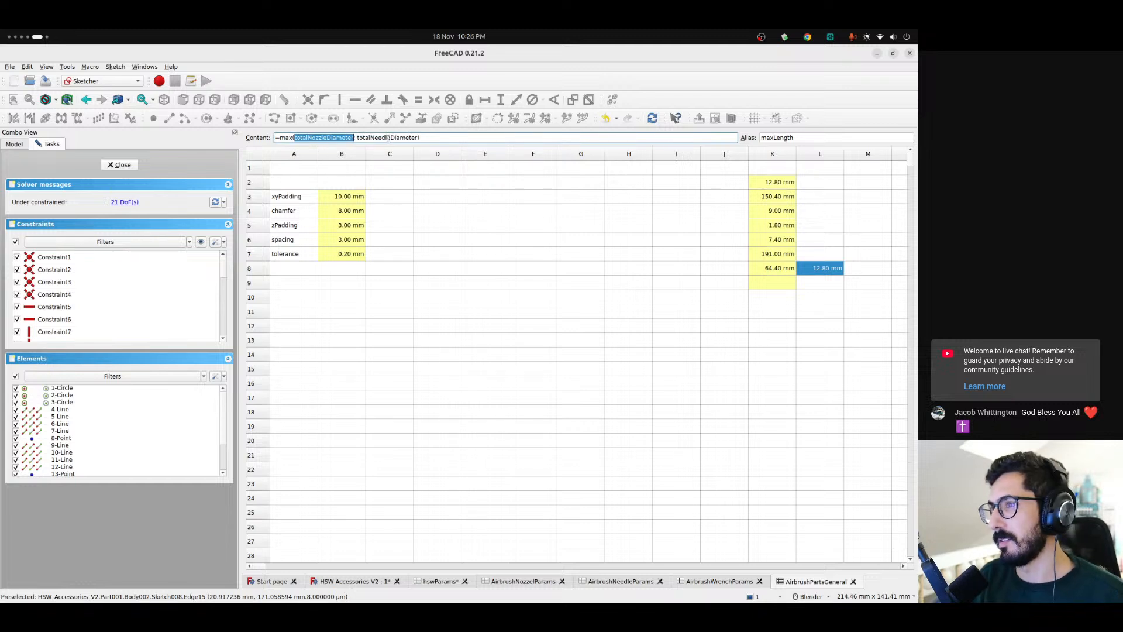
{"action": "key", "text": "Right"}
{"action": "left_click_drag", "start_coordinate": [442, 135], "coordinate": [279, 138]}
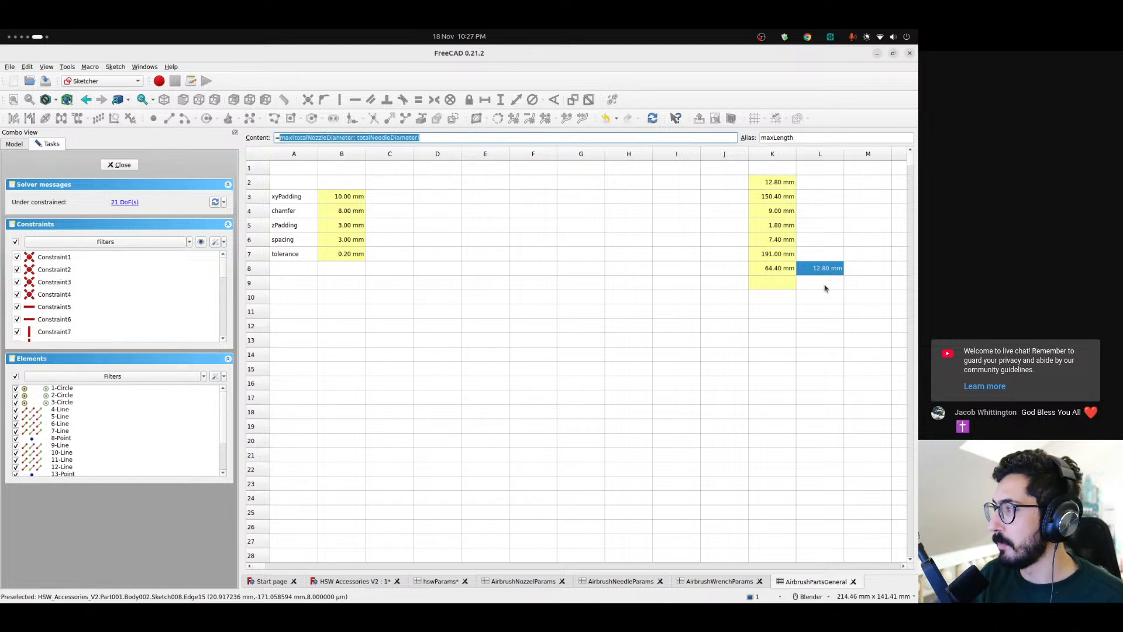
{"action": "left_click", "coordinate": [823, 268]}
{"action": "left_click", "coordinate": [368, 580]}
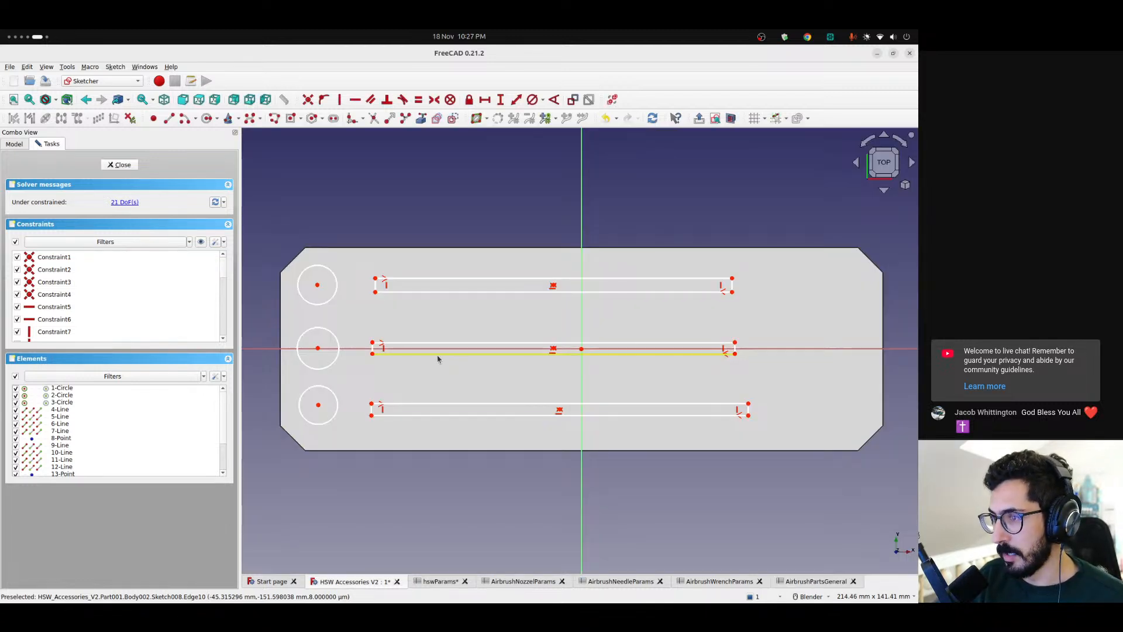
Try moving the upper and lower strips closer to the middle strip
{"action": "scroll", "coordinate": [434, 368], "scroll_direction": "up", "scroll_amount": 2}
{"action": "middle_click_drag", "start_coordinate": [434, 368], "coordinate": [455, 380], "text": "shift"}
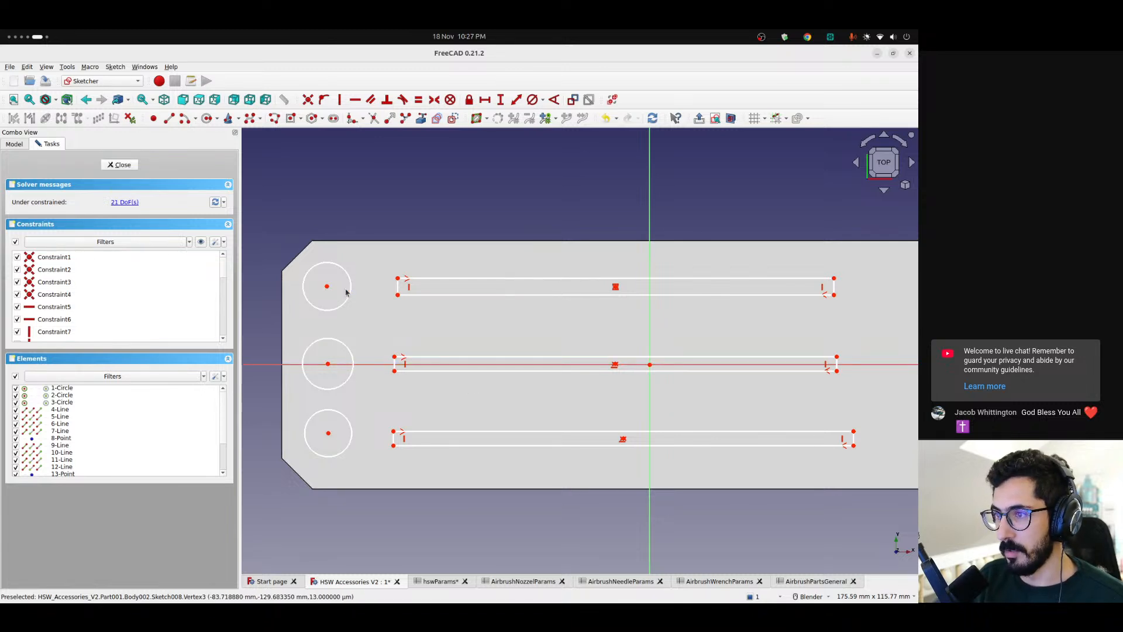
{"action": "left_click_drag", "start_coordinate": [616, 289], "coordinate": [616, 328]}
{"action": "left_click_drag", "start_coordinate": [624, 441], "coordinate": [626, 406]}
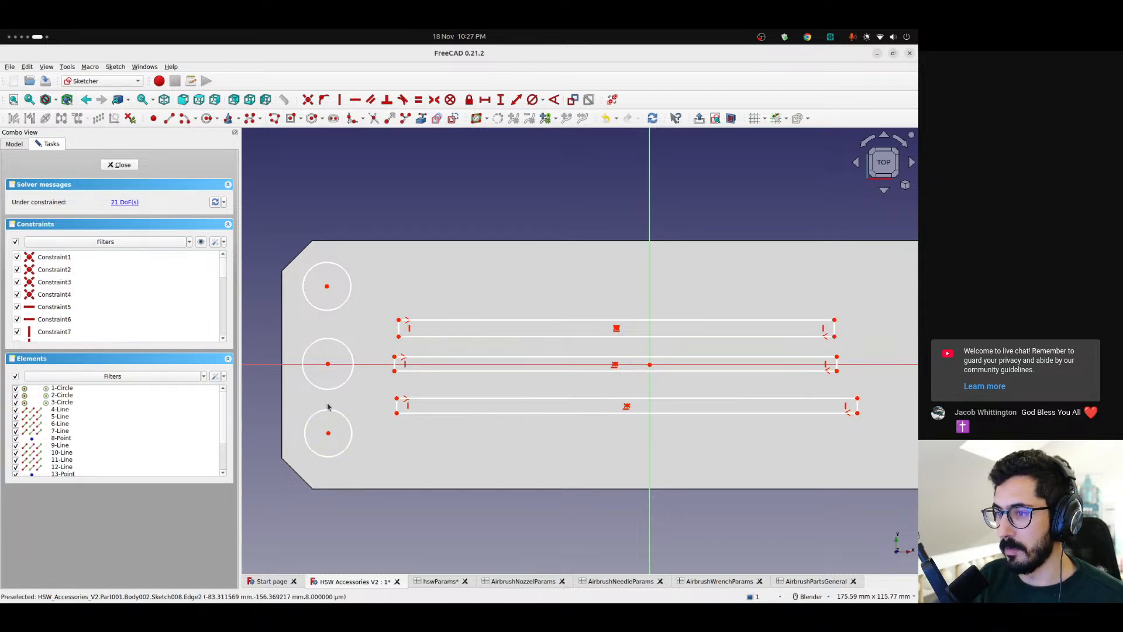
Check the spacing parameter in the AirbrushPartsGeneral spreadsheet, then return to the sketch
{"action": "left_click", "coordinate": [822, 583]}
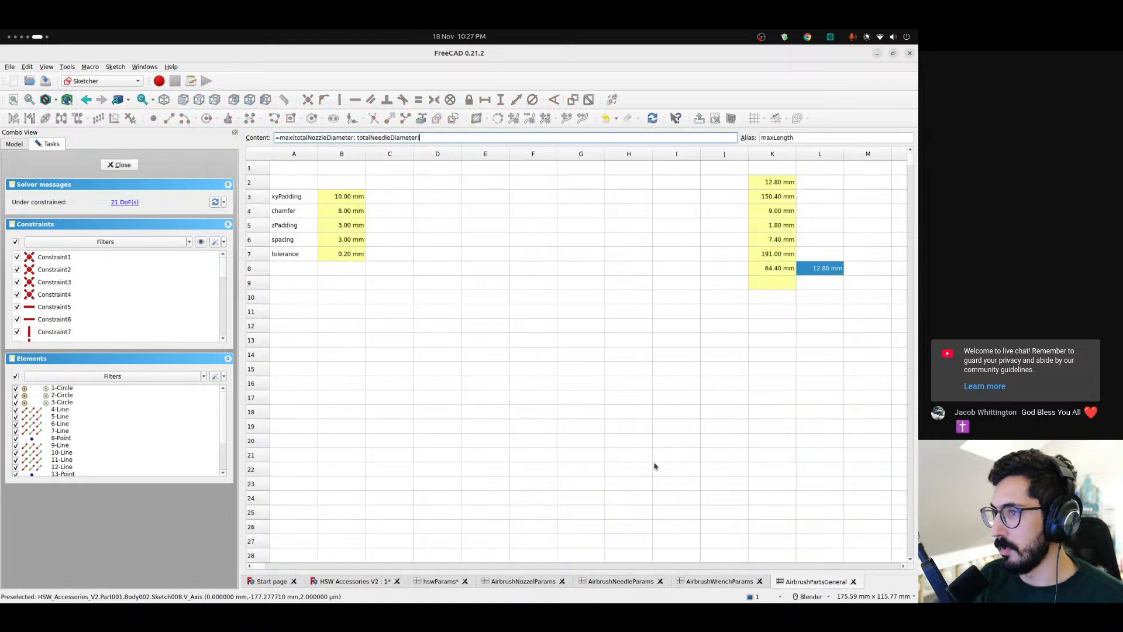
{"action": "left_click_drag", "start_coordinate": [296, 240], "coordinate": [352, 245]}
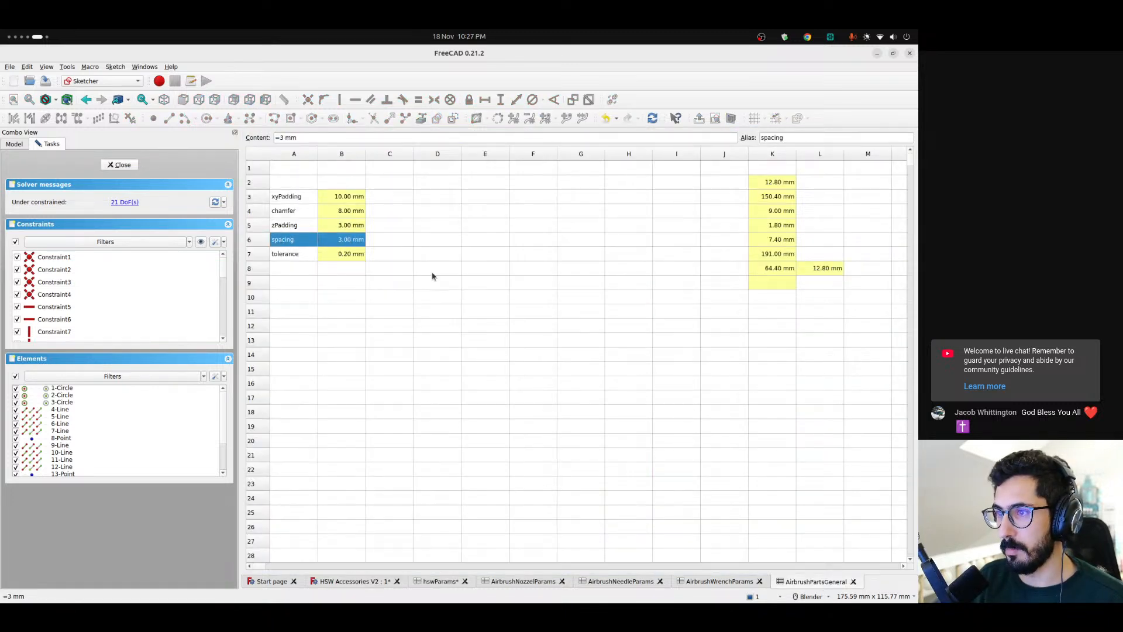
{"action": "left_click", "coordinate": [334, 582]}
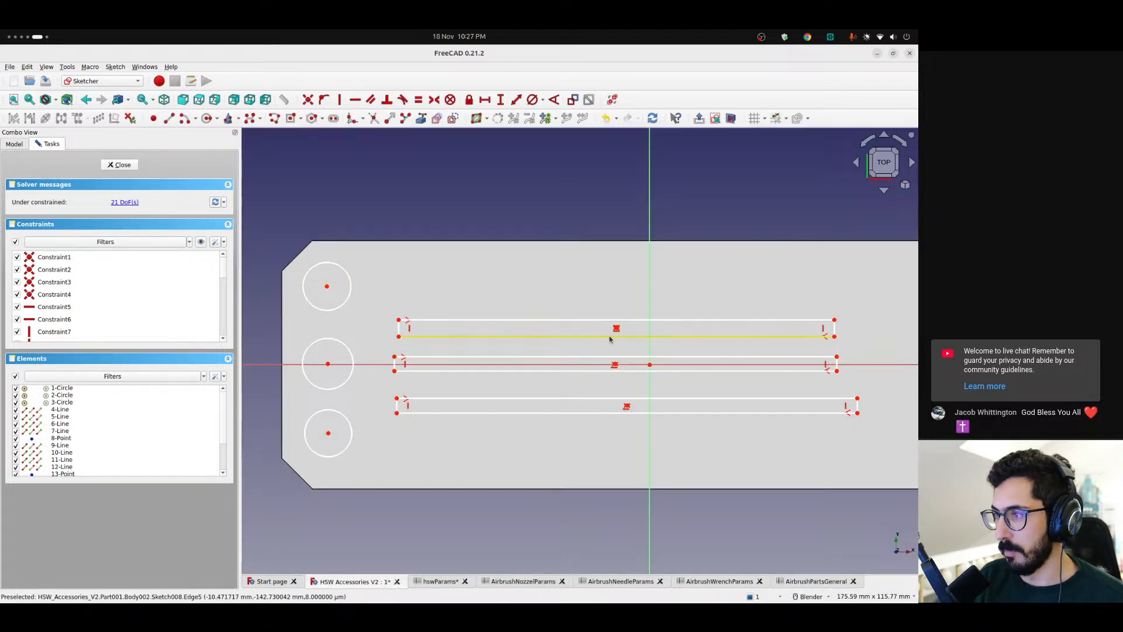
Move the upper and lower strips away from the middle strip, roughly level with the upper and lower circles
{"action": "left_click_drag", "start_coordinate": [617, 329], "coordinate": [613, 290]}
{"action": "left_click_drag", "start_coordinate": [627, 407], "coordinate": [626, 439]}
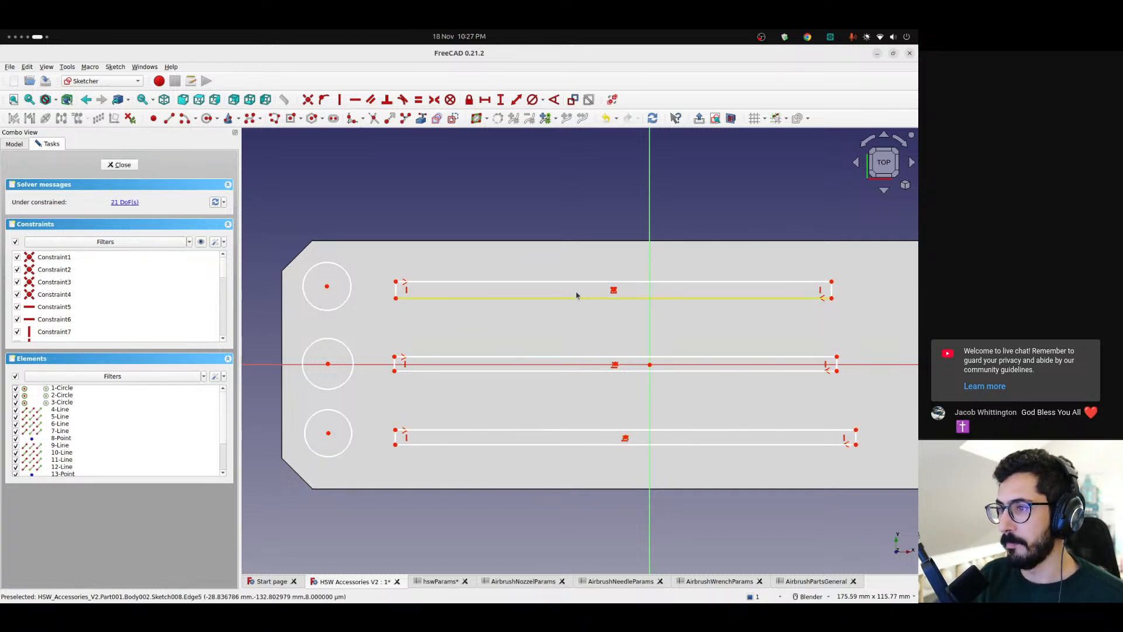
{"action": "left_click_drag", "start_coordinate": [613, 290], "coordinate": [612, 283]}
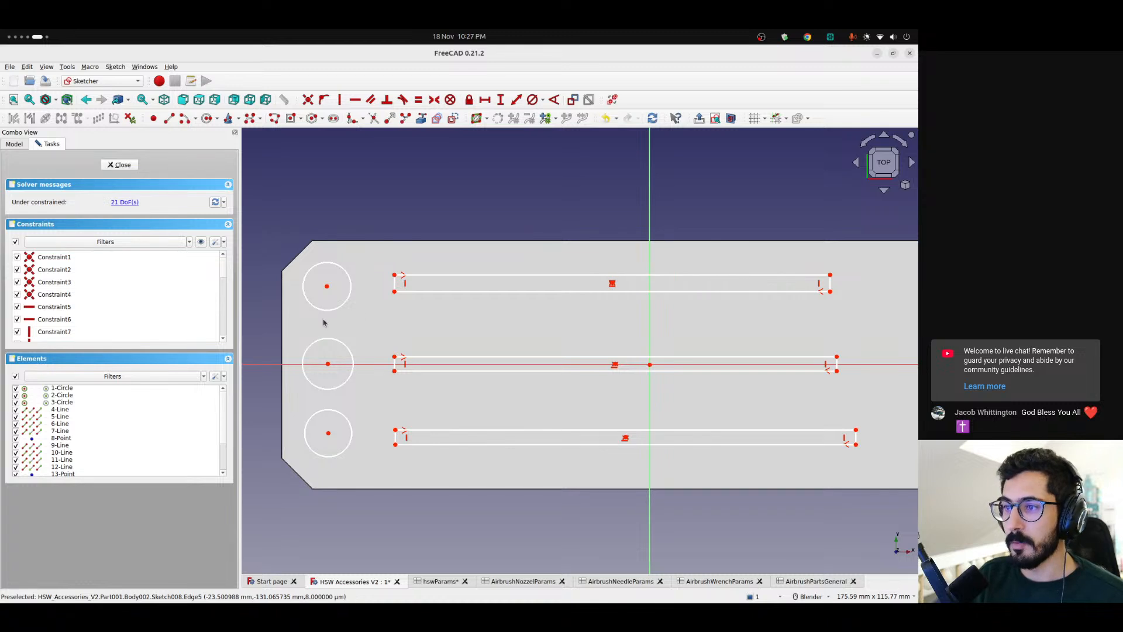
{"action": "scroll", "coordinate": [335, 331], "scroll_direction": "down", "scroll_amount": 2}
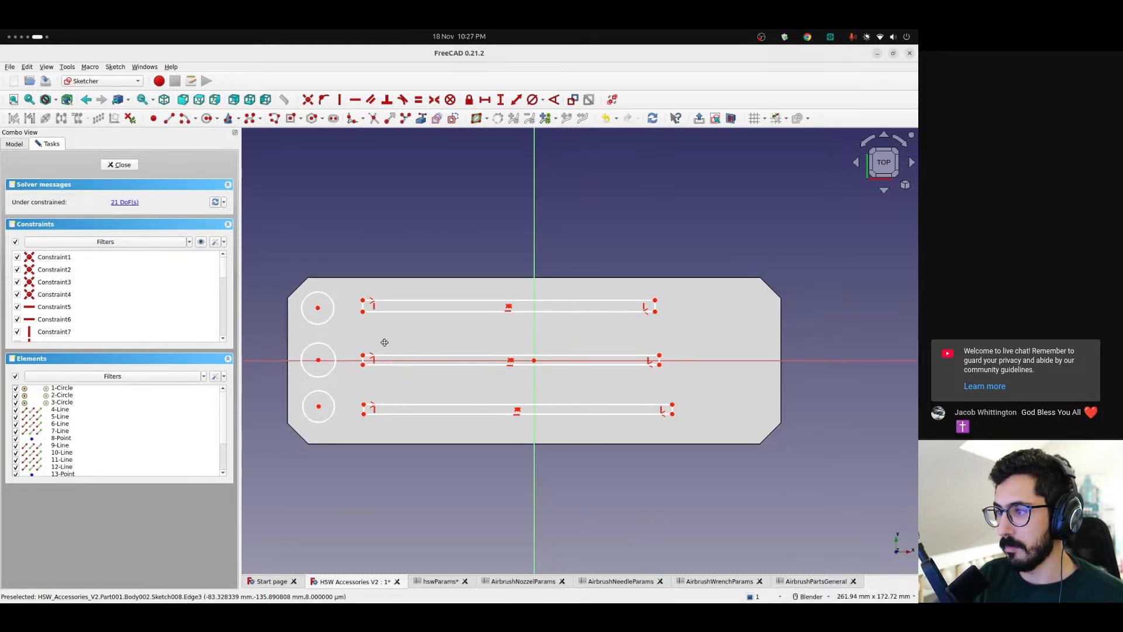
{"action": "left_click_drag", "start_coordinate": [318, 307], "coordinate": [319, 309]}
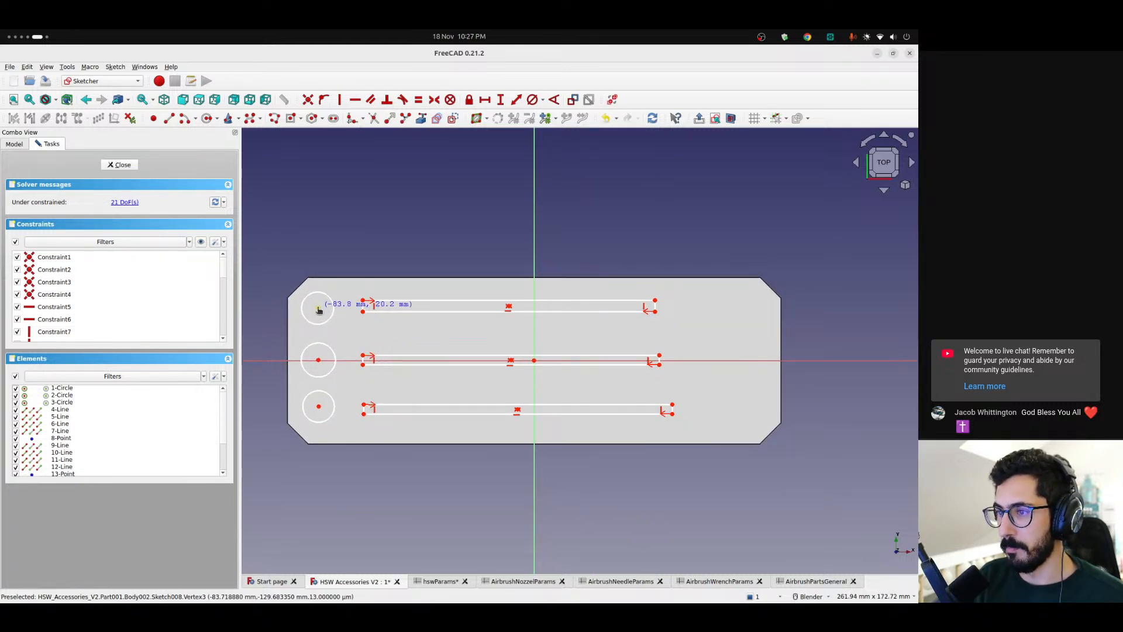
{"action": "scroll", "coordinate": [325, 315], "scroll_direction": "up", "scroll_amount": 2}
{"action": "middle_click_drag", "start_coordinate": [326, 321], "coordinate": [439, 315], "text": "shift"}
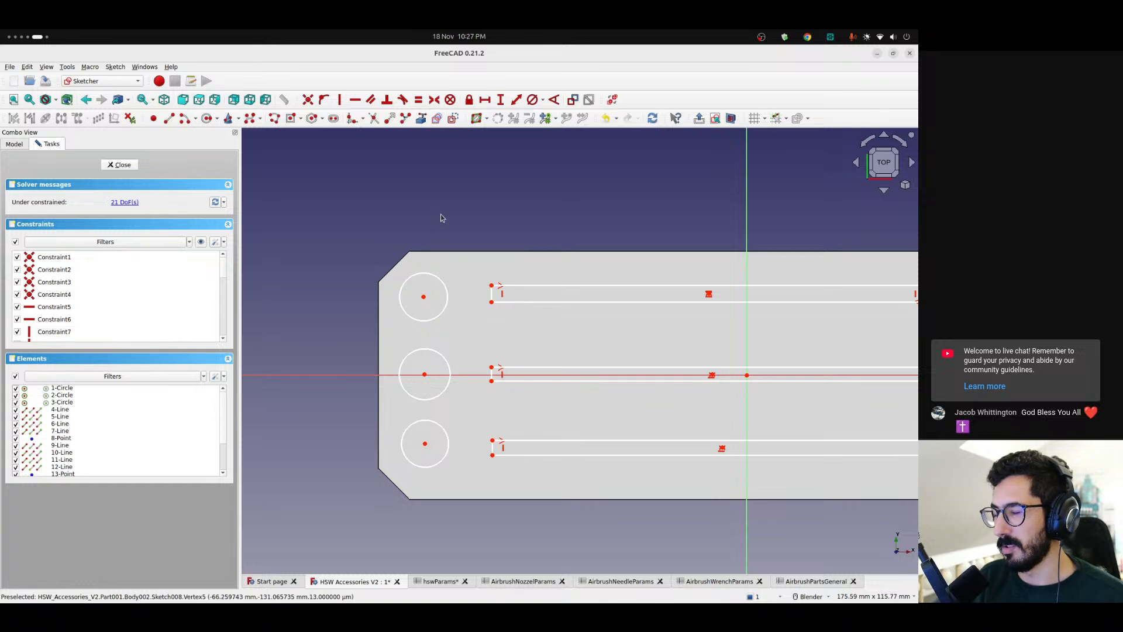
{"action": "scroll", "coordinate": [520, 369], "scroll_direction": "down", "scroll_amount": 2}
{"action": "middle_click_drag", "start_coordinate": [578, 353], "coordinate": [536, 354], "text": "shift"}
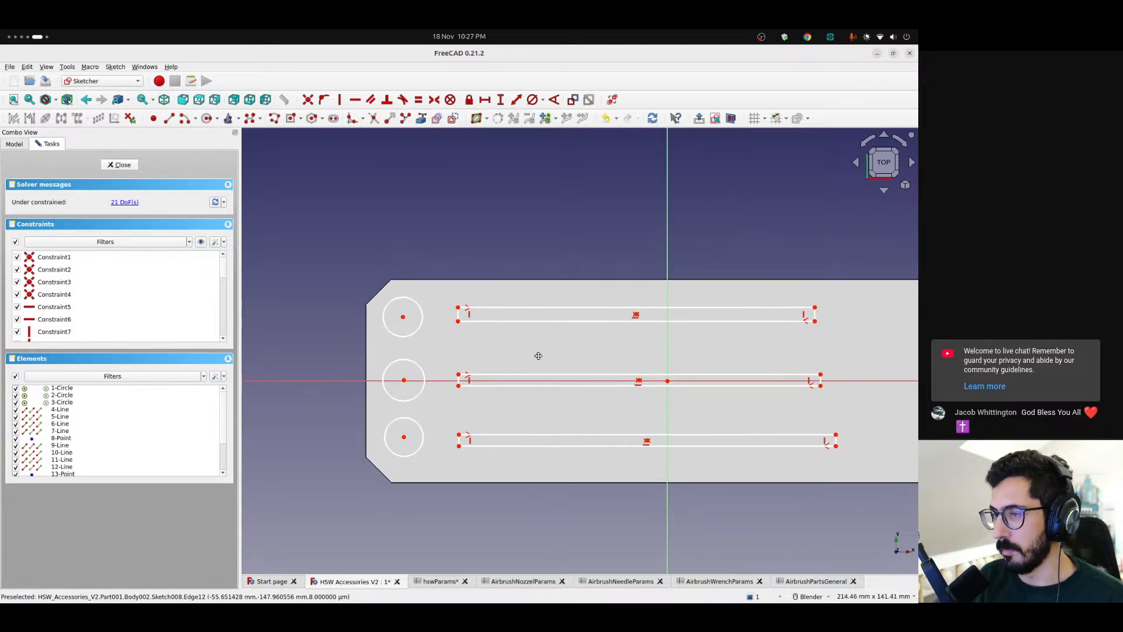
{"action": "scroll", "coordinate": [402, 282], "scroll_direction": "up", "scroll_amount": 3}
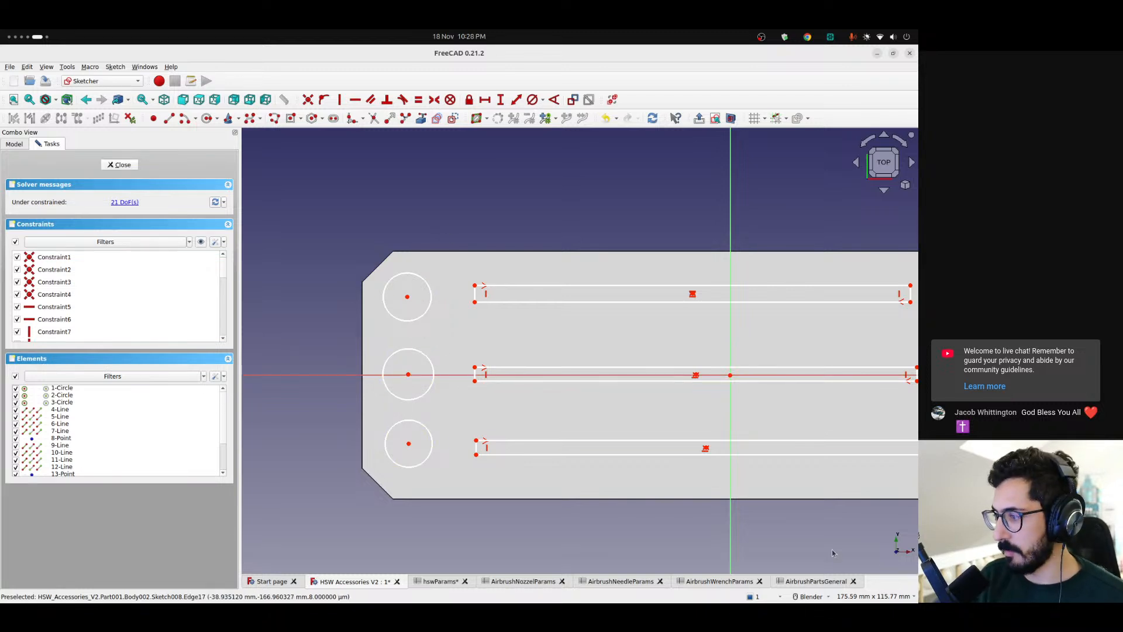
Give cell K17 of the AirbrushPartsGeneral spreadsheet the alias nozzleSpacing
{"action": "left_click", "coordinate": [813, 582]}
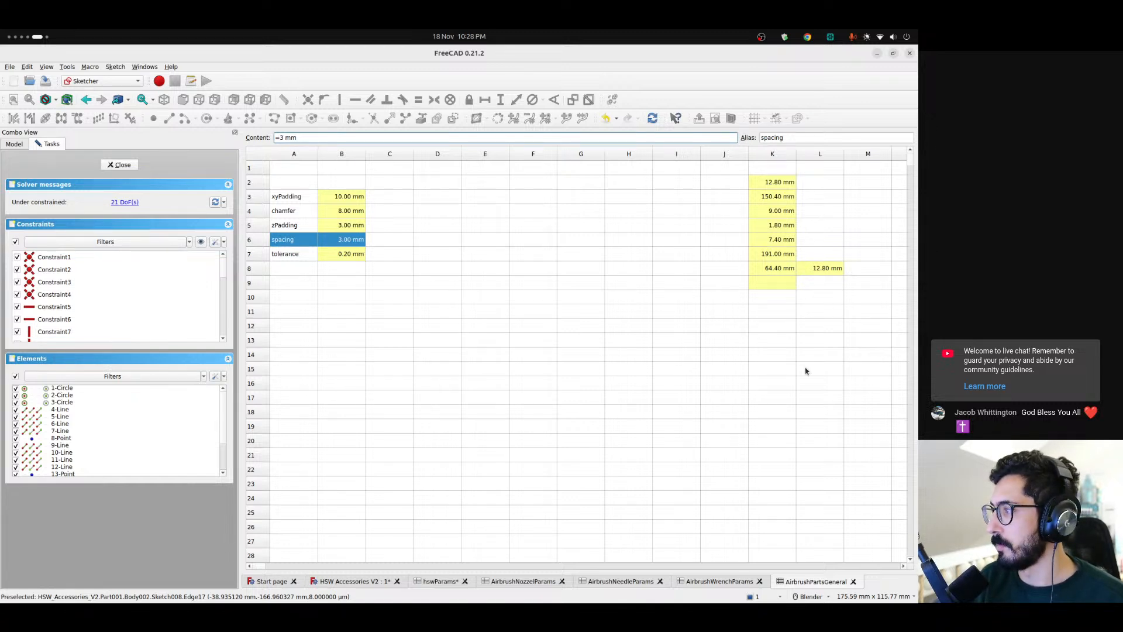
{"action": "left_click", "coordinate": [774, 399]}
{"action": "left_click", "coordinate": [780, 138]}
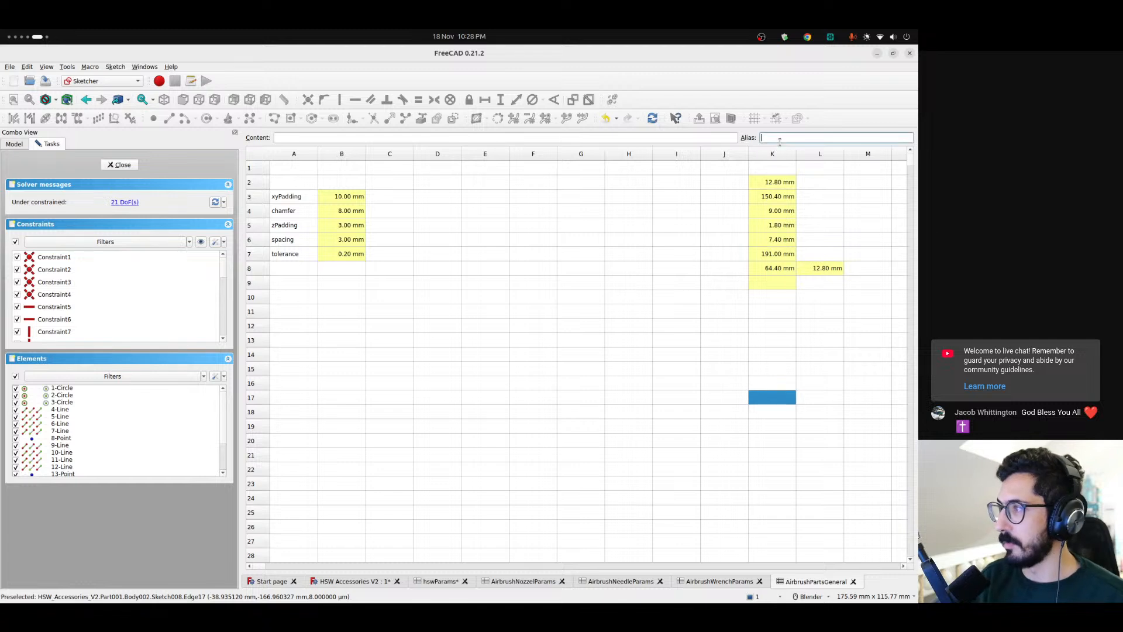
{"action": "type", "text": "nozzleSpacing"}
{"action": "key", "text": "Return"}
Give cell K18 the alias needleSpacing
{"action": "left_click", "coordinate": [773, 413]}
{"action": "left_click", "coordinate": [786, 138]}
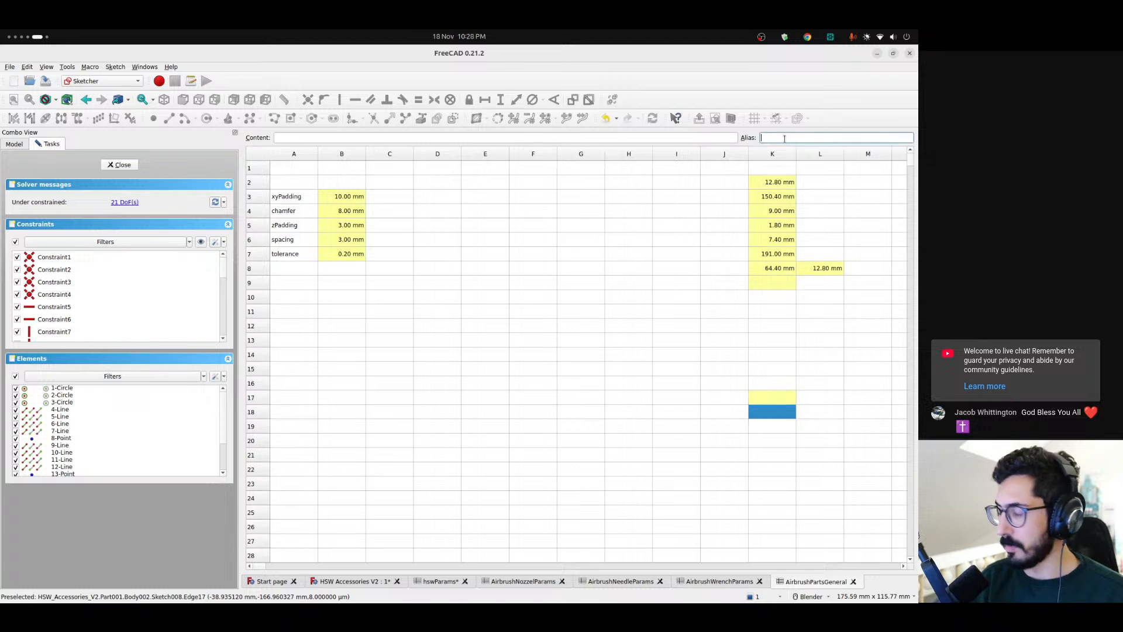
{"action": "type", "text": "needel"}
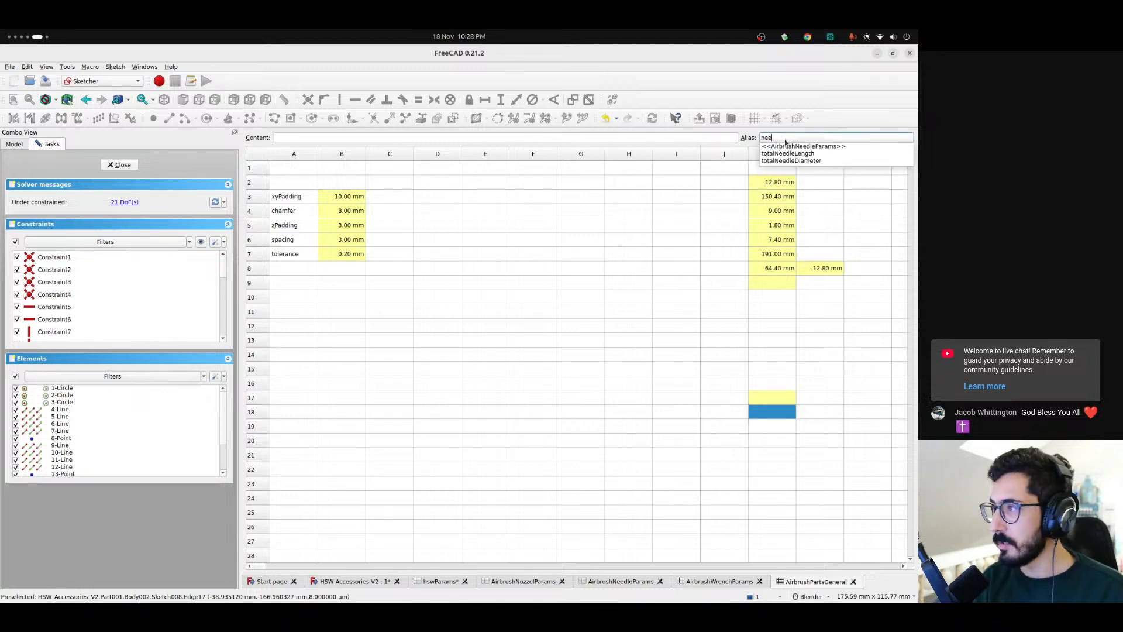
{"action": "key", "text": "BackSpace"}
{"action": "key", "text": "BackSpace"}
{"action": "type", "text": "le"}
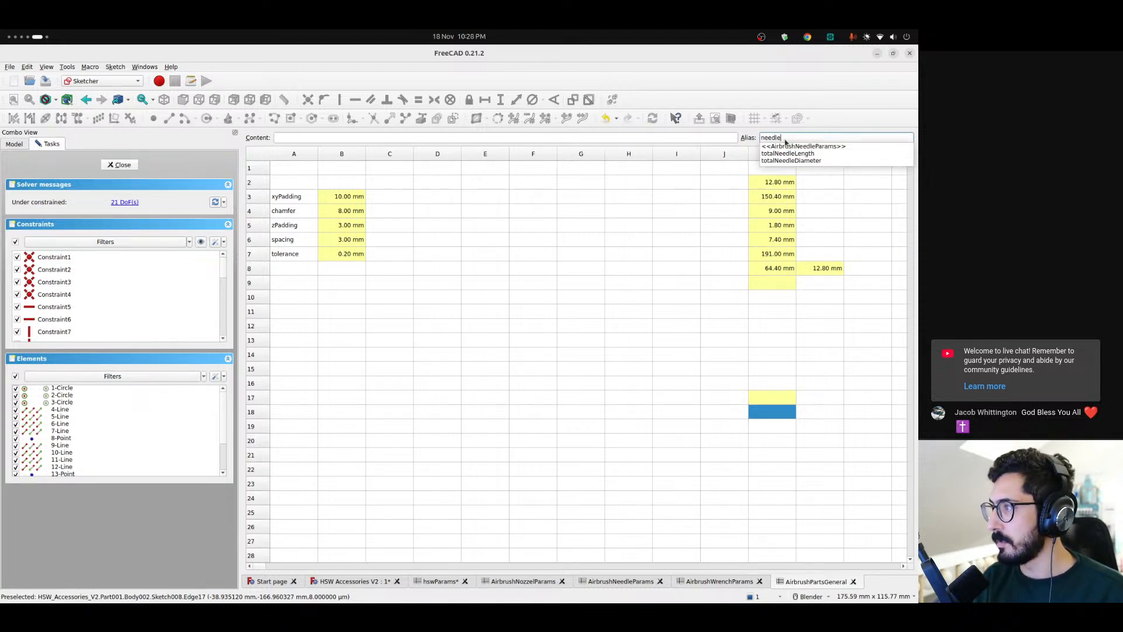
{"action": "type", "text": "Spacing"}
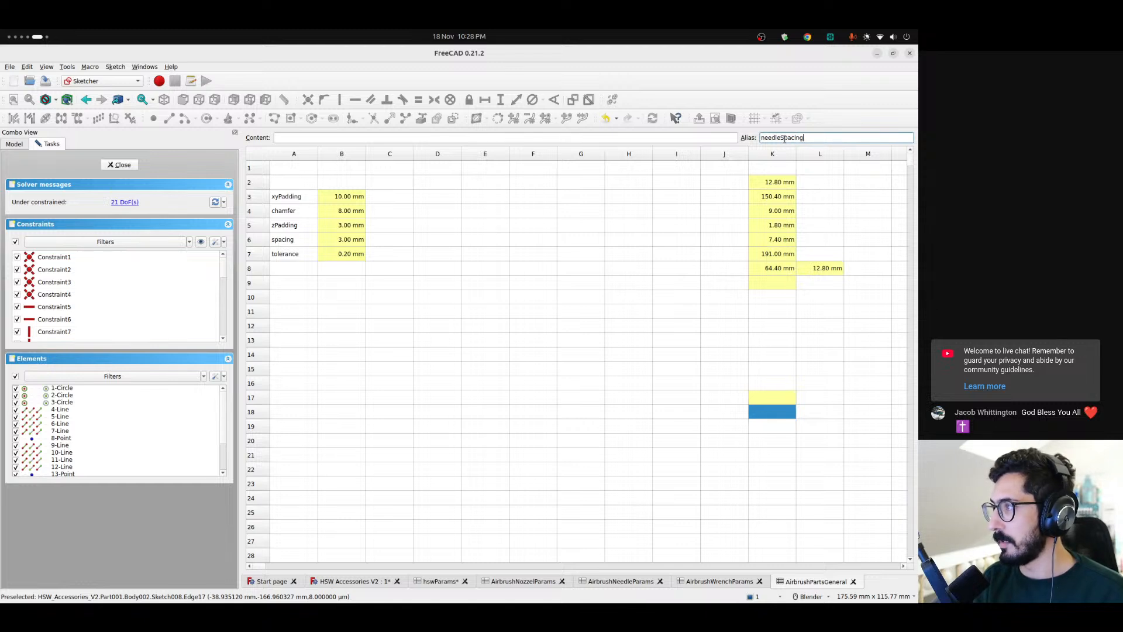
{"action": "key", "text": "Return"}
Set the nozzleSpacing cell K17 to =totalLength - padding * 2 - totalNozzleDiameter * 3 and return to the sketch
{"action": "left_click", "coordinate": [778, 414]}
{"action": "left_click", "coordinate": [772, 403]}
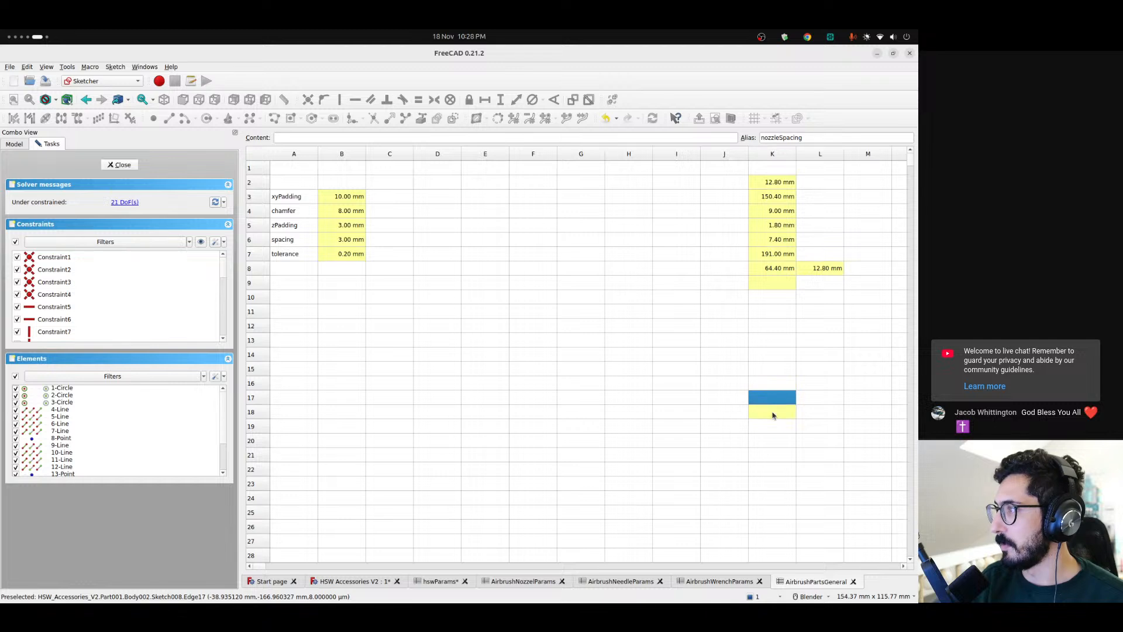
{"action": "left_click", "coordinate": [315, 139]}
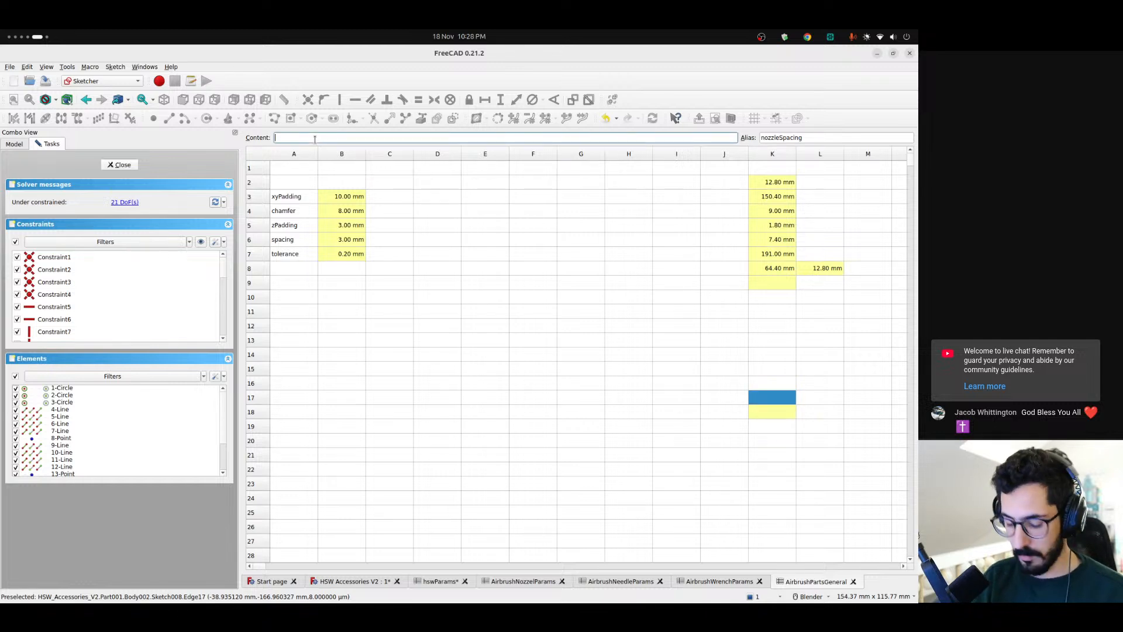
{"action": "type", "text": "= tot"}
{"action": "key", "text": "Down"}
{"action": "key", "text": "Down"}
{"action": "key", "text": "Down"}
{"action": "key", "text": "Down"}
{"action": "key", "text": "Down"}
{"action": "key", "text": "Down"}
{"action": "key", "text": "Down"}
{"action": "key", "text": "Down"}
{"action": "key", "text": "Return"}
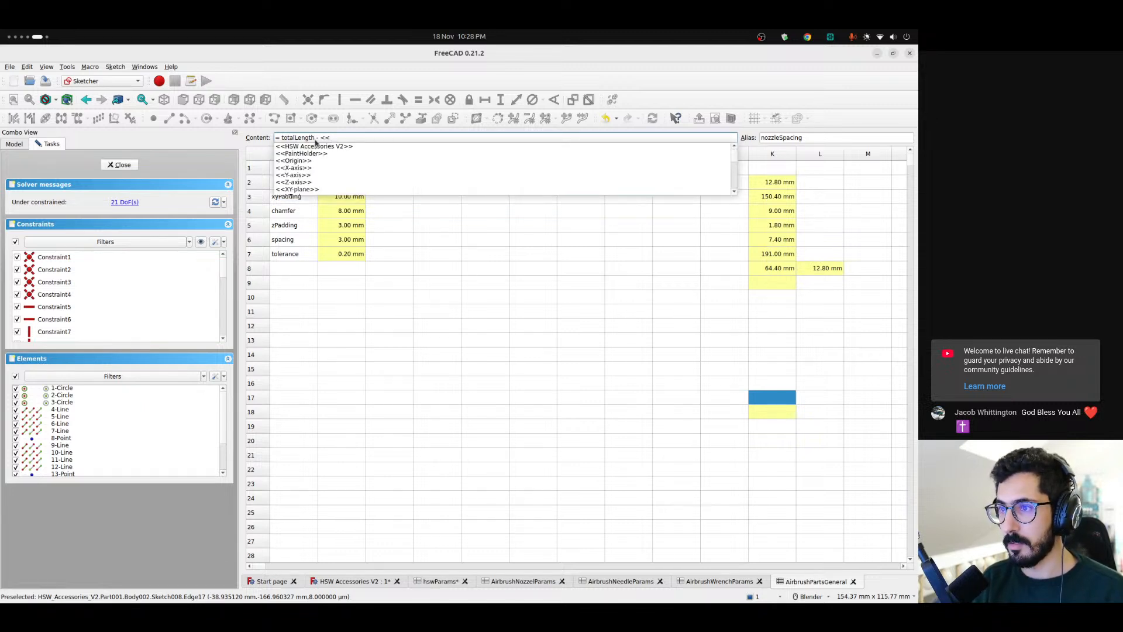
{"action": "type", "text": "pa"}
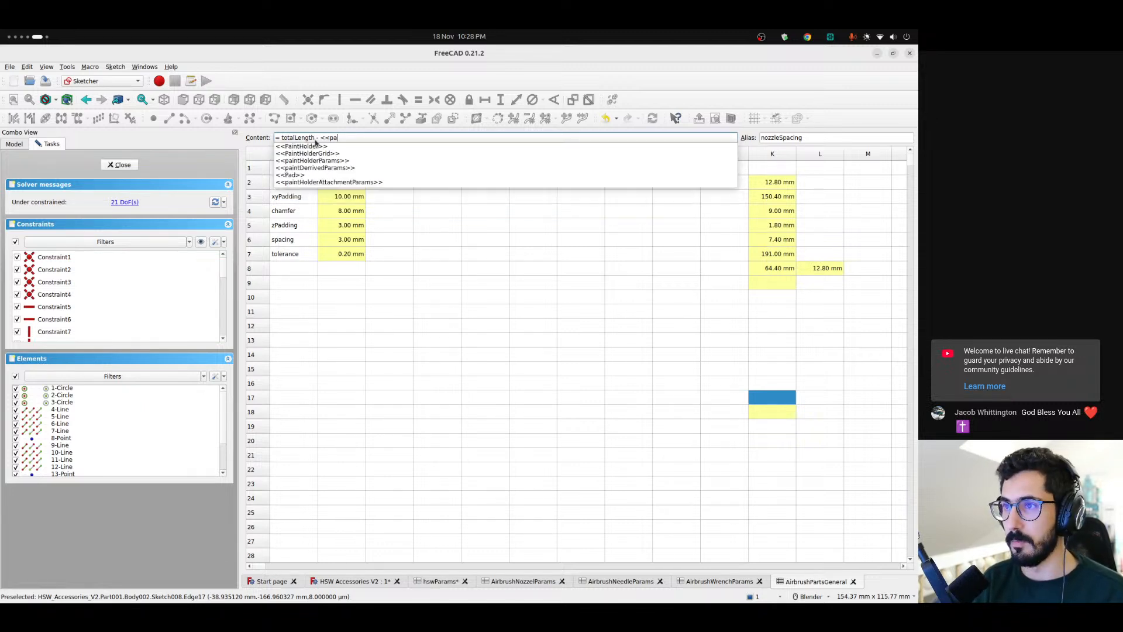
{"action": "key", "text": "BackSpace"}
{"action": "key", "text": "BackSpace"}
{"action": "key", "text": "BackSpace"}
{"action": "key", "text": "BackSpace"}
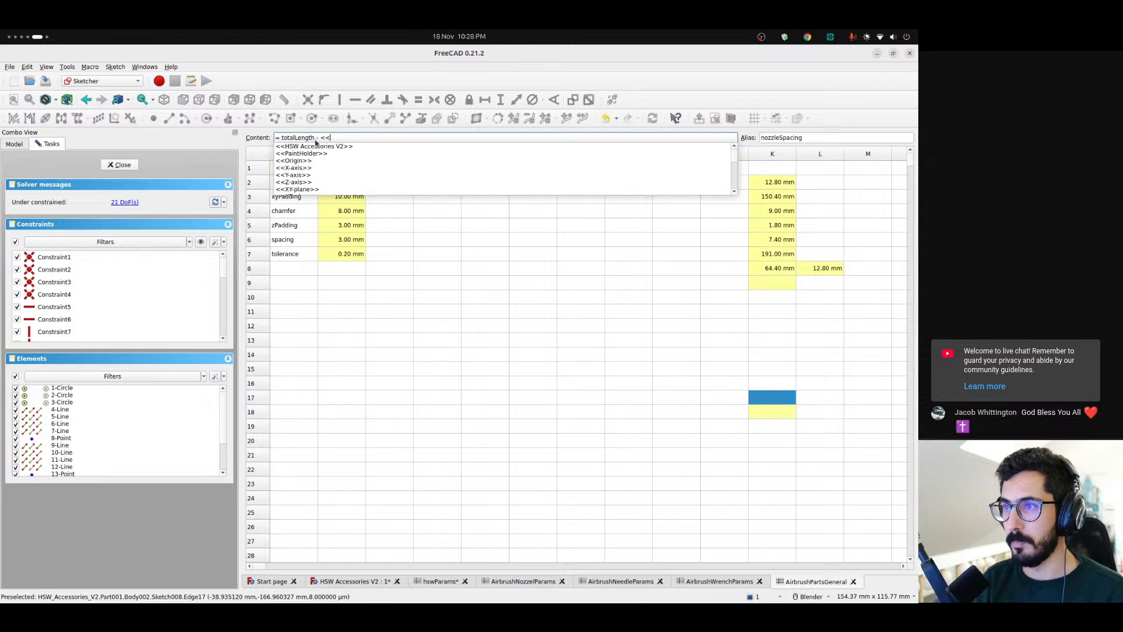
{"action": "type", "text": "padding "}
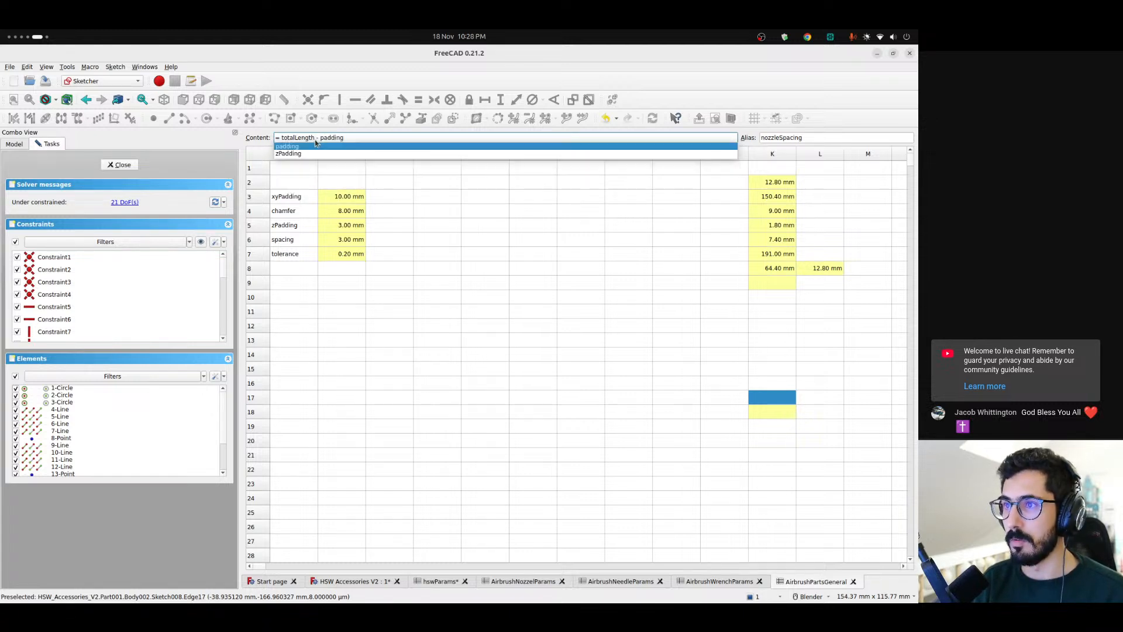
{"action": "type", "text": "* 2"}
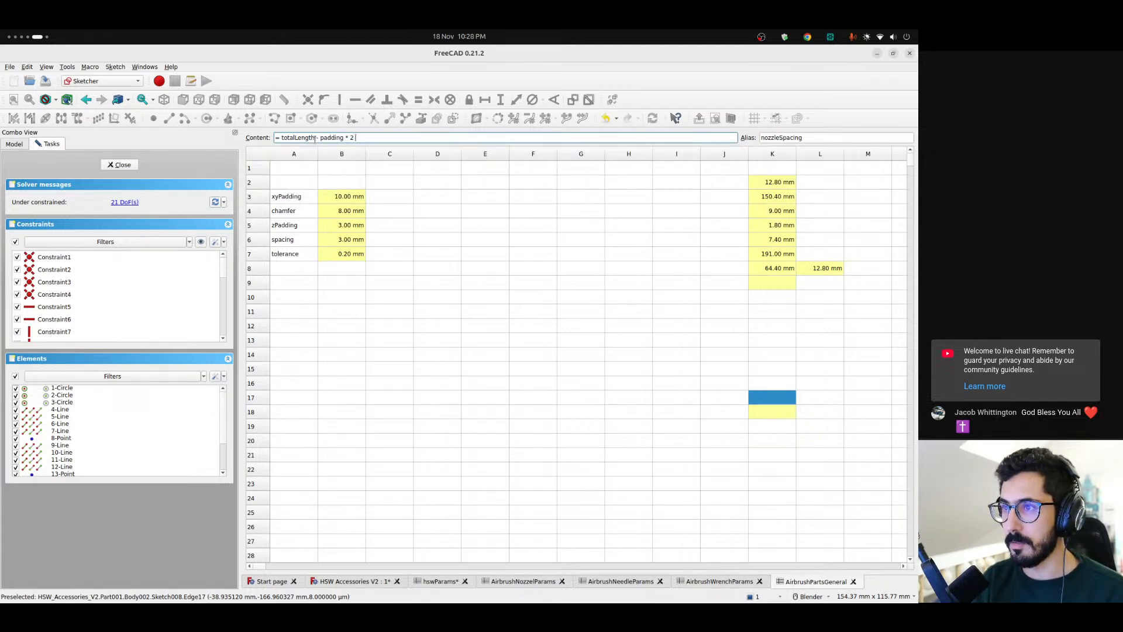
{"action": "type", "text": " -"}
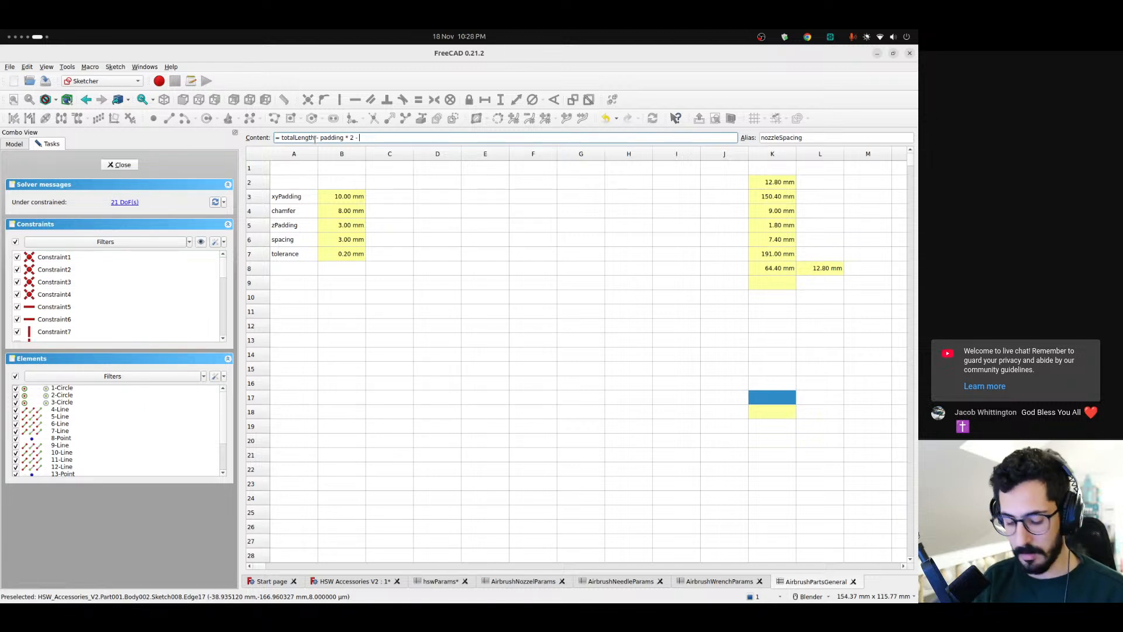
{"action": "type", "text": " tot"}
{"action": "key", "text": "Down"}
{"action": "type", "text": "* 23"}
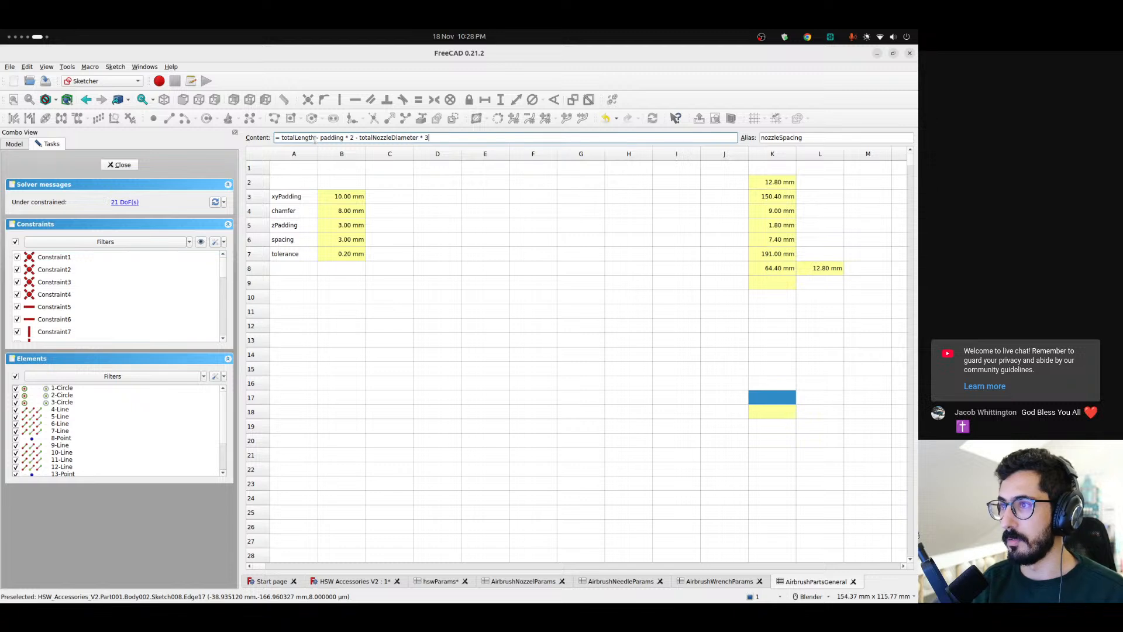
{"action": "key", "text": "Return"}
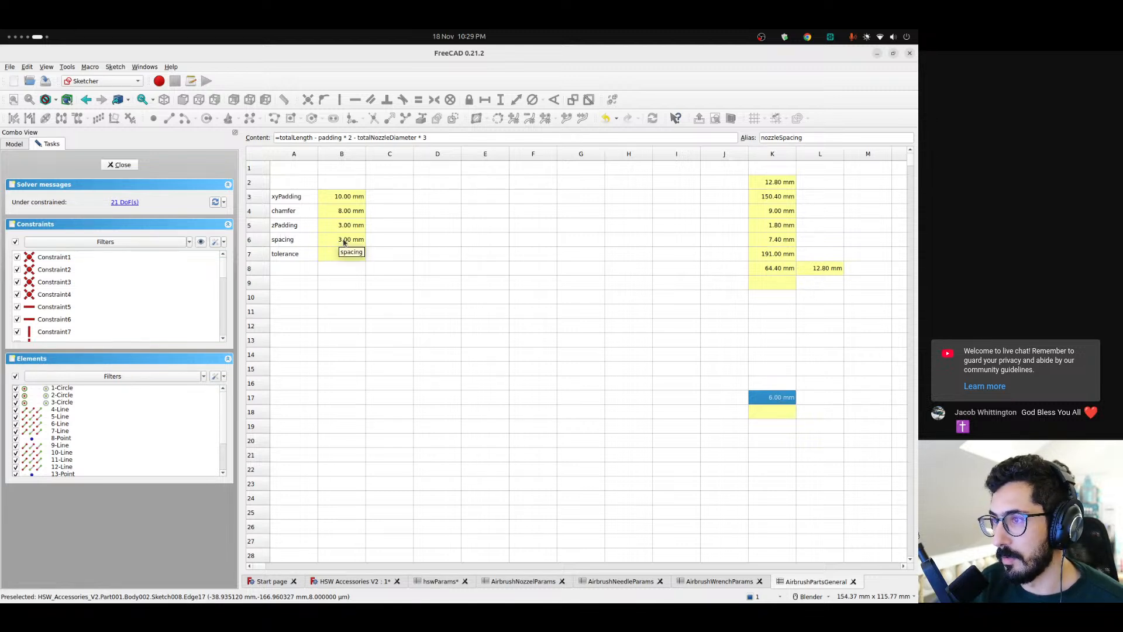
{"action": "left_click", "coordinate": [280, 138]}
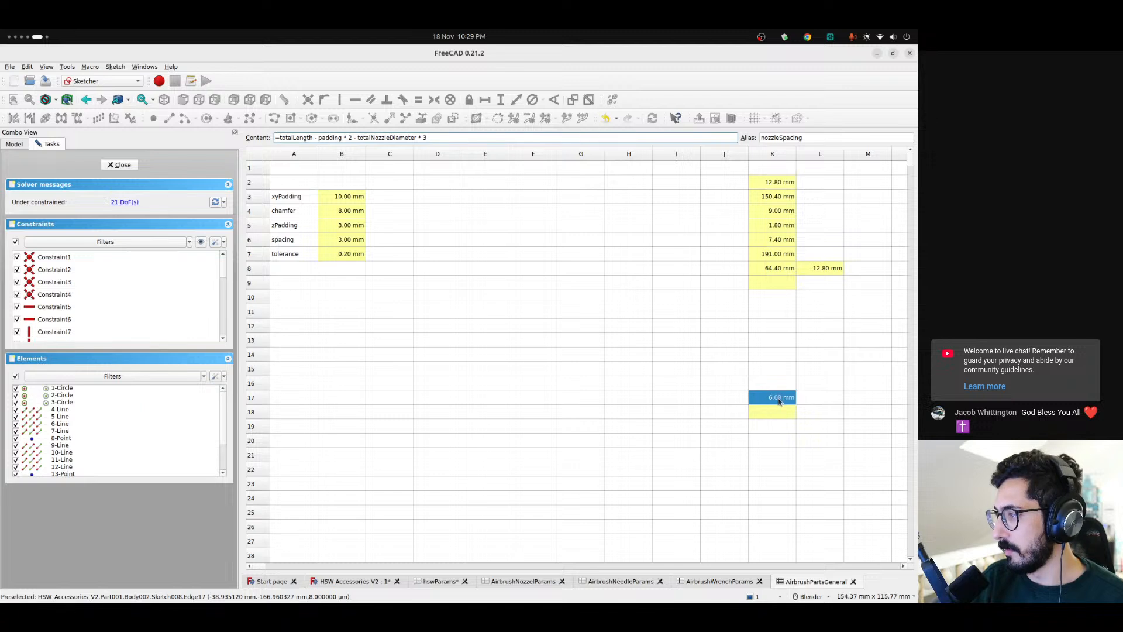
{"action": "left_click", "coordinate": [351, 581]}
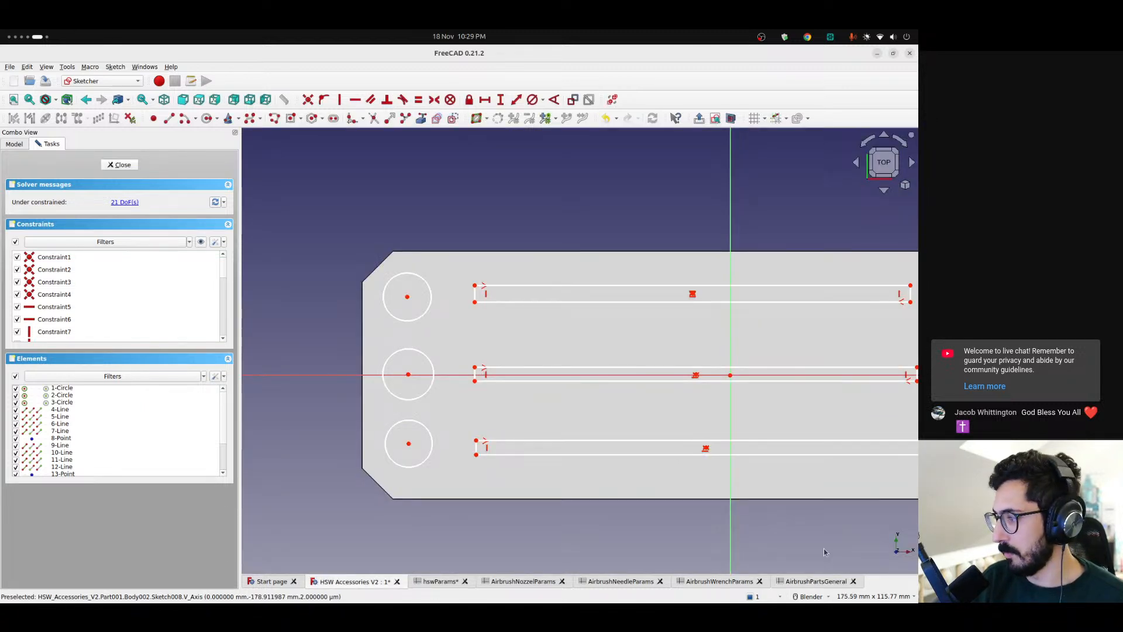
Set the nozzleSpacing cell K17 in the AirbrushPartsGeneral spreadsheet to =(totalLength - padding * 2 - totalNozzleDiameter * 3) / 2
{"action": "left_click", "coordinate": [819, 581]}
{"action": "left_click", "coordinate": [282, 137]}
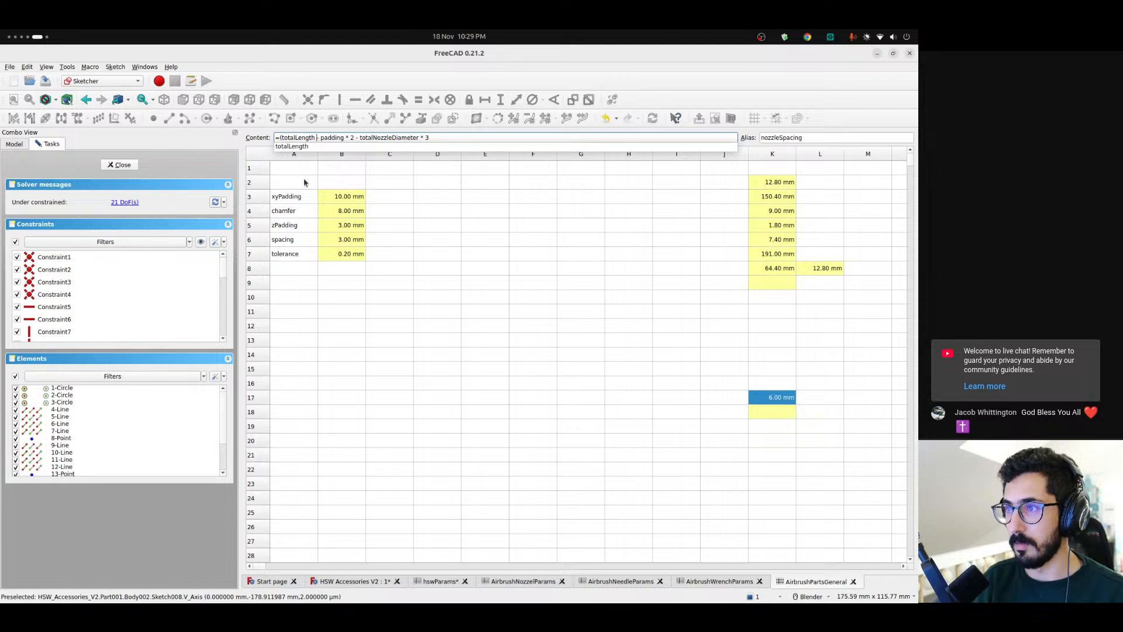
{"action": "type", "text": ") / 2"}
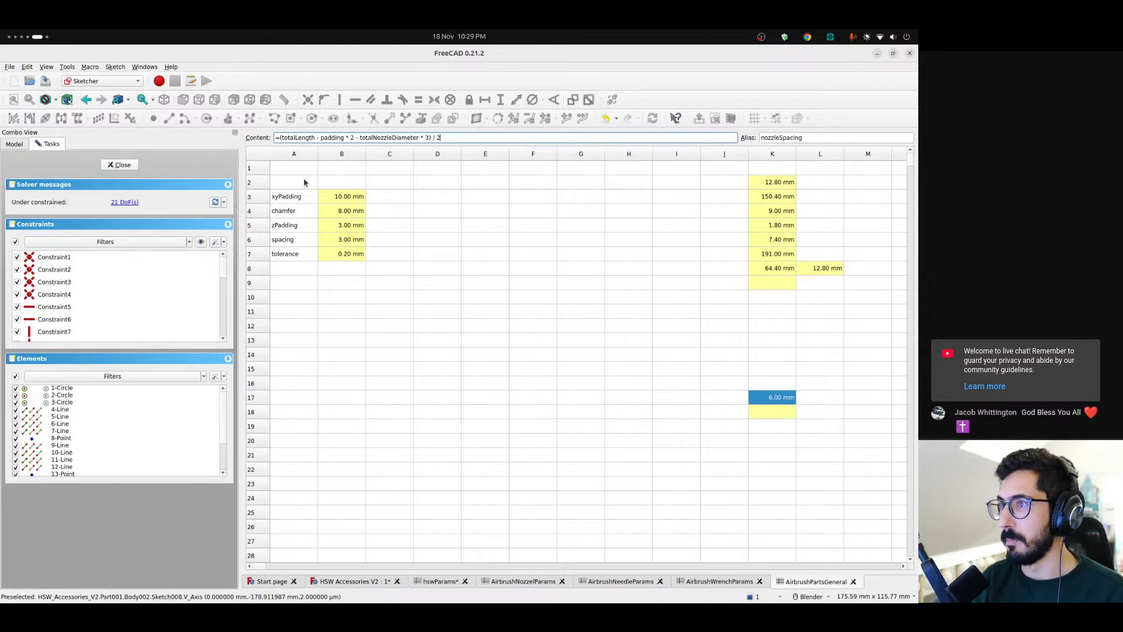
{"action": "key", "text": "Return"}
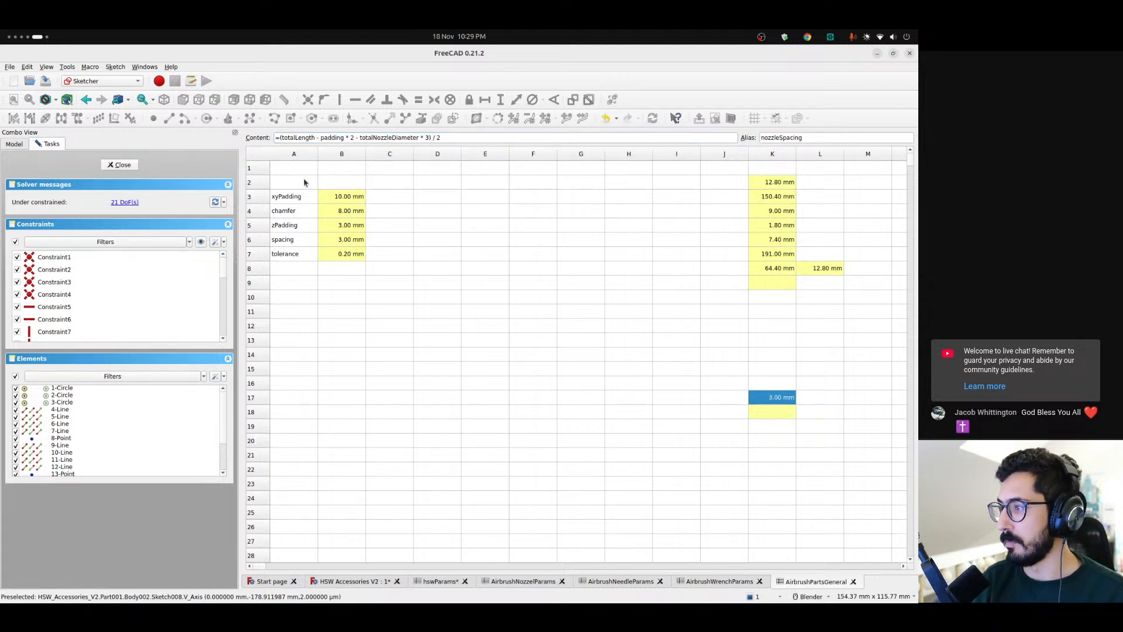
{"action": "left_click", "coordinate": [358, 243]}
{"action": "left_click", "coordinate": [767, 399]}
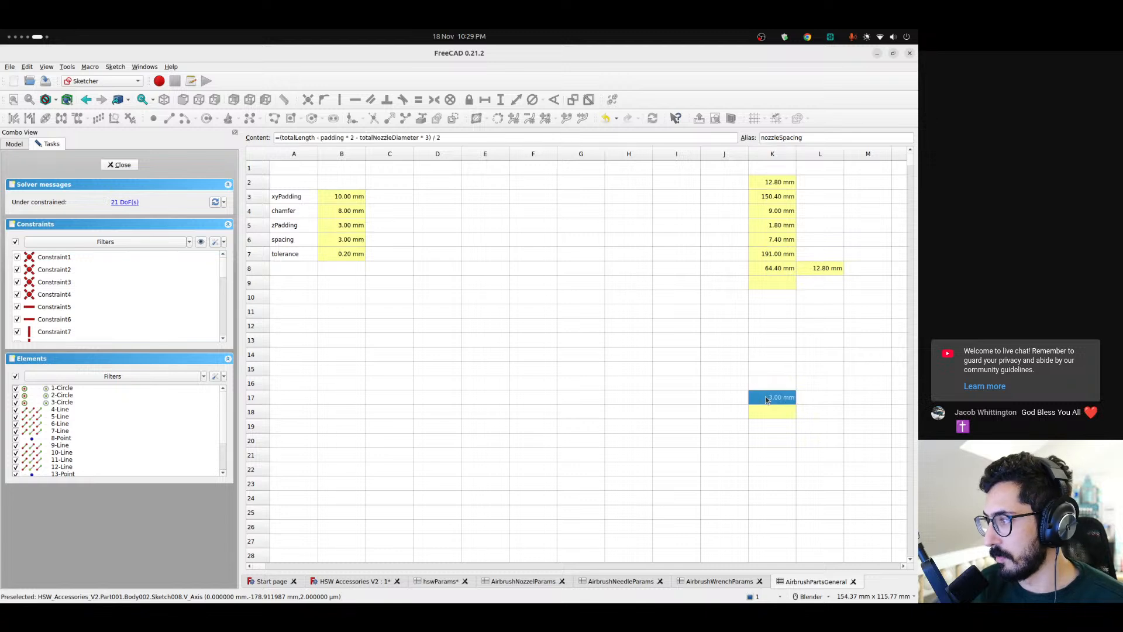
Set the needleSpacing cell K18 to =(totalLength - padding * 2 - totalNeedleDiameter * 3) / 2, reusing the formula from K17
{"action": "left_click", "coordinate": [777, 416]}
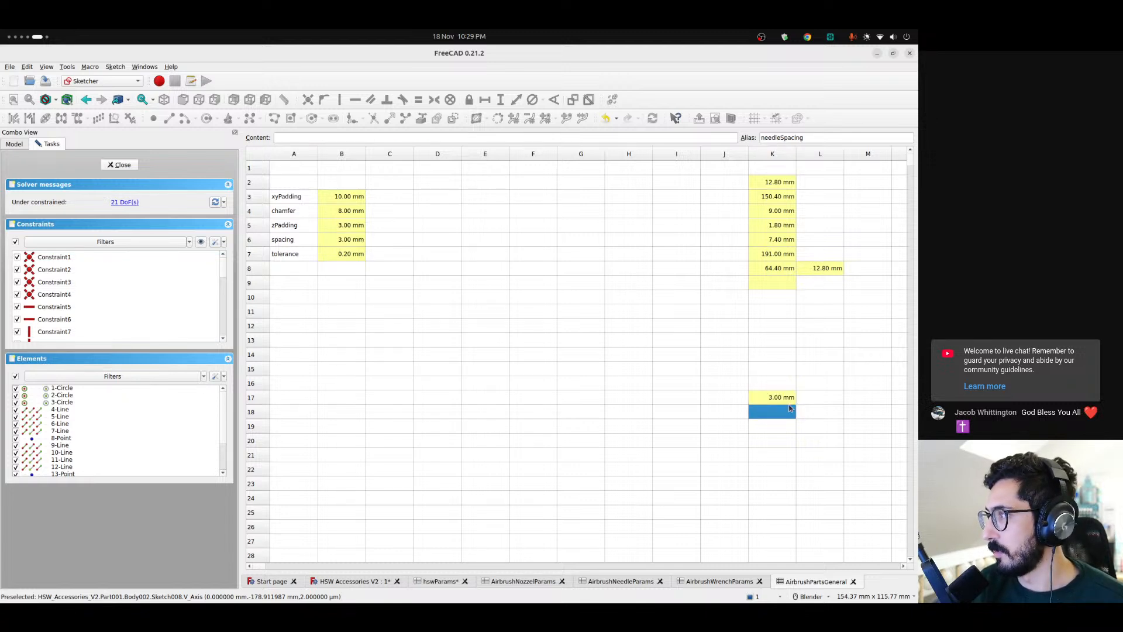
{"action": "left_click", "coordinate": [777, 398]}
{"action": "left_click_drag", "start_coordinate": [441, 138], "coordinate": [238, 125]}
{"action": "key", "text": "ctrl+c"}
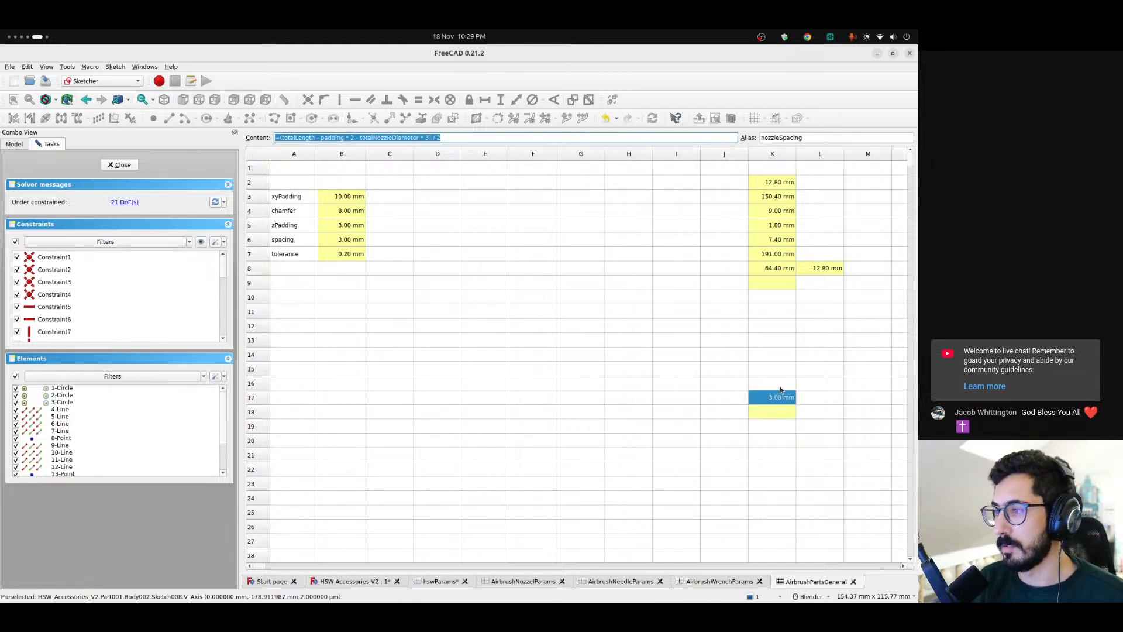
{"action": "left_click", "coordinate": [776, 411]}
{"action": "left_click", "coordinate": [304, 138]}
{"action": "key", "text": "ctrl+v"}
{"action": "double_click", "coordinate": [374, 139]}
{"action": "type", "text": "tot"}
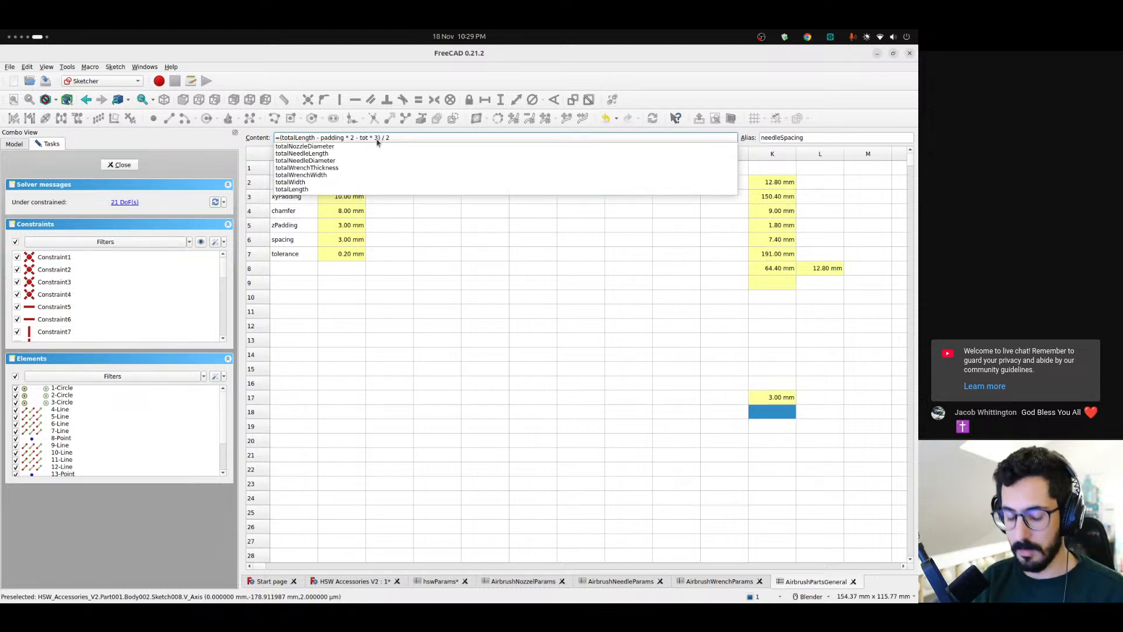
{"action": "type", "text": "alNee"}
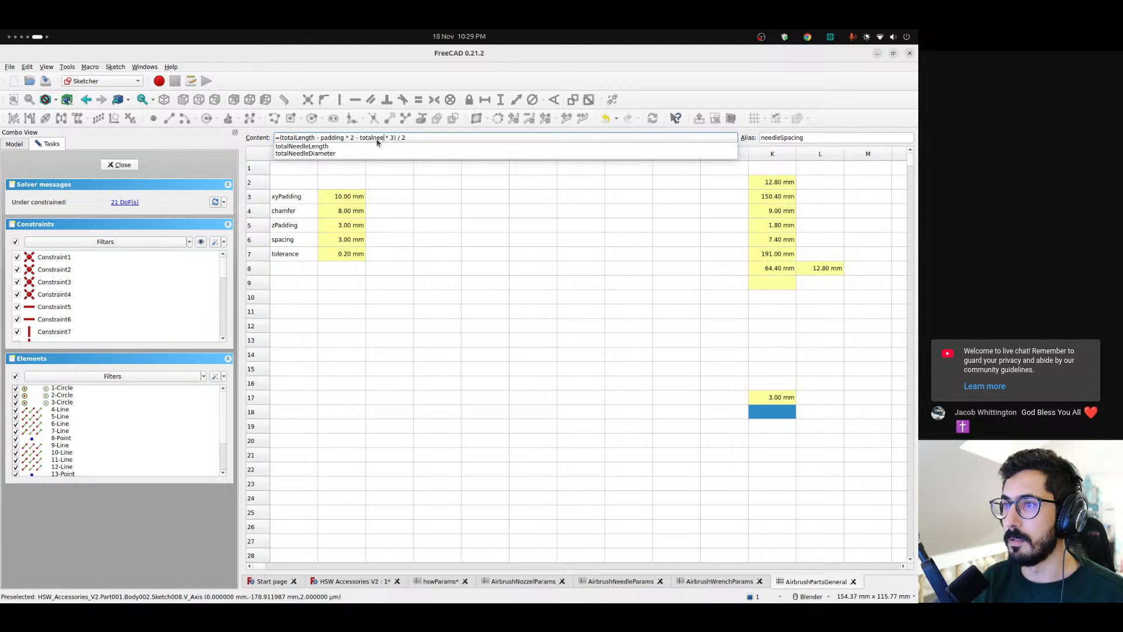
{"action": "key", "text": "Down"}
{"action": "key", "text": "Down"}
{"action": "key", "text": "Return"}
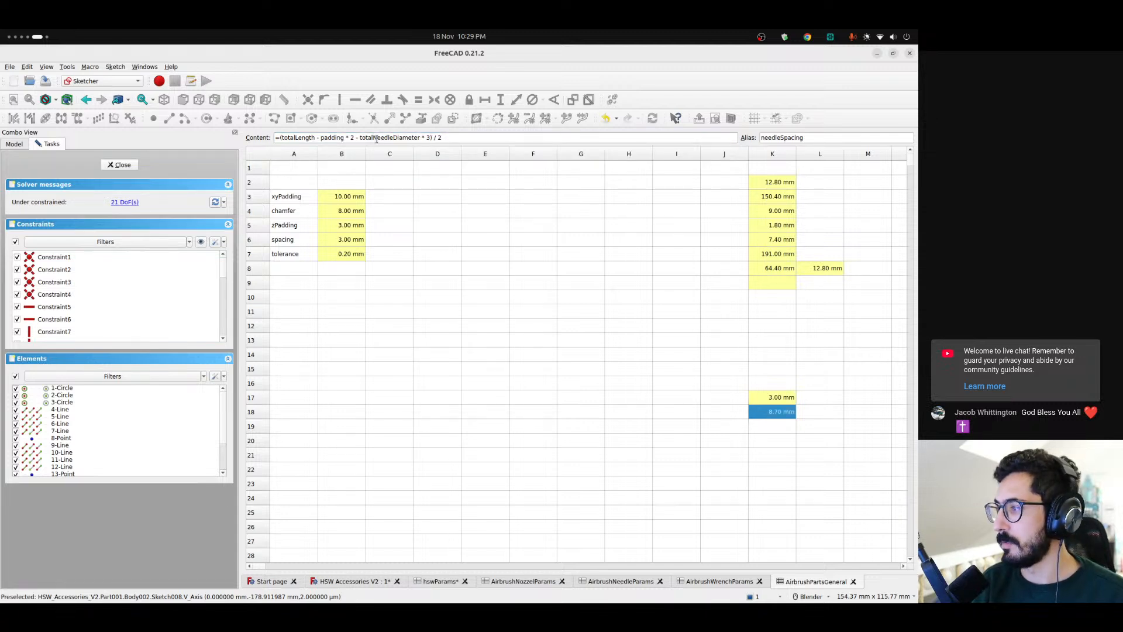
{"action": "left_click", "coordinate": [792, 425]}
{"action": "left_click", "coordinate": [780, 412]}
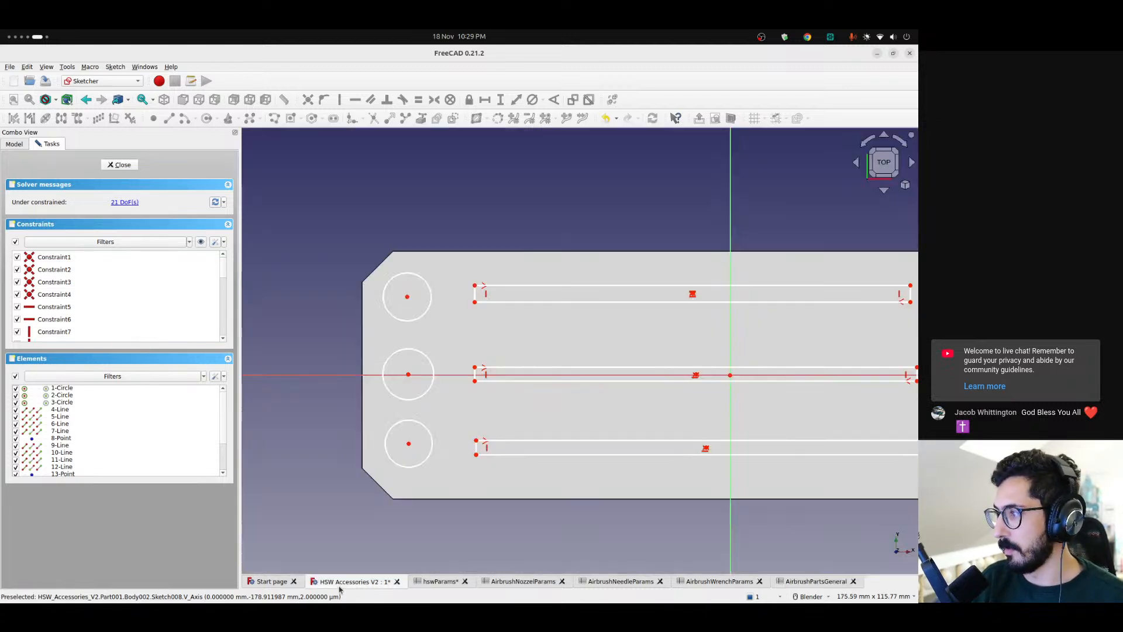
Clear all circles and strips from the pocket sketch, close it, and delete Sketch008 from the Airbrush parts body
{"action": "left_click", "coordinate": [345, 582]}
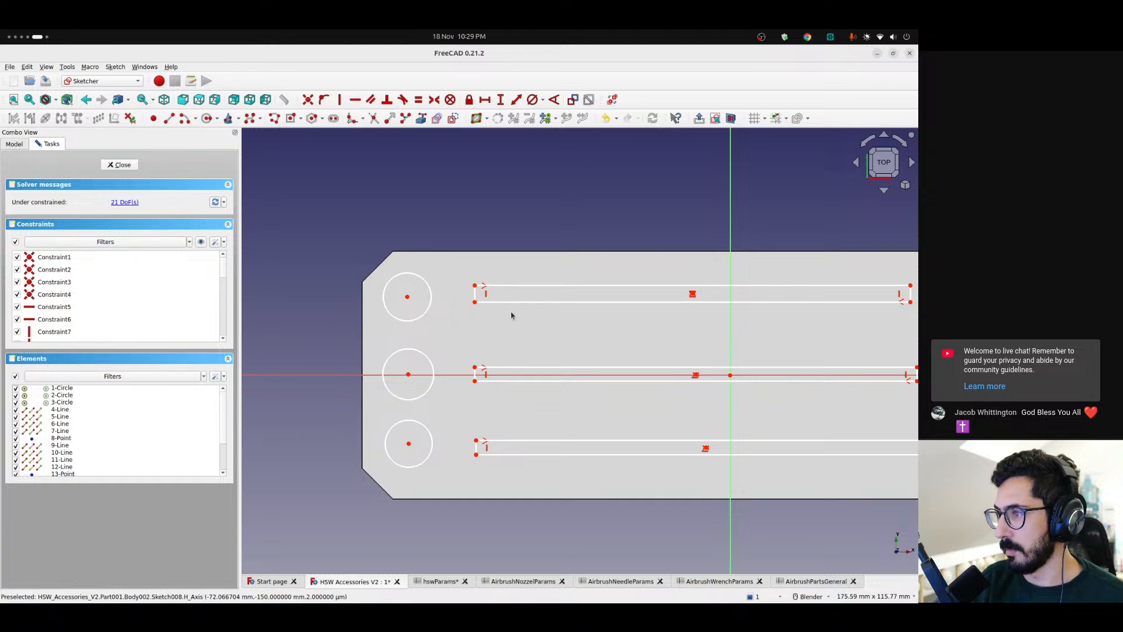
{"action": "mouse_move", "coordinate": [534, 319]}
{"action": "middle_mouse_down", "text": "shift"}
{"action": "mouse_move", "coordinate": [427, 316]}
{"action": "mouse_move", "coordinate": [521, 313]}
{"action": "mouse_move", "coordinate": [474, 331]}
{"action": "mouse_move", "coordinate": [626, 320]}
{"action": "middle_mouse_up", "text": "shift"}
{"action": "scroll", "coordinate": [516, 328], "scroll_direction": "down", "scroll_amount": 4}
{"action": "scroll", "coordinate": [534, 319], "scroll_direction": "up", "scroll_amount": 2}
{"action": "mouse_move", "coordinate": [321, 209]}
{"action": "left_mouse_down"}
{"action": "mouse_move", "coordinate": [335, 233]}
{"action": "mouse_move", "coordinate": [884, 500]}
{"action": "left_mouse_up"}
{"action": "key", "text": "Delete"}
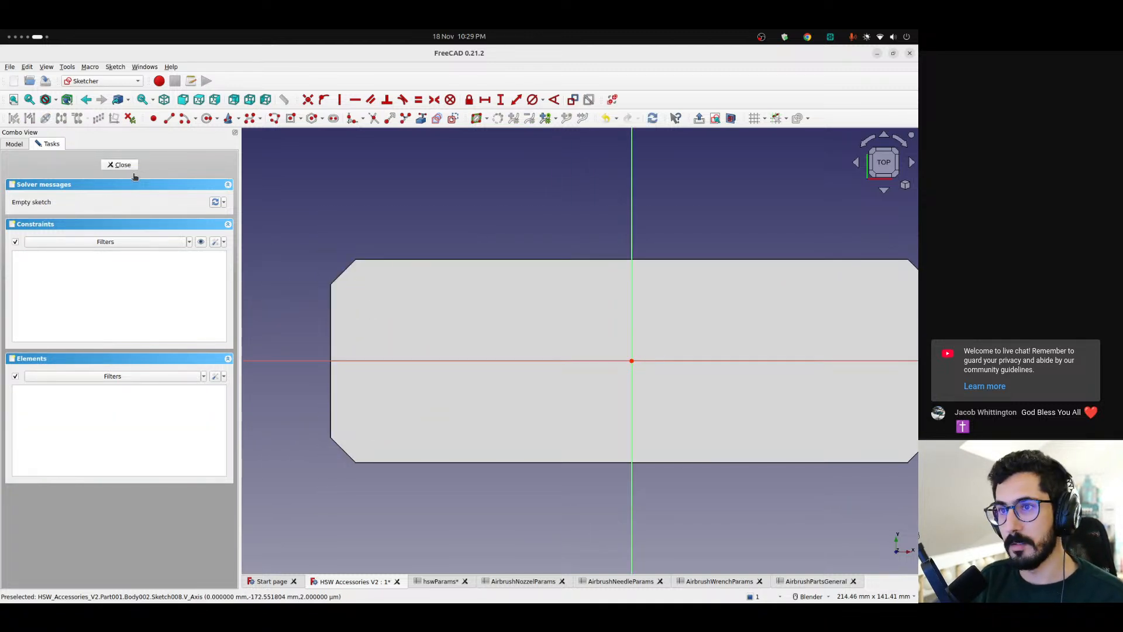
{"action": "left_click", "coordinate": [119, 164]}
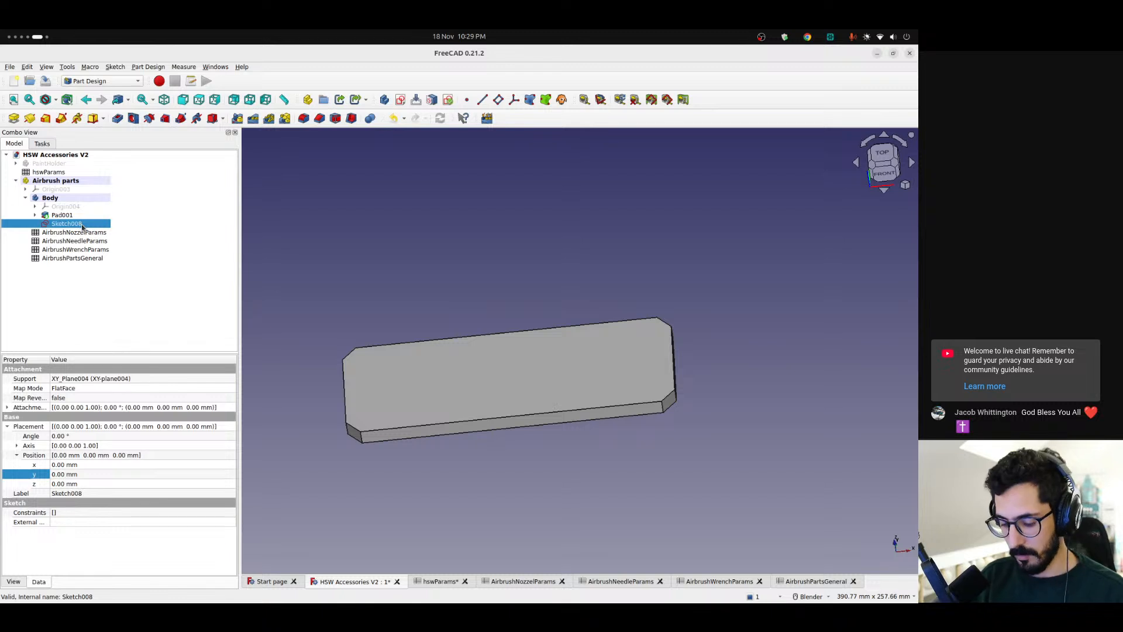
{"action": "key", "text": "Delete"}
Give cell L9 of the AirbrushPartsGeneral spreadsheet the alias maxHeight and return to the 3D model
{"action": "left_click", "coordinate": [811, 581]}
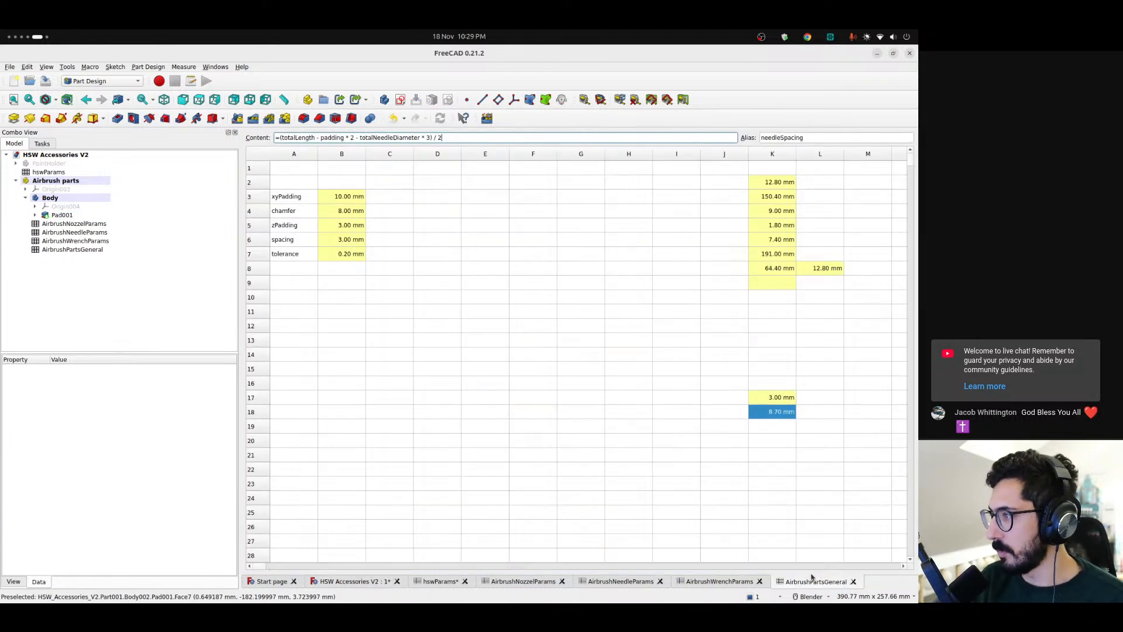
{"action": "left_click", "coordinate": [787, 283]}
{"action": "left_click", "coordinate": [407, 137]}
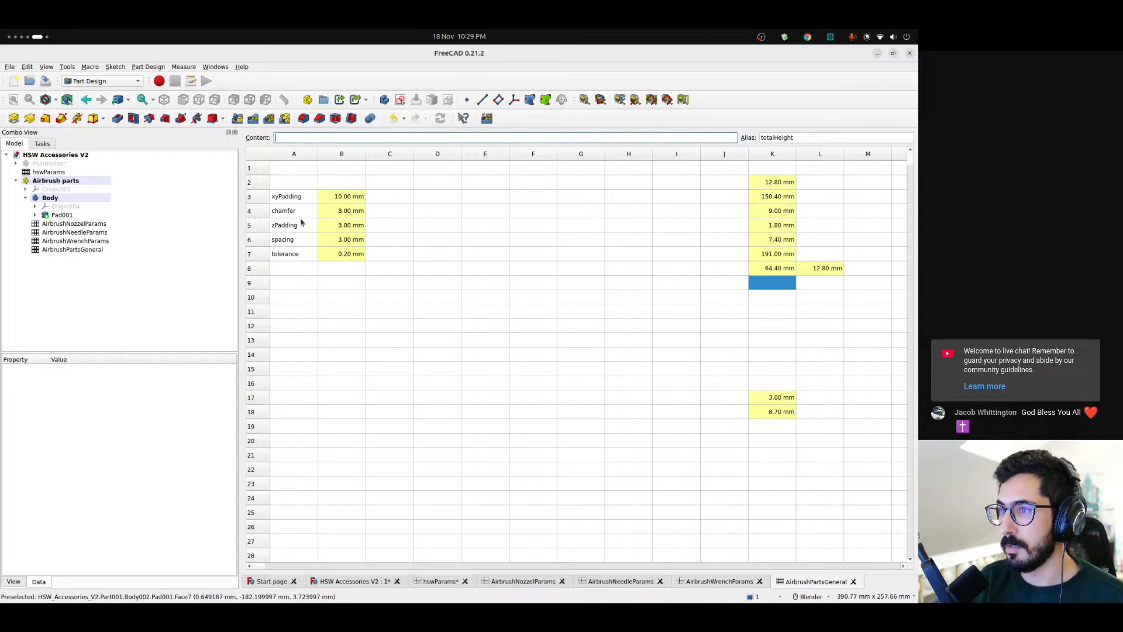
{"action": "left_click", "coordinate": [818, 269]}
{"action": "left_click", "coordinate": [819, 282]}
{"action": "left_click", "coordinate": [782, 138]}
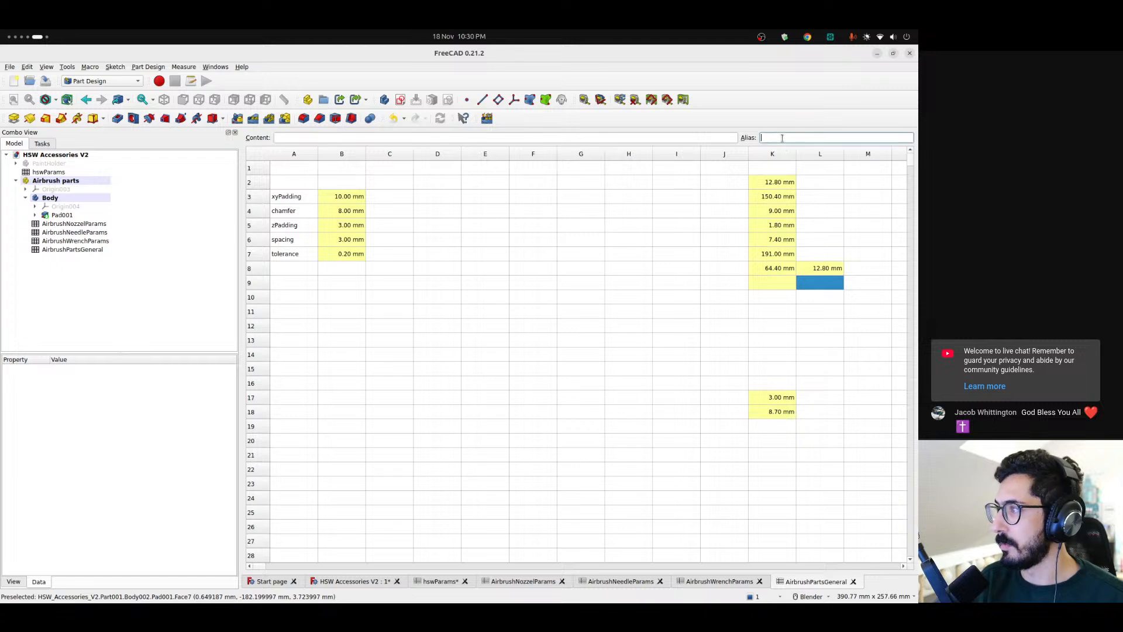
{"action": "type", "text": "maxHe"}
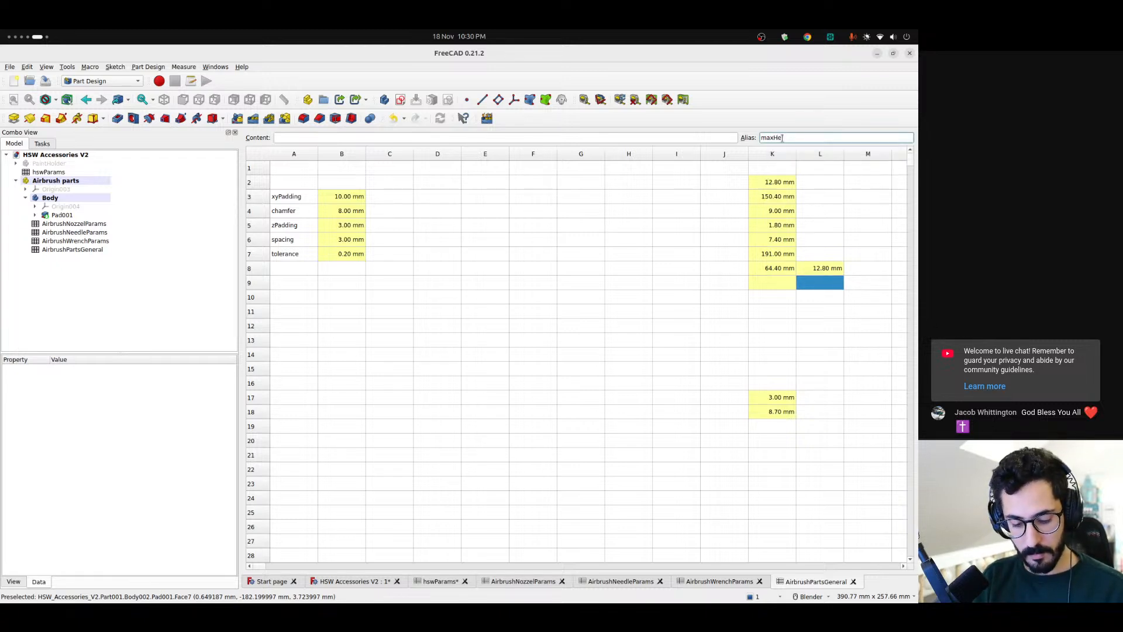
{"action": "type", "text": "ight"}
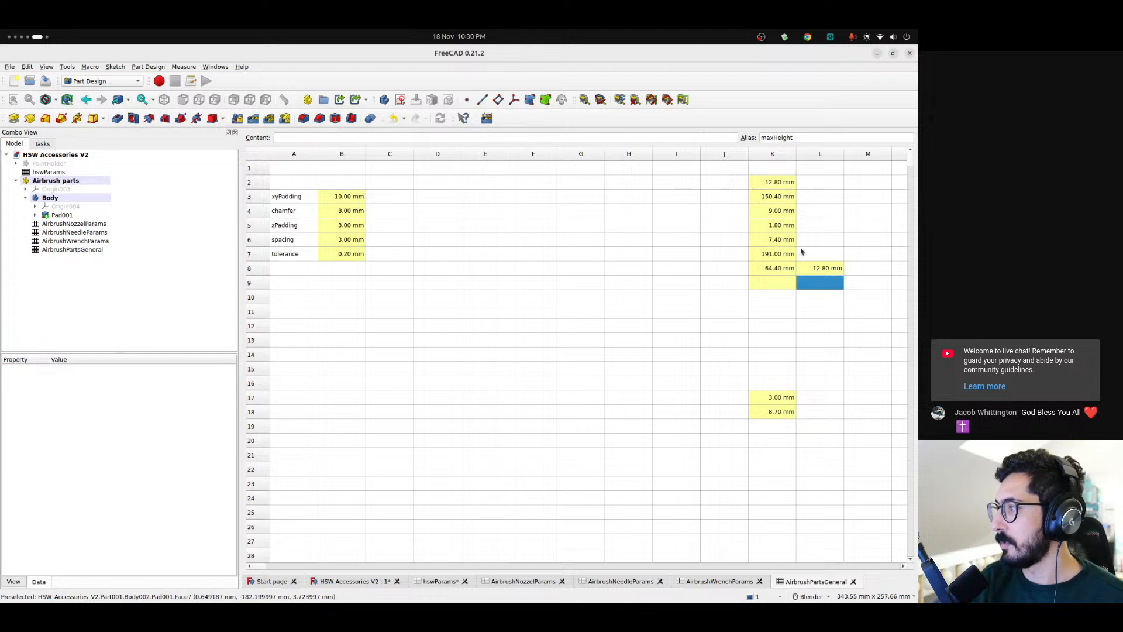
{"action": "left_click", "coordinate": [358, 582]}
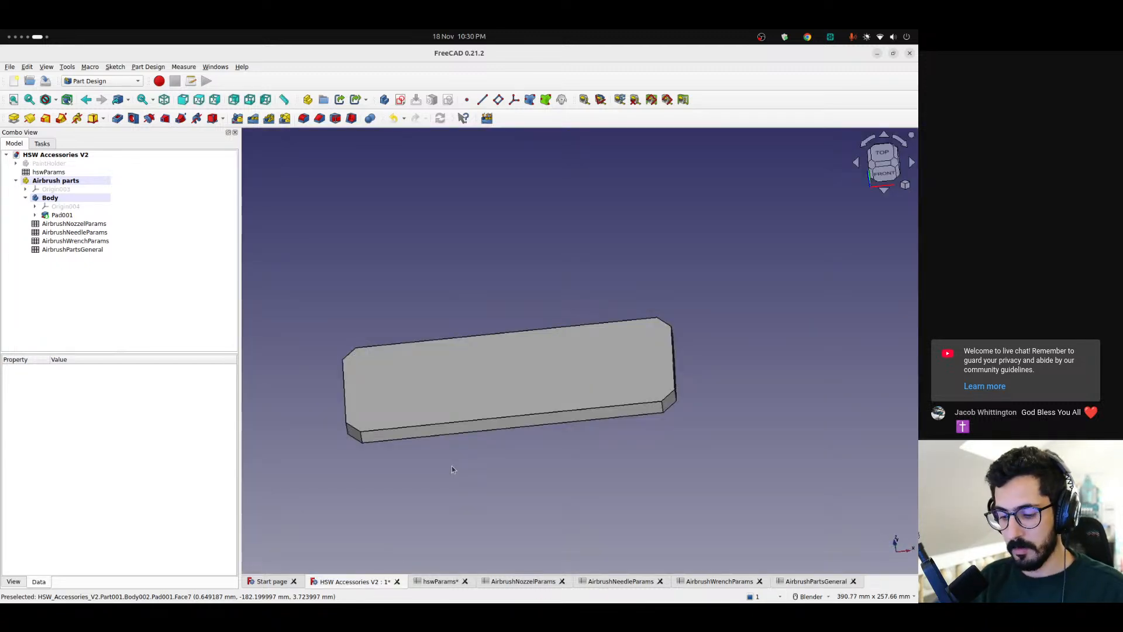
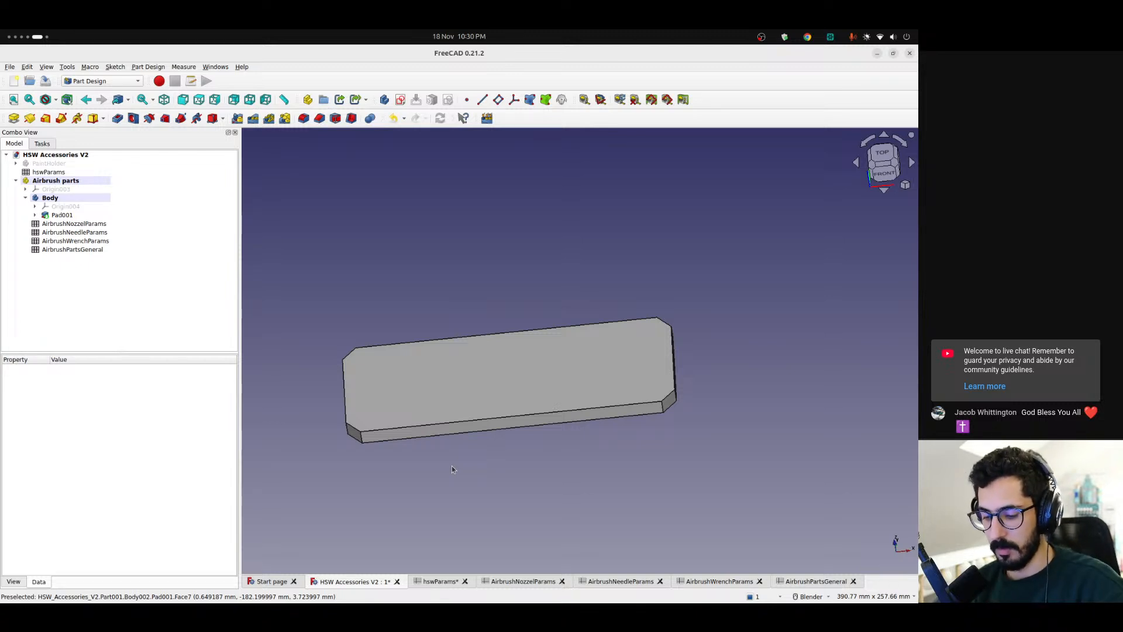
Set the maxHeight cell L9 in the AirbrushPartsGeneral spreadsheet to =max(<<AirbrushNozzelParams>>.length / 2, totalNeedleDiameter)
{"action": "left_click", "coordinate": [825, 583]}
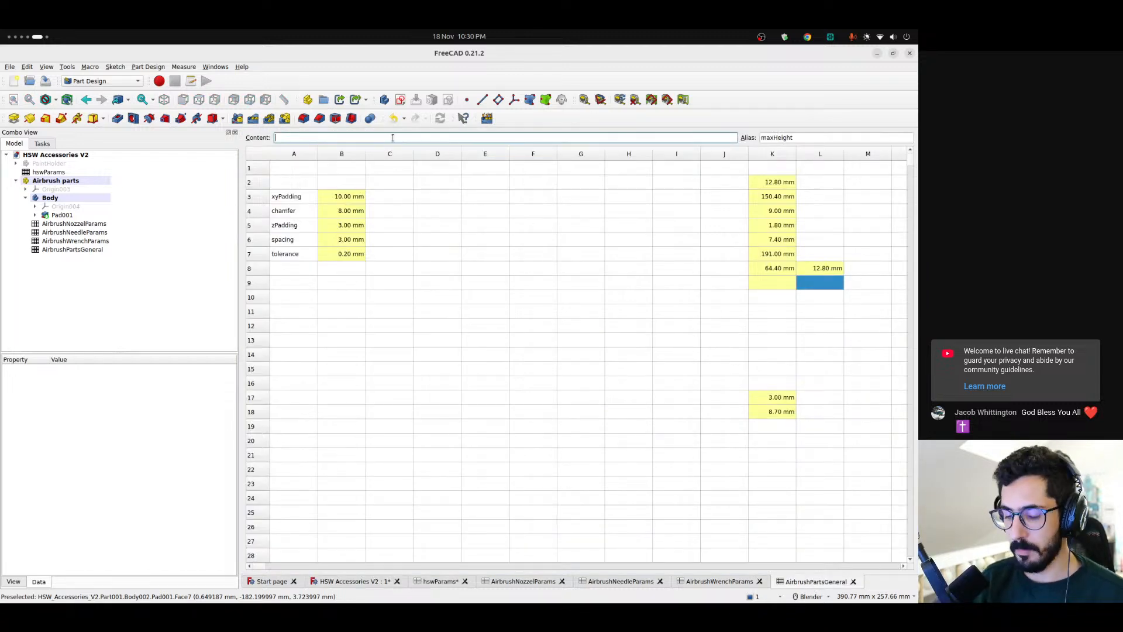
{"action": "type", "text": "max"}
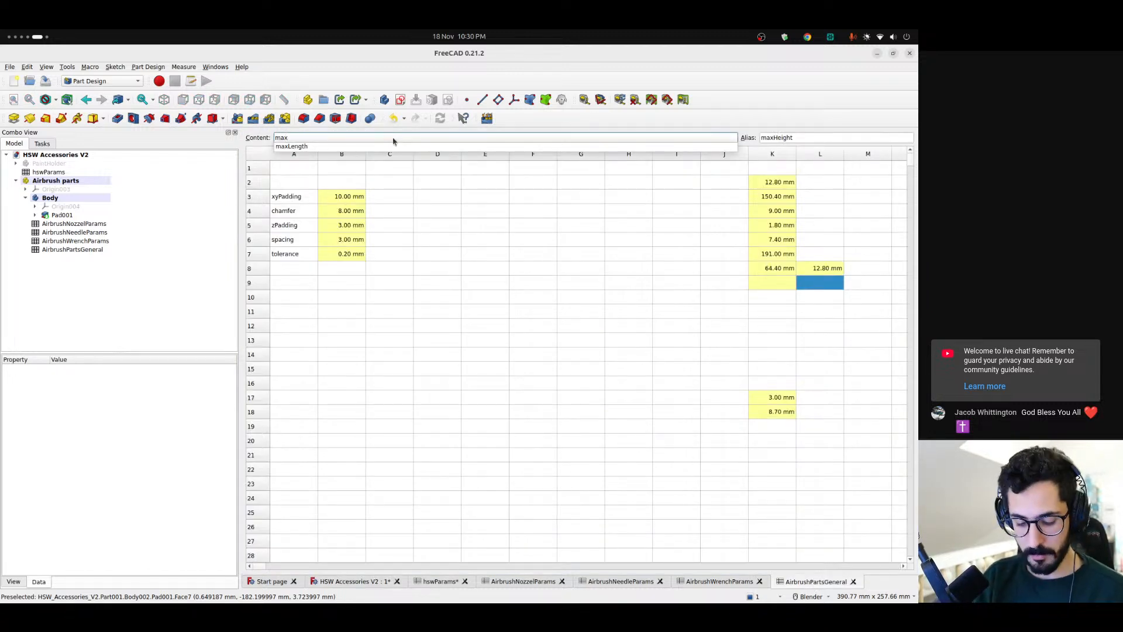
{"action": "type", "text": "(Air"}
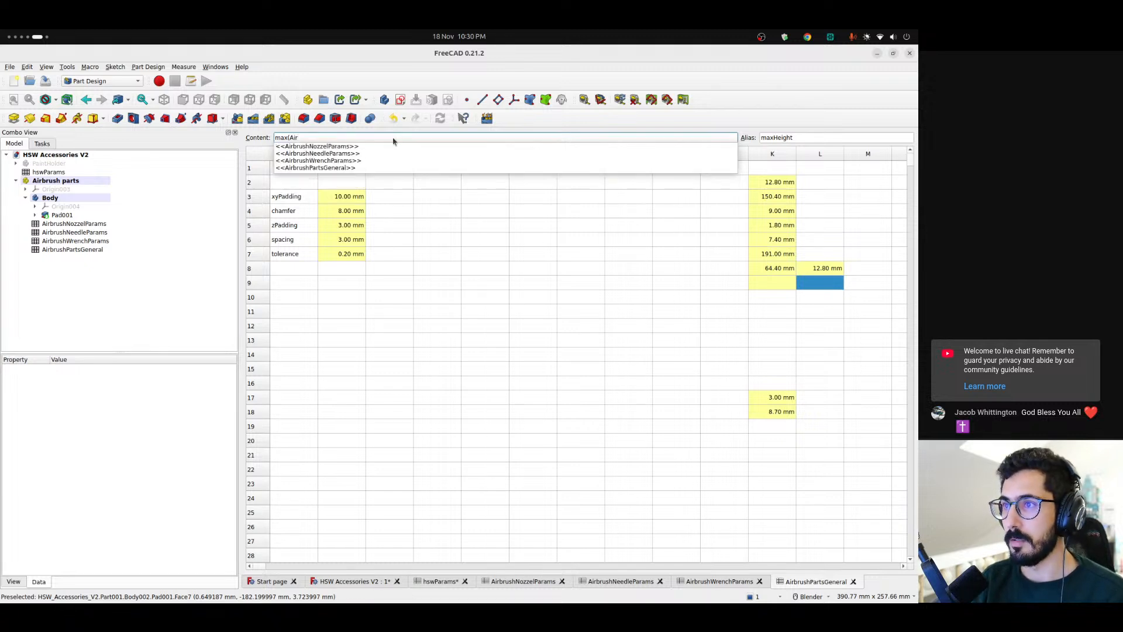
{"action": "key", "text": "Down"}
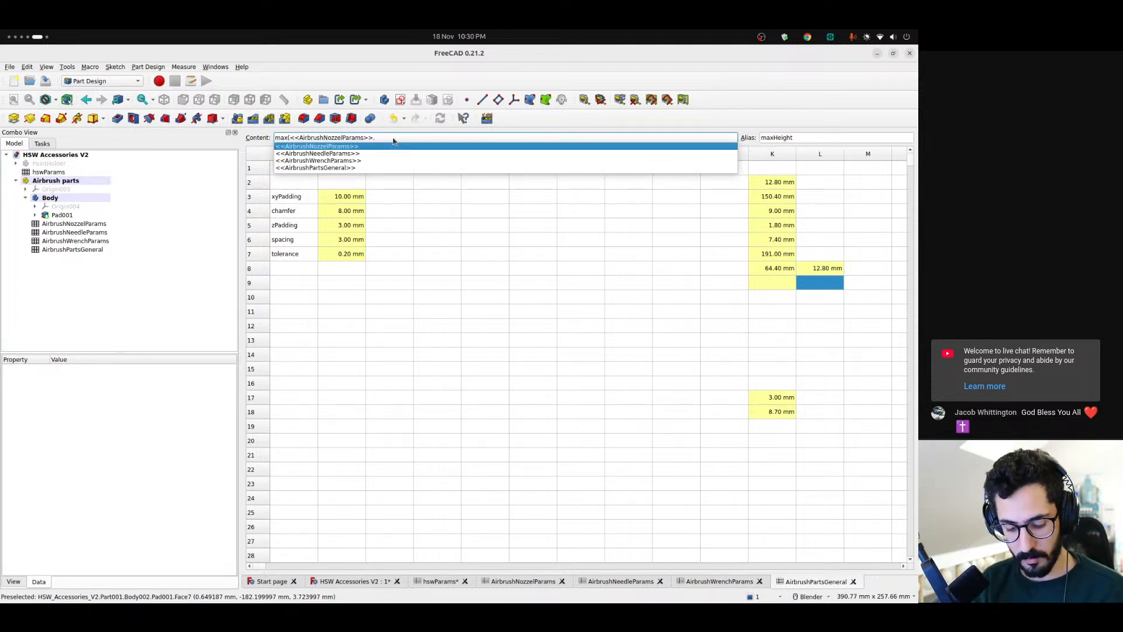
{"action": "type", "text": "he"}
{"action": "key", "text": "BackSpace"}
{"action": "key", "text": "BackSpace"}
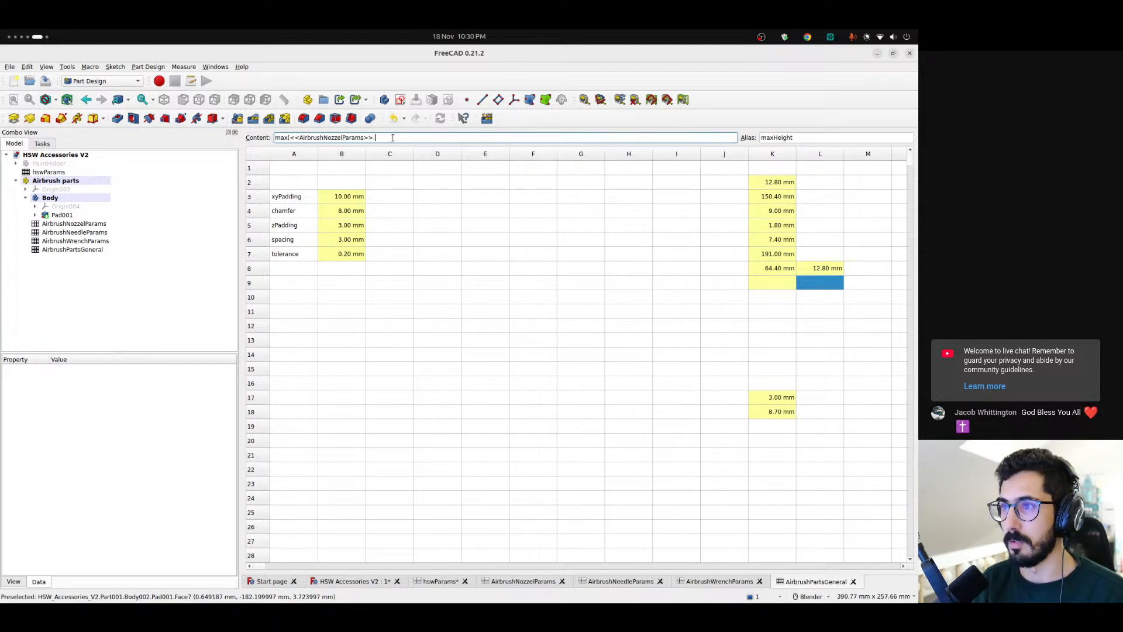
{"action": "type", "text": "length"}
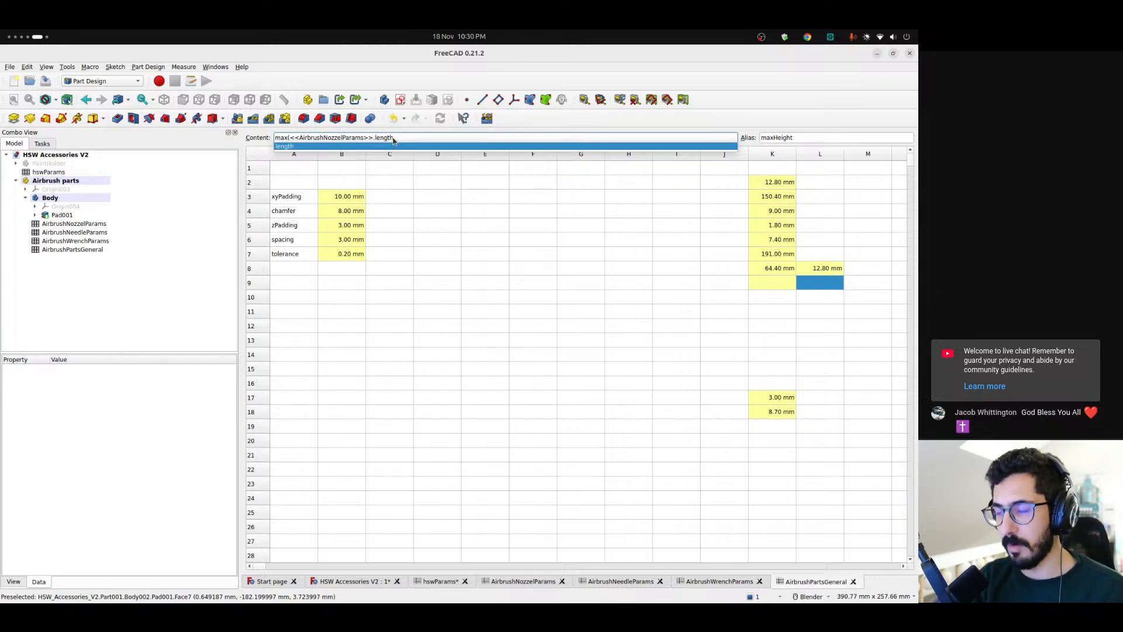
{"action": "type", "text": ","}
{"action": "type", "text": "/2 "}
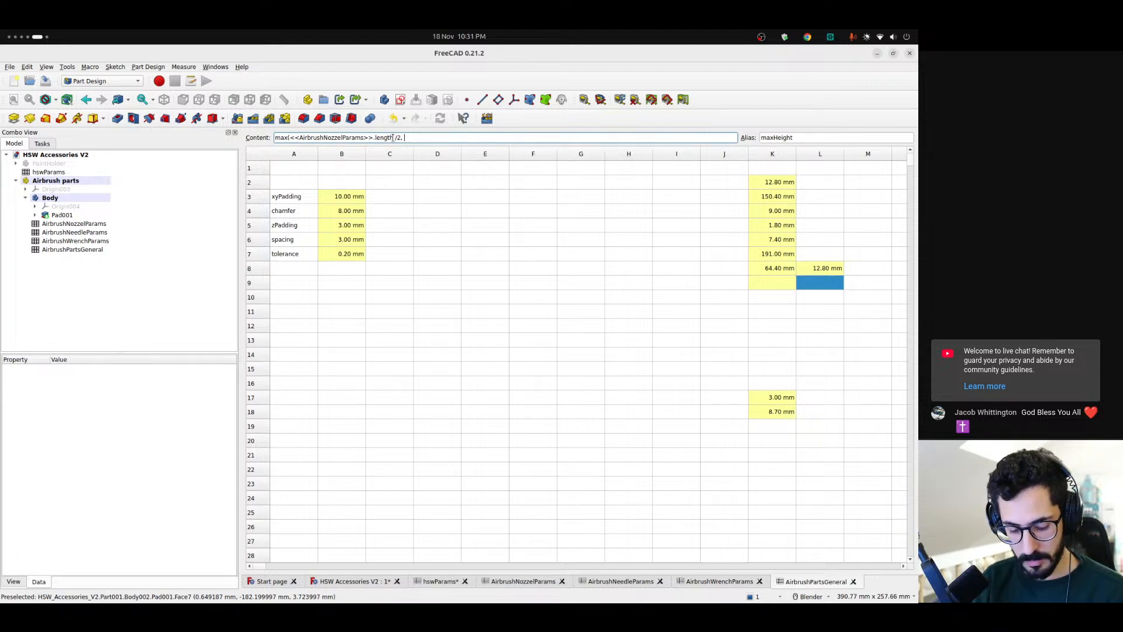
{"action": "type", "text": "tota"}
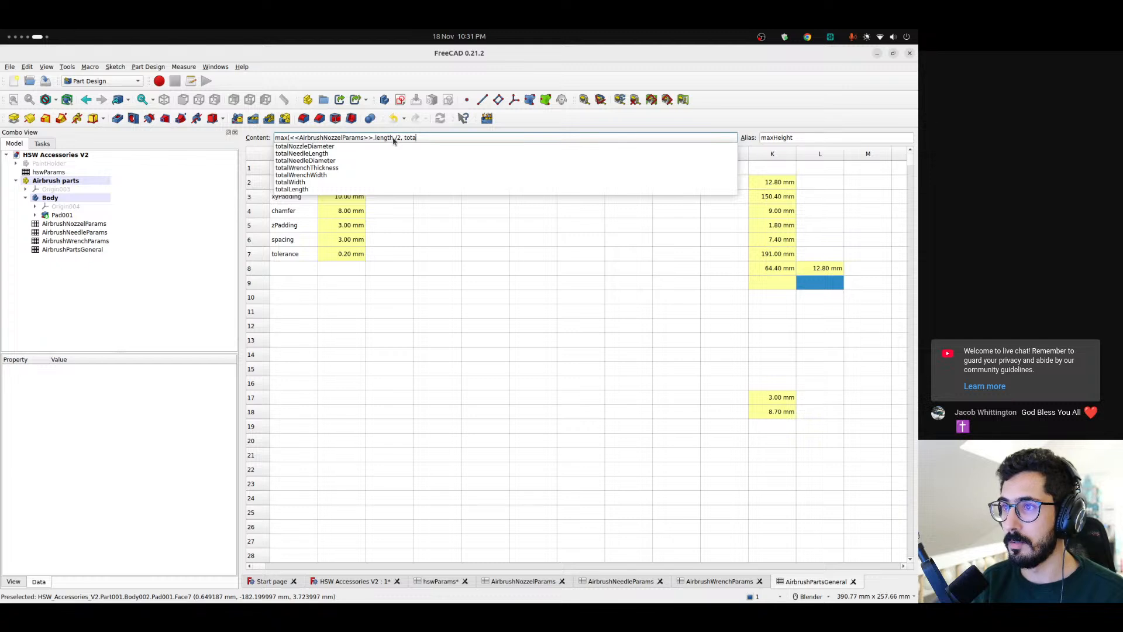
{"action": "key", "text": "Down"}
{"action": "key", "text": "Down"}
{"action": "key", "text": "Down"}
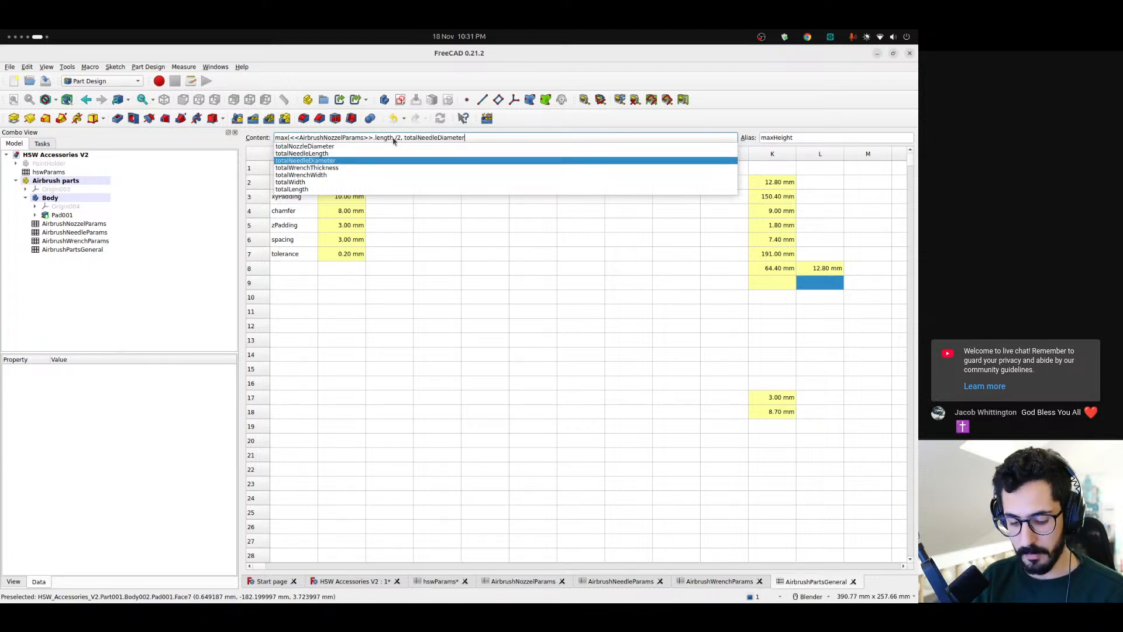
{"action": "key", "text": "Return"}
{"action": "key", "text": "Return"}
{"action": "left_click_drag", "start_coordinate": [278, 137], "coordinate": [275, 137]}
{"action": "type", "text": "="}
{"action": "key", "text": "Return"}
Set the totalHeight cell K9 to =maxHeight + zPadding
{"action": "left_click", "coordinate": [789, 287]}
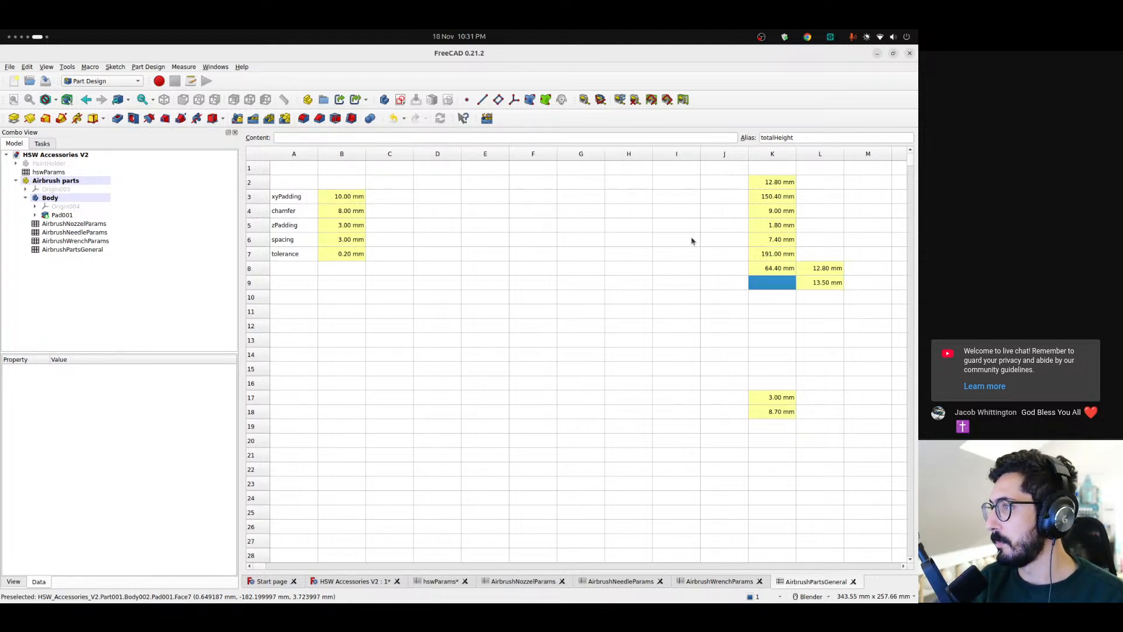
{"action": "left_click", "coordinate": [346, 139]}
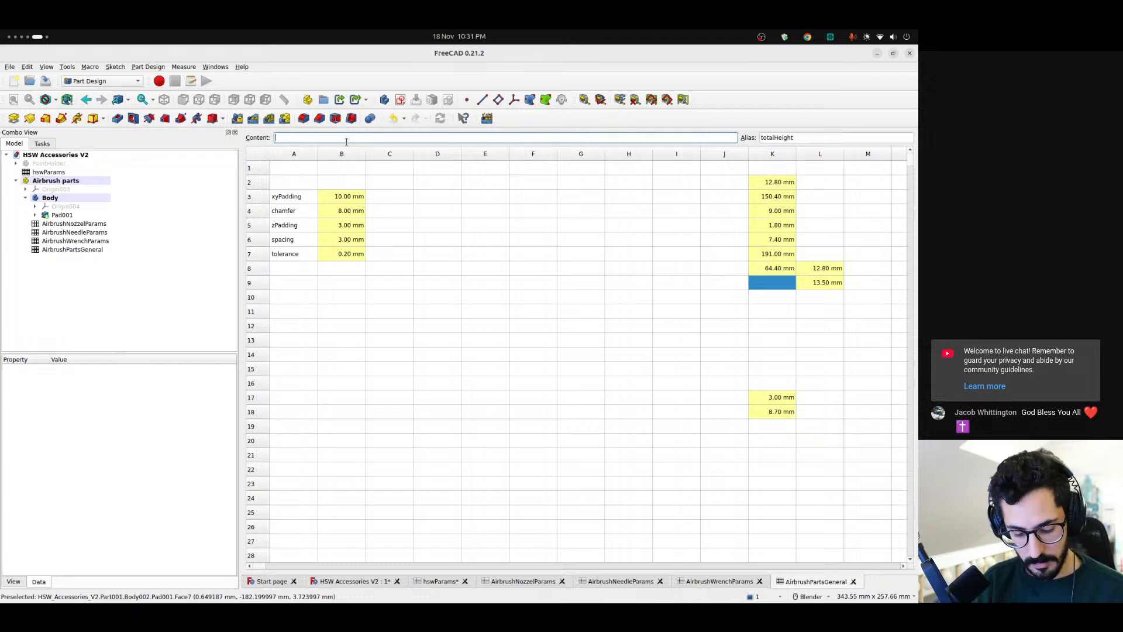
{"action": "type", "text": "=maxHeight +"}
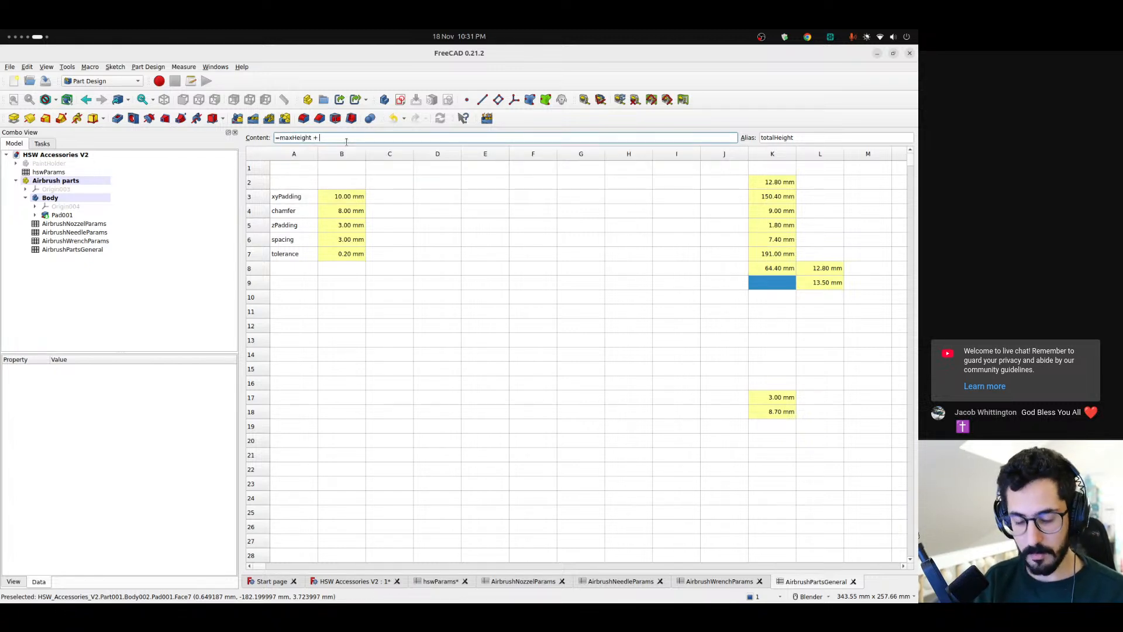
{"action": "type", "text": " z"}
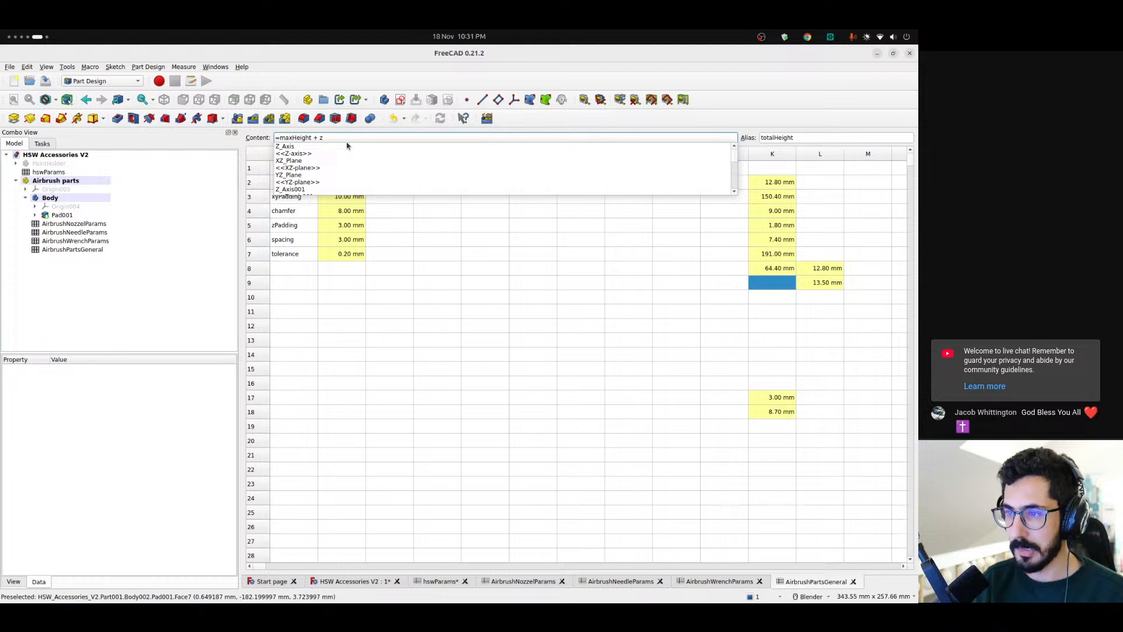
{"action": "type", "text": "Padding"}
{"action": "key", "text": "Return"}
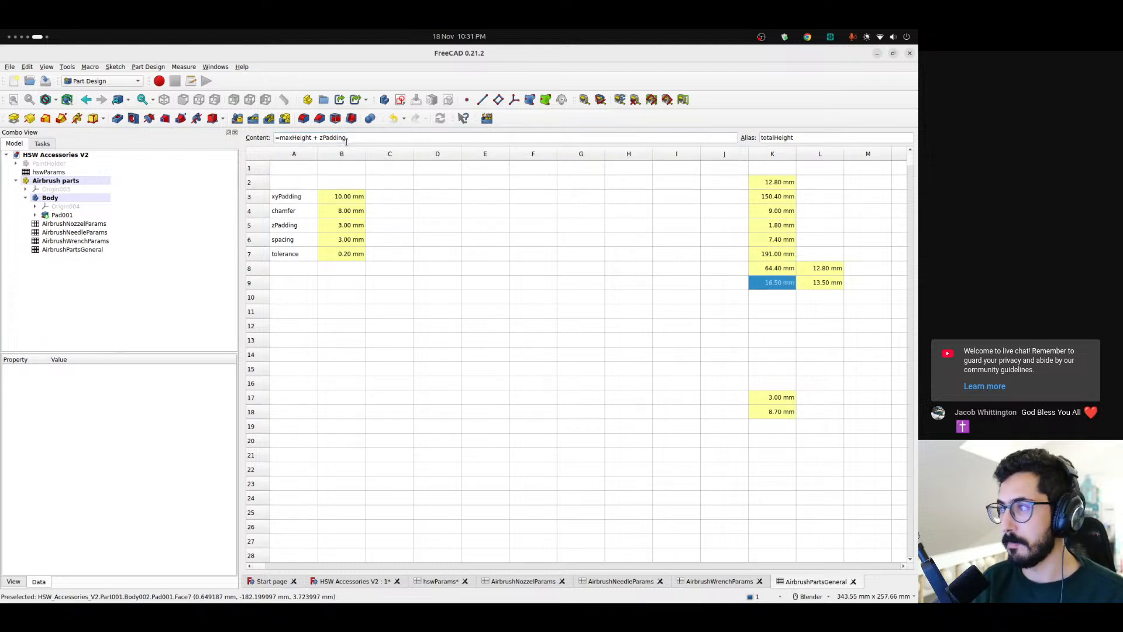
{"action": "left_click", "coordinate": [791, 300]}
{"action": "left_click", "coordinate": [779, 283]}
Drive the length of Pad001 in the Airbrush parts body with the expression <<AirbrushPartsGeneral>>.totalHeight
{"action": "left_click", "coordinate": [340, 582]}
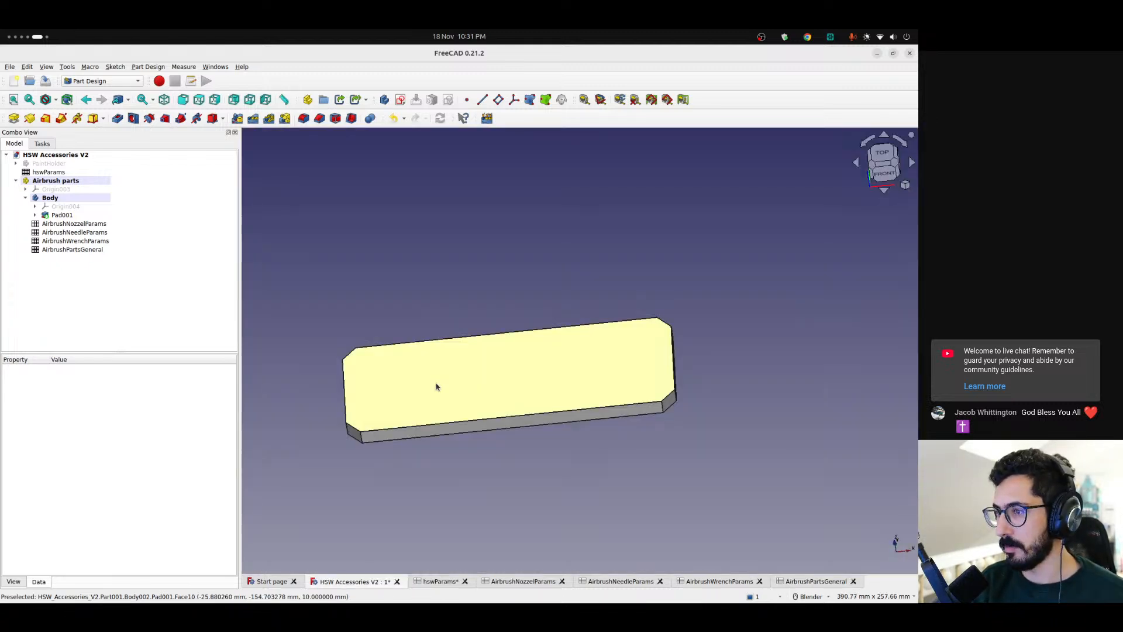
{"action": "double_click", "coordinate": [61, 215]}
{"action": "left_click", "coordinate": [213, 216]}
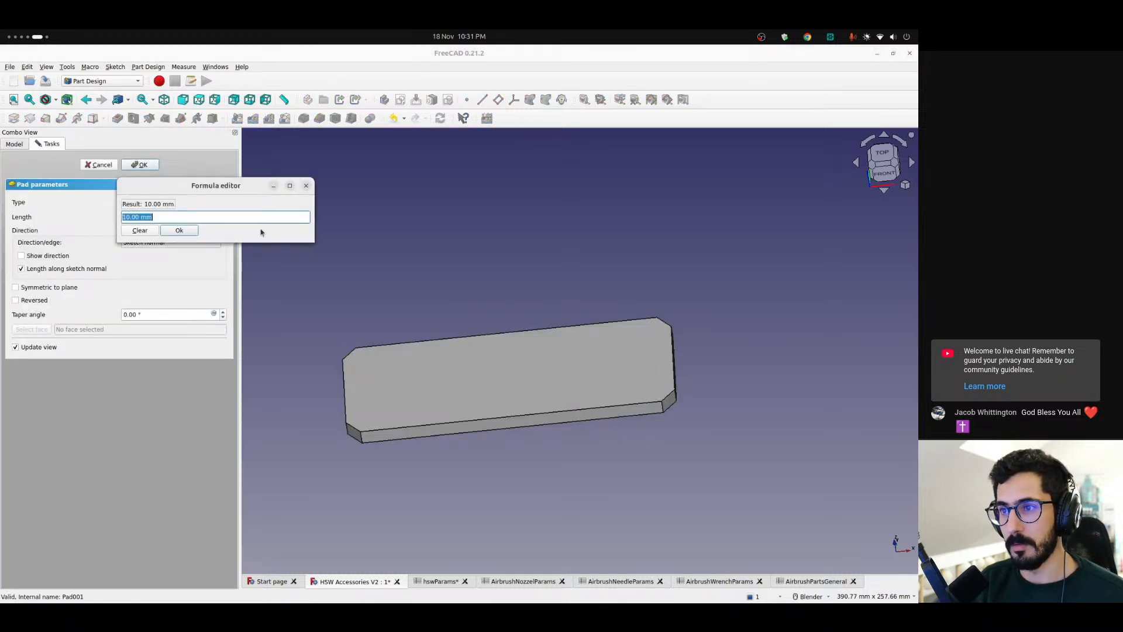
{"action": "type", "text": "<<ai"}
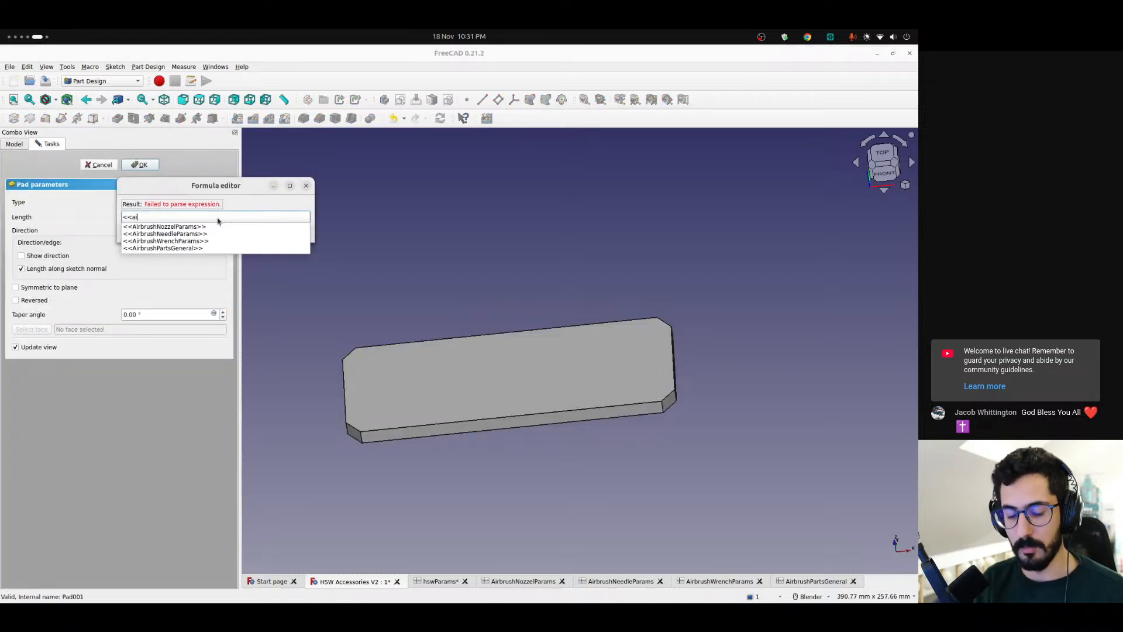
{"action": "type", "text": "r"}
{"action": "key", "text": "Down"}
{"action": "key", "text": "Down"}
{"action": "key", "text": "Down"}
{"action": "key", "text": "Down"}
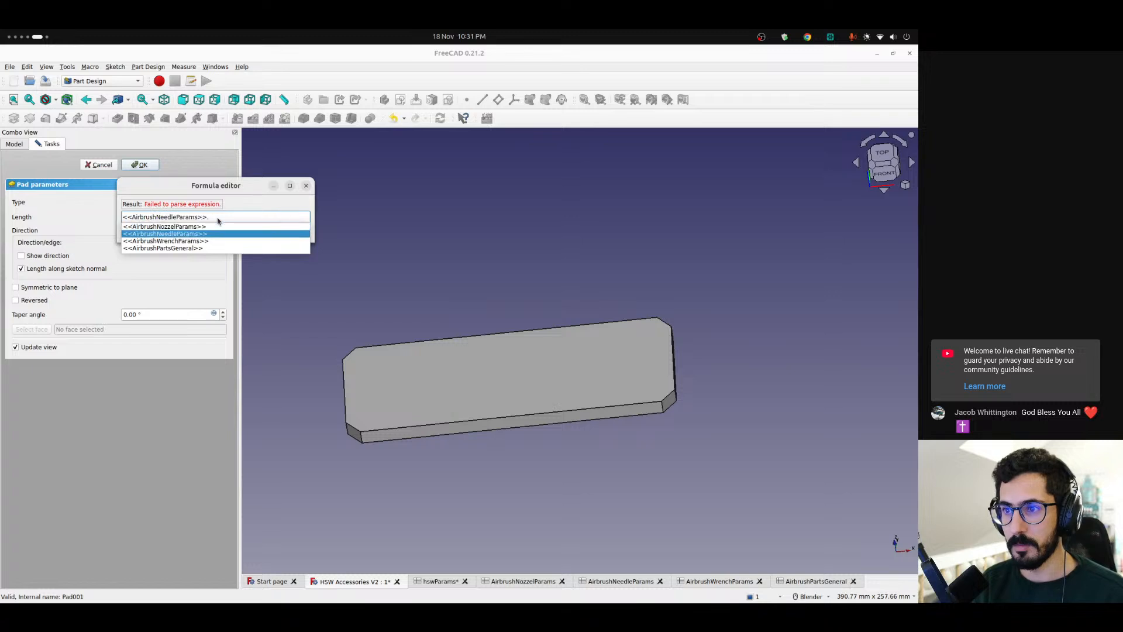
{"action": "key", "text": "Return"}
{"action": "type", "text": ".totale"}
{"action": "key", "text": "BackSpace"}
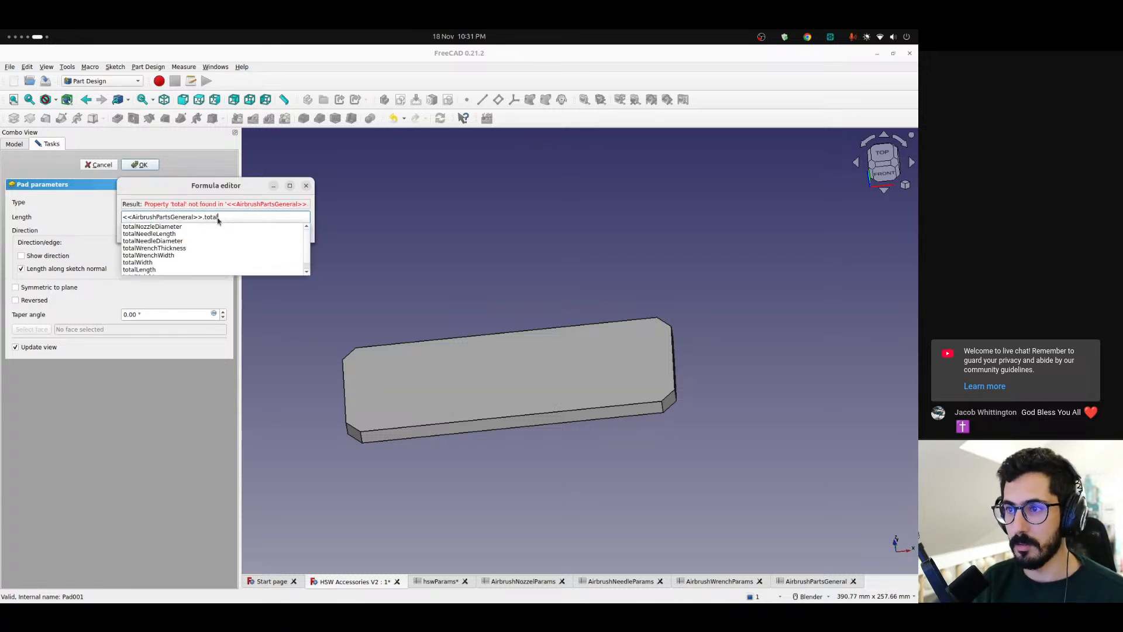
{"action": "type", "text": "Height"}
{"action": "key", "text": "Down"}
{"action": "key", "text": "Return"}
{"action": "key", "text": "Return"}
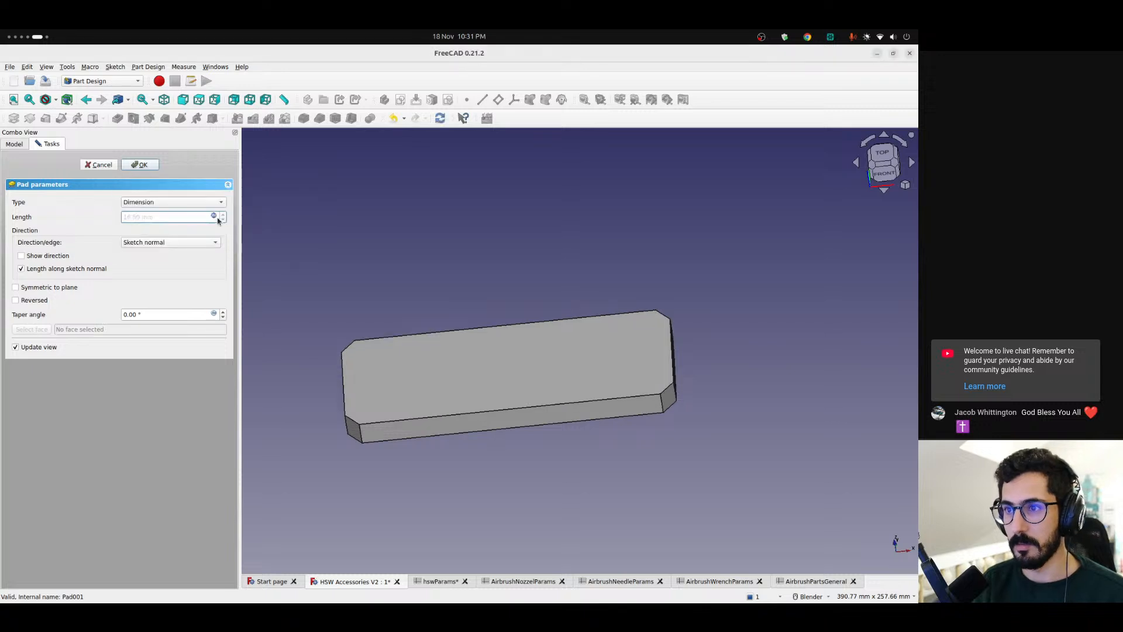
{"action": "left_click", "coordinate": [142, 166]}
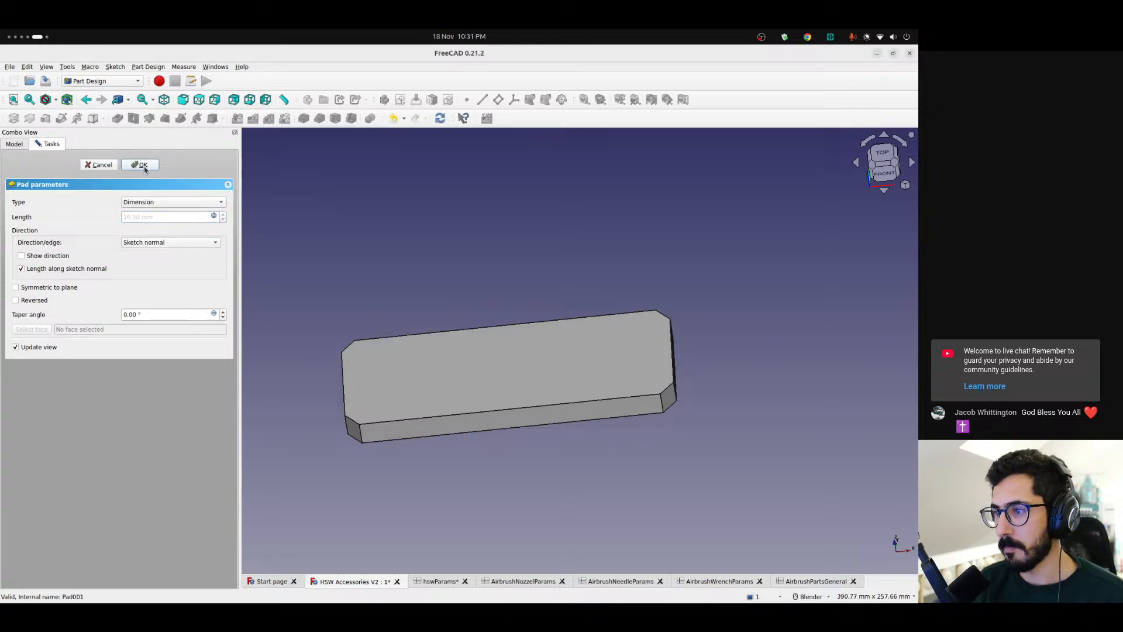
Set the chamfer cell B4 in the AirbrushPartsGeneral spreadsheet to 12 mm
{"action": "middle_click_drag", "start_coordinate": [436, 389], "coordinate": [528, 408]}
{"action": "scroll", "coordinate": [773, 403], "scroll_direction": "up", "scroll_amount": 5}
{"action": "scroll", "coordinate": [773, 402], "scroll_direction": "down", "scroll_amount": 6}
{"action": "right_click", "coordinate": [773, 402]}
{"action": "left_click", "coordinate": [643, 444]}
{"action": "middle_click_drag", "start_coordinate": [651, 378], "coordinate": [679, 395]}
{"action": "scroll", "coordinate": [594, 387], "scroll_direction": "up", "scroll_amount": 3}
{"action": "left_click", "coordinate": [805, 581]}
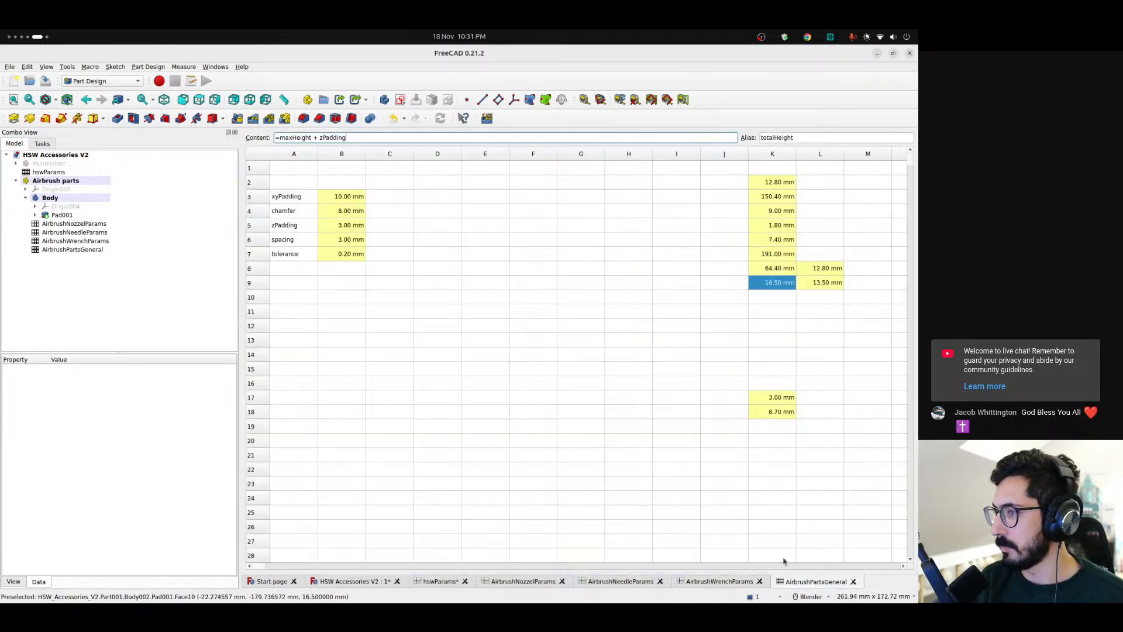
{"action": "left_click", "coordinate": [339, 215]}
{"action": "double_click", "coordinate": [282, 138]}
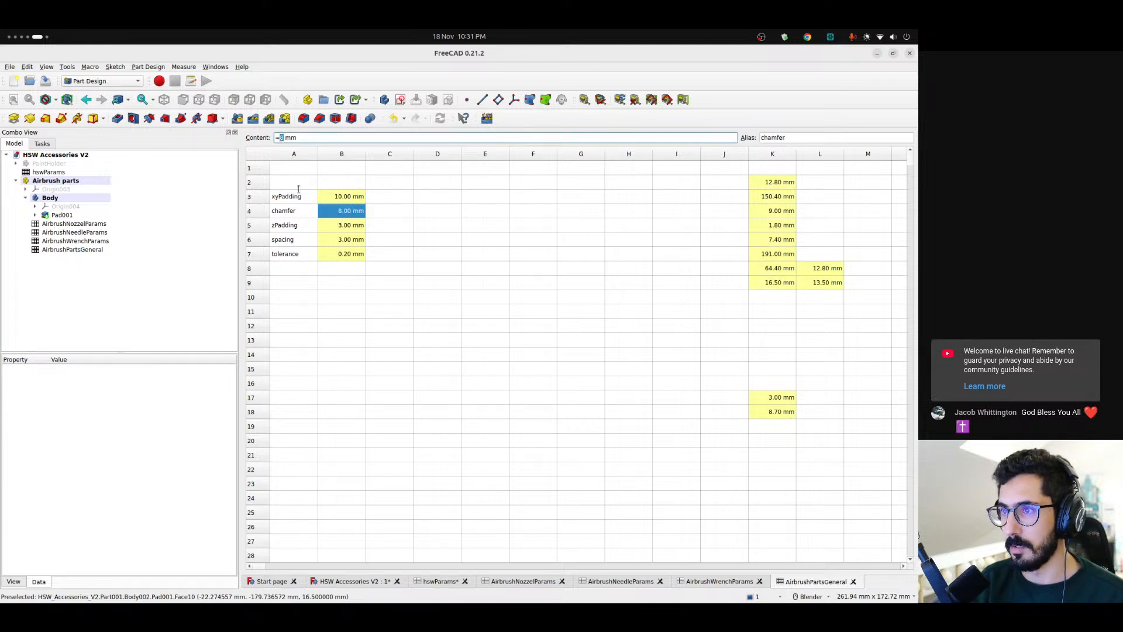
{"action": "type", "text": "12"}
{"action": "key", "text": "Return"}
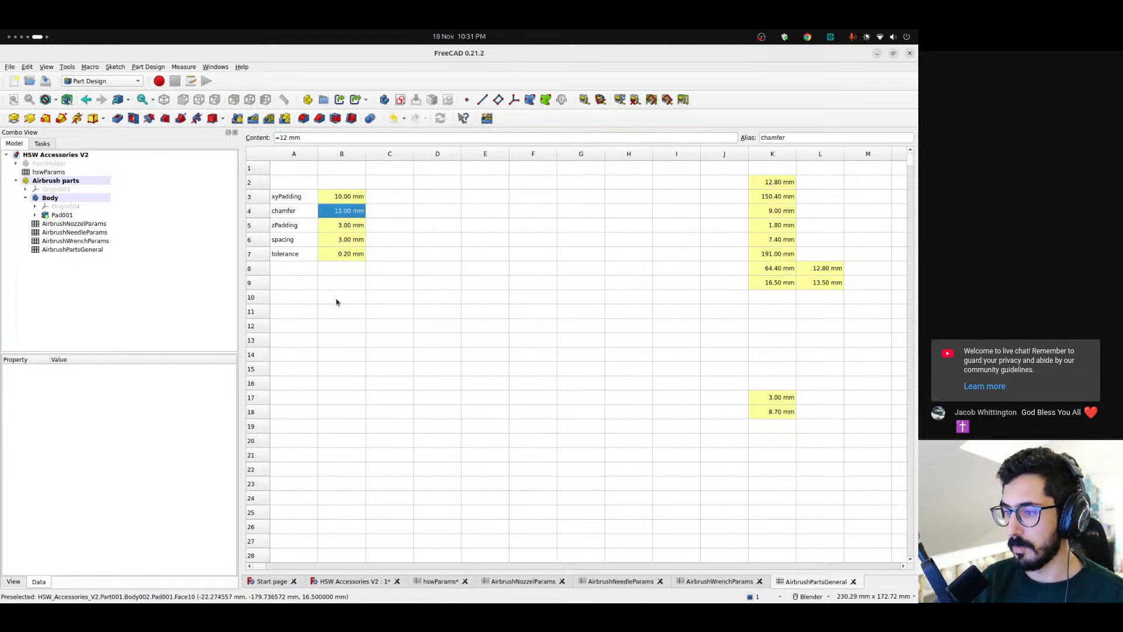
Create a datum plane in the Airbrush parts body and attach it to the body's XY plane
{"action": "left_click", "coordinate": [353, 584]}
{"action": "scroll", "coordinate": [524, 401], "scroll_direction": "down", "scroll_amount": 4}
{"action": "middle_click_drag", "start_coordinate": [561, 401], "coordinate": [527, 420], "text": "shift"}
{"action": "scroll", "coordinate": [518, 406], "scroll_direction": "up", "scroll_amount": 3}
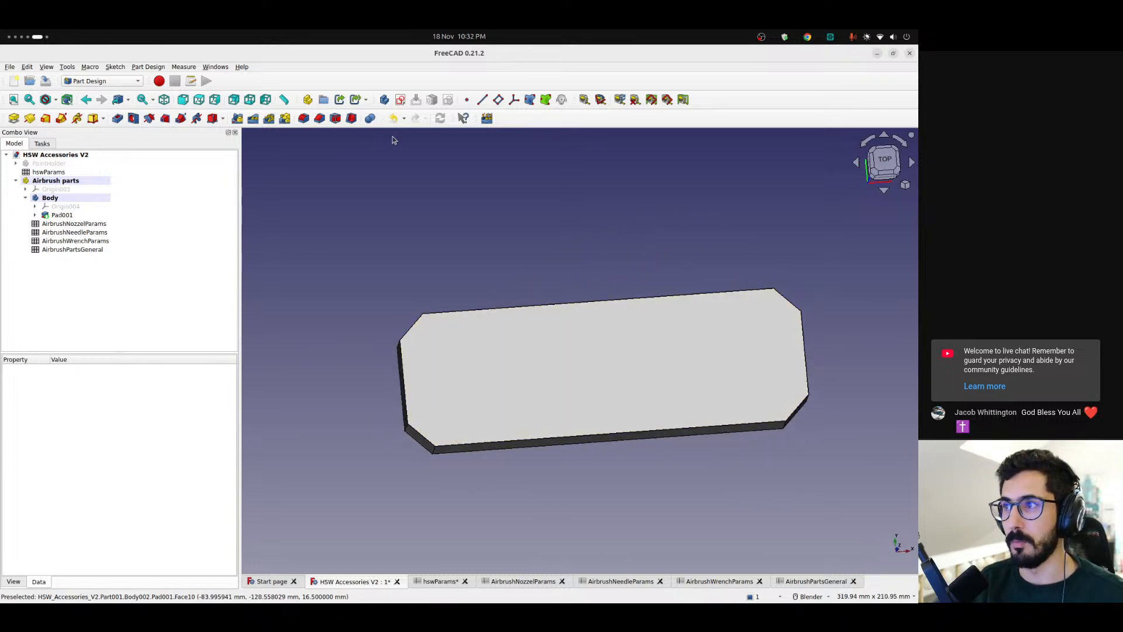
{"action": "middle_click_drag", "start_coordinate": [512, 130], "coordinate": [472, 205]}
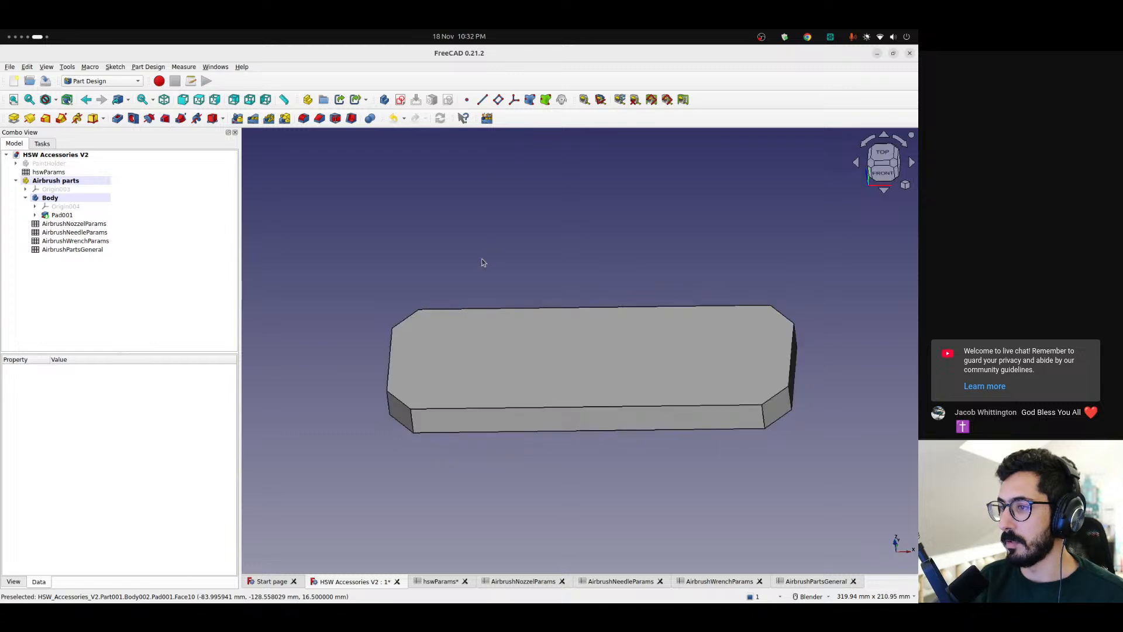
{"action": "left_click", "coordinate": [499, 100]}
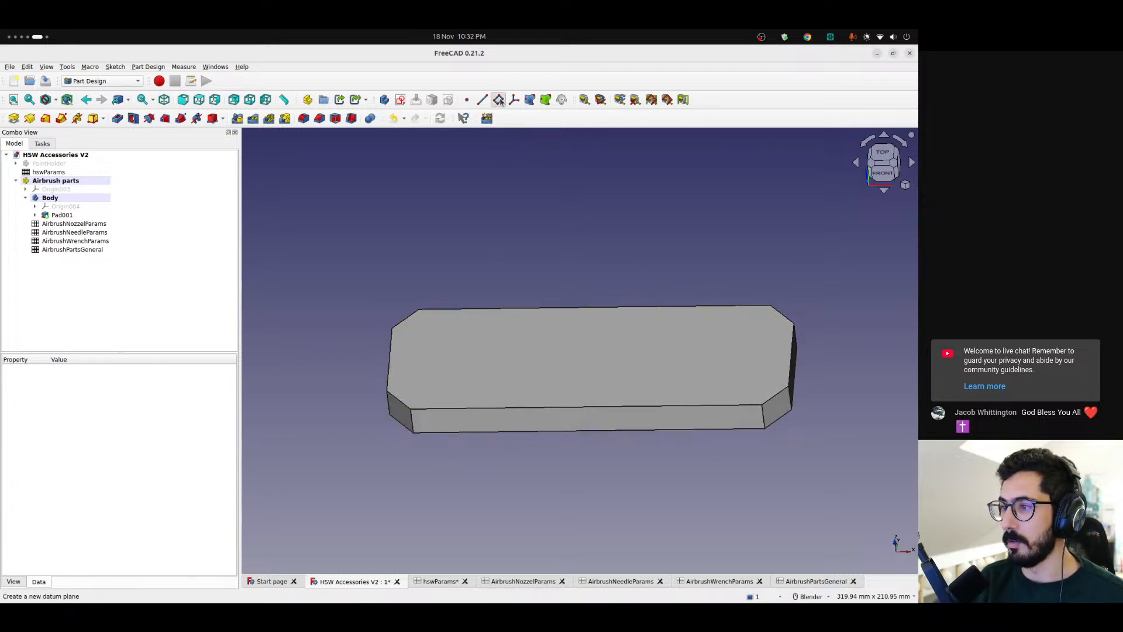
{"action": "left_click", "coordinate": [16, 144]}
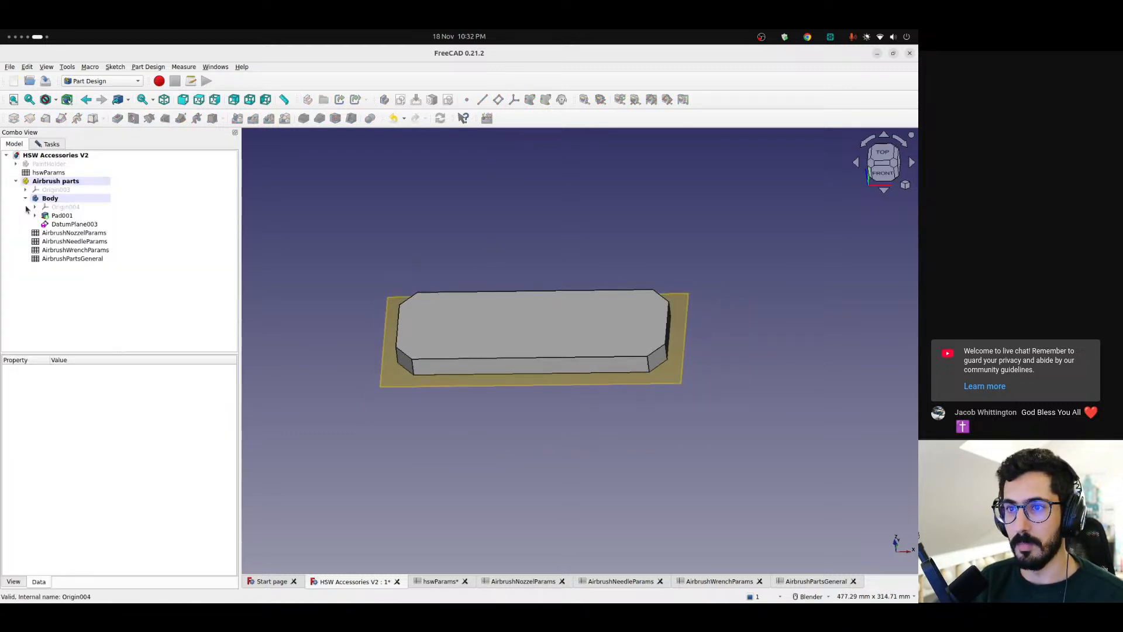
{"action": "left_click", "coordinate": [35, 207]}
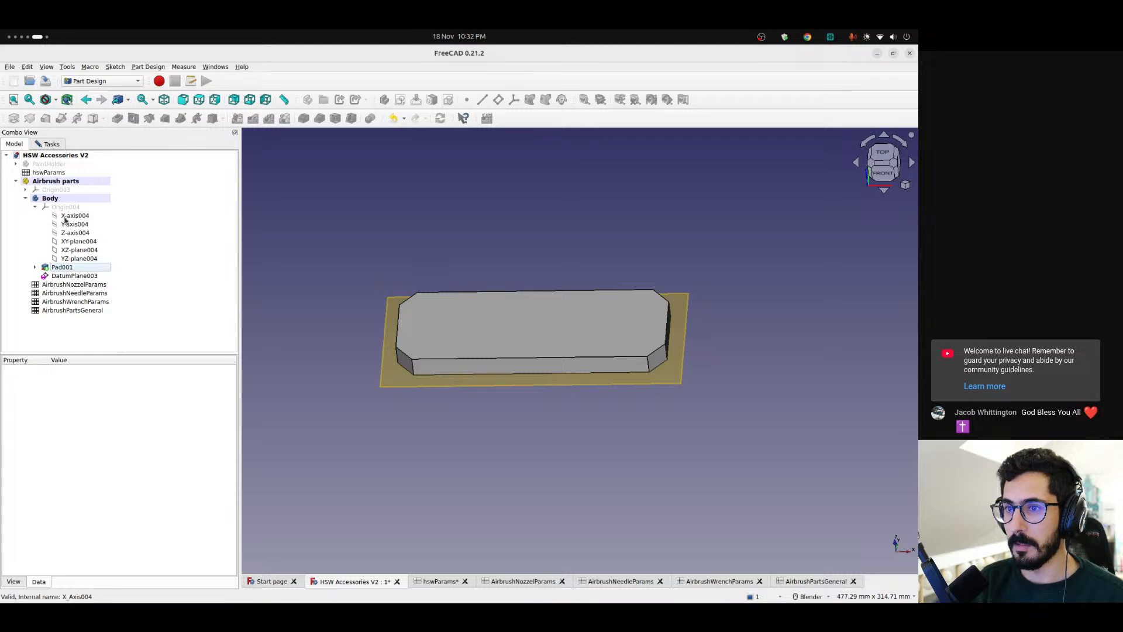
{"action": "left_click", "coordinate": [79, 244]}
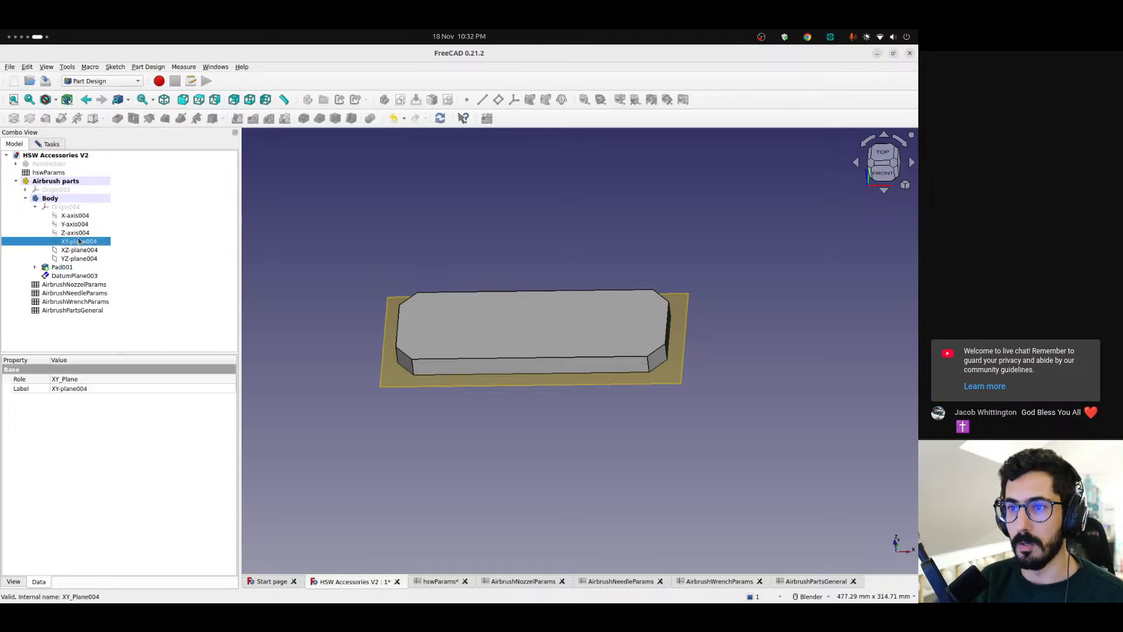
{"action": "left_click", "coordinate": [51, 147]}
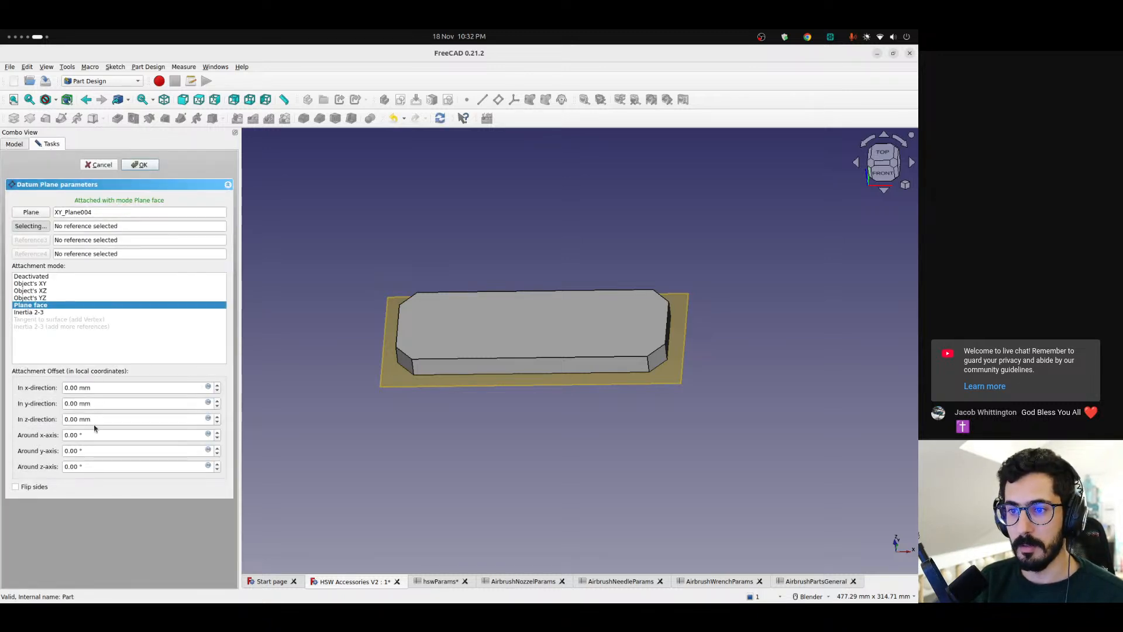
Drive the datum plane's z-direction offset with the expression <<AirbrushPartsGeneral>>.totalHeight and accept the plane
{"action": "left_click", "coordinate": [112, 419]}
{"action": "key", "text": "ctrl+a"}
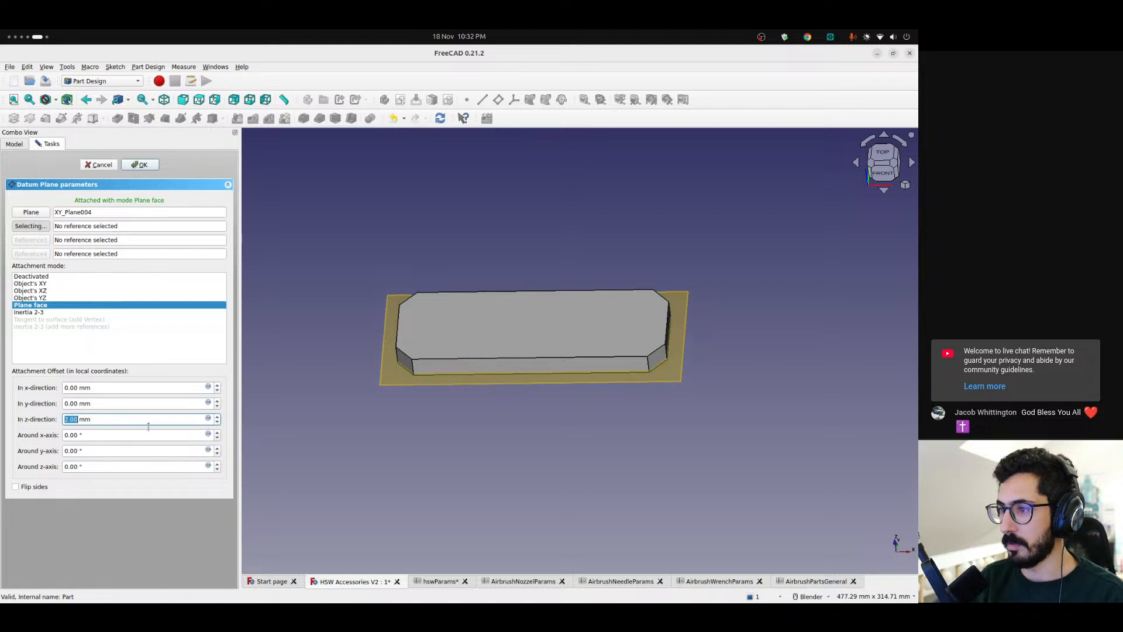
{"action": "left_click", "coordinate": [207, 418]}
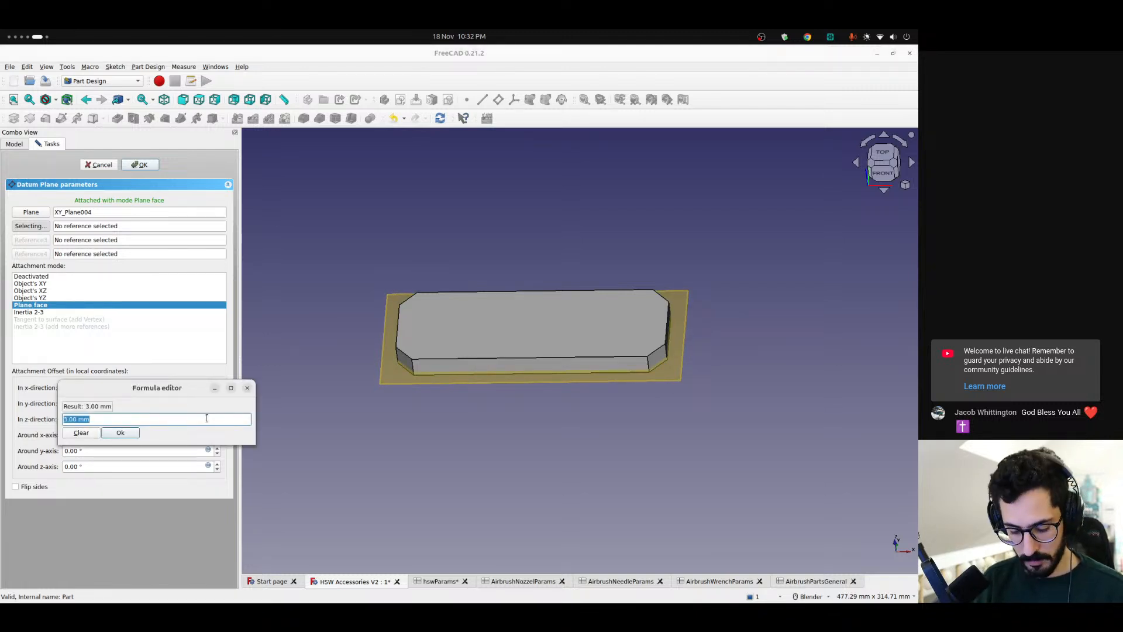
{"action": "type", "text": "<<air"}
{"action": "key", "text": "Down"}
{"action": "key", "text": "Down"}
{"action": "key", "text": "Down"}
{"action": "key", "text": "Down"}
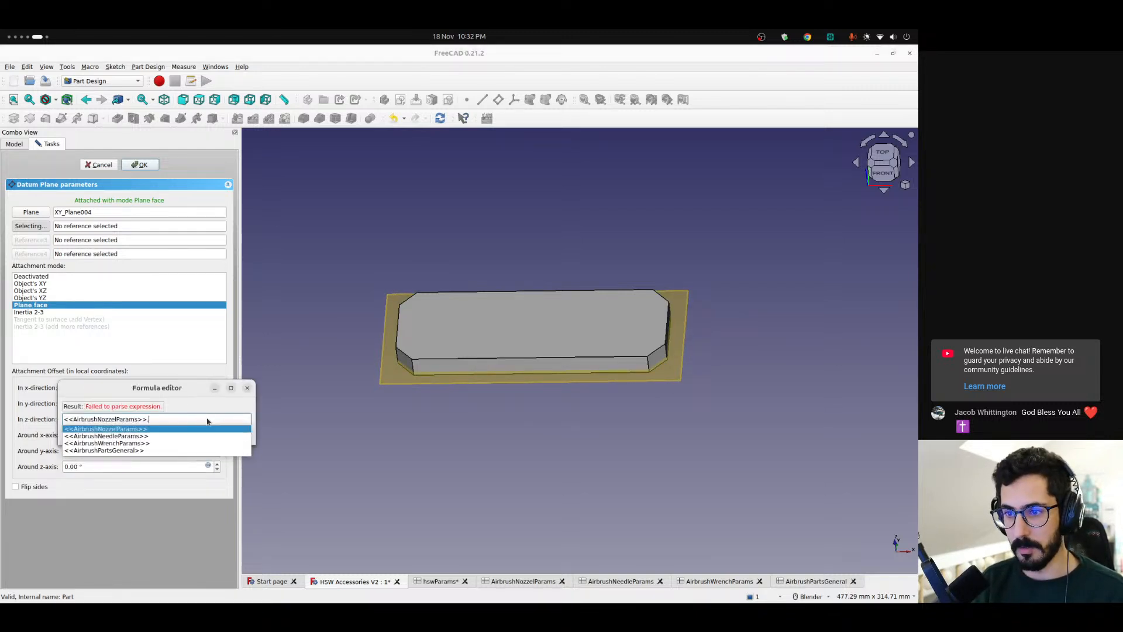
{"action": "type", "text": ".tot"}
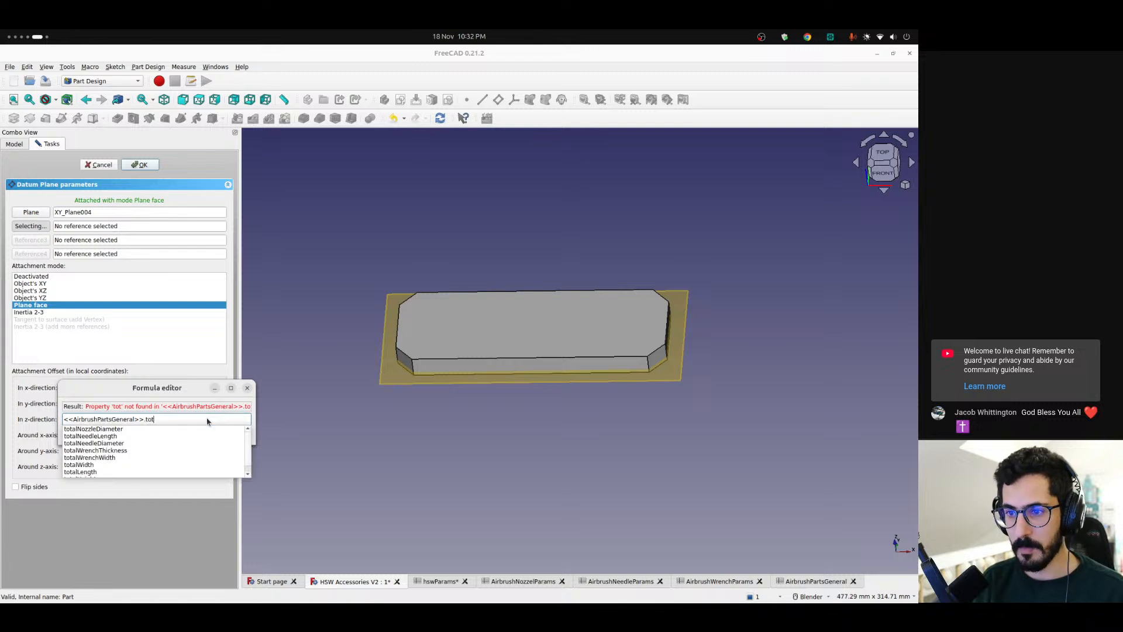
{"action": "key", "text": "Up"}
{"action": "key", "text": "Return"}
{"action": "key", "text": "Return"}
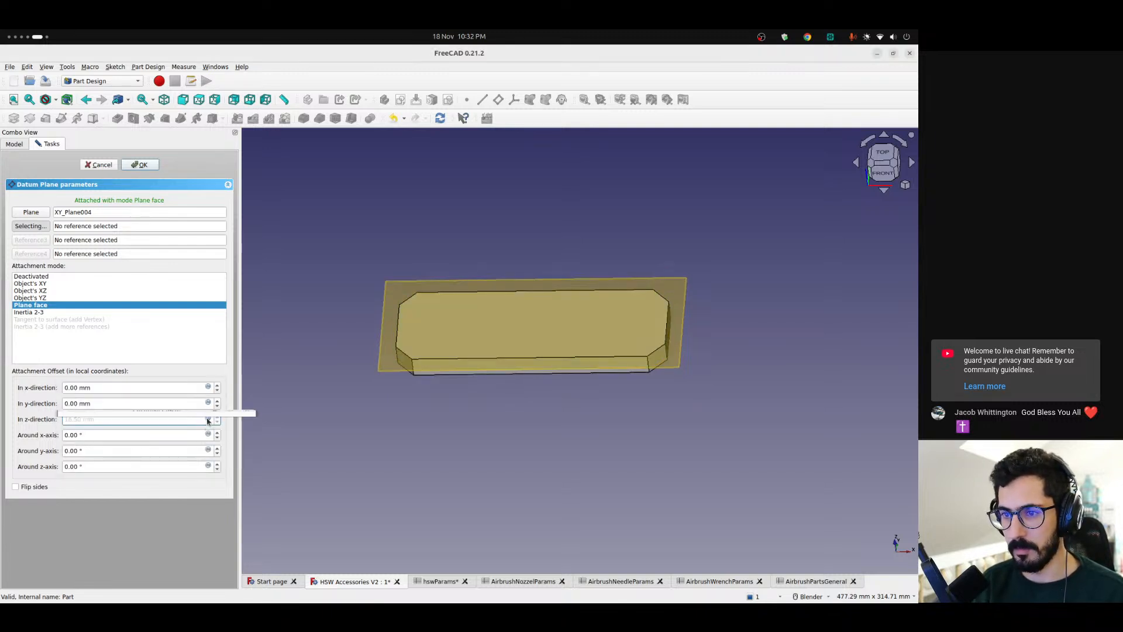
{"action": "left_click", "coordinate": [129, 166]}
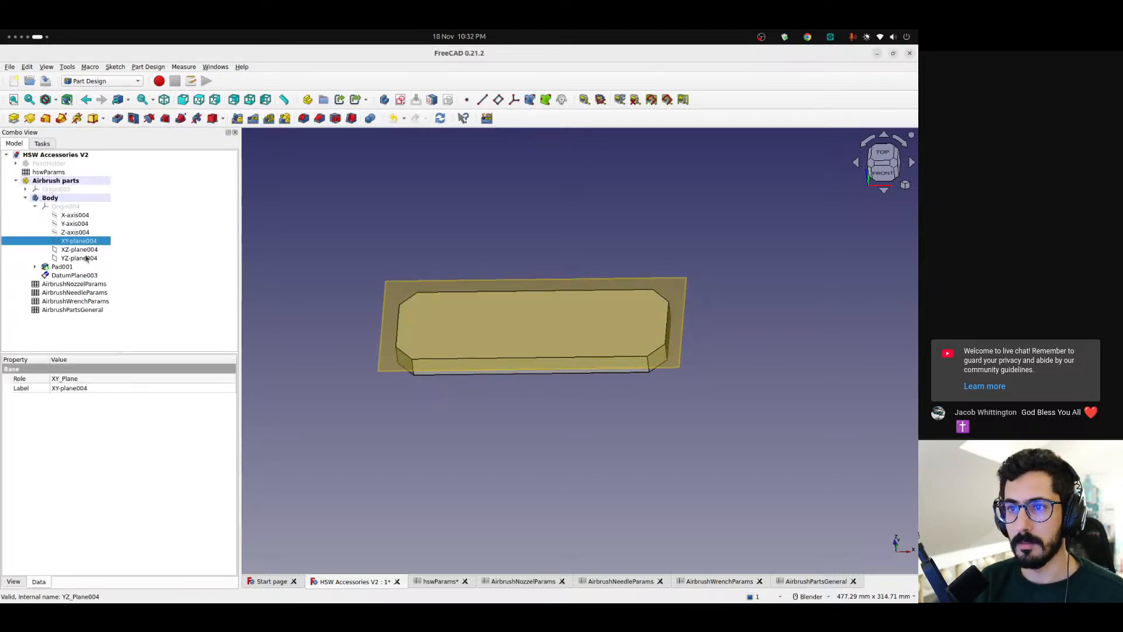
Hide the new datum plane in the Airbrush parts body and start a sketch on it
{"action": "left_click", "coordinate": [34, 208]}
{"action": "left_click", "coordinate": [73, 224]}
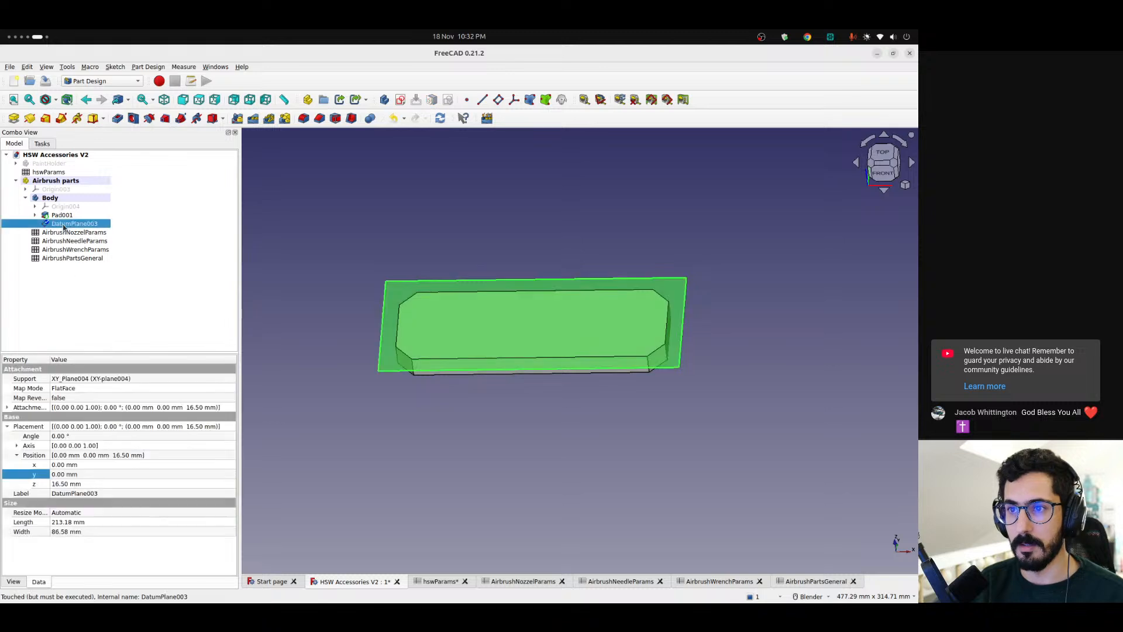
{"action": "key", "text": "space"}
{"action": "left_click", "coordinate": [400, 99]}
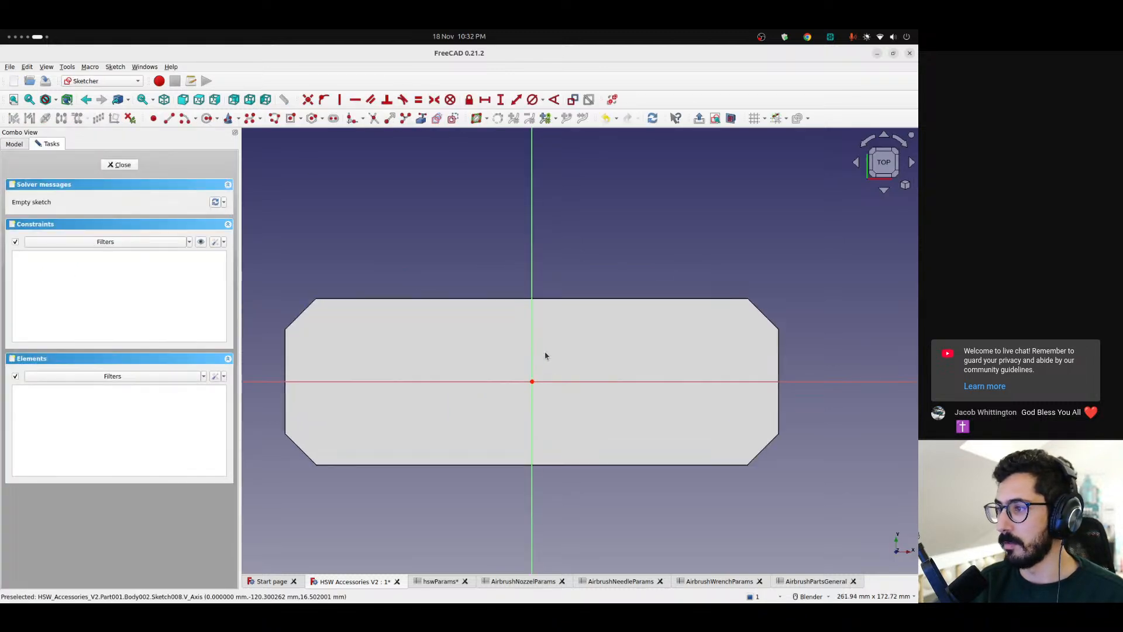
{"action": "left_click_drag", "start_coordinate": [541, 354], "coordinate": [615, 337], "text": "shift"}
{"action": "middle_click_drag", "start_coordinate": [615, 336], "coordinate": [617, 336], "text": "shift"}
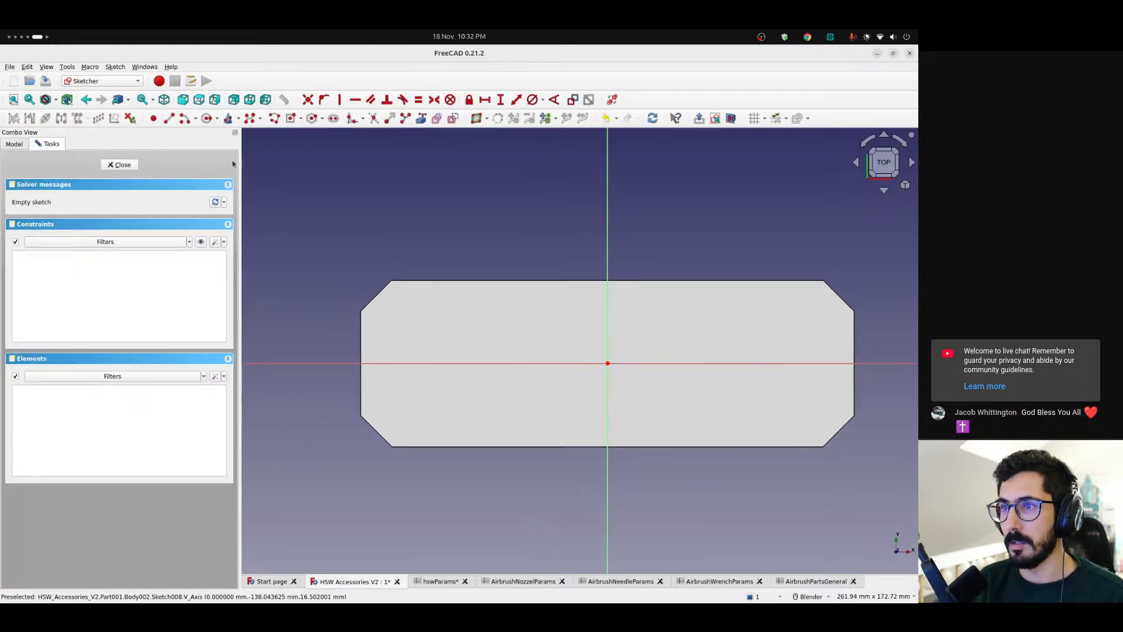
Sketch a circle of about 7 mm radius on the base's left end and move it near the lower-left chamfer
{"action": "left_click", "coordinate": [207, 119]}
{"action": "left_click", "coordinate": [409, 323]}
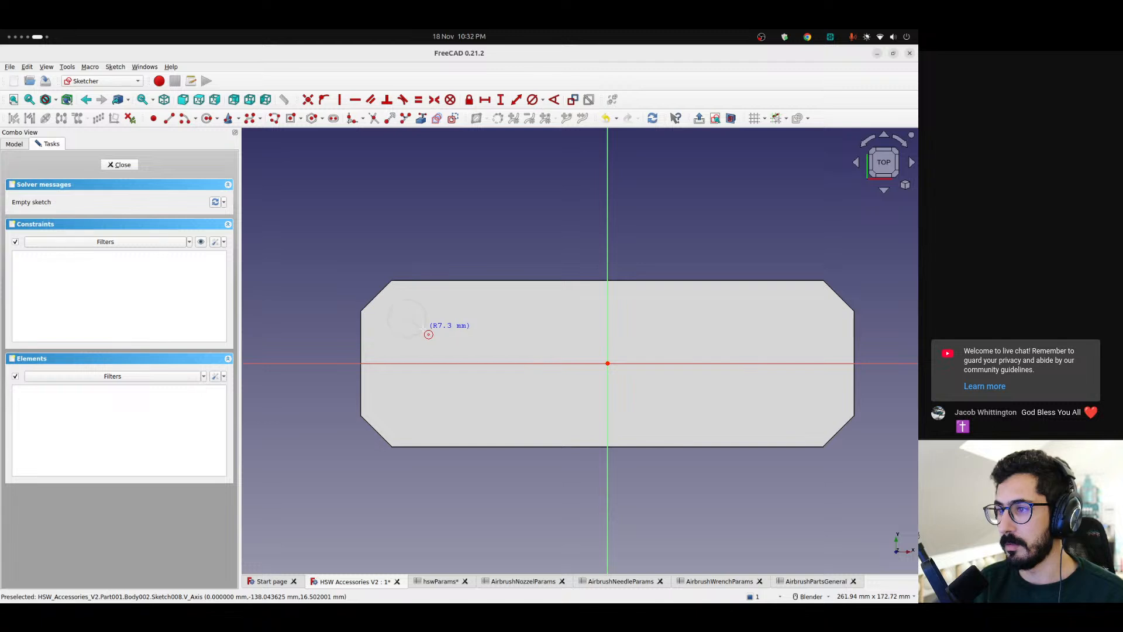
{"action": "left_click", "coordinate": [425, 327]}
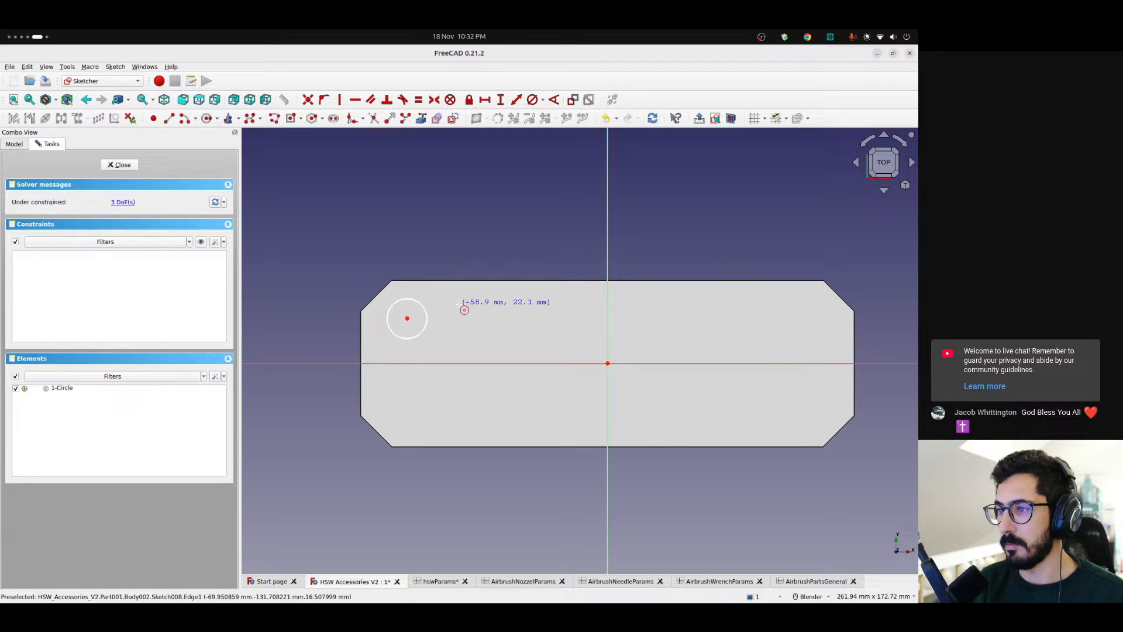
{"action": "key", "text": "Escape"}
{"action": "mouse_move", "coordinate": [407, 322]}
{"action": "left_mouse_down"}
{"action": "mouse_move", "coordinate": [411, 416]}
{"action": "mouse_move", "coordinate": [414, 297]}
{"action": "mouse_move", "coordinate": [417, 424]}
{"action": "left_mouse_up"}
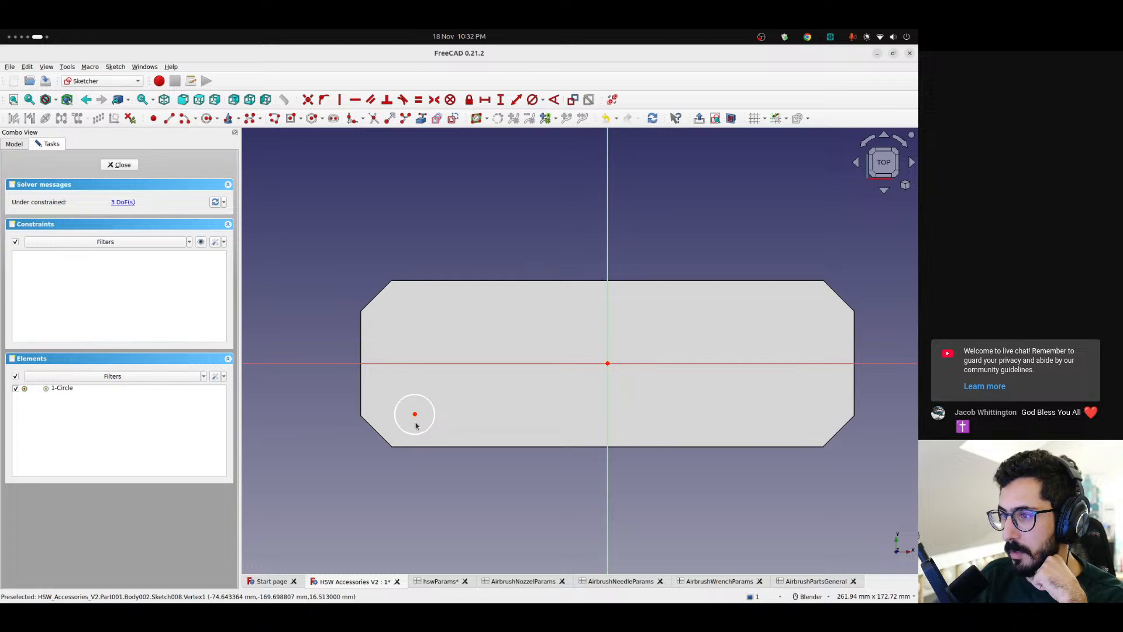
{"action": "scroll", "coordinate": [431, 415], "scroll_direction": "up", "scroll_amount": 3}
{"action": "scroll", "coordinate": [431, 414], "scroll_direction": "down", "scroll_amount": 1}
{"action": "left_click_drag", "start_coordinate": [413, 417], "coordinate": [416, 413]}
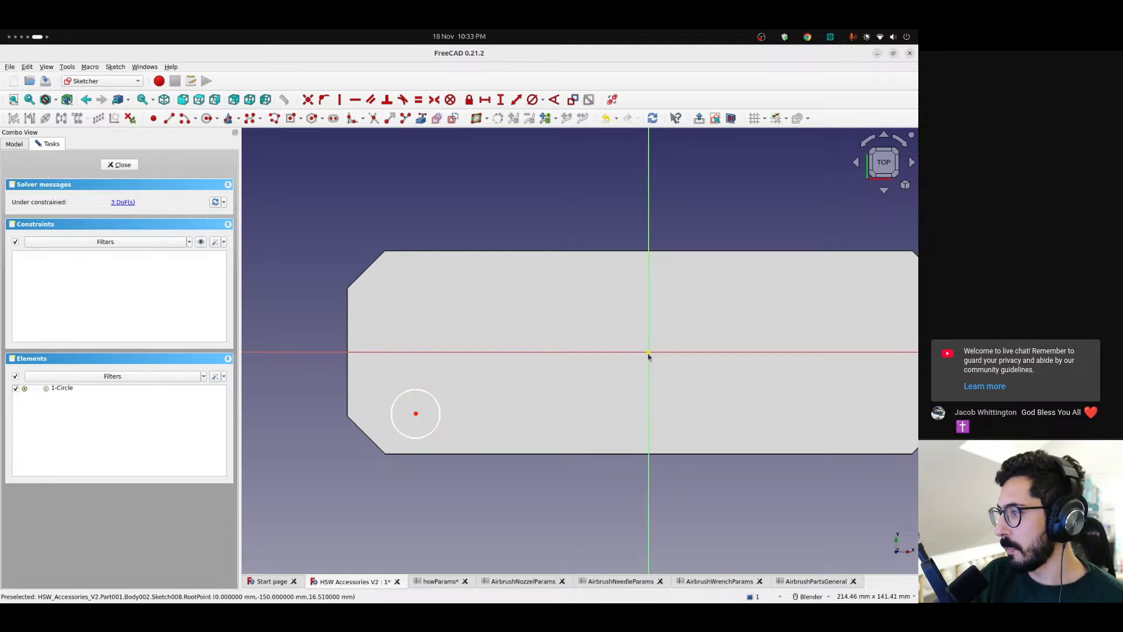
Constrain the horizontal distance between the circle's centre and the origin with the expression <<AirbrushPartsGeneral>>.totalWidth / 2
{"action": "left_click", "coordinate": [416, 413]}
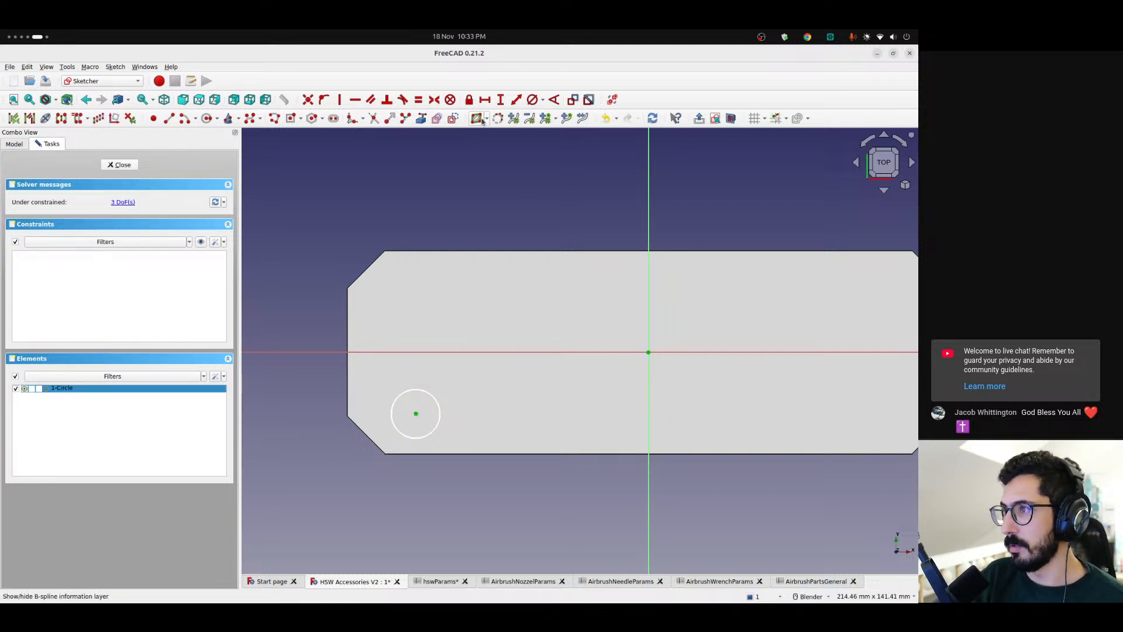
{"action": "key", "text": "l"}
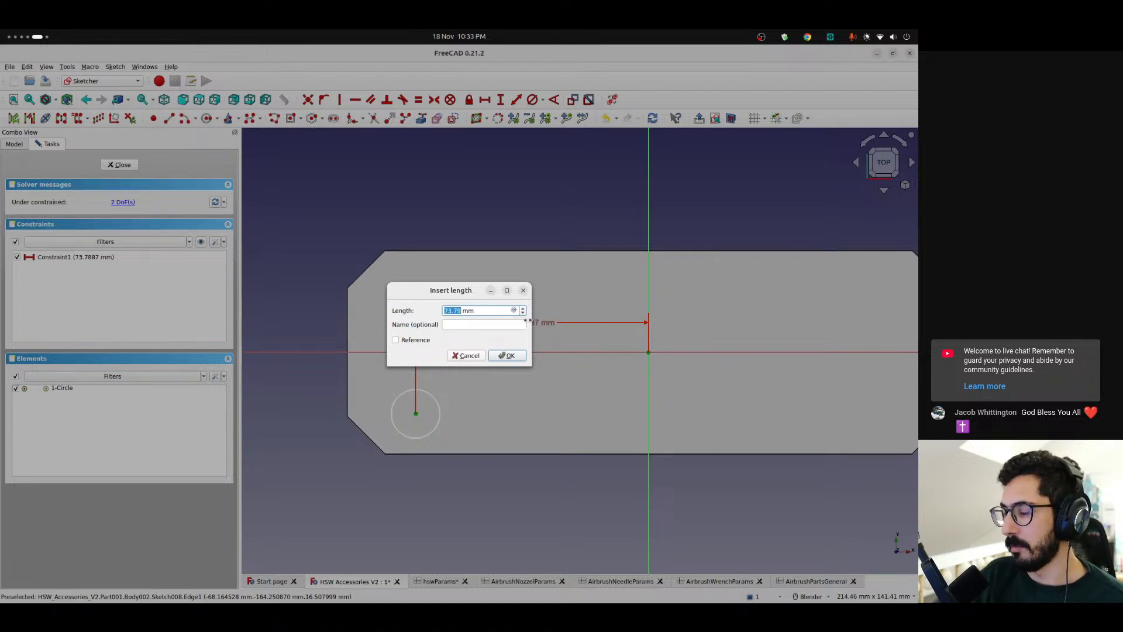
{"action": "left_click", "coordinate": [514, 310]}
{"action": "type", "text": "<<tot"}
{"action": "key", "text": "BackSpace"}
{"action": "key", "text": "BackSpace"}
{"action": "type", "text": "air"}
{"action": "key", "text": "Up"}
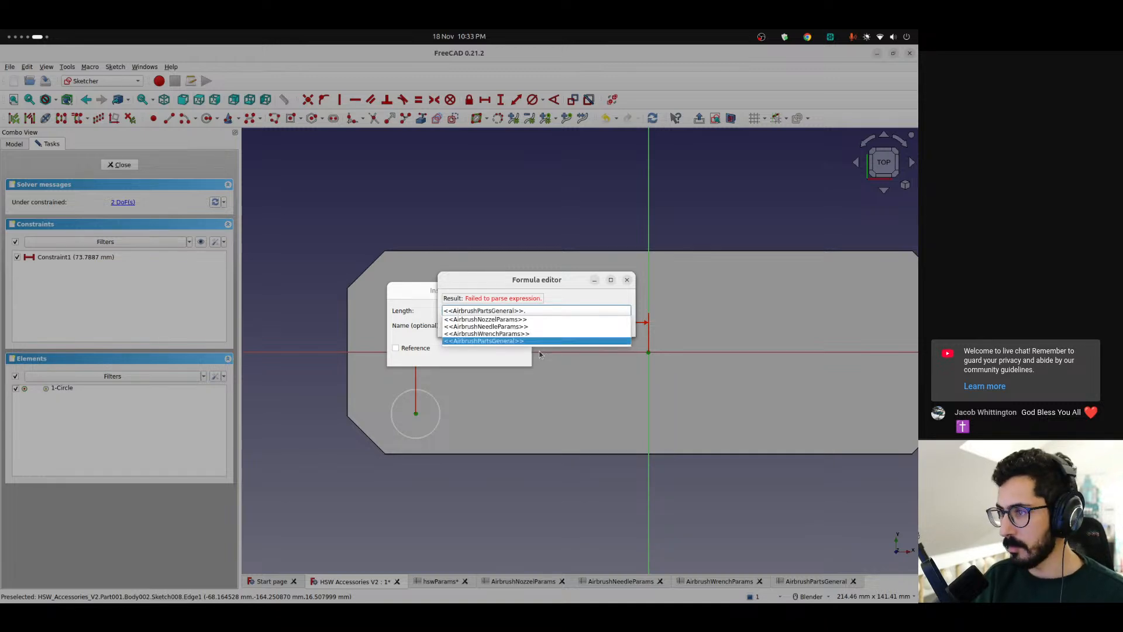
{"action": "type", "text": "tot"}
{"action": "key", "text": "Up"}
{"action": "key", "text": "Up"}
{"action": "key", "text": "Up"}
{"action": "type", "text": "/ 2"}
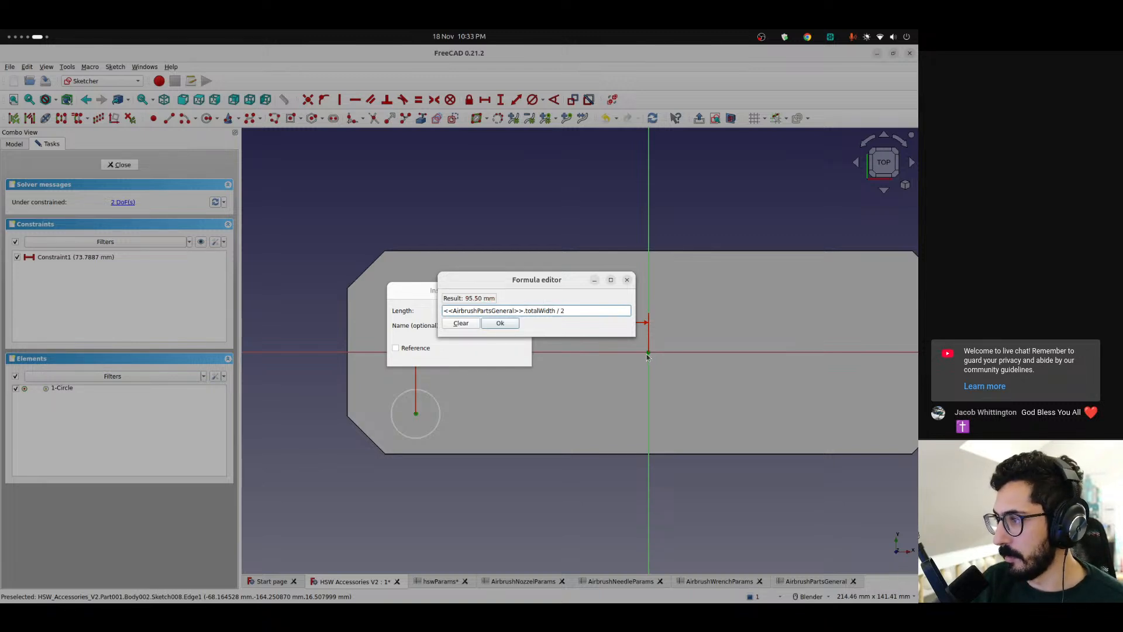
{"action": "left_click", "coordinate": [506, 325]}
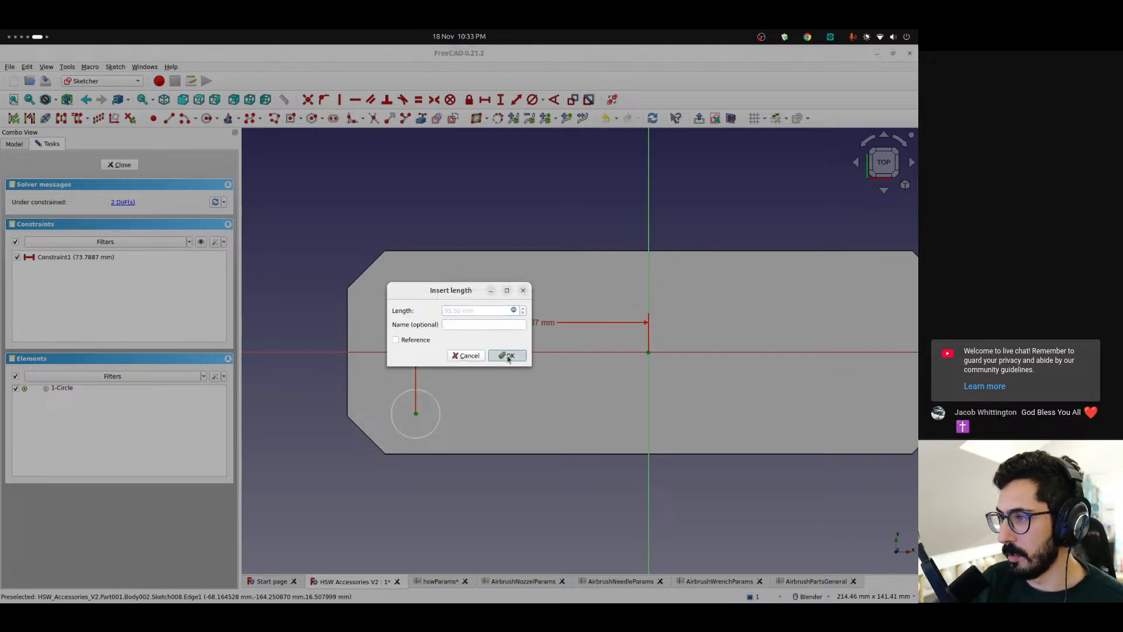
{"action": "left_click", "coordinate": [503, 353]}
Extend the circle's horizontal distance expression by subtracting <<AirbrushPartsGeneral>>.padding
{"action": "left_click_drag", "start_coordinate": [347, 417], "coordinate": [366, 386]}
{"action": "double_click", "coordinate": [506, 324]}
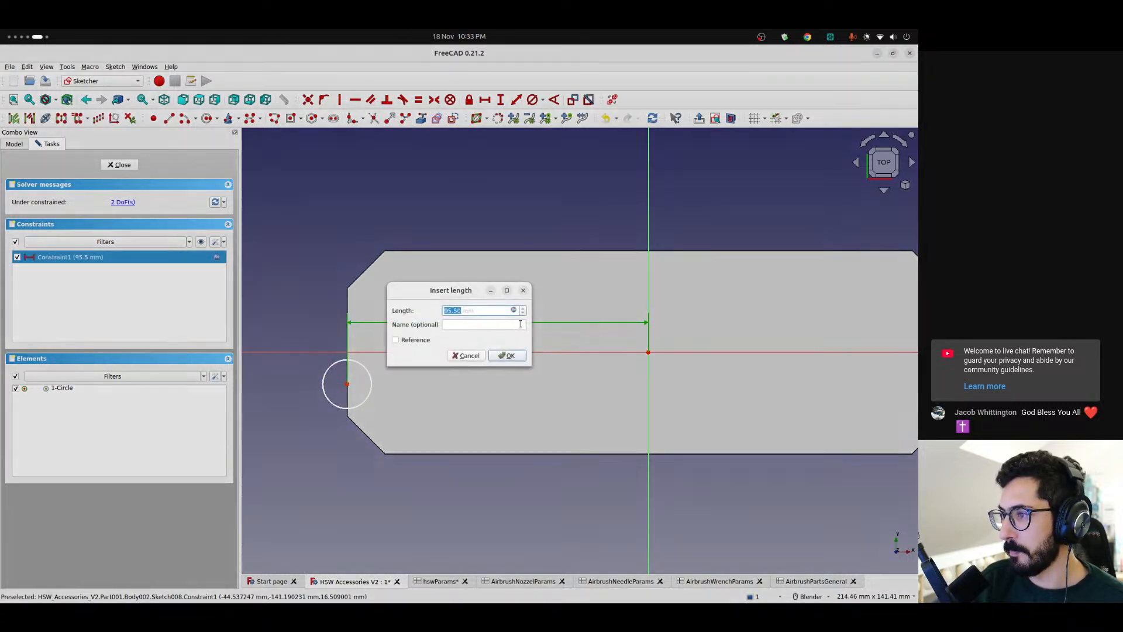
{"action": "left_click", "coordinate": [514, 310]}
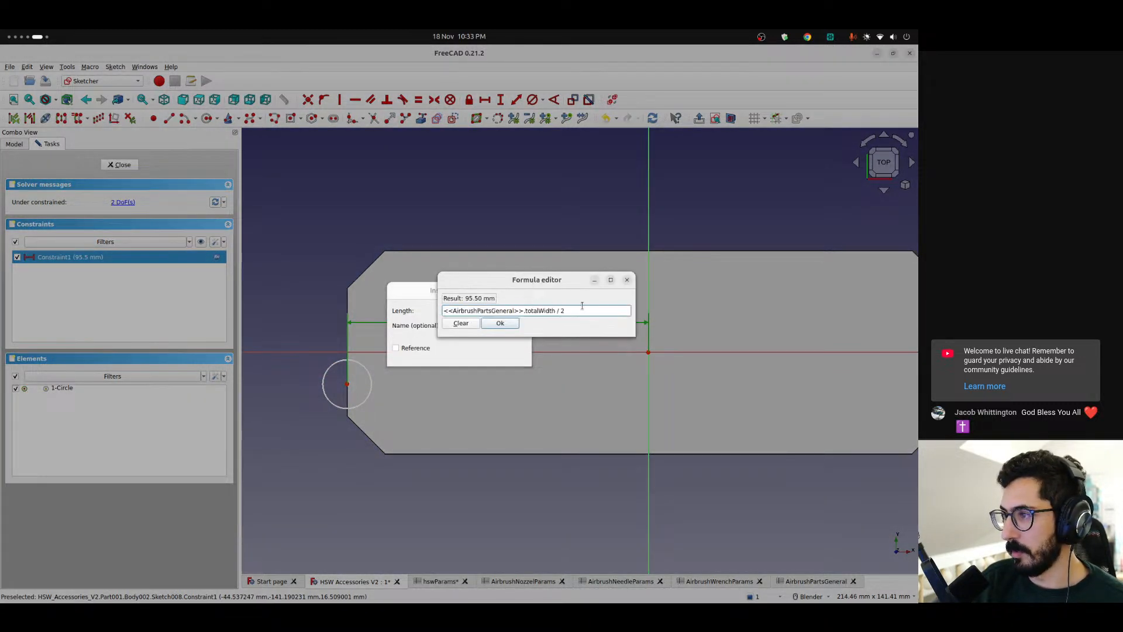
{"action": "type", "text": "- "}
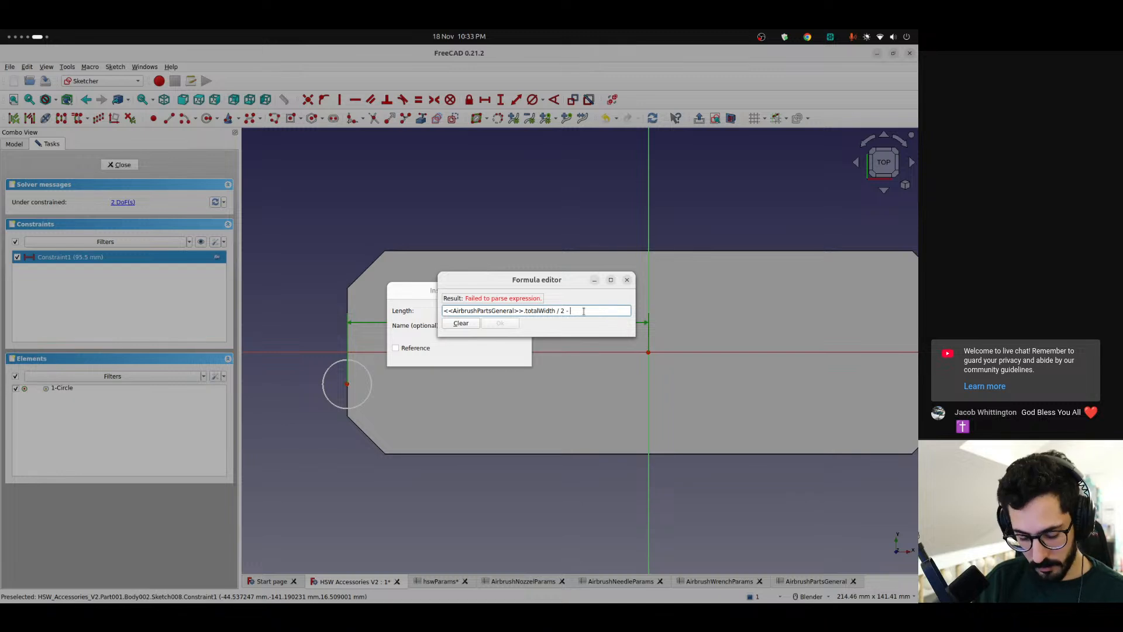
{"action": "type", "text": "<<pai"}
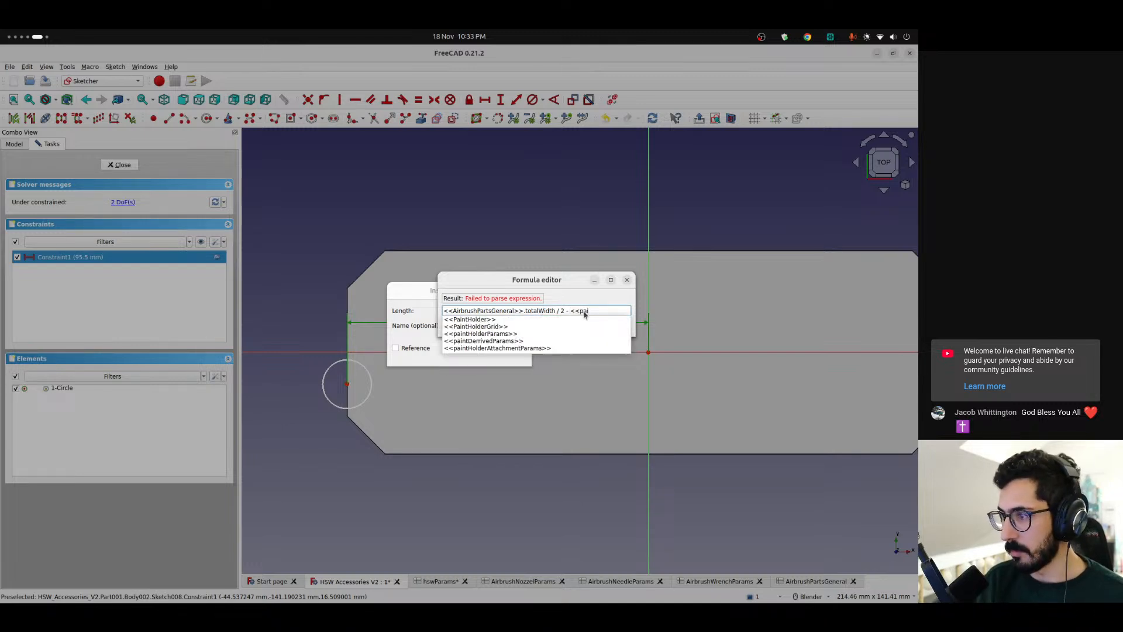
{"action": "key", "text": "BackSpace"}
{"action": "key", "text": "BackSpace"}
{"action": "key", "text": "BackSpace"}
{"action": "type", "text": "air"}
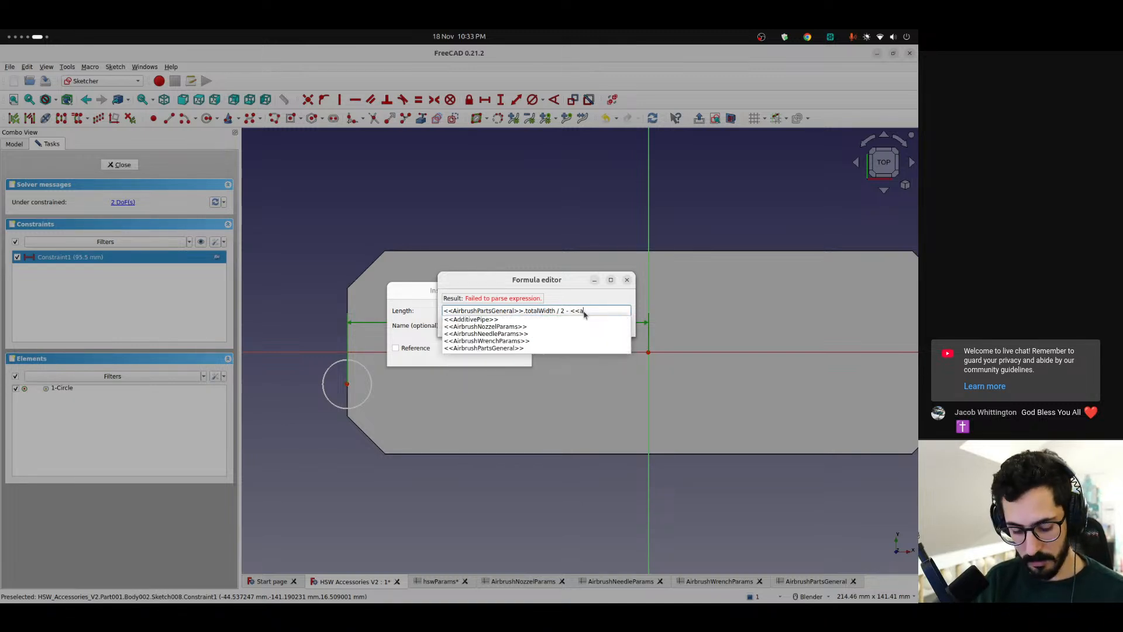
{"action": "key", "text": "Up"}
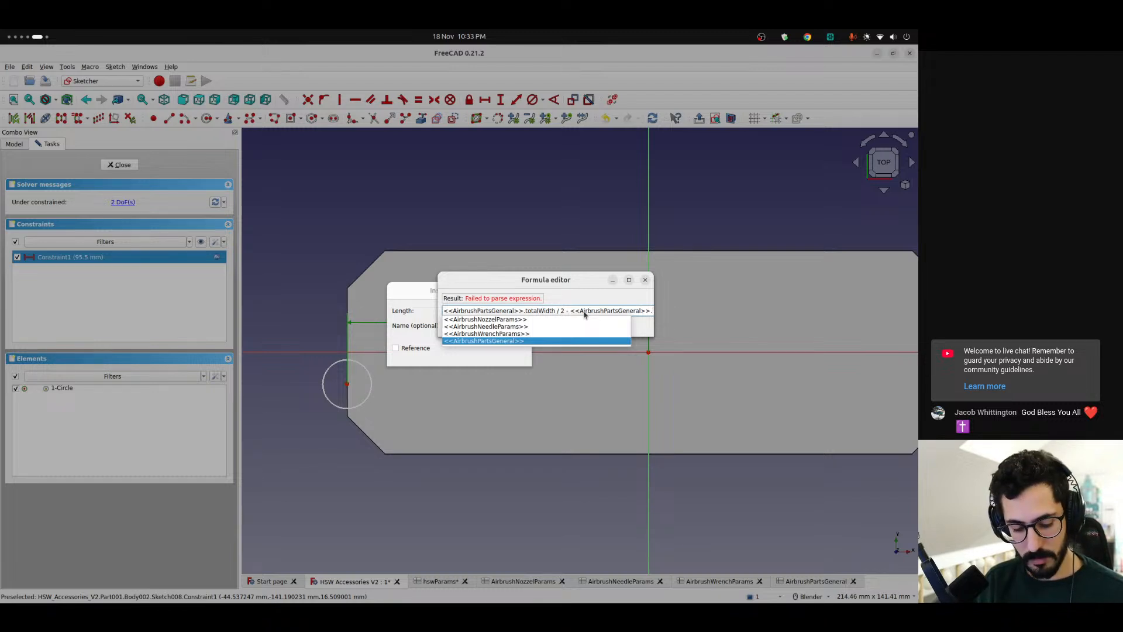
{"action": "type", "text": "padding"}
{"action": "key", "text": "Down"}
{"action": "key", "text": "Return"}
{"action": "key", "text": "Return"}
{"action": "key", "text": "Return"}
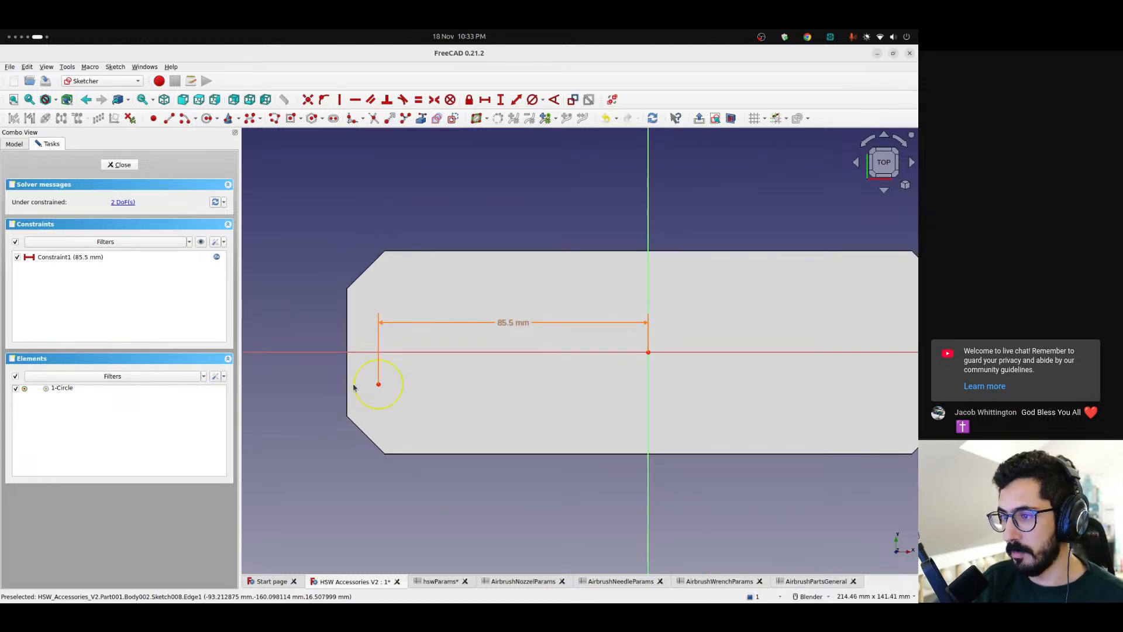
Subtract <<AirbrushPartsGeneral>>.totalNozzleDiameter / 2 as well in the circle's horizontal distance expression
{"action": "scroll", "coordinate": [354, 386], "scroll_direction": "up", "scroll_amount": 2}
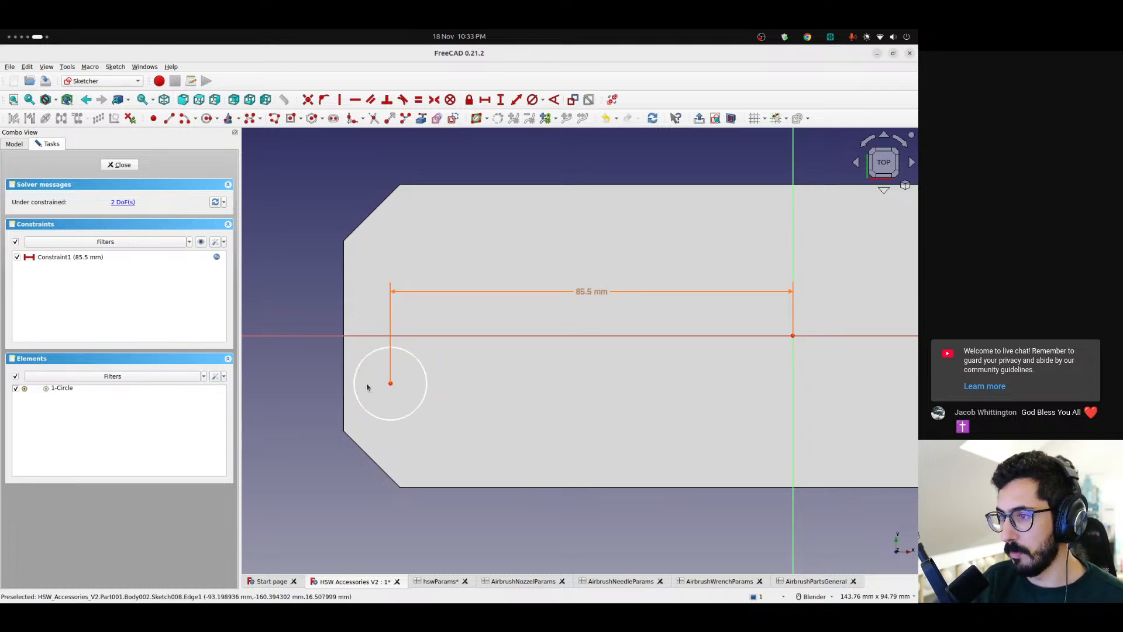
{"action": "double_click", "coordinate": [582, 292]}
{"action": "left_click", "coordinate": [514, 311]}
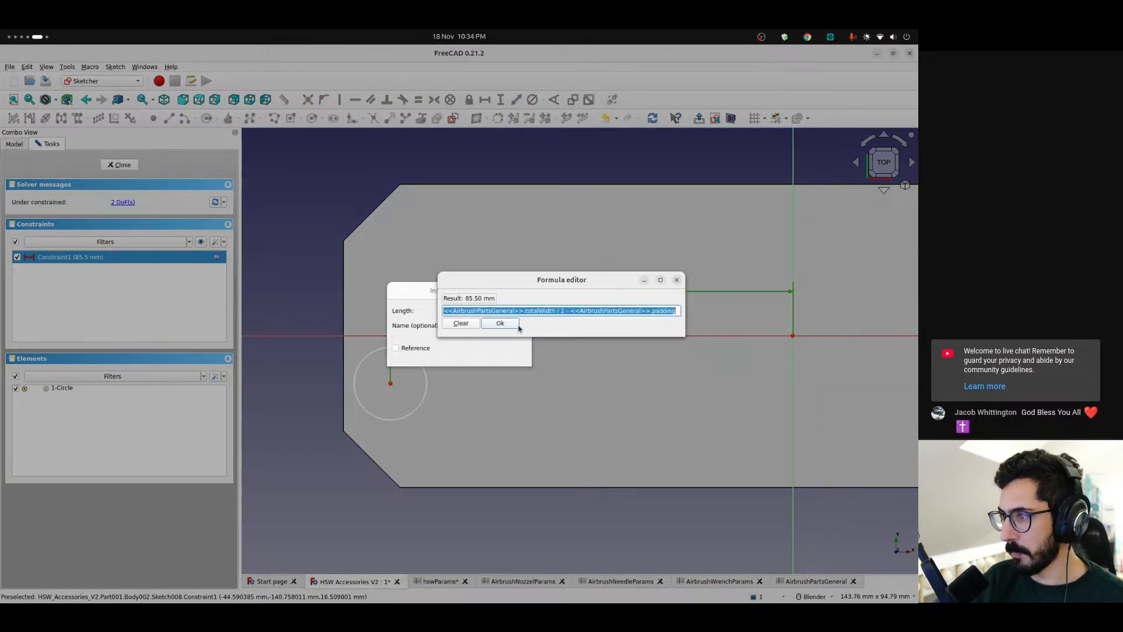
{"action": "key", "text": "End"}
{"action": "type", "text": "- <<air"}
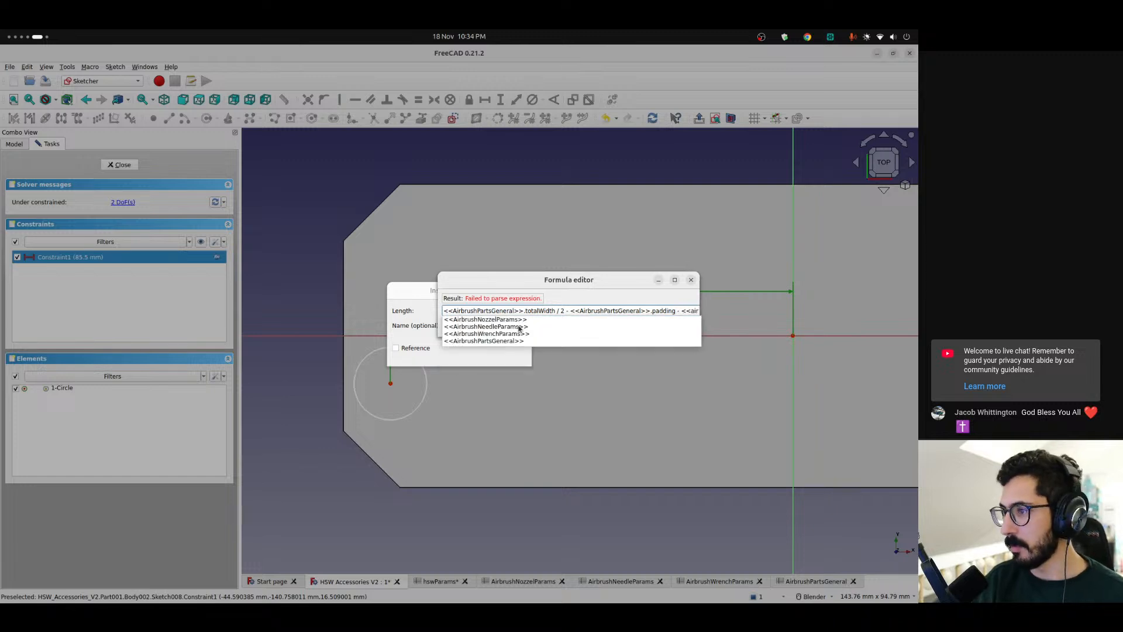
{"action": "key", "text": "Up"}
{"action": "type", "text": ".tot"}
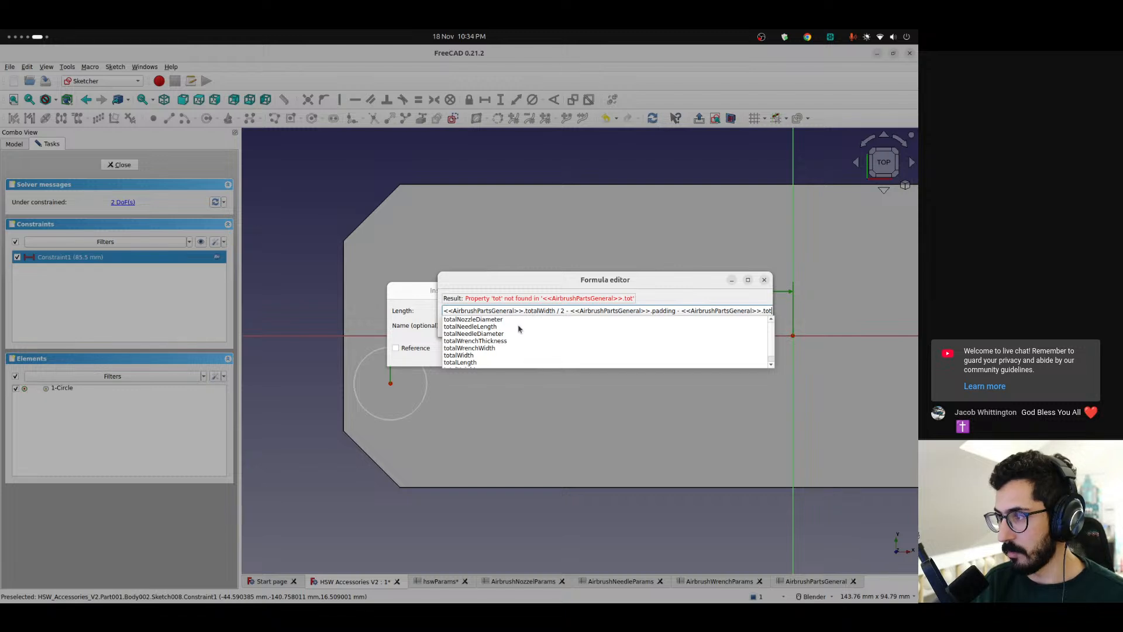
{"action": "key", "text": "Down"}
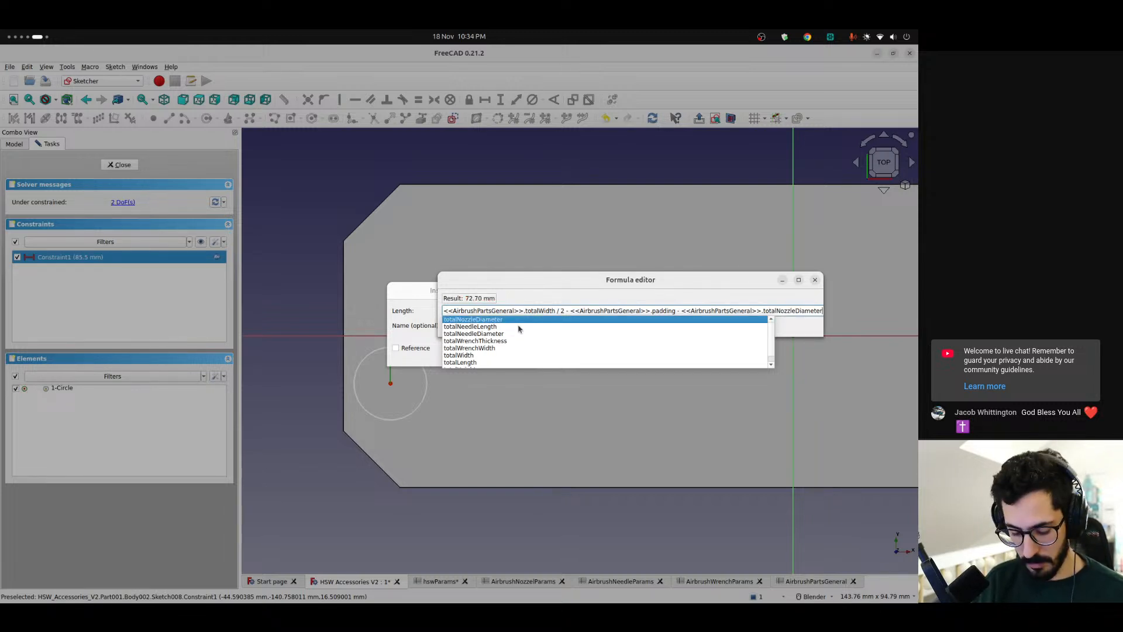
{"action": "type", "text": "/ 2"}
{"action": "key", "text": "Return"}
{"action": "key", "text": "Return"}
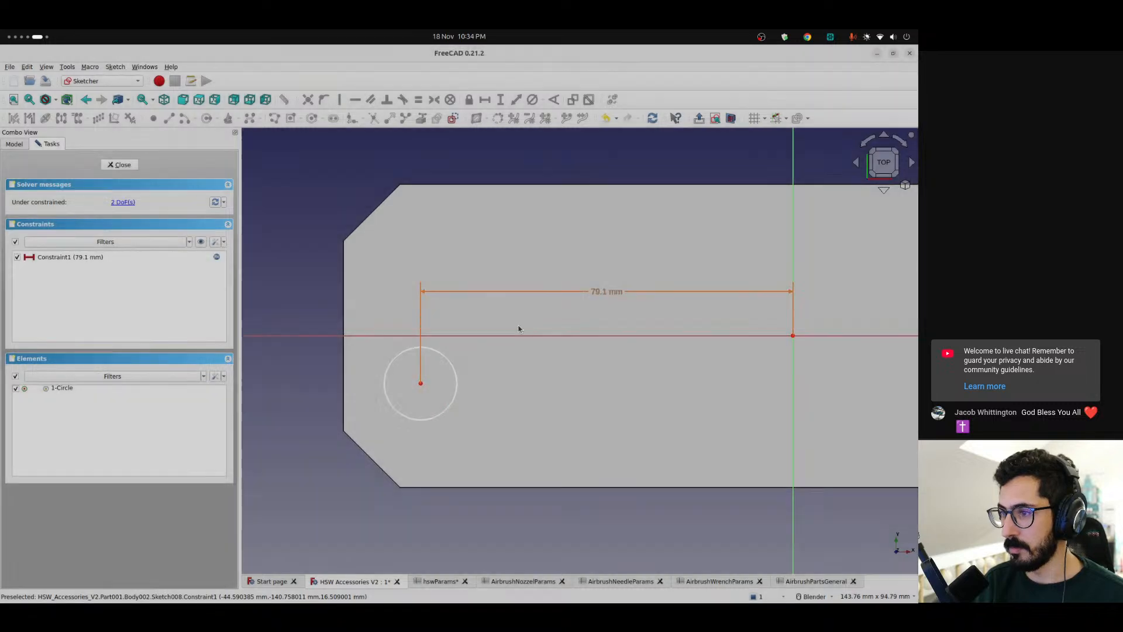
{"action": "scroll", "coordinate": [358, 369], "scroll_direction": "up", "scroll_amount": 3}
{"action": "mouse_move", "coordinate": [408, 392]}
{"action": "left_mouse_down"}
{"action": "mouse_move", "coordinate": [409, 369]}
{"action": "mouse_move", "coordinate": [409, 394]}
{"action": "mouse_move", "coordinate": [421, 396]}
{"action": "mouse_move", "coordinate": [401, 402]}
{"action": "left_mouse_up"}
Check the general dimensions in the AirbrushPartsGeneral spreadsheet and return to the circle's sketch
{"action": "left_click", "coordinate": [810, 581]}
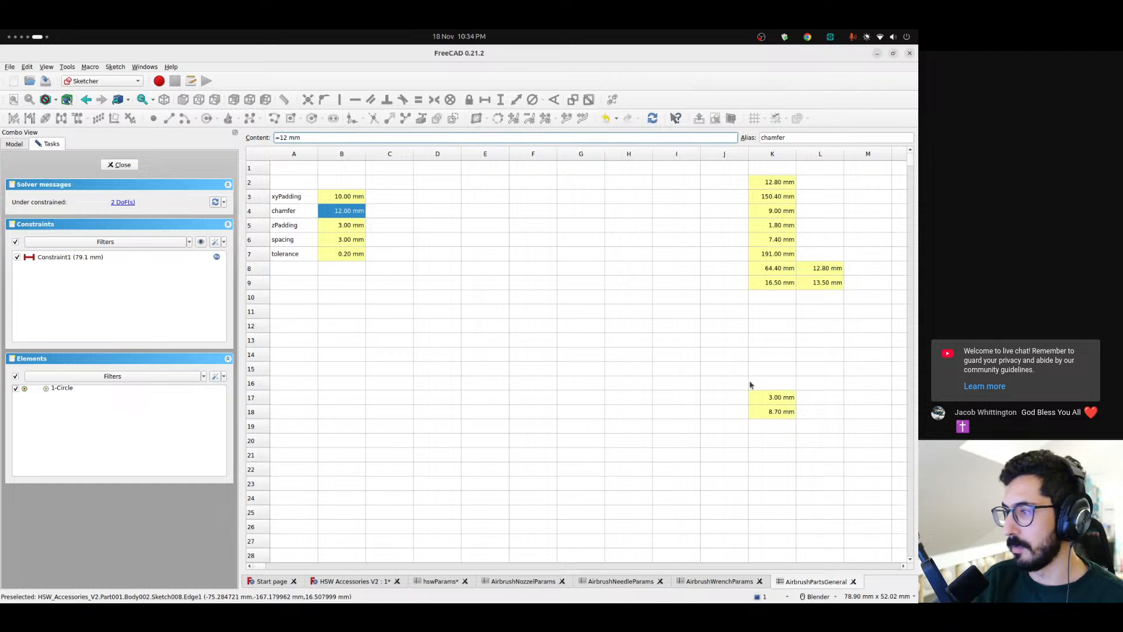
{"action": "left_click", "coordinate": [367, 581]}
{"action": "scroll", "coordinate": [598, 303], "scroll_direction": "down", "scroll_amount": 2}
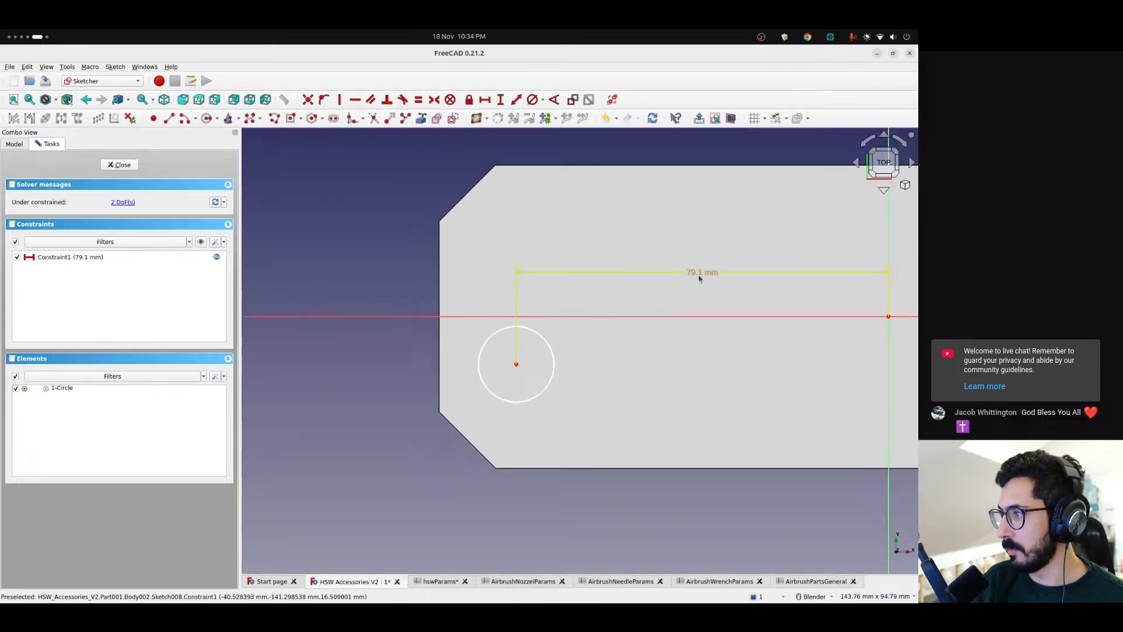
{"action": "double_click", "coordinate": [698, 273]}
{"action": "left_click", "coordinate": [514, 311]}
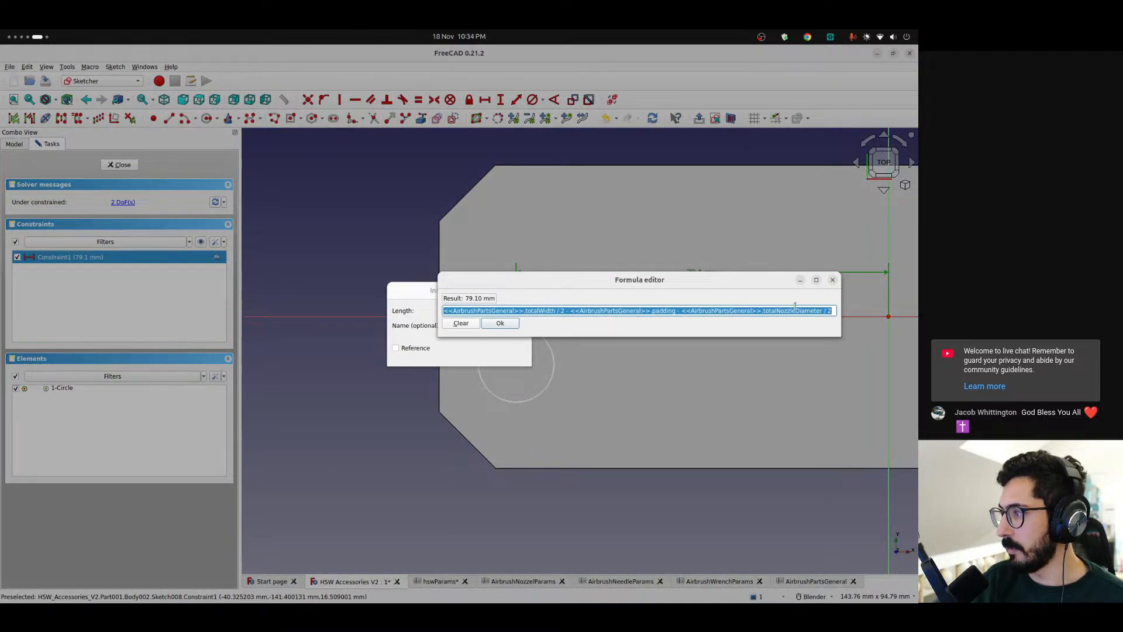
{"action": "double_click", "coordinate": [662, 309]}
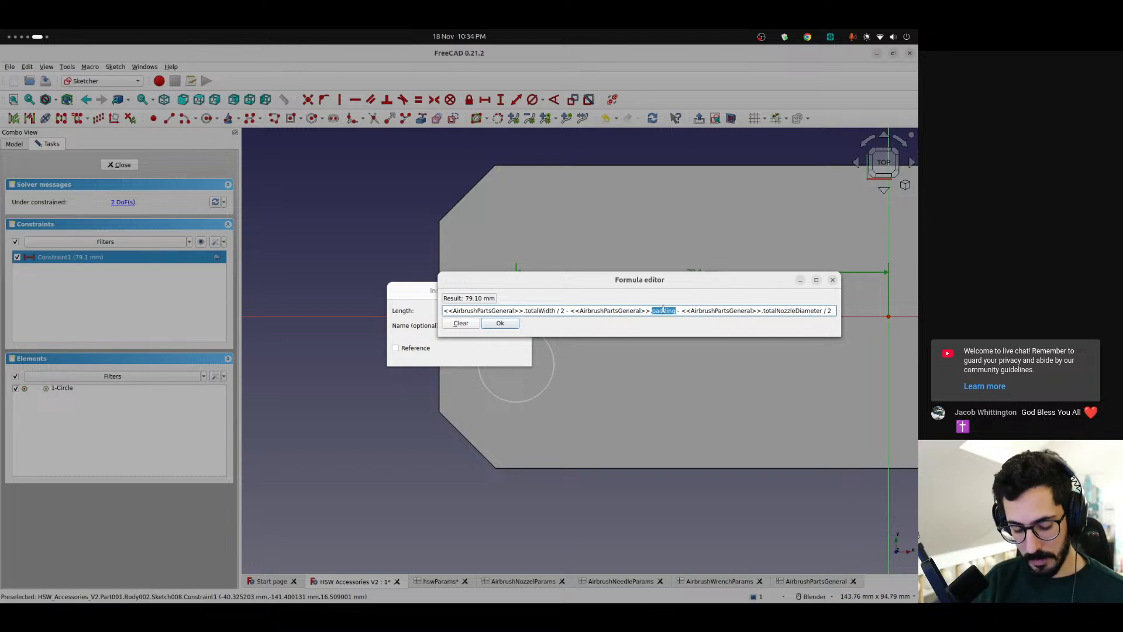
{"action": "type", "text": "noz"}
{"action": "key", "text": "Down"}
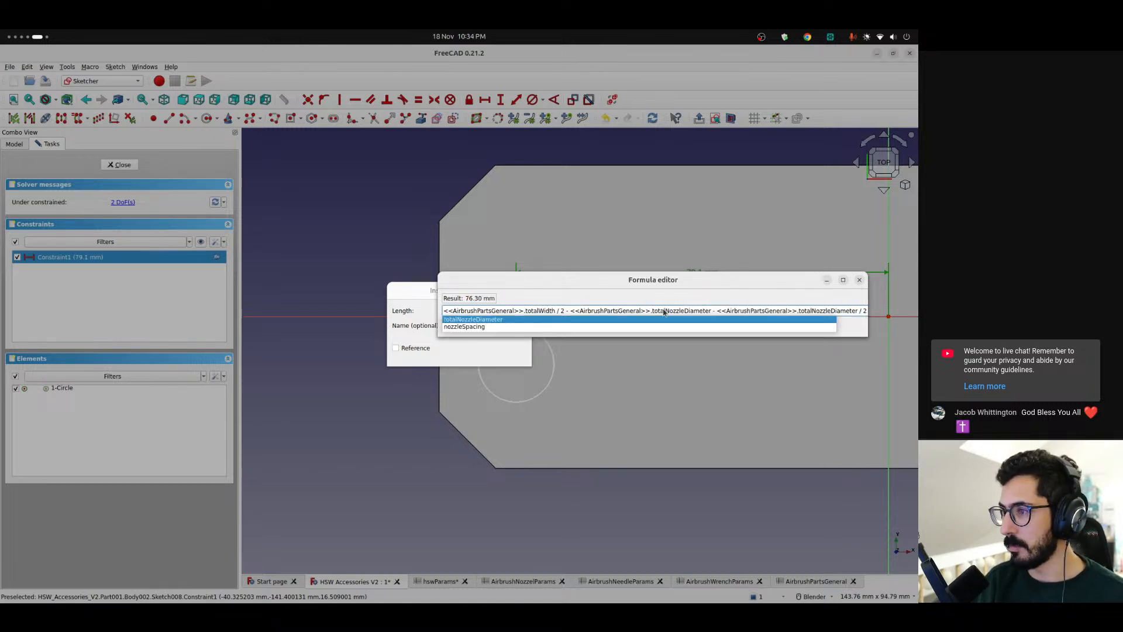
{"action": "key", "text": "Return"}
{"action": "key", "text": "Return"}
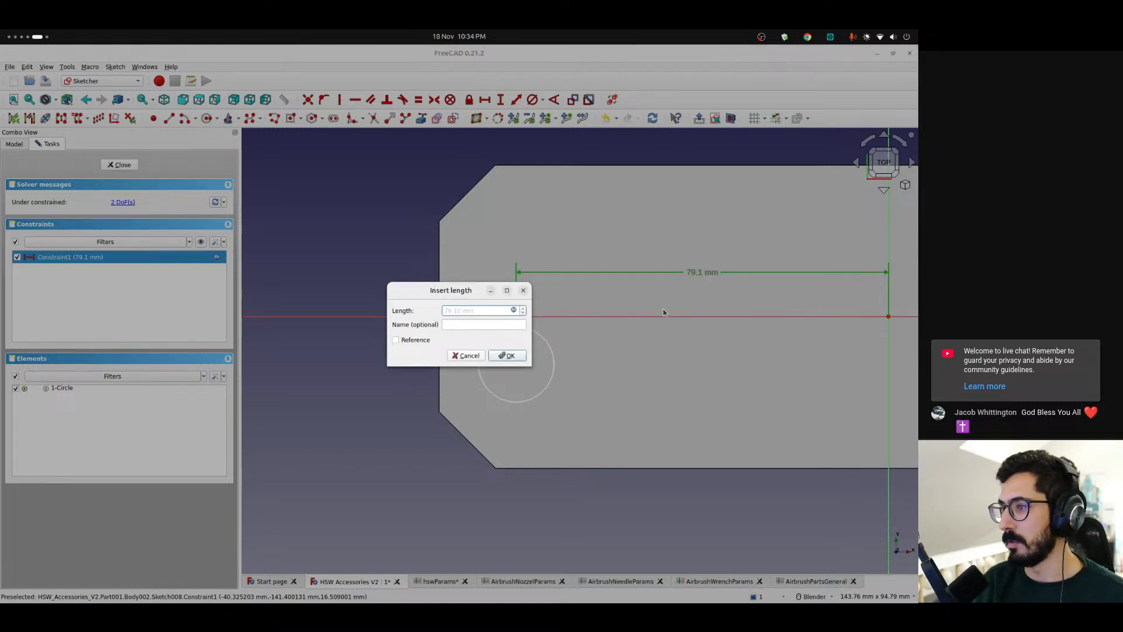
{"action": "left_click", "coordinate": [514, 310]}
{"action": "left_click", "coordinate": [663, 311]}
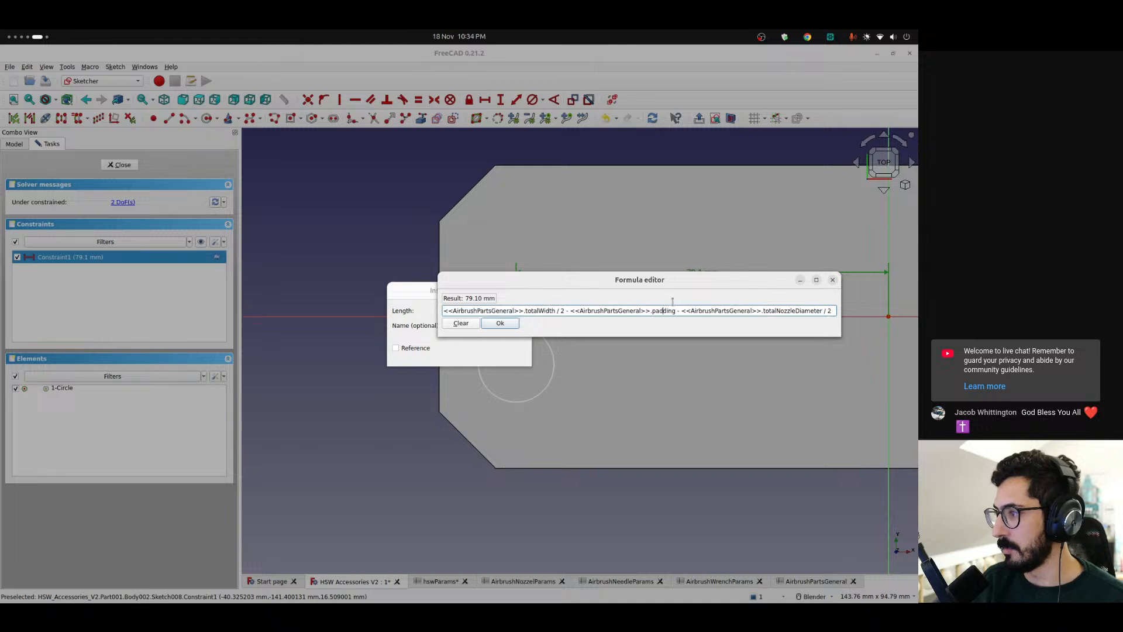
{"action": "left_click", "coordinate": [513, 326]}
{"action": "left_click", "coordinate": [507, 357]}
Constrain the circle's diameter with the expression <<AirbrushPartsGeneral>>.totalNozzleDiameter
{"action": "scroll", "coordinate": [543, 375], "scroll_direction": "down", "scroll_amount": 1}
{"action": "left_click", "coordinate": [543, 390]}
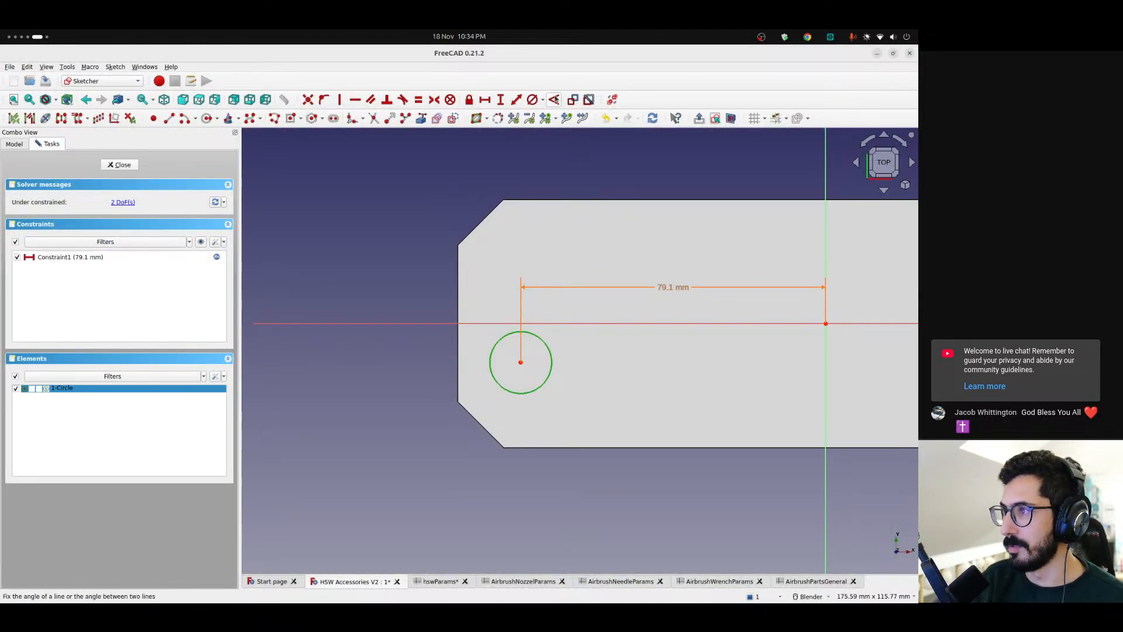
{"action": "left_click", "coordinate": [542, 100]}
{"action": "left_click", "coordinate": [554, 123]}
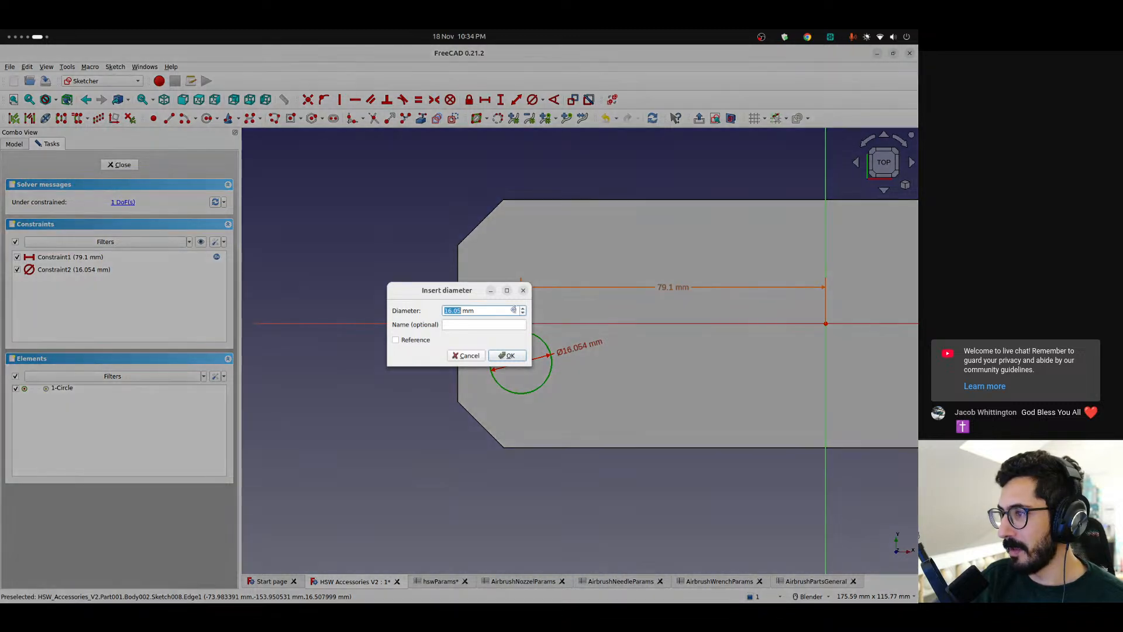
{"action": "left_click", "coordinate": [513, 311]}
{"action": "type", "text": "<<airb"}
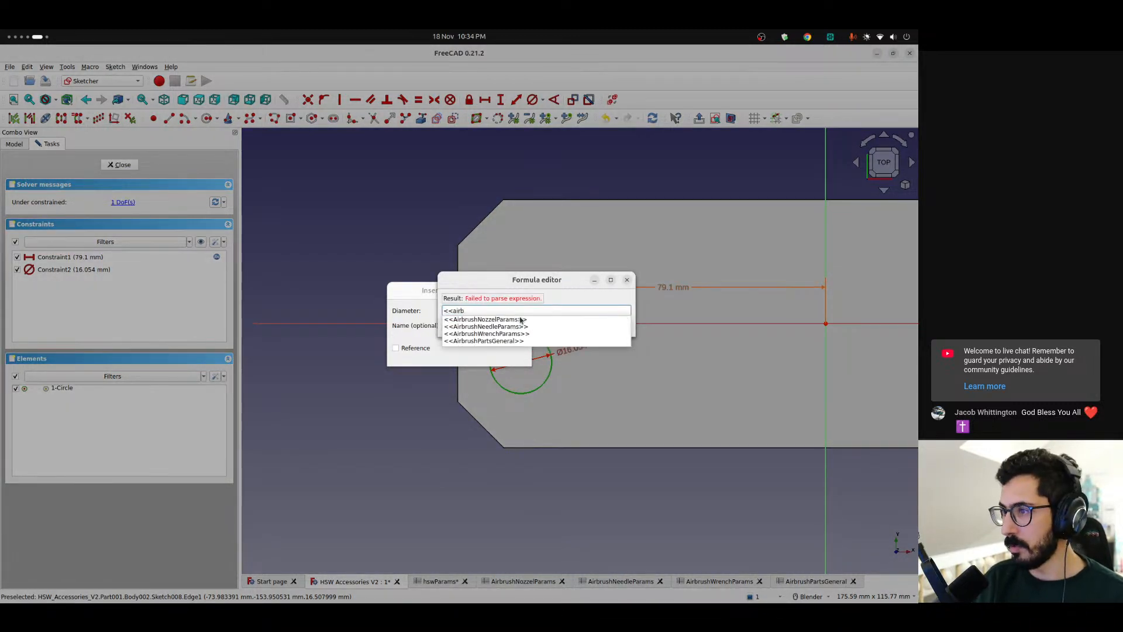
{"action": "key", "text": "Up"}
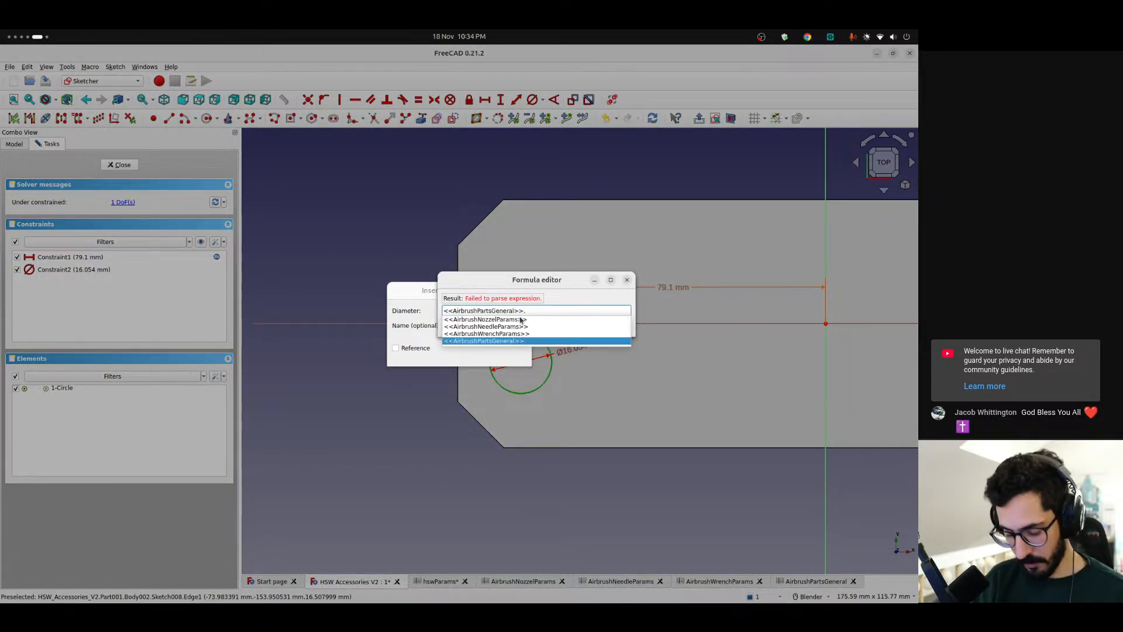
{"action": "type", "text": "."}
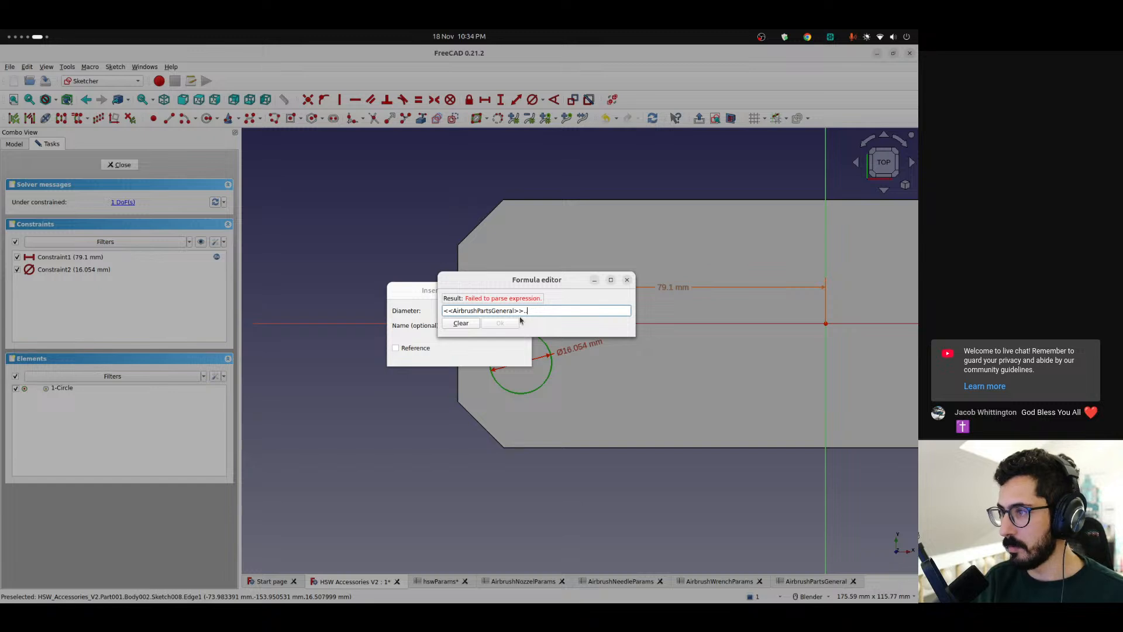
{"action": "type", "text": "total"}
{"action": "key", "text": "Down"}
{"action": "key", "text": "Return"}
{"action": "key", "text": "Return"}
{"action": "key", "text": "Return"}
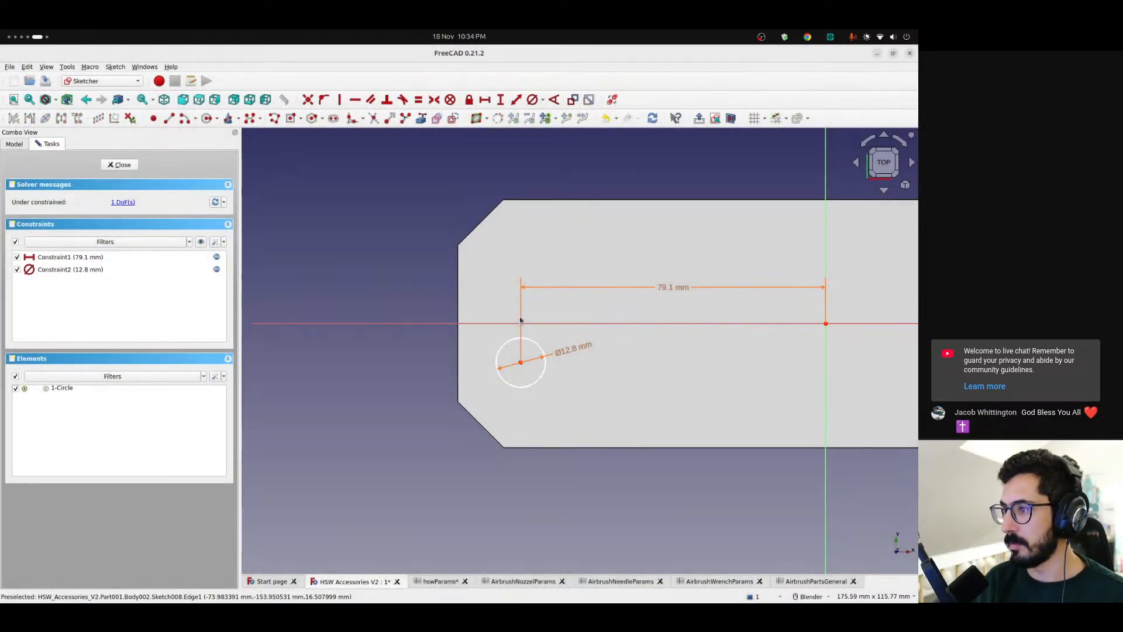
Move the circle down to about 18.5 mm below the horizontal axis, near the base's lower chamfer
{"action": "scroll", "coordinate": [524, 359], "scroll_direction": "up", "scroll_amount": 2}
{"action": "mouse_move", "coordinate": [517, 390]}
{"action": "left_mouse_down"}
{"action": "mouse_move", "coordinate": [517, 450]}
{"action": "mouse_move", "coordinate": [516, 437]}
{"action": "left_mouse_up"}
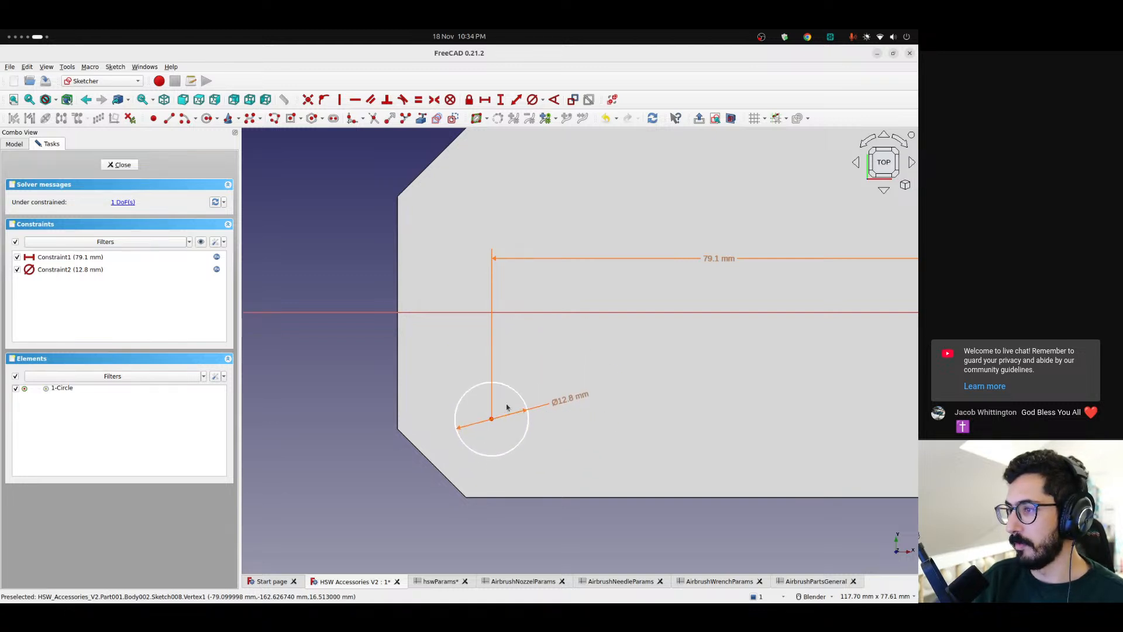
{"action": "scroll", "coordinate": [510, 414], "scroll_direction": "down", "scroll_amount": 3}
{"action": "middle_click_drag", "start_coordinate": [537, 409], "coordinate": [485, 404], "text": "shift"}
Constrain the vertical distance between the circle's centre and the origin, starting its expression with <<AirbrushPartsGeneral>>.totalLength / 2
{"action": "left_click", "coordinate": [448, 413]}
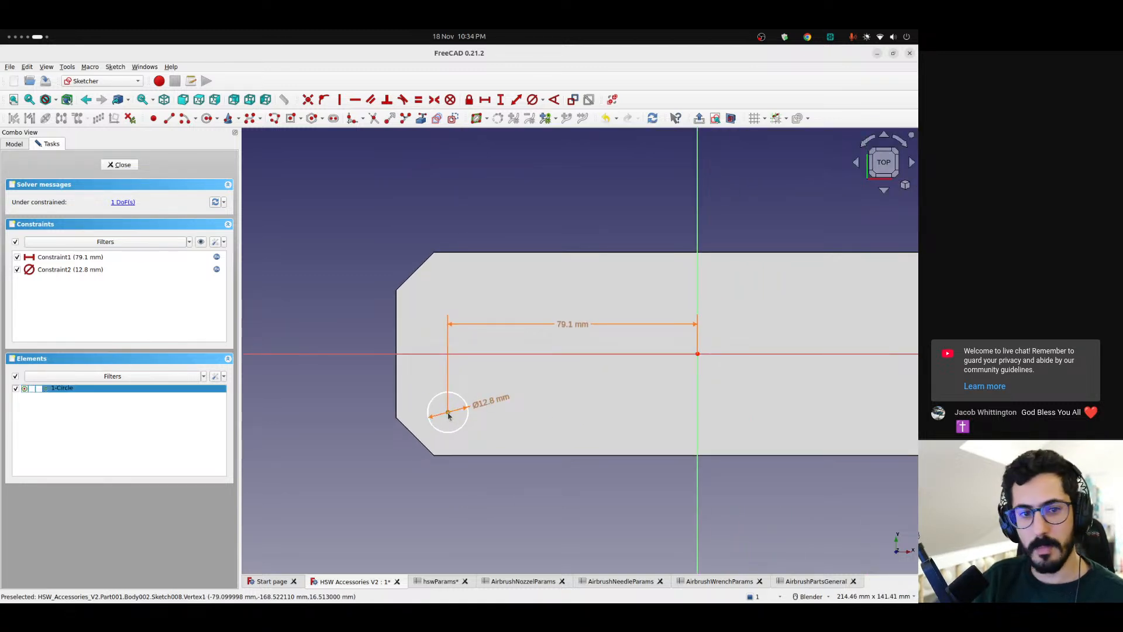
{"action": "left_click", "coordinate": [698, 354]}
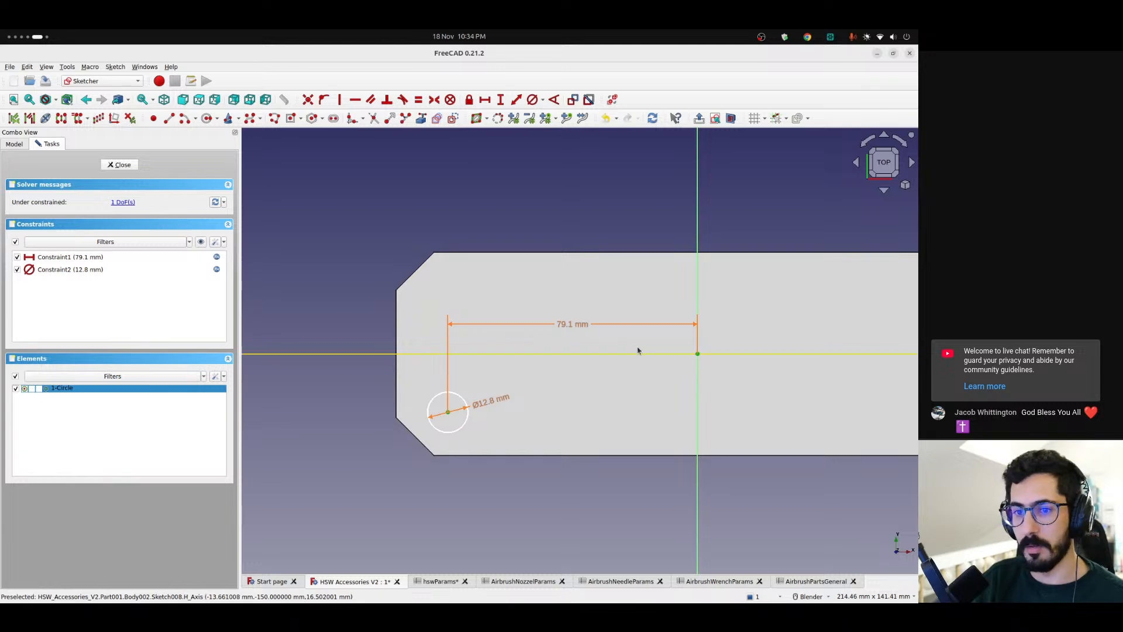
{"action": "left_click", "coordinate": [500, 99]}
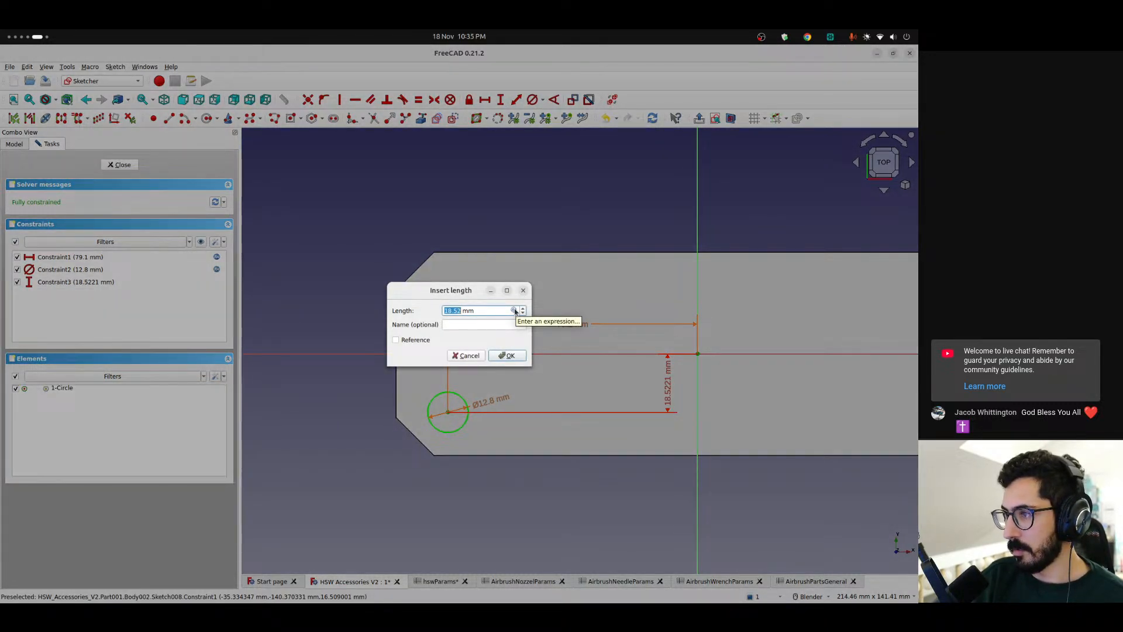
{"action": "left_click", "coordinate": [515, 310]}
{"action": "type", "text": "<<air"}
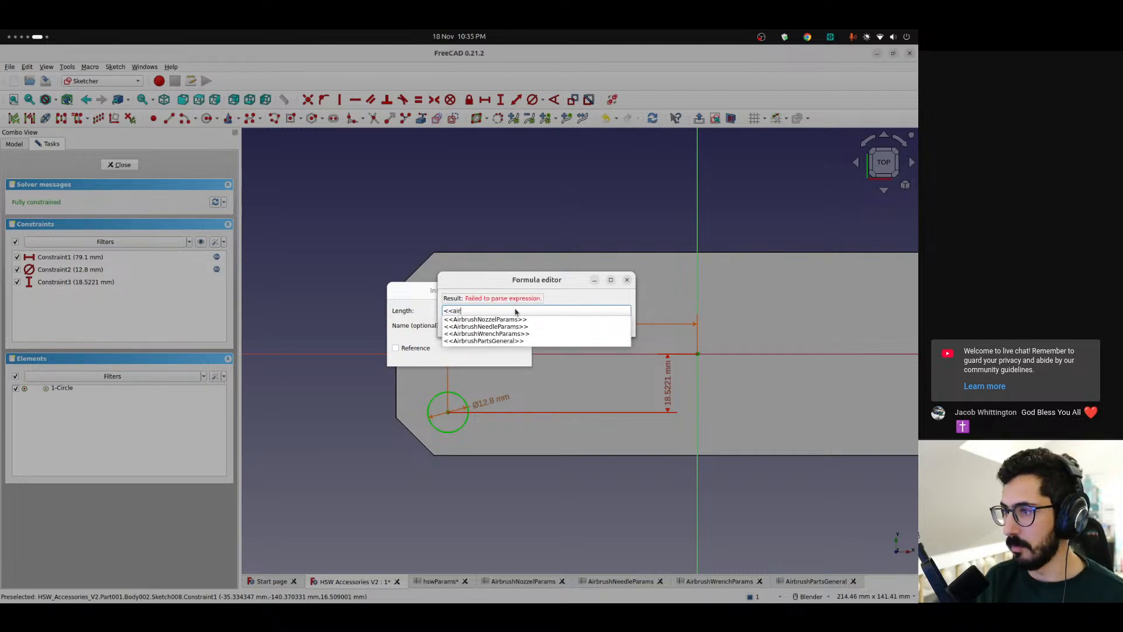
{"action": "key", "text": "Up"}
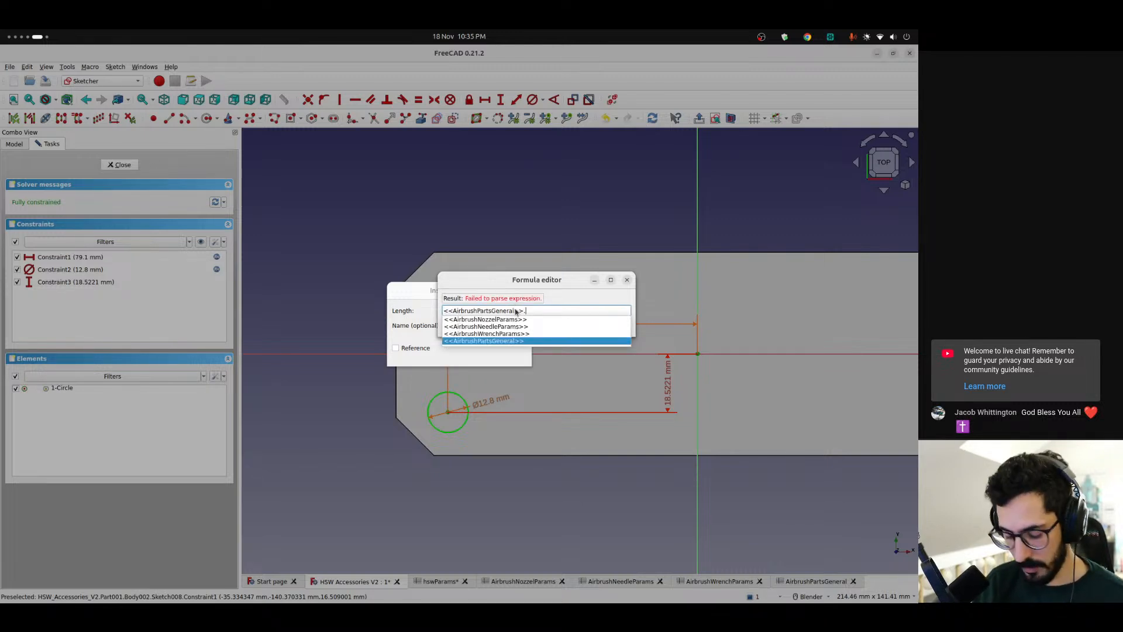
{"action": "type", "text": "totalle"}
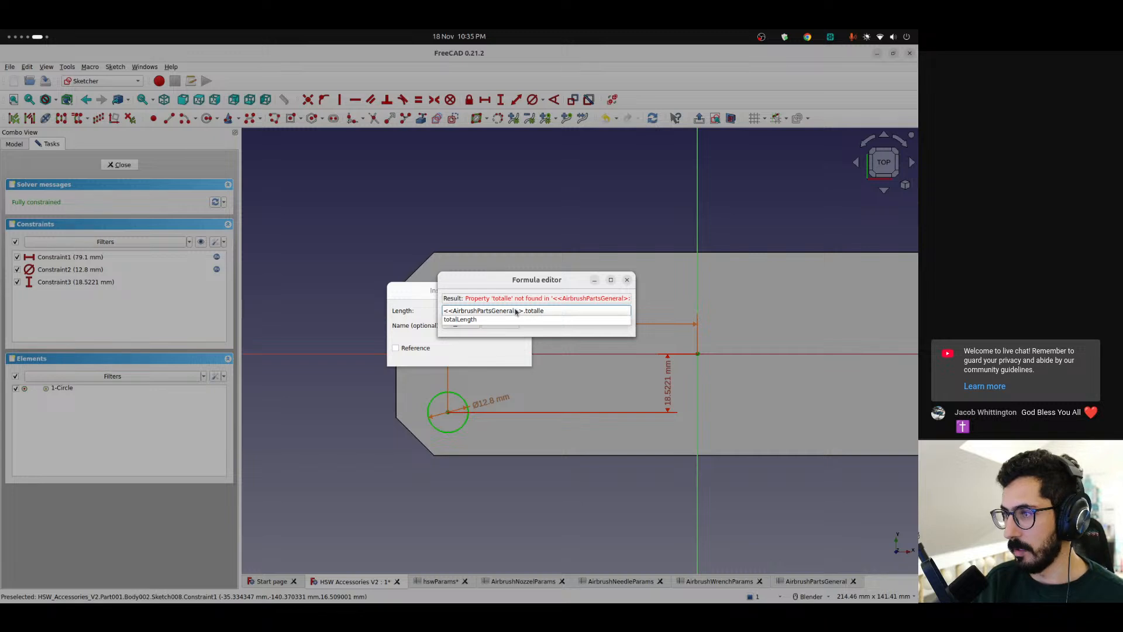
{"action": "key", "text": "Down"}
{"action": "type", "text": "/ "}
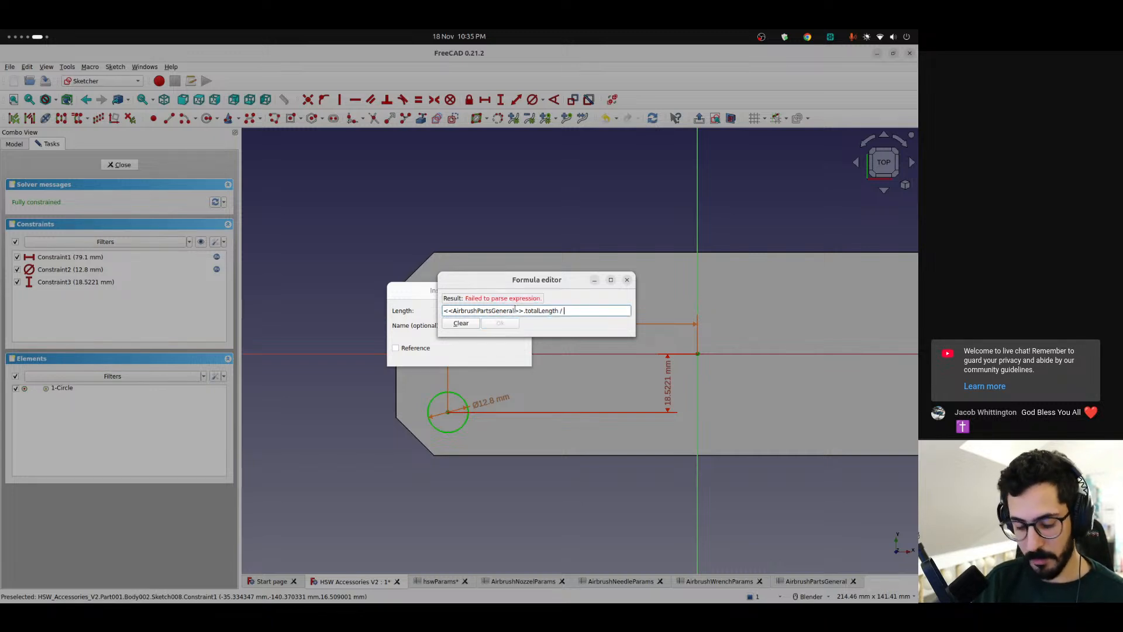
{"action": "type", "text": "2 - <<"}
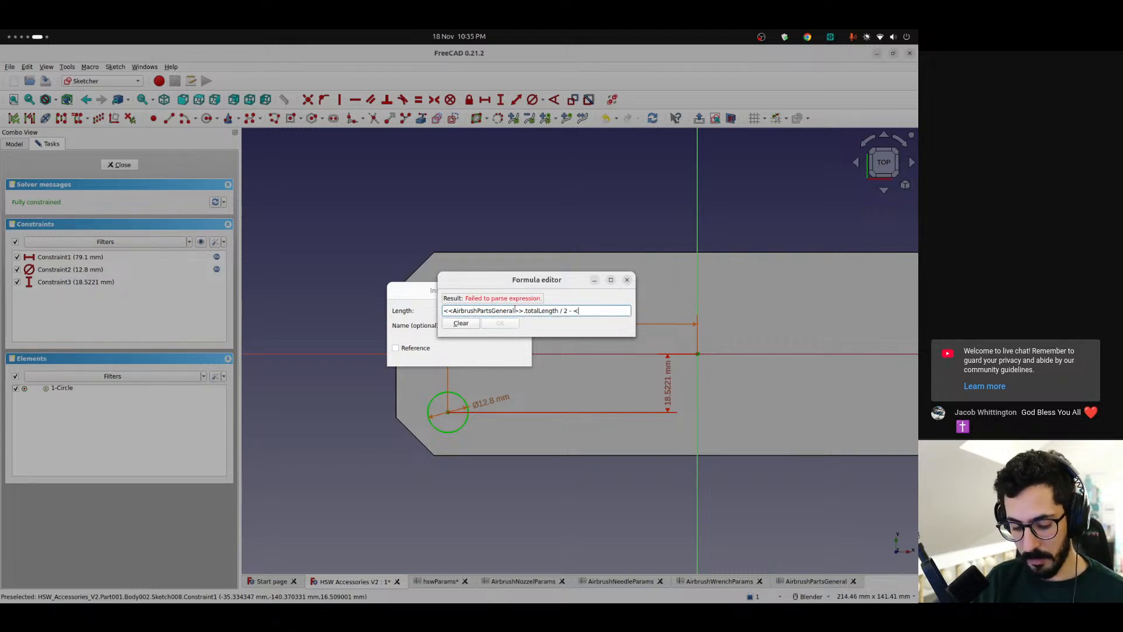
{"action": "type", "text": "air"}
Subtract <<AirbrushPartsGeneral>>.padding in the circle's vertical distance expression
{"action": "key", "text": "Up"}
{"action": "type", "text": ".pad"}
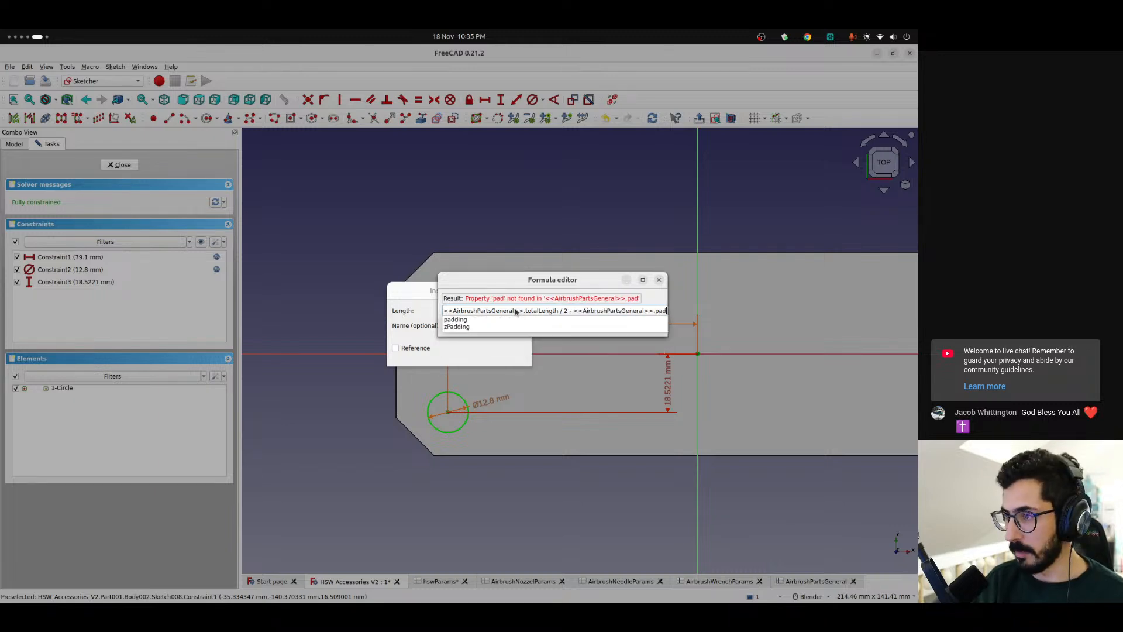
{"action": "key", "text": "Down"}
Subtract <<AirbrushPartsGeneral>>.totalNozzleDiameter / 2 as well in the vertical distance expression, apply it and close the sketch
{"action": "type", "text": "- <<pa"}
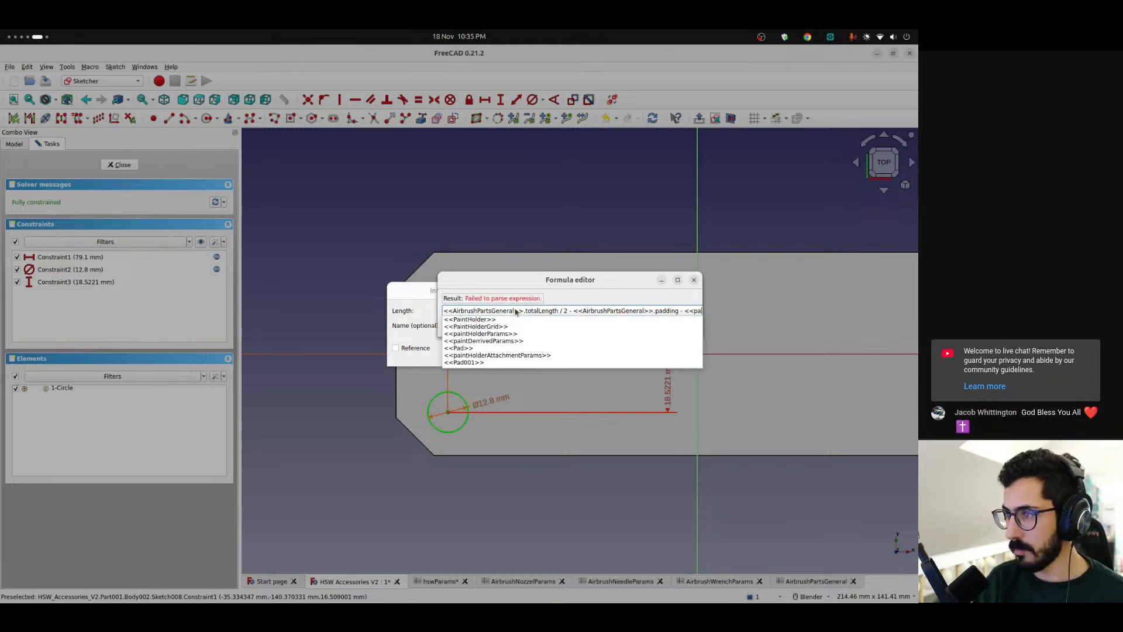
{"action": "key", "text": "BackSpace"}
{"action": "key", "text": "BackSpace"}
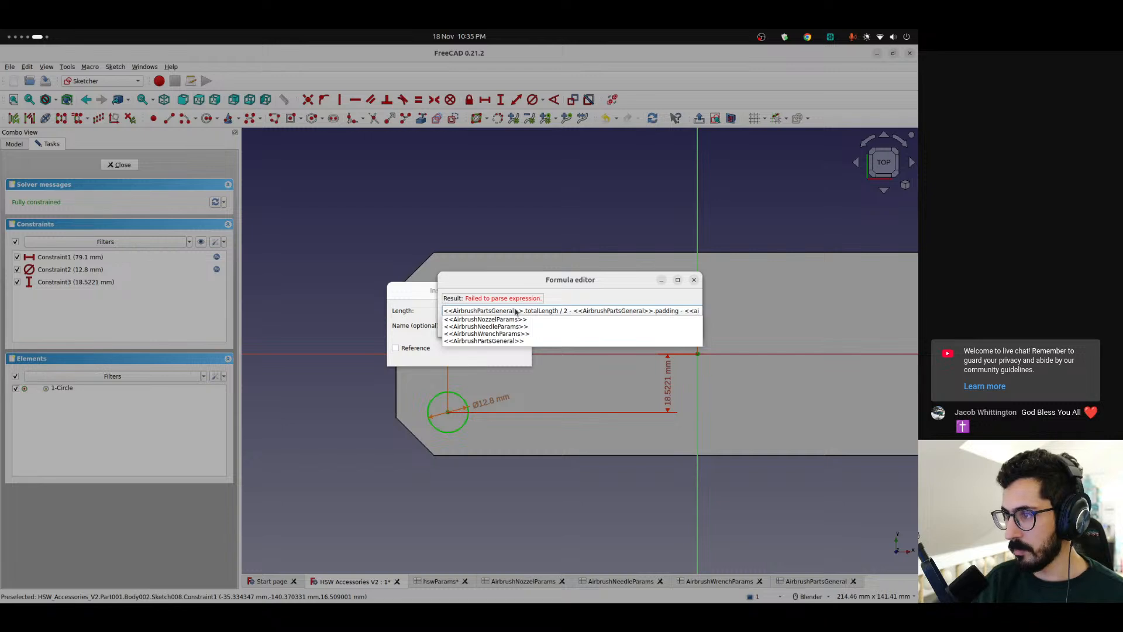
{"action": "key", "text": "Up"}
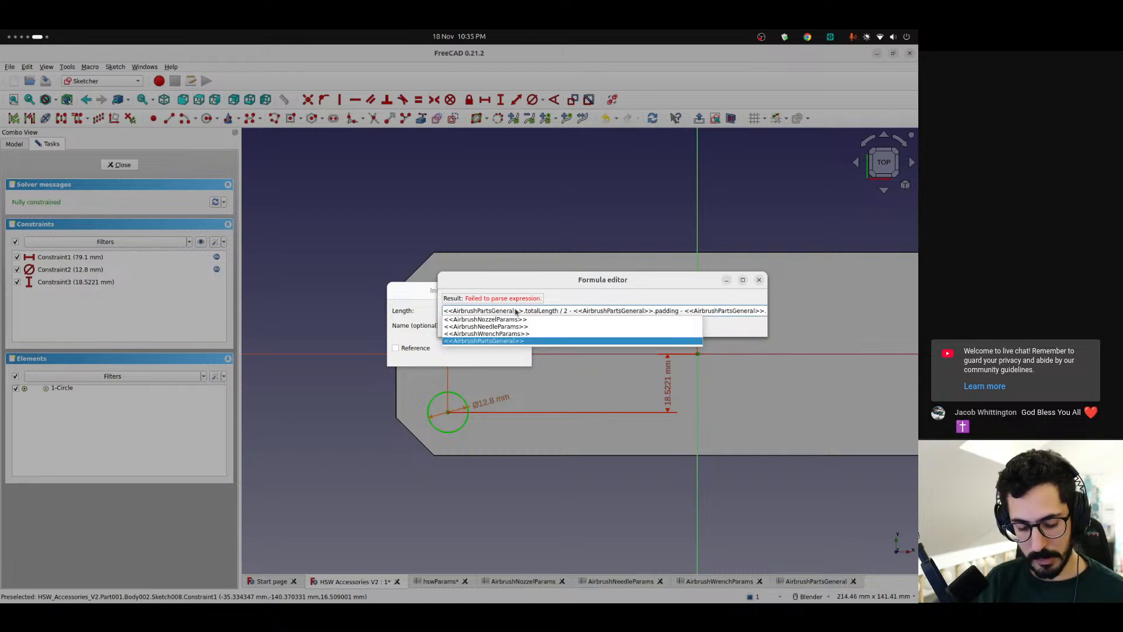
{"action": "type", "text": "tot"}
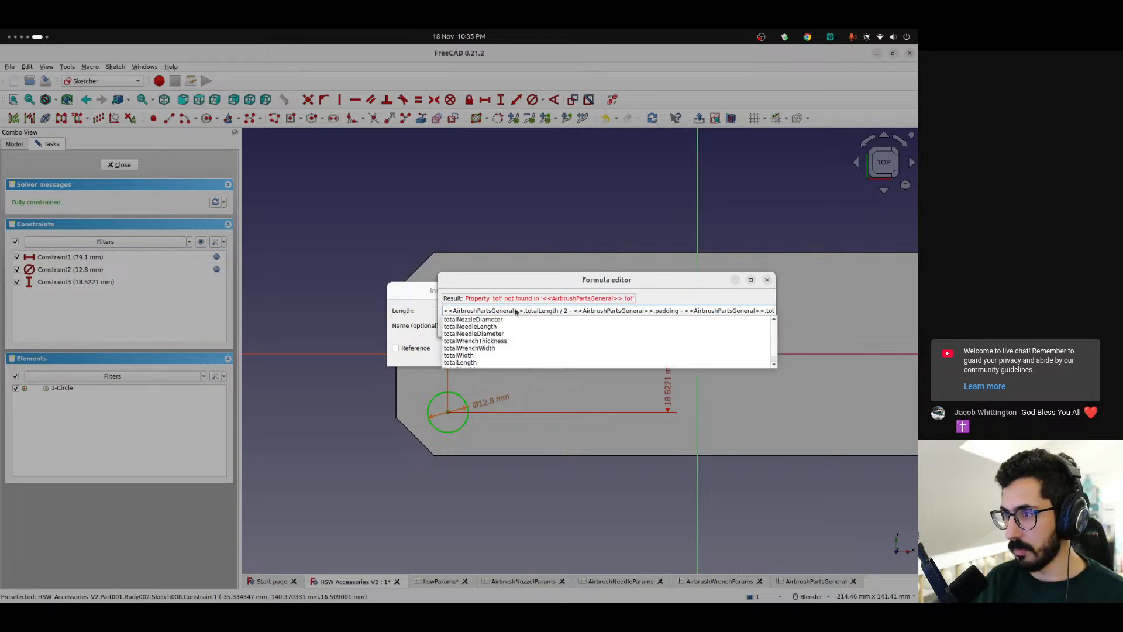
{"action": "key", "text": "Down"}
{"action": "key", "text": "Return"}
{"action": "type", "text": "/2"}
{"action": "key", "text": "Return"}
{"action": "key", "text": "Return"}
{"action": "scroll", "coordinate": [452, 423], "scroll_direction": "up", "scroll_amount": 3}
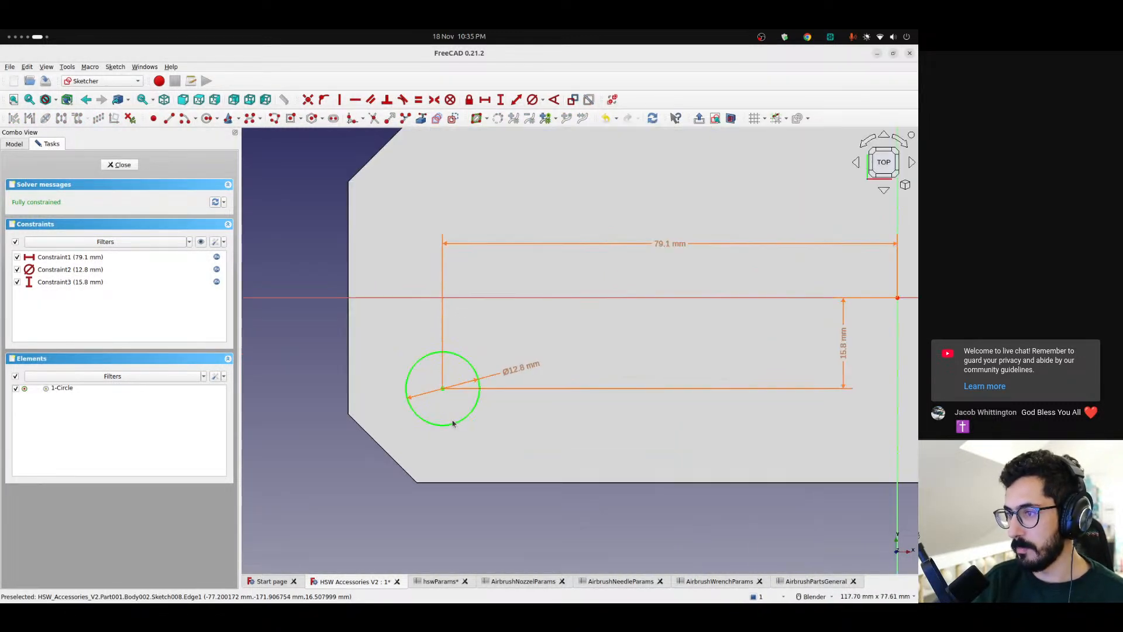
{"action": "scroll", "coordinate": [444, 398], "scroll_direction": "down", "scroll_amount": 2}
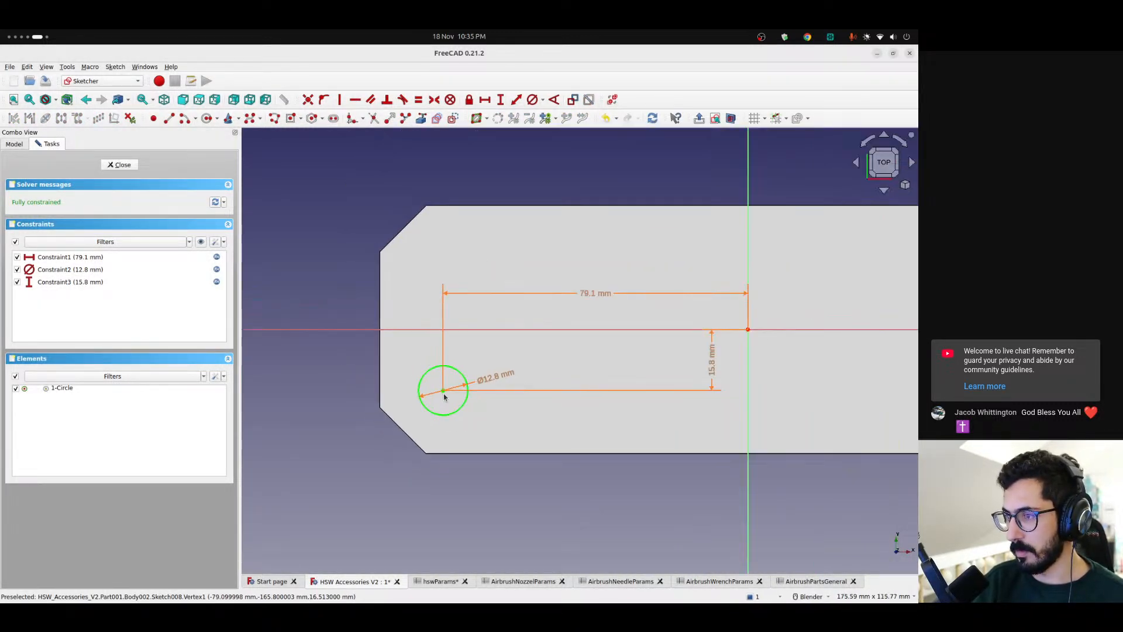
{"action": "left_click", "coordinate": [127, 166]}
Pocket the circle sketch into the base, with the depth driven by the length parameter of <<AirbrushNozzelParams>>
{"action": "scroll", "coordinate": [422, 361], "scroll_direction": "up", "scroll_amount": 5}
{"action": "middle_click_drag", "start_coordinate": [434, 351], "coordinate": [472, 393], "text": "shift"}
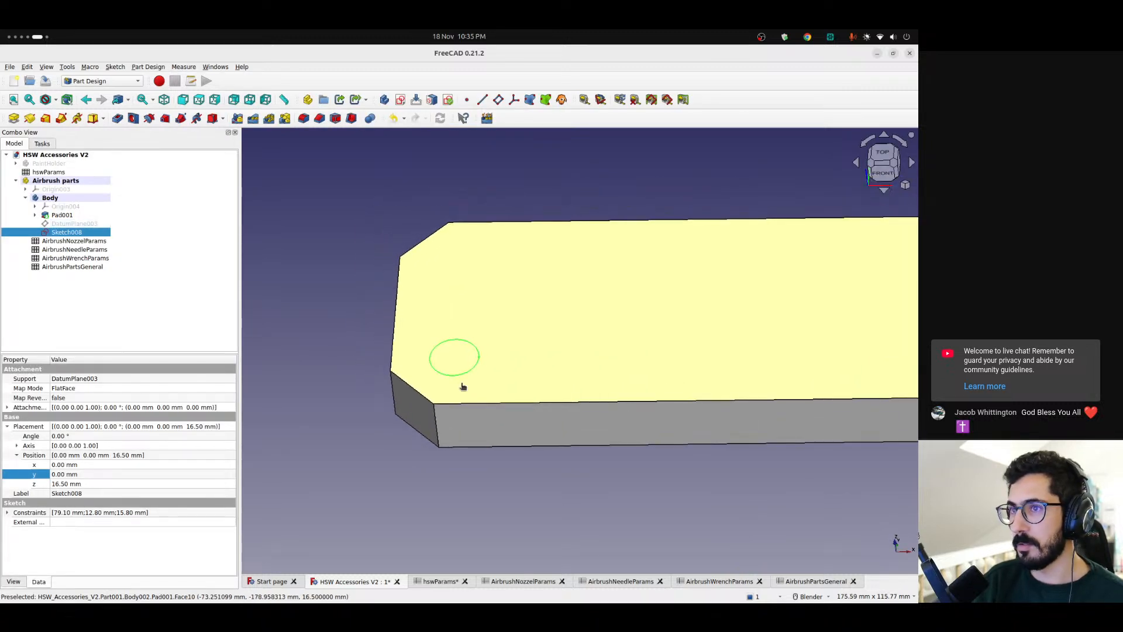
{"action": "left_click", "coordinate": [115, 121]}
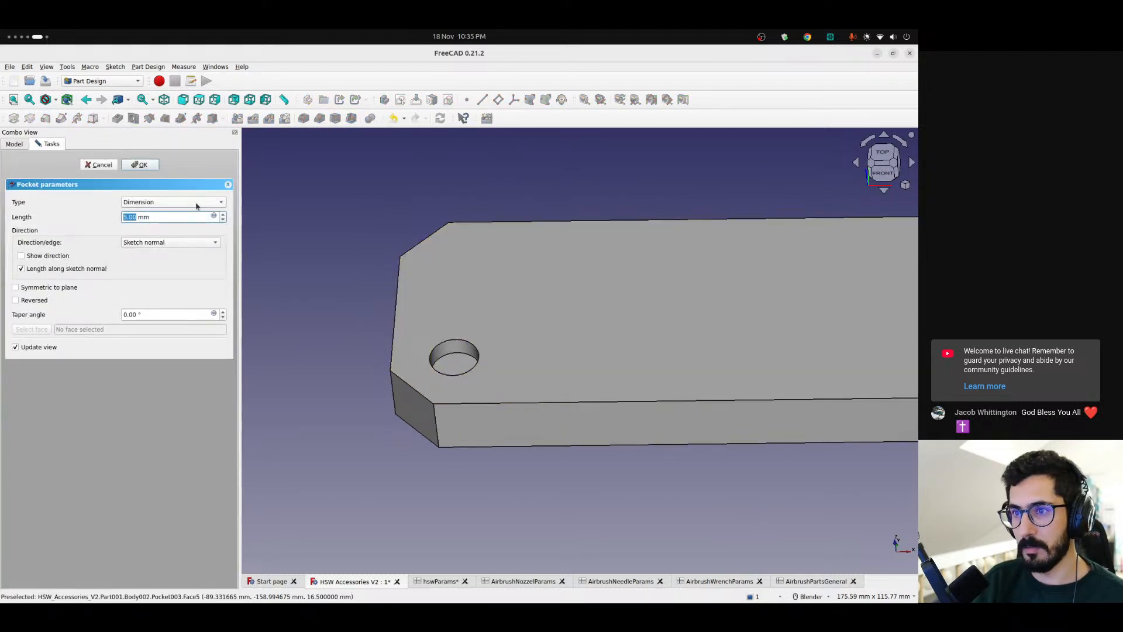
{"action": "left_click", "coordinate": [214, 216]}
{"action": "type", "text": "<<air"}
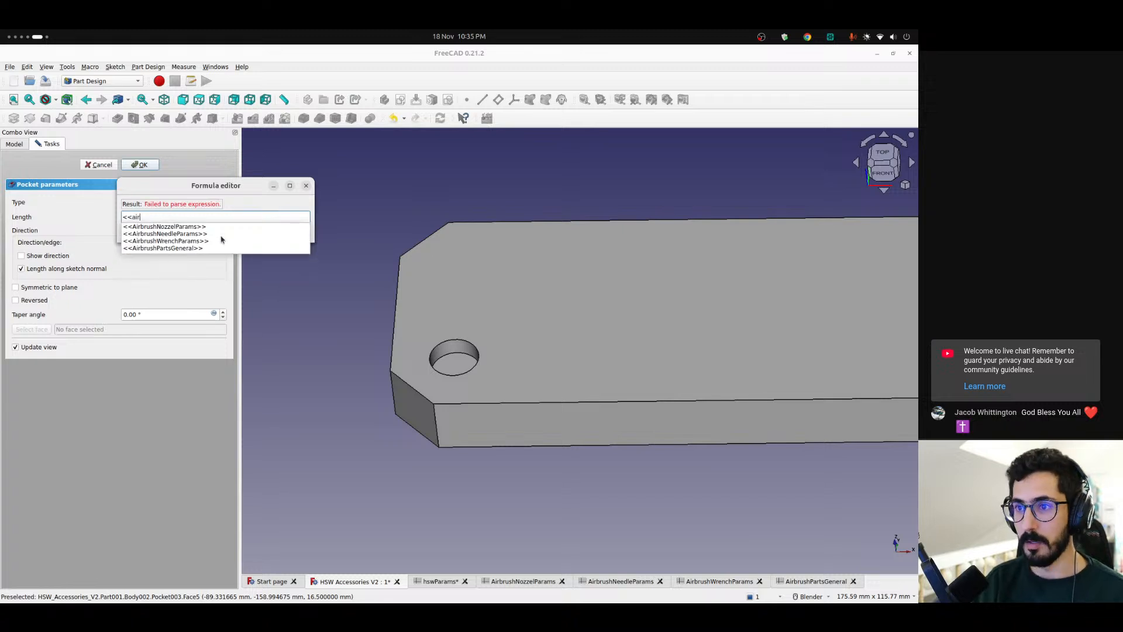
{"action": "key", "text": "Down"}
{"action": "key", "text": "Down"}
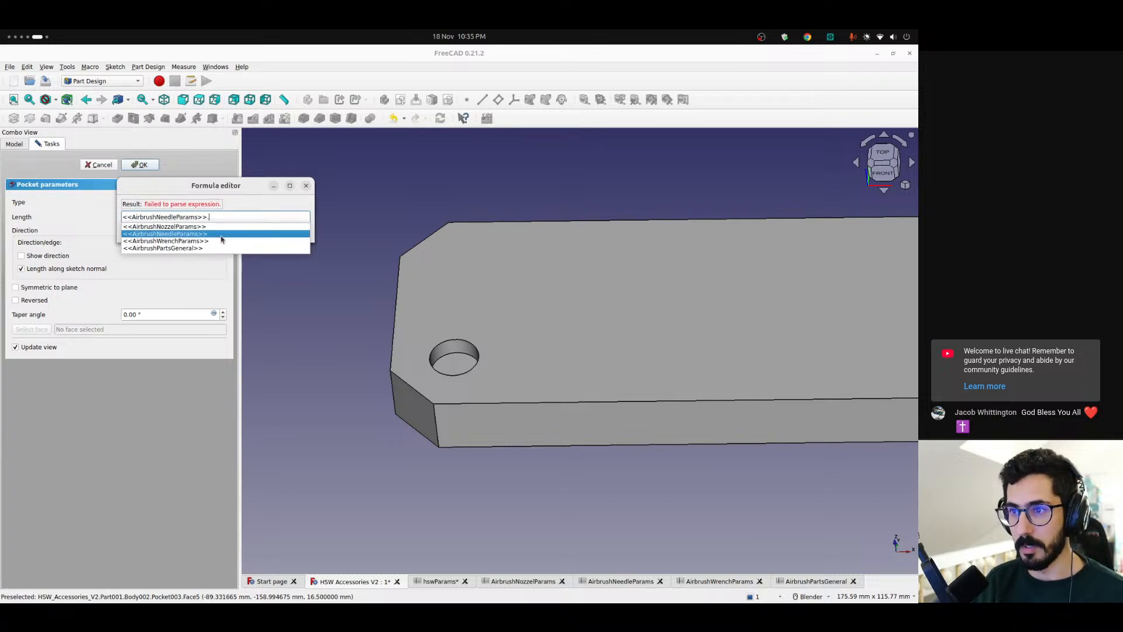
{"action": "key", "text": "Up"}
{"action": "key", "text": "Return"}
{"action": "type", "text": "le"}
{"action": "key", "text": "Down"}
{"action": "key", "text": "Return"}
{"action": "key", "text": "Return"}
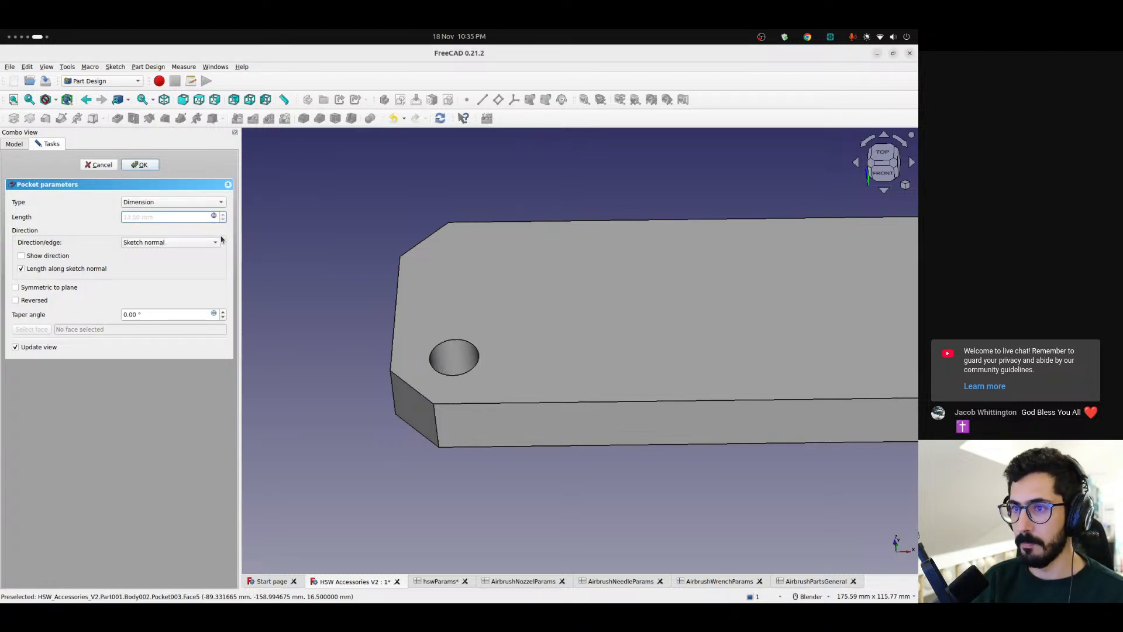
{"action": "left_click", "coordinate": [141, 165]}
{"action": "middle_click_drag", "start_coordinate": [494, 361], "coordinate": [498, 393]}
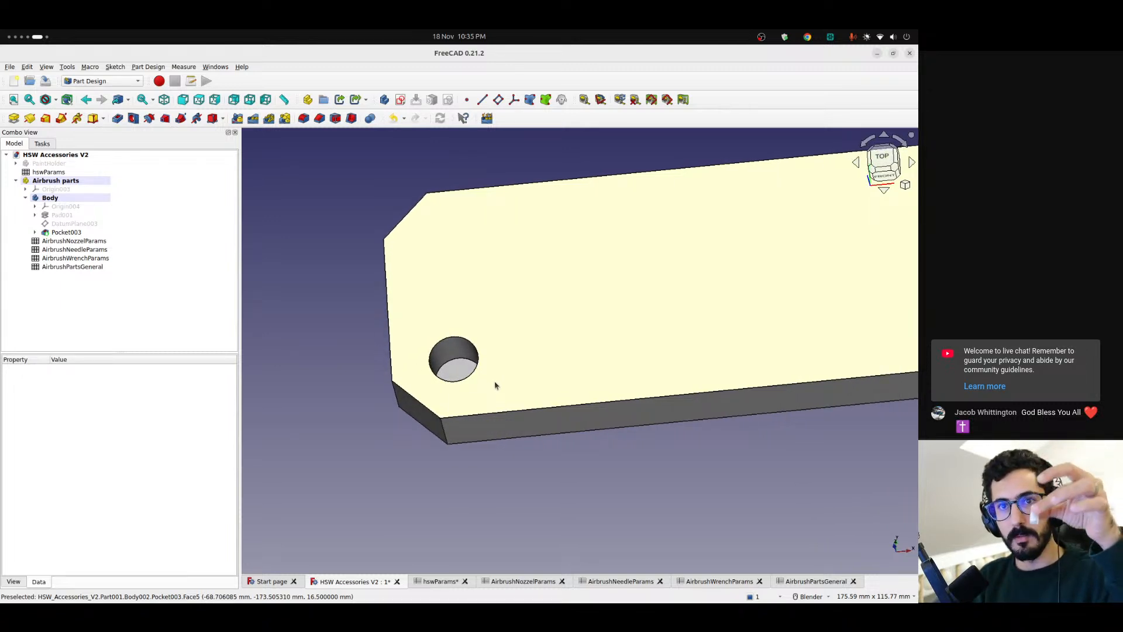
{"action": "scroll", "coordinate": [491, 369], "scroll_direction": "down", "scroll_amount": 3}
{"action": "mouse_move", "coordinate": [509, 374]}
{"action": "middle_mouse_down"}
{"action": "mouse_move", "coordinate": [683, 349]}
{"action": "mouse_move", "coordinate": [747, 321]}
{"action": "mouse_move", "coordinate": [491, 366]}
{"action": "middle_mouse_up"}
{"action": "scroll", "coordinate": [491, 371], "scroll_direction": "down", "scroll_amount": 2}
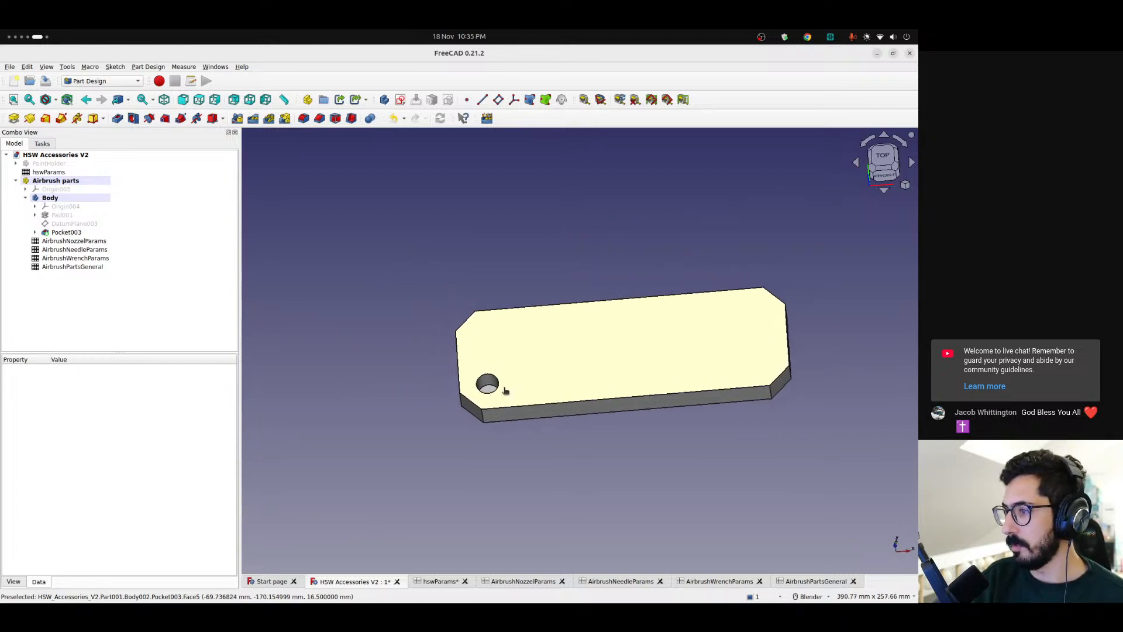
{"action": "scroll", "coordinate": [504, 391], "scroll_direction": "up", "scroll_amount": 2}
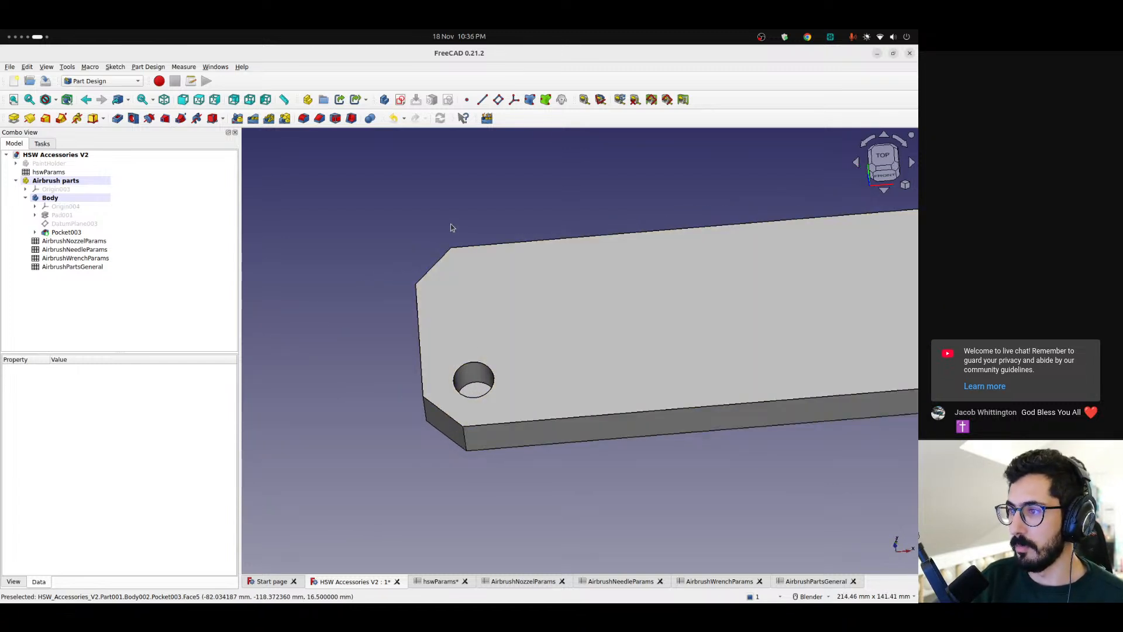
{"action": "right_click", "coordinate": [457, 215]}
{"action": "left_click", "coordinate": [401, 183]}
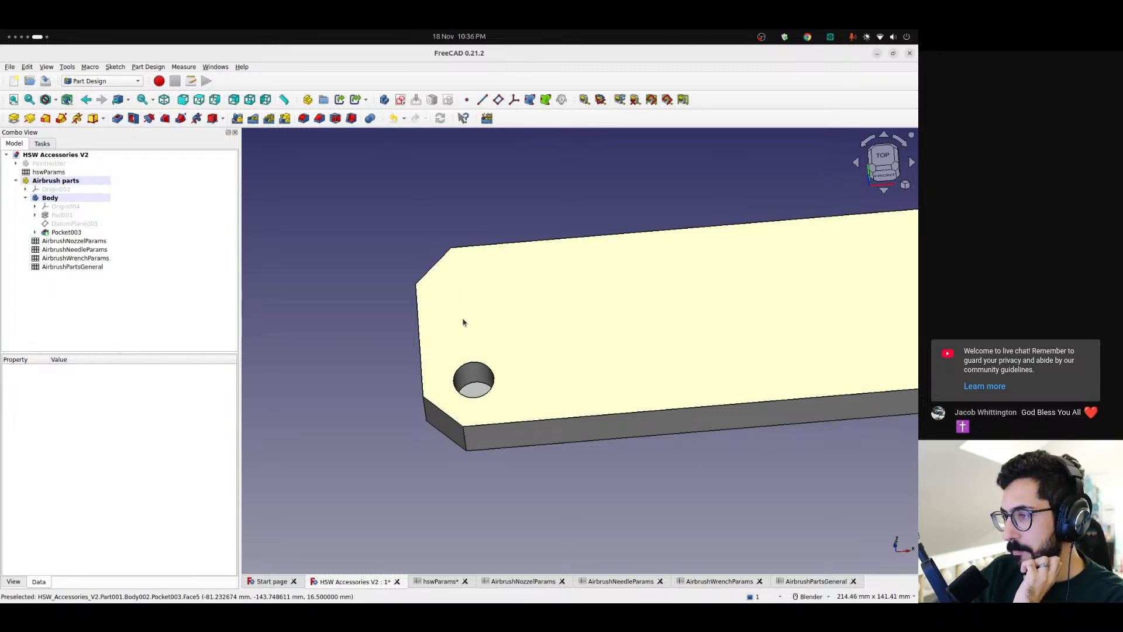
{"action": "scroll", "coordinate": [462, 321], "scroll_direction": "down", "scroll_amount": 2}
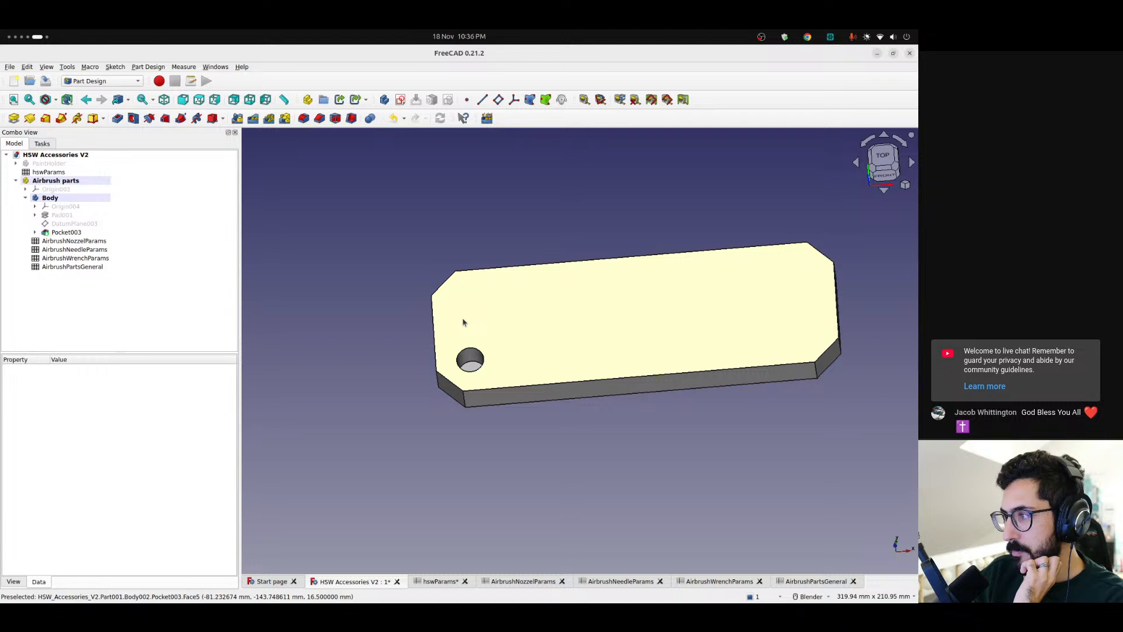
Switch to the Lattice2 workbench and add a linear array of placements to the airbrush parts body
{"action": "left_click", "coordinate": [96, 81]}
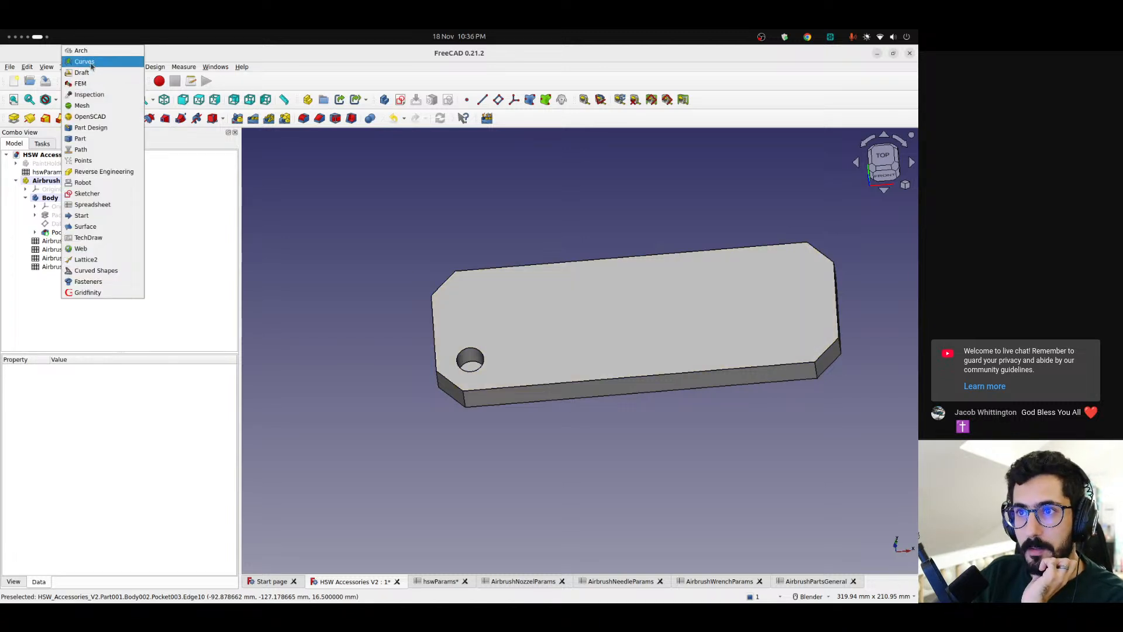
{"action": "left_click", "coordinate": [91, 259]}
{"action": "left_click", "coordinate": [128, 84]}
{"action": "left_click", "coordinate": [462, 236]}
{"action": "scroll", "coordinate": [520, 254], "scroll_direction": "down", "scroll_amount": 1}
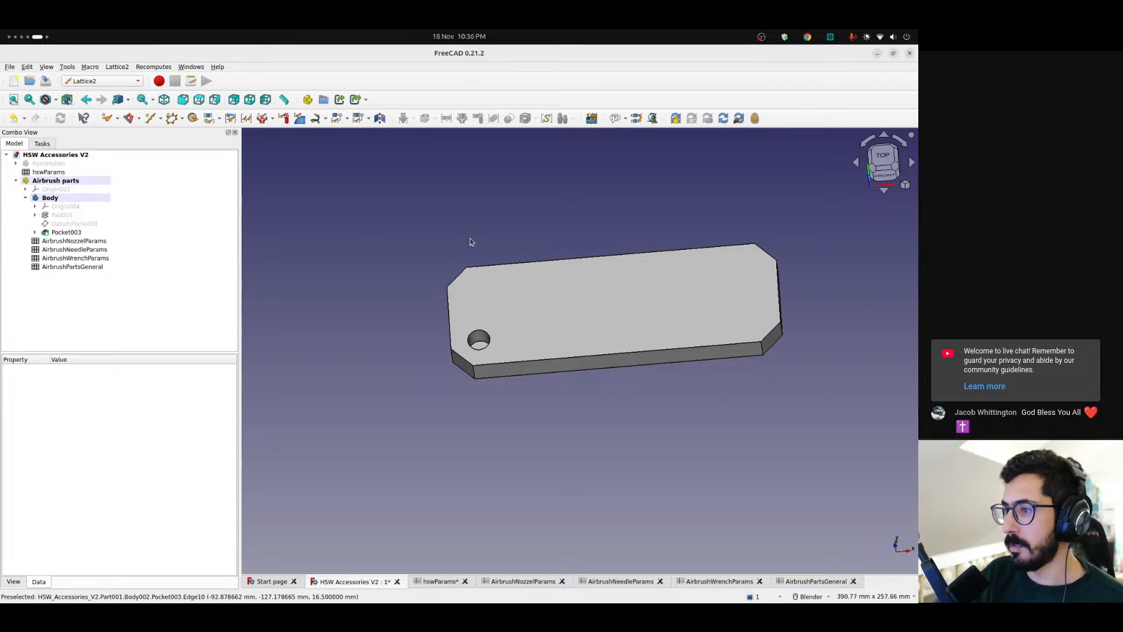
{"action": "left_click", "coordinate": [153, 120]}
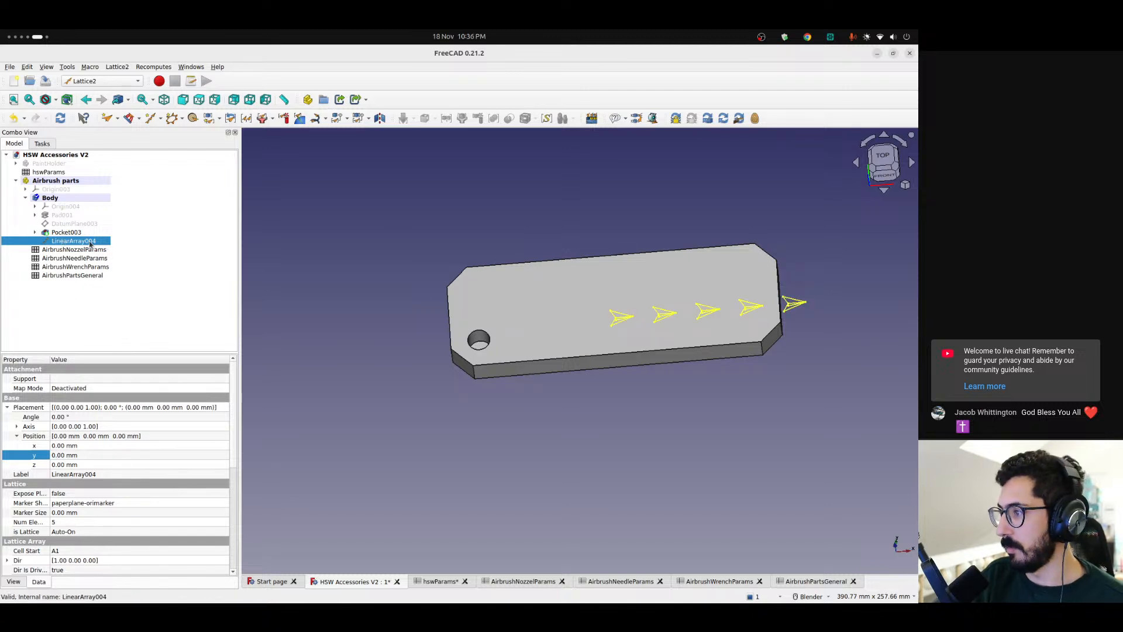
Point the linear array along the Y axis by setting its direction to x 0 and y 1
{"action": "left_click", "coordinate": [16, 435]}
{"action": "scroll", "coordinate": [39, 514], "scroll_direction": "down", "scroll_amount": 1}
{"action": "left_click", "coordinate": [7, 504]}
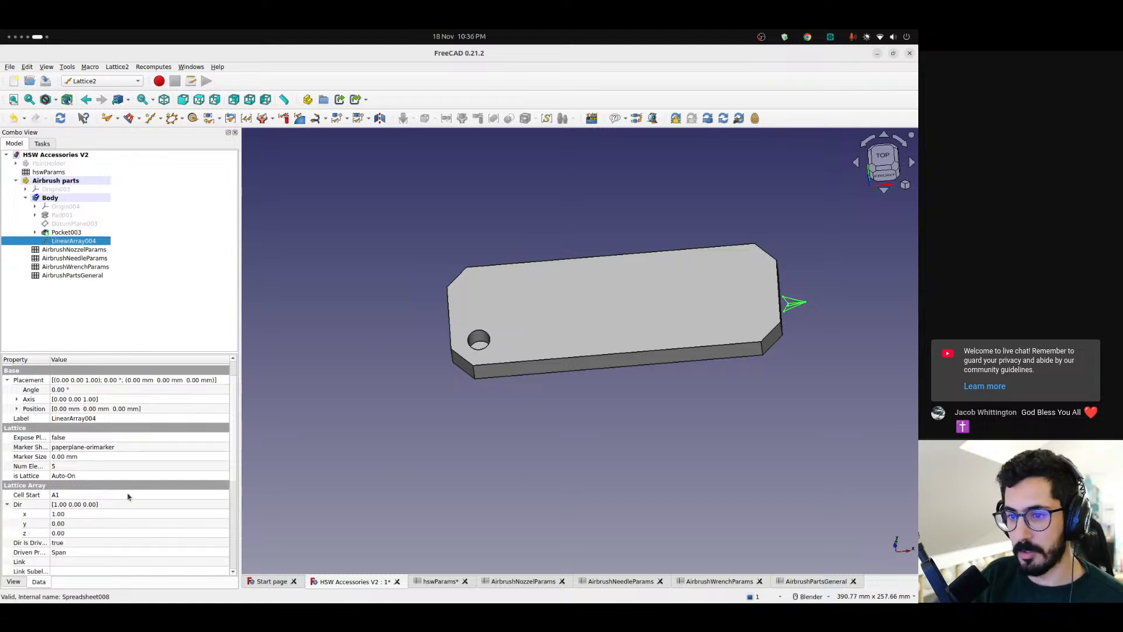
{"action": "left_click", "coordinate": [83, 523]}
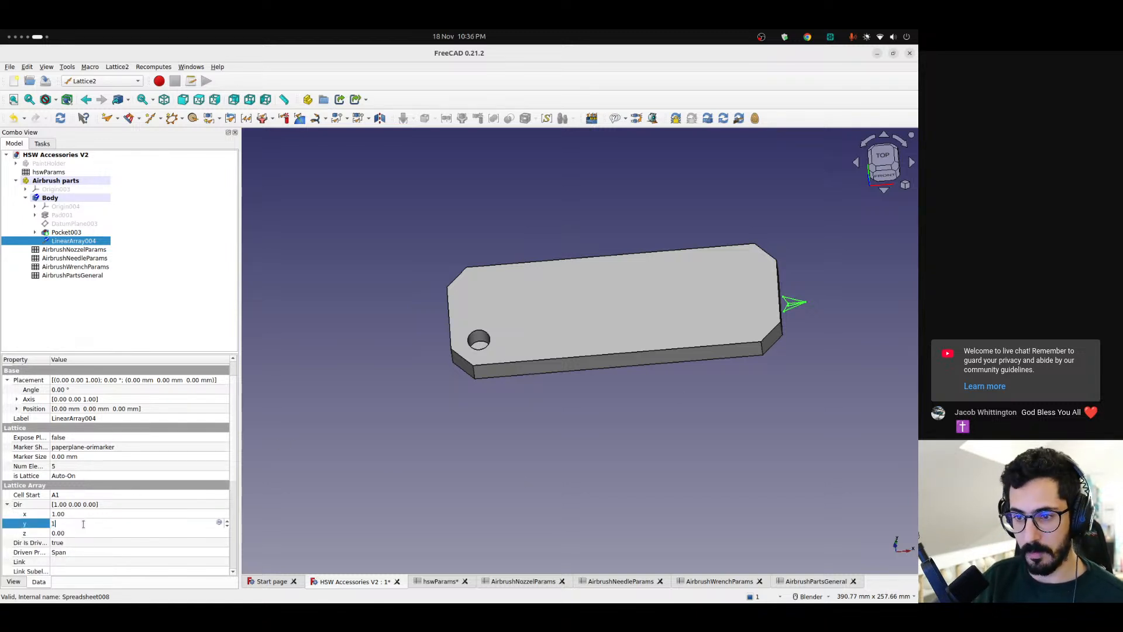
{"action": "type", "text": "1"}
{"action": "left_click", "coordinate": [78, 514]}
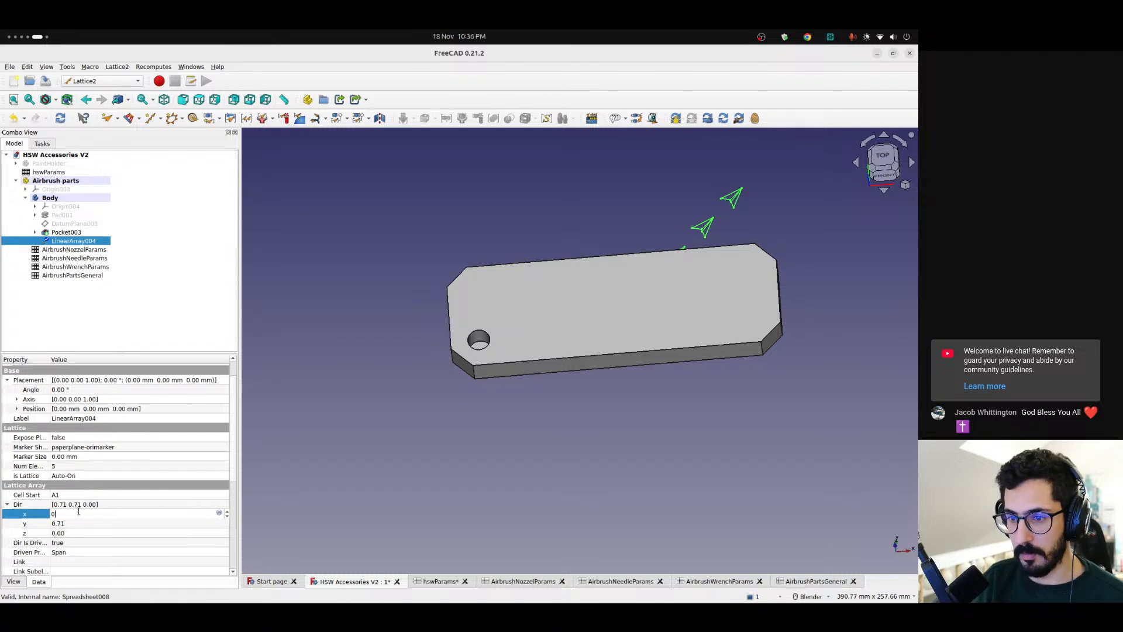
{"action": "type", "text": "0"}
{"action": "key", "text": "Return"}
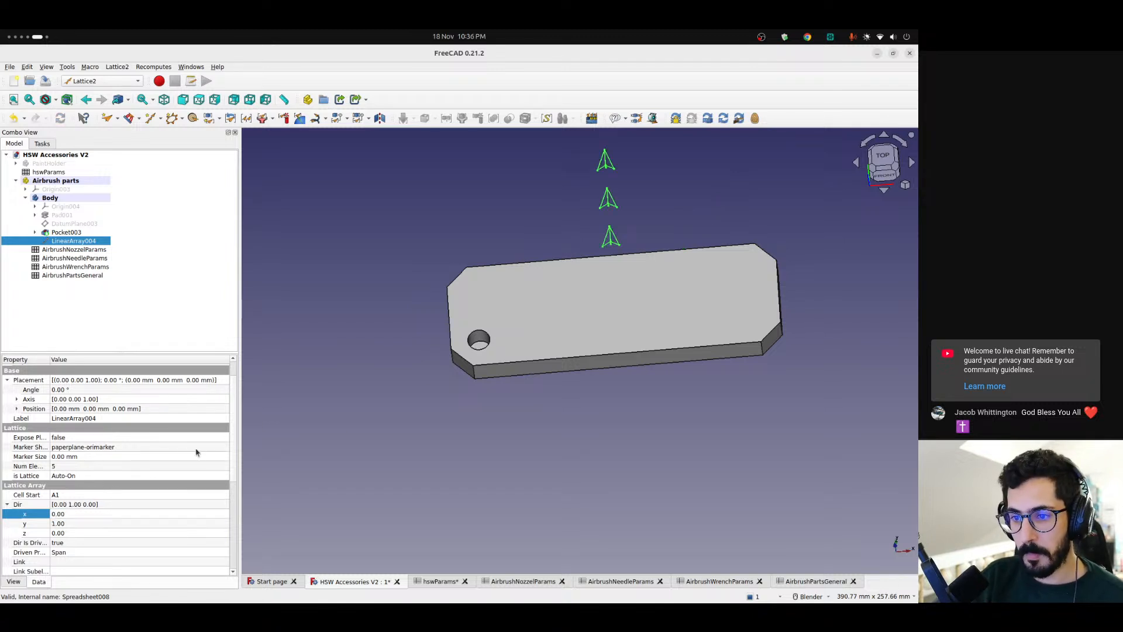
Set the linear array's count to 3 and its generator mode to StepN
{"action": "left_click", "coordinate": [882, 156]}
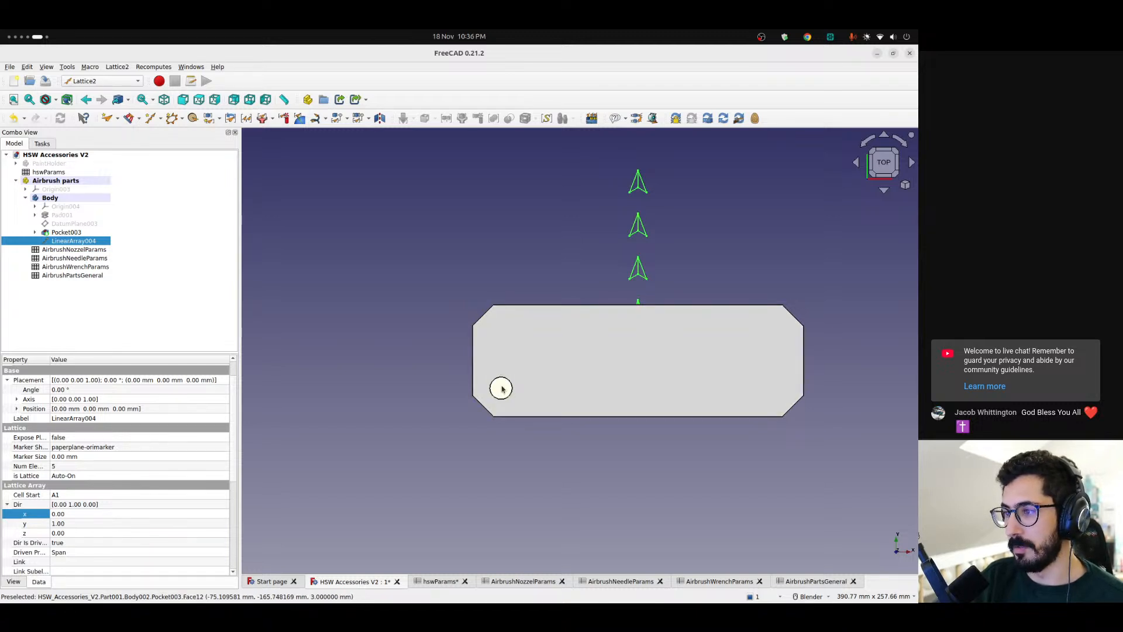
{"action": "middle_click_drag", "start_coordinate": [615, 350], "coordinate": [596, 368], "text": "shift"}
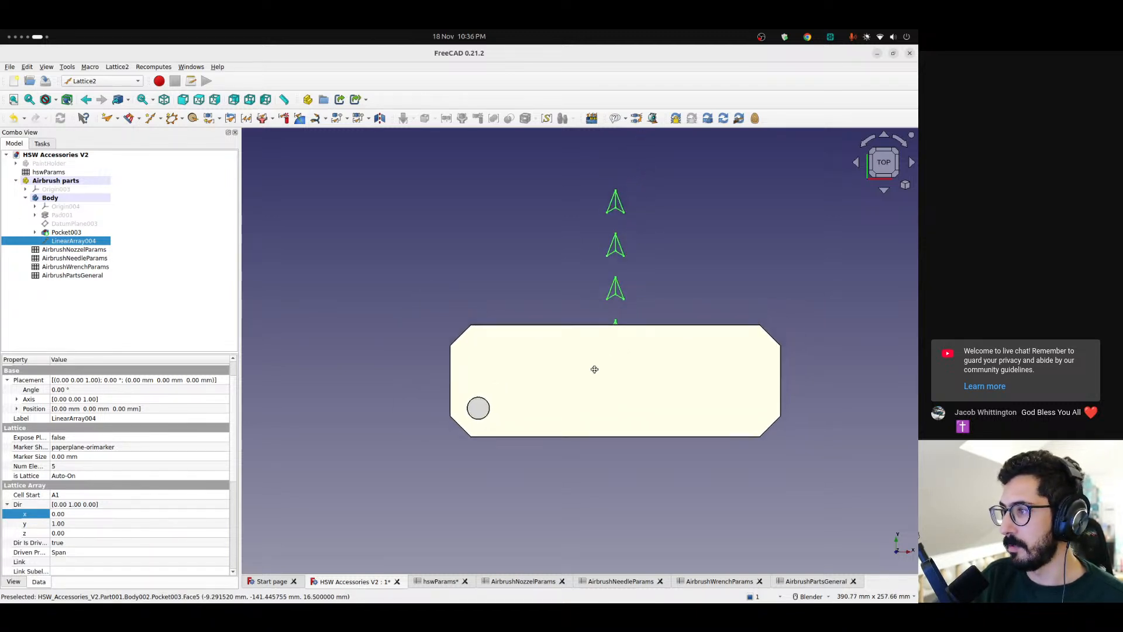
{"action": "scroll", "coordinate": [371, 429], "scroll_direction": "down", "scroll_amount": 2}
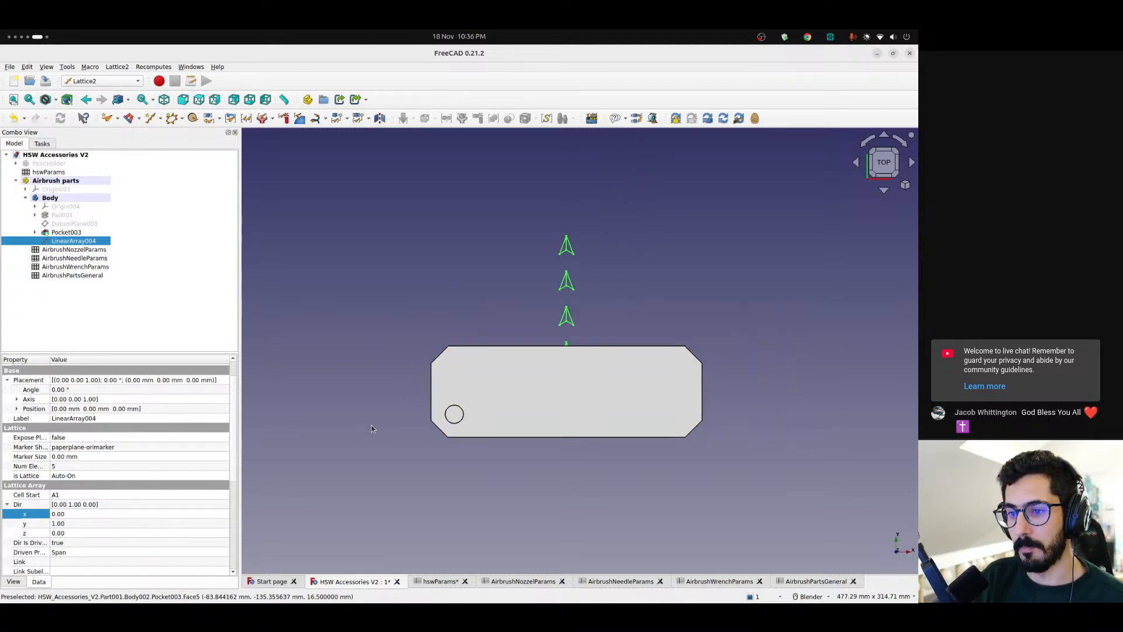
{"action": "left_click", "coordinate": [7, 505]}
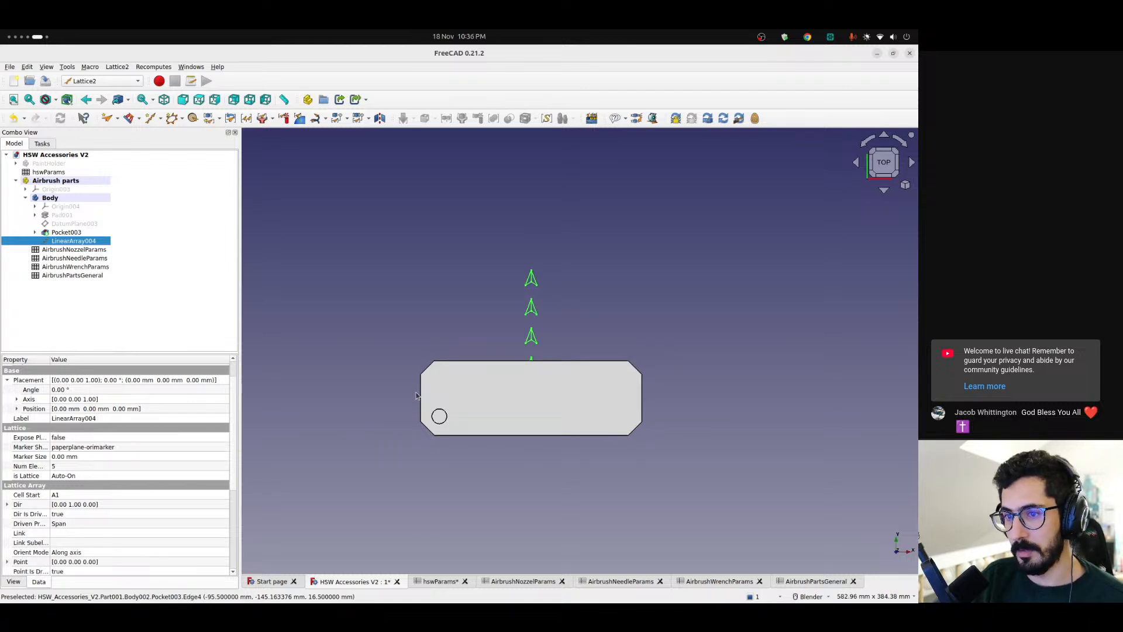
{"action": "scroll", "coordinate": [417, 393], "scroll_direction": "up", "scroll_amount": 2}
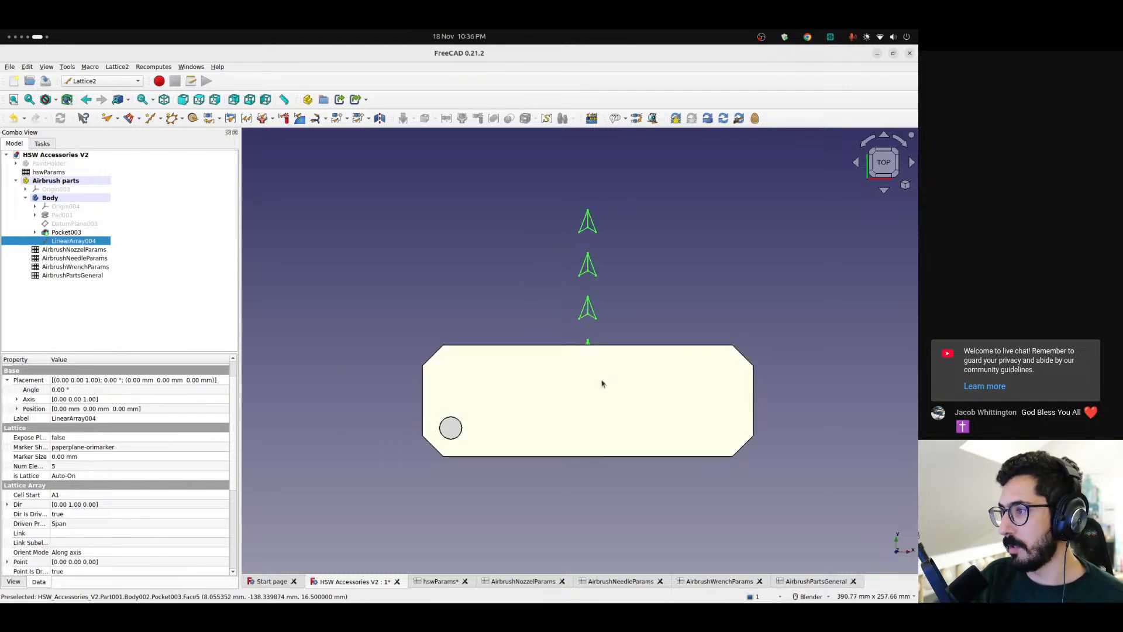
{"action": "left_click", "coordinate": [7, 380]}
{"action": "scroll", "coordinate": [55, 464], "scroll_direction": "down", "scroll_amount": 4}
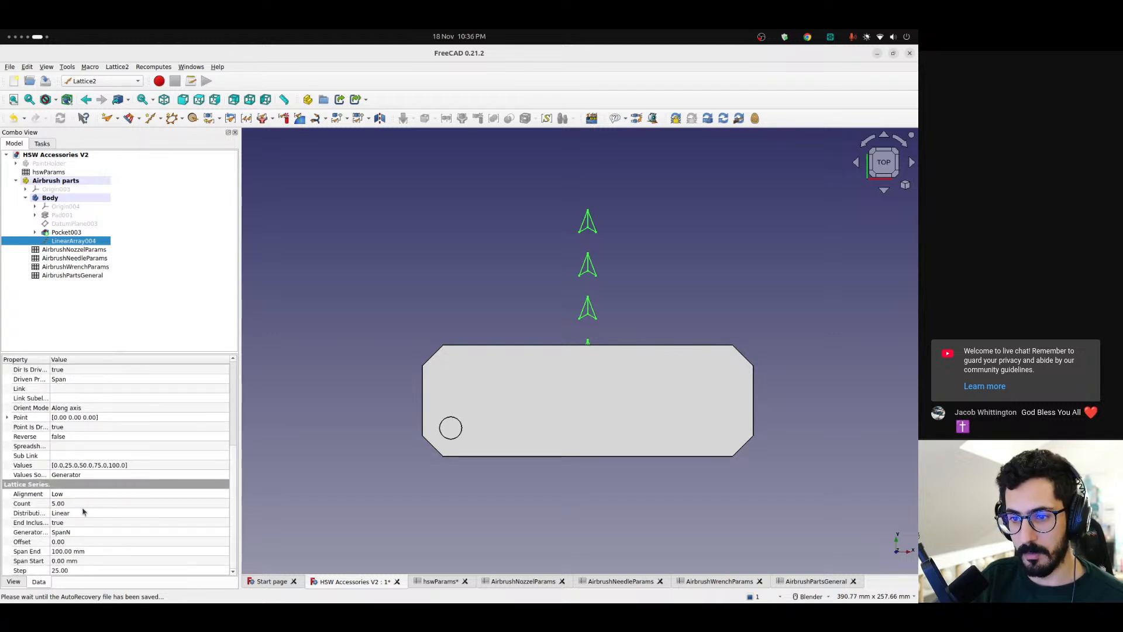
{"action": "left_click", "coordinate": [95, 507]}
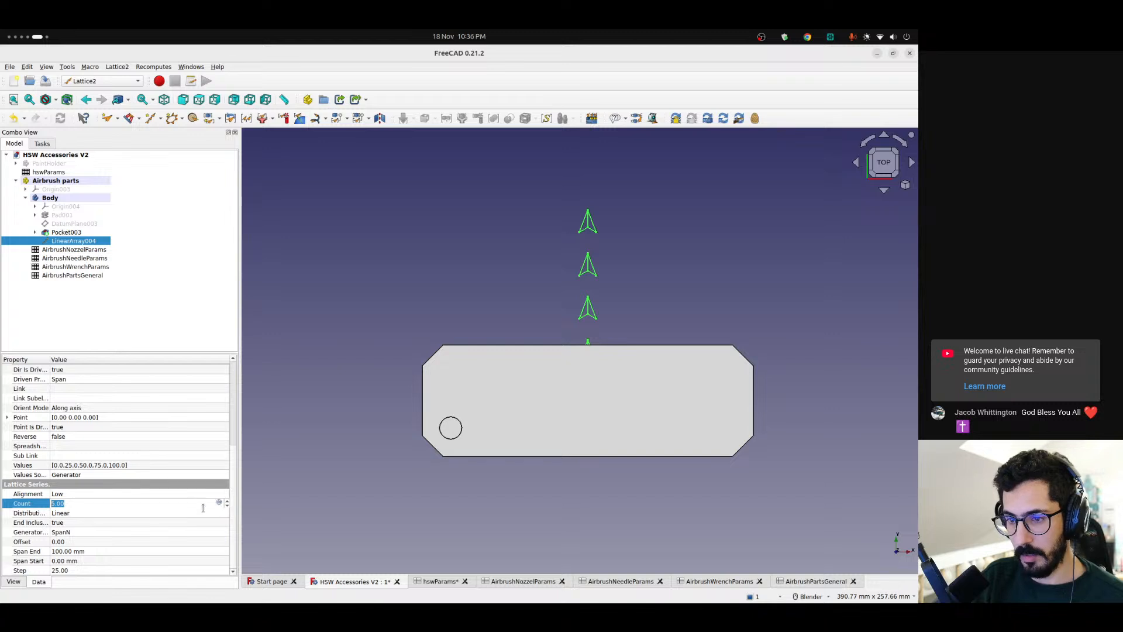
{"action": "left_click", "coordinate": [92, 532]}
{"action": "left_click", "coordinate": [87, 532]}
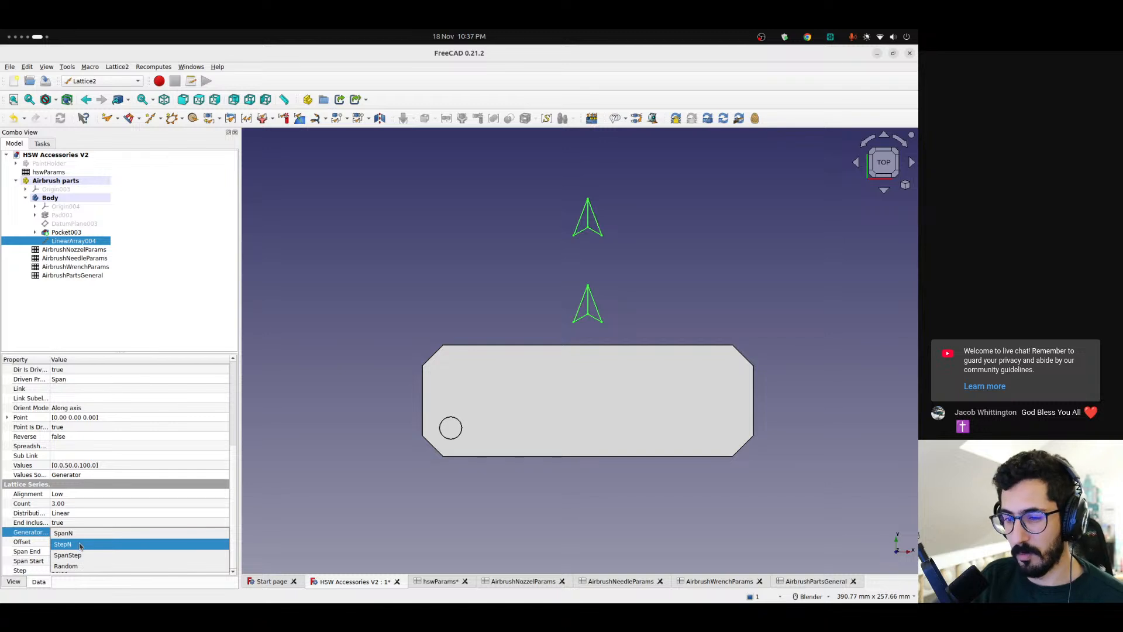
{"action": "left_click", "coordinate": [80, 544]}
{"action": "left_click", "coordinate": [82, 527]}
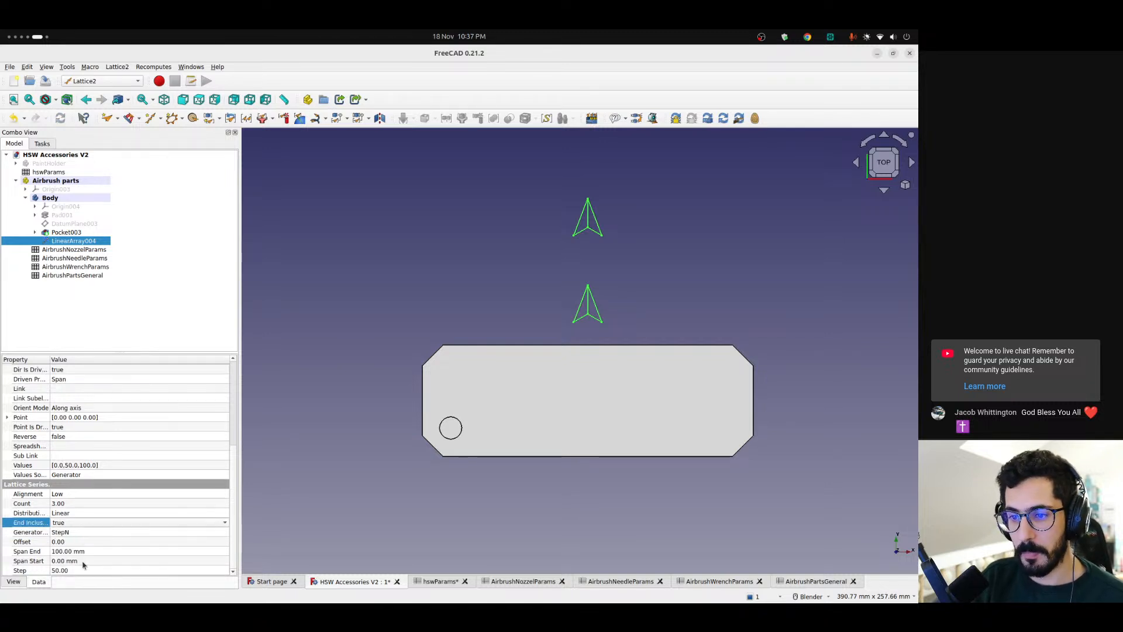
Drive the linear array's step with the expression <<AirbrushPartsGeneral>>.nozzleSpacing
{"action": "left_click", "coordinate": [80, 571]}
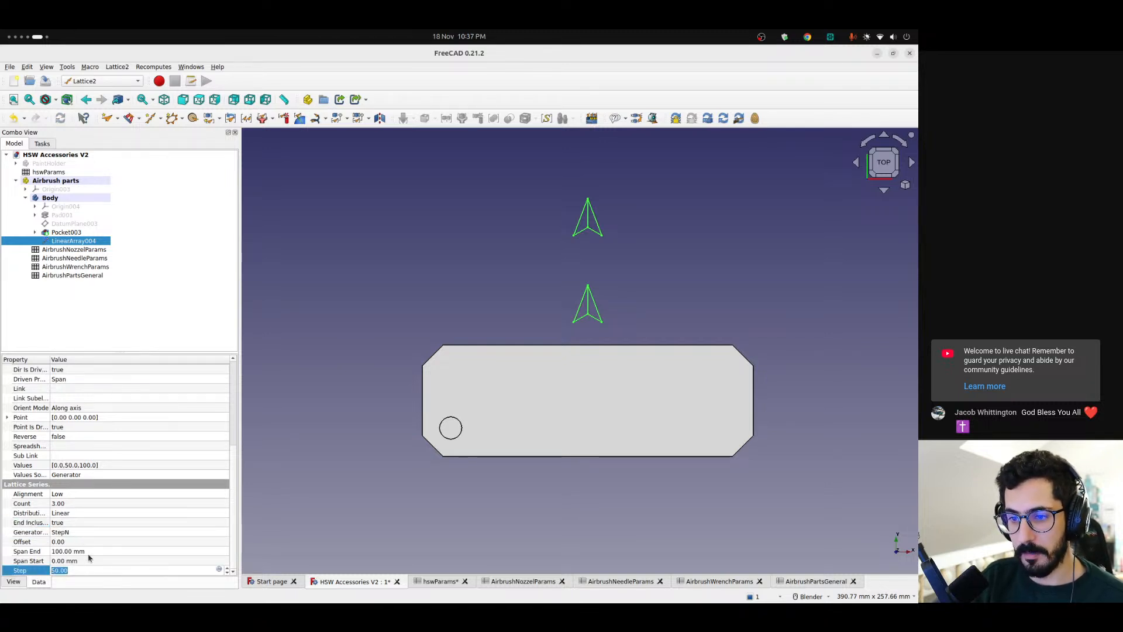
{"action": "left_click", "coordinate": [219, 570]}
{"action": "type", "text": "<<Air"}
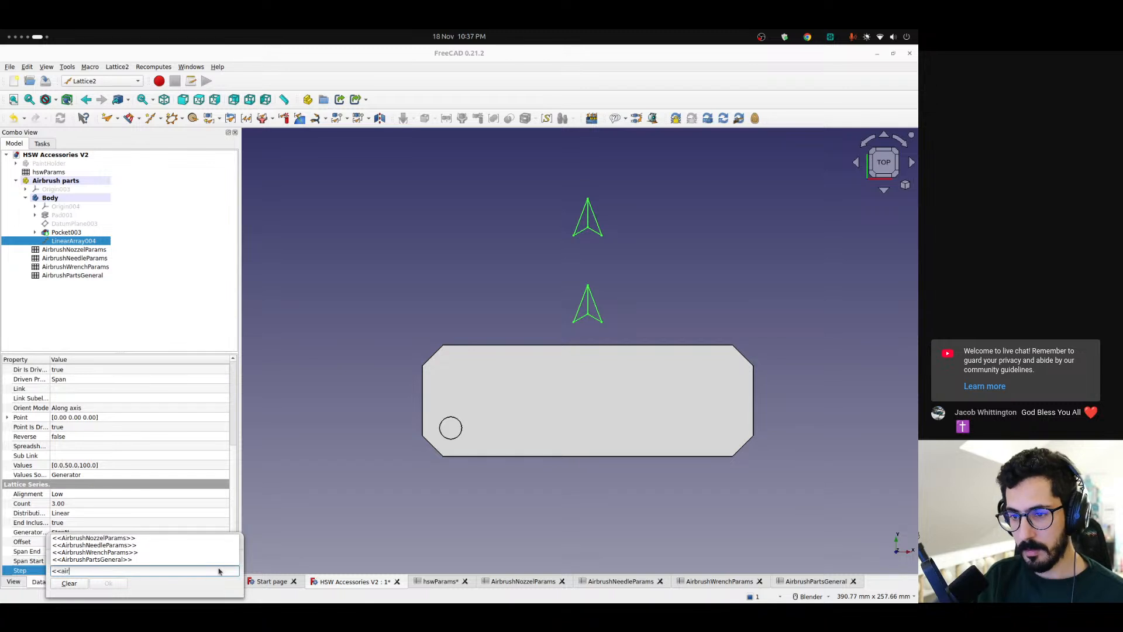
{"action": "key", "text": "Up"}
{"action": "type", "text": "spa"}
{"action": "key", "text": "Down"}
{"action": "key", "text": "Down"}
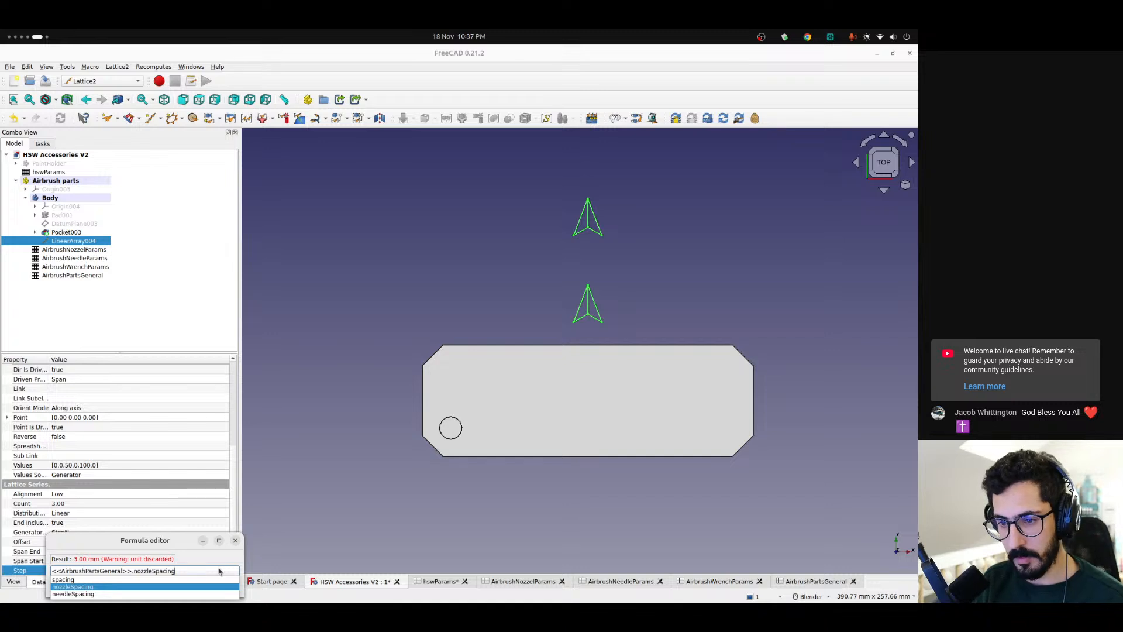
{"action": "key", "text": "Return"}
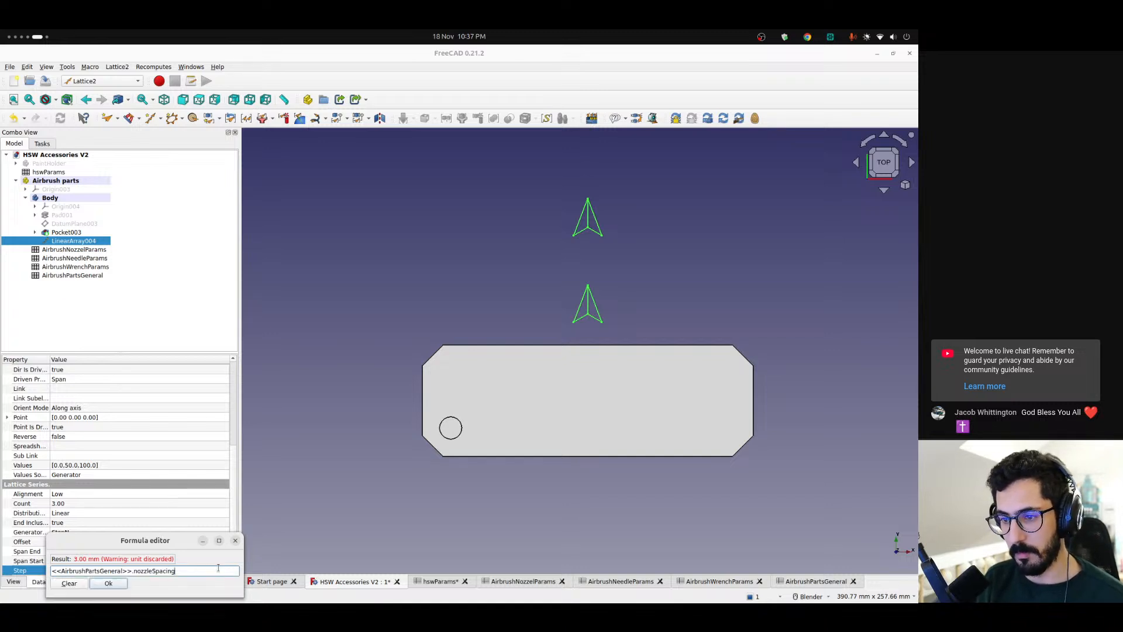
{"action": "key", "text": "Return"}
{"action": "left_click", "coordinate": [310, 463]}
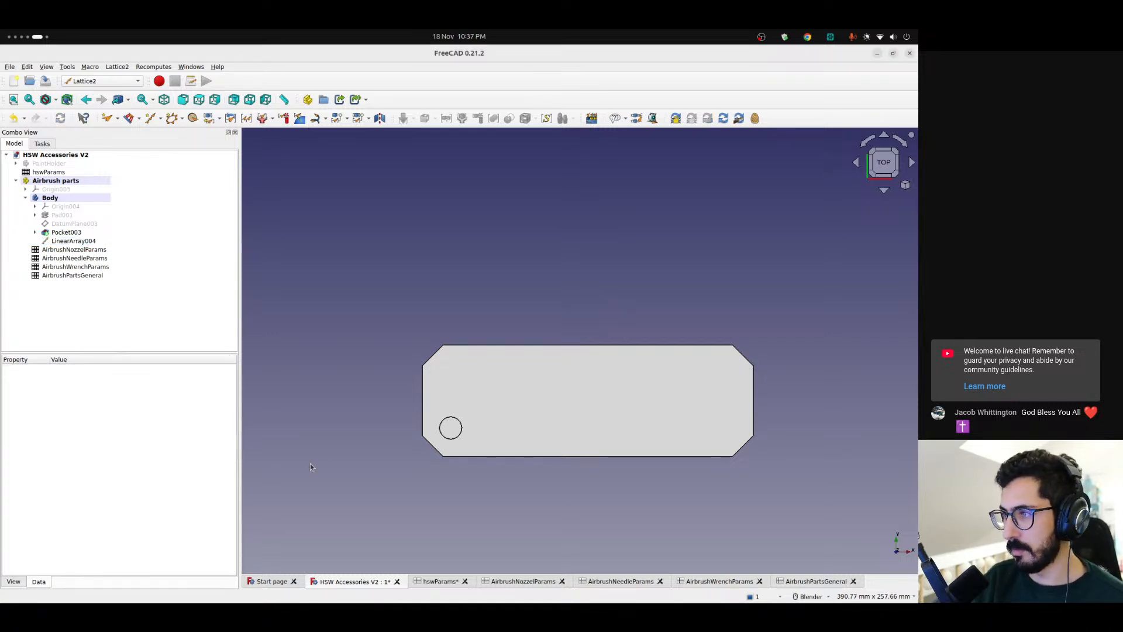
Examine the spacing of the array's placement markers beneath the base against the size of the nozzle pocket
{"action": "middle_click_drag", "start_coordinate": [522, 396], "coordinate": [772, 311]}
{"action": "scroll", "coordinate": [478, 457], "scroll_direction": "up", "scroll_amount": 5}
{"action": "scroll", "coordinate": [463, 433], "scroll_direction": "down", "scroll_amount": 3}
{"action": "middle_click_drag", "start_coordinate": [525, 405], "coordinate": [519, 431]}
{"action": "scroll", "coordinate": [474, 395], "scroll_direction": "up", "scroll_amount": 8}
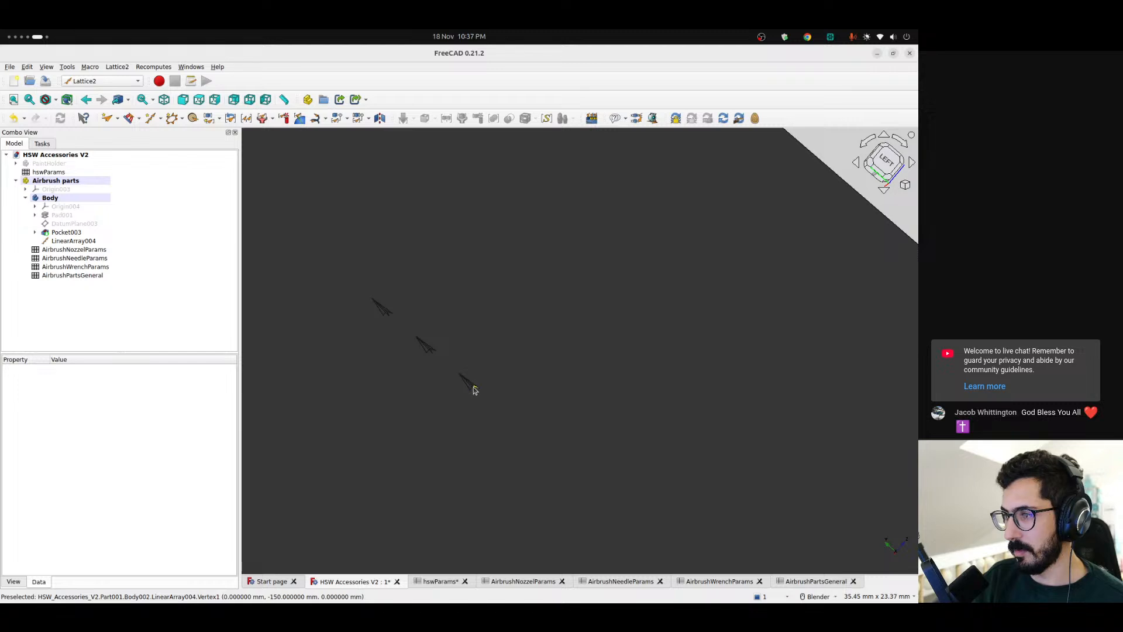
{"action": "scroll", "coordinate": [472, 386], "scroll_direction": "down", "scroll_amount": 8}
{"action": "middle_click_drag", "start_coordinate": [463, 381], "coordinate": [514, 427]}
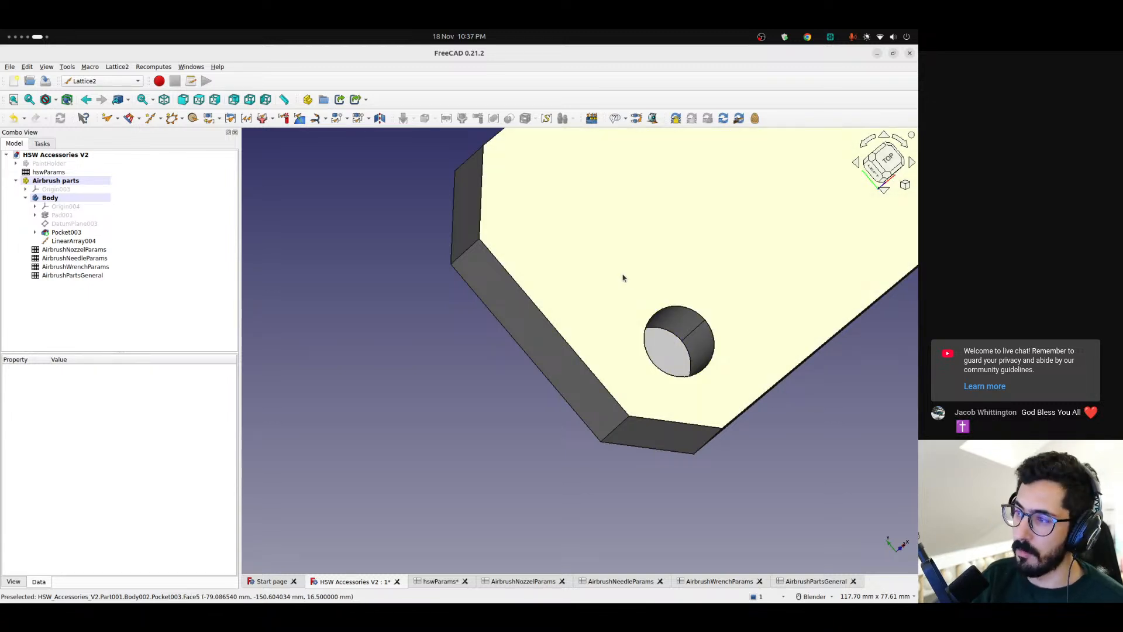
Add <<AirbrushPartsGeneral>>.totalNozzleDiameter to the nozzleSpacing expression that drives the array's step
{"action": "left_click", "coordinate": [70, 240]}
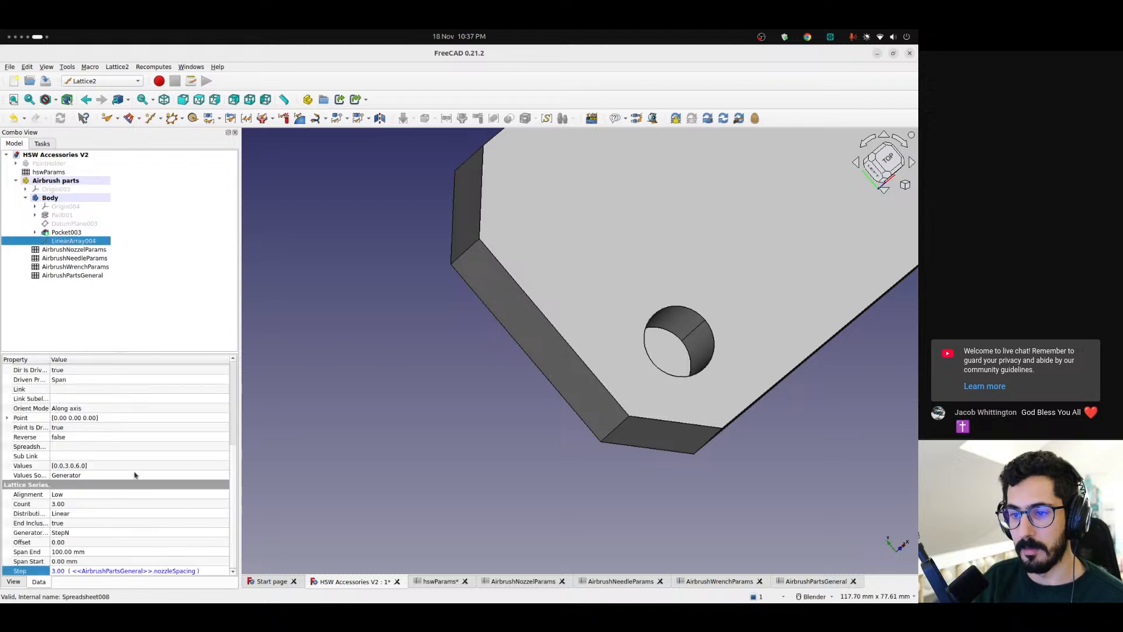
{"action": "left_click", "coordinate": [105, 571]}
{"action": "left_click", "coordinate": [215, 573]}
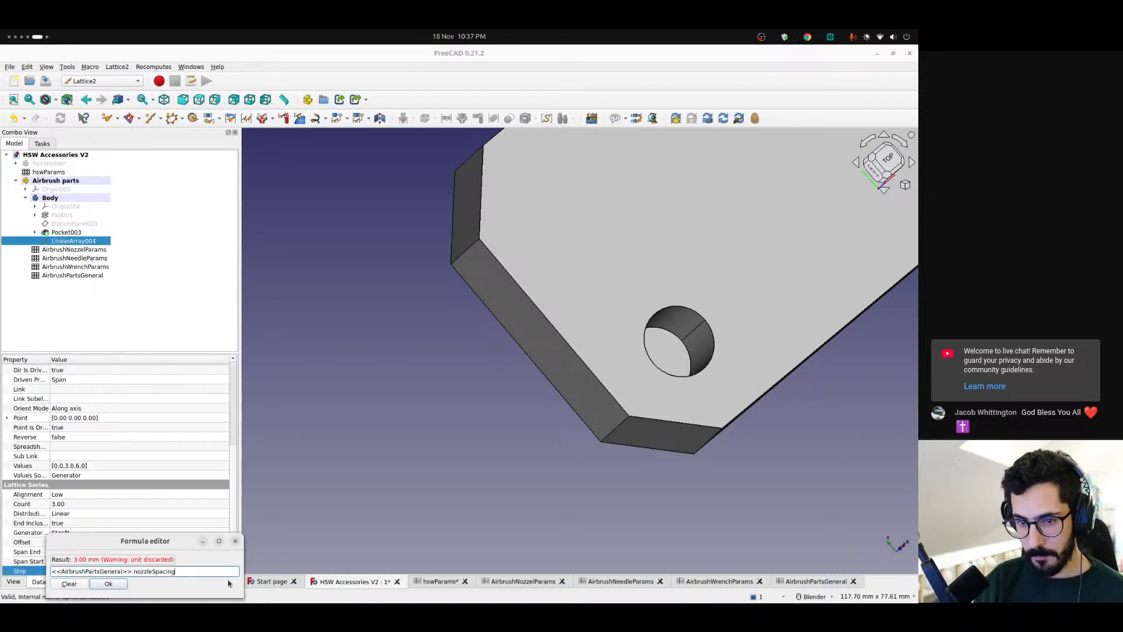
{"action": "type", "text": "+ <"}
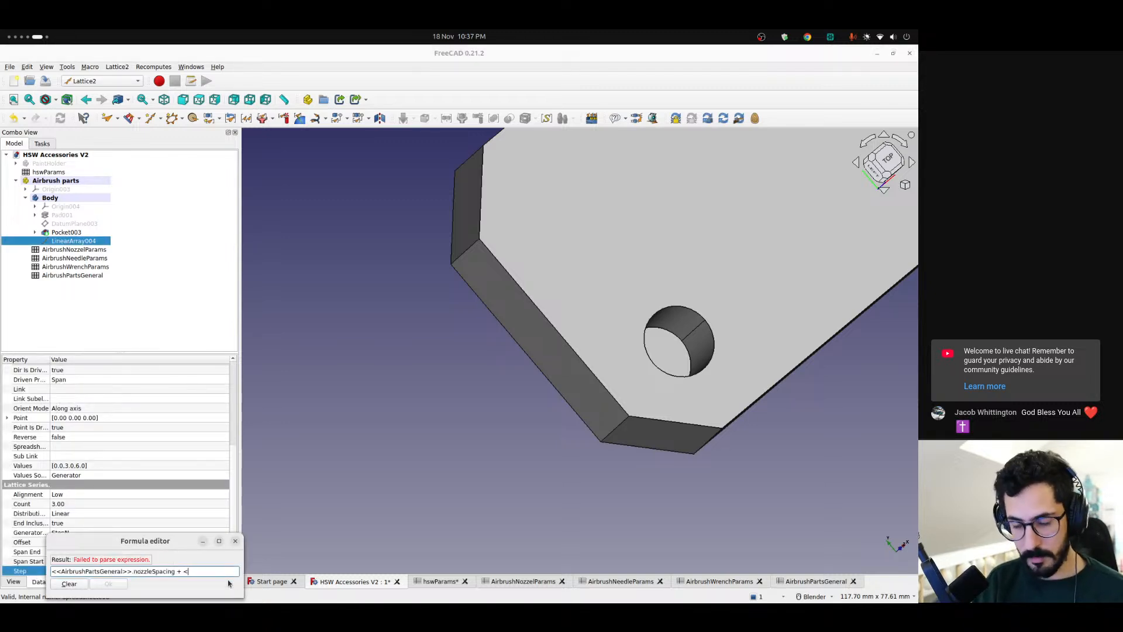
{"action": "type", "text": "<AirbrushPartsGeneral>>."}
{"action": "key", "text": "Up"}
{"action": "key", "text": "Return"}
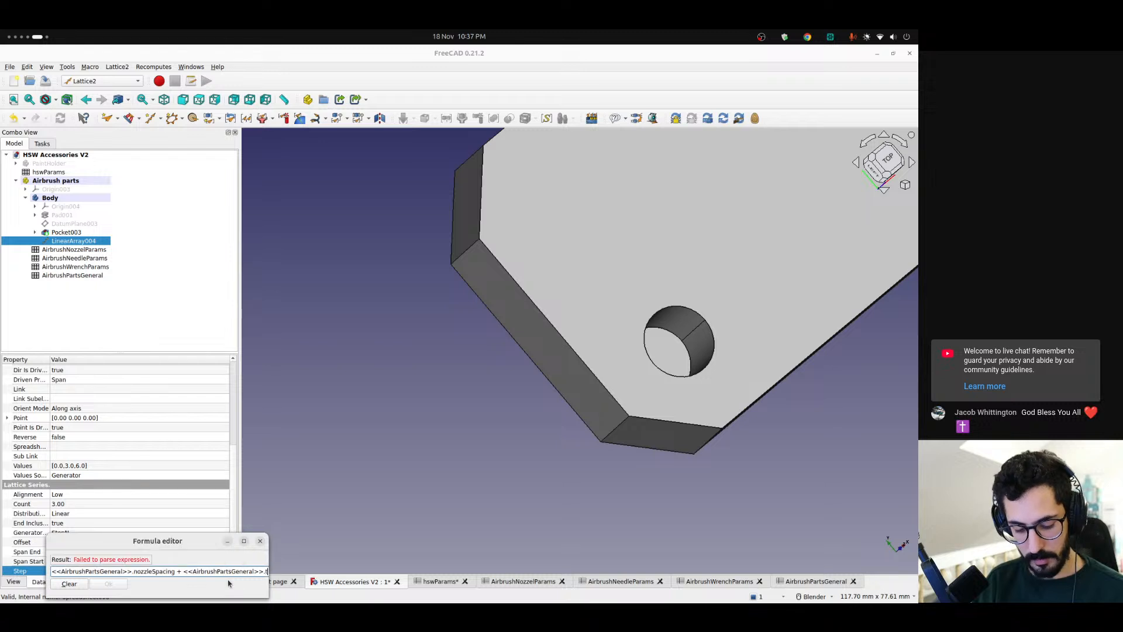
{"action": "key", "text": "Up"}
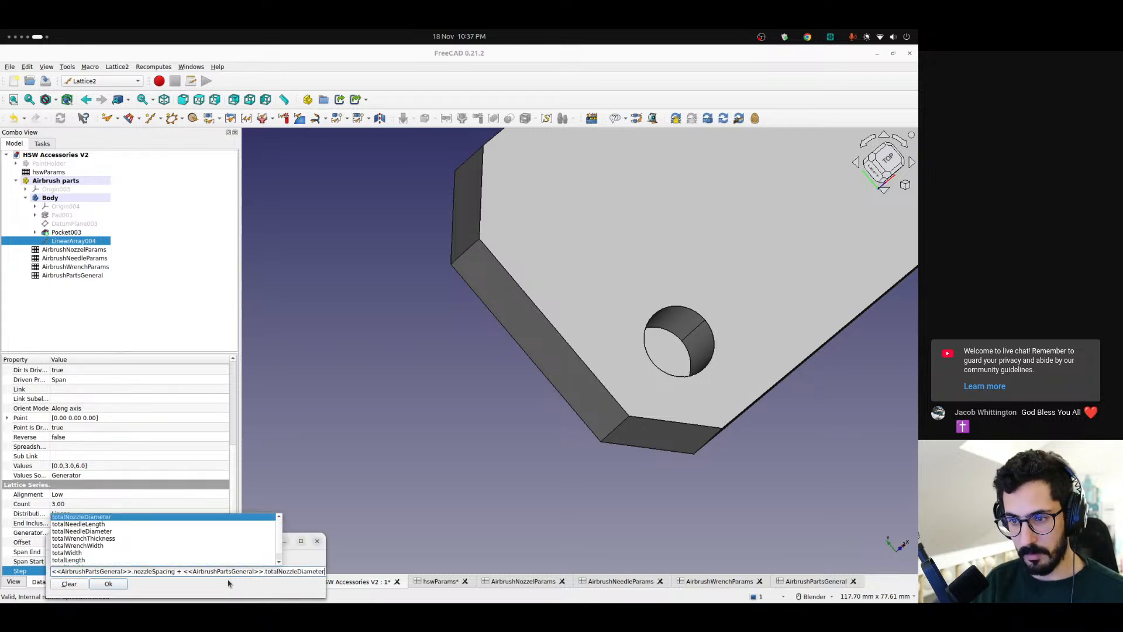
{"action": "key", "text": "Return"}
{"action": "key", "text": "Return"}
{"action": "left_click", "coordinate": [374, 454]}
Create a lattice pattern that repeats the nozzle pocket over the linear array's placements
{"action": "middle_click_drag", "start_coordinate": [550, 351], "coordinate": [682, 293]}
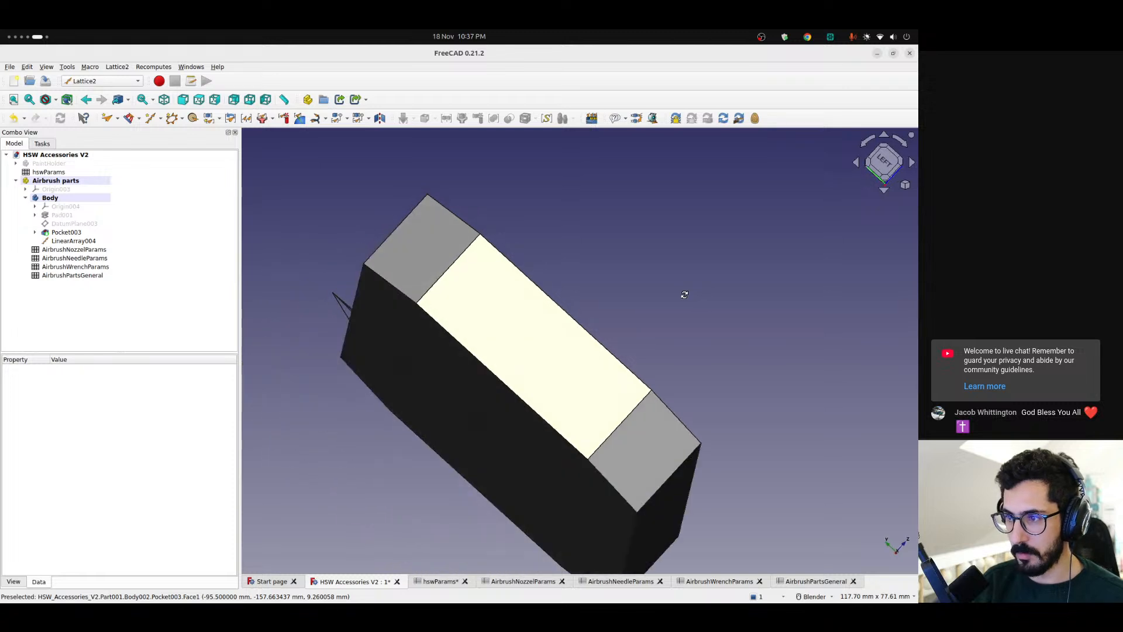
{"action": "scroll", "coordinate": [689, 393], "scroll_direction": "up", "scroll_amount": 5}
{"action": "middle_click_drag", "start_coordinate": [690, 394], "coordinate": [536, 454]}
{"action": "scroll", "coordinate": [698, 362], "scroll_direction": "down", "scroll_amount": 4}
{"action": "middle_click_drag", "start_coordinate": [723, 357], "coordinate": [538, 389], "text": "shift"}
{"action": "left_click", "coordinate": [78, 233]}
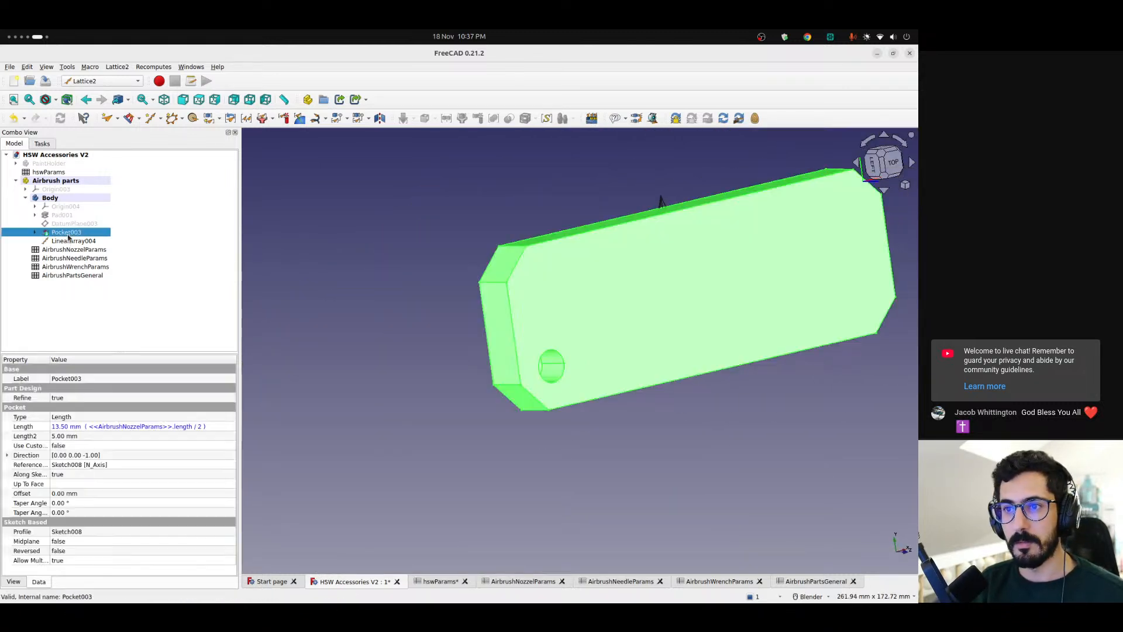
{"action": "left_click", "coordinate": [74, 241], "text": "ctrl"}
{"action": "middle_click_drag", "start_coordinate": [564, 276], "coordinate": [423, 230]}
{"action": "left_click", "coordinate": [592, 119]}
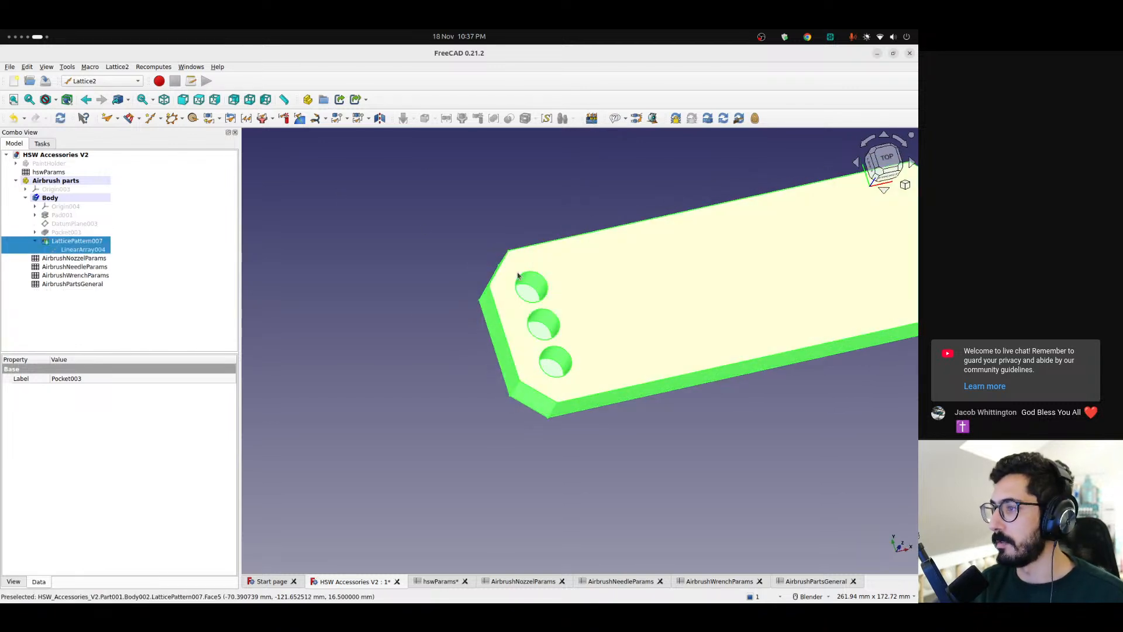
Measure the gap between the lower and middle nozzle pockets with the Part Design linear measurement
{"action": "scroll", "coordinate": [588, 345], "scroll_direction": "up", "scroll_amount": 3}
{"action": "middle_click_drag", "start_coordinate": [587, 329], "coordinate": [535, 374]}
{"action": "left_click", "coordinate": [102, 80]}
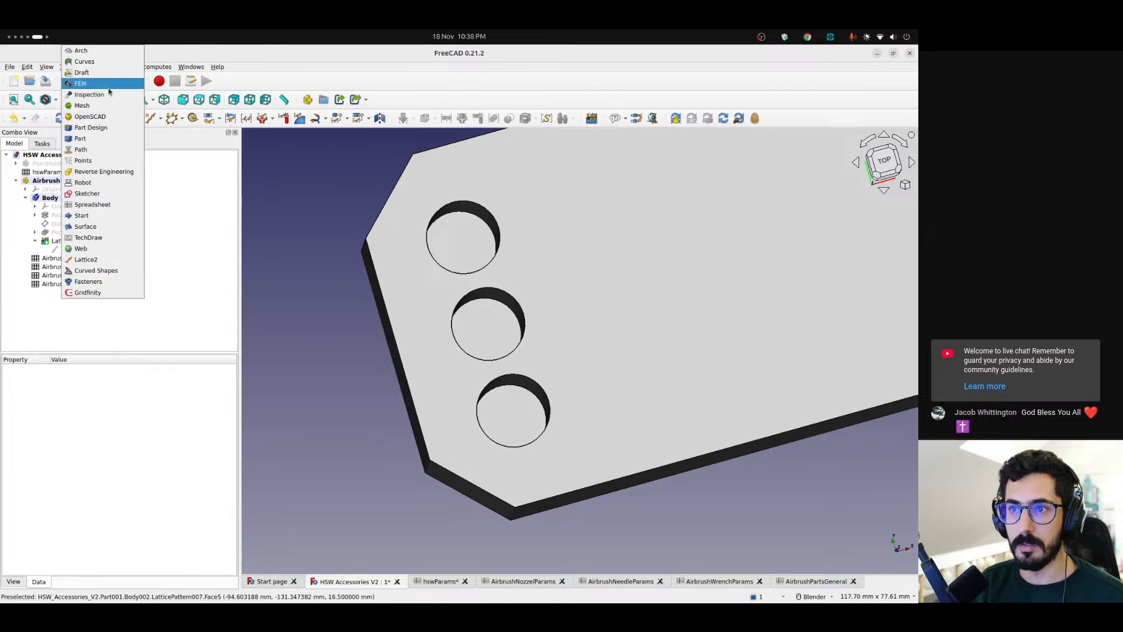
{"action": "left_click", "coordinate": [93, 128]}
{"action": "left_click", "coordinate": [585, 98]}
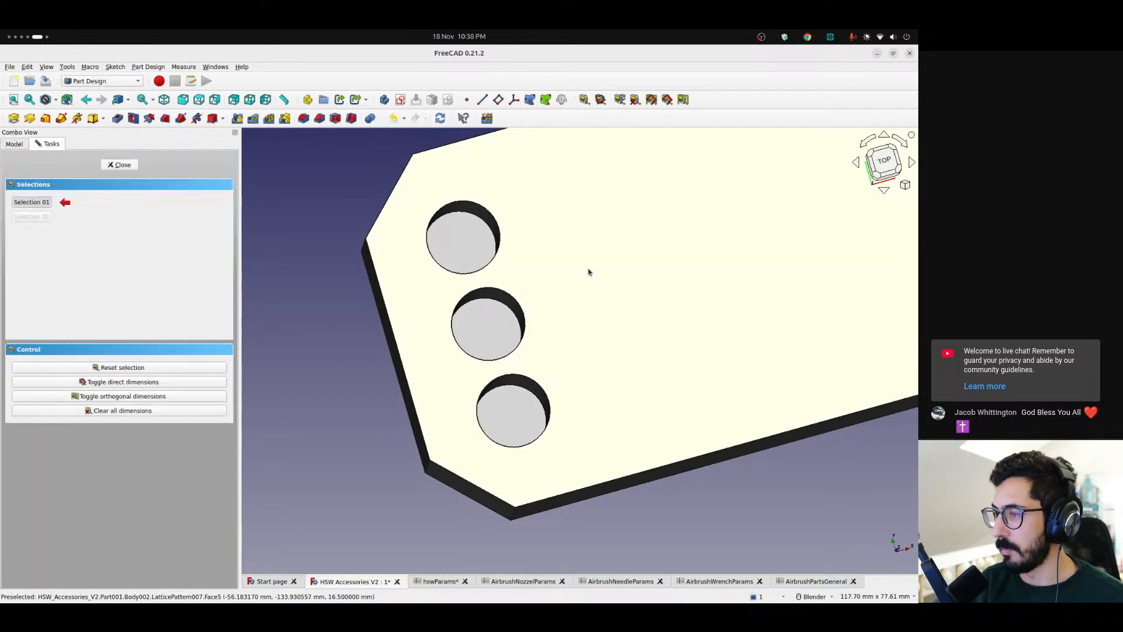
{"action": "left_click", "coordinate": [507, 376]}
{"action": "left_click", "coordinate": [501, 362]}
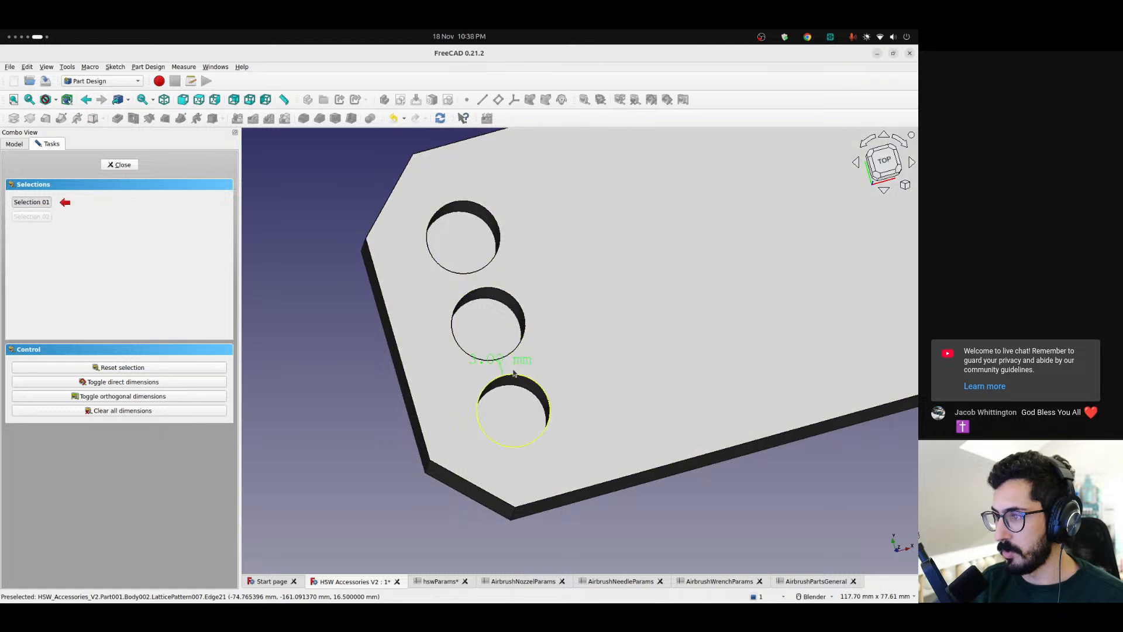
{"action": "scroll", "coordinate": [491, 366], "scroll_direction": "up", "scroll_amount": 6}
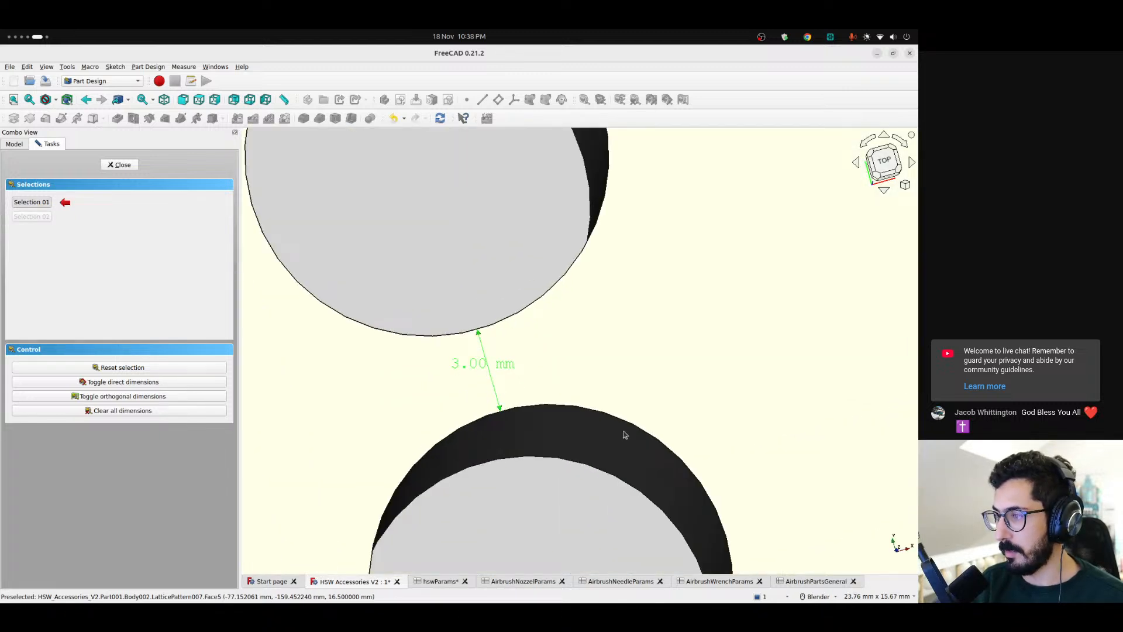
Check the spacing and xyPadding parameters in the AirbrushPartsGeneral spreadsheet against the measured pocket gap
{"action": "left_click", "coordinate": [818, 582]}
{"action": "left_click", "coordinate": [344, 240]}
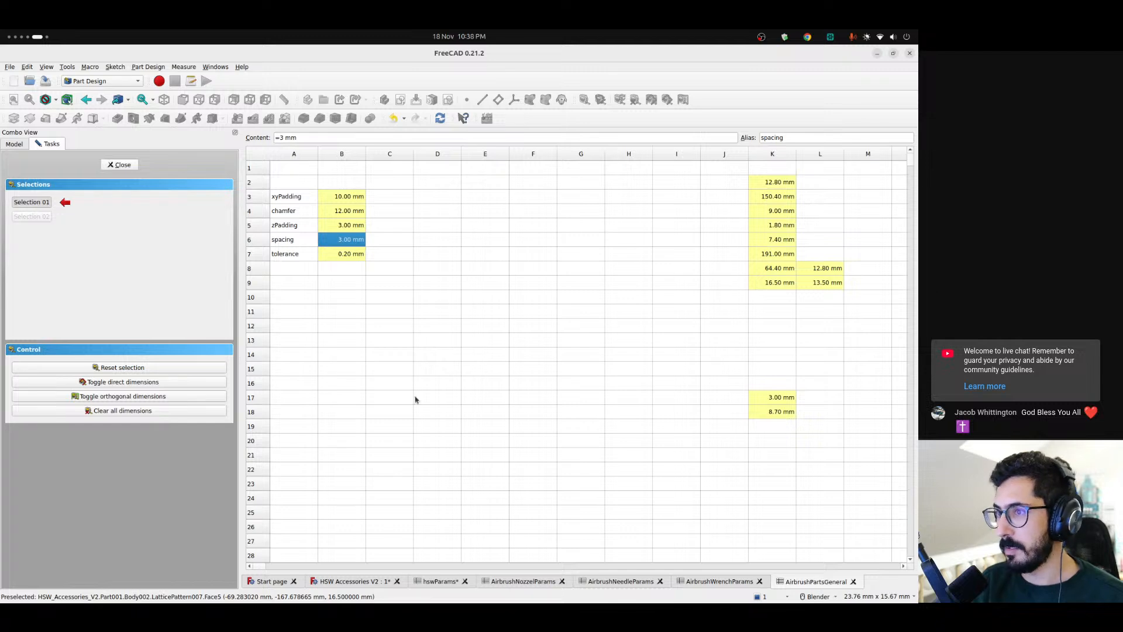
{"action": "left_click", "coordinate": [334, 198]}
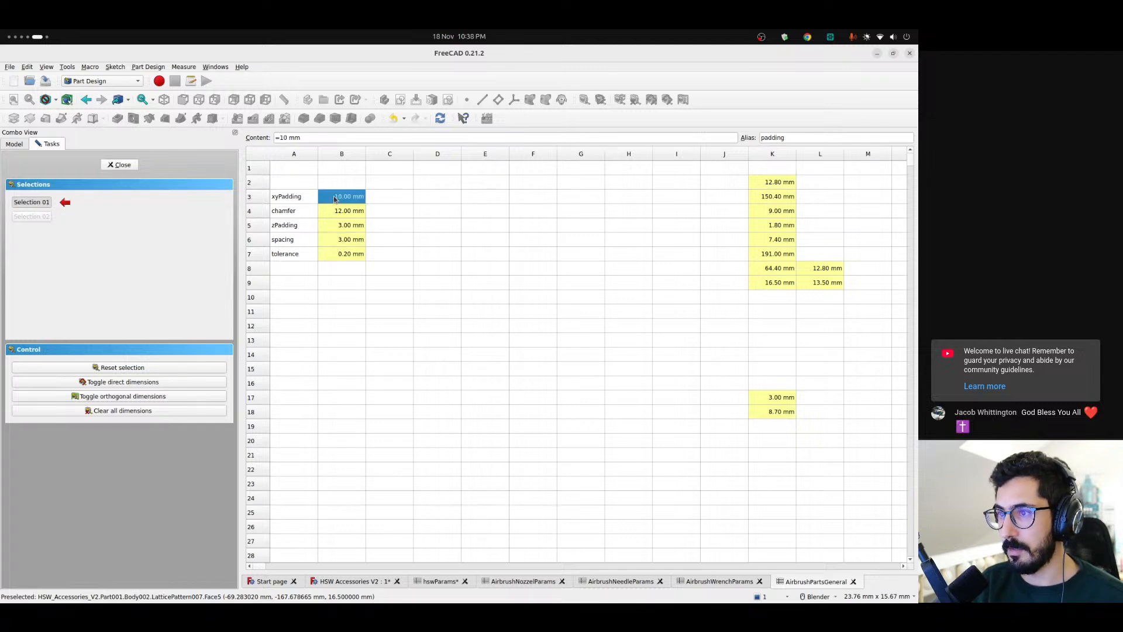
Measure the distances from the lowest nozzle pocket to the base's short end face and to its lower long edge
{"action": "left_click", "coordinate": [353, 582]}
{"action": "scroll", "coordinate": [459, 336], "scroll_direction": "down", "scroll_amount": 5}
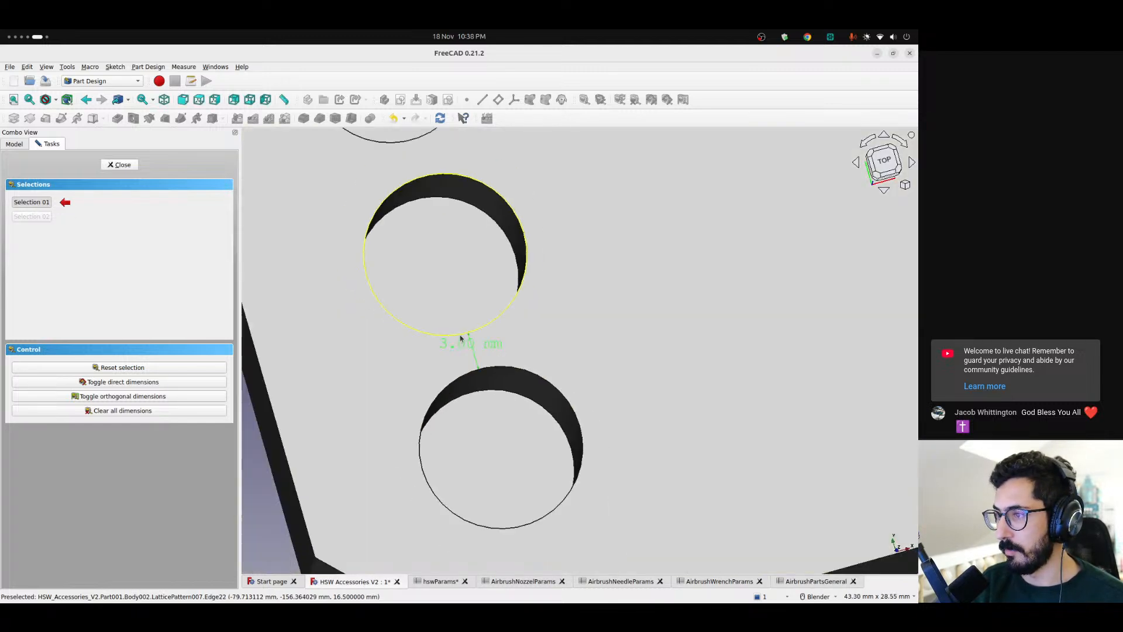
{"action": "left_click", "coordinate": [439, 390]}
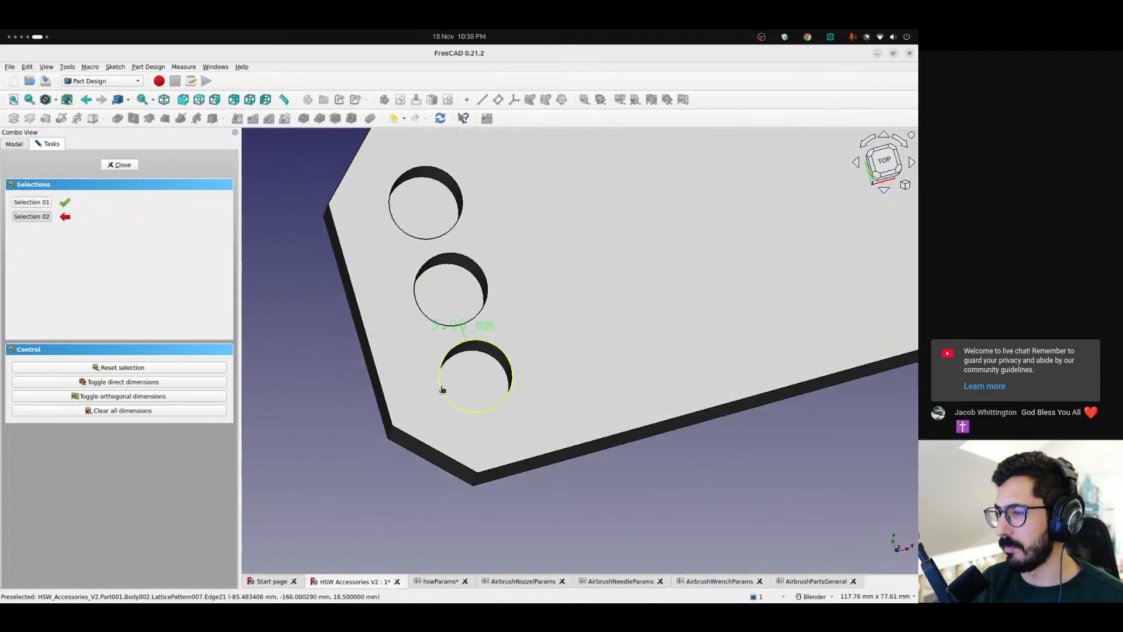
{"action": "left_click", "coordinate": [386, 400]}
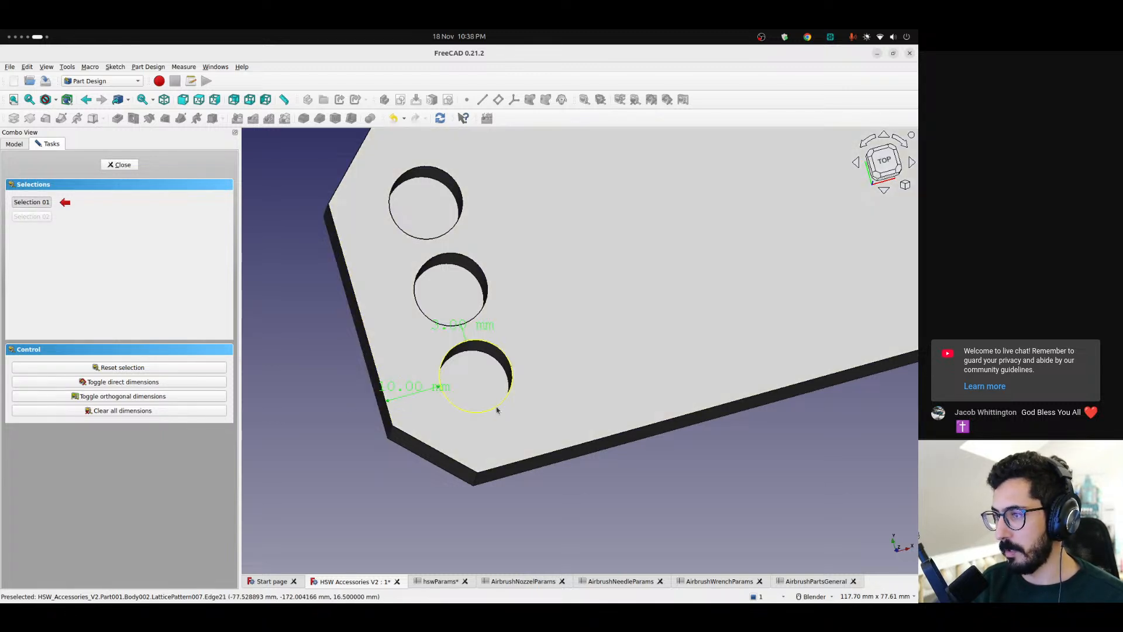
{"action": "left_click", "coordinate": [528, 452]}
{"action": "left_click", "coordinate": [531, 458]}
{"action": "scroll", "coordinate": [456, 344], "scroll_direction": "down", "scroll_amount": 1}
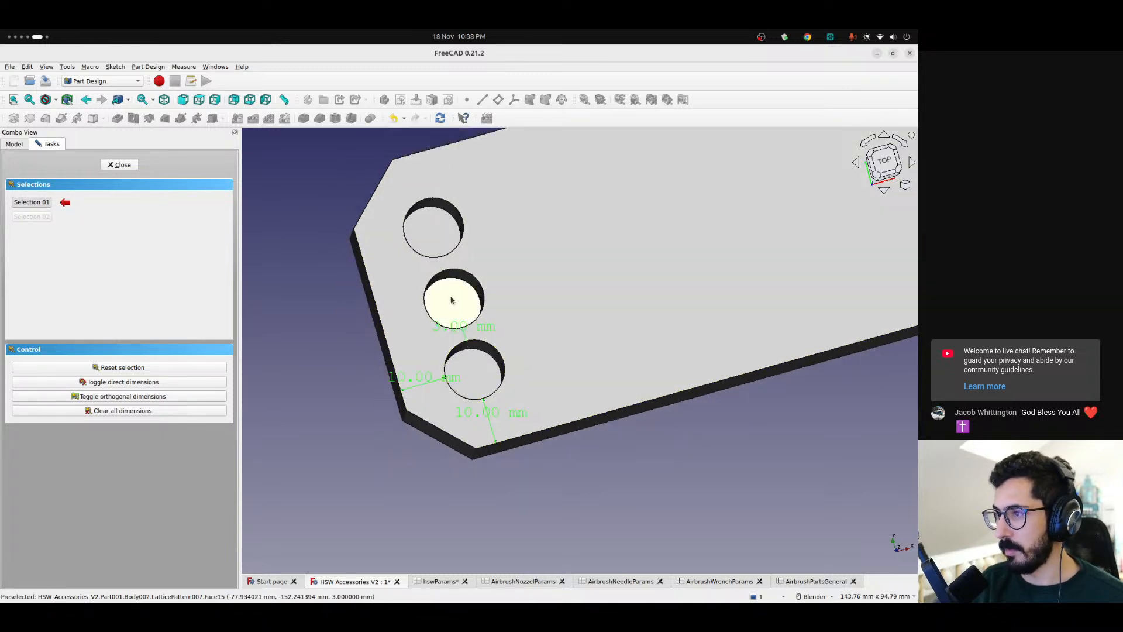
Measure the distances from the uppermost nozzle pocket to the base's upper long edge and to its short end face
{"action": "middle_click_drag", "start_coordinate": [425, 227], "coordinate": [466, 333], "text": "shift"}
{"action": "left_click", "coordinate": [454, 316]}
{"action": "left_click", "coordinate": [458, 314]}
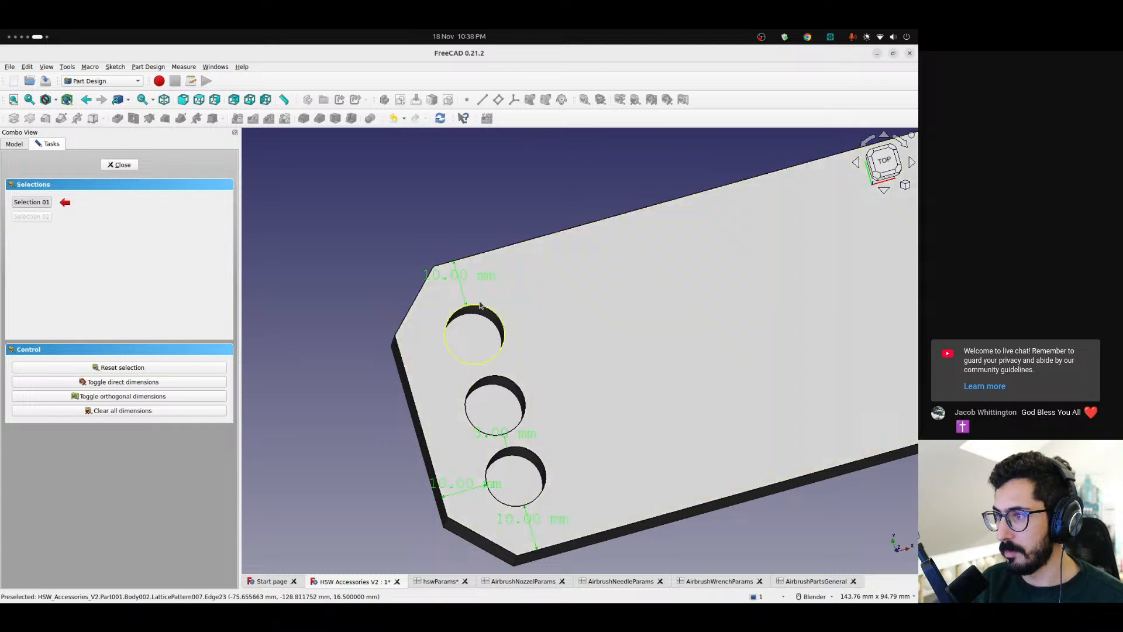
{"action": "left_click", "coordinate": [456, 314]}
{"action": "left_click", "coordinate": [400, 357]}
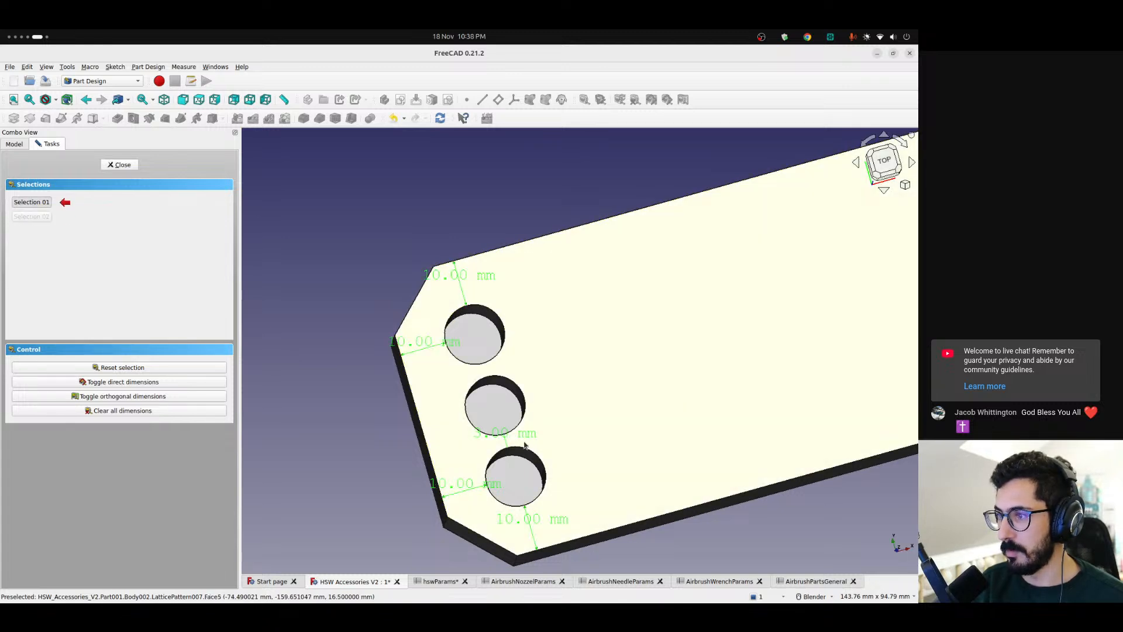
Measure the gap between the upper and middle nozzle pockets, and close the measurement with all dimensions cleared
{"action": "scroll", "coordinate": [484, 413], "scroll_direction": "down", "scroll_amount": 1}
{"action": "middle_click_drag", "start_coordinate": [600, 405], "coordinate": [509, 357]}
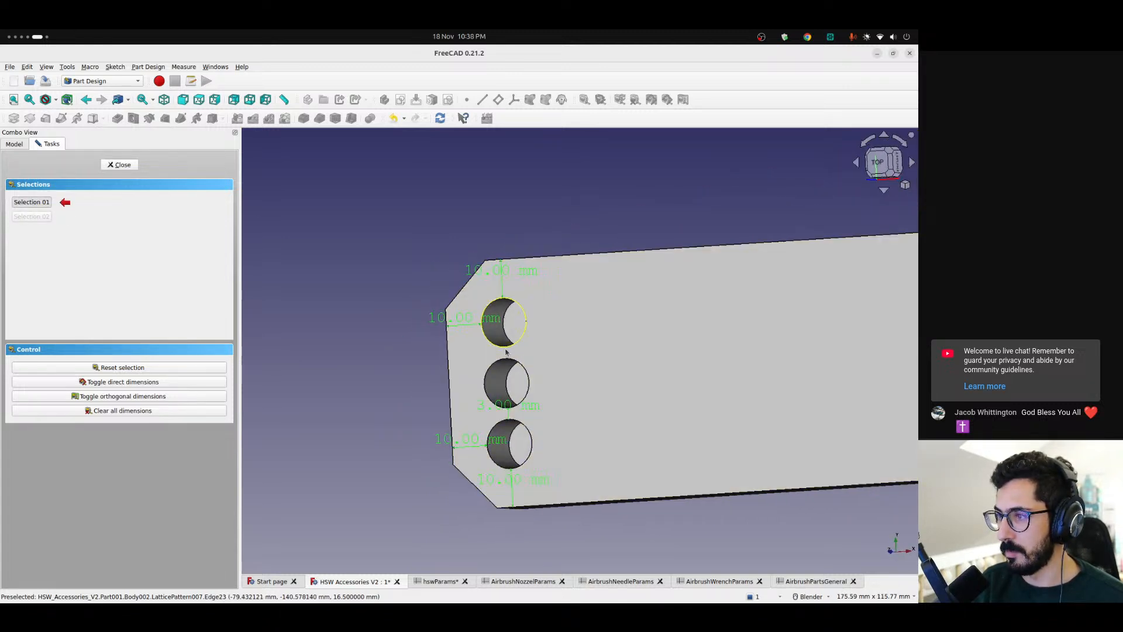
{"action": "left_click", "coordinate": [506, 352]}
{"action": "left_click", "coordinate": [506, 352]}
{"action": "scroll", "coordinate": [515, 369], "scroll_direction": "down", "scroll_amount": 3}
{"action": "middle_click_drag", "start_coordinate": [552, 390], "coordinate": [572, 321]}
{"action": "scroll", "coordinate": [523, 375], "scroll_direction": "up", "scroll_amount": 3}
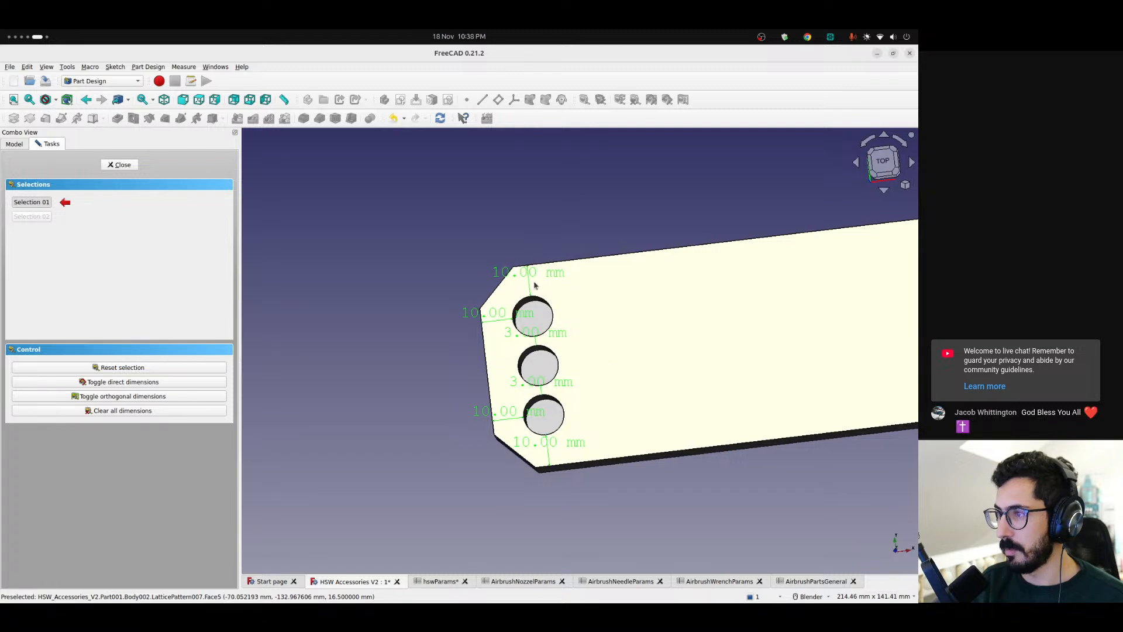
{"action": "left_click", "coordinate": [122, 165]}
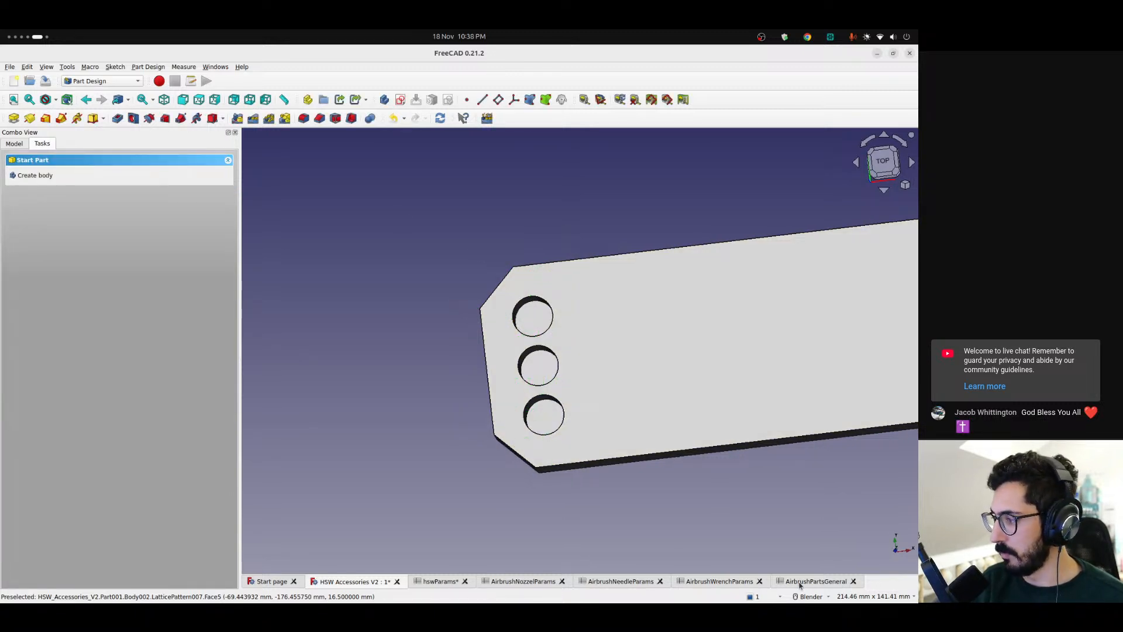
Set xyPadding to 6 mm in the AirbrushPartsGeneral spreadsheet and check the resized base in the model
{"action": "left_click", "coordinate": [799, 582]}
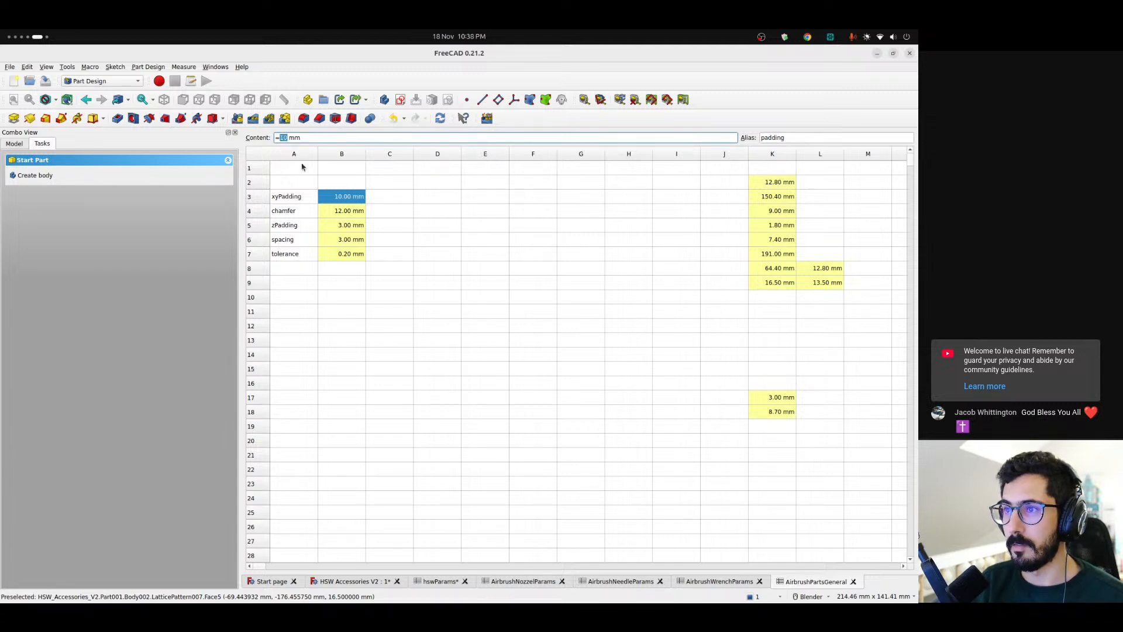
{"action": "key", "text": "Return"}
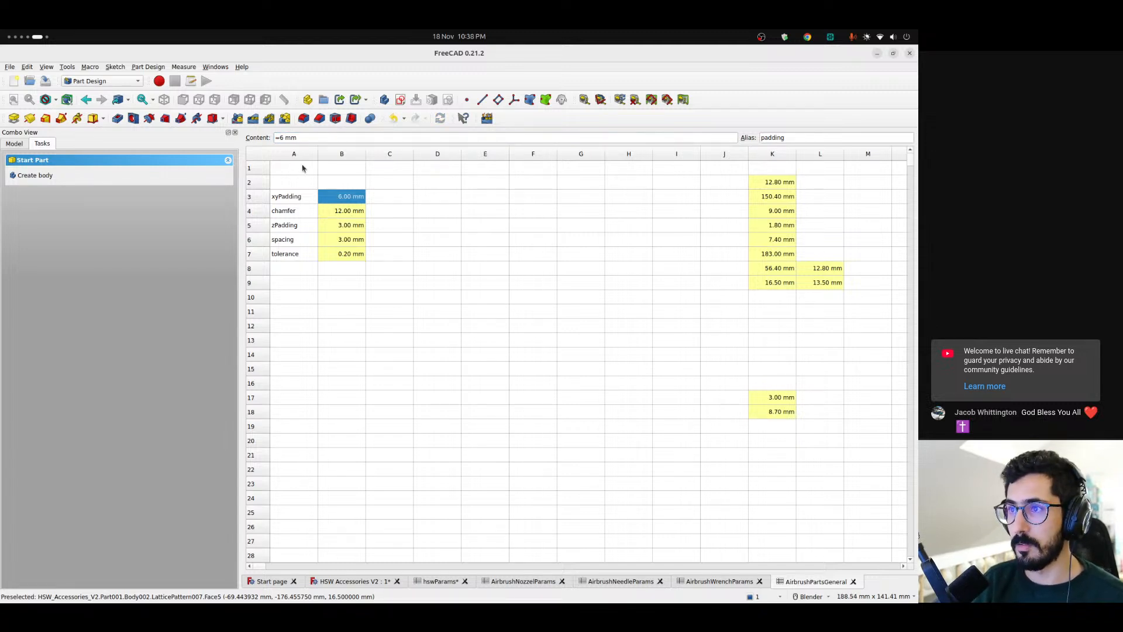
{"action": "left_click", "coordinate": [355, 582]}
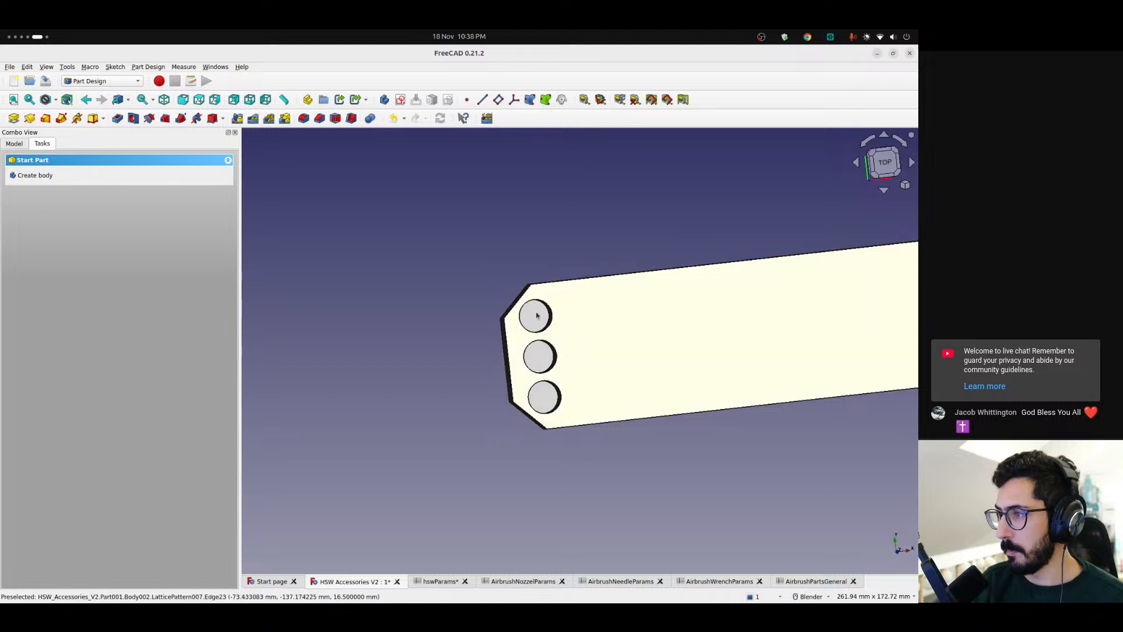
Set the chamfer parameter to 8 mm in the AirbrushPartsGeneral spreadsheet and inspect the whole base from the top
{"action": "left_click", "coordinate": [799, 583]}
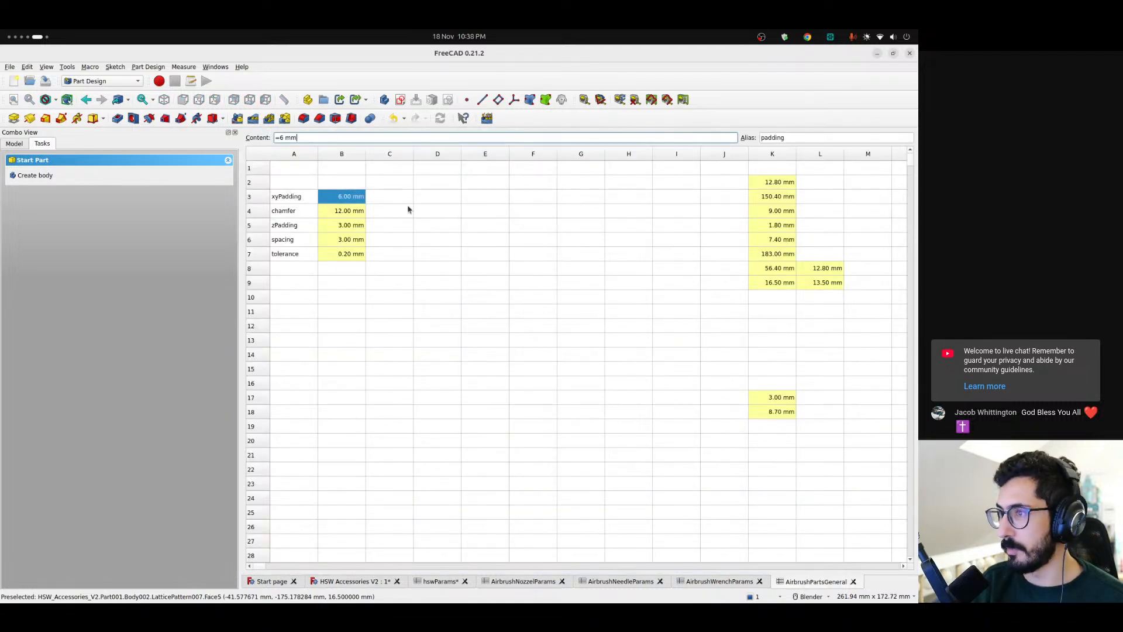
{"action": "left_click", "coordinate": [330, 210]}
{"action": "double_click", "coordinate": [283, 138]}
{"action": "type", "text": "8"}
{"action": "key", "text": "Return"}
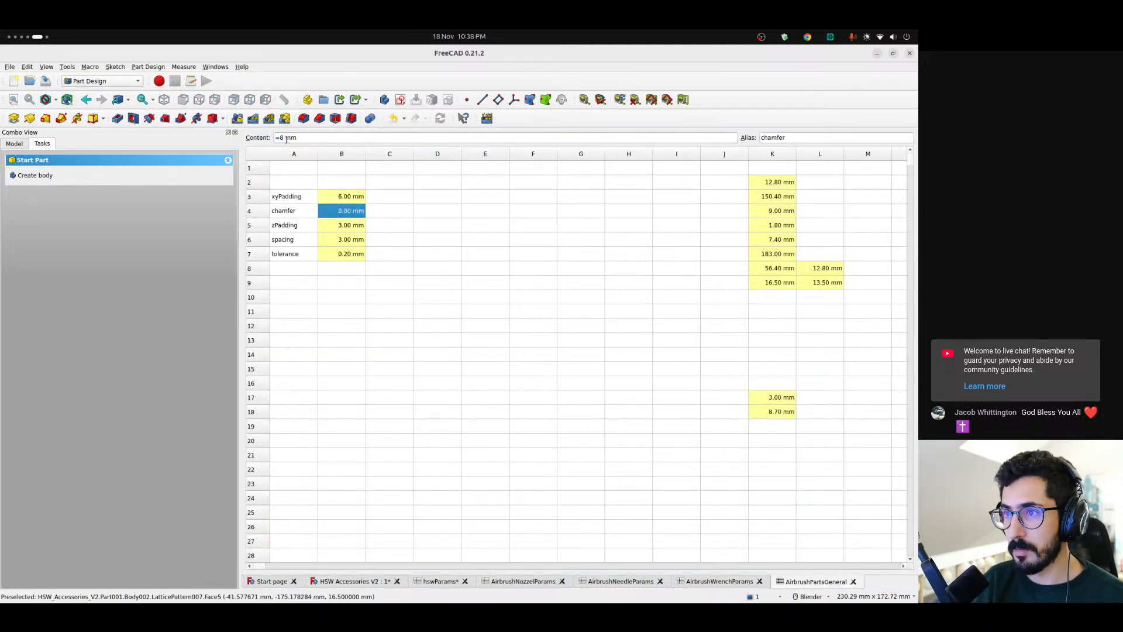
{"action": "left_click", "coordinate": [357, 581]}
{"action": "middle_click_drag", "start_coordinate": [491, 351], "coordinate": [534, 391]}
{"action": "scroll", "coordinate": [579, 370], "scroll_direction": "down", "scroll_amount": 5}
{"action": "key", "text": "2"}
{"action": "scroll", "coordinate": [479, 347], "scroll_direction": "up", "scroll_amount": 5}
{"action": "scroll", "coordinate": [418, 331], "scroll_direction": "down", "scroll_amount": 5}
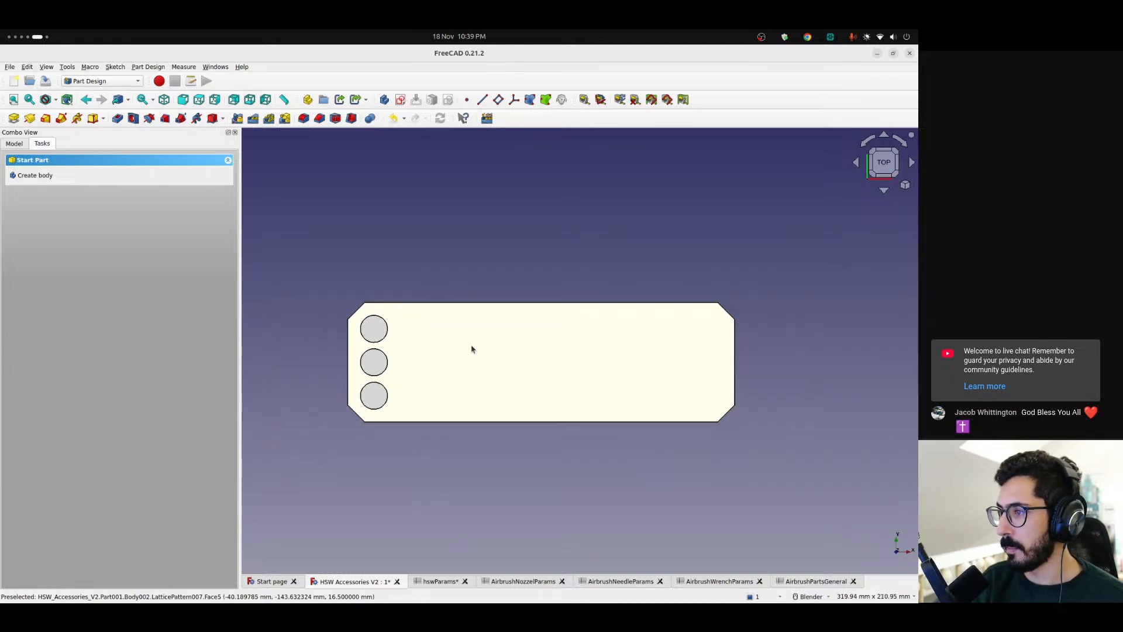
{"action": "middle_click_drag", "start_coordinate": [466, 351], "coordinate": [451, 344], "text": "shift"}
Start a new sketch on the body's existing datum plane
{"action": "left_click", "coordinate": [14, 144]}
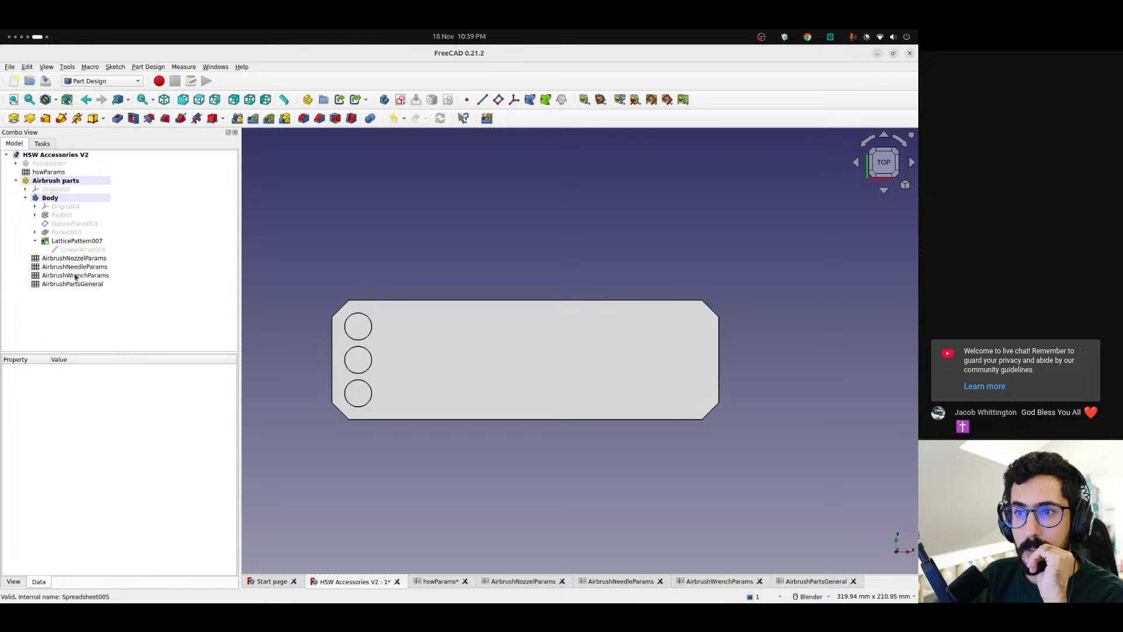
{"action": "left_click", "coordinate": [70, 228]}
{"action": "left_click", "coordinate": [400, 100]}
{"action": "scroll", "coordinate": [435, 343], "scroll_direction": "down", "scroll_amount": 1}
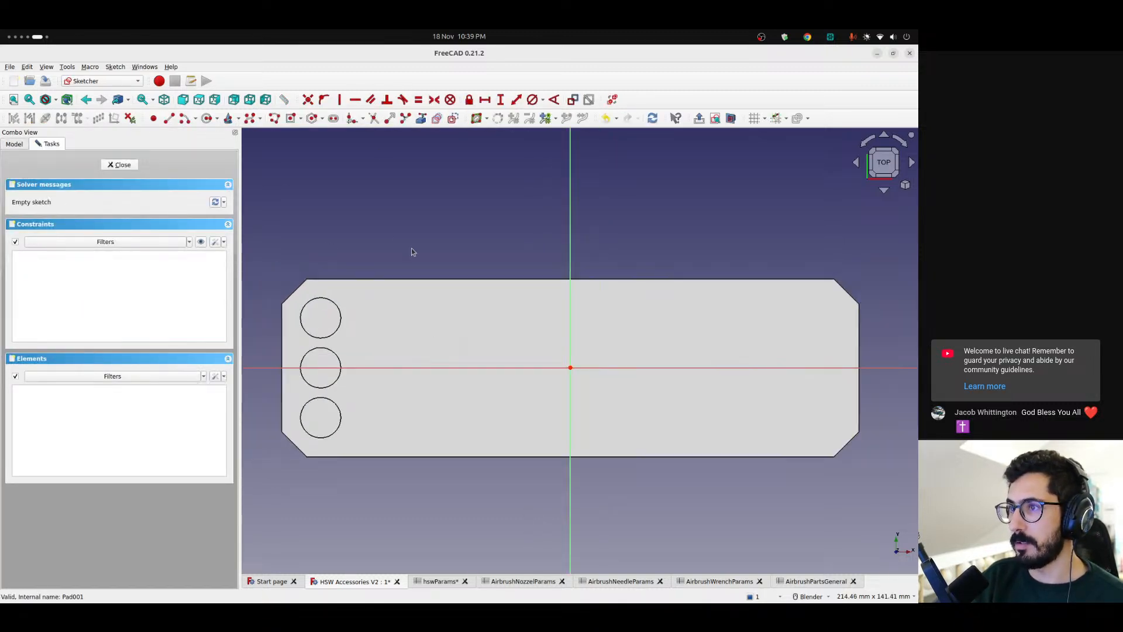
Sketch a long horizontal rectangle beside the nozzle pockets and move it down level with the lowest pocket
{"action": "left_click", "coordinate": [301, 119]}
{"action": "left_click", "coordinate": [313, 130]}
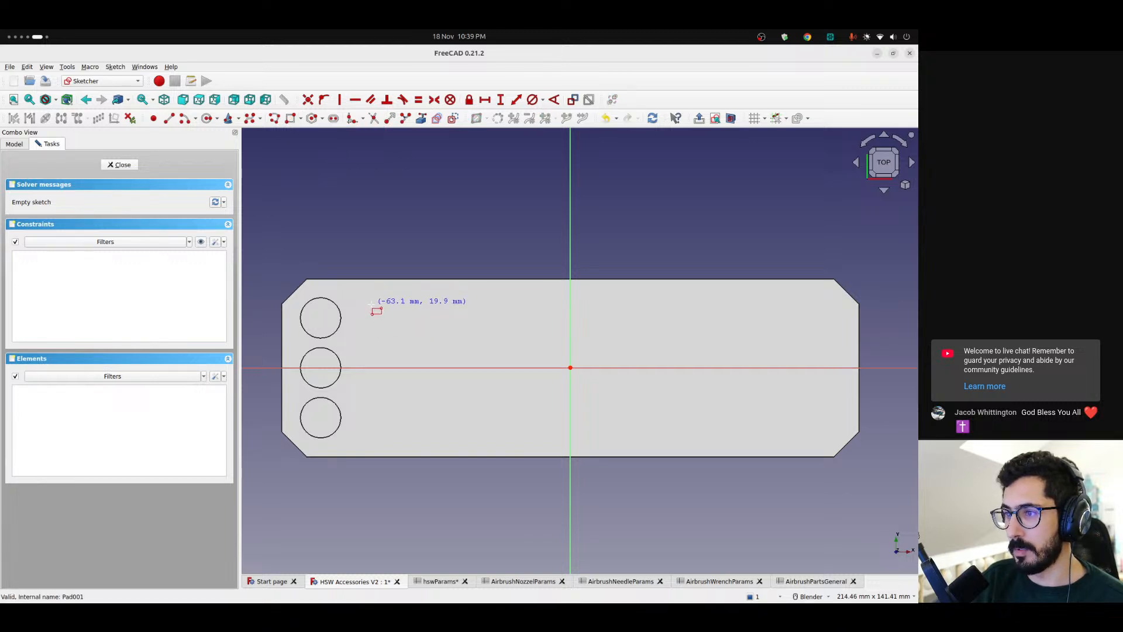
{"action": "left_click", "coordinate": [374, 306]}
{"action": "left_click", "coordinate": [801, 329]}
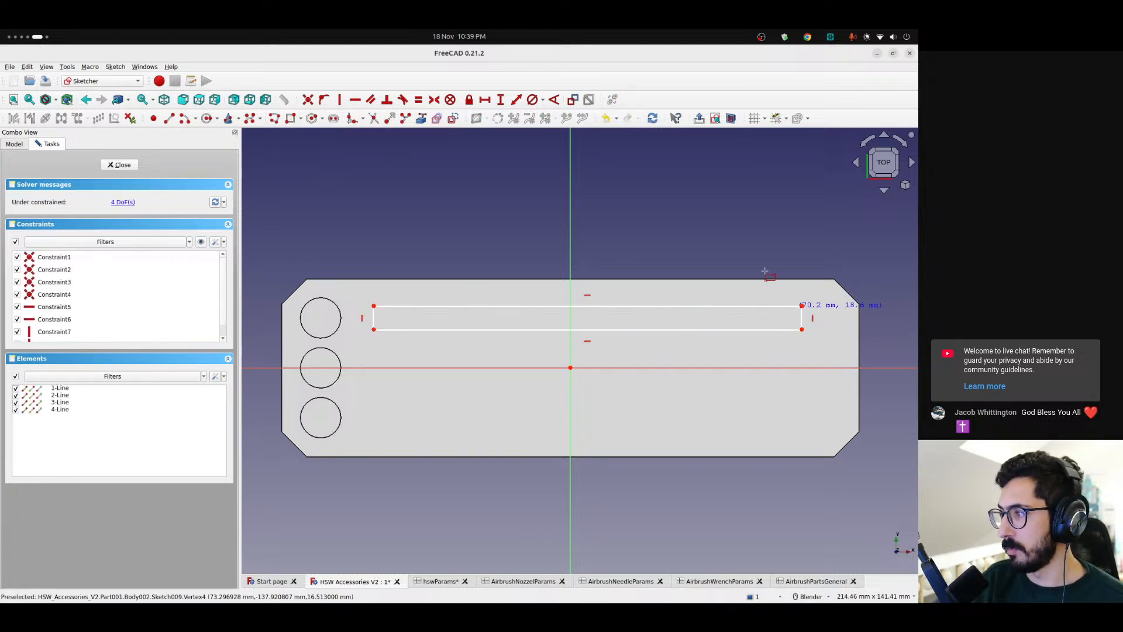
{"action": "left_click_drag", "start_coordinate": [373, 330], "coordinate": [363, 435]}
{"action": "left_click_drag", "start_coordinate": [363, 309], "coordinate": [360, 410]}
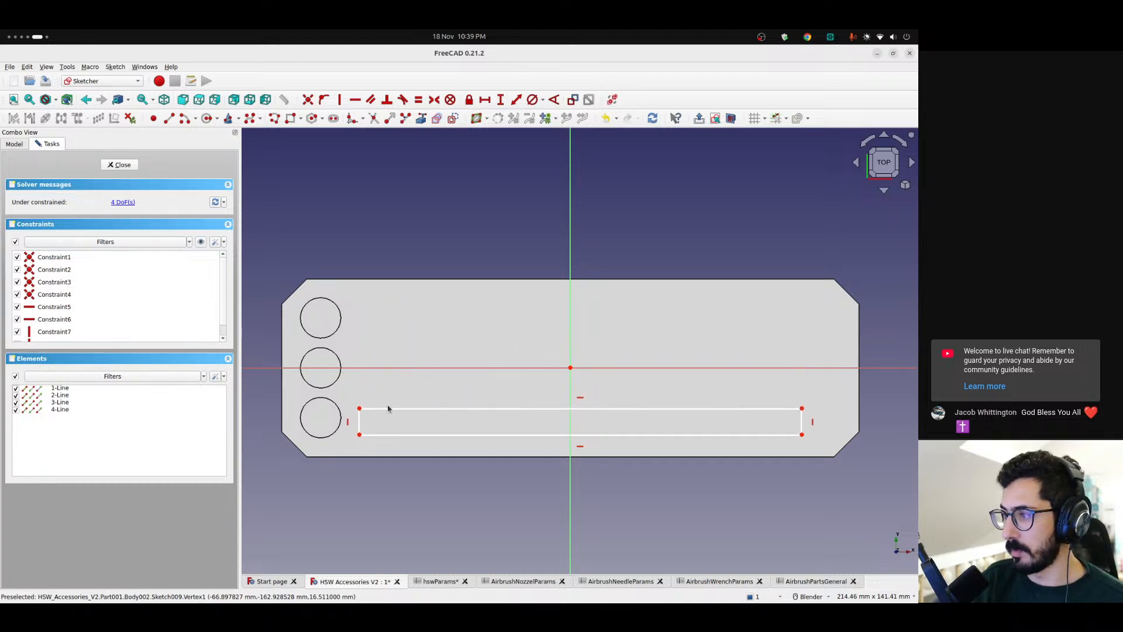
Constrain the rectangle's height with the expression <<AirbrushPartsGeneral>>.totalNeedleDiameter
{"action": "left_click", "coordinate": [801, 423]}
{"action": "left_click", "coordinate": [500, 100]}
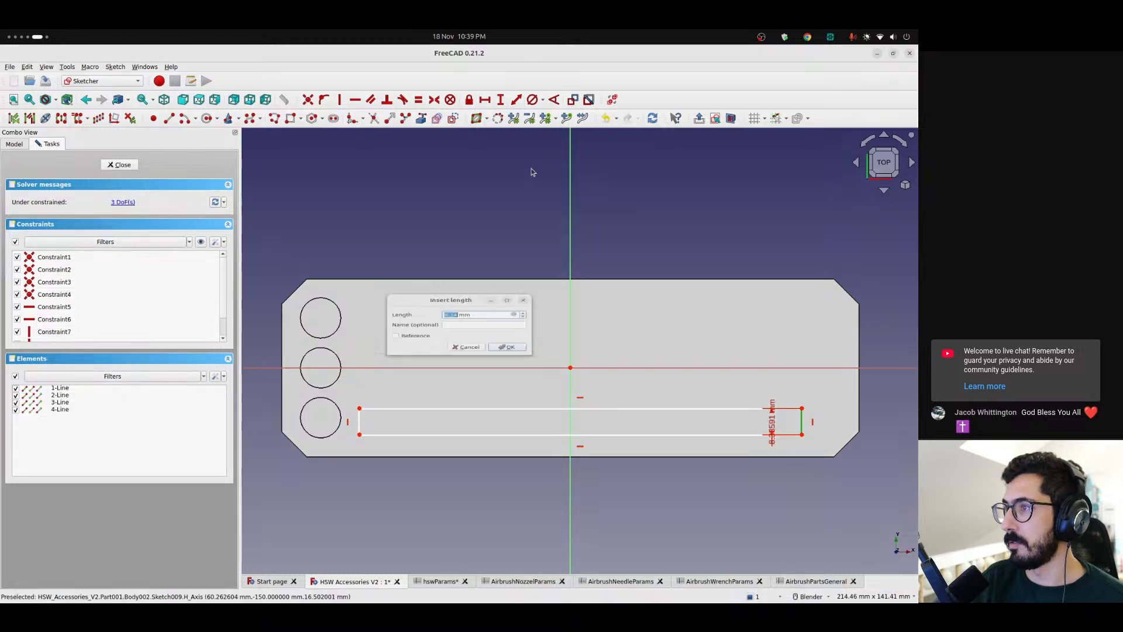
{"action": "left_click", "coordinate": [514, 310]}
{"action": "type", "text": "<<paint"}
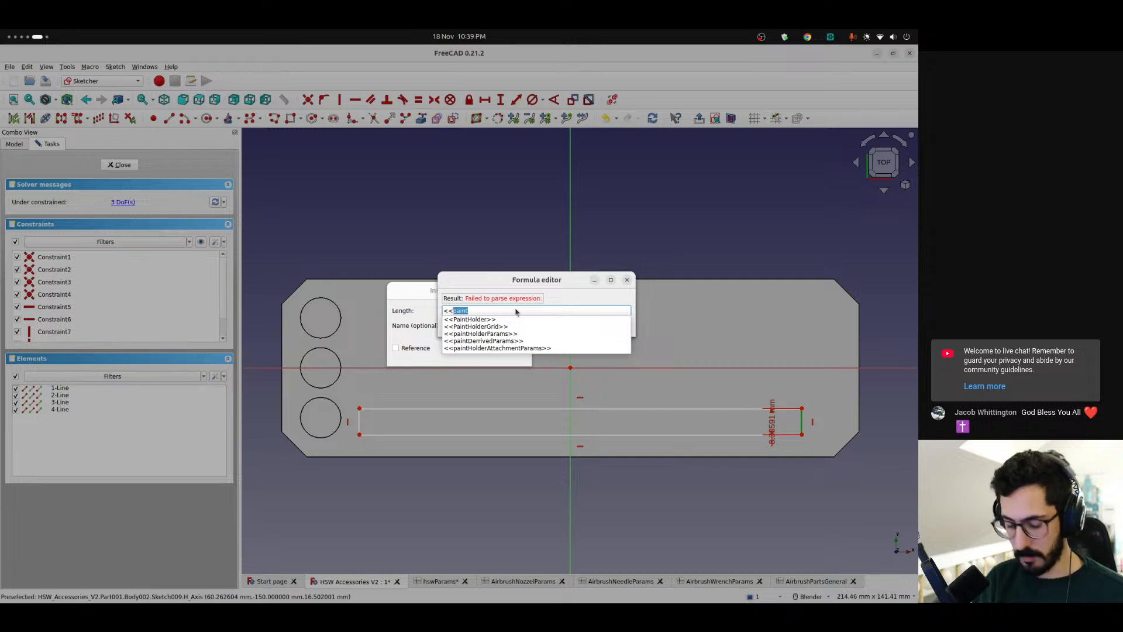
{"action": "type", "text": "ai"}
{"action": "key", "text": "Up"}
{"action": "type", "text": ".tot"}
{"action": "key", "text": "Down"}
{"action": "key", "text": "Down"}
{"action": "key", "text": "Down"}
{"action": "key", "text": "Return"}
{"action": "key", "text": "Return"}
{"action": "key", "text": "Return"}
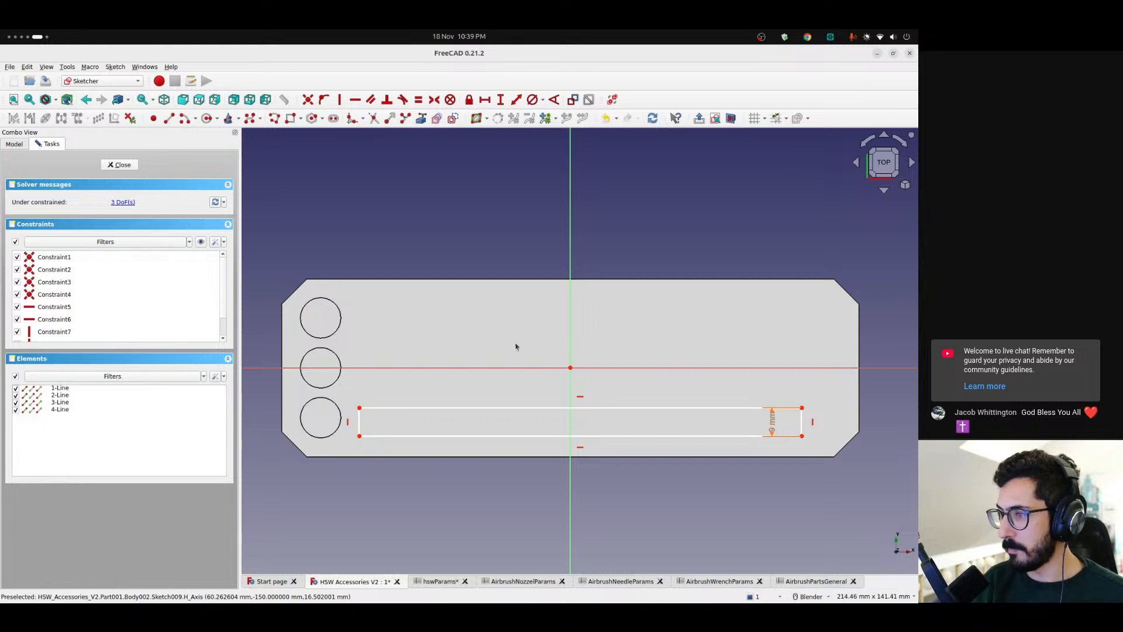
Move the height dimension outside the rectangle and constrain the rectangle's width with <<AirbrushPartsGeneral>>.totalNeedleLength
{"action": "left_click_drag", "start_coordinate": [781, 422], "coordinate": [857, 421]}
{"action": "left_click", "coordinate": [710, 408]}
{"action": "left_click", "coordinate": [485, 99]}
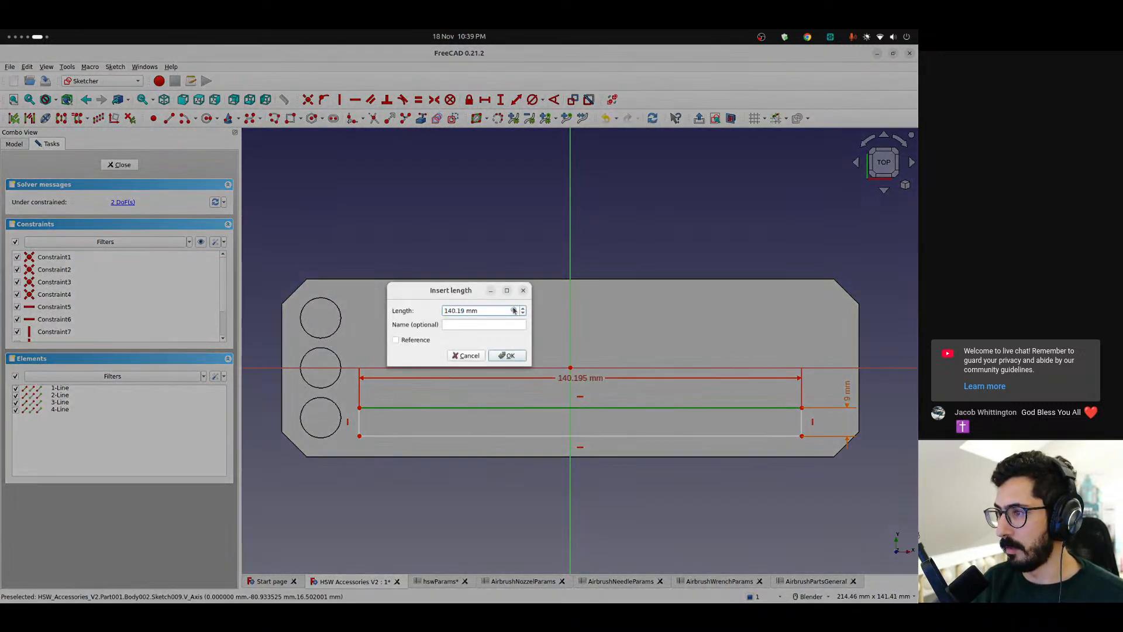
{"action": "left_click", "coordinate": [514, 311]}
{"action": "type", "text": "<<air"}
{"action": "key", "text": "Up"}
{"action": "type", "text": "total"}
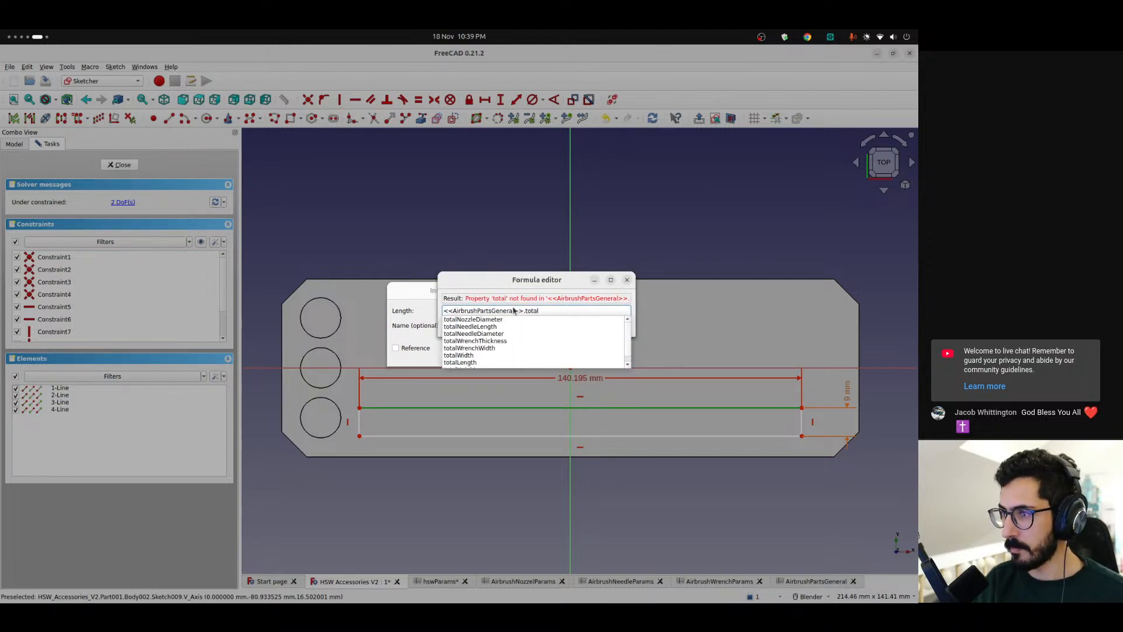
{"action": "key", "text": "Down"}
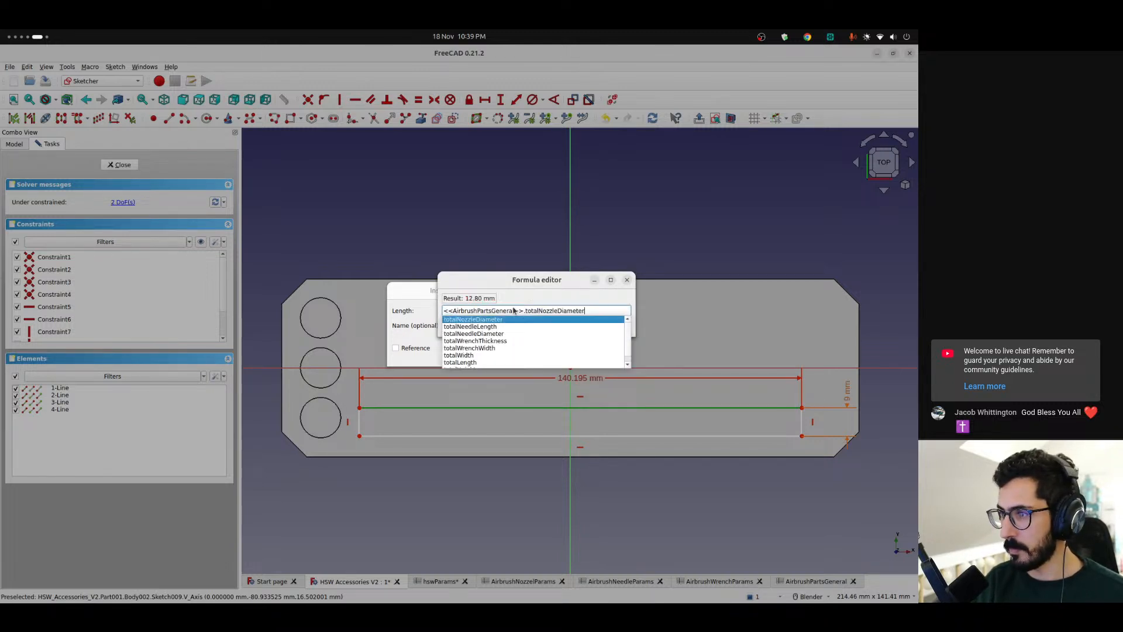
{"action": "key", "text": "Down"}
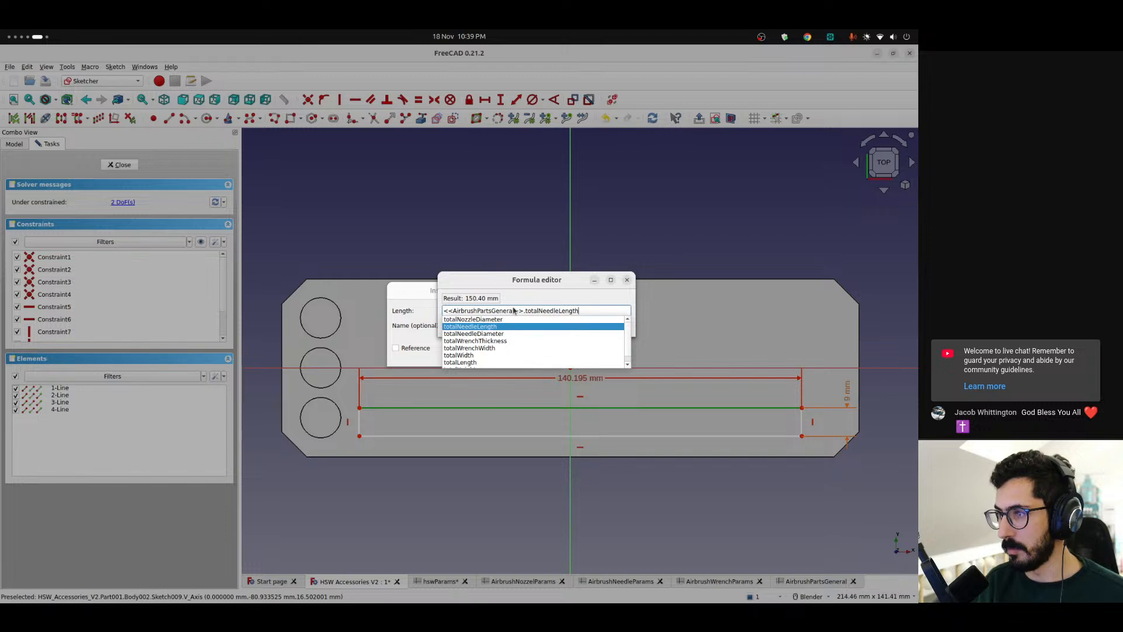
{"action": "key", "text": "Return"}
{"action": "key", "text": "Return"}
{"action": "key", "text": "Return"}
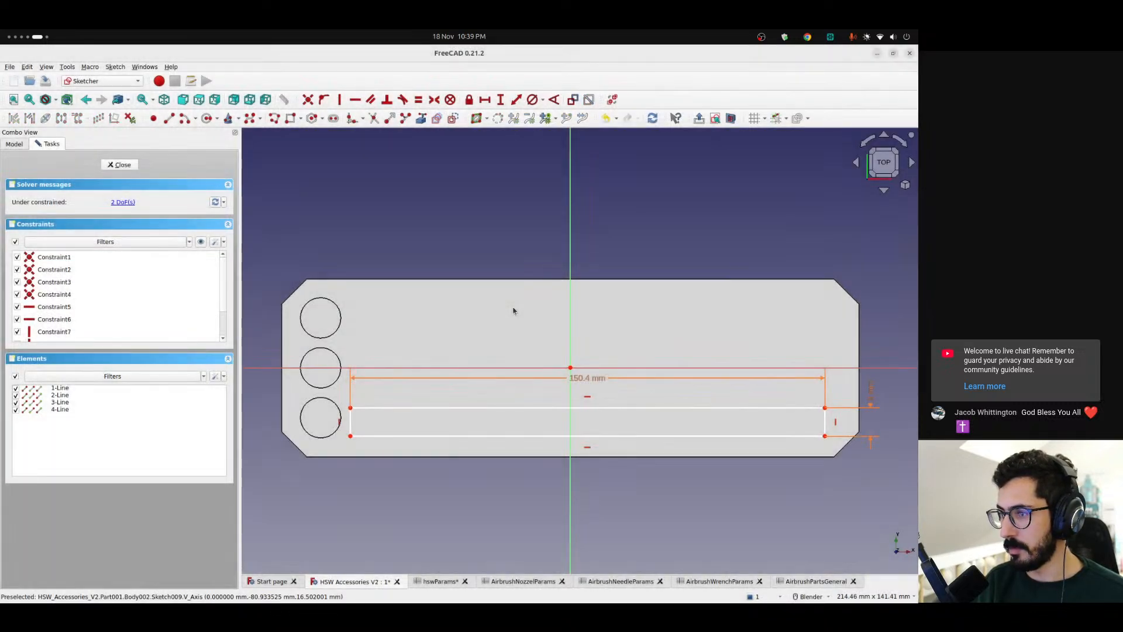
Shift the rectangle slightly away from the nozzle pockets and place a point near its centre
{"action": "left_click_drag", "start_coordinate": [585, 378], "coordinate": [592, 410]}
{"action": "left_click_drag", "start_coordinate": [357, 405], "coordinate": [361, 405]}
{"action": "left_click", "coordinate": [154, 119]}
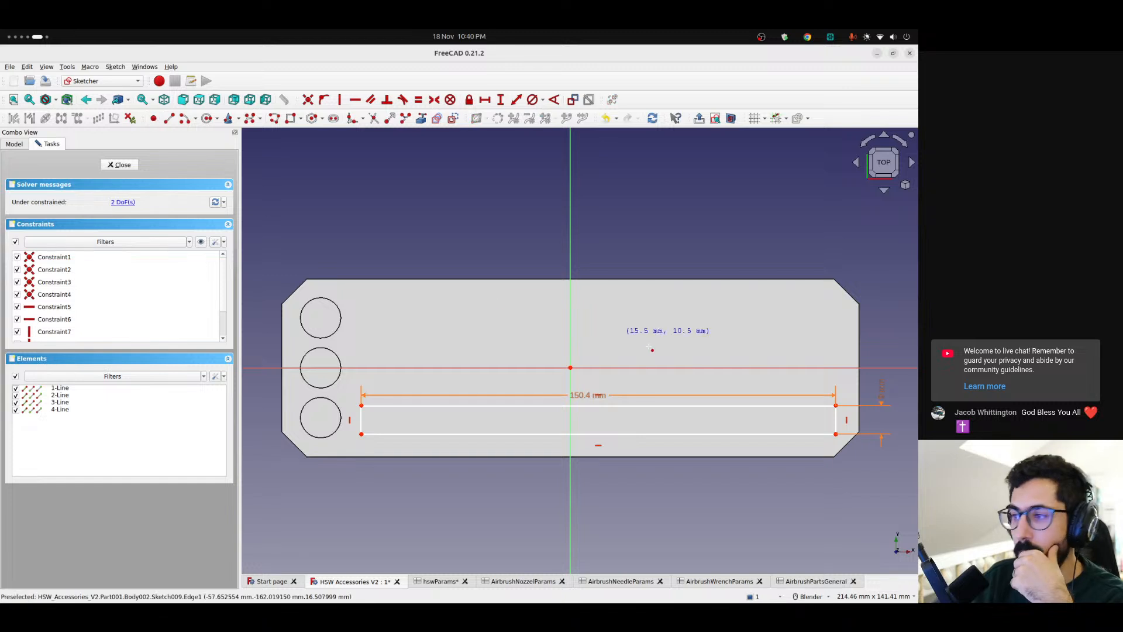
{"action": "left_click", "coordinate": [595, 420]}
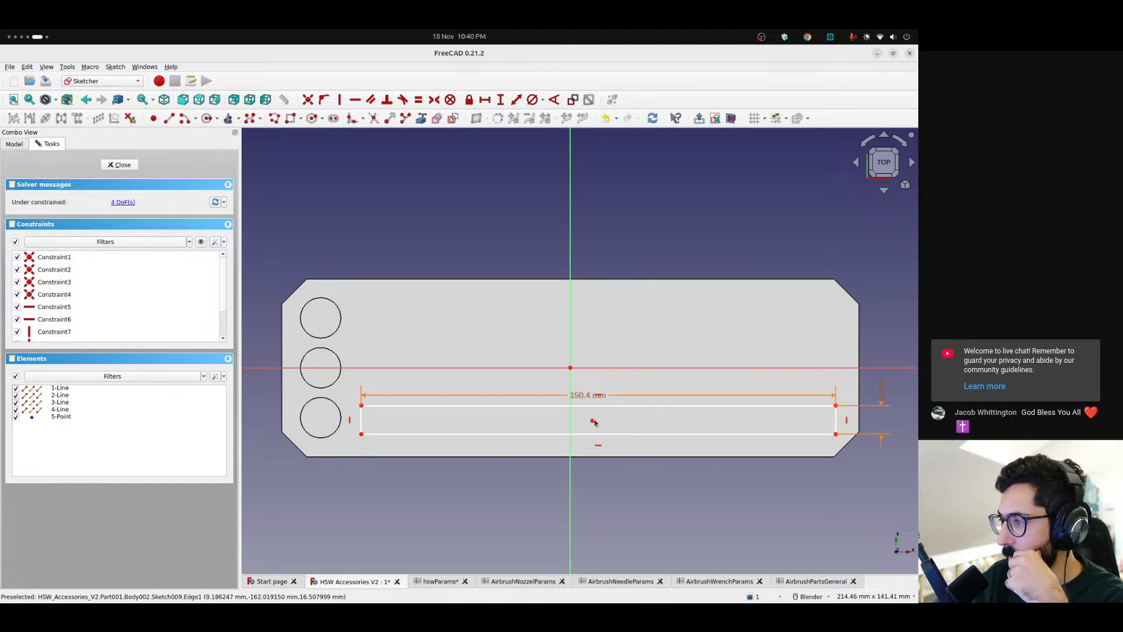
Constrain the point symmetrically between the rectangle's lower-left and upper-right corners and shift the rectangle slightly to test it
{"action": "right_click", "coordinate": [345, 433]}
{"action": "left_click", "coordinate": [361, 434]}
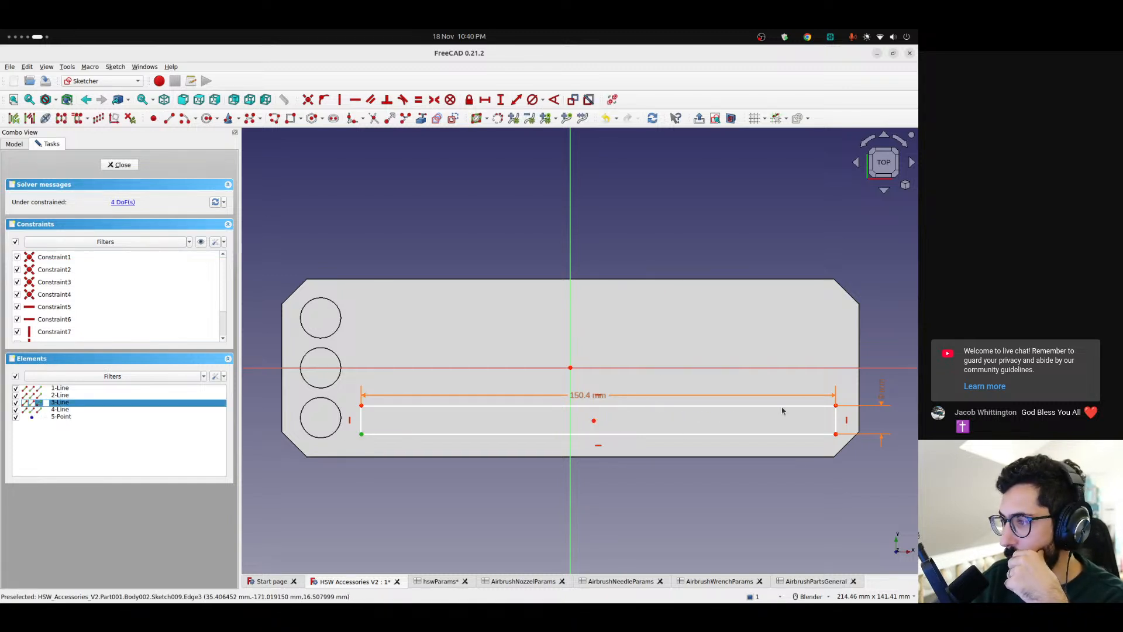
{"action": "left_click", "coordinate": [835, 406]}
{"action": "left_click", "coordinate": [594, 420]}
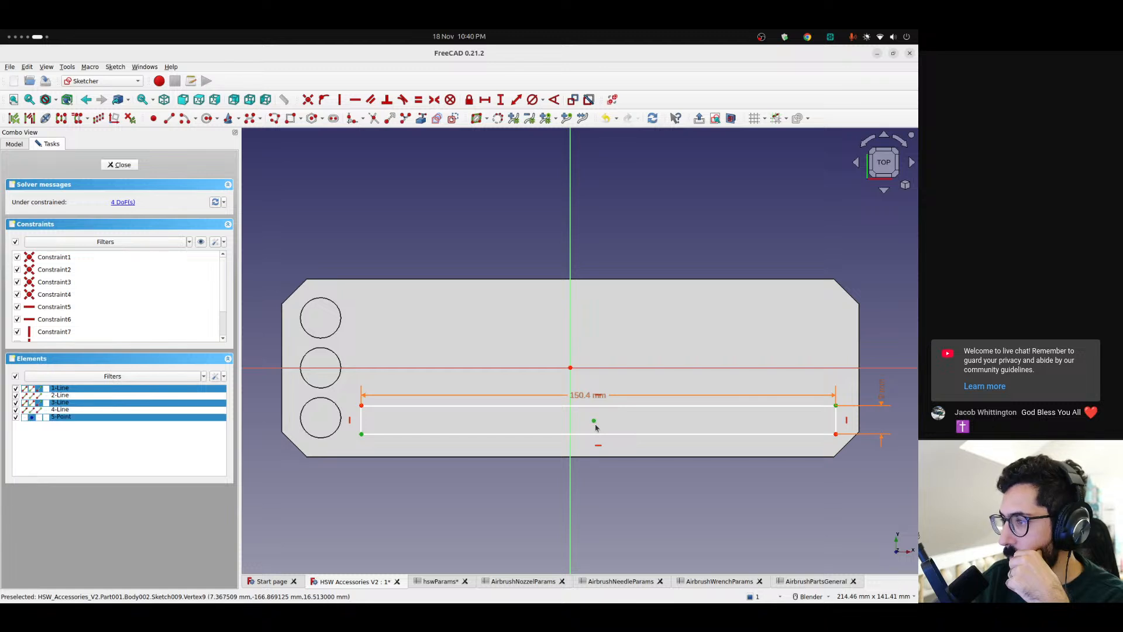
{"action": "left_click", "coordinate": [434, 100]}
{"action": "mouse_move", "coordinate": [597, 419]}
{"action": "left_mouse_down"}
{"action": "mouse_move", "coordinate": [629, 424]}
{"action": "mouse_move", "coordinate": [617, 412]}
{"action": "mouse_move", "coordinate": [589, 425]}
{"action": "mouse_move", "coordinate": [589, 305]}
{"action": "mouse_move", "coordinate": [589, 461]}
{"action": "mouse_move", "coordinate": [589, 349]}
{"action": "mouse_move", "coordinate": [588, 427]}
{"action": "left_mouse_up"}
{"action": "mouse_move", "coordinate": [351, 413]}
{"action": "left_mouse_down"}
{"action": "mouse_move", "coordinate": [409, 409]}
{"action": "mouse_move", "coordinate": [369, 412]}
{"action": "left_mouse_up"}
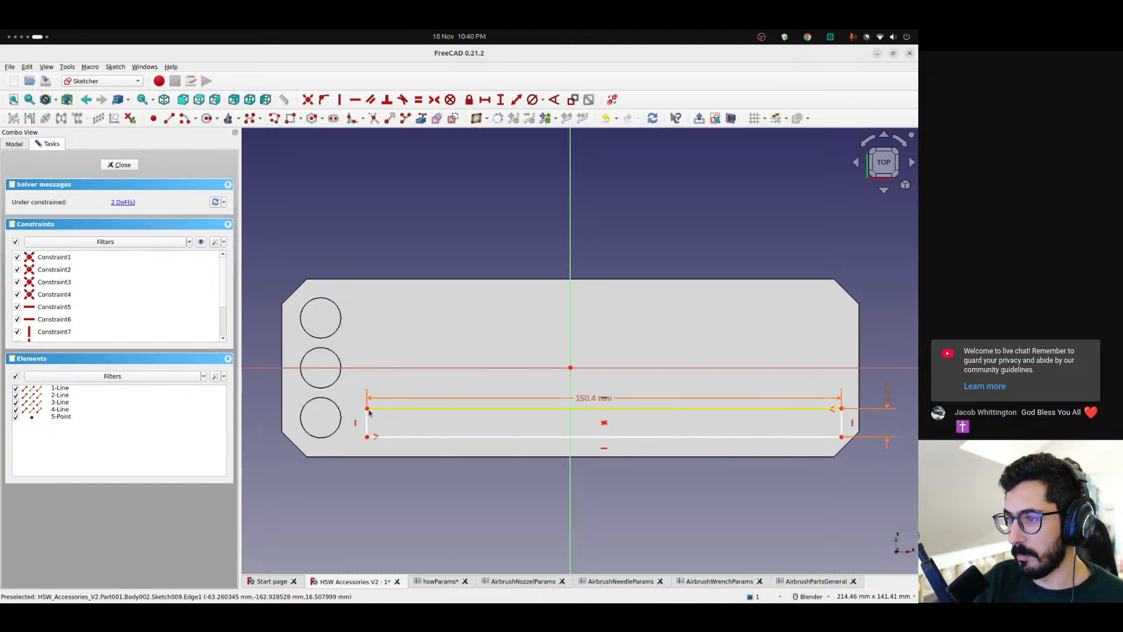
Constrain the vertical distance between the rectangle's centre point and the origin with the expression <<AirbrushPartsGeneral>>.totalLength / 2
{"action": "left_click", "coordinate": [604, 423]}
{"action": "left_click", "coordinate": [571, 366]}
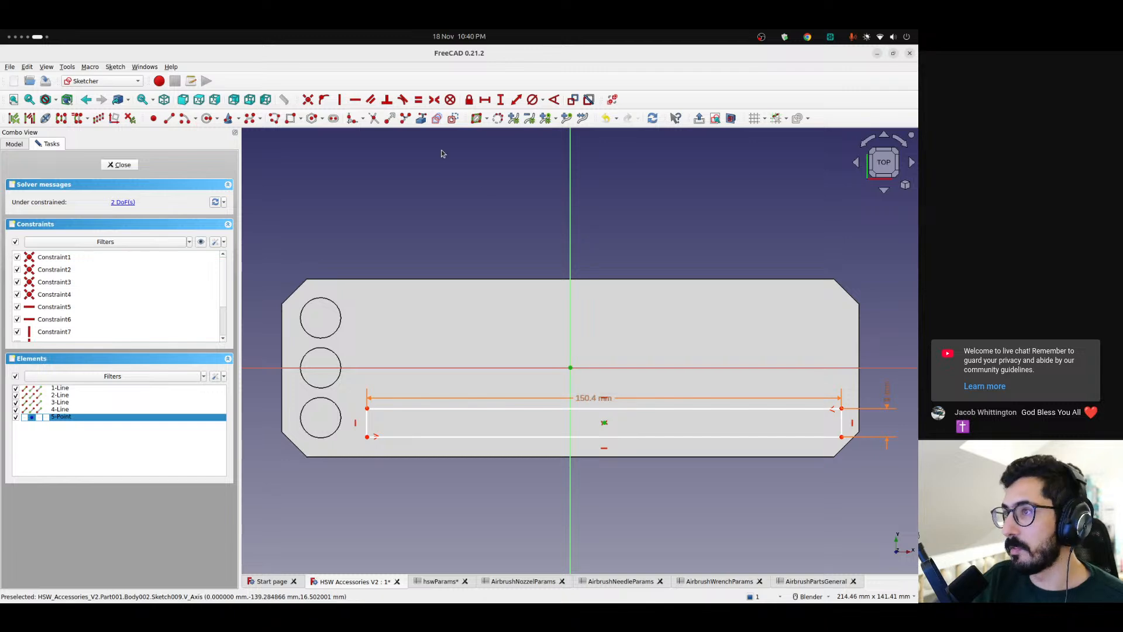
{"action": "left_click", "coordinate": [499, 101]}
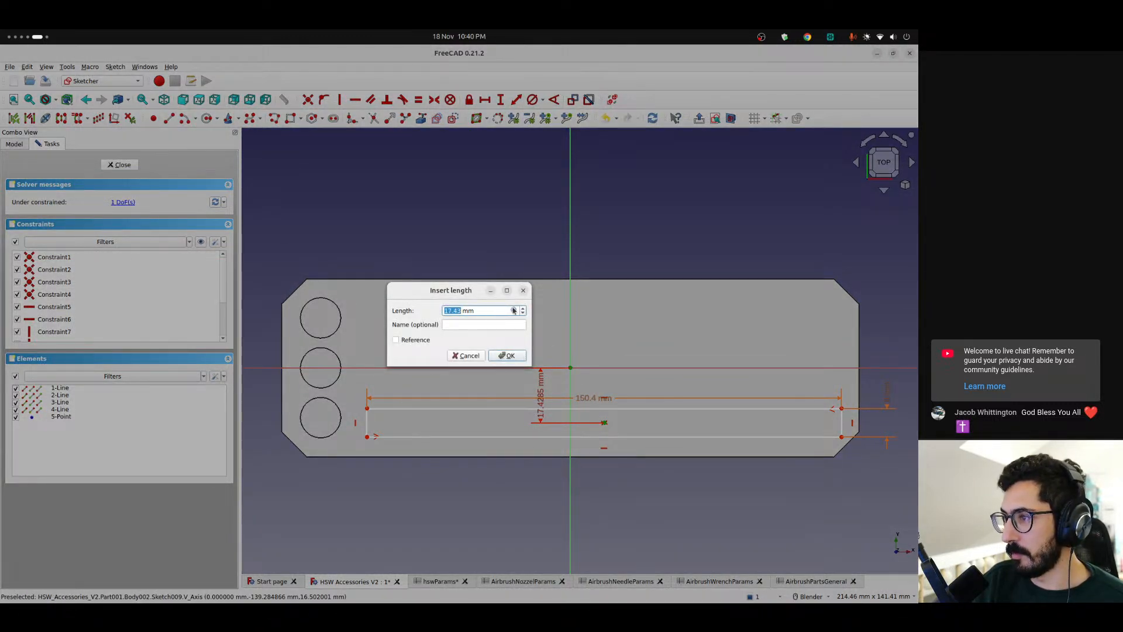
{"action": "left_click", "coordinate": [515, 311]}
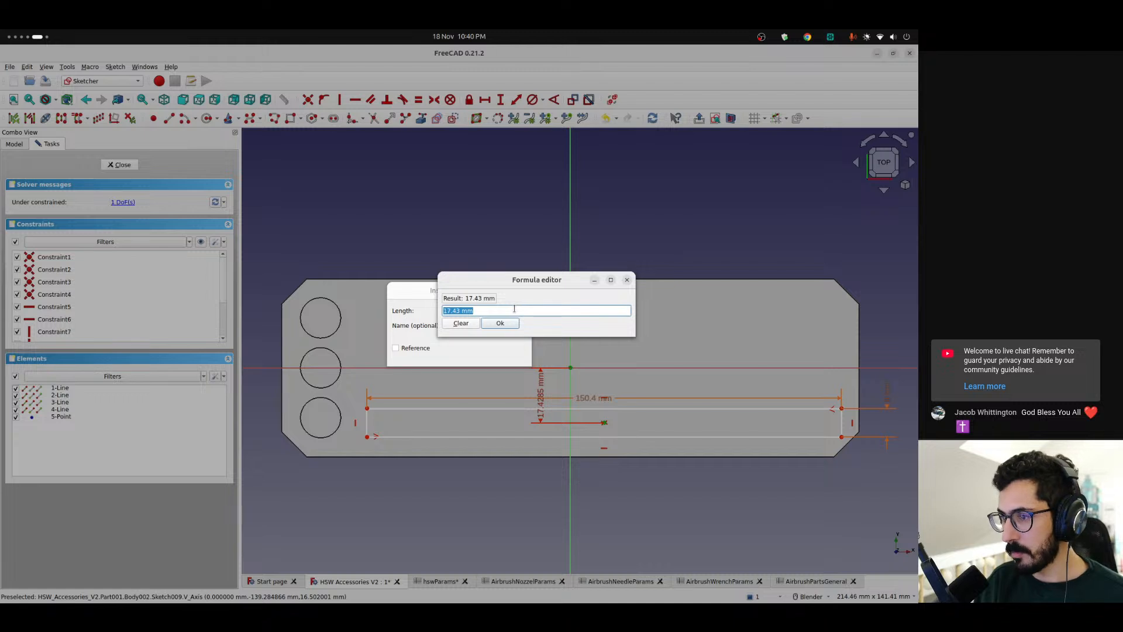
{"action": "type", "text": "<<"}
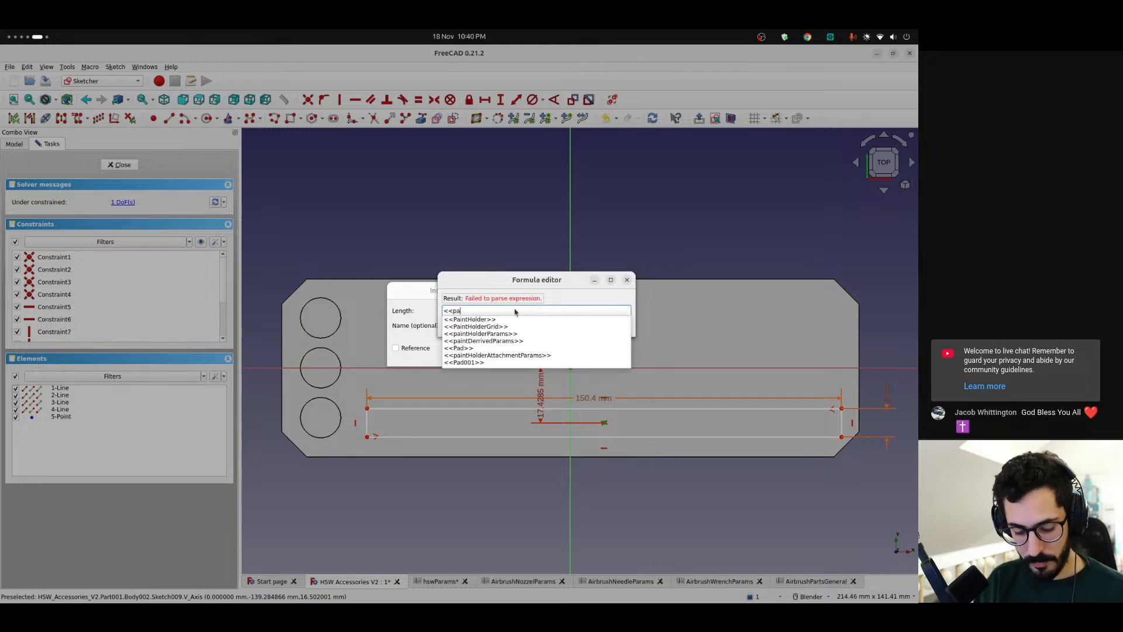
{"action": "type", "text": "pa"}
{"action": "key", "text": "BackSpace"}
{"action": "key", "text": "BackSpace"}
{"action": "type", "text": "a"}
{"action": "key", "text": "Up"}
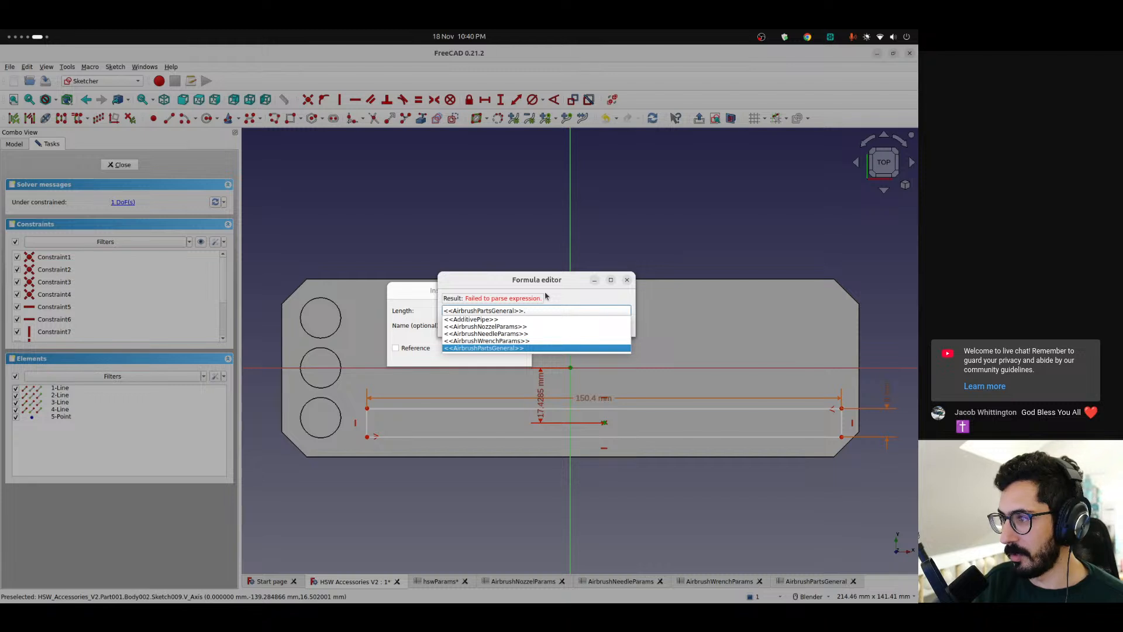
{"action": "type", "text": "tot"}
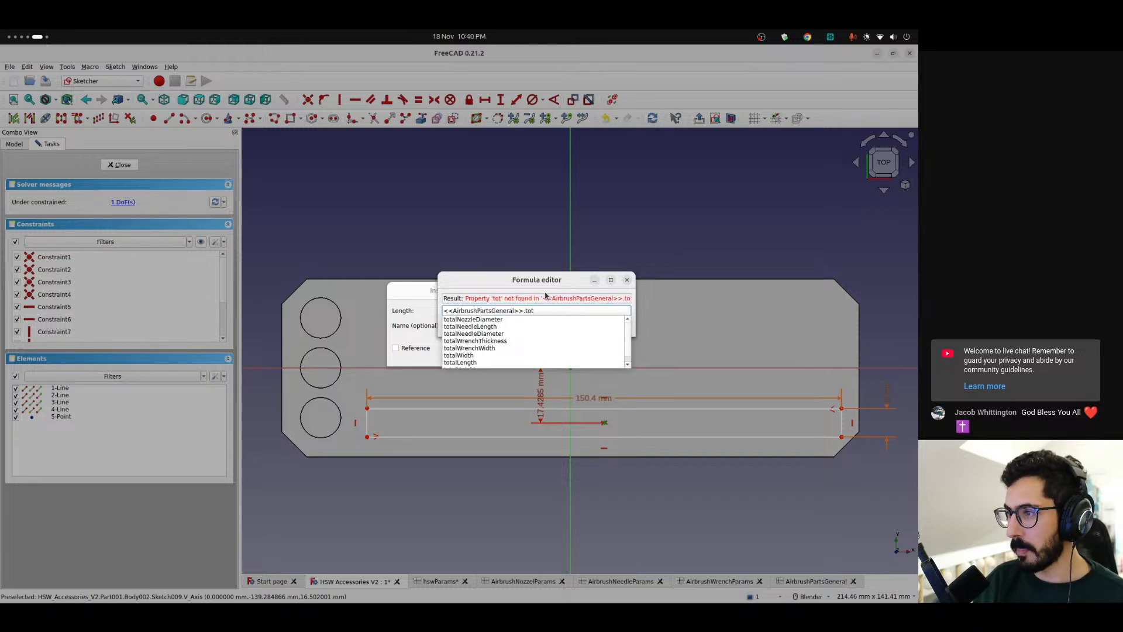
{"action": "key", "text": "Down"}
{"action": "key", "text": "Down"}
{"action": "key", "text": "Down"}
{"action": "key", "text": "Down"}
{"action": "key", "text": "Down"}
{"action": "key", "text": "Down"}
{"action": "key", "text": "Down"}
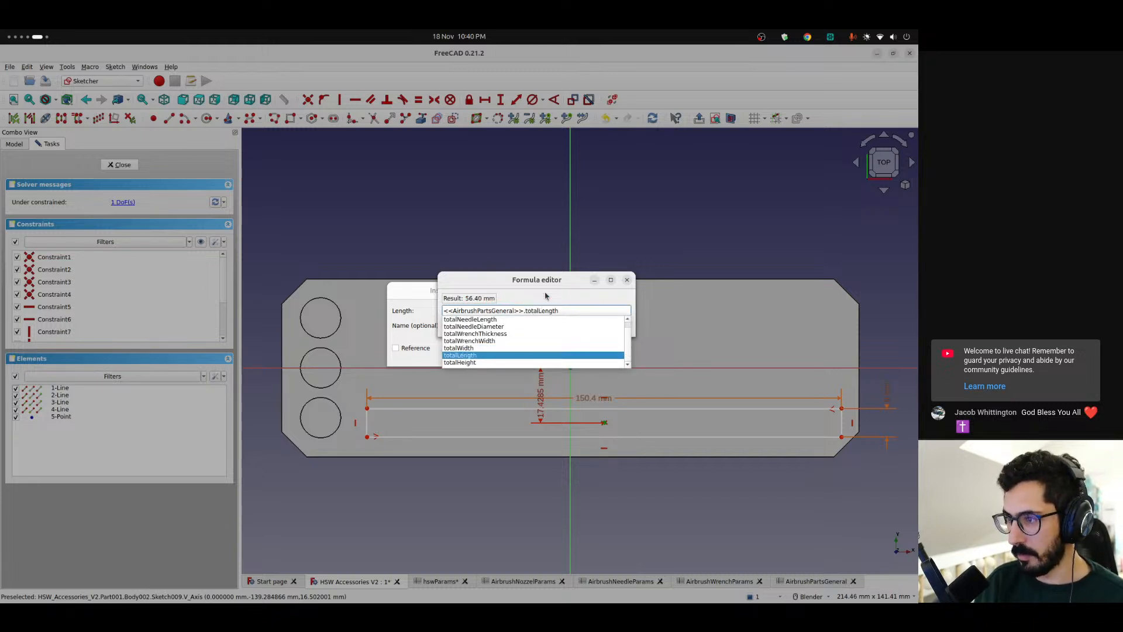
{"action": "key", "text": "Return"}
{"action": "key", "text": "Return"}
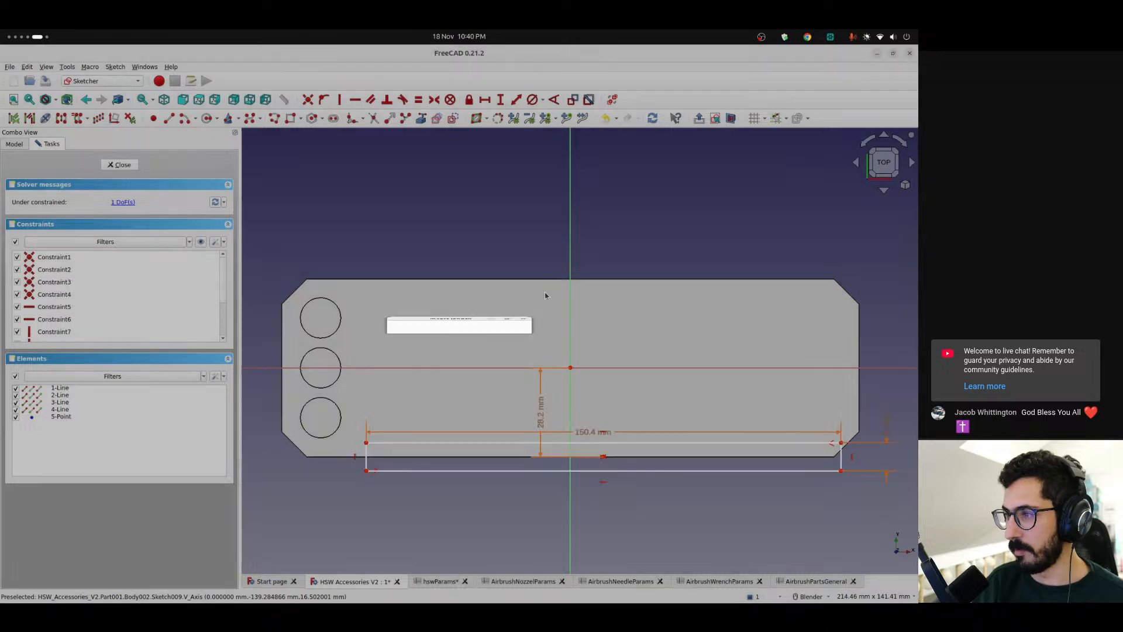
Shift the rectangle sideways to the vertical axis and extend its vertical distance expression with - <<AirbrushPartsGeneral>>.totalNeedleDiameter / 2
{"action": "left_click_drag", "start_coordinate": [603, 461], "coordinate": [565, 459]}
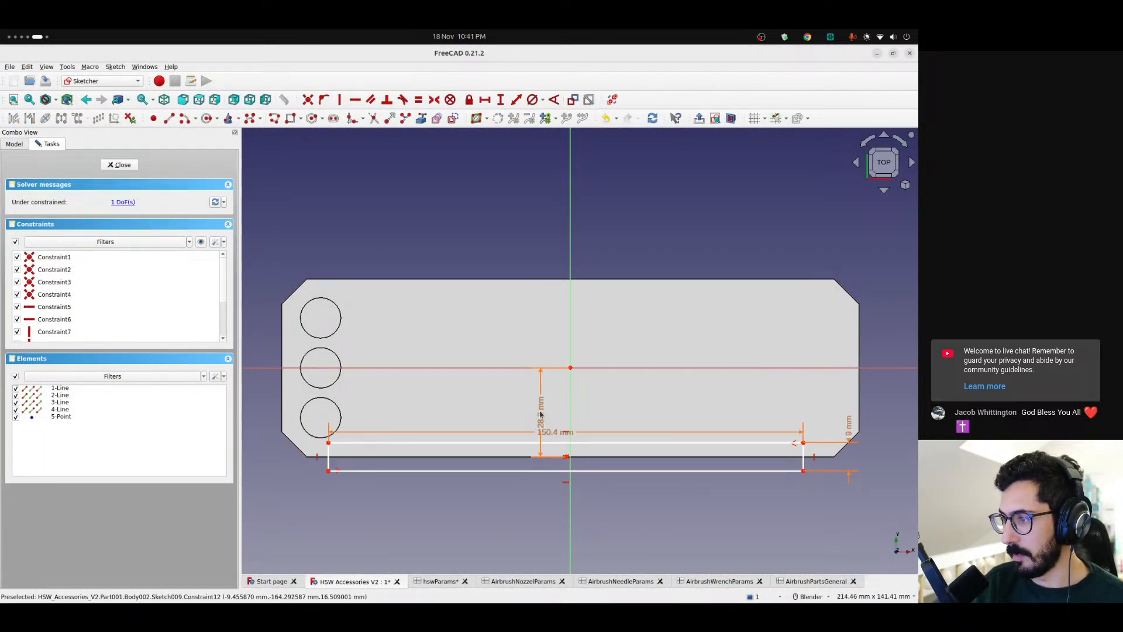
{"action": "double_click", "coordinate": [540, 414]}
{"action": "left_click", "coordinate": [514, 308]}
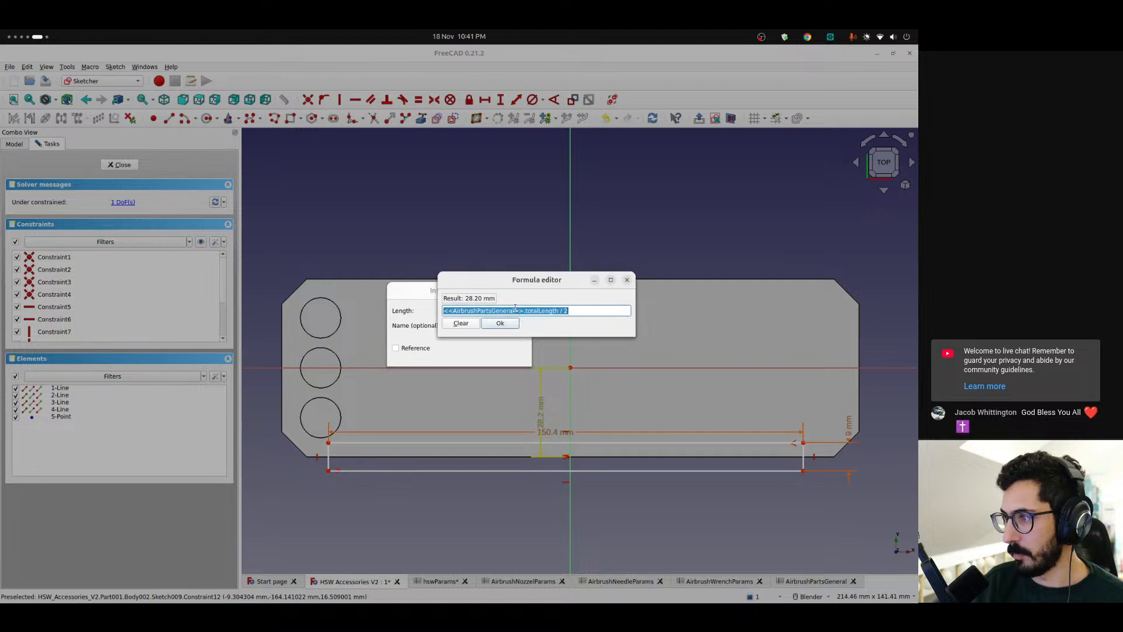
{"action": "key", "text": "End"}
{"action": "type", "text": "- <<"}
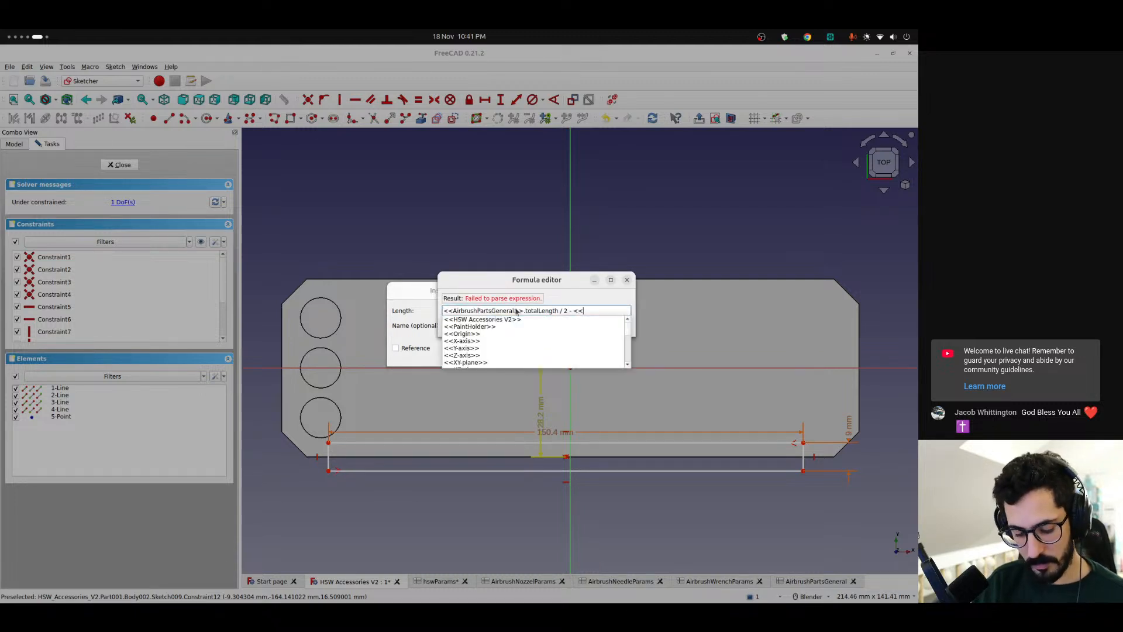
{"action": "type", "text": "air"}
{"action": "key", "text": "Up"}
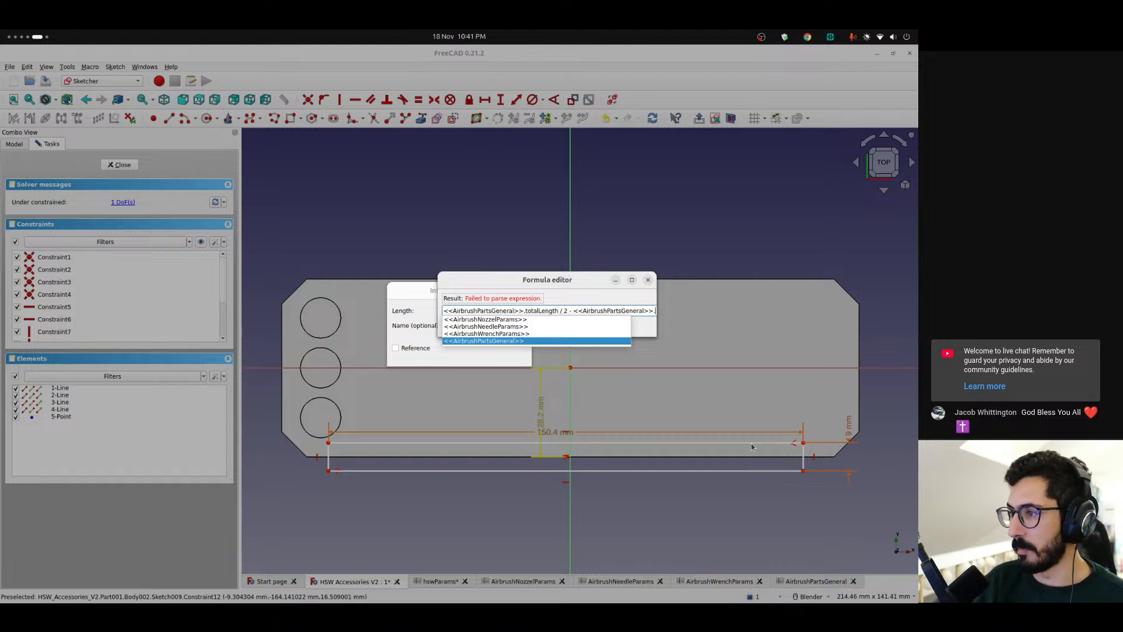
{"action": "type", "text": "to"}
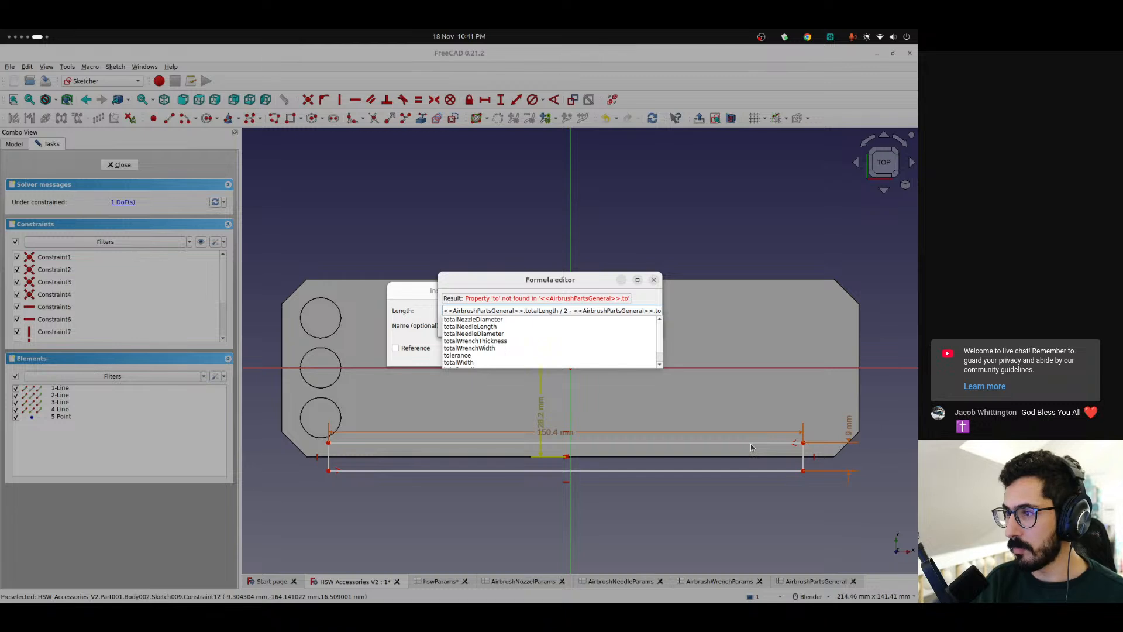
{"action": "type", "text": "talNeedleDiameter /"}
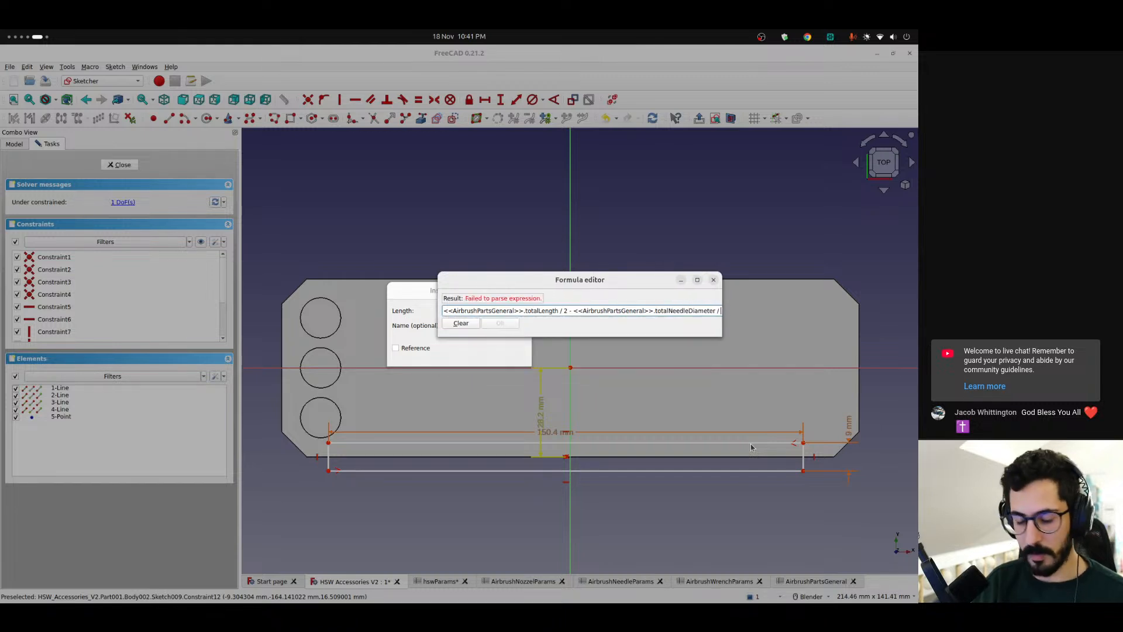
{"action": "type", "text": " 2 - <<"}
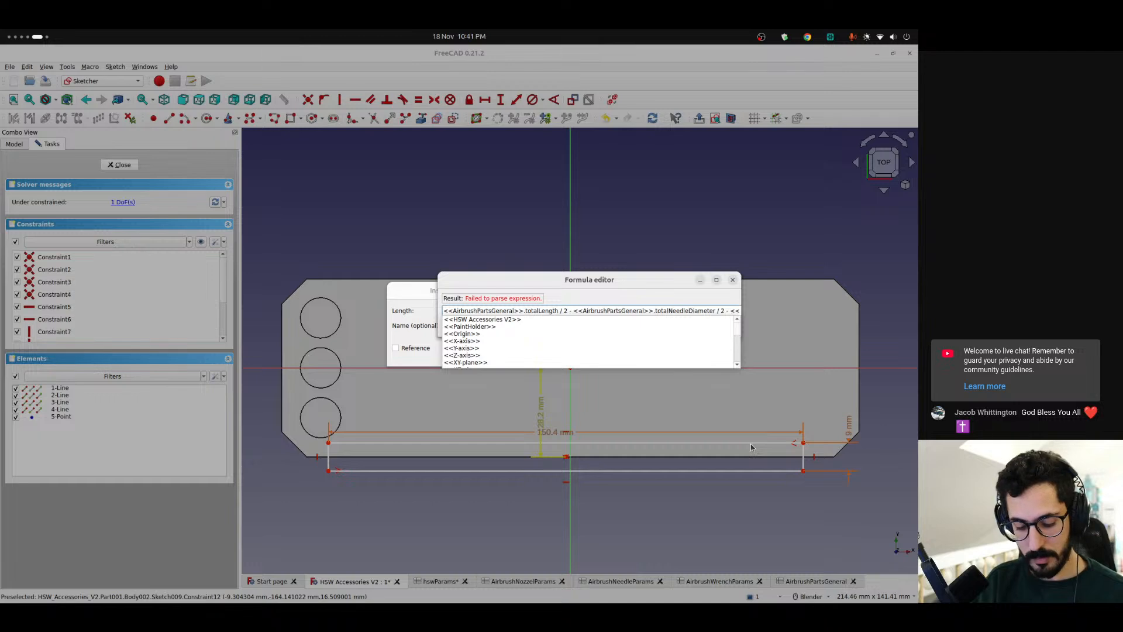
{"action": "type", "text": "Air"}
Append - <<AirbrushPartsGeneral>>.padding to the vertical distance expression and apply it
{"action": "key", "text": "Up"}
{"action": "type", "text": "padding"}
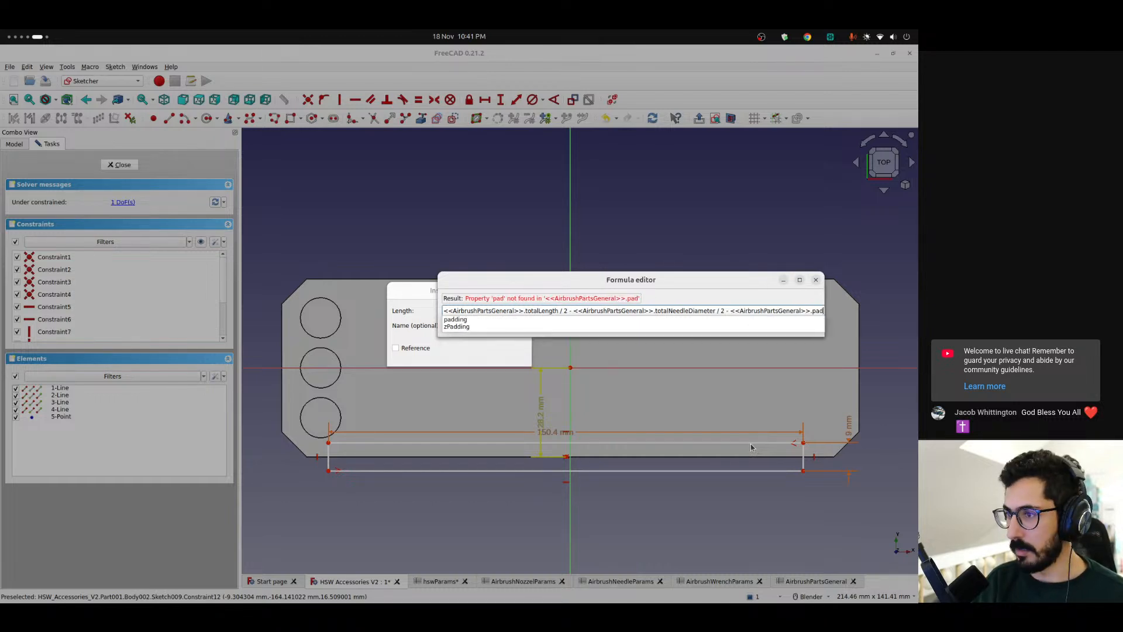
{"action": "key", "text": "Down"}
{"action": "key", "text": "Return"}
{"action": "key", "text": "Return"}
{"action": "key", "text": "Return"}
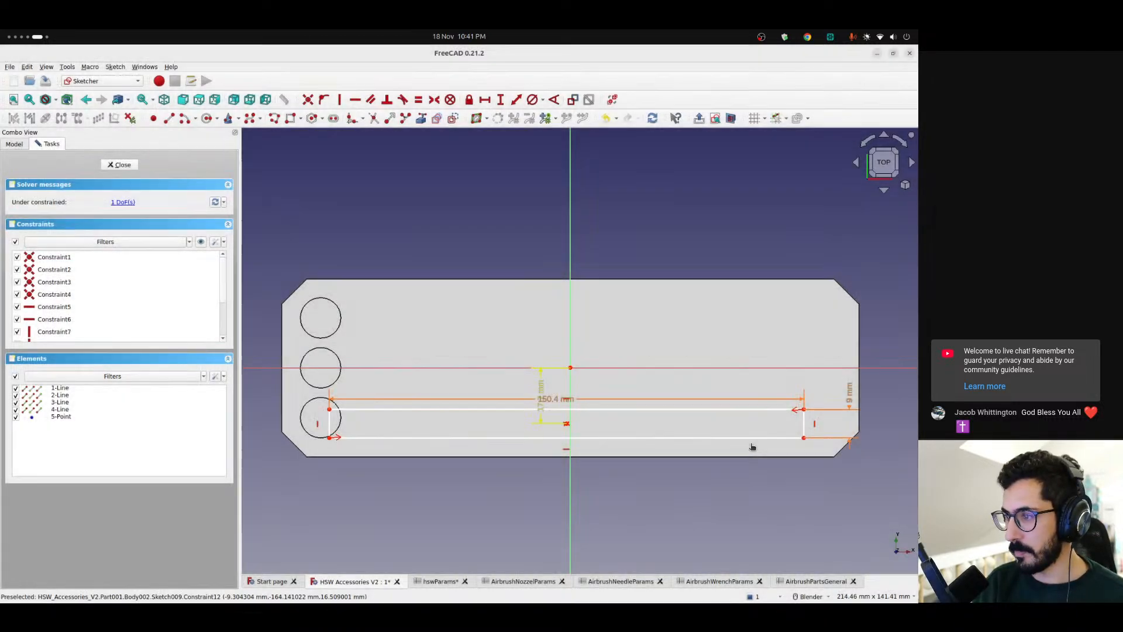
Shift the rectangle sideways over the lowest nozzle pocket and review the expression of its vertical distance without changing it
{"action": "left_click_drag", "start_coordinate": [567, 425], "coordinate": [529, 414]}
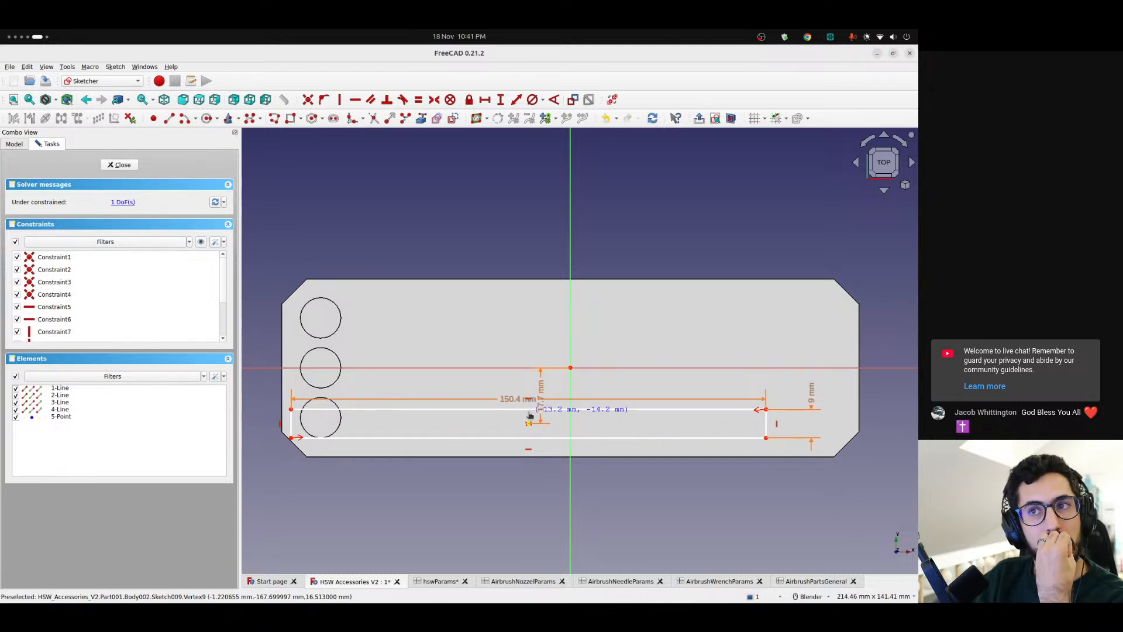
{"action": "left_click_drag", "start_coordinate": [529, 415], "coordinate": [530, 415]}
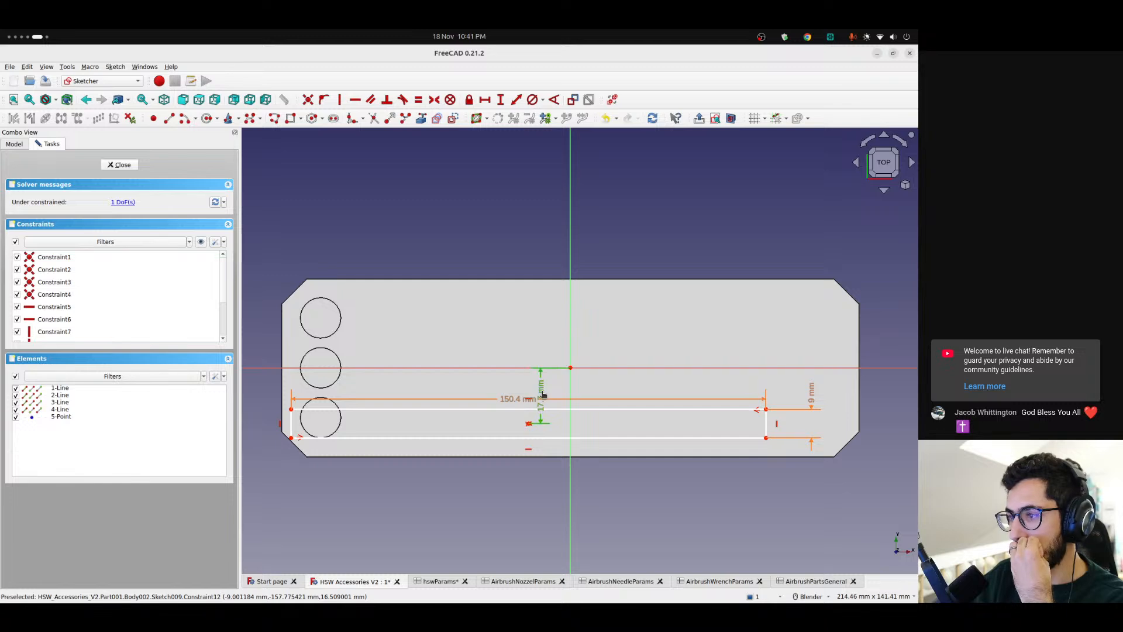
{"action": "double_click", "coordinate": [542, 396]}
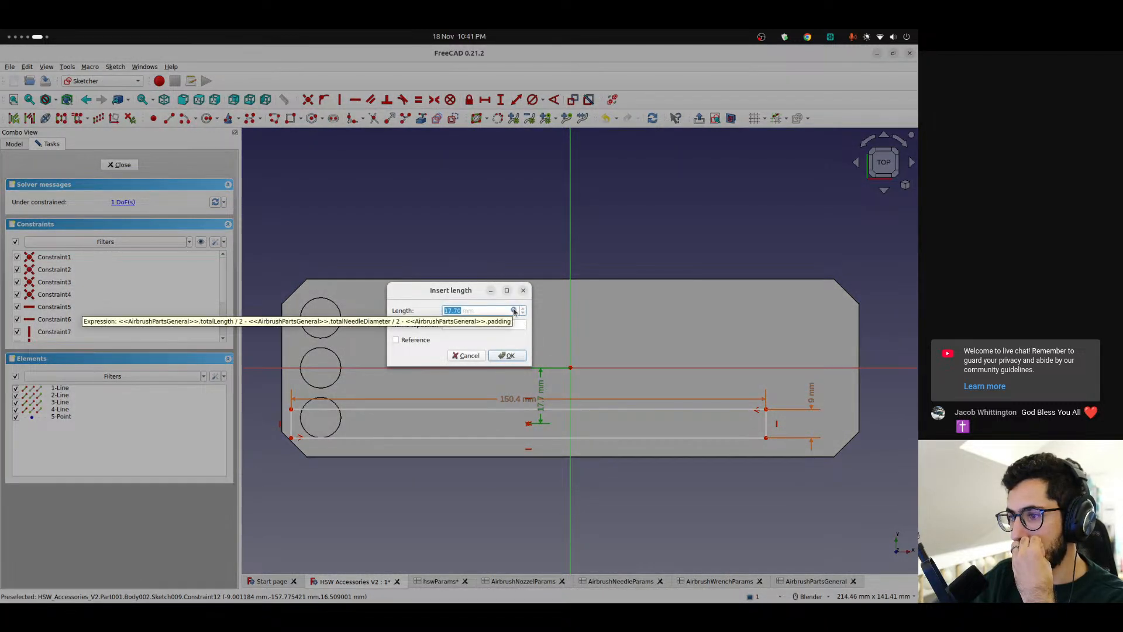
{"action": "left_click", "coordinate": [514, 311]}
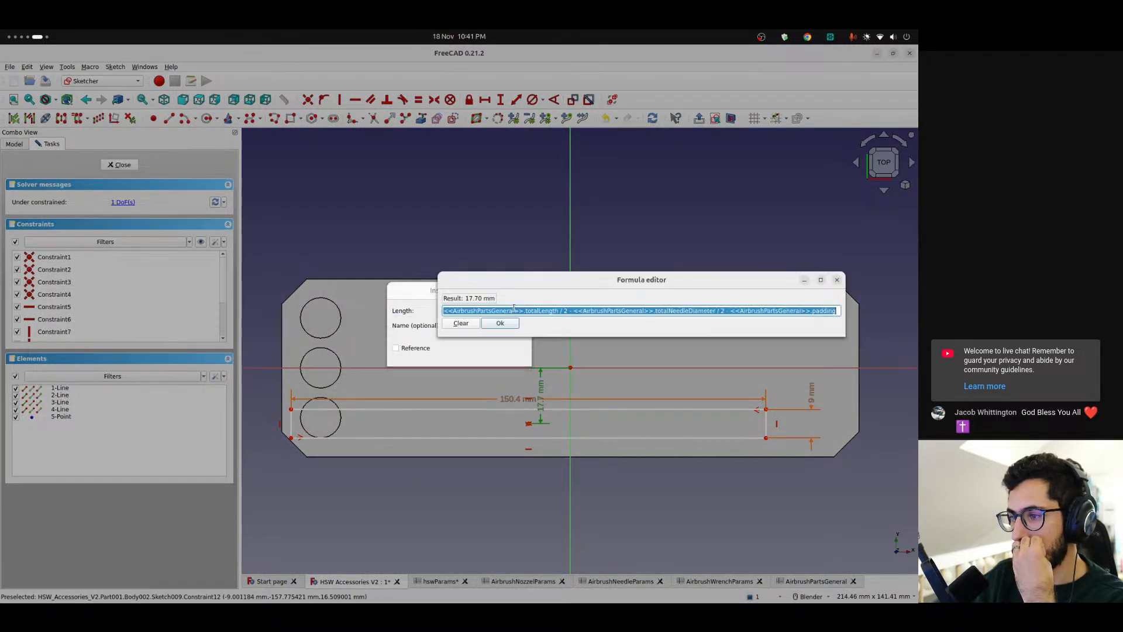
{"action": "left_click", "coordinate": [836, 280]}
{"action": "left_click", "coordinate": [525, 290]}
Examine the formulas and aliases of the needleSpacing, maxLength and maxHeight cells and cell K17 in the AirbrushPartsGeneral spreadsheet
{"action": "left_click", "coordinate": [822, 584]}
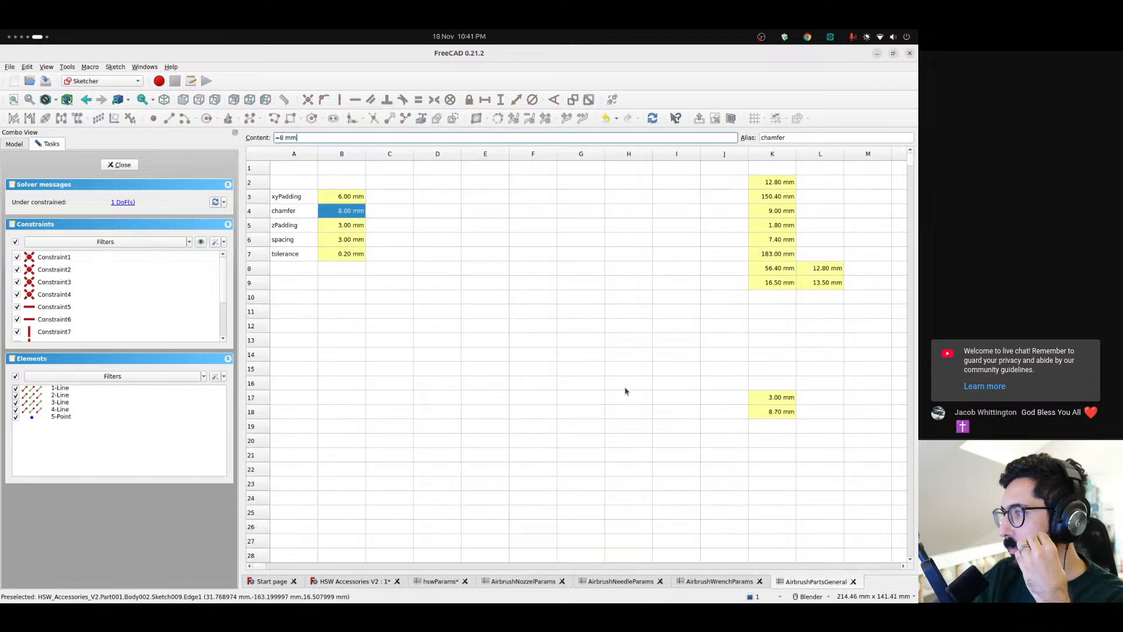
{"action": "left_click", "coordinate": [779, 413]}
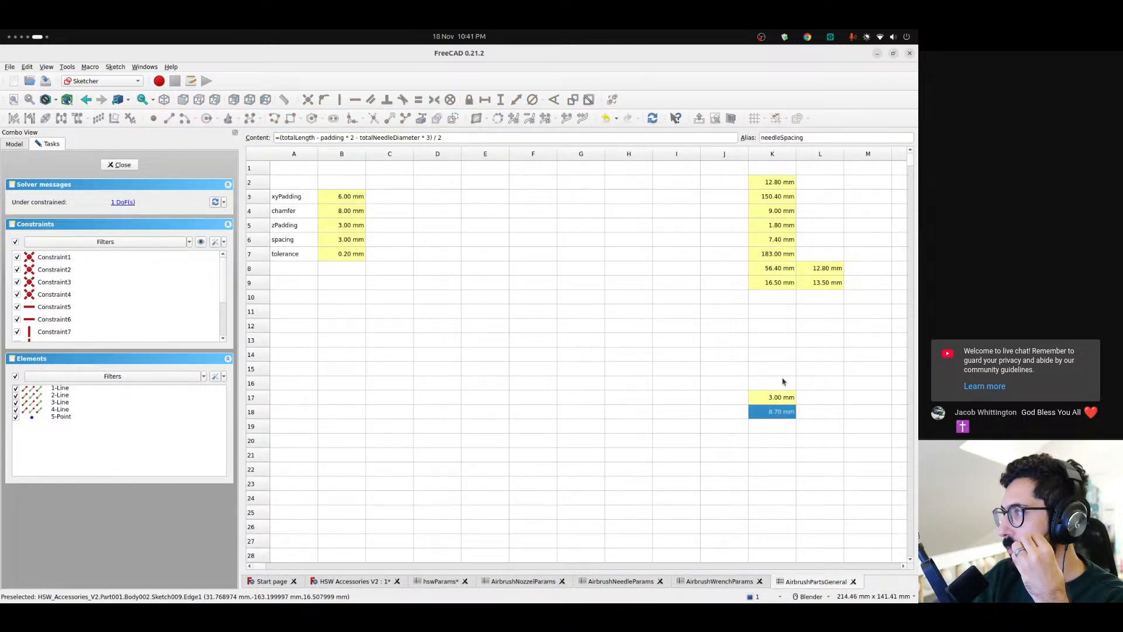
{"action": "left_click", "coordinate": [777, 395]}
{"action": "left_click", "coordinate": [820, 269]}
{"action": "left_click", "coordinate": [821, 284]}
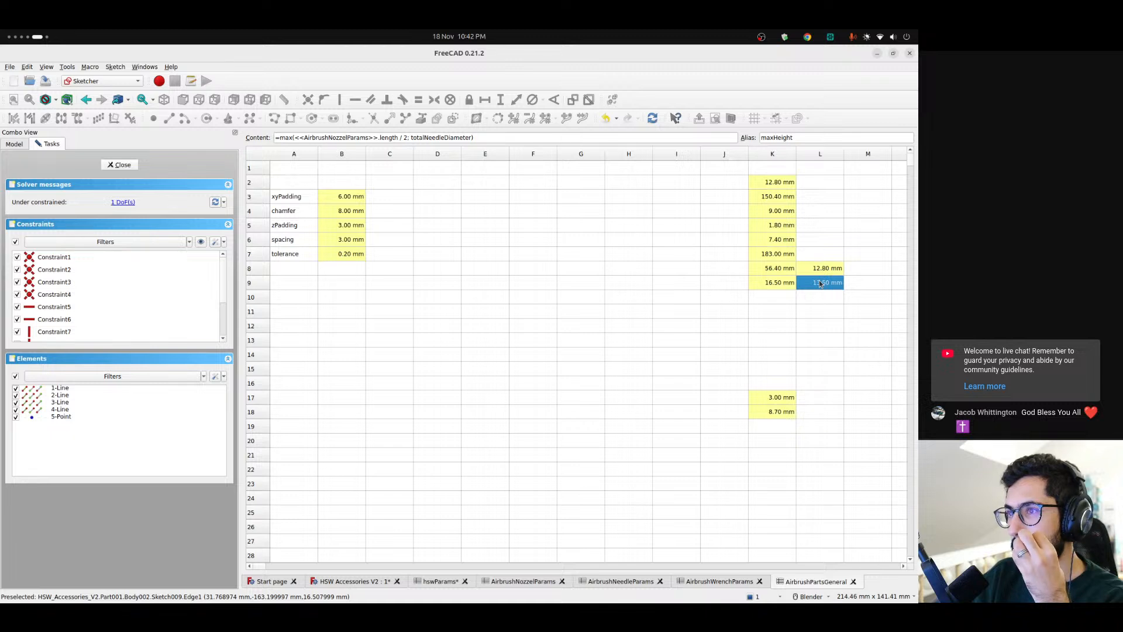
{"action": "left_click", "coordinate": [821, 271]}
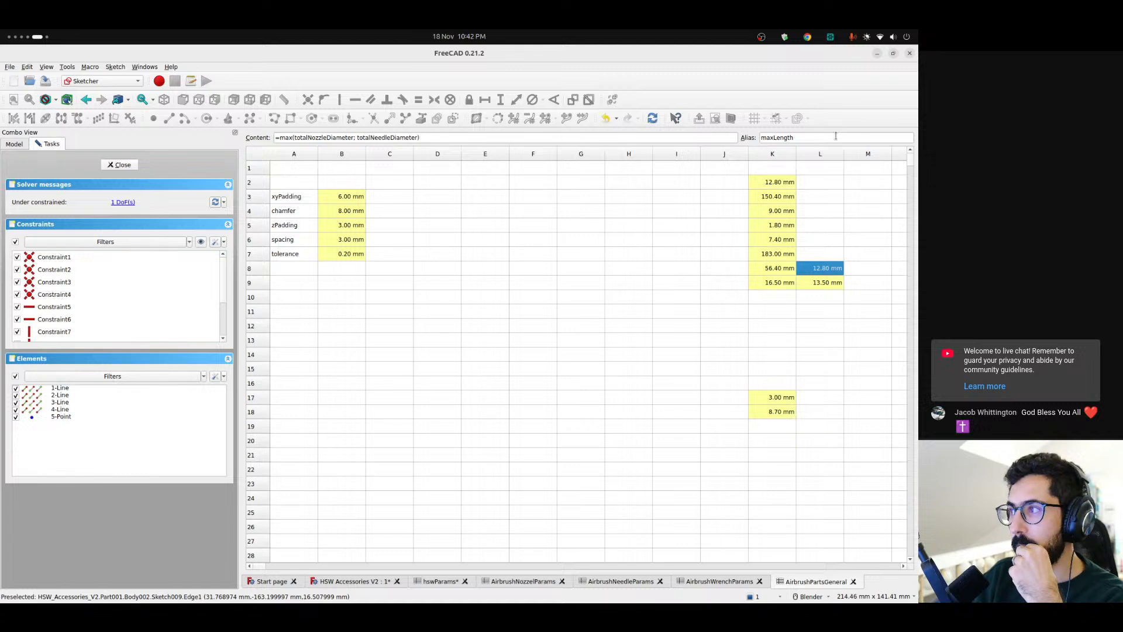
{"action": "left_click_drag", "start_coordinate": [790, 135], "coordinate": [736, 134]}
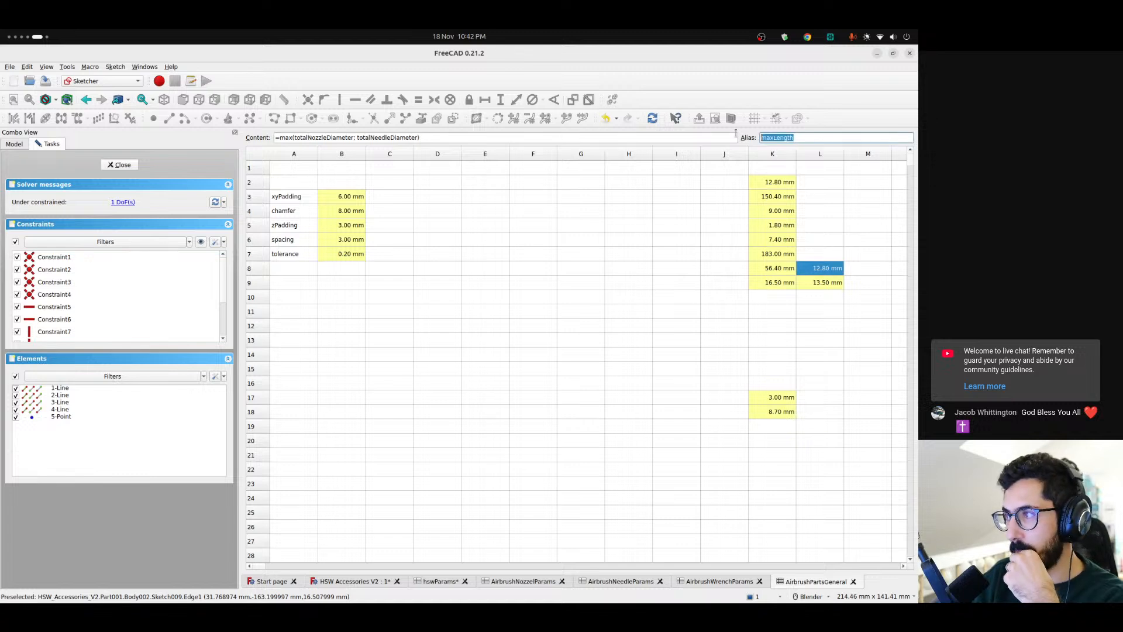
{"action": "left_click", "coordinate": [832, 283]}
{"action": "left_click", "coordinate": [828, 269]}
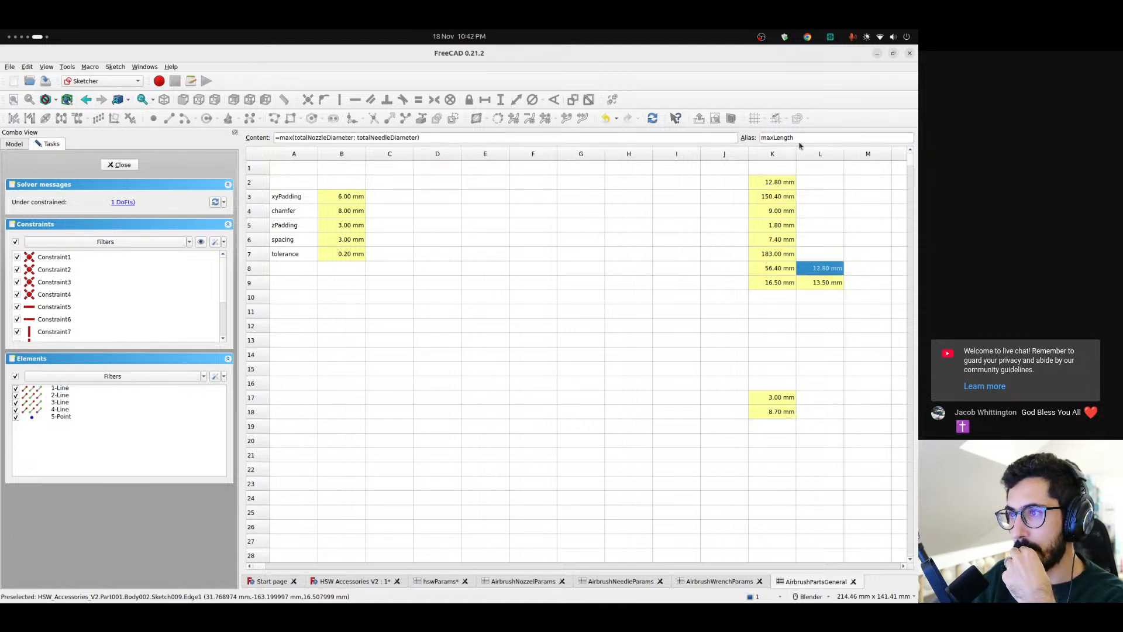
{"action": "double_click", "coordinate": [318, 138]}
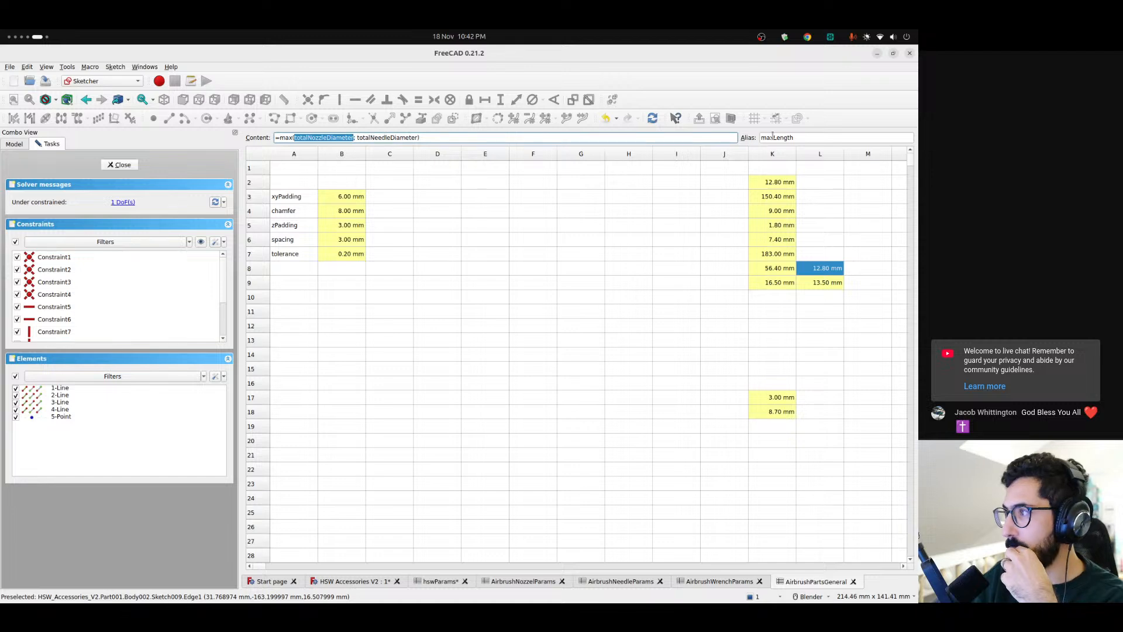
Check the rectangle's vertical distance in the sketch and compare it with the needleSpacing formula in the AirbrushPartsGeneral spreadsheet
{"action": "left_click", "coordinate": [378, 582]}
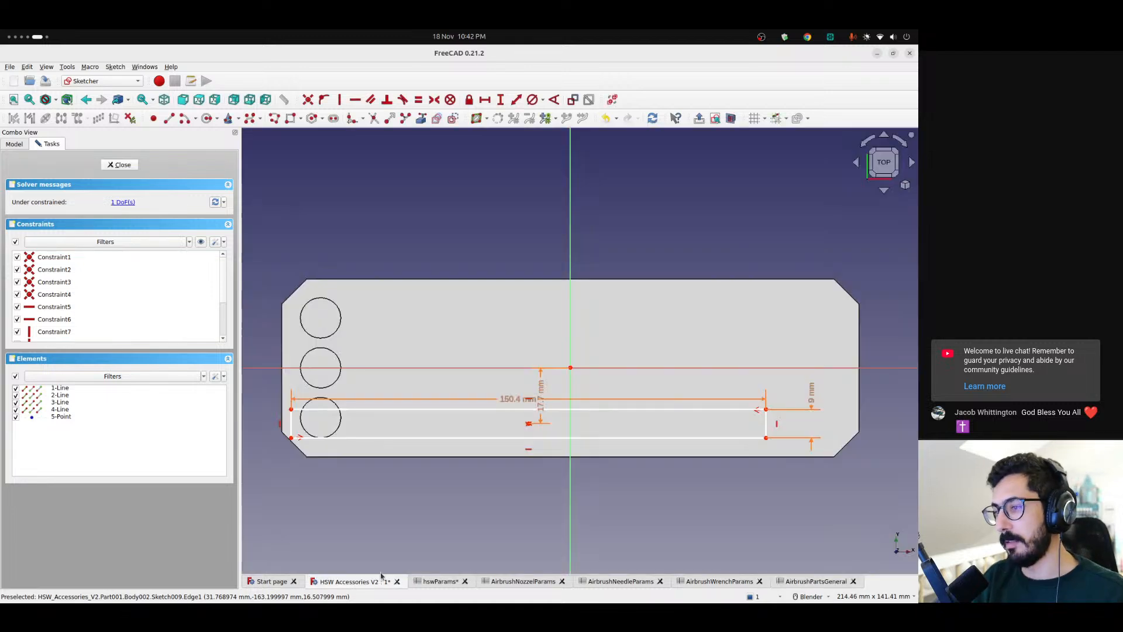
{"action": "double_click", "coordinate": [541, 393]}
{"action": "key", "text": "Escape"}
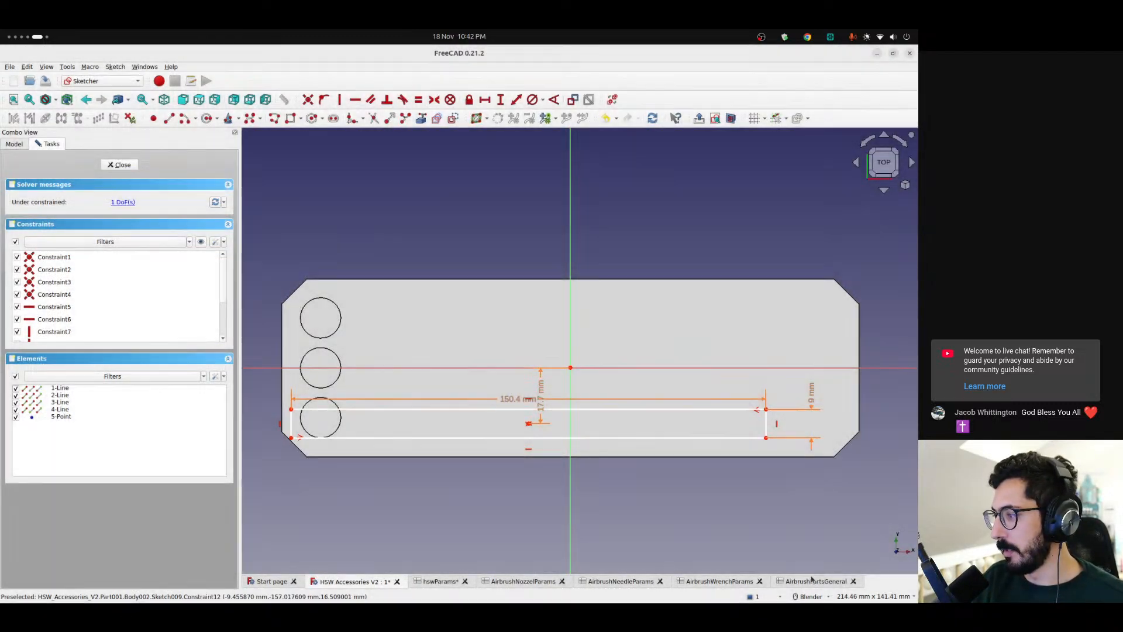
{"action": "left_click", "coordinate": [813, 581]}
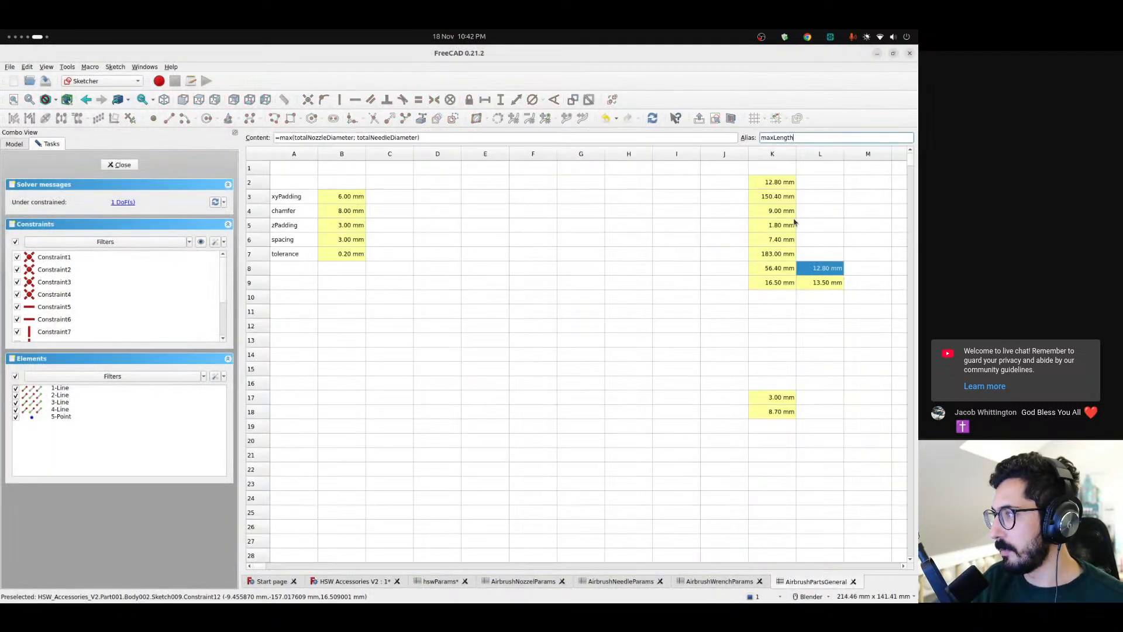
{"action": "left_click", "coordinate": [775, 412]}
{"action": "left_click_drag", "start_coordinate": [455, 138], "coordinate": [245, 127]}
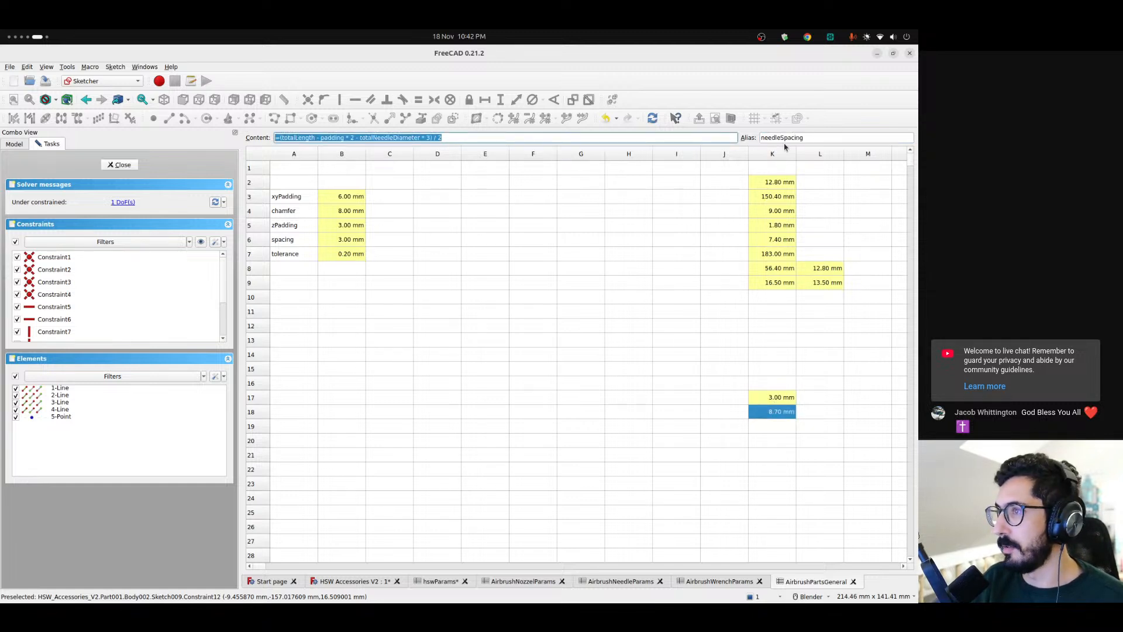
Leave the needle rectangle's sketch, reopen it in the 3D view, and shift the rectangle sideways towards the vertical axis
{"action": "double_click", "coordinate": [331, 137]}
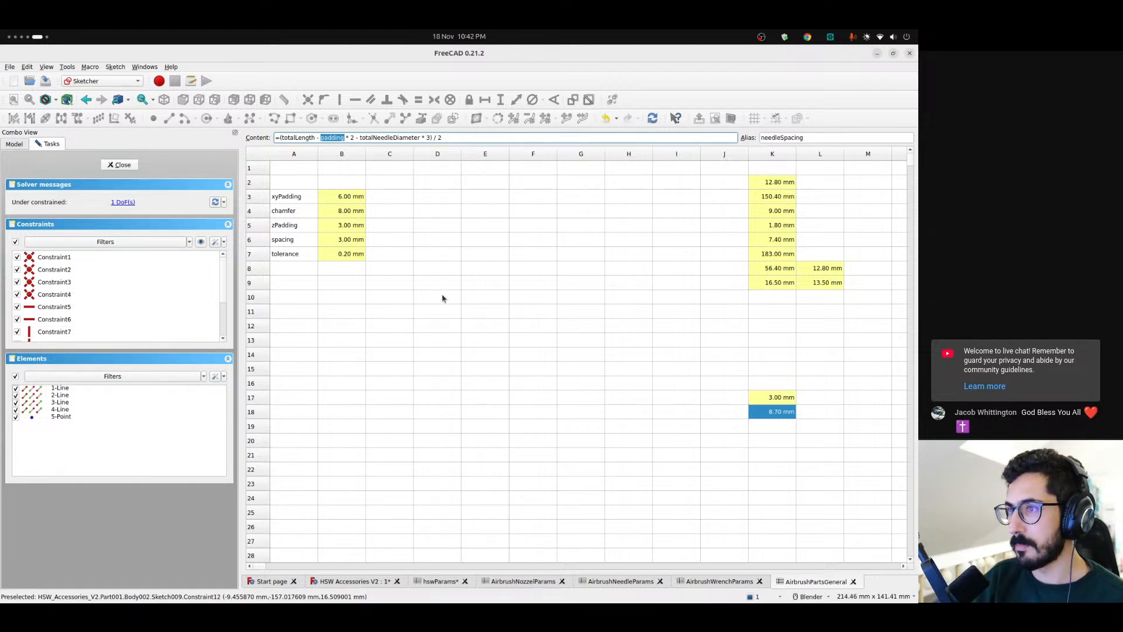
{"action": "left_click", "coordinate": [119, 165]}
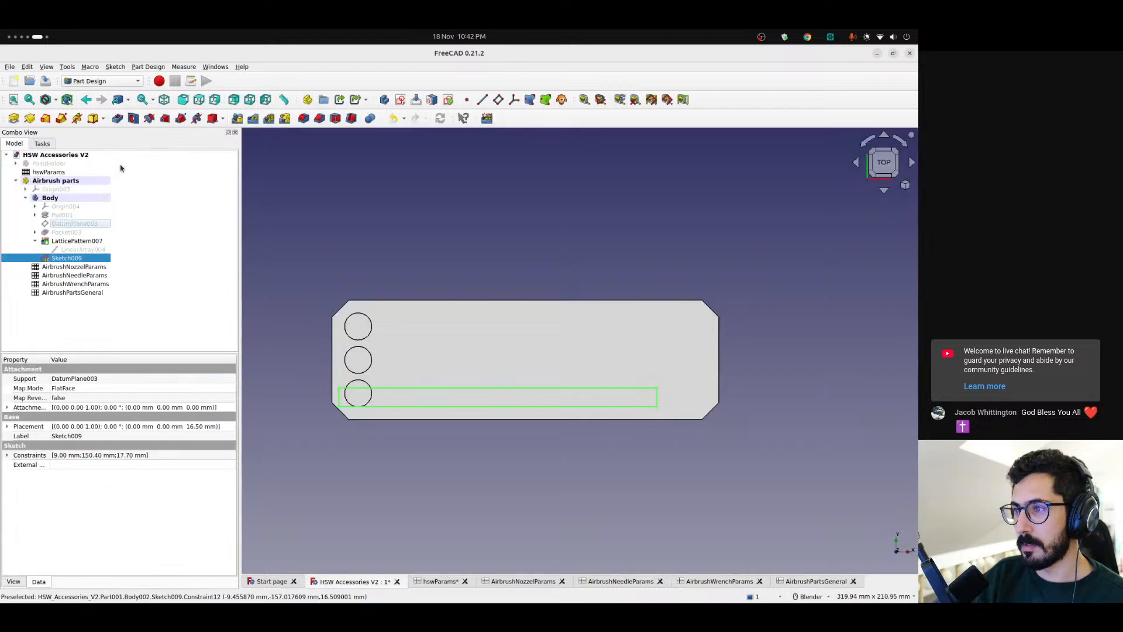
{"action": "scroll", "coordinate": [421, 394], "scroll_direction": "down", "scroll_amount": 1}
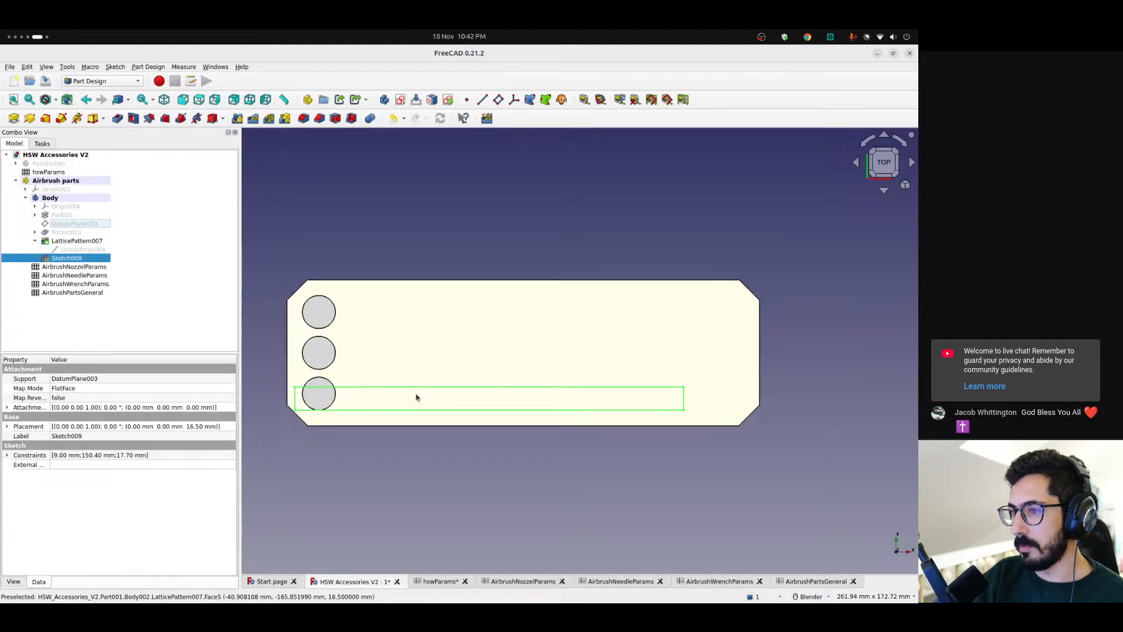
{"action": "double_click", "coordinate": [66, 258]}
{"action": "mouse_move", "coordinate": [489, 398]}
{"action": "left_mouse_down"}
{"action": "mouse_move", "coordinate": [538, 398]}
{"action": "mouse_move", "coordinate": [529, 394]}
{"action": "left_mouse_up"}
Replace totalNeedleDiameter with maxLength in the rectangle's vertical distance expression, apply it and leave the sketch
{"action": "double_click", "coordinate": [499, 368]}
{"action": "left_click", "coordinate": [517, 311]}
{"action": "left_click", "coordinate": [713, 311]}
{"action": "double_click", "coordinate": [706, 311]}
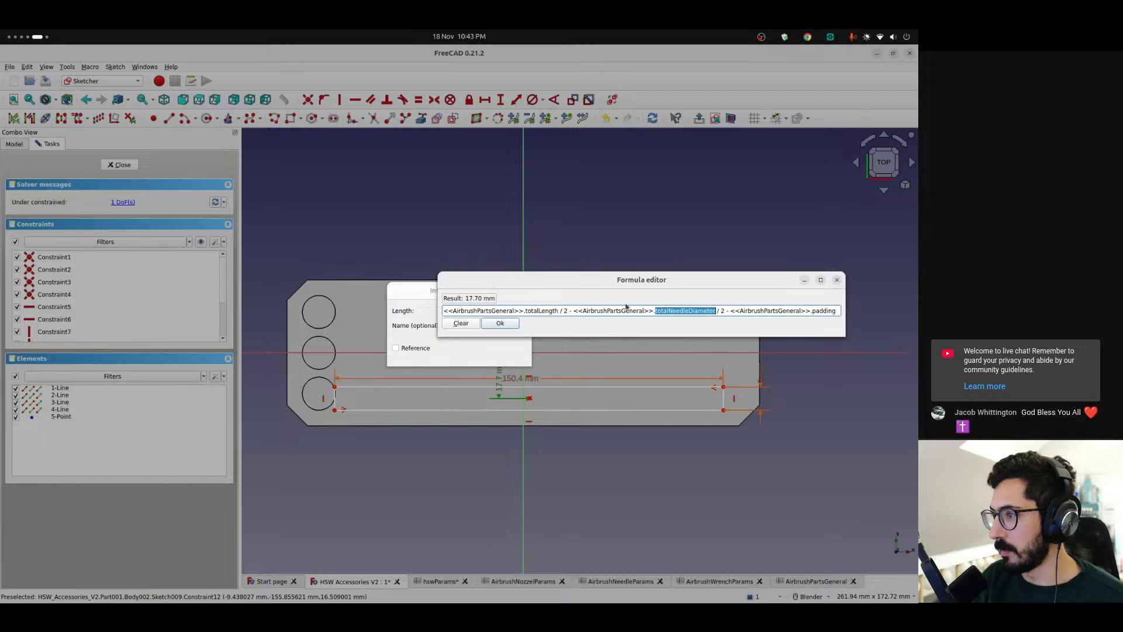
{"action": "type", "text": "max"}
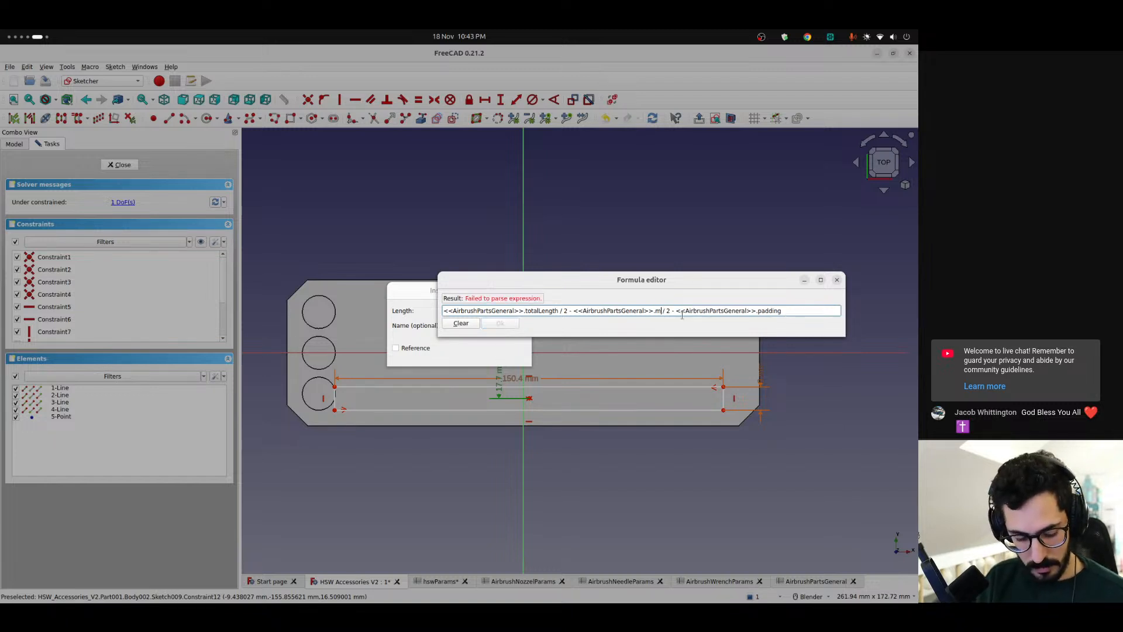
{"action": "key", "text": "Down"}
{"action": "key", "text": "Return"}
{"action": "key", "text": "Return"}
{"action": "key", "text": "Return"}
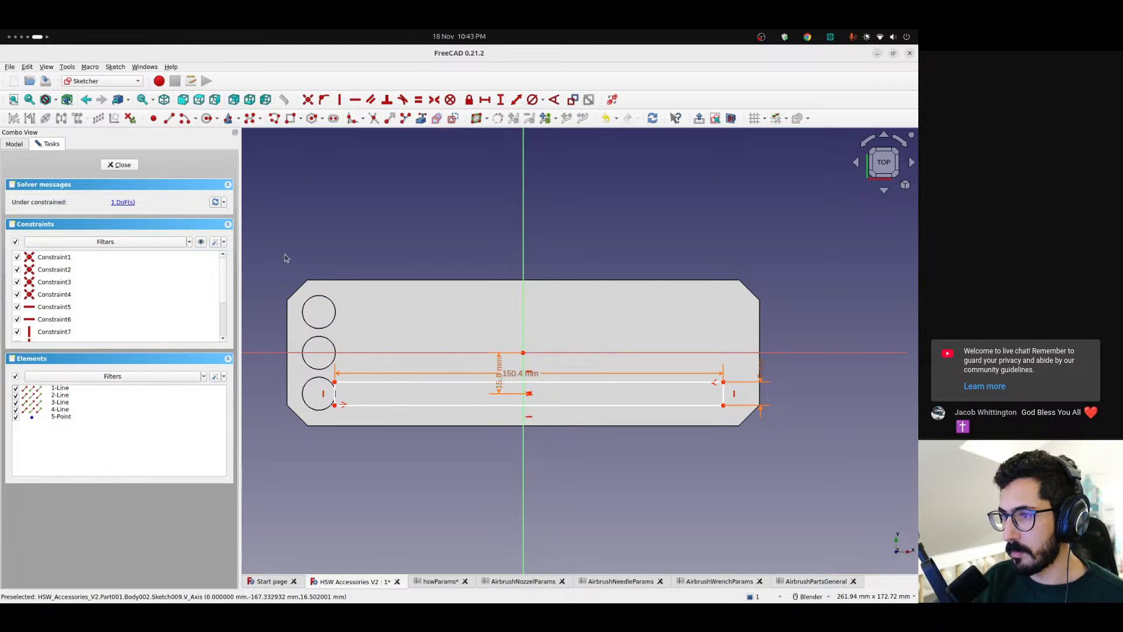
{"action": "key", "text": "Escape"}
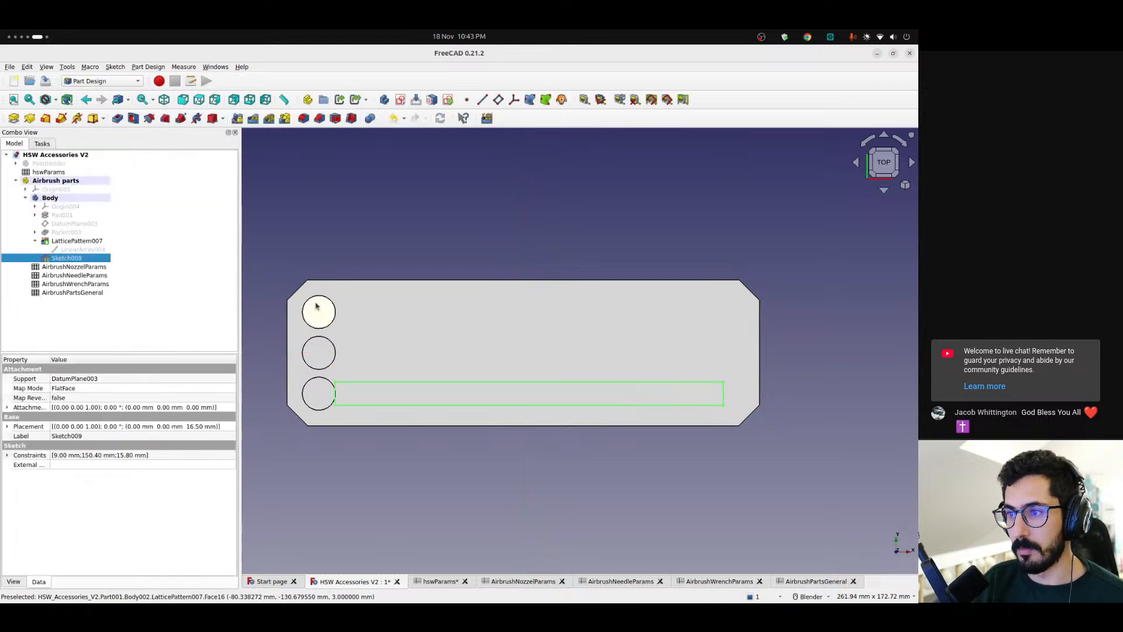
In the nozzle pocket's circle sketch, replace totalNozzleDiameter with maxLength in the vertical distance expression, apply it and close the sketch
{"action": "left_click", "coordinate": [35, 233]}
{"action": "left_click", "coordinate": [64, 241]}
{"action": "double_click", "coordinate": [64, 241]}
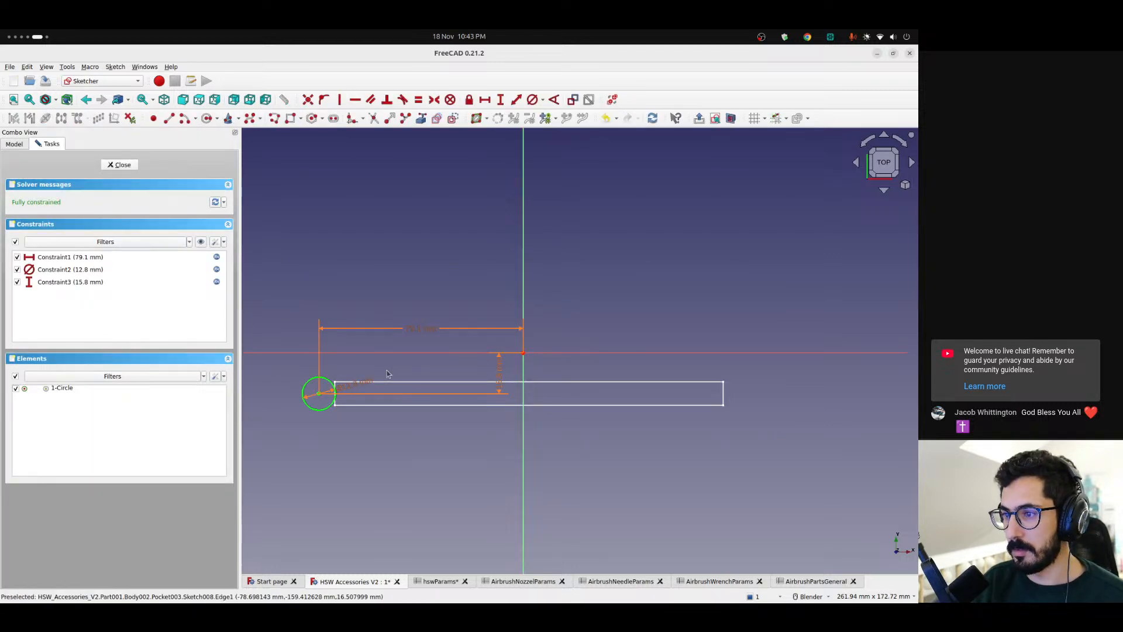
{"action": "left_click", "coordinate": [500, 371]}
{"action": "double_click", "coordinate": [501, 371]}
{"action": "left_click", "coordinate": [514, 311]}
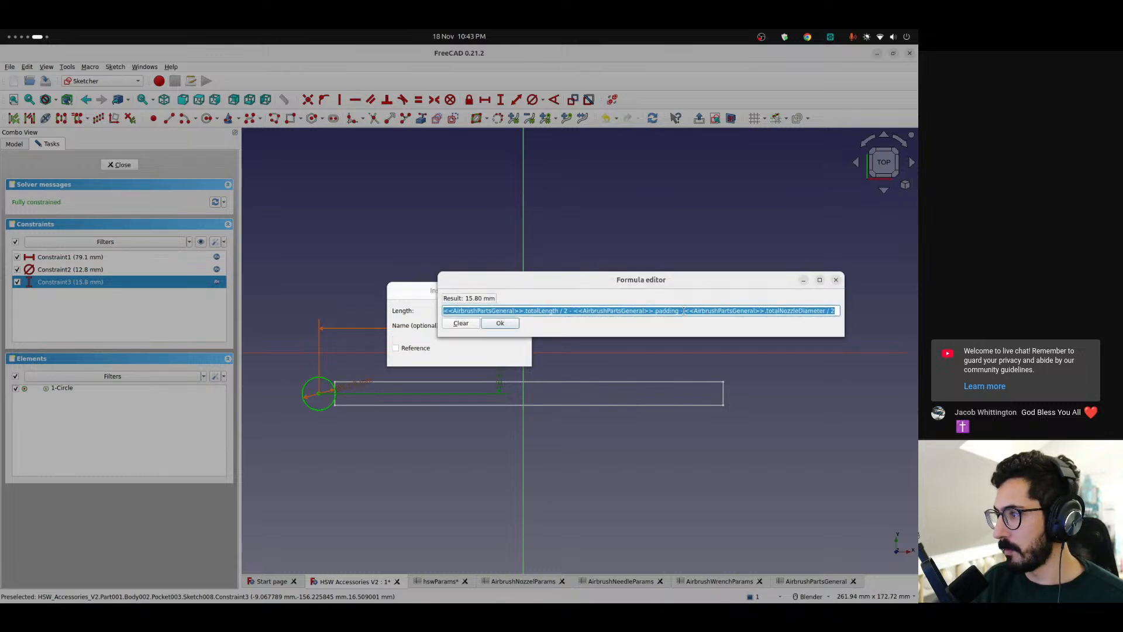
{"action": "left_click", "coordinate": [668, 311]}
{"action": "double_click", "coordinate": [797, 311]}
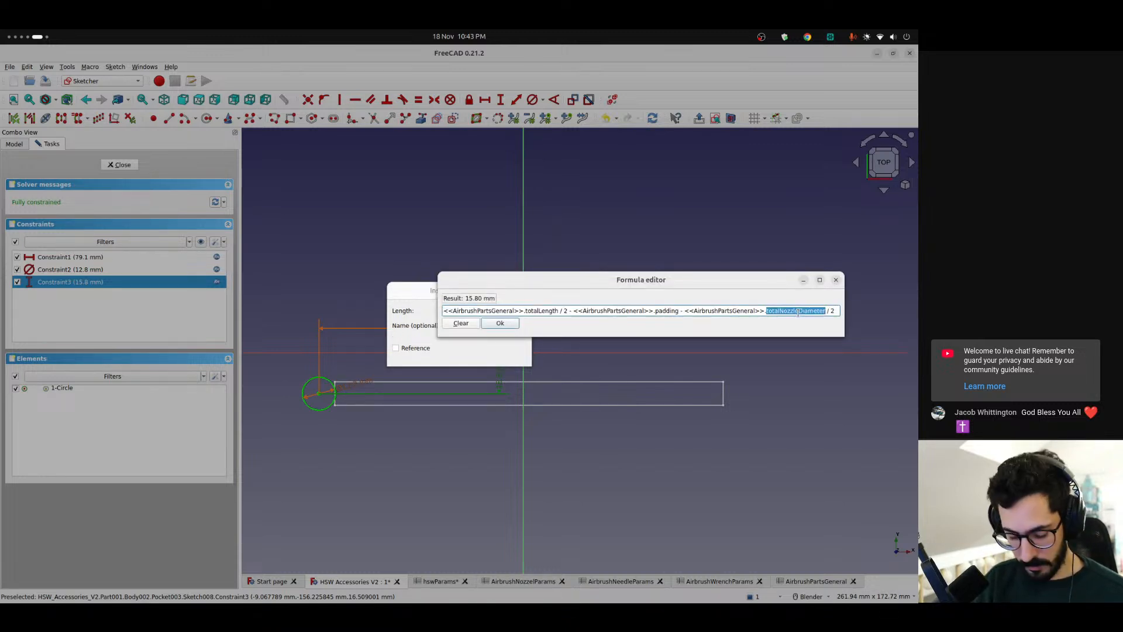
{"action": "type", "text": "maxLength"}
{"action": "key", "text": "Down"}
{"action": "key", "text": "Return"}
{"action": "key", "text": "Return"}
{"action": "key", "text": "Return"}
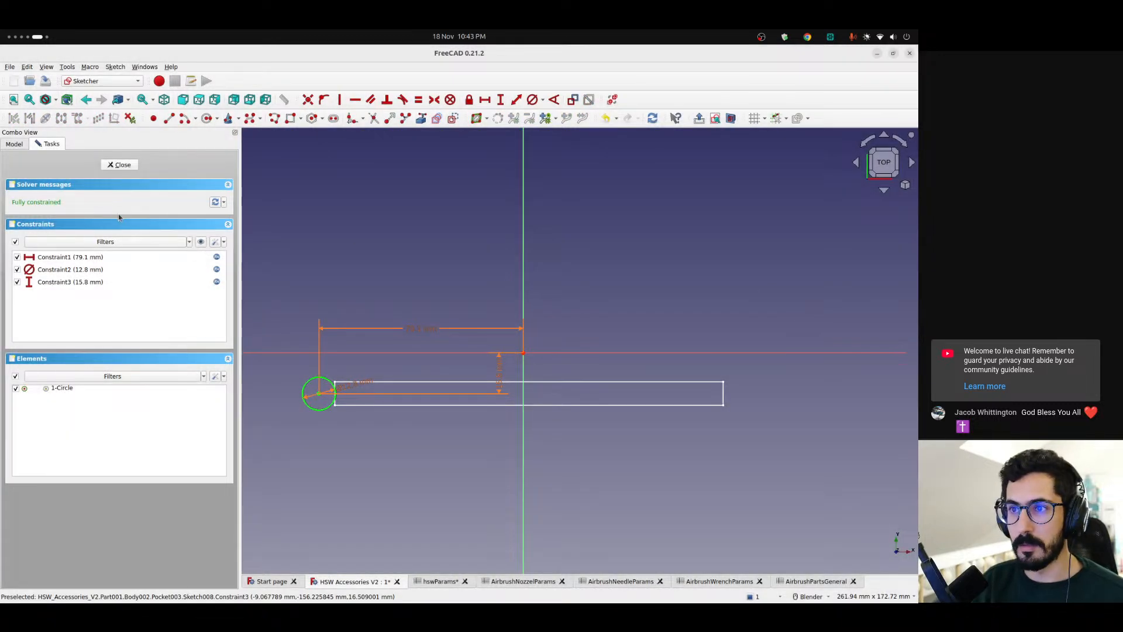
{"action": "left_click", "coordinate": [120, 165]}
Reopen the needle rectangle's sketch, place its vertical dimension beyond the base's right end, and move the rectangle clear of the lowest nozzle pocket
{"action": "left_click", "coordinate": [61, 269]}
{"action": "double_click", "coordinate": [61, 269]}
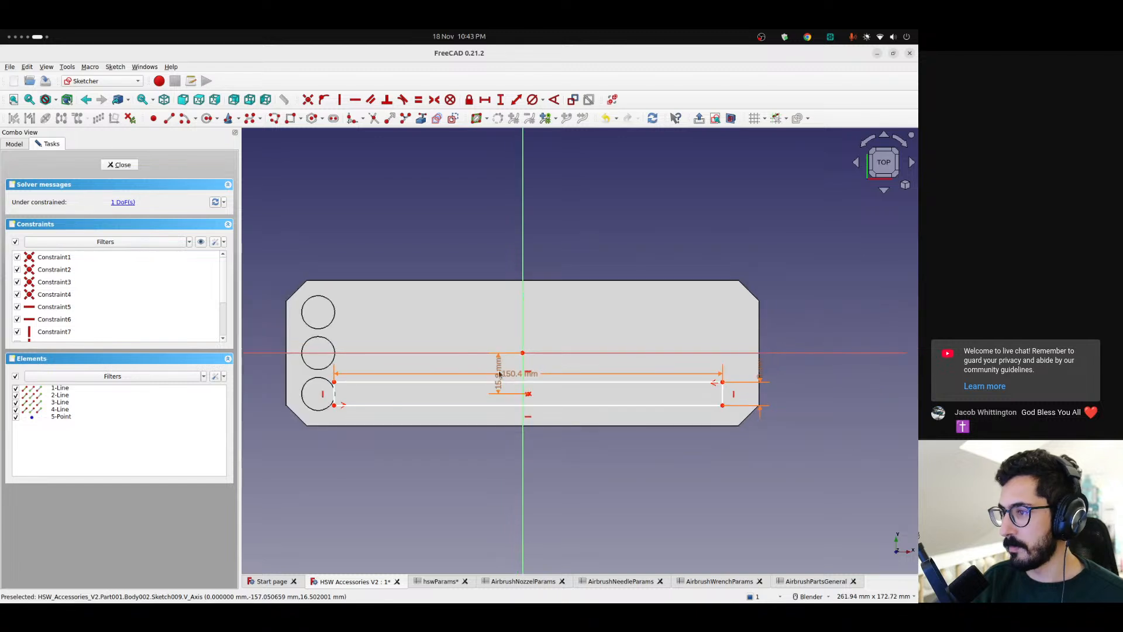
{"action": "left_click_drag", "start_coordinate": [496, 366], "coordinate": [778, 370]}
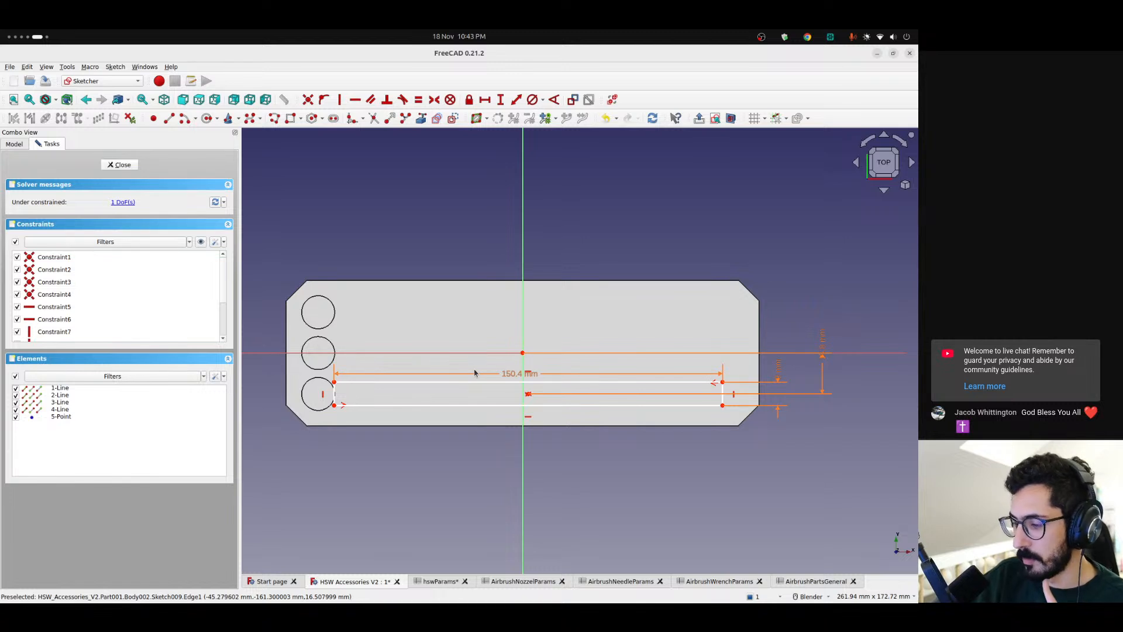
{"action": "scroll", "coordinate": [462, 372], "scroll_direction": "up", "scroll_amount": 3}
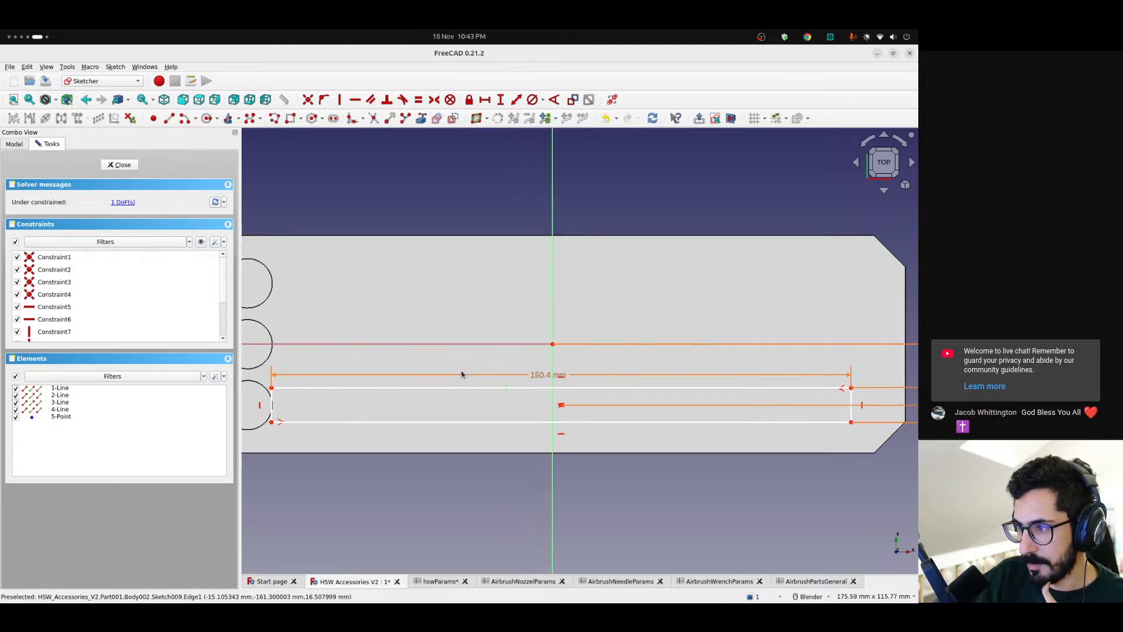
{"action": "mouse_move", "coordinate": [543, 413]}
{"action": "left_mouse_down"}
{"action": "mouse_move", "coordinate": [267, 404]}
{"action": "mouse_move", "coordinate": [576, 414]}
{"action": "mouse_move", "coordinate": [554, 415]}
{"action": "left_mouse_up"}
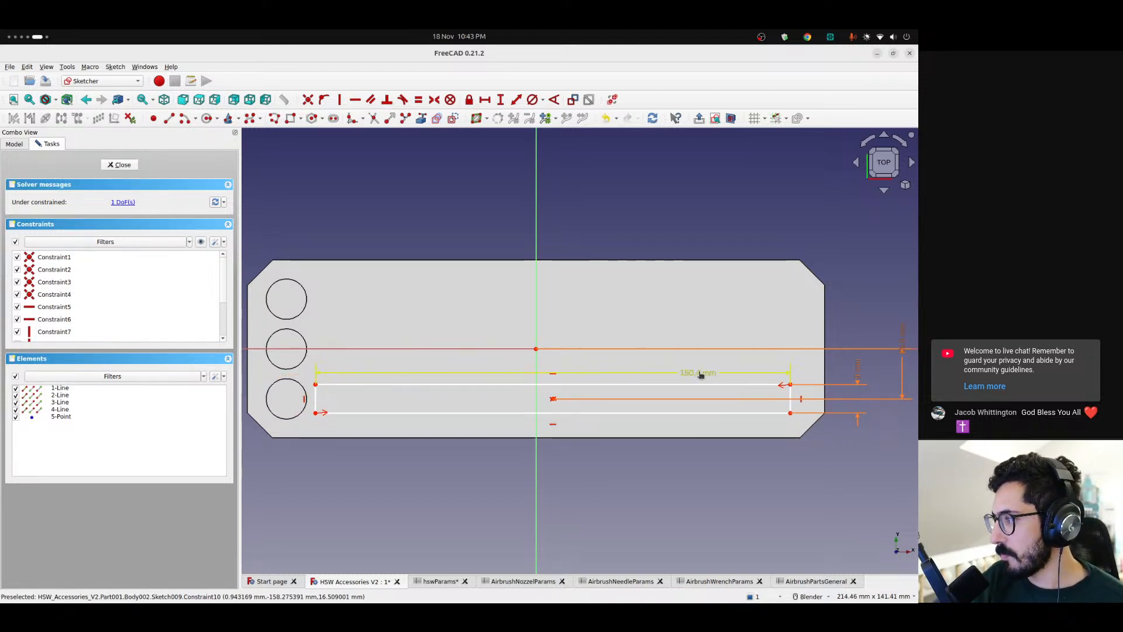
{"action": "left_click_drag", "start_coordinate": [554, 402], "coordinate": [554, 401]}
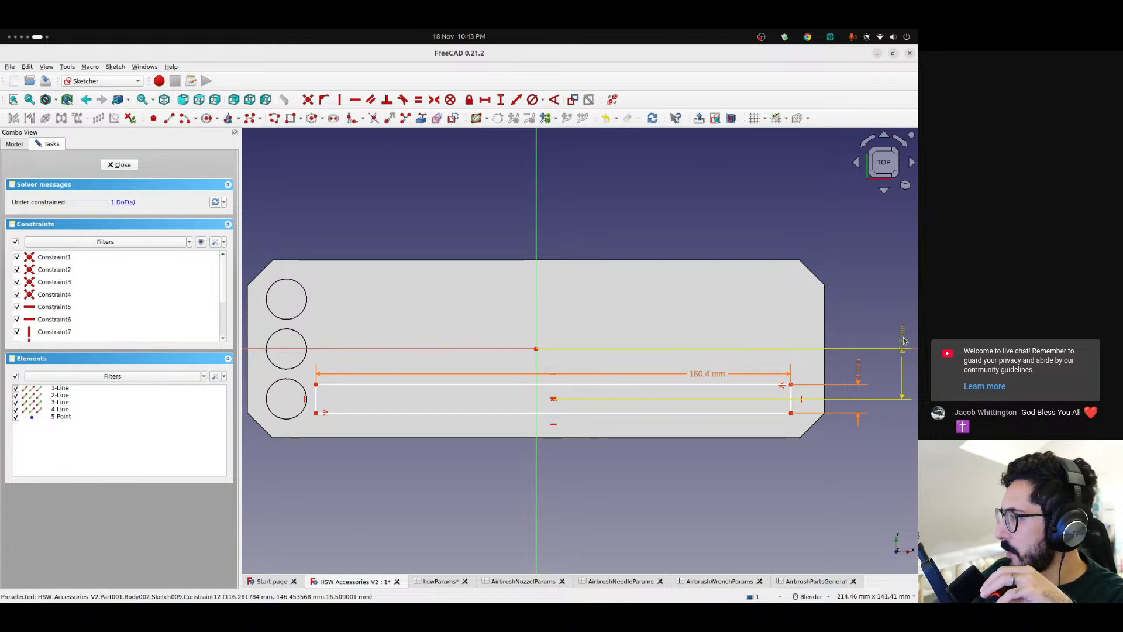
{"action": "scroll", "coordinate": [517, 420], "scroll_direction": "down", "scroll_amount": 1}
{"action": "left_click_drag", "start_coordinate": [548, 406], "coordinate": [543, 409]}
{"action": "scroll", "coordinate": [359, 388], "scroll_direction": "up", "scroll_amount": 2}
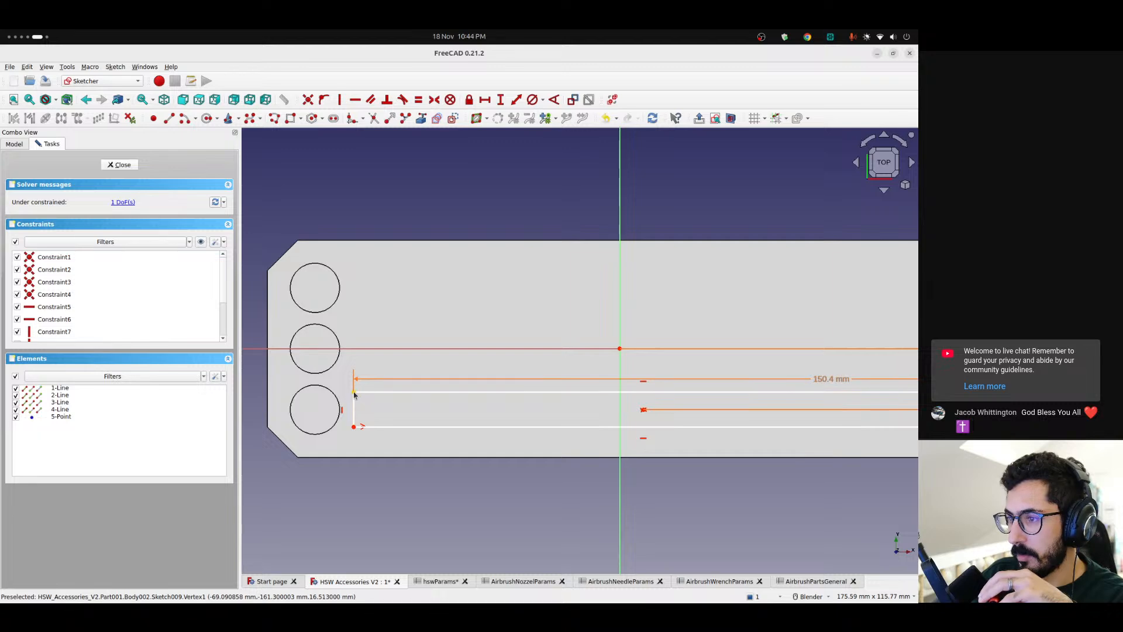
Add a horizontal distance from the rectangle's upper-left corner to the origin, starting its expression with <<AirbrushPartsGeneral>>.totalWidth / 2
{"action": "left_click", "coordinate": [354, 392]}
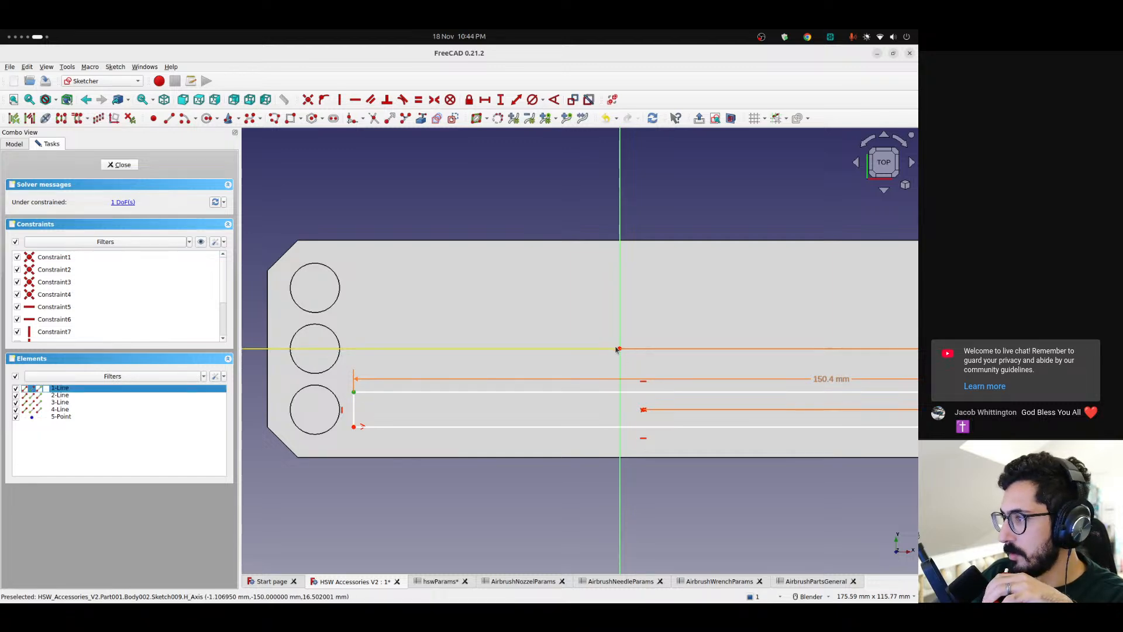
{"action": "left_click", "coordinate": [484, 99]}
{"action": "left_click", "coordinate": [514, 310]}
{"action": "left_click", "coordinate": [514, 310]}
{"action": "type", "text": "<"}
{"action": "type", "text": "<"}
{"action": "key", "text": "BackSpace"}
{"action": "key", "text": "BackSpace"}
{"action": "type", "text": "<<a"}
{"action": "key", "text": "Up"}
{"action": "type", "text": "tot"}
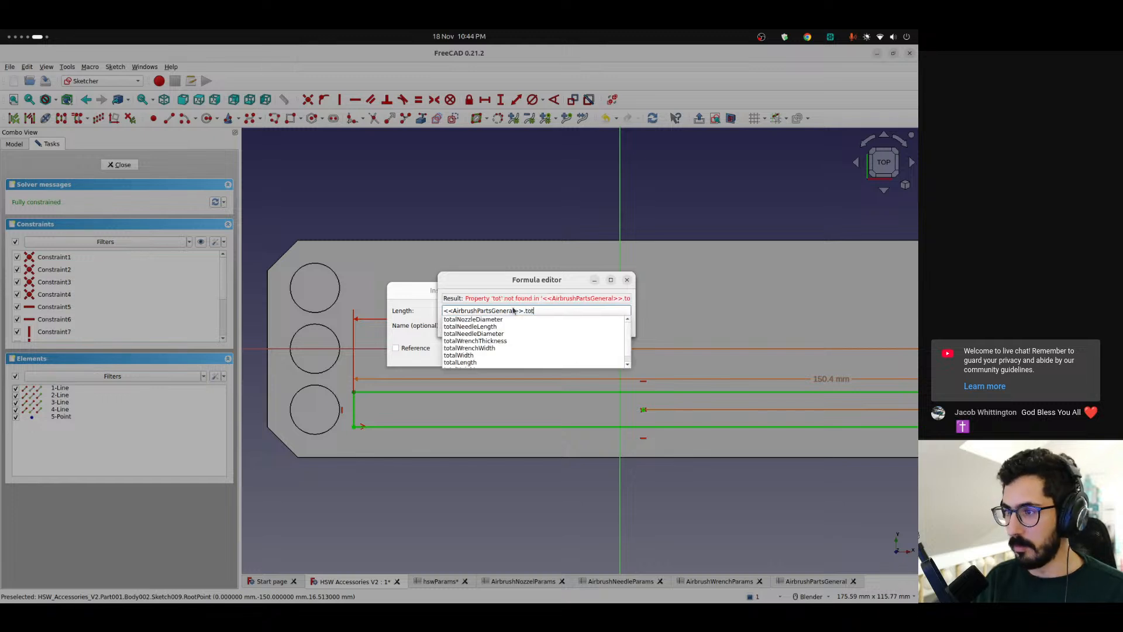
{"action": "key", "text": "Up"}
{"action": "key", "text": "Up"}
{"action": "key", "text": "Up"}
{"action": "type", "text": "/ "}
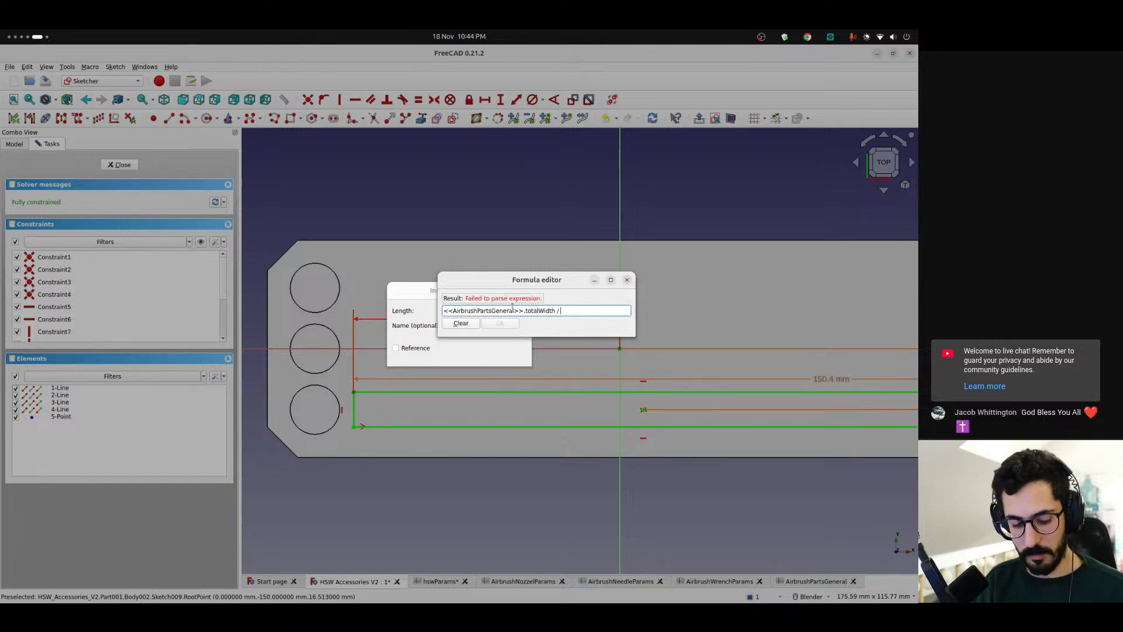
{"action": "type", "text": "2 - padd"}
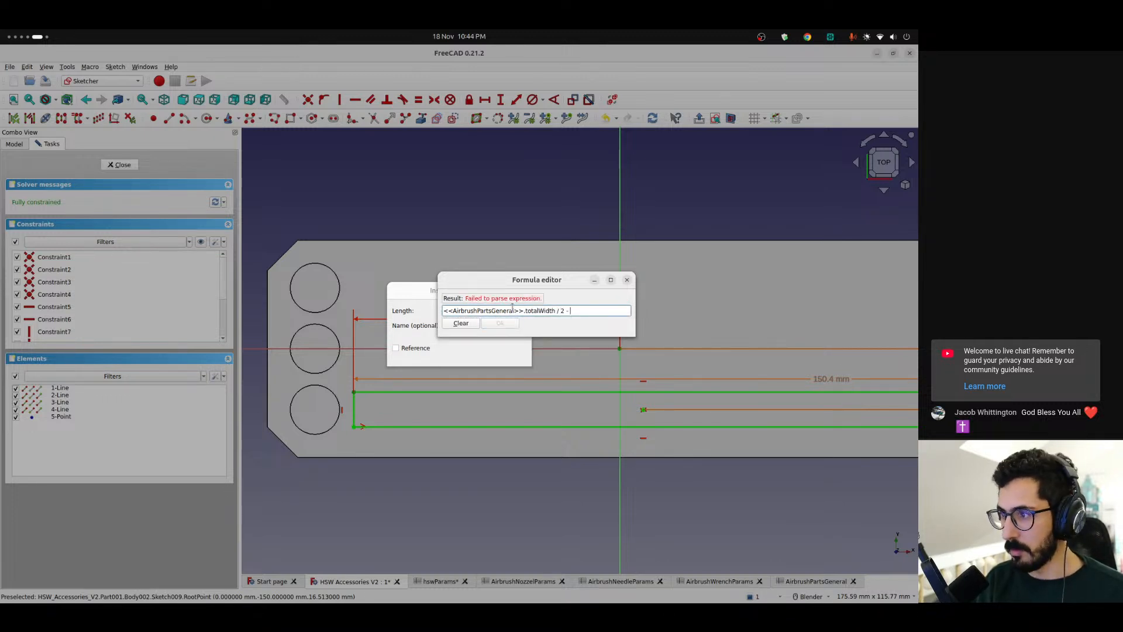
Append - <<AirbrushPartsGeneral>>.padding to the horizontal distance expression
{"action": "key", "text": "BackSpace"}
{"action": "key", "text": "BackSpace"}
{"action": "key", "text": "BackSpace"}
{"action": "key", "text": "BackSpace"}
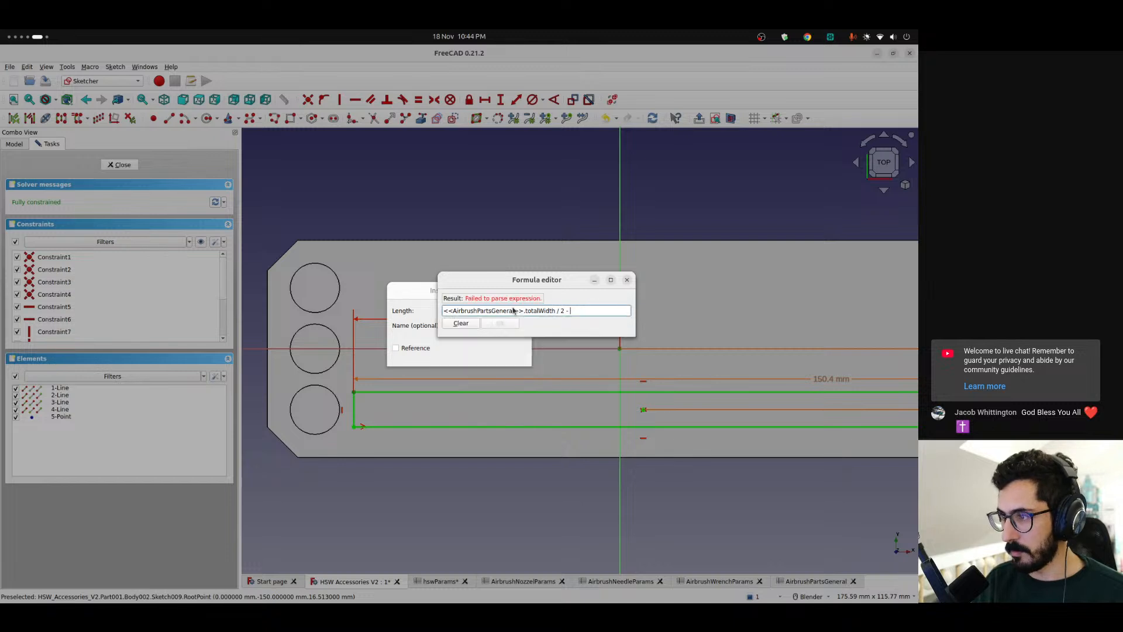
{"action": "type", "text": "<<Ai"}
{"action": "key", "text": "Up"}
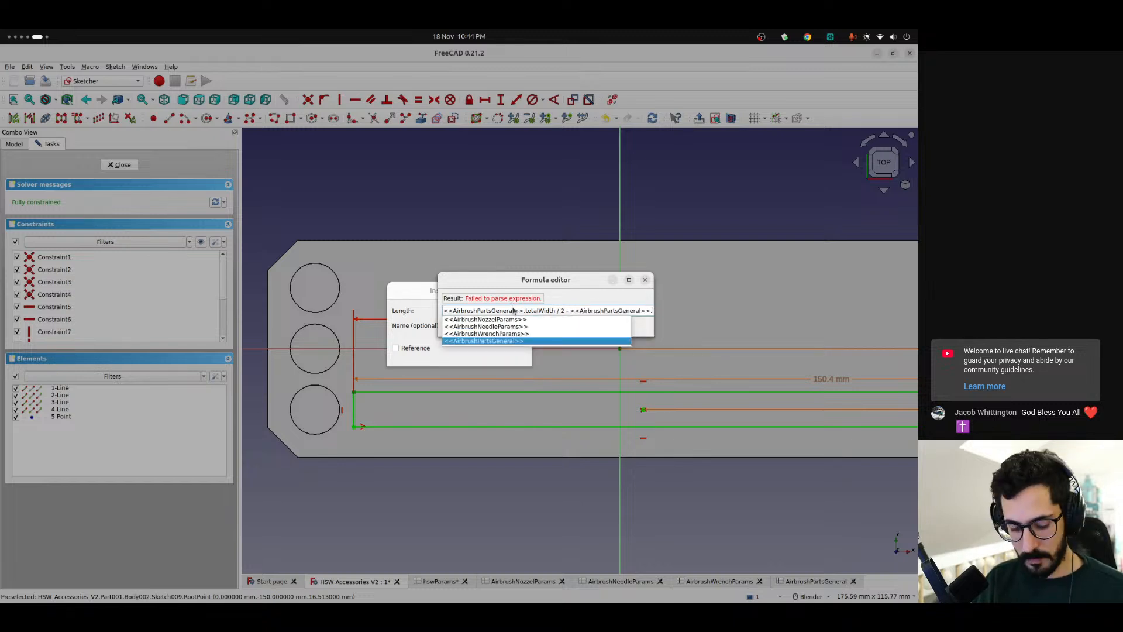
{"action": "type", "text": "pad"}
{"action": "key", "text": "Down"}
{"action": "key", "text": "Return"}
Append - <<AirbrushPartsGeneral>>.totalNozzleDiameter to the horizontal distance expression
{"action": "type", "text": "- <<"}
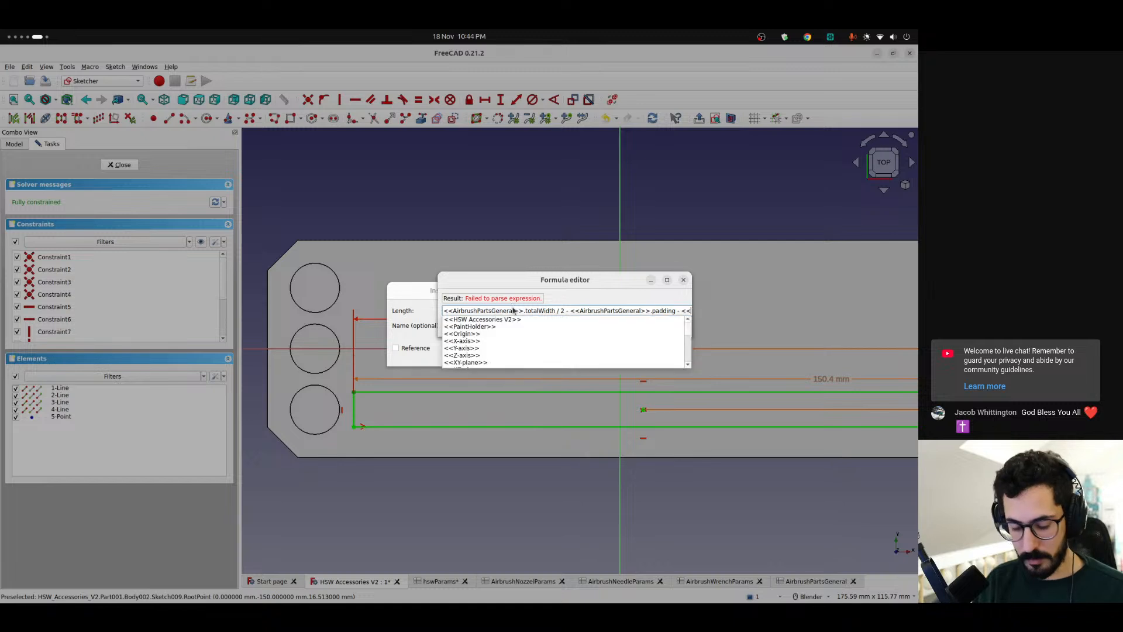
{"action": "type", "text": "A"}
{"action": "key", "text": "Up"}
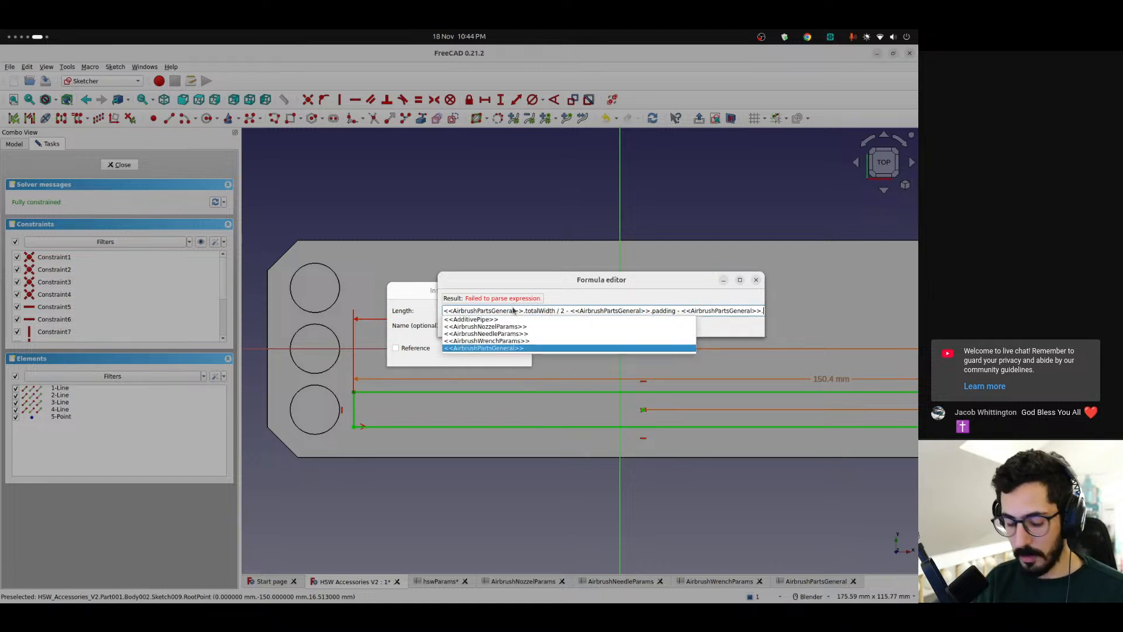
{"action": "key", "text": "Return"}
{"action": "key", "text": "Down"}
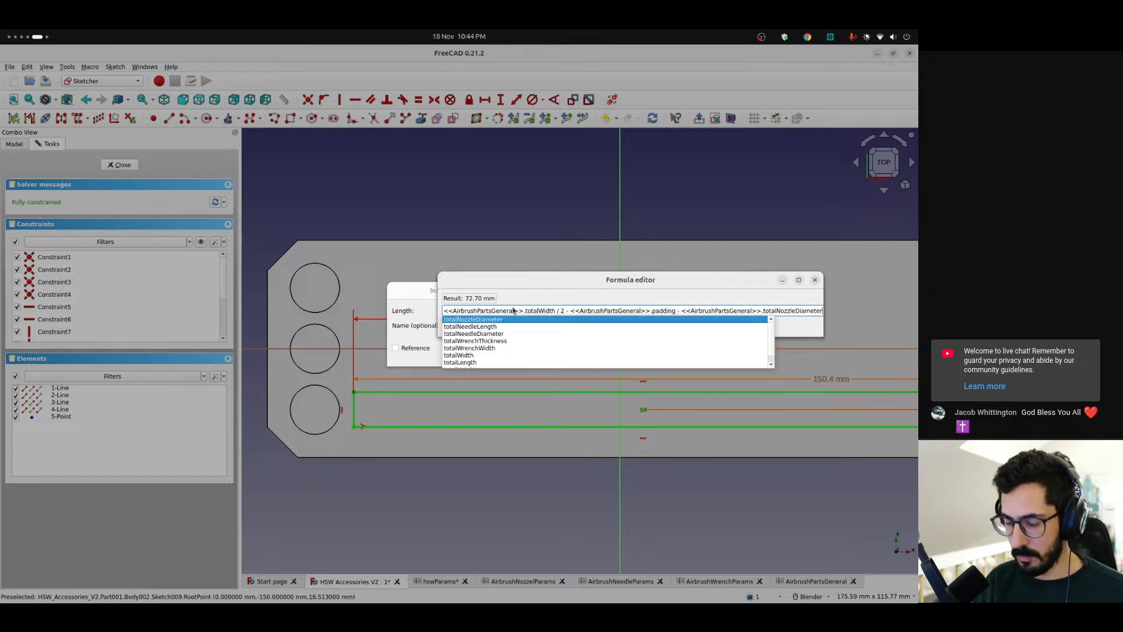
Append - <<AirbrushPartsGeneral>>.spacing to the horizontal distance expression, apply it and check the gap between the rectangle and the nozzle pocket
{"action": "type", "text": "- "}
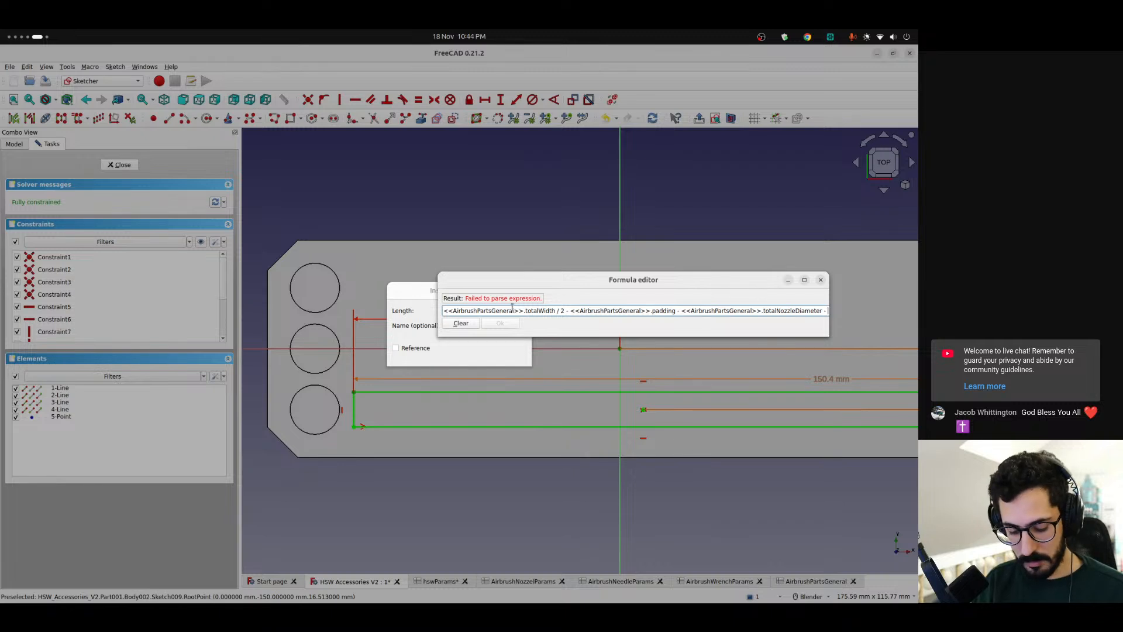
{"action": "type", "text": "<<pa"}
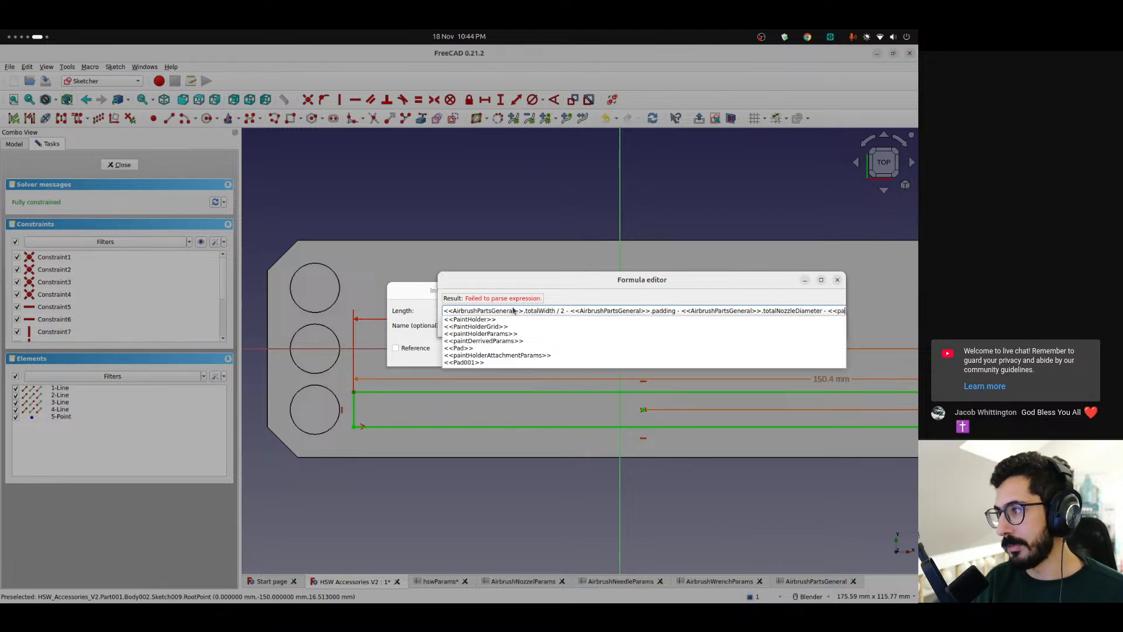
{"action": "key", "text": "BackSpace"}
{"action": "key", "text": "BackSpace"}
{"action": "key", "text": "BackSpace"}
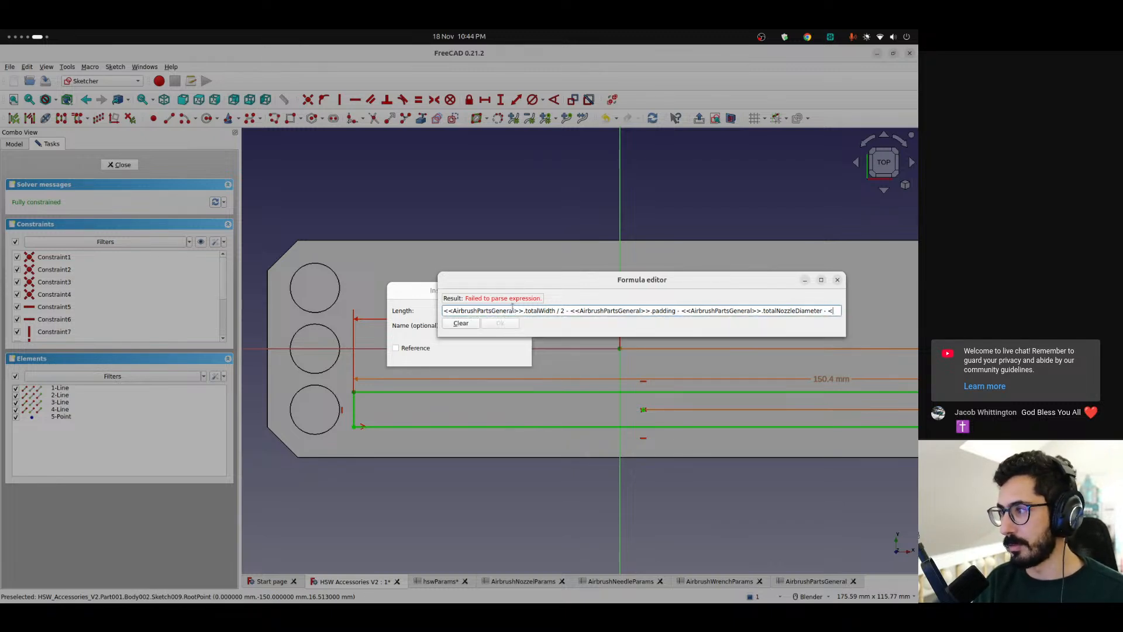
{"action": "type", "text": "<a"}
{"action": "key", "text": "Up"}
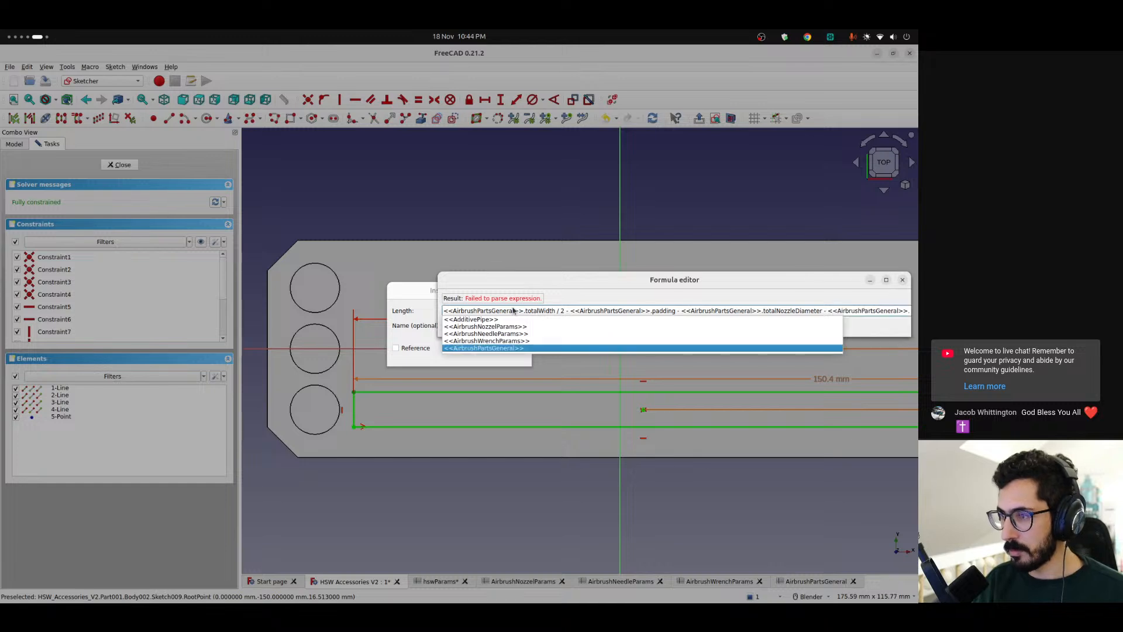
{"action": "type", "text": "spacing"}
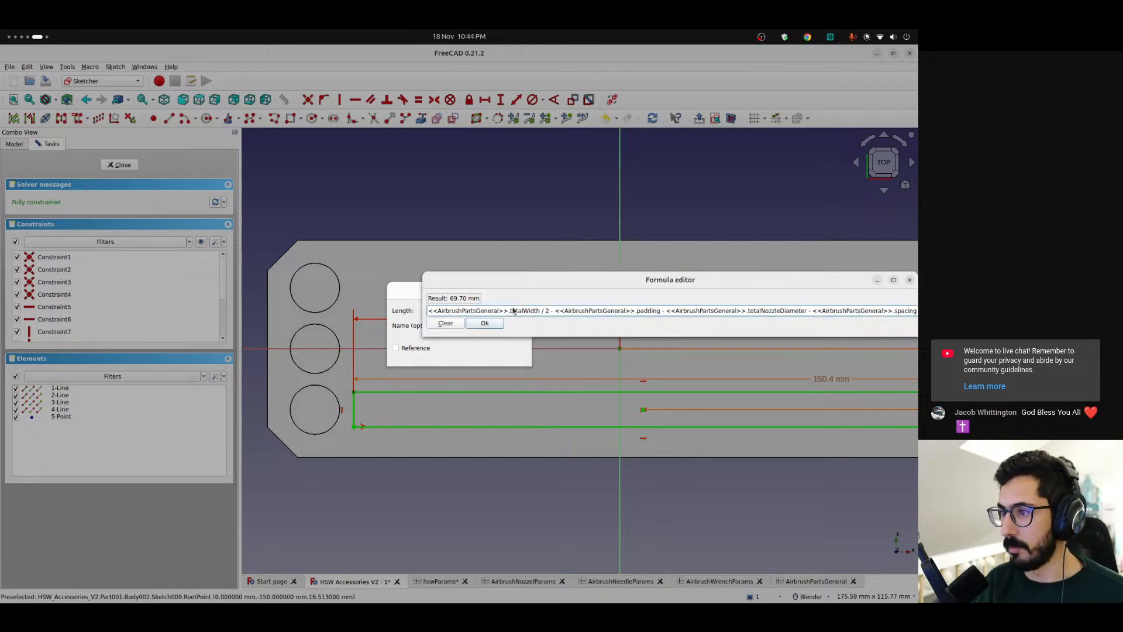
{"action": "key", "text": "Return"}
{"action": "key", "text": "Return"}
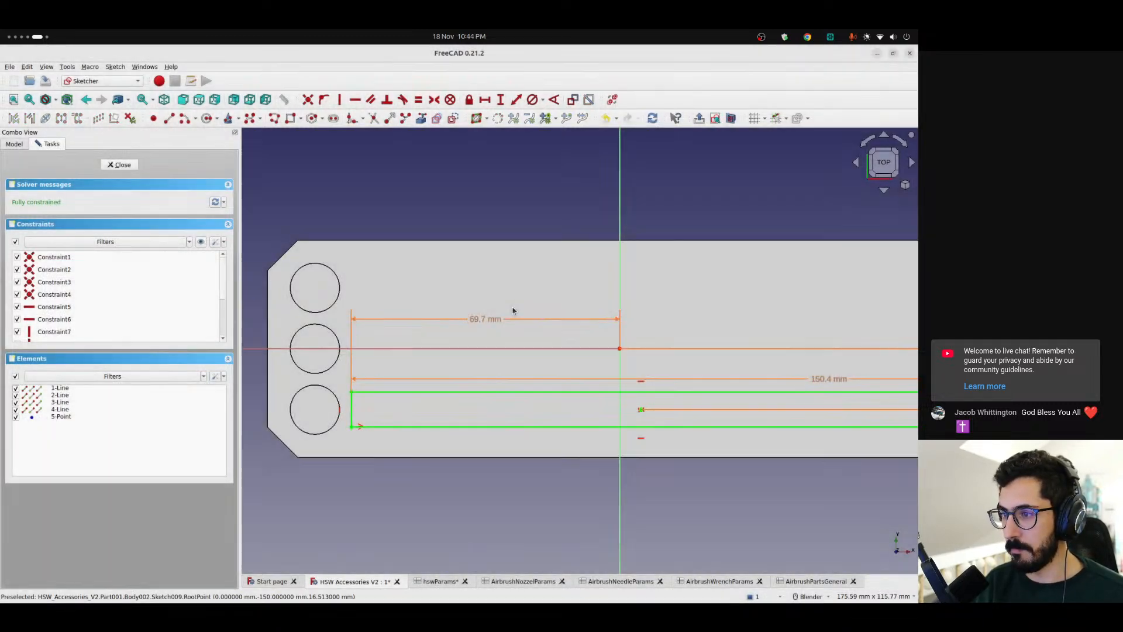
{"action": "scroll", "coordinate": [468, 442], "scroll_direction": "down", "scroll_amount": 3}
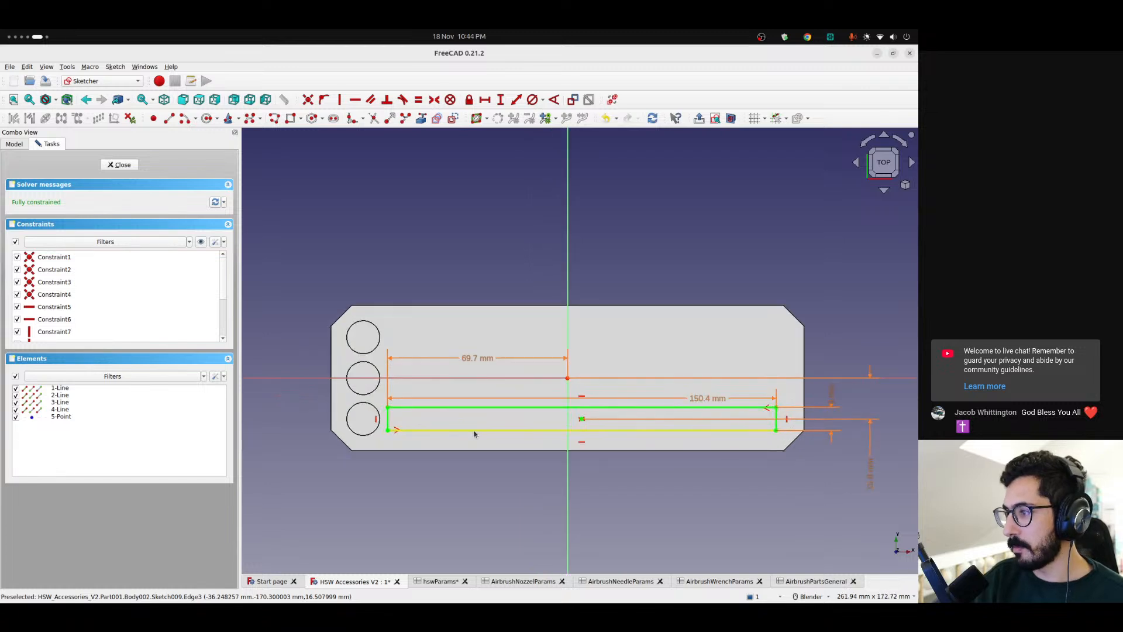
{"action": "scroll", "coordinate": [388, 422], "scroll_direction": "up", "scroll_amount": 3}
{"action": "scroll", "coordinate": [388, 421], "scroll_direction": "down", "scroll_amount": 3}
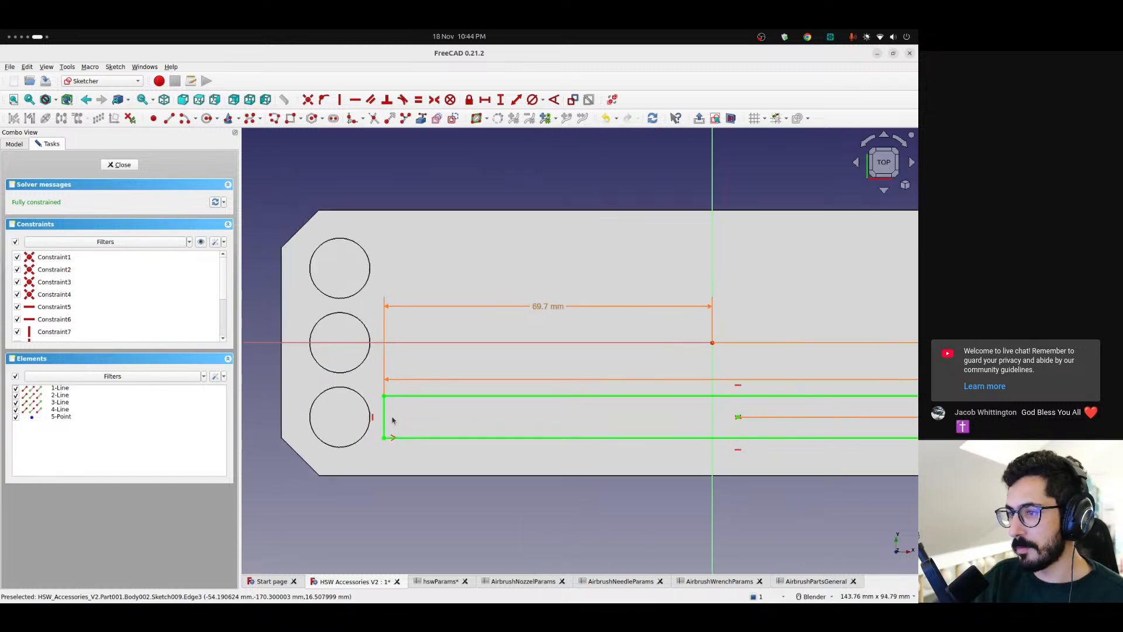
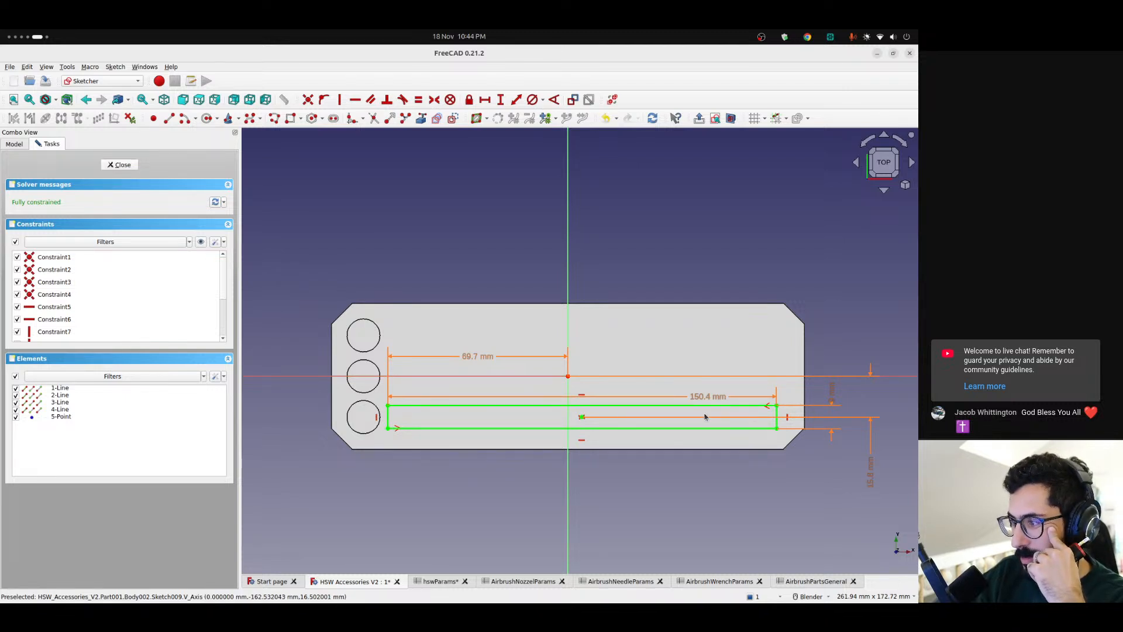
Close the long slot sketch and cut it as a pocket with its length bound to <<AirbrushPartsGeneral>>.totalNeedleDiameter
{"action": "scroll", "coordinate": [641, 410], "scroll_direction": "up", "scroll_amount": 4}
{"action": "scroll", "coordinate": [640, 409], "scroll_direction": "down", "scroll_amount": 3}
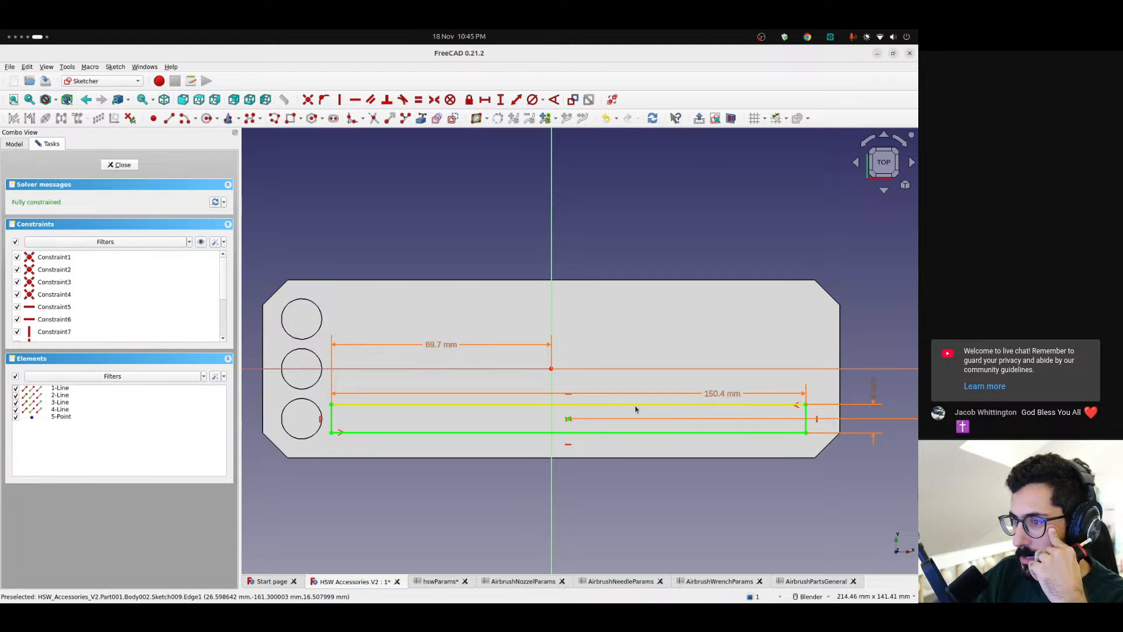
{"action": "left_click", "coordinate": [120, 164]}
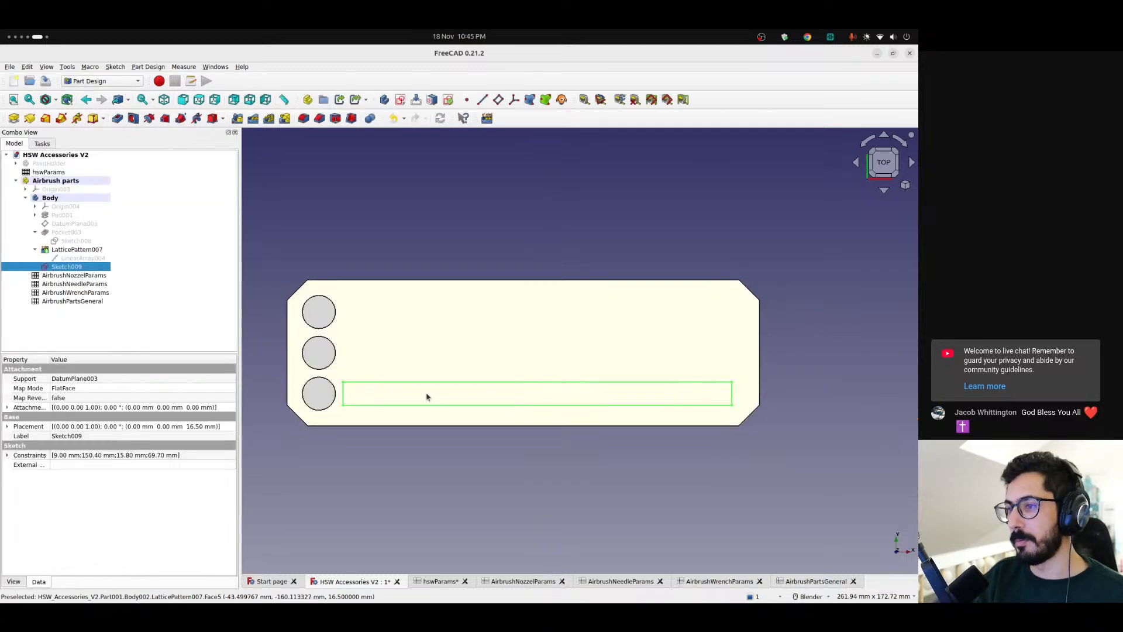
{"action": "left_click", "coordinate": [117, 118]}
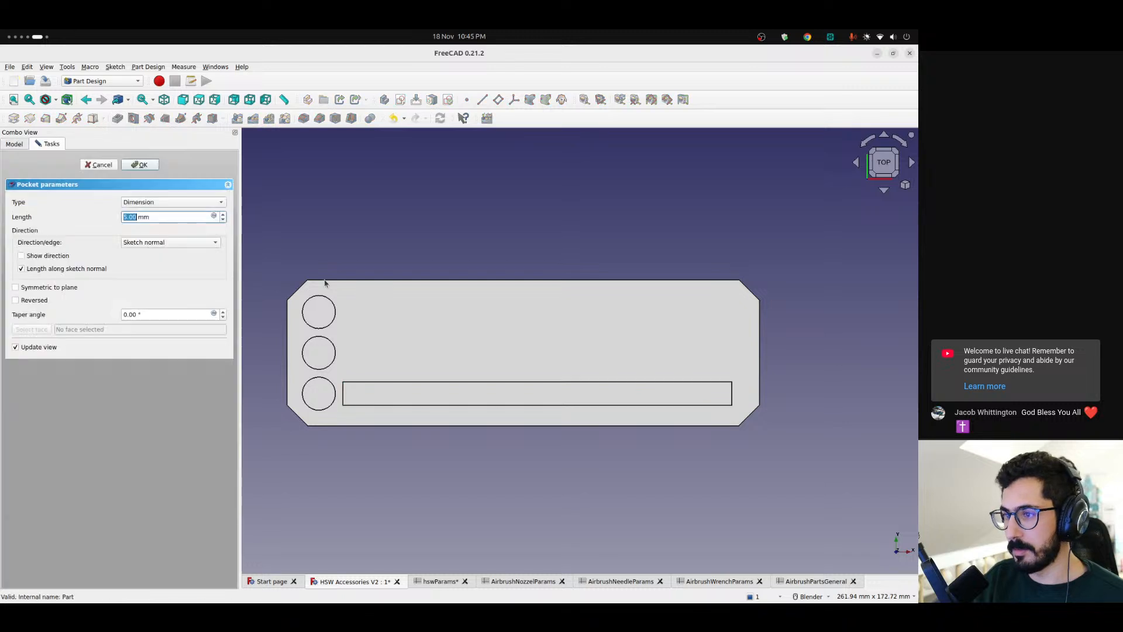
{"action": "middle_click_drag", "start_coordinate": [409, 316], "coordinate": [333, 238]}
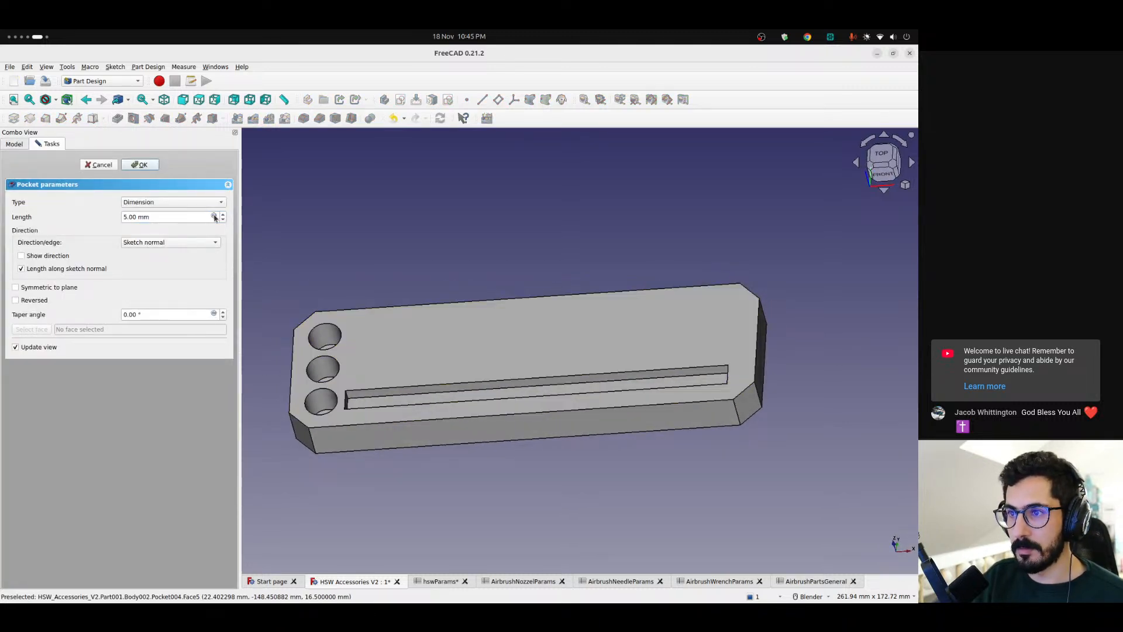
{"action": "left_click", "coordinate": [214, 217]}
{"action": "type", "text": "<<air"}
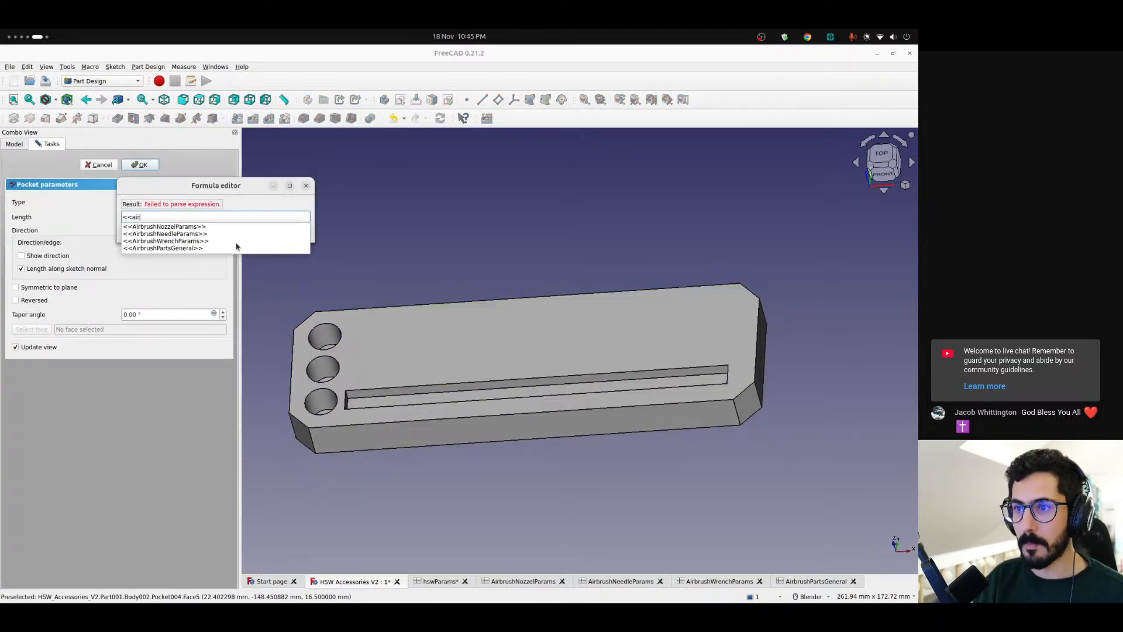
{"action": "key", "text": "Up"}
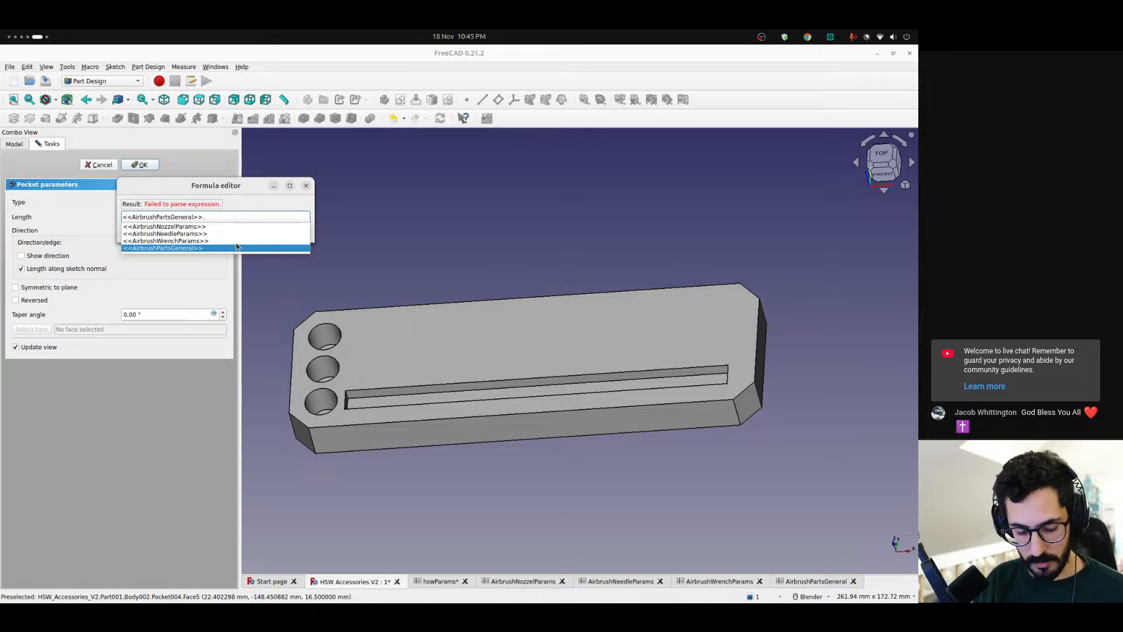
{"action": "type", "text": "tot"}
{"action": "key", "text": "Down"}
{"action": "key", "text": "Down"}
{"action": "key", "text": "Return"}
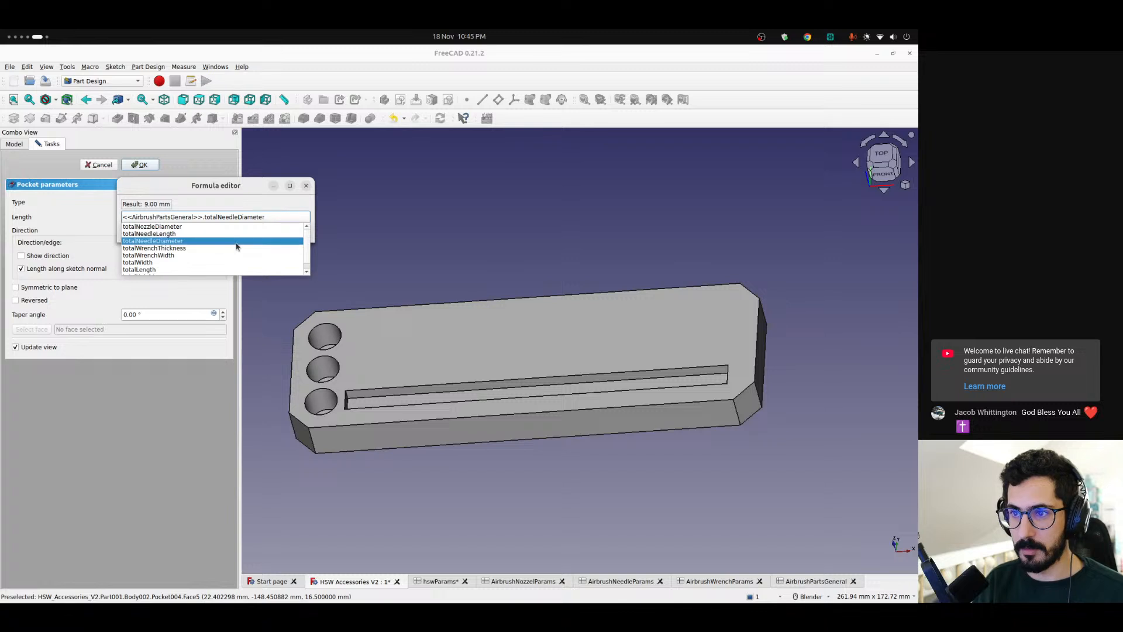
{"action": "key", "text": "Return"}
{"action": "left_click", "coordinate": [140, 165]}
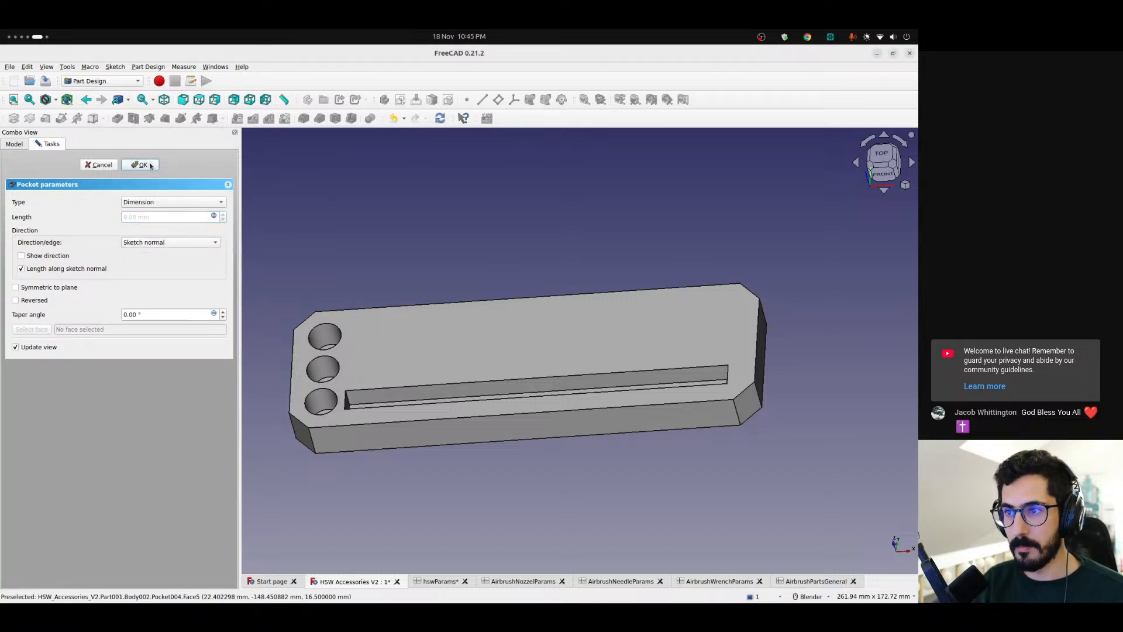
Inspect the new slot beside the round holes and review the maxHeight and maxLength formulas in the AirbrushPartsGeneral spreadsheet
{"action": "middle_click_drag", "start_coordinate": [562, 386], "coordinate": [357, 462]}
{"action": "scroll", "coordinate": [354, 474], "scroll_direction": "up", "scroll_amount": 4}
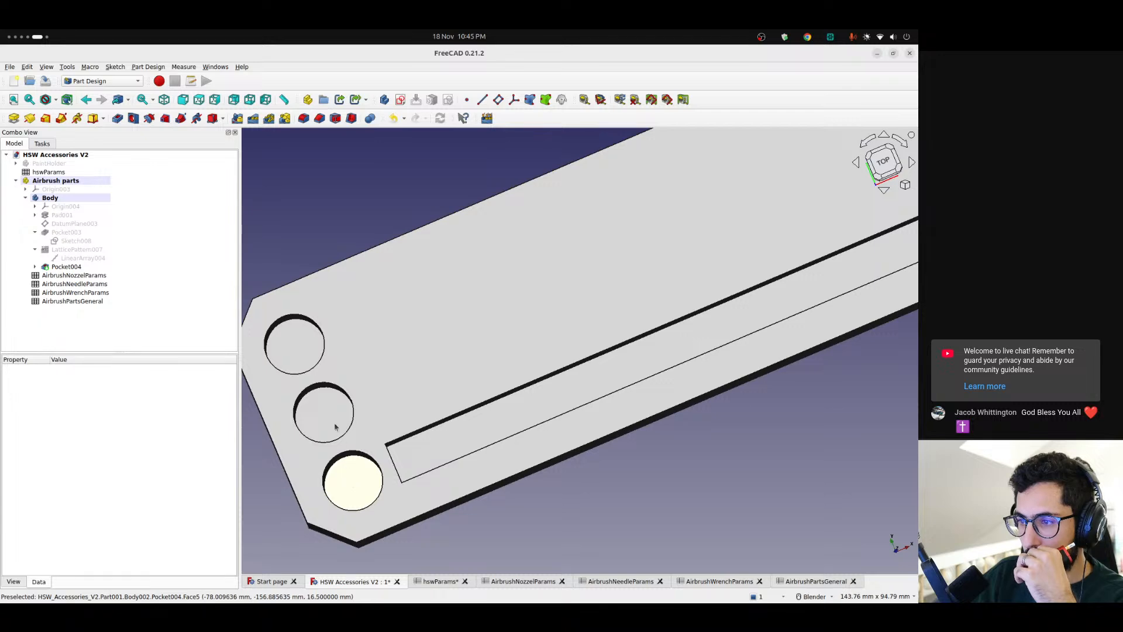
{"action": "mouse_move", "coordinate": [419, 376]}
{"action": "middle_mouse_down"}
{"action": "mouse_move", "coordinate": [511, 361]}
{"action": "mouse_move", "coordinate": [430, 370]}
{"action": "middle_mouse_up"}
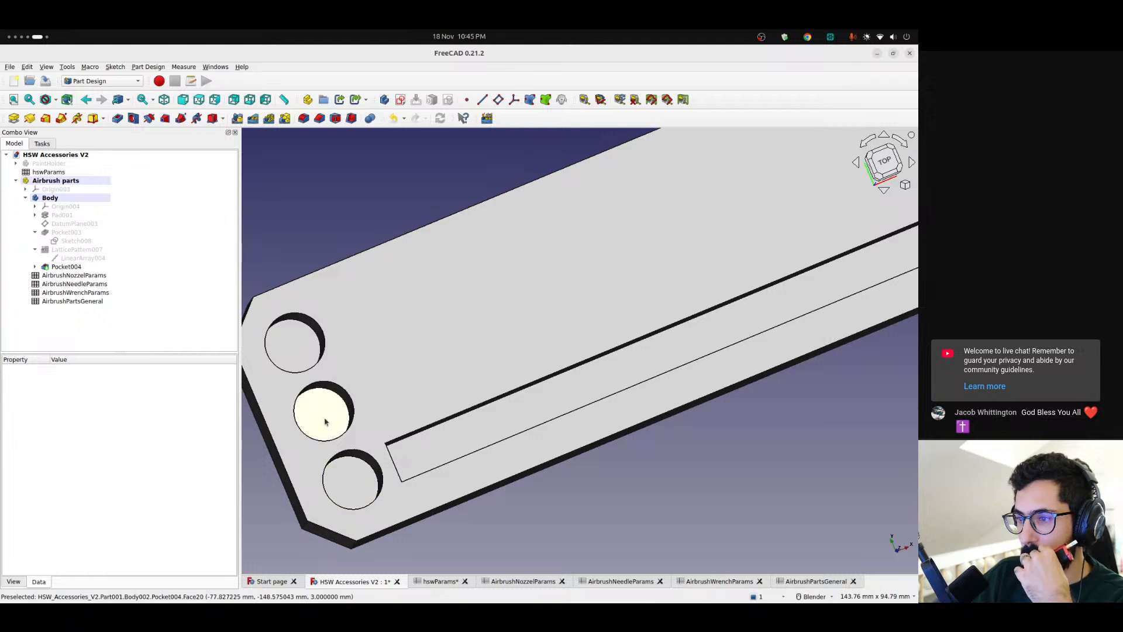
{"action": "left_click", "coordinate": [809, 581]}
{"action": "left_click", "coordinate": [825, 283]}
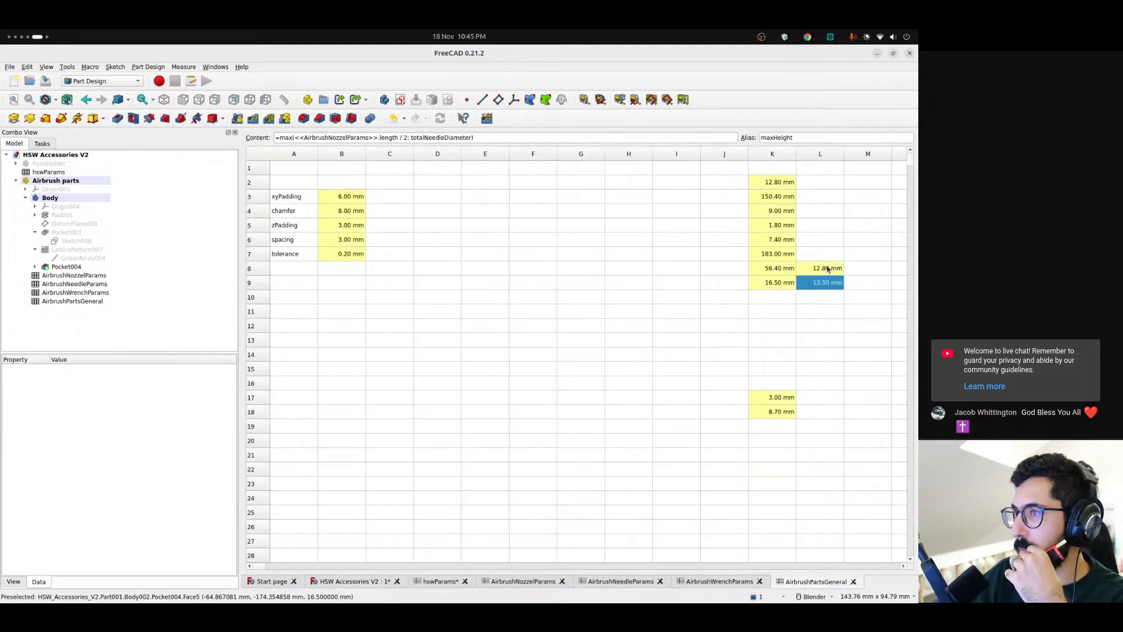
{"action": "key", "text": "Up"}
{"action": "left_click_drag", "start_coordinate": [805, 136], "coordinate": [754, 136]}
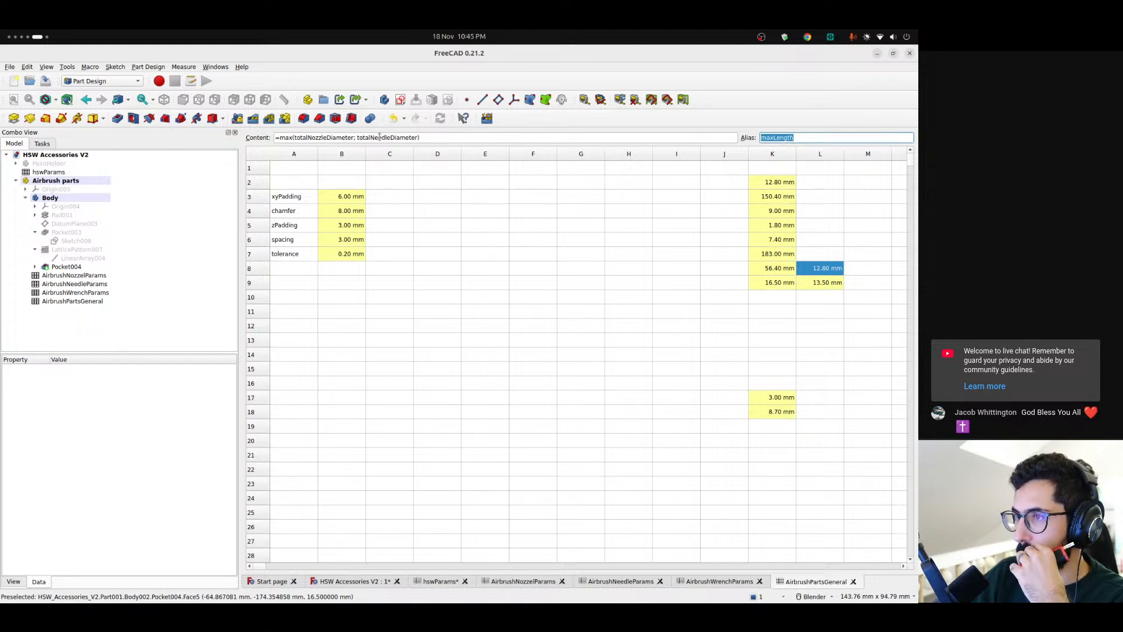
Compare the nozzleSpacing and needleSpacing formulas in cells K17 and K18 of AirbrushPartsGeneral against the model
{"action": "left_click", "coordinate": [344, 586]}
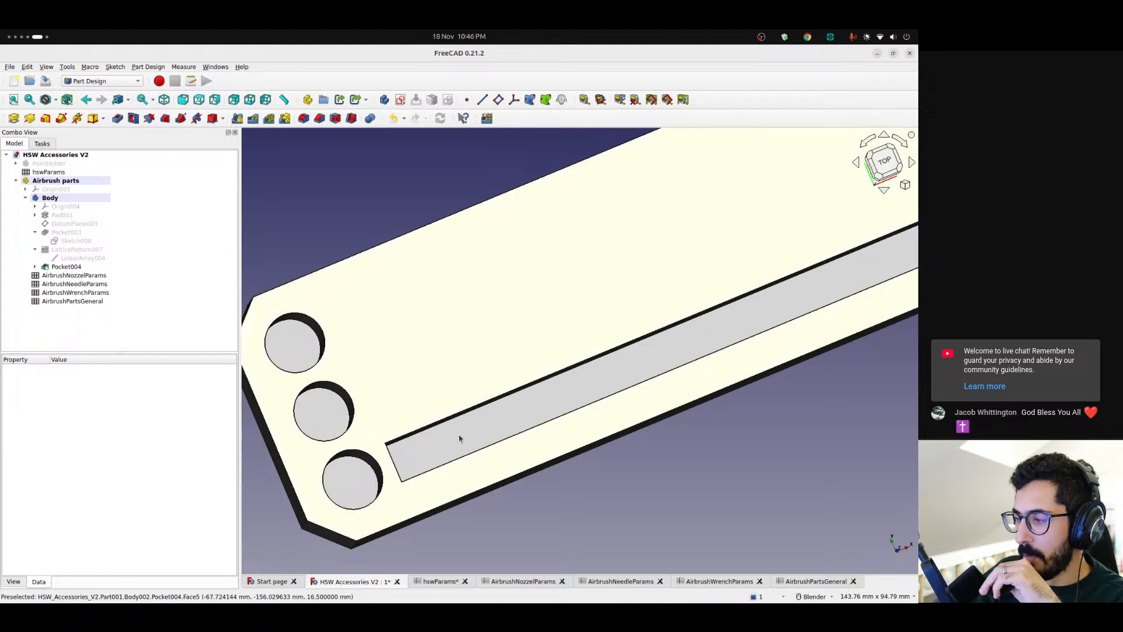
{"action": "left_click", "coordinate": [809, 583]}
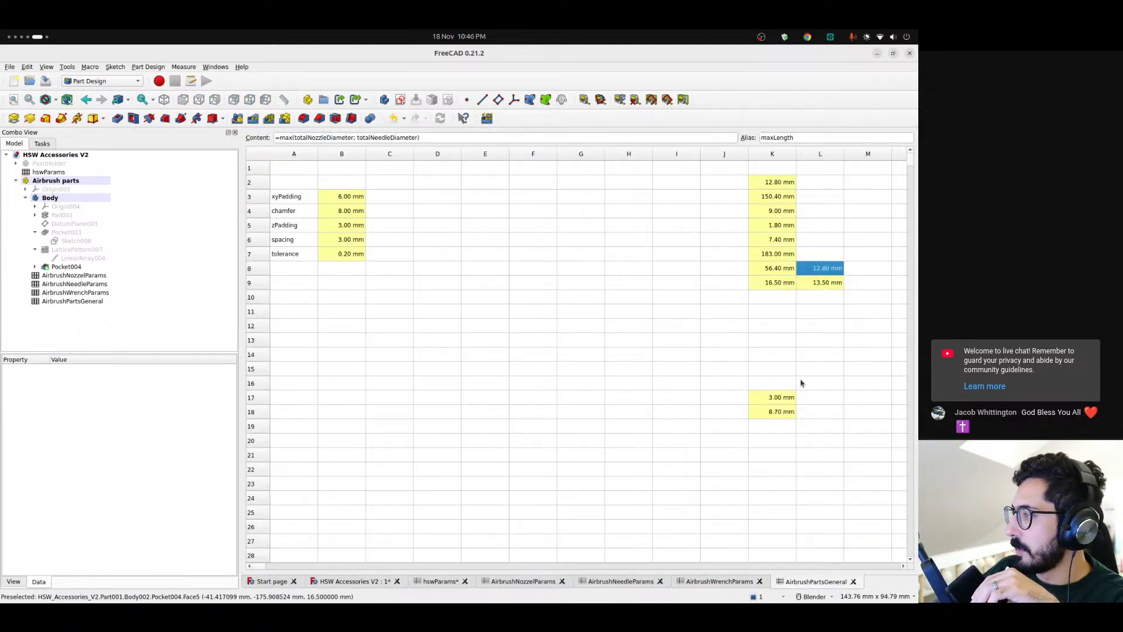
{"action": "left_click", "coordinate": [791, 400]}
{"action": "left_click", "coordinate": [777, 413]}
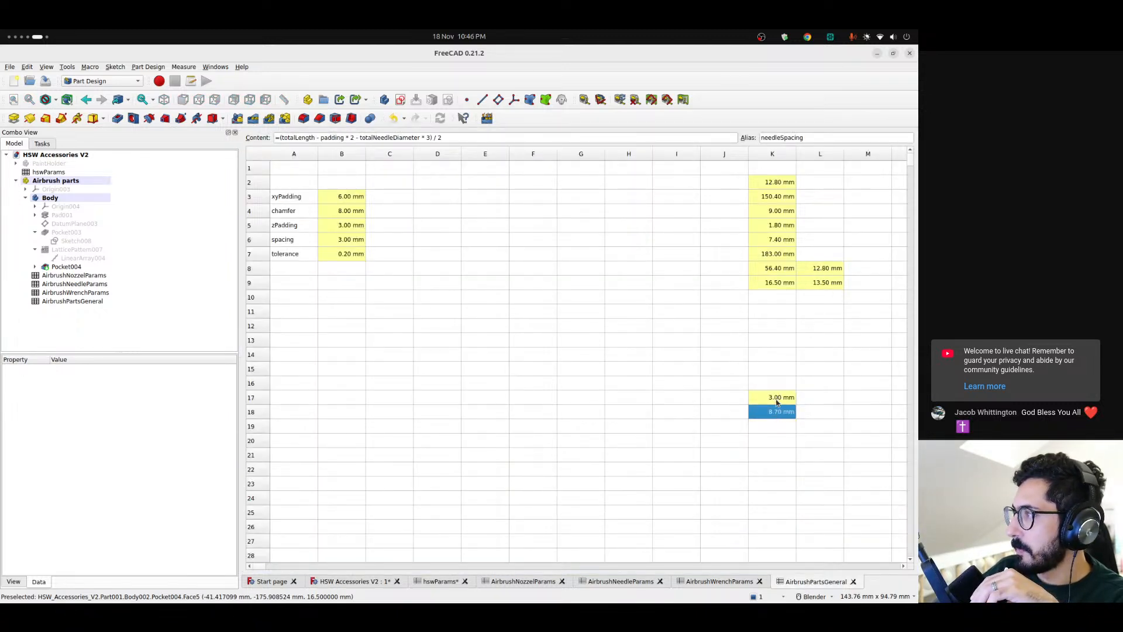
{"action": "left_click", "coordinate": [776, 400]}
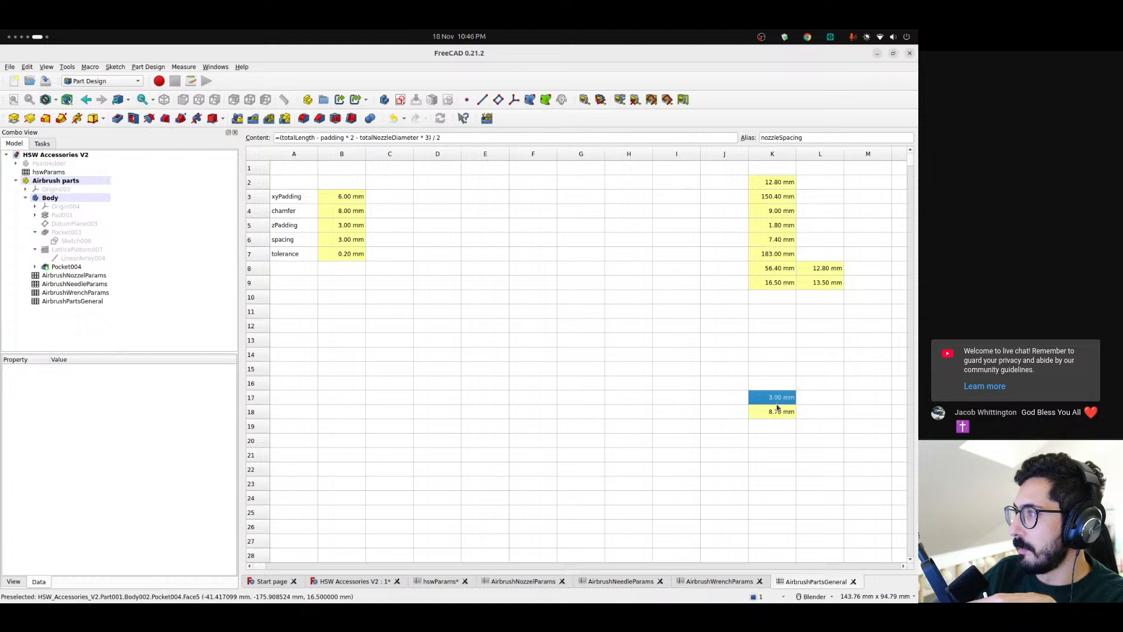
{"action": "left_click", "coordinate": [775, 414]}
{"action": "left_click", "coordinate": [776, 402]}
{"action": "left_click", "coordinate": [777, 415]}
{"action": "left_click", "coordinate": [775, 401]}
Enter centerToCenter in cell K19 of AirbrushPartsGeneral and give the cell the same text as its alias
{"action": "left_click", "coordinate": [774, 428]}
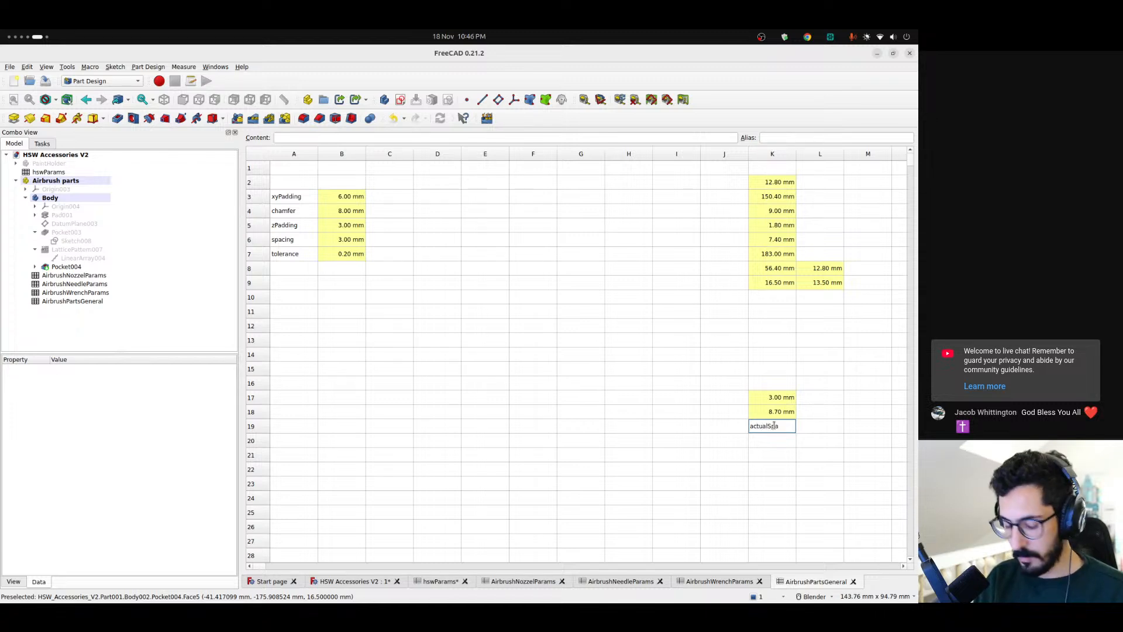
{"action": "key", "text": "ctrl+a"}
{"action": "type", "text": "c"}
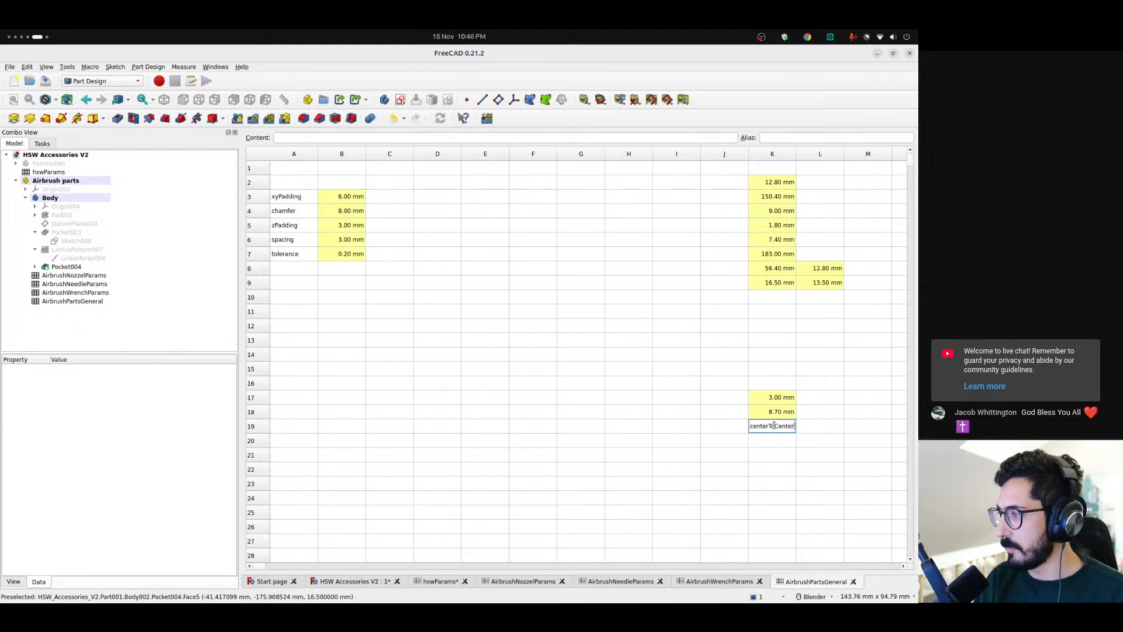
{"action": "key", "text": "Return"}
{"action": "left_click", "coordinate": [772, 427]}
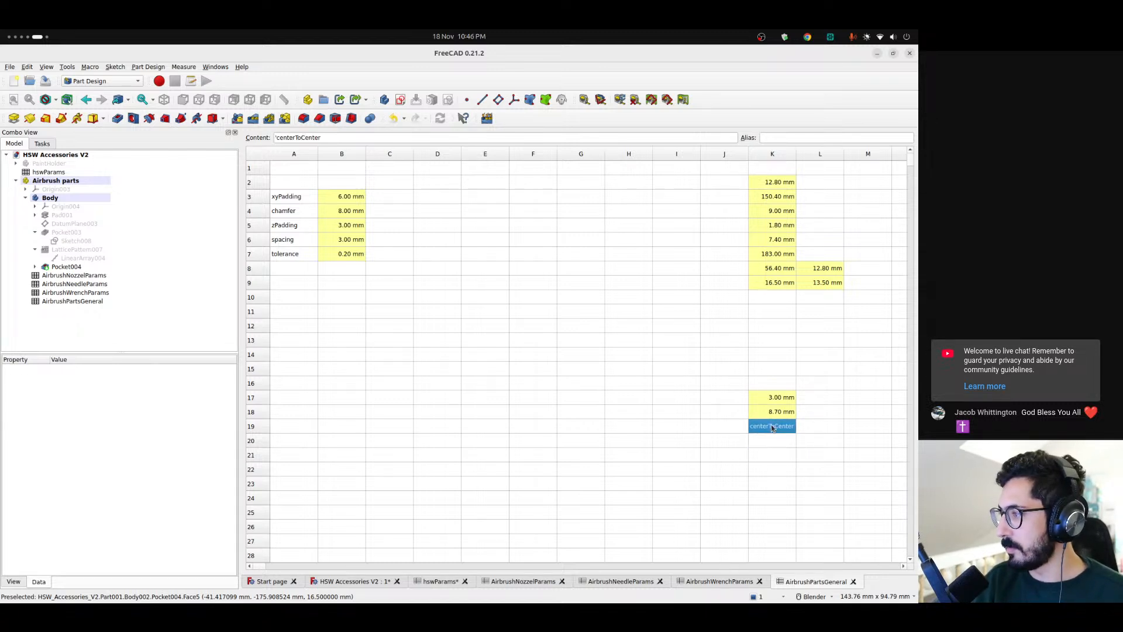
{"action": "left_click", "coordinate": [545, 139]}
{"action": "key", "text": "ctrl+BackSpace"}
{"action": "left_click", "coordinate": [788, 135]}
{"action": "type", "text": "centerToCenter"}
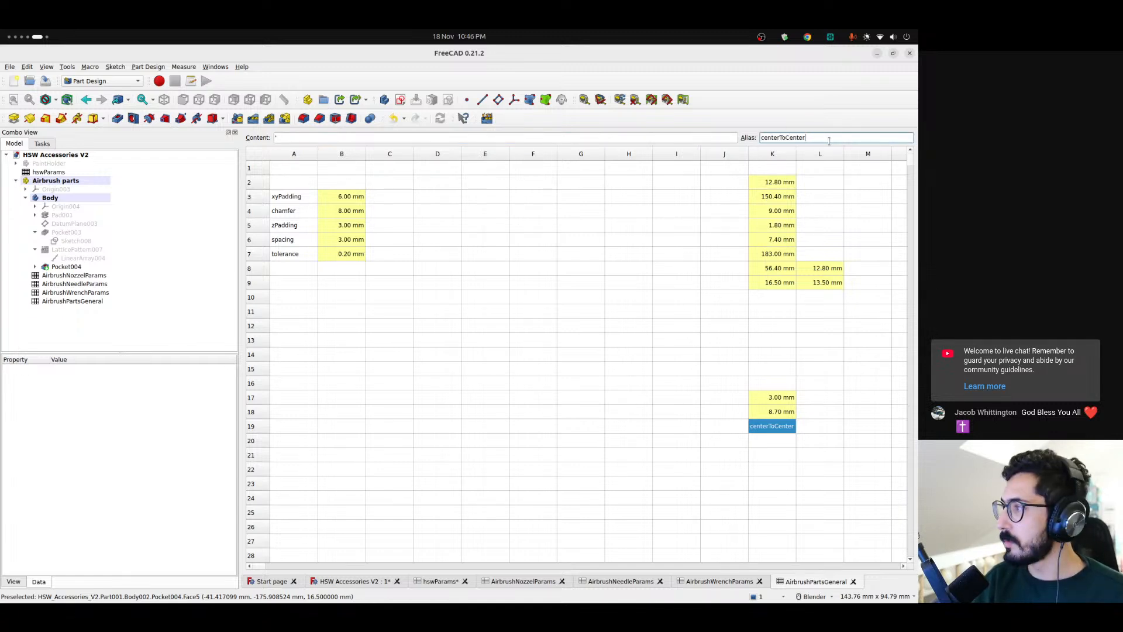
{"action": "left_click", "coordinate": [562, 136]}
{"action": "type", "text": "centerToCenter"}
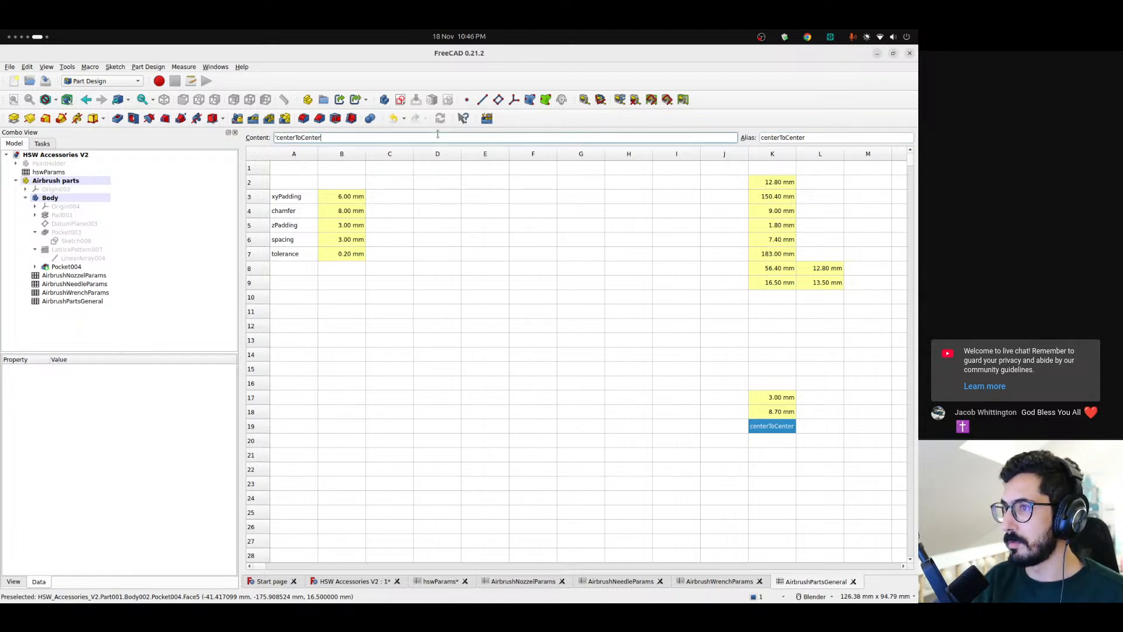
Set the content of the centerToCenter cell K19 to the formula =spacing + maxLength
{"action": "key", "text": "ctrl+a"}
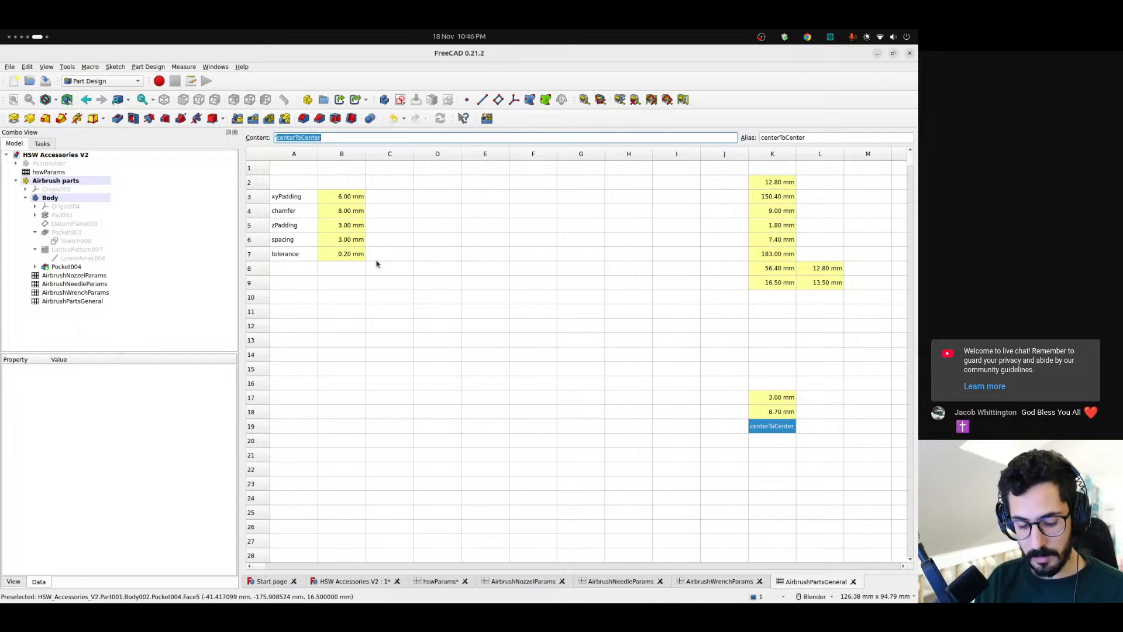
{"action": "type", "text": "=spacing "}
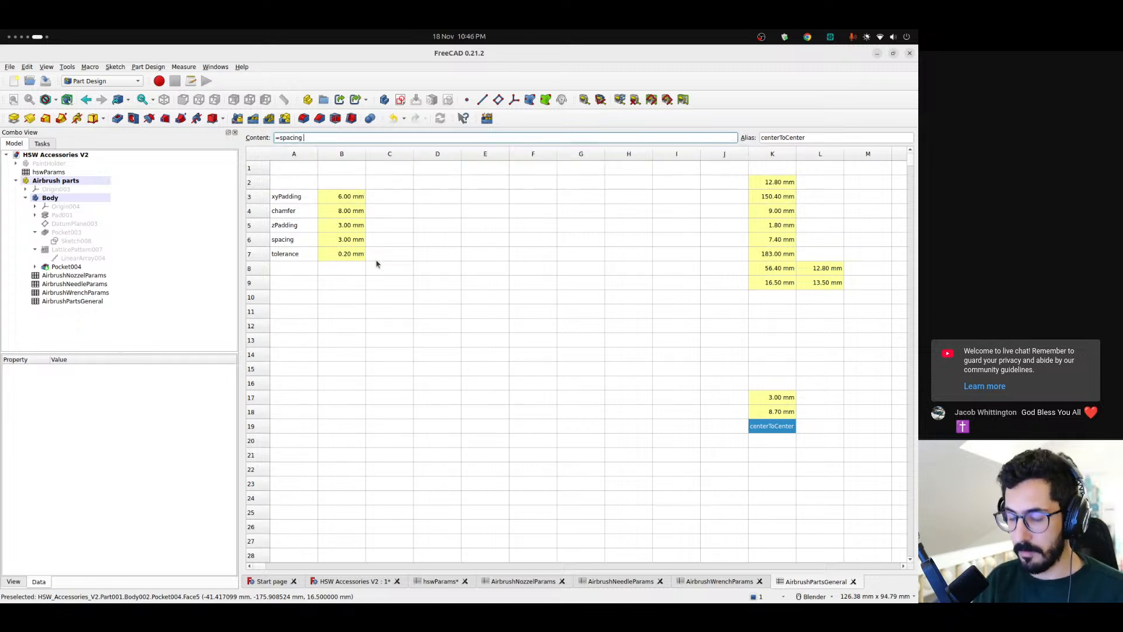
{"action": "type", "text": "+ max"}
{"action": "key", "text": "Down"}
{"action": "key", "text": "Return"}
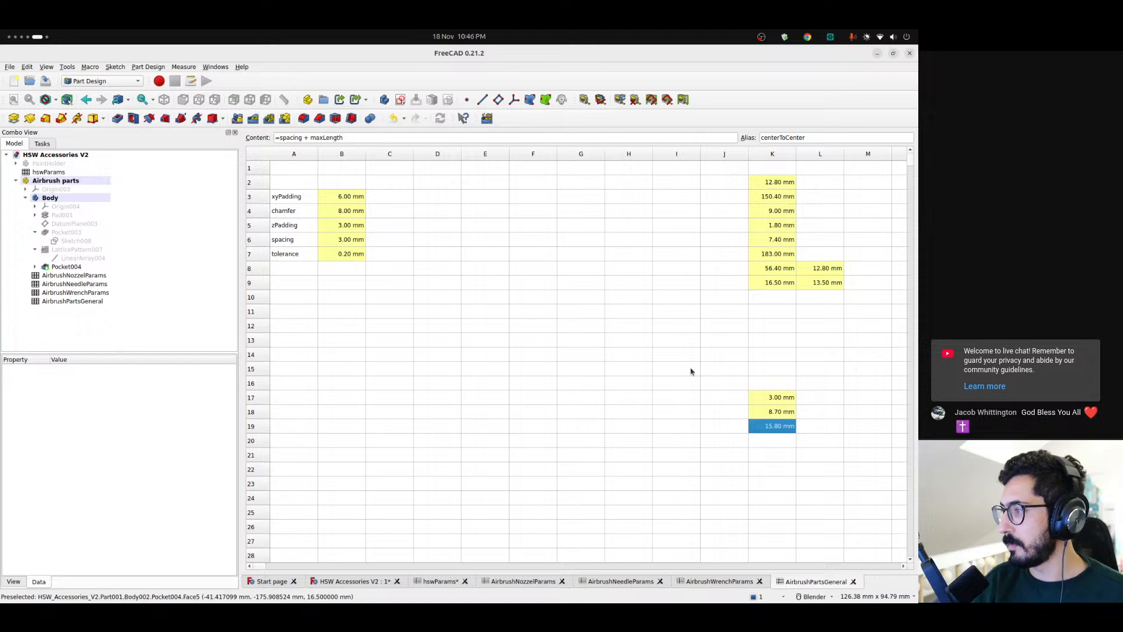
{"action": "double_click", "coordinate": [777, 431]}
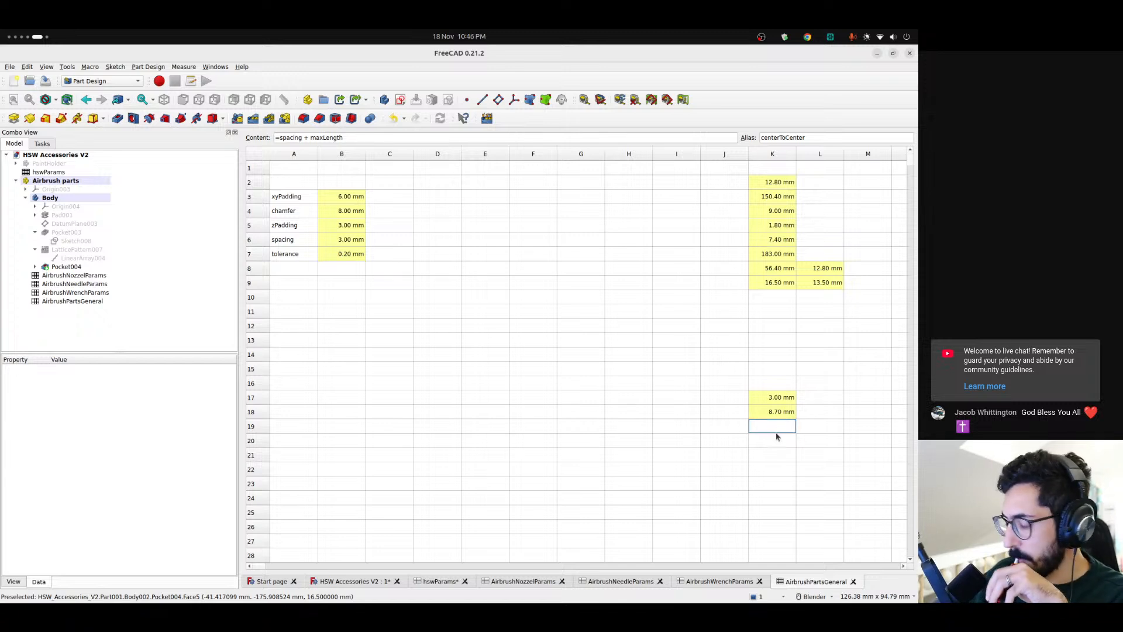
{"action": "key", "text": "Escape"}
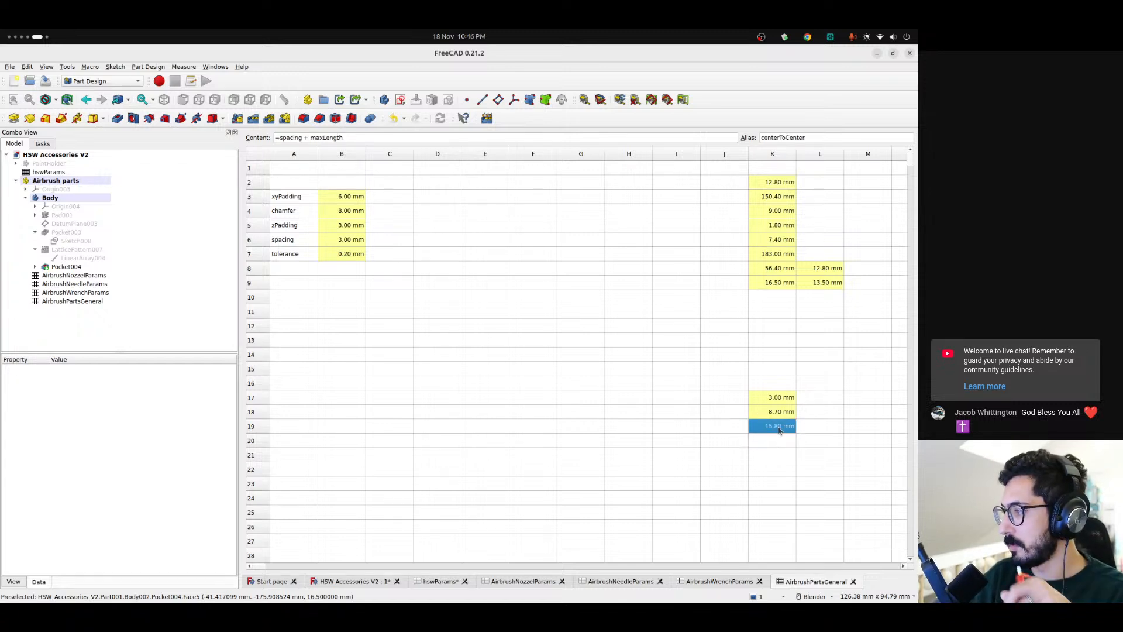
Select LinearArray004 in the HSW Accessories V2 model and bring up its Step property
{"action": "left_click", "coordinate": [375, 578]}
{"action": "left_click", "coordinate": [61, 260]}
{"action": "left_click", "coordinate": [78, 571]}
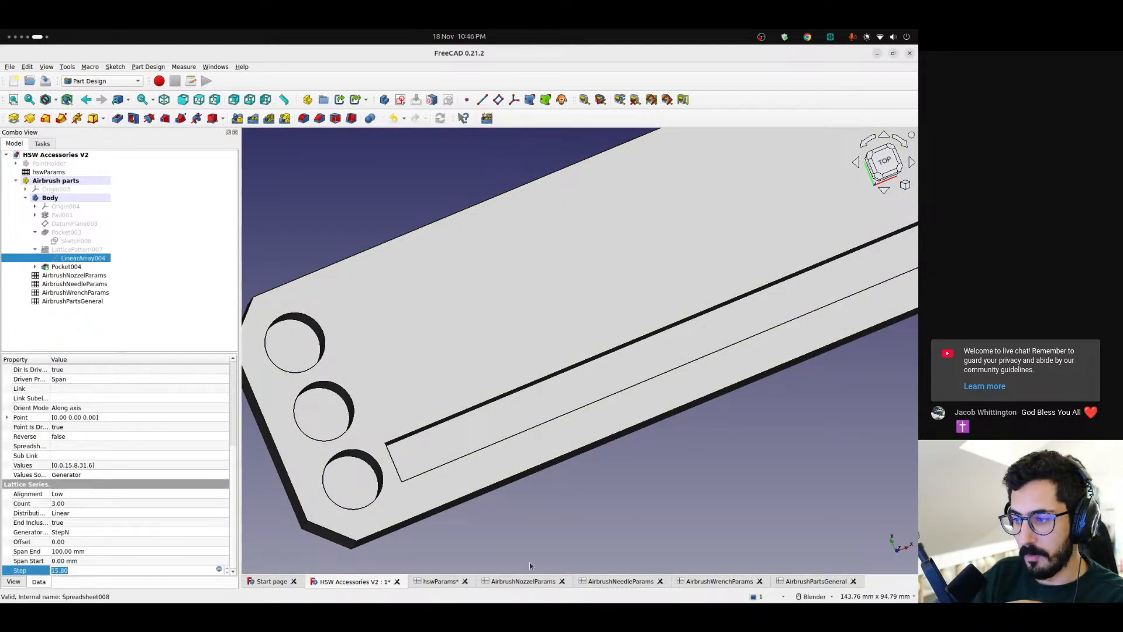
Delete the nozzleSpacing and needleSpacing entries in cells K17 and K18 of AirbrushPartsGeneral
{"action": "left_click", "coordinate": [807, 582]}
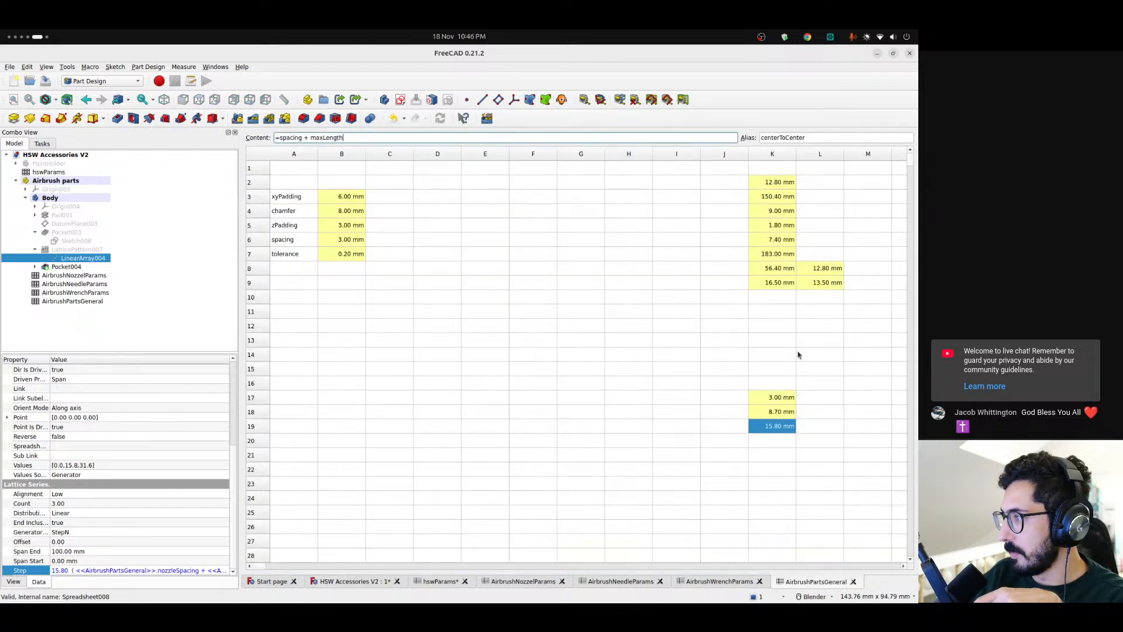
{"action": "left_click", "coordinate": [785, 413]}
{"action": "left_click", "coordinate": [786, 399]}
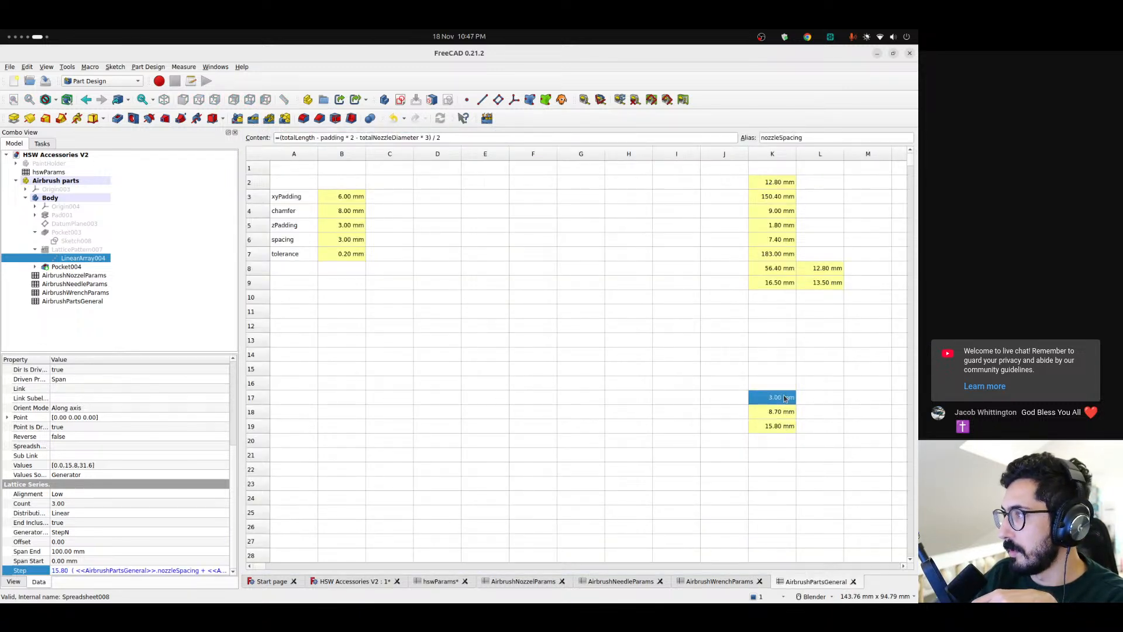
{"action": "left_click", "coordinate": [764, 359]}
{"action": "left_click_drag", "start_coordinate": [773, 396], "coordinate": [773, 411]}
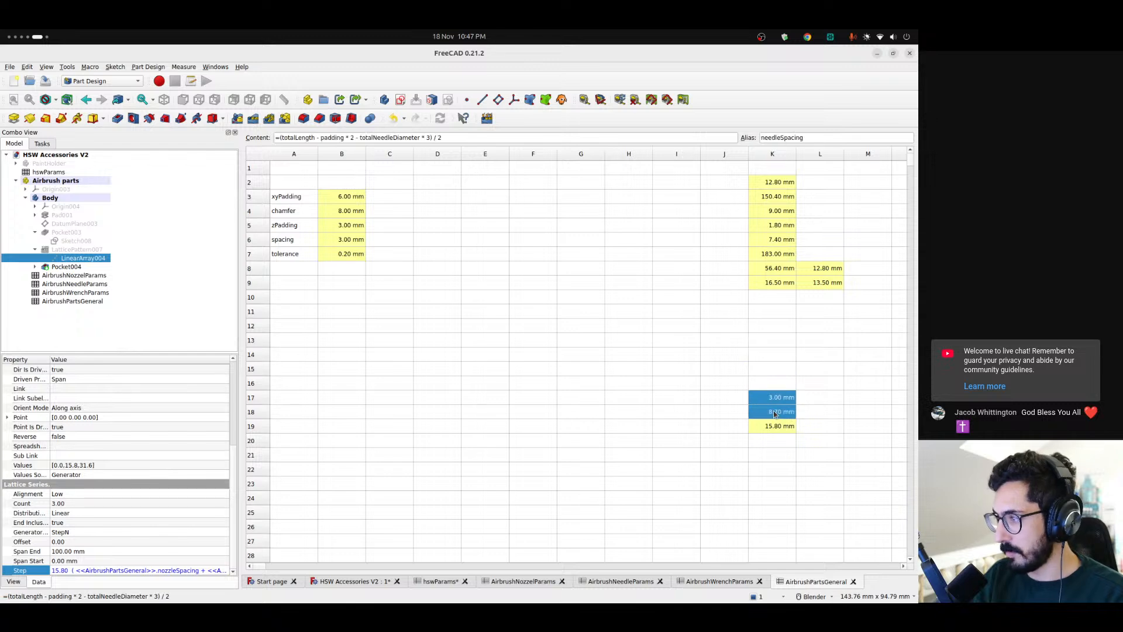
{"action": "key", "text": "Delete"}
{"action": "left_click", "coordinate": [777, 440]}
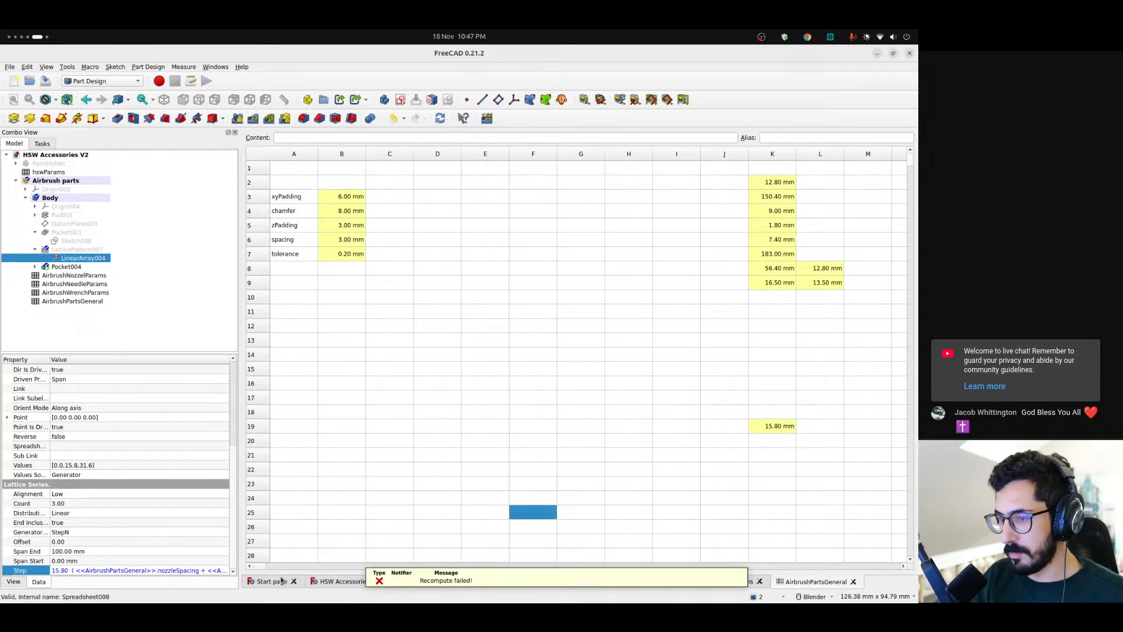
Replace the Step expression of LinearArray004 with <<AirbrushPartsGeneral>>.centerToCenter
{"action": "left_click", "coordinate": [319, 582]}
{"action": "left_click", "coordinate": [221, 570]}
{"action": "left_click", "coordinate": [223, 570]}
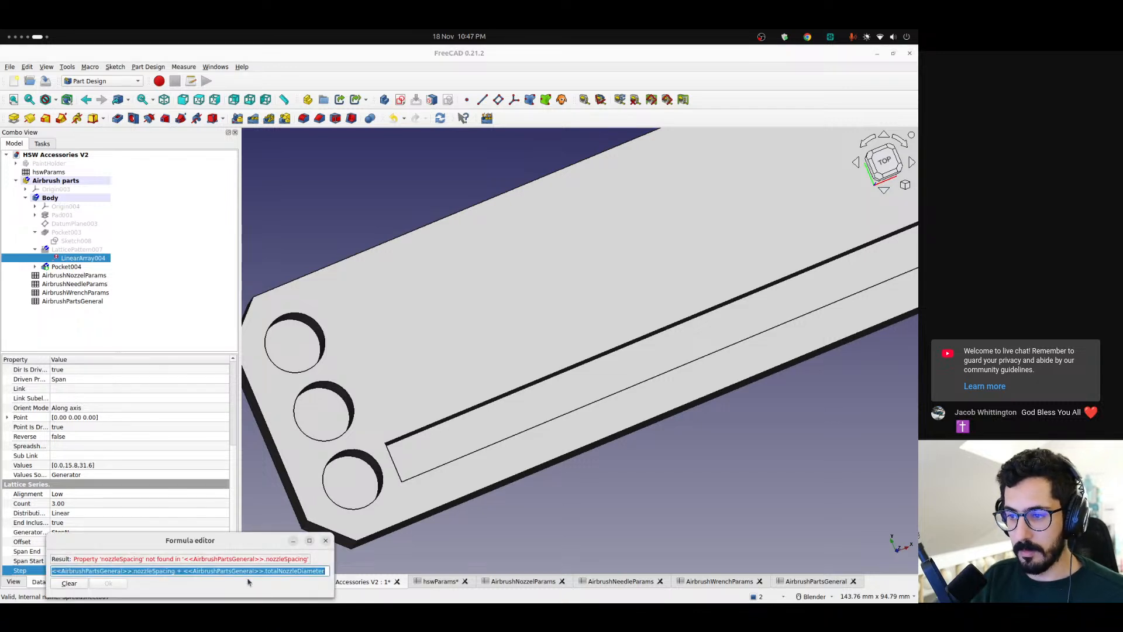
{"action": "key", "text": "End"}
{"action": "key", "text": "ctrl+shift+Left"}
{"action": "key", "text": "ctrl+shift+Left"}
{"action": "key", "text": "ctrl+shift+Left"}
{"action": "key", "text": "ctrl+shift+Left"}
{"action": "key", "text": "ctrl+shift+Left"}
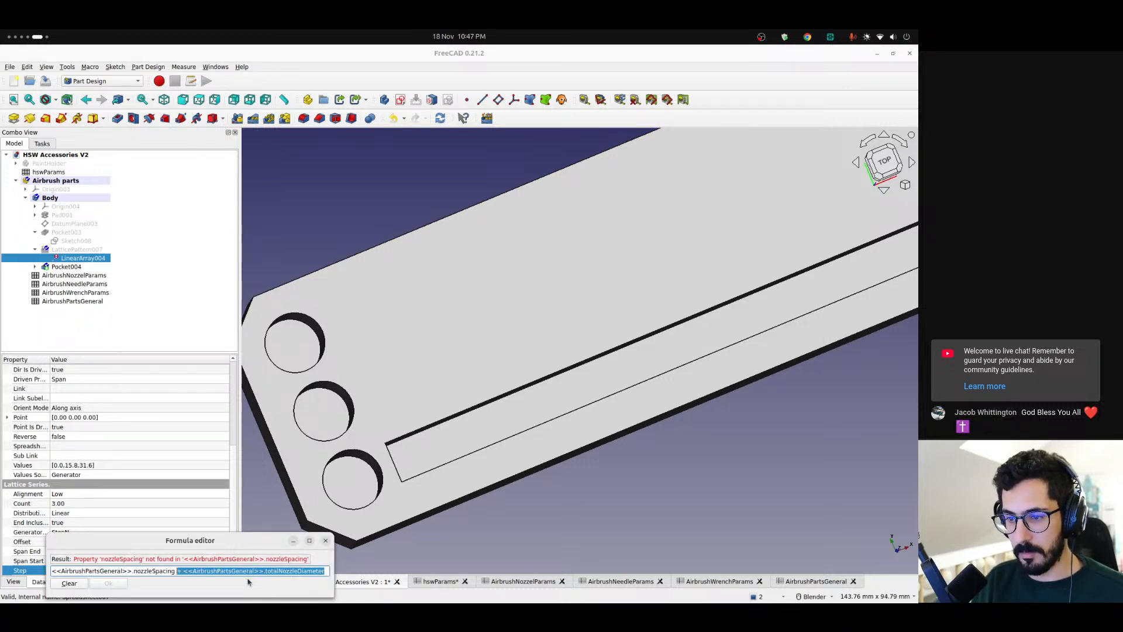
{"action": "type", "text": "centerToCenter"}
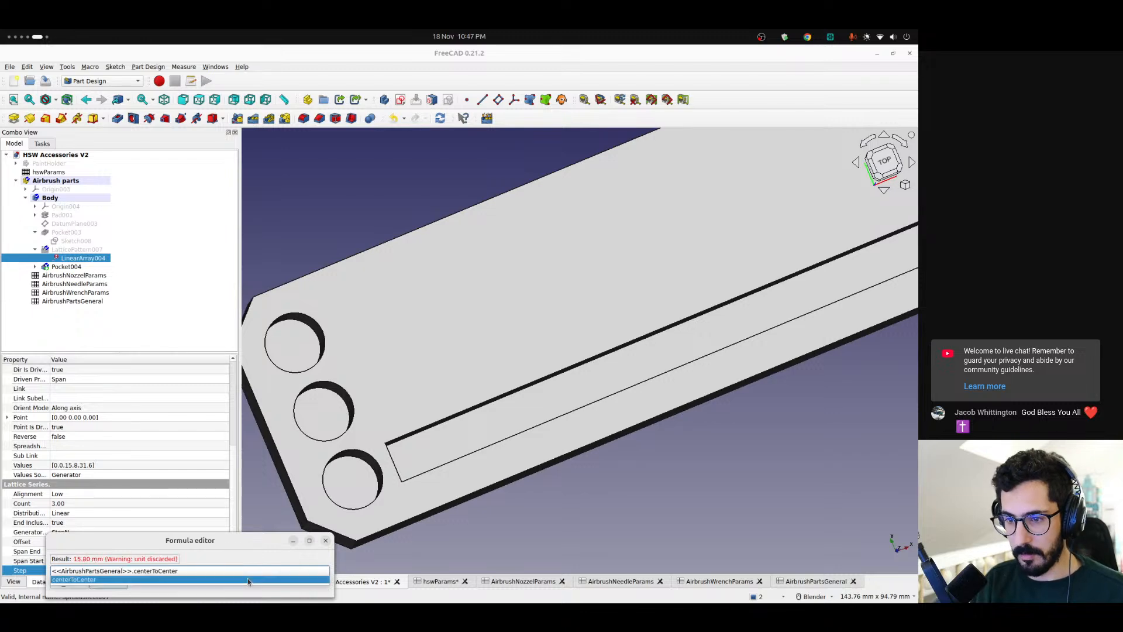
{"action": "key", "text": "Return"}
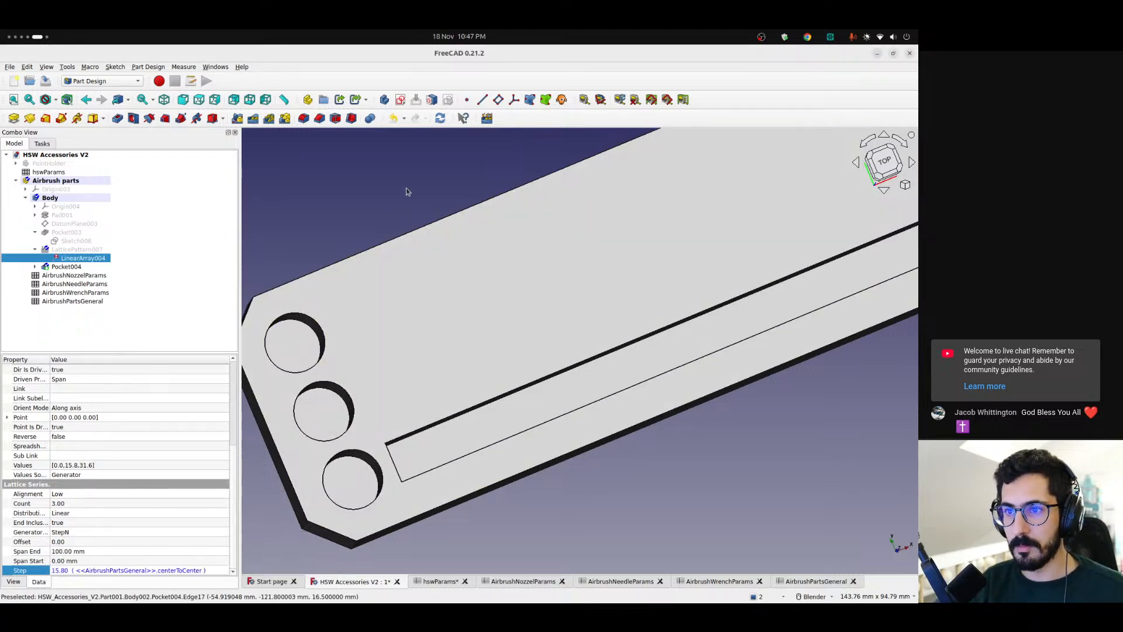
Pattern Pocket004, the needle slot, along LinearArray004 with the Lattice PartDesign Pattern command
{"action": "left_click", "coordinate": [406, 187]}
{"action": "middle_click_drag", "start_coordinate": [431, 397], "coordinate": [441, 369]}
{"action": "left_click", "coordinate": [76, 260]}
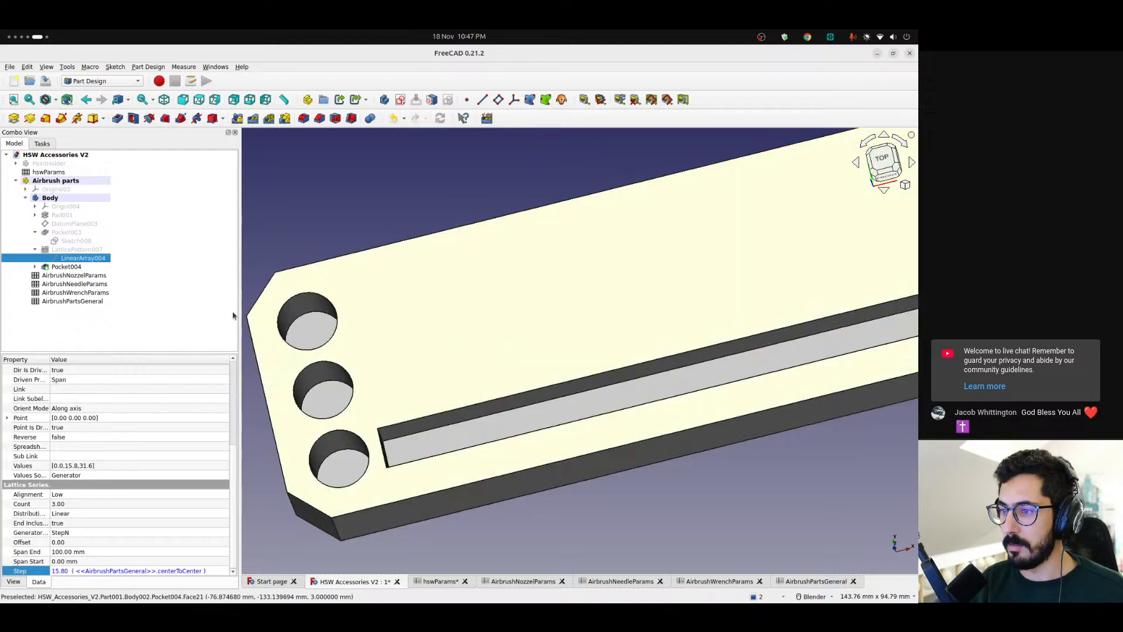
{"action": "left_click", "coordinate": [67, 266], "text": "ctrl"}
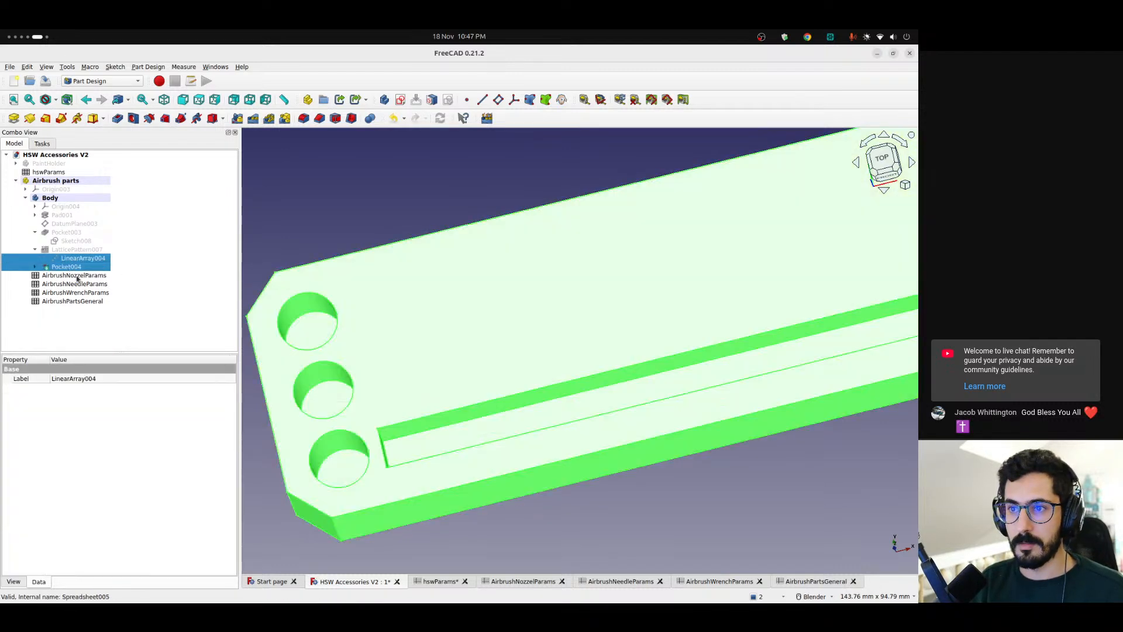
{"action": "left_click", "coordinate": [486, 118]}
{"action": "left_click", "coordinate": [473, 155]}
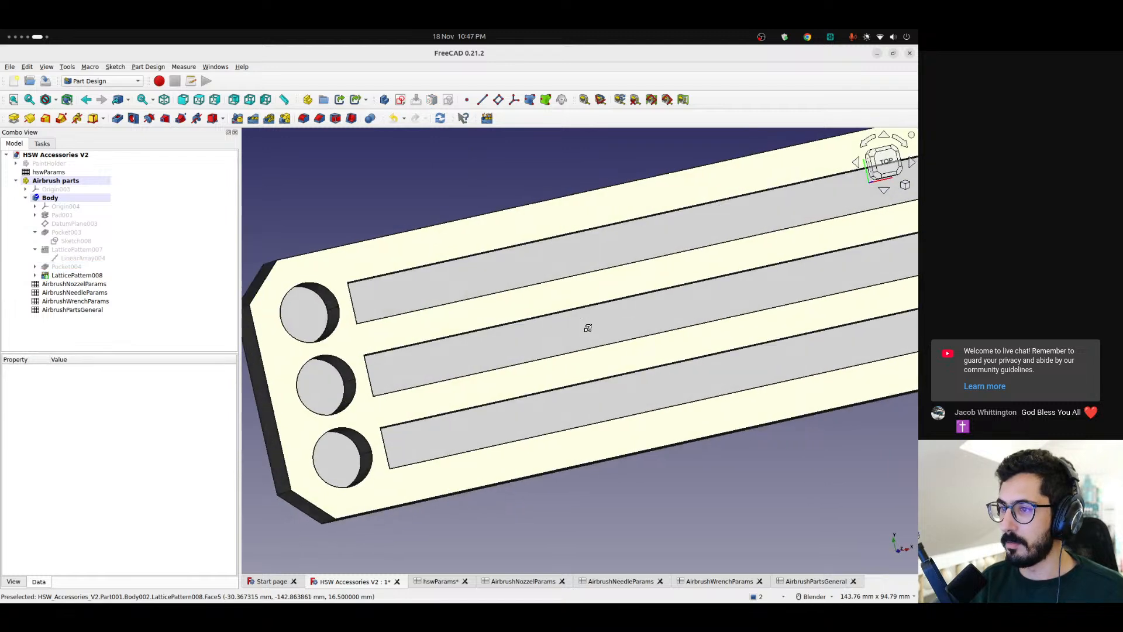
Measure the distances from the two outer needle slots to the neighbouring long edges of the plate in top view
{"action": "key", "text": "2"}
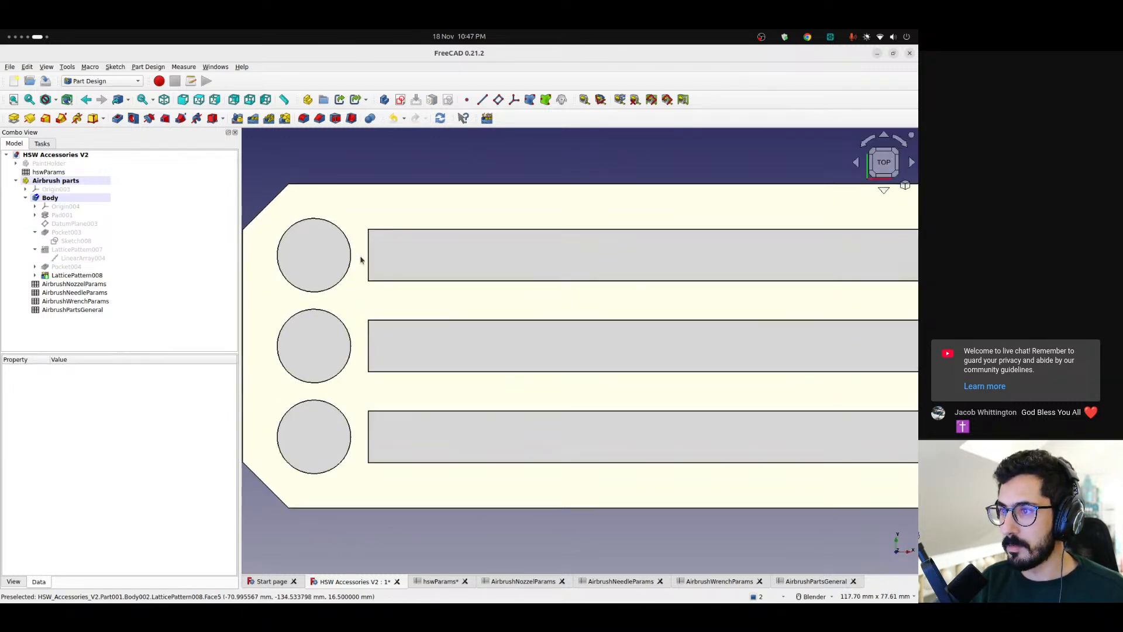
{"action": "scroll", "coordinate": [361, 258], "scroll_direction": "up", "scroll_amount": 5}
{"action": "middle_click_drag", "start_coordinate": [466, 240], "coordinate": [416, 253], "text": "shift"}
{"action": "scroll", "coordinate": [416, 254], "scroll_direction": "down", "scroll_amount": 5}
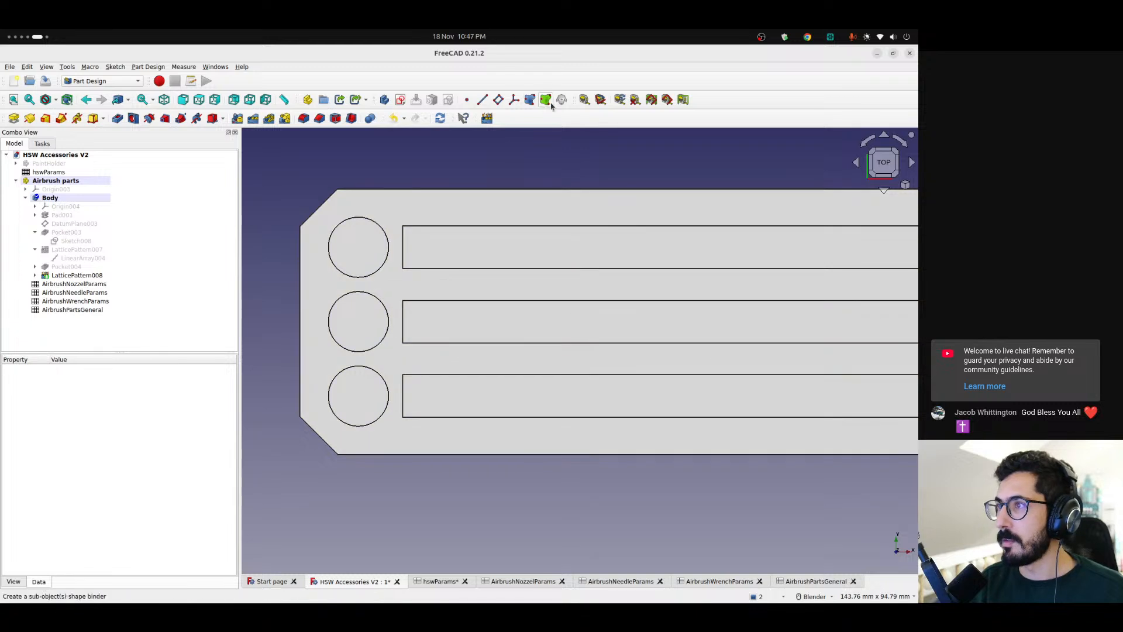
{"action": "left_click", "coordinate": [583, 100]}
{"action": "left_click", "coordinate": [495, 416]}
{"action": "left_click", "coordinate": [500, 455]}
{"action": "middle_click_drag", "start_coordinate": [667, 268], "coordinate": [653, 269], "text": "shift"}
{"action": "scroll", "coordinate": [653, 272], "scroll_direction": "down", "scroll_amount": 3}
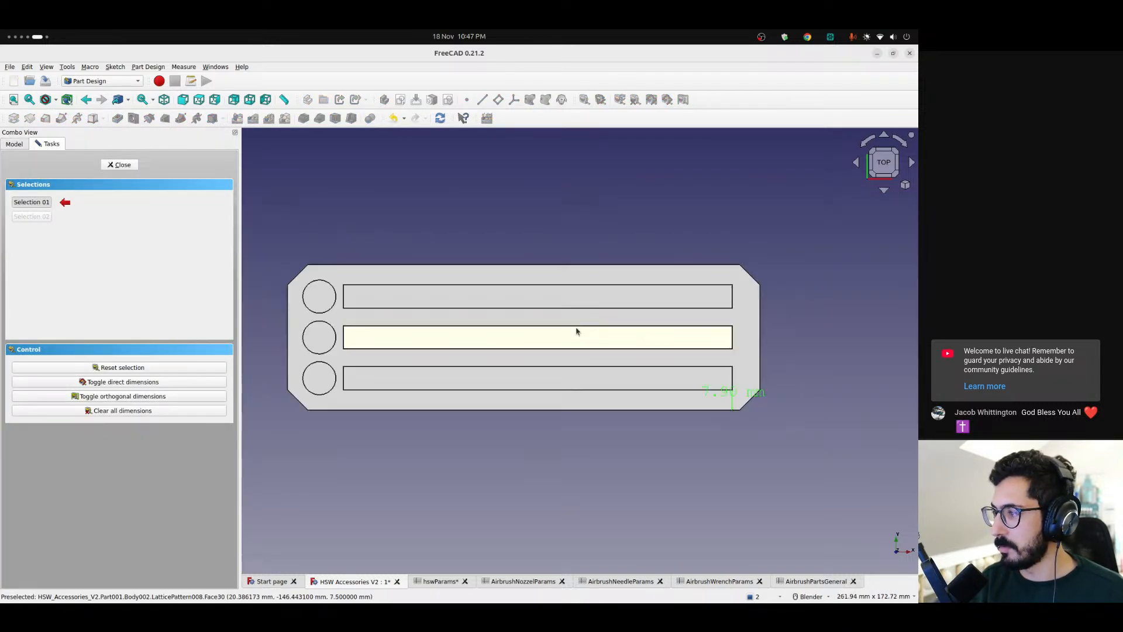
{"action": "scroll", "coordinate": [675, 270], "scroll_direction": "up", "scroll_amount": 2}
{"action": "left_click", "coordinate": [671, 238]}
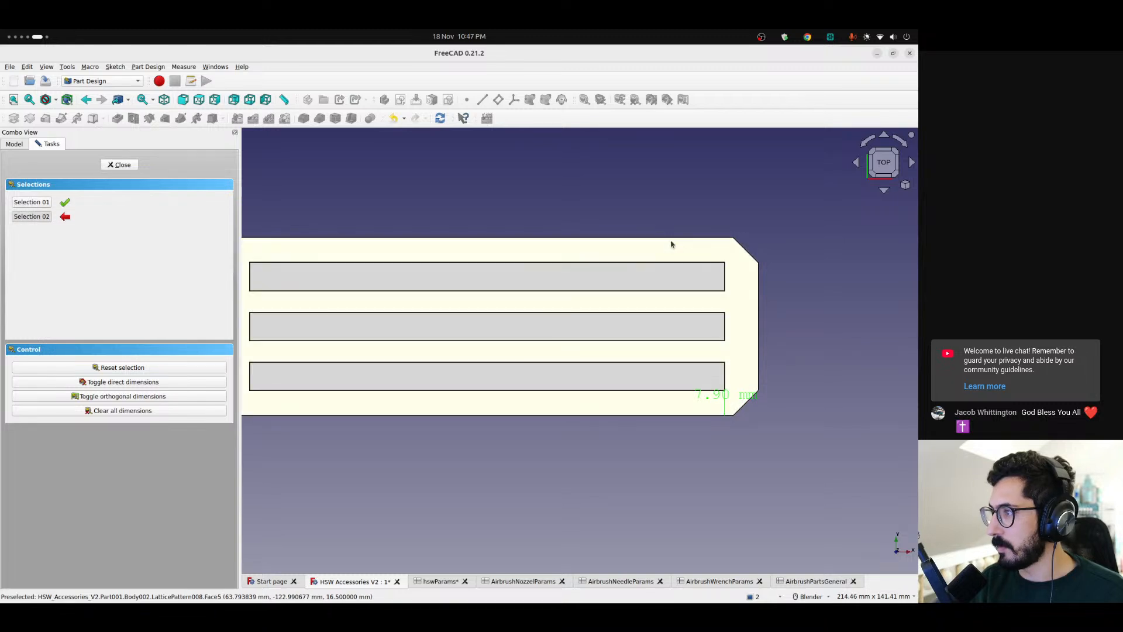
{"action": "left_click", "coordinate": [702, 263]}
{"action": "middle_click_drag", "start_coordinate": [511, 274], "coordinate": [590, 277], "text": "shift"}
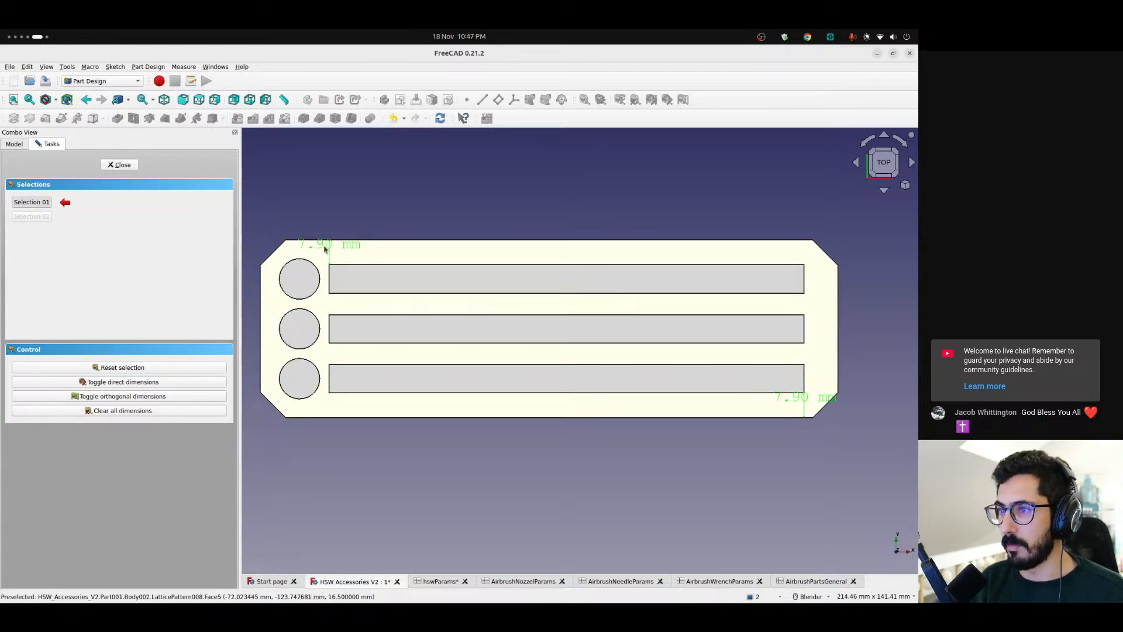
Measure the gap between a nozzle hole and its needle slot, and between the middle hole and the plate's short edge
{"action": "scroll", "coordinate": [517, 374], "scroll_direction": "up", "scroll_amount": 5}
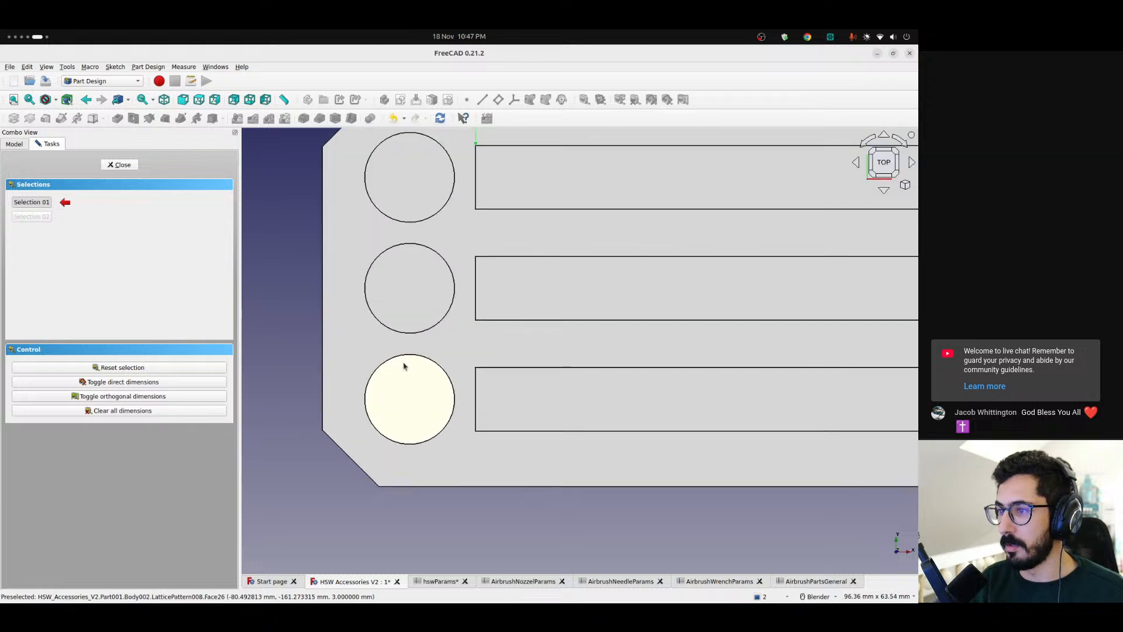
{"action": "left_click", "coordinate": [476, 389]}
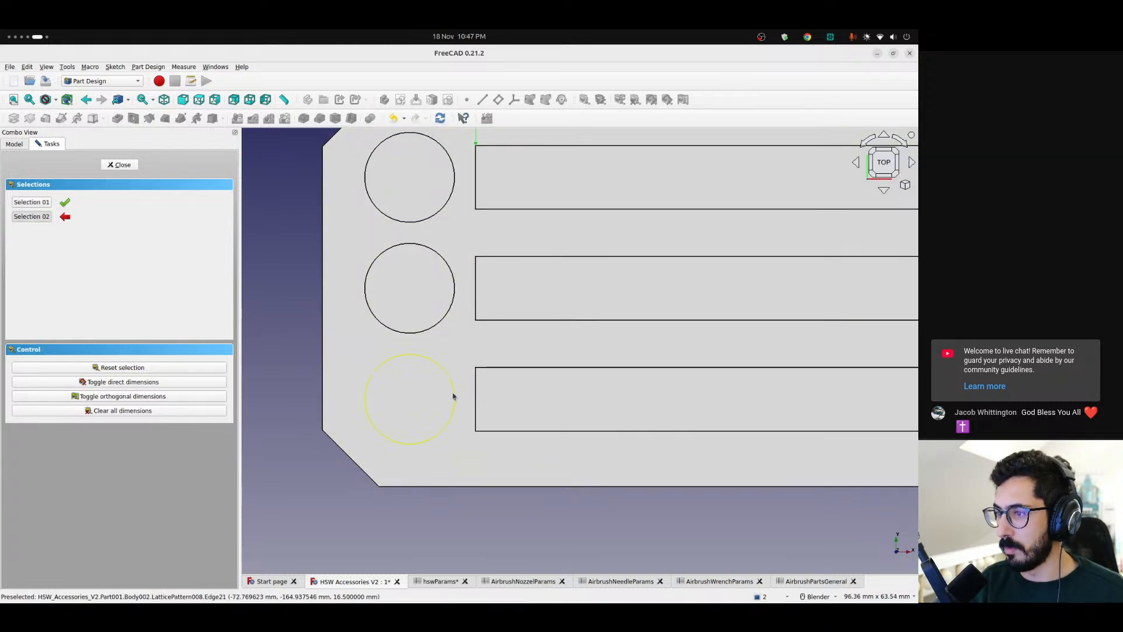
{"action": "left_click", "coordinate": [452, 396]}
{"action": "scroll", "coordinate": [497, 417], "scroll_direction": "down", "scroll_amount": 3}
{"action": "scroll", "coordinate": [442, 382], "scroll_direction": "down", "scroll_amount": 3}
{"action": "left_click", "coordinate": [420, 359]}
{"action": "left_click", "coordinate": [454, 404]}
{"action": "middle_click_drag", "start_coordinate": [478, 380], "coordinate": [383, 365], "text": "shift"}
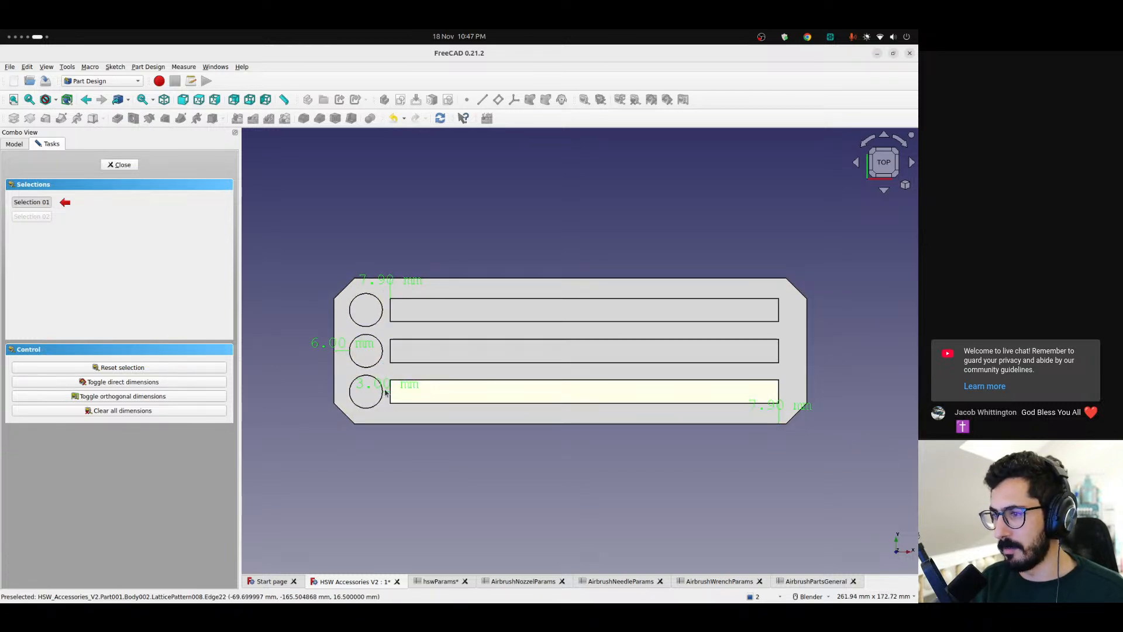
Compare the measured gaps with the spacing entry in AirbrushPartsGeneral, and clear all dimensions from the model
{"action": "left_click", "coordinate": [817, 581]}
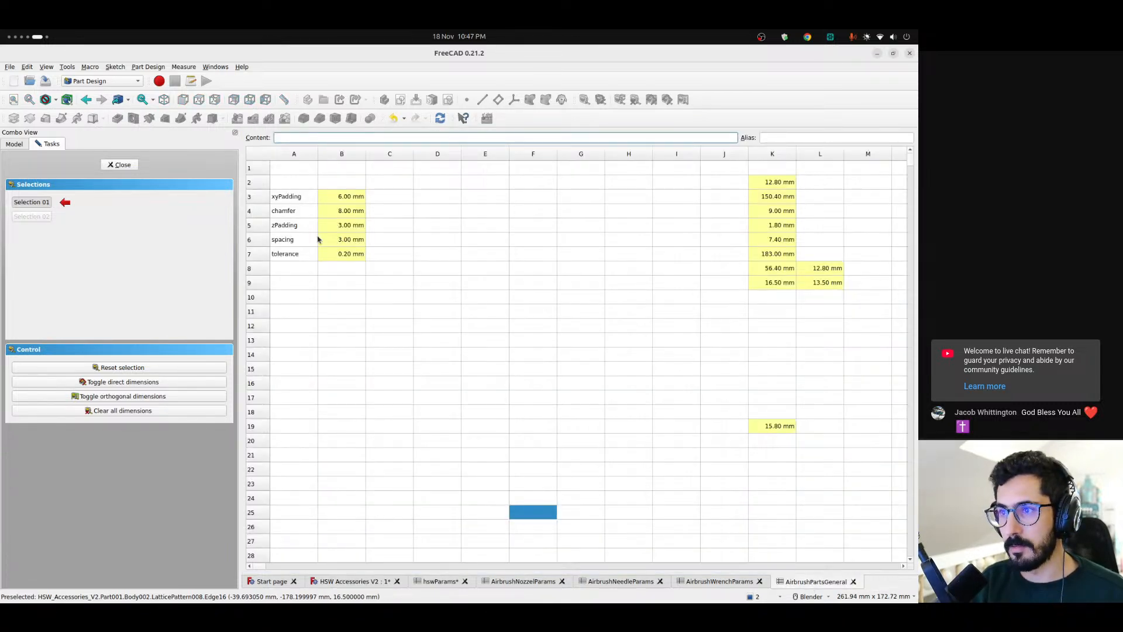
{"action": "left_click", "coordinate": [344, 246]}
{"action": "left_click", "coordinate": [325, 581]}
{"action": "scroll", "coordinate": [384, 368], "scroll_direction": "up", "scroll_amount": 3}
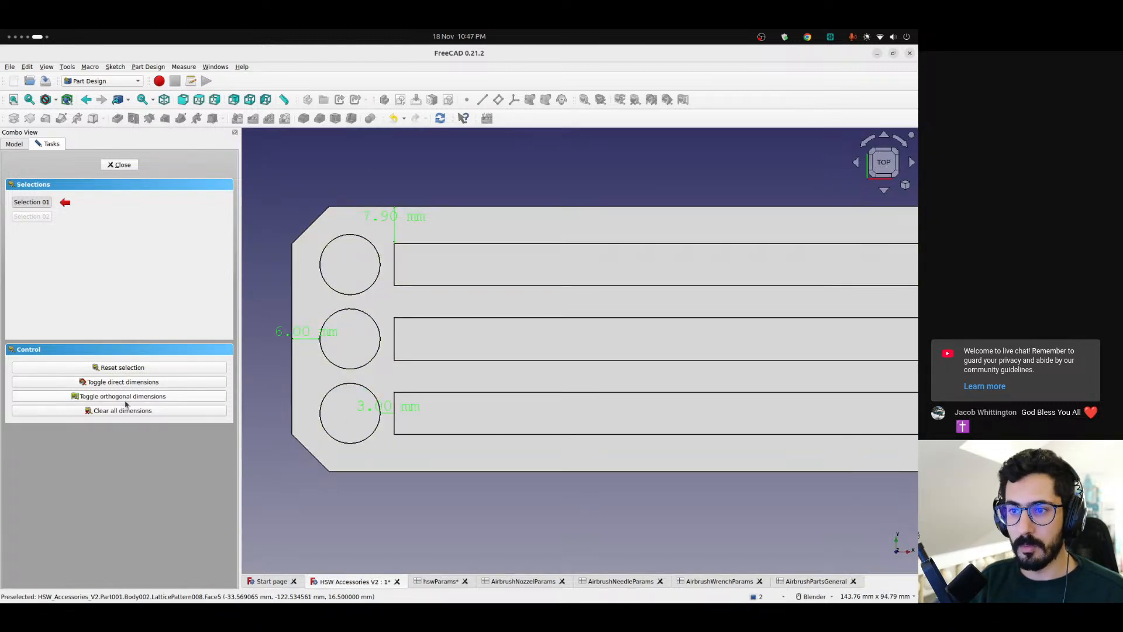
{"action": "left_click", "coordinate": [127, 412]}
{"action": "left_click", "coordinate": [120, 164]}
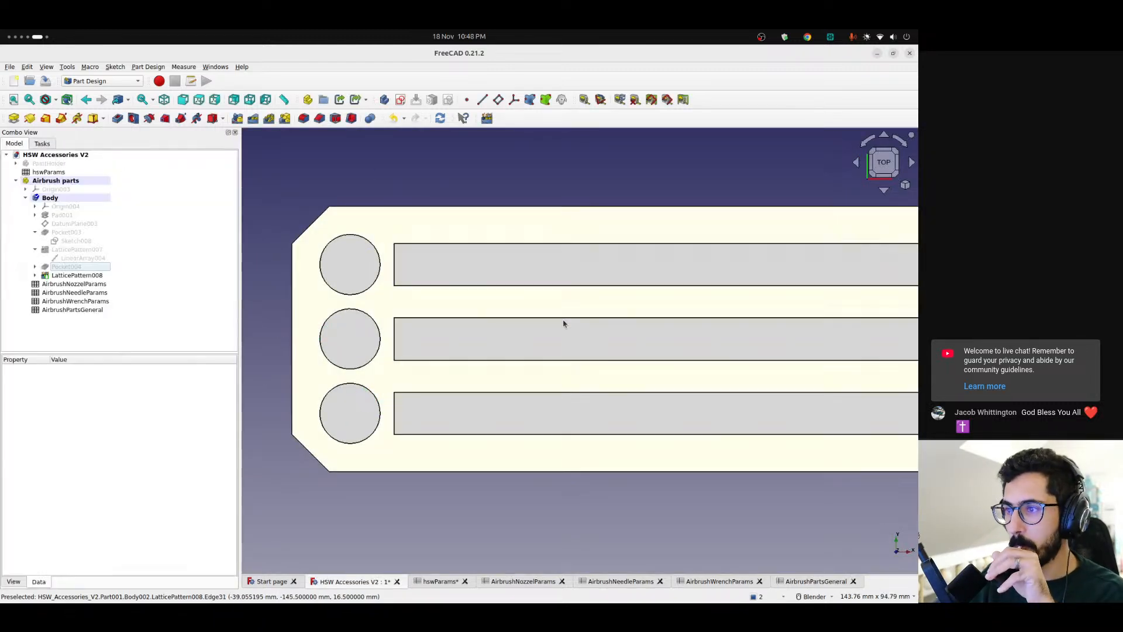
{"action": "scroll", "coordinate": [546, 326], "scroll_direction": "down", "scroll_amount": 1}
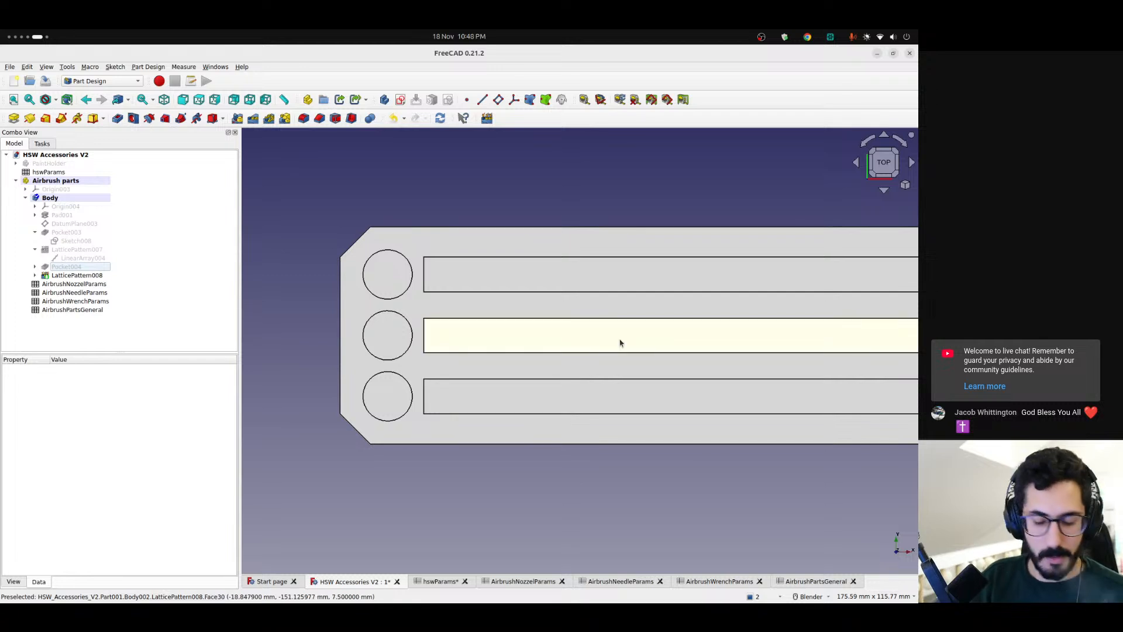
{"action": "middle_click_drag", "start_coordinate": [619, 341], "coordinate": [467, 348], "text": "shift"}
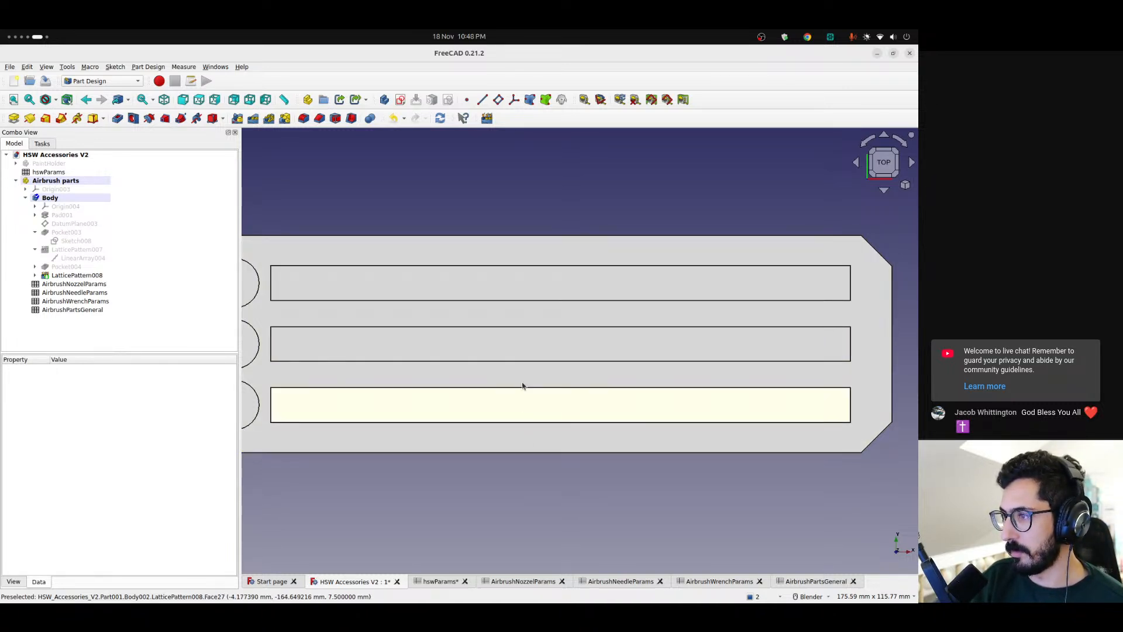
{"action": "scroll", "coordinate": [547, 293], "scroll_direction": "down", "scroll_amount": 5}
{"action": "middle_click_drag", "start_coordinate": [576, 384], "coordinate": [479, 364], "text": "shift"}
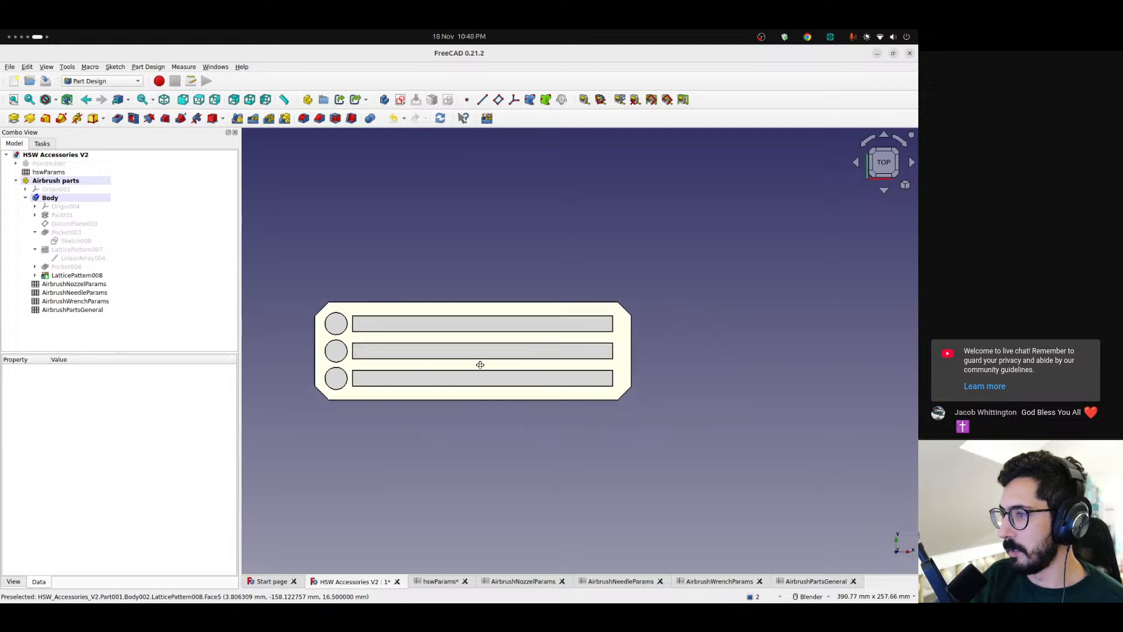
{"action": "scroll", "coordinate": [626, 348], "scroll_direction": "up", "scroll_amount": 5}
{"action": "scroll", "coordinate": [631, 339], "scroll_direction": "down", "scroll_amount": 2}
{"action": "middle_click_drag", "start_coordinate": [632, 351], "coordinate": [682, 405], "text": "shift"}
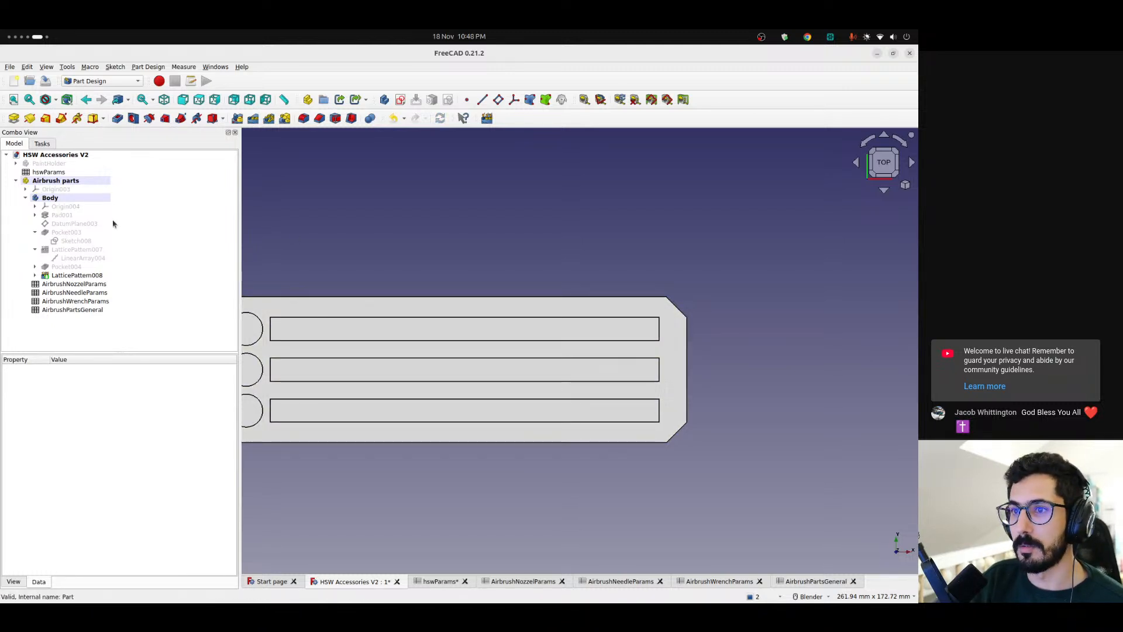
Sketch on DatumPlane003 a centered rectangle about 3.5 × 10 mm on the horizontal axis, between the middle slot and the plate's short edge
{"action": "left_click", "coordinate": [62, 224]}
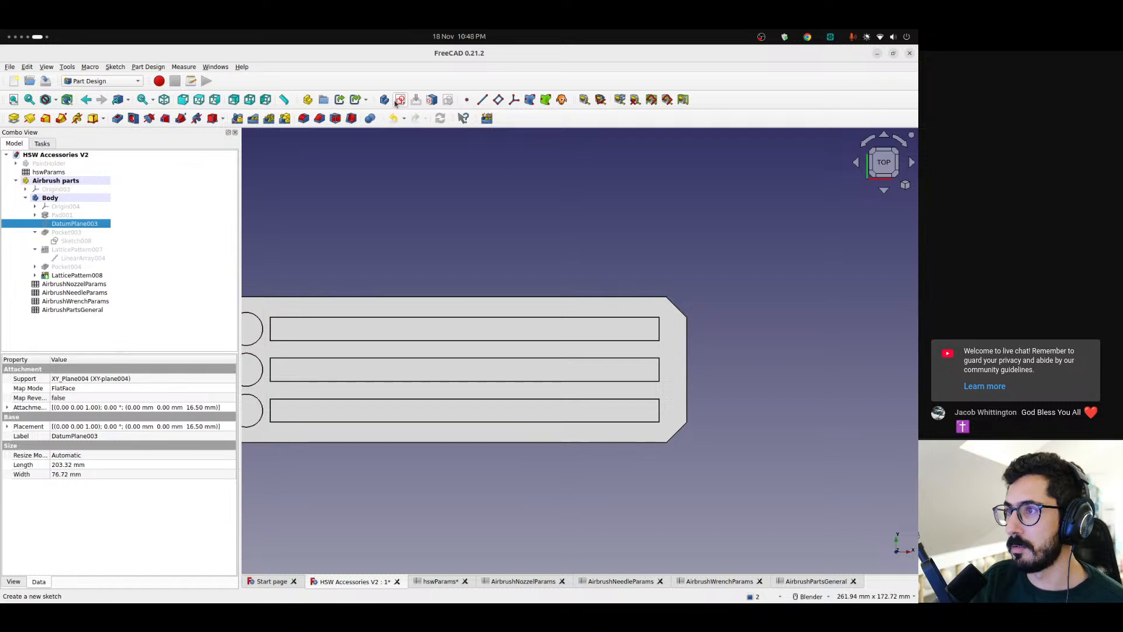
{"action": "left_click", "coordinate": [400, 101]}
{"action": "scroll", "coordinate": [556, 323], "scroll_direction": "up", "scroll_amount": 4}
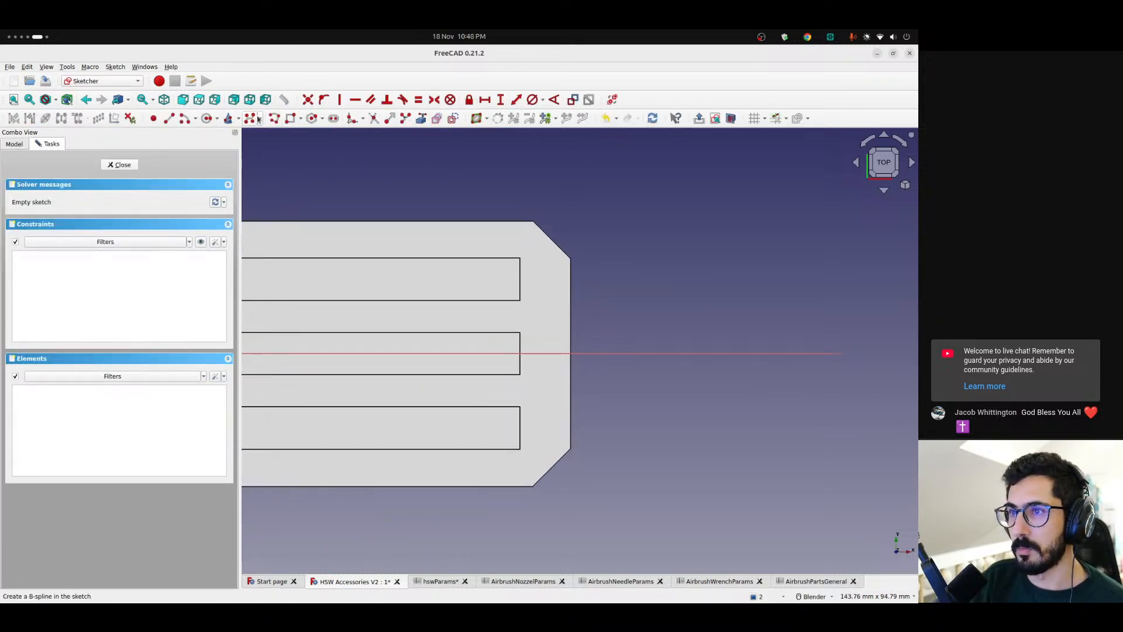
{"action": "left_click", "coordinate": [300, 119]}
{"action": "left_click", "coordinate": [330, 151]}
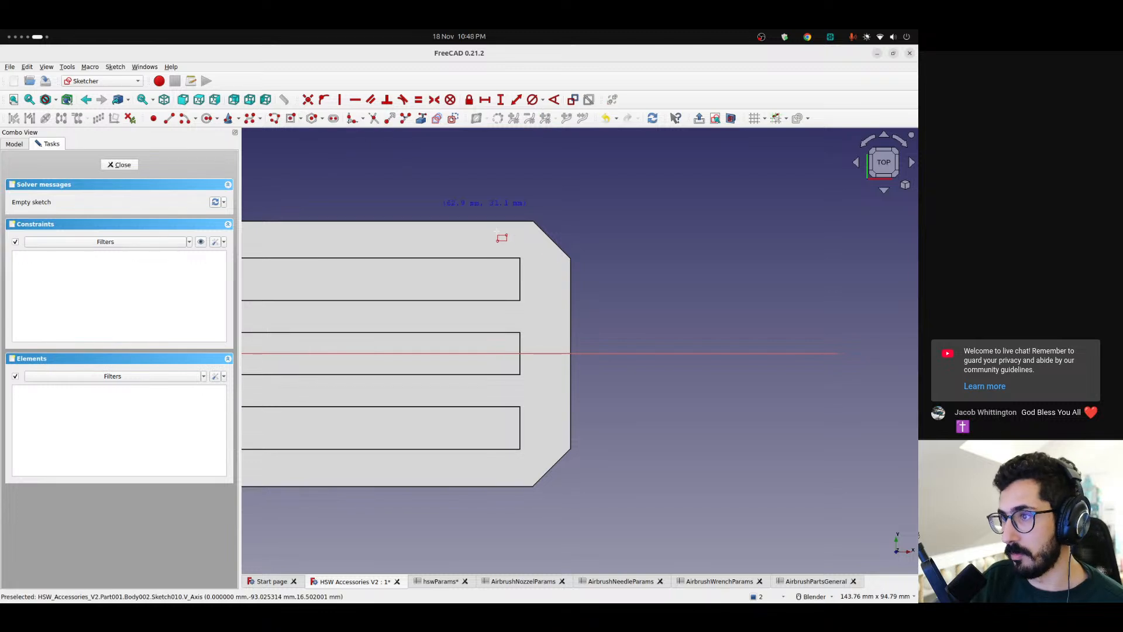
{"action": "left_click", "coordinate": [542, 352]}
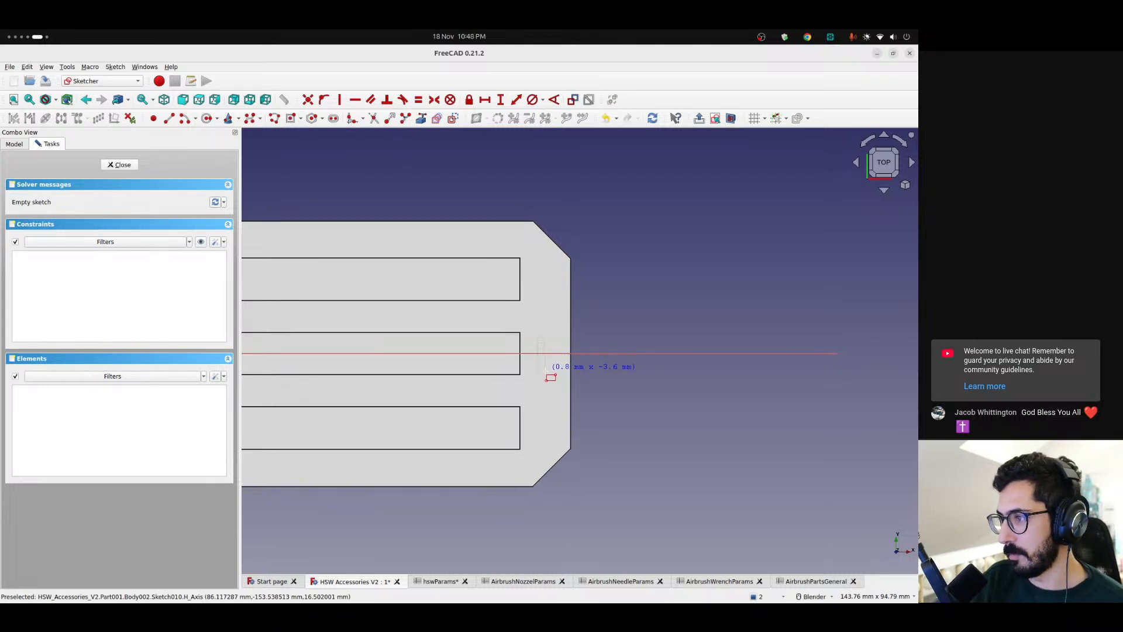
{"action": "left_click", "coordinate": [550, 377]}
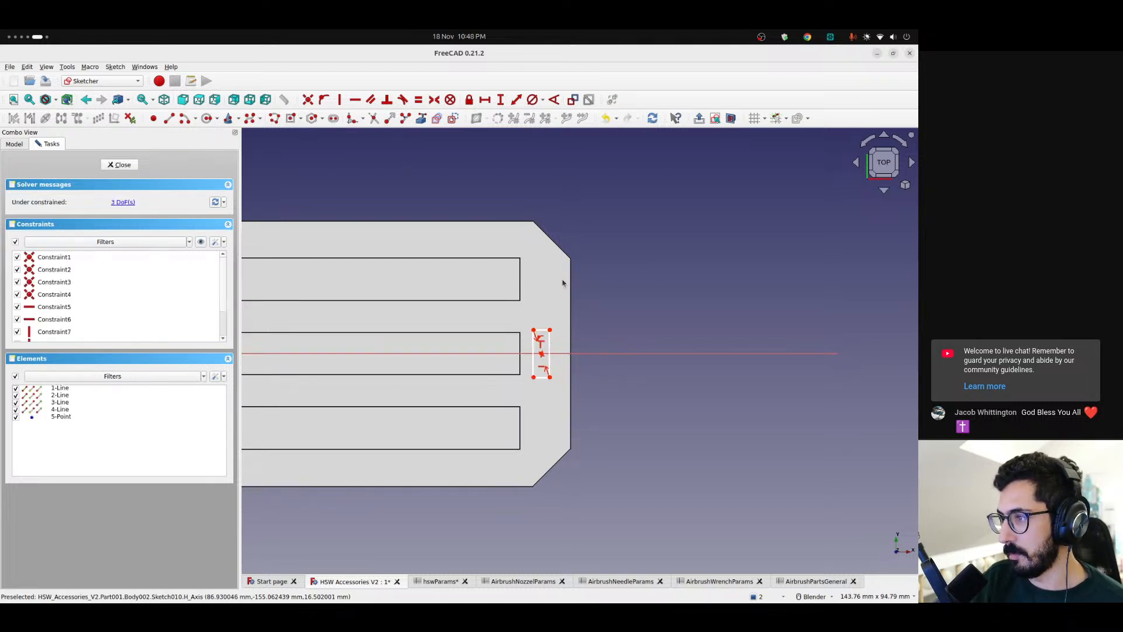
Constrain the rectangle's horizontal width to the expression <<AirbrushPartsGeneral>>.totalWrenchThickness
{"action": "left_click", "coordinate": [542, 330]}
{"action": "left_click", "coordinate": [486, 100]}
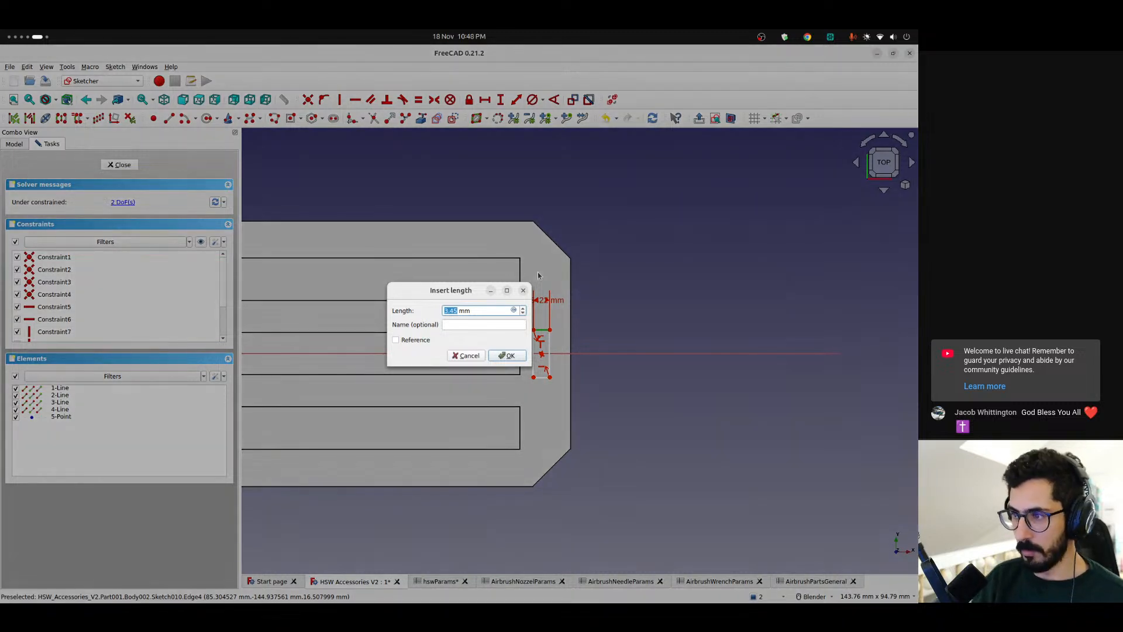
{"action": "left_click", "coordinate": [513, 311]}
{"action": "type", "text": "<<air"}
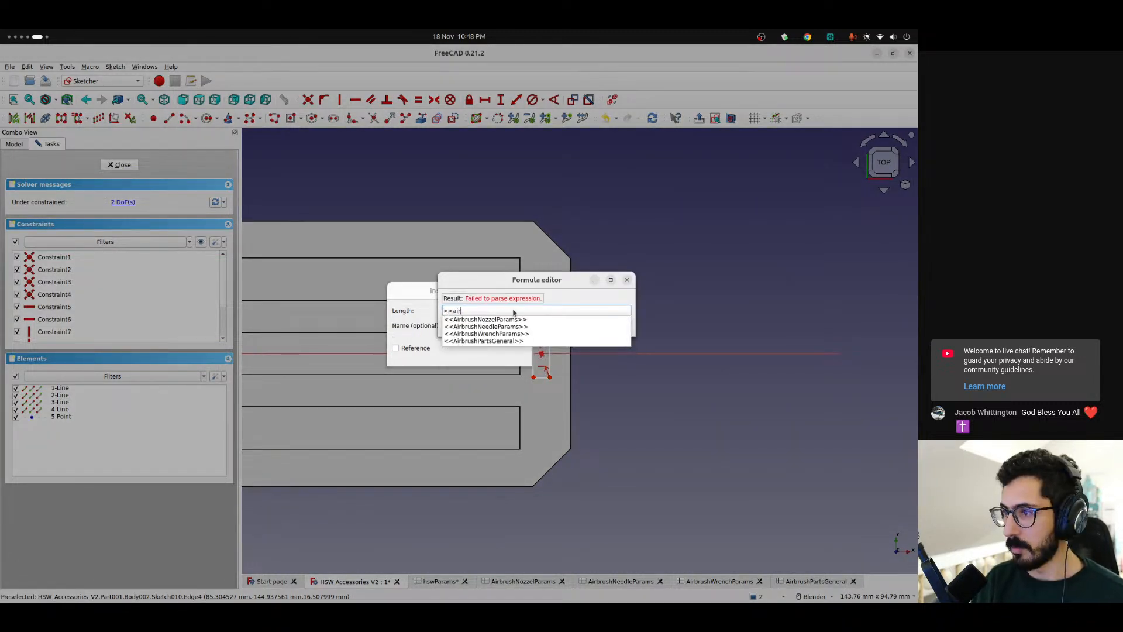
{"action": "key", "text": "Up"}
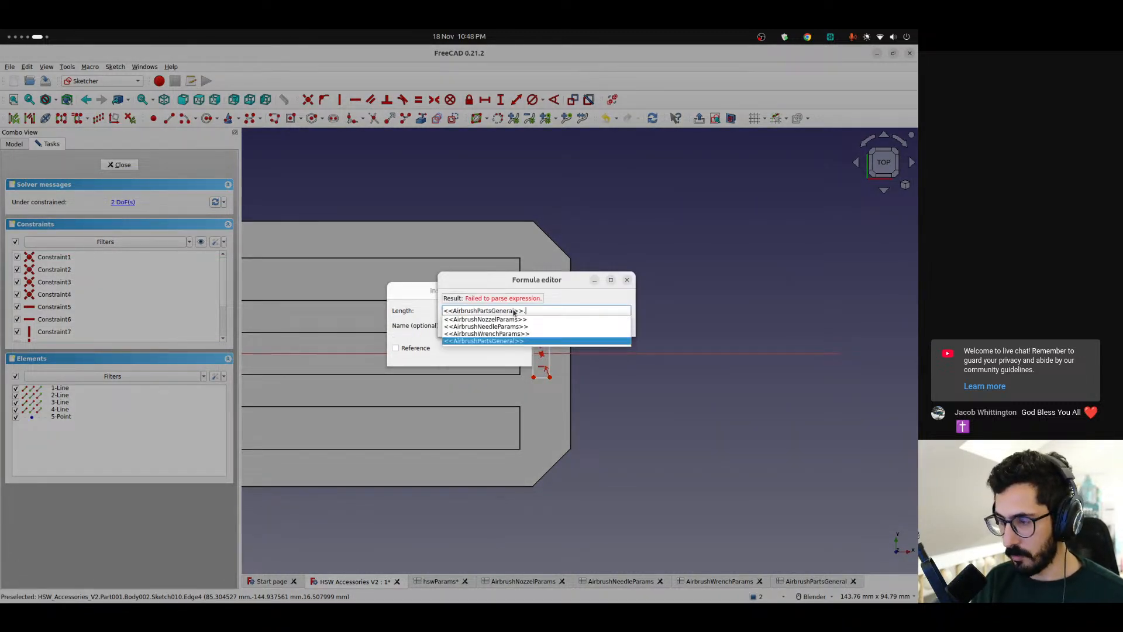
{"action": "type", "text": "wre"}
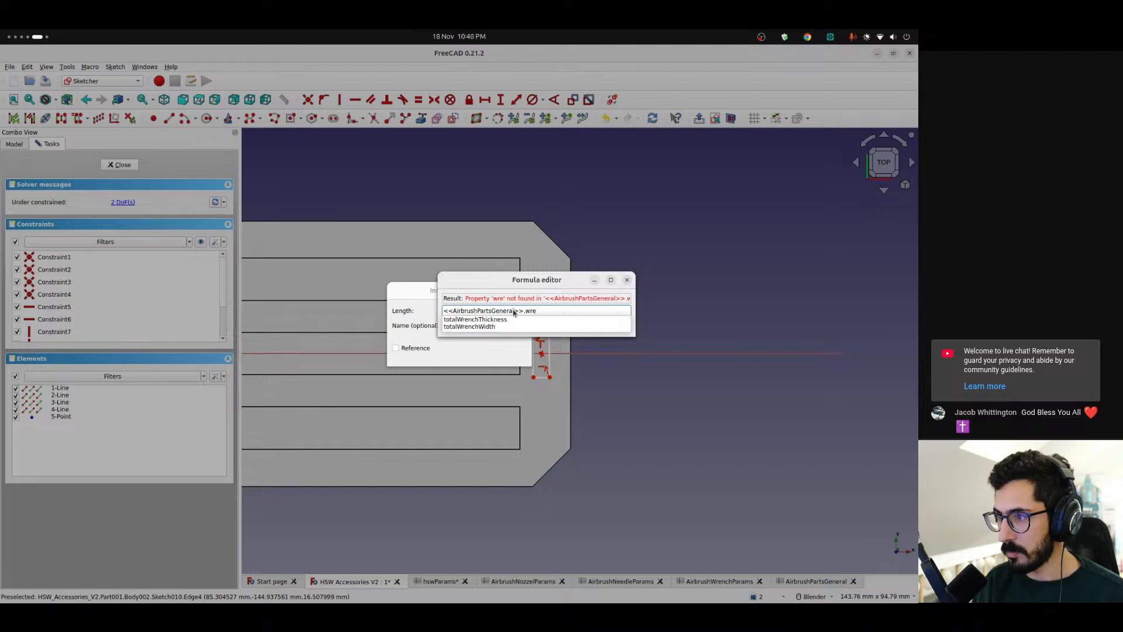
{"action": "key", "text": "Down"}
{"action": "key", "text": "Return"}
{"action": "key", "text": "Return"}
{"action": "key", "text": "Return"}
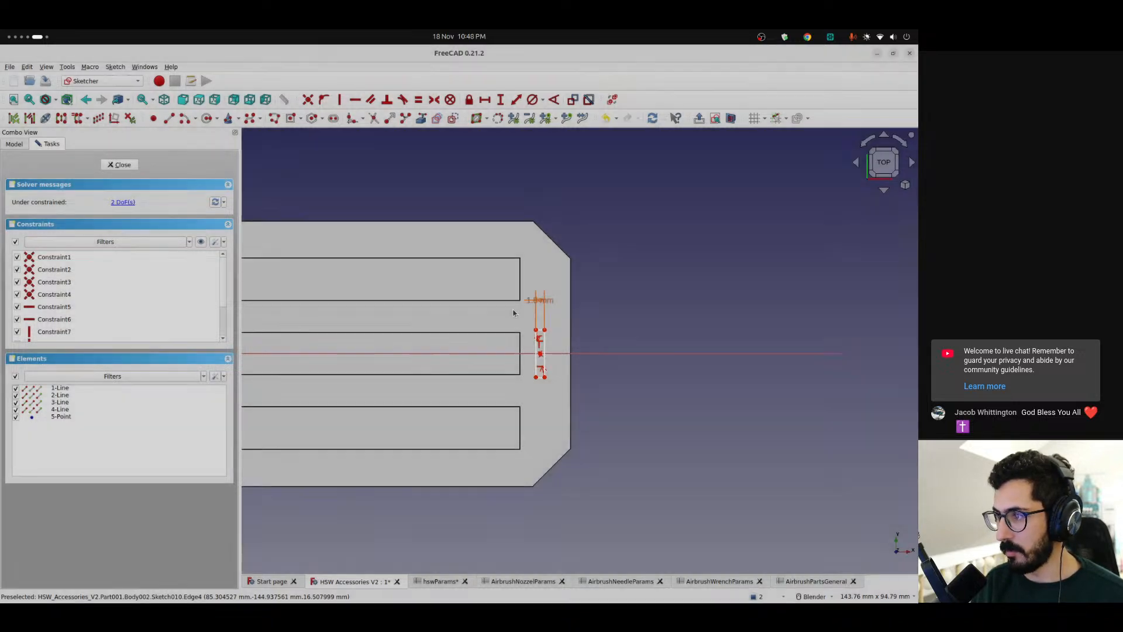
Constrain the rectangle's vertical height to the expression <<AirbrushPartsGeneral>>.totalWrenchWidth, and move the overlapping dimension label clear of the rectangle
{"action": "left_click", "coordinate": [545, 339]}
{"action": "left_click", "coordinate": [501, 101]}
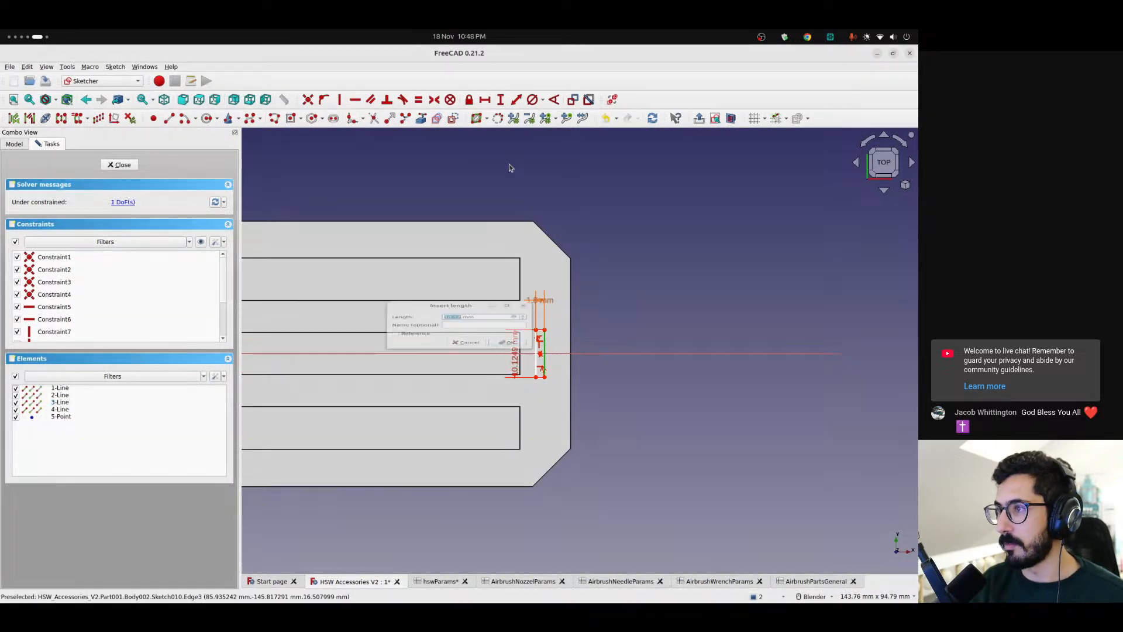
{"action": "left_click", "coordinate": [514, 310]}
{"action": "type", "text": "<<ai"}
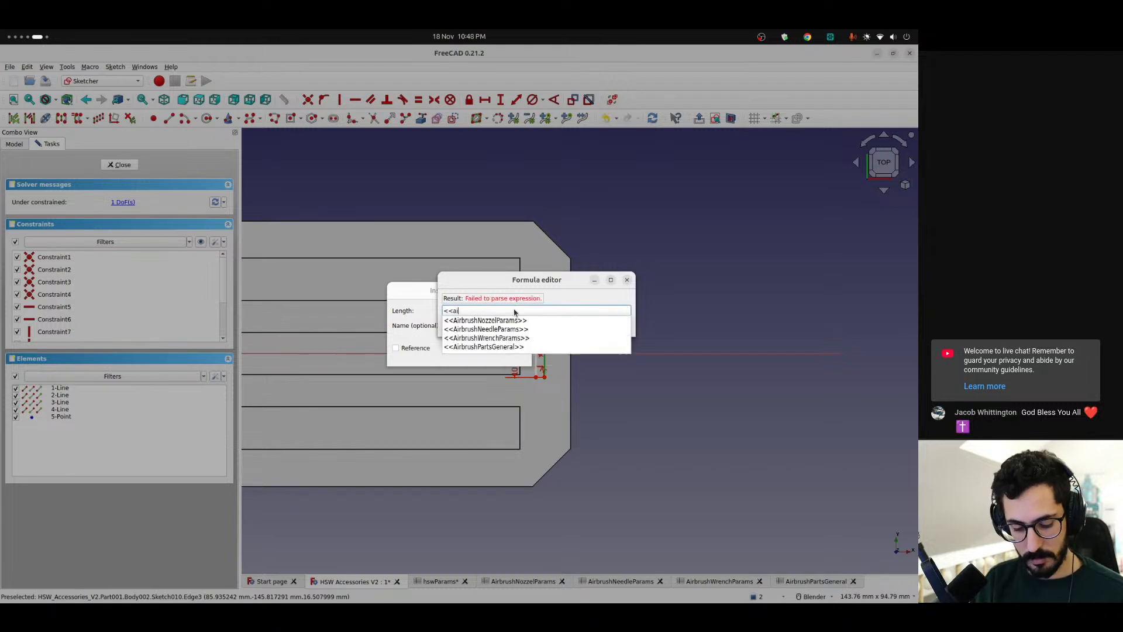
{"action": "key", "text": "Up"}
{"action": "type", "text": "tot"}
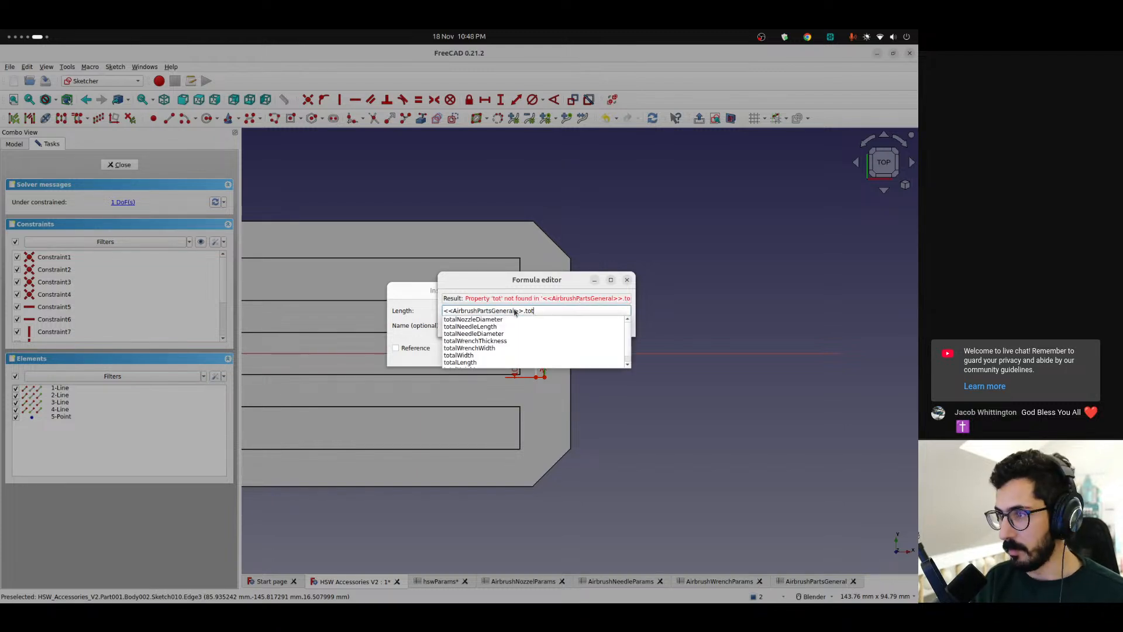
{"action": "key", "text": "BackSpace"}
{"action": "key", "text": "BackSpace"}
{"action": "key", "text": "BackSpace"}
{"action": "type", "text": "wtr"}
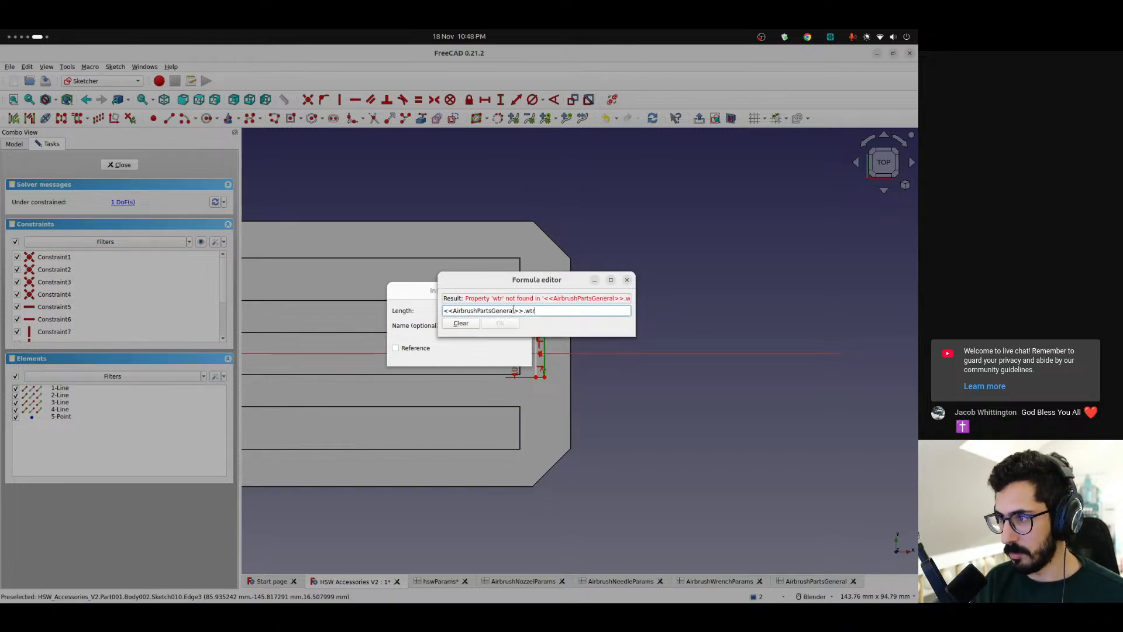
{"action": "key", "text": "BackSpace"}
{"action": "key", "text": "BackSpace"}
{"action": "type", "text": "re"}
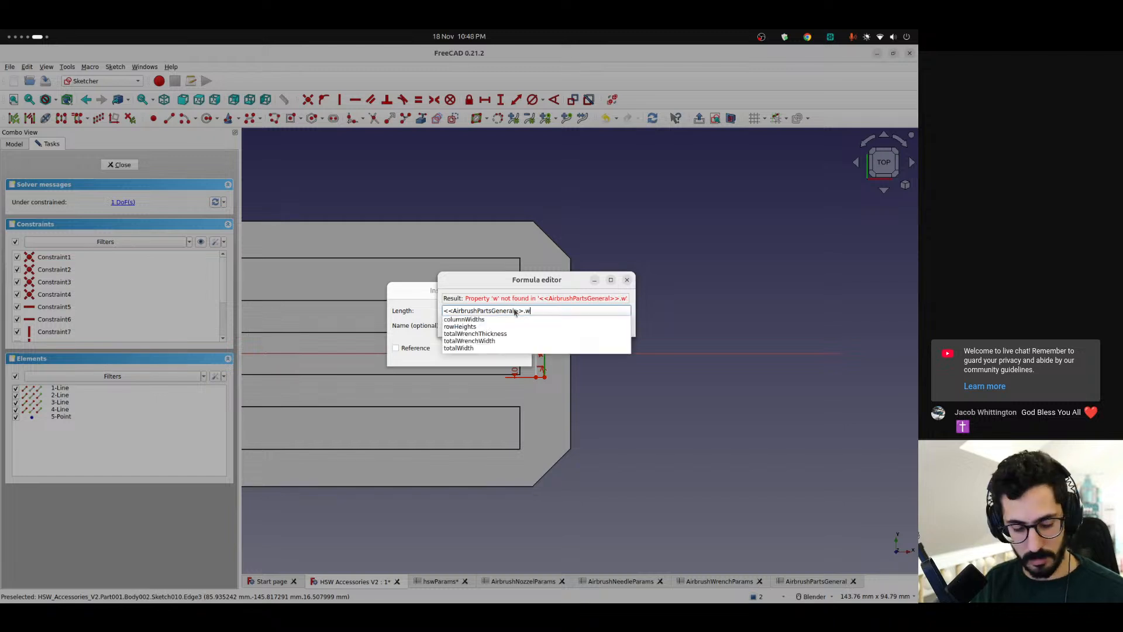
{"action": "key", "text": "Down"}
{"action": "key", "text": "Down"}
{"action": "key", "text": "Return"}
{"action": "key", "text": "Return"}
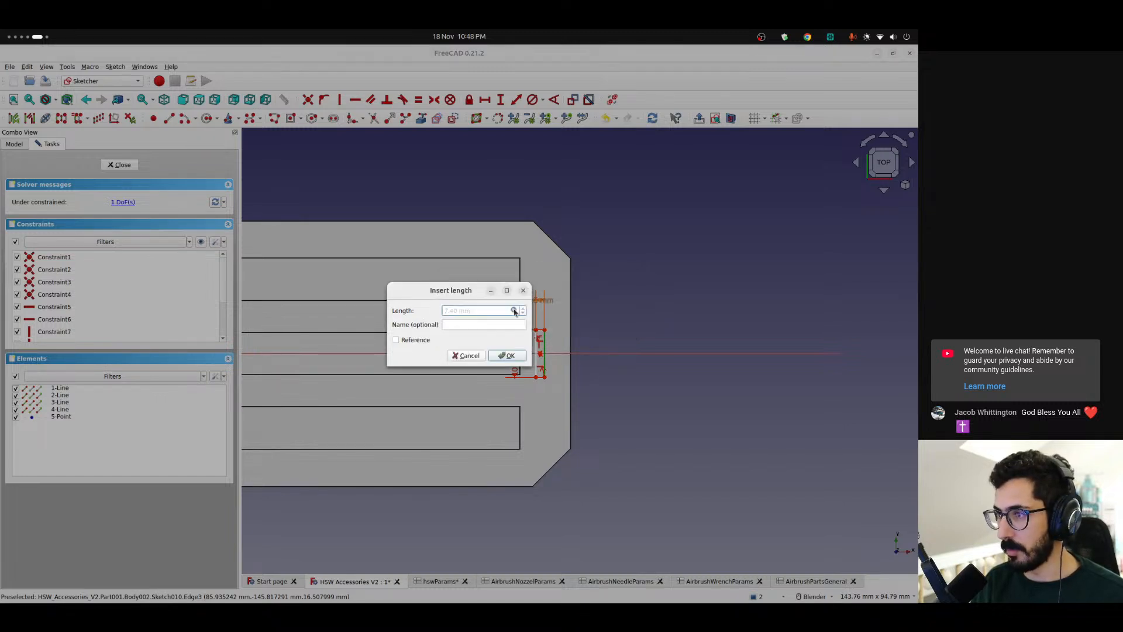
{"action": "key", "text": "Return"}
{"action": "left_click_drag", "start_coordinate": [517, 354], "coordinate": [572, 291]}
{"action": "scroll", "coordinate": [570, 342], "scroll_direction": "down", "scroll_amount": 2}
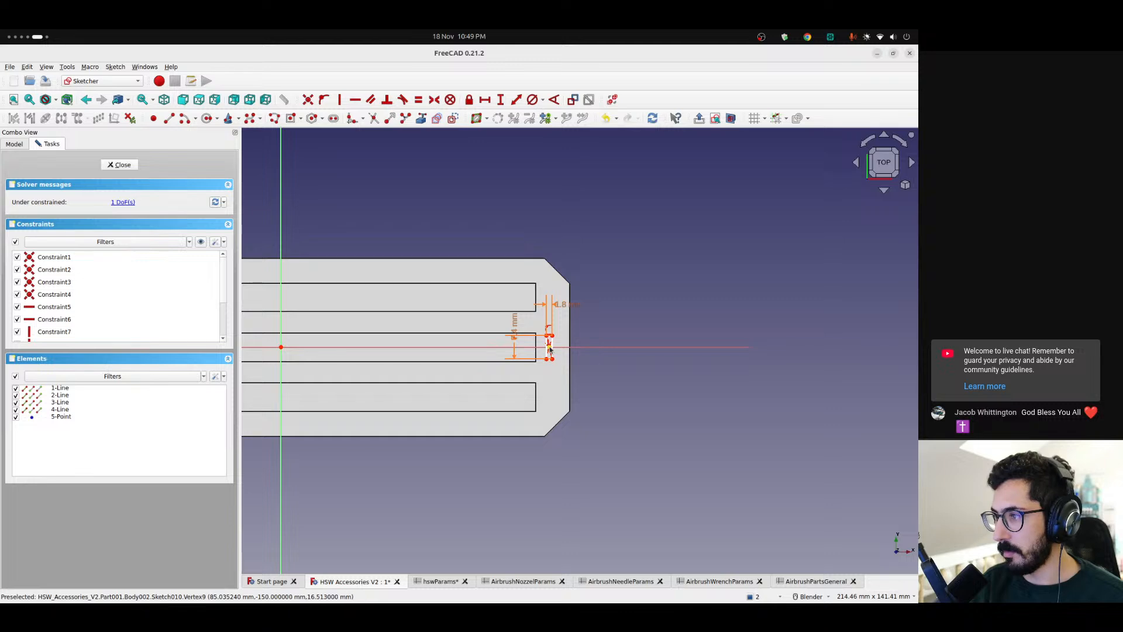
Add a horizontal distance constraint from the origin to the rectangle's center, starting its expression with <<AirbrushPartsGeneral>>.totalWidth / 2
{"action": "left_click", "coordinate": [549, 347]}
{"action": "left_click", "coordinate": [281, 347]}
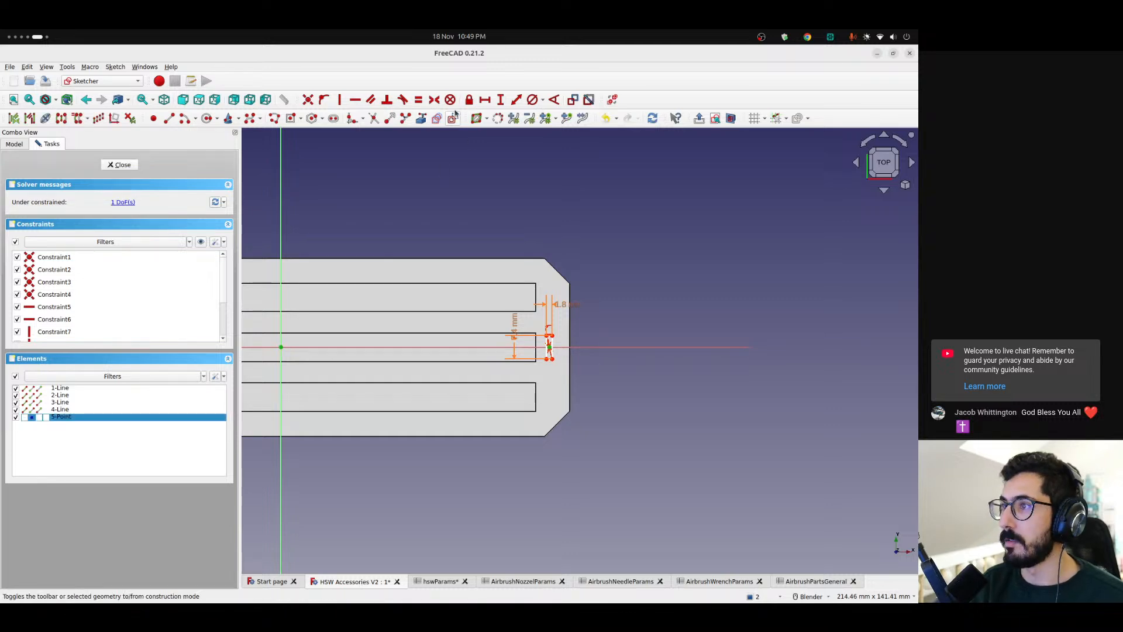
{"action": "key", "text": "l"}
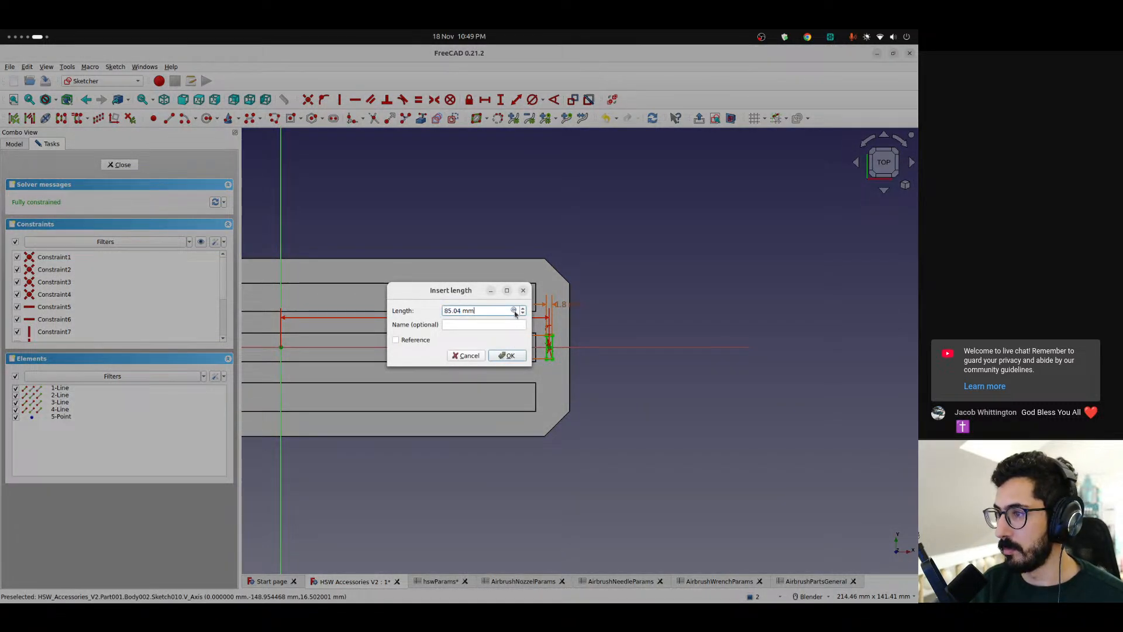
{"action": "left_click", "coordinate": [515, 311]}
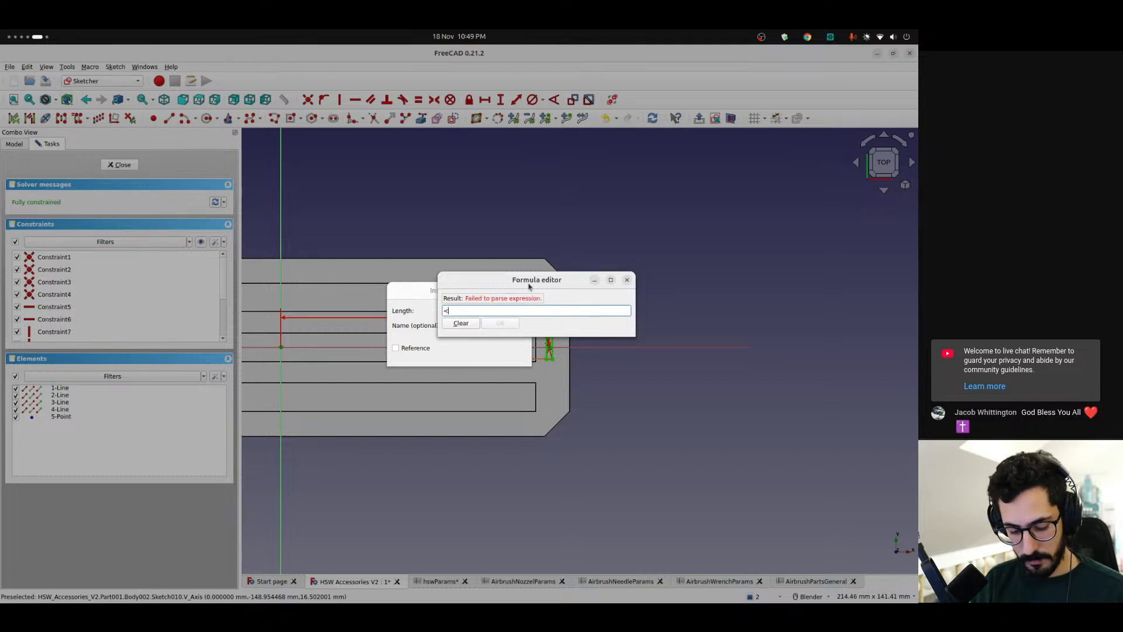
{"action": "type", "text": "<<A"}
{"action": "key", "text": "Up"}
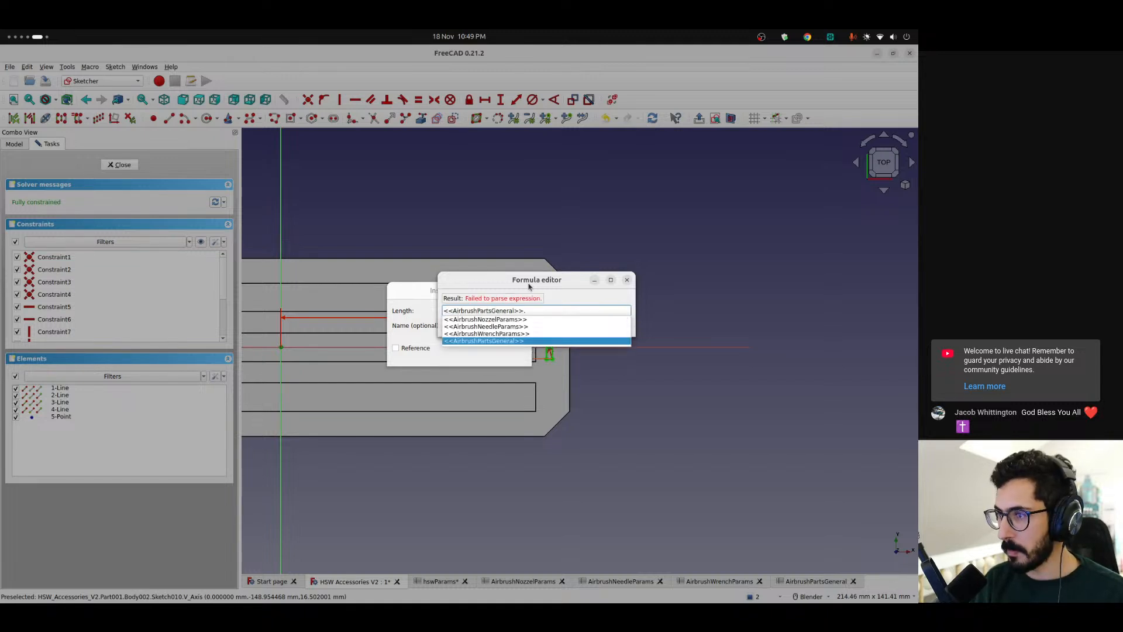
{"action": "type", "text": "tot"}
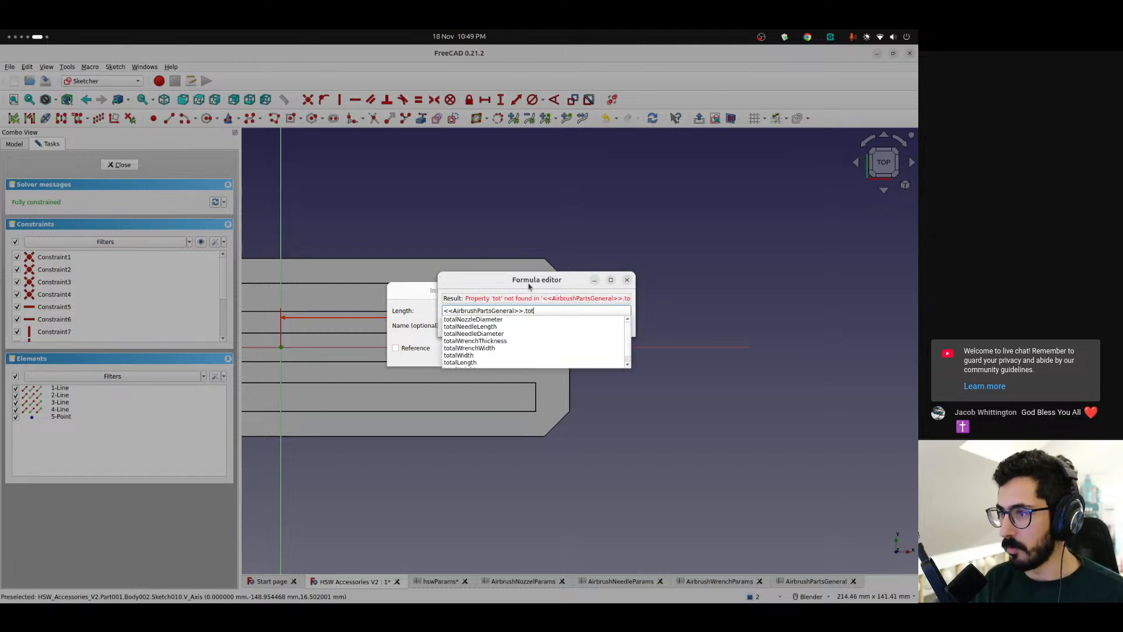
{"action": "key", "text": "Down"}
{"action": "key", "text": "Down"}
{"action": "key", "text": "Down"}
{"action": "key", "text": "Down"}
{"action": "key", "text": "Down"}
{"action": "key", "text": "Down"}
{"action": "key", "text": "Return"}
{"action": "type", "text": "/ 2 -"}
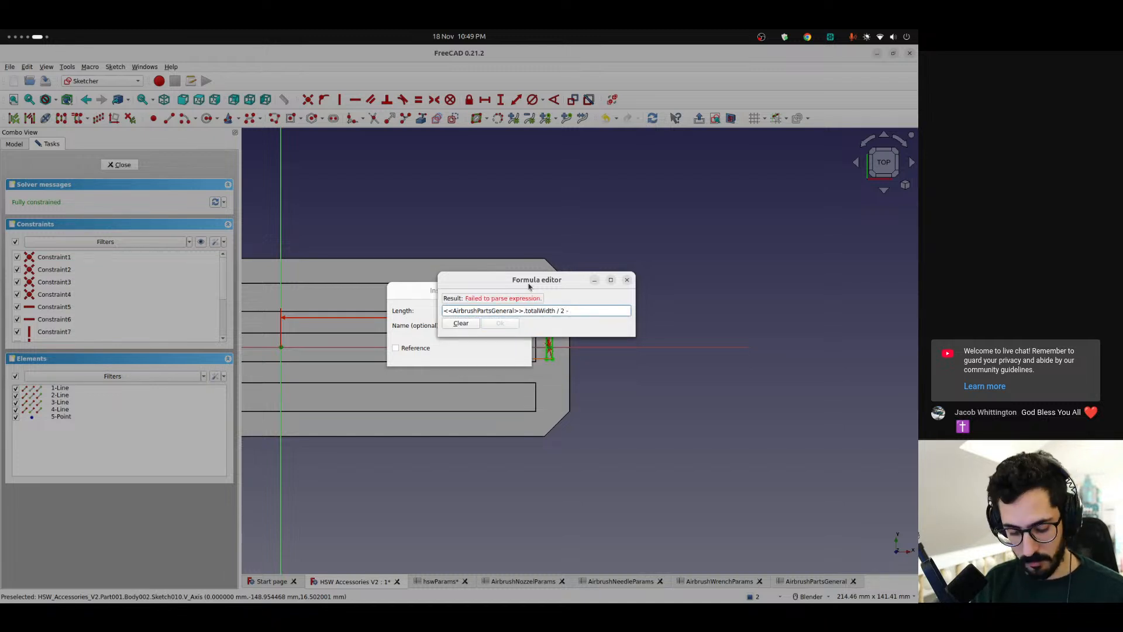
{"action": "type", "text": " air"}
Subtract <<AirbrushPartsGeneral>>.padding in the horizontal distance expression
{"action": "key", "text": "Up"}
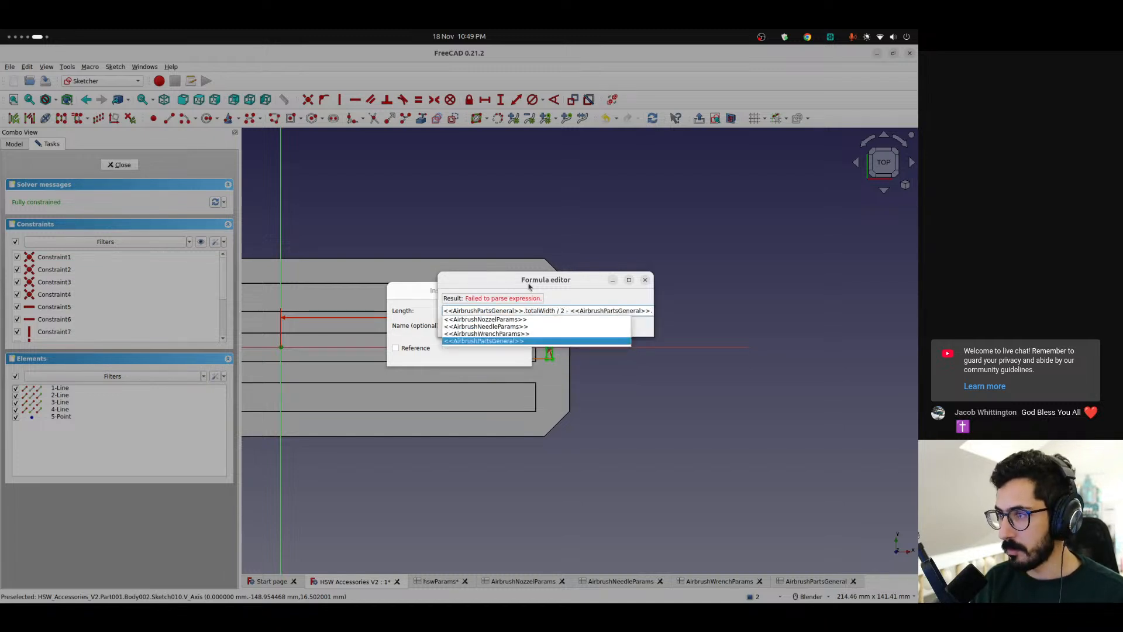
{"action": "type", "text": "pad"}
{"action": "key", "text": "Up"}
{"action": "key", "text": "Down"}
{"action": "key", "text": "Down"}
{"action": "key", "text": "Return"}
Subtract <<AirbrushPartsGeneral>>.totalWrenchThickness / 2 in the distance expression and apply the constraint
{"action": "type", "text": "- <<"}
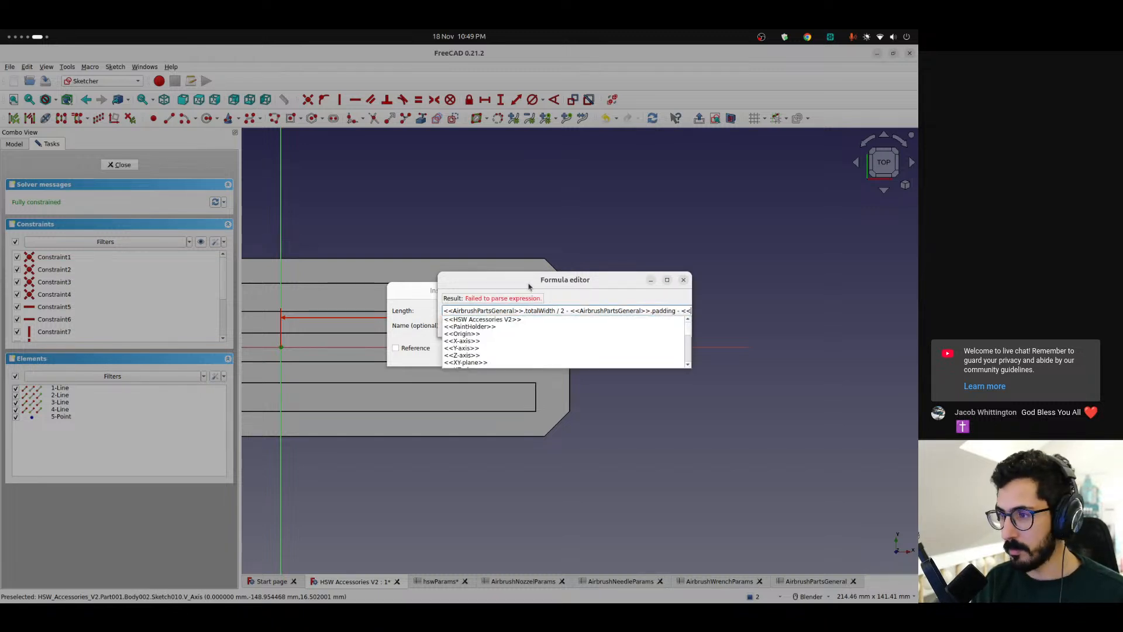
{"action": "type", "text": "A"}
{"action": "key", "text": "Up"}
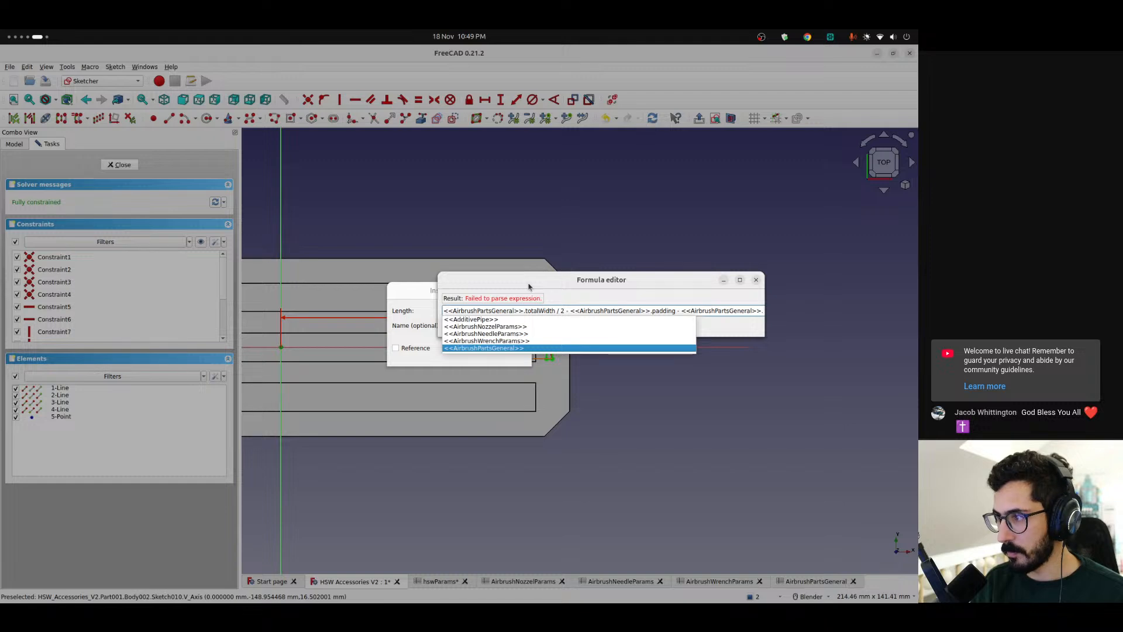
{"action": "type", "text": "wre"}
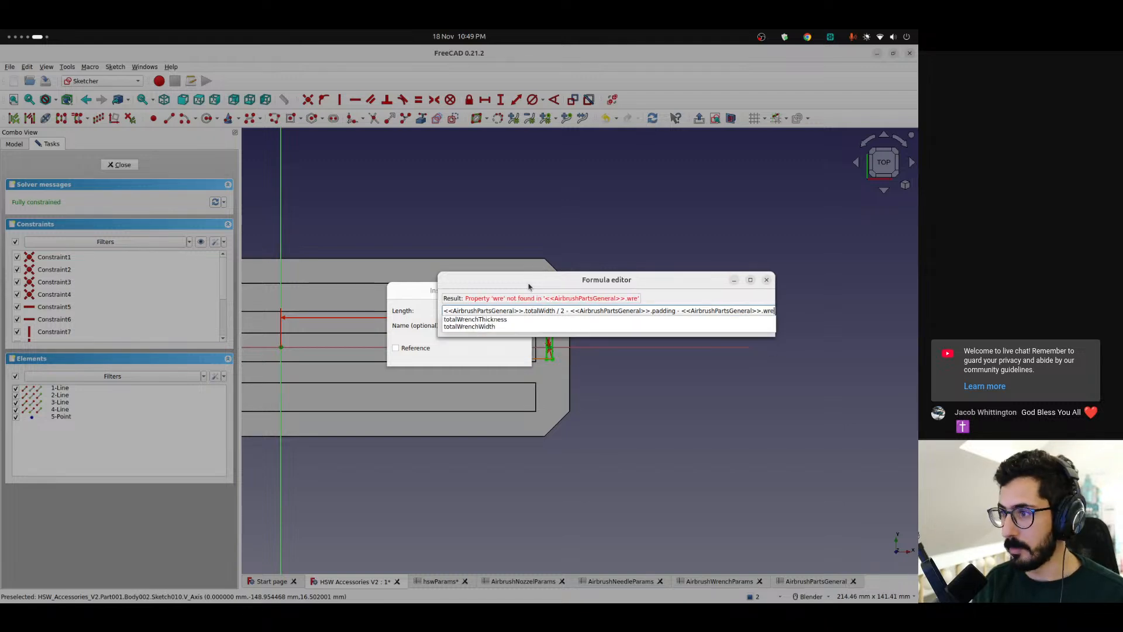
{"action": "key", "text": "Down"}
{"action": "type", "text": "/ 2"}
{"action": "key", "text": "Return"}
{"action": "key", "text": "Return"}
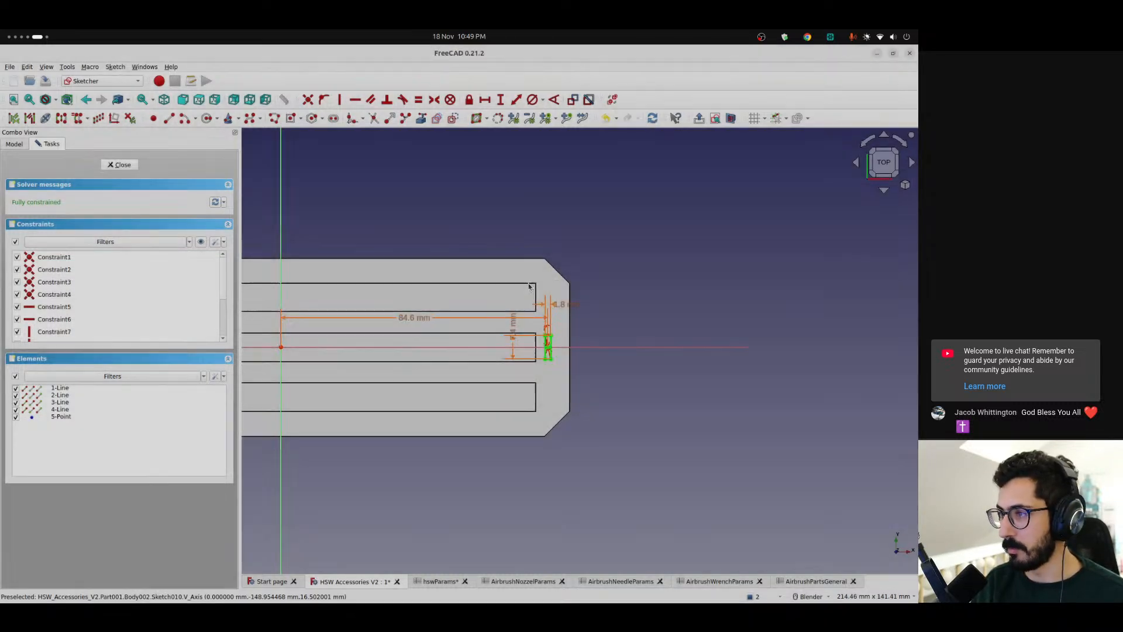
Close the wrench slot sketch and start a Pocket from it
{"action": "right_click", "coordinate": [548, 338]}
{"action": "key", "text": "Escape"}
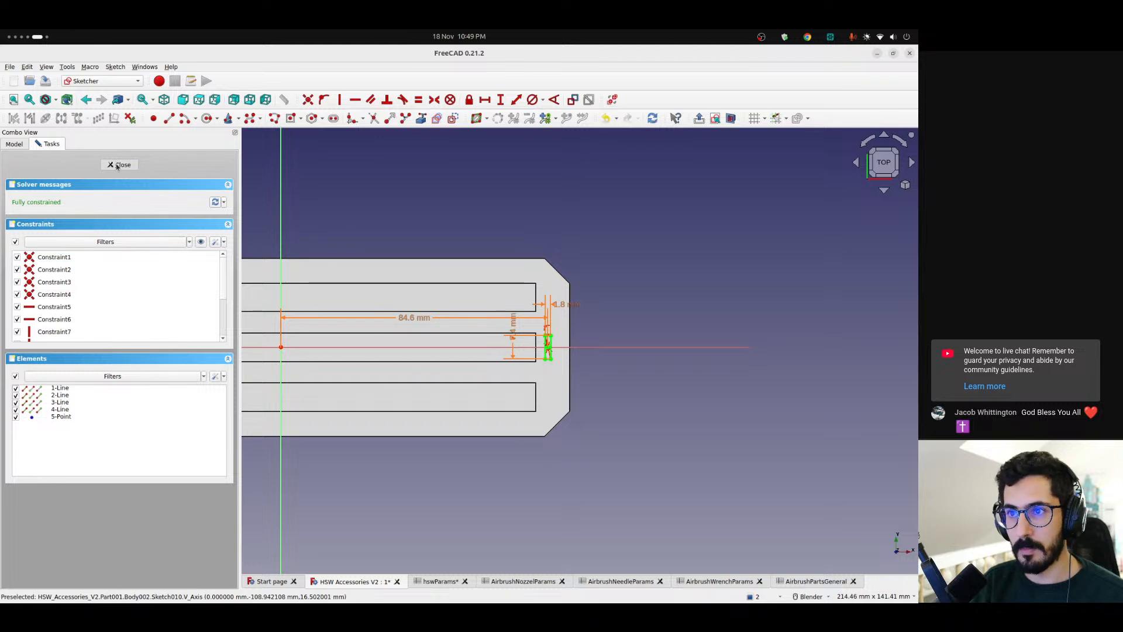
{"action": "key", "text": "Escape"}
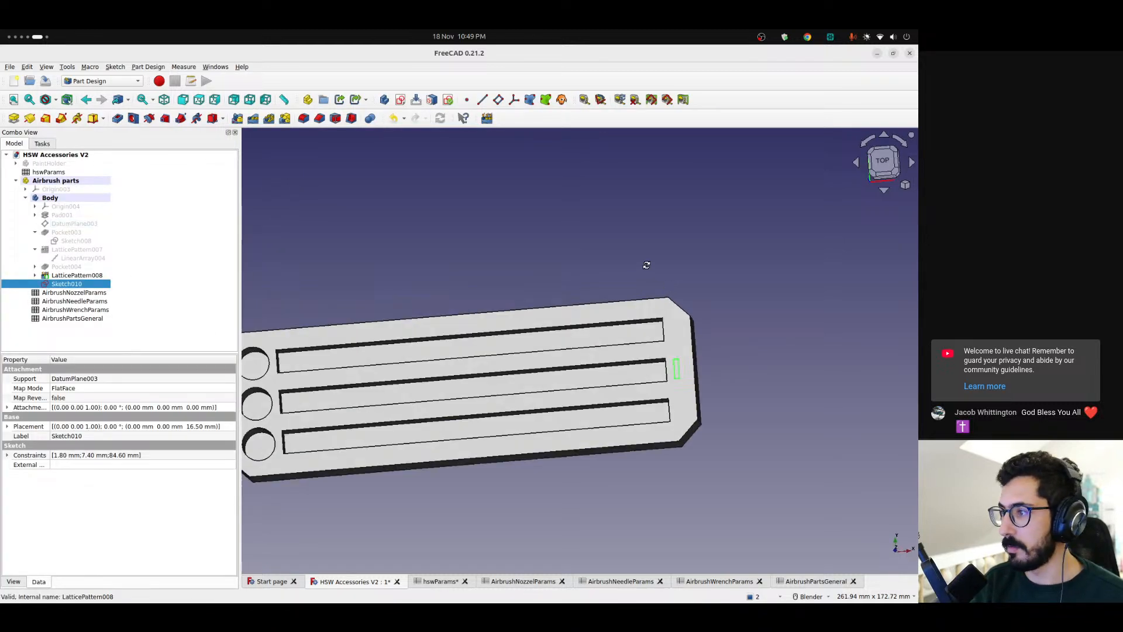
{"action": "left_click", "coordinate": [118, 118]}
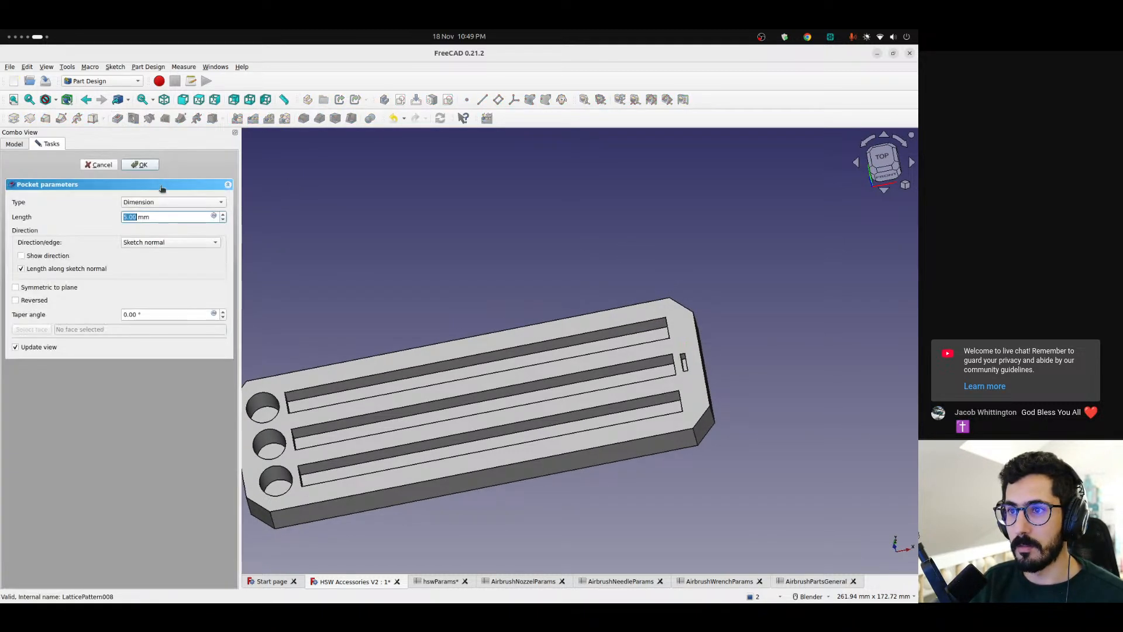
Try the Through all type for the wrench pocket and inspect the resulting cut up close
{"action": "left_click", "coordinate": [164, 203]}
{"action": "left_click", "coordinate": [160, 215]}
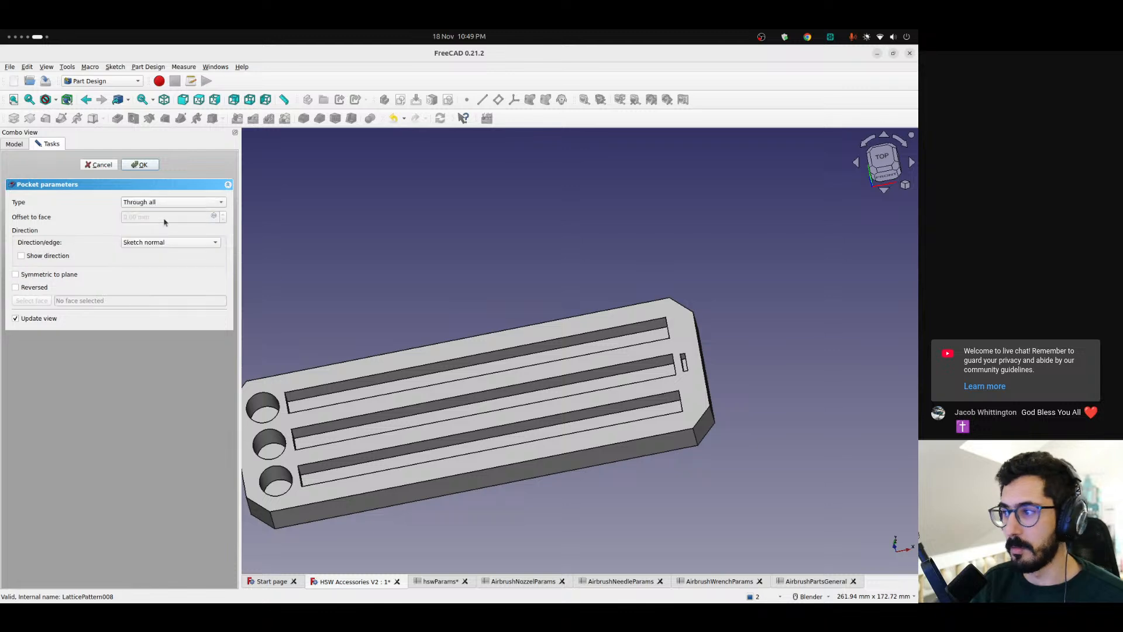
{"action": "key", "text": "2"}
{"action": "scroll", "coordinate": [690, 381], "scroll_direction": "up", "scroll_amount": 6}
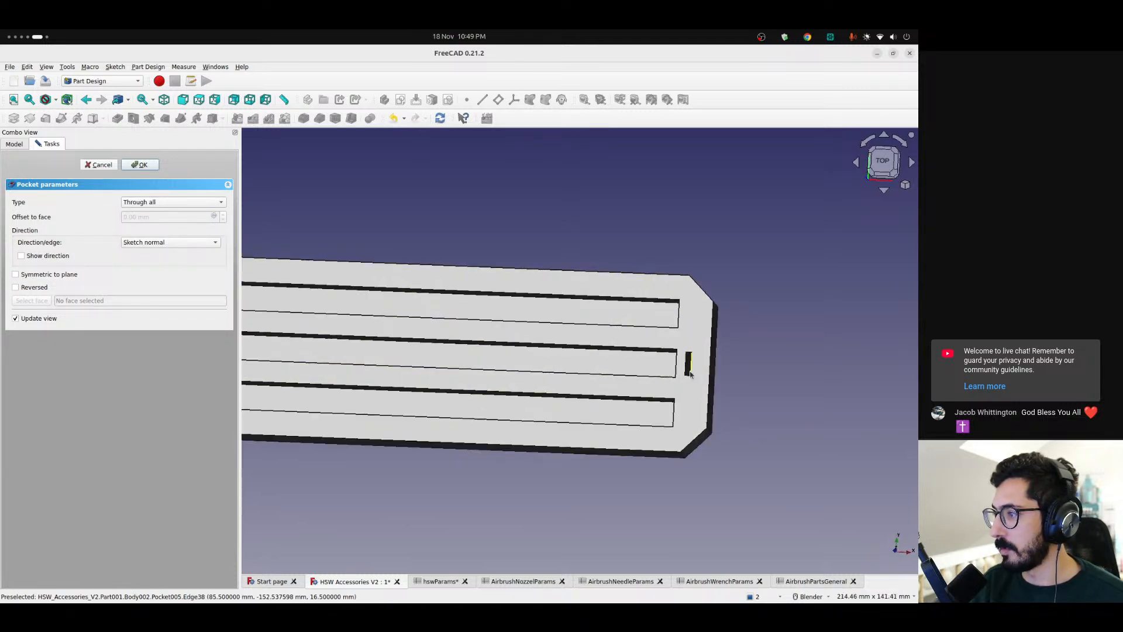
{"action": "middle_click_drag", "start_coordinate": [698, 381], "coordinate": [721, 396]}
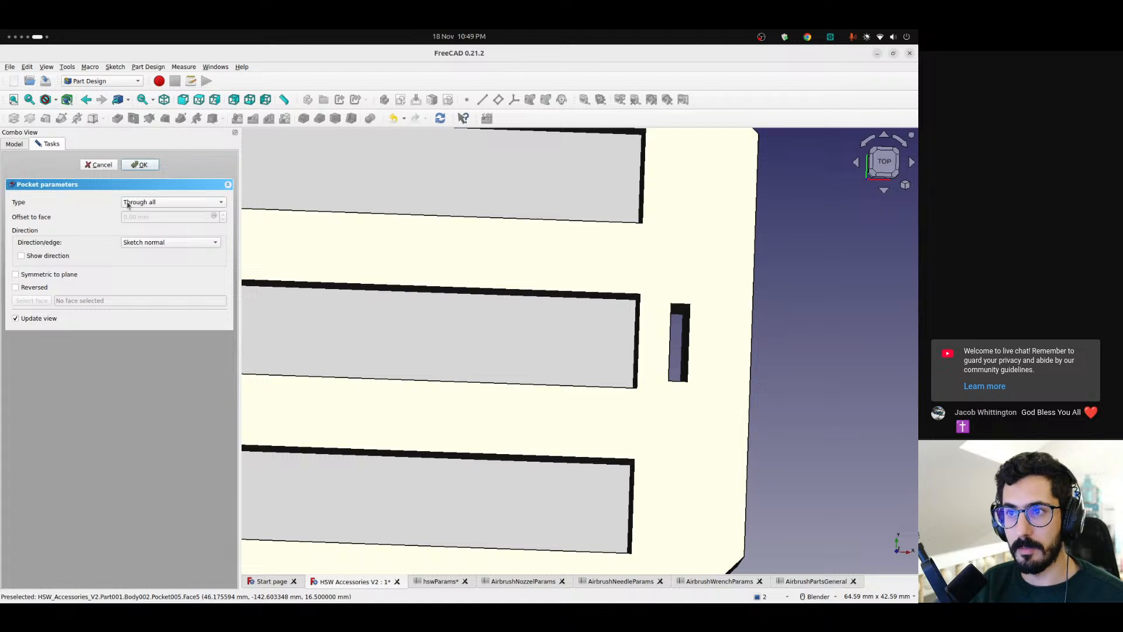
Set the wrench pocket's type to Dimension with the length expression <<AirbrushWrenchParams>>.length, and accept the pocket
{"action": "left_click", "coordinate": [205, 204]}
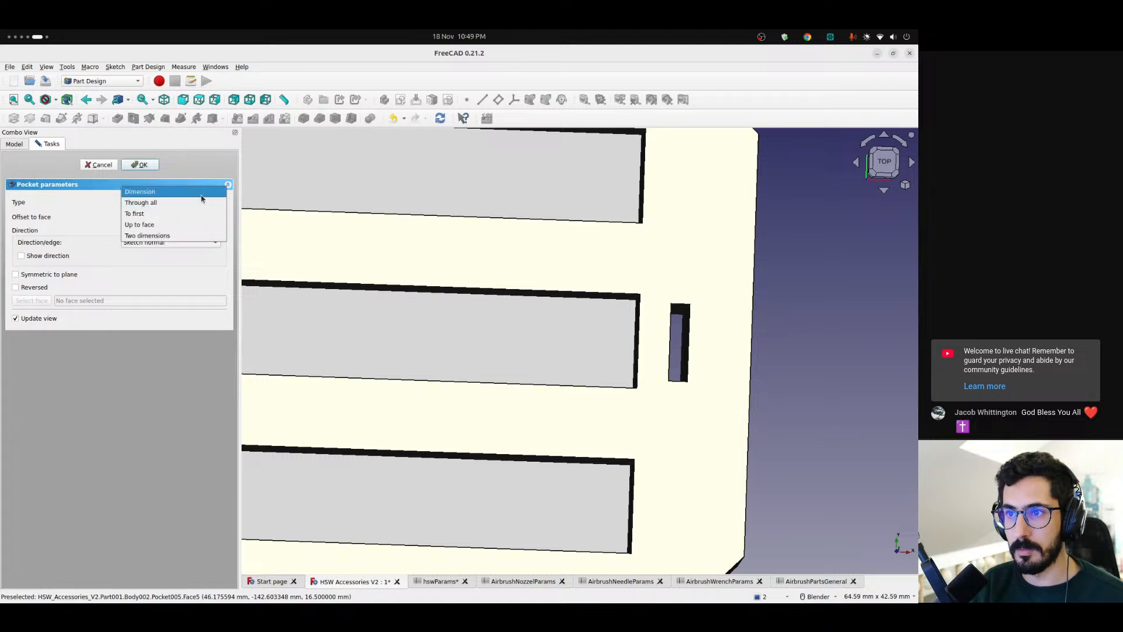
{"action": "left_click", "coordinate": [207, 189]}
{"action": "left_click", "coordinate": [214, 216]}
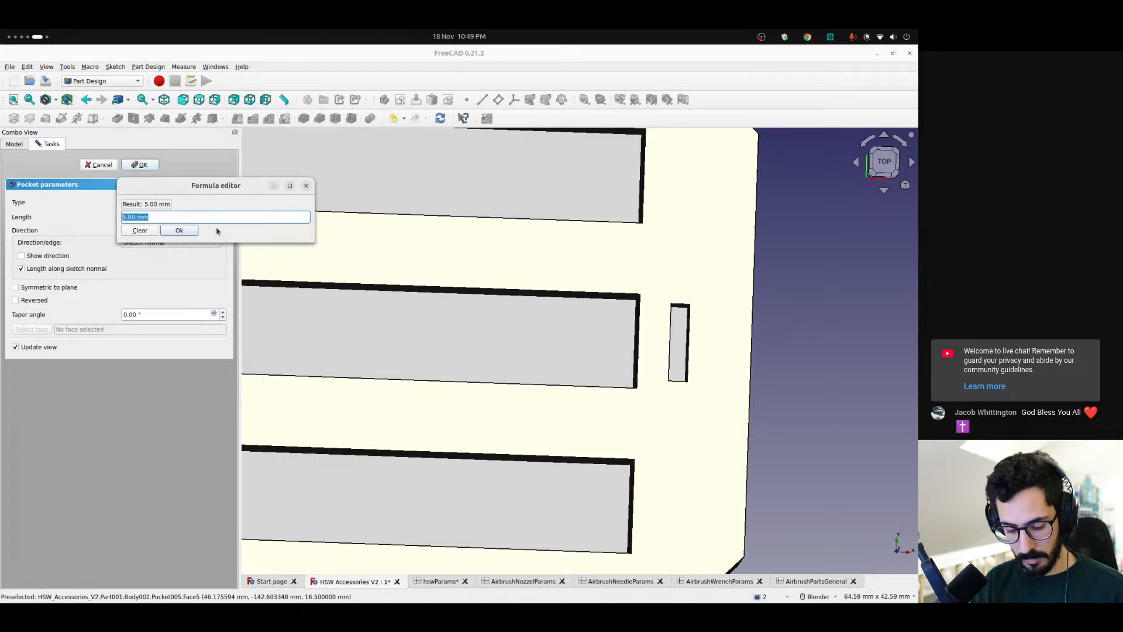
{"action": "type", "text": "<<"}
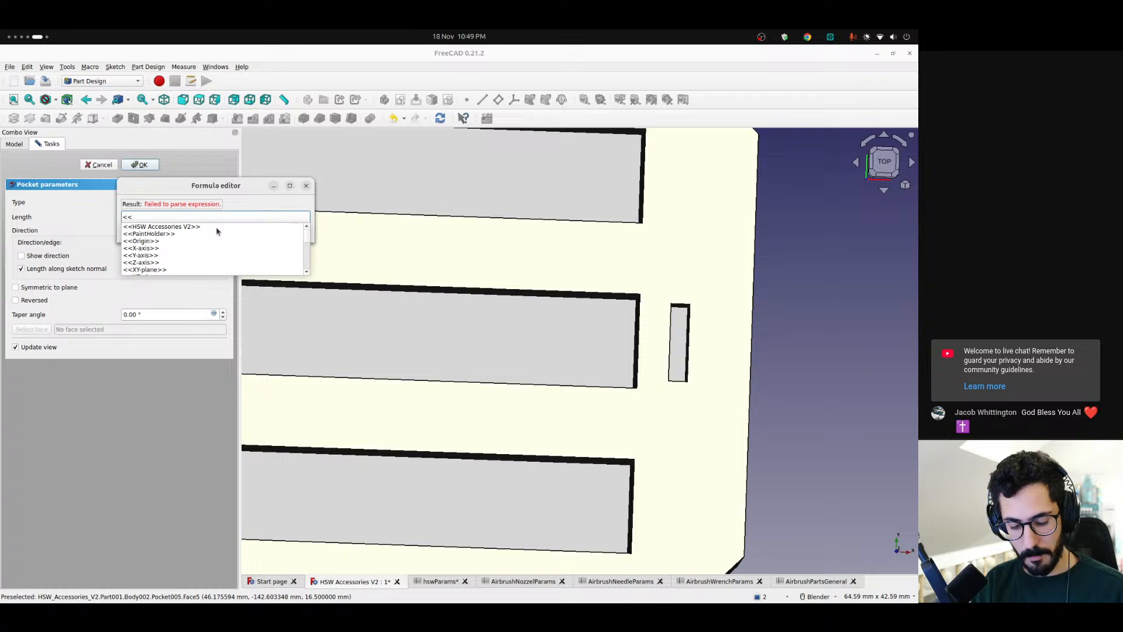
{"action": "type", "text": "ai"}
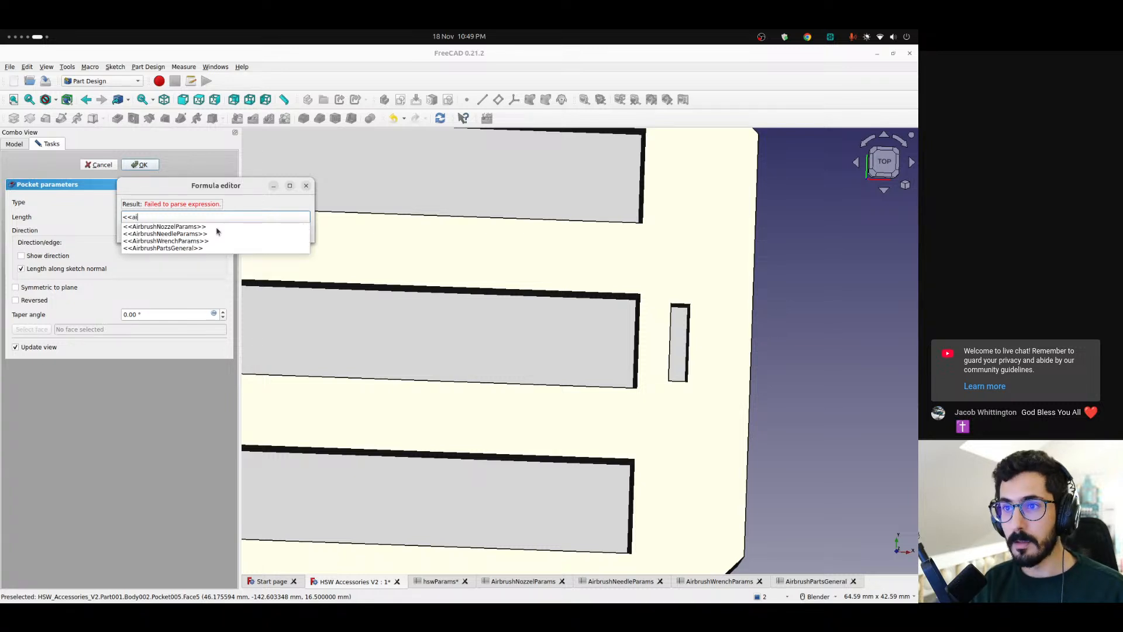
{"action": "key", "text": "Down"}
{"action": "key", "text": "Down"}
{"action": "key", "text": "Down"}
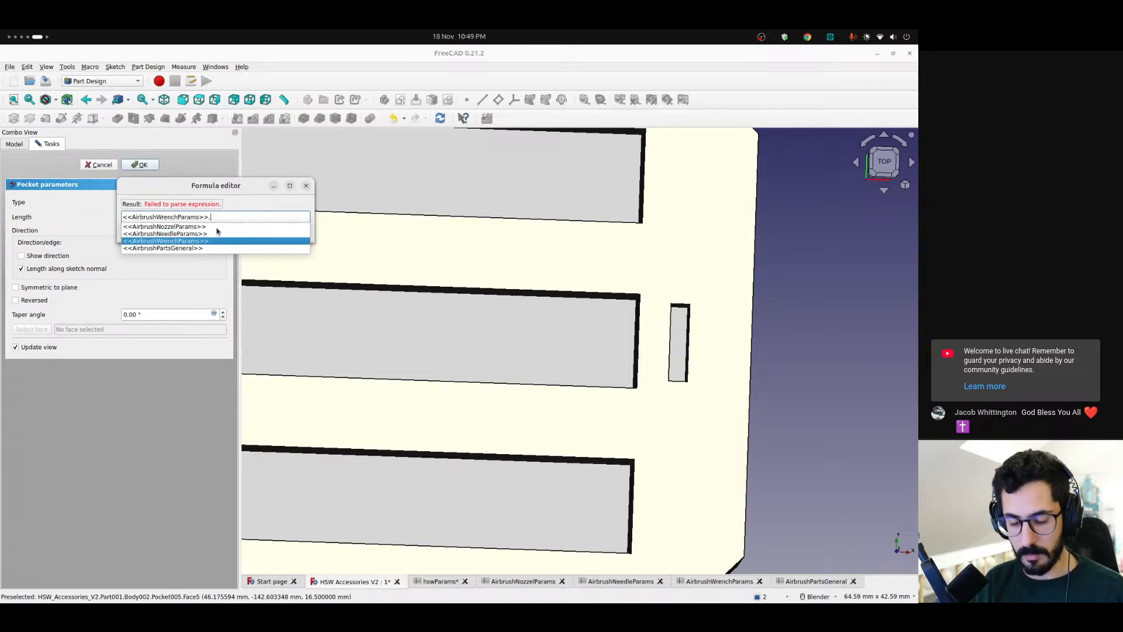
{"action": "type", "text": "le"}
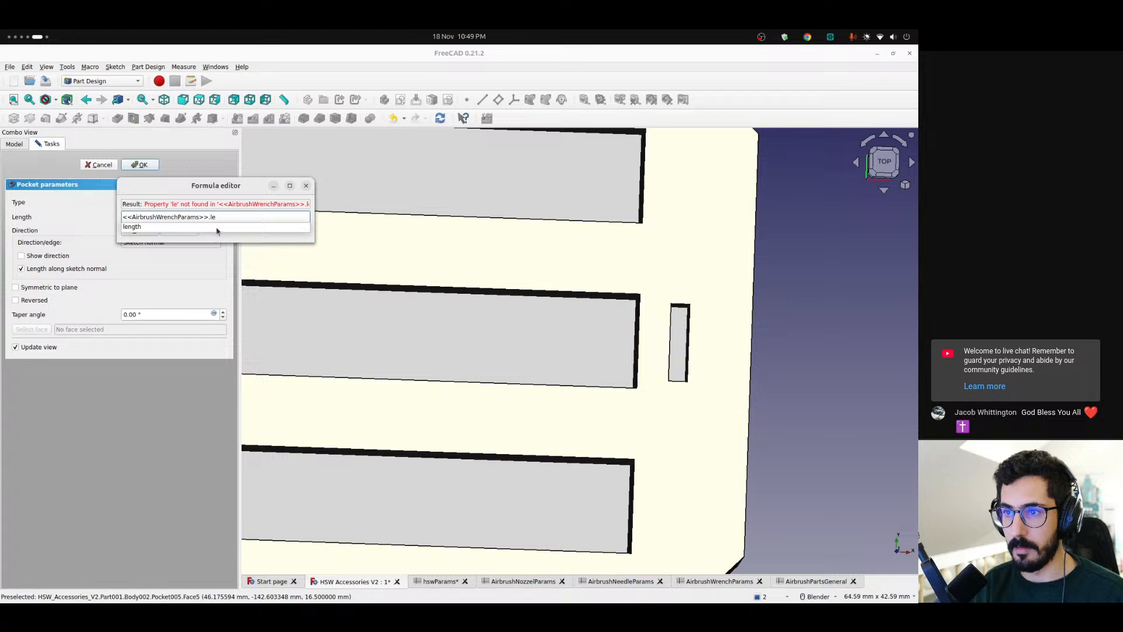
{"action": "key", "text": "Down"}
{"action": "key", "text": "Return"}
{"action": "key", "text": "Return"}
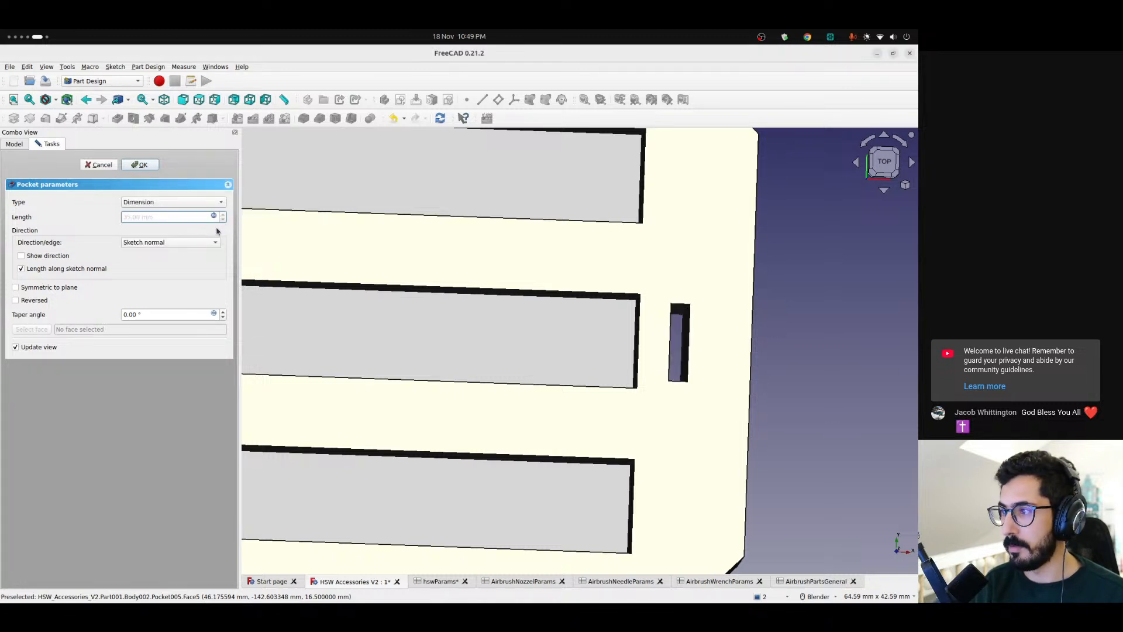
{"action": "left_click", "coordinate": [150, 169]}
Examine the wrench slot's depth, its walls and its clearance to the plate's short edge from several angles
{"action": "scroll", "coordinate": [678, 358], "scroll_direction": "up", "scroll_amount": 5}
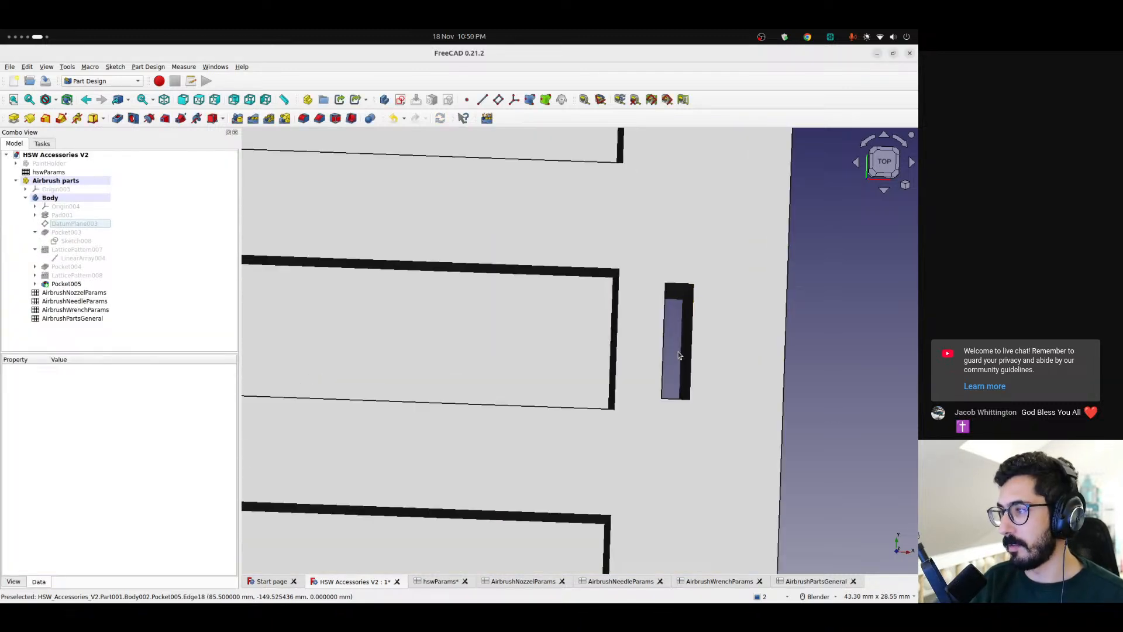
{"action": "scroll", "coordinate": [677, 358], "scroll_direction": "down", "scroll_amount": 6}
{"action": "middle_click_drag", "start_coordinate": [681, 425], "coordinate": [664, 377]}
{"action": "scroll", "coordinate": [663, 375], "scroll_direction": "down", "scroll_amount": 5}
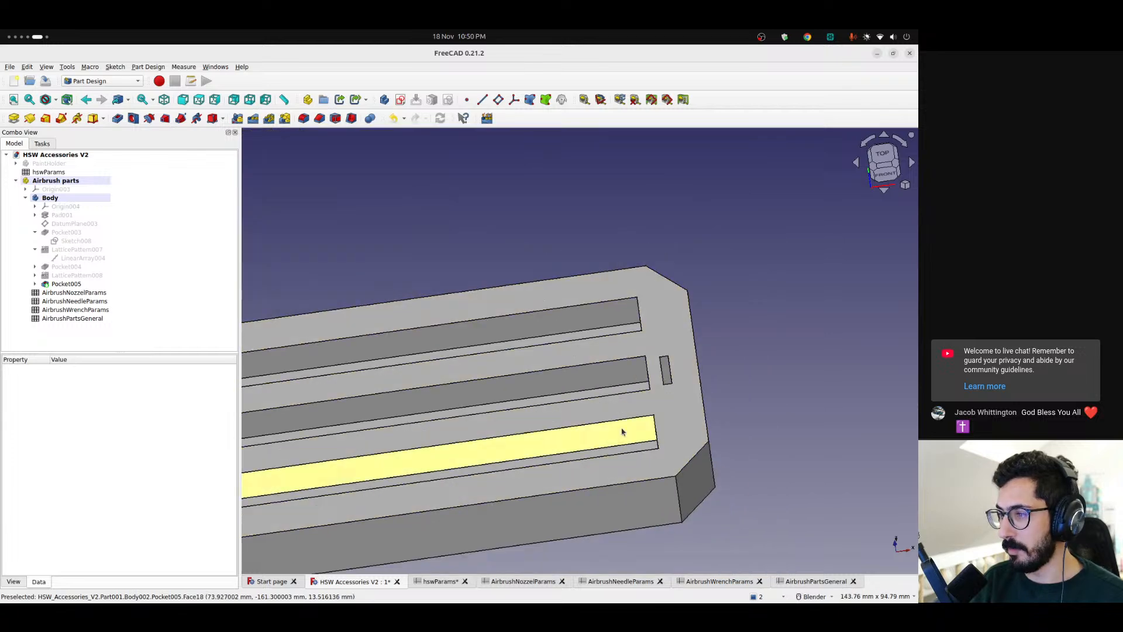
{"action": "middle_click_drag", "start_coordinate": [625, 429], "coordinate": [681, 325], "text": "shift"}
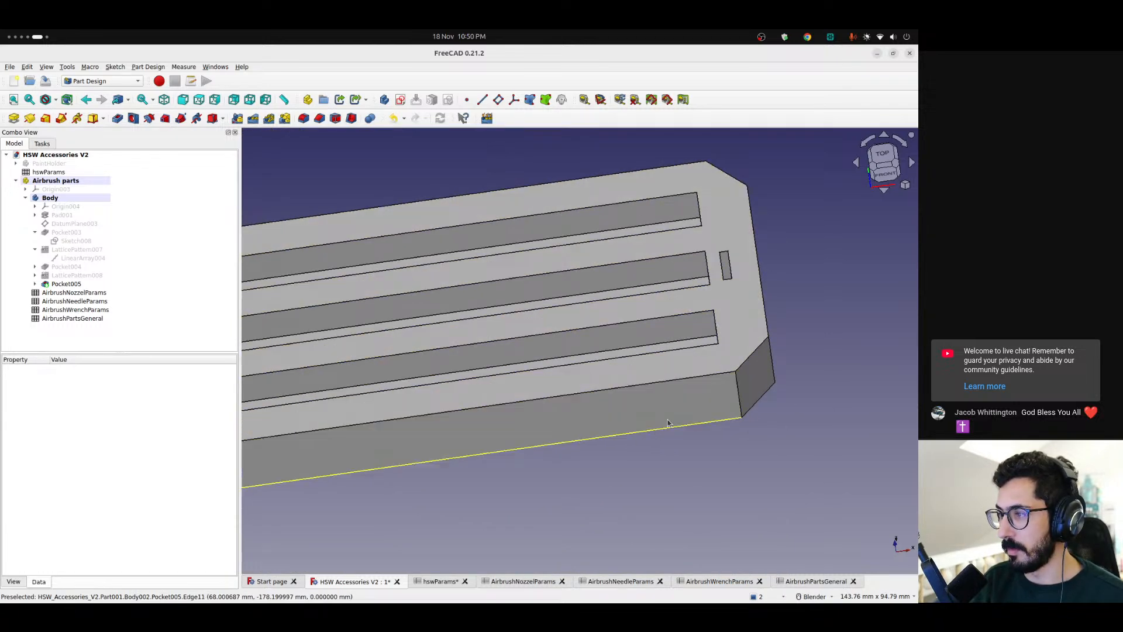
{"action": "scroll", "coordinate": [659, 425], "scroll_direction": "down", "scroll_amount": 3}
{"action": "key", "text": "2"}
{"action": "scroll", "coordinate": [694, 358], "scroll_direction": "up", "scroll_amount": 6}
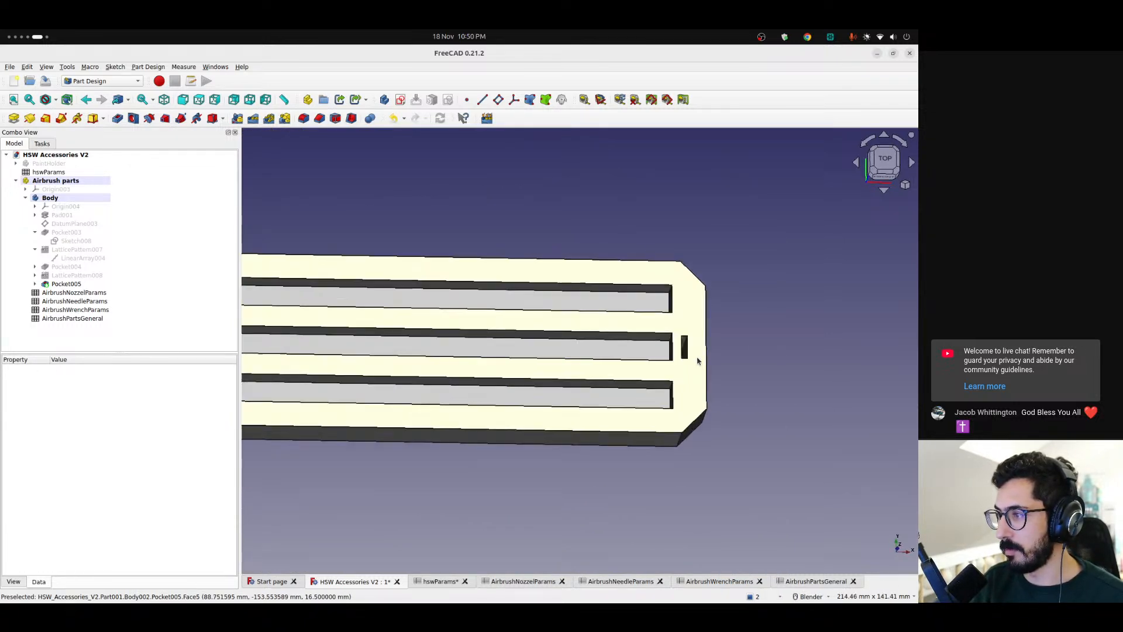
{"action": "middle_click_drag", "start_coordinate": [693, 356], "coordinate": [684, 357]}
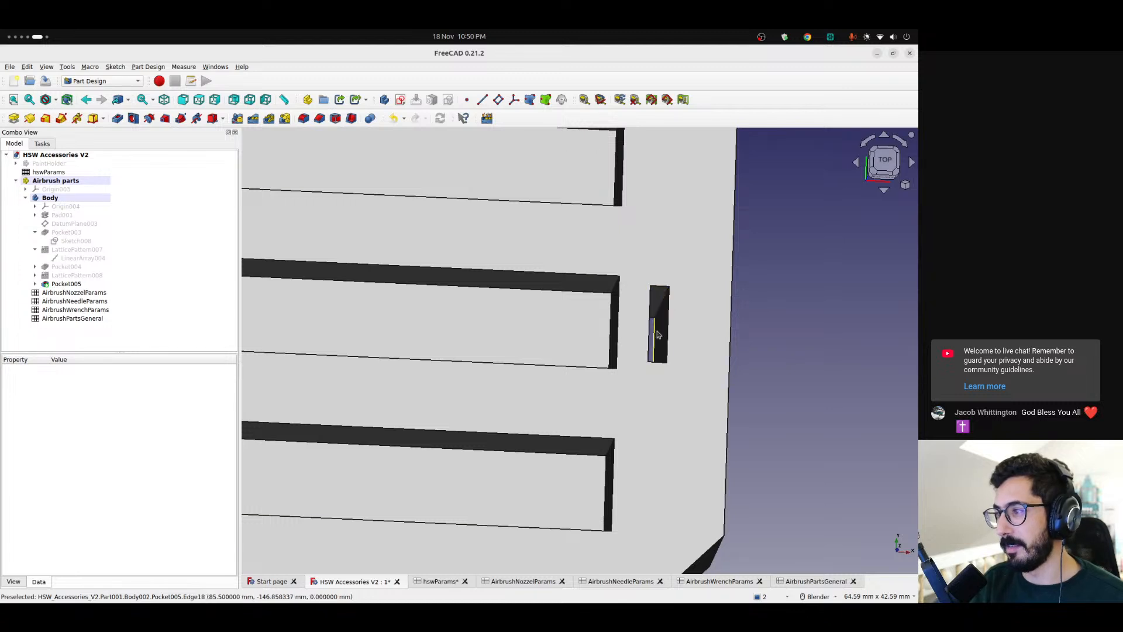
{"action": "scroll", "coordinate": [660, 331], "scroll_direction": "down", "scroll_amount": 5}
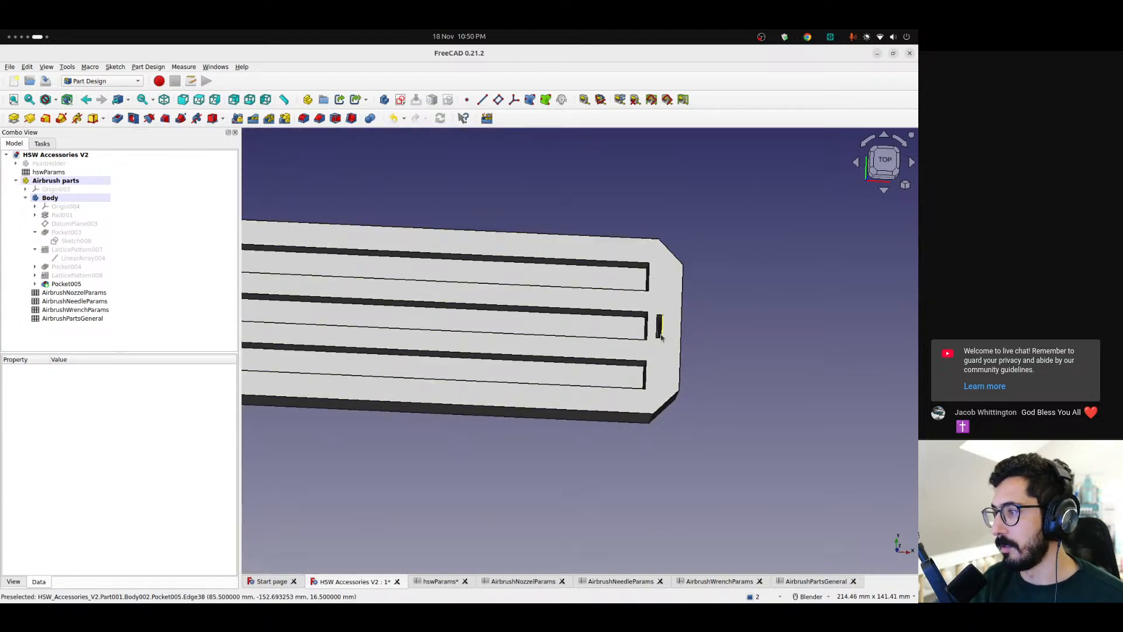
{"action": "scroll", "coordinate": [658, 333], "scroll_direction": "up", "scroll_amount": 5}
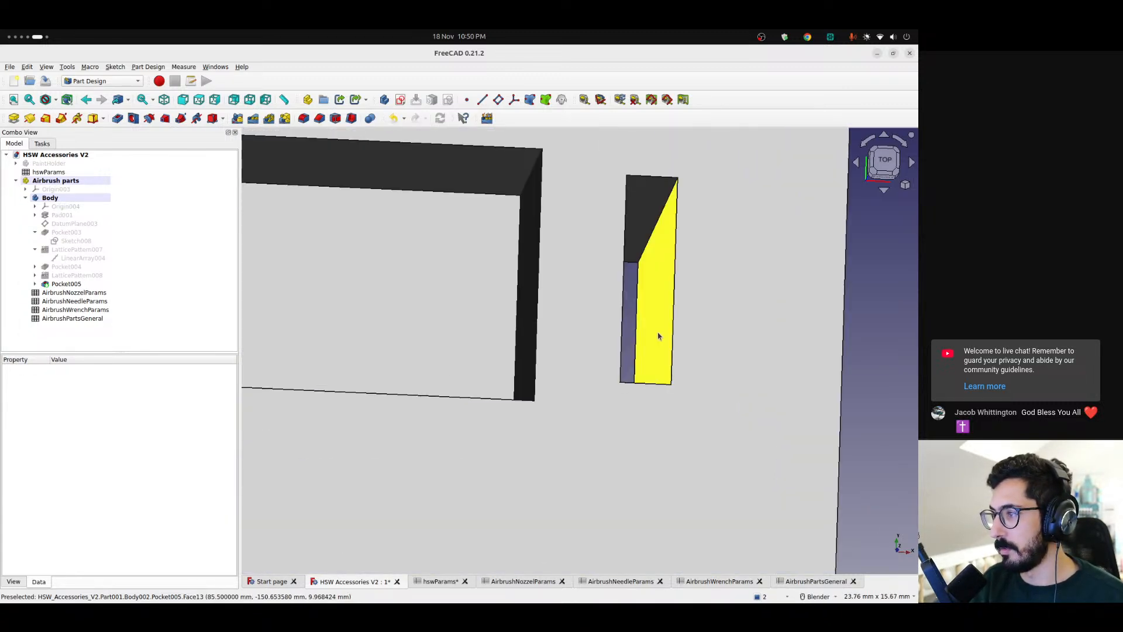
{"action": "scroll", "coordinate": [650, 327], "scroll_direction": "down", "scroll_amount": 6}
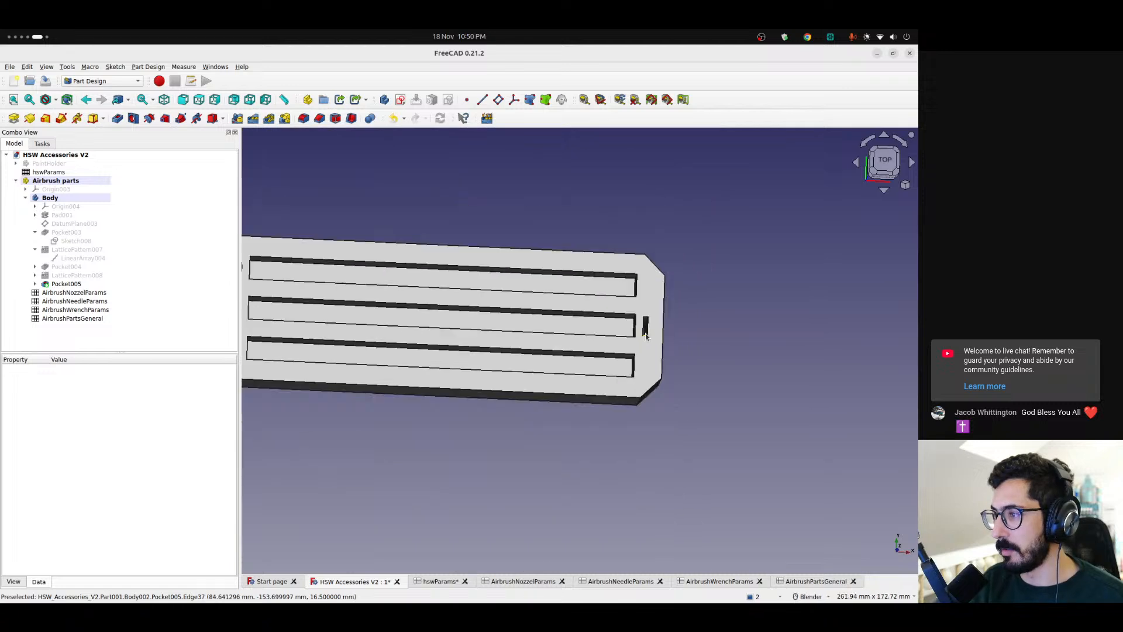
Review the whole holder plate, comparing the nozzle holes, needle slots and wrench slot
{"action": "scroll", "coordinate": [525, 359], "scroll_direction": "up", "scroll_amount": 5}
{"action": "mouse_move", "coordinate": [552, 369]}
{"action": "middle_mouse_down"}
{"action": "mouse_move", "coordinate": [564, 343]}
{"action": "mouse_move", "coordinate": [538, 319]}
{"action": "mouse_move", "coordinate": [560, 358]}
{"action": "middle_mouse_up"}
{"action": "scroll", "coordinate": [679, 369], "scroll_direction": "down", "scroll_amount": 3}
{"action": "middle_click_drag", "start_coordinate": [678, 369], "coordinate": [624, 353], "text": "shift"}
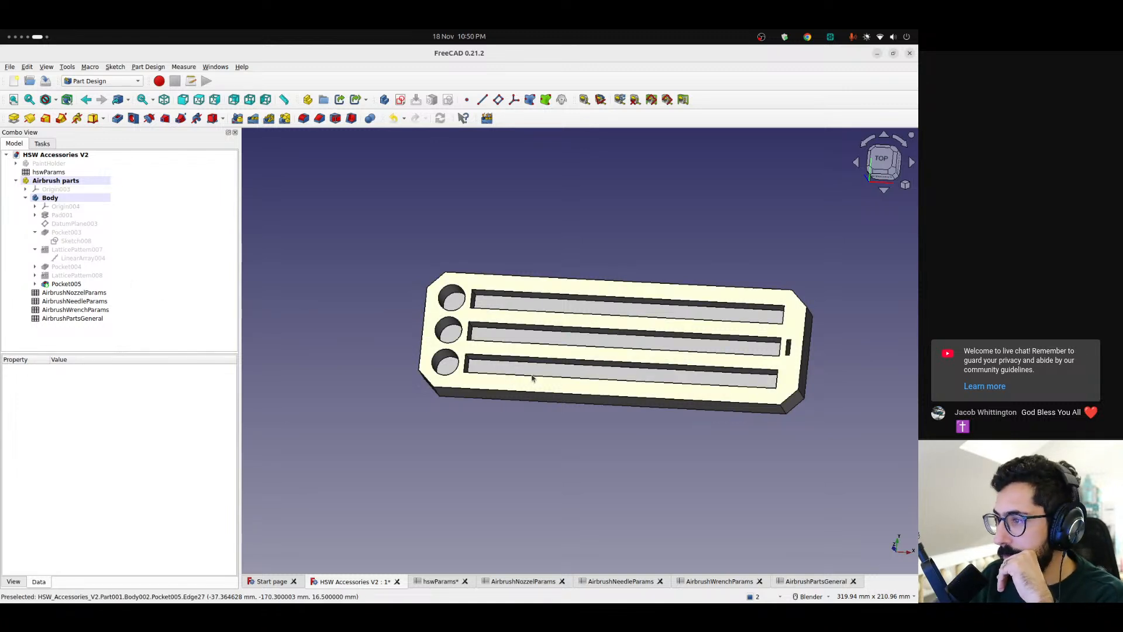
{"action": "scroll", "coordinate": [532, 375], "scroll_direction": "up", "scroll_amount": 4}
{"action": "scroll", "coordinate": [531, 374], "scroll_direction": "down", "scroll_amount": 3}
{"action": "mouse_move", "coordinate": [531, 374]}
{"action": "middle_mouse_down"}
{"action": "mouse_move", "coordinate": [499, 376]}
{"action": "mouse_move", "coordinate": [524, 381]}
{"action": "mouse_move", "coordinate": [518, 360]}
{"action": "middle_mouse_up"}
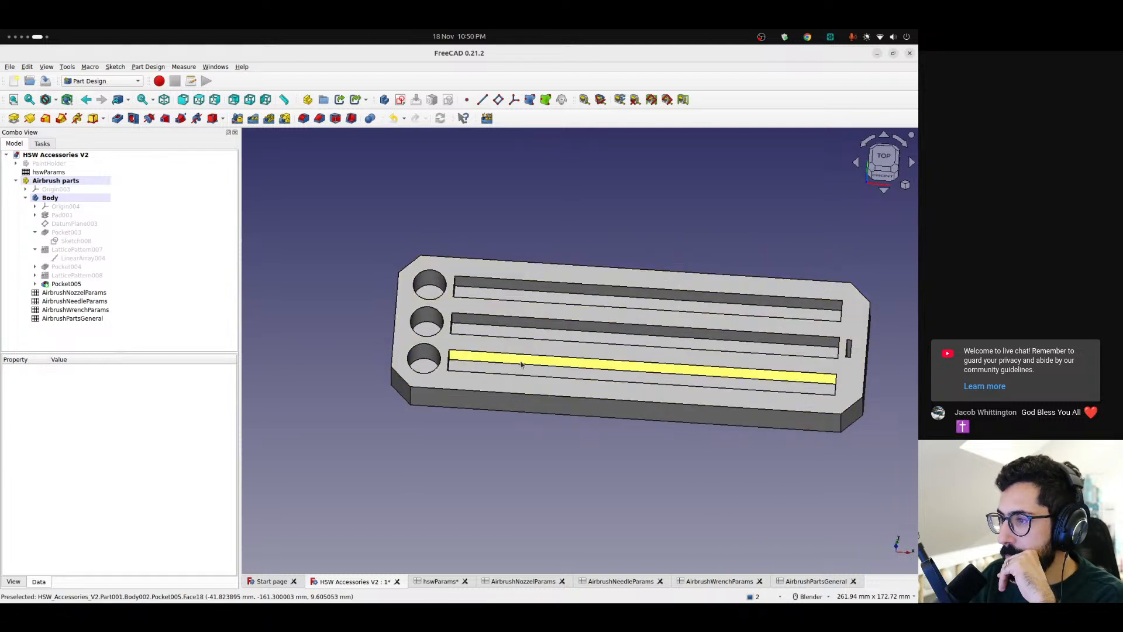
{"action": "scroll", "coordinate": [474, 359], "scroll_direction": "up", "scroll_amount": 2}
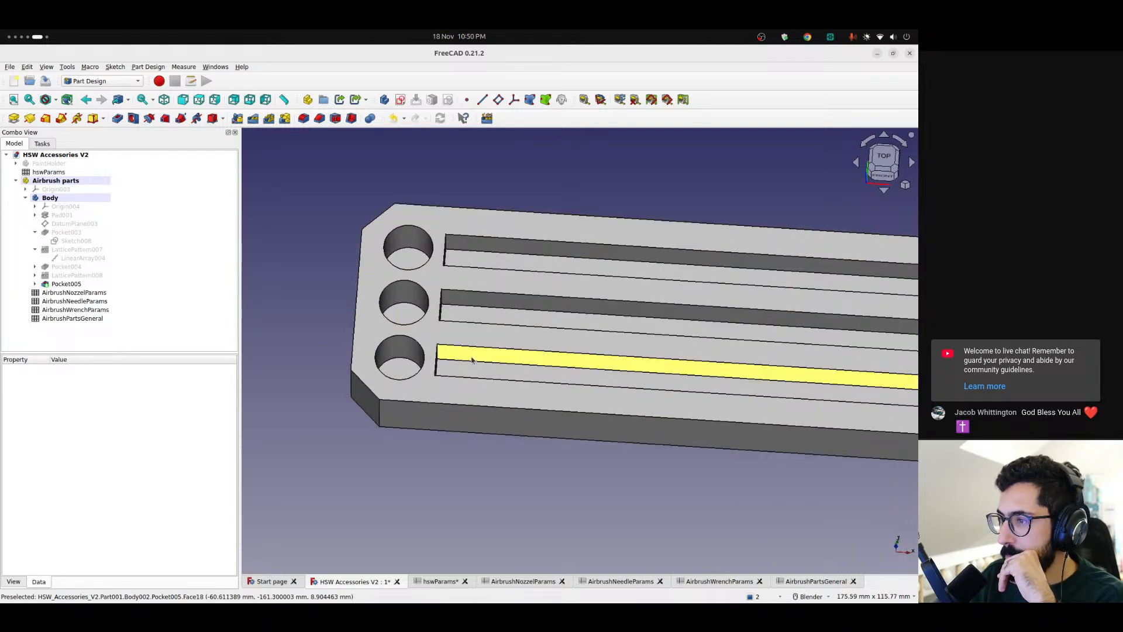
Review the holder plate from the top, the front and tilted angles, comparing the slot depths with the plate's thickness
{"action": "middle_click_drag", "start_coordinate": [481, 359], "coordinate": [876, 180]}
{"action": "left_click", "coordinate": [883, 164]}
{"action": "scroll", "coordinate": [678, 336], "scroll_direction": "down", "scroll_amount": 2}
{"action": "middle_click_drag", "start_coordinate": [673, 348], "coordinate": [569, 348], "text": "shift"}
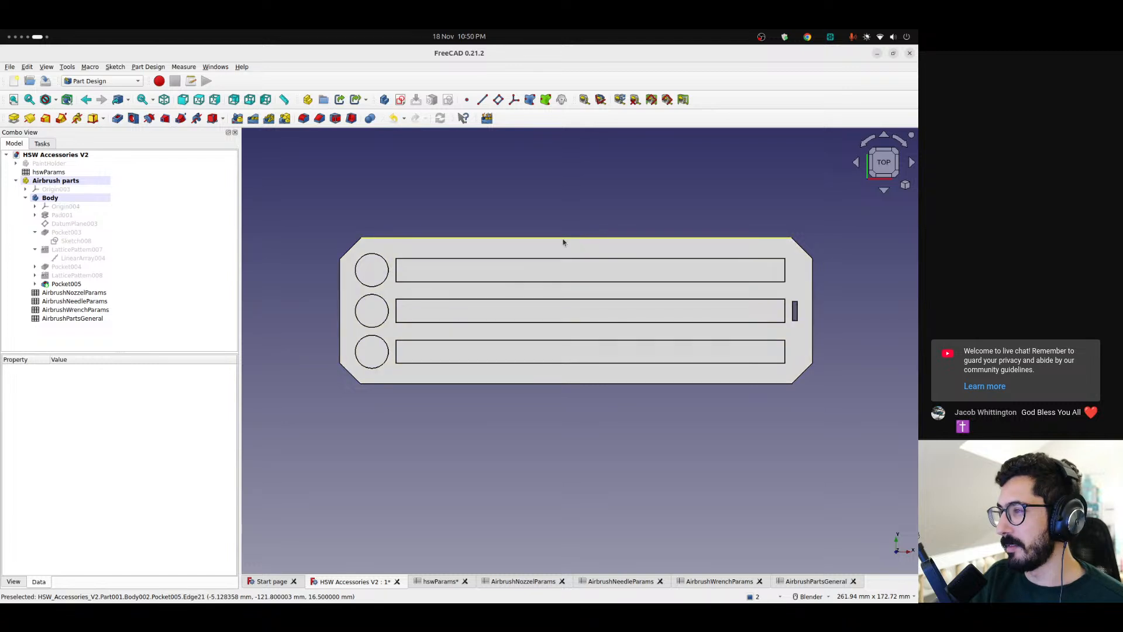
{"action": "middle_click_drag", "start_coordinate": [582, 277], "coordinate": [554, 233]}
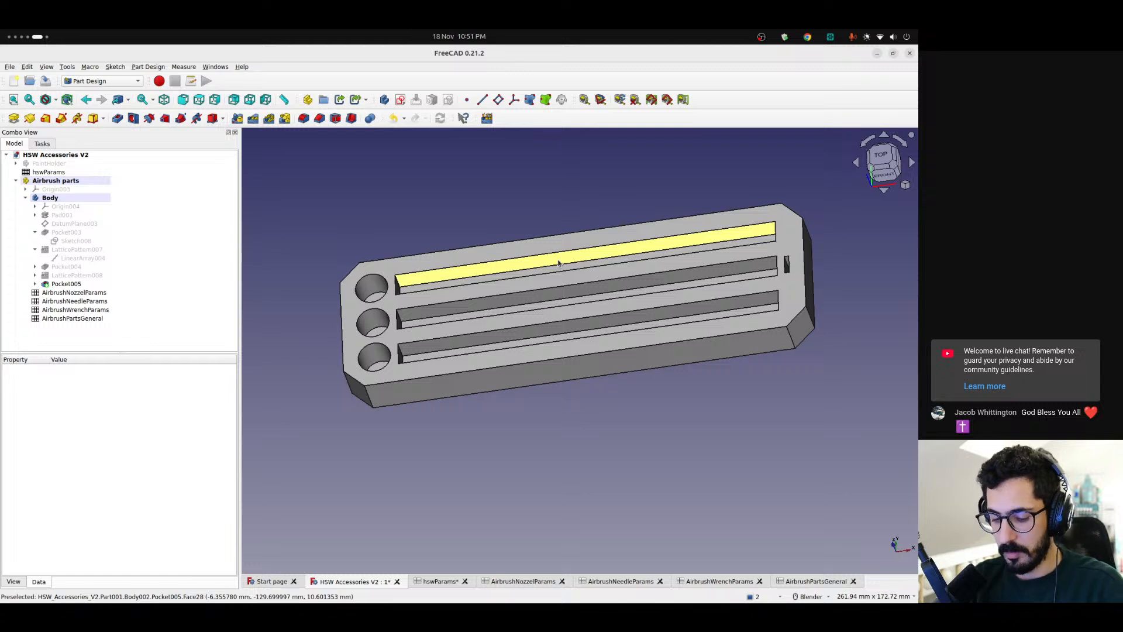
{"action": "left_click", "coordinate": [559, 263]}
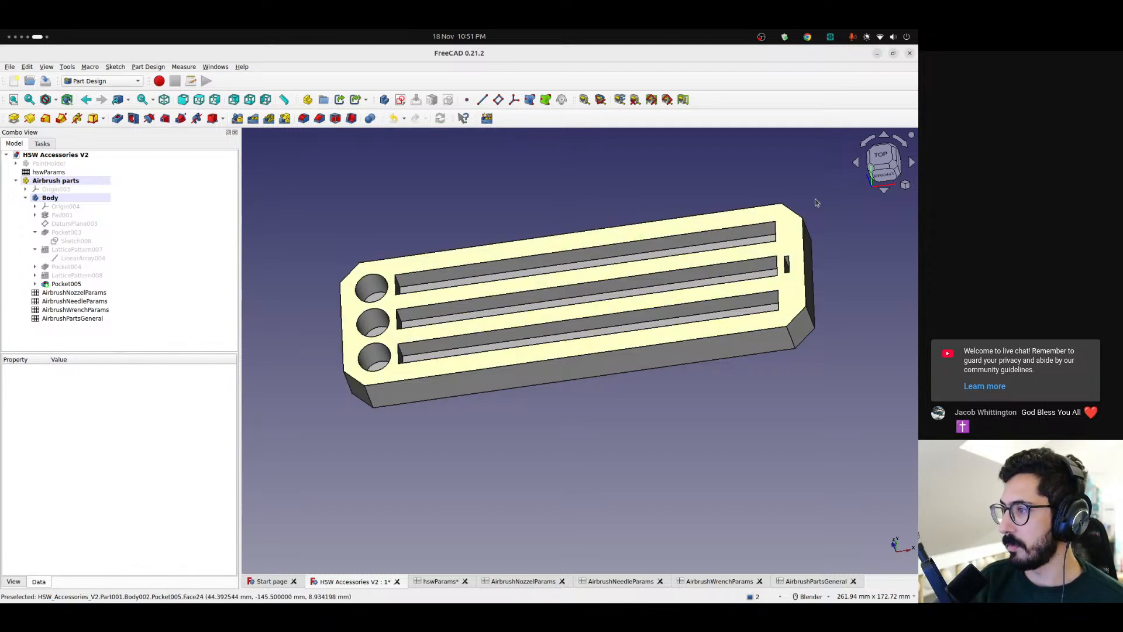
{"action": "key", "text": "1"}
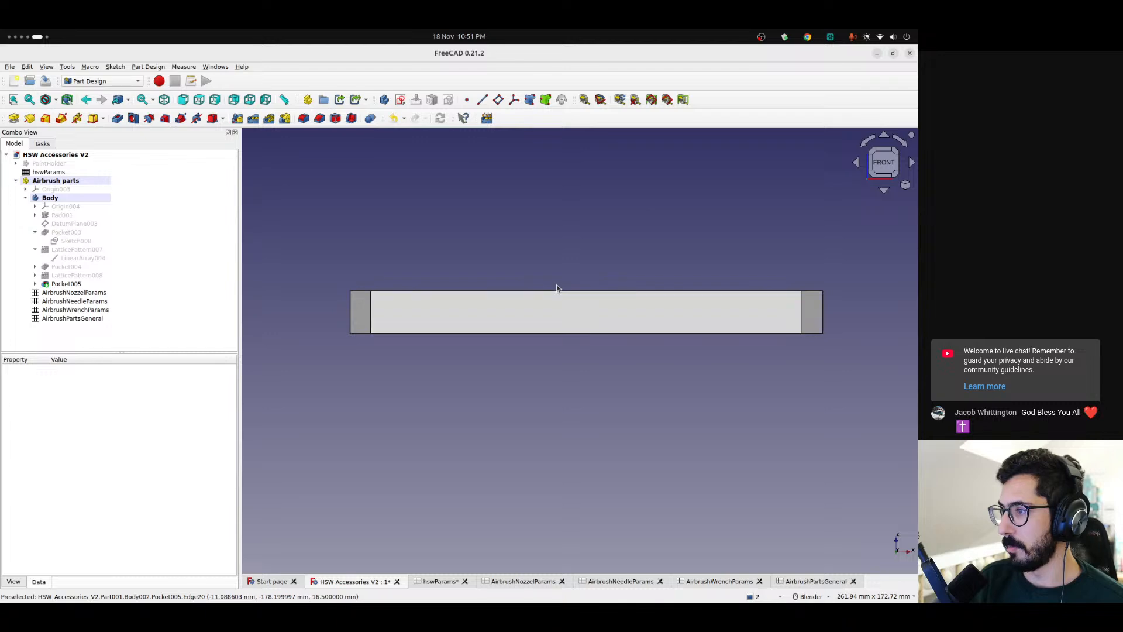
{"action": "middle_click_drag", "start_coordinate": [554, 292], "coordinate": [574, 380]}
{"action": "scroll", "coordinate": [586, 259], "scroll_direction": "up", "scroll_amount": 3}
{"action": "scroll", "coordinate": [587, 259], "scroll_direction": "down", "scroll_amount": 3}
{"action": "middle_click_drag", "start_coordinate": [587, 259], "coordinate": [583, 339], "text": "shift"}
{"action": "key", "text": "2"}
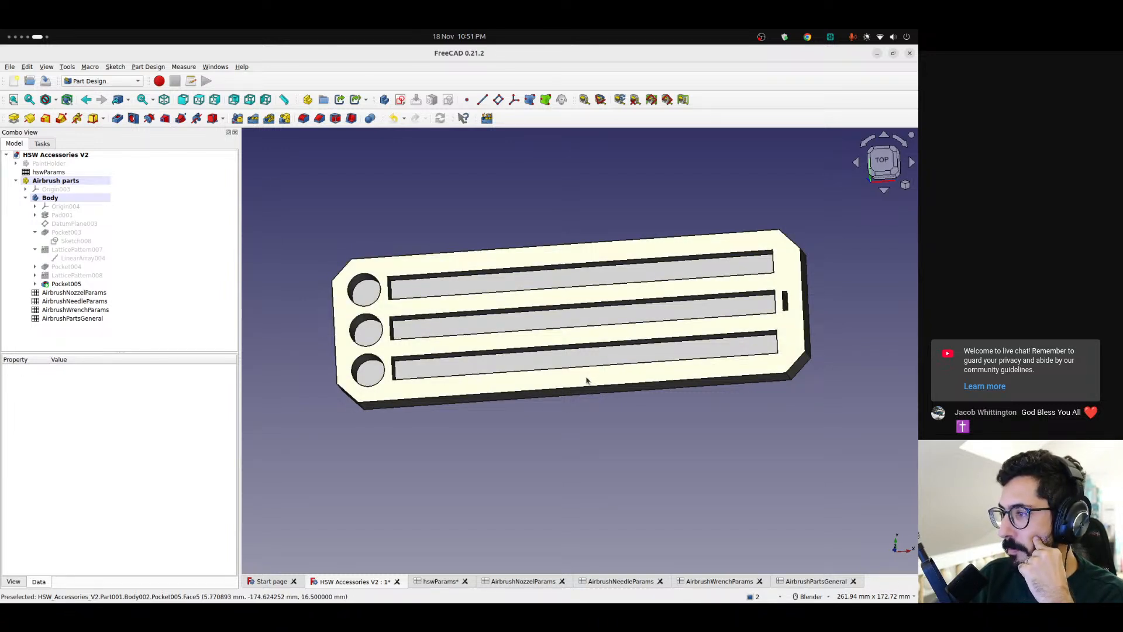
{"action": "scroll", "coordinate": [579, 372], "scroll_direction": "up", "scroll_amount": 3}
{"action": "scroll", "coordinate": [578, 370], "scroll_direction": "down", "scroll_amount": 3}
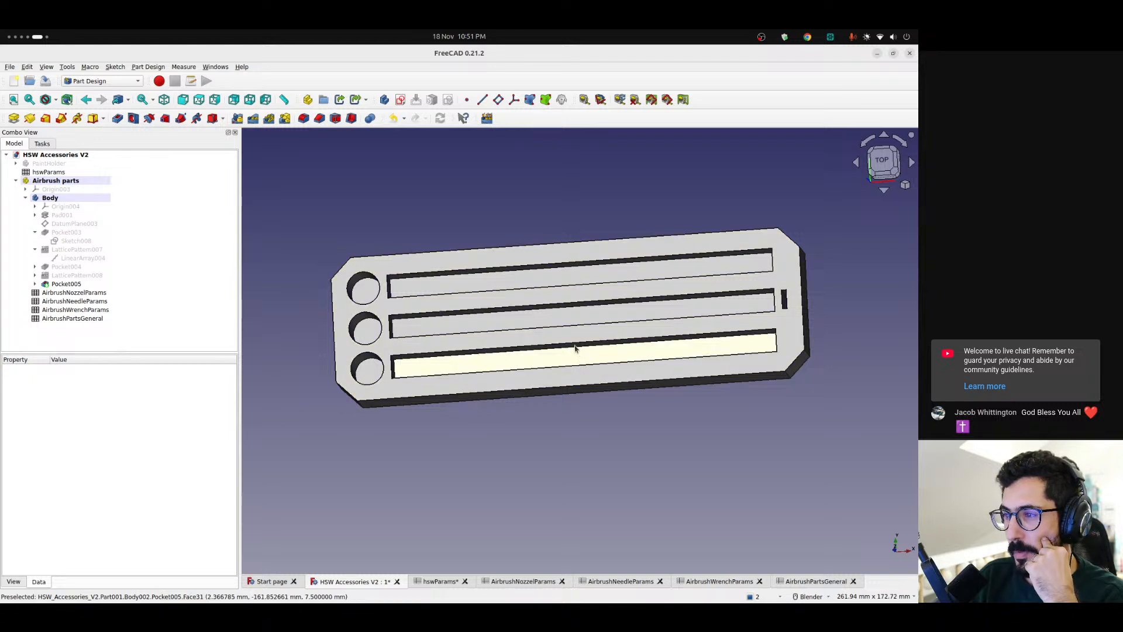
Examine both ends of the needle slot nearest the plate's front long edge and the middle stretch of the slots
{"action": "left_click", "coordinate": [392, 366]}
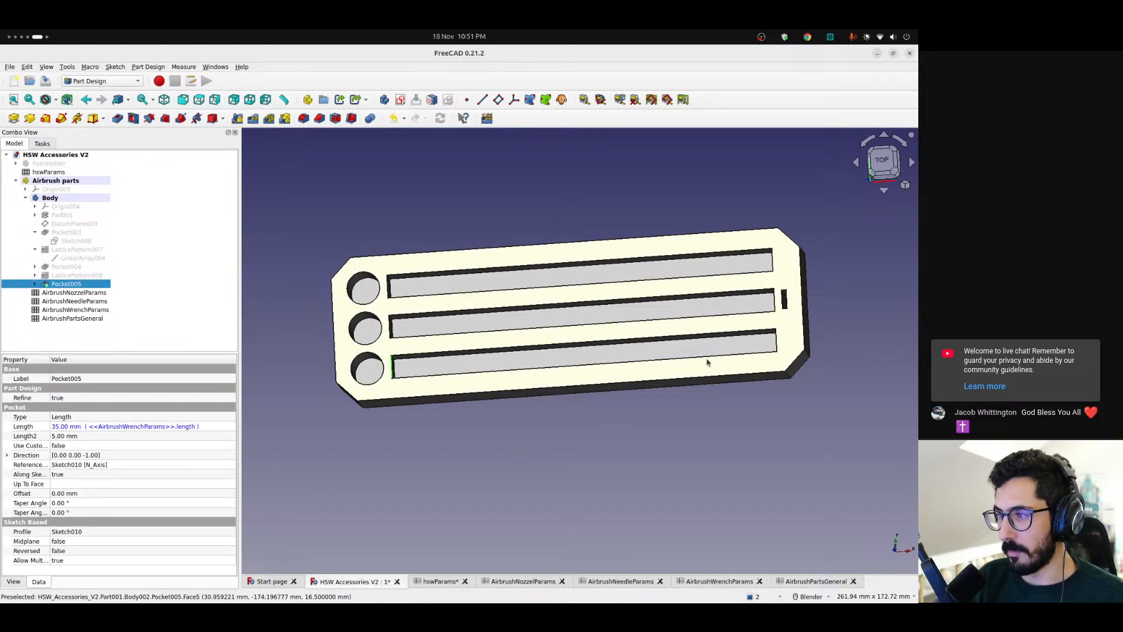
{"action": "left_click", "coordinate": [777, 345]}
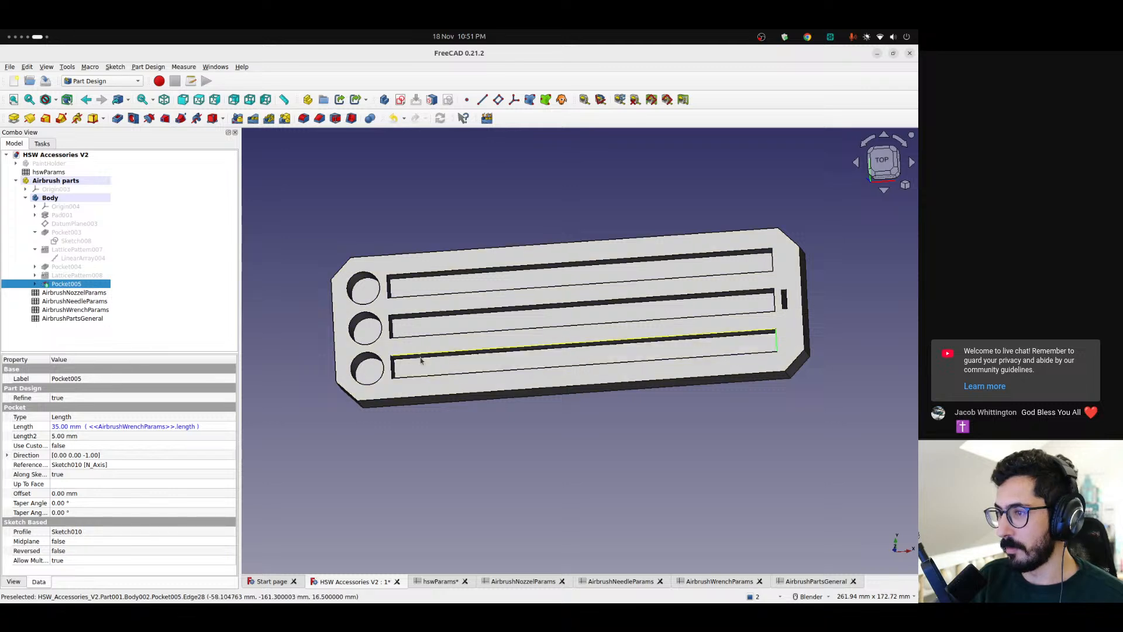
{"action": "middle_click_drag", "start_coordinate": [486, 416], "coordinate": [556, 398]}
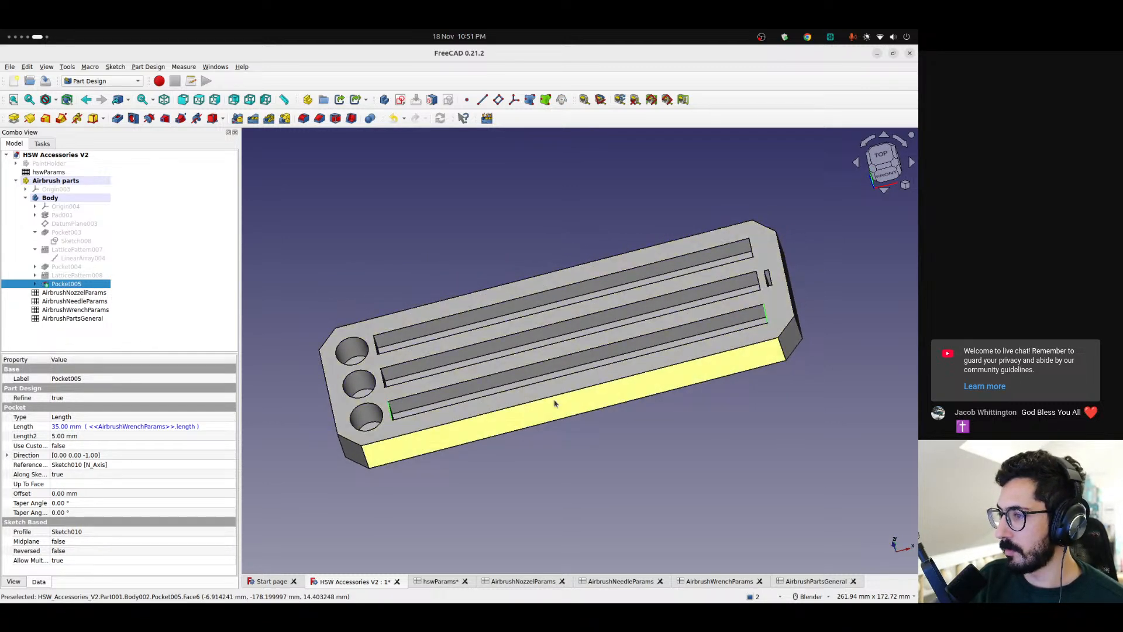
{"action": "left_click", "coordinate": [633, 469]}
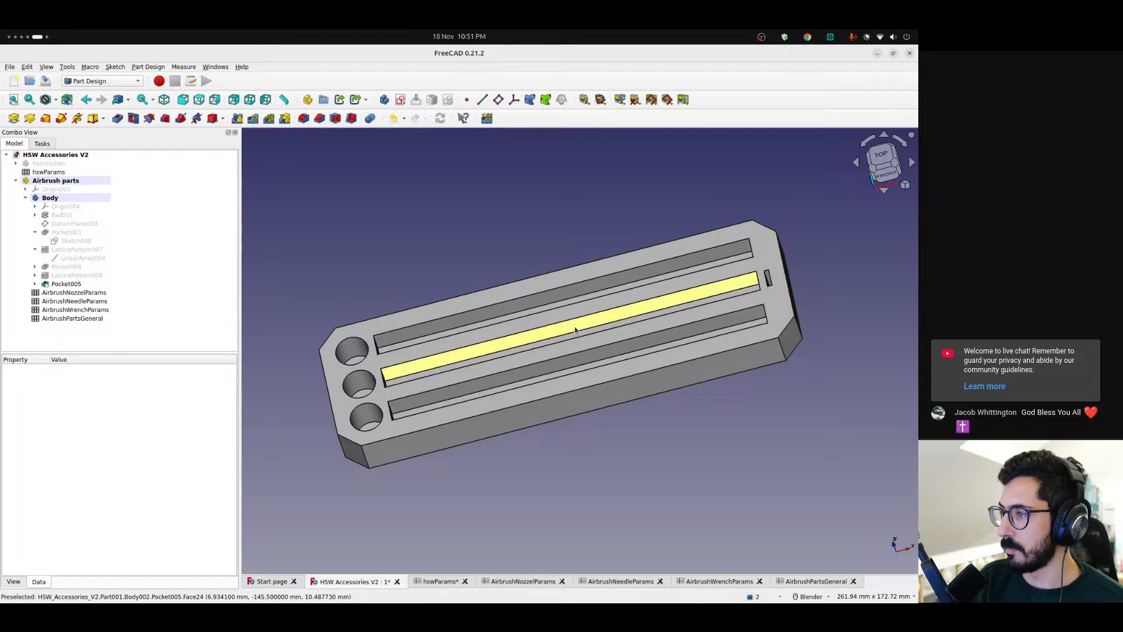
{"action": "left_click", "coordinate": [575, 331]}
{"action": "left_click", "coordinate": [539, 213]}
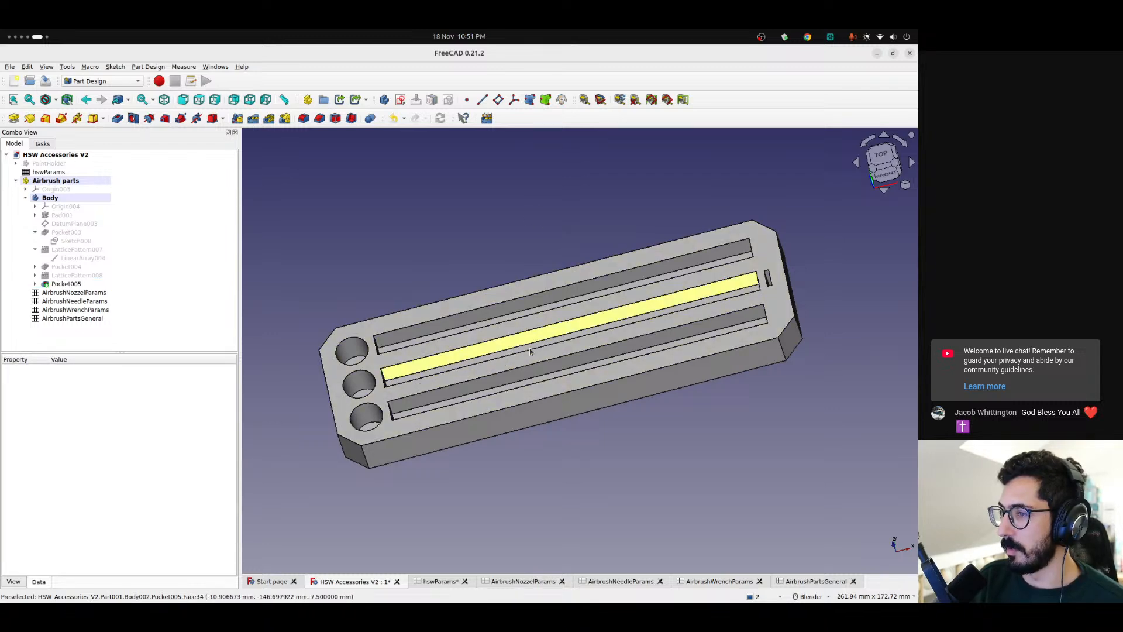
{"action": "middle_click_drag", "start_coordinate": [536, 350], "coordinate": [528, 326]}
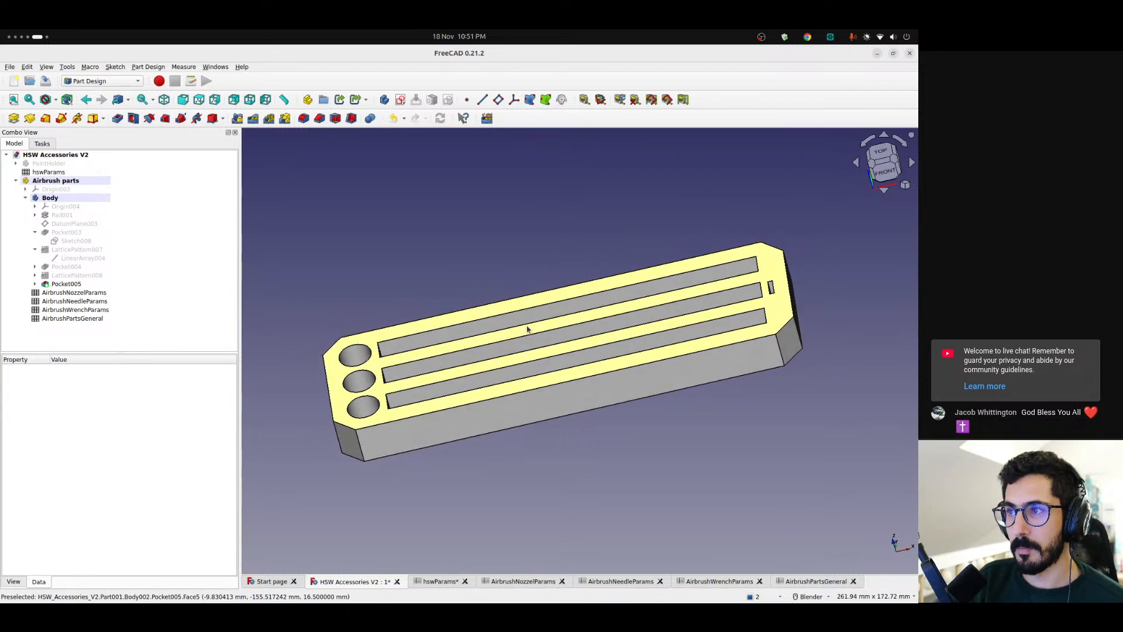
Create a new sketch on the body's XZ plane and section the view at the sketch plane
{"action": "left_click", "coordinate": [400, 100]}
{"action": "scroll", "coordinate": [492, 249], "scroll_direction": "down", "scroll_amount": 2}
{"action": "middle_click_drag", "start_coordinate": [493, 250], "coordinate": [483, 263]}
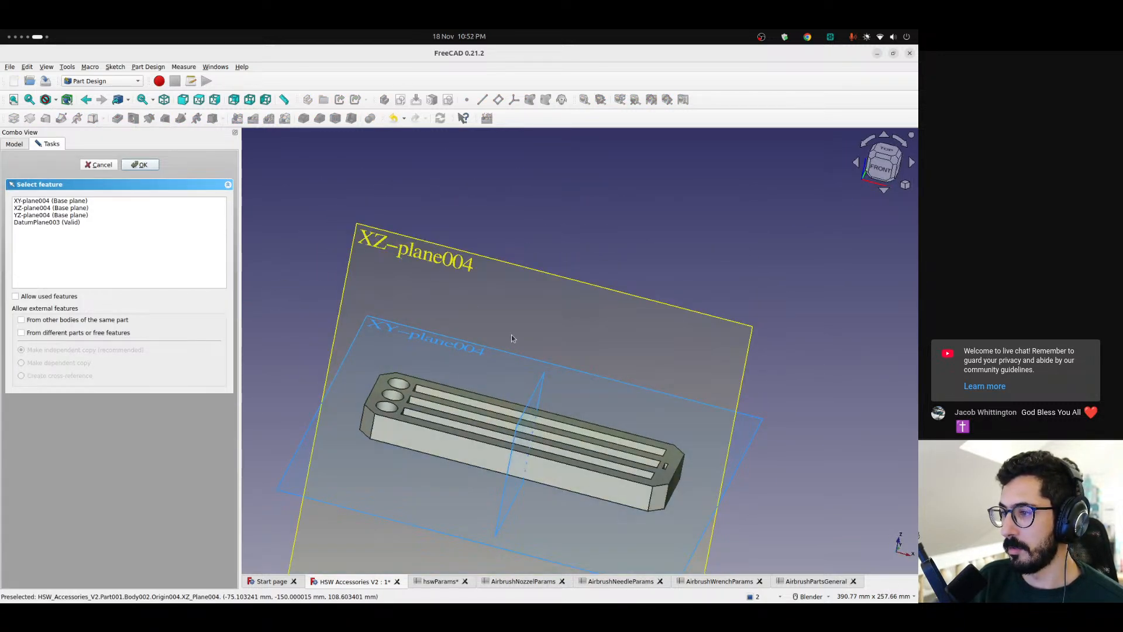
{"action": "left_click", "coordinate": [470, 303]}
{"action": "scroll", "coordinate": [543, 425], "scroll_direction": "up", "scroll_amount": 6}
{"action": "middle_click_drag", "start_coordinate": [543, 426], "coordinate": [506, 397], "text": "shift"}
{"action": "left_click", "coordinate": [169, 118]}
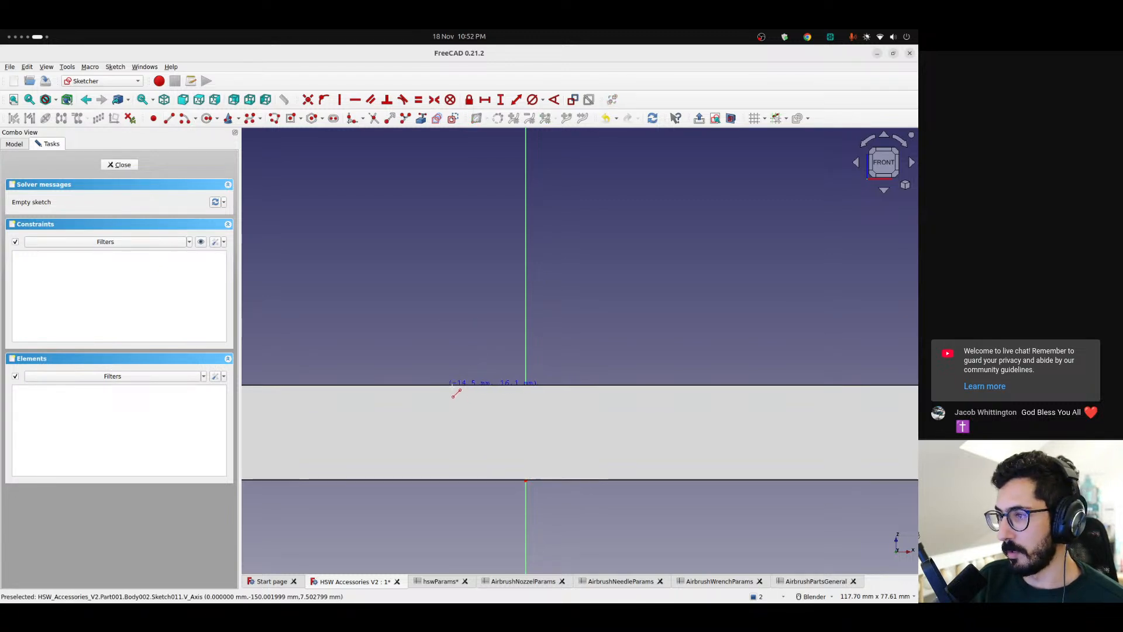
{"action": "key", "text": "Escape"}
{"action": "left_click", "coordinate": [732, 118]}
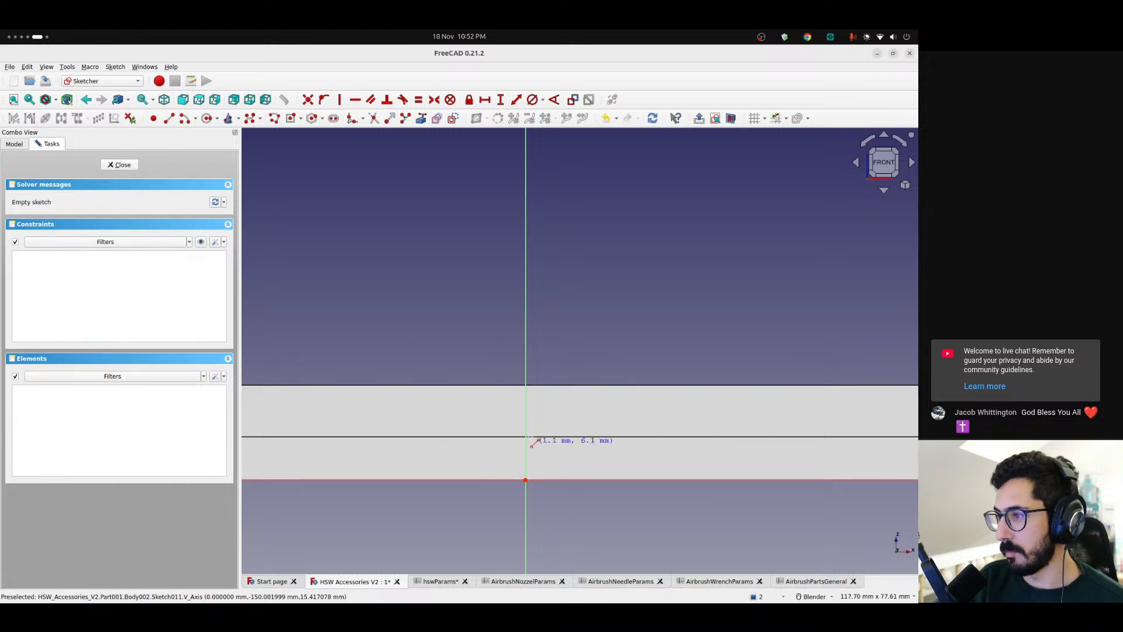
Sketch a closed trapezoid at the plate's upper edge, straddling the vertical axis, with horizontal parallel sides and the wider one on top
{"action": "left_click", "coordinate": [574, 416]}
{"action": "left_click", "coordinate": [608, 385]}
{"action": "left_click", "coordinate": [490, 417]}
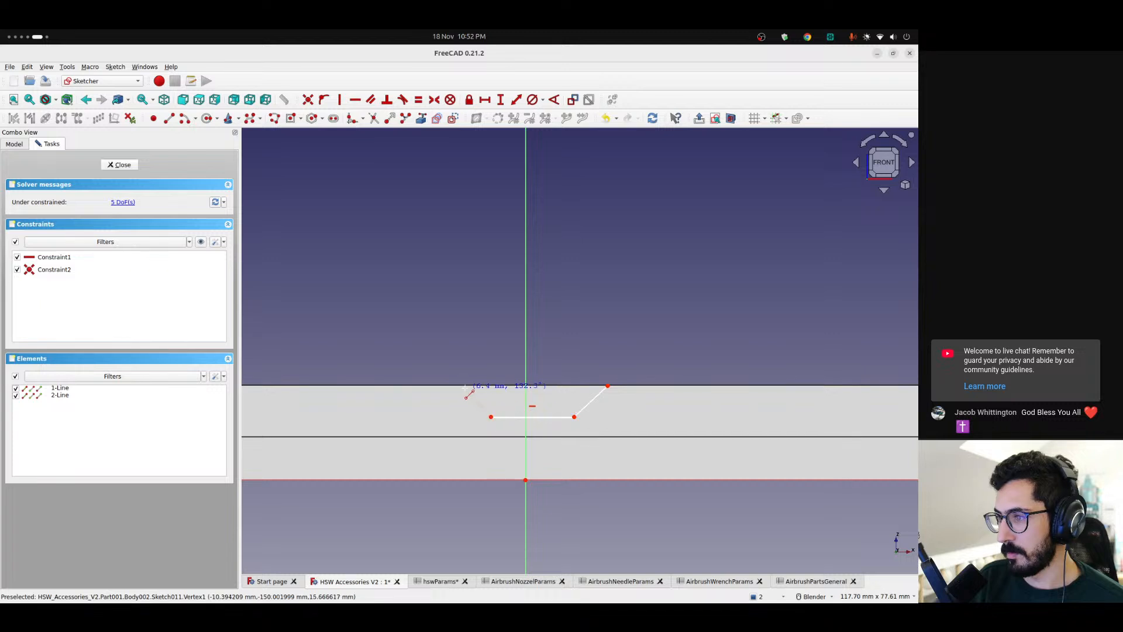
{"action": "left_click", "coordinate": [464, 388]}
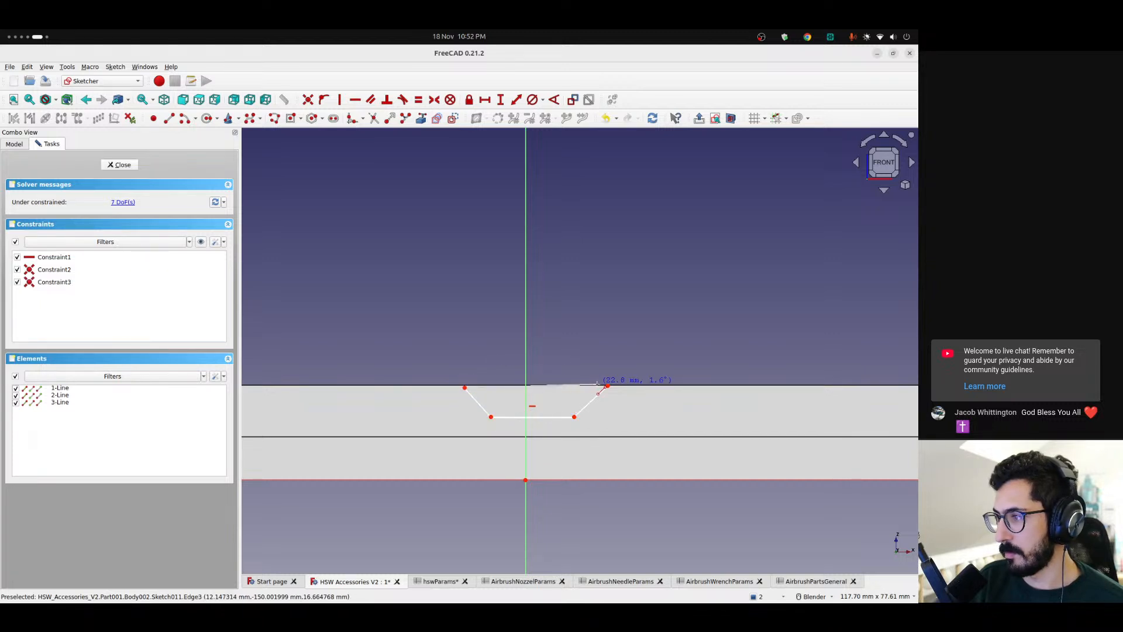
{"action": "left_click", "coordinate": [608, 386]}
{"action": "key", "text": "Escape"}
{"action": "left_click_drag", "start_coordinate": [558, 390], "coordinate": [559, 386]}
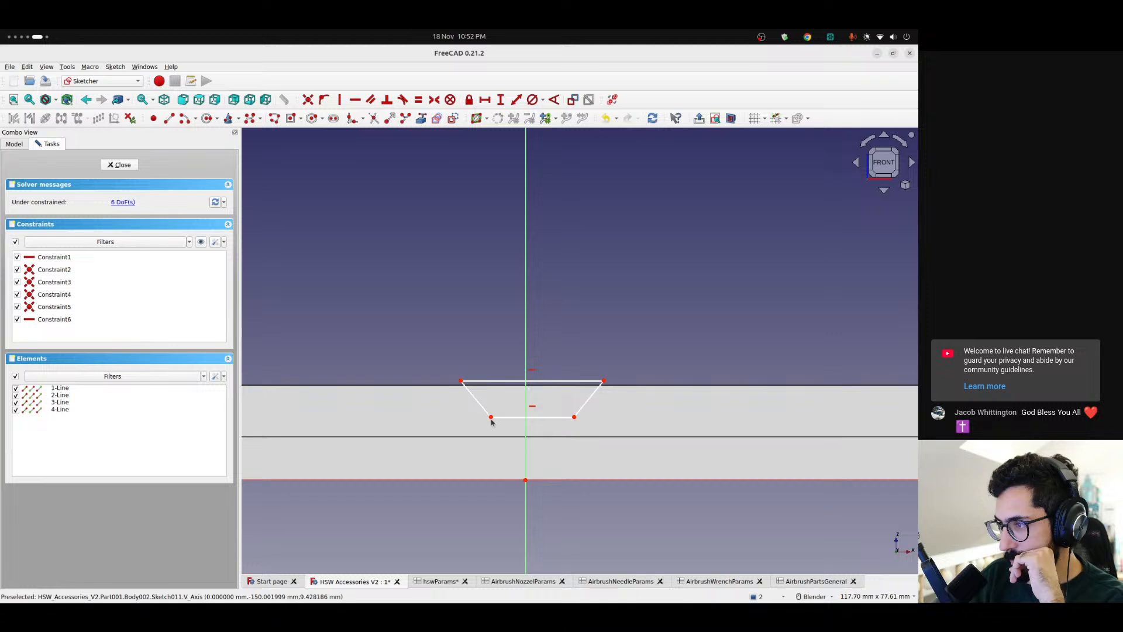
Constrain the endpoints of the trapezoid's bottom edge and of its top edge to be symmetric about the vertical axis
{"action": "left_click", "coordinate": [574, 417]}
{"action": "left_click", "coordinate": [492, 418]}
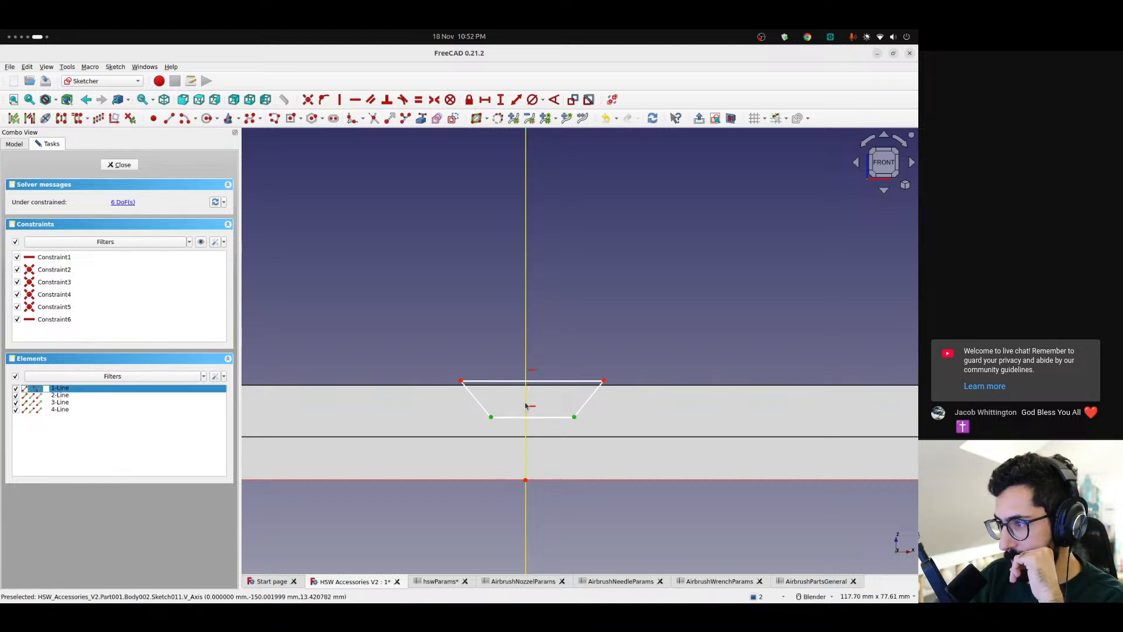
{"action": "left_click", "coordinate": [500, 100]}
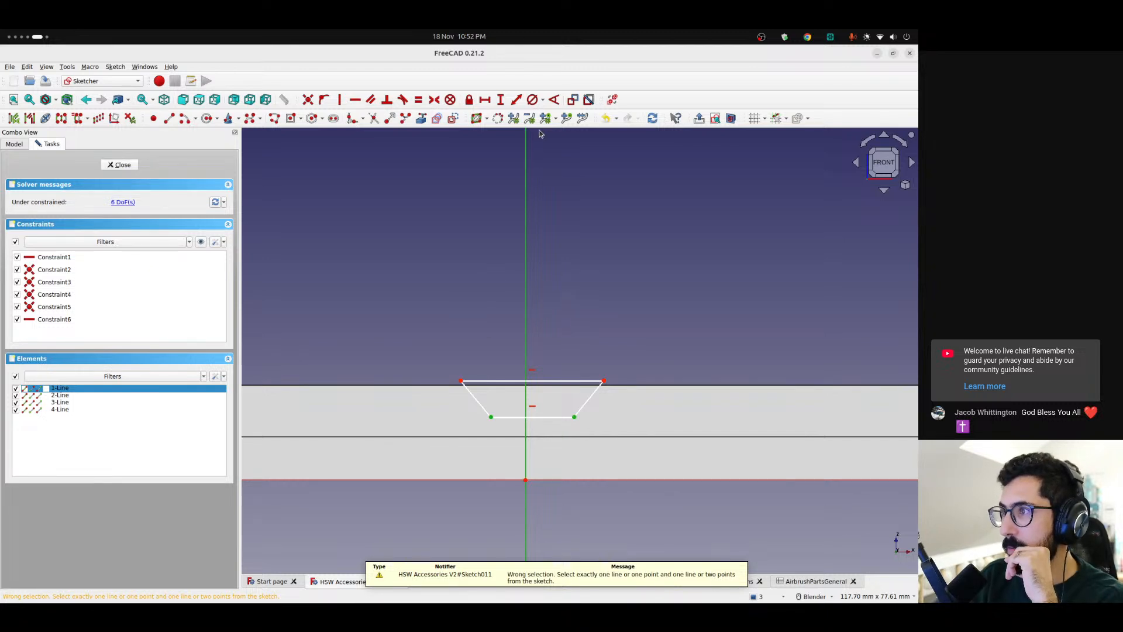
{"action": "left_click", "coordinate": [433, 100]}
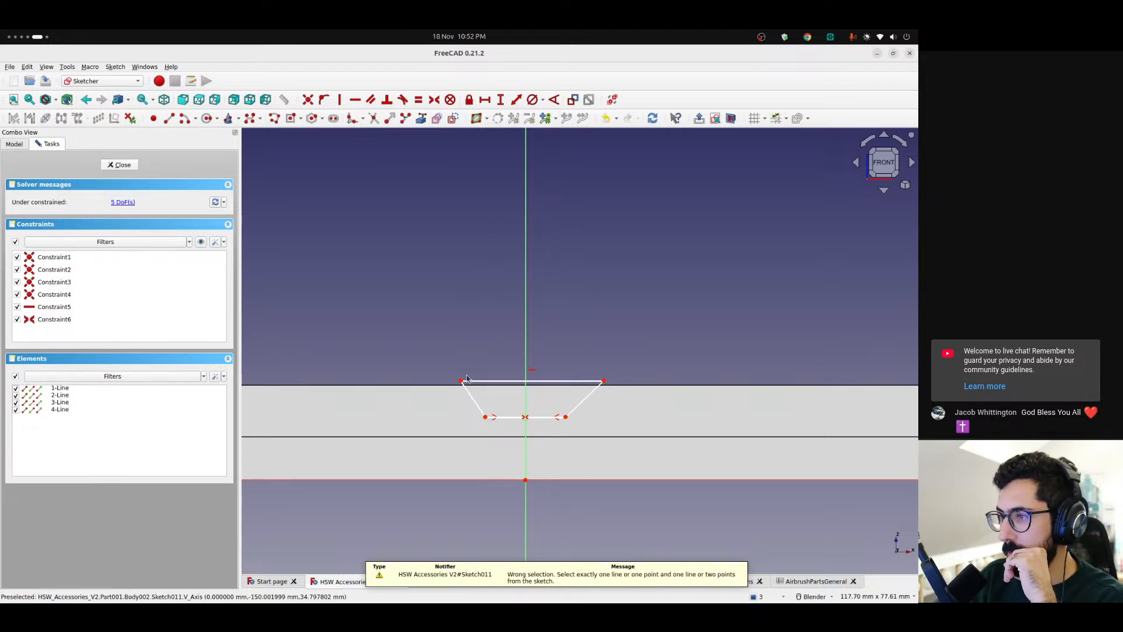
{"action": "left_click", "coordinate": [604, 381]}
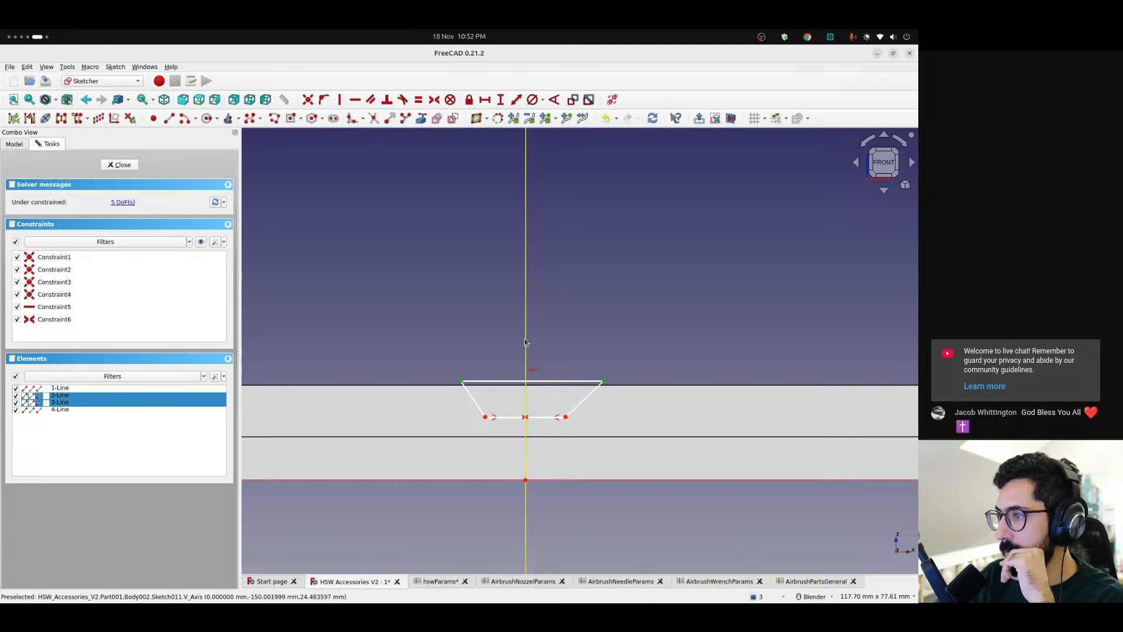
{"action": "left_click", "coordinate": [434, 100]}
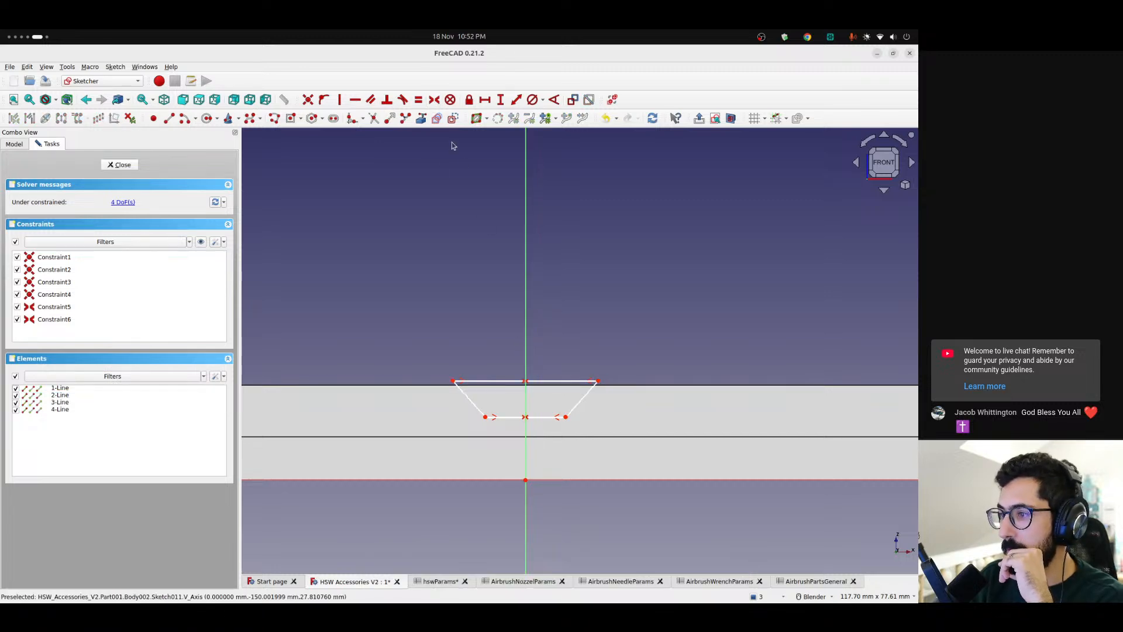
Set the angle between the trapezoid's bottom edge and its slanted side to 135°, and pull the top corner onto the plate's upper edge
{"action": "left_click", "coordinate": [549, 419]}
{"action": "key", "text": "k"}
{"action": "key", "text": "a"}
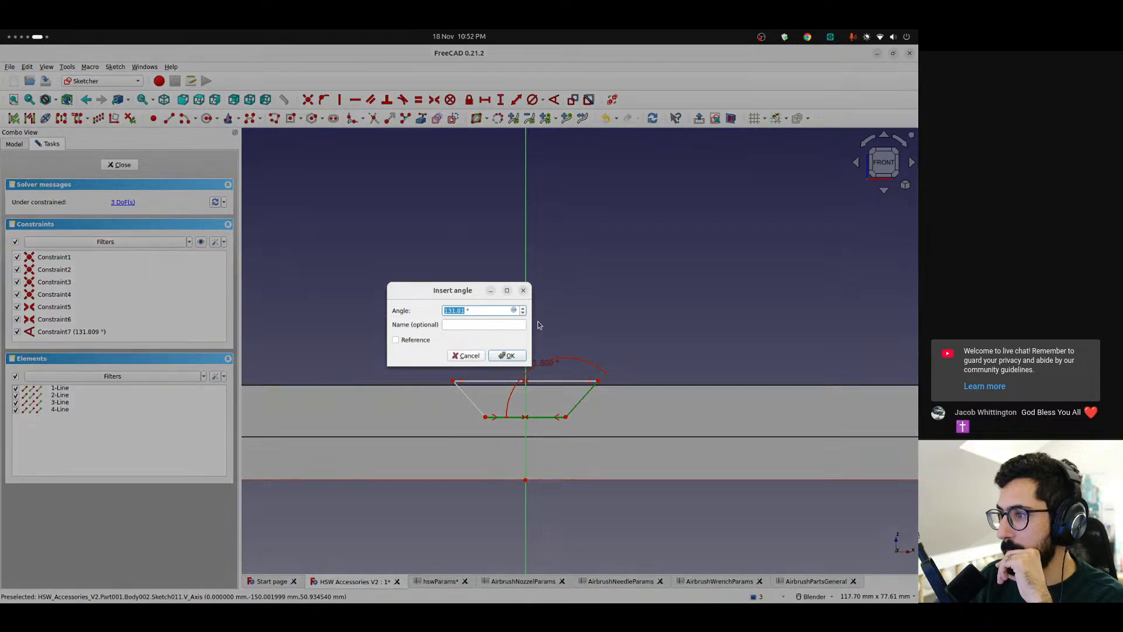
{"action": "key", "text": "Return"}
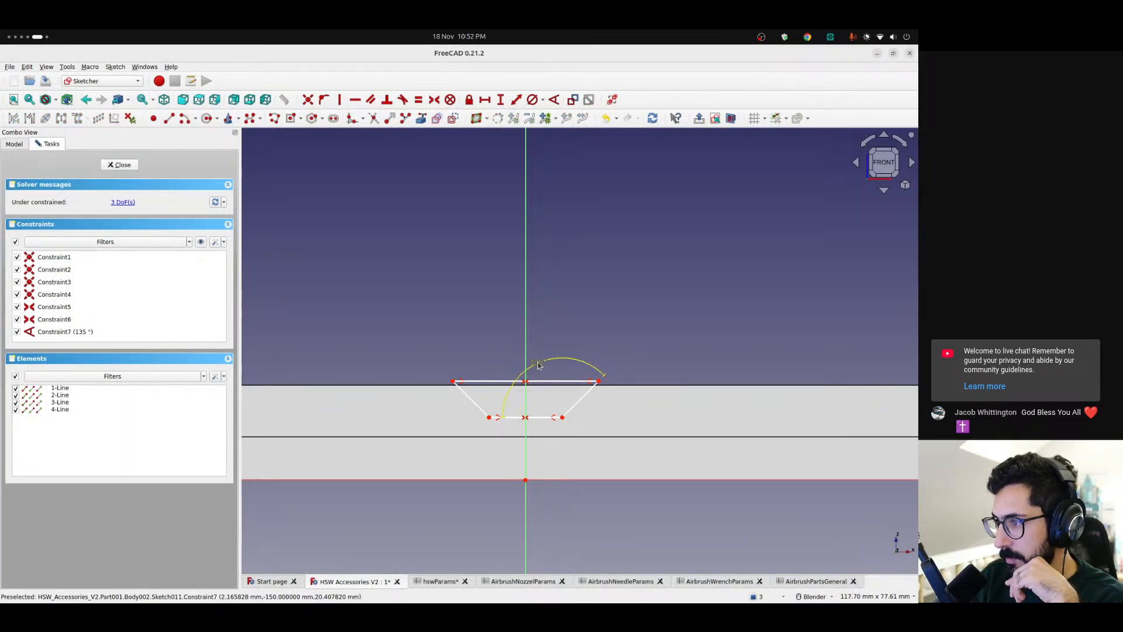
{"action": "mouse_move", "coordinate": [599, 383]}
{"action": "left_mouse_down"}
{"action": "mouse_move", "coordinate": [559, 376]}
{"action": "mouse_move", "coordinate": [609, 387]}
{"action": "mouse_move", "coordinate": [584, 387]}
{"action": "left_mouse_up"}
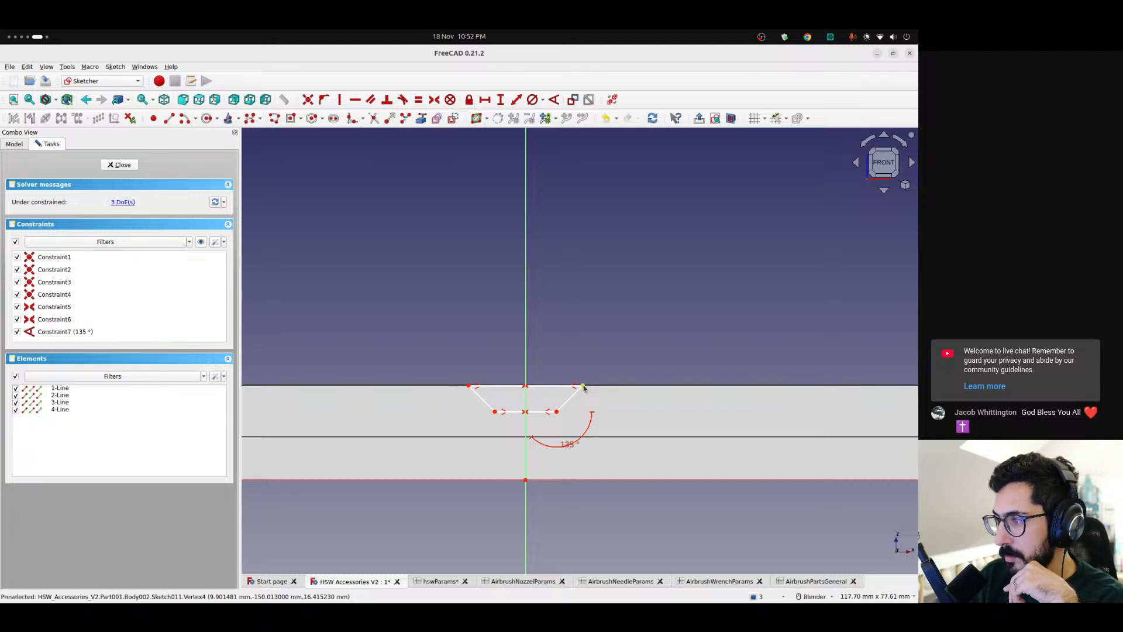
Set the horizontal distance between the trapezoid's two top corners to 20 mm and align its top edge with the plate's upper edge
{"action": "left_click", "coordinate": [583, 387]}
{"action": "left_click", "coordinate": [468, 386]}
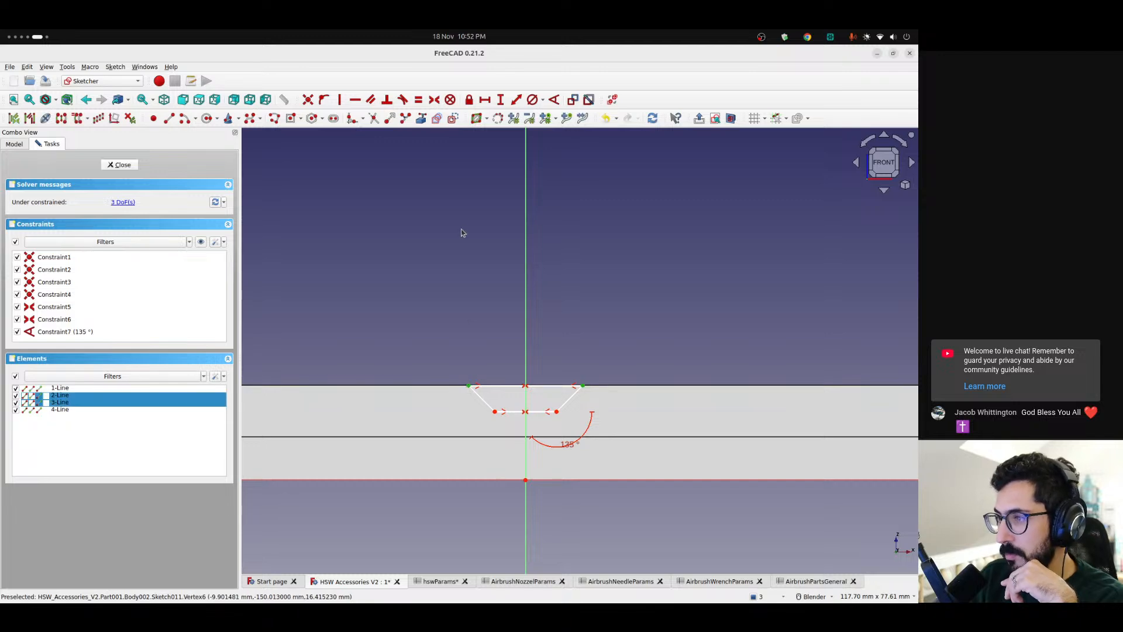
{"action": "left_click", "coordinate": [485, 100]}
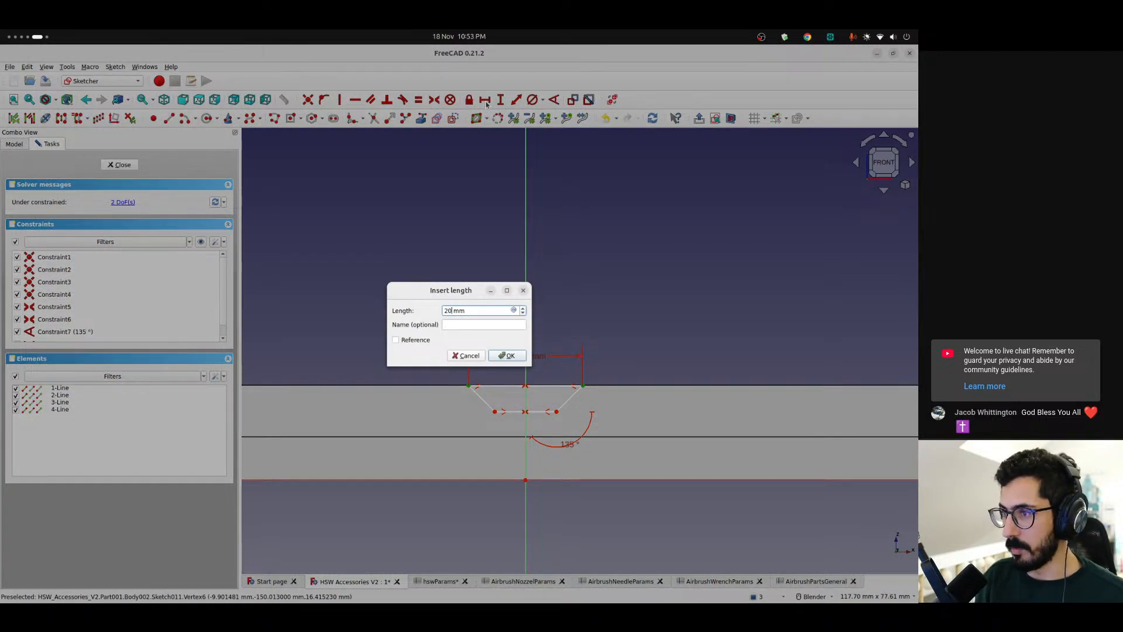
{"action": "key", "text": "Return"}
{"action": "mouse_move", "coordinate": [549, 389]}
{"action": "left_mouse_down"}
{"action": "mouse_move", "coordinate": [545, 373]}
{"action": "mouse_move", "coordinate": [545, 386]}
{"action": "left_mouse_up"}
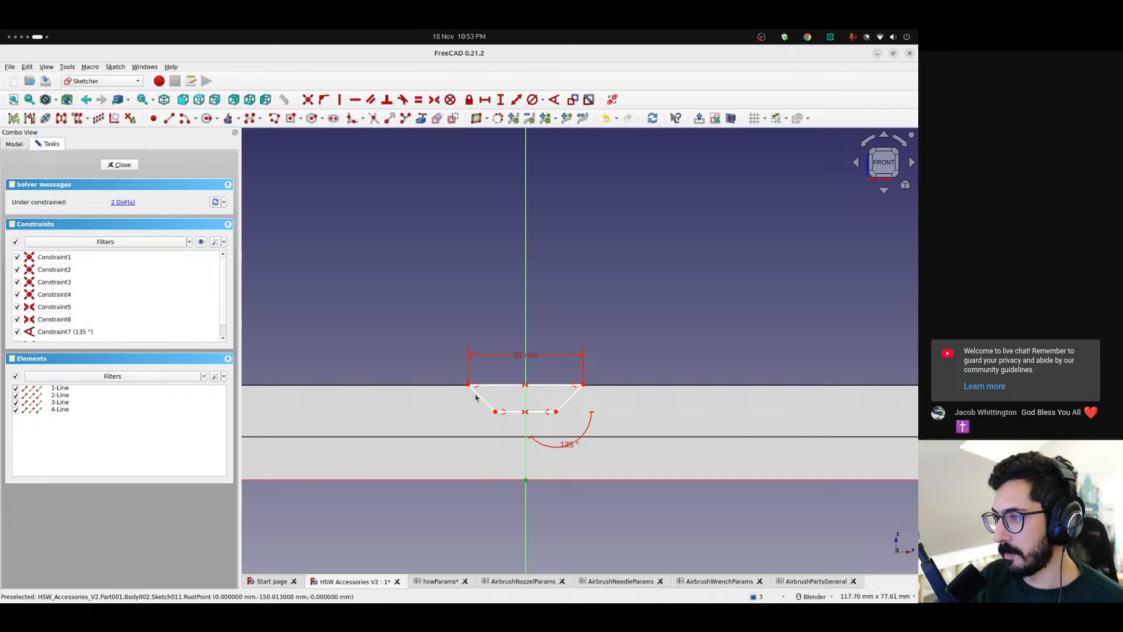
Constrain the vertical distance from the origin to the trapezoid's top edge with the expression <<AirbrushPartsGeneral>>.totalHeight
{"action": "left_click", "coordinate": [500, 99]}
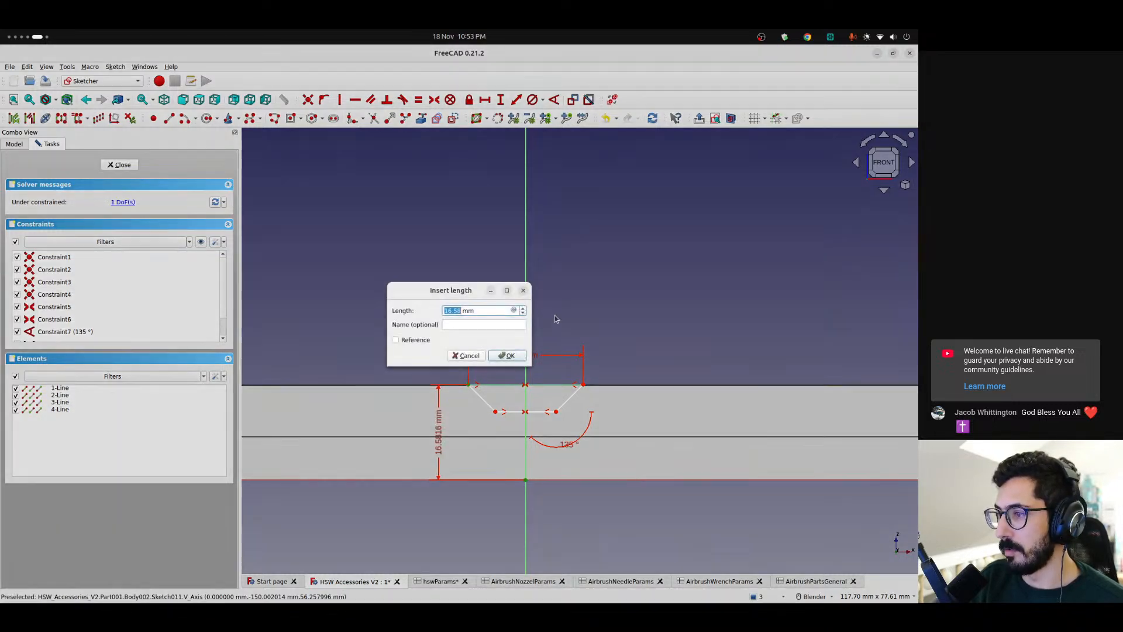
{"action": "left_click", "coordinate": [514, 310]}
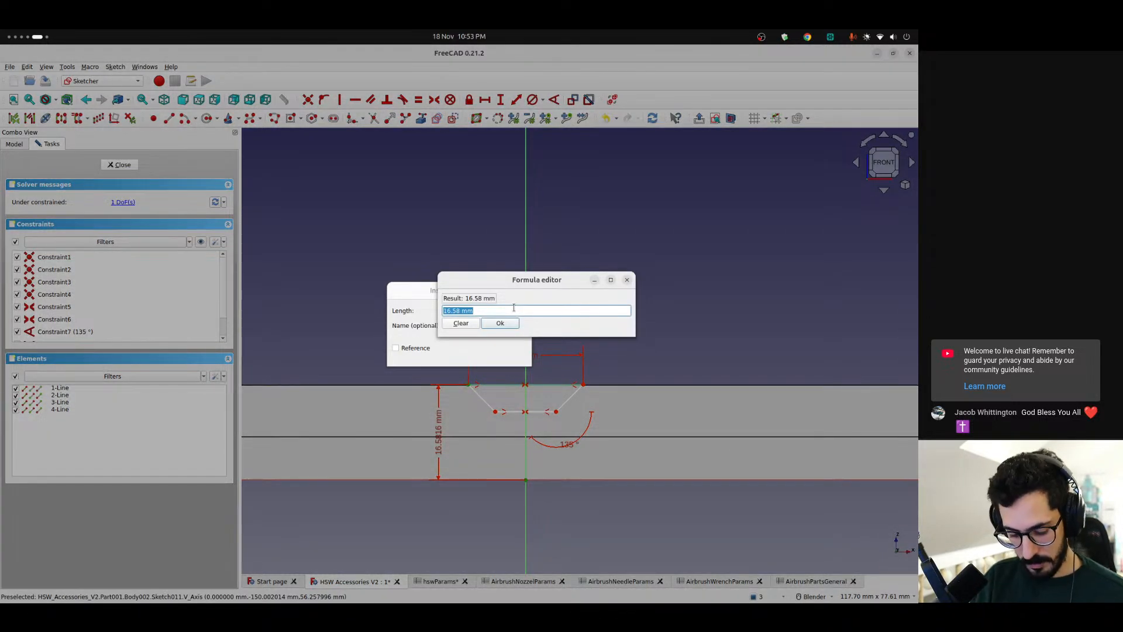
{"action": "type", "text": "<<AirbrushPartsGeneral>>"}
{"action": "key", "text": "Up"}
{"action": "key", "text": "Return"}
{"action": "type", "text": ".tot"}
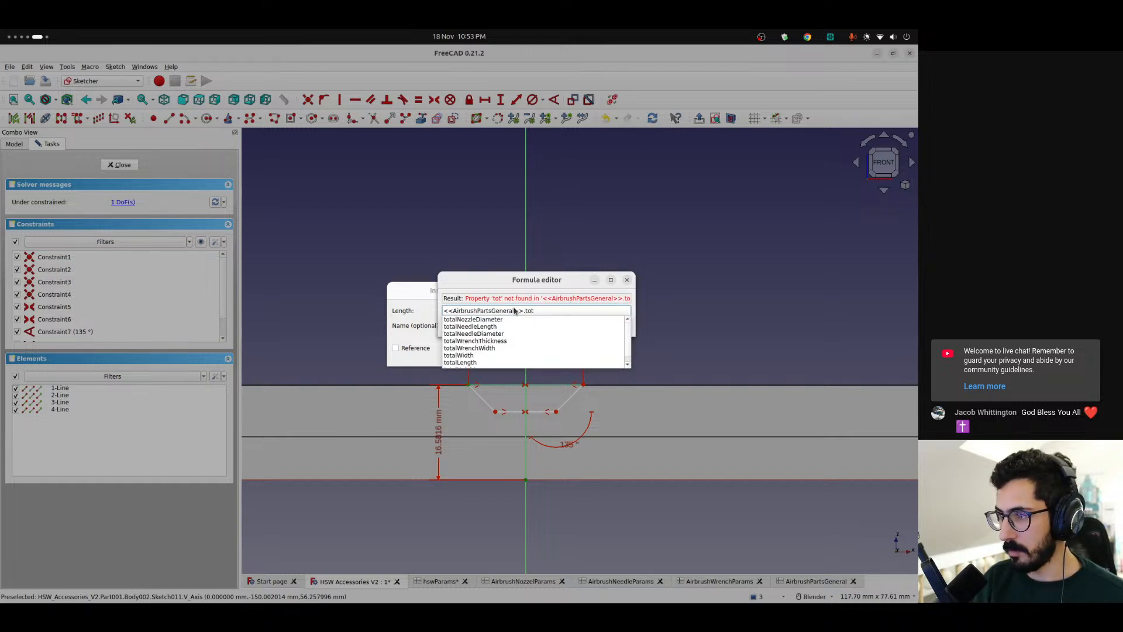
{"action": "type", "text": "alHeight"}
{"action": "key", "text": "Down"}
{"action": "key", "text": "Return"}
{"action": "key", "text": "Return"}
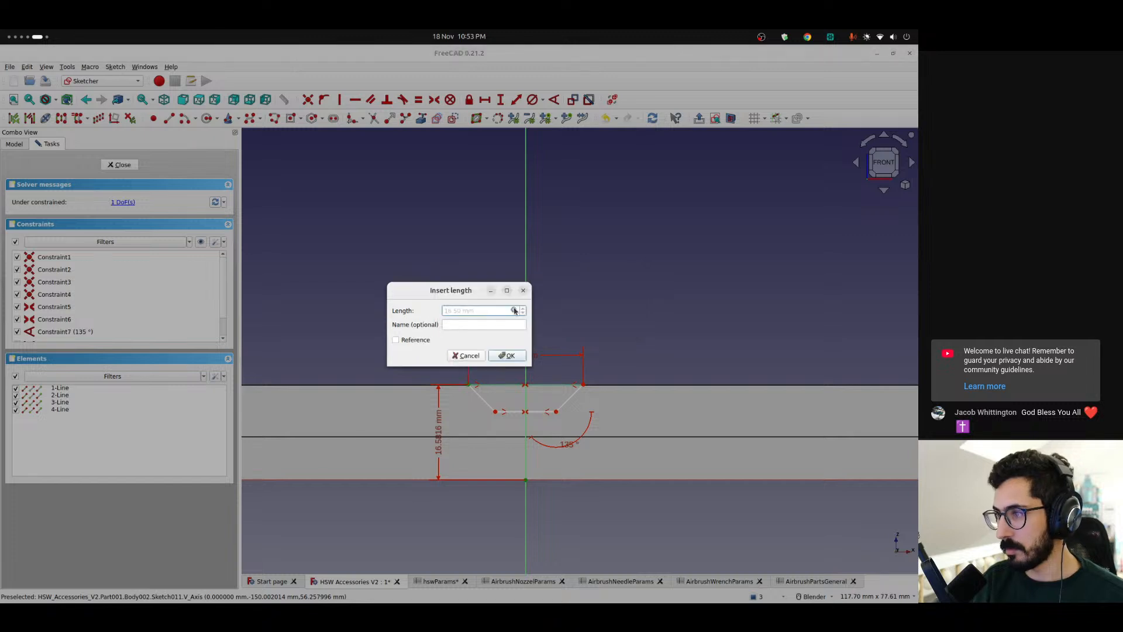
{"action": "key", "text": "Return"}
Set the horizontal length of the trapezoid's bottom edge to 10 mm so the sketch is fully constrained
{"action": "mouse_move", "coordinate": [495, 411]}
{"action": "left_mouse_down"}
{"action": "mouse_move", "coordinate": [500, 442]}
{"action": "mouse_move", "coordinate": [500, 403]}
{"action": "mouse_move", "coordinate": [507, 413]}
{"action": "left_mouse_up"}
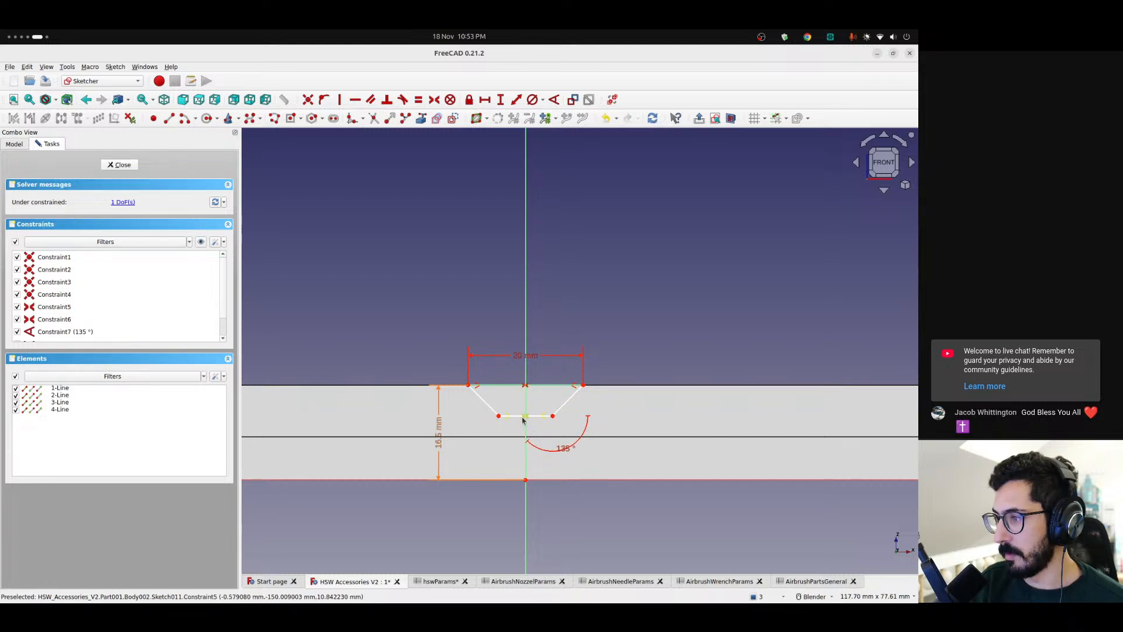
{"action": "left_click", "coordinate": [519, 423]}
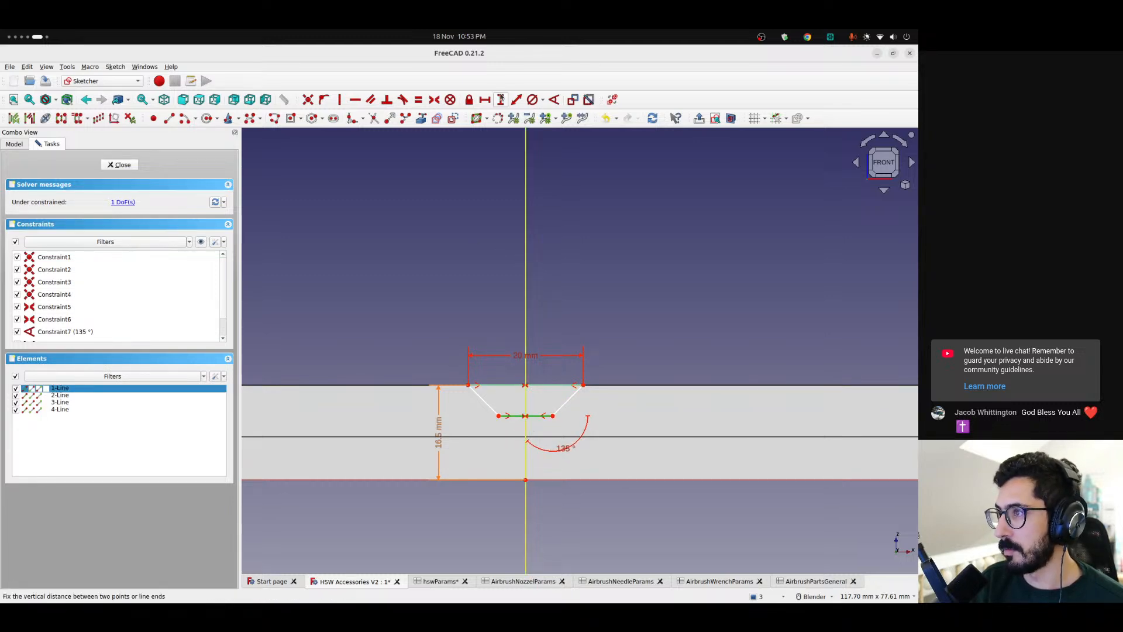
{"action": "left_click", "coordinate": [485, 99]}
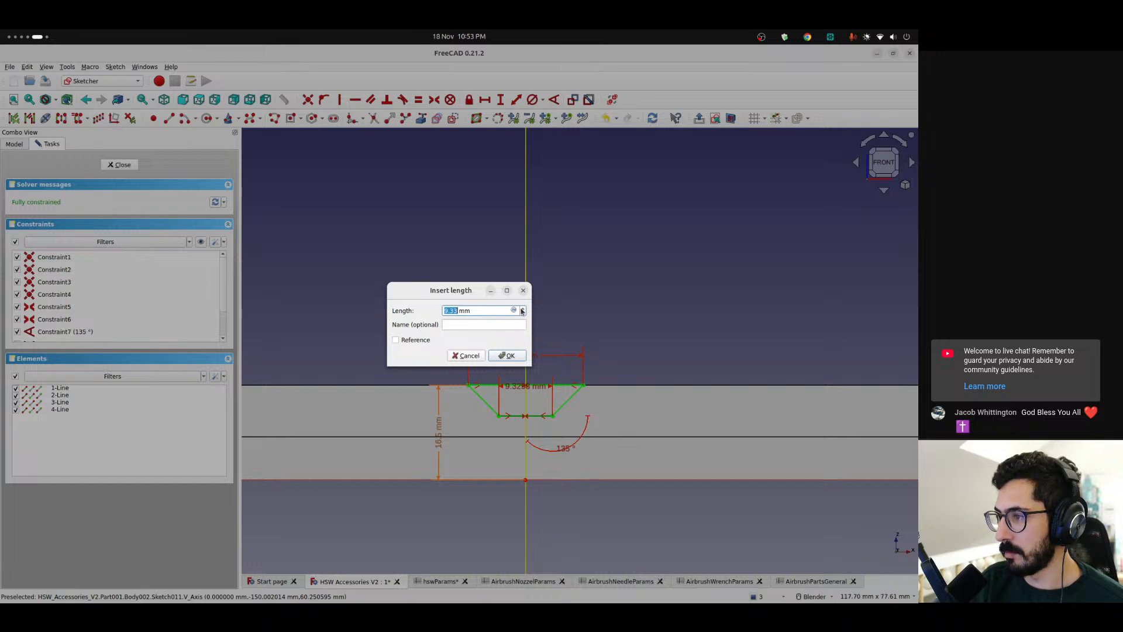
{"action": "type", "text": "10"}
{"action": "key", "text": "Return"}
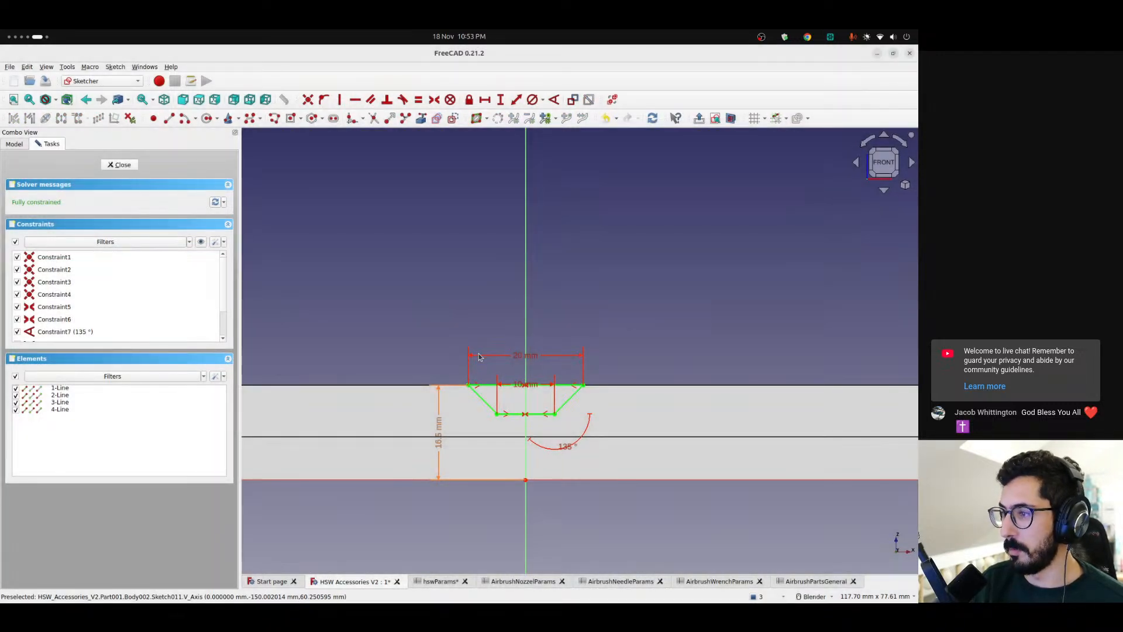
Finish the trapezoid sketch and pocket it through all, symmetric to the sketch plane, to cut the cross-groove
{"action": "left_click", "coordinate": [126, 168]}
{"action": "mouse_move", "coordinate": [532, 455]}
{"action": "middle_mouse_down"}
{"action": "mouse_move", "coordinate": [461, 471]}
{"action": "mouse_move", "coordinate": [445, 490]}
{"action": "middle_mouse_up"}
{"action": "left_click", "coordinate": [117, 119]}
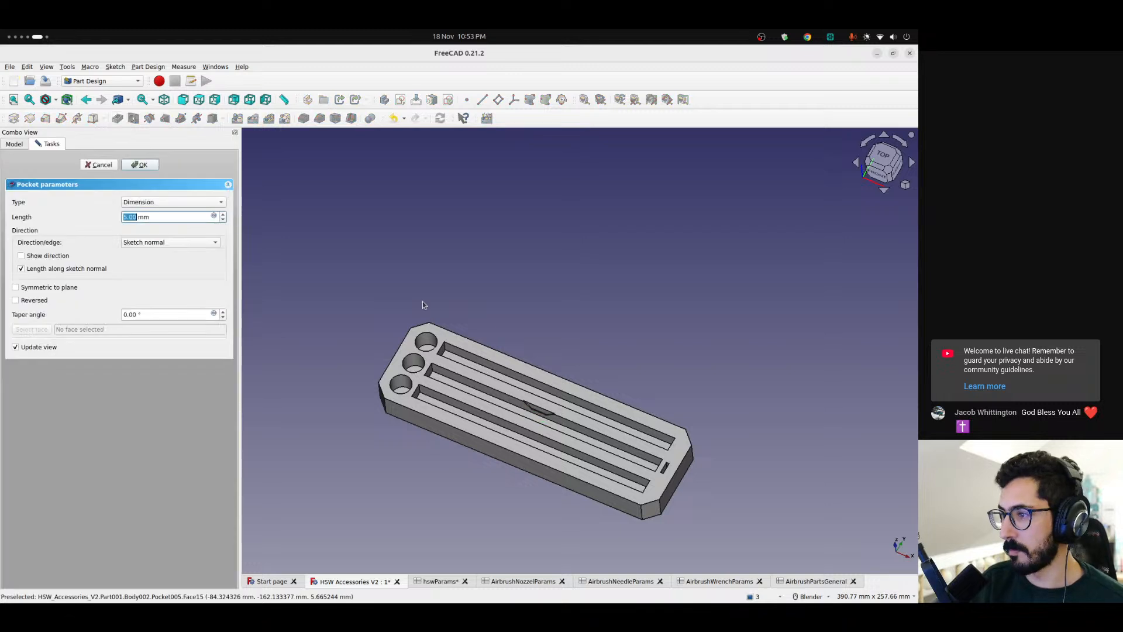
{"action": "left_click", "coordinate": [153, 203]}
{"action": "left_click", "coordinate": [156, 215]}
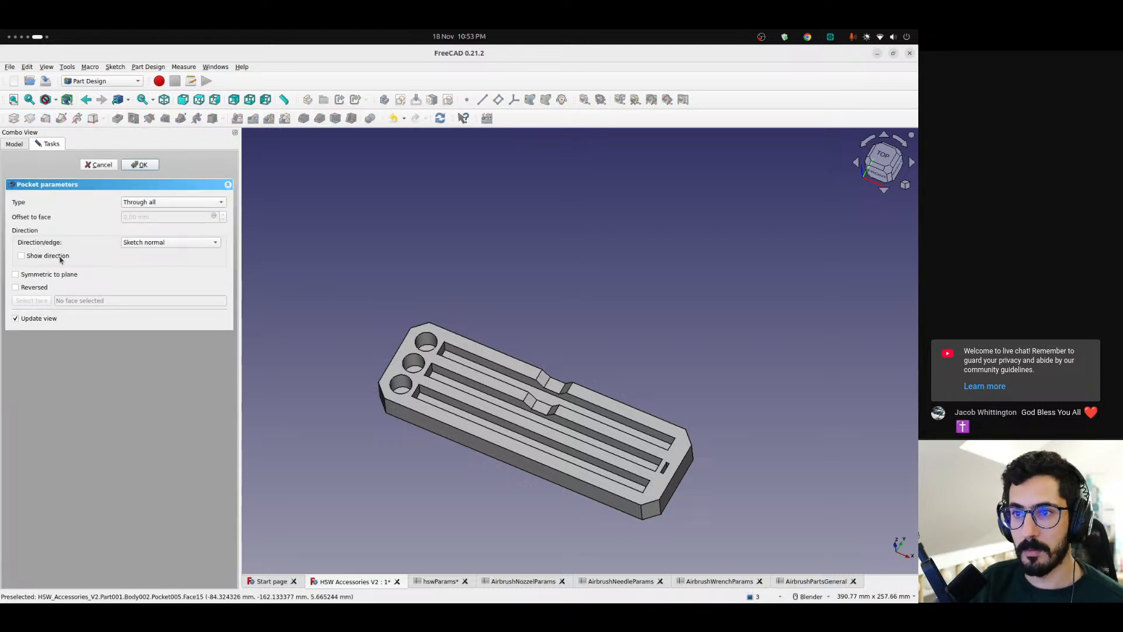
{"action": "middle_click_drag", "start_coordinate": [588, 497], "coordinate": [657, 477]}
{"action": "scroll", "coordinate": [483, 472], "scroll_direction": "up", "scroll_amount": 4}
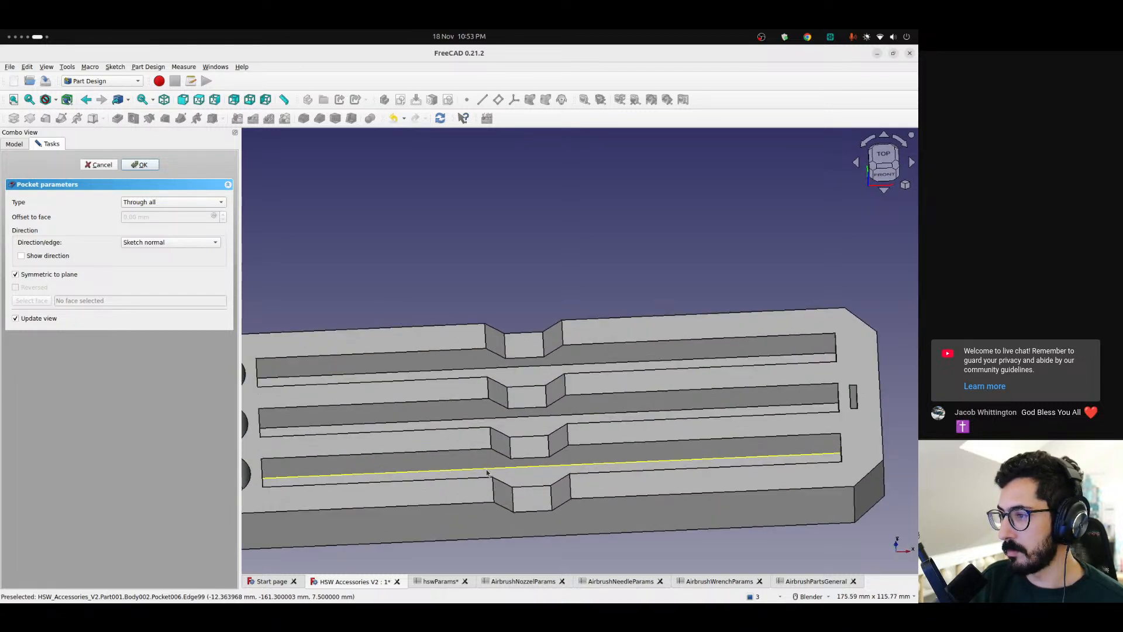
Accept the pocket and examine the cross-groove against the needle slots and nozzle holes from several angles
{"action": "scroll", "coordinate": [527, 475], "scroll_direction": "down", "scroll_amount": 2}
{"action": "middle_click_drag", "start_coordinate": [506, 495], "coordinate": [414, 454]}
{"action": "scroll", "coordinate": [536, 485], "scroll_direction": "down", "scroll_amount": 7}
{"action": "middle_click_drag", "start_coordinate": [552, 480], "coordinate": [550, 440], "text": "shift"}
{"action": "scroll", "coordinate": [468, 405], "scroll_direction": "up", "scroll_amount": 7}
{"action": "middle_click_drag", "start_coordinate": [468, 405], "coordinate": [432, 449]}
{"action": "scroll", "coordinate": [438, 427], "scroll_direction": "down", "scroll_amount": 3}
{"action": "middle_click_drag", "start_coordinate": [482, 399], "coordinate": [532, 398], "text": "shift"}
{"action": "scroll", "coordinate": [510, 402], "scroll_direction": "up", "scroll_amount": 3}
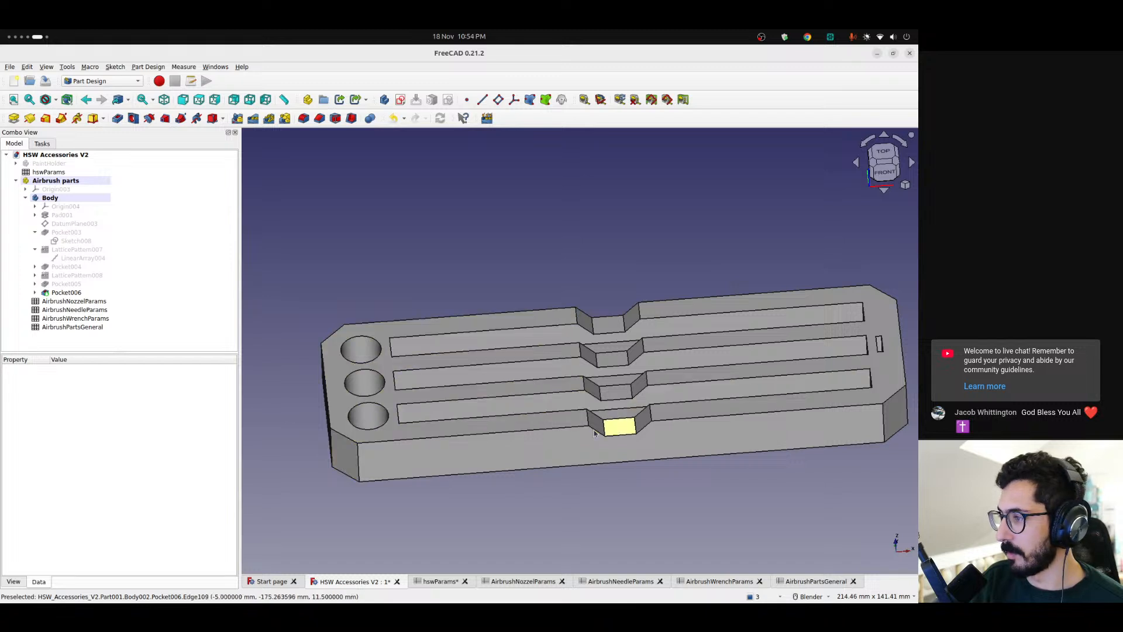
{"action": "left_click", "coordinate": [648, 429]}
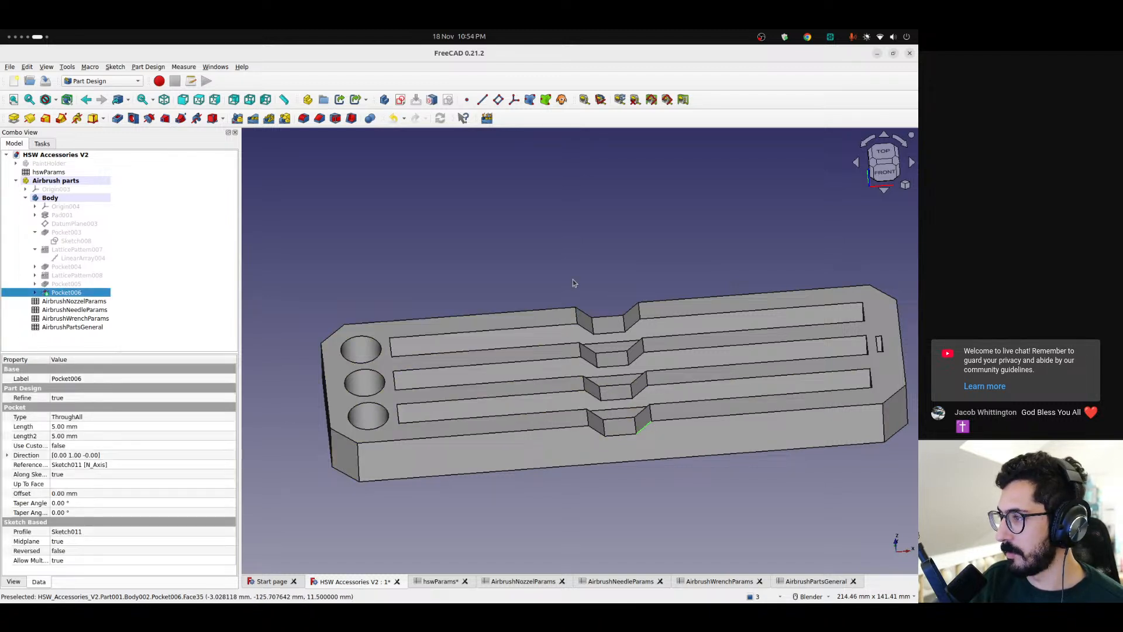
{"action": "left_click", "coordinate": [578, 297]}
{"action": "scroll", "coordinate": [607, 341], "scroll_direction": "down", "scroll_amount": 2}
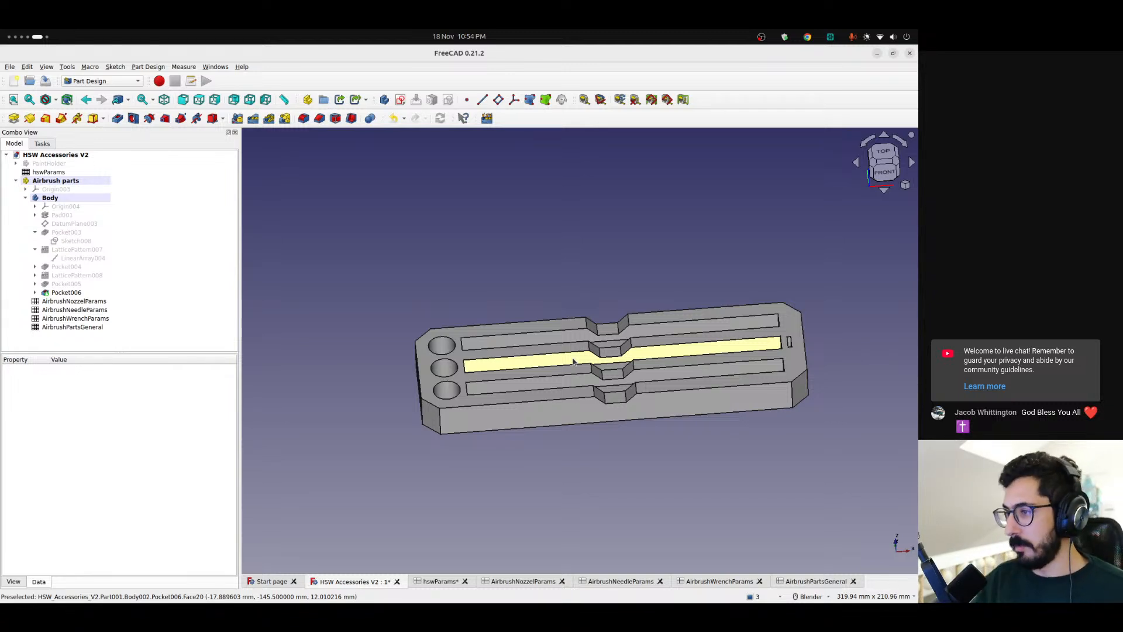
{"action": "scroll", "coordinate": [585, 369], "scroll_direction": "up", "scroll_amount": 5}
{"action": "scroll", "coordinate": [477, 336], "scroll_direction": "down", "scroll_amount": 3}
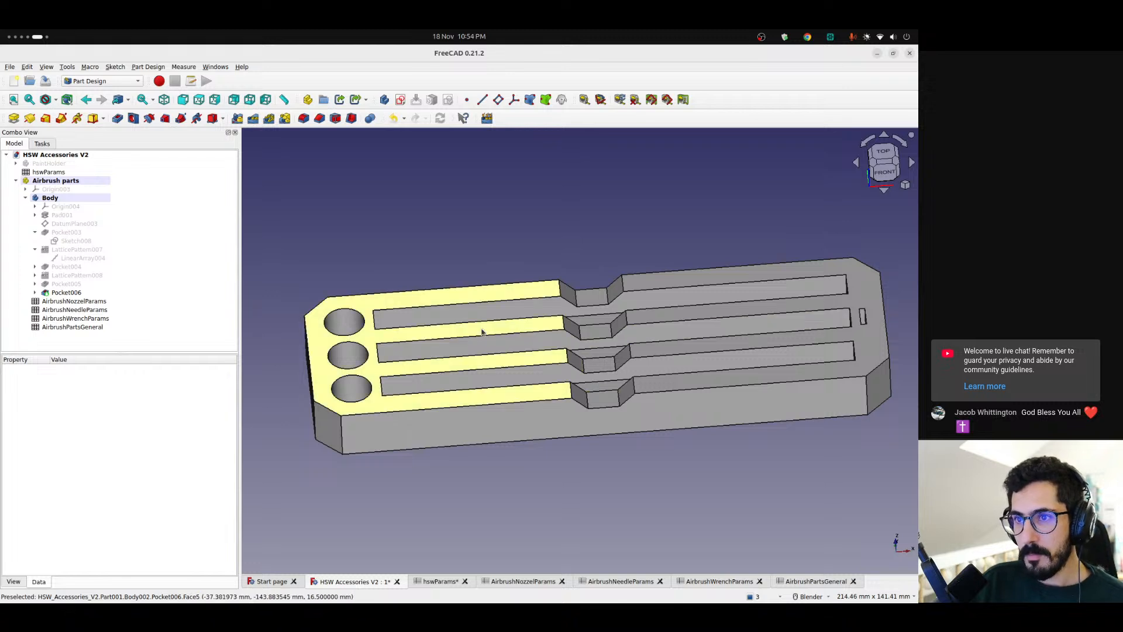
Show the PaintHolder part to compare it with the airbrush parts holder, hide it again, and inspect the airbrush holder alone
{"action": "left_click", "coordinate": [61, 172]}
{"action": "left_click", "coordinate": [61, 164]}
{"action": "key", "text": "space"}
{"action": "scroll", "coordinate": [478, 330], "scroll_direction": "down", "scroll_amount": 9}
{"action": "scroll", "coordinate": [477, 293], "scroll_direction": "up", "scroll_amount": 2}
{"action": "left_click", "coordinate": [436, 322]}
{"action": "middle_click_drag", "start_coordinate": [467, 309], "coordinate": [466, 345]}
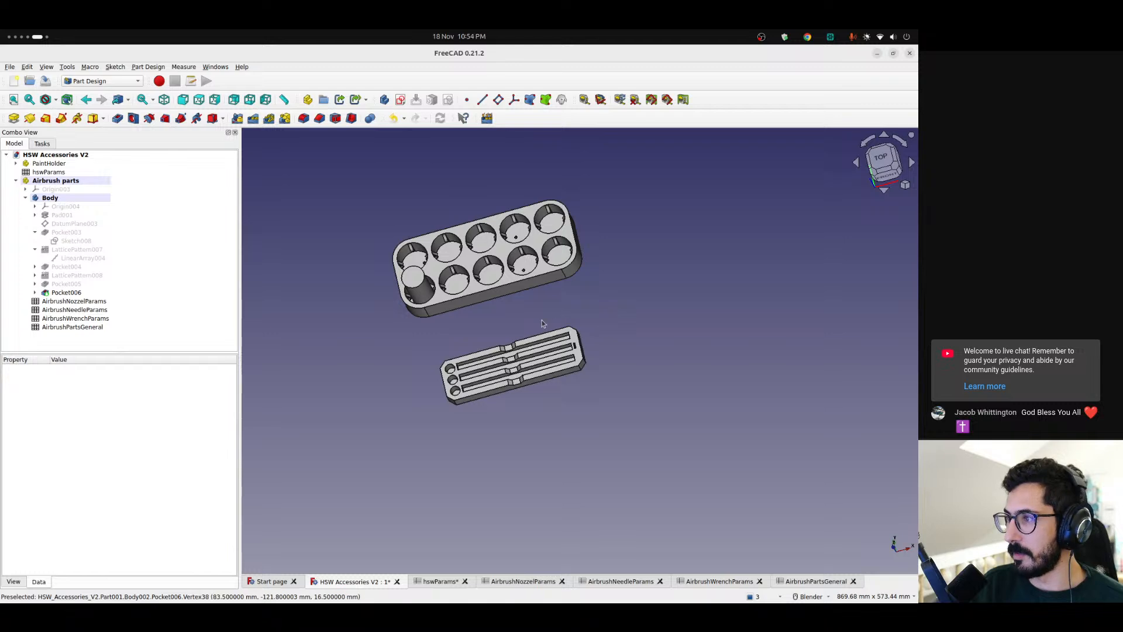
{"action": "scroll", "coordinate": [579, 307], "scroll_direction": "up", "scroll_amount": 5}
{"action": "scroll", "coordinate": [485, 221], "scroll_direction": "down", "scroll_amount": 4}
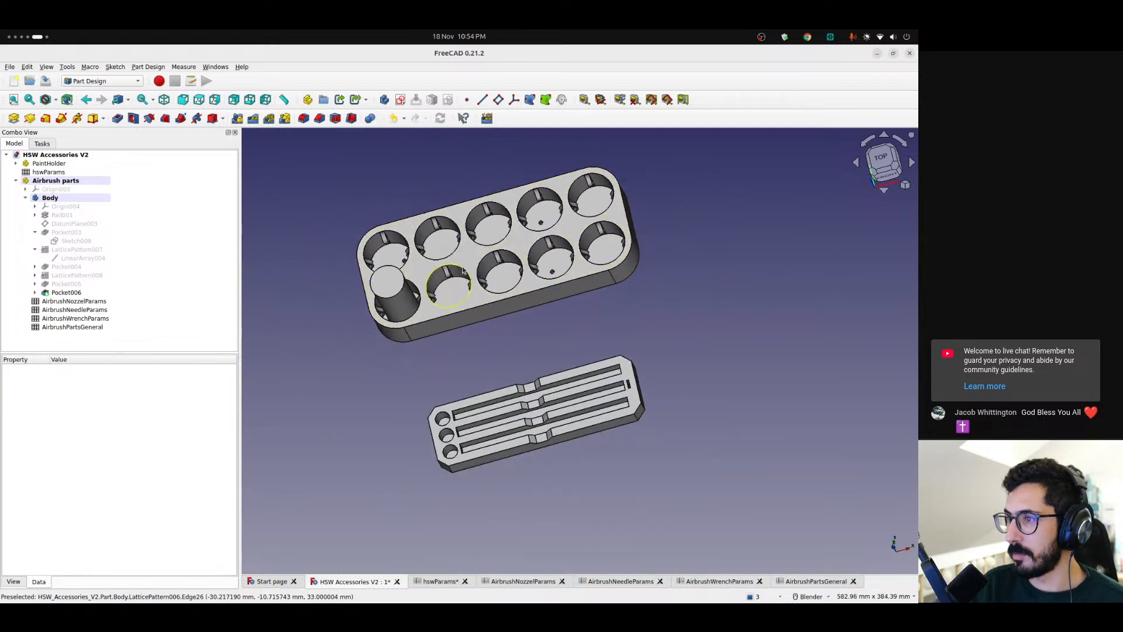
{"action": "scroll", "coordinate": [435, 287], "scroll_direction": "up", "scroll_amount": 4}
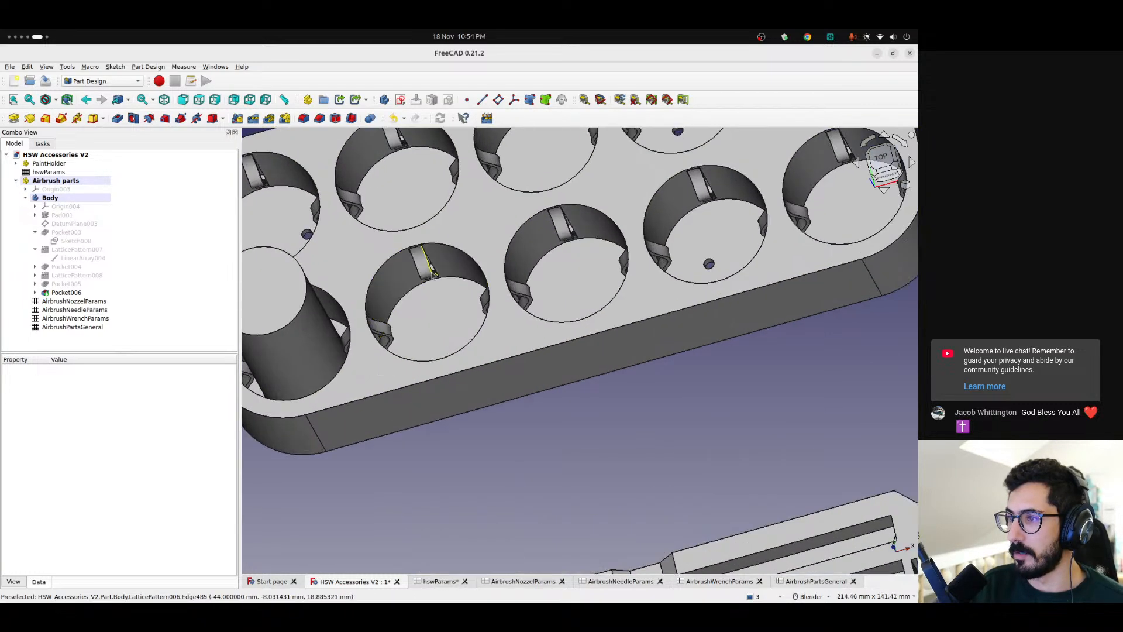
{"action": "scroll", "coordinate": [430, 281], "scroll_direction": "down", "scroll_amount": 4}
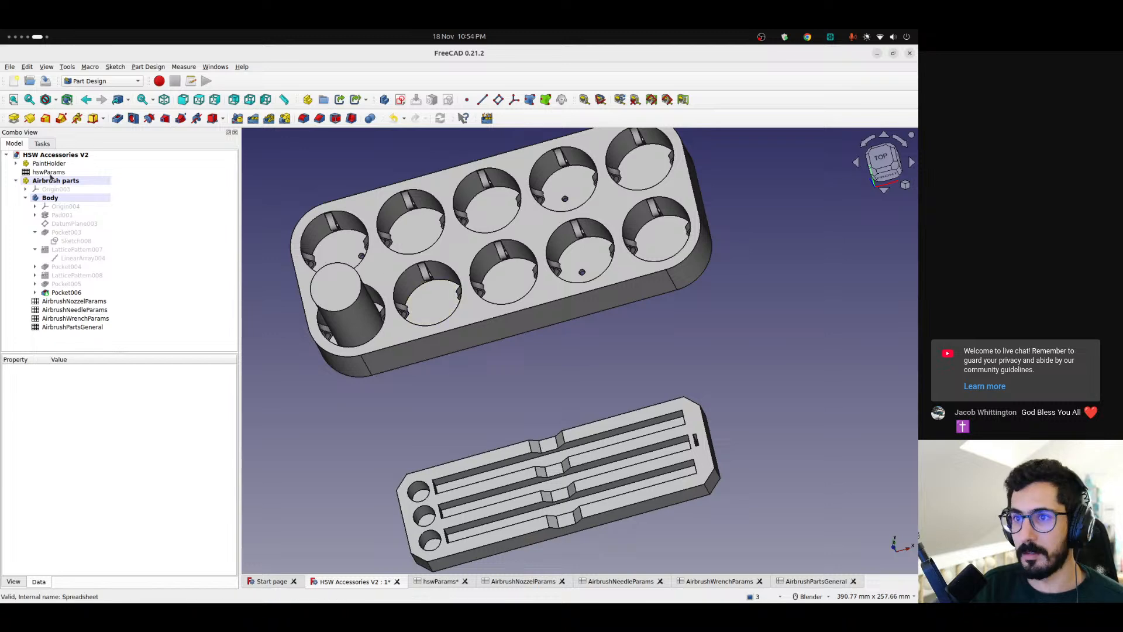
{"action": "left_click", "coordinate": [51, 164]}
{"action": "key", "text": "space"}
{"action": "left_click", "coordinate": [516, 376]}
{"action": "middle_click_drag", "start_coordinate": [510, 406], "coordinate": [463, 250], "text": "shift"}
{"action": "scroll", "coordinate": [511, 339], "scroll_direction": "up", "scroll_amount": 3}
{"action": "scroll", "coordinate": [511, 339], "scroll_direction": "down", "scroll_amount": 3}
{"action": "middle_click_drag", "start_coordinate": [512, 340], "coordinate": [622, 349], "text": "shift"}
{"action": "mouse_move", "coordinate": [465, 374]}
{"action": "middle_mouse_down"}
{"action": "mouse_move", "coordinate": [577, 421]}
{"action": "mouse_move", "coordinate": [754, 404]}
{"action": "mouse_move", "coordinate": [788, 359]}
{"action": "mouse_move", "coordinate": [529, 365]}
{"action": "middle_mouse_up"}
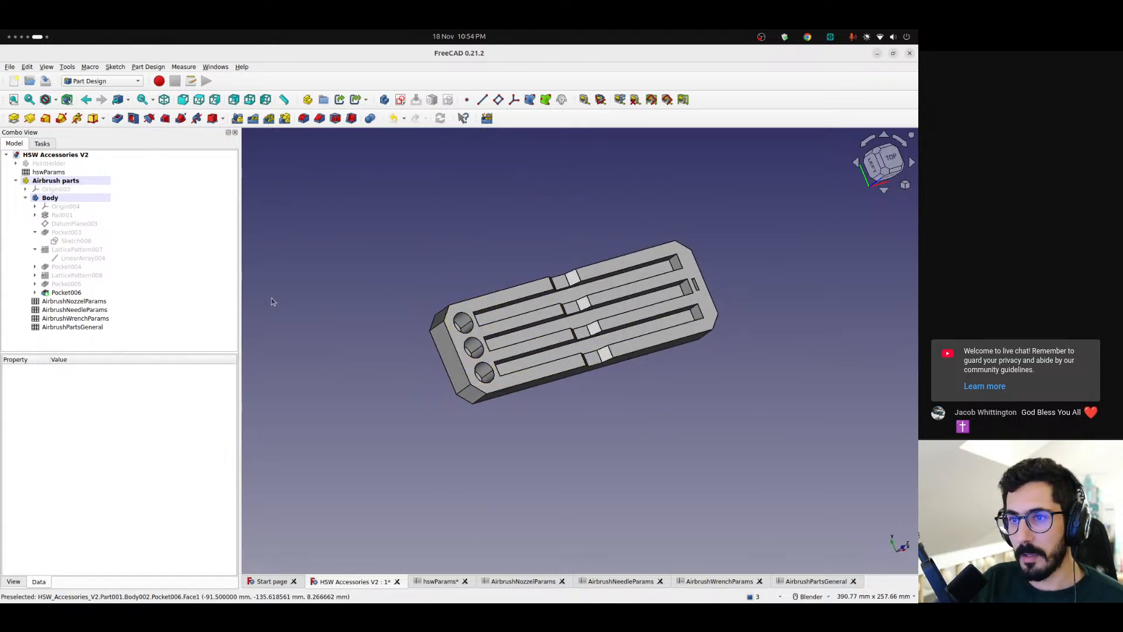
{"action": "mouse_move", "coordinate": [8, 96]}
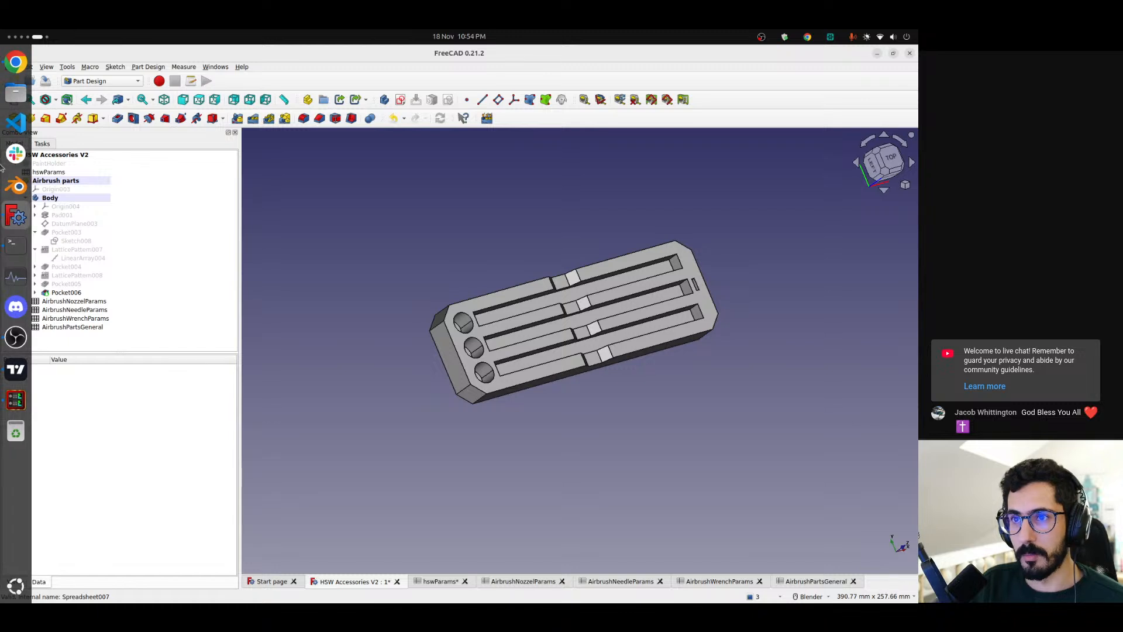
{"action": "left_click", "coordinate": [9, 97]}
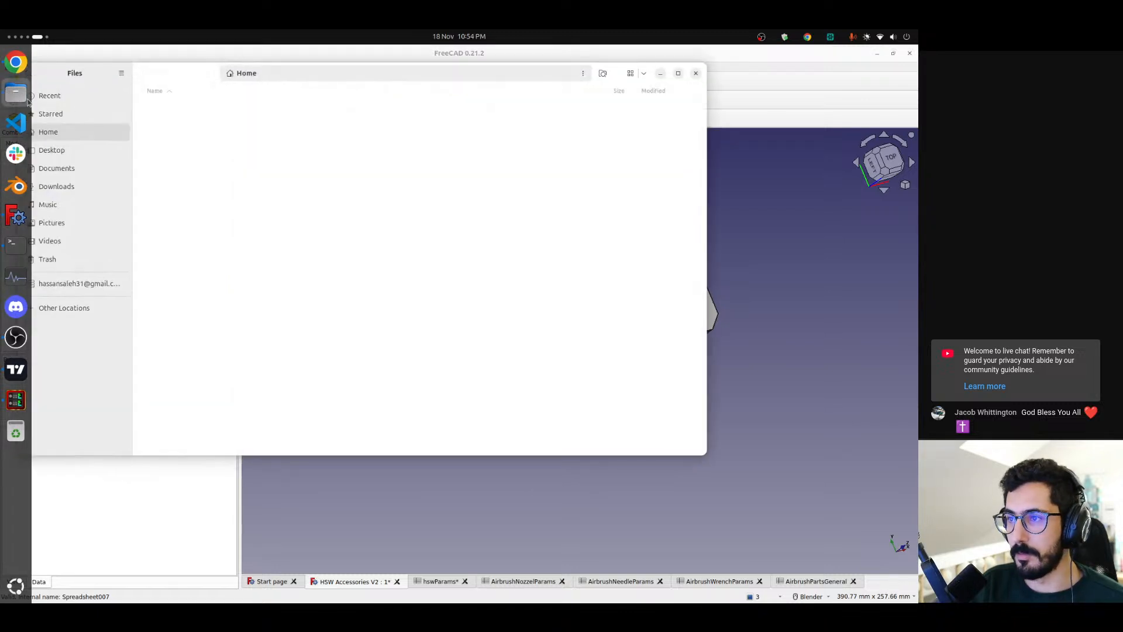
{"action": "left_click", "coordinate": [696, 73]}
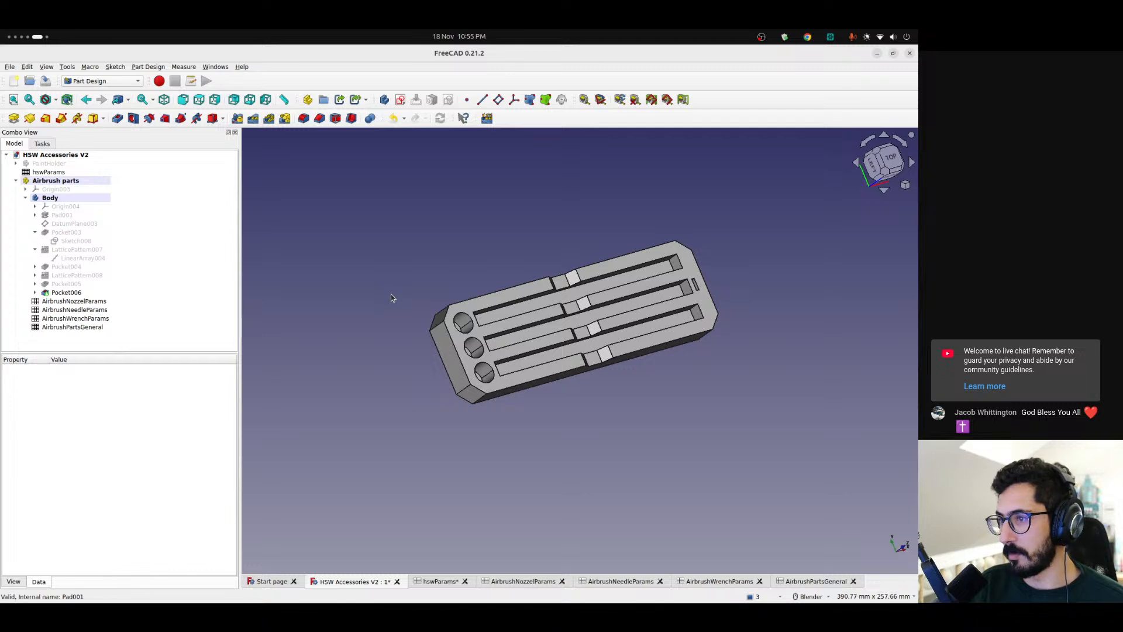
Save the HSW Accessories V2 document
{"action": "key", "text": "ctrl+s"}
{"action": "scroll", "coordinate": [405, 315], "scroll_direction": "down", "scroll_amount": 1}
{"action": "middle_click_drag", "start_coordinate": [434, 344], "coordinate": [376, 329], "text": "shift"}
Import hsw-kyz-h2-remix-base-v15.stp from the KYZ-H Type - STP Files folder of the downloaded hsw-attach-anything-tutorial model files
{"action": "left_click", "coordinate": [10, 67]}
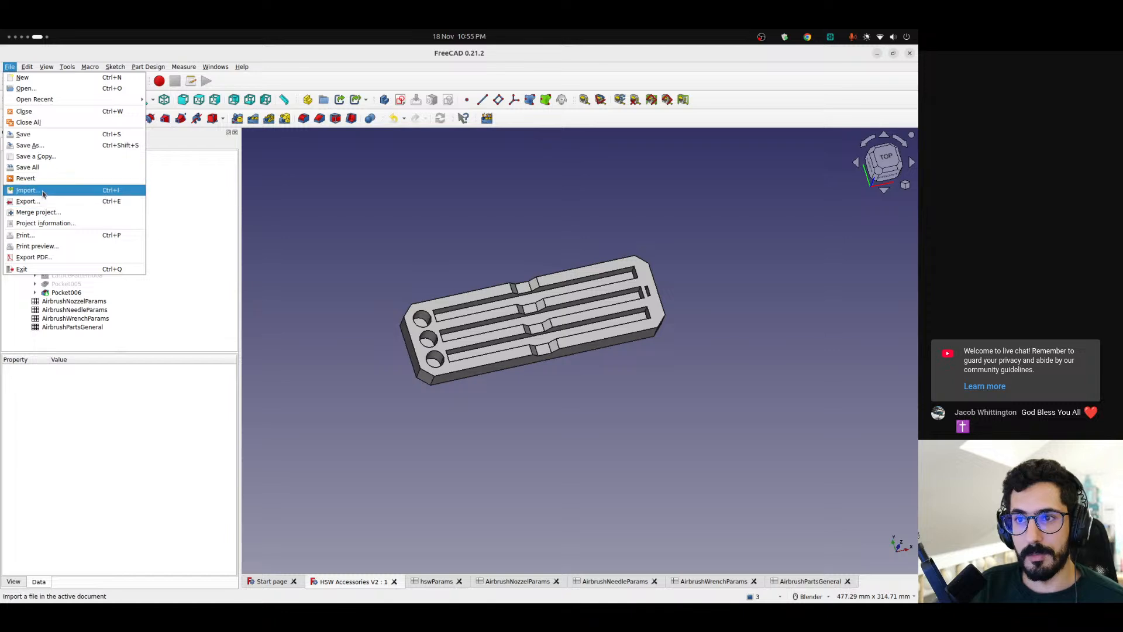
{"action": "left_click", "coordinate": [27, 190]}
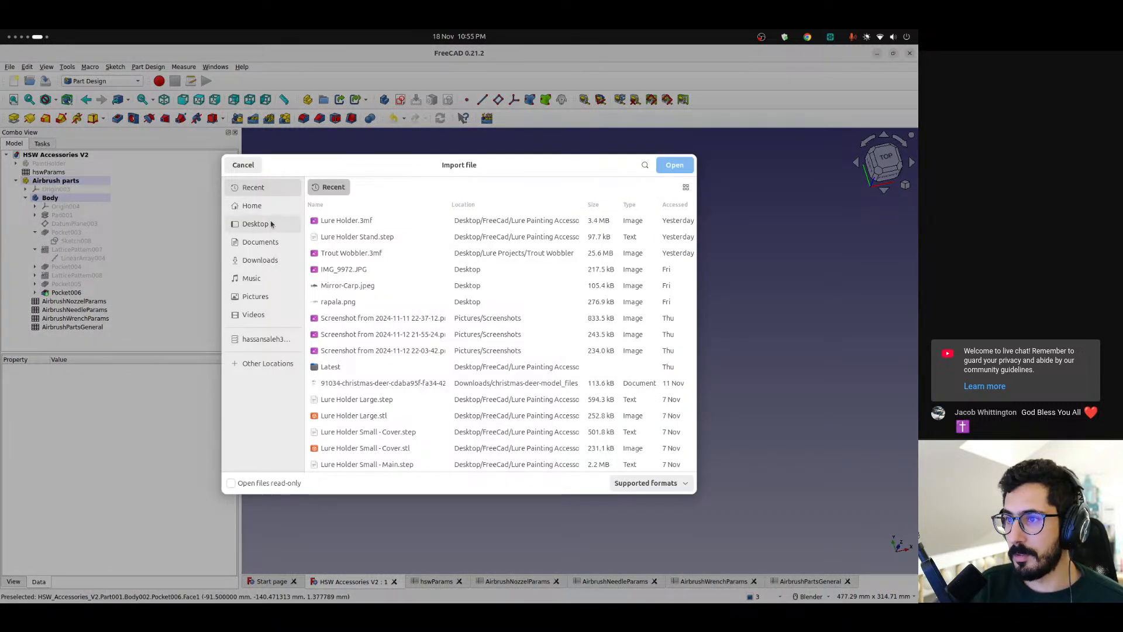
{"action": "left_click", "coordinate": [255, 223]}
{"action": "left_click", "coordinate": [260, 242]}
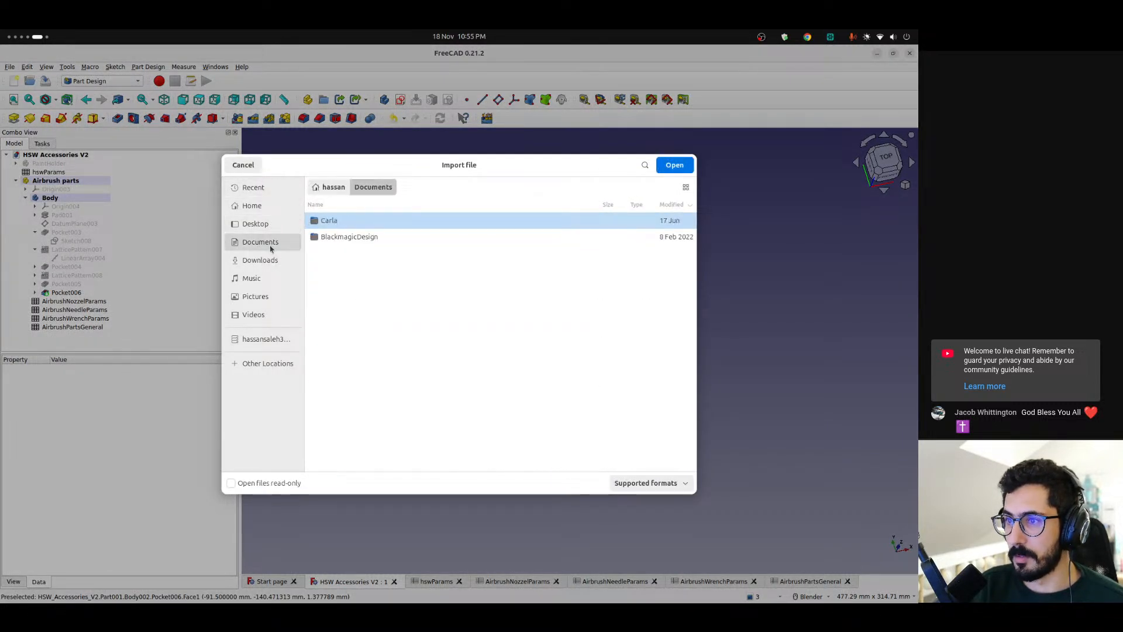
{"action": "left_click", "coordinate": [286, 261]}
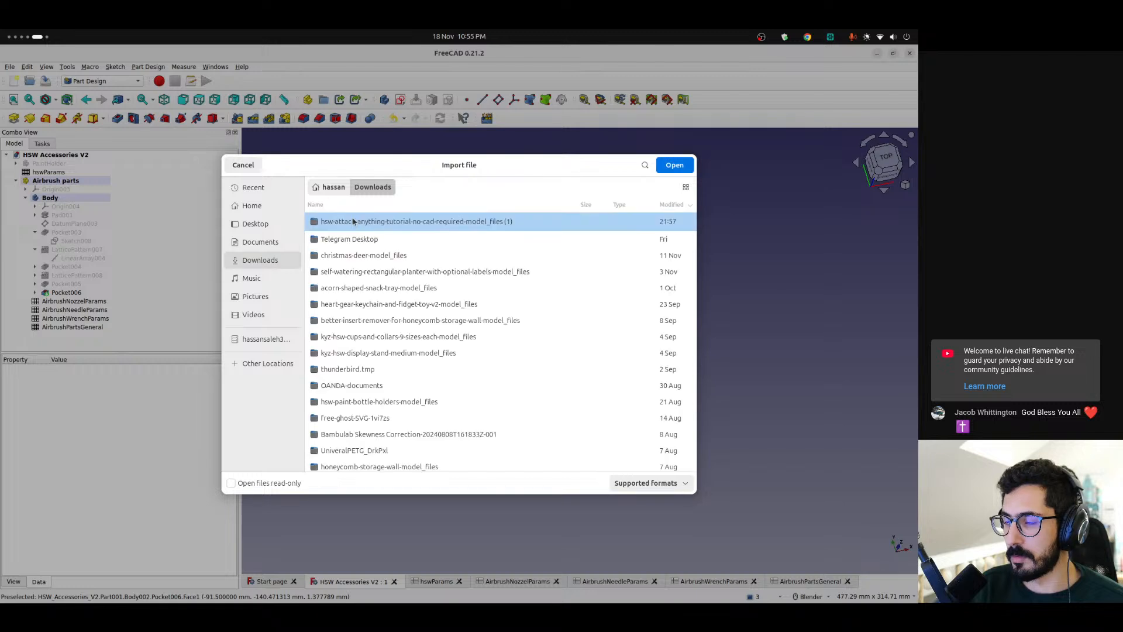
{"action": "double_click", "coordinate": [413, 223]}
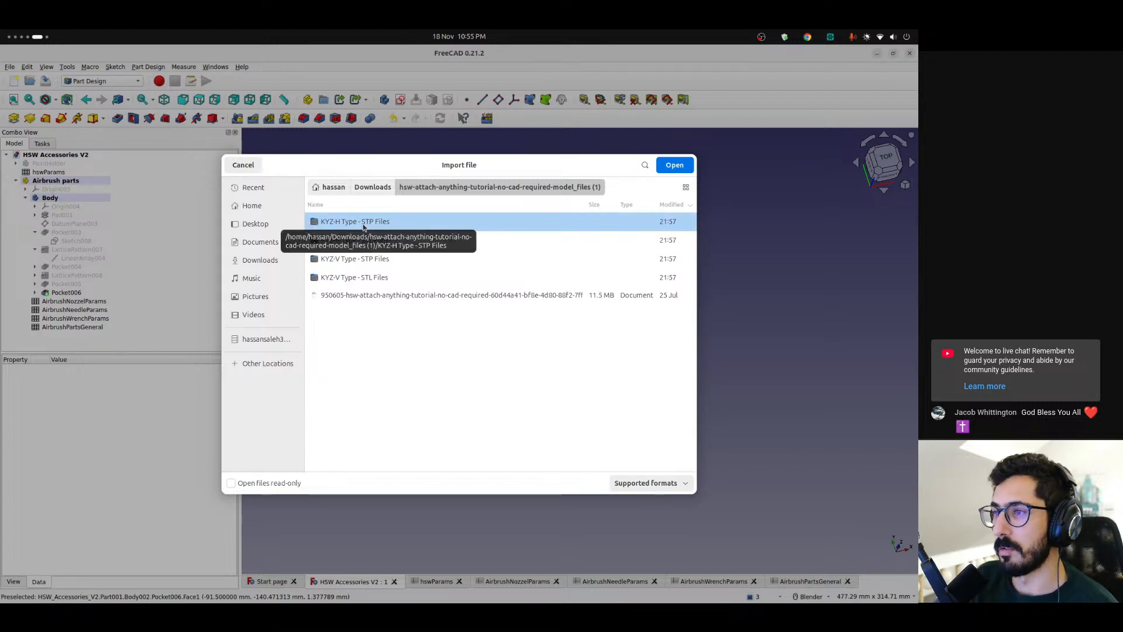
{"action": "double_click", "coordinate": [363, 225]}
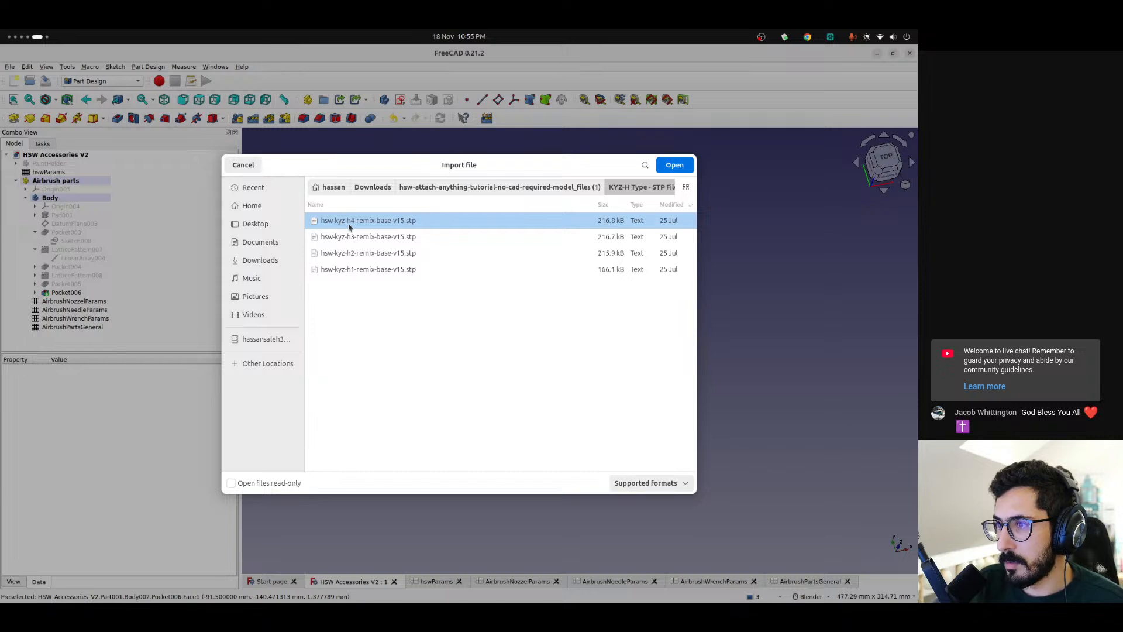
{"action": "double_click", "coordinate": [373, 254]}
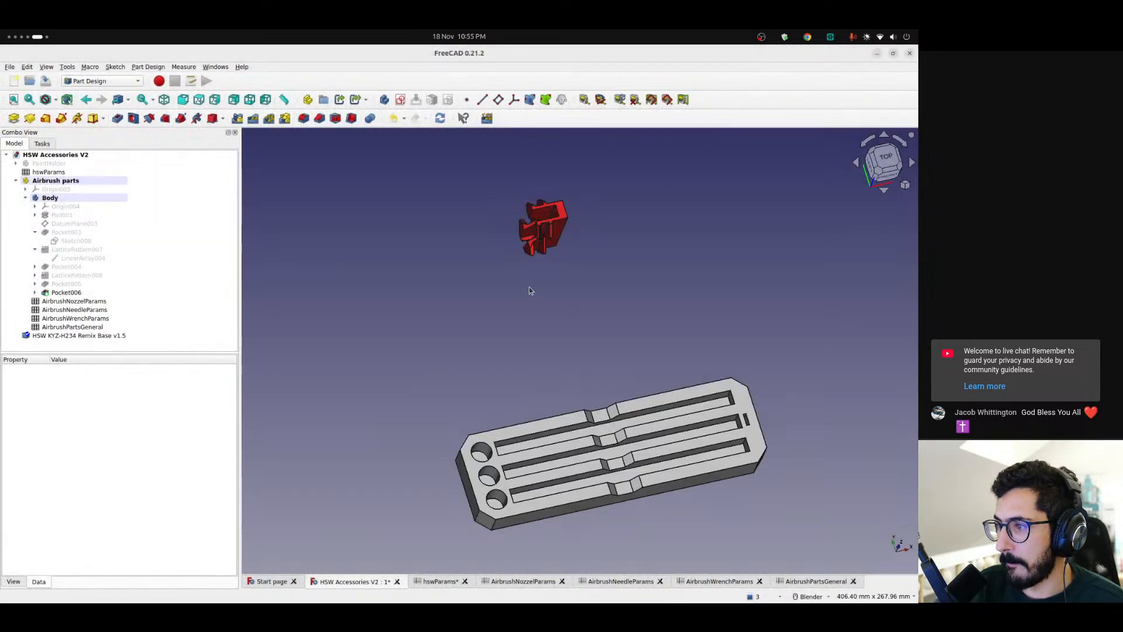
{"action": "middle_click_drag", "start_coordinate": [549, 274], "coordinate": [449, 289]}
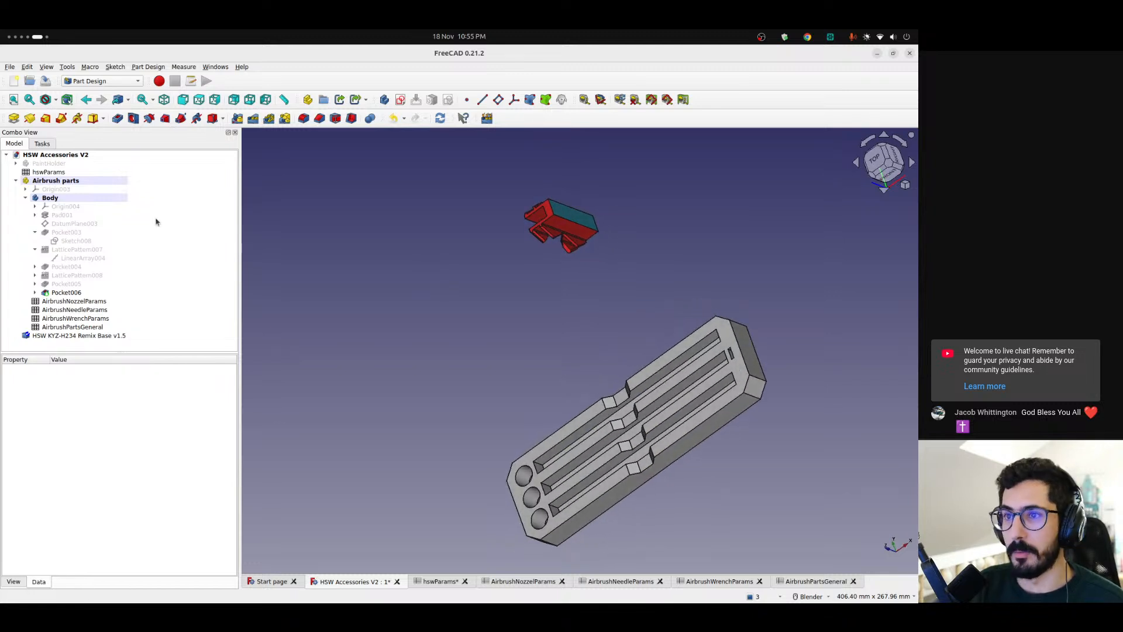
Delete the imported HSW KYZ-H234 Remix Base v1.5 from the document
{"action": "left_click", "coordinate": [85, 337]}
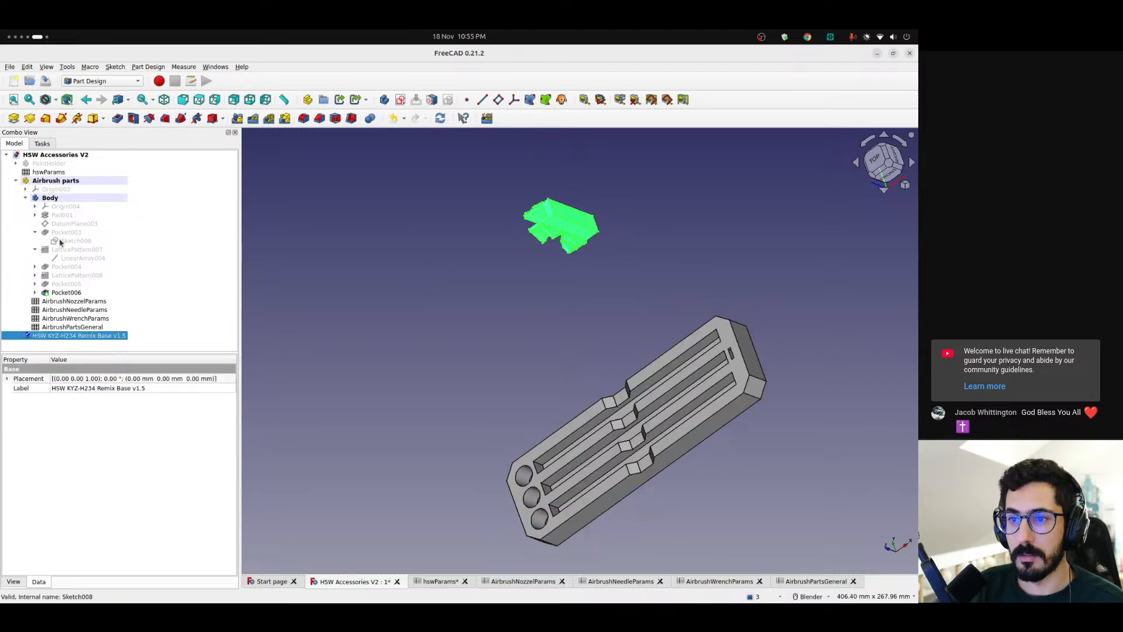
{"action": "key", "text": "Delete"}
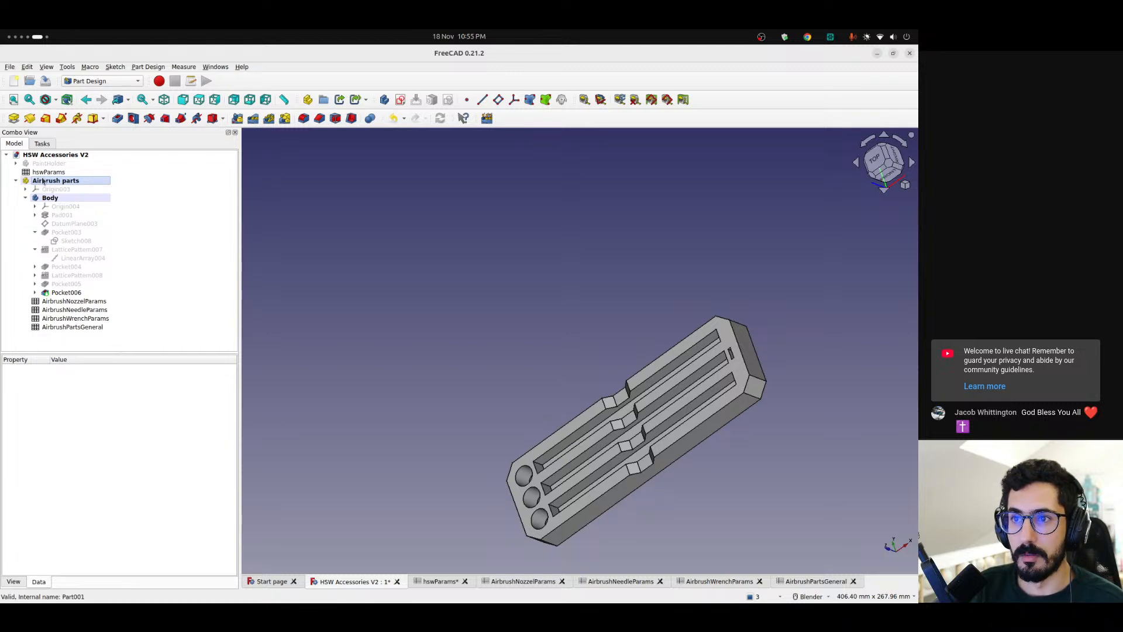
{"action": "left_click", "coordinate": [10, 67]}
{"action": "key", "text": "Escape"}
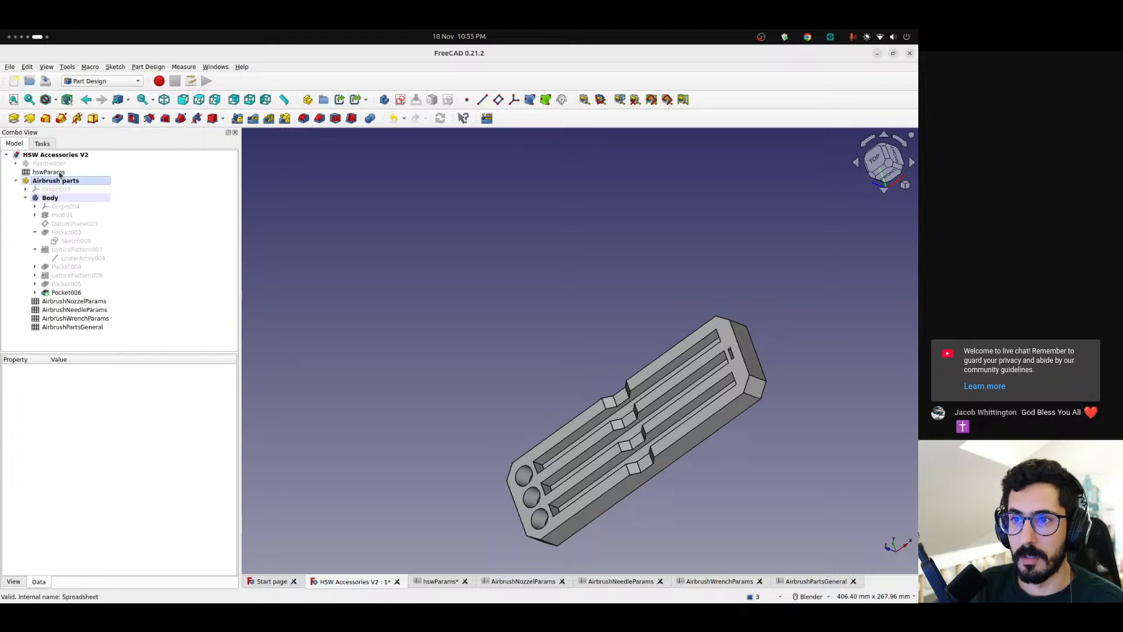
Import hsw-kyz-h1-remix-base-v15.stp from the KYZ-H Type - STP Files folder of the downloaded hsw-attach-anything-tutorial model files
{"action": "left_click", "coordinate": [66, 181]}
{"action": "left_click", "coordinate": [9, 67]}
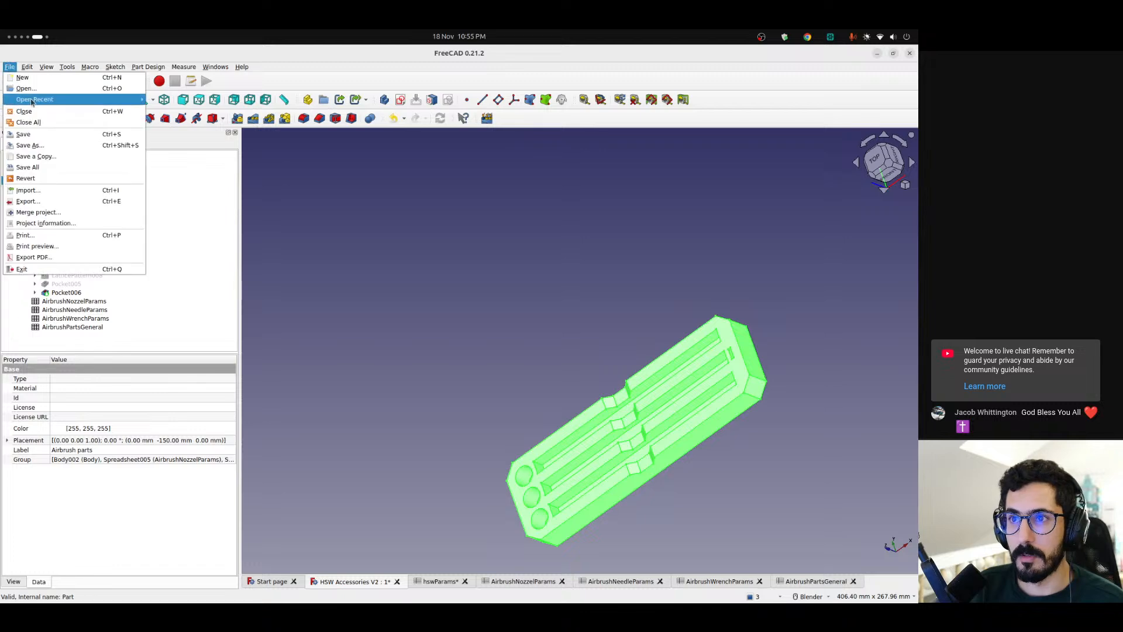
{"action": "left_click", "coordinate": [45, 193]}
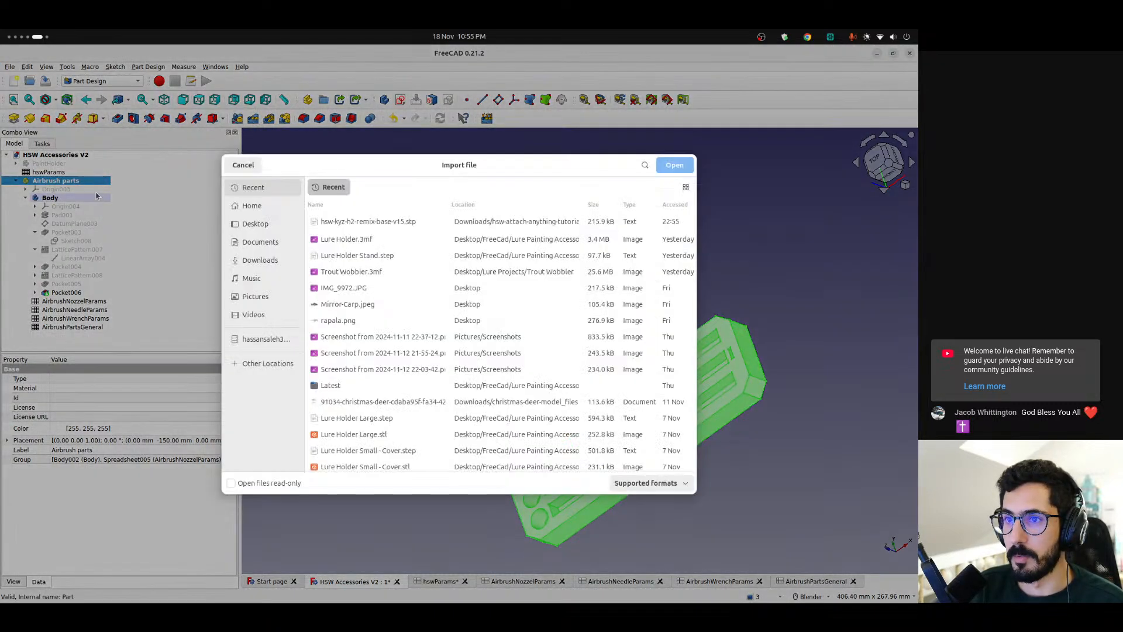
{"action": "left_click", "coordinate": [261, 259]}
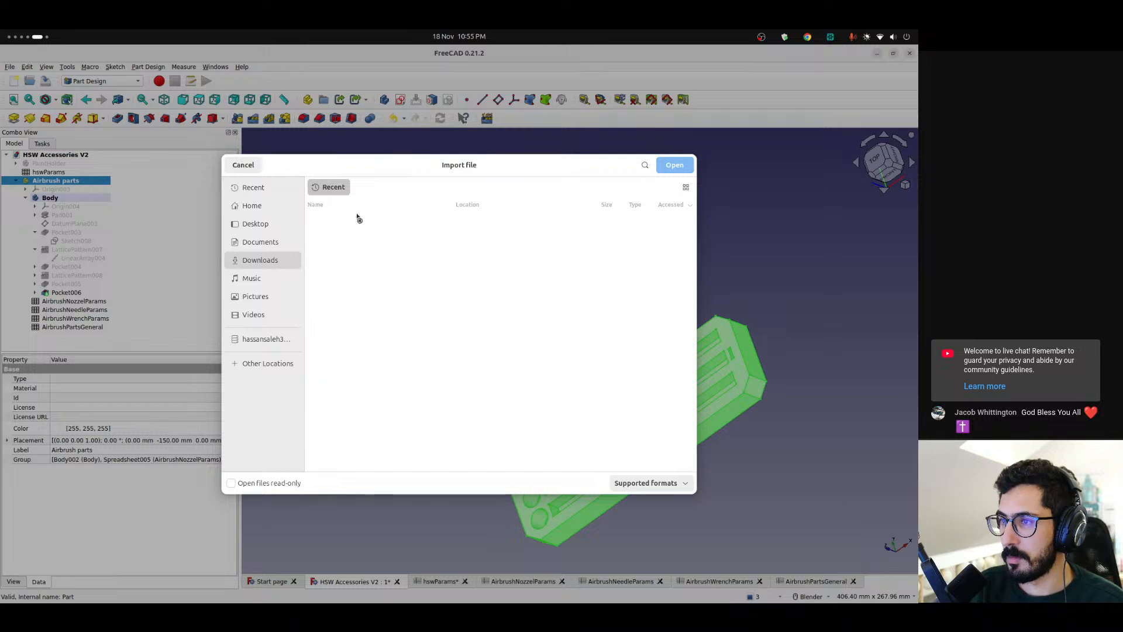
{"action": "double_click", "coordinate": [377, 223]}
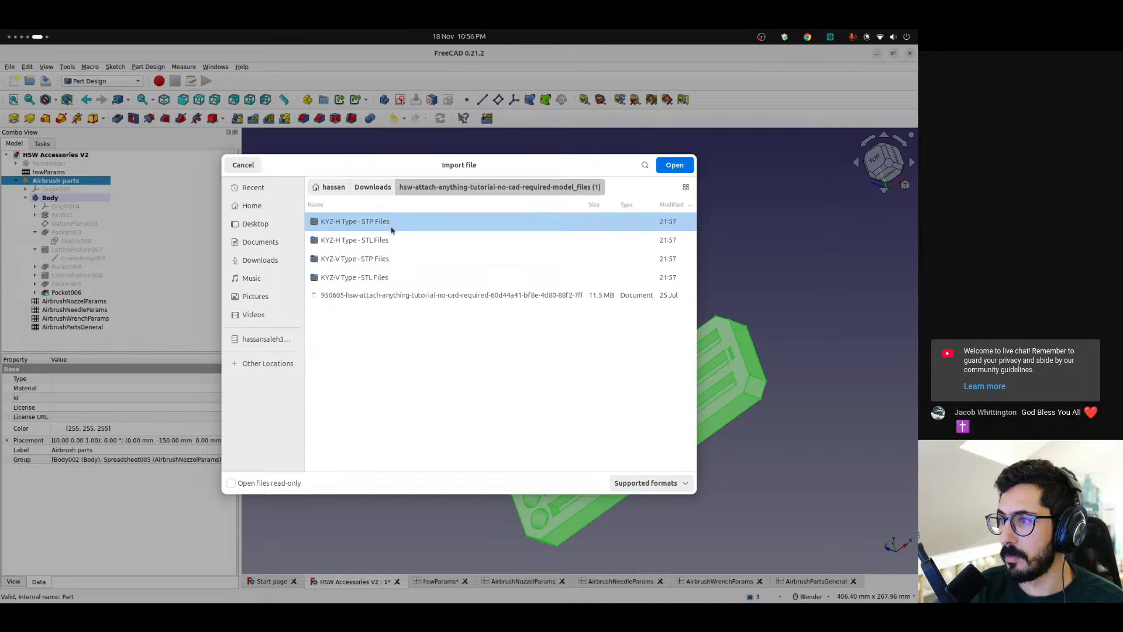
{"action": "double_click", "coordinate": [344, 223]}
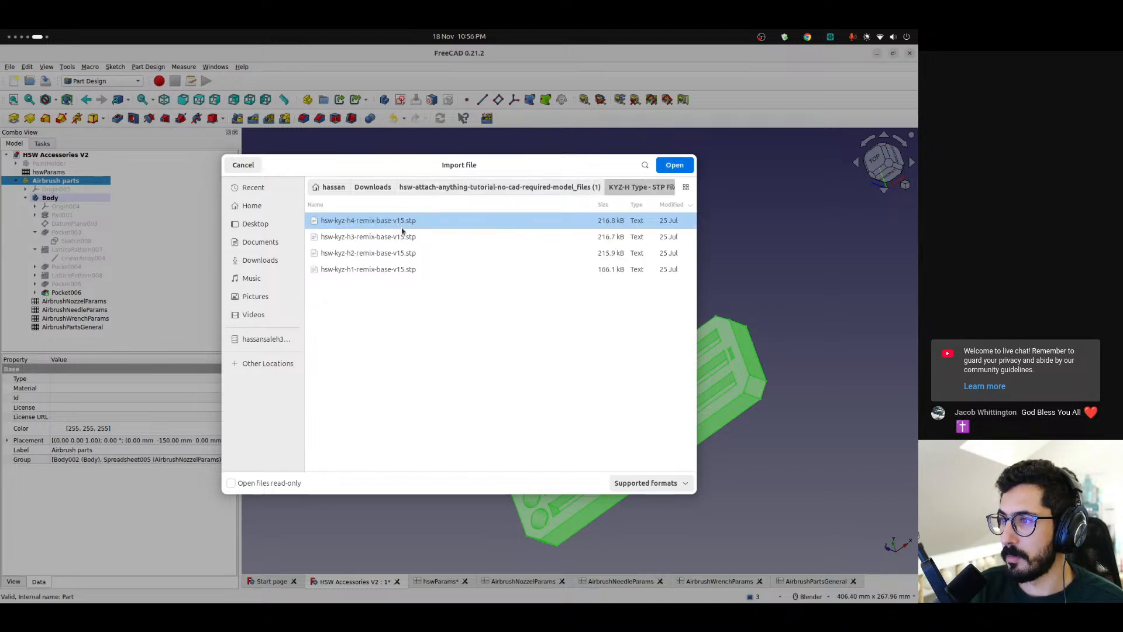
{"action": "double_click", "coordinate": [363, 269]}
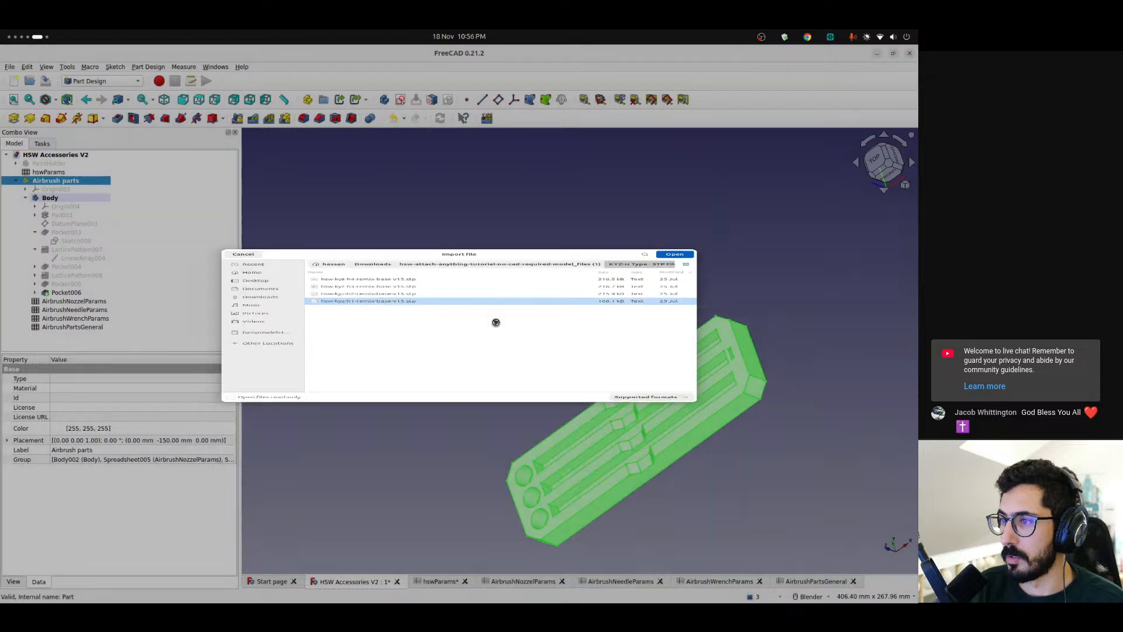
{"action": "middle_click_drag", "start_coordinate": [545, 360], "coordinate": [522, 309]}
{"action": "scroll", "coordinate": [490, 363], "scroll_direction": "down", "scroll_amount": 1}
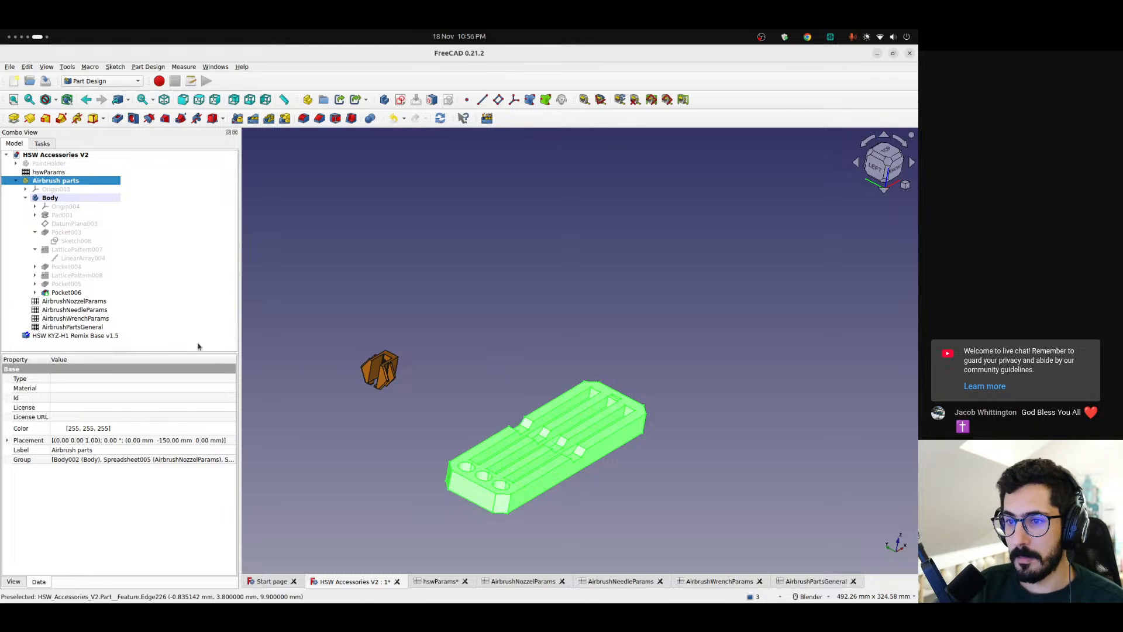
{"action": "middle_click_drag", "start_coordinate": [444, 410], "coordinate": [455, 351], "text": "shift"}
Move the imported HSW KYZ-H1 Remix Base v1.5 into the Airbrush parts part and collapse its Body
{"action": "left_click", "coordinate": [92, 336]}
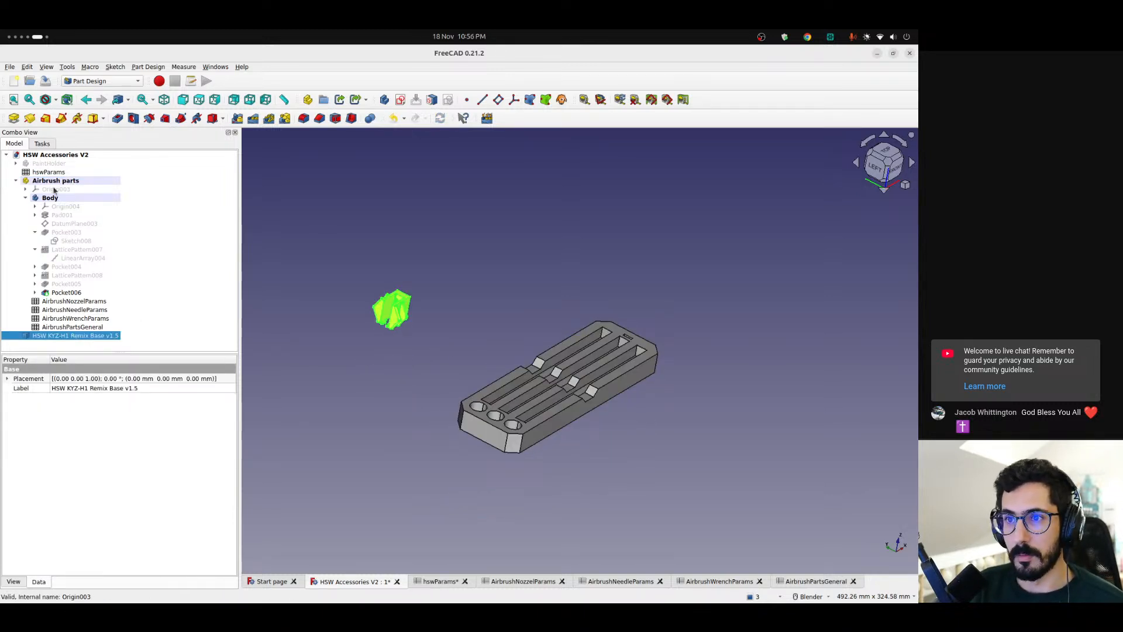
{"action": "left_click_drag", "start_coordinate": [66, 338], "coordinate": [57, 191]}
{"action": "left_click", "coordinate": [17, 181]}
{"action": "left_click", "coordinate": [16, 181]}
{"action": "left_click", "coordinate": [25, 197]}
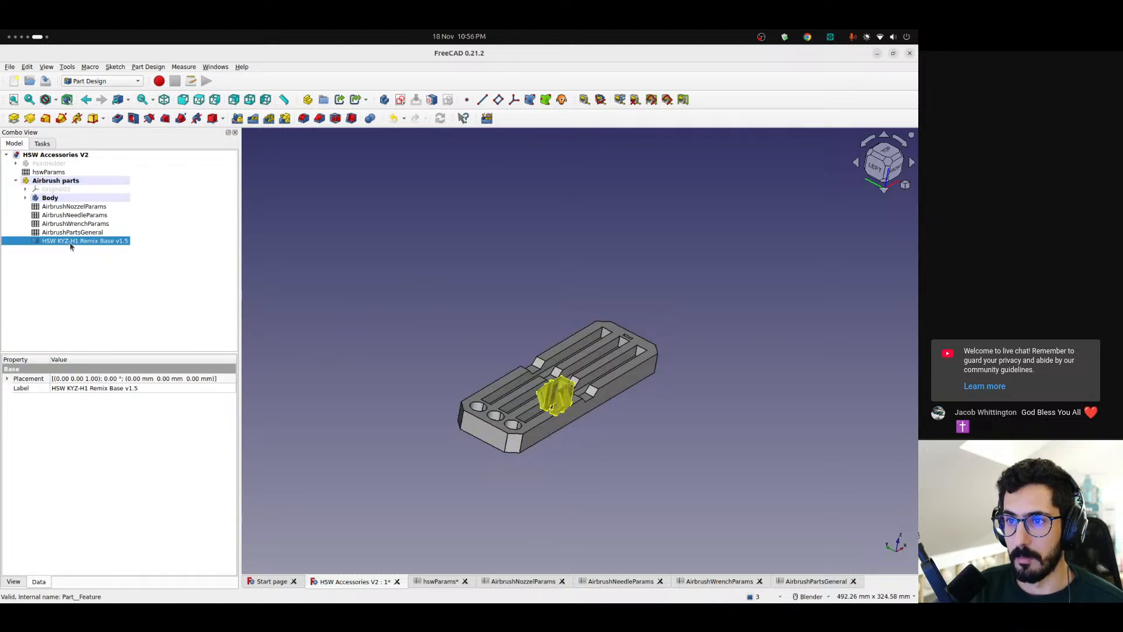
Check how the base sits under the holder from the front and below, temporarily showing the Airbrush parts origin
{"action": "left_click", "coordinate": [8, 379]}
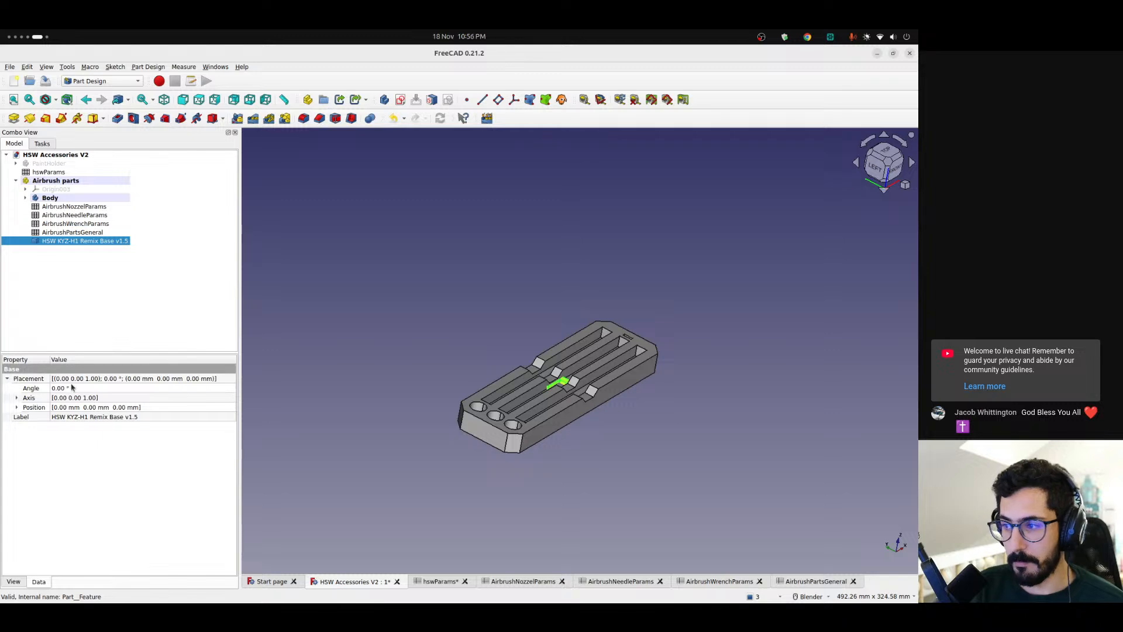
{"action": "middle_click_drag", "start_coordinate": [582, 362], "coordinate": [720, 275]}
{"action": "scroll", "coordinate": [582, 377], "scroll_direction": "up", "scroll_amount": 6}
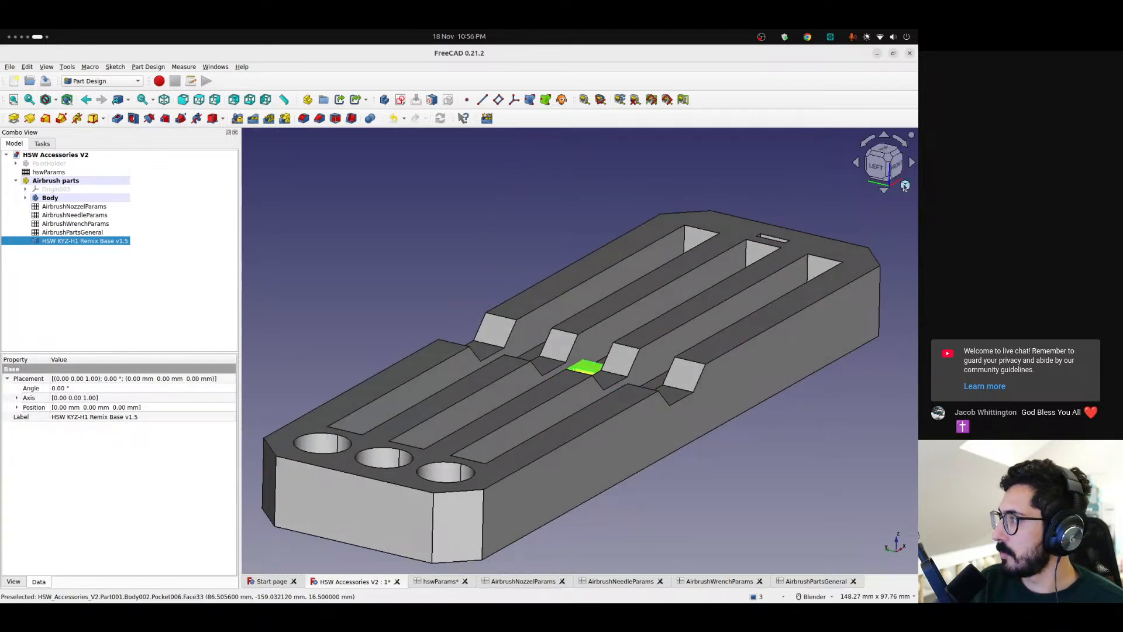
{"action": "left_click", "coordinate": [899, 169]}
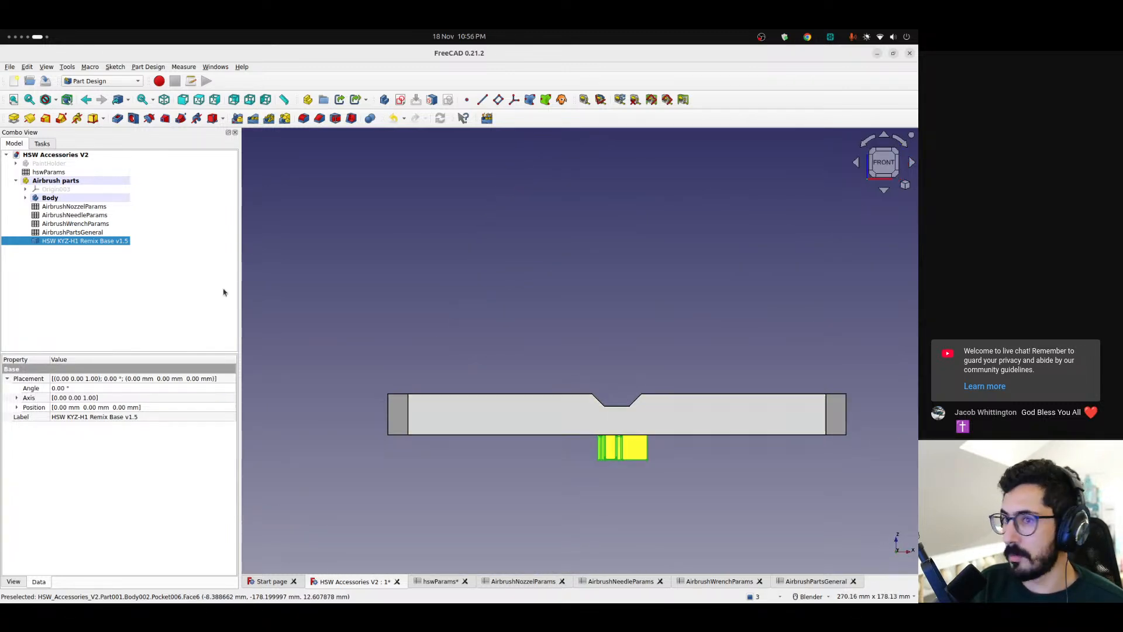
{"action": "left_click", "coordinate": [57, 189]}
{"action": "key", "text": "space"}
{"action": "middle_click_drag", "start_coordinate": [670, 426], "coordinate": [437, 361]}
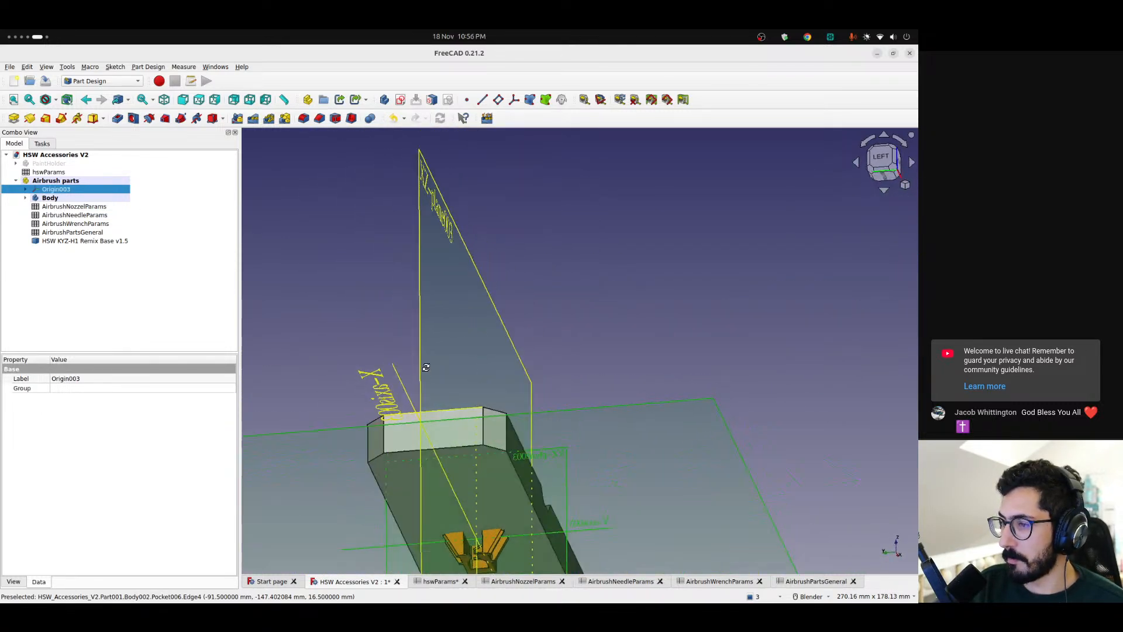
{"action": "key", "text": "space"}
Set the HSW base's placement angle to -90° and check its orientation from the left side
{"action": "left_click", "coordinate": [77, 242]}
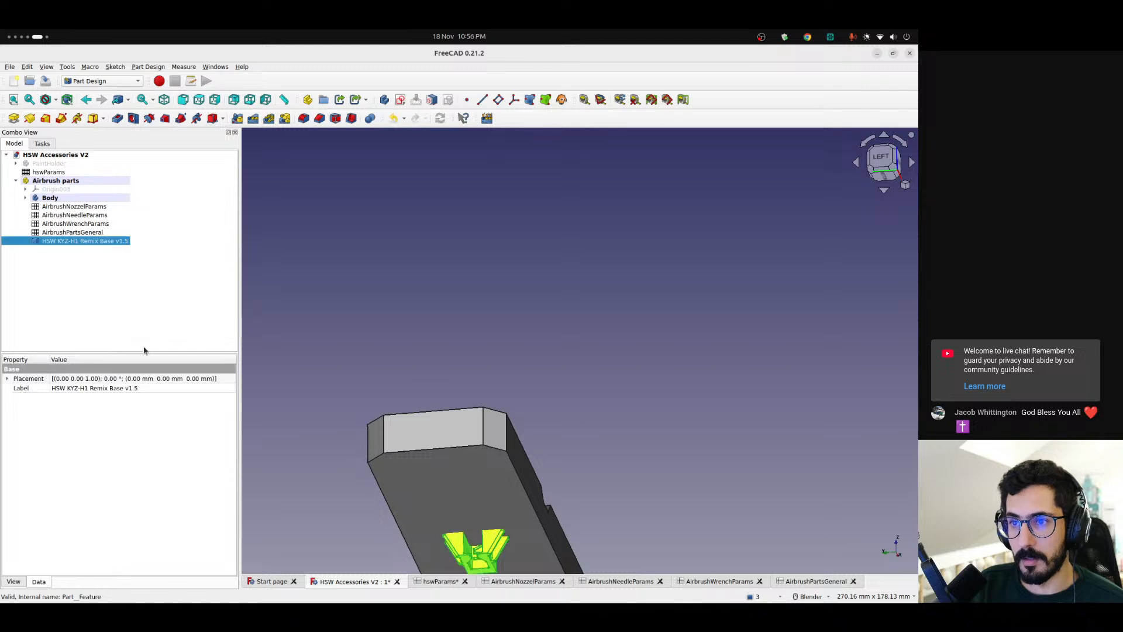
{"action": "left_click", "coordinate": [7, 379]}
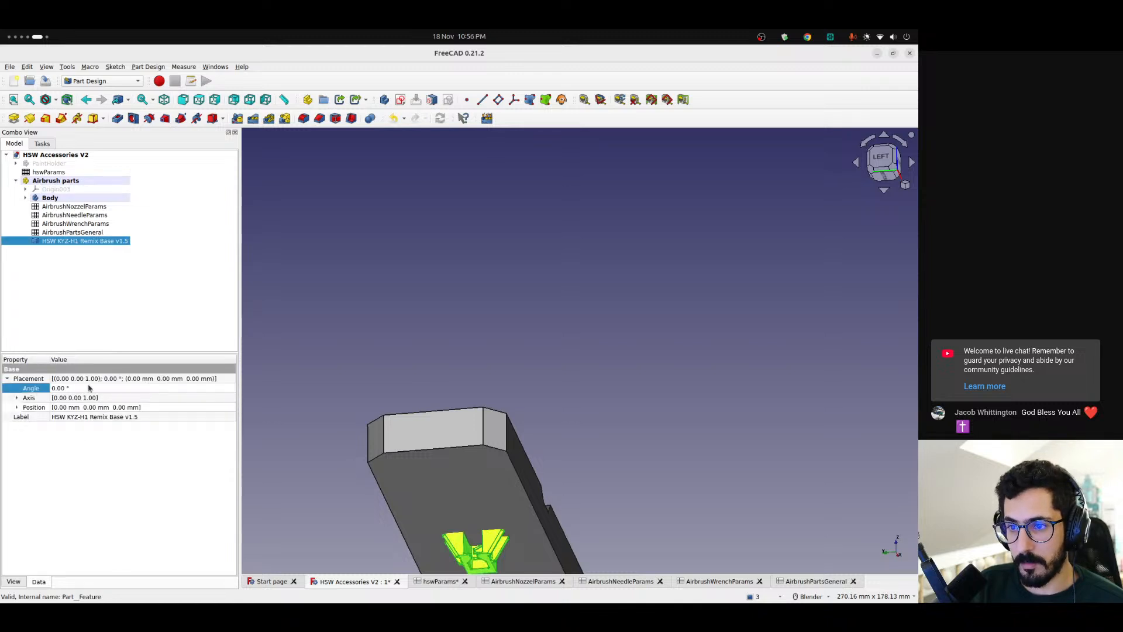
{"action": "type", "text": "9"}
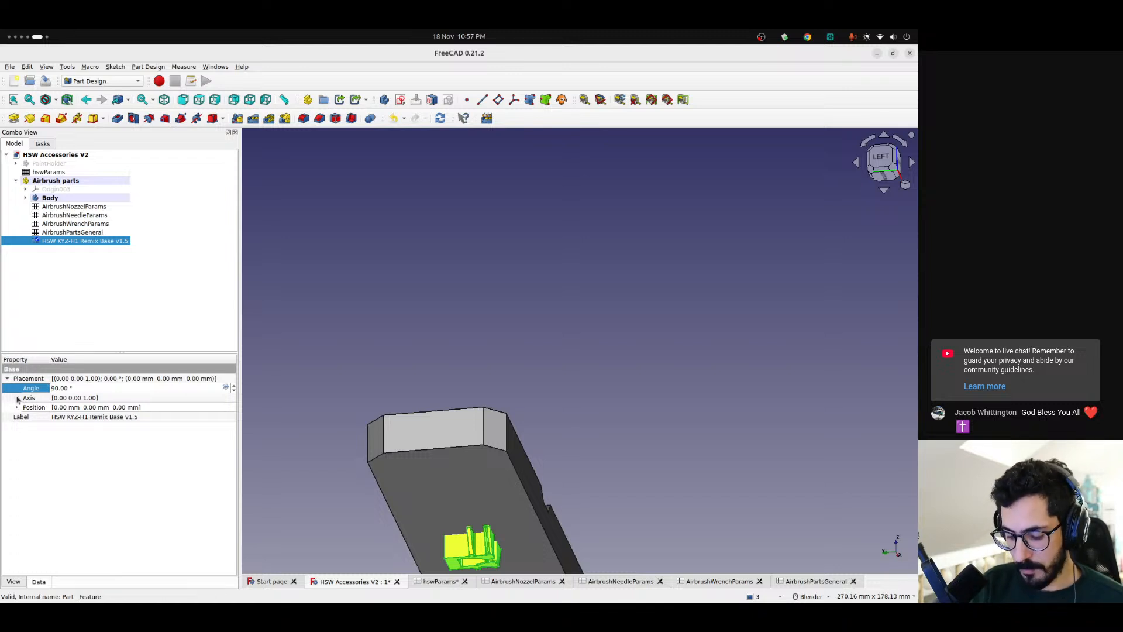
{"action": "type", "text": "-"}
{"action": "middle_click_drag", "start_coordinate": [480, 521], "coordinate": [590, 524]}
{"action": "middle_click_drag", "start_coordinate": [371, 538], "coordinate": [711, 220], "text": "shift"}
{"action": "left_click", "coordinate": [884, 157]}
{"action": "scroll", "coordinate": [682, 346], "scroll_direction": "up", "scroll_amount": 4}
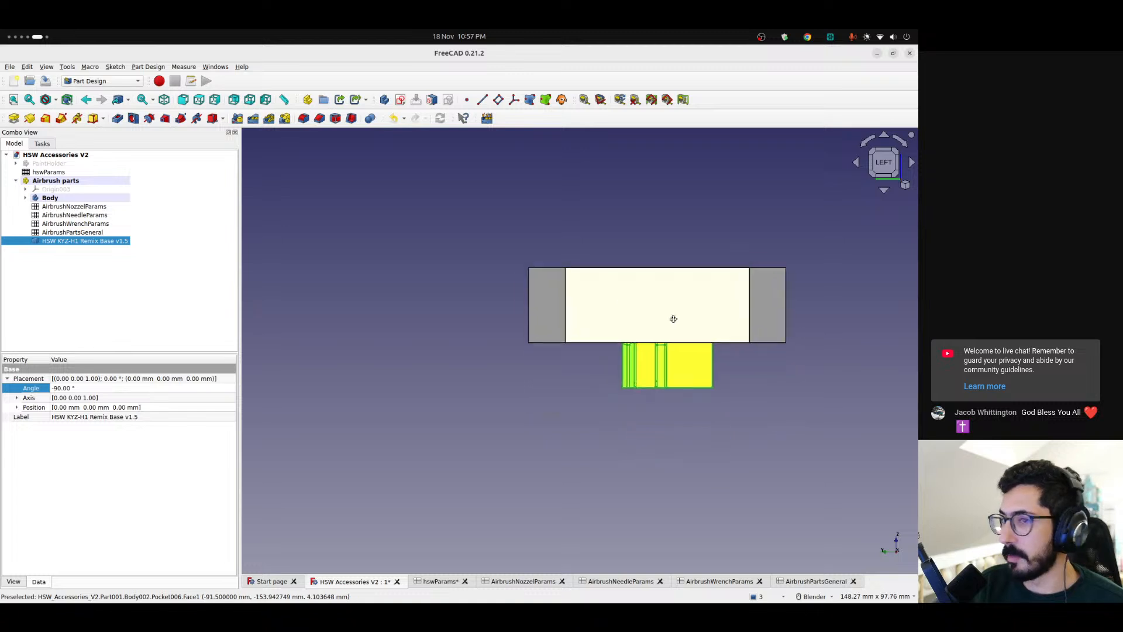
Show the Airbrush parts origin to compare the rotated base with the origin planes in the left view
{"action": "left_click", "coordinate": [43, 190]}
{"action": "key", "text": "space"}
{"action": "scroll", "coordinate": [644, 350], "scroll_direction": "up", "scroll_amount": 3}
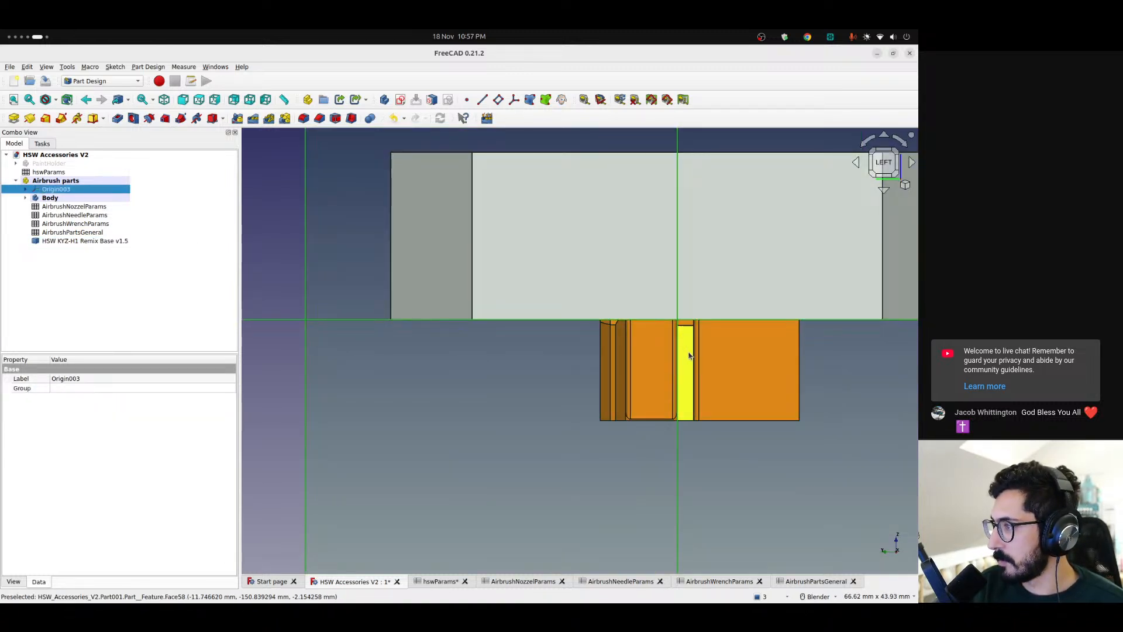
{"action": "middle_click_drag", "start_coordinate": [687, 374], "coordinate": [761, 292]}
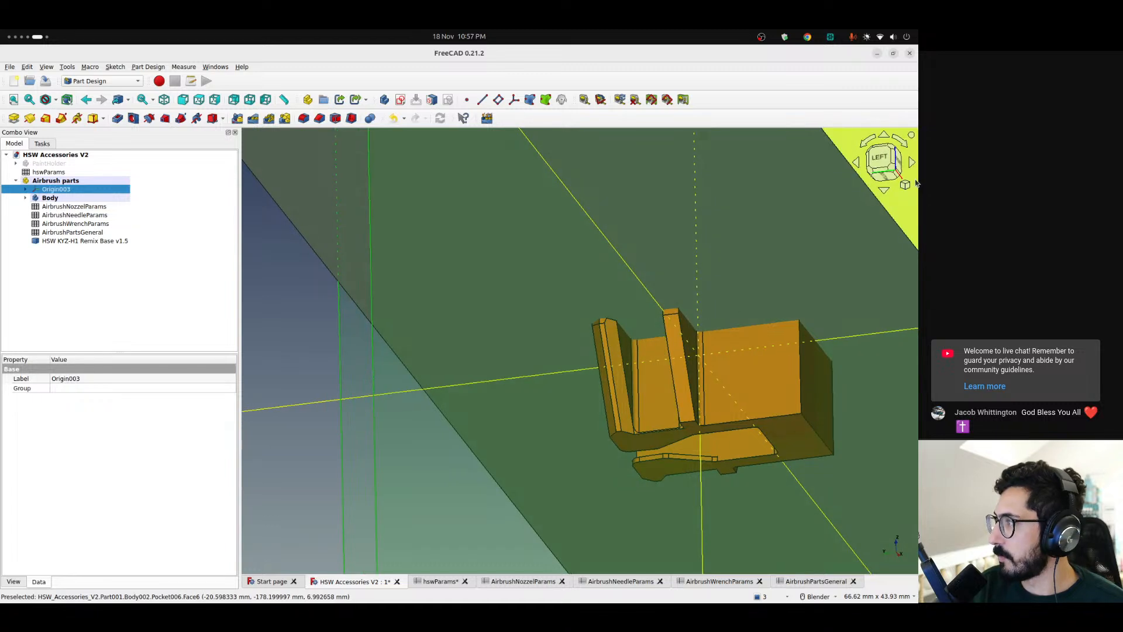
{"action": "left_click", "coordinate": [880, 162]}
{"action": "scroll", "coordinate": [672, 336], "scroll_direction": "up", "scroll_amount": 5}
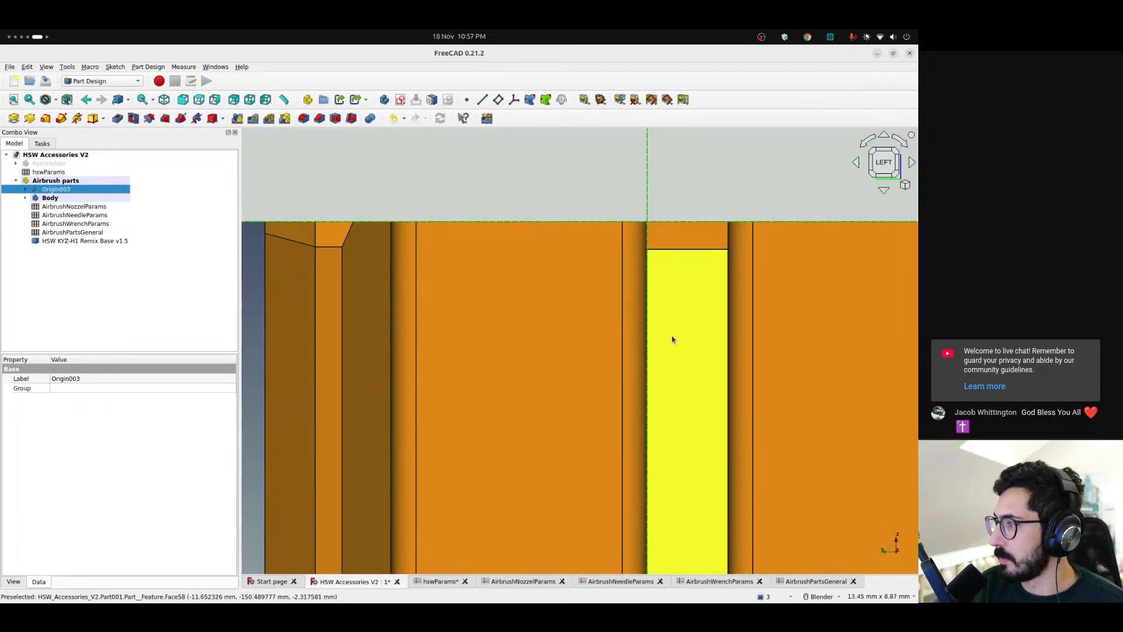
Examine the base's middle rib edge against the origin planes and axes at close range
{"action": "left_click", "coordinate": [647, 271]}
{"action": "scroll", "coordinate": [650, 293], "scroll_direction": "down", "scroll_amount": 2}
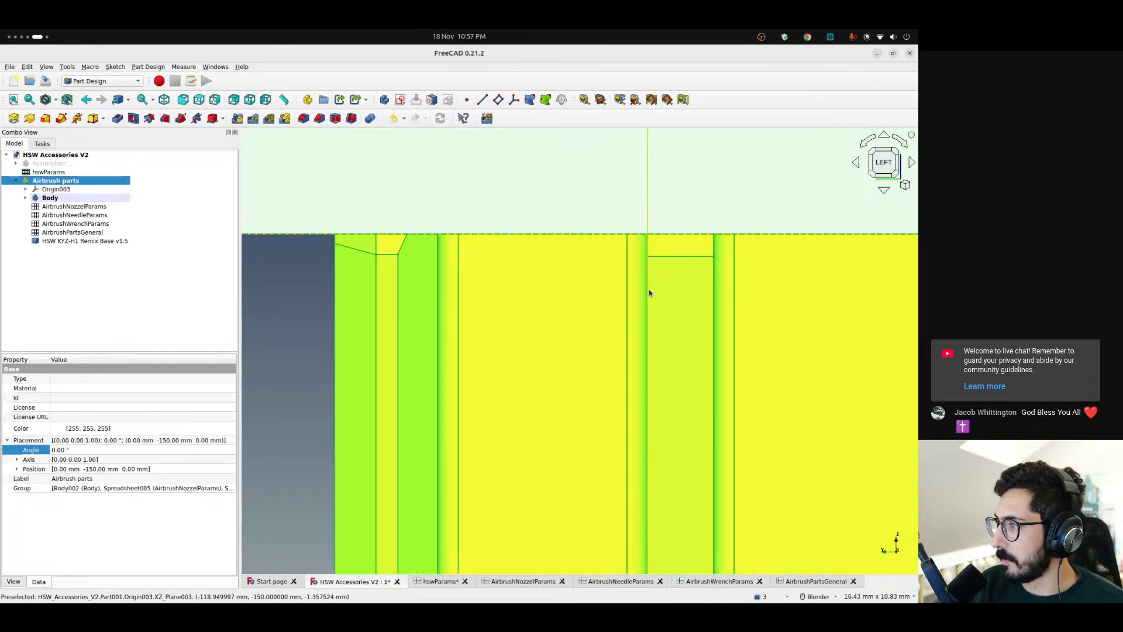
{"action": "scroll", "coordinate": [681, 334], "scroll_direction": "down", "scroll_amount": 2}
{"action": "left_click", "coordinate": [353, 370]}
{"action": "mouse_move", "coordinate": [670, 349]}
{"action": "middle_mouse_down"}
{"action": "mouse_move", "coordinate": [684, 346]}
{"action": "mouse_move", "coordinate": [667, 343]}
{"action": "middle_mouse_up"}
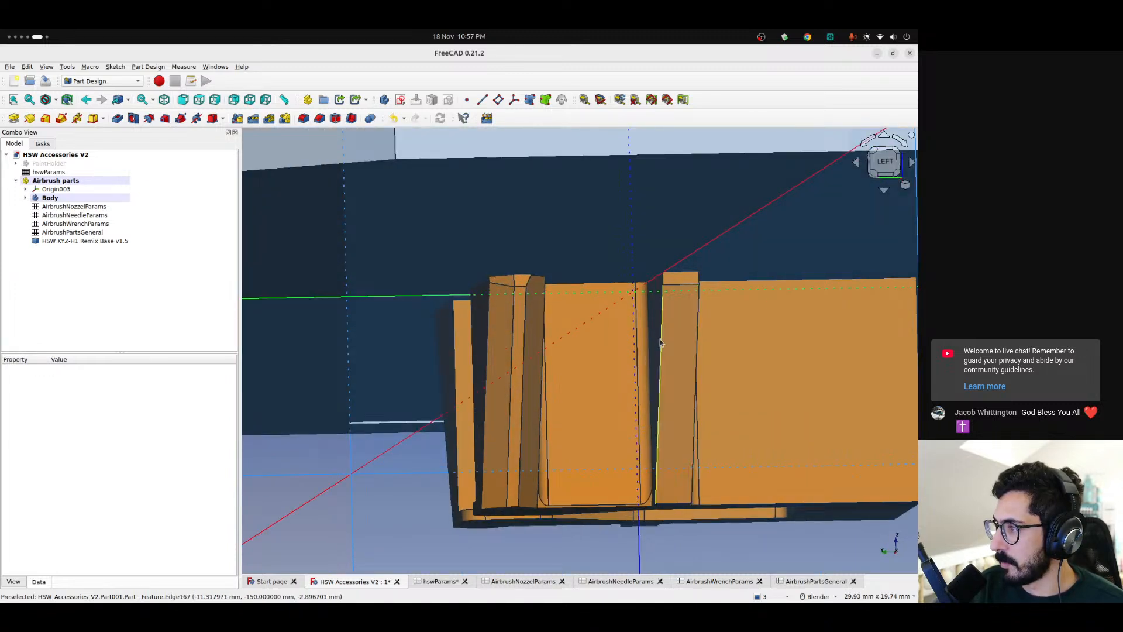
{"action": "left_click", "coordinate": [665, 362]}
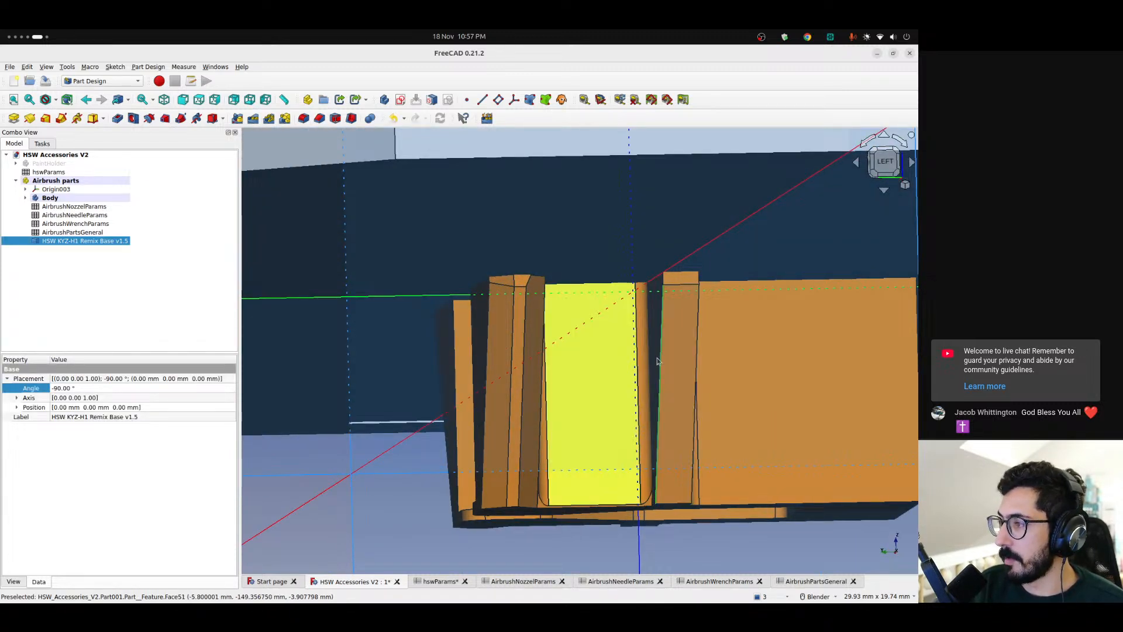
{"action": "scroll", "coordinate": [348, 510], "scroll_direction": "down", "scroll_amount": 4}
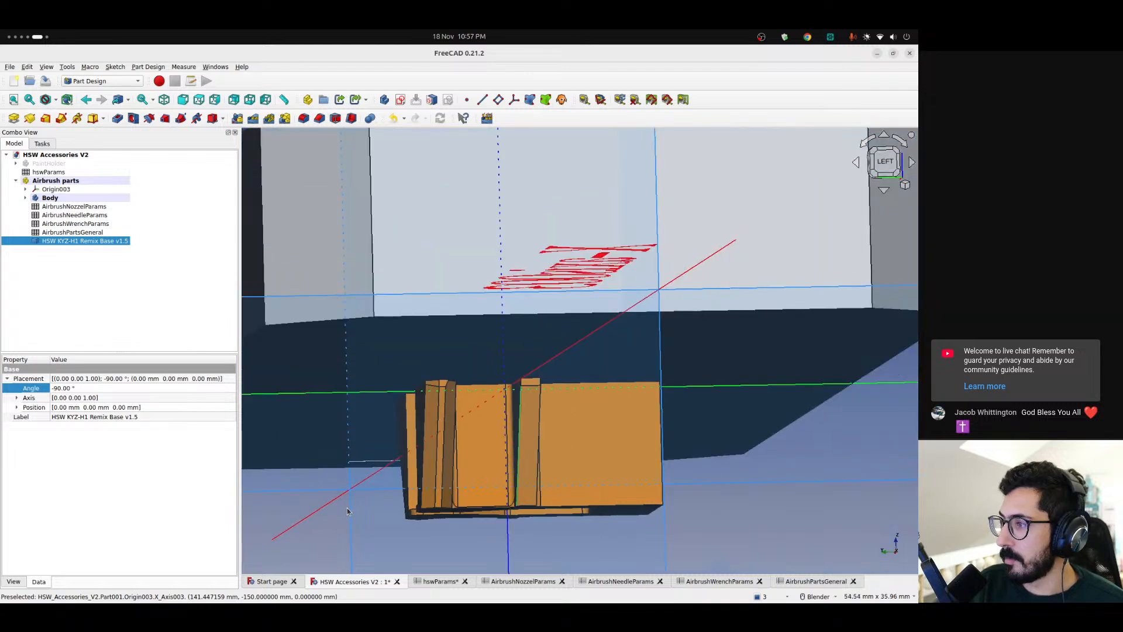
{"action": "left_click", "coordinate": [763, 528]}
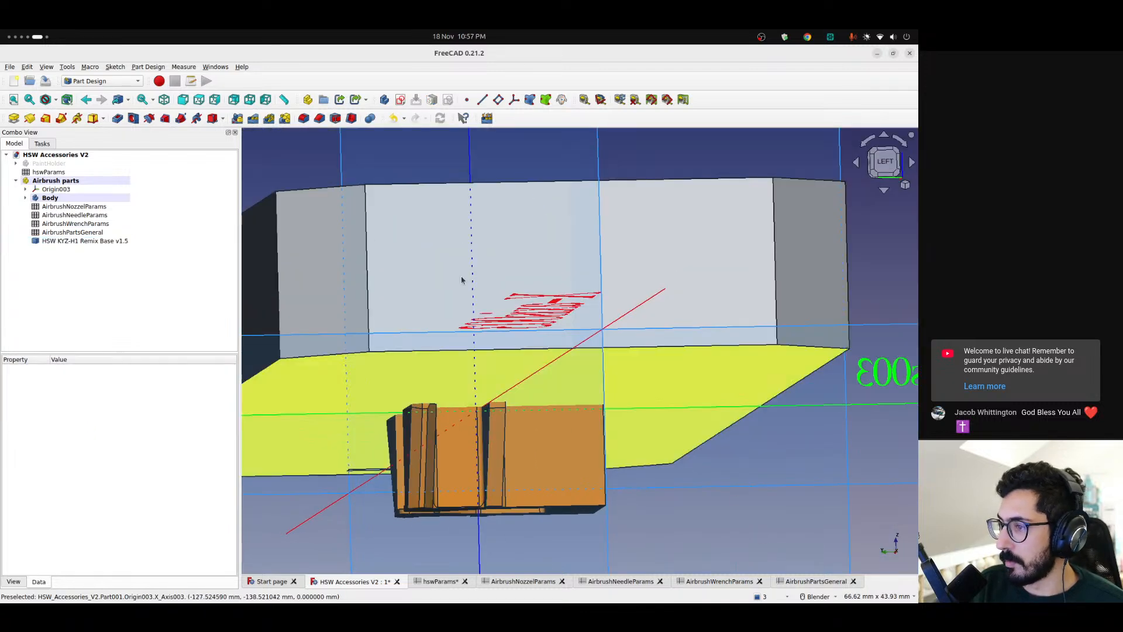
Measure the distance from the base's middle rib edge to its outer lower corner, viewed from the left
{"action": "left_click", "coordinate": [584, 99]}
{"action": "left_click", "coordinate": [493, 448]}
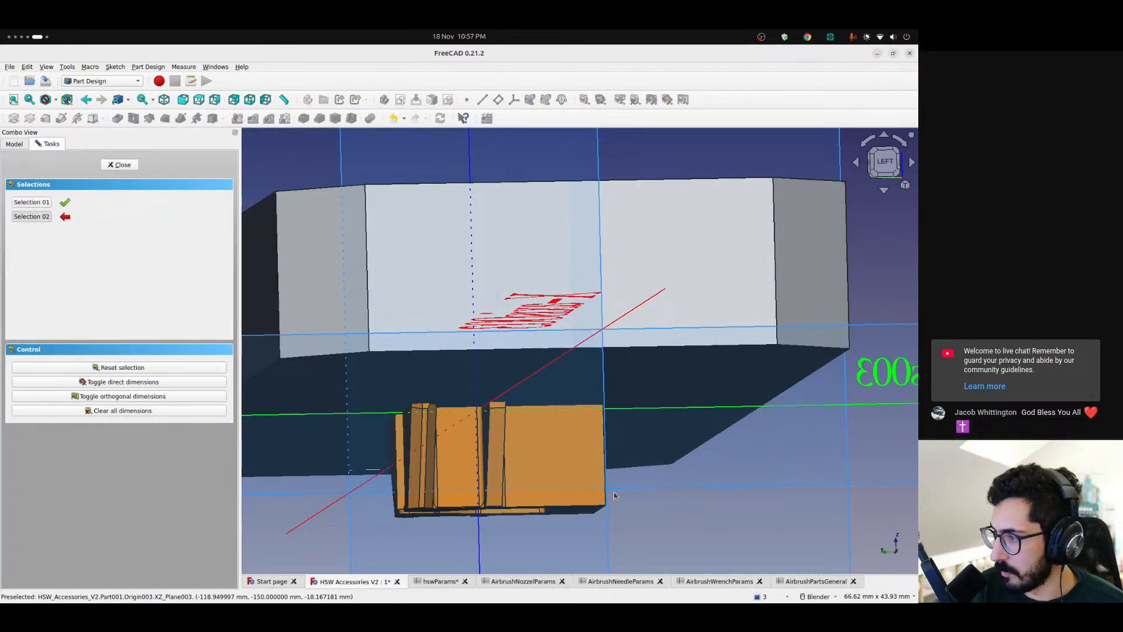
{"action": "middle_click_drag", "start_coordinate": [700, 536], "coordinate": [631, 497]}
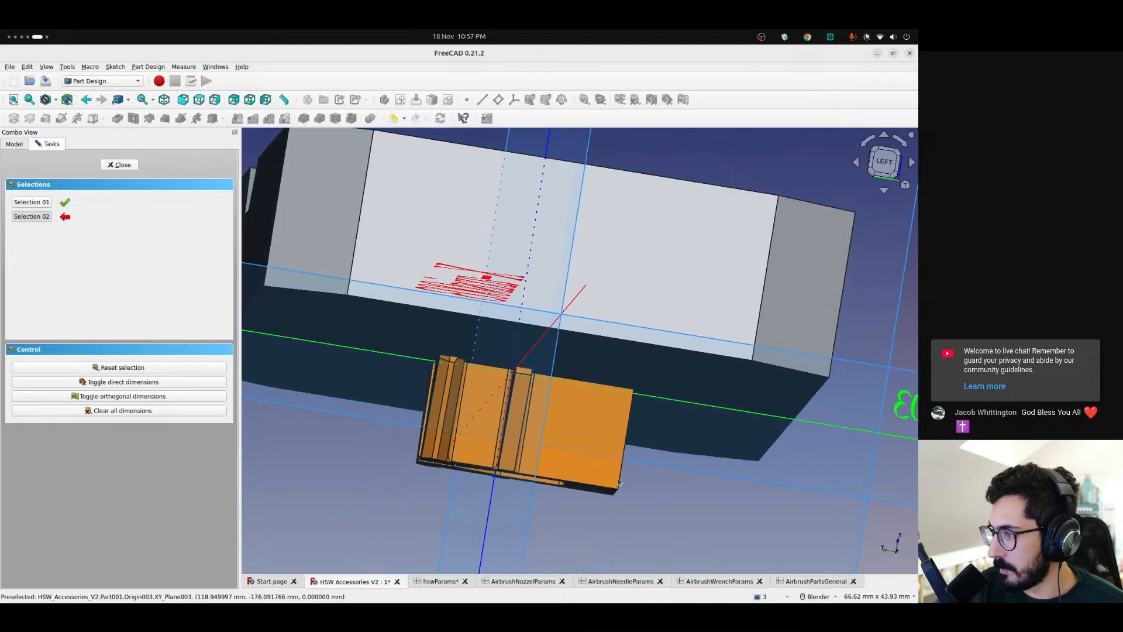
{"action": "left_click", "coordinate": [620, 479]}
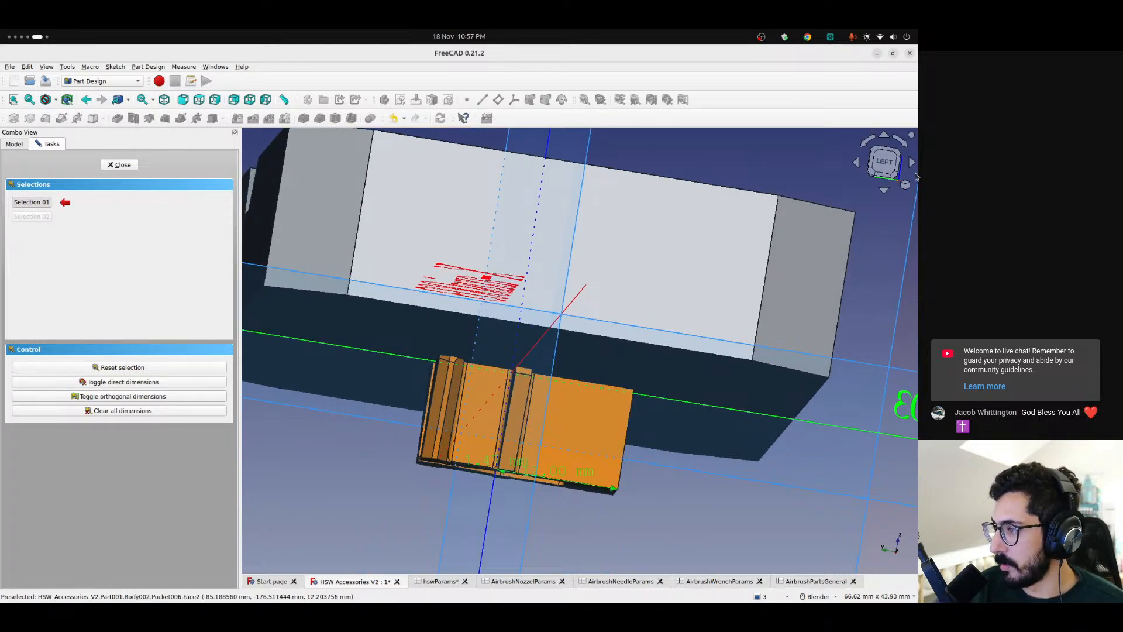
{"action": "left_click", "coordinate": [884, 166]}
{"action": "scroll", "coordinate": [575, 477], "scroll_direction": "up", "scroll_amount": 7}
{"action": "scroll", "coordinate": [576, 477], "scroll_direction": "down", "scroll_amount": 8}
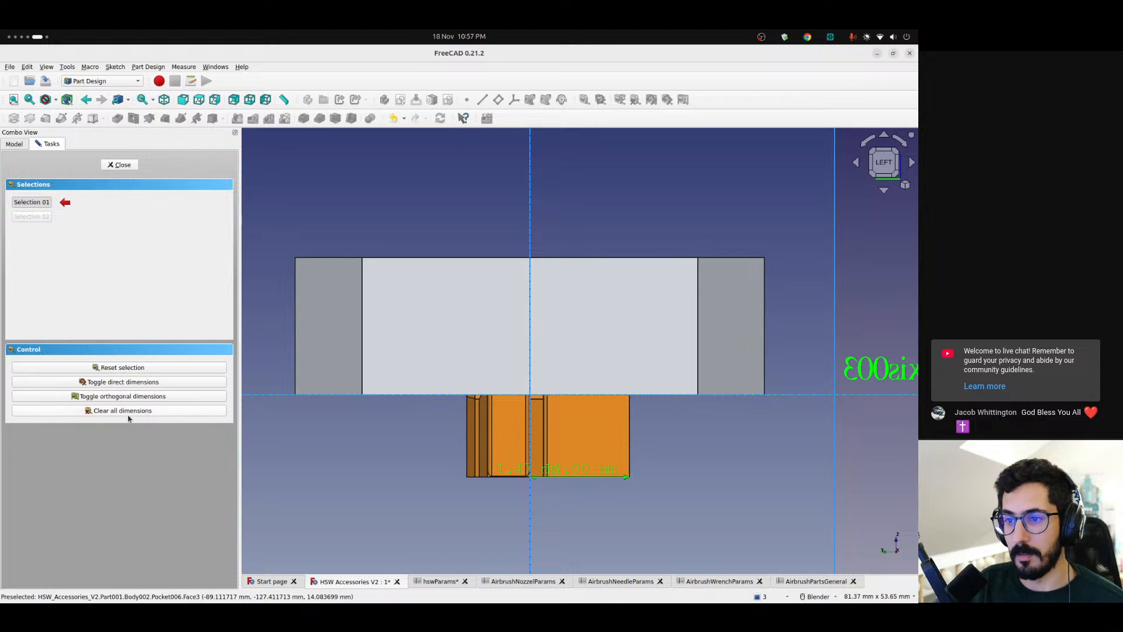
{"action": "left_click", "coordinate": [118, 165]}
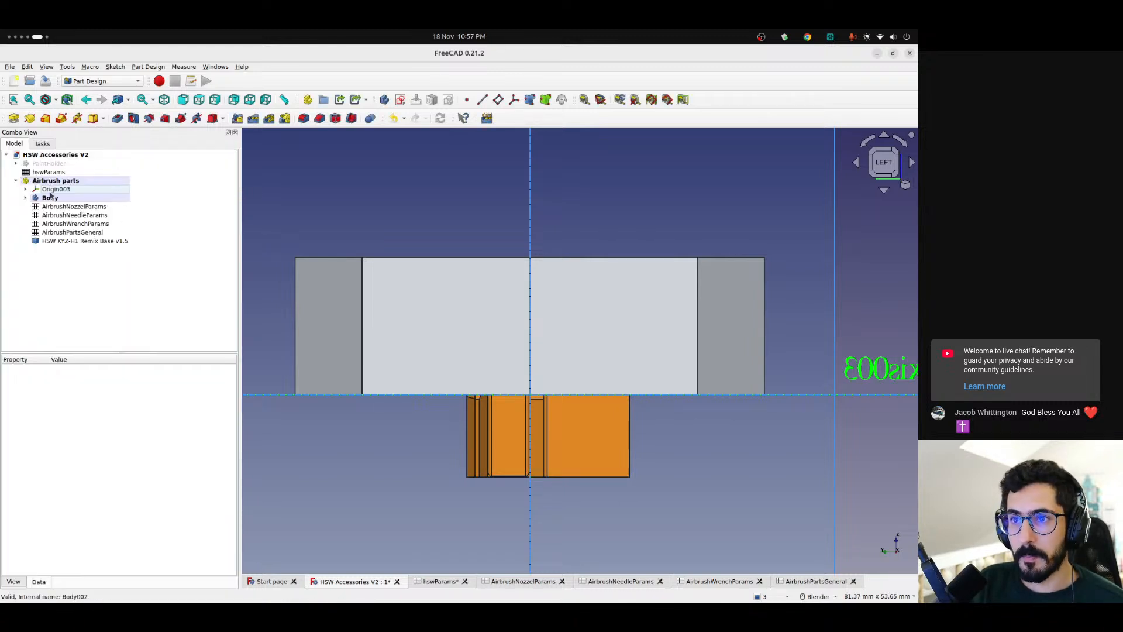
Set the HSW base's Y position to 12 mm and check its end face against the holder's centre plane
{"action": "left_click", "coordinate": [67, 241]}
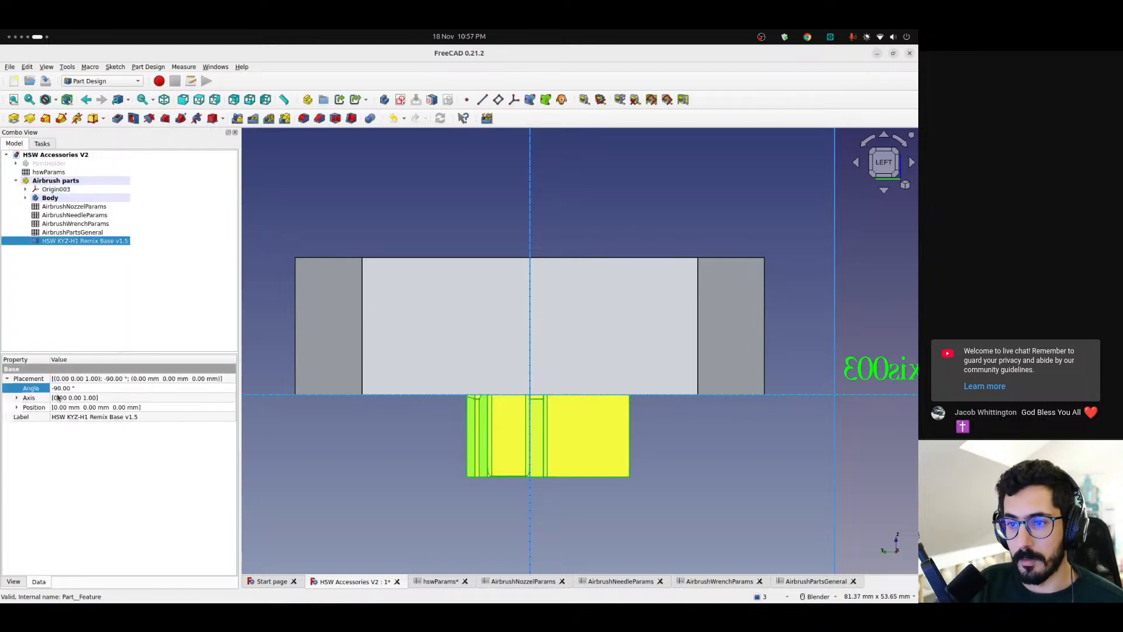
{"action": "left_click", "coordinate": [17, 407]}
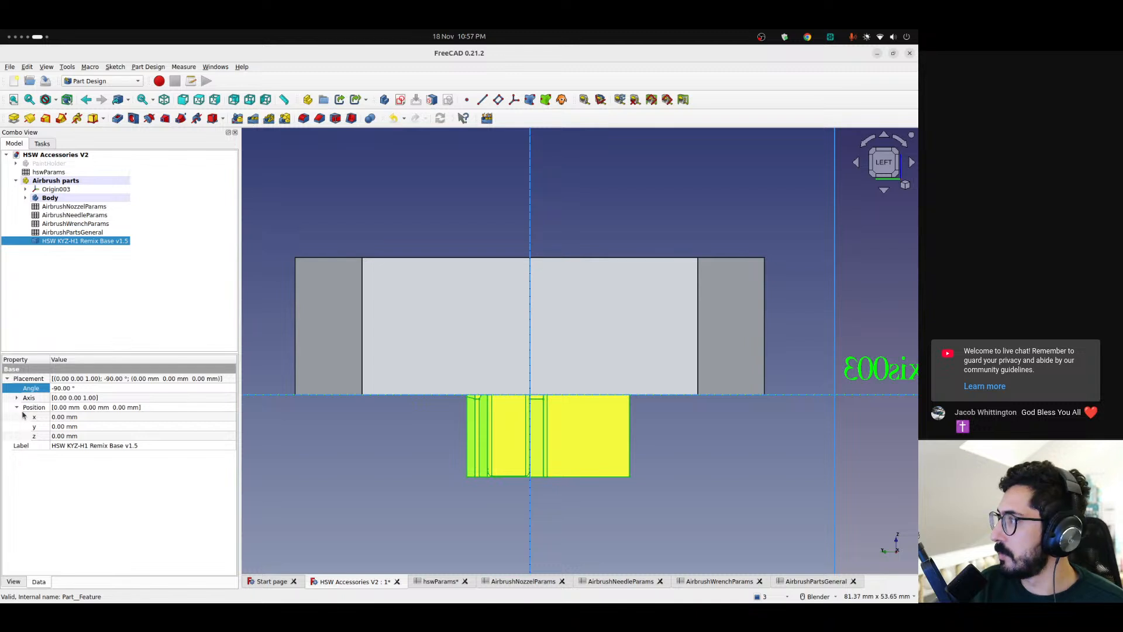
{"action": "left_click", "coordinate": [60, 430]}
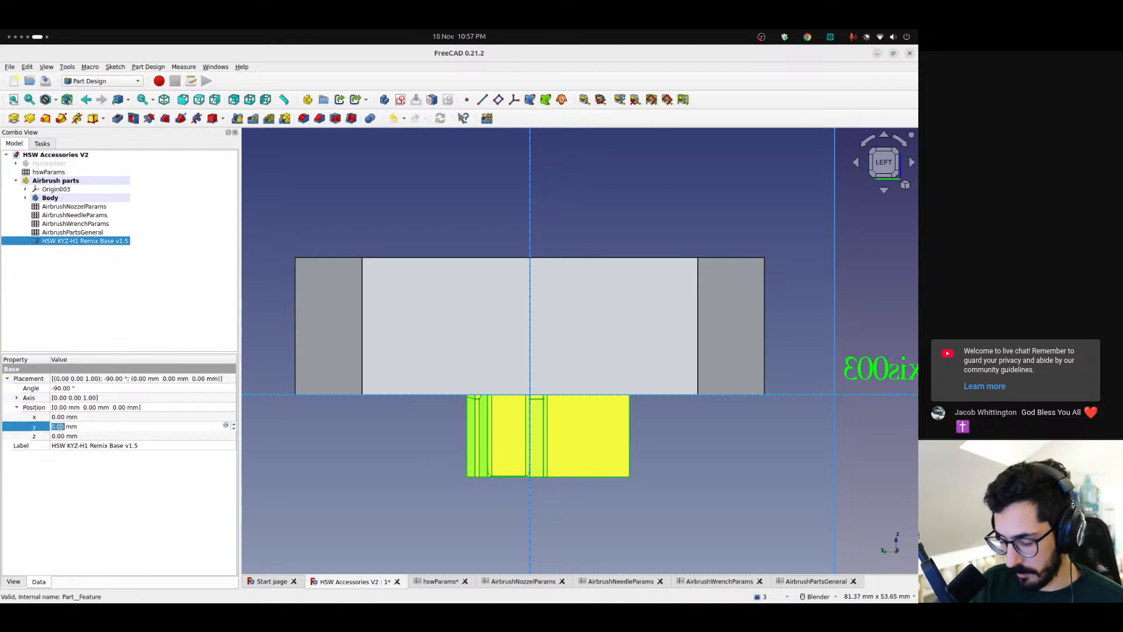
{"action": "type", "text": "12"}
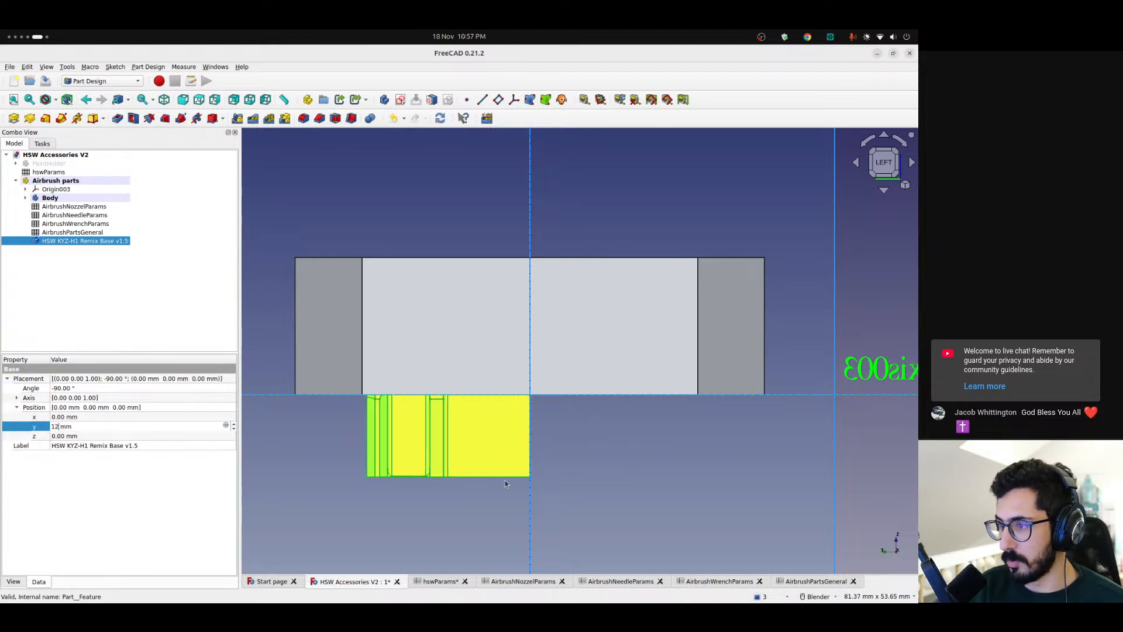
{"action": "key", "text": "Return"}
{"action": "scroll", "coordinate": [539, 427], "scroll_direction": "up", "scroll_amount": 4}
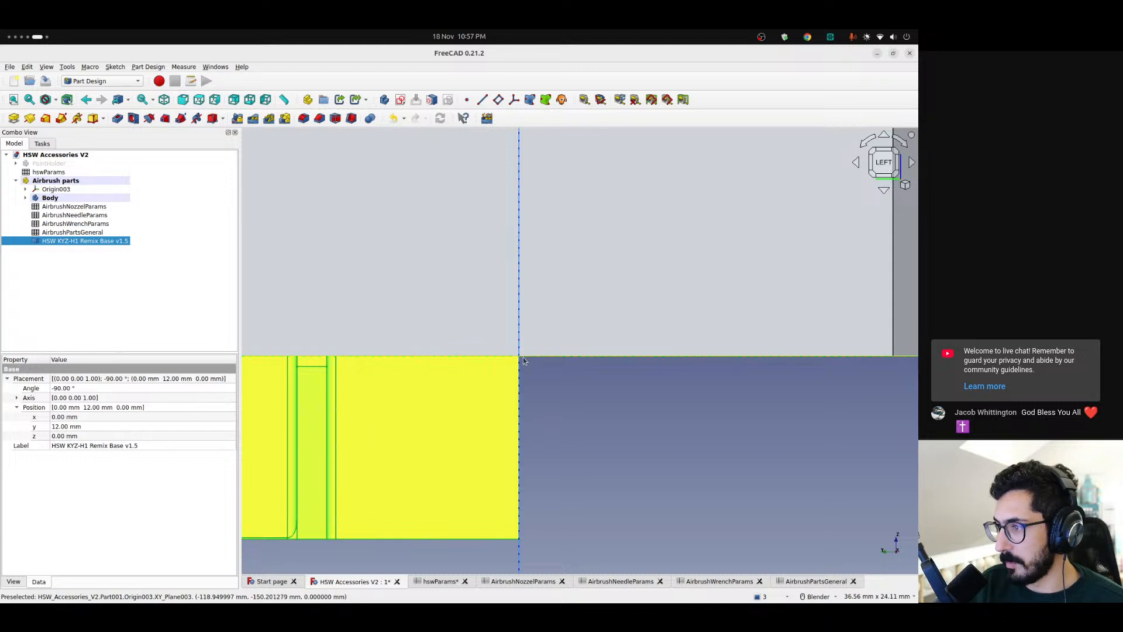
Set the HSW base's Y position to the expression 12.00 mm + <<AirbrushPartsGeneral>>.totalLength / 2
{"action": "scroll", "coordinate": [523, 363], "scroll_direction": "down", "scroll_amount": 4}
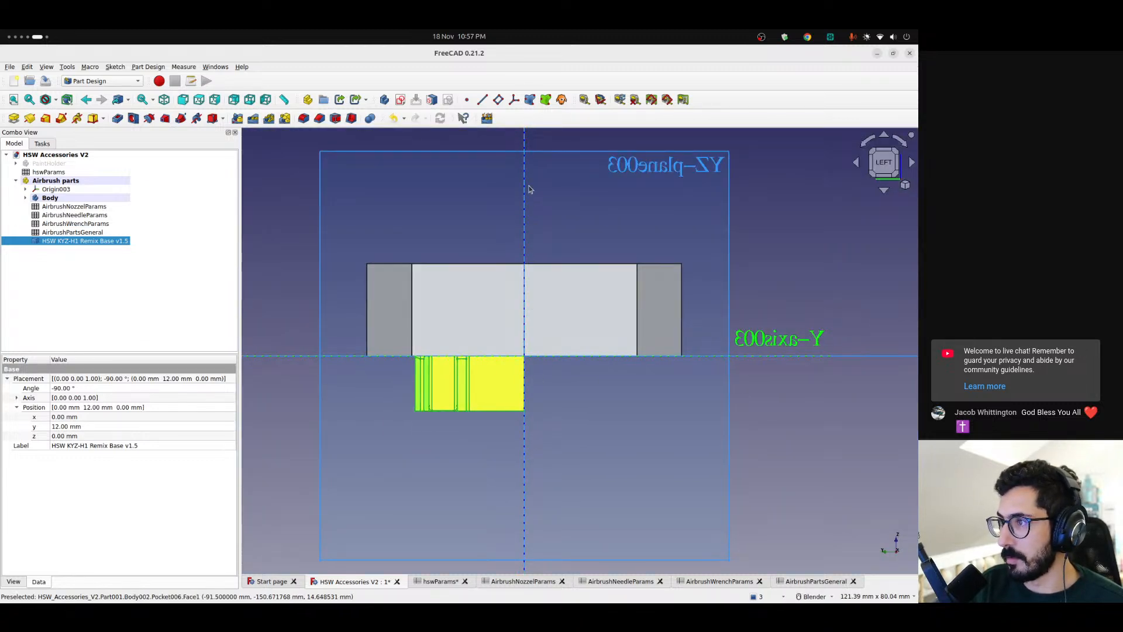
{"action": "scroll", "coordinate": [530, 190], "scroll_direction": "down", "scroll_amount": 2}
{"action": "middle_click_drag", "start_coordinate": [531, 186], "coordinate": [519, 332], "text": "shift"}
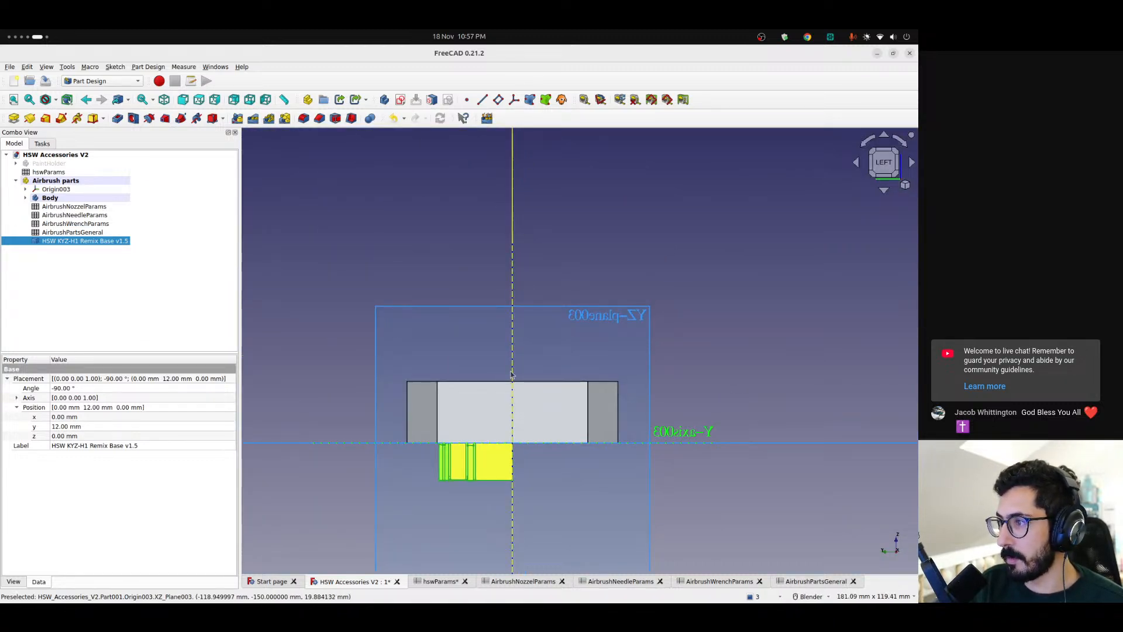
{"action": "scroll", "coordinate": [511, 375], "scroll_direction": "down", "scroll_amount": 1}
{"action": "scroll", "coordinate": [508, 381], "scroll_direction": "up", "scroll_amount": 3}
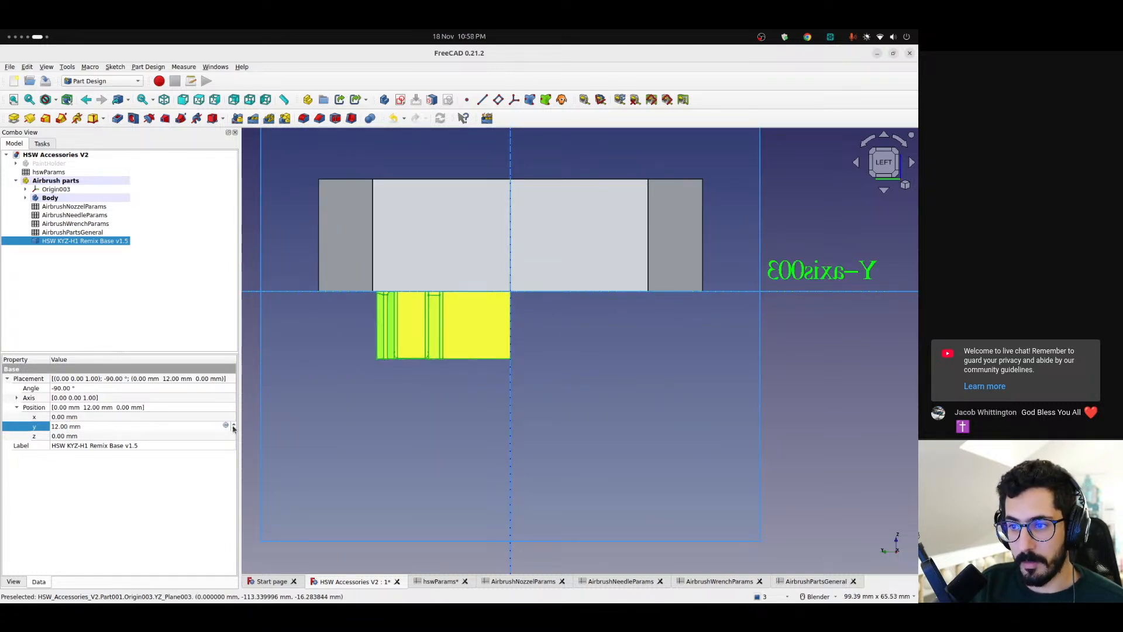
{"action": "left_click", "coordinate": [226, 427]}
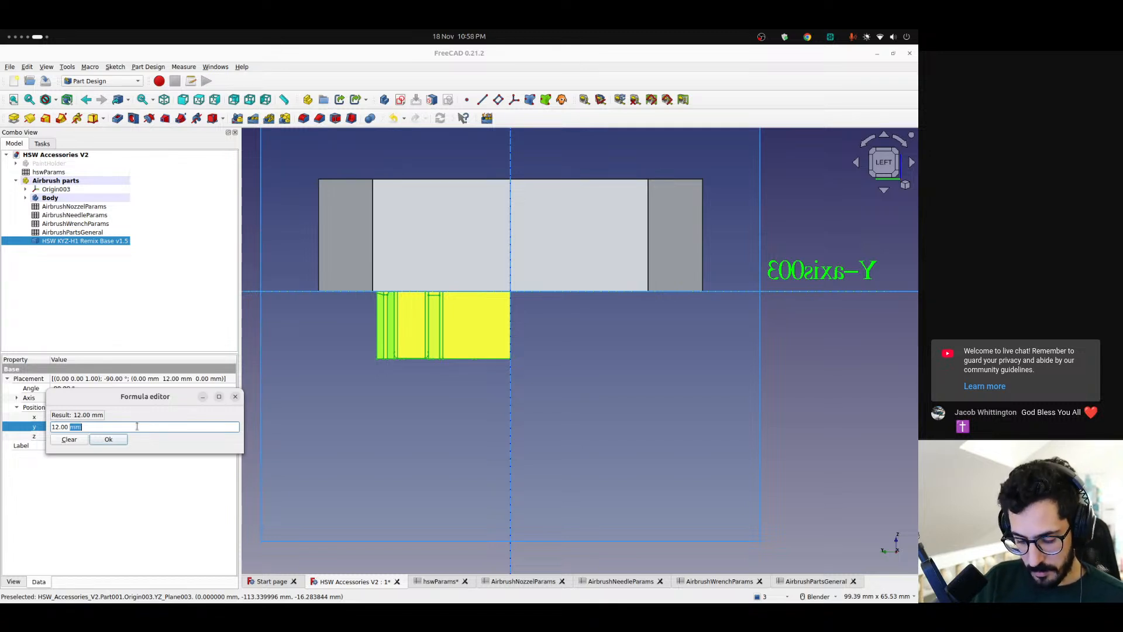
{"action": "type", "text": "<<a"}
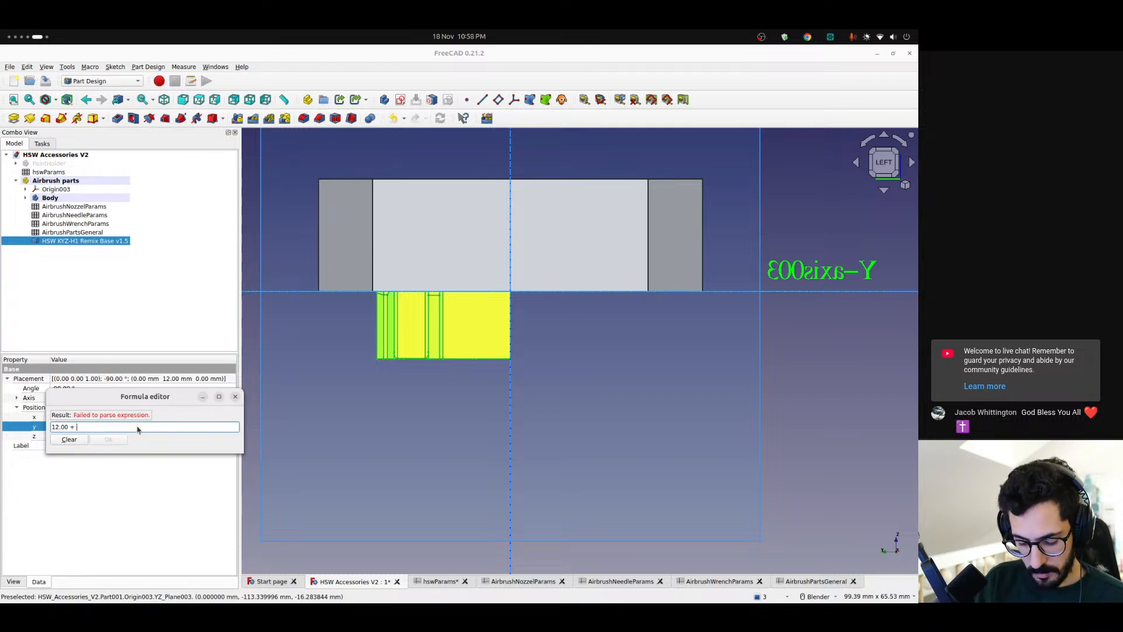
{"action": "key", "text": "Up"}
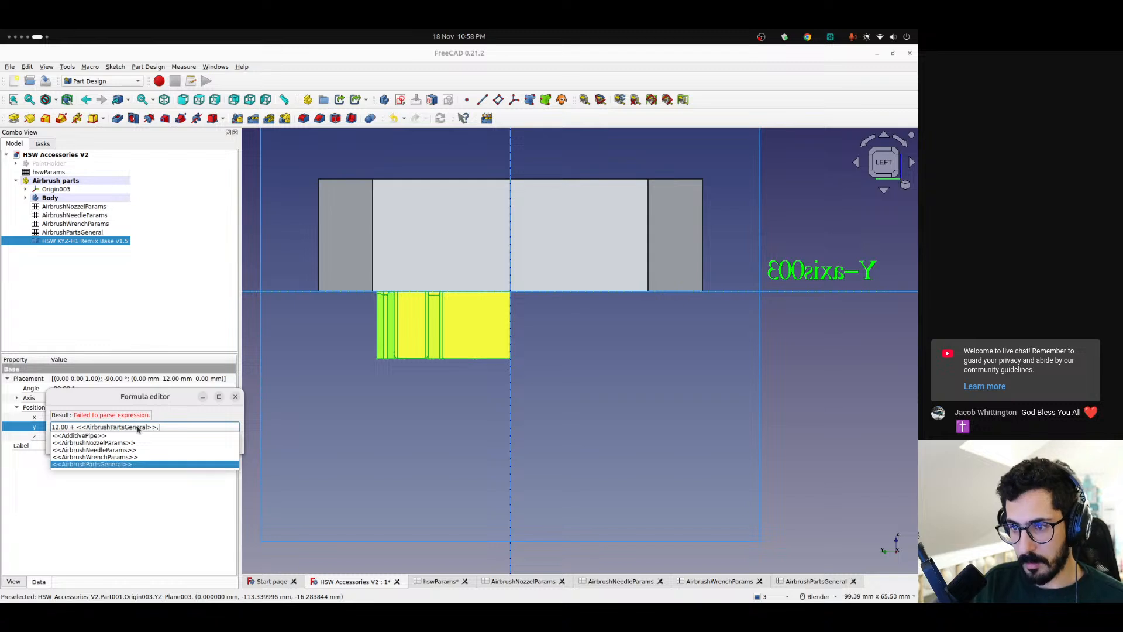
{"action": "type", "text": "tot"}
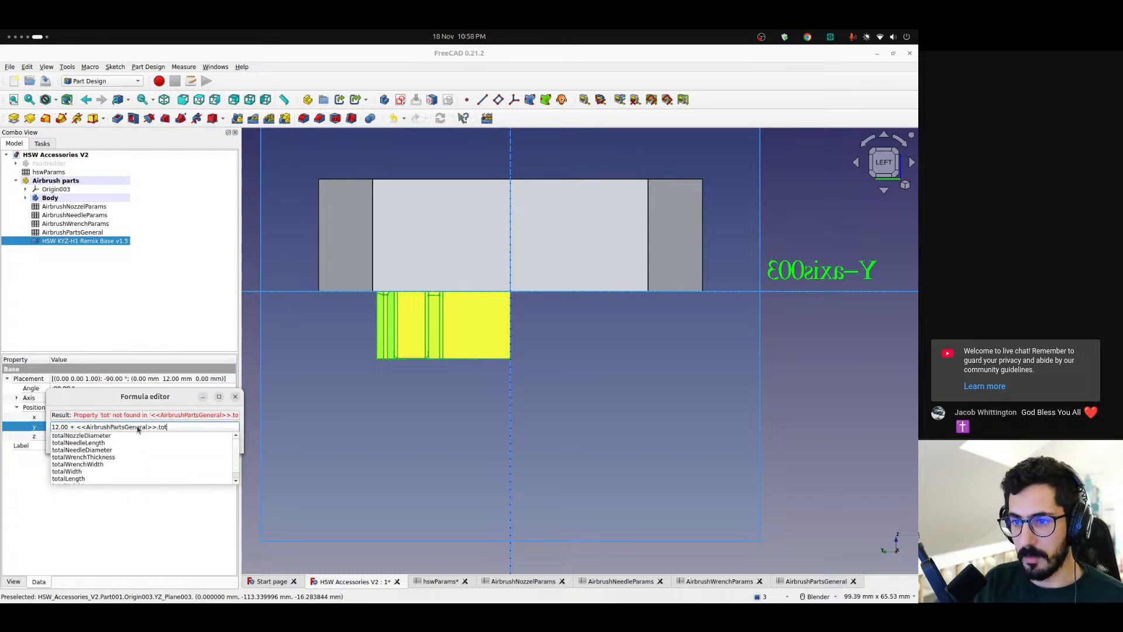
{"action": "key", "text": "Down"}
{"action": "key", "text": "Down"}
{"action": "key", "text": "Down"}
{"action": "key", "text": "Down"}
{"action": "key", "text": "Down"}
{"action": "key", "text": "Down"}
{"action": "key", "text": "Down"}
{"action": "key", "text": "Return"}
{"action": "type", "text": "/ 2"}
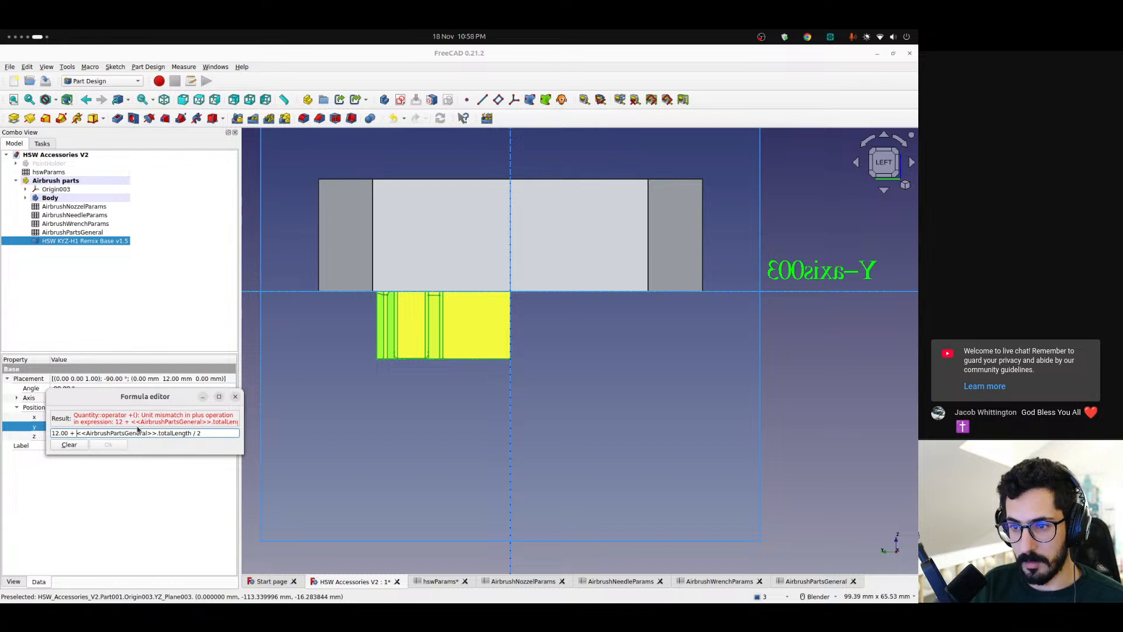
{"action": "type", "text": "mm"}
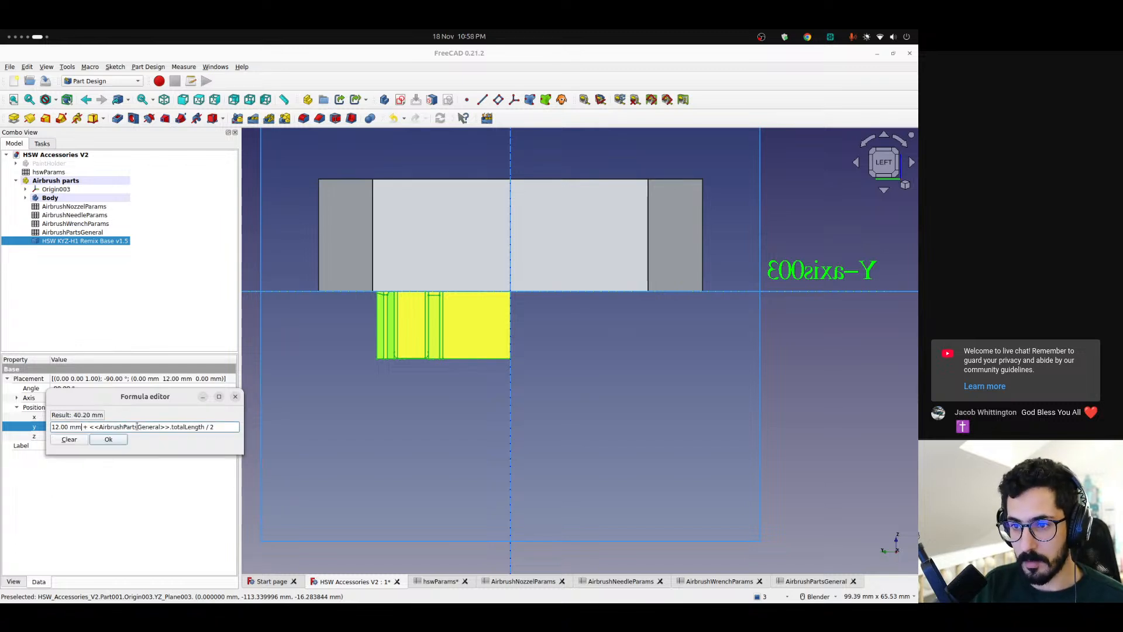
{"action": "left_click", "coordinate": [110, 441]}
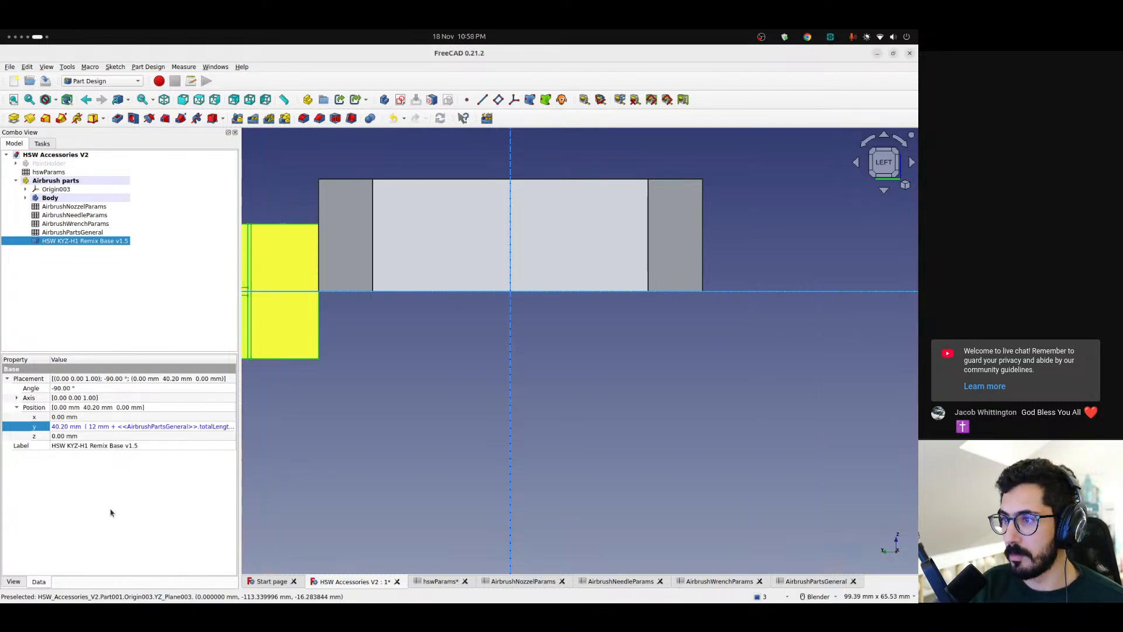
Try to measure the vertical offset from the base's lower edge to the horizontal origin plane in the left view
{"action": "middle_click_drag", "start_coordinate": [389, 273], "coordinate": [600, 351], "text": "shift"}
{"action": "scroll", "coordinate": [511, 319], "scroll_direction": "up", "scroll_amount": 3}
{"action": "mouse_move", "coordinate": [511, 320]}
{"action": "middle_mouse_down"}
{"action": "mouse_move", "coordinate": [521, 351]}
{"action": "mouse_move", "coordinate": [552, 374]}
{"action": "mouse_move", "coordinate": [602, 353]}
{"action": "mouse_move", "coordinate": [518, 328]}
{"action": "middle_mouse_up"}
{"action": "left_click", "coordinate": [359, 223]}
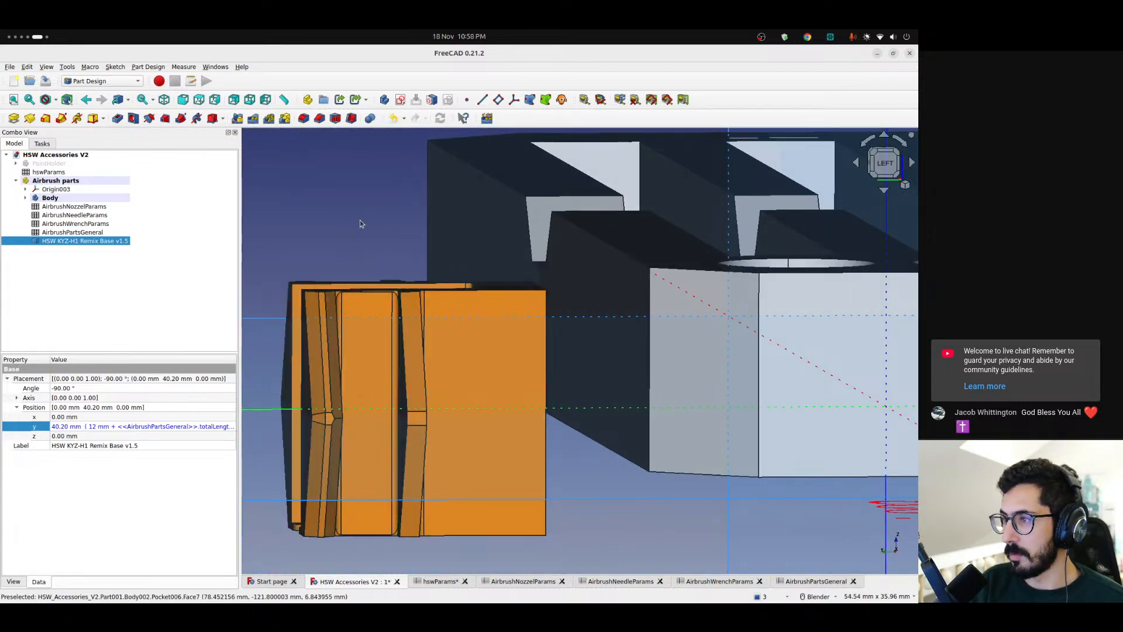
{"action": "left_click", "coordinate": [882, 165]}
{"action": "middle_click_drag", "start_coordinate": [521, 396], "coordinate": [545, 333], "text": "shift"}
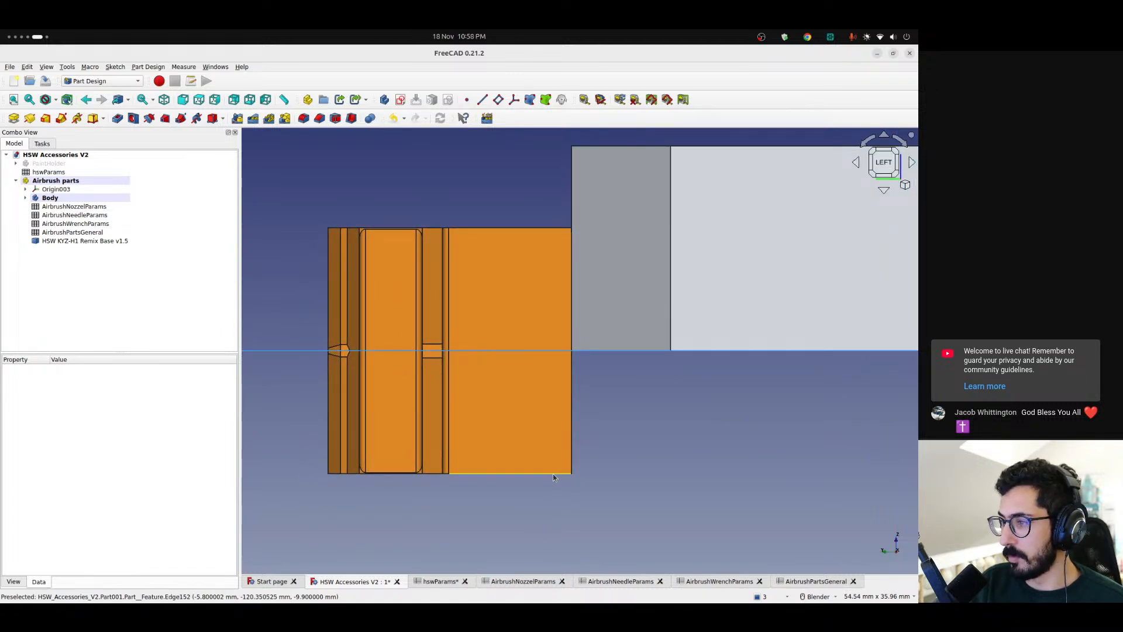
{"action": "left_click", "coordinate": [586, 100]}
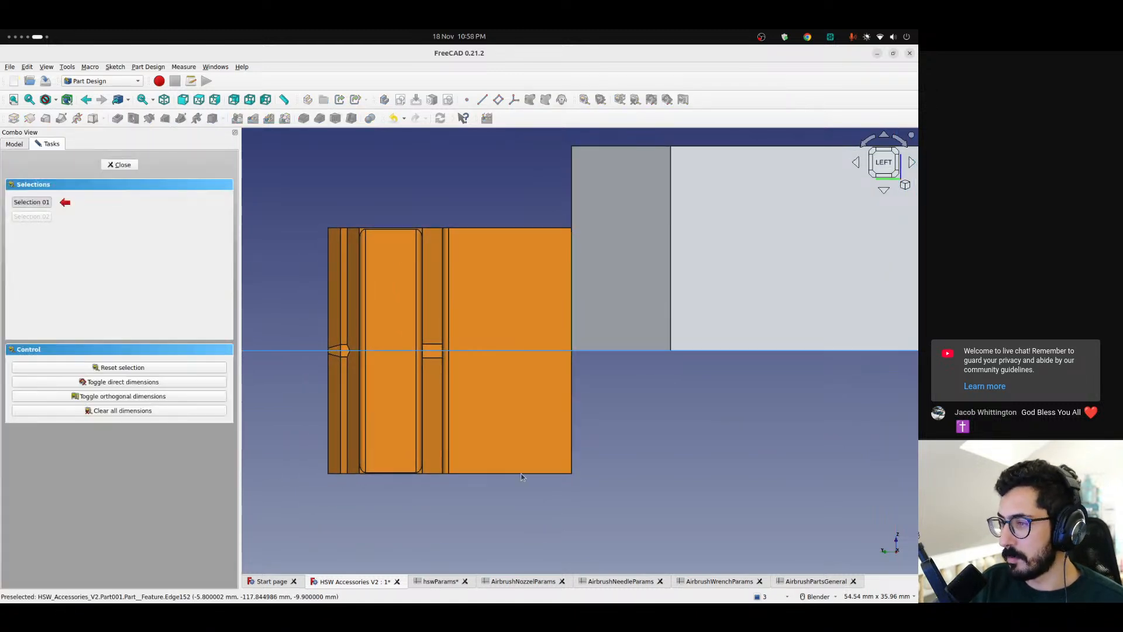
{"action": "left_click", "coordinate": [479, 472]}
{"action": "left_click", "coordinate": [301, 351]}
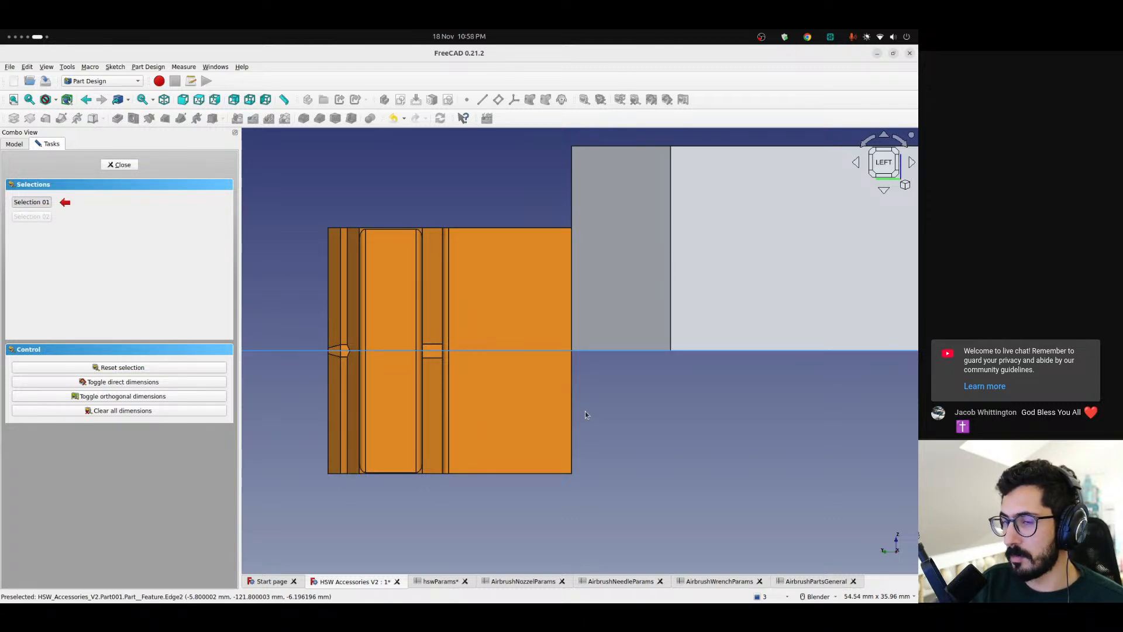
Measure the distance between the base's lower edge and the lower edge of the holder's chamfered corner, viewed from the left
{"action": "scroll", "coordinate": [585, 412], "scroll_direction": "down", "scroll_amount": 5}
{"action": "middle_click_drag", "start_coordinate": [582, 413], "coordinate": [588, 434]}
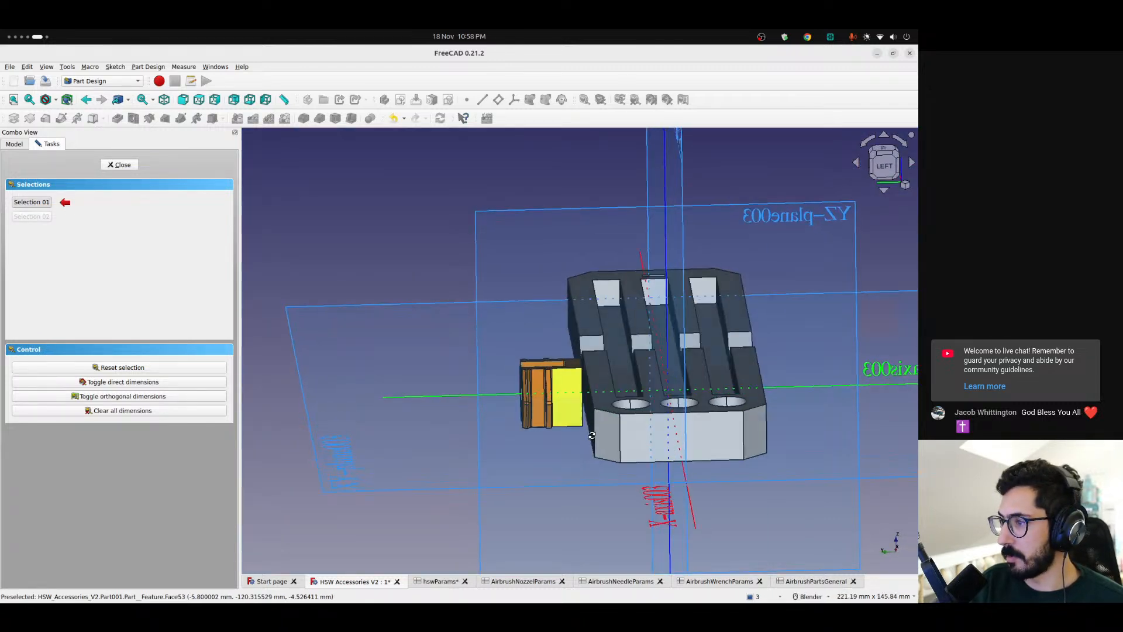
{"action": "left_click", "coordinate": [891, 163]}
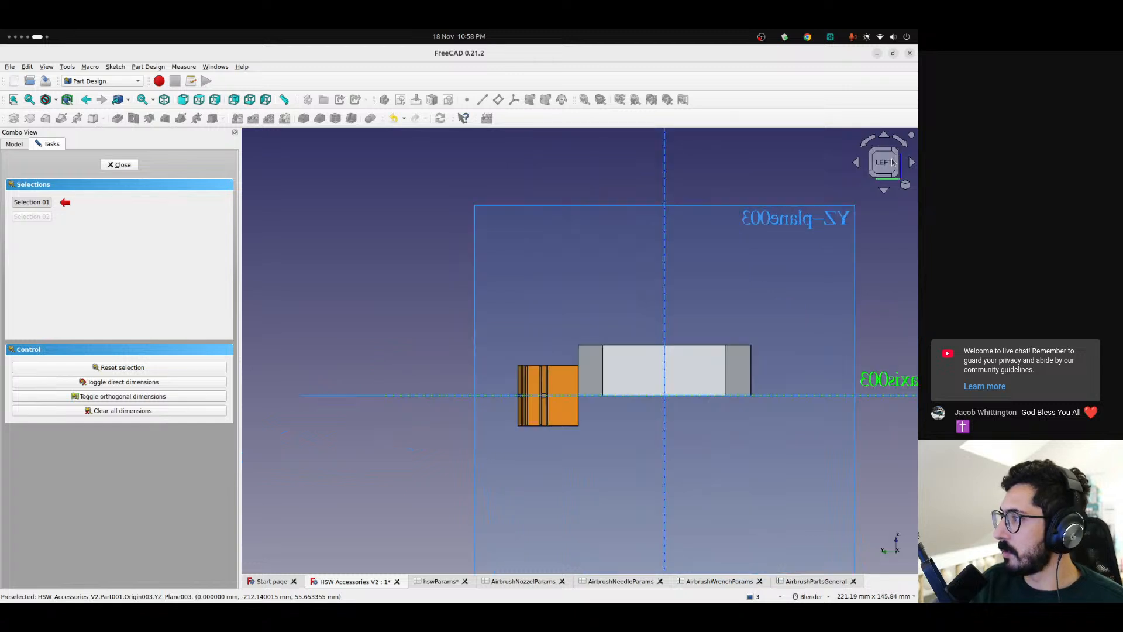
{"action": "scroll", "coordinate": [575, 400], "scroll_direction": "up", "scroll_amount": 4}
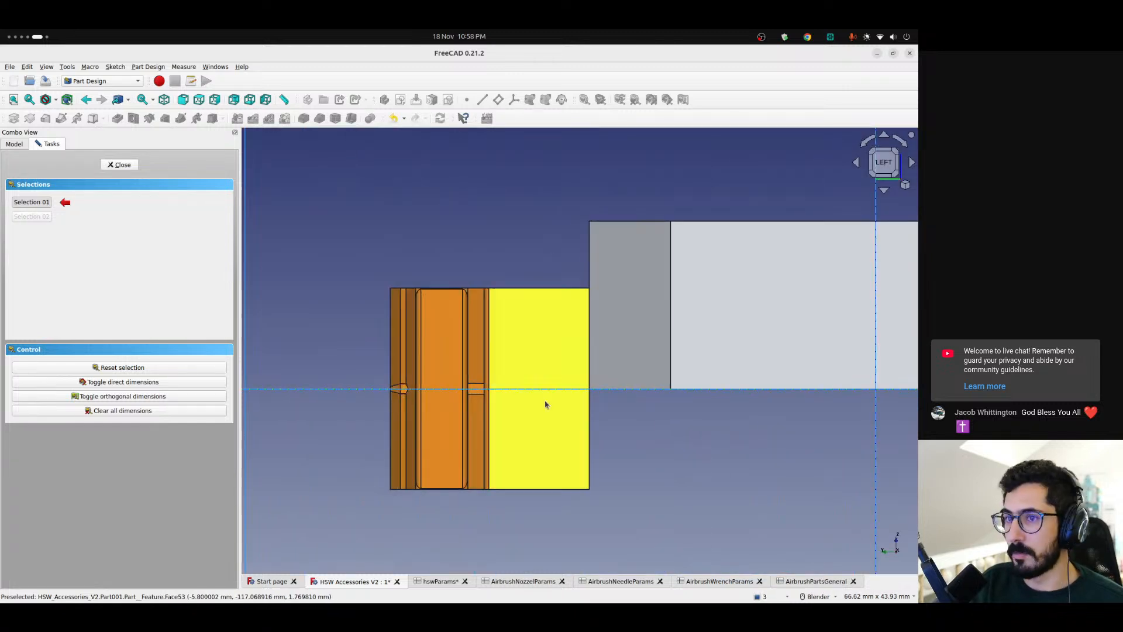
{"action": "left_click", "coordinate": [574, 485]}
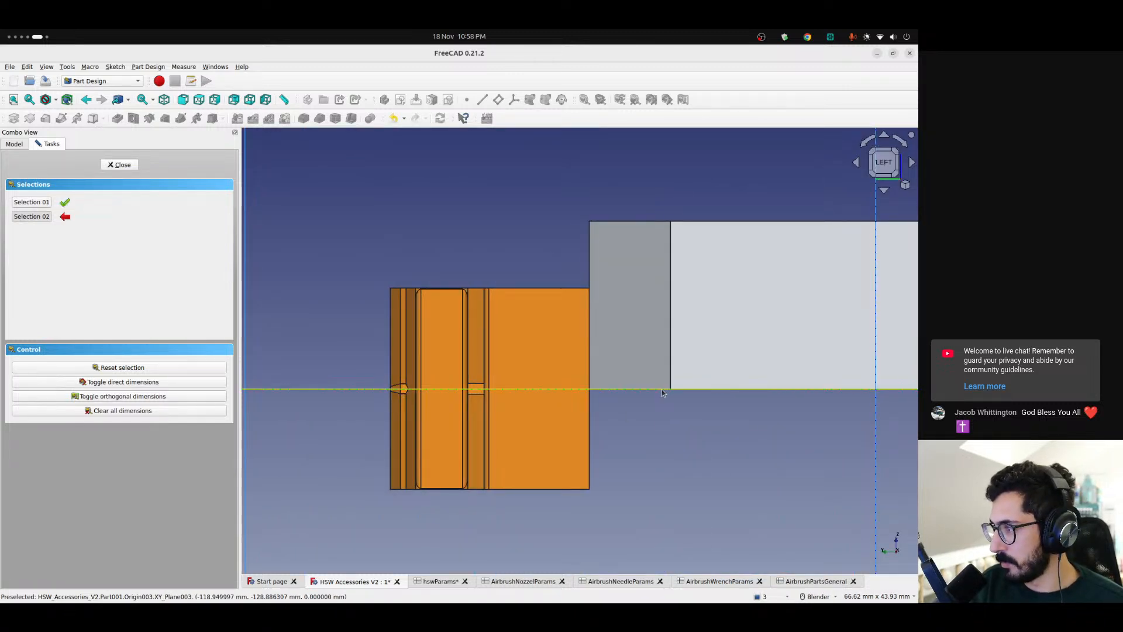
{"action": "middle_click_drag", "start_coordinate": [662, 389], "coordinate": [659, 492]}
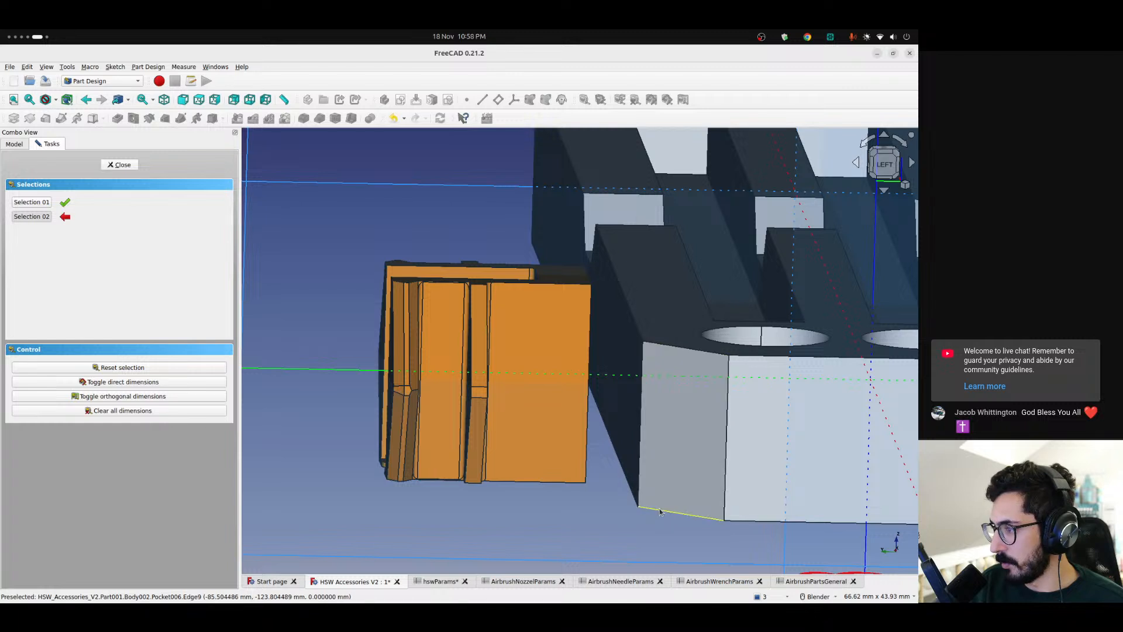
{"action": "left_click", "coordinate": [660, 511]}
{"action": "left_click", "coordinate": [884, 164]}
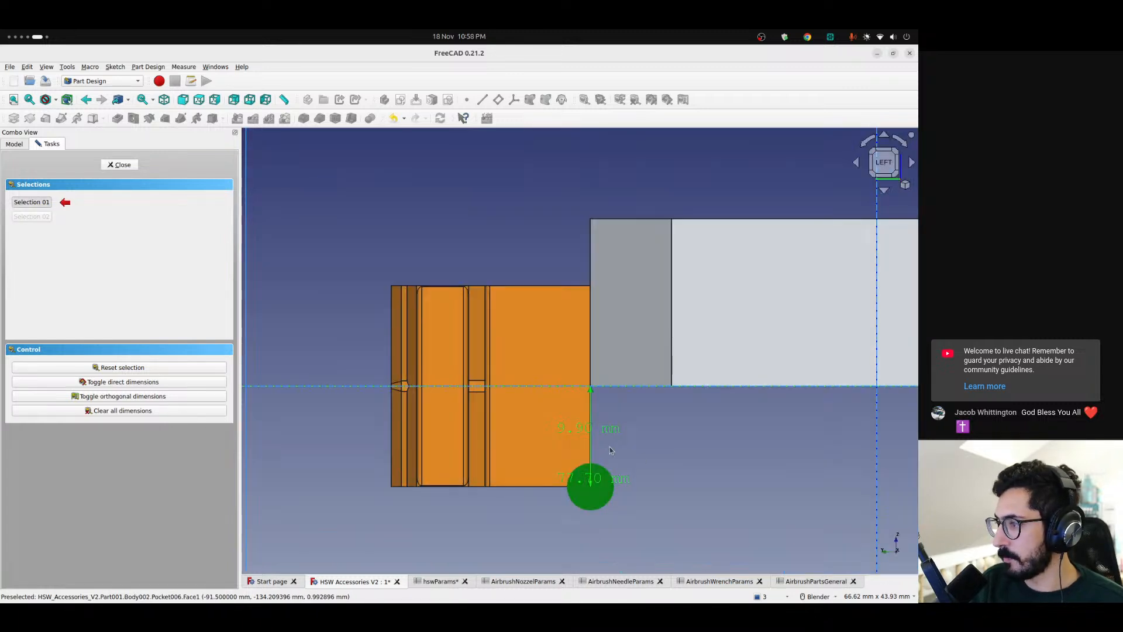
Measure the base's height between its lower and upper edges, and clear all dimensions when done
{"action": "scroll", "coordinate": [616, 454], "scroll_direction": "up", "scroll_amount": 3}
{"action": "scroll", "coordinate": [592, 415], "scroll_direction": "down", "scroll_amount": 3}
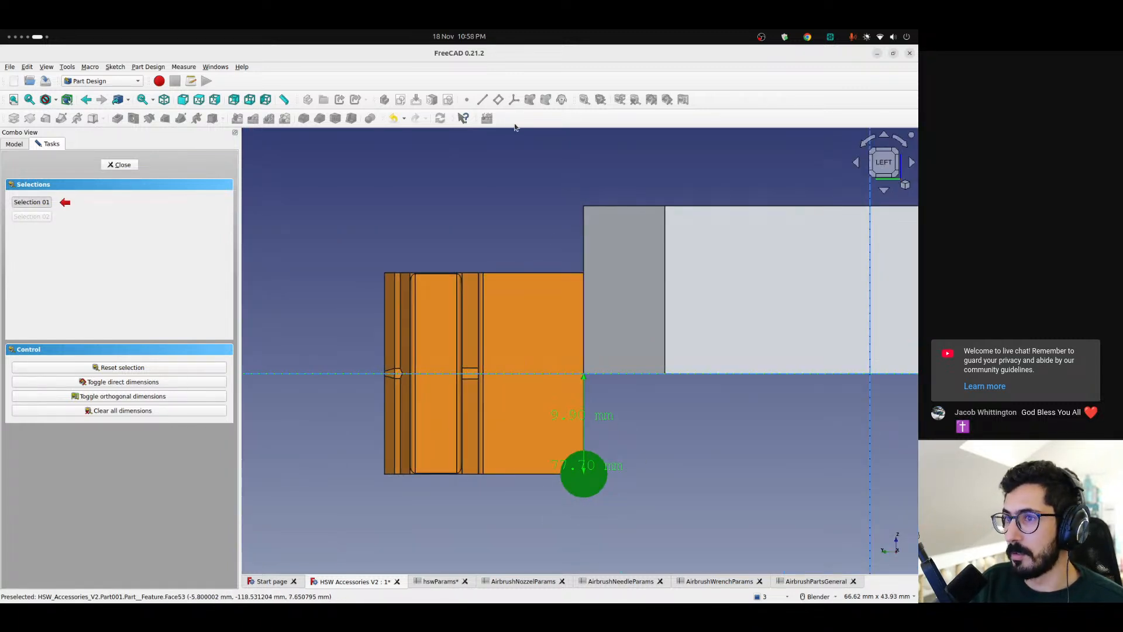
{"action": "left_click", "coordinate": [509, 471]}
{"action": "left_click", "coordinate": [530, 273]}
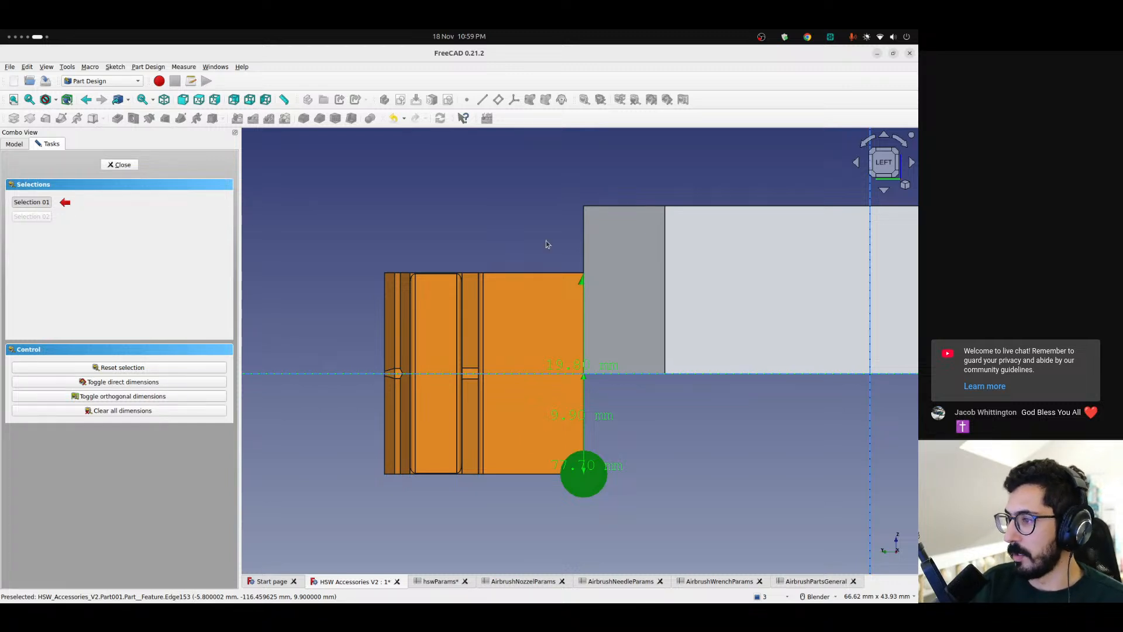
{"action": "scroll", "coordinate": [534, 301], "scroll_direction": "up", "scroll_amount": 2}
{"action": "scroll", "coordinate": [537, 299], "scroll_direction": "down", "scroll_amount": 1}
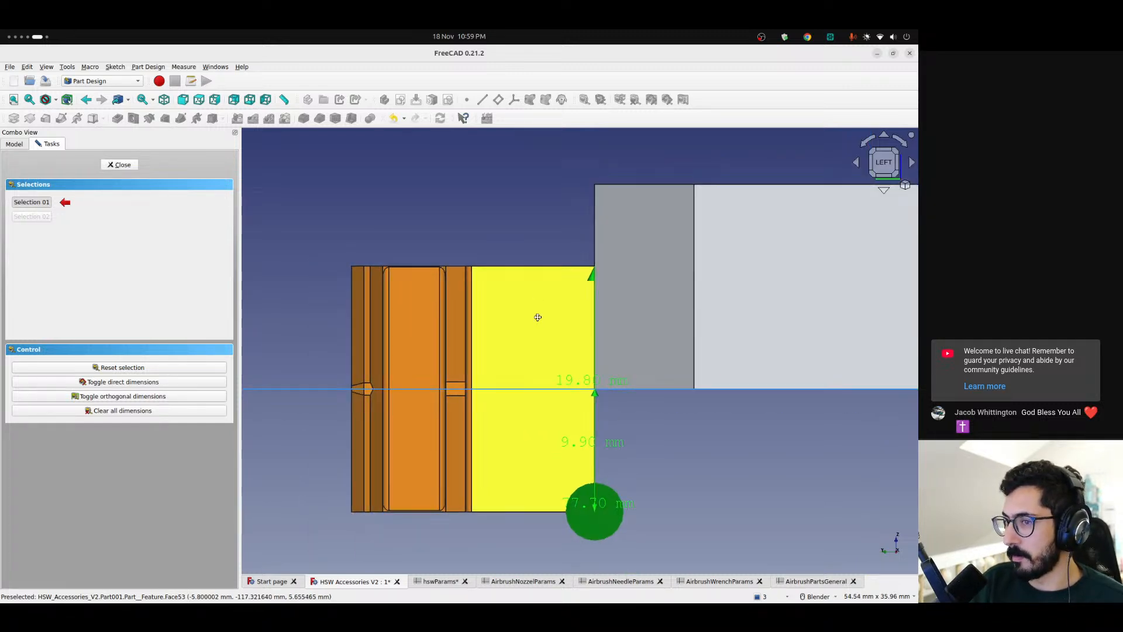
{"action": "middle_click_drag", "start_coordinate": [538, 321], "coordinate": [520, 298], "text": "shift"}
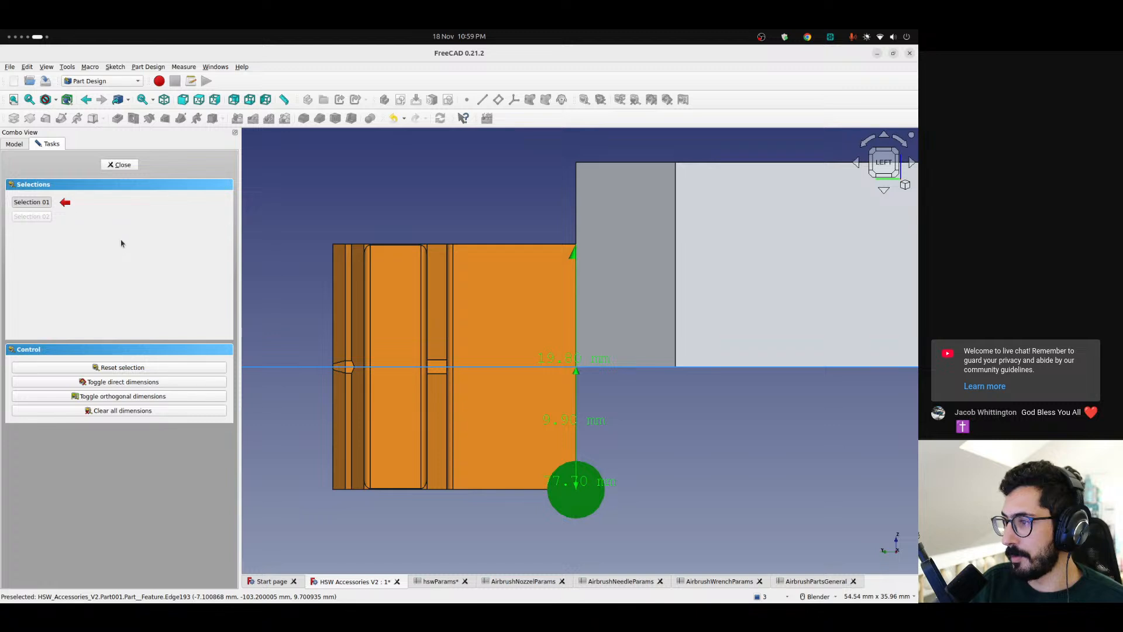
{"action": "left_click", "coordinate": [123, 411]}
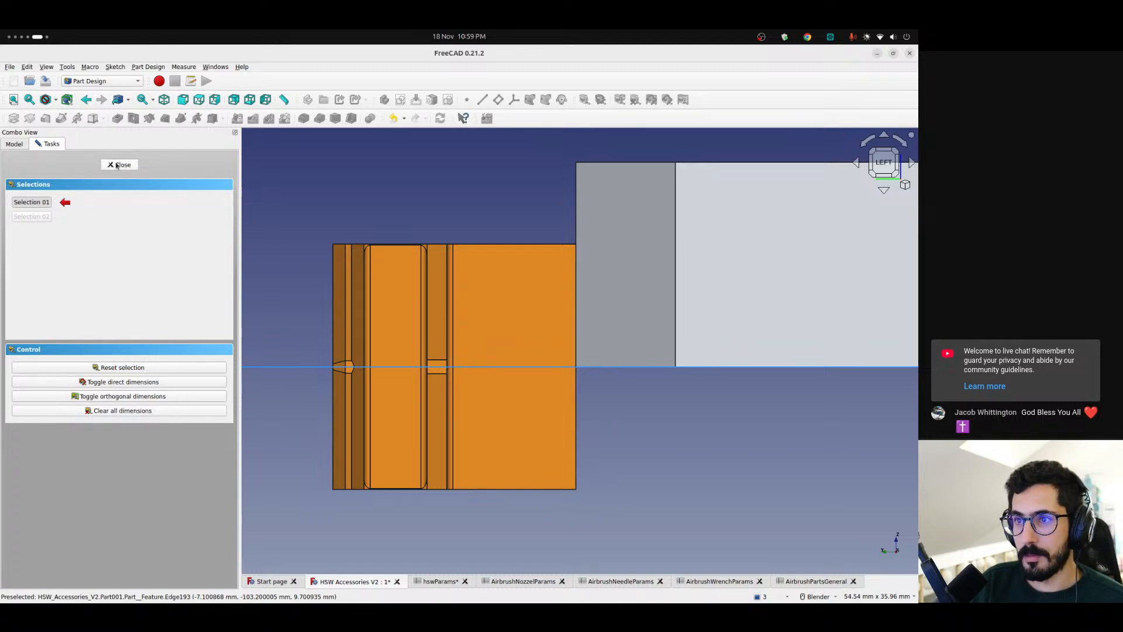
{"action": "left_click", "coordinate": [120, 165]}
Set the HSW base's Z position to the expression 9.9 mm
{"action": "left_click", "coordinate": [82, 241]}
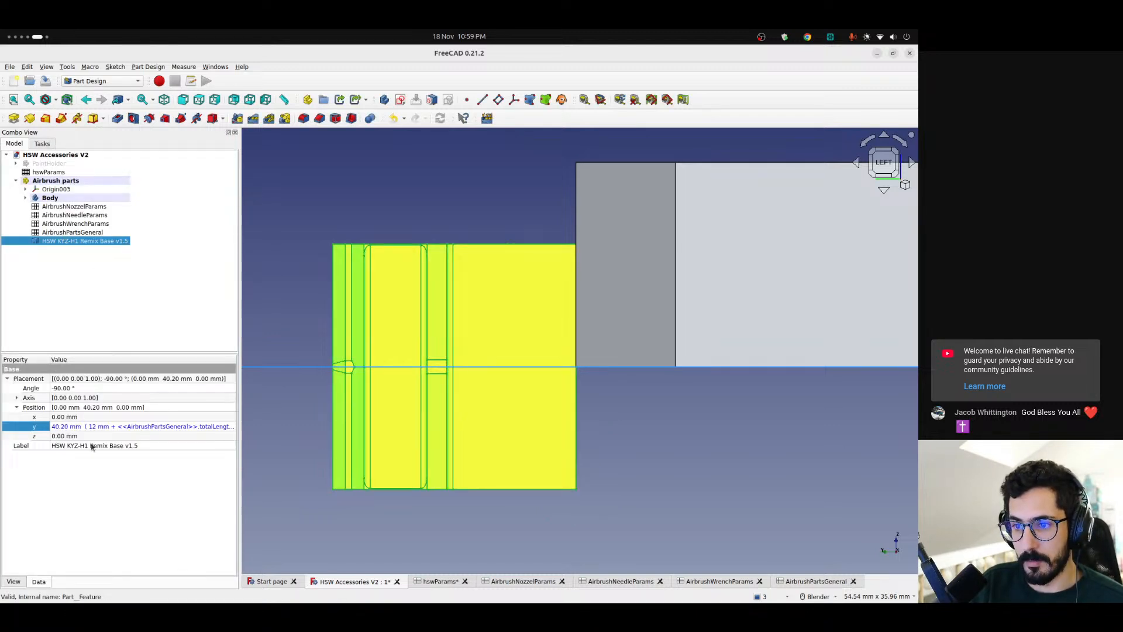
{"action": "left_click", "coordinate": [49, 436]}
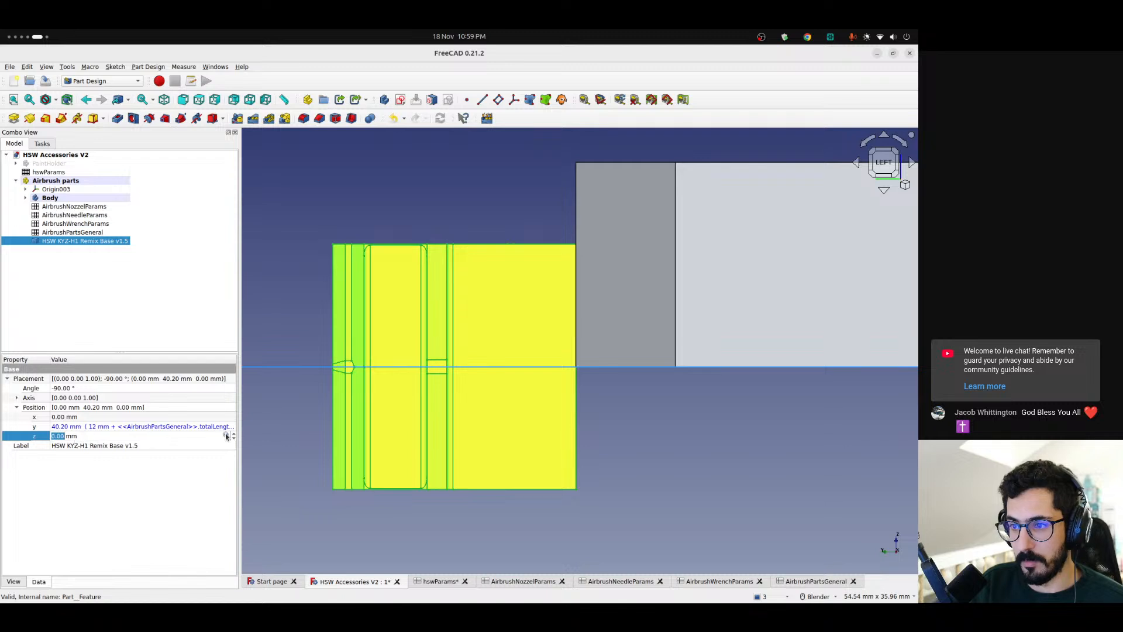
{"action": "left_click", "coordinate": [228, 437]}
{"action": "key", "text": "Home"}
{"action": "key", "text": "ctrl+shift+Right"}
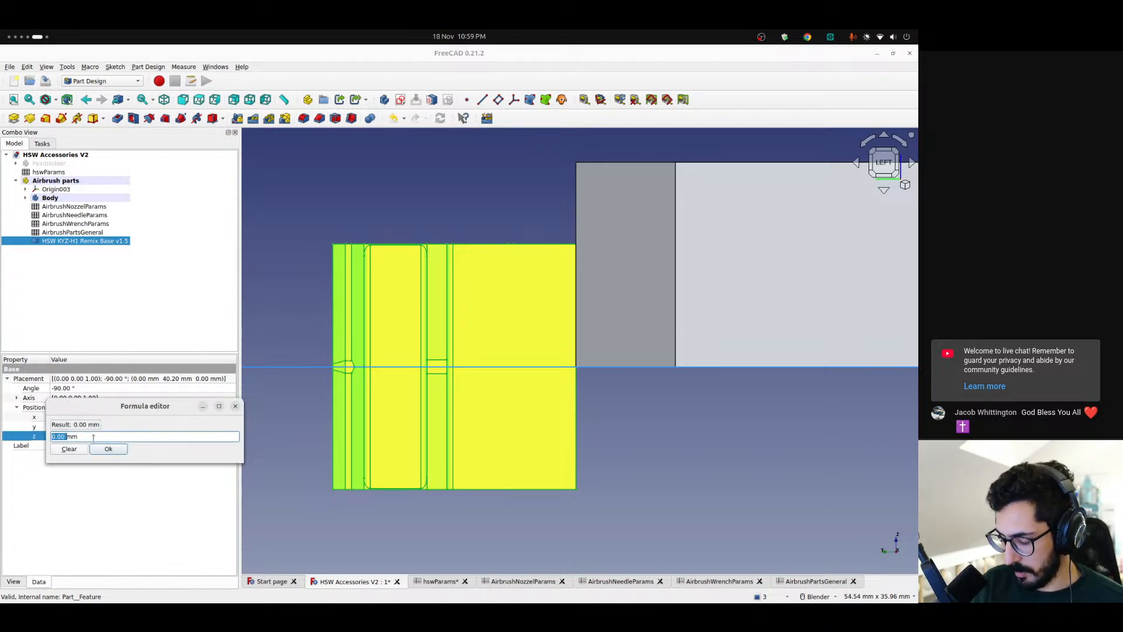
{"action": "type", "text": "9.9"}
{"action": "key", "text": "Return"}
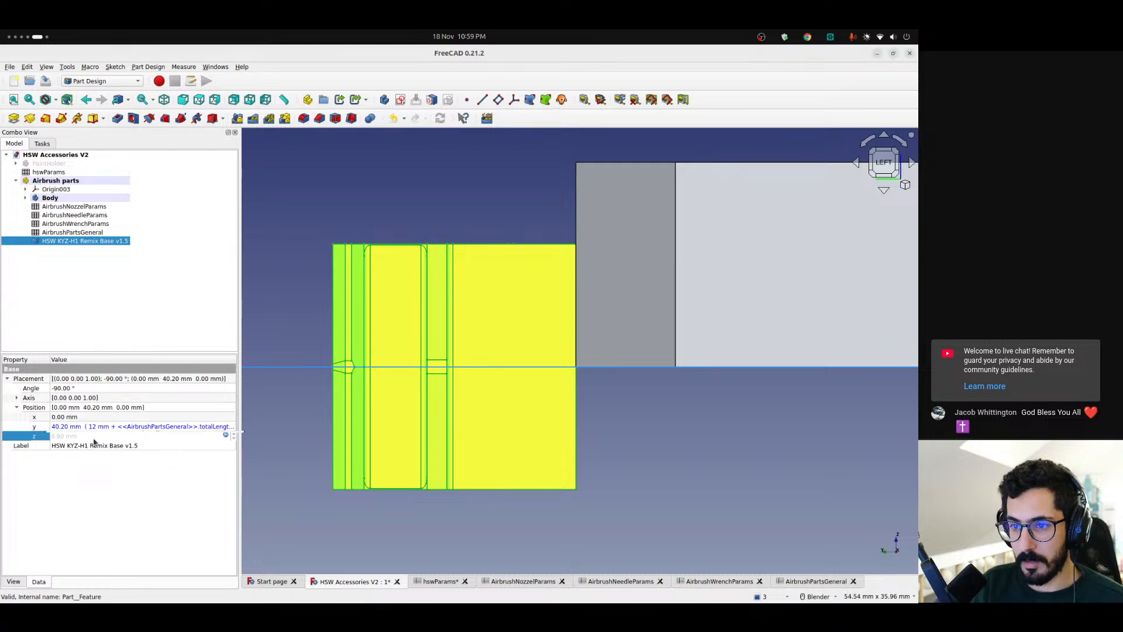
{"action": "left_click", "coordinate": [110, 526]}
Examine the base's height and centring on the holder's long side face from the left, the rear and at an angle
{"action": "scroll", "coordinate": [460, 292], "scroll_direction": "down", "scroll_amount": 2}
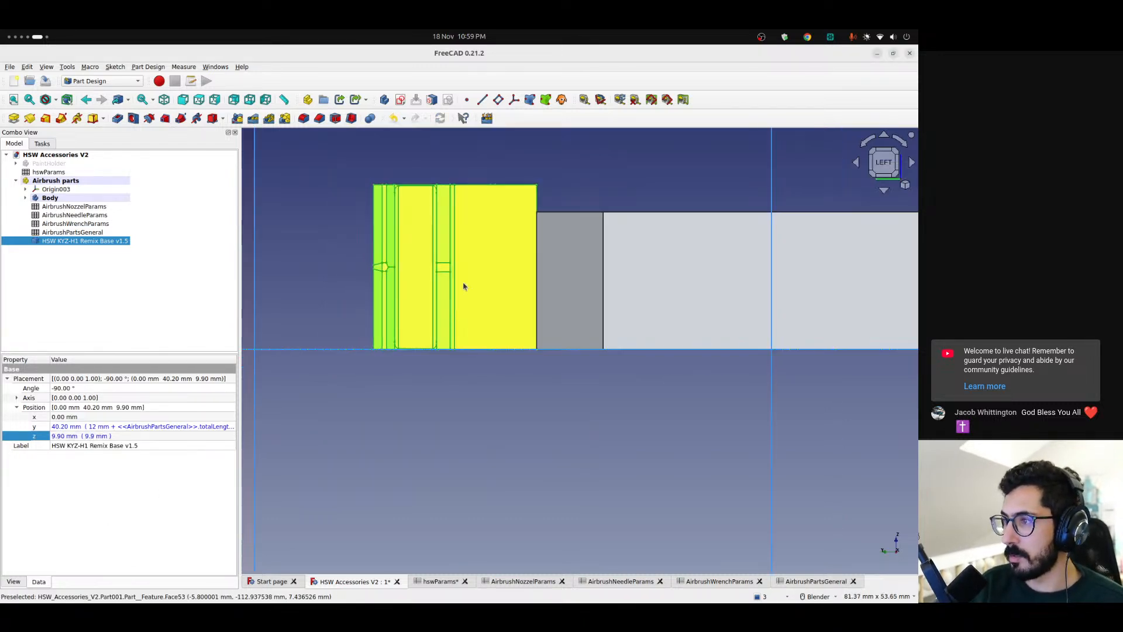
{"action": "middle_click_drag", "start_coordinate": [461, 288], "coordinate": [465, 319], "text": "shift"}
{"action": "middle_click_drag", "start_coordinate": [431, 369], "coordinate": [479, 332]}
{"action": "scroll", "coordinate": [517, 353], "scroll_direction": "down", "scroll_amount": 5}
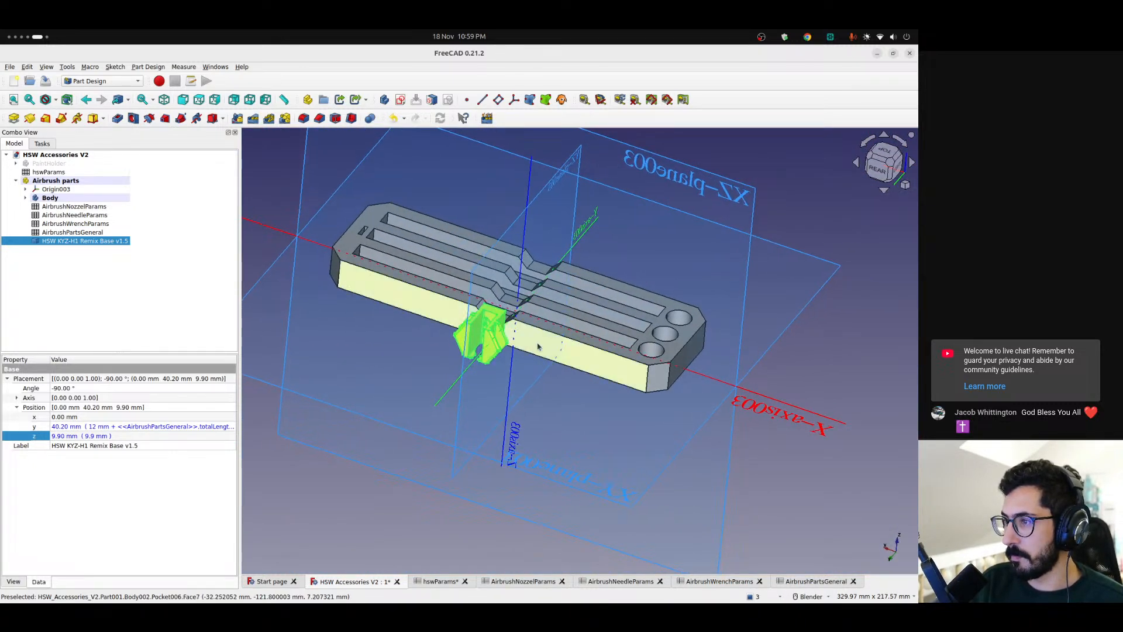
{"action": "scroll", "coordinate": [478, 332], "scroll_direction": "up", "scroll_amount": 5}
{"action": "scroll", "coordinate": [479, 333], "scroll_direction": "down", "scroll_amount": 4}
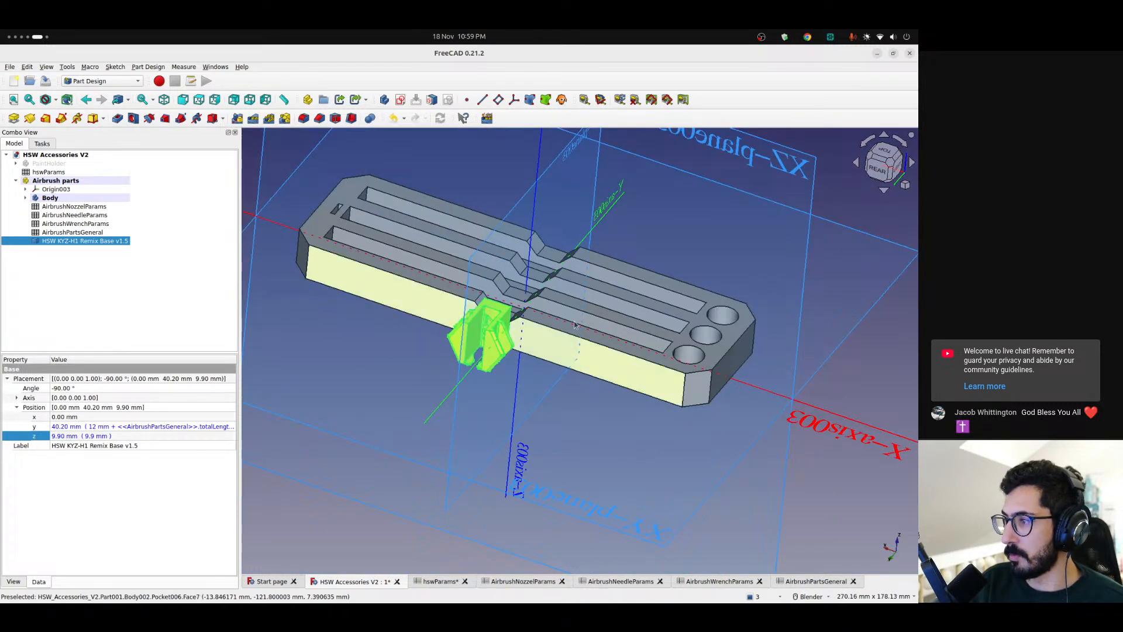
{"action": "left_click", "coordinate": [888, 171]}
{"action": "scroll", "coordinate": [555, 347], "scroll_direction": "down", "scroll_amount": 3}
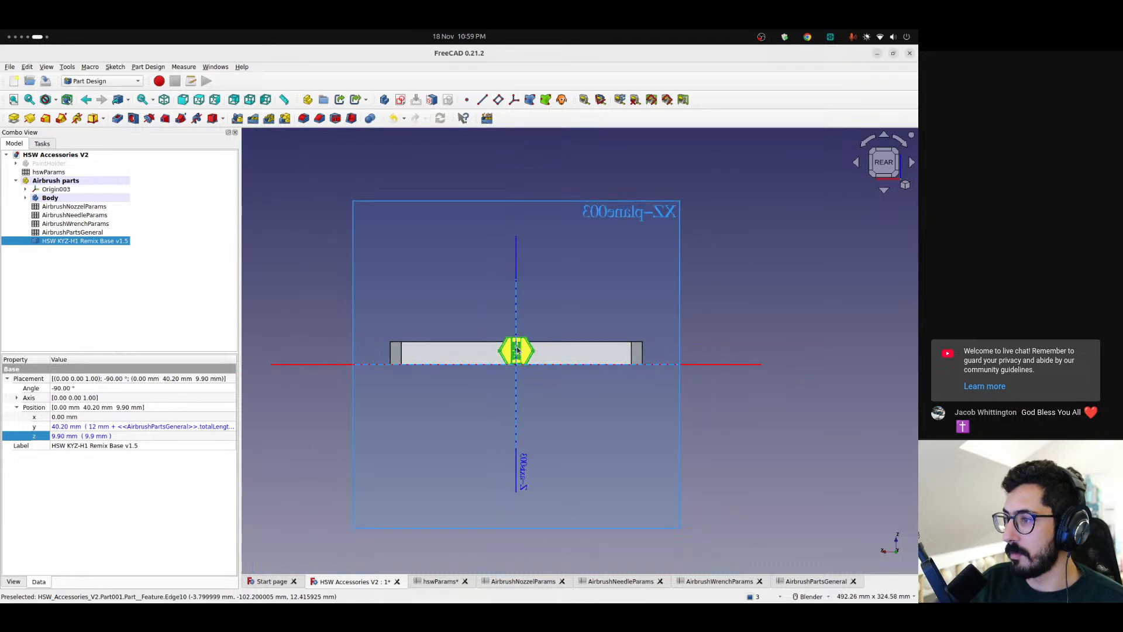
{"action": "scroll", "coordinate": [517, 350], "scroll_direction": "up", "scroll_amount": 5}
{"action": "scroll", "coordinate": [517, 350], "scroll_direction": "down", "scroll_amount": 3}
{"action": "scroll", "coordinate": [517, 350], "scroll_direction": "up", "scroll_amount": 6}
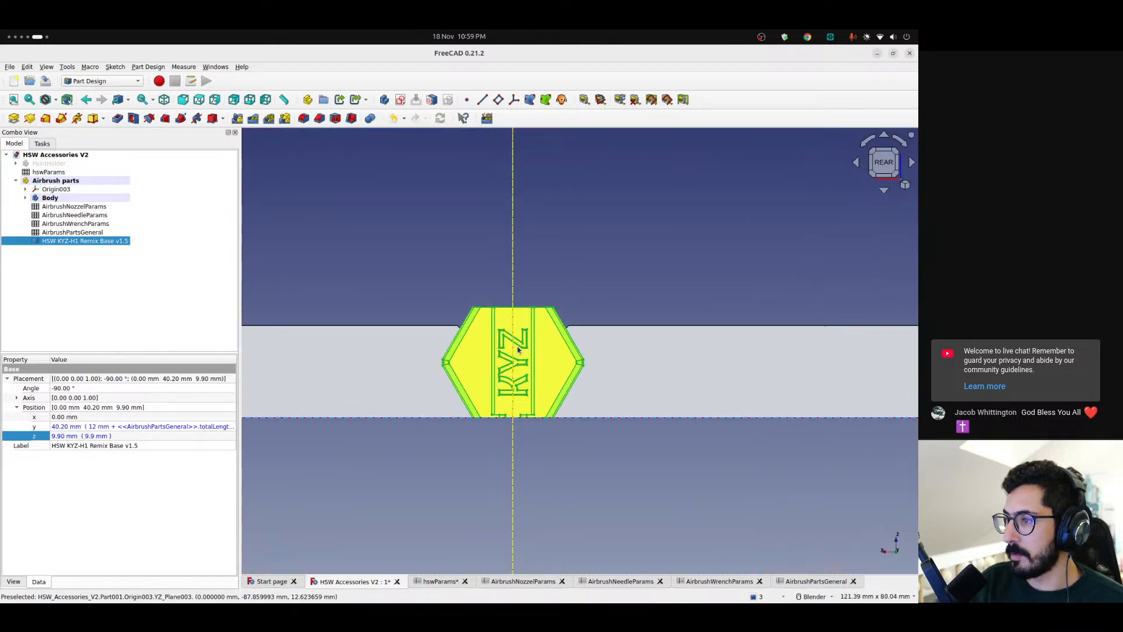
{"action": "scroll", "coordinate": [517, 350], "scroll_direction": "down", "scroll_amount": 4}
{"action": "middle_click_drag", "start_coordinate": [517, 349], "coordinate": [550, 389]}
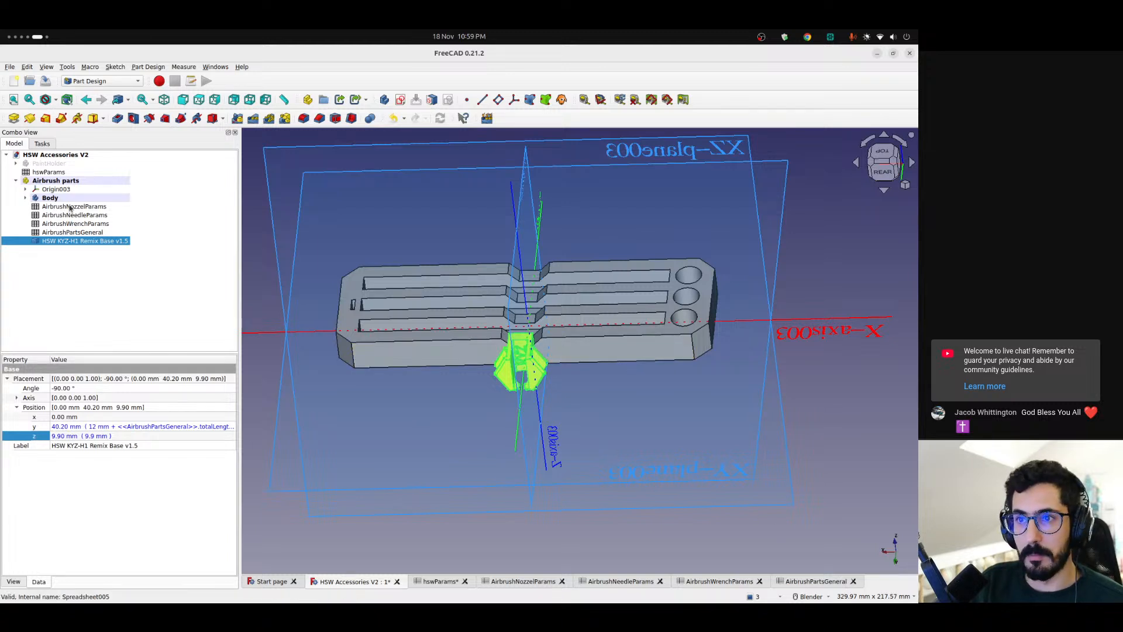
Open the hswParams spreadsheet and review its horizontalSpacing and verticalSpacing values
{"action": "double_click", "coordinate": [28, 175]}
{"action": "left_click_drag", "start_coordinate": [293, 197], "coordinate": [360, 208]}
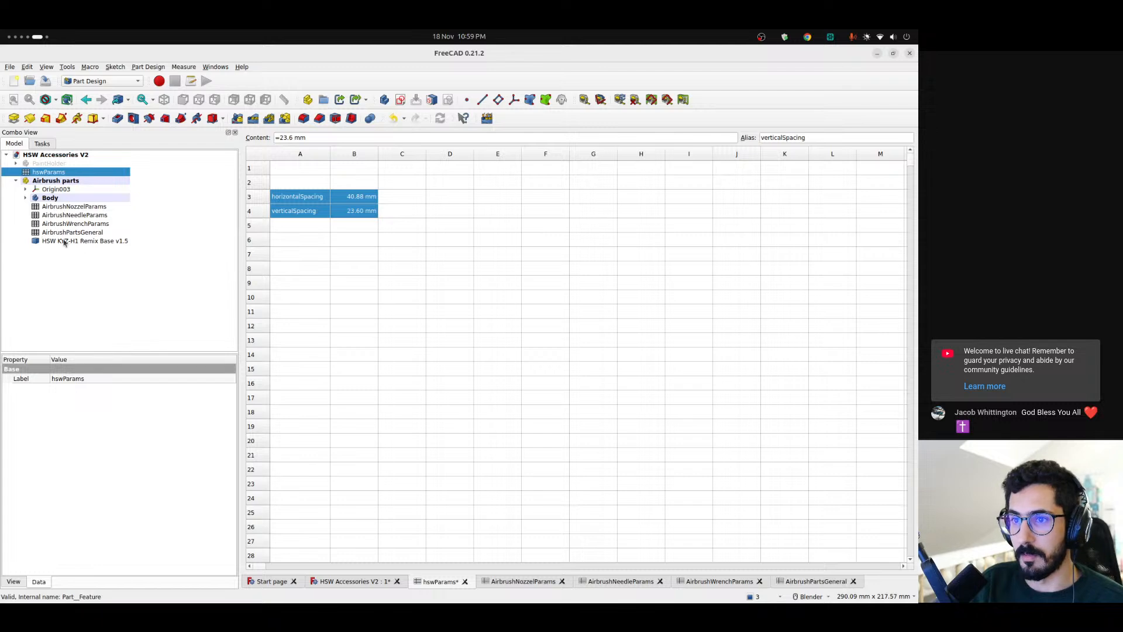
{"action": "left_click", "coordinate": [370, 228]}
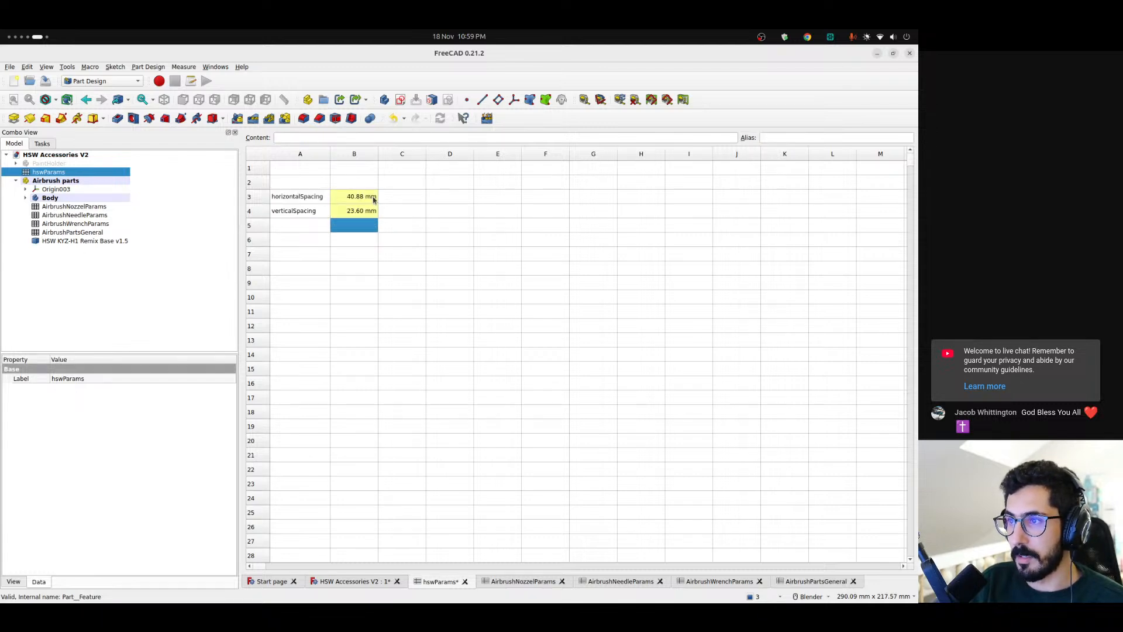
{"action": "left_click_drag", "start_coordinate": [374, 200], "coordinate": [368, 215]}
Switch to the Honeycomb storage wall page in the browser and examine the hexagon spacing dimensions in the wall attachment parts drawing
{"action": "key", "text": "ctrl+alt+Right"}
{"action": "key", "text": "ctrl+alt+Left"}
{"action": "key", "text": "ctrl+alt+Left"}
{"action": "key", "text": "ctrl+alt+Left"}
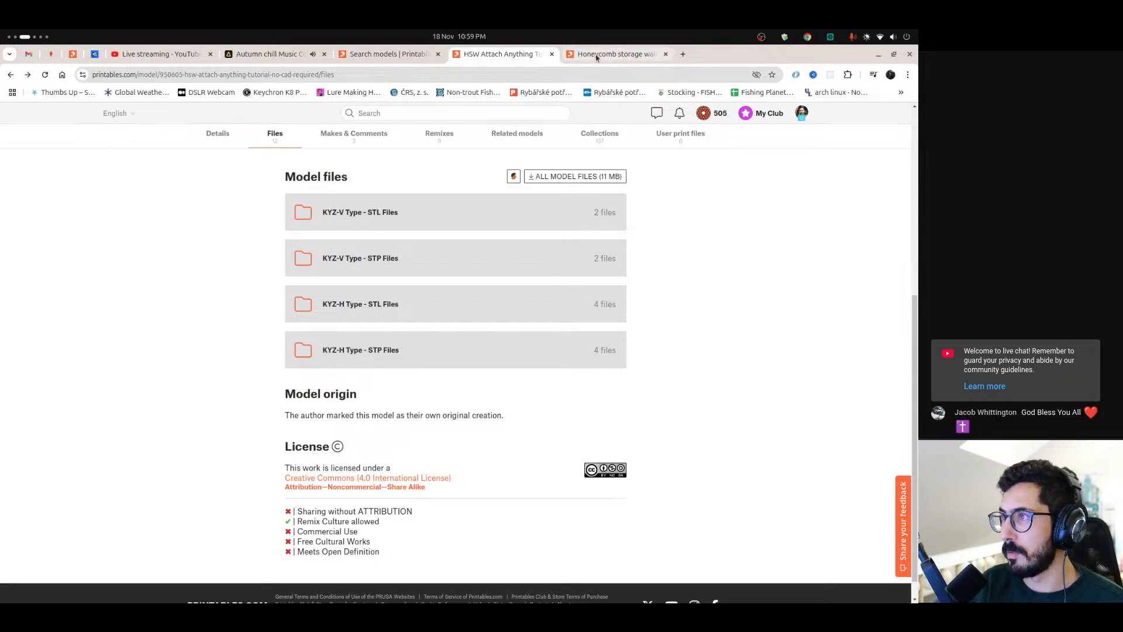
{"action": "left_click", "coordinate": [598, 55]}
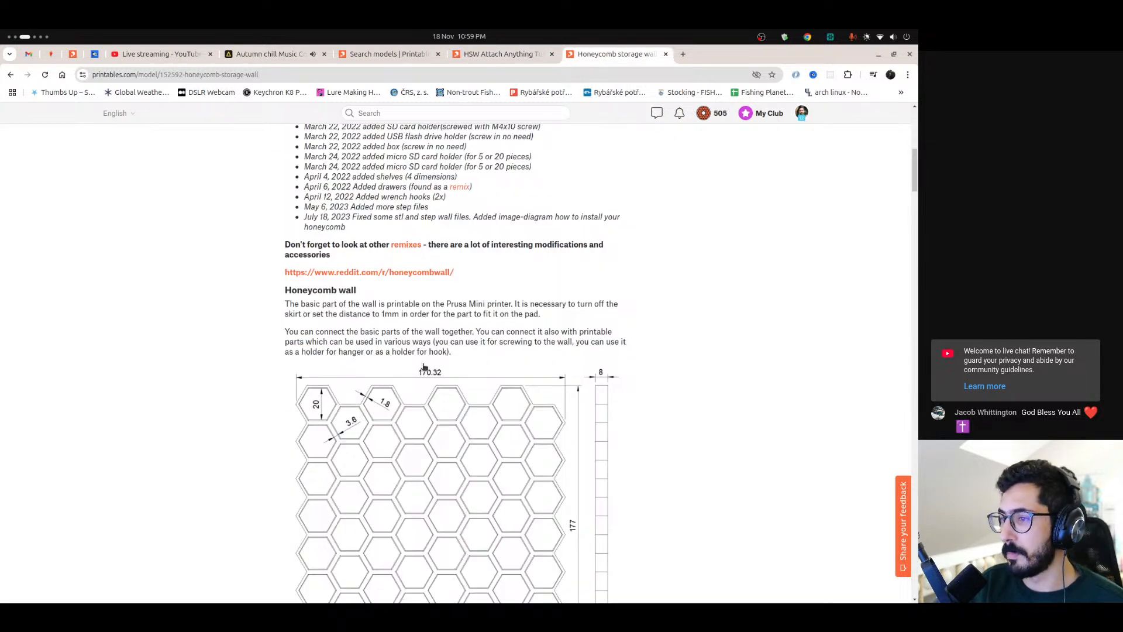
{"action": "scroll", "coordinate": [424, 363], "scroll_direction": "down", "scroll_amount": 3}
{"action": "scroll", "coordinate": [458, 328], "scroll_direction": "down", "scroll_amount": 5}
{"action": "scroll", "coordinate": [459, 328], "scroll_direction": "up", "scroll_amount": 10}
{"action": "scroll", "coordinate": [459, 329], "scroll_direction": "down", "scroll_amount": 15}
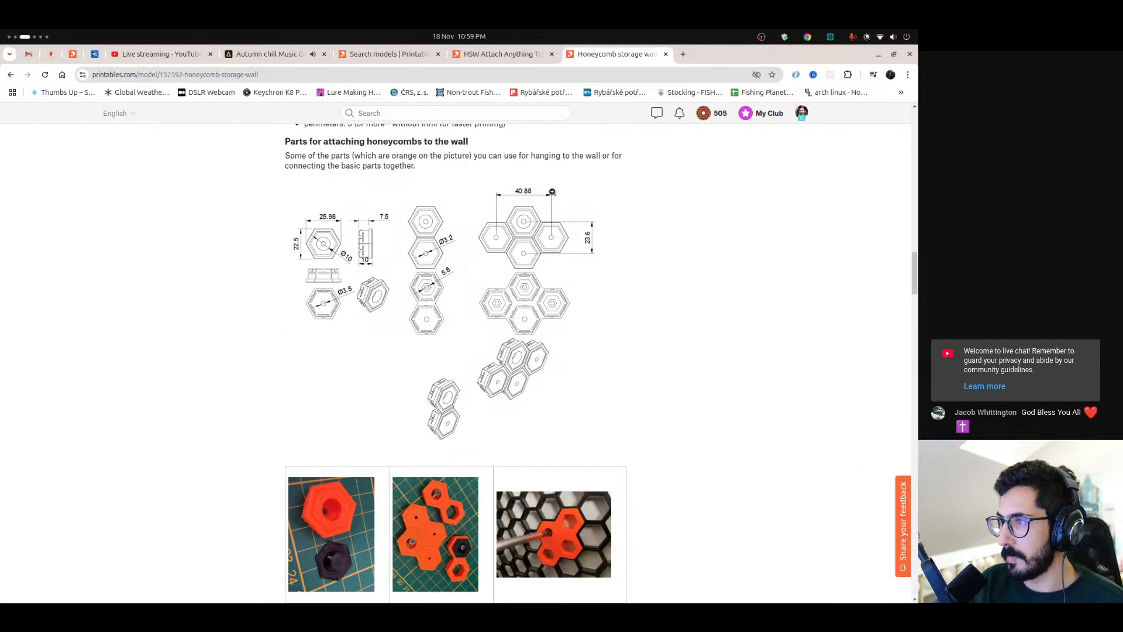
{"action": "scroll", "coordinate": [554, 194], "scroll_direction": "up", "scroll_amount": 3}
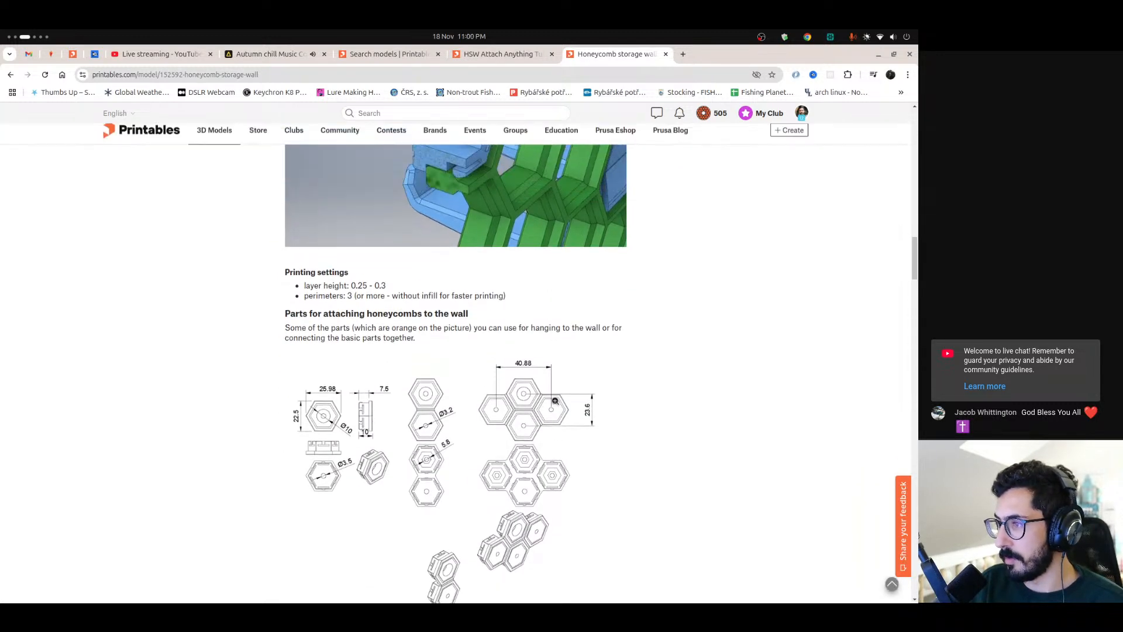
{"action": "scroll", "coordinate": [521, 308], "scroll_direction": "down", "scroll_amount": 2}
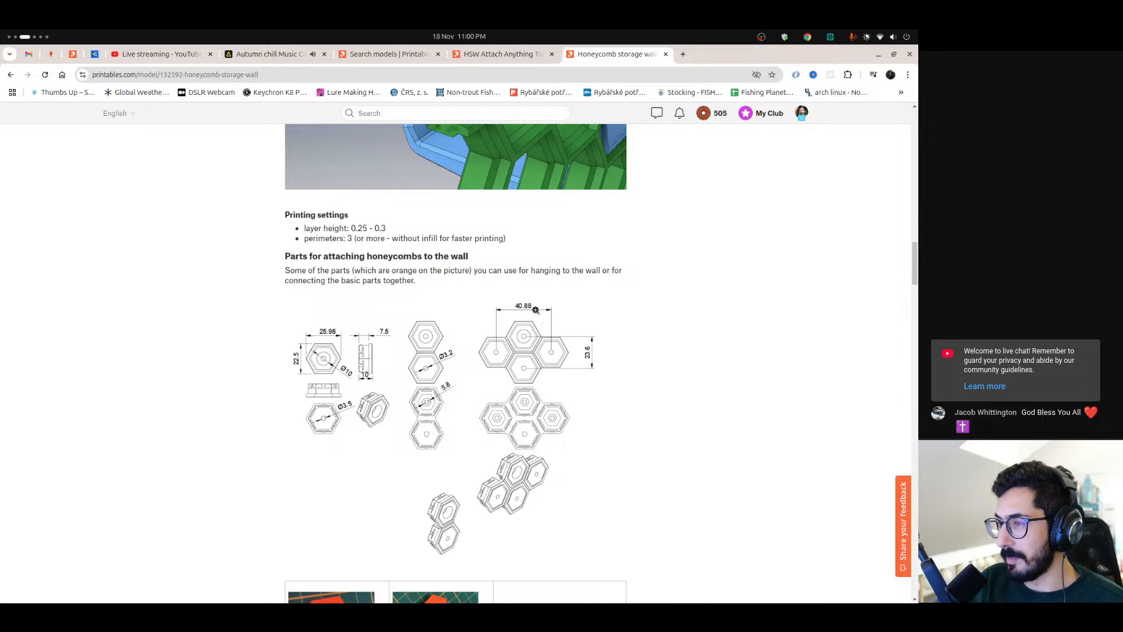
Return to FreeCAD, check the horizontalSpacing cell in hswParams, and compare it with the hexagon drawing in the browser
{"action": "key", "text": "ctrl+alt+Right"}
{"action": "key", "text": "ctrl+alt+Right"}
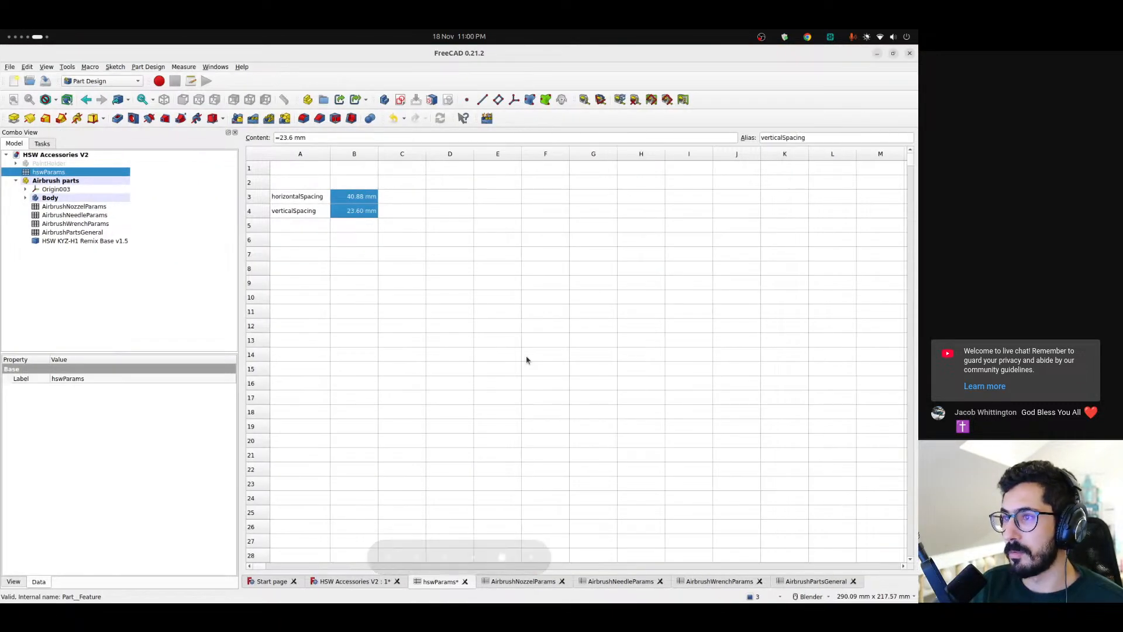
{"action": "left_click", "coordinate": [403, 266]}
{"action": "left_click", "coordinate": [372, 200]}
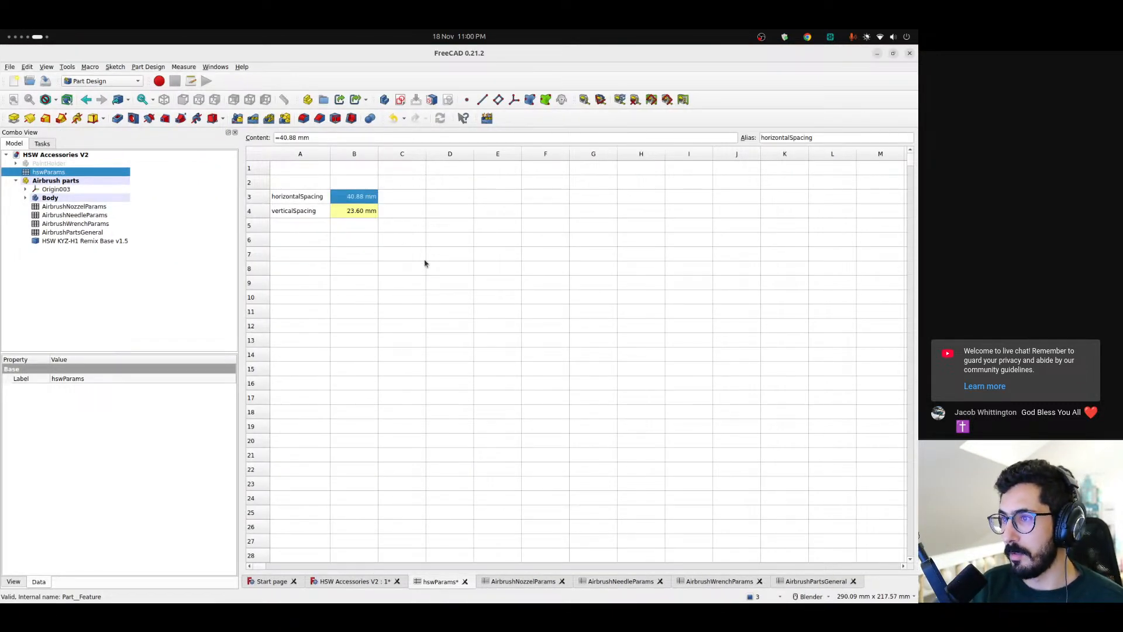
{"action": "key", "text": "ctrl+alt+Left"}
{"action": "key", "text": "ctrl+alt+Left"}
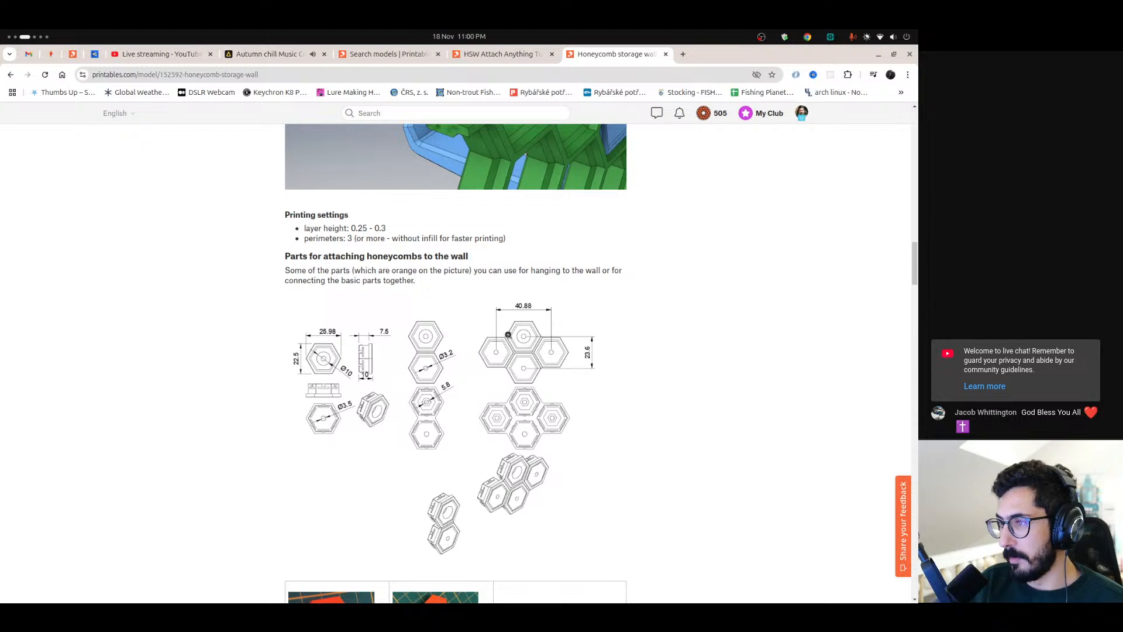
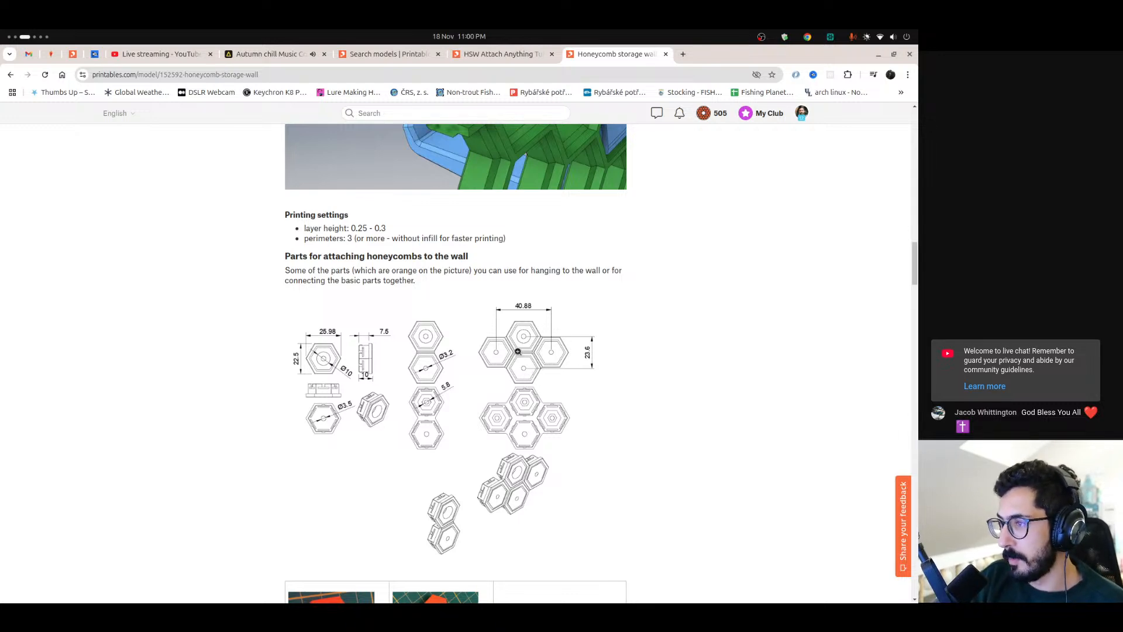
Compare the base's placement on the holder in FreeCAD with the hexagon spacing drawing on the Honeycomb storage wall page in the browser
{"action": "key", "text": "ctrl+alt+Right"}
{"action": "key", "text": "ctrl+alt+Right"}
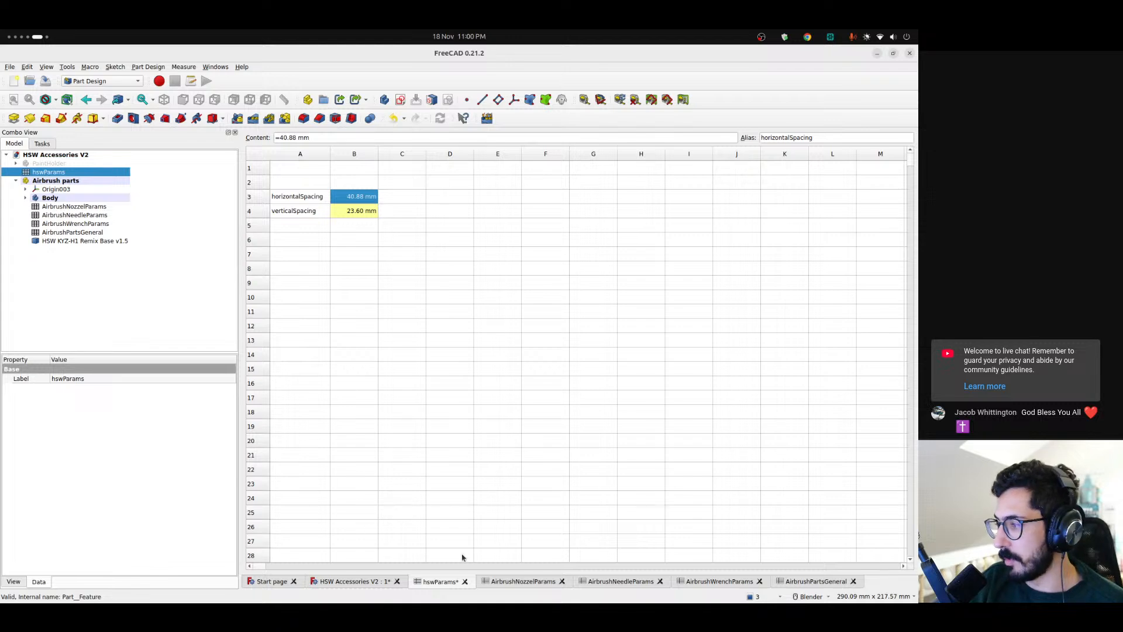
{"action": "left_click", "coordinate": [391, 582]}
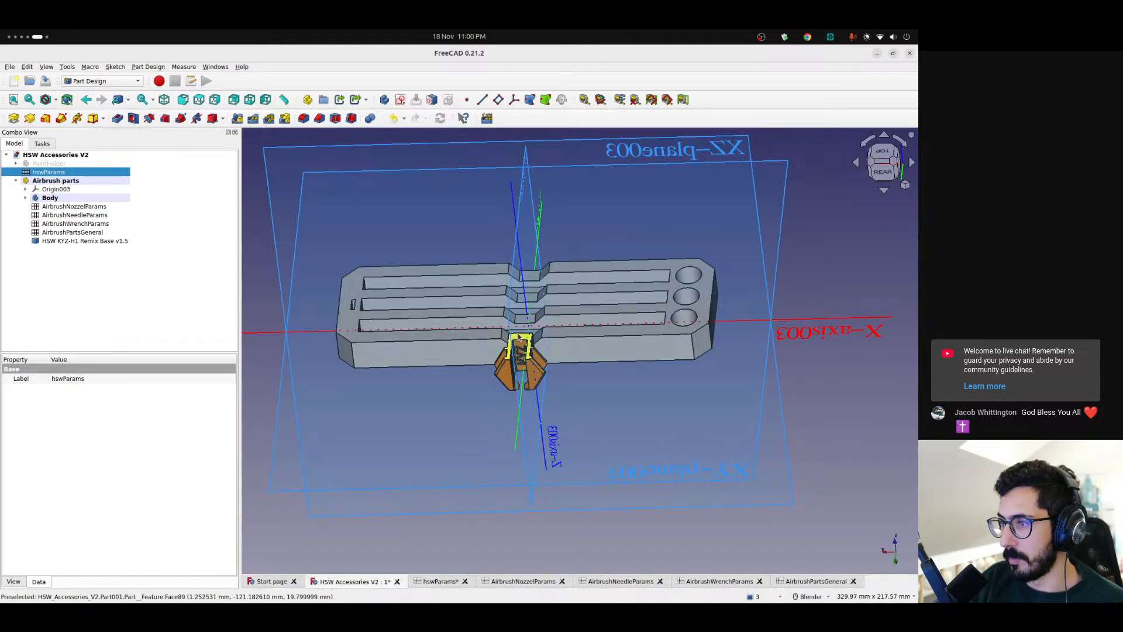
{"action": "scroll", "coordinate": [522, 363], "scroll_direction": "up", "scroll_amount": 2}
{"action": "scroll", "coordinate": [523, 362], "scroll_direction": "up", "scroll_amount": 2}
{"action": "scroll", "coordinate": [523, 363], "scroll_direction": "down", "scroll_amount": 4}
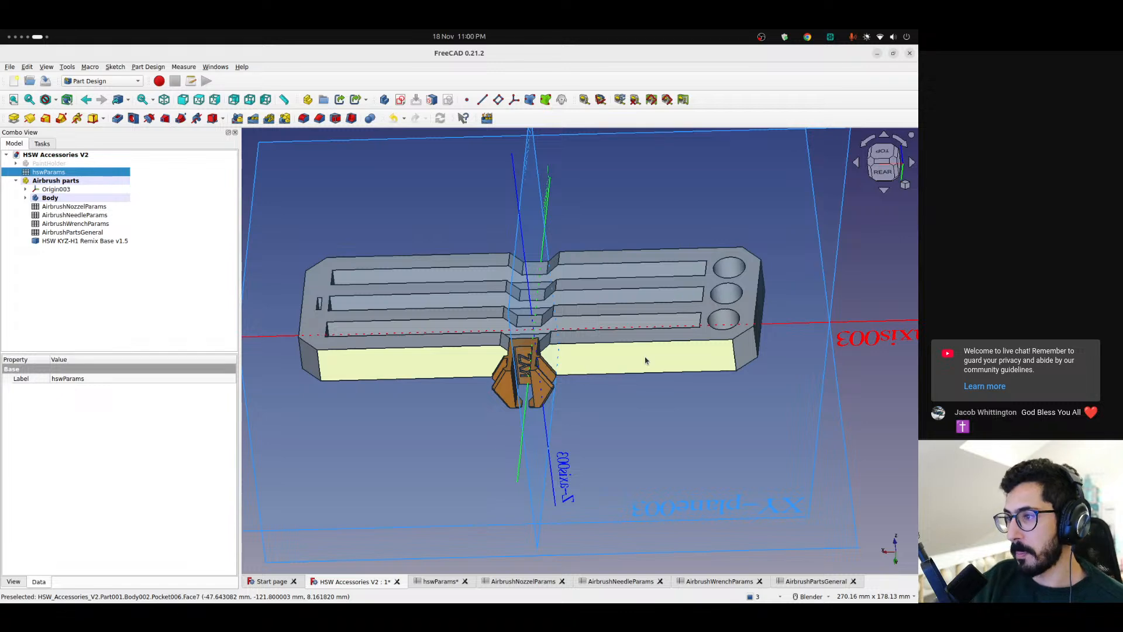
{"action": "key", "text": "ctrl+alt+Left"}
{"action": "key", "text": "ctrl+alt+Left"}
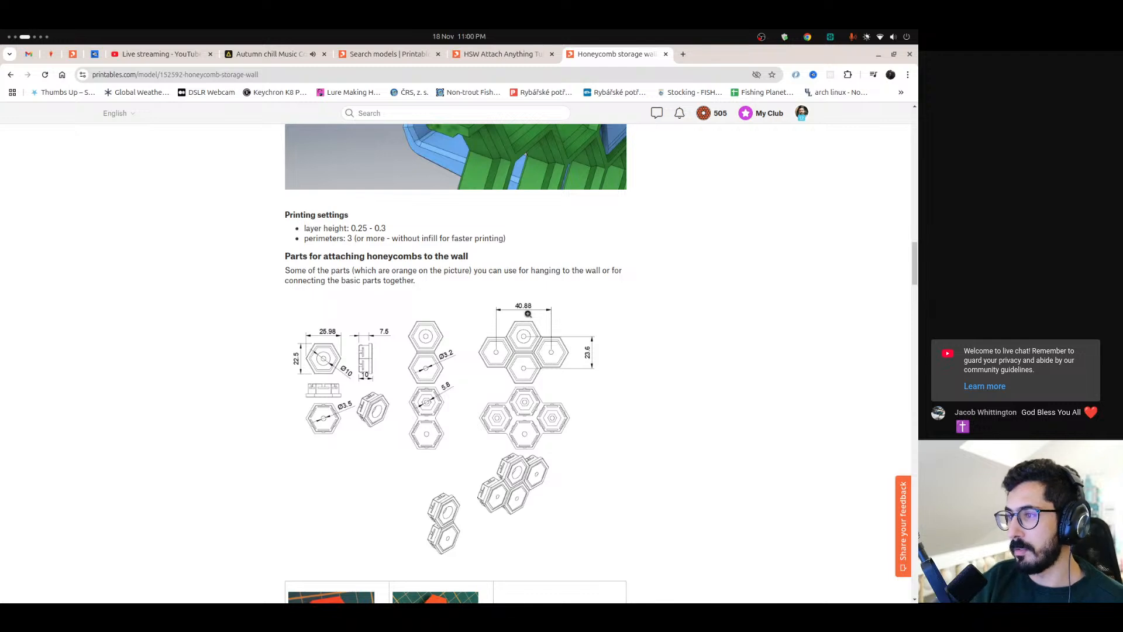
{"action": "key", "text": "ctrl+alt+Right"}
{"action": "key", "text": "ctrl+alt+Right"}
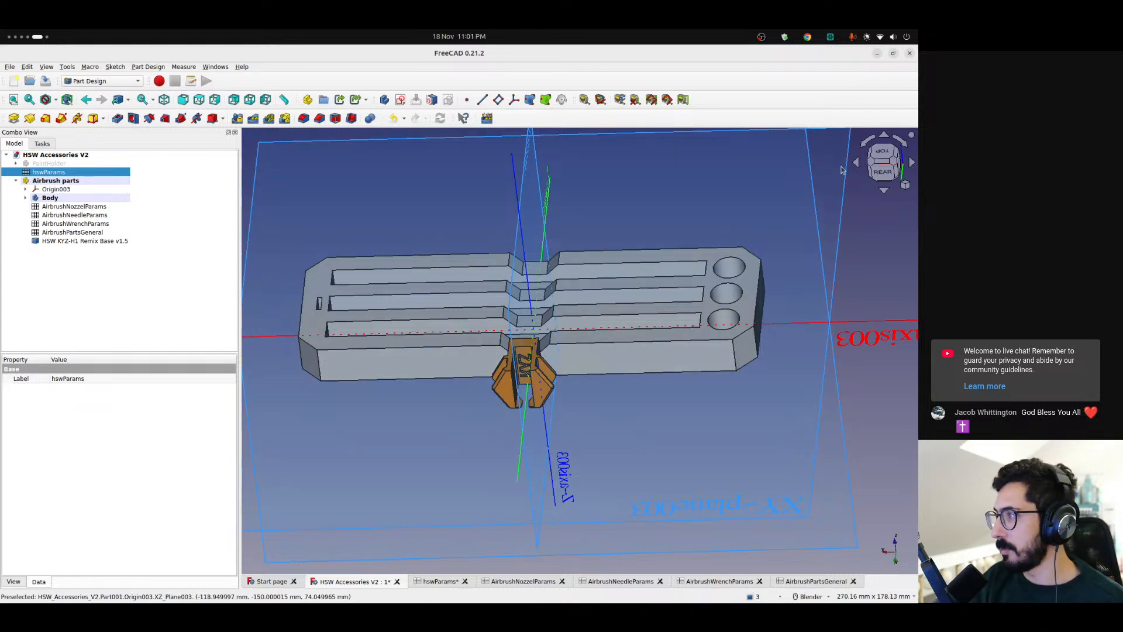
{"action": "scroll", "coordinate": [526, 375], "scroll_direction": "down", "scroll_amount": 2}
{"action": "scroll", "coordinate": [527, 375], "scroll_direction": "up", "scroll_amount": 3}
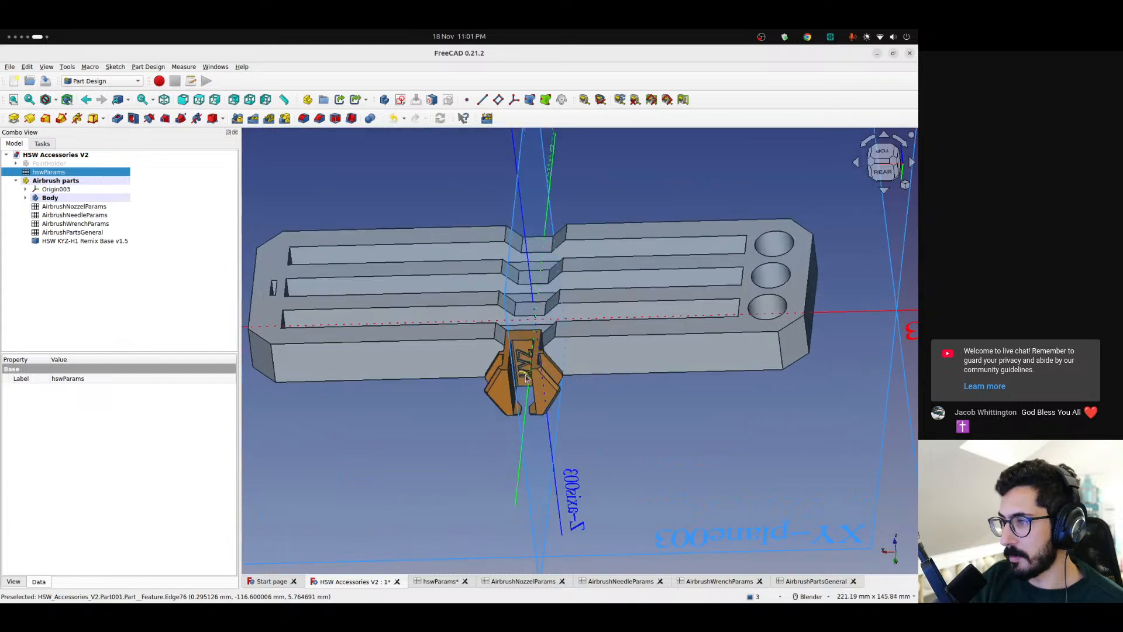
Try shifting the HSW KYZ-H1 Remix Base along the holder to an x position of 12 mm
{"action": "left_click", "coordinate": [117, 242]}
{"action": "left_click", "coordinate": [48, 436]}
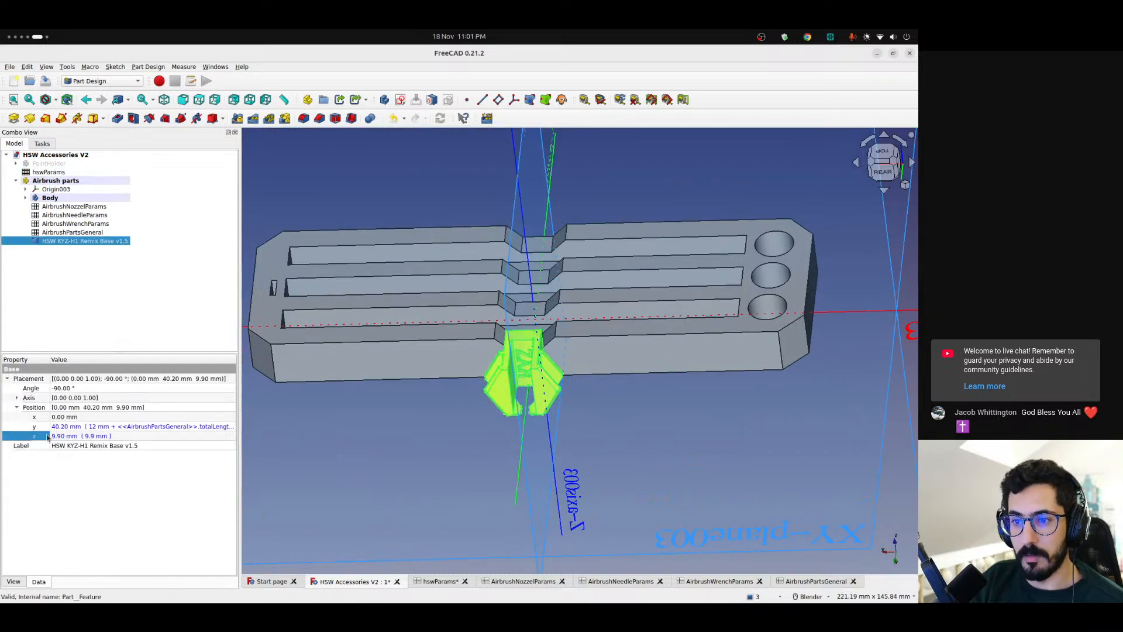
{"action": "left_click", "coordinate": [83, 416]}
{"action": "key", "text": "Down"}
{"action": "key", "text": "Down"}
{"action": "key", "text": "Down"}
{"action": "key", "text": "Down"}
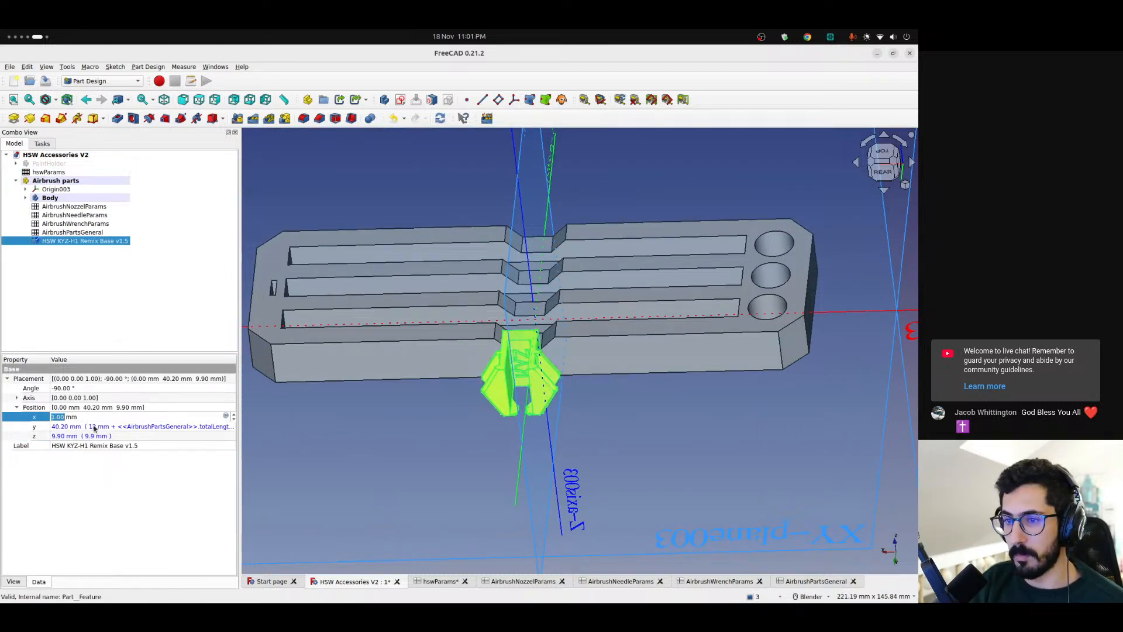
{"action": "key", "text": "Up"}
{"action": "key", "text": "Up"}
{"action": "key", "text": "Up"}
{"action": "key", "text": "Up"}
{"action": "key", "text": "Up"}
{"action": "key", "text": "Up"}
{"action": "key", "text": "Up"}
{"action": "key", "text": "Up"}
{"action": "key", "text": "Up"}
{"action": "key", "text": "Up"}
{"action": "key", "text": "Up"}
{"action": "key", "text": "Up"}
{"action": "key", "text": "Up"}
{"action": "key", "text": "Up"}
{"action": "key", "text": "Up"}
{"action": "key", "text": "Up"}
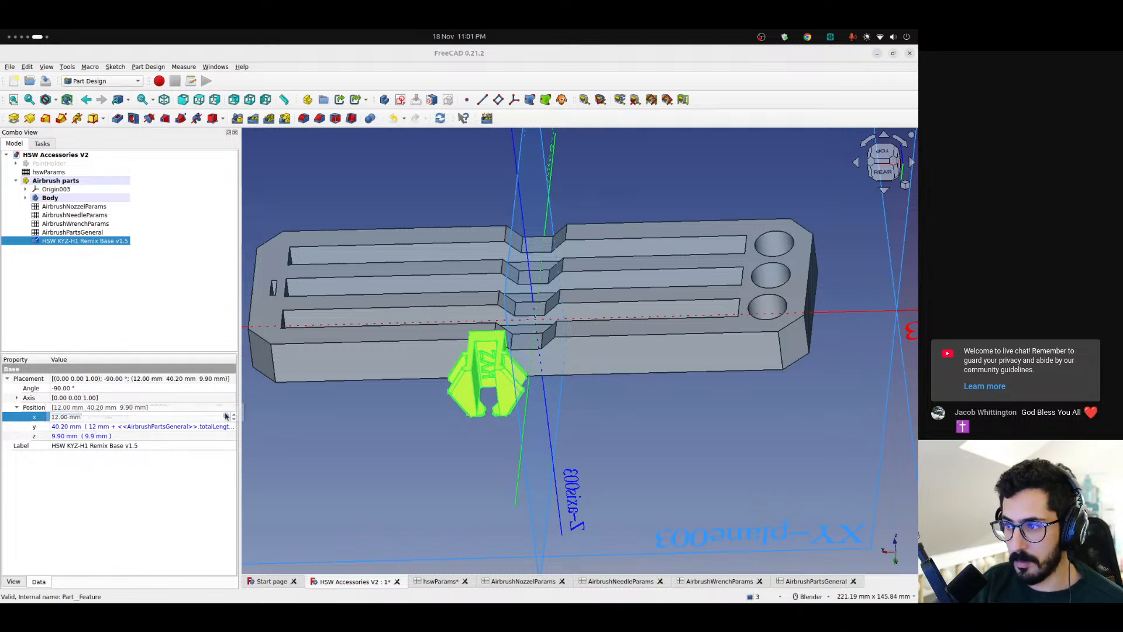
Set the base's x position to the expression <<hswParams>>.horizontalSpacing
{"action": "left_click", "coordinate": [226, 416]}
{"action": "type", "text": "<<hs"}
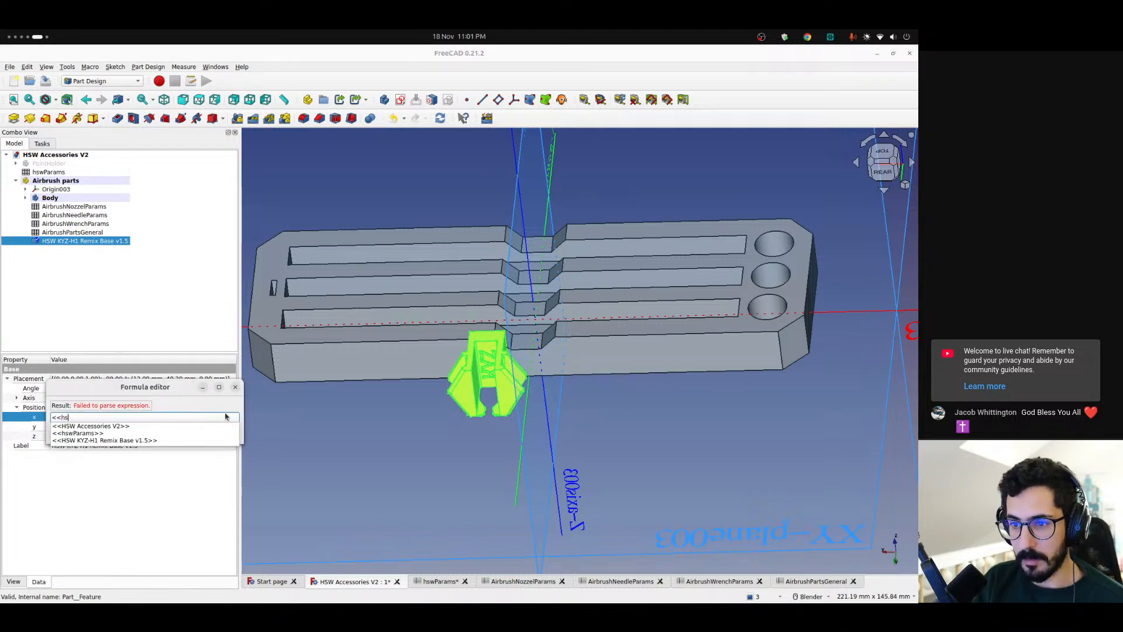
{"action": "type", "text": "w"}
{"action": "key", "text": "Down"}
{"action": "key", "text": "Down"}
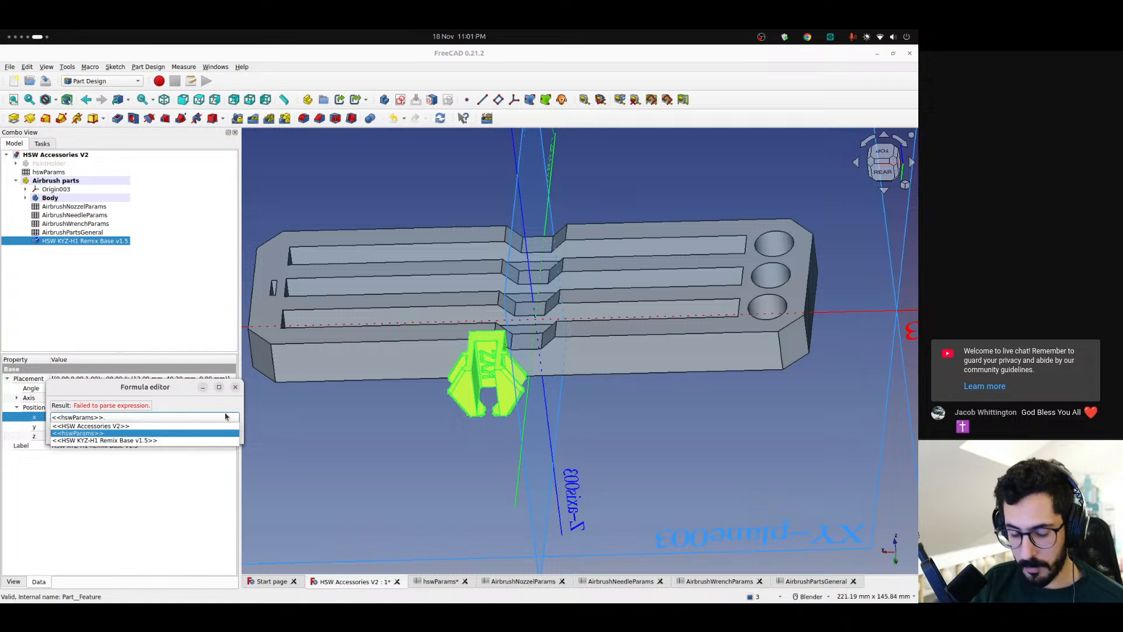
{"action": "type", "text": "horizontalSpacing"}
{"action": "key", "text": "Down"}
{"action": "key", "text": "Return"}
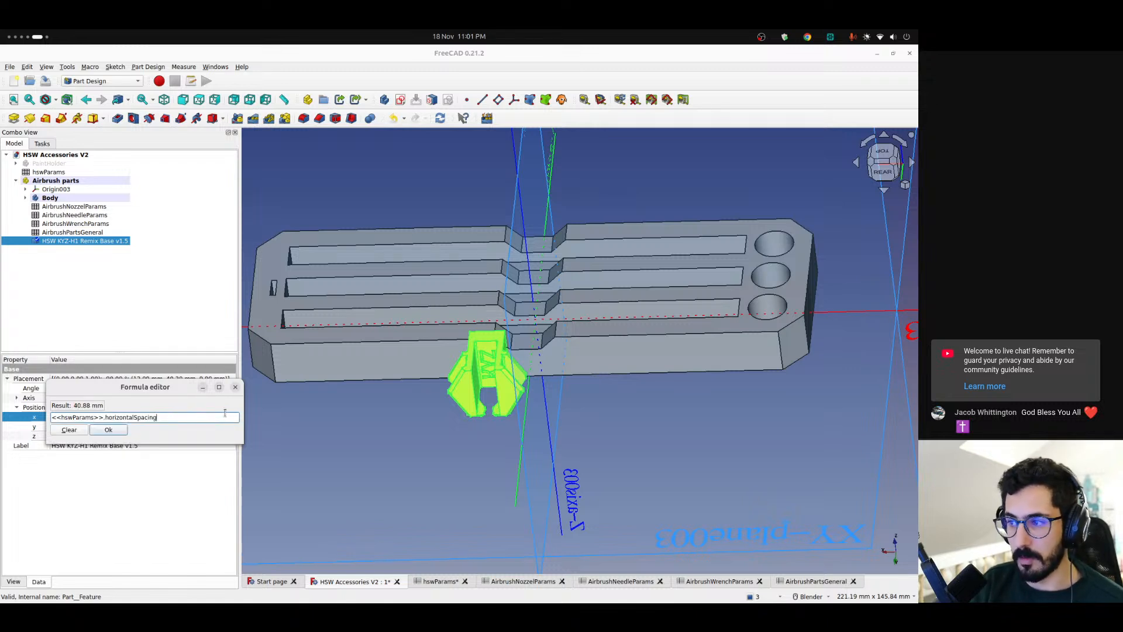
{"action": "key", "text": "Return"}
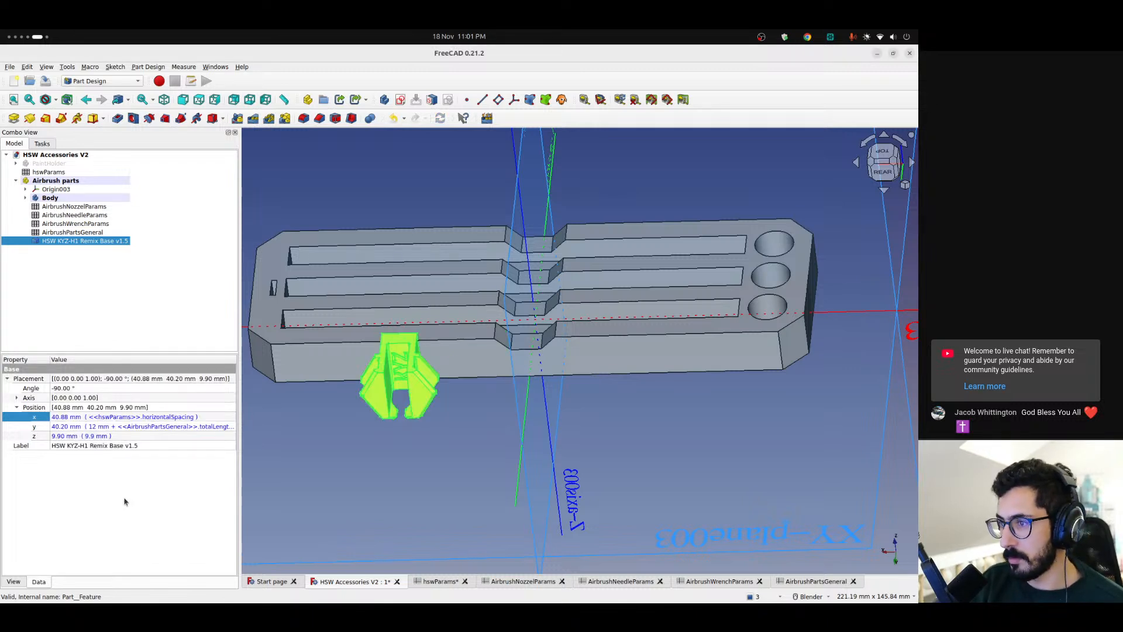
Create a clone of the HSW KYZ-H1 Remix Base and move its new body into the Airbrush parts container
{"action": "left_click", "coordinate": [562, 100]}
{"action": "left_click", "coordinate": [53, 250]}
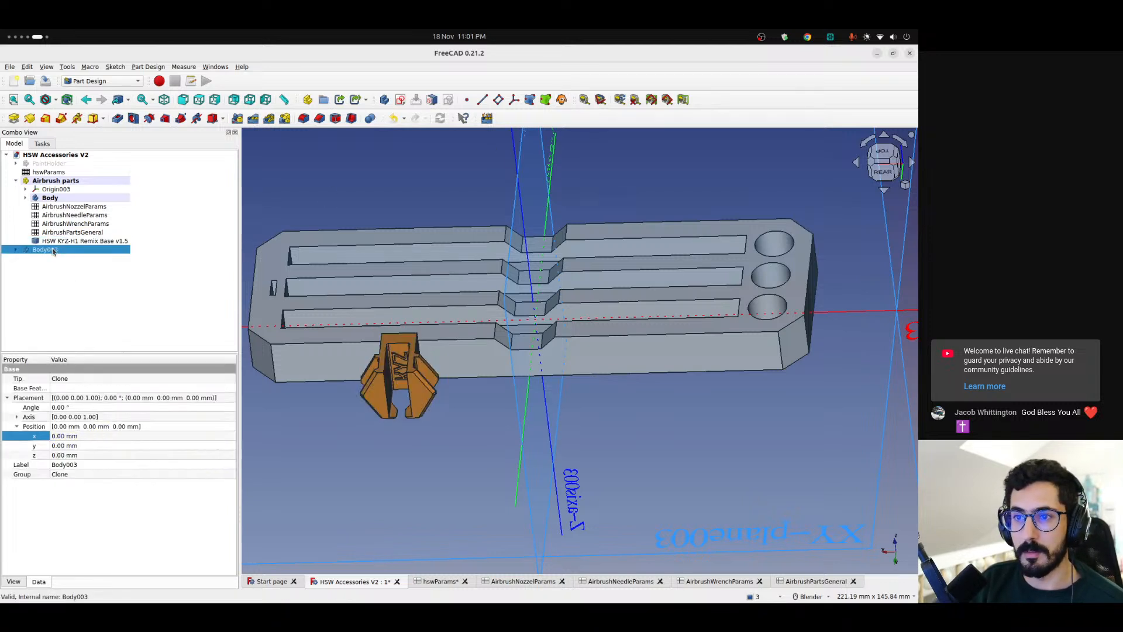
{"action": "left_click_drag", "start_coordinate": [47, 250], "coordinate": [56, 181]}
{"action": "left_click", "coordinate": [62, 328]}
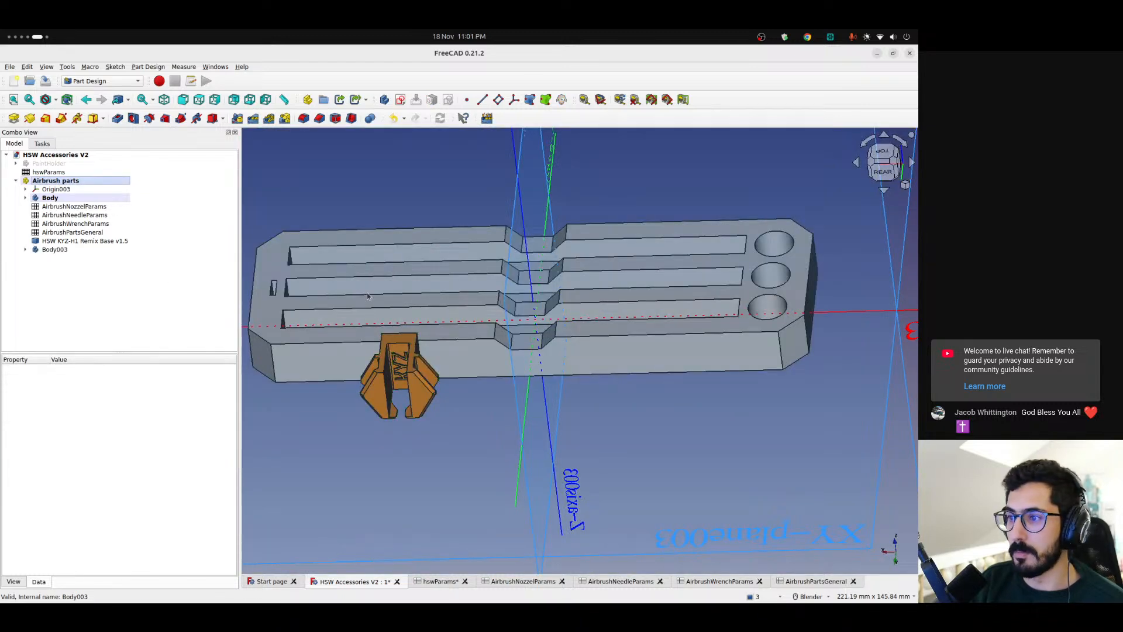
{"action": "scroll", "coordinate": [544, 316], "scroll_direction": "down", "scroll_amount": 6}
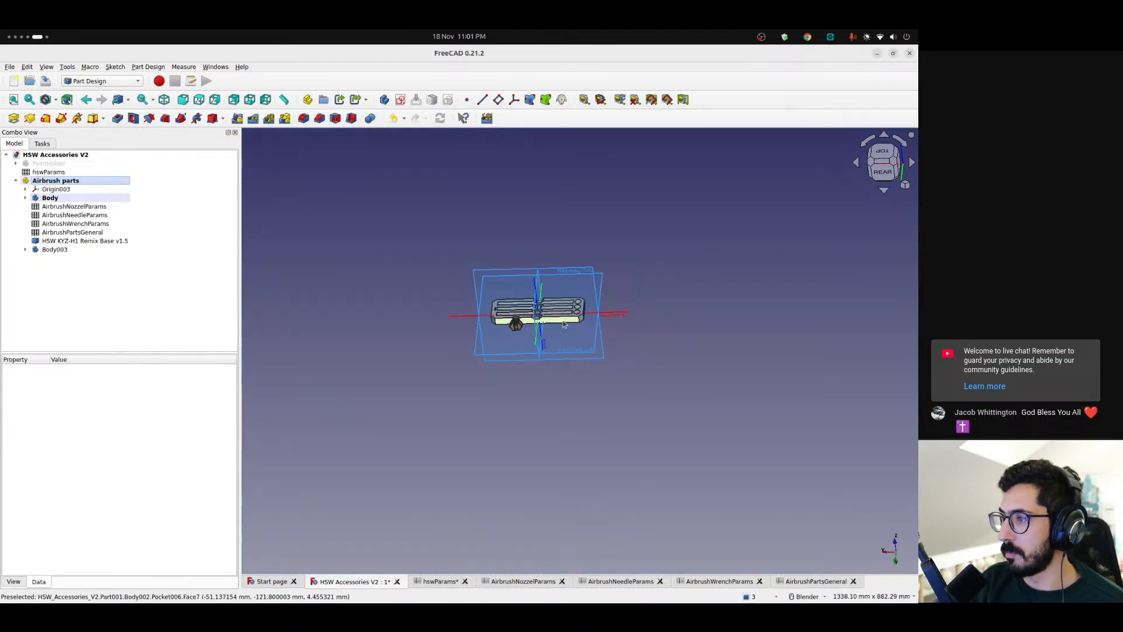
{"action": "scroll", "coordinate": [564, 324], "scroll_direction": "up", "scroll_amount": 5}
{"action": "middle_click_drag", "start_coordinate": [522, 324], "coordinate": [483, 319]}
Try shifting the cloned base's body to an x position of -12 mm
{"action": "left_click", "coordinate": [62, 200]}
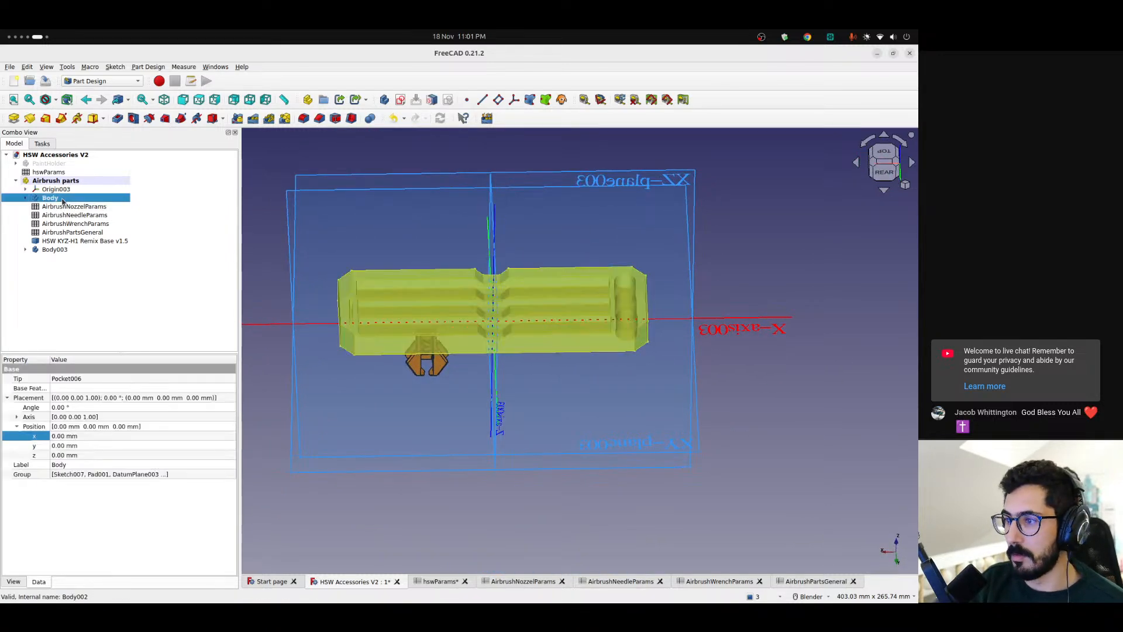
{"action": "left_click", "coordinate": [65, 250]}
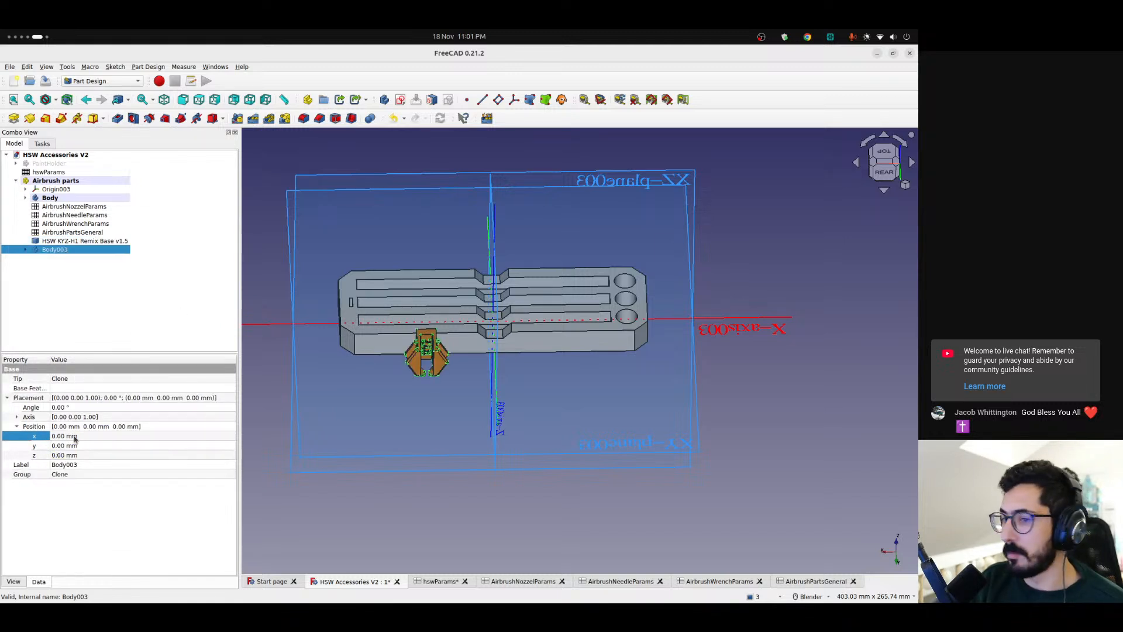
{"action": "left_click", "coordinate": [74, 439]}
{"action": "scroll", "coordinate": [140, 439], "scroll_direction": "down", "scroll_amount": 12}
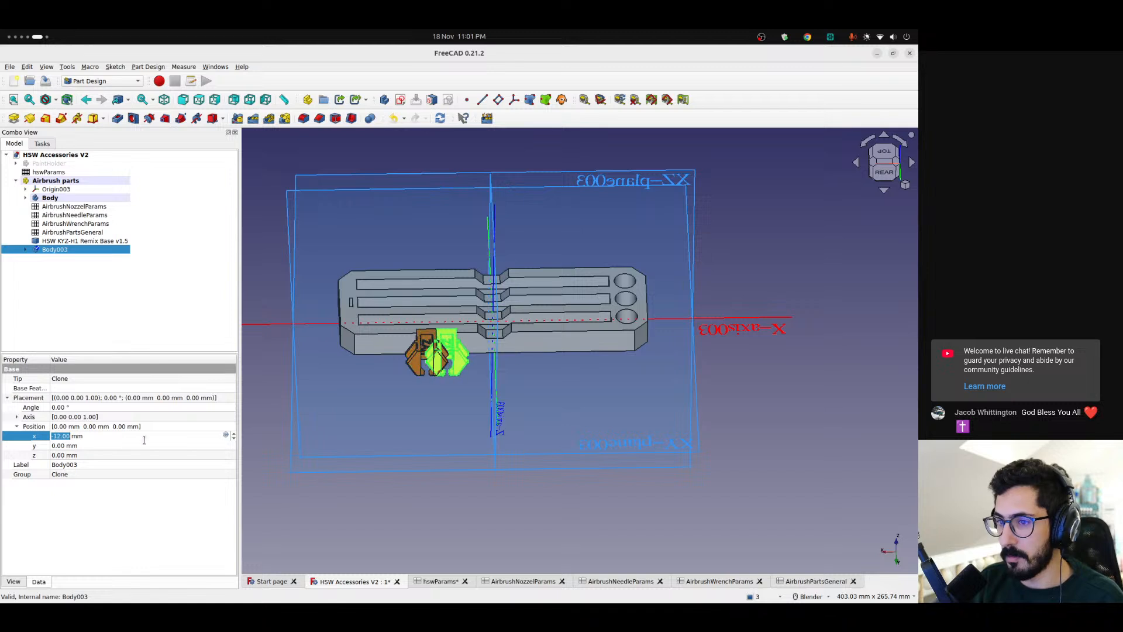
{"action": "left_click", "coordinate": [226, 434]}
{"action": "type", "text": "-<<hs"}
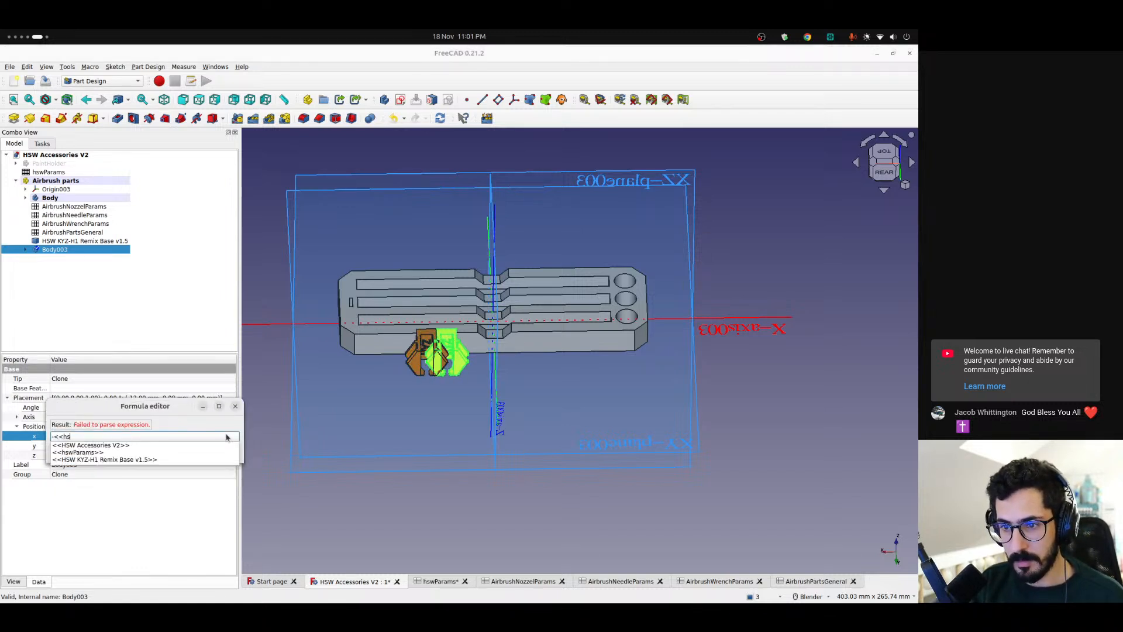
{"action": "type", "text": "w"}
{"action": "key", "text": "Down"}
{"action": "key", "text": "Down"}
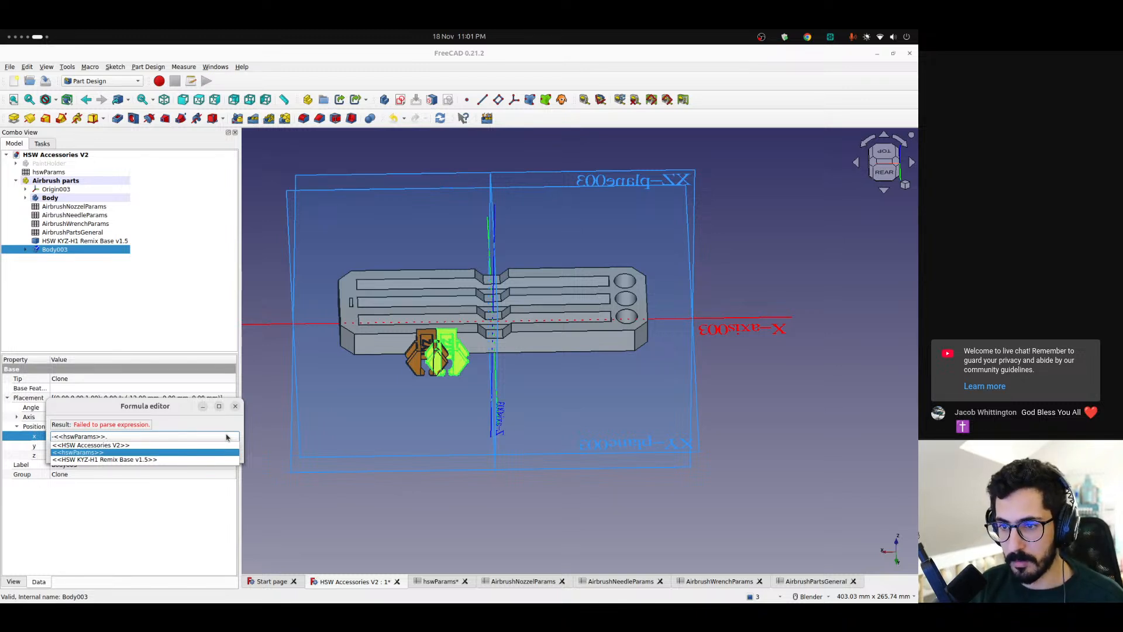
{"action": "left_click", "coordinate": [234, 406]}
{"action": "key", "text": "Escape"}
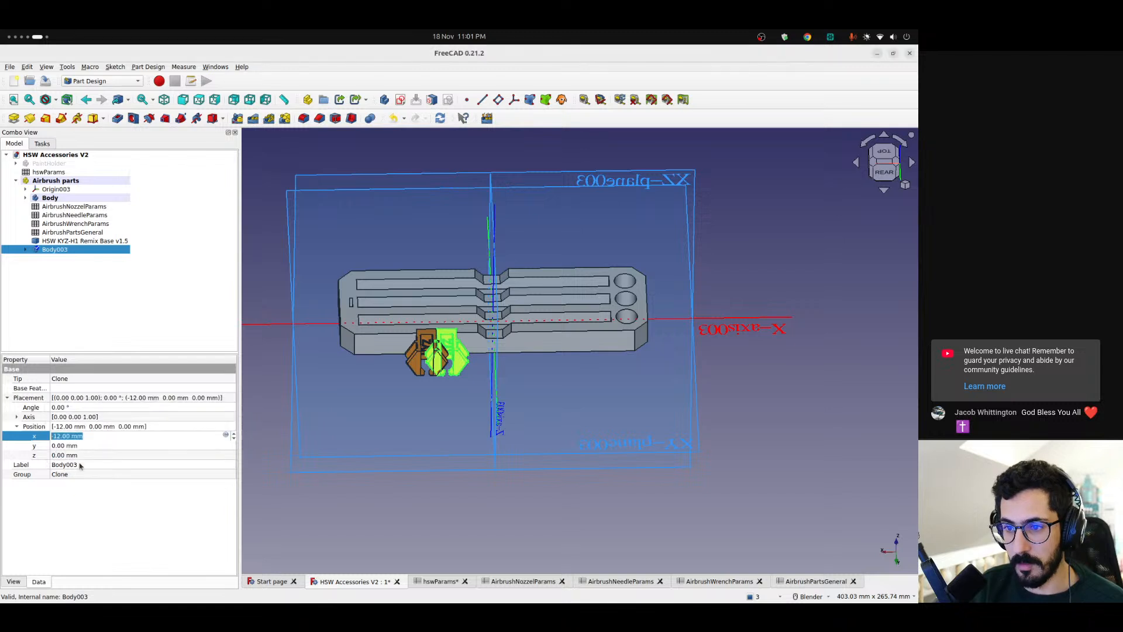
Reset the cloned base body's x position to 0 mm
{"action": "left_click", "coordinate": [89, 436]}
{"action": "type", "text": "0"}
{"action": "key", "text": "Return"}
Set the x, y and z position of the Clone feature inside the cloned base's body to 0 mm
{"action": "left_click", "coordinate": [25, 250]}
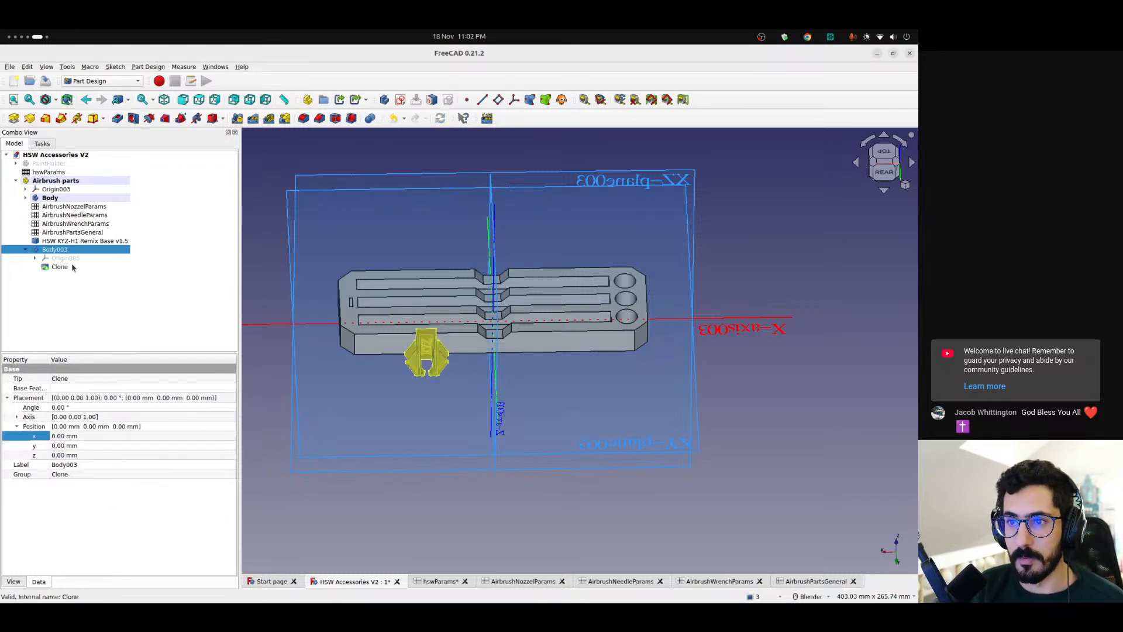
{"action": "left_click", "coordinate": [60, 268]}
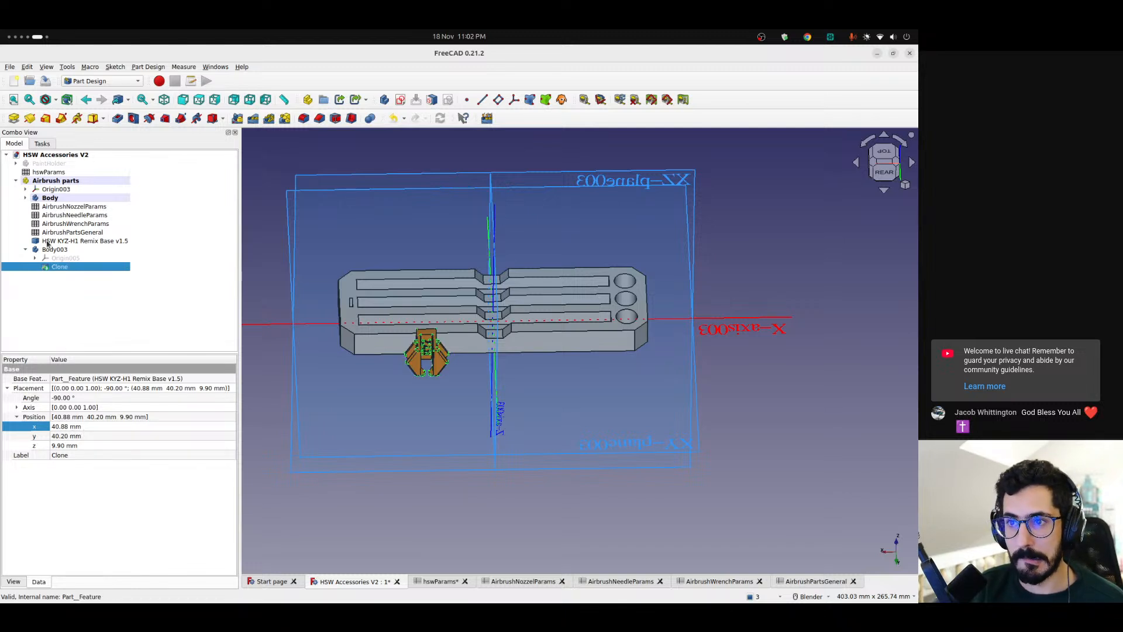
{"action": "left_click", "coordinate": [50, 242]}
{"action": "left_click", "coordinate": [57, 271]}
{"action": "left_click", "coordinate": [75, 426]}
{"action": "type", "text": "0"}
{"action": "left_click", "coordinate": [89, 436]}
{"action": "type", "text": "0"}
{"action": "left_click", "coordinate": [82, 446]}
{"action": "type", "text": "0"}
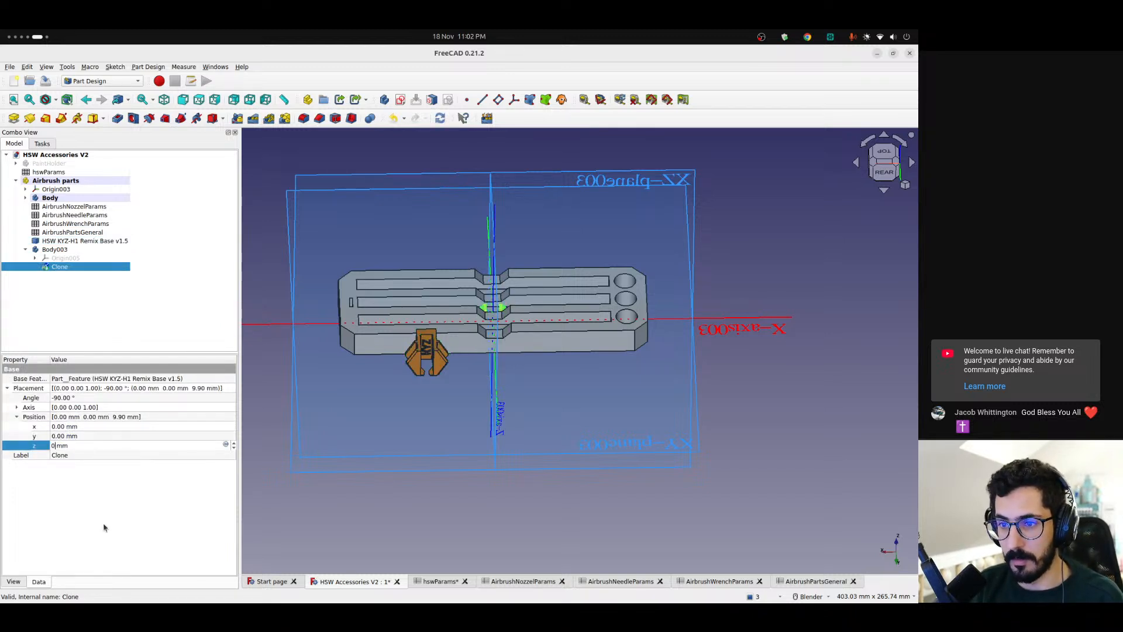
{"action": "key", "text": "Return"}
Set the Clone feature's placement angle to 0°
{"action": "left_click", "coordinate": [16, 416]}
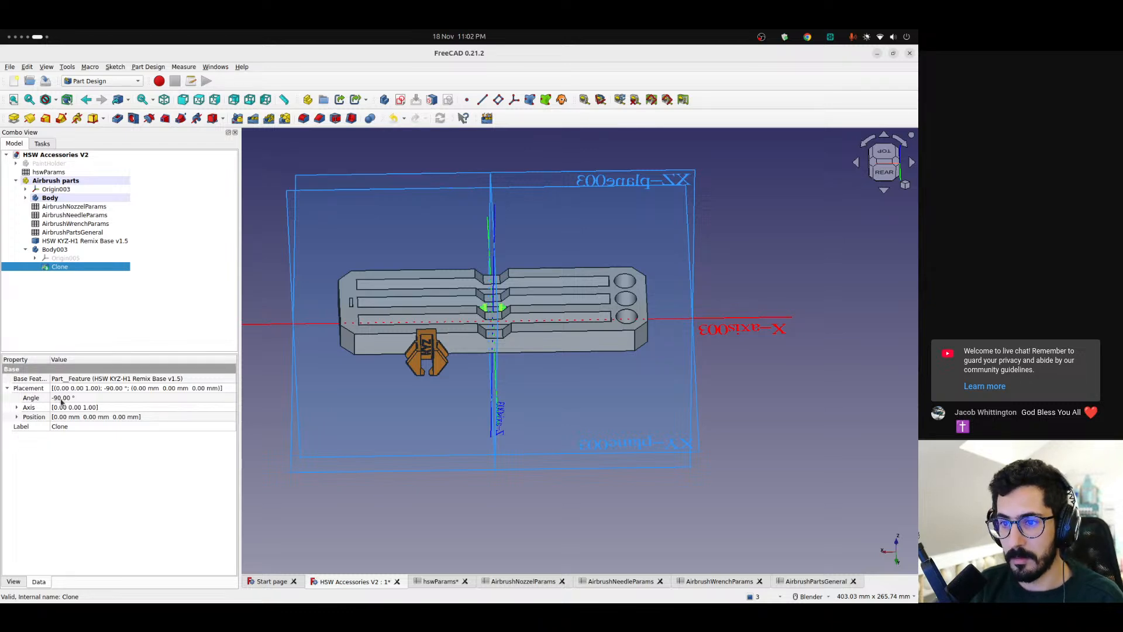
{"action": "middle_click_drag", "start_coordinate": [552, 388], "coordinate": [418, 418]}
{"action": "left_click", "coordinate": [101, 399]}
{"action": "type", "text": "0"}
{"action": "key", "text": "Return"}
{"action": "left_click", "coordinate": [7, 388]}
Set the placement angle of the cloned base's body, Body003, to -90°
{"action": "left_click", "coordinate": [55, 249]}
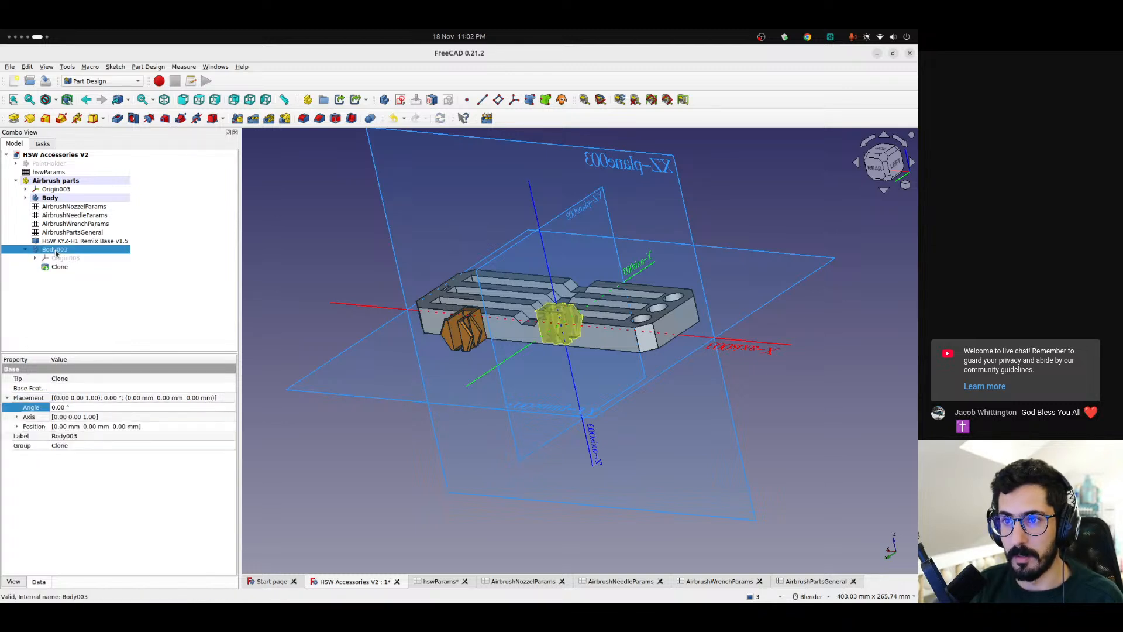
{"action": "left_click", "coordinate": [24, 250]}
{"action": "left_click", "coordinate": [78, 407]}
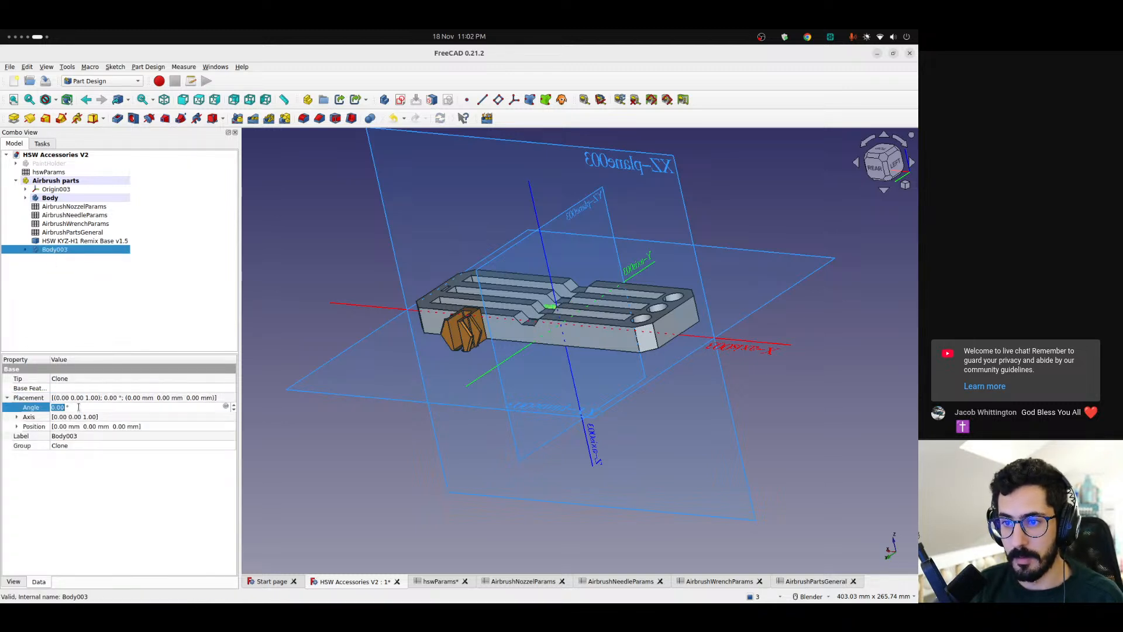
{"action": "key", "text": "Return"}
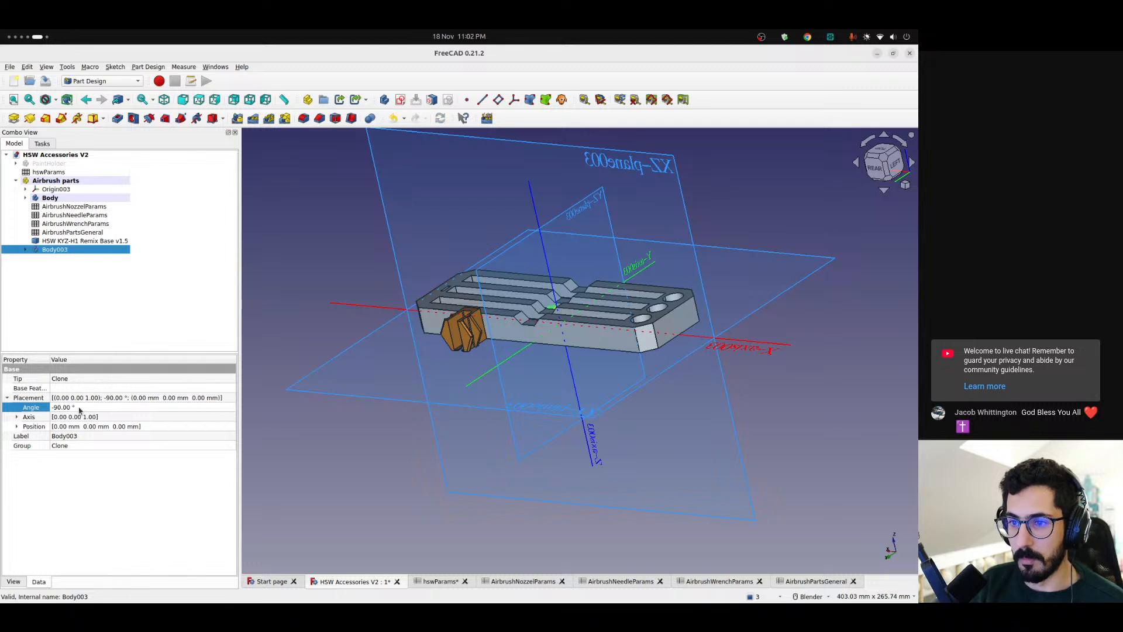
Review the x and y position expressions of the original HSW KYZ-H1 Remix Base
{"action": "left_click", "coordinate": [79, 240]}
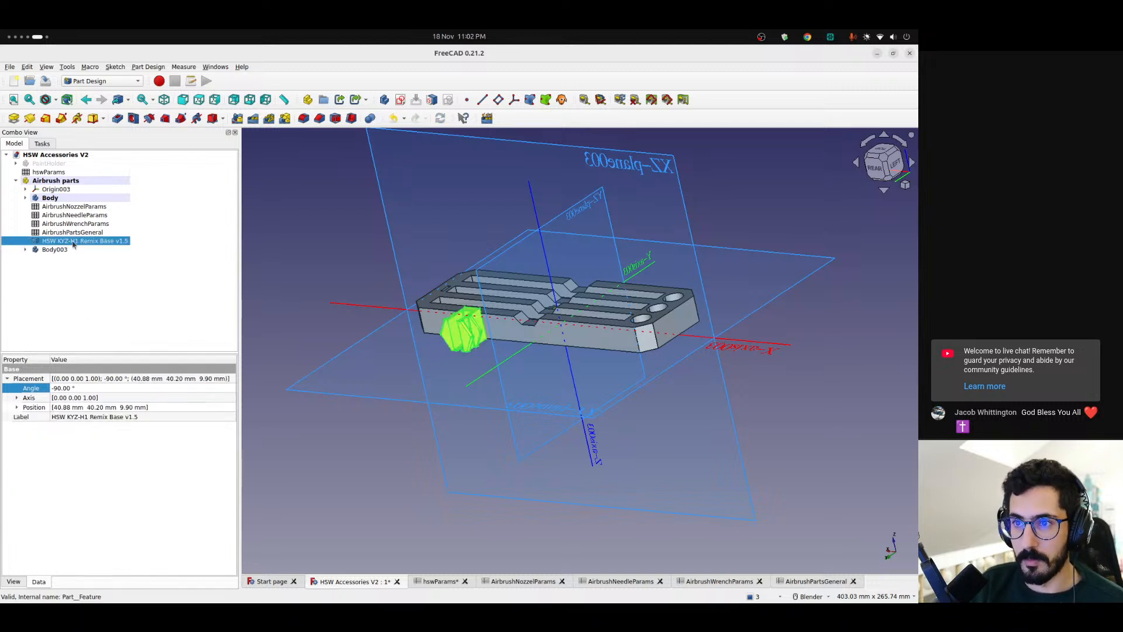
{"action": "left_click", "coordinate": [17, 407]}
{"action": "left_click", "coordinate": [228, 417]}
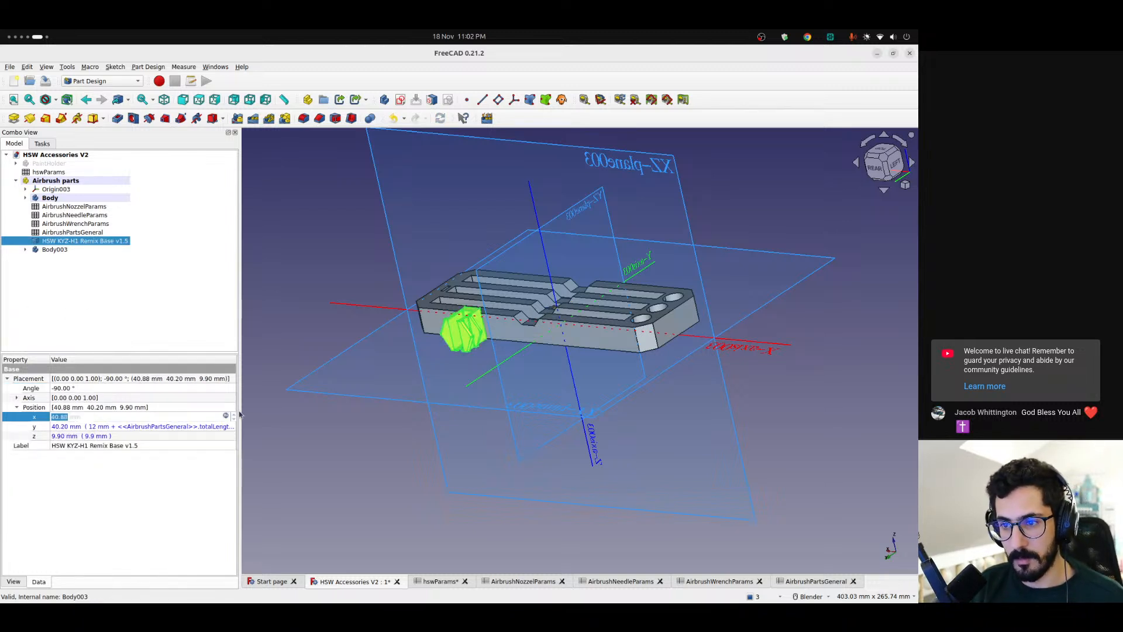
{"action": "left_click", "coordinate": [225, 416]}
{"action": "left_click", "coordinate": [125, 429]}
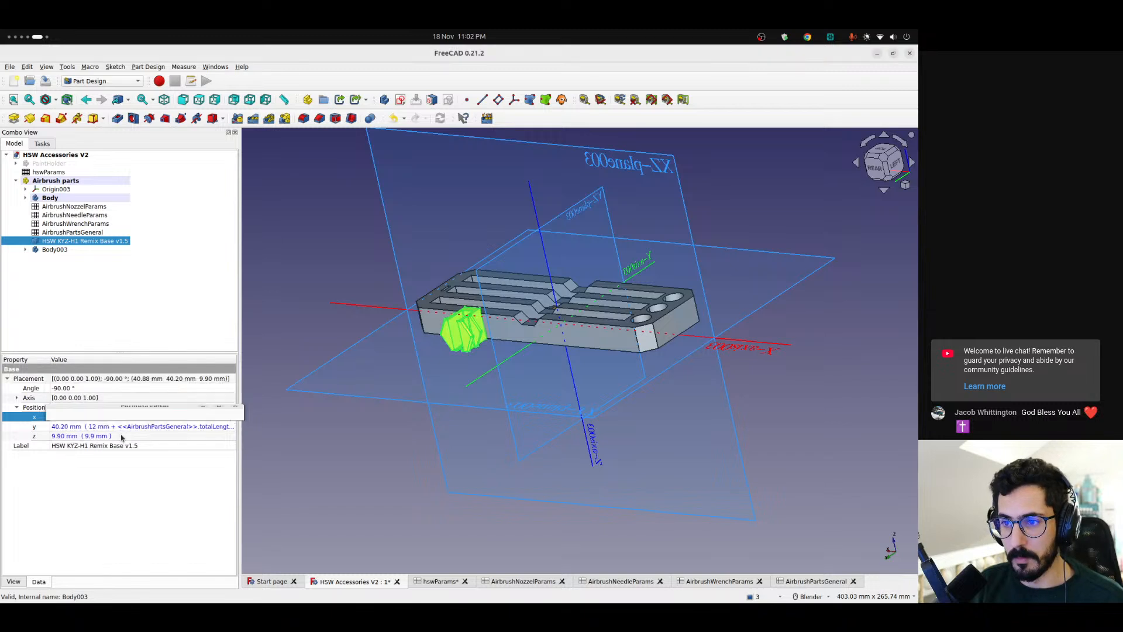
{"action": "left_click", "coordinate": [88, 426]}
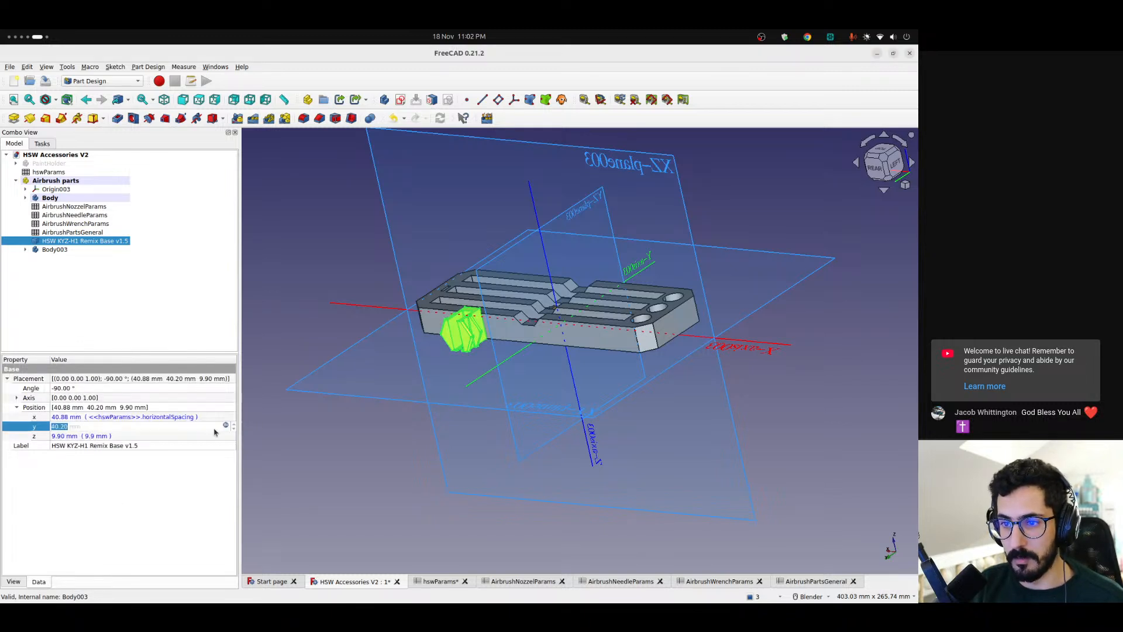
{"action": "left_click", "coordinate": [226, 425]}
{"action": "key", "text": "ctrl+c"}
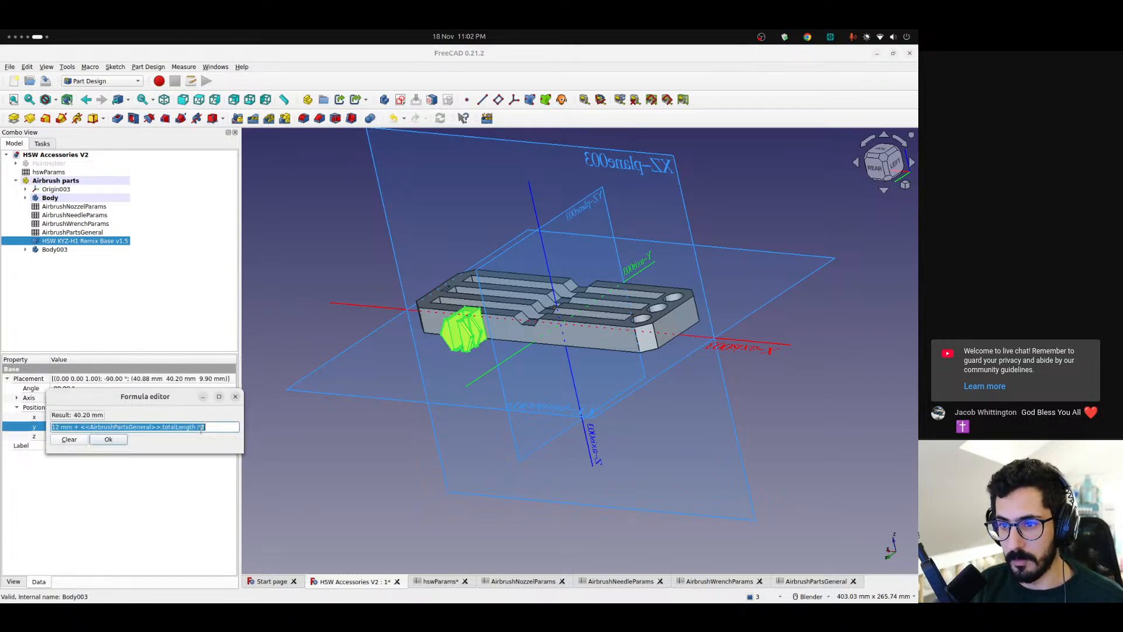
{"action": "left_click", "coordinate": [109, 440]}
Set Body003's y position to the expression 12 mm + <<AirbrushPartsGeneral>>.totalLength / 2, as on the original base
{"action": "left_click", "coordinate": [54, 249]}
{"action": "left_click", "coordinate": [225, 445]}
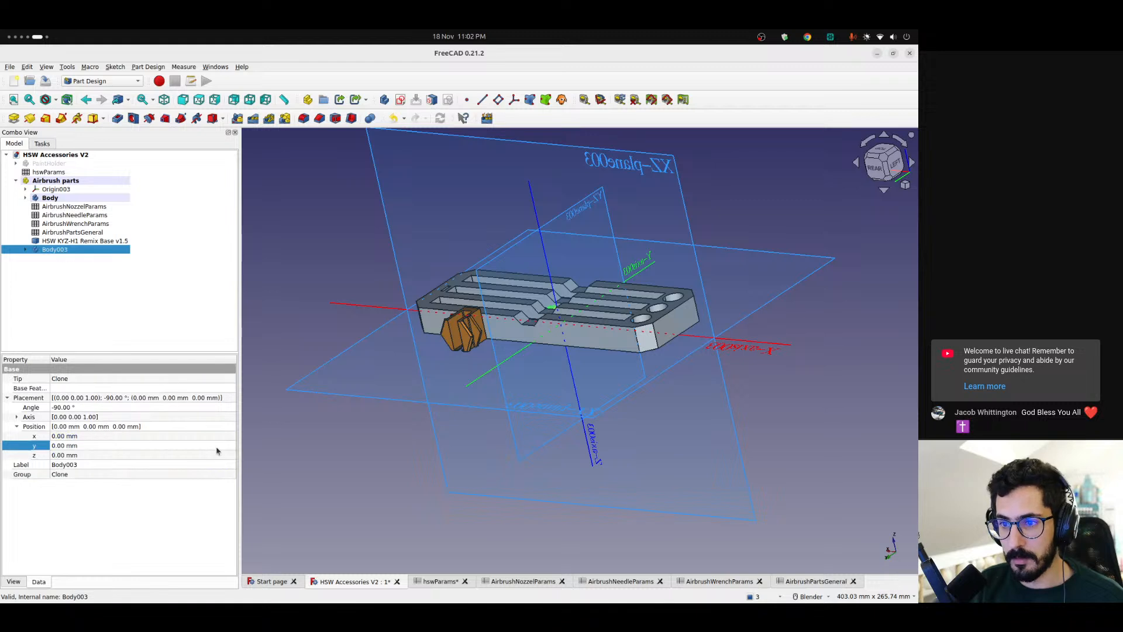
{"action": "left_click", "coordinate": [226, 444]}
{"action": "key", "text": "ctrl+v"}
{"action": "left_click", "coordinate": [126, 458]}
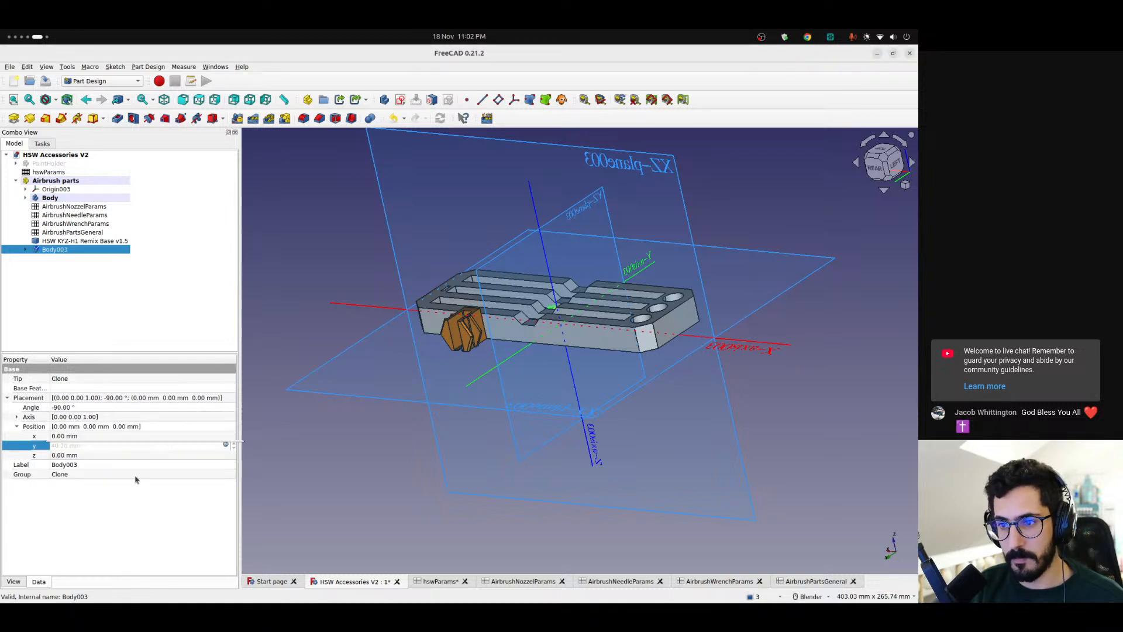
Check the original base's z position expression and set Body003's z position to the expression 9.9 mm
{"action": "left_click", "coordinate": [68, 241]}
{"action": "left_click", "coordinate": [176, 437]}
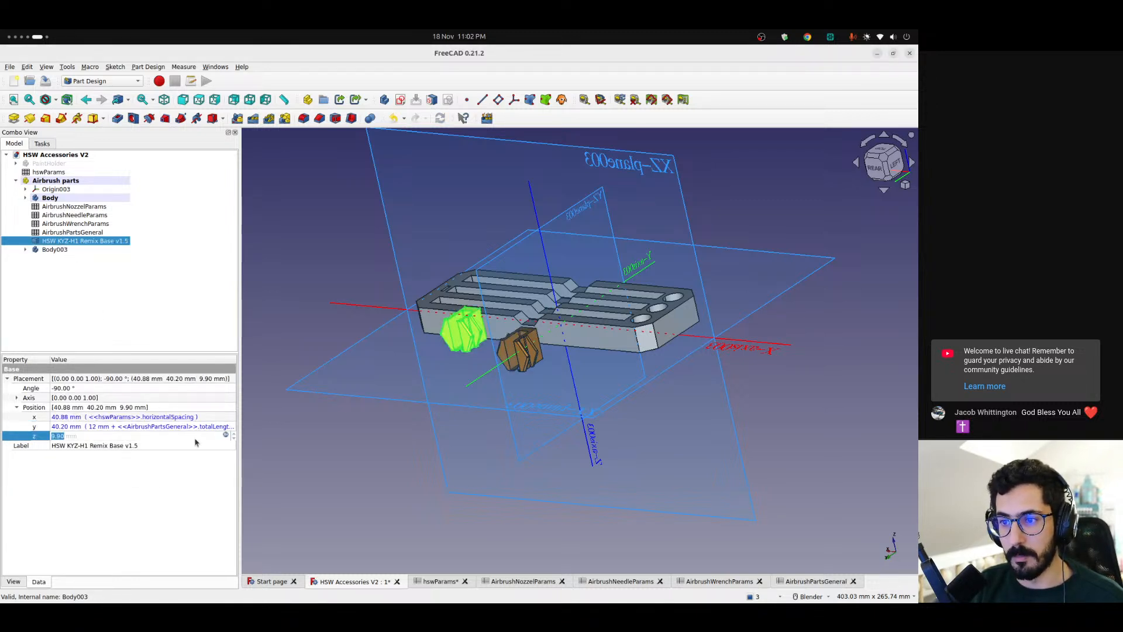
{"action": "left_click", "coordinate": [226, 436]}
{"action": "left_click", "coordinate": [124, 450]}
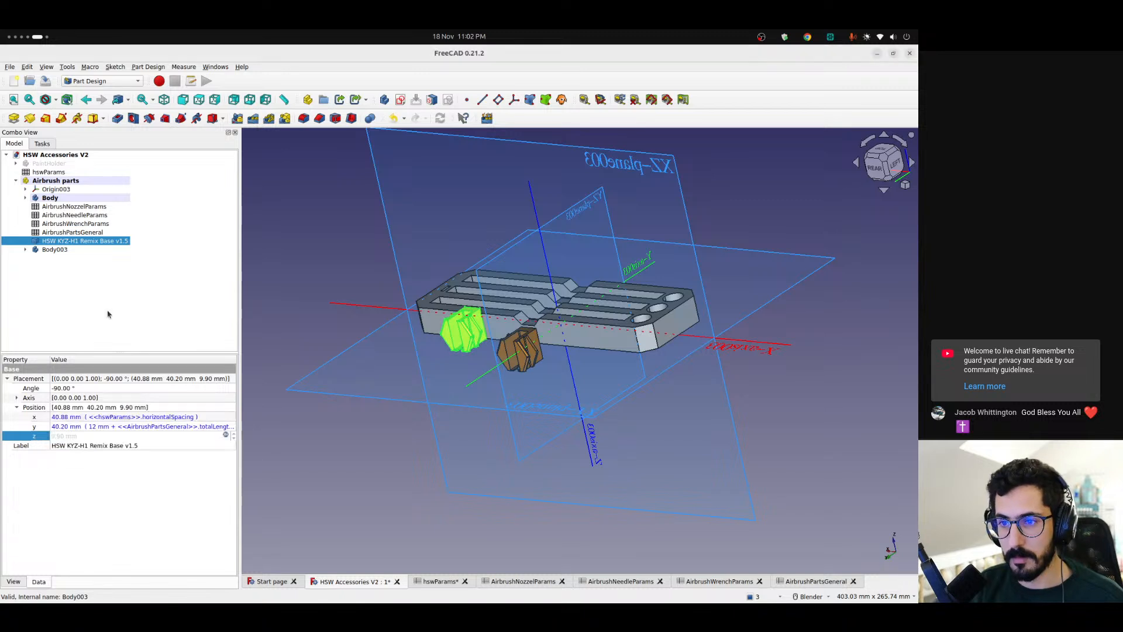
{"action": "left_click", "coordinate": [64, 248]}
{"action": "left_click", "coordinate": [97, 446]}
{"action": "left_click", "coordinate": [119, 505]}
{"action": "left_click", "coordinate": [153, 455]}
{"action": "left_click", "coordinate": [227, 454]}
{"action": "type", "text": "9.9"}
{"action": "key", "text": "Return"}
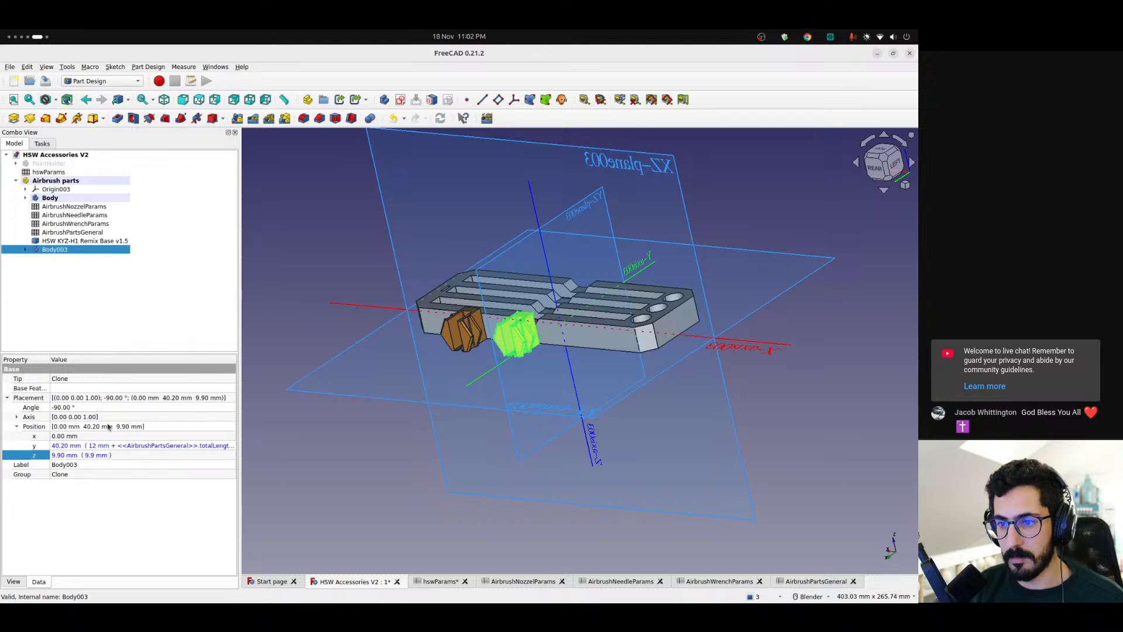
Set Body003's x position to the expression -<<hswParams>>.horizontalSpacing
{"action": "key", "text": "4"}
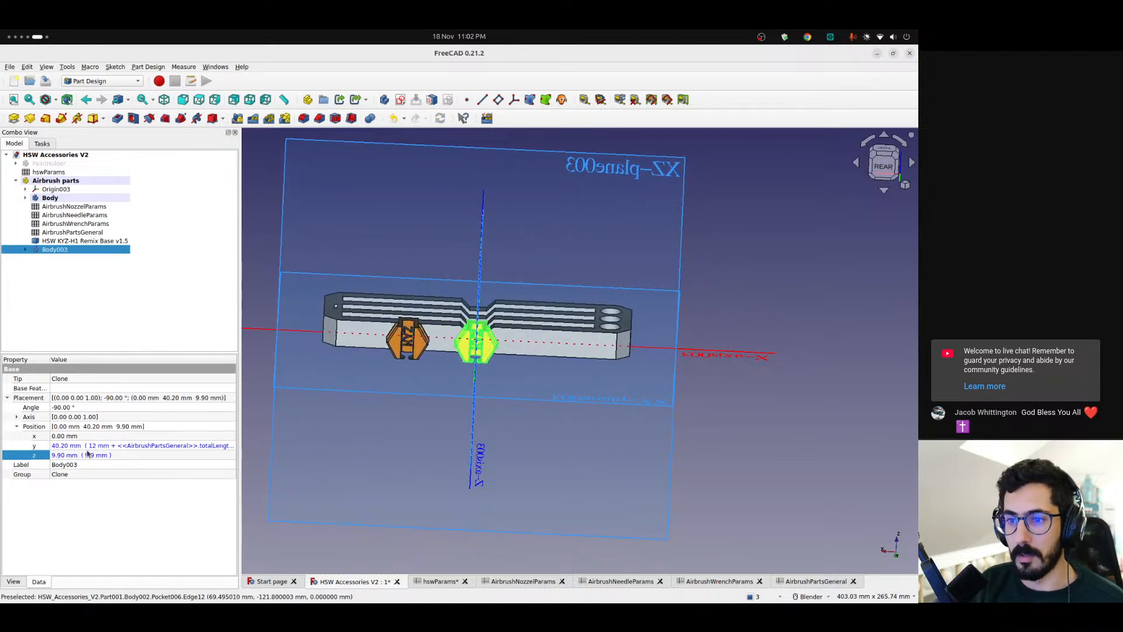
{"action": "left_click", "coordinate": [141, 436]}
{"action": "left_click", "coordinate": [227, 435]}
{"action": "type", "text": "-<<hsw"}
{"action": "key", "text": "Down"}
{"action": "key", "text": "Down"}
{"action": "type", "text": ".h"}
{"action": "key", "text": "Down"}
{"action": "key", "text": "Return"}
{"action": "key", "text": "Return"}
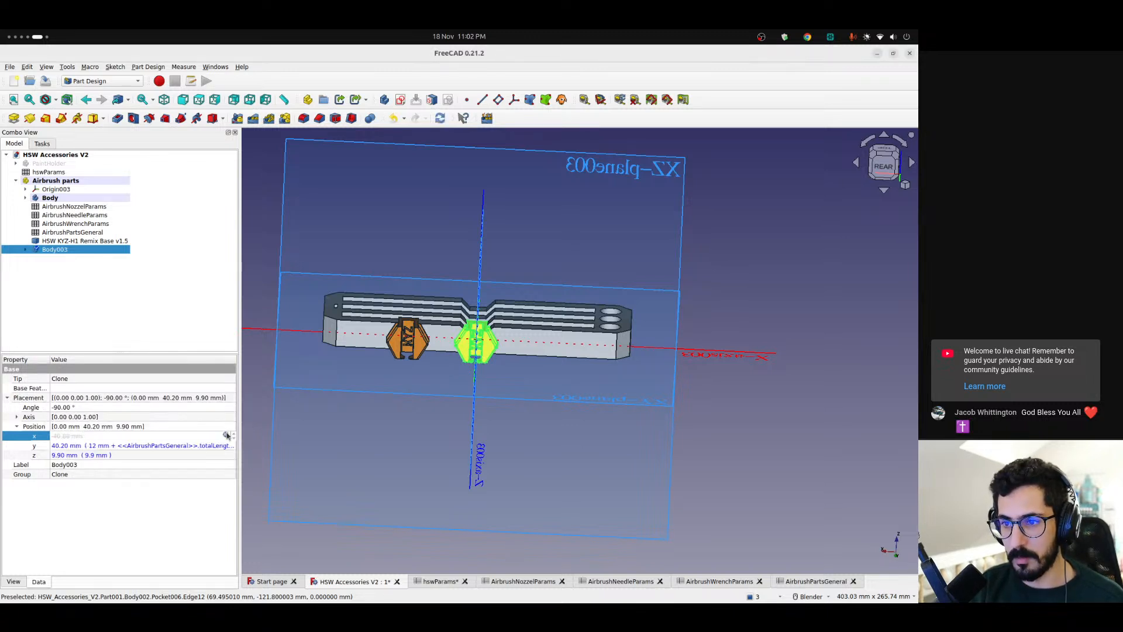
{"action": "left_click", "coordinate": [183, 491]}
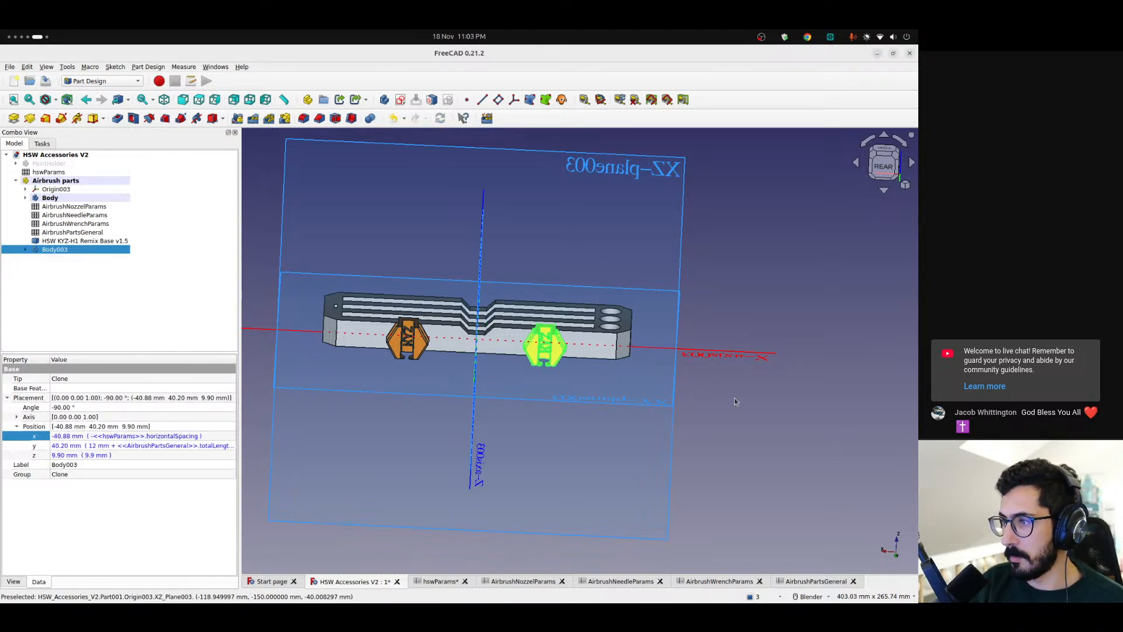
Hide the origin planes of Airbrush parts, Origin003, and inspect the holder with its two mounting bases from several sides
{"action": "left_click", "coordinate": [327, 436]}
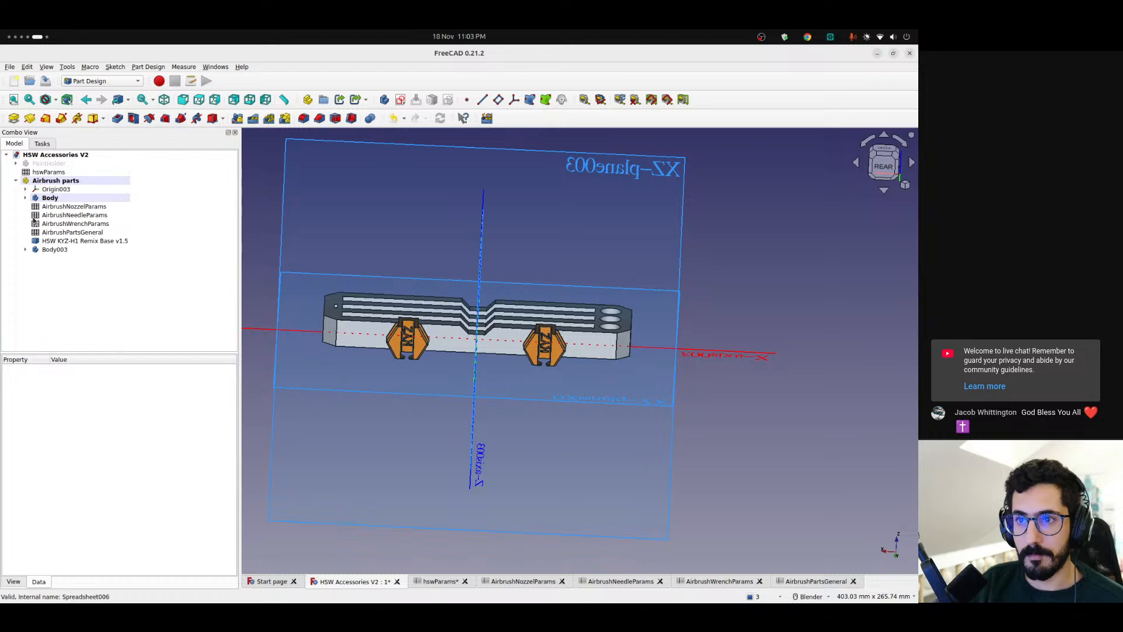
{"action": "left_click", "coordinate": [54, 190]}
{"action": "key", "text": "space"}
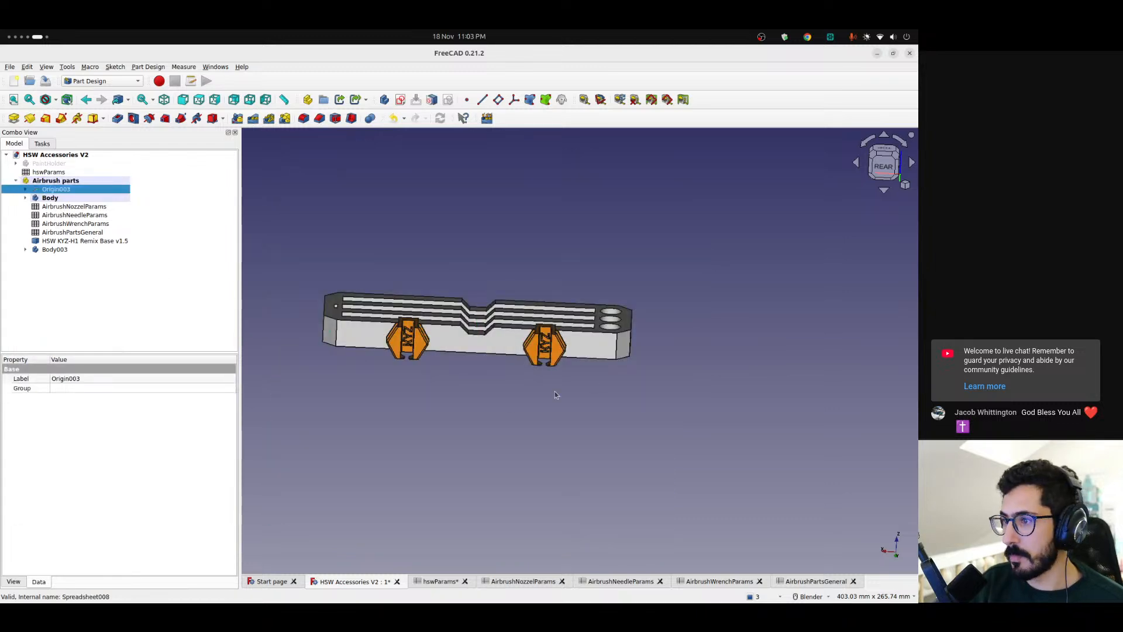
{"action": "left_click", "coordinate": [466, 399]}
{"action": "middle_click_drag", "start_coordinate": [576, 361], "coordinate": [402, 314]}
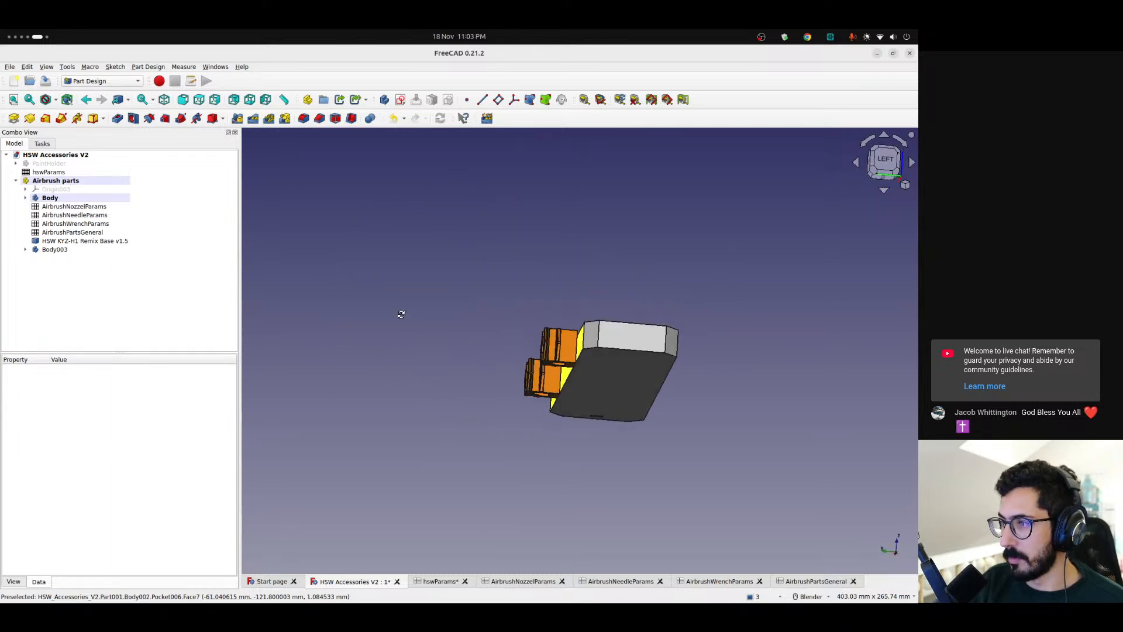
{"action": "scroll", "coordinate": [575, 332], "scroll_direction": "up", "scroll_amount": 4}
{"action": "middle_click_drag", "start_coordinate": [497, 364], "coordinate": [508, 389]}
{"action": "scroll", "coordinate": [535, 364], "scroll_direction": "up", "scroll_amount": 5}
{"action": "scroll", "coordinate": [530, 368], "scroll_direction": "down", "scroll_amount": 9}
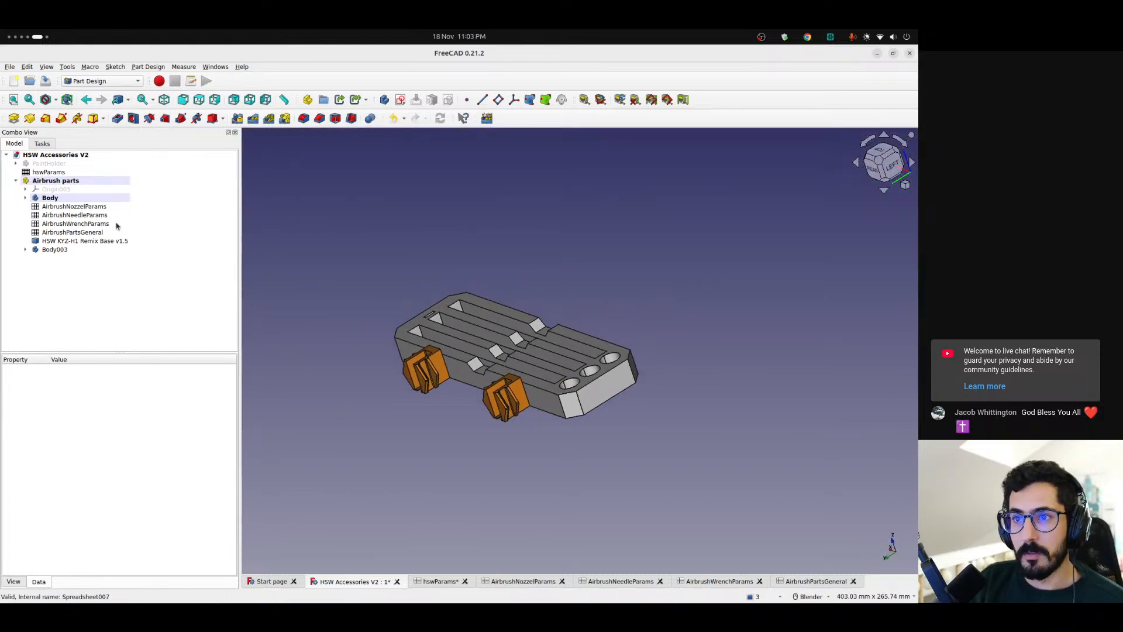
{"action": "left_click", "coordinate": [53, 200]}
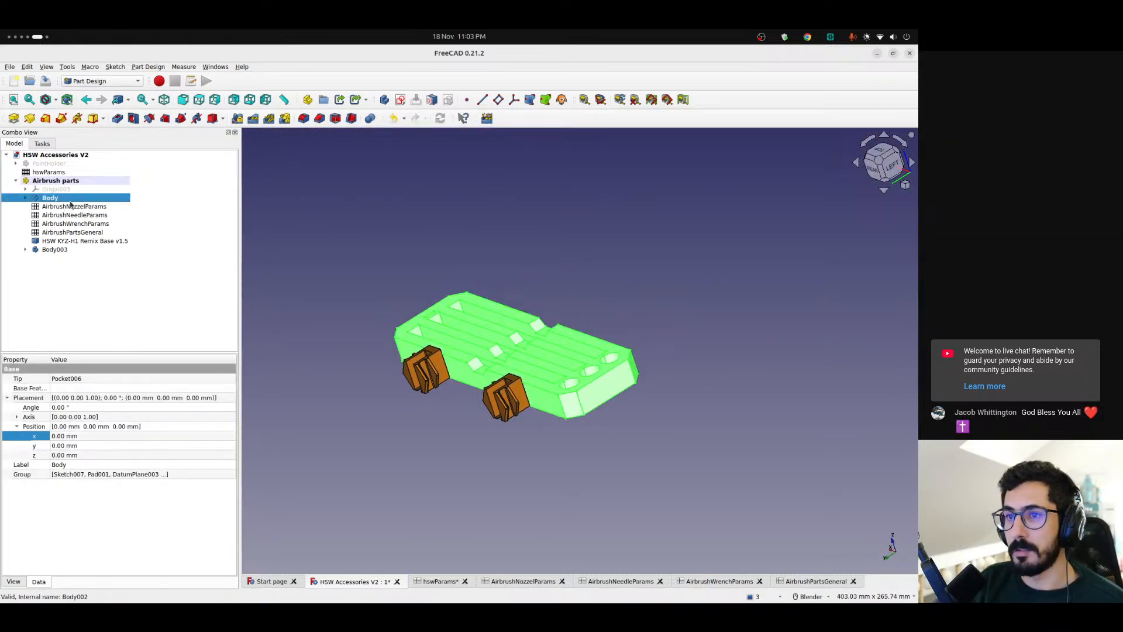
{"action": "left_click", "coordinate": [370, 118]}
{"action": "left_click", "coordinate": [81, 204]}
{"action": "left_click", "coordinate": [15, 144]}
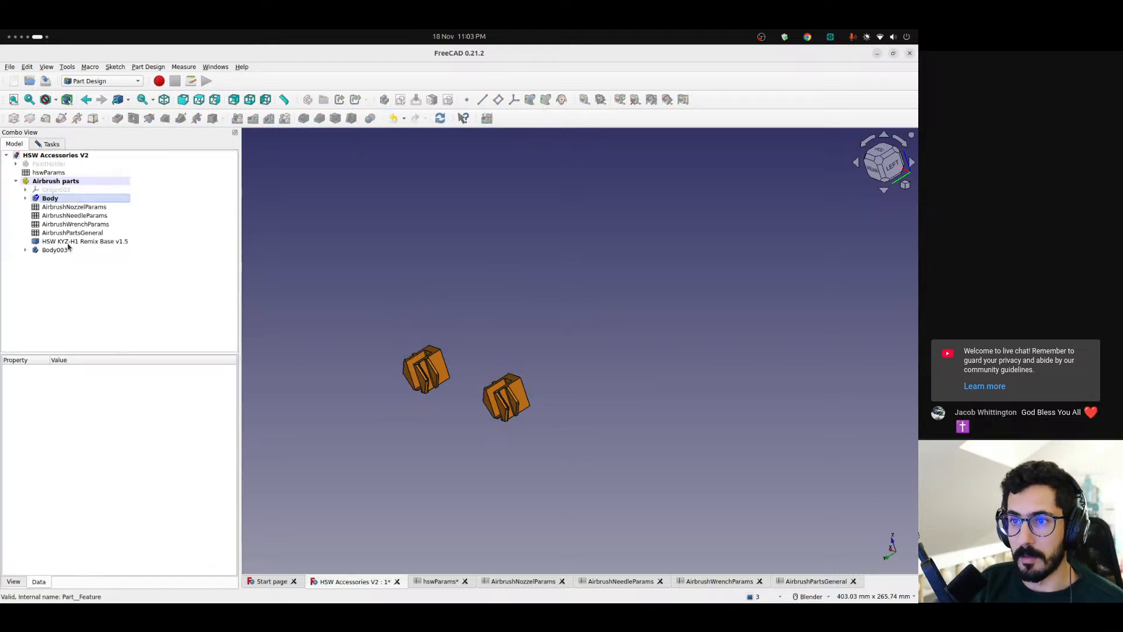
{"action": "left_click", "coordinate": [69, 241]}
{"action": "left_click", "coordinate": [52, 145]}
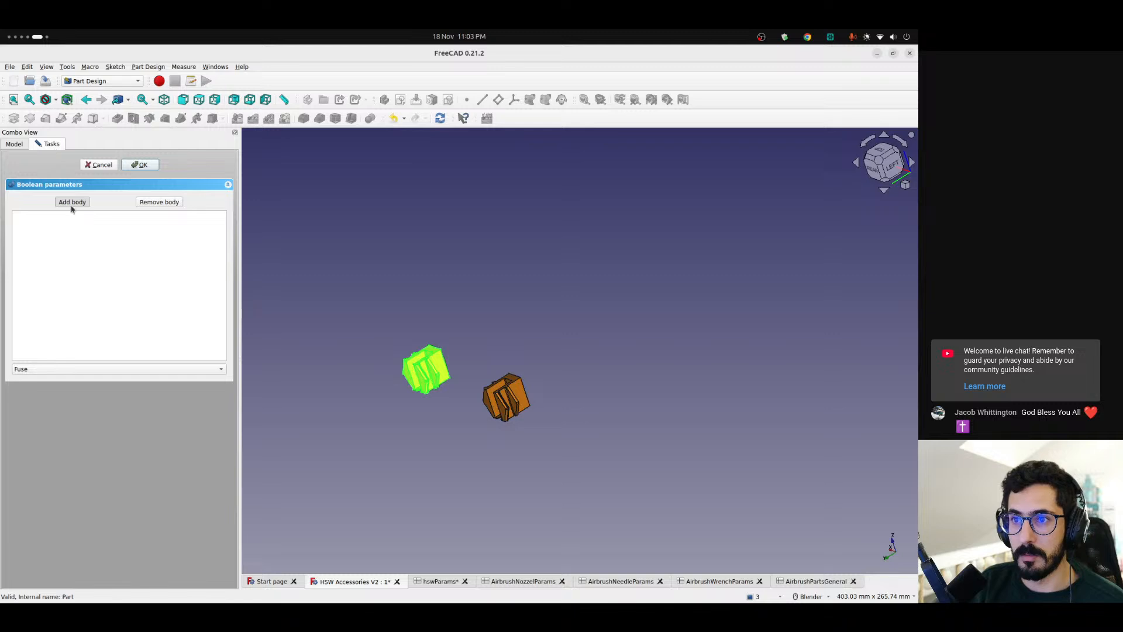
{"action": "left_click", "coordinate": [25, 145]}
{"action": "left_click", "coordinate": [58, 249]}
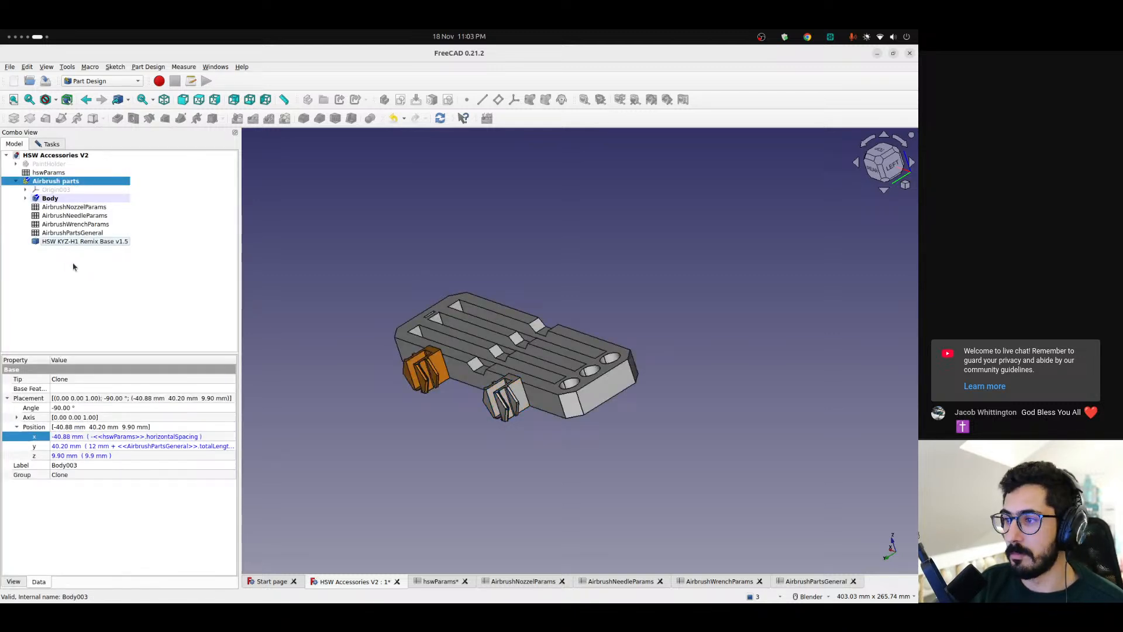
{"action": "left_click", "coordinate": [50, 145]}
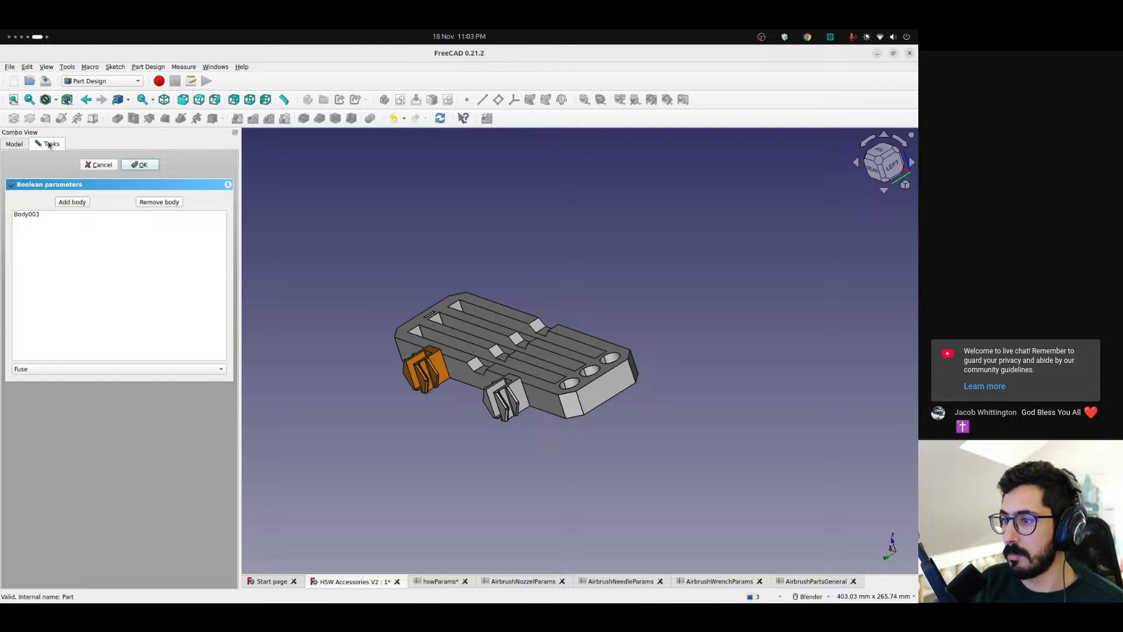
{"action": "left_click", "coordinate": [60, 202]}
{"action": "left_click", "coordinate": [22, 145]}
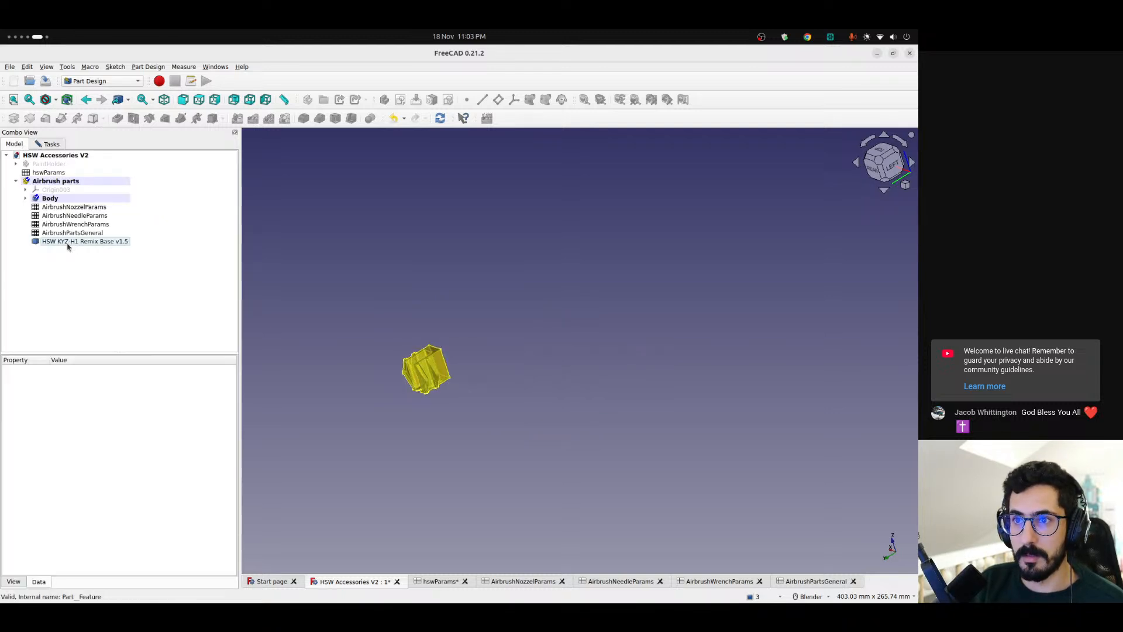
{"action": "left_click", "coordinate": [67, 243]}
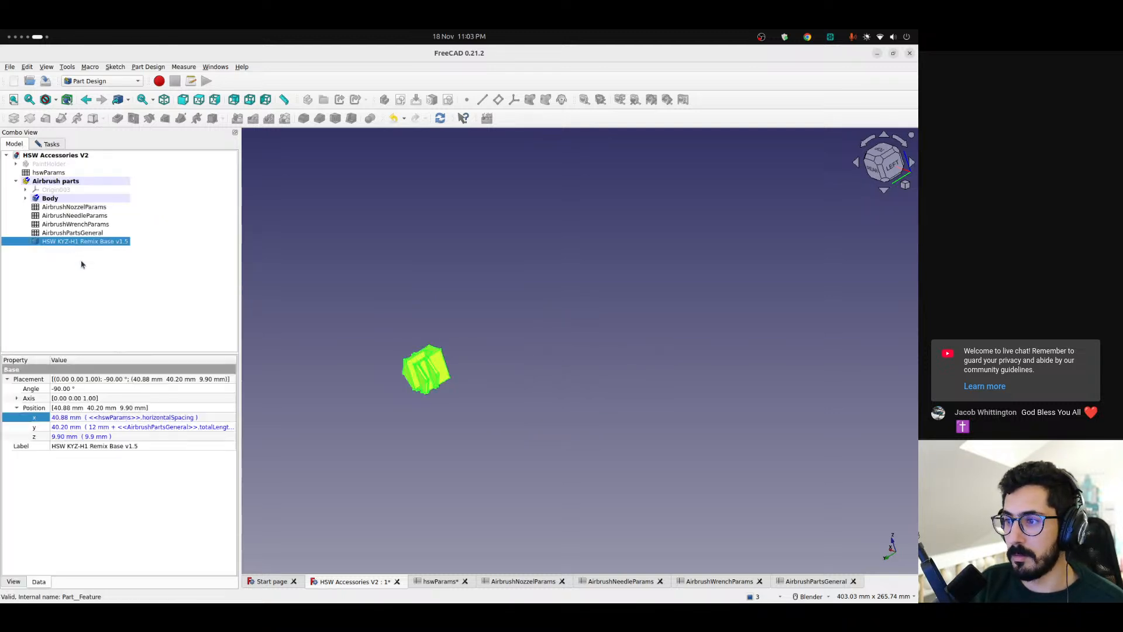
{"action": "left_click", "coordinate": [59, 143]}
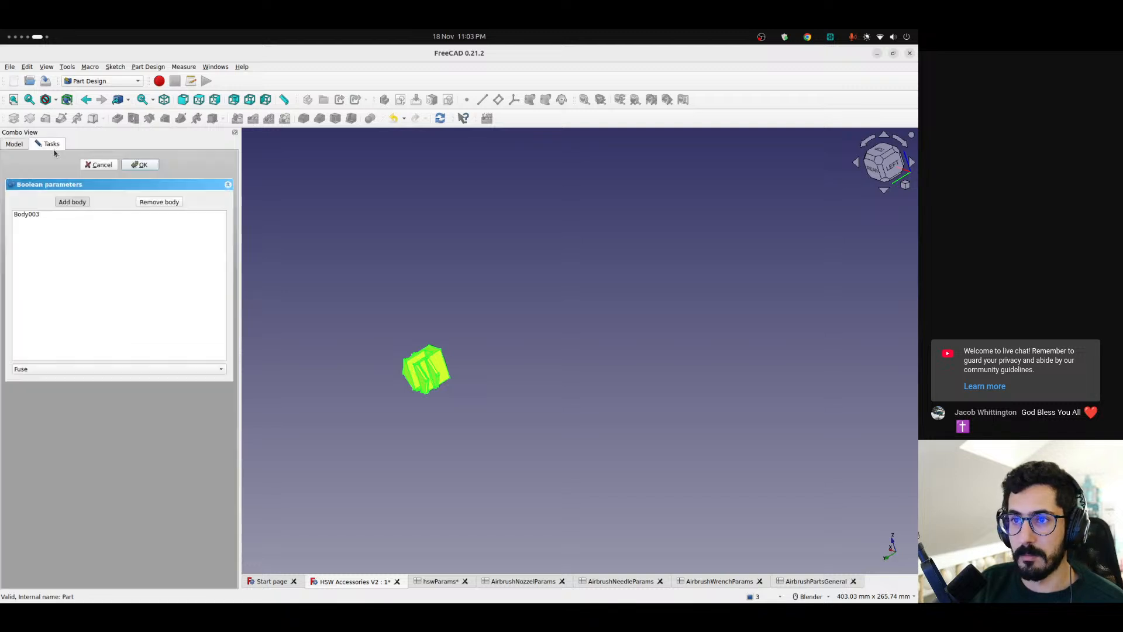
{"action": "left_click", "coordinate": [92, 166]}
{"action": "left_click", "coordinate": [65, 198]}
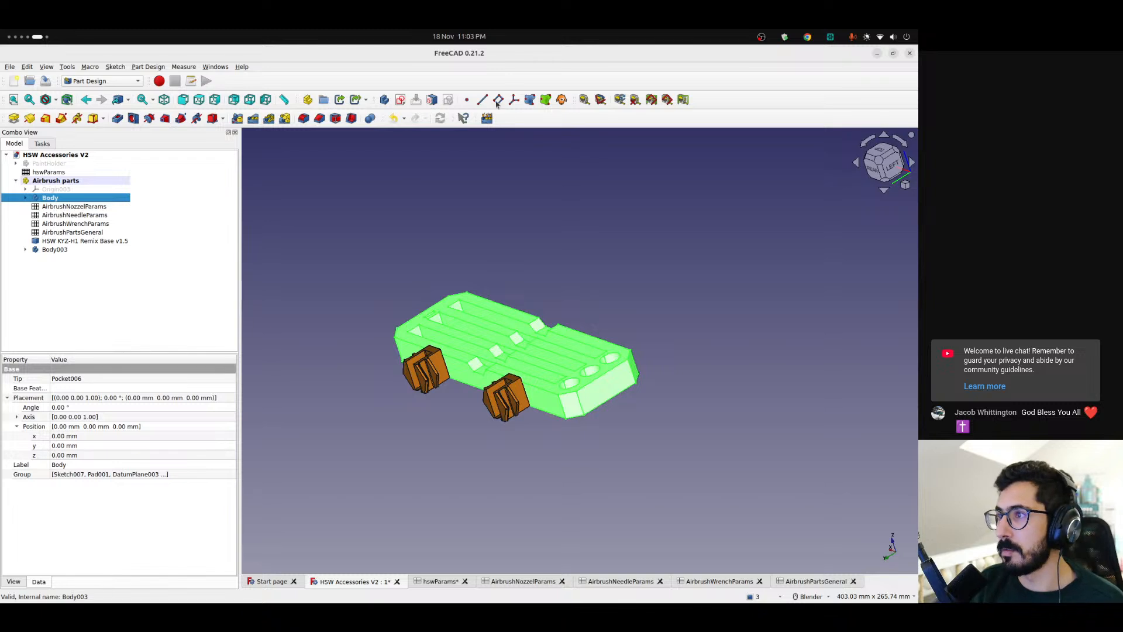
{"action": "left_click", "coordinate": [369, 118]}
{"action": "left_click", "coordinate": [80, 202]}
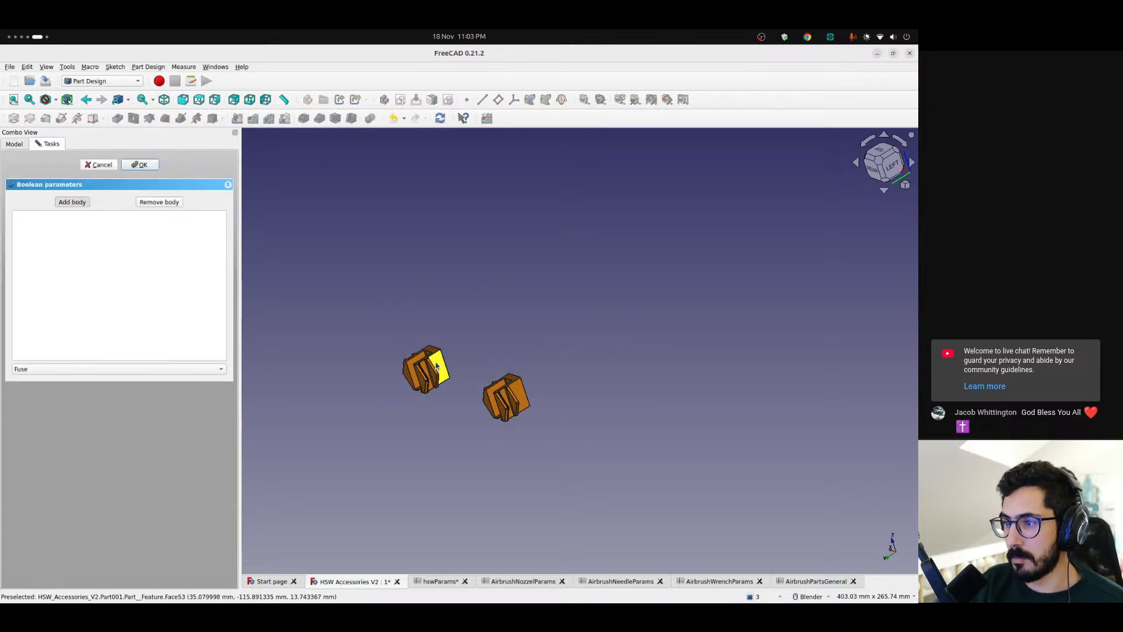
{"action": "left_click", "coordinate": [11, 146]}
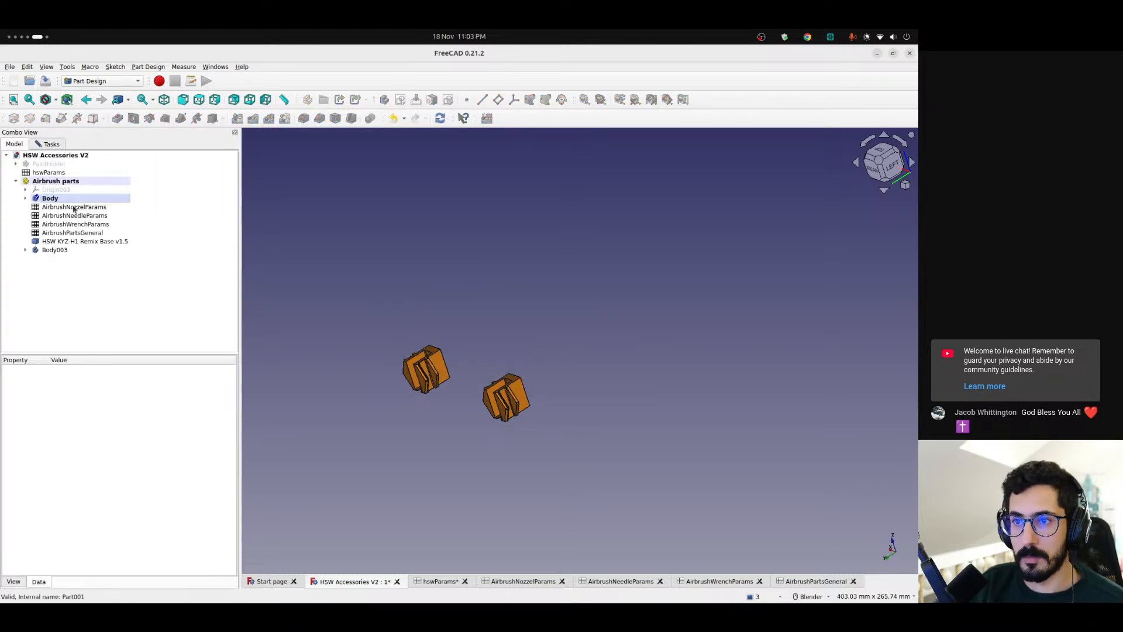
{"action": "left_click", "coordinate": [73, 241]}
{"action": "left_click", "coordinate": [51, 144]}
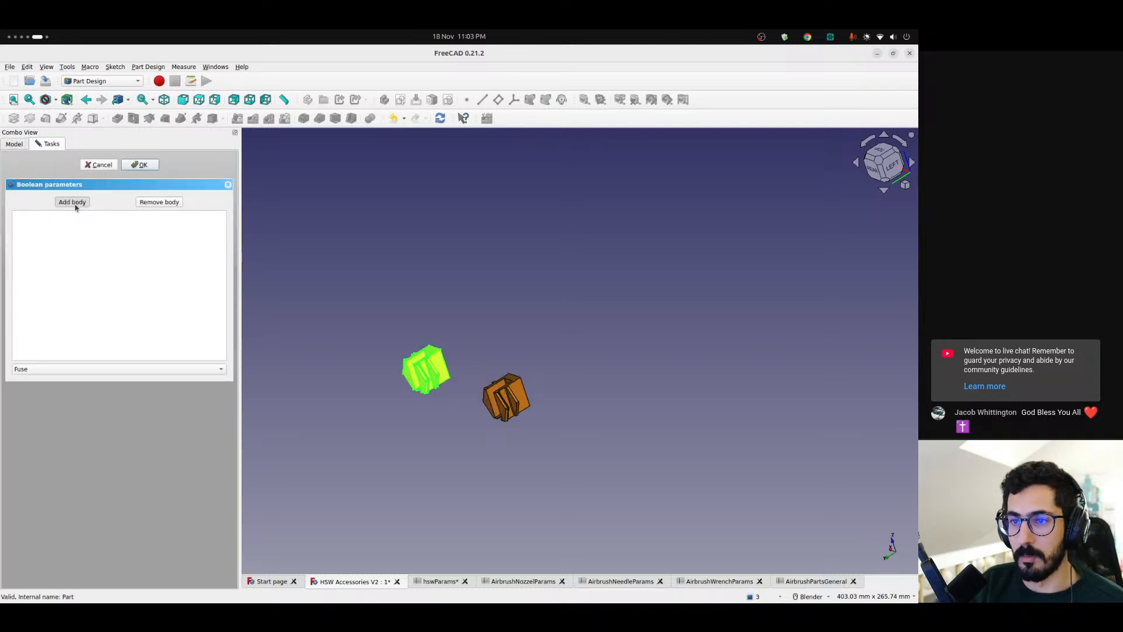
{"action": "left_click", "coordinate": [15, 144]}
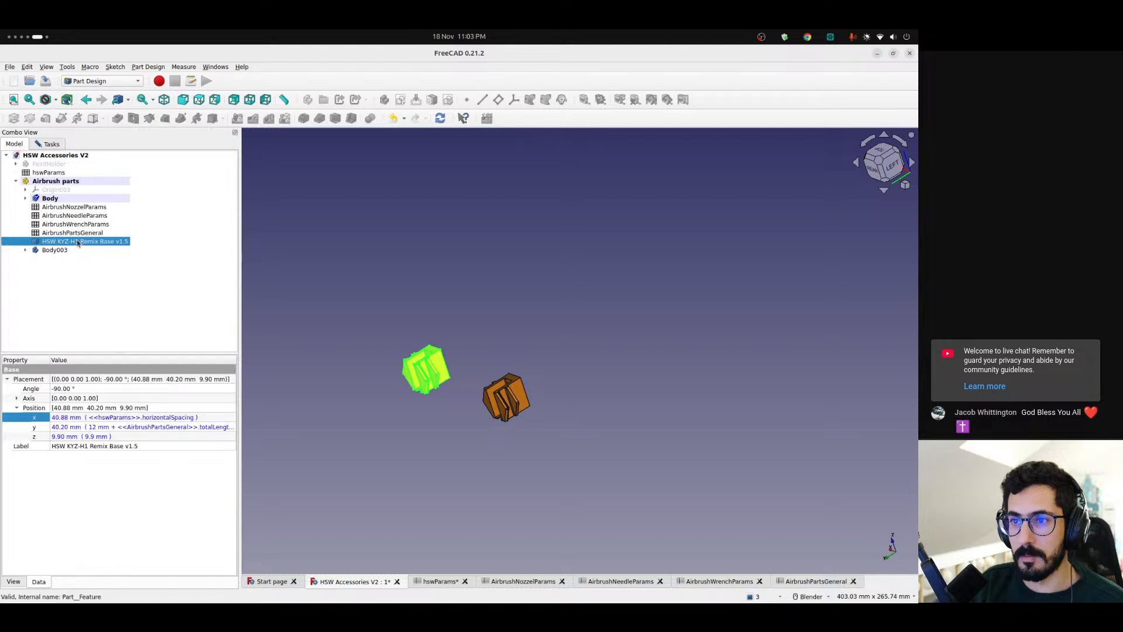
{"action": "left_click", "coordinate": [51, 155]}
{"action": "left_click", "coordinate": [44, 145]}
{"action": "left_click", "coordinate": [18, 143]}
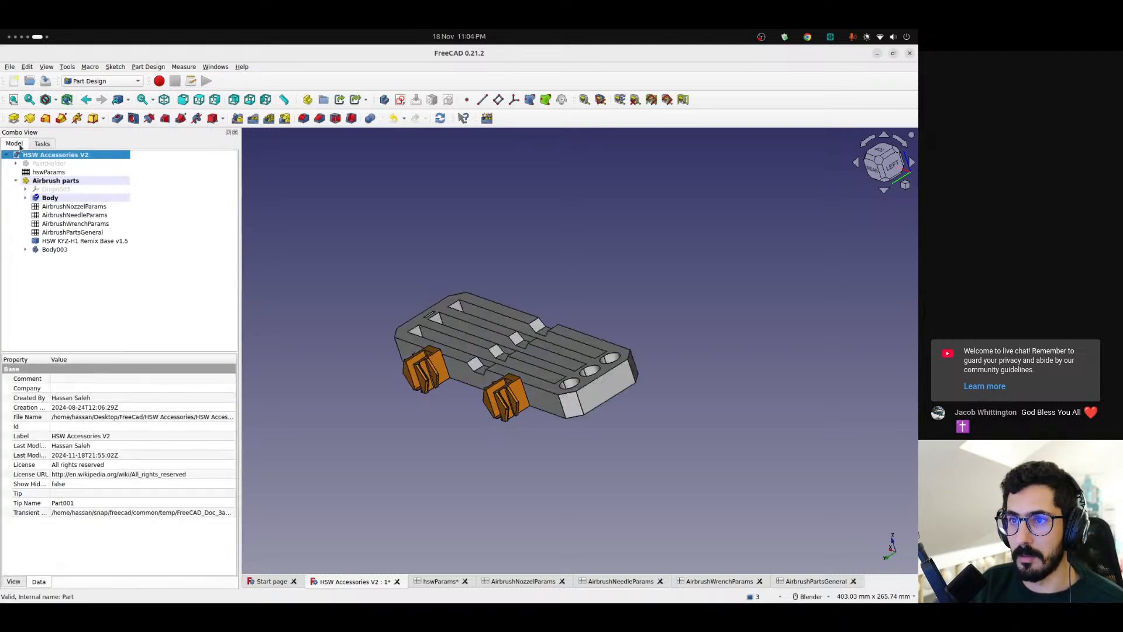
{"action": "left_click", "coordinate": [80, 279]}
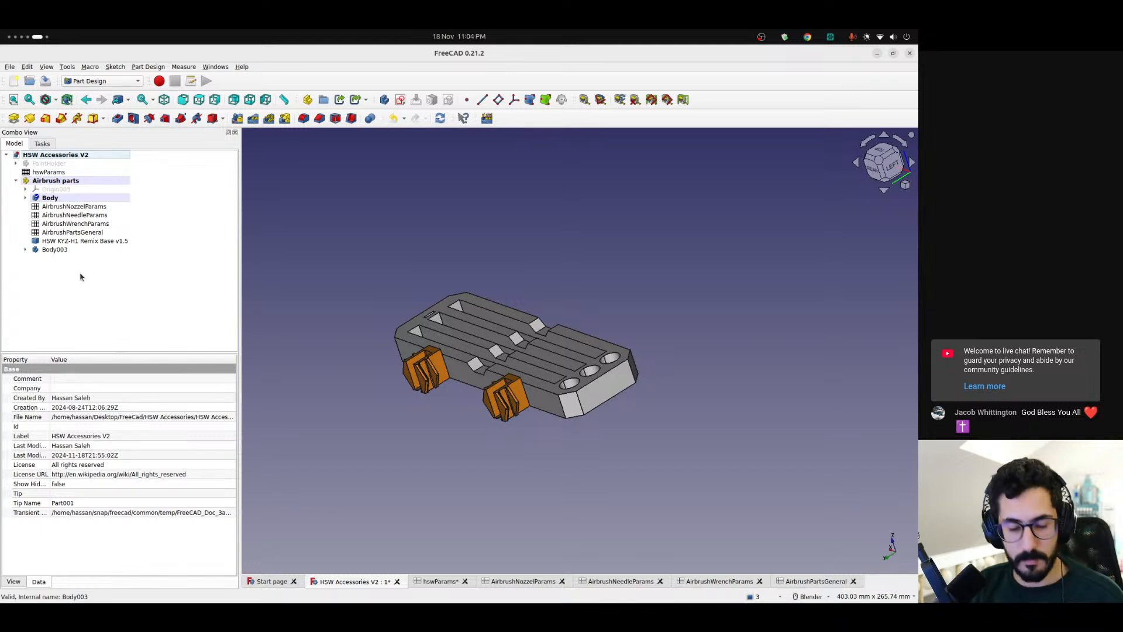
Fuse HSW KYZ-H1 Remix Base v1.5 and Body003 into the holder's Body with a Boolean operation and check its contents
{"action": "left_click", "coordinate": [99, 242]}
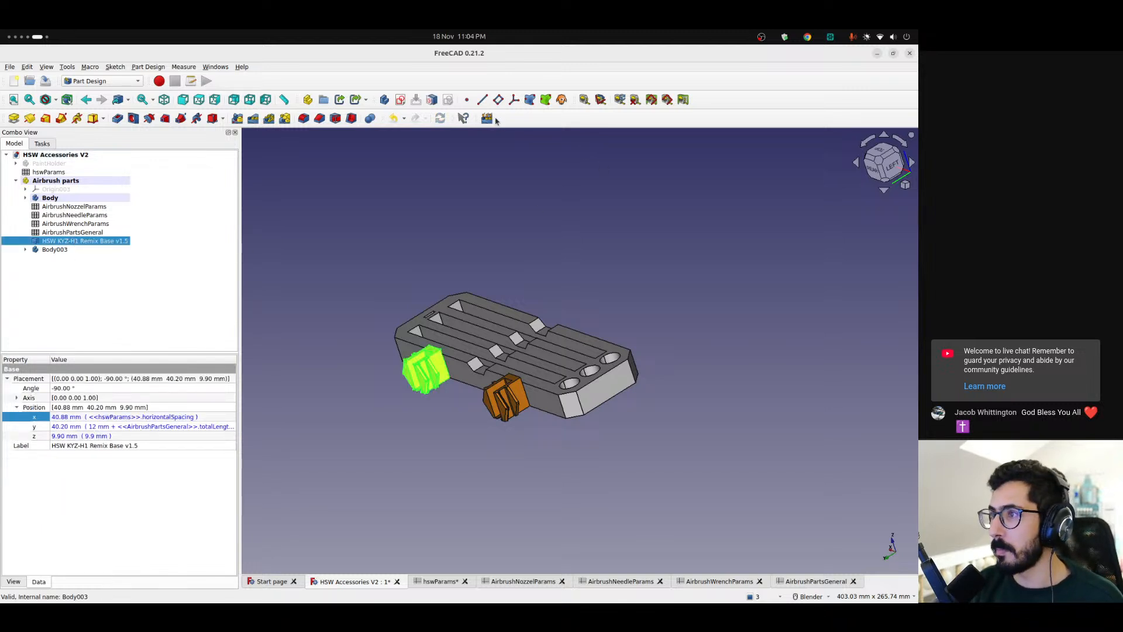
{"action": "left_click", "coordinate": [59, 250], "text": "ctrl"}
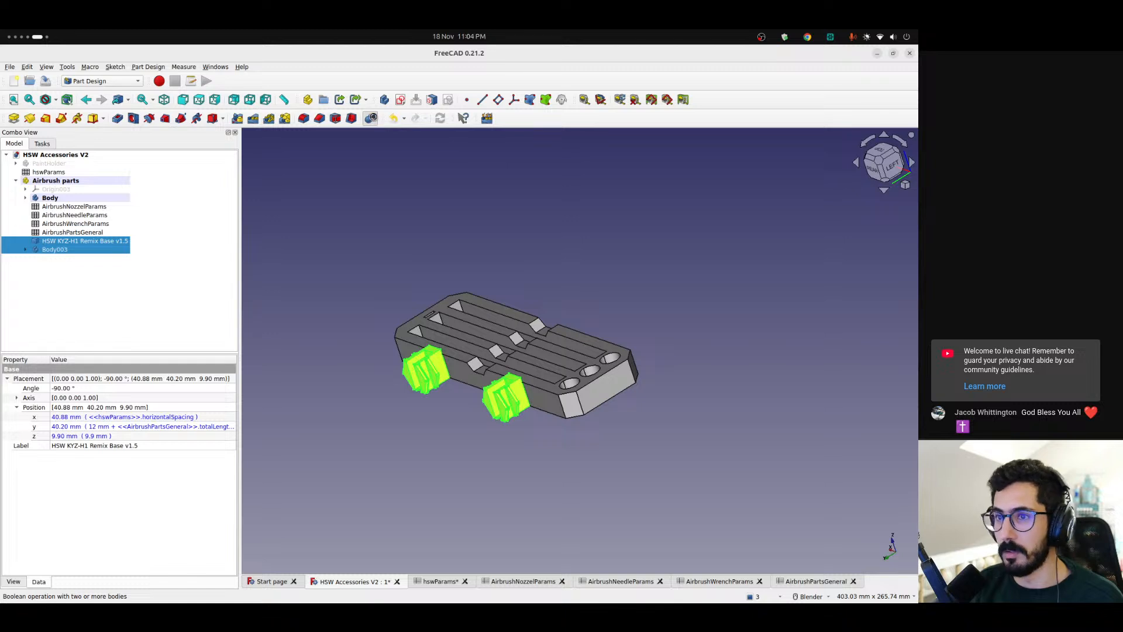
{"action": "left_click", "coordinate": [371, 118]}
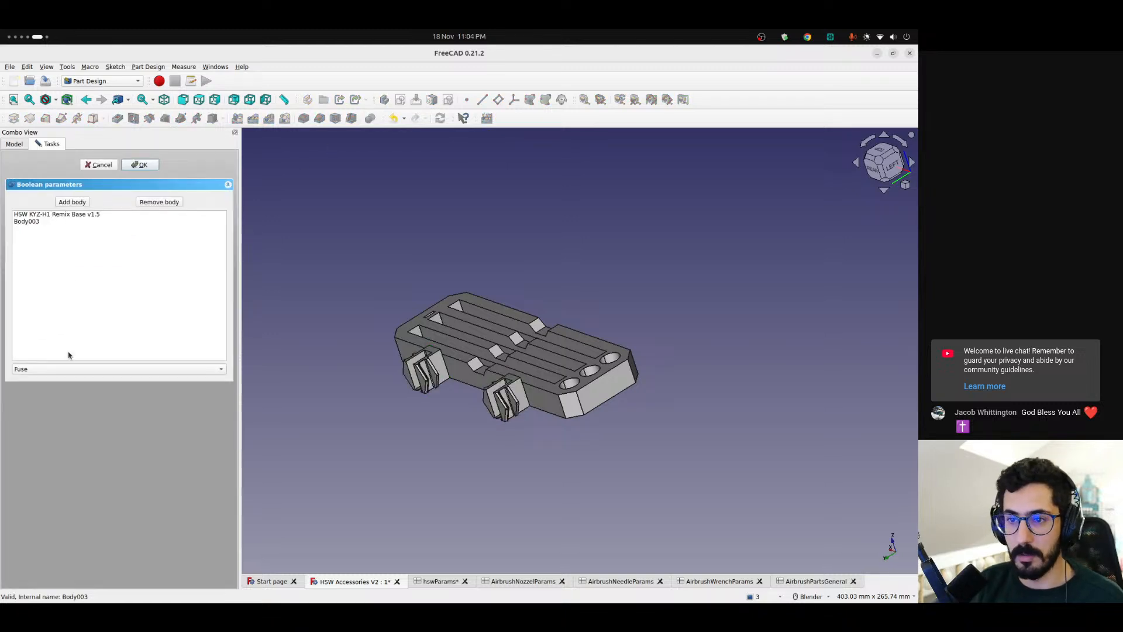
{"action": "left_click", "coordinate": [144, 165]}
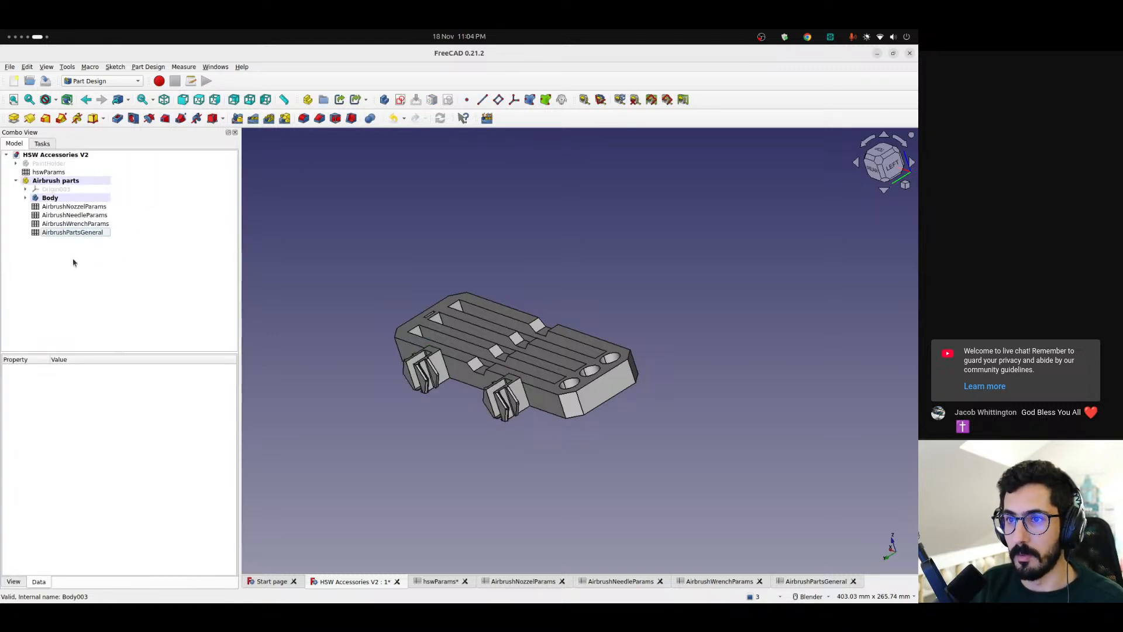
{"action": "left_click", "coordinate": [24, 200]}
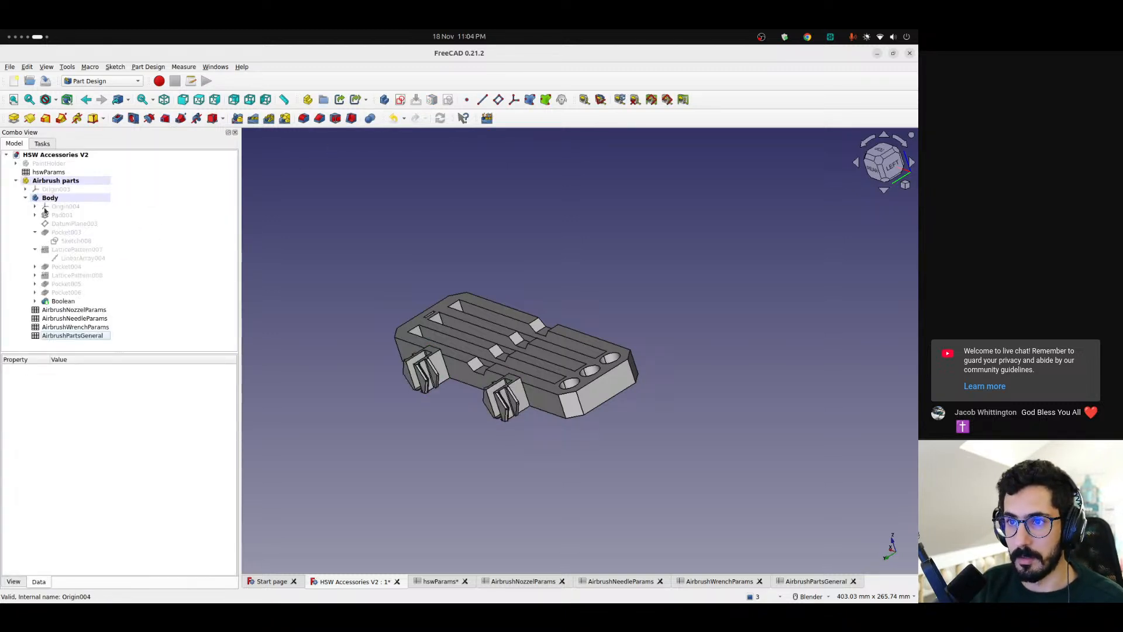
{"action": "left_click", "coordinate": [34, 302]}
{"action": "left_click", "coordinate": [74, 319]}
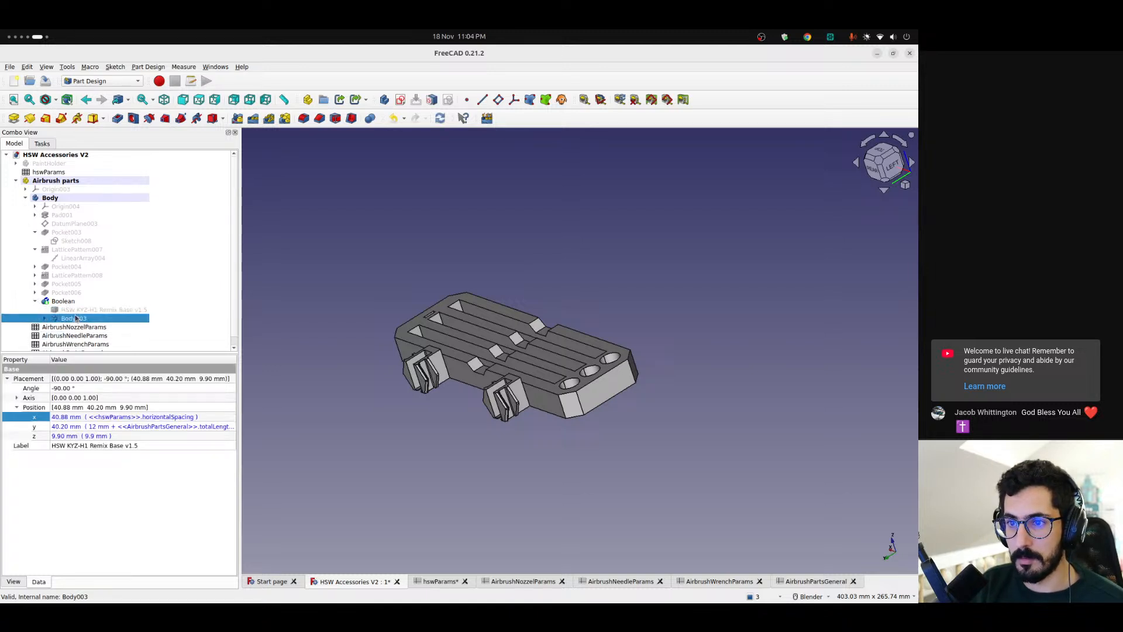
{"action": "left_click", "coordinate": [302, 280]}
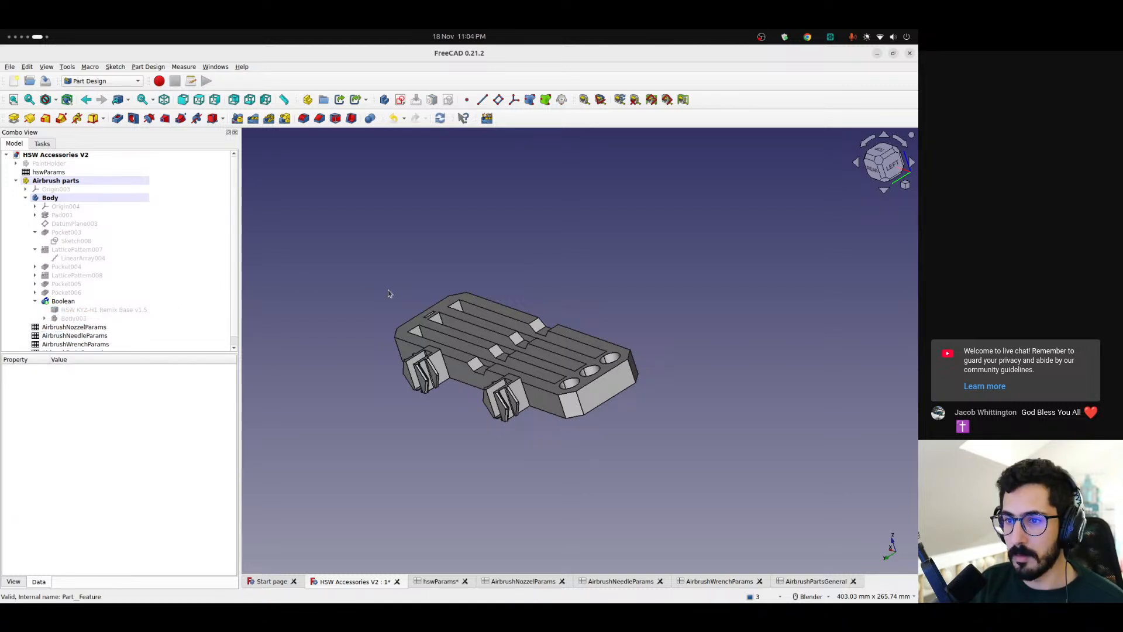
{"action": "left_click", "coordinate": [34, 302]}
{"action": "left_click", "coordinate": [25, 198]}
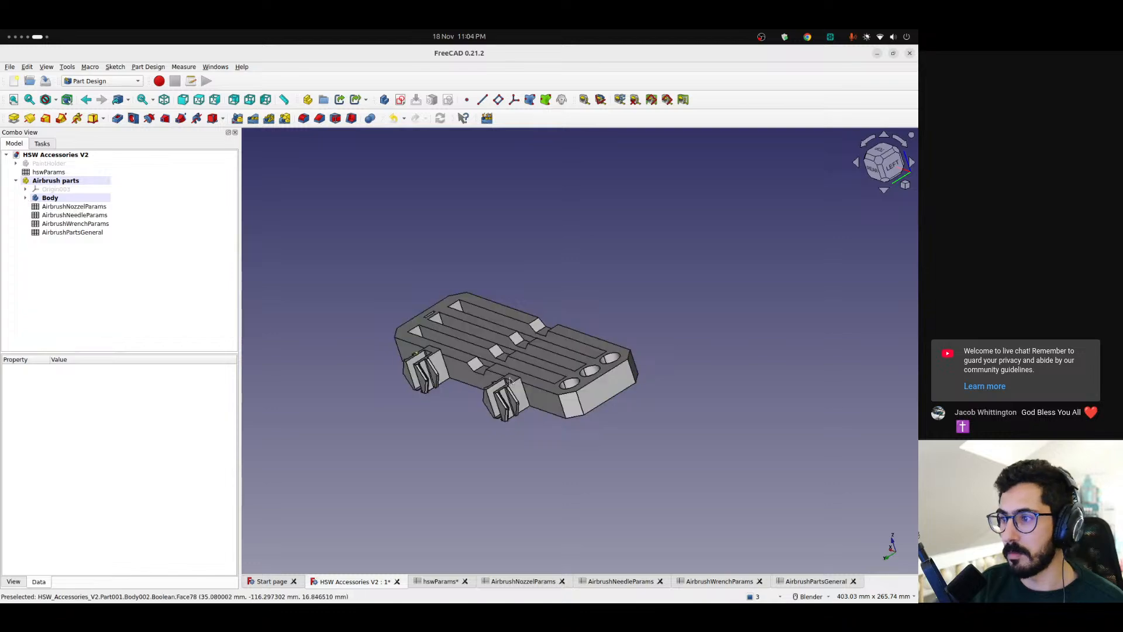
Measure the linear distance between the facing edges of the two mounting bases
{"action": "middle_click_drag", "start_coordinate": [444, 421], "coordinate": [615, 432]}
{"action": "scroll", "coordinate": [417, 374], "scroll_direction": "up", "scroll_amount": 7}
{"action": "middle_click_drag", "start_coordinate": [417, 375], "coordinate": [493, 429]}
{"action": "scroll", "coordinate": [408, 402], "scroll_direction": "down", "scroll_amount": 6}
{"action": "scroll", "coordinate": [647, 428], "scroll_direction": "up", "scroll_amount": 5}
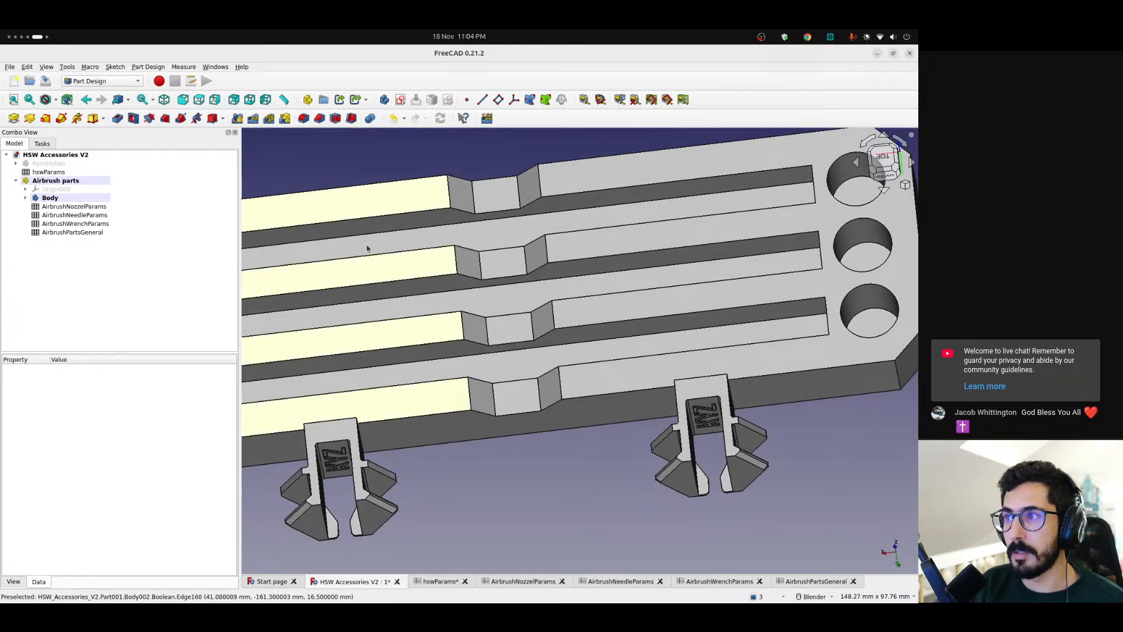
{"action": "left_click", "coordinate": [586, 100]}
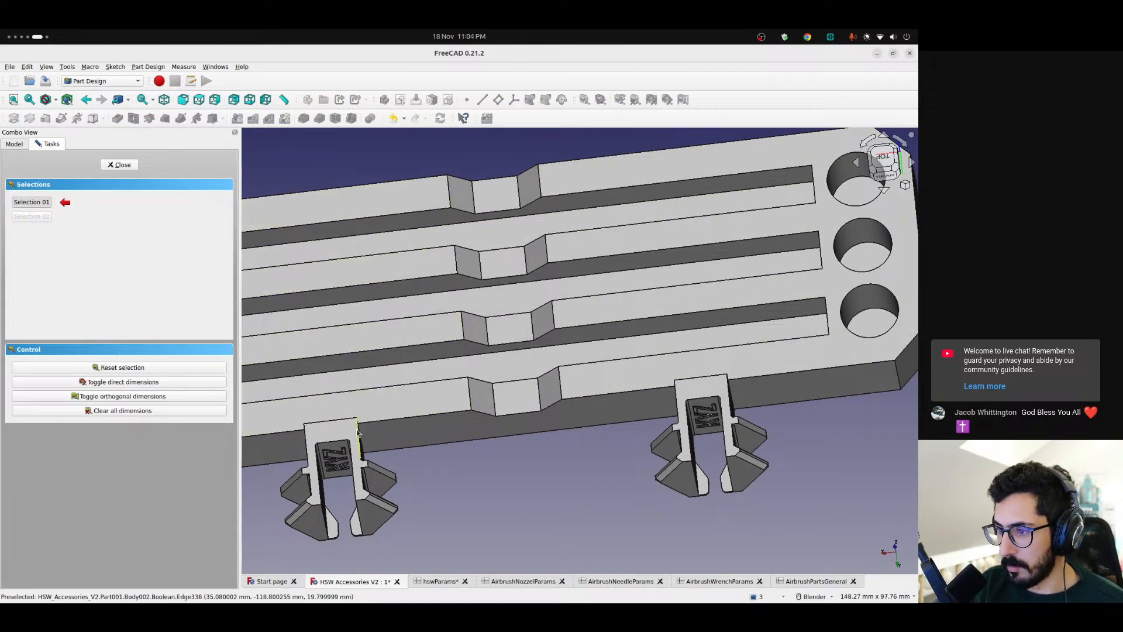
{"action": "left_click", "coordinate": [359, 431]}
{"action": "left_click", "coordinate": [677, 402]}
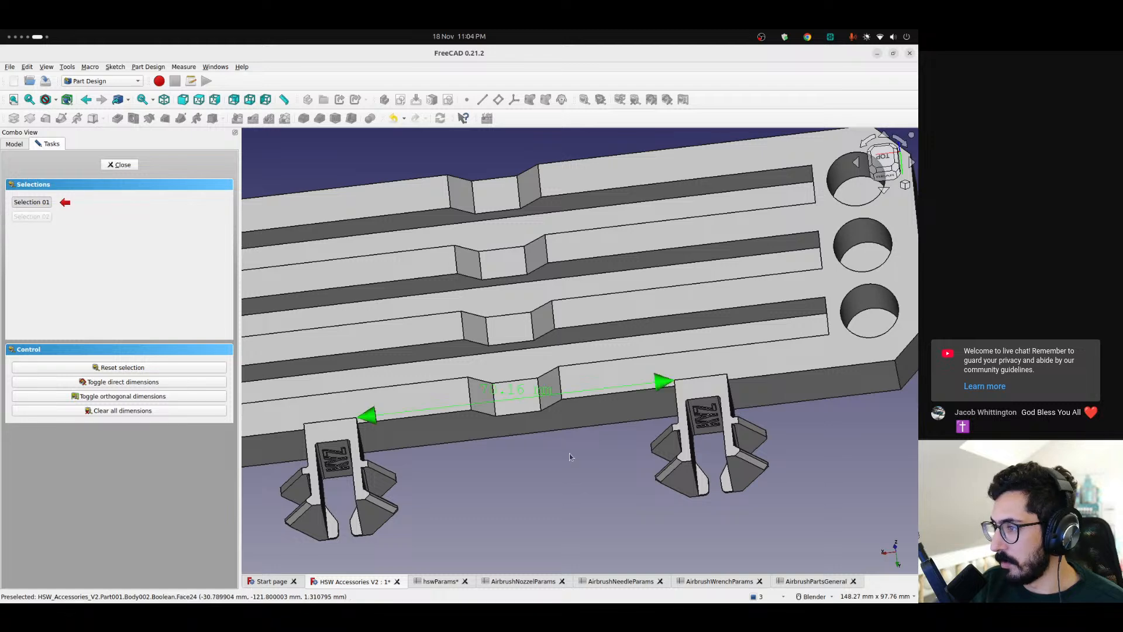
Measure the width of the mounting base farther from the round holes
{"action": "scroll", "coordinate": [494, 433], "scroll_direction": "down", "scroll_amount": 1}
{"action": "scroll", "coordinate": [498, 436], "scroll_direction": "up", "scroll_amount": 3}
{"action": "middle_click_drag", "start_coordinate": [504, 447], "coordinate": [507, 484]}
{"action": "scroll", "coordinate": [390, 310], "scroll_direction": "down", "scroll_amount": 1}
{"action": "scroll", "coordinate": [390, 310], "scroll_direction": "down", "scroll_amount": 1}
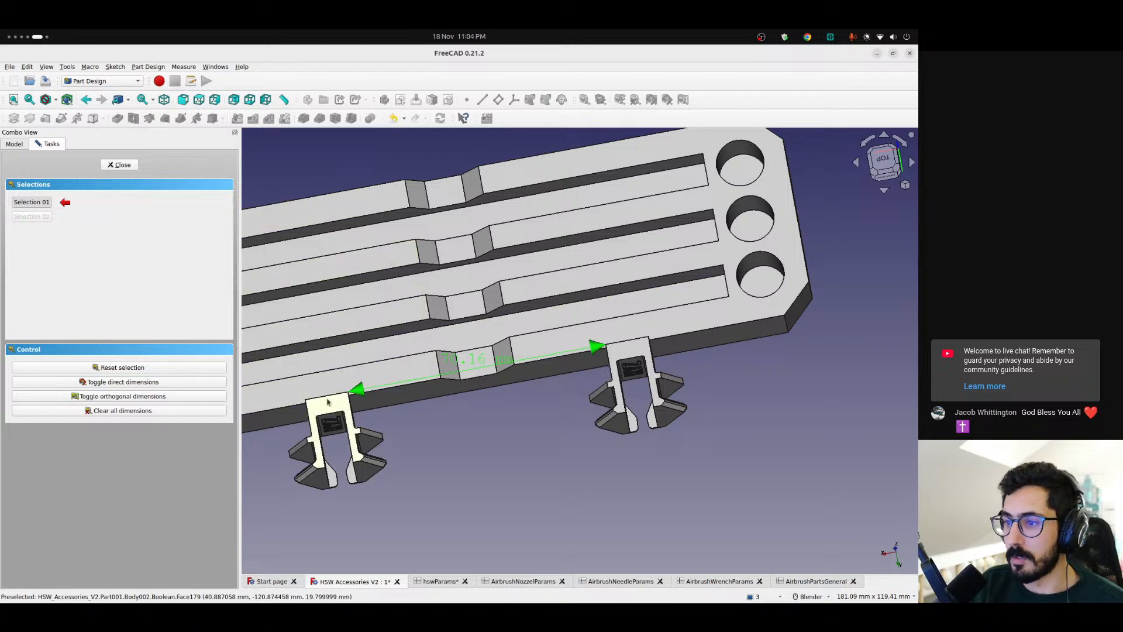
{"action": "left_click", "coordinate": [347, 410]}
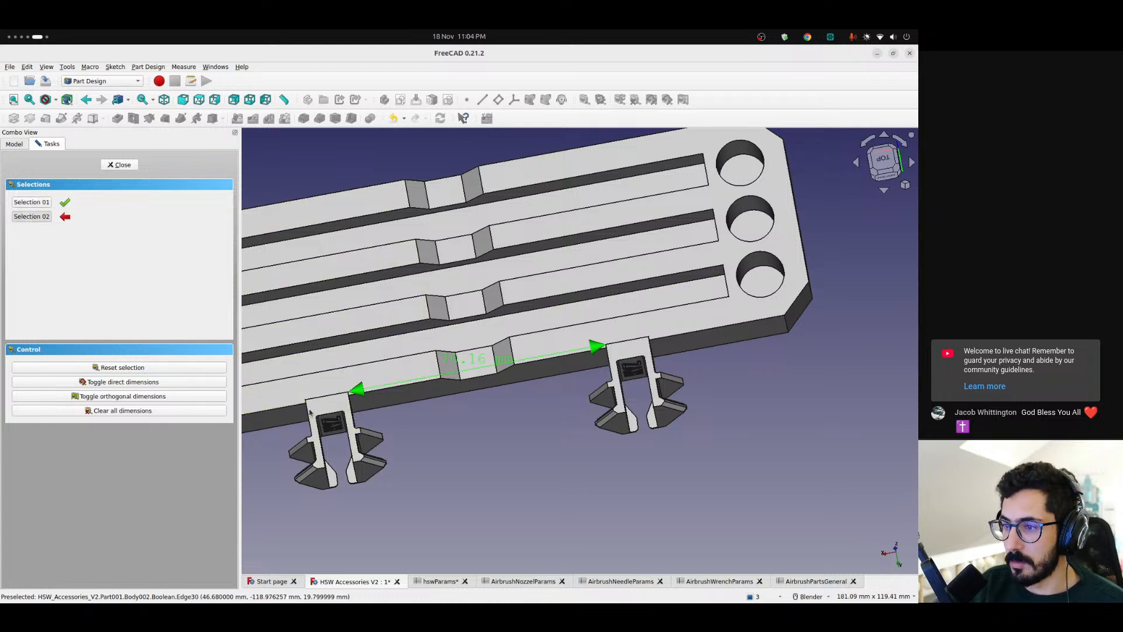
{"action": "left_click", "coordinate": [351, 404]}
{"action": "middle_click_drag", "start_coordinate": [449, 431], "coordinate": [470, 452], "text": "shift"}
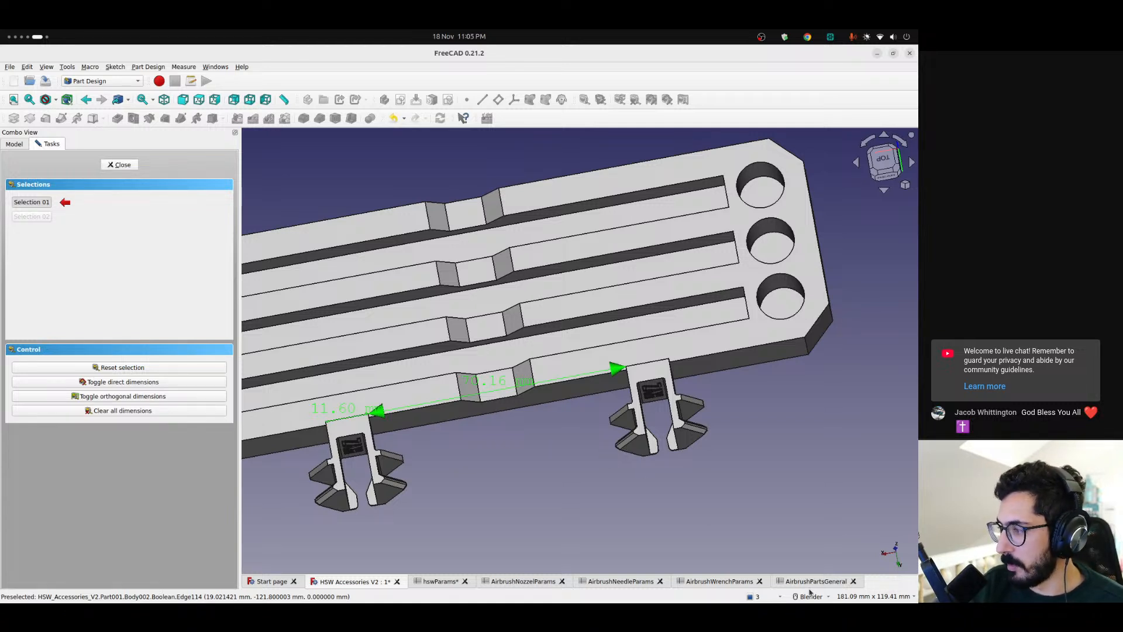
Check the horizontalSpacing value in hswParams, clear all measured dimensions in the model and finish measuring
{"action": "left_click", "coordinate": [442, 582]}
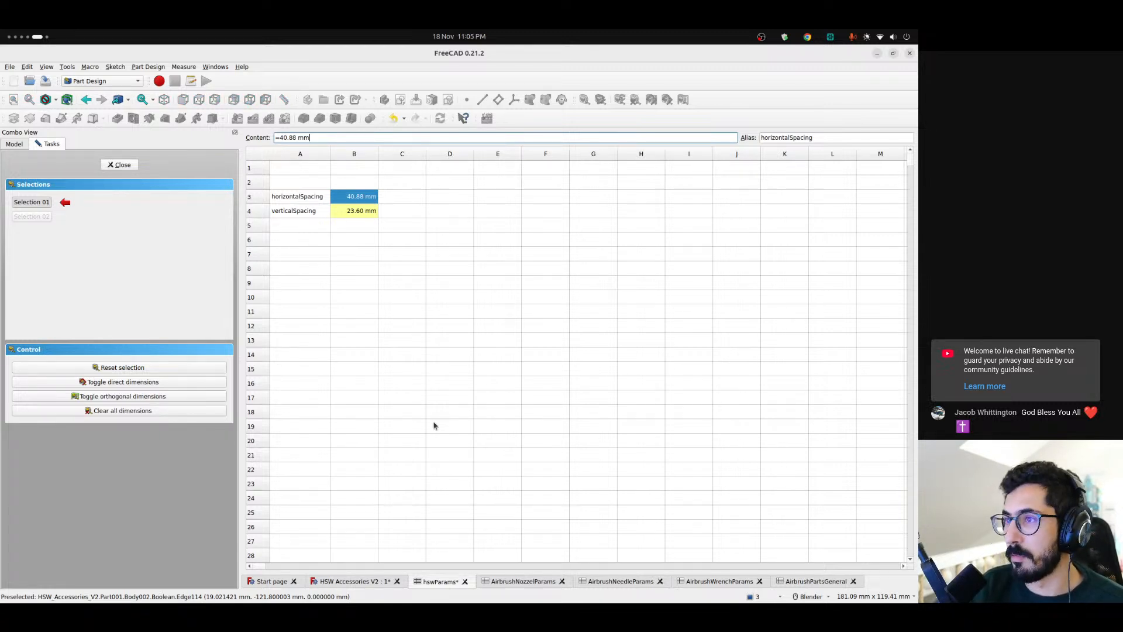
{"action": "left_click", "coordinate": [343, 583]}
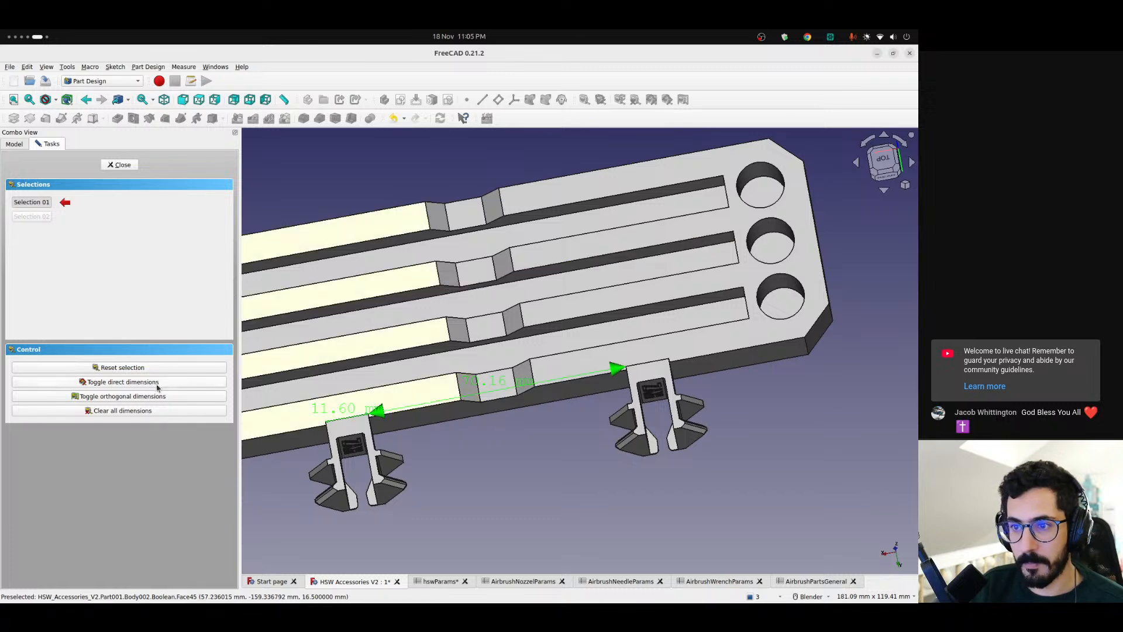
{"action": "left_click", "coordinate": [151, 412]}
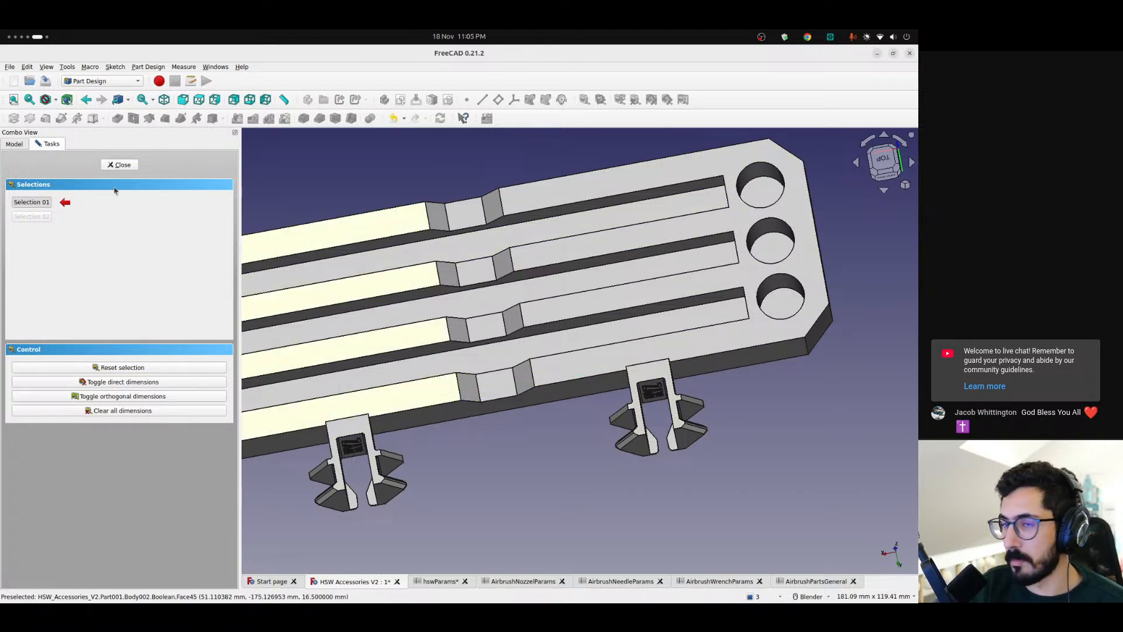
{"action": "left_click", "coordinate": [122, 165]}
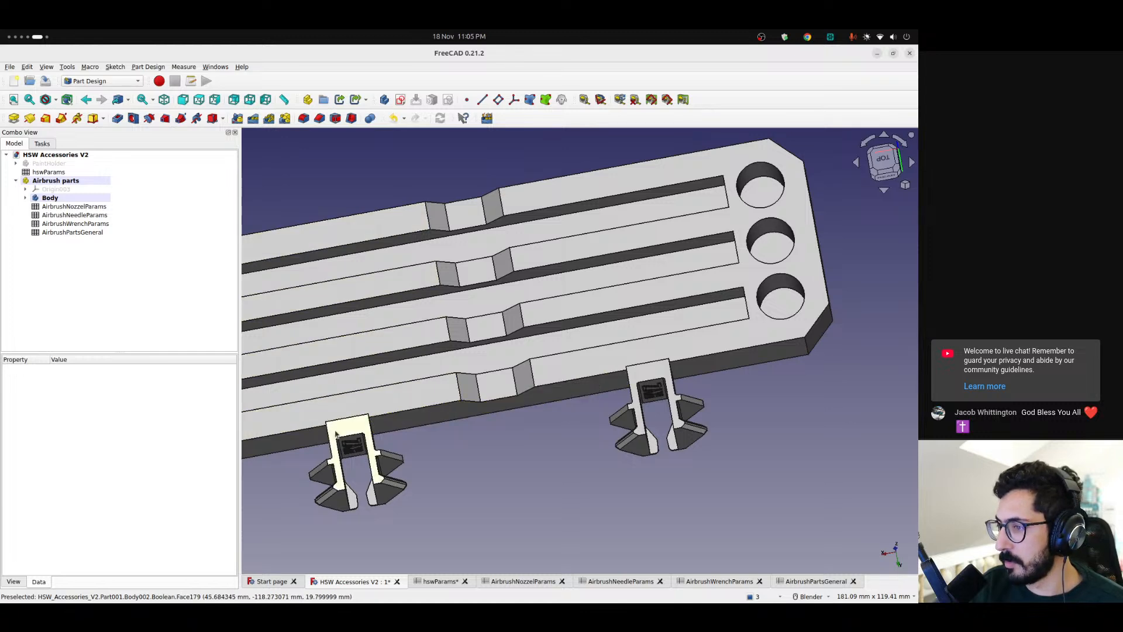
Examine the fused holder and its two mounting bases from the rear, the sides and above
{"action": "scroll", "coordinate": [537, 433], "scroll_direction": "down", "scroll_amount": 4}
{"action": "scroll", "coordinate": [537, 433], "scroll_direction": "down", "scroll_amount": 2}
{"action": "middle_click_drag", "start_coordinate": [515, 437], "coordinate": [556, 386]}
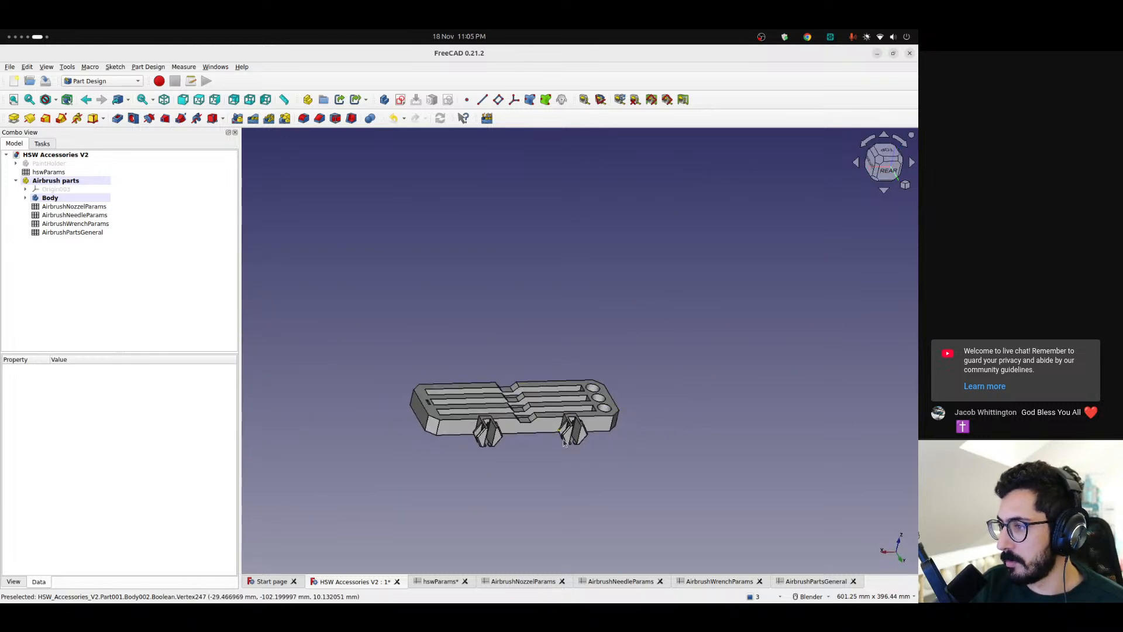
{"action": "scroll", "coordinate": [568, 415], "scroll_direction": "up", "scroll_amount": 4}
{"action": "scroll", "coordinate": [557, 418], "scroll_direction": "up", "scroll_amount": 2}
{"action": "scroll", "coordinate": [431, 431], "scroll_direction": "down", "scroll_amount": 4}
{"action": "middle_click_drag", "start_coordinate": [429, 435], "coordinate": [551, 467], "text": "shift"}
{"action": "middle_click_drag", "start_coordinate": [615, 469], "coordinate": [466, 461]}
{"action": "middle_click_drag", "start_coordinate": [375, 449], "coordinate": [632, 469]}
{"action": "scroll", "coordinate": [589, 432], "scroll_direction": "up", "scroll_amount": 4}
{"action": "middle_click_drag", "start_coordinate": [521, 472], "coordinate": [586, 499]}
{"action": "scroll", "coordinate": [466, 361], "scroll_direction": "down", "scroll_amount": 2}
{"action": "middle_click_drag", "start_coordinate": [467, 361], "coordinate": [481, 393], "text": "shift"}
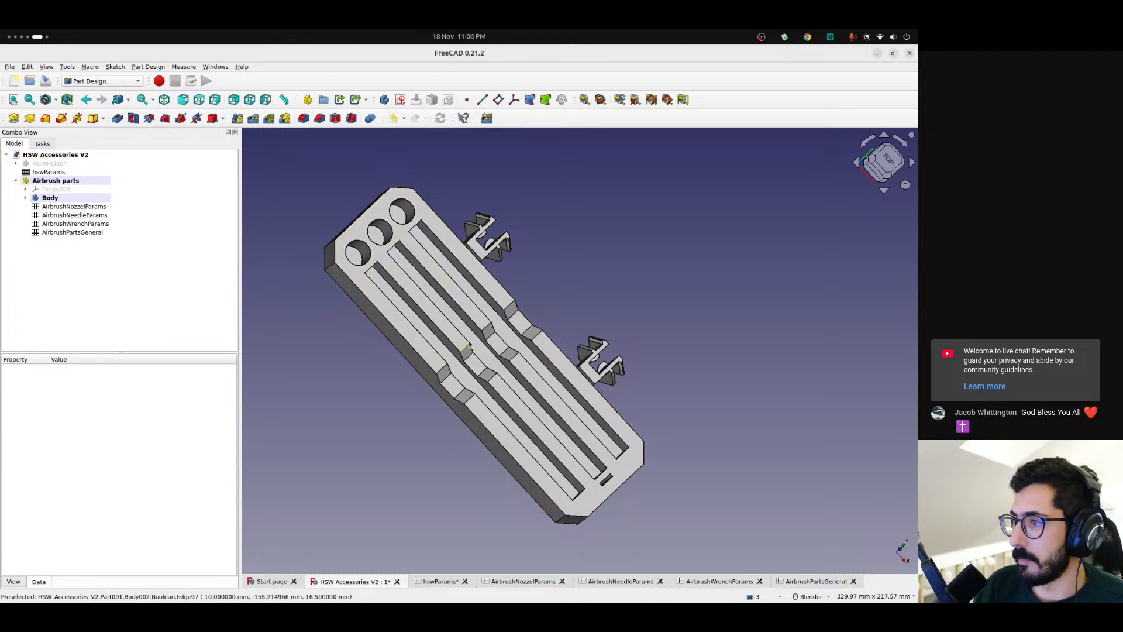
Save the HSW Accessories V2 document
{"action": "scroll", "coordinate": [474, 360], "scroll_direction": "up", "scroll_amount": 2}
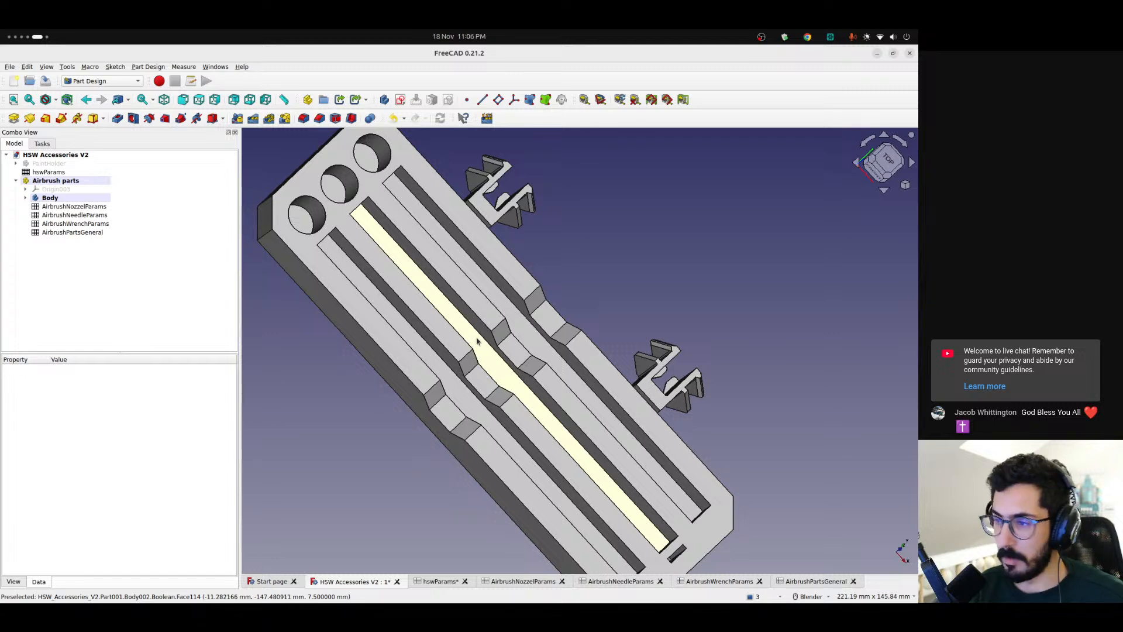
{"action": "key", "text": "ctrl+s"}
{"action": "scroll", "coordinate": [491, 360], "scroll_direction": "down", "scroll_amount": 2}
{"action": "middle_click_drag", "start_coordinate": [507, 364], "coordinate": [567, 315]}
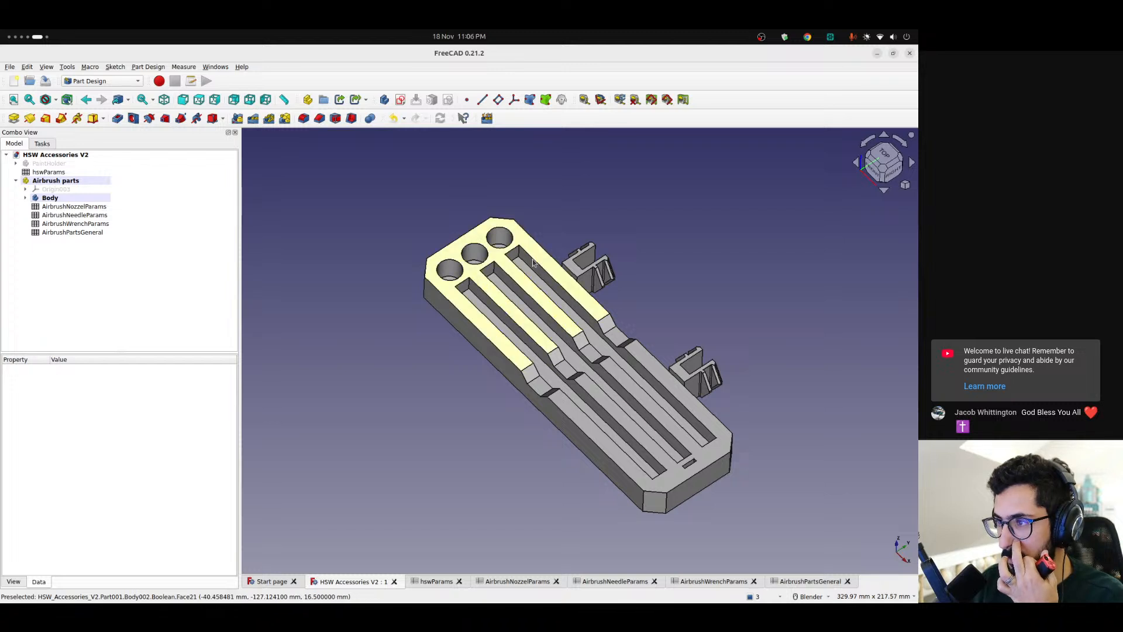
Examine the finished holder's round holes, long slots and stepped recesses from different angles
{"action": "mouse_move", "coordinate": [544, 340]}
{"action": "middle_mouse_down"}
{"action": "mouse_move", "coordinate": [492, 328]}
{"action": "mouse_move", "coordinate": [529, 351]}
{"action": "middle_mouse_up"}
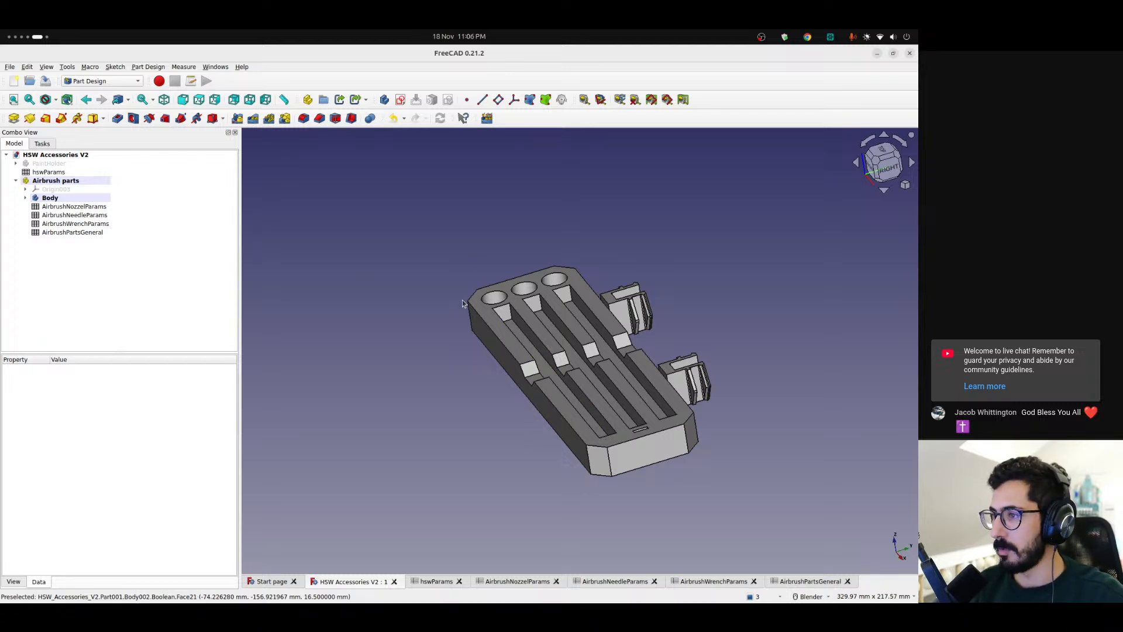
{"action": "middle_click_drag", "start_coordinate": [522, 381], "coordinate": [619, 444]}
{"action": "scroll", "coordinate": [499, 334], "scroll_direction": "up", "scroll_amount": 2}
{"action": "scroll", "coordinate": [499, 334], "scroll_direction": "down", "scroll_amount": 3}
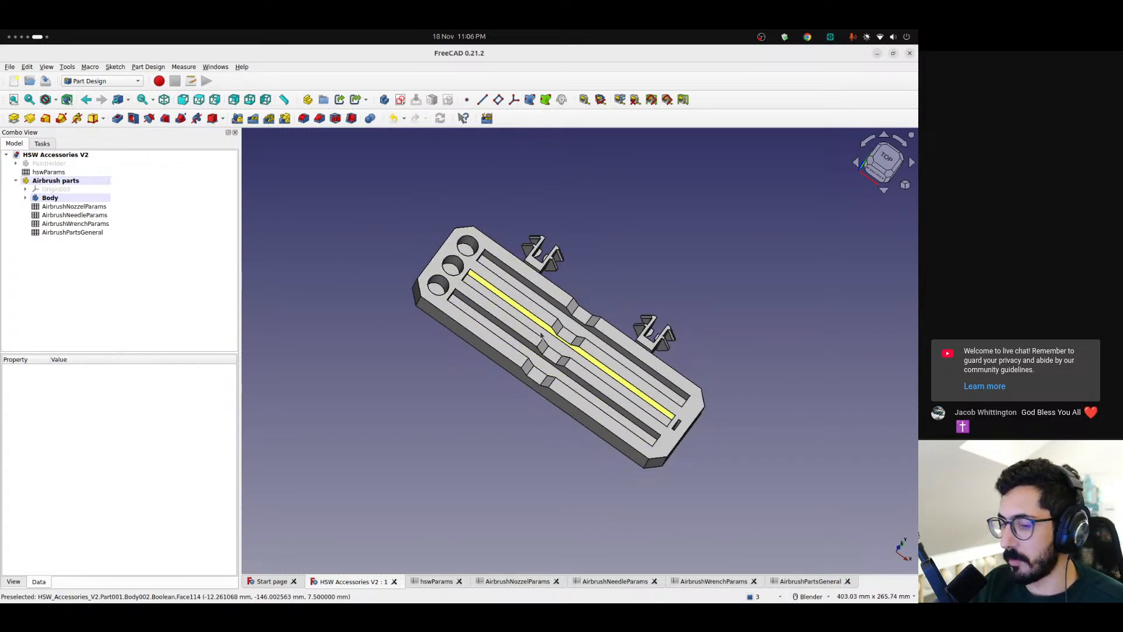
{"action": "scroll", "coordinate": [491, 334], "scroll_direction": "up", "scroll_amount": 4}
{"action": "scroll", "coordinate": [491, 333], "scroll_direction": "down", "scroll_amount": 1}
{"action": "middle_click_drag", "start_coordinate": [491, 333], "coordinate": [384, 346]}
{"action": "scroll", "coordinate": [393, 328], "scroll_direction": "down", "scroll_amount": 3}
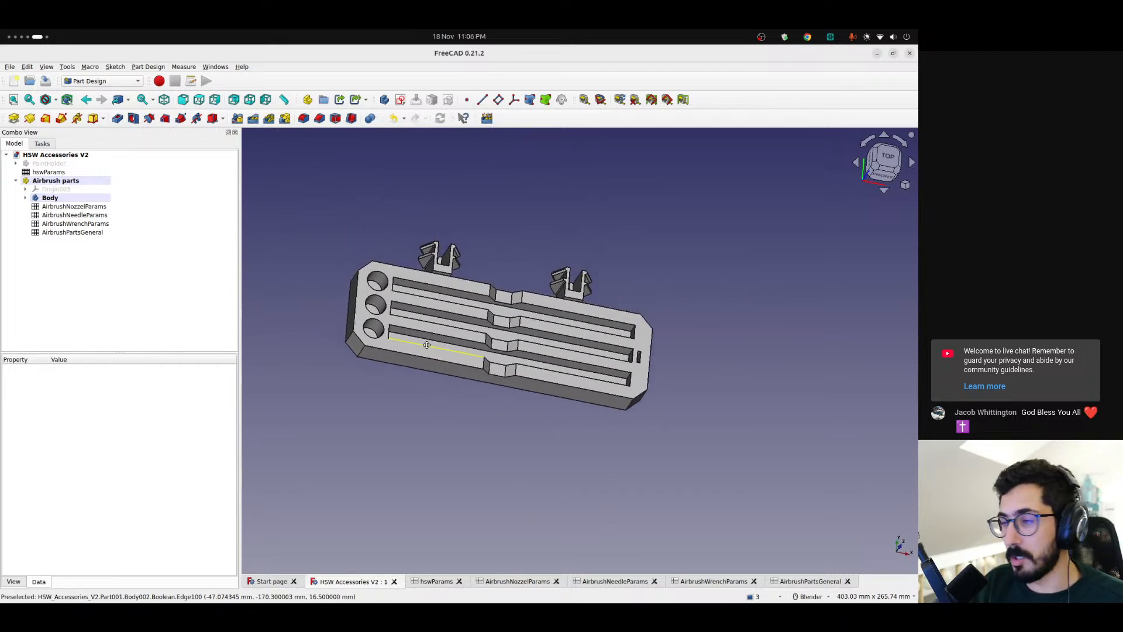
{"action": "scroll", "coordinate": [445, 337], "scroll_direction": "up", "scroll_amount": 3}
{"action": "middle_click_drag", "start_coordinate": [471, 330], "coordinate": [443, 326]}
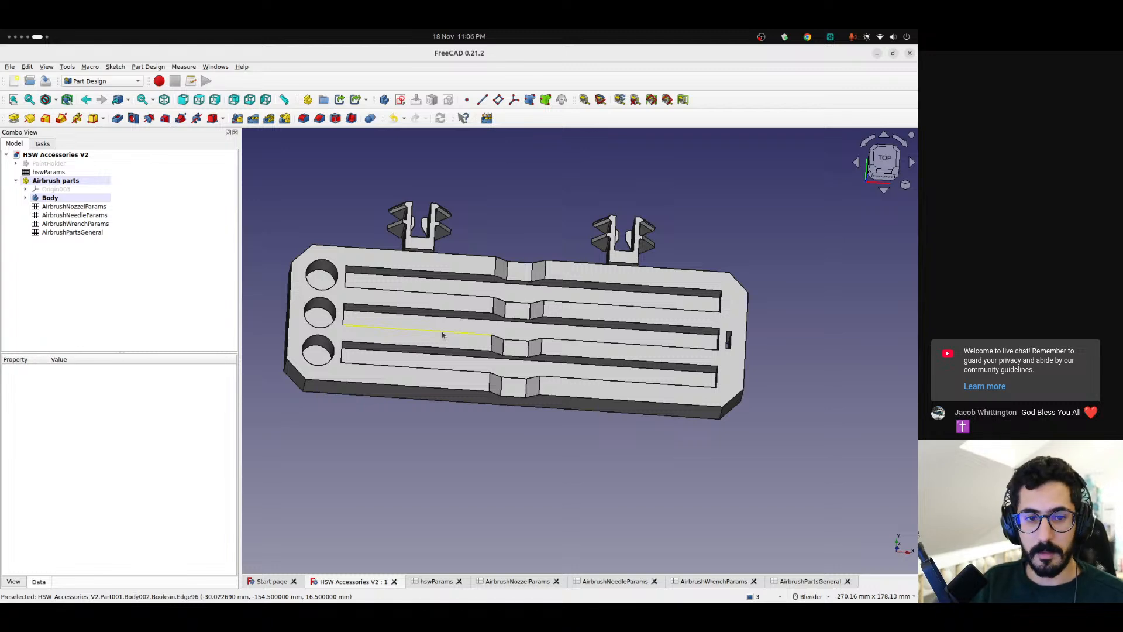
{"action": "key", "text": "super+Page_Up"}
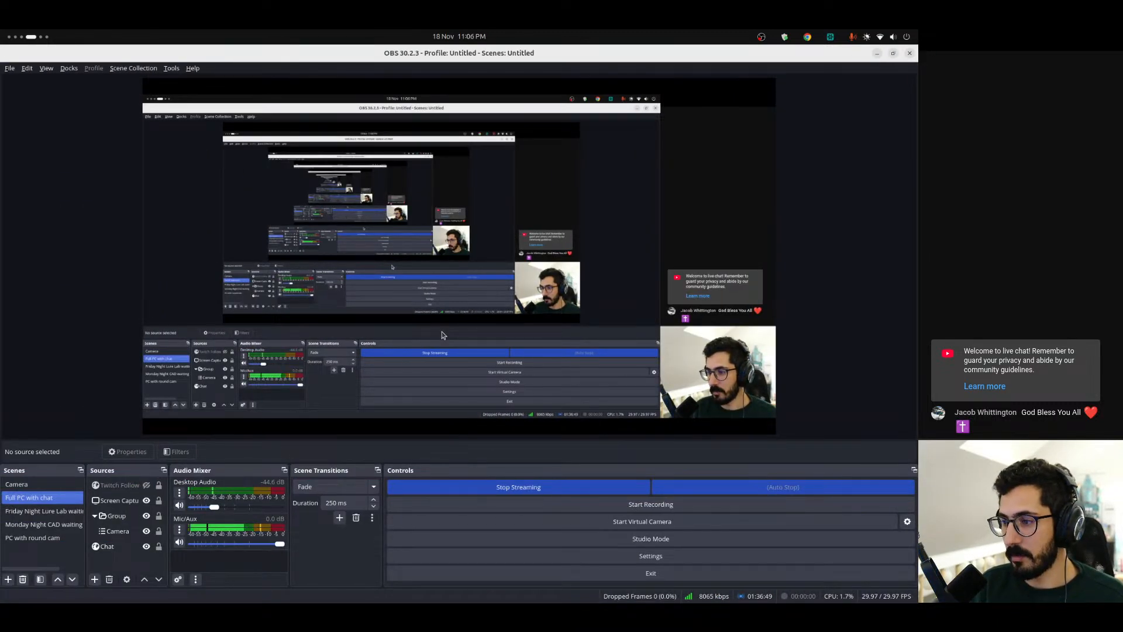